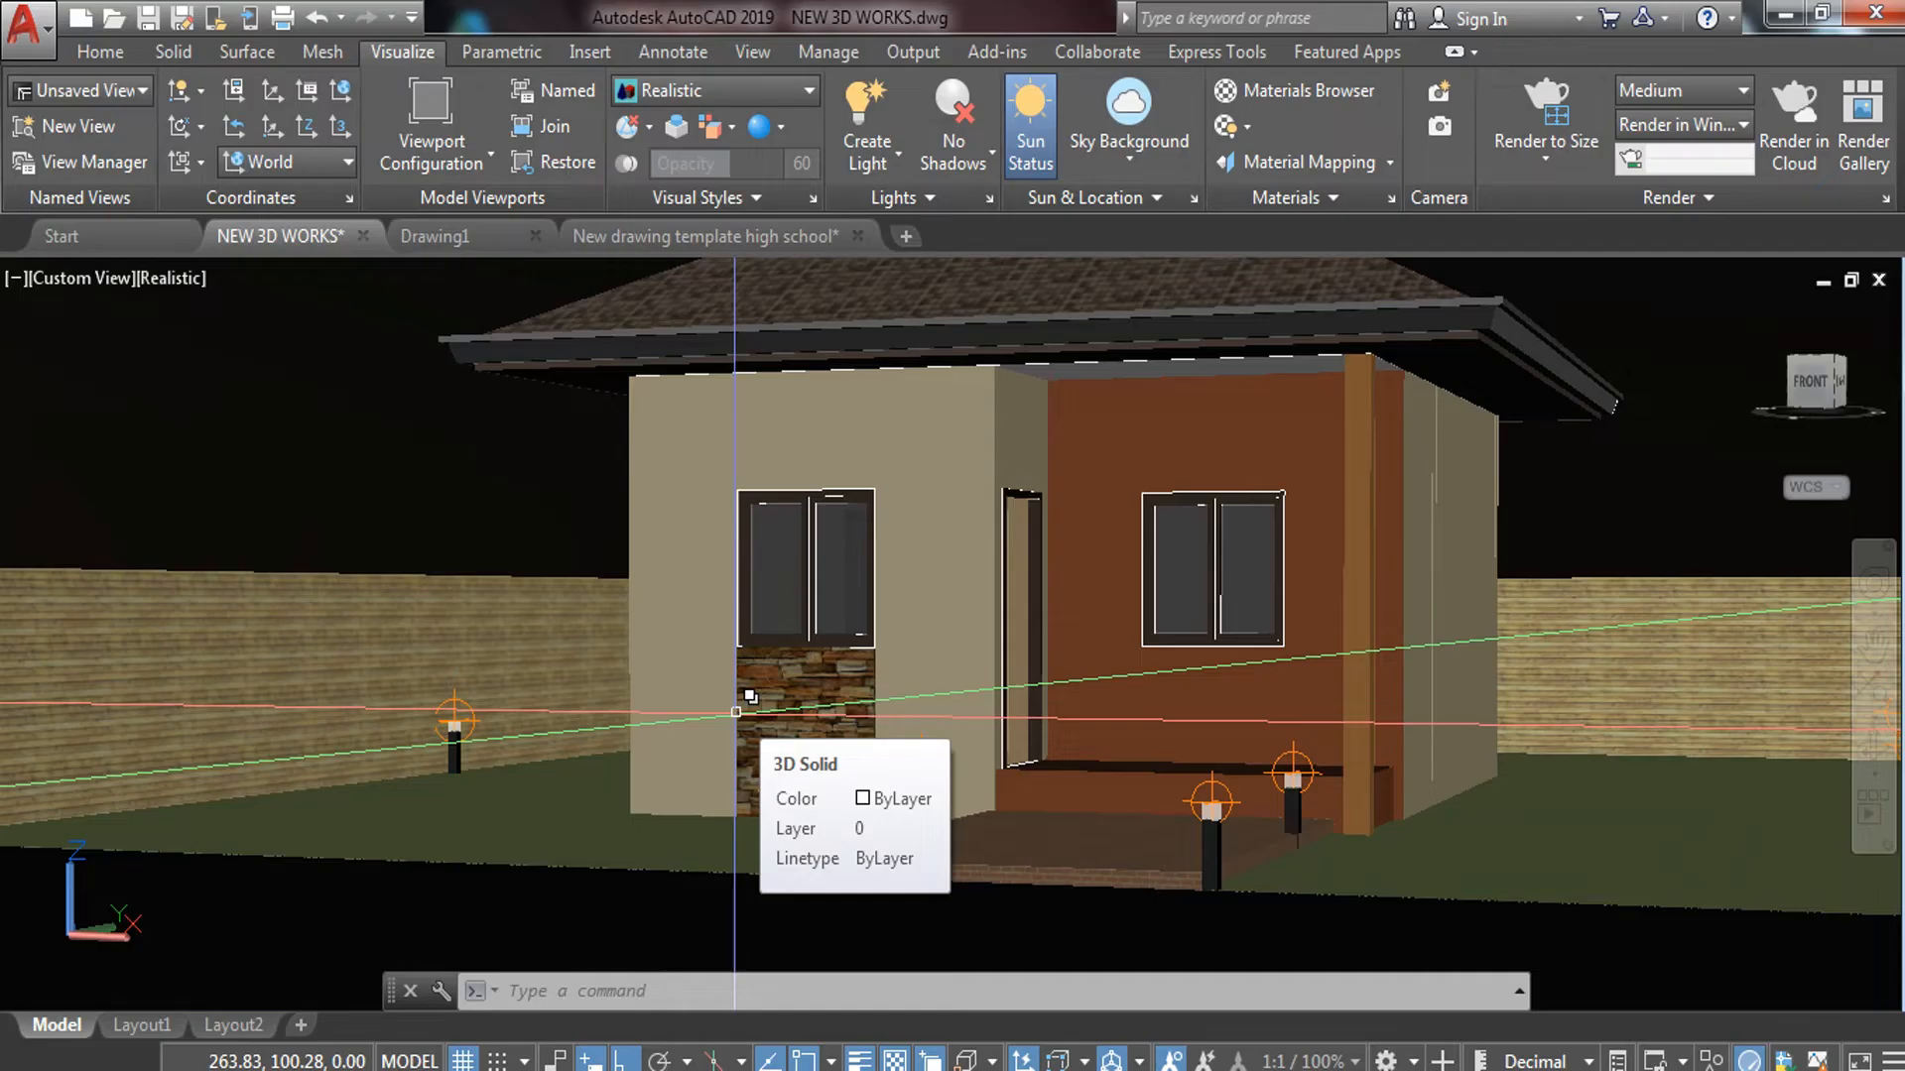
# Switch the house viewport's visual style from Realistic to 2D Wireframe
pyautogui.scroll(-6, 736, 711)
pyautogui.moveTo(839, 552); pyautogui.dragTo(750, 637, button='middle')
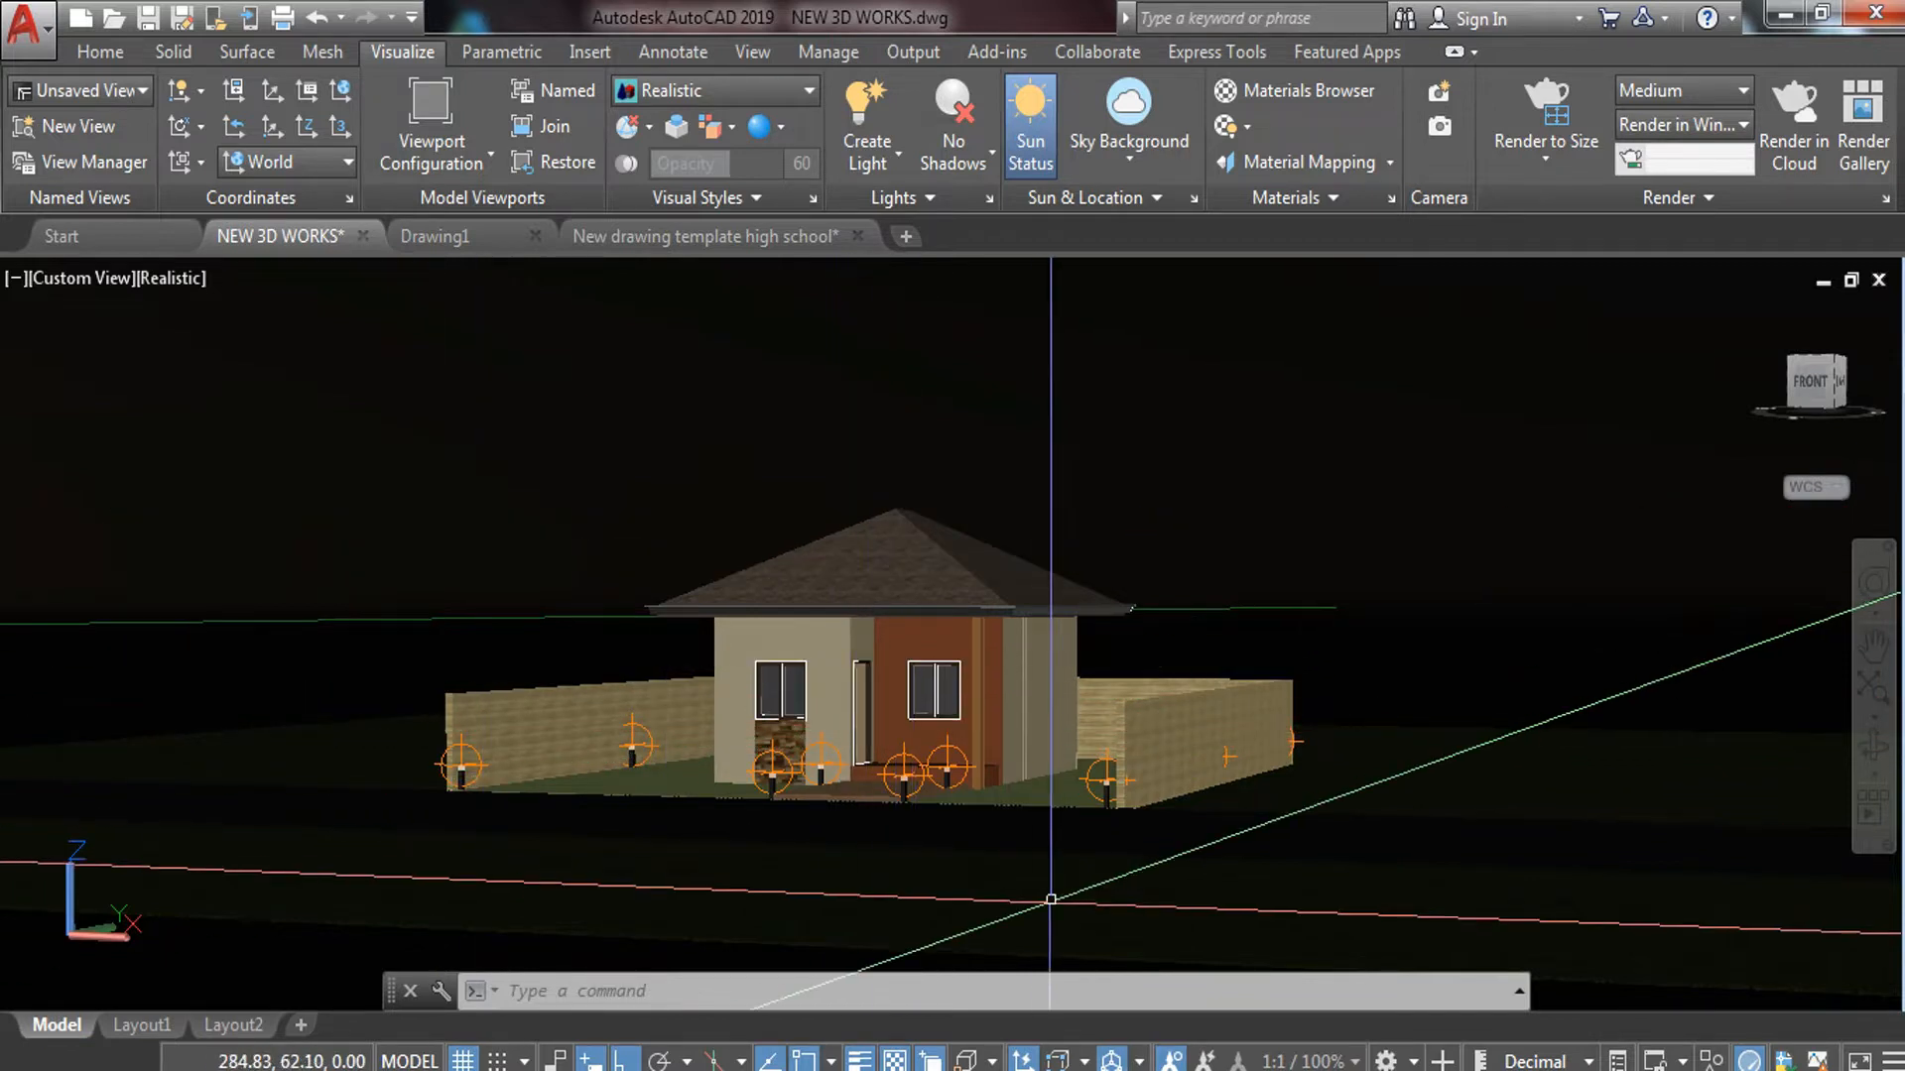
pyautogui.click(175, 279)
pyautogui.click(271, 353)
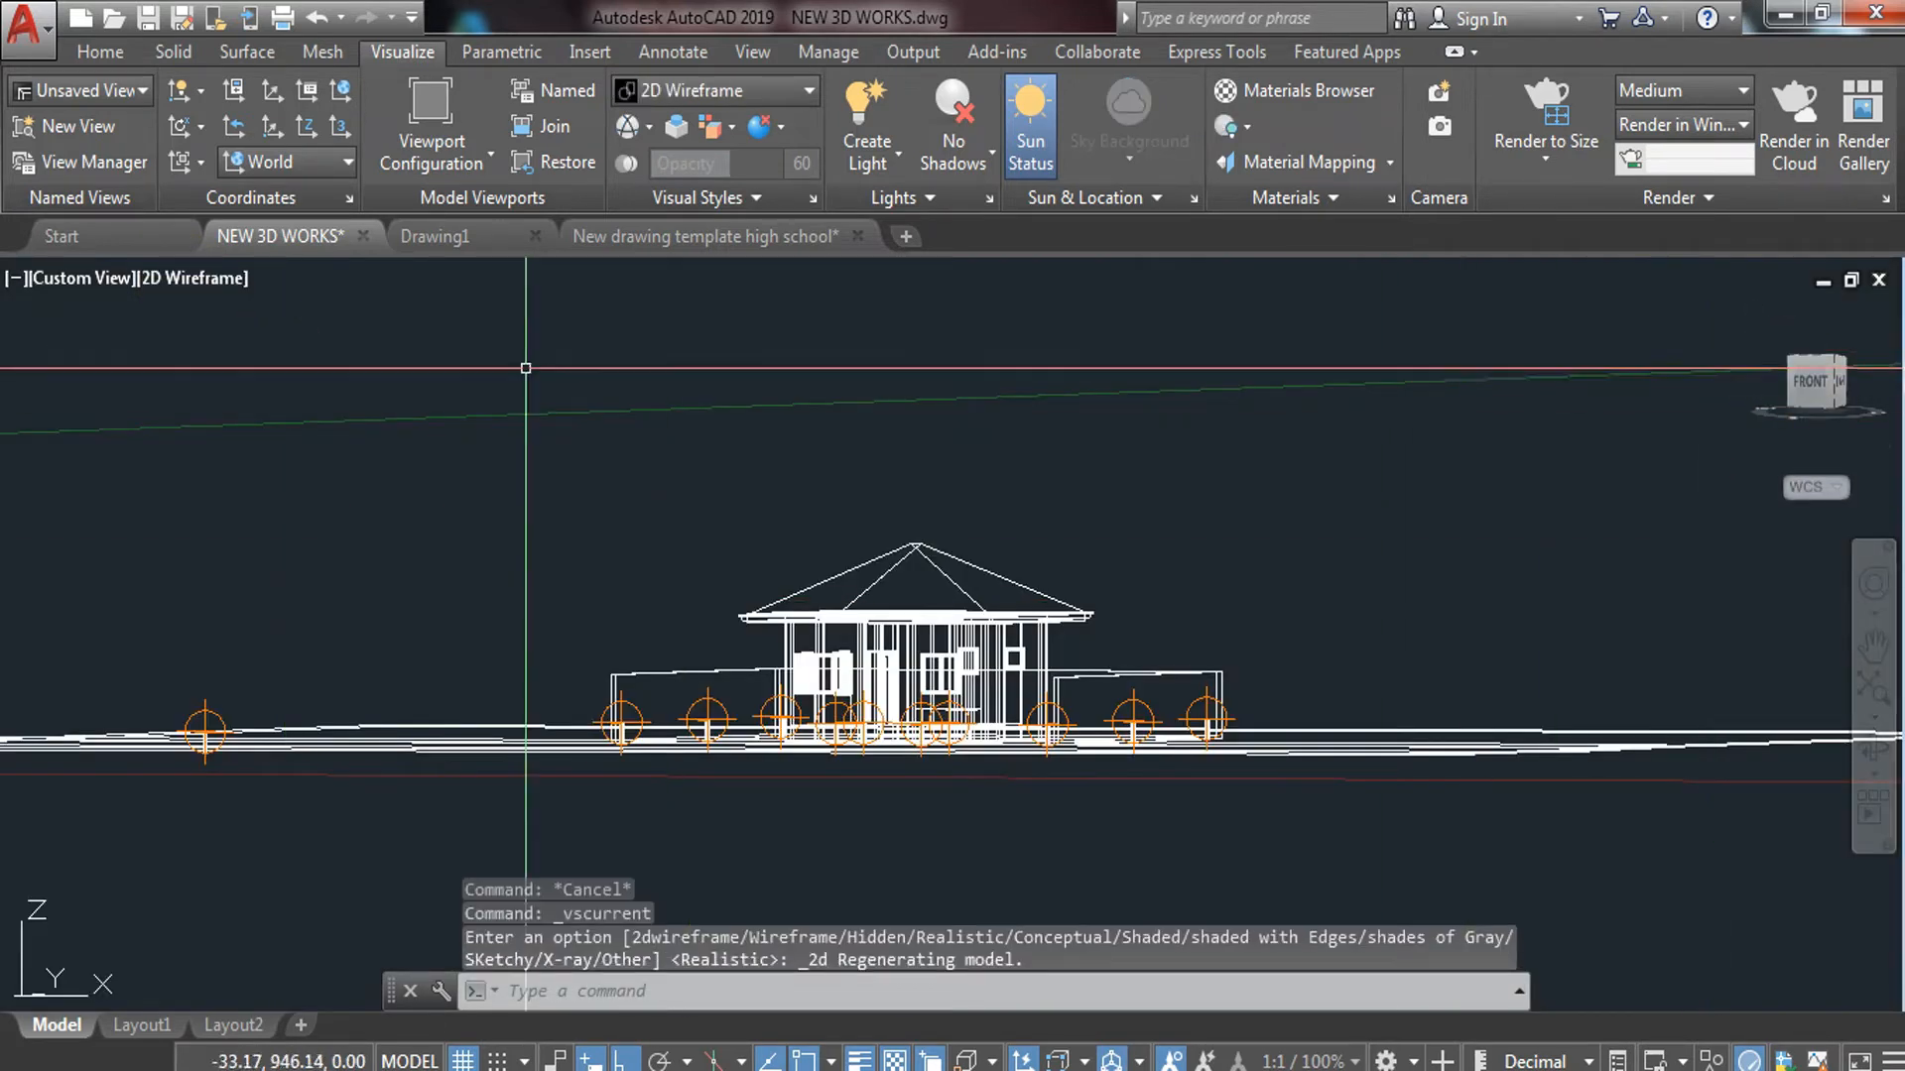
# Switch to the Top view and hide the long site boundary lines below the house
pyautogui.click(98, 277)
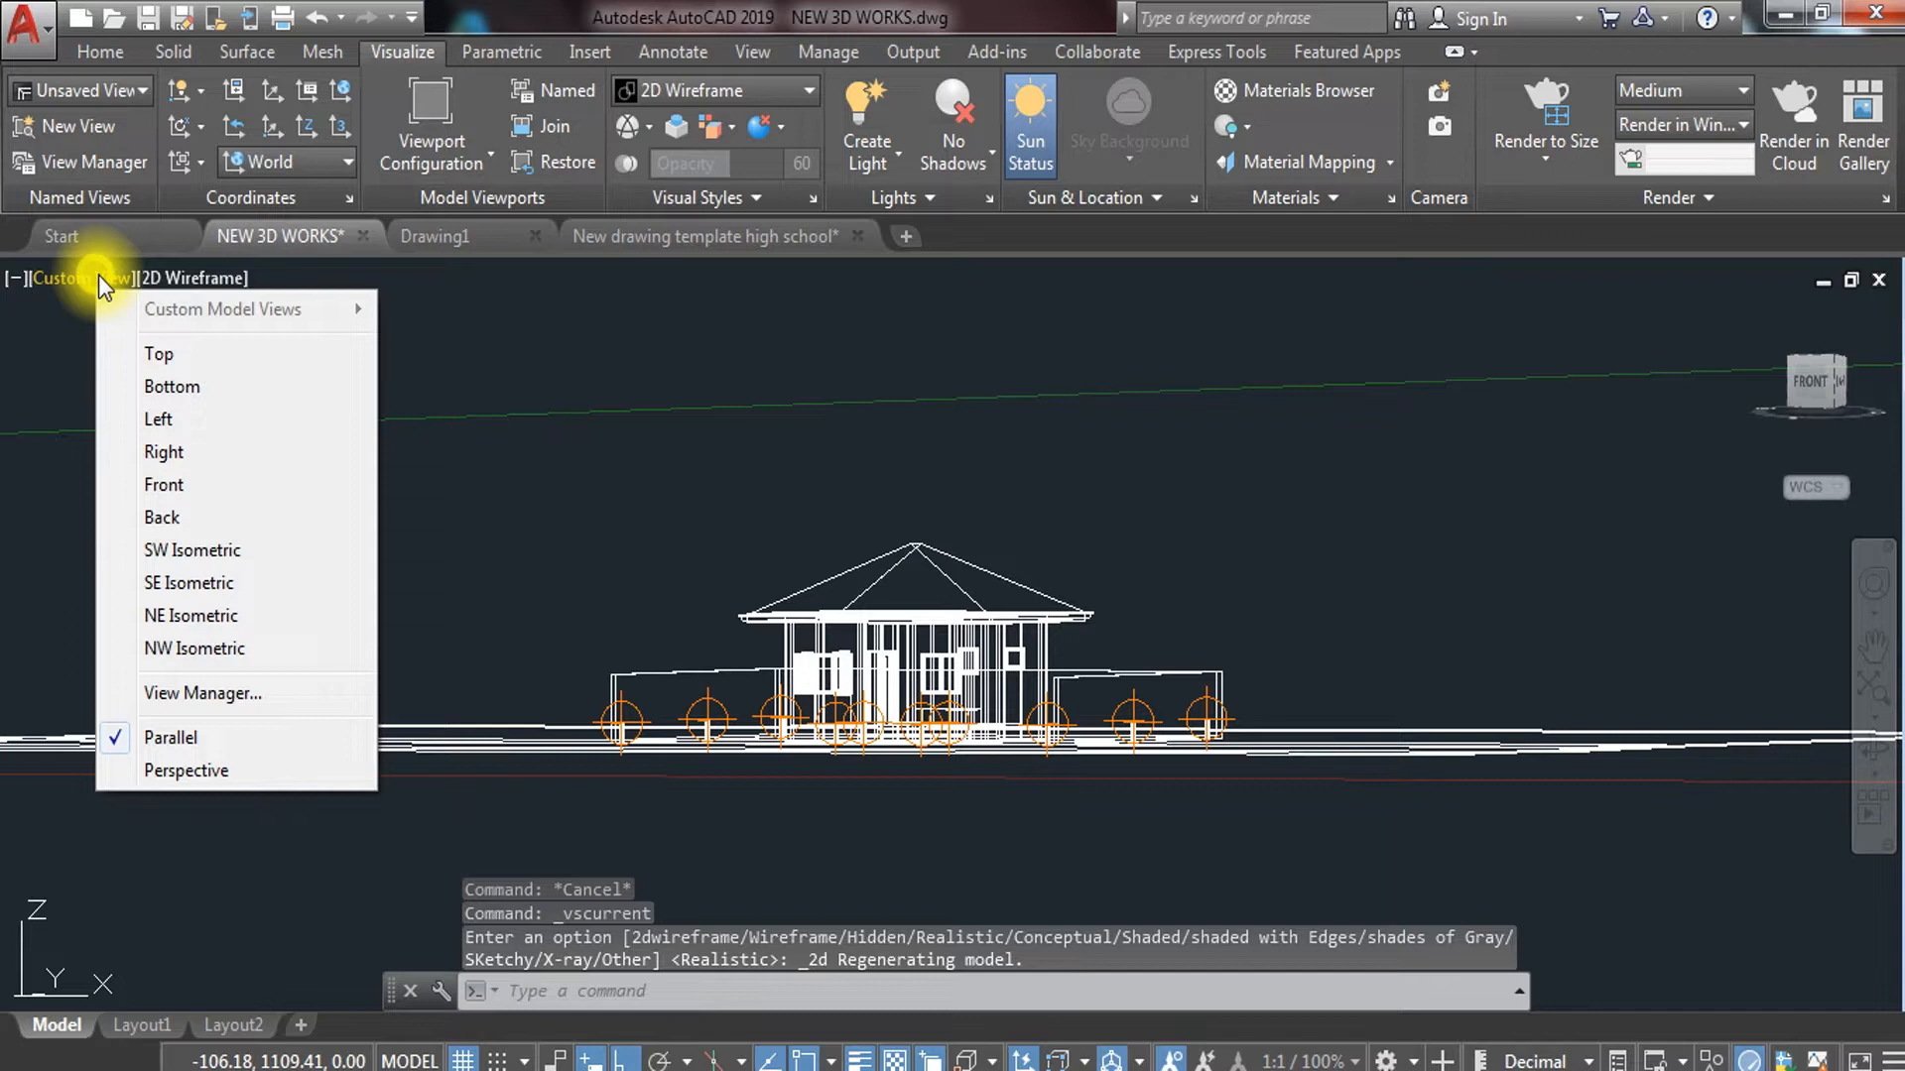
pyautogui.click(173, 355)
pyautogui.moveTo(1058, 667); pyautogui.dragTo(573, 666, button='middle')
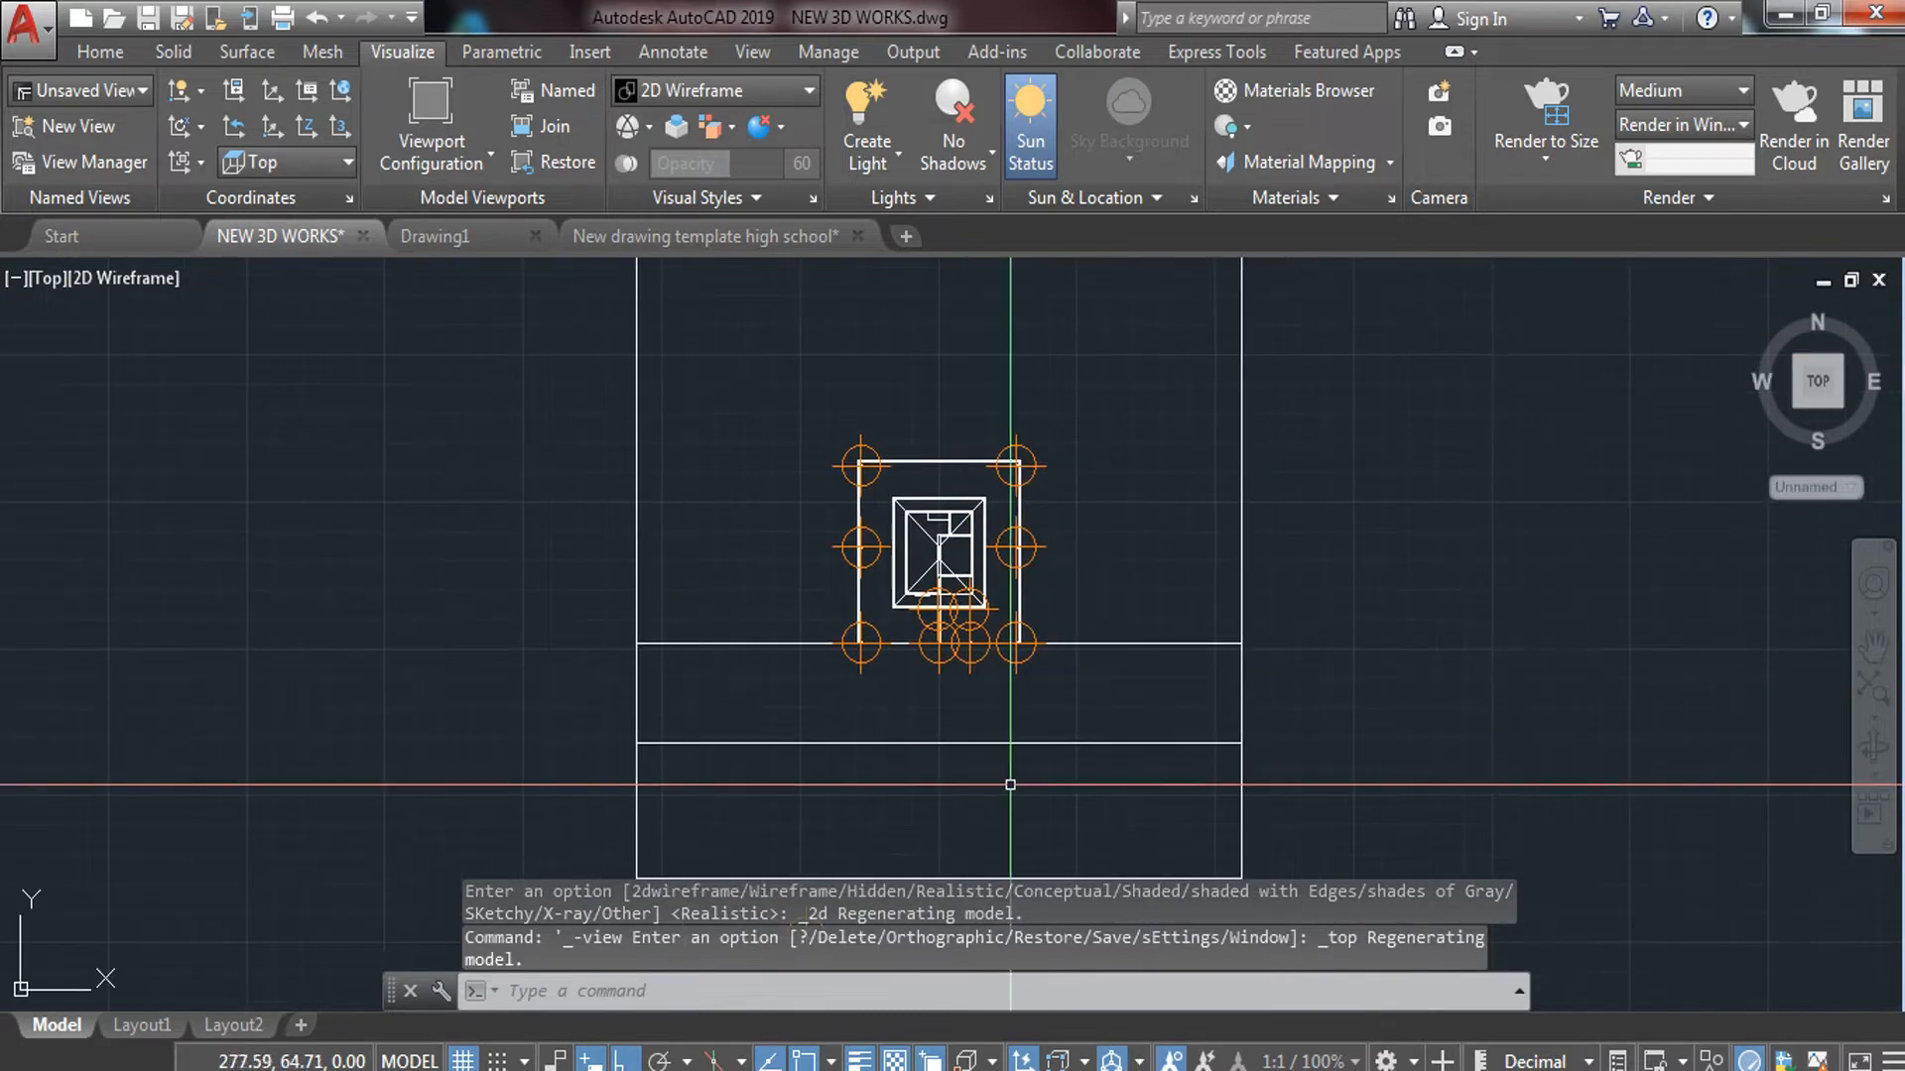
pyautogui.click(1356, 562)
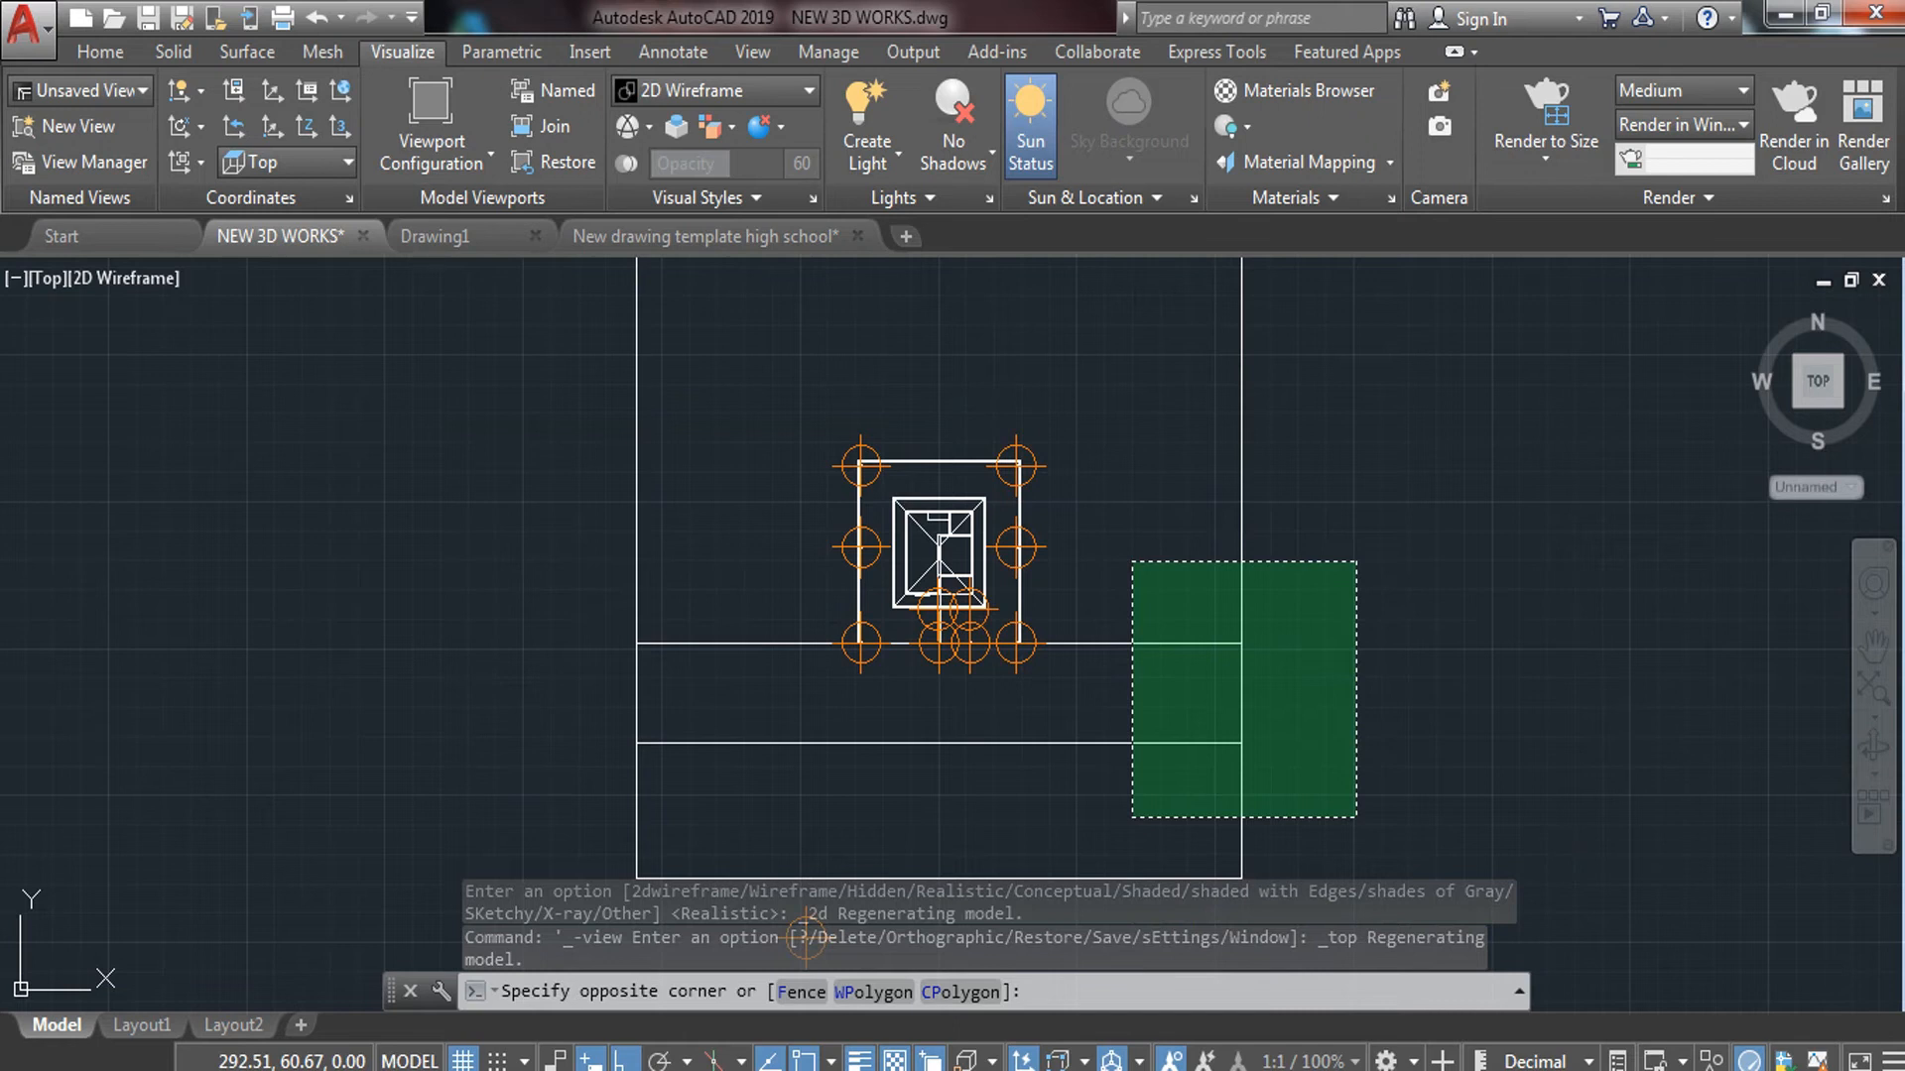
pyautogui.click(1132, 818)
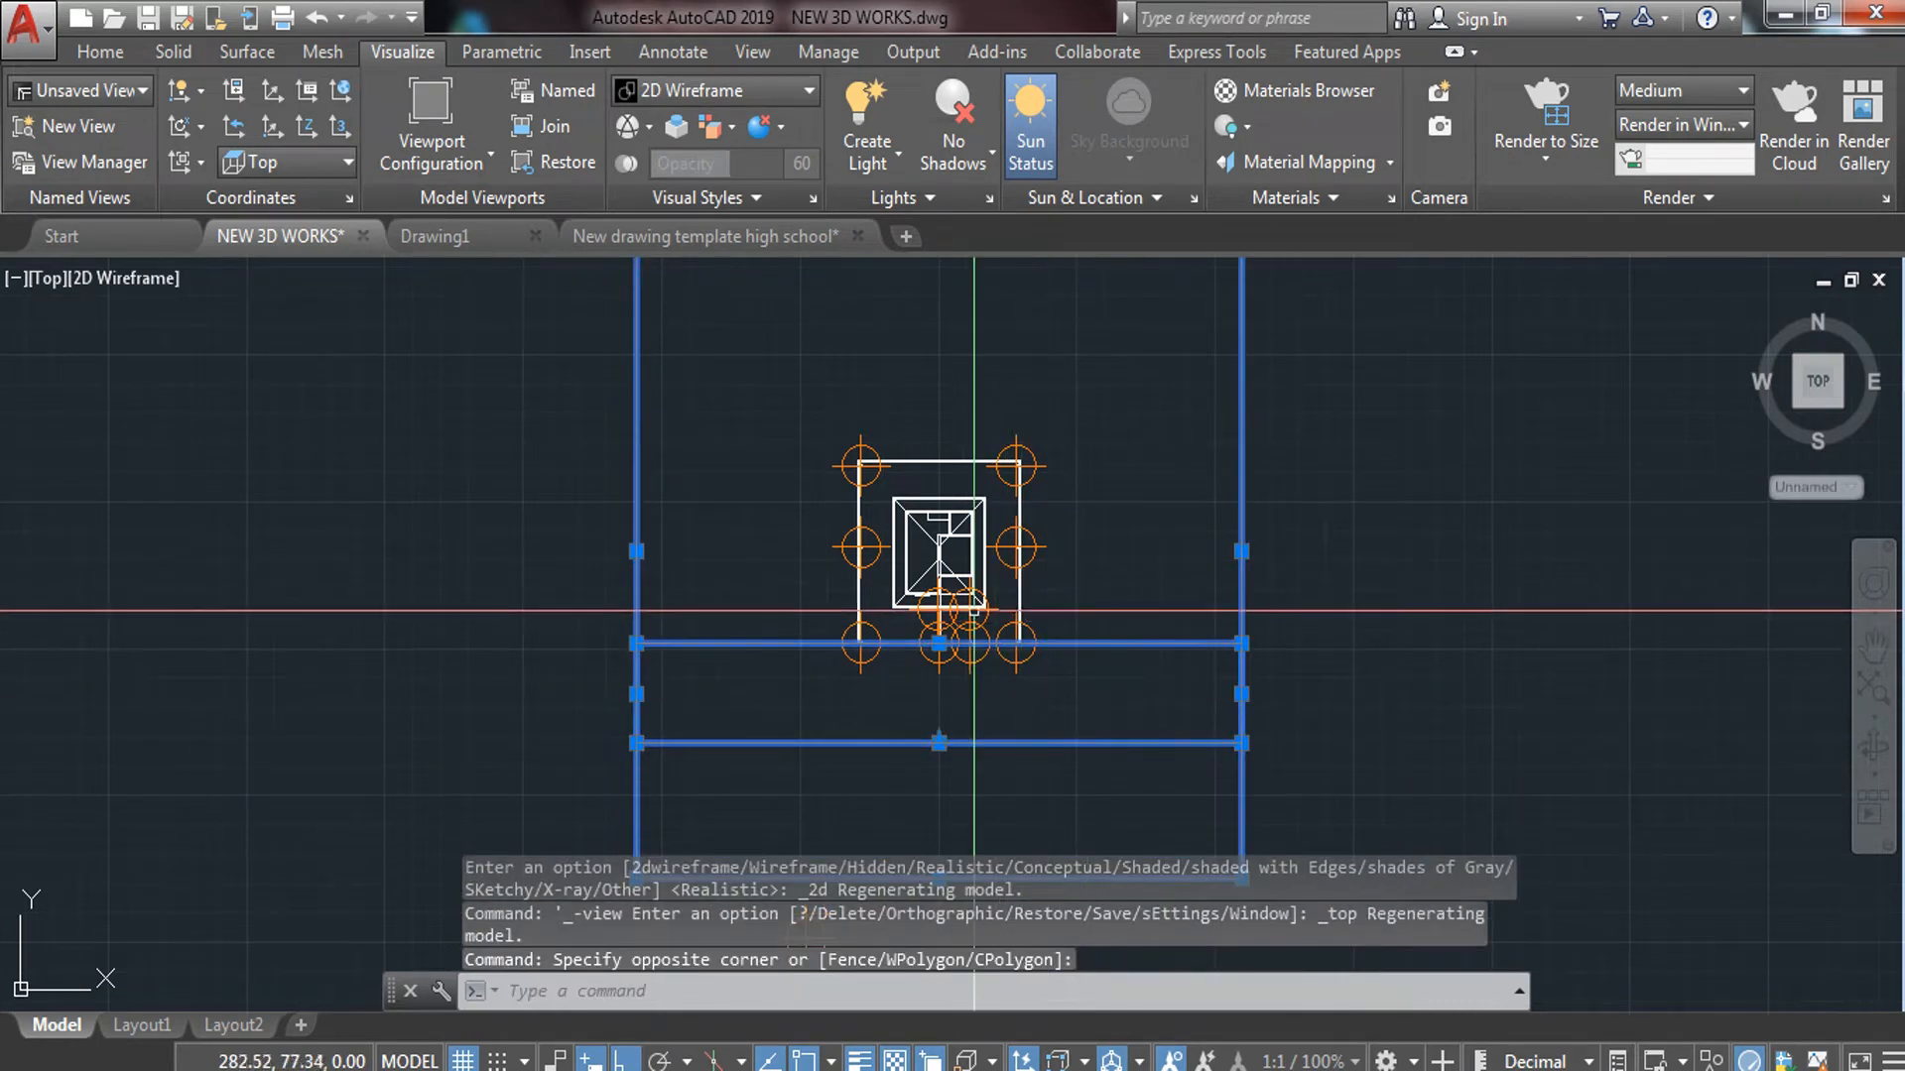
pyautogui.scroll(5, 1022, 687)
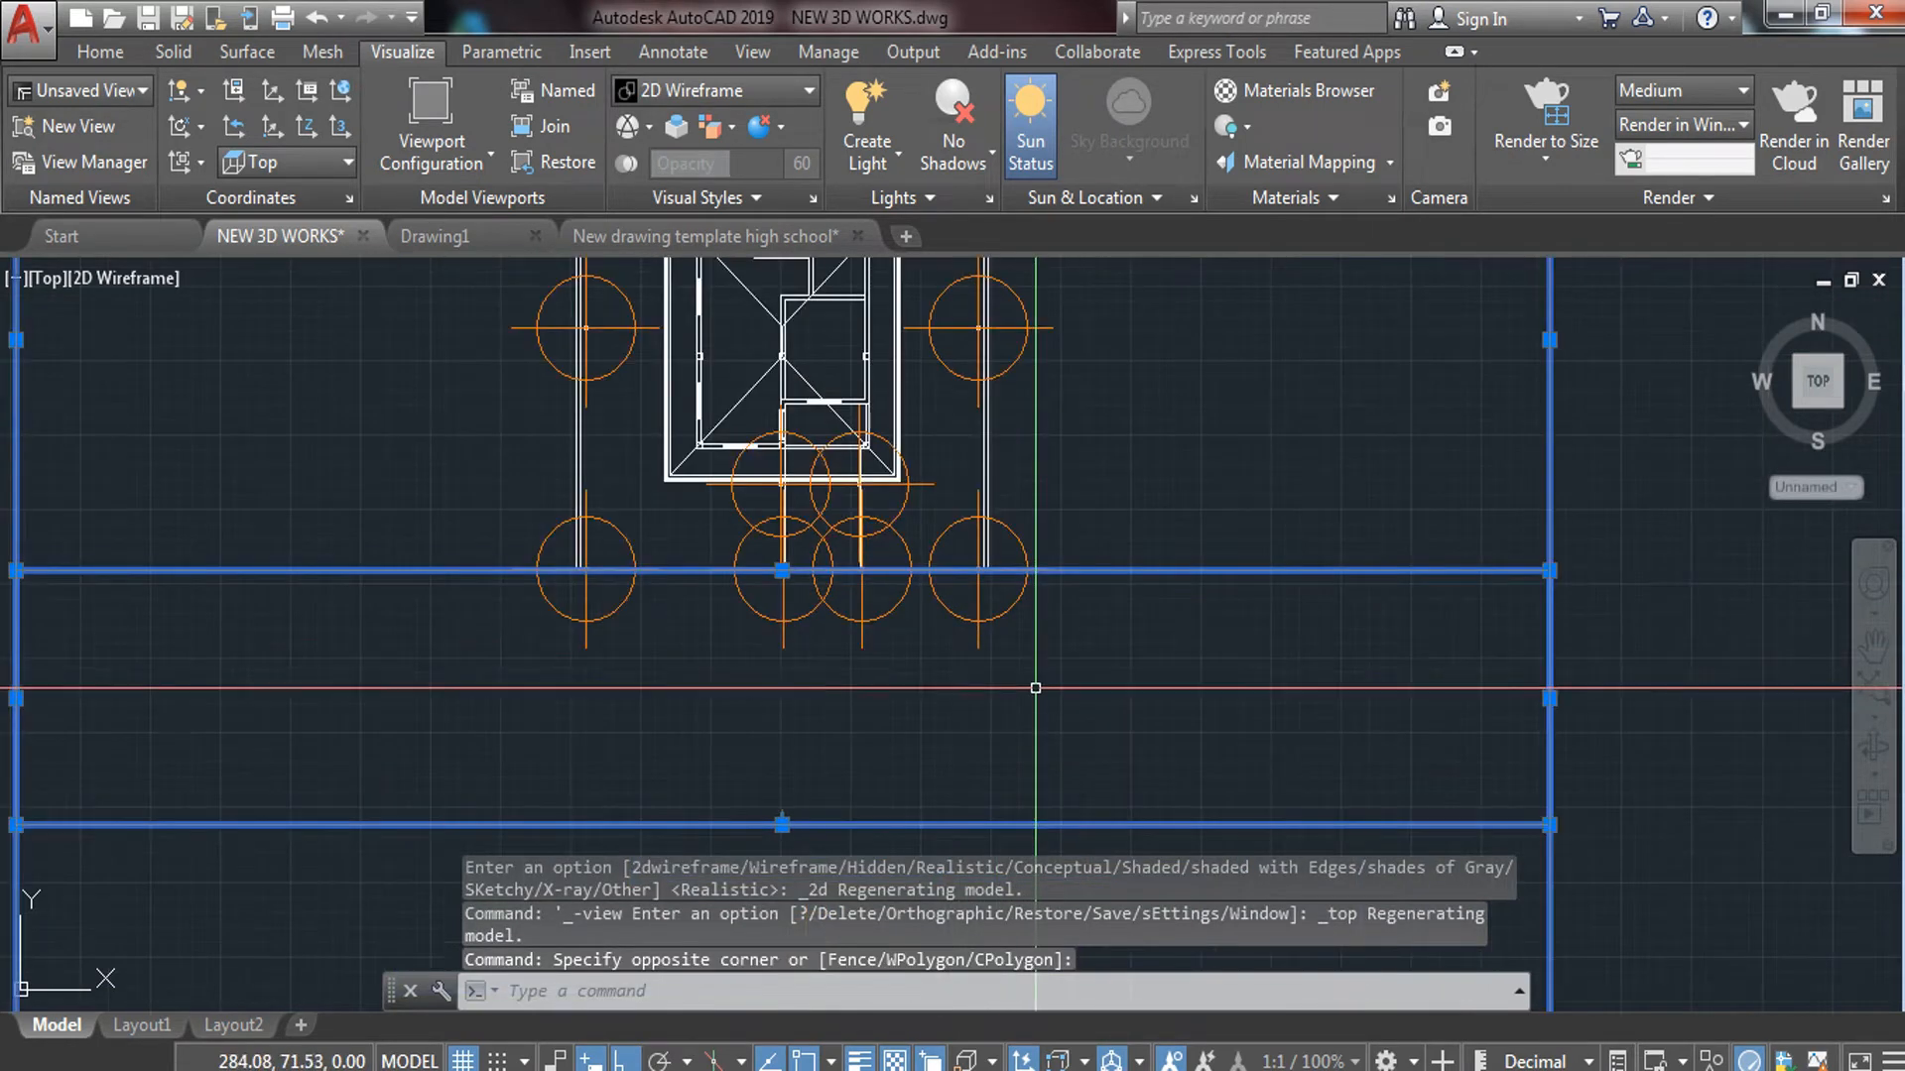
pyautogui.rightClick(1111, 478)
pyautogui.moveTo(1210, 535)
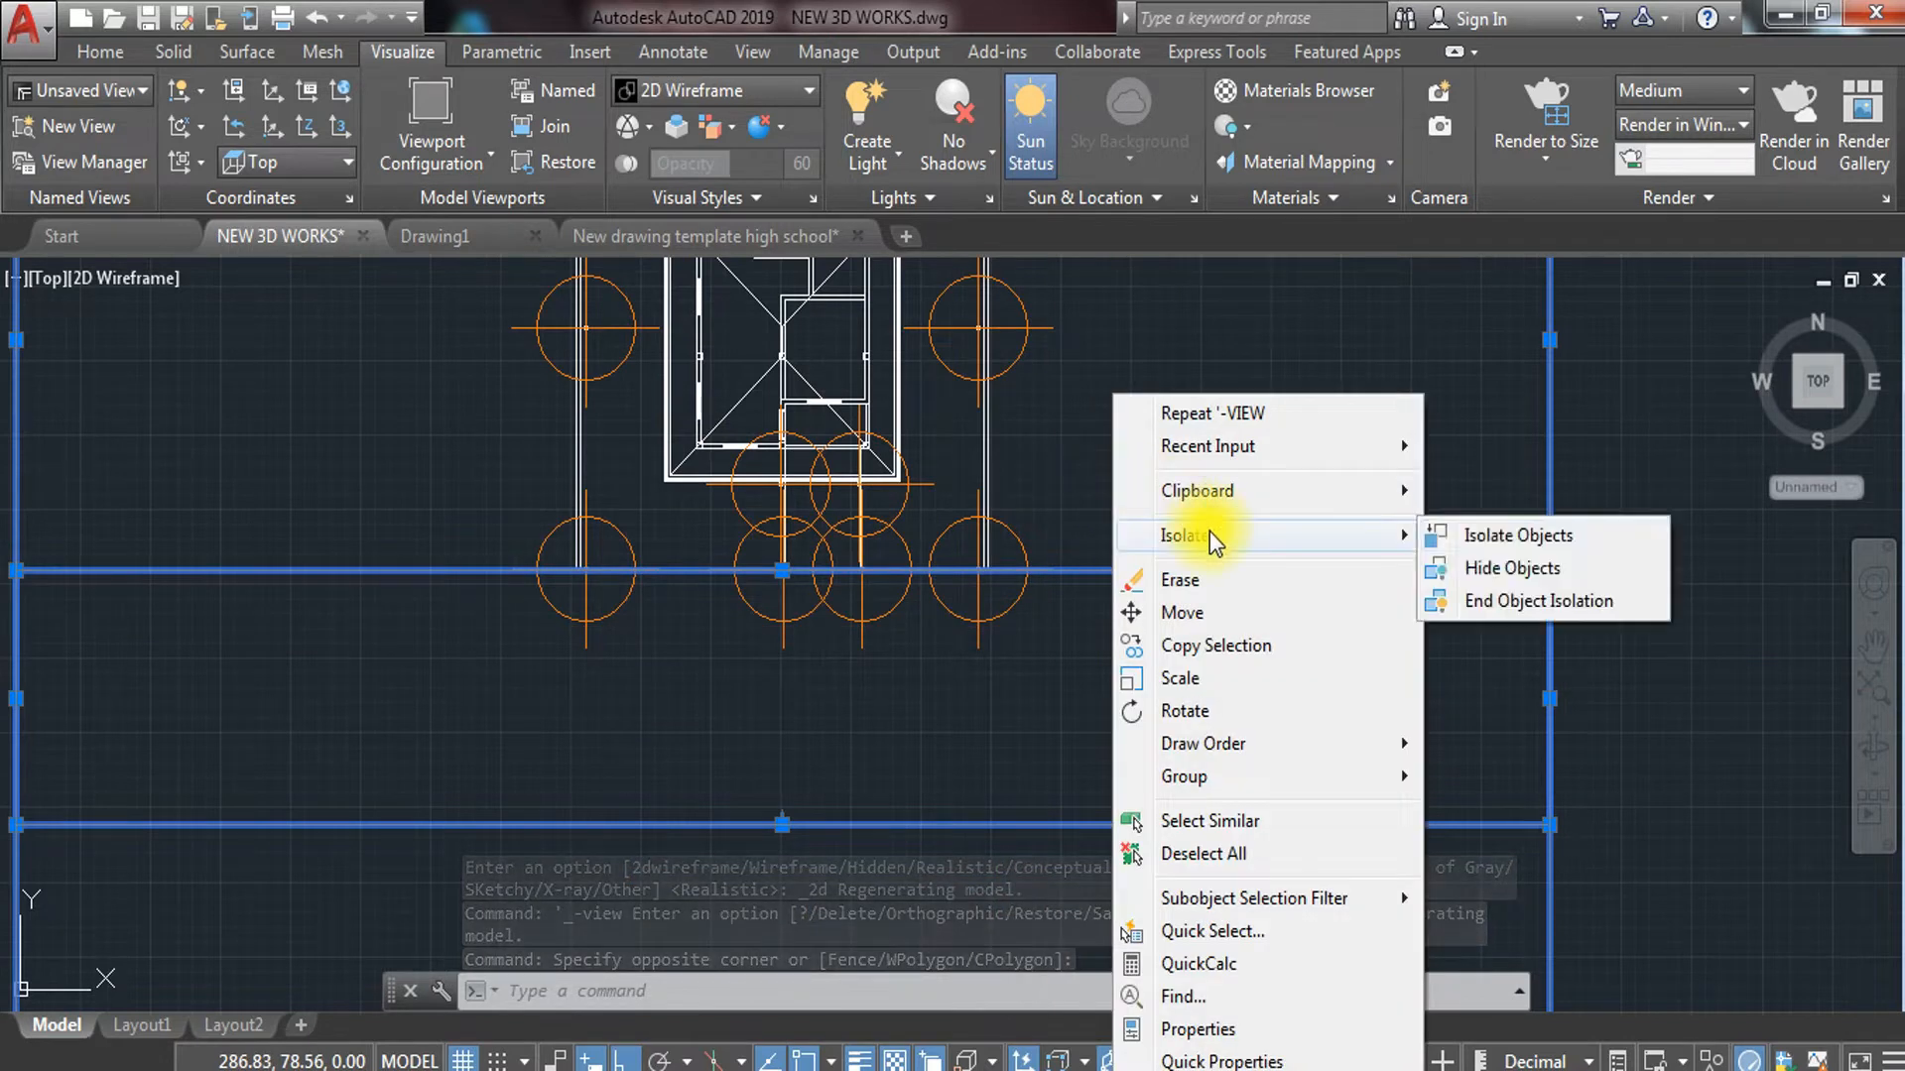
pyautogui.click(1533, 567)
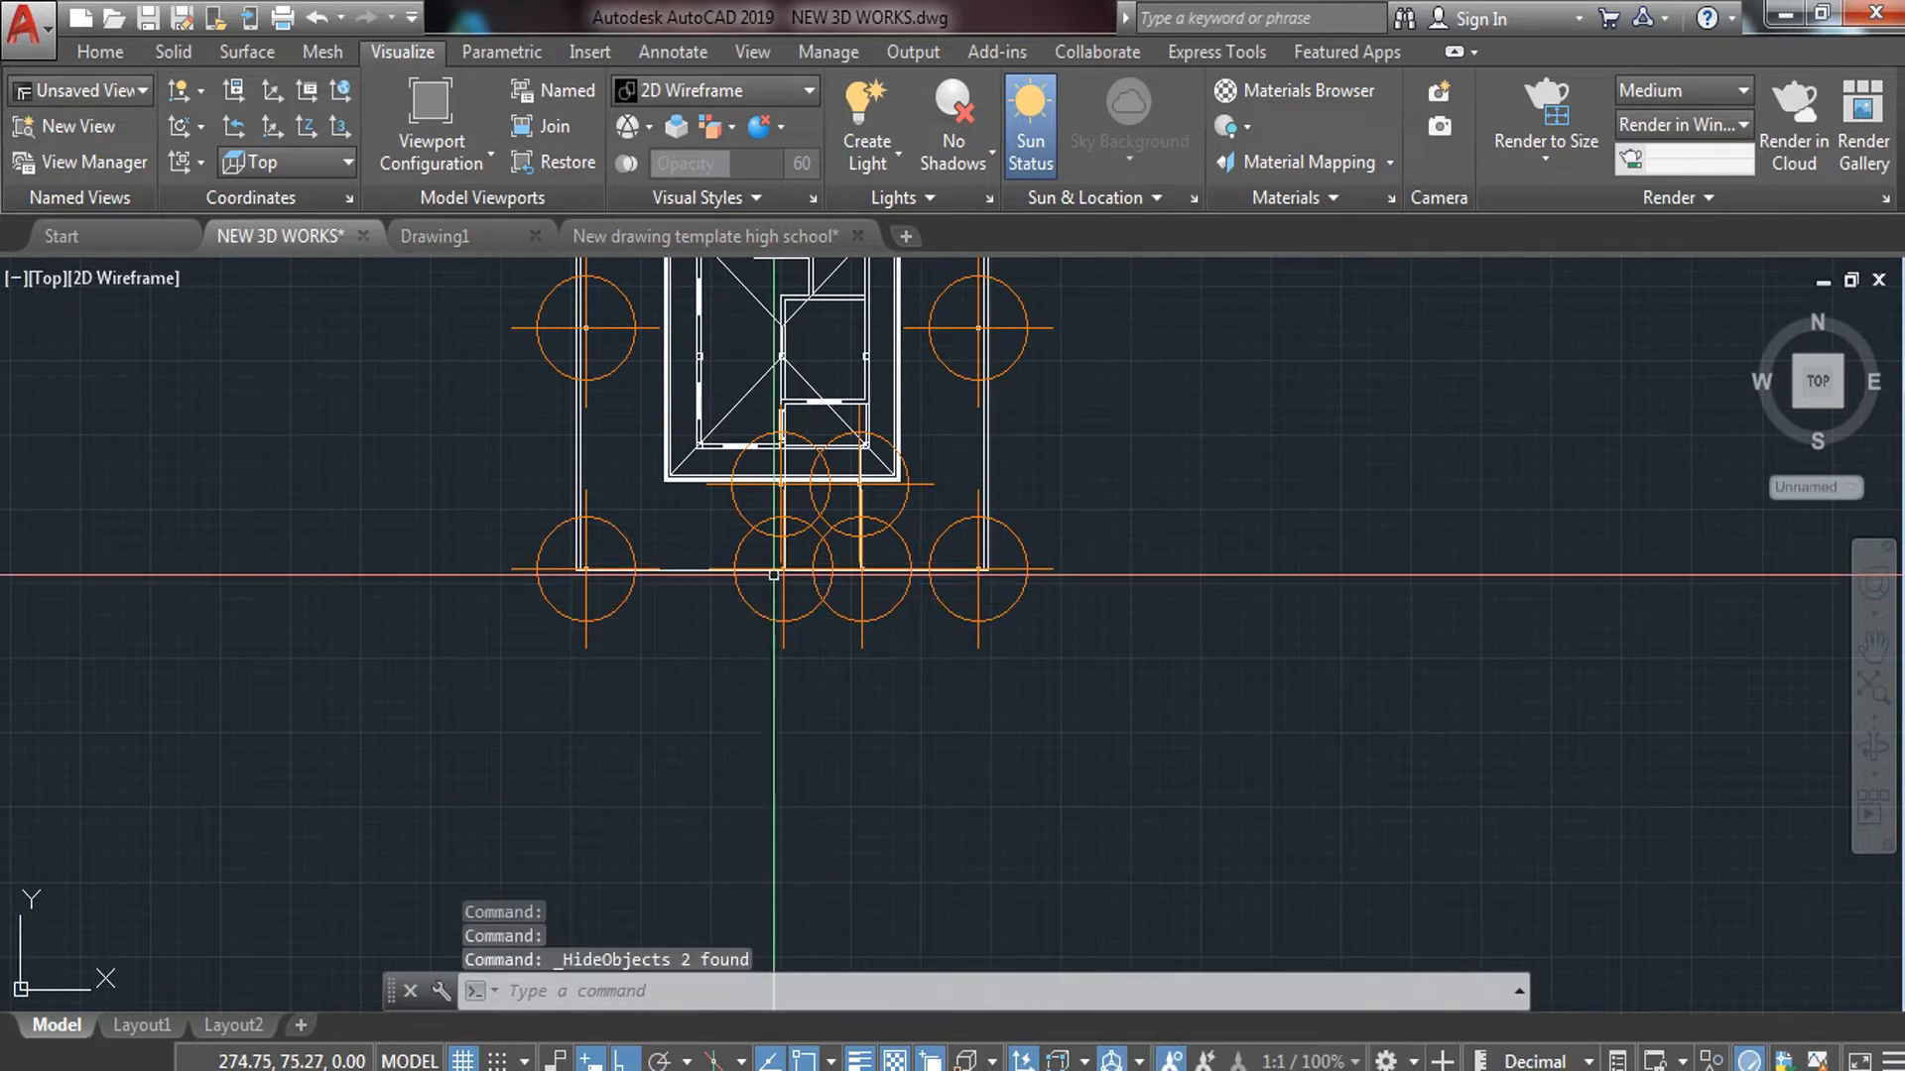
# Hide the surrounding walls around the house
pyautogui.scroll(3, 1190, 562)
pyautogui.click(1218, 491)
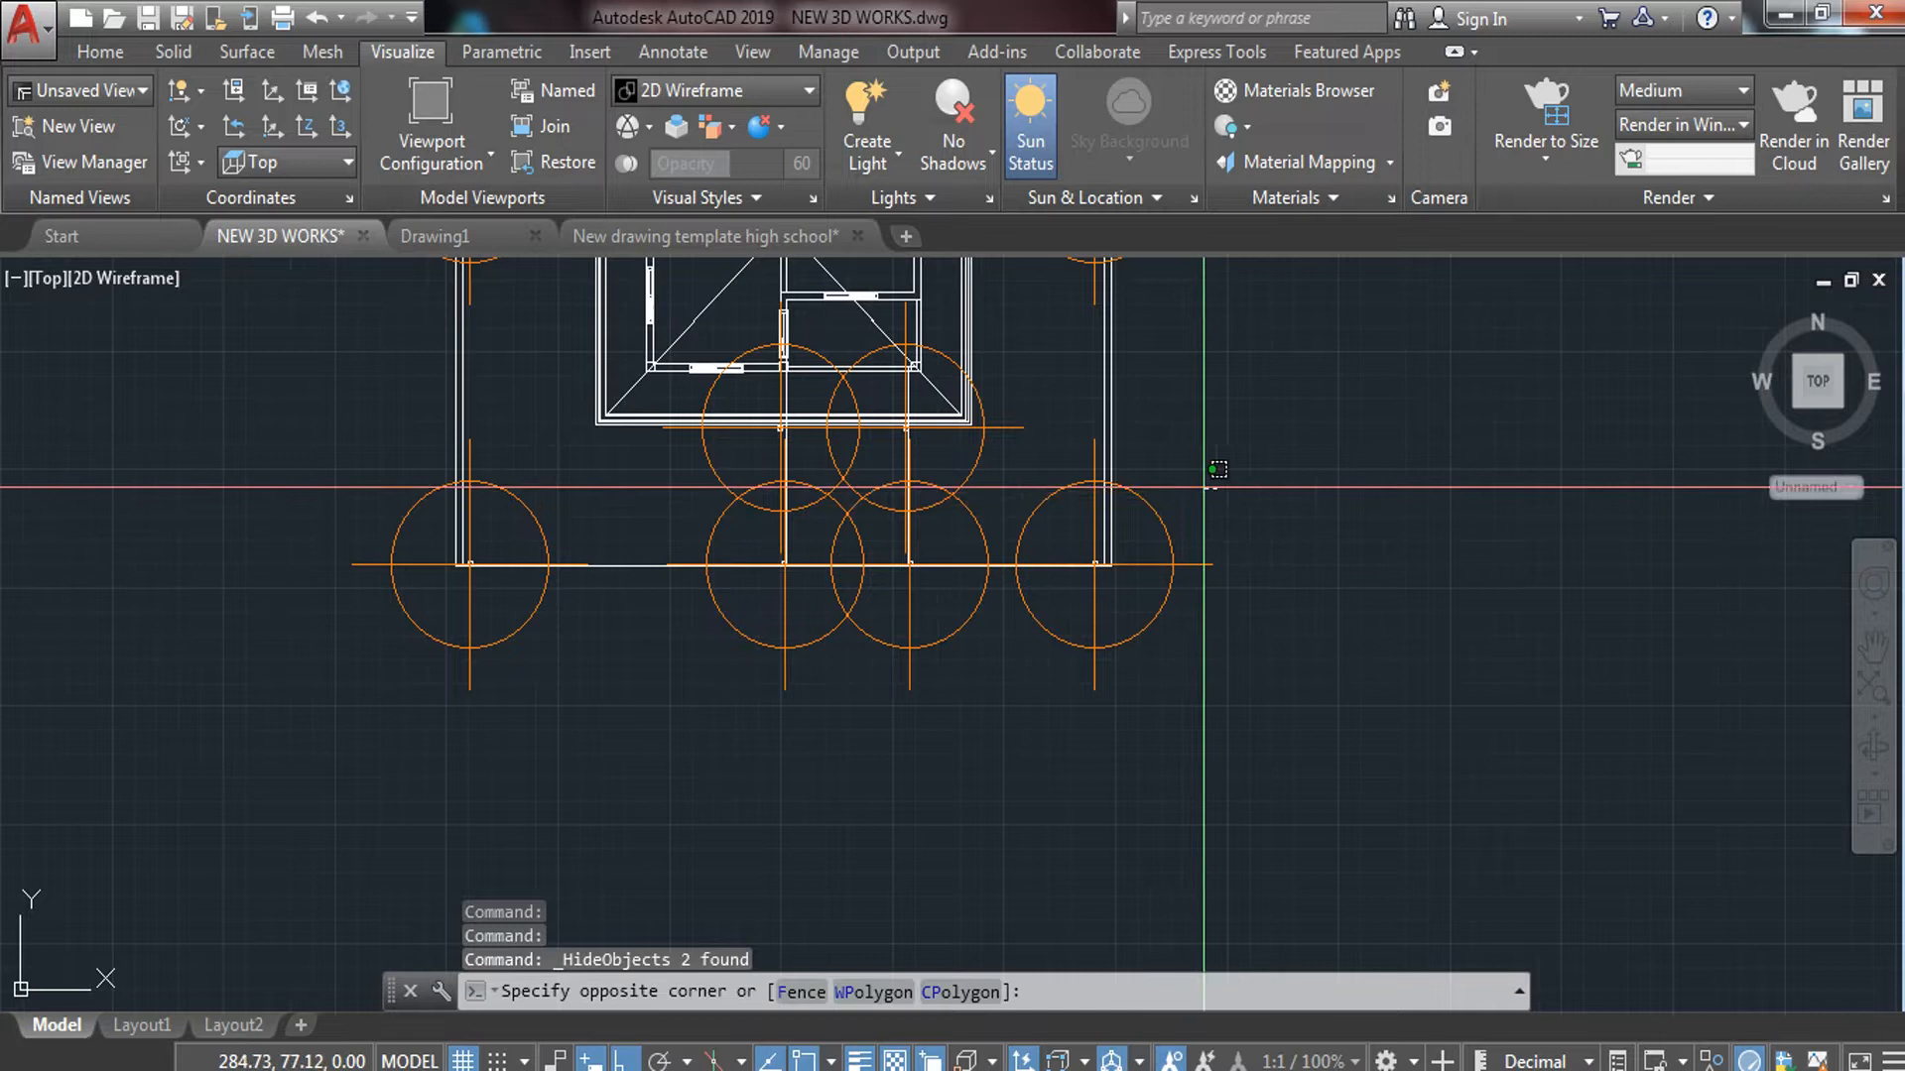
pyautogui.click(307, 690)
pyautogui.rightClick(639, 518)
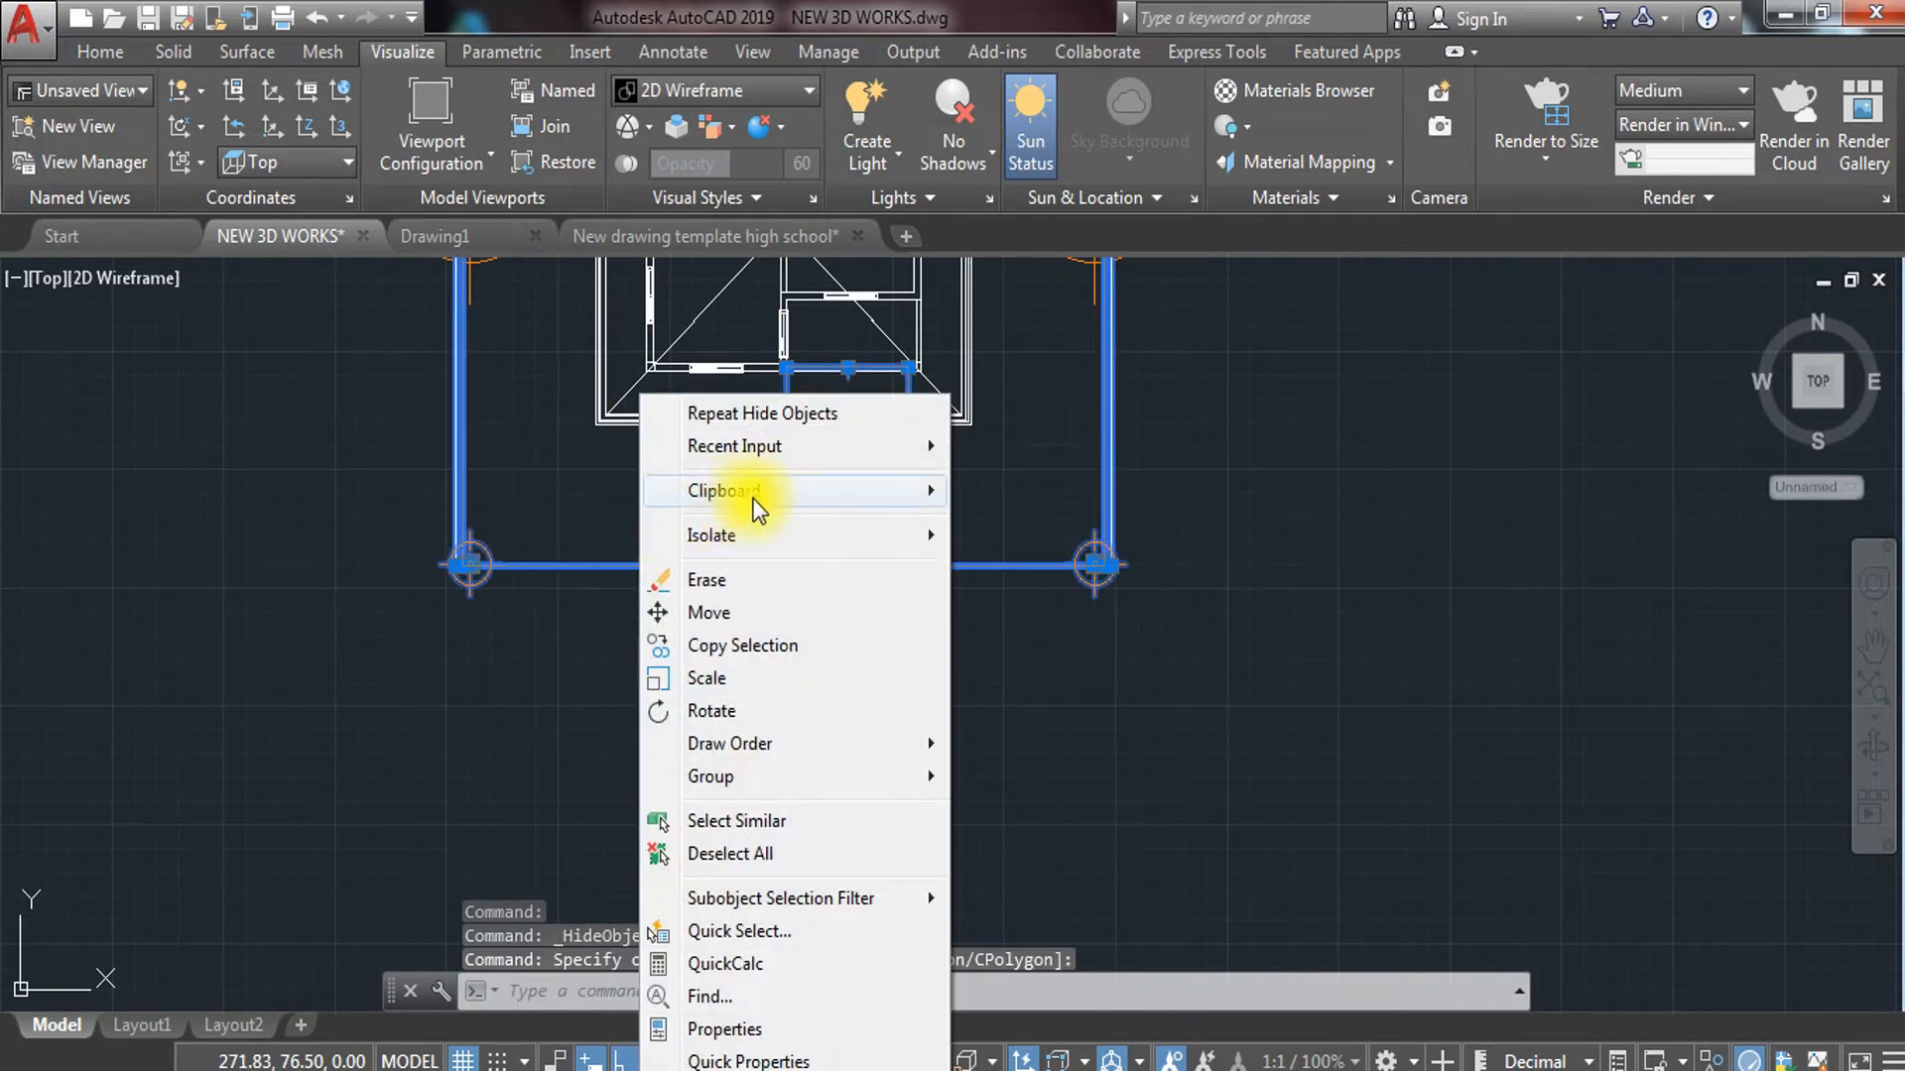
pyautogui.moveTo(854, 535)
pyautogui.click(1020, 570)
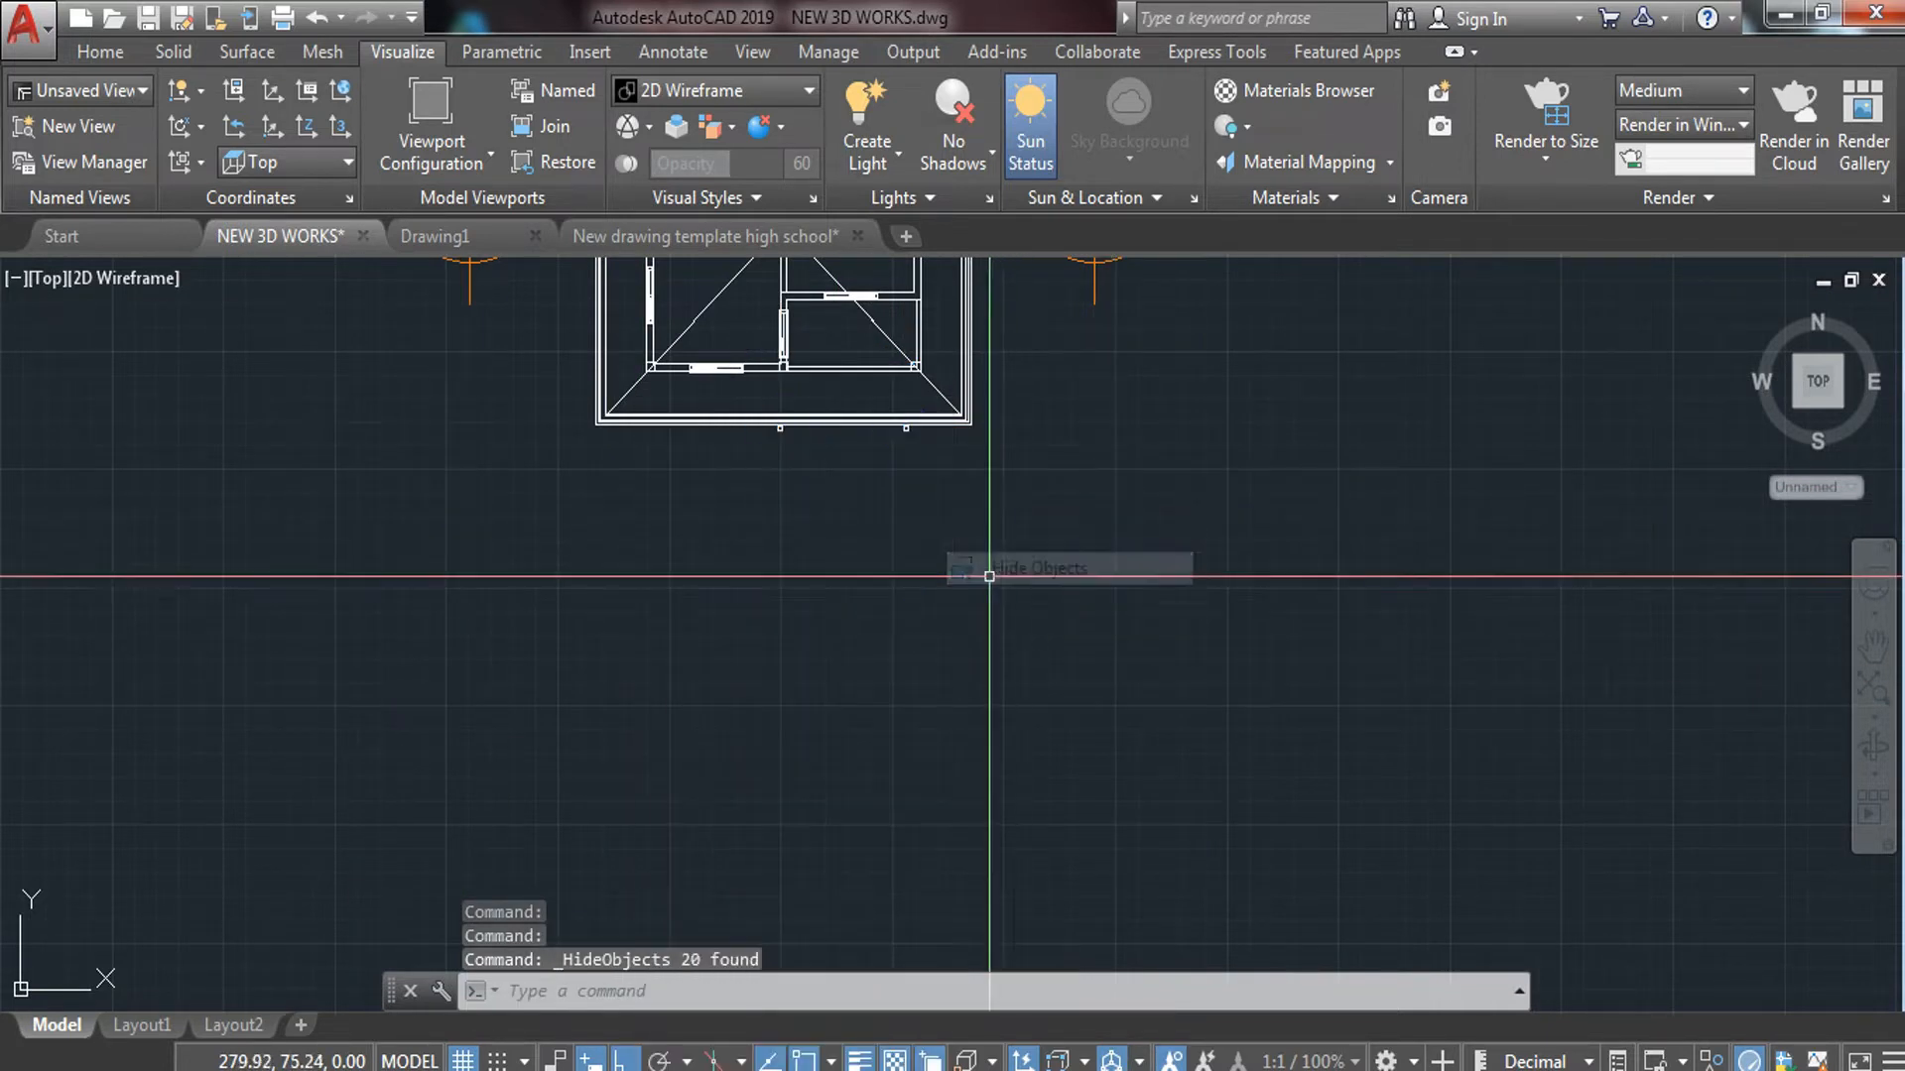
# Select the four tree circles, two on the left and two on the right
pyautogui.scroll(-3, 987, 565)
pyautogui.moveTo(629, 603); pyautogui.dragTo(731, 830, button='middle')
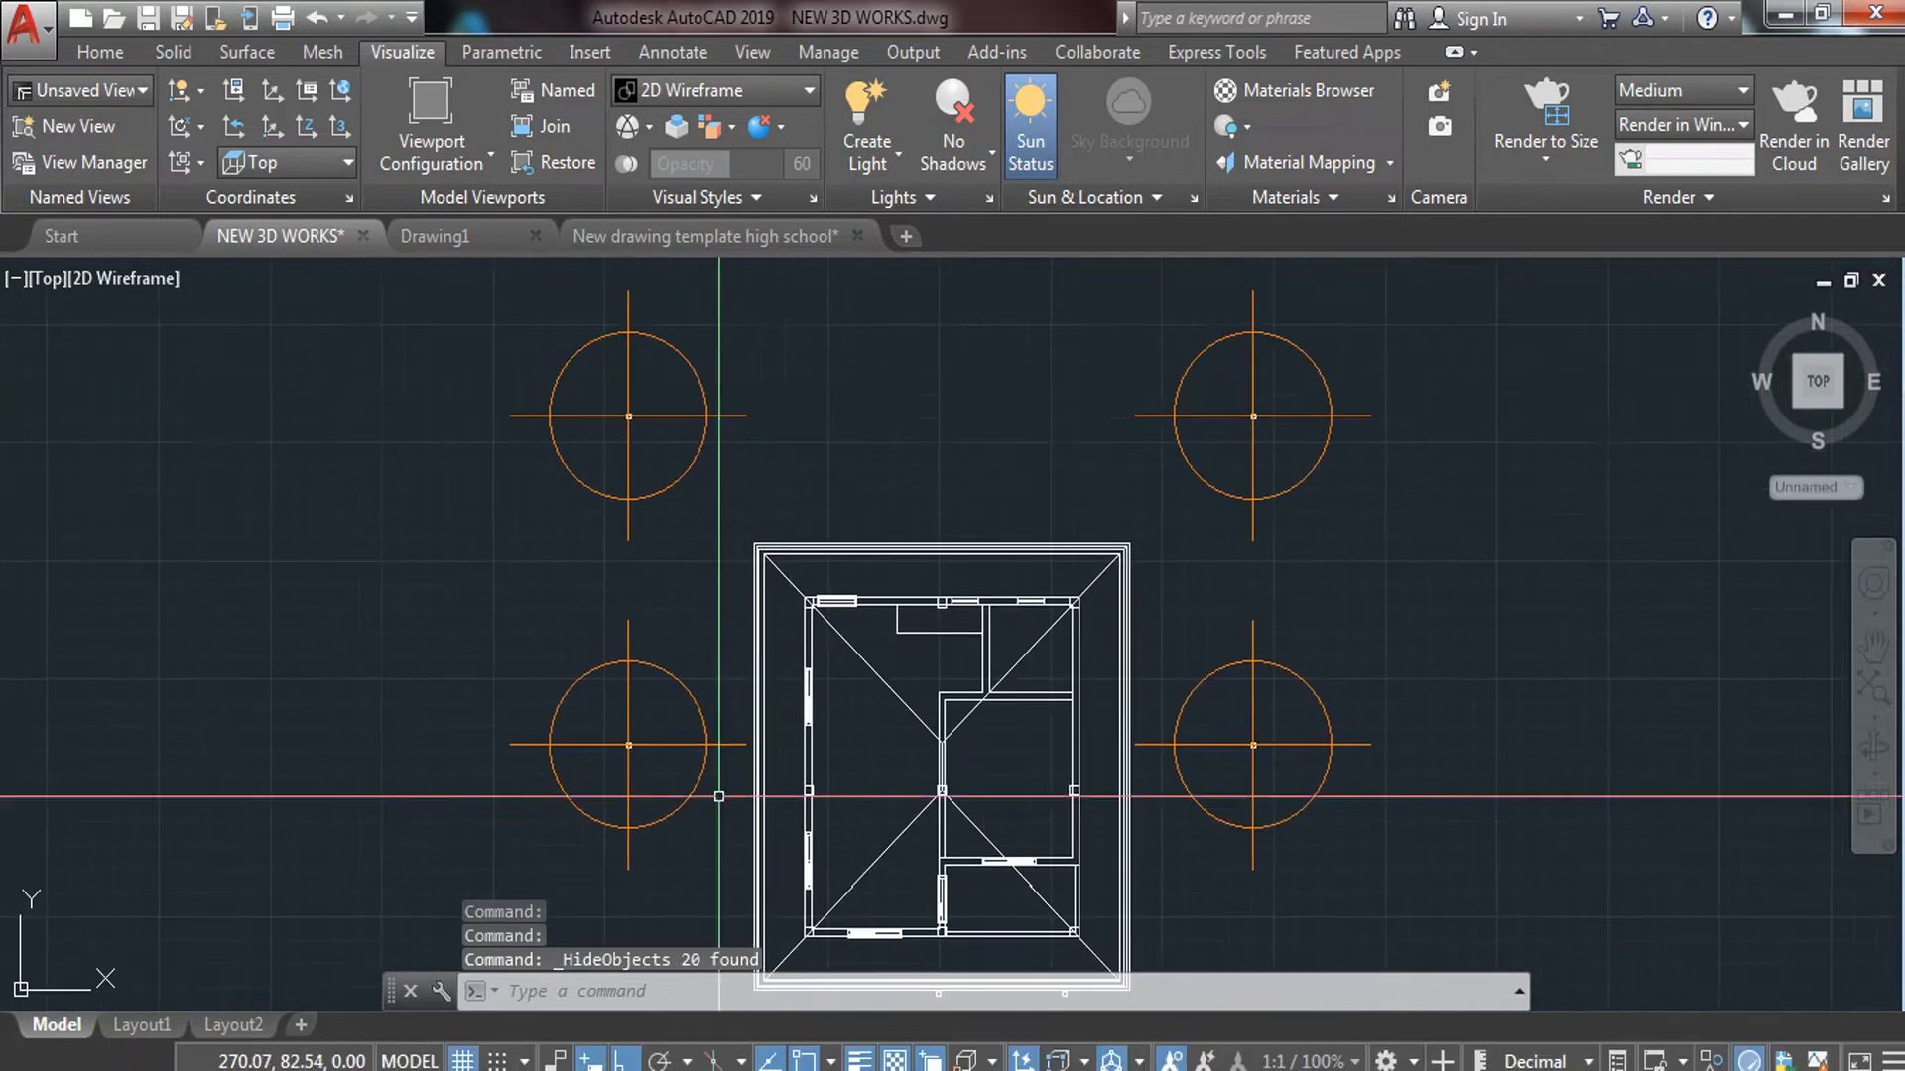
pyautogui.click(742, 357)
pyautogui.click(475, 762)
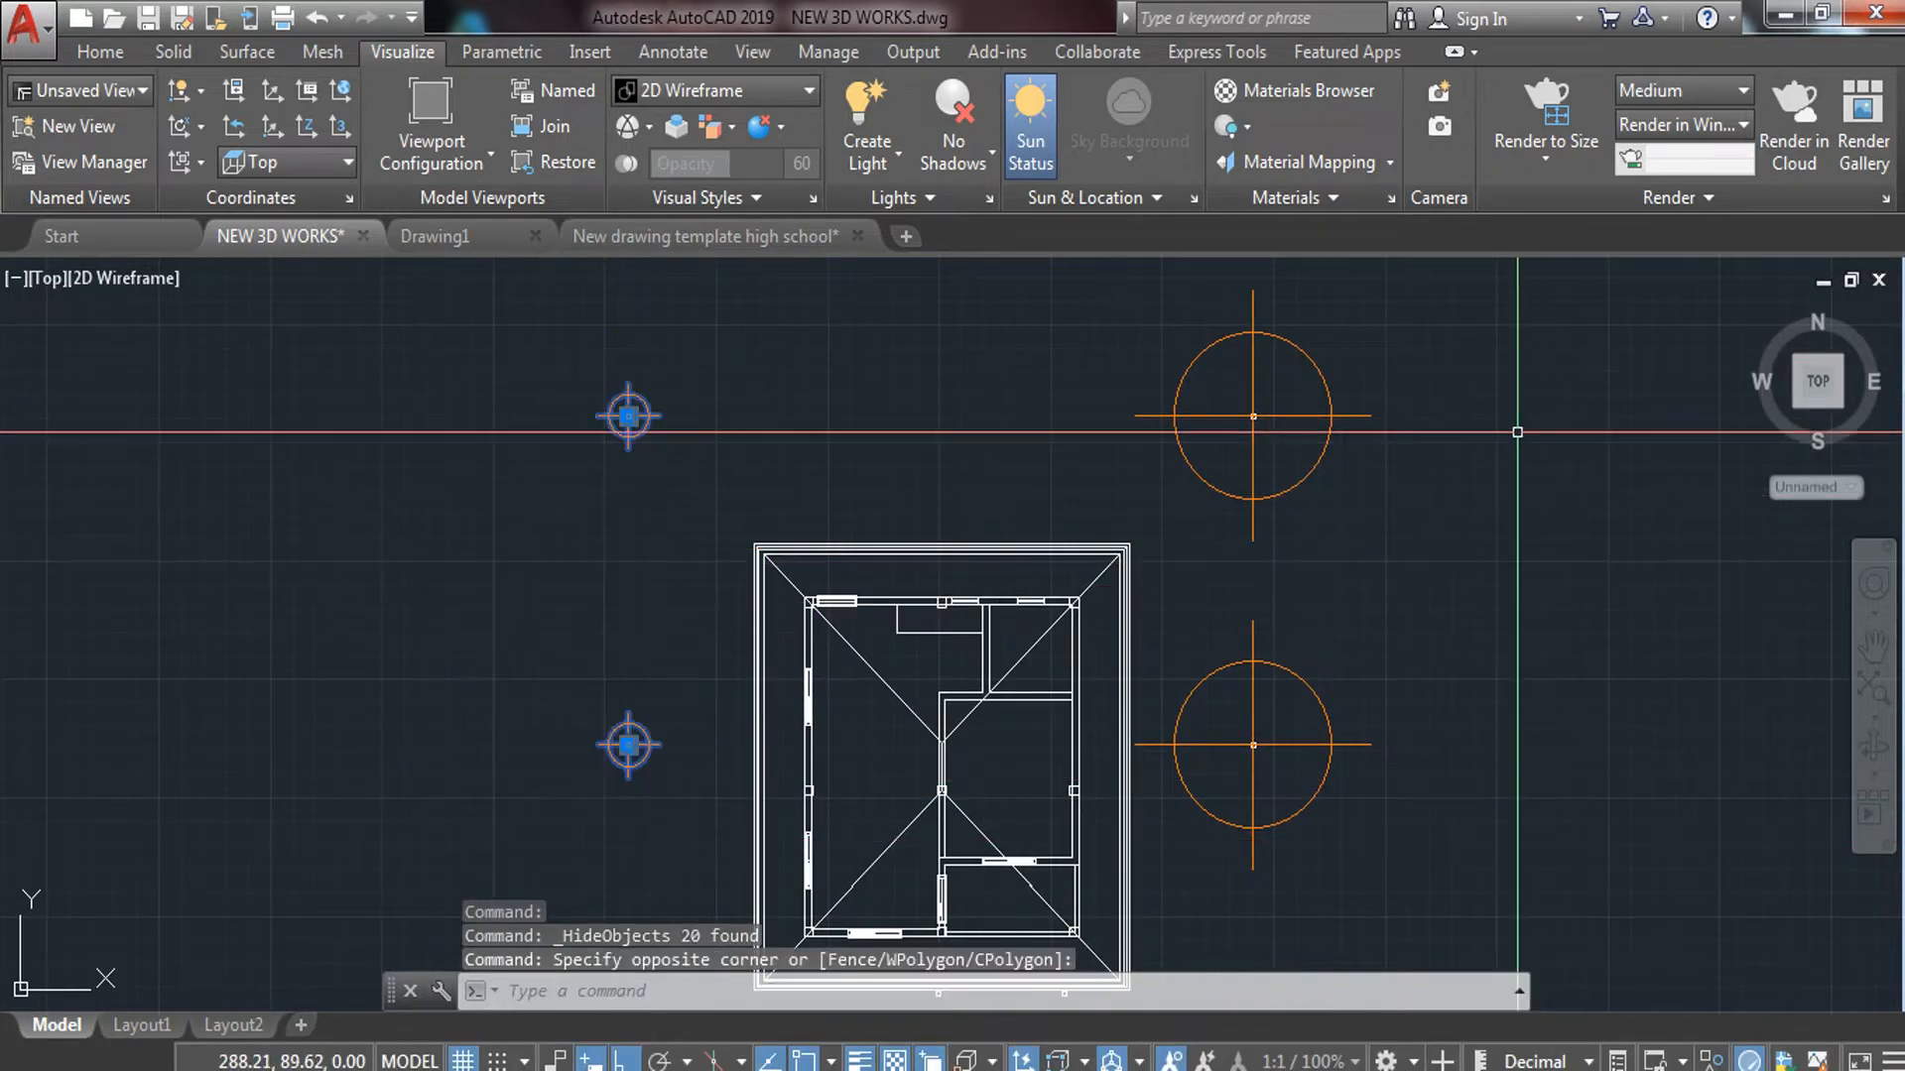
pyautogui.click(1500, 397)
pyautogui.click(1217, 871)
pyautogui.rightClick(1316, 549)
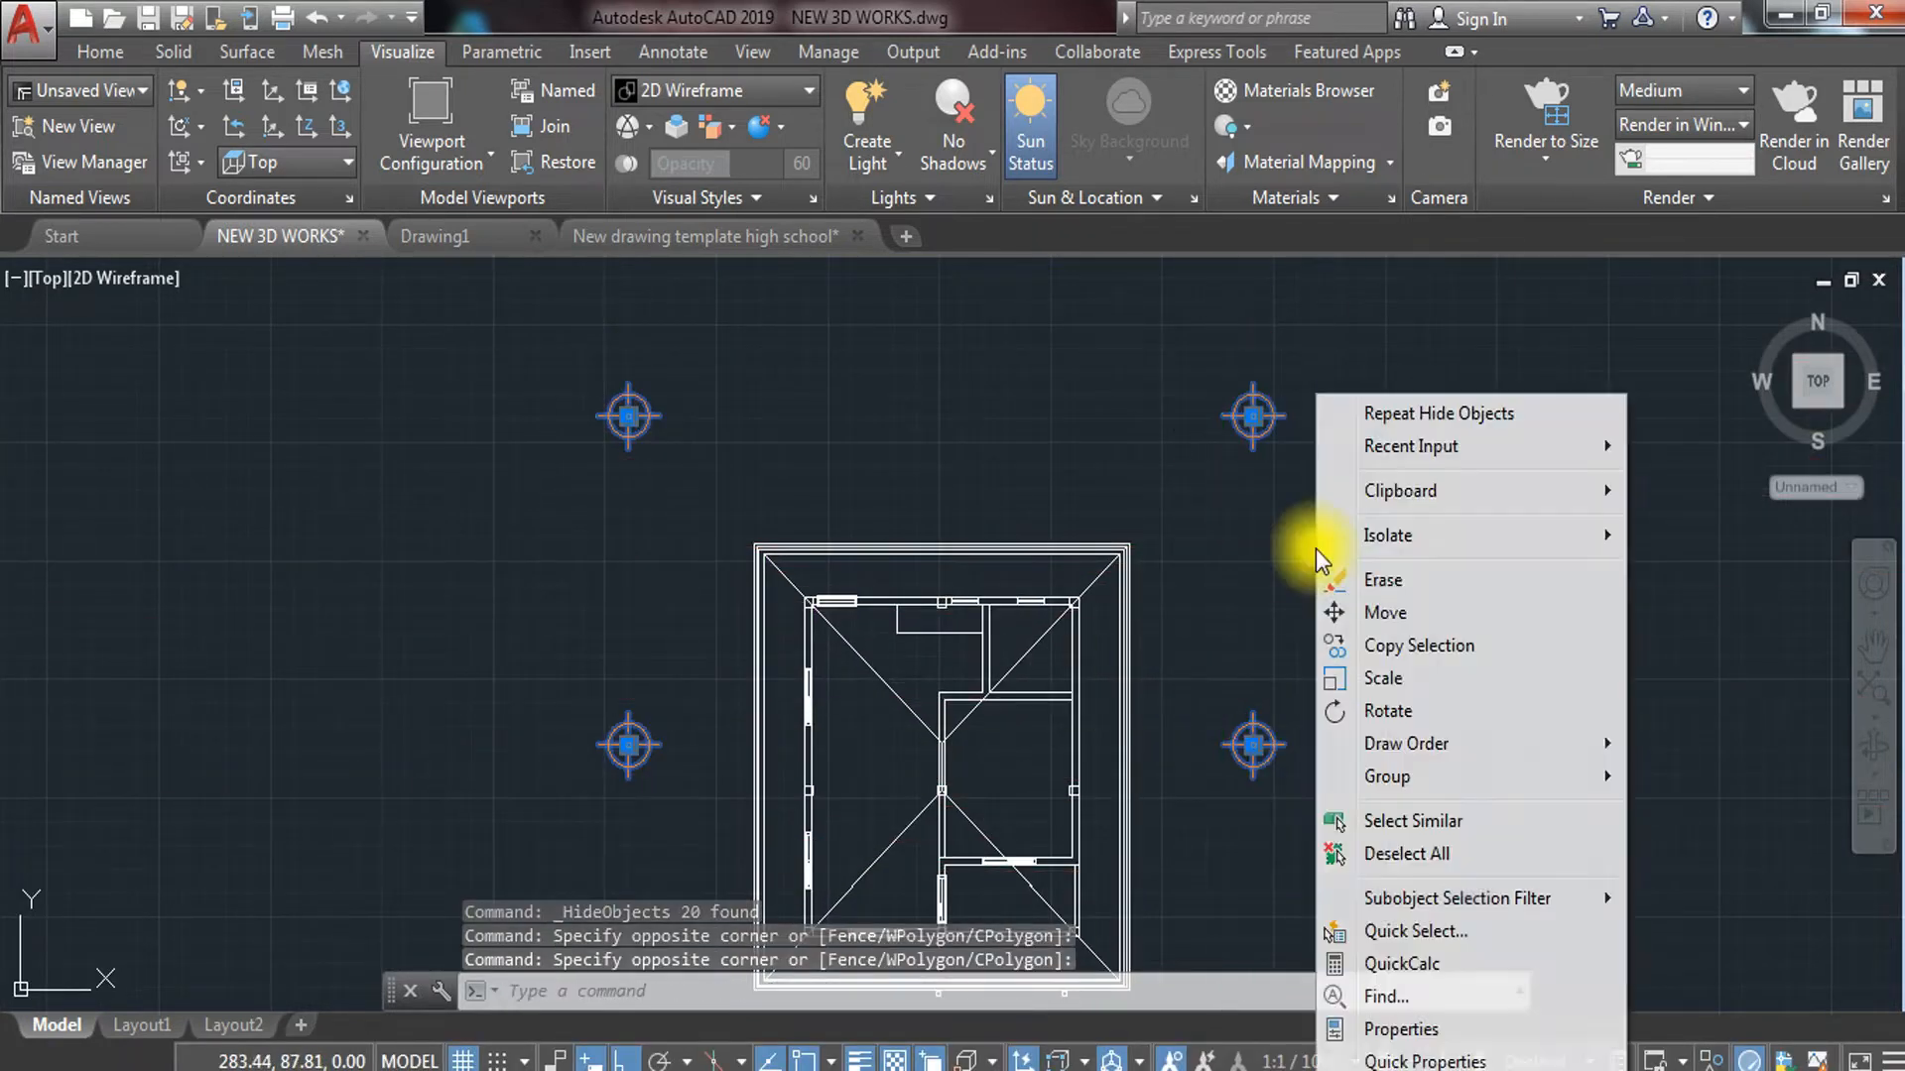
pyautogui.moveTo(1486, 538)
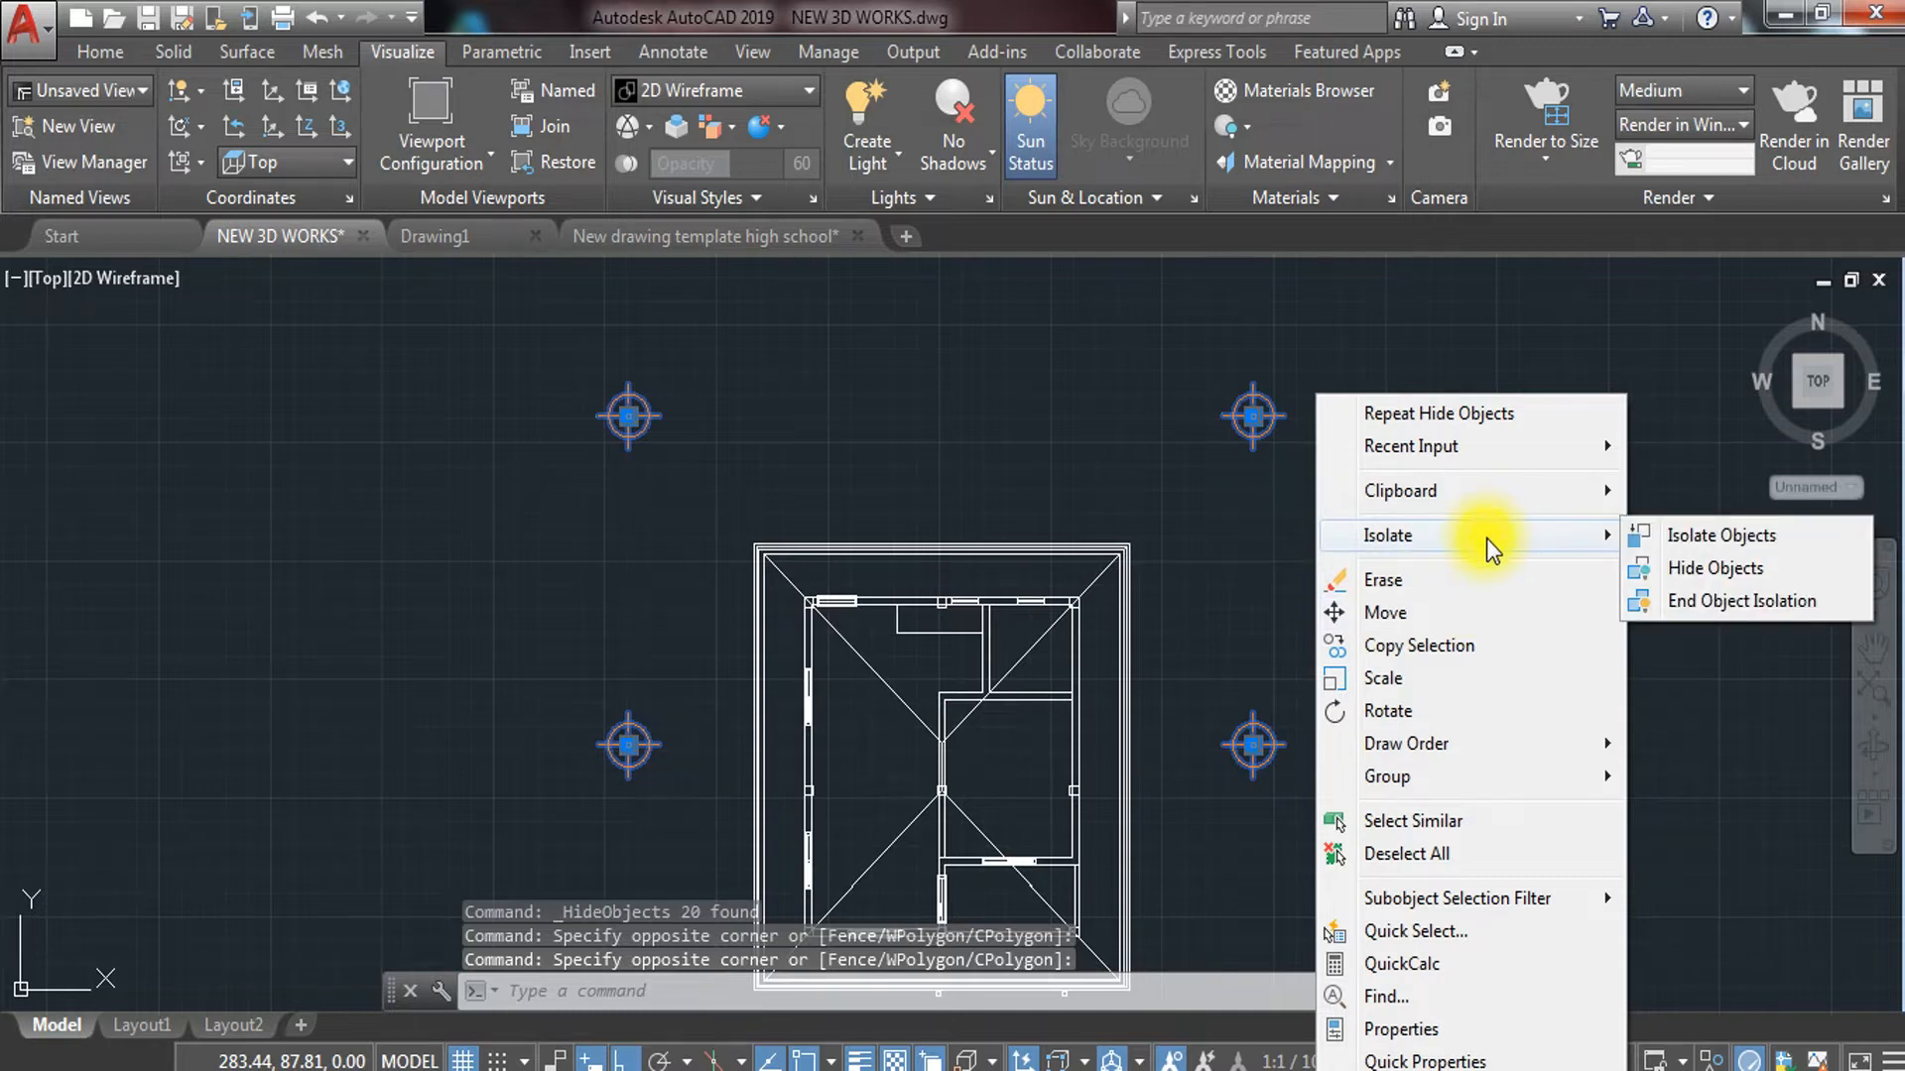
# Hide the four selected tree circles
pyautogui.click(1711, 575)
pyautogui.moveTo(946, 997); pyautogui.dragTo(1046, 714, button='middle')
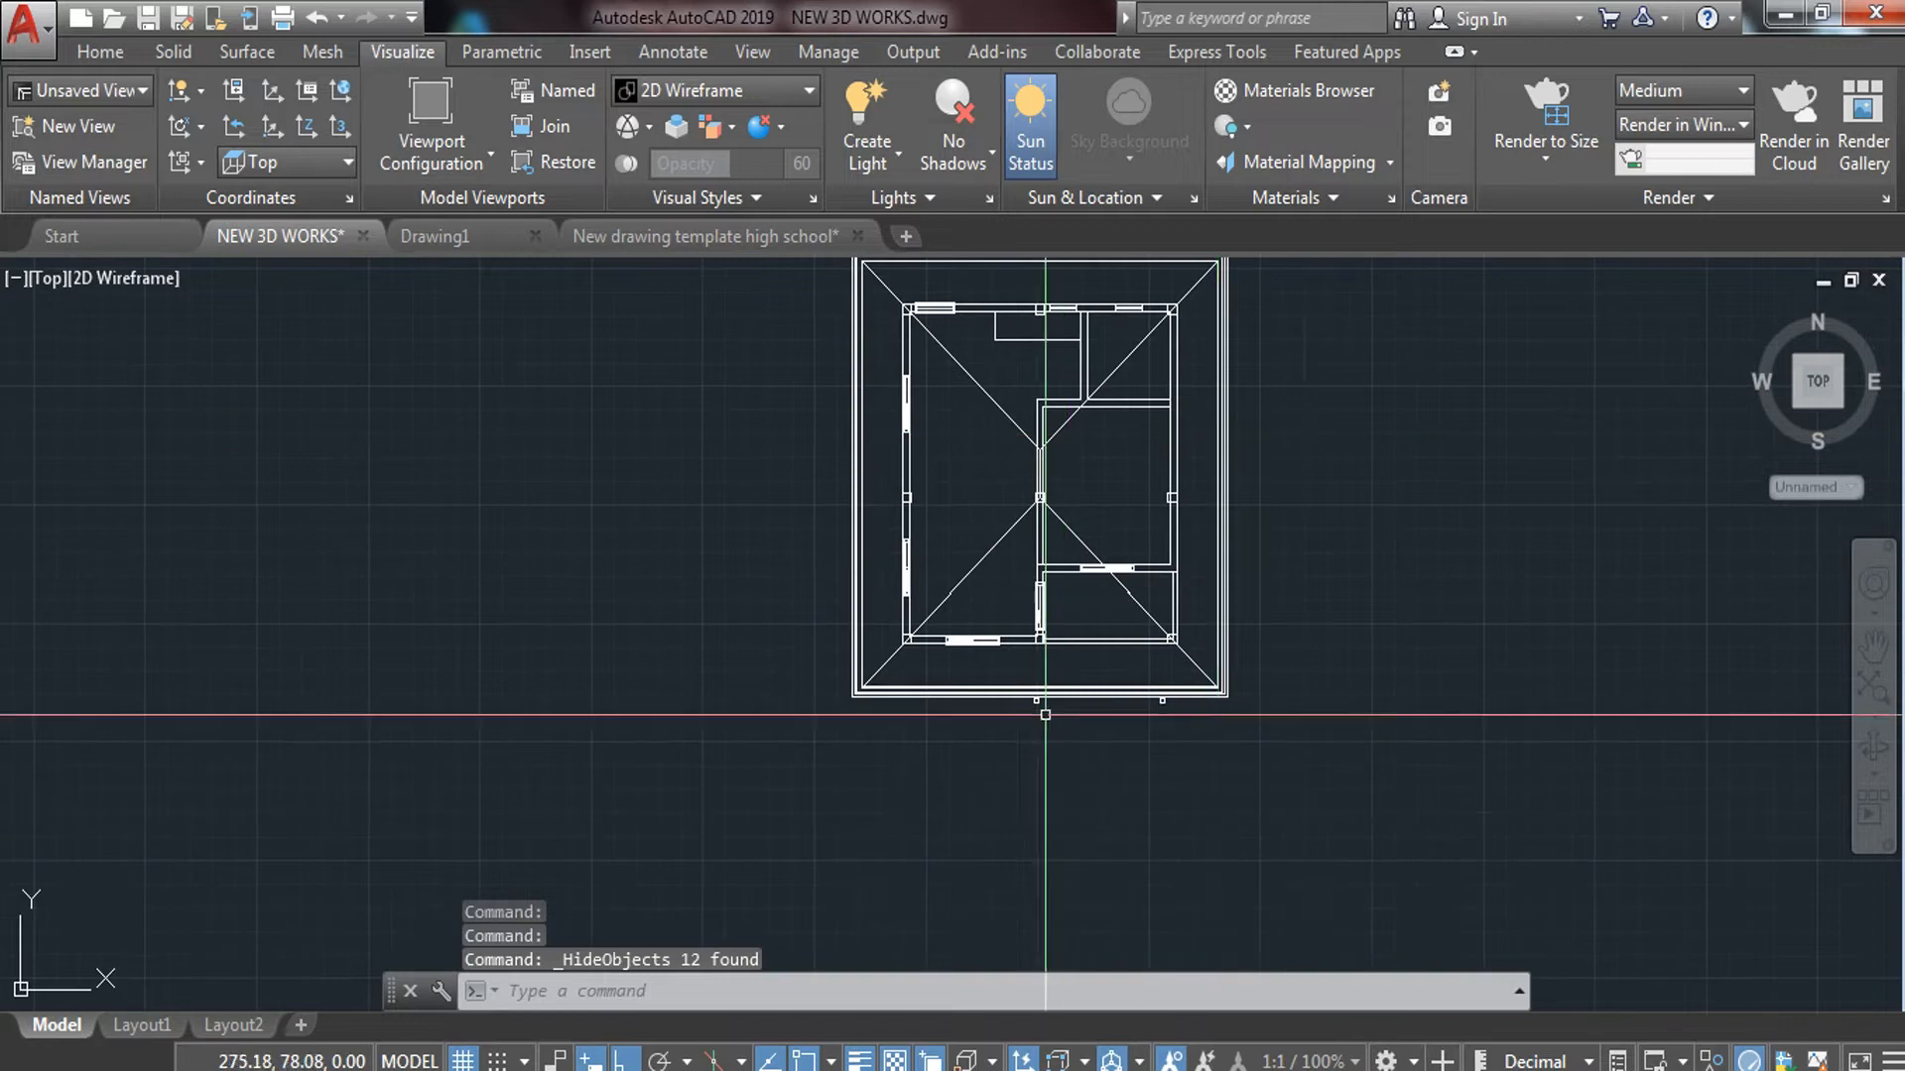
pyautogui.scroll(6, 1045, 714)
# Hide the small objects below the roof edge and recentre the house plan
pyautogui.click(952, 541)
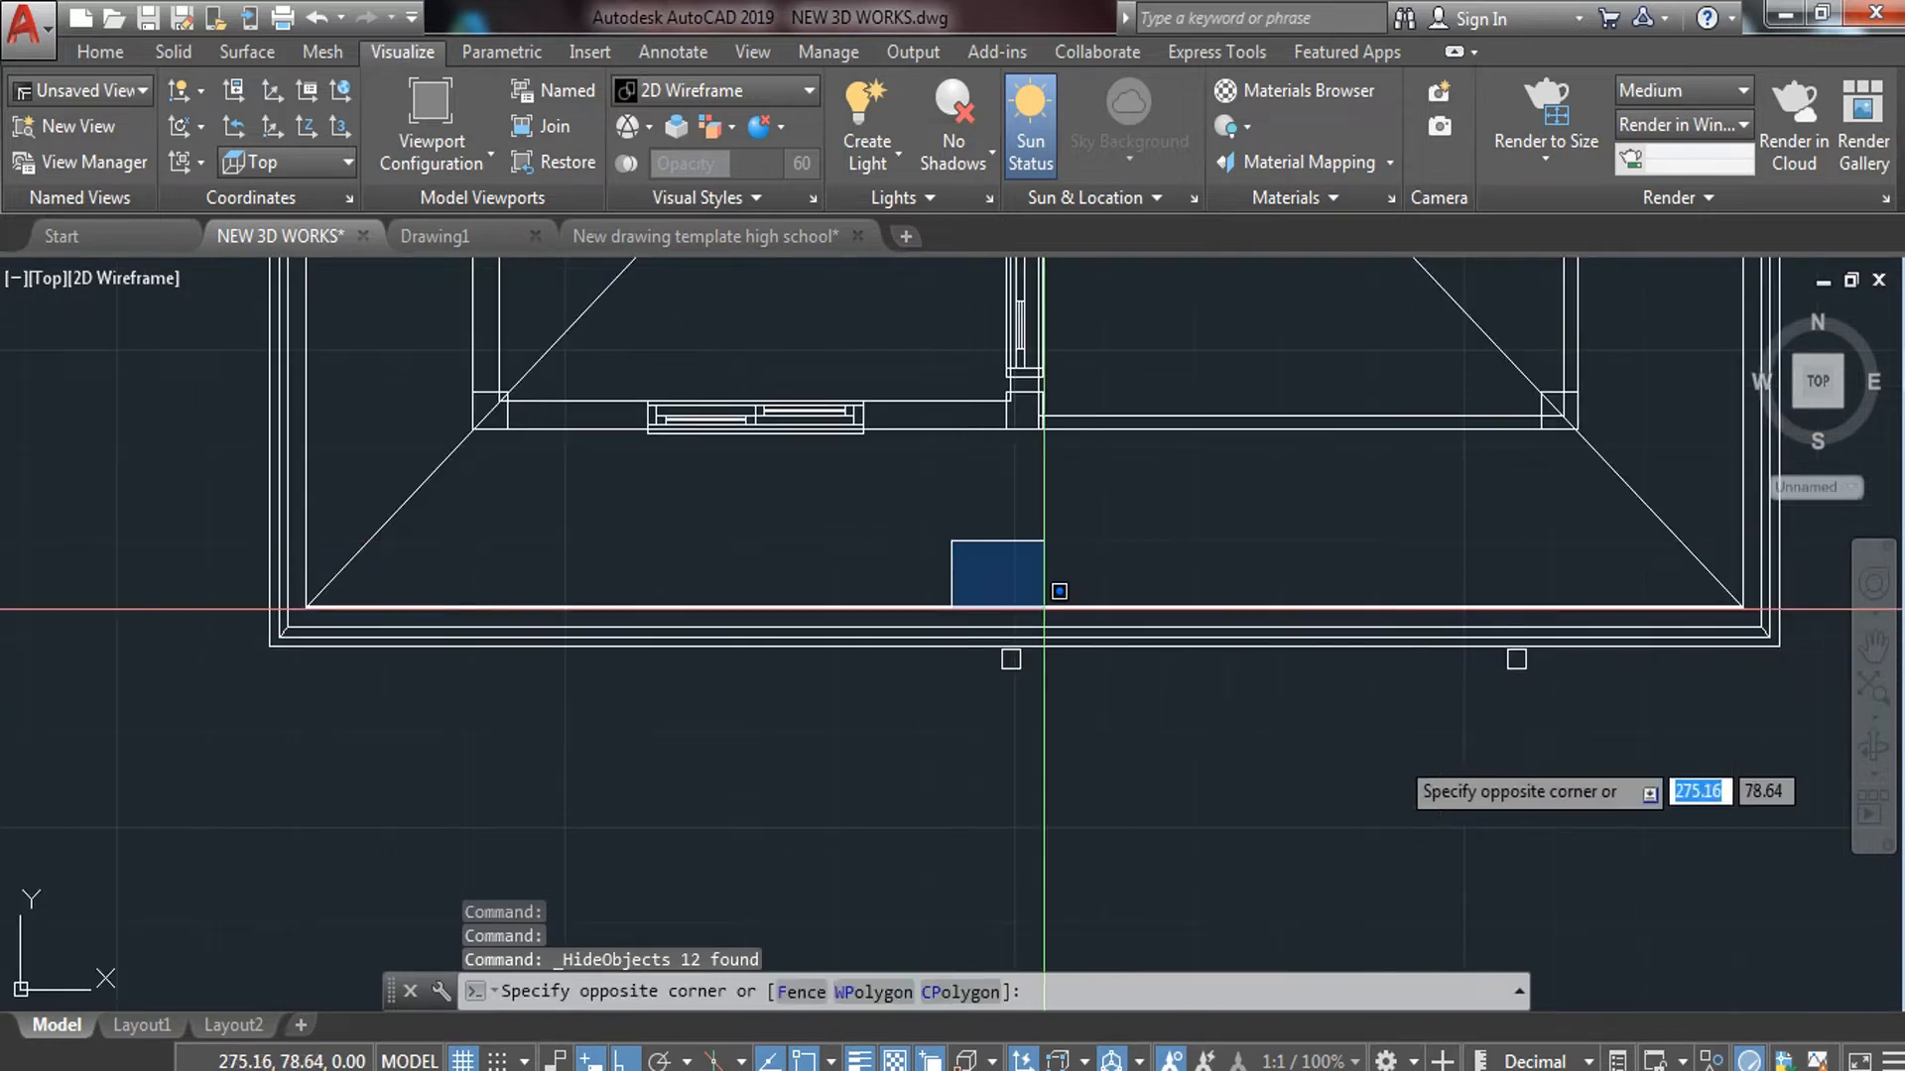
pyautogui.click(1558, 772)
pyautogui.rightClick(1056, 528)
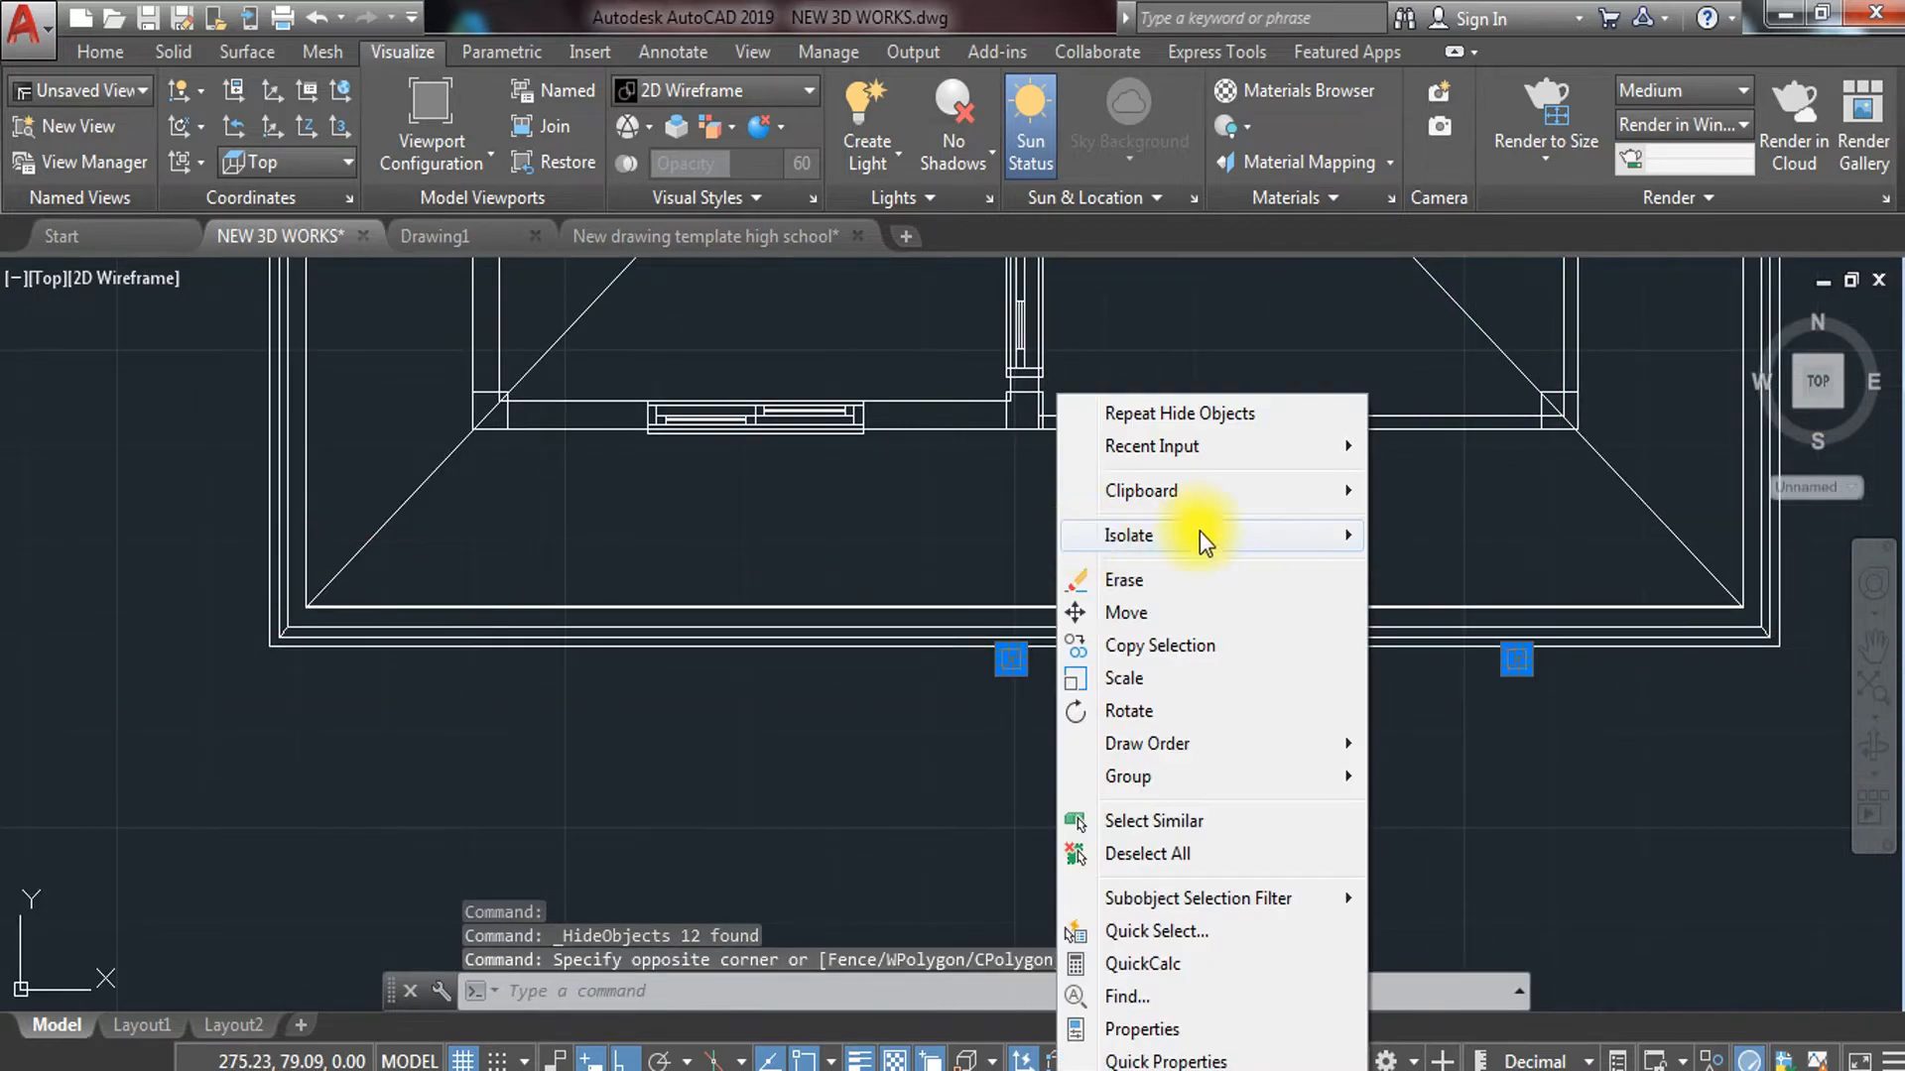
pyautogui.moveTo(1200, 532)
pyautogui.click(1409, 570)
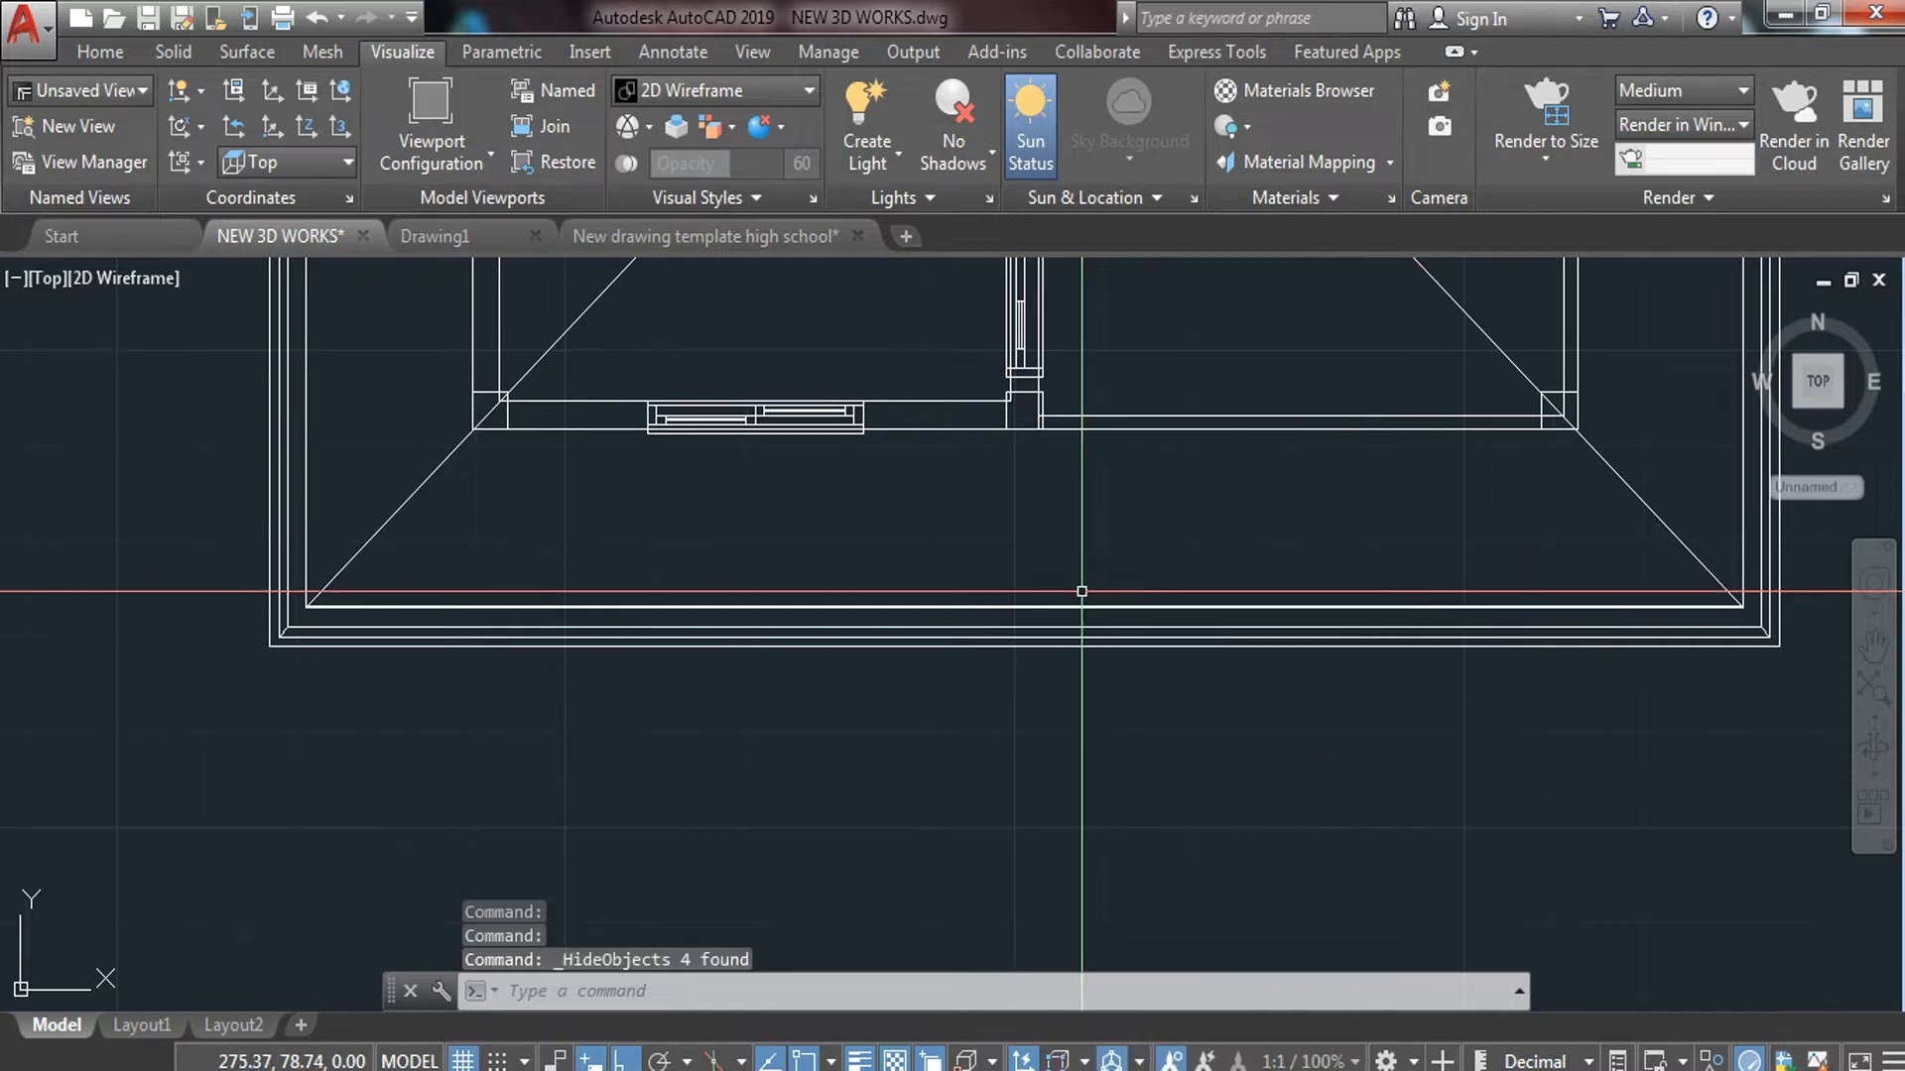
pyautogui.scroll(-4, 1076, 625)
pyautogui.moveTo(1106, 643); pyautogui.dragTo(906, 820, button='middle')
pyautogui.scroll(-2, 937, 645)
pyautogui.moveTo(939, 638); pyautogui.dragTo(942, 700, button='middle')
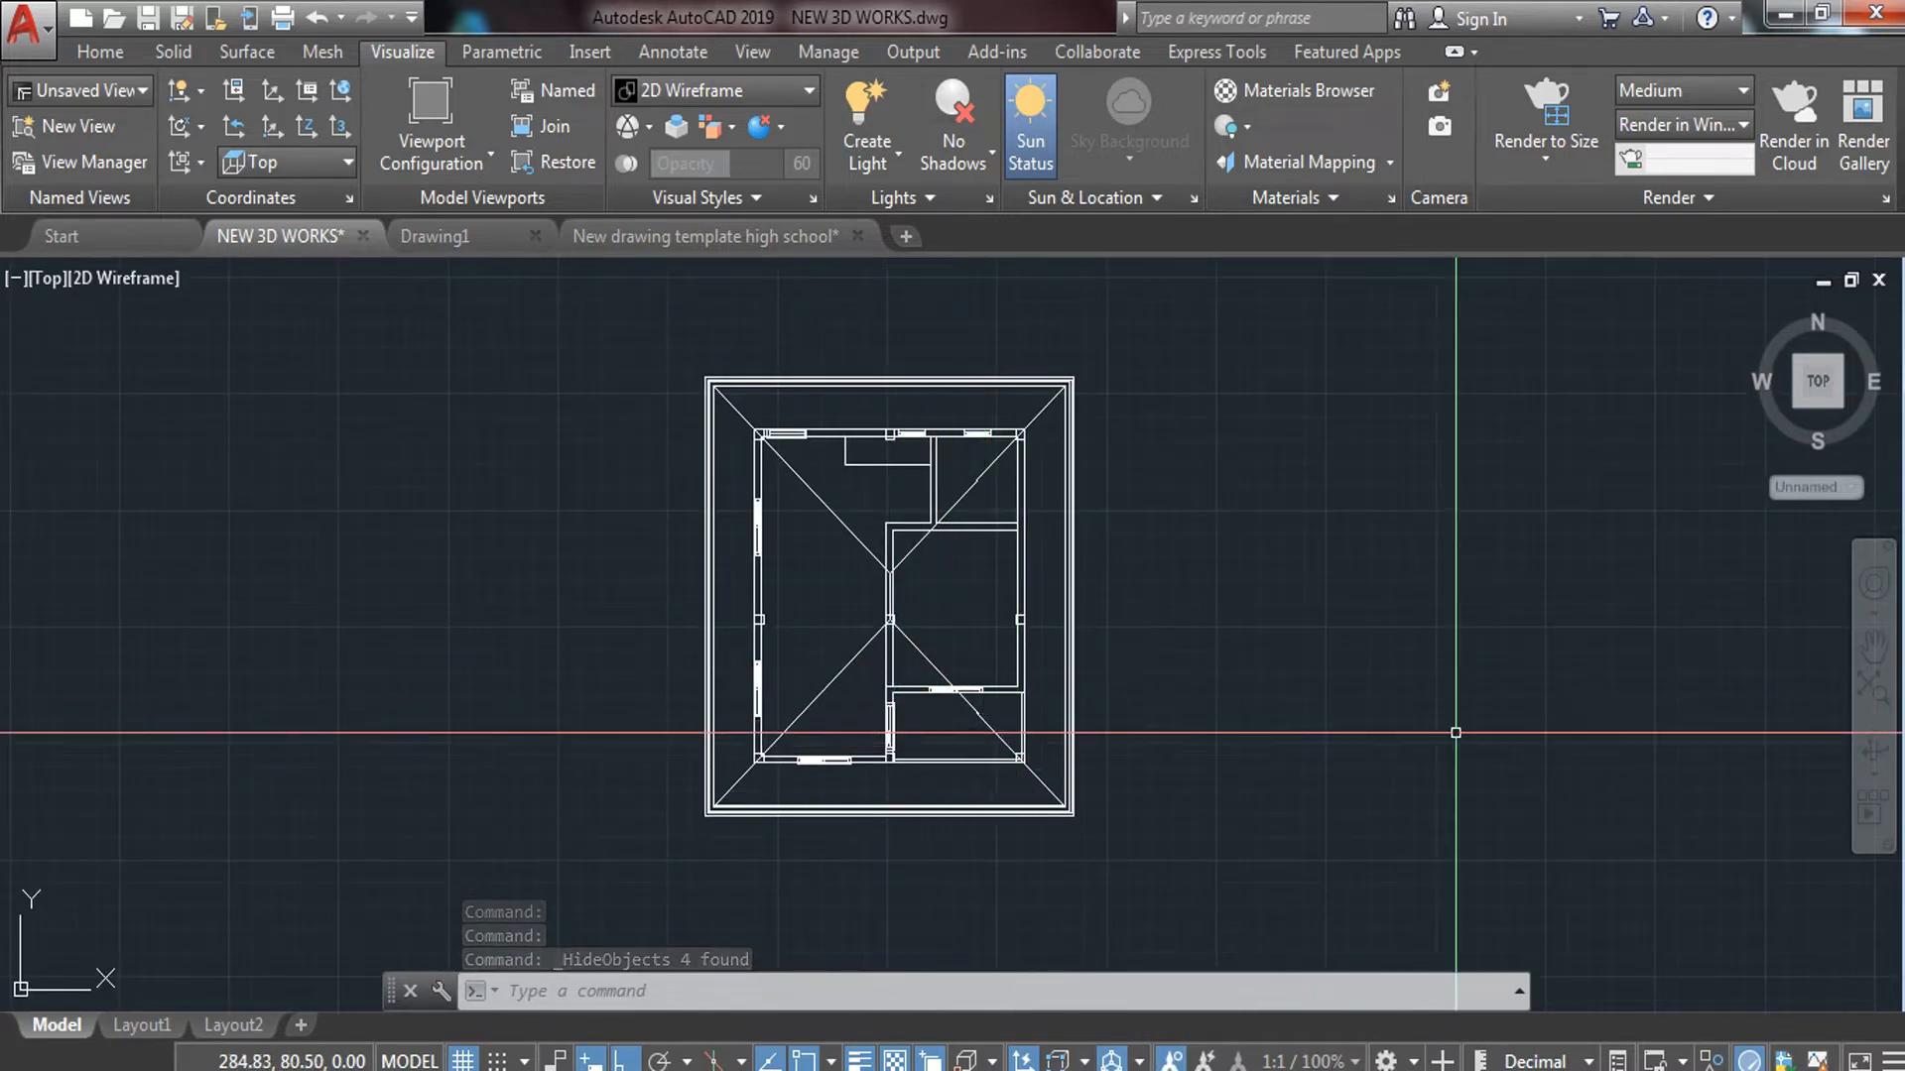
pyautogui.click(54, 284)
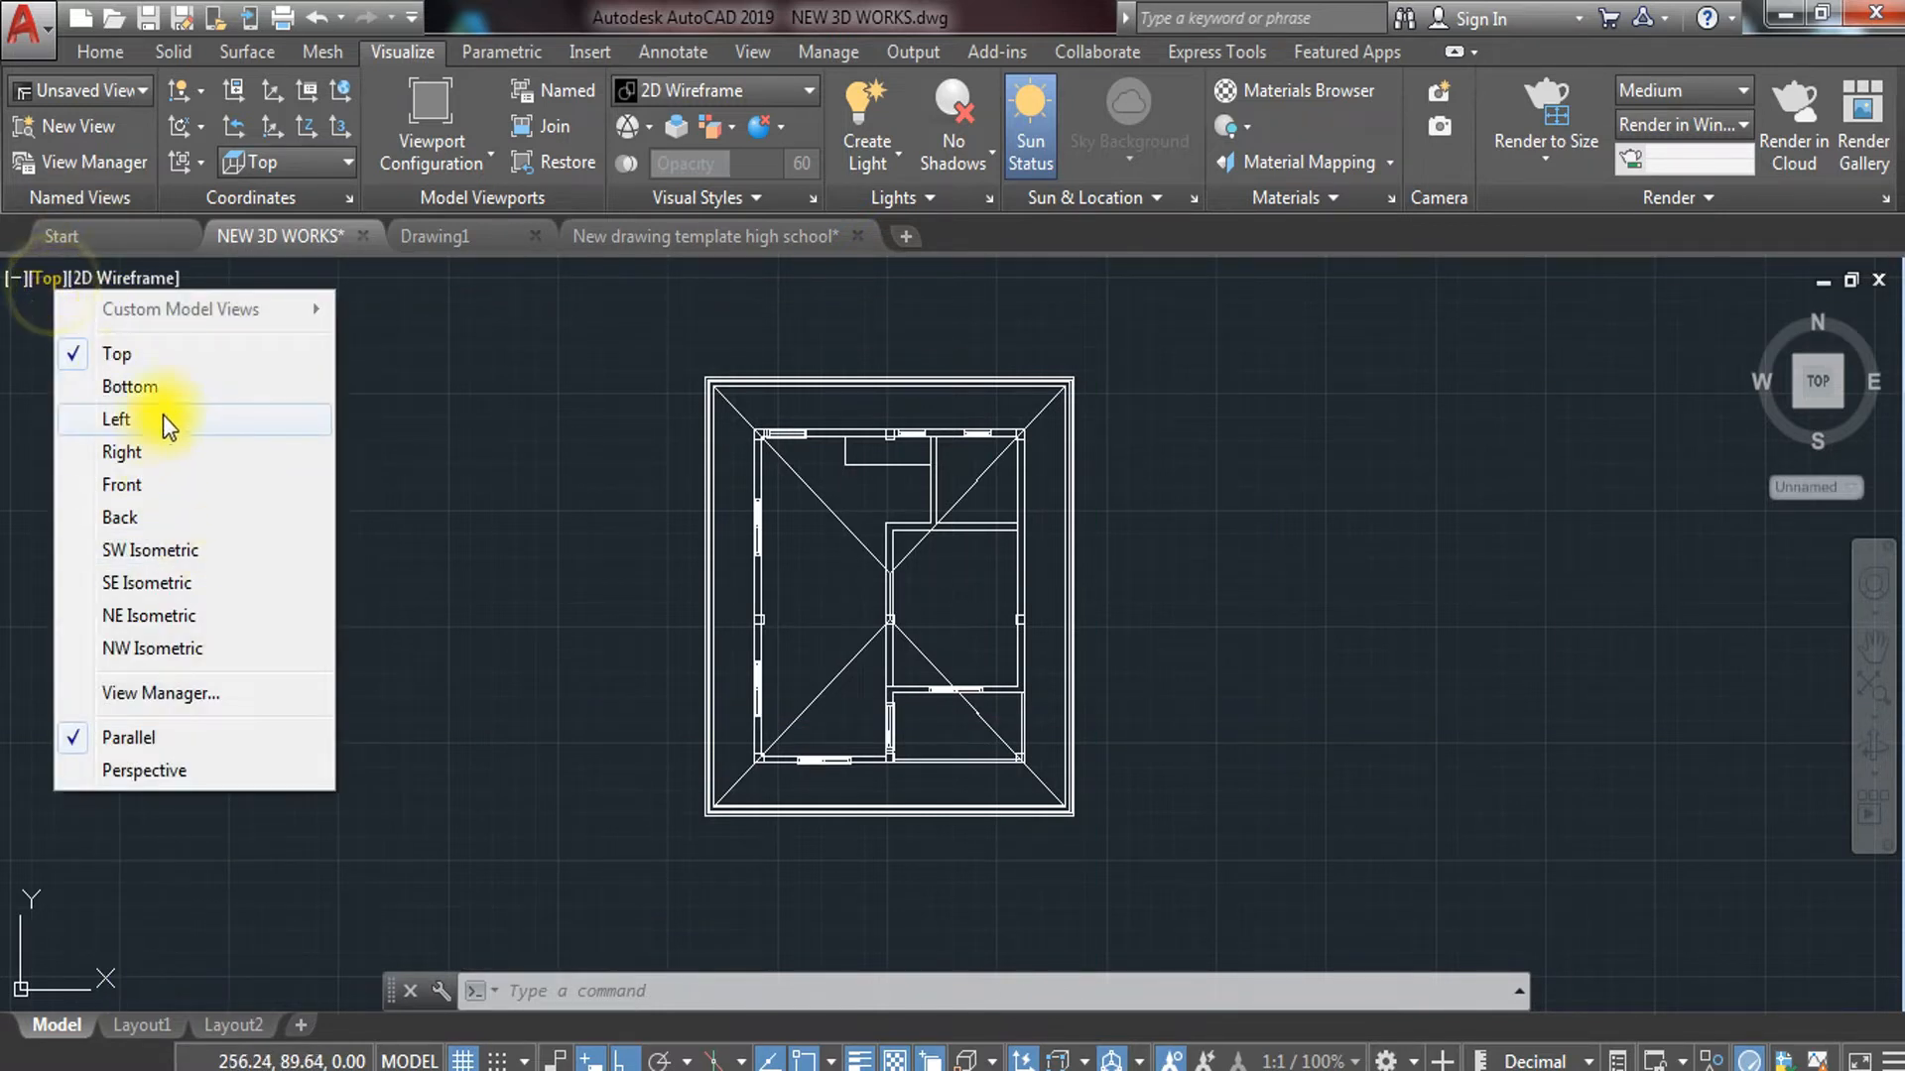
# Switch to the Front view and hide the tree beside the house
pyautogui.click(157, 484)
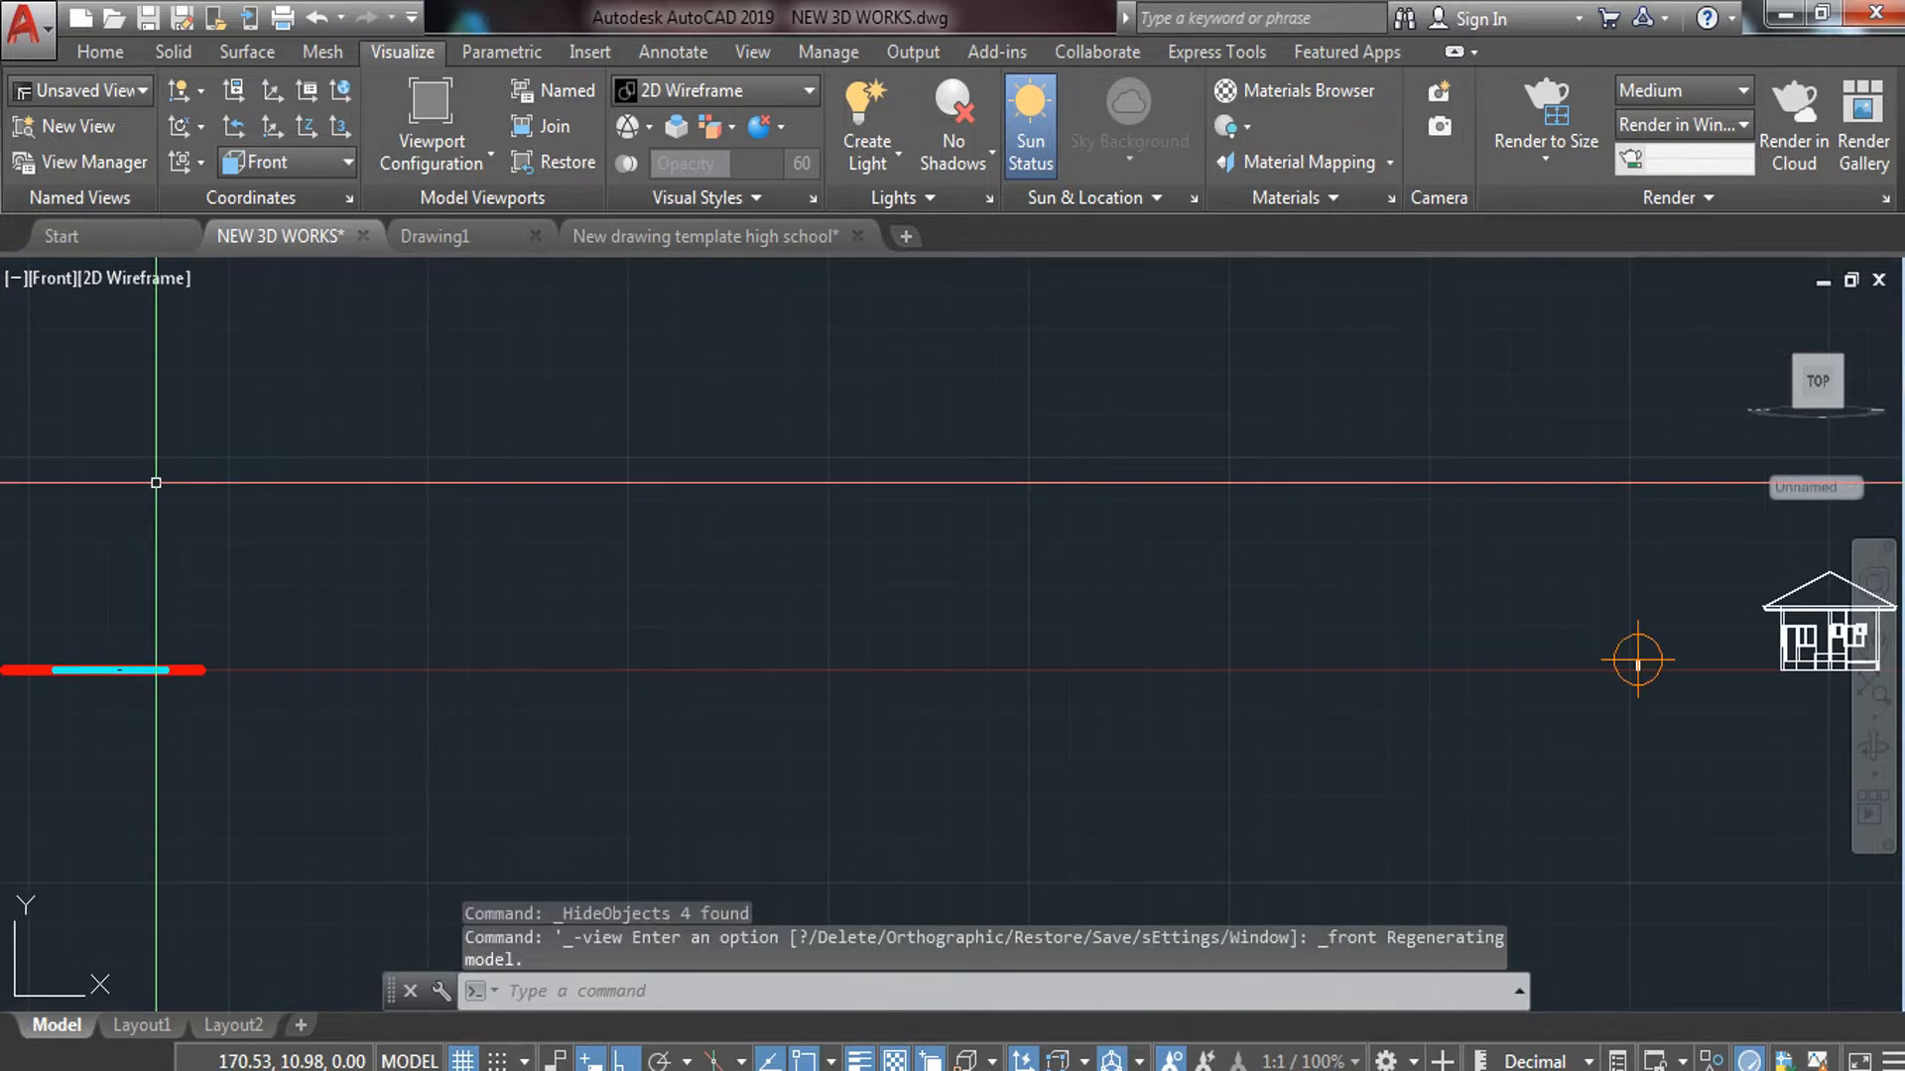
pyautogui.moveTo(1147, 666); pyautogui.dragTo(776, 620, button='middle')
pyautogui.scroll(8, 1162, 626)
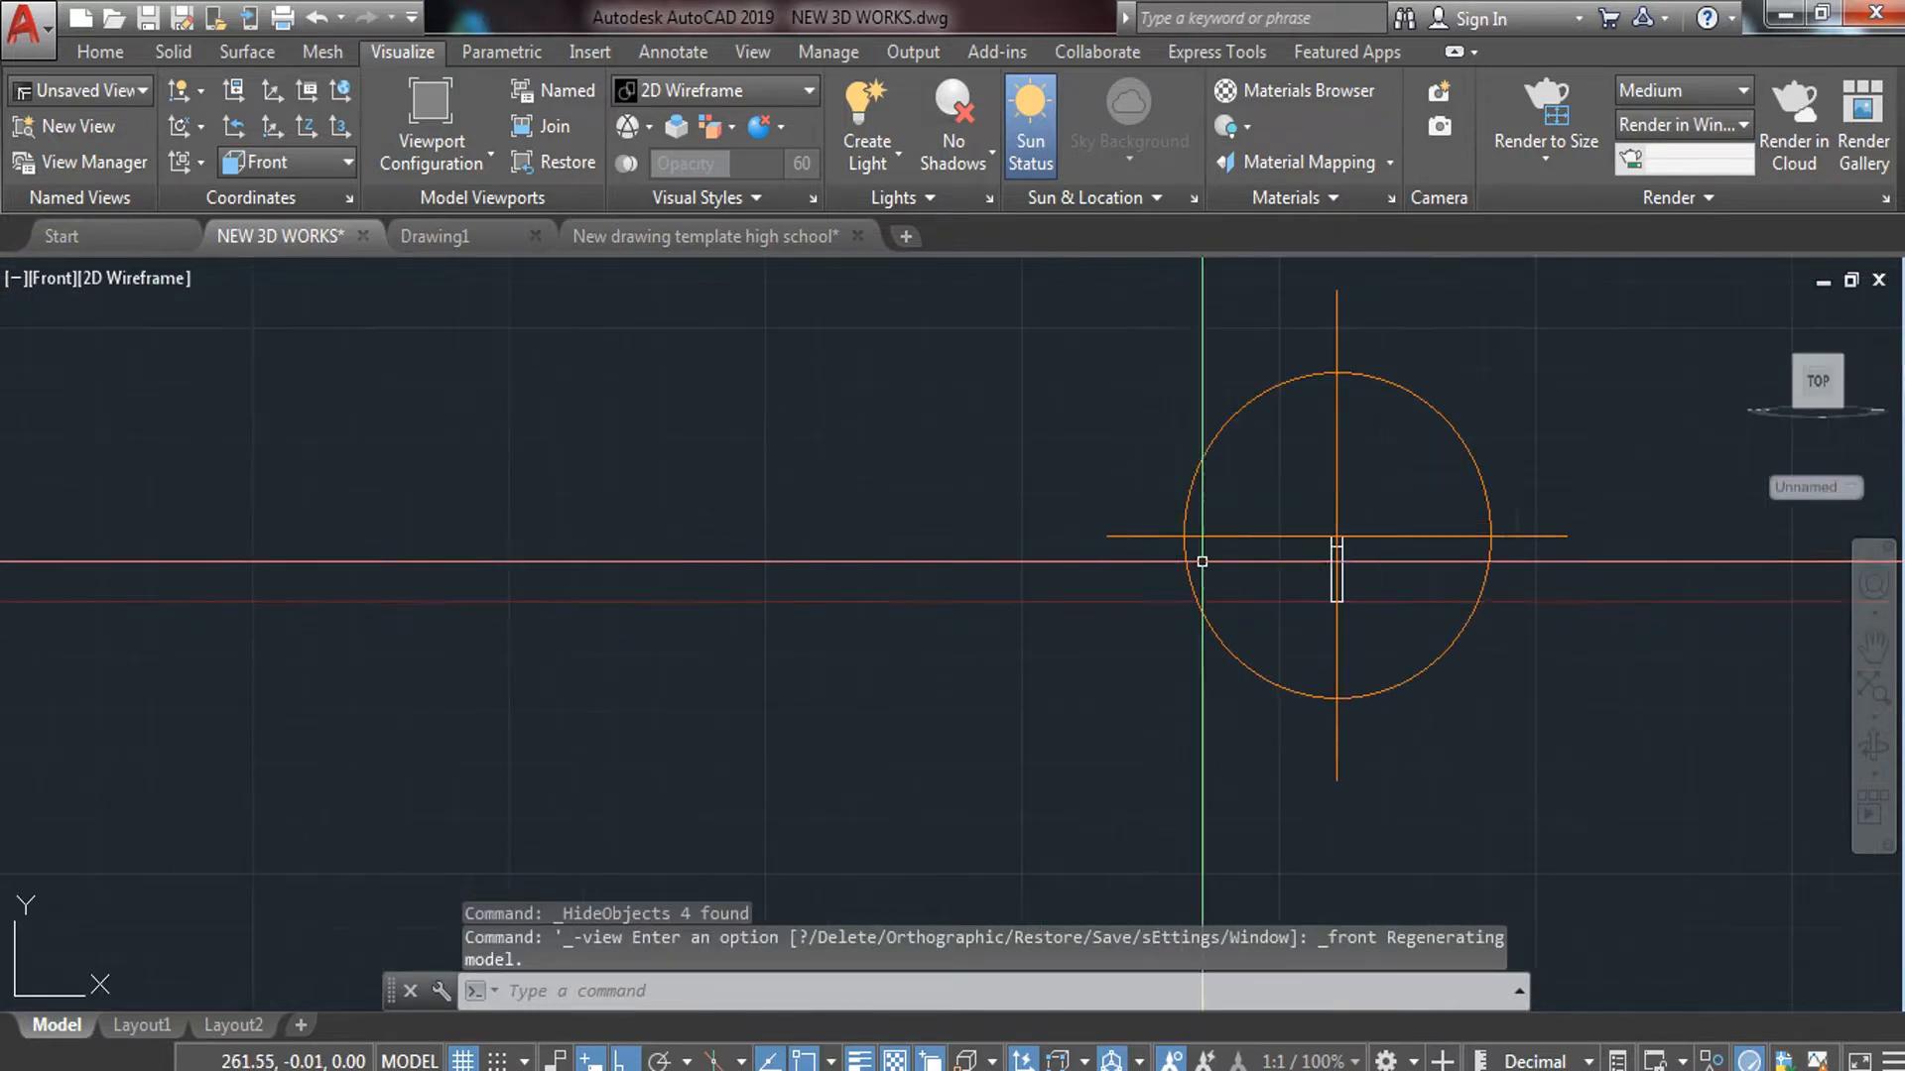
pyautogui.moveTo(1404, 542); pyautogui.dragTo(1141, 601, button='middle')
pyautogui.click(1366, 402)
pyautogui.click(765, 741)
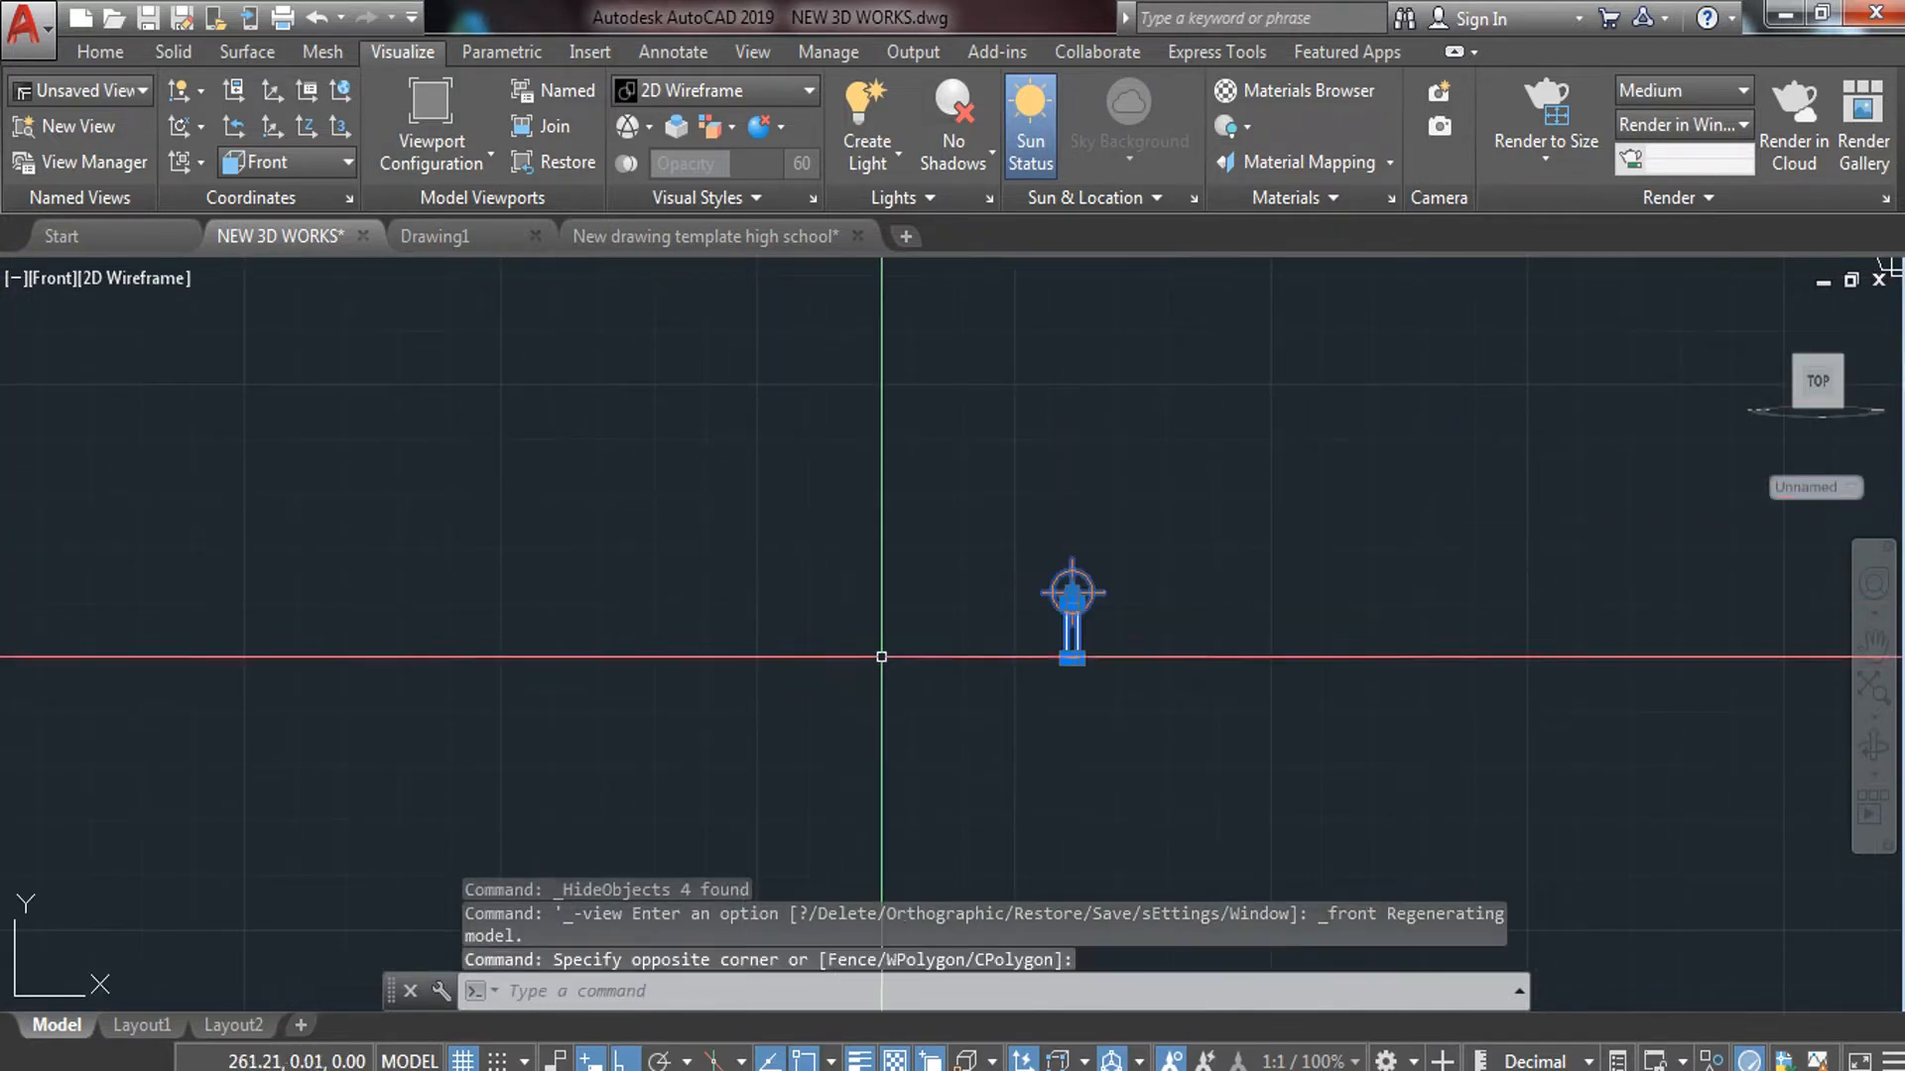
pyautogui.rightClick(908, 395)
pyautogui.moveTo(1059, 539)
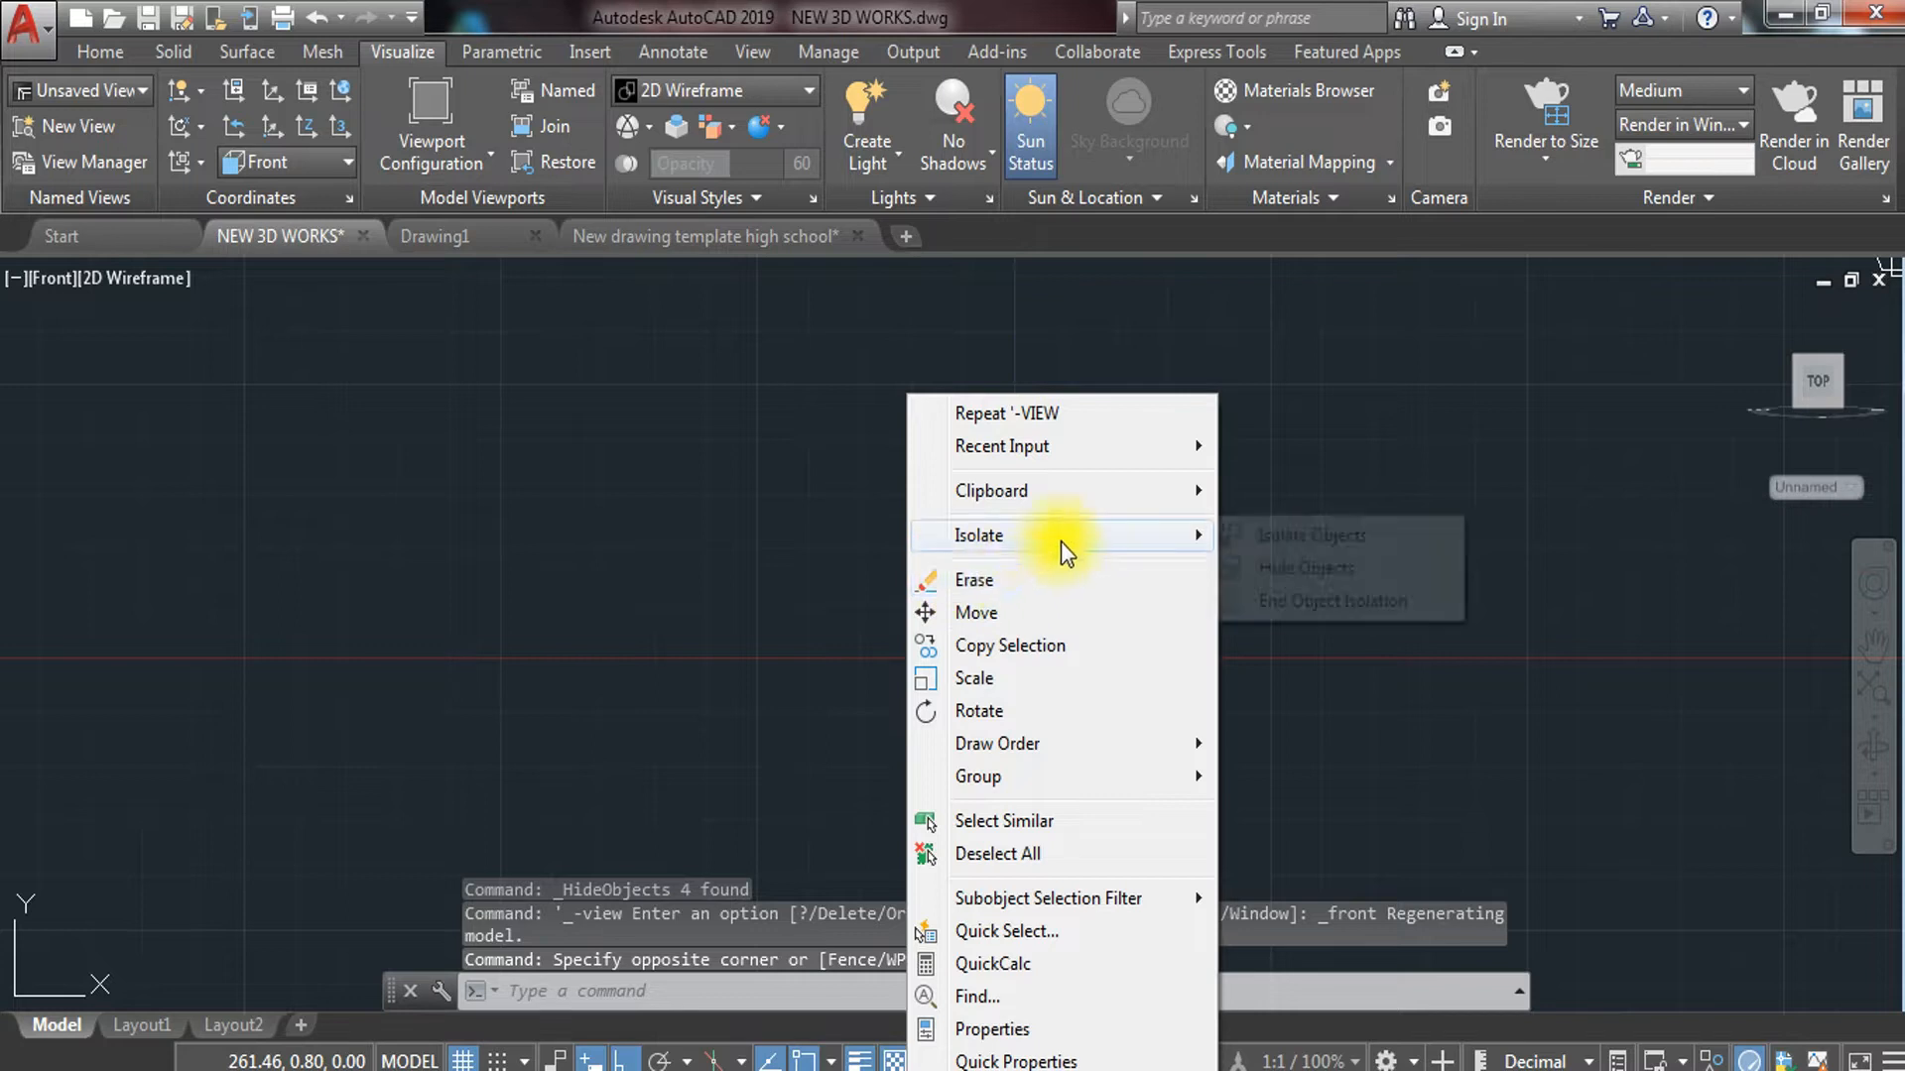
pyautogui.click(1313, 575)
# Frame the whole house in the front view and begin entering FLATSHOT
pyautogui.scroll(-6, 1002, 639)
pyautogui.moveTo(992, 655); pyautogui.dragTo(675, 686, button='middle')
pyautogui.scroll(2, 706, 689)
pyautogui.scroll(4, 1121, 689)
pyautogui.moveTo(1142, 688); pyautogui.dragTo(875, 719, button='middle')
pyautogui.scroll(-2, 935, 629)
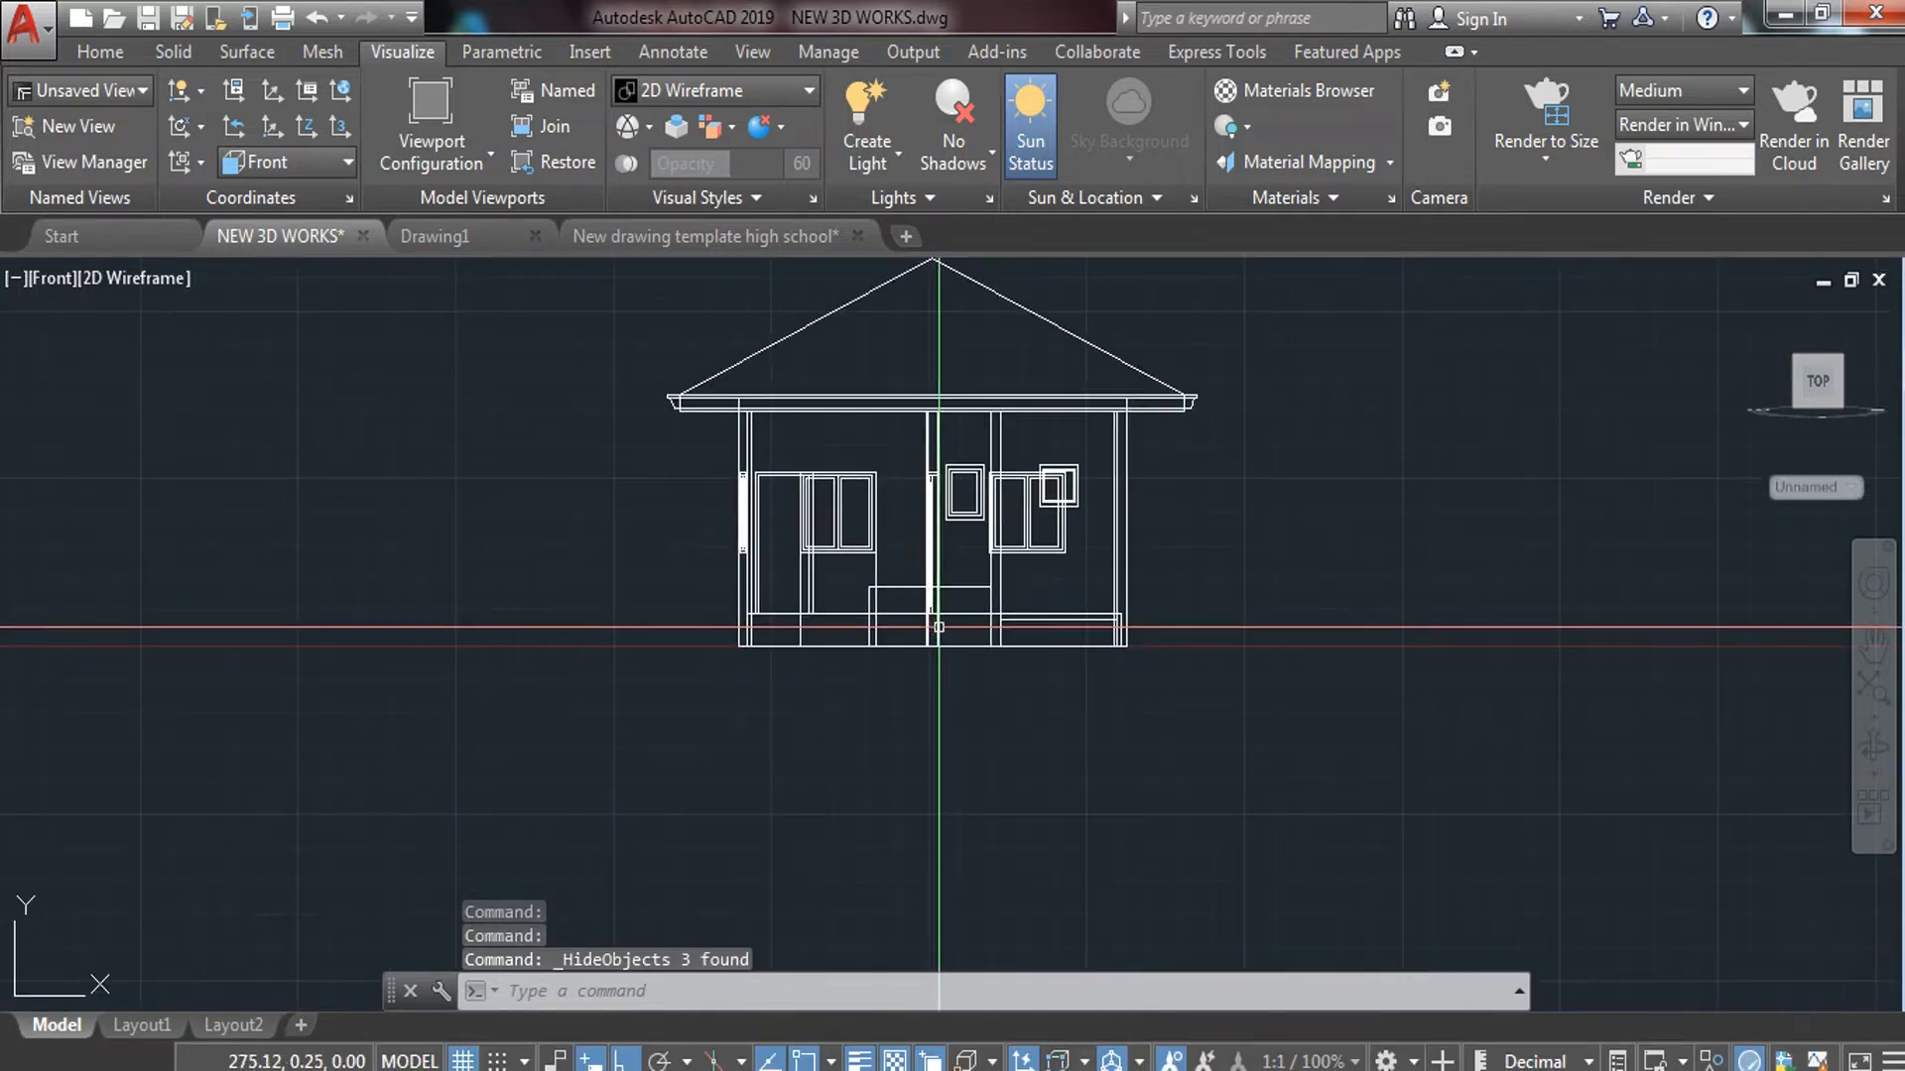
pyautogui.moveTo(935, 629); pyautogui.dragTo(756, 702, button='middle')
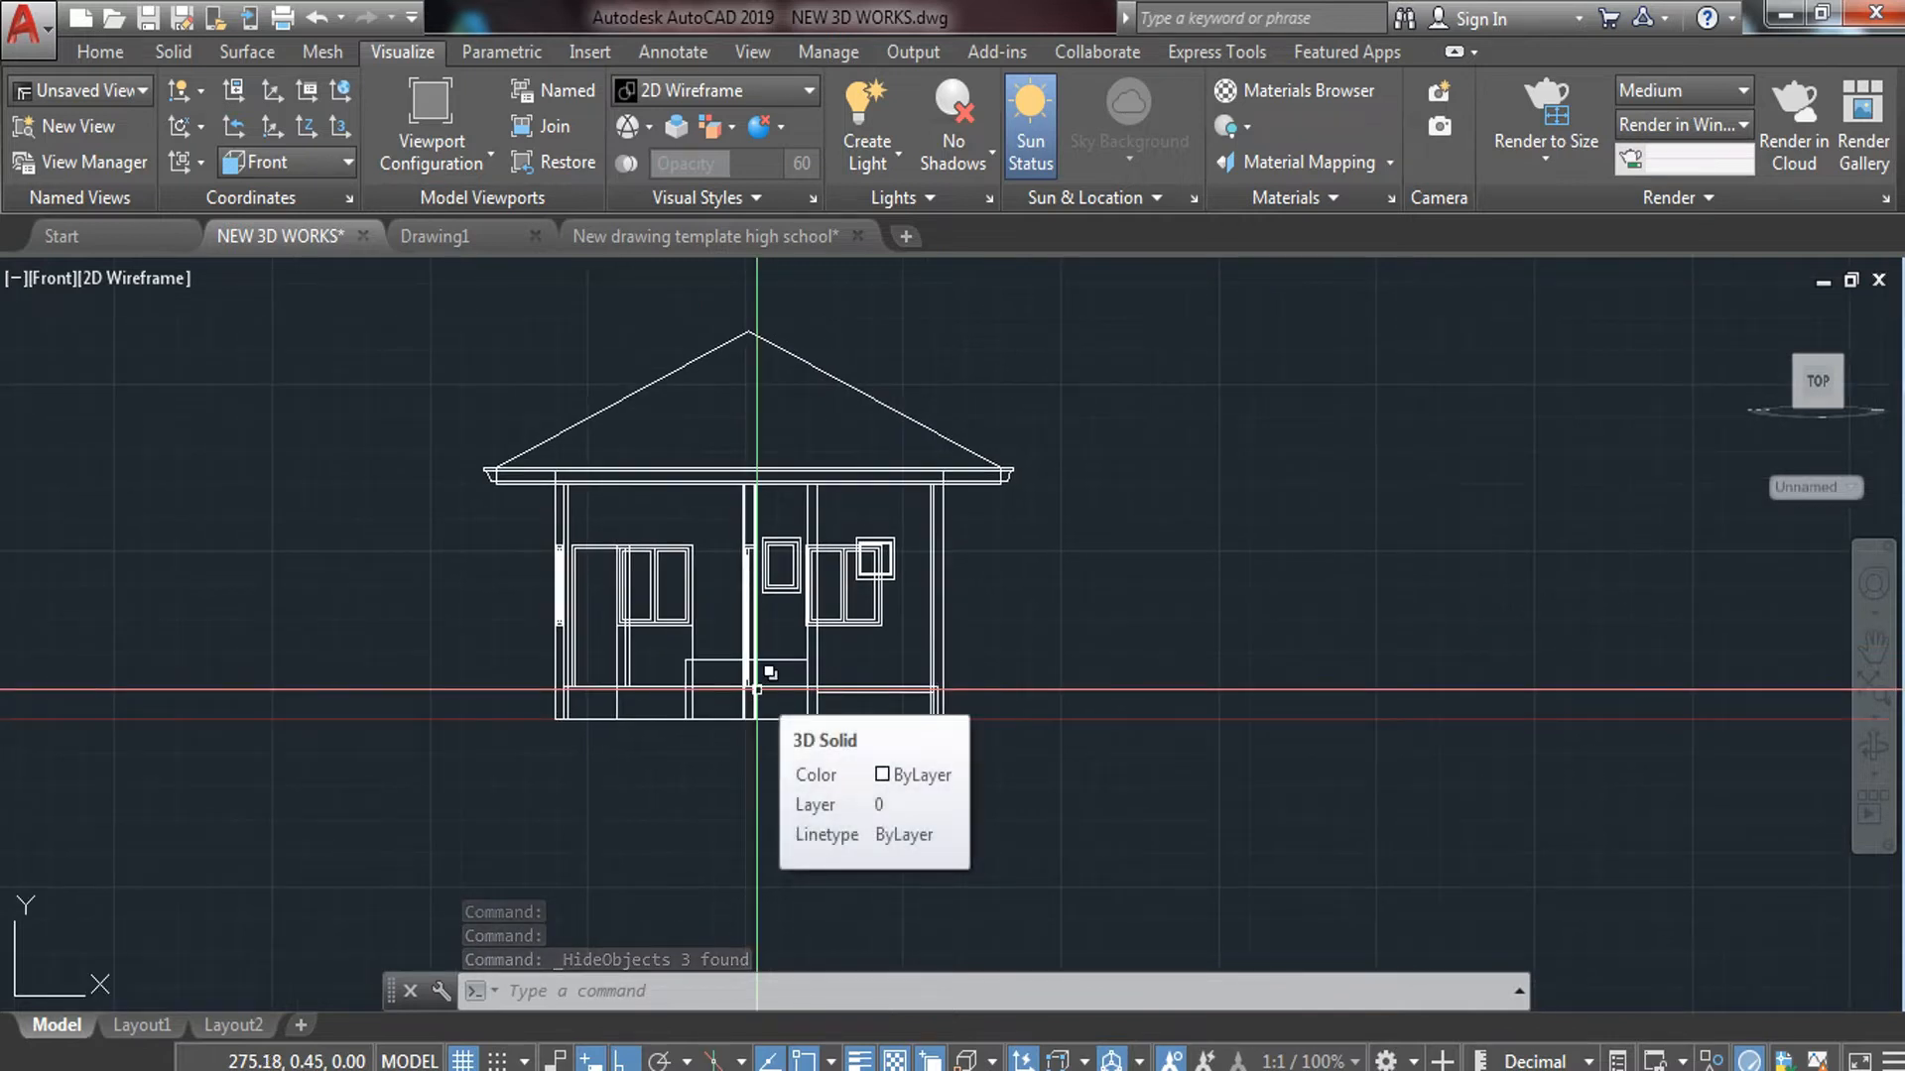
pyautogui.scroll(-2, 764, 686)
pyautogui.moveTo(986, 700); pyautogui.dragTo(808, 702, button='middle')
pyautogui.scroll(-2, 896, 689)
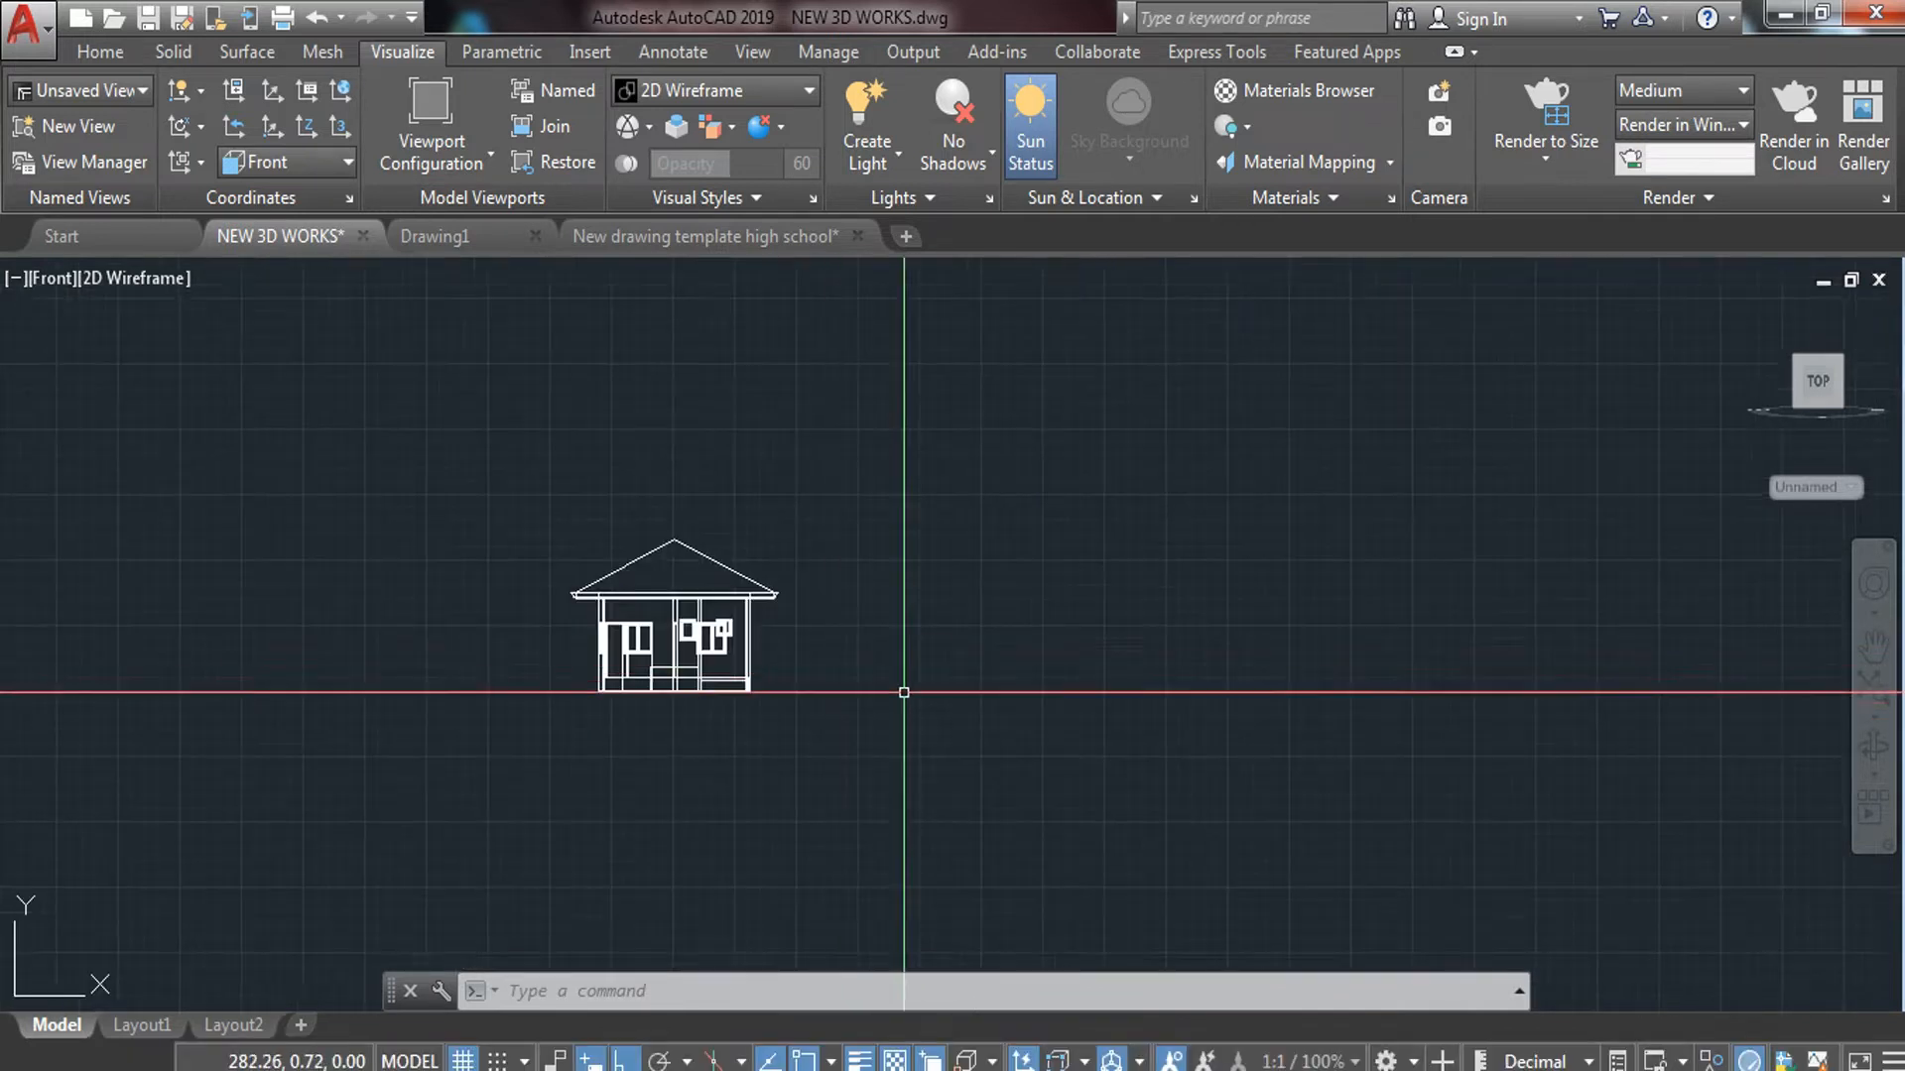
pyautogui.scroll(2, 761, 694)
pyautogui.scroll(2, 635, 573)
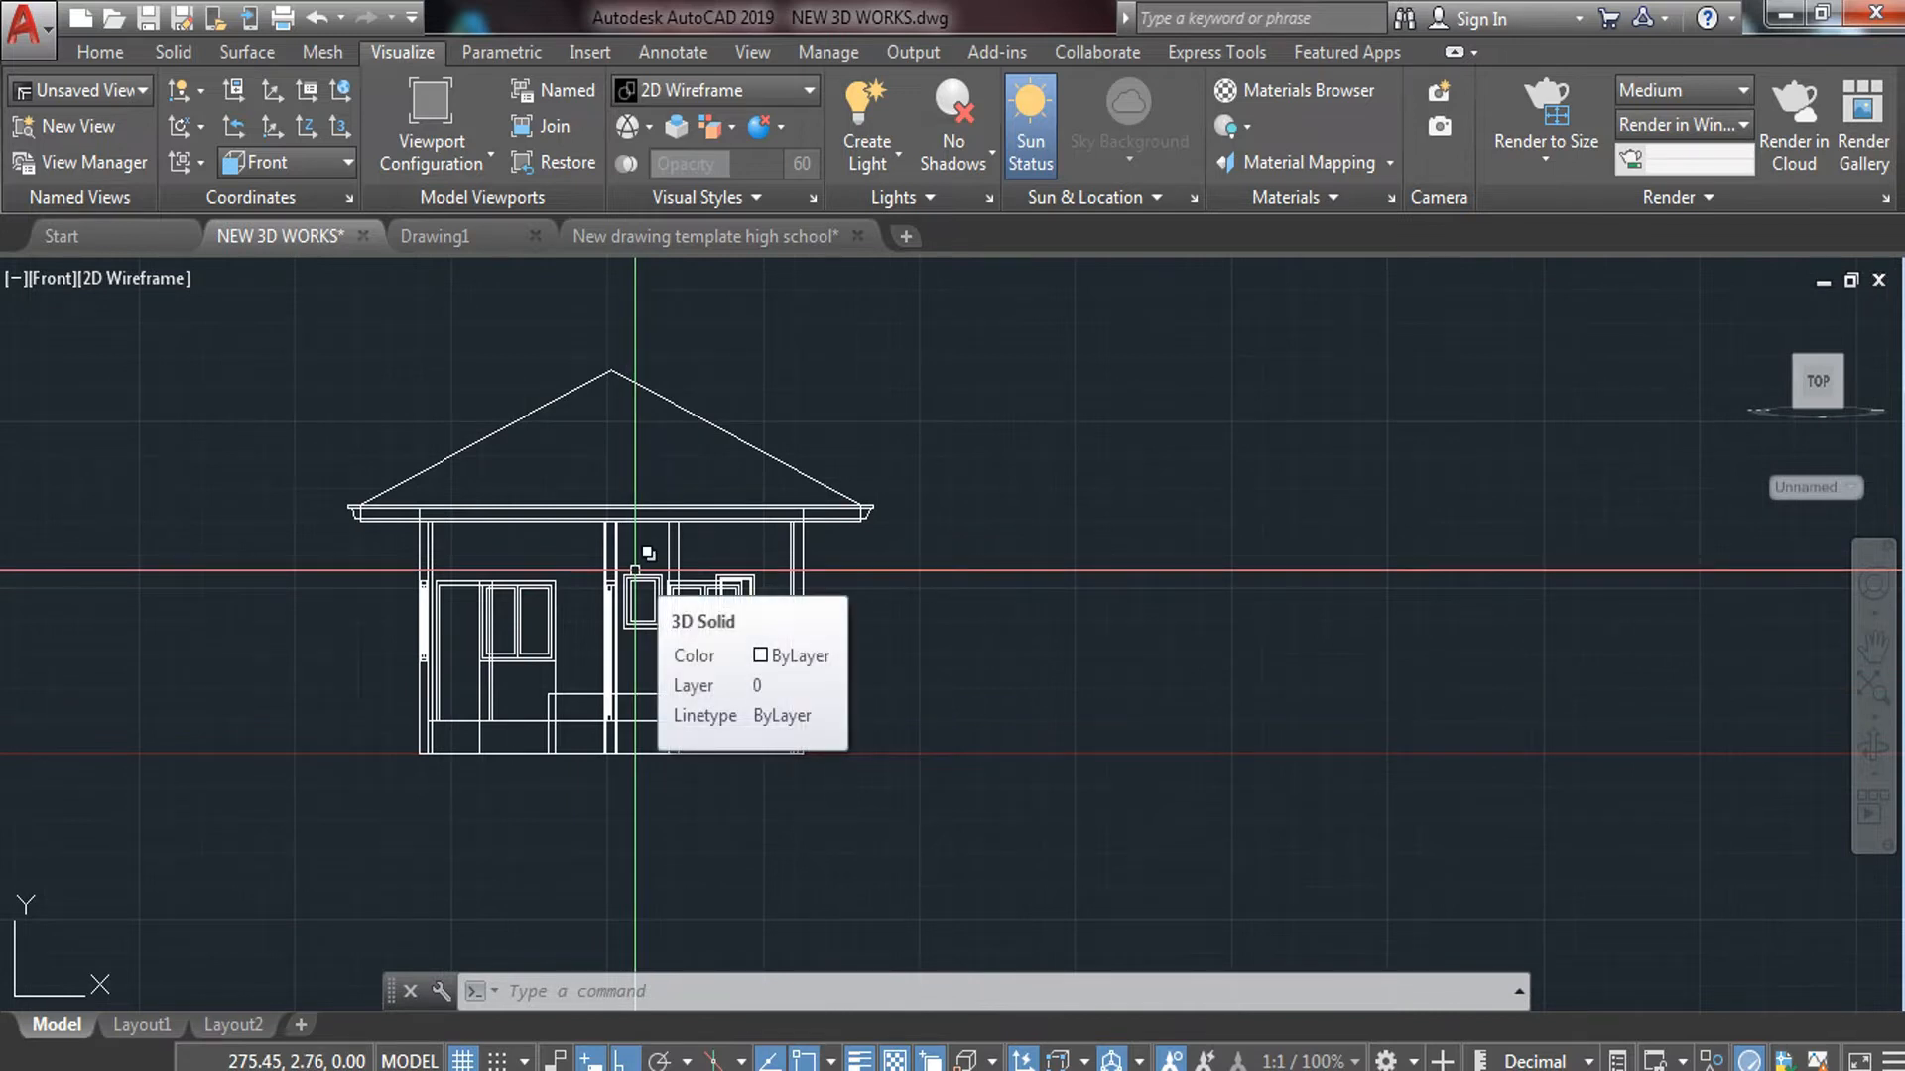
pyautogui.write('FLATSHOT')
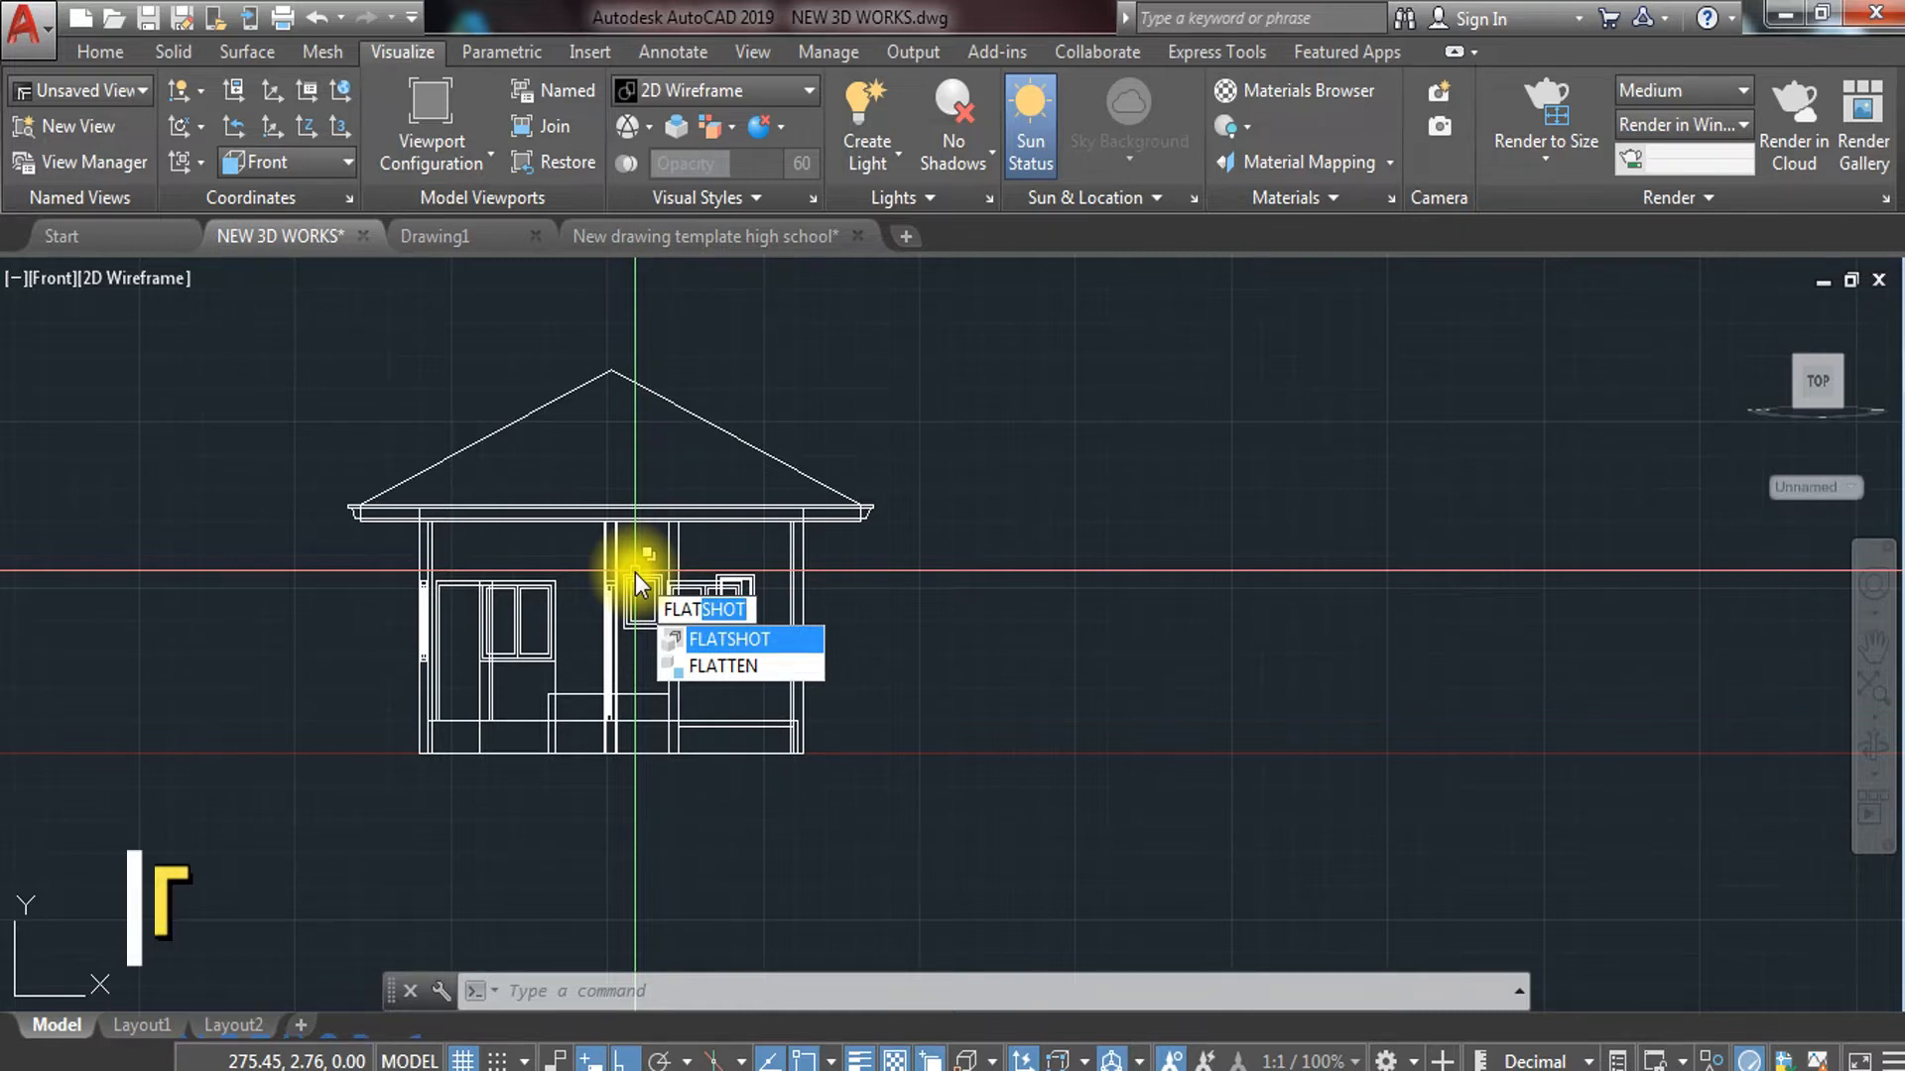
# Create a FLATSHOT new block with obscured lines shown and tangential edges excluded
pyautogui.press('Return')
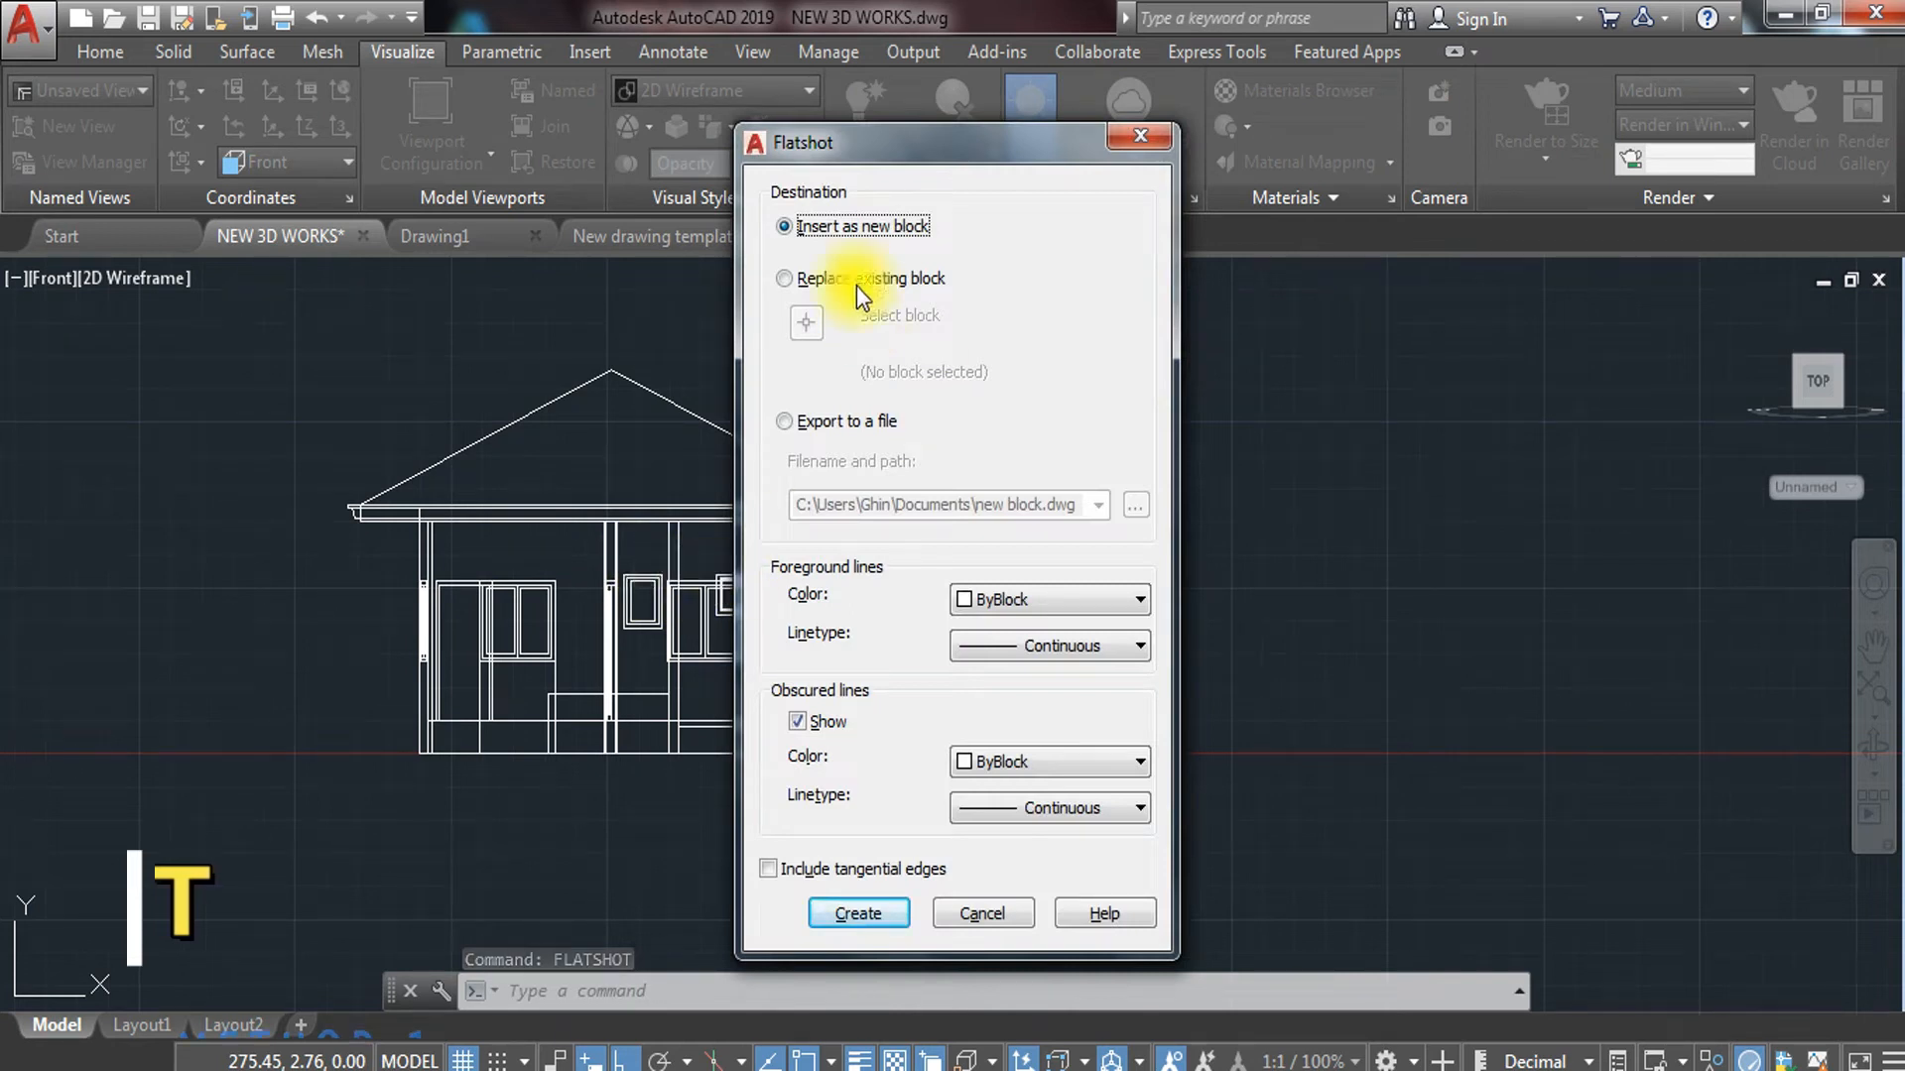
pyautogui.moveTo(891, 139); pyautogui.dragTo(941, 60)
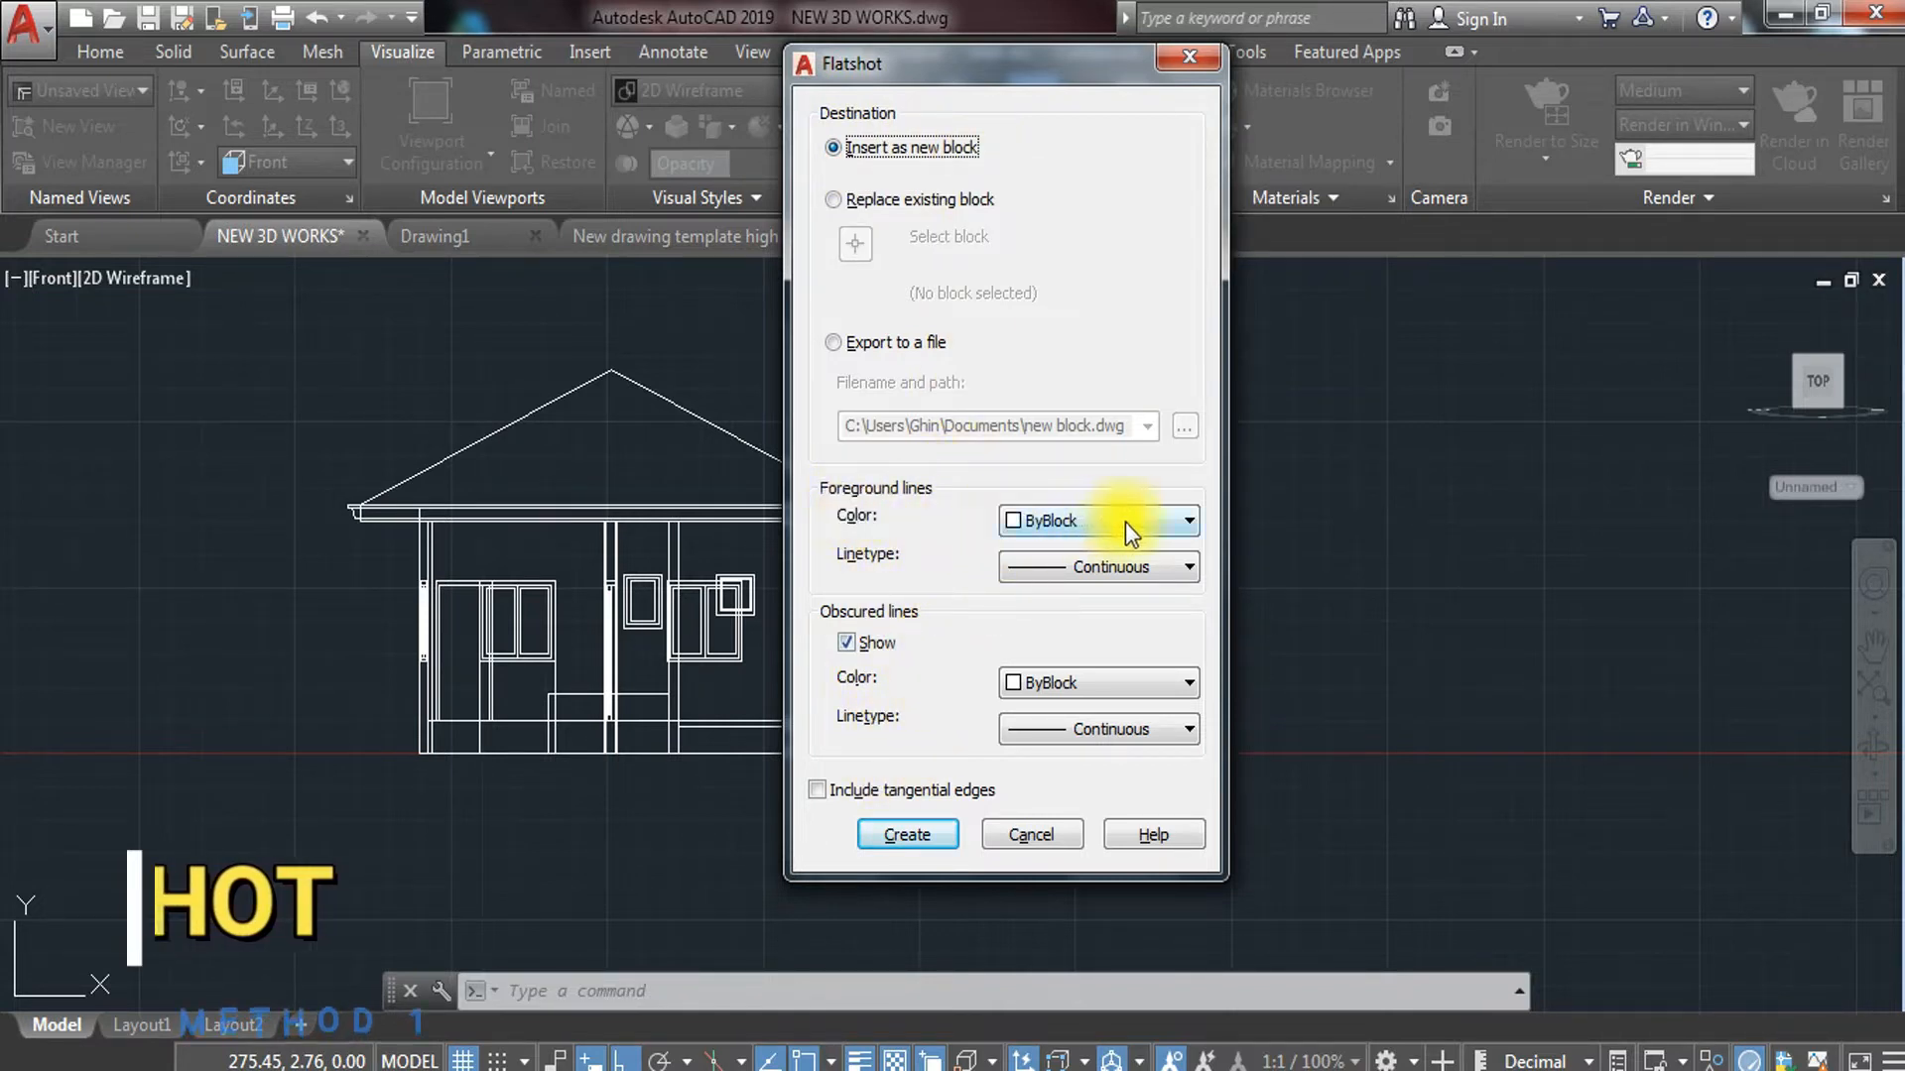
pyautogui.click(843, 642)
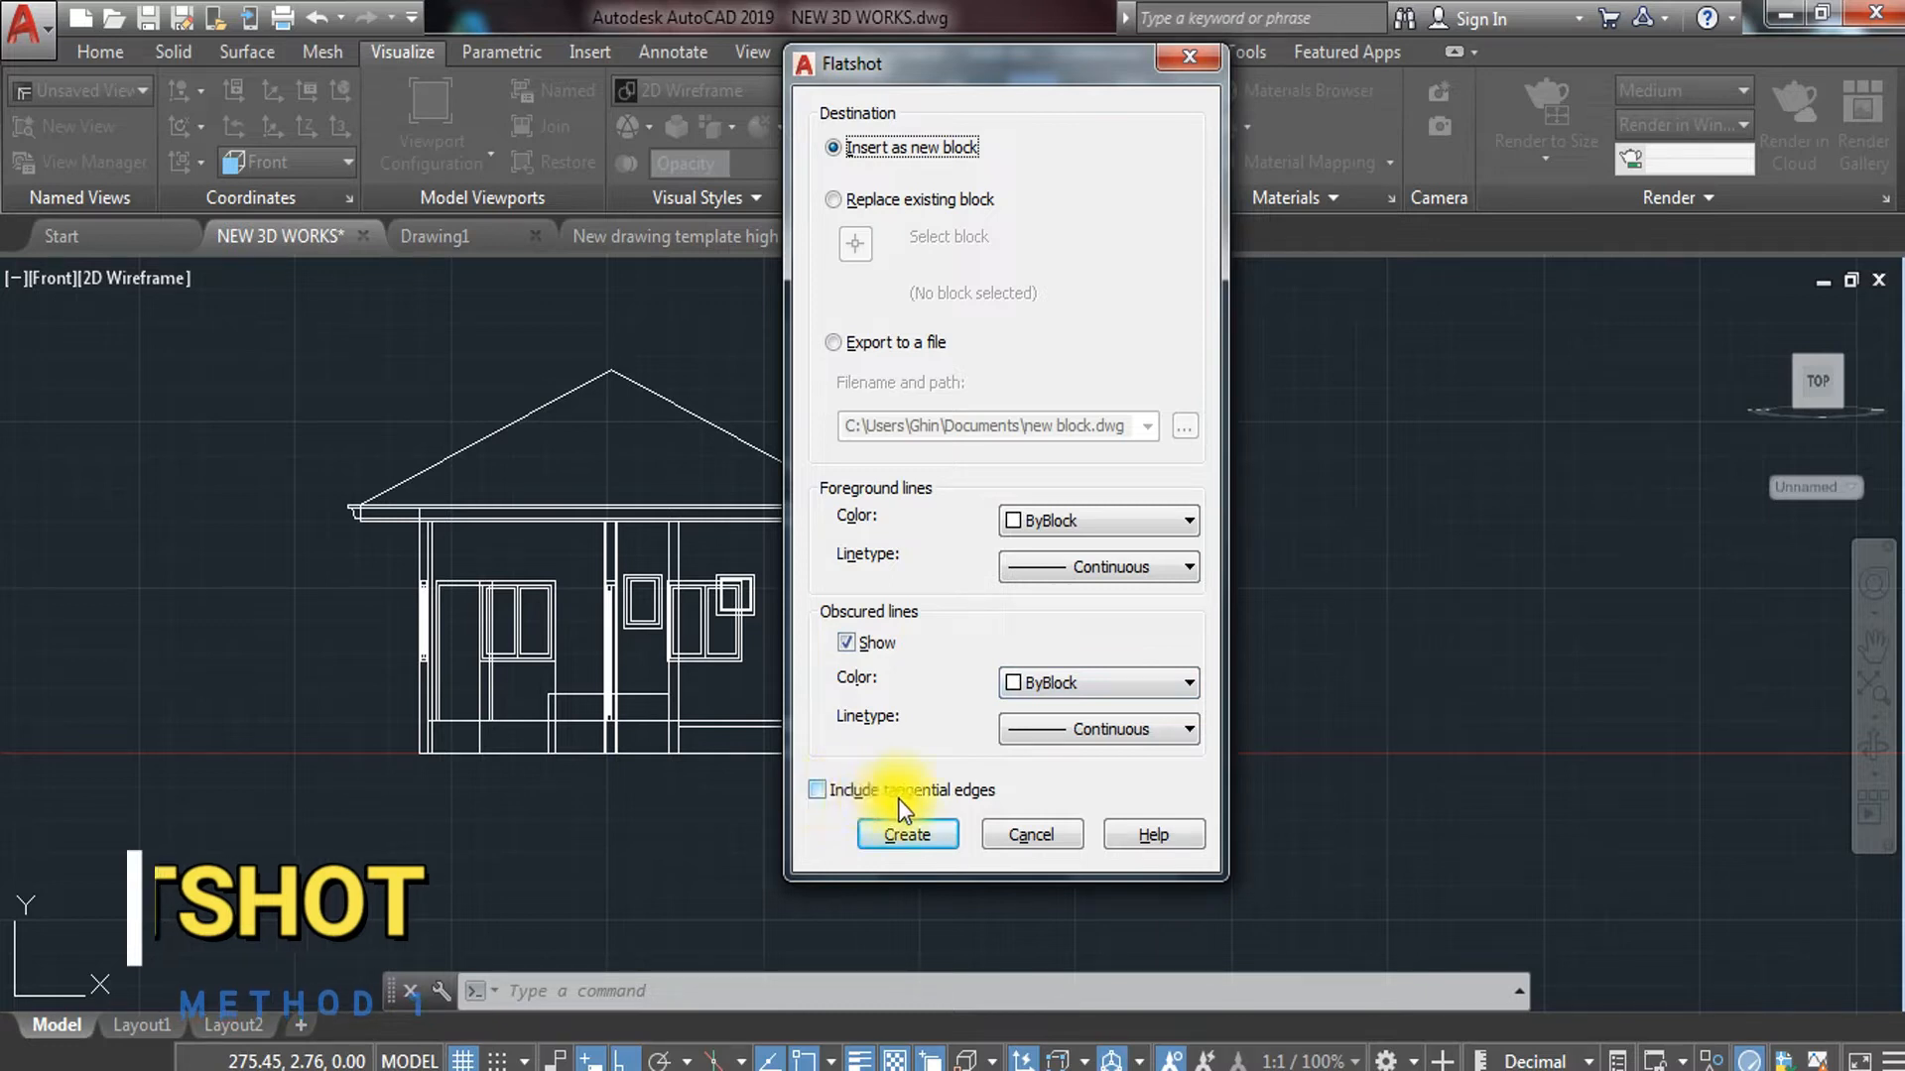
pyautogui.click(816, 790)
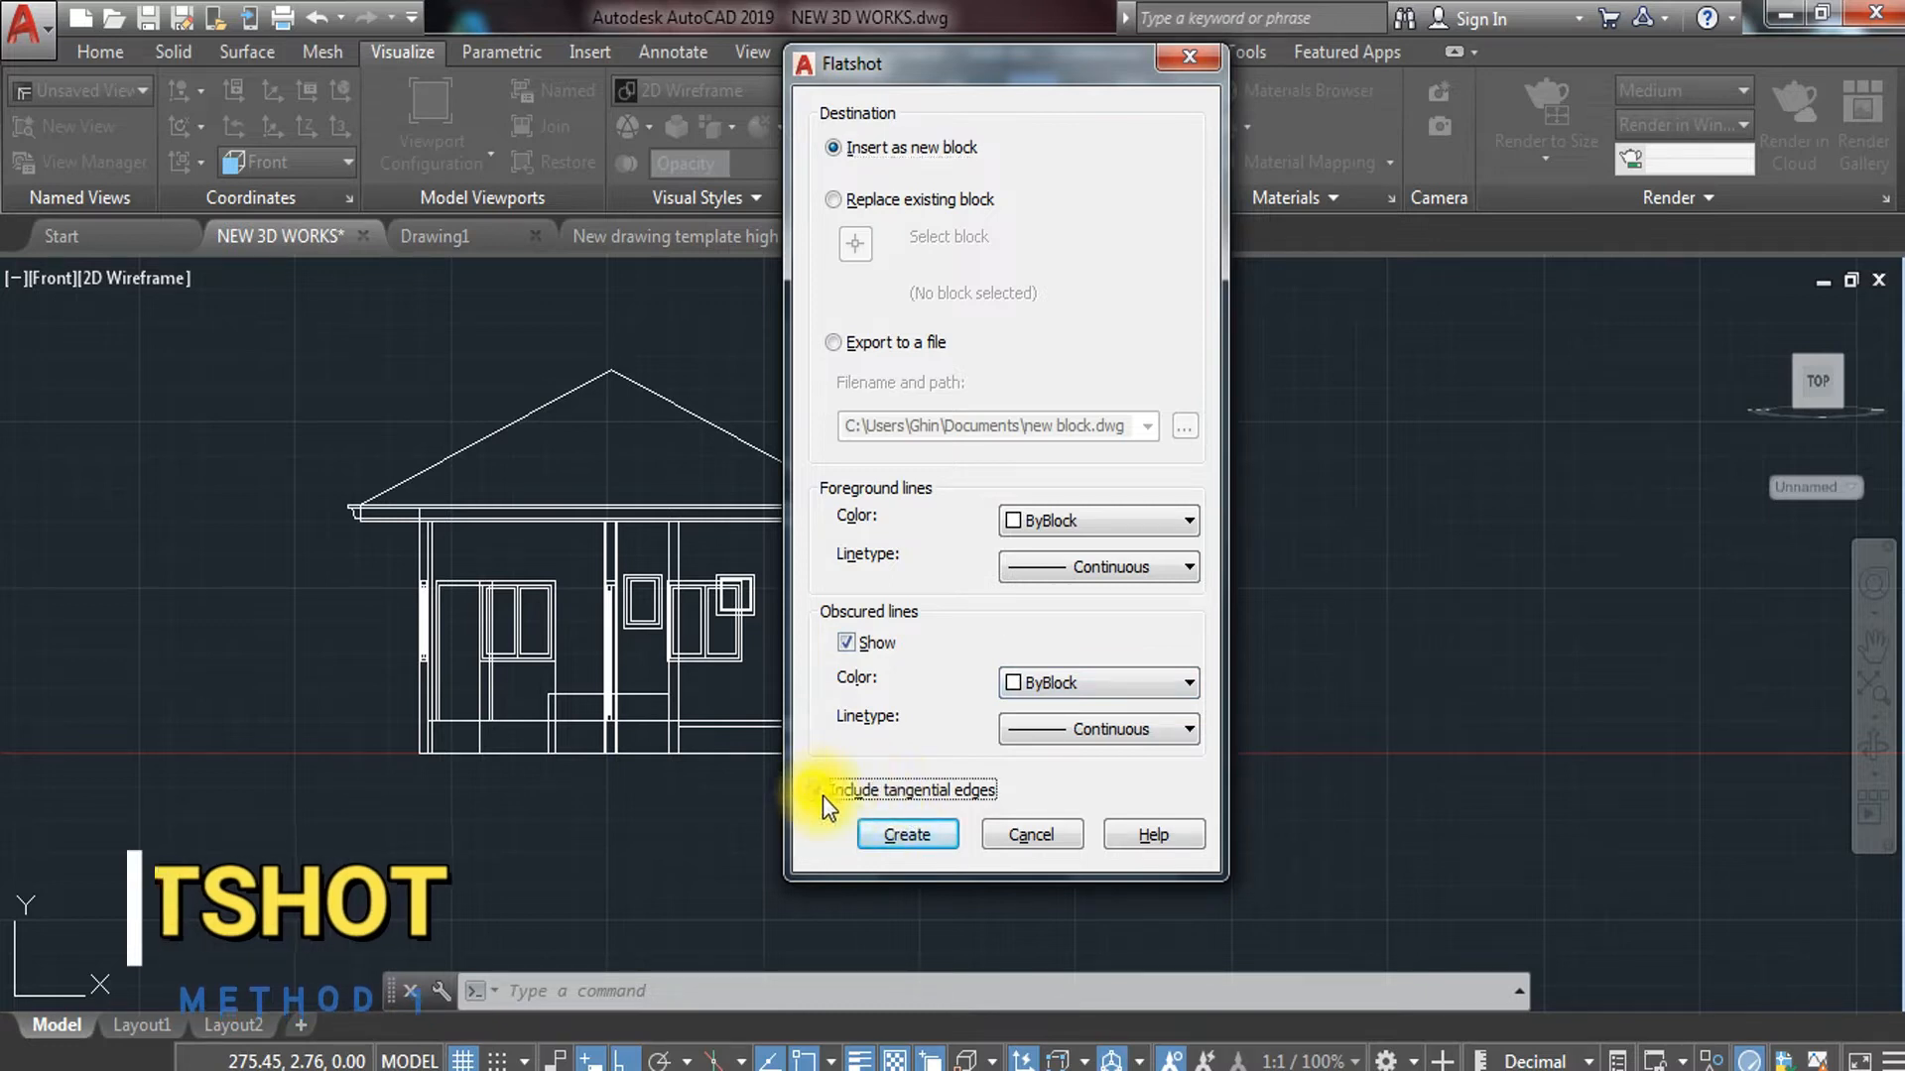
pyautogui.click(819, 791)
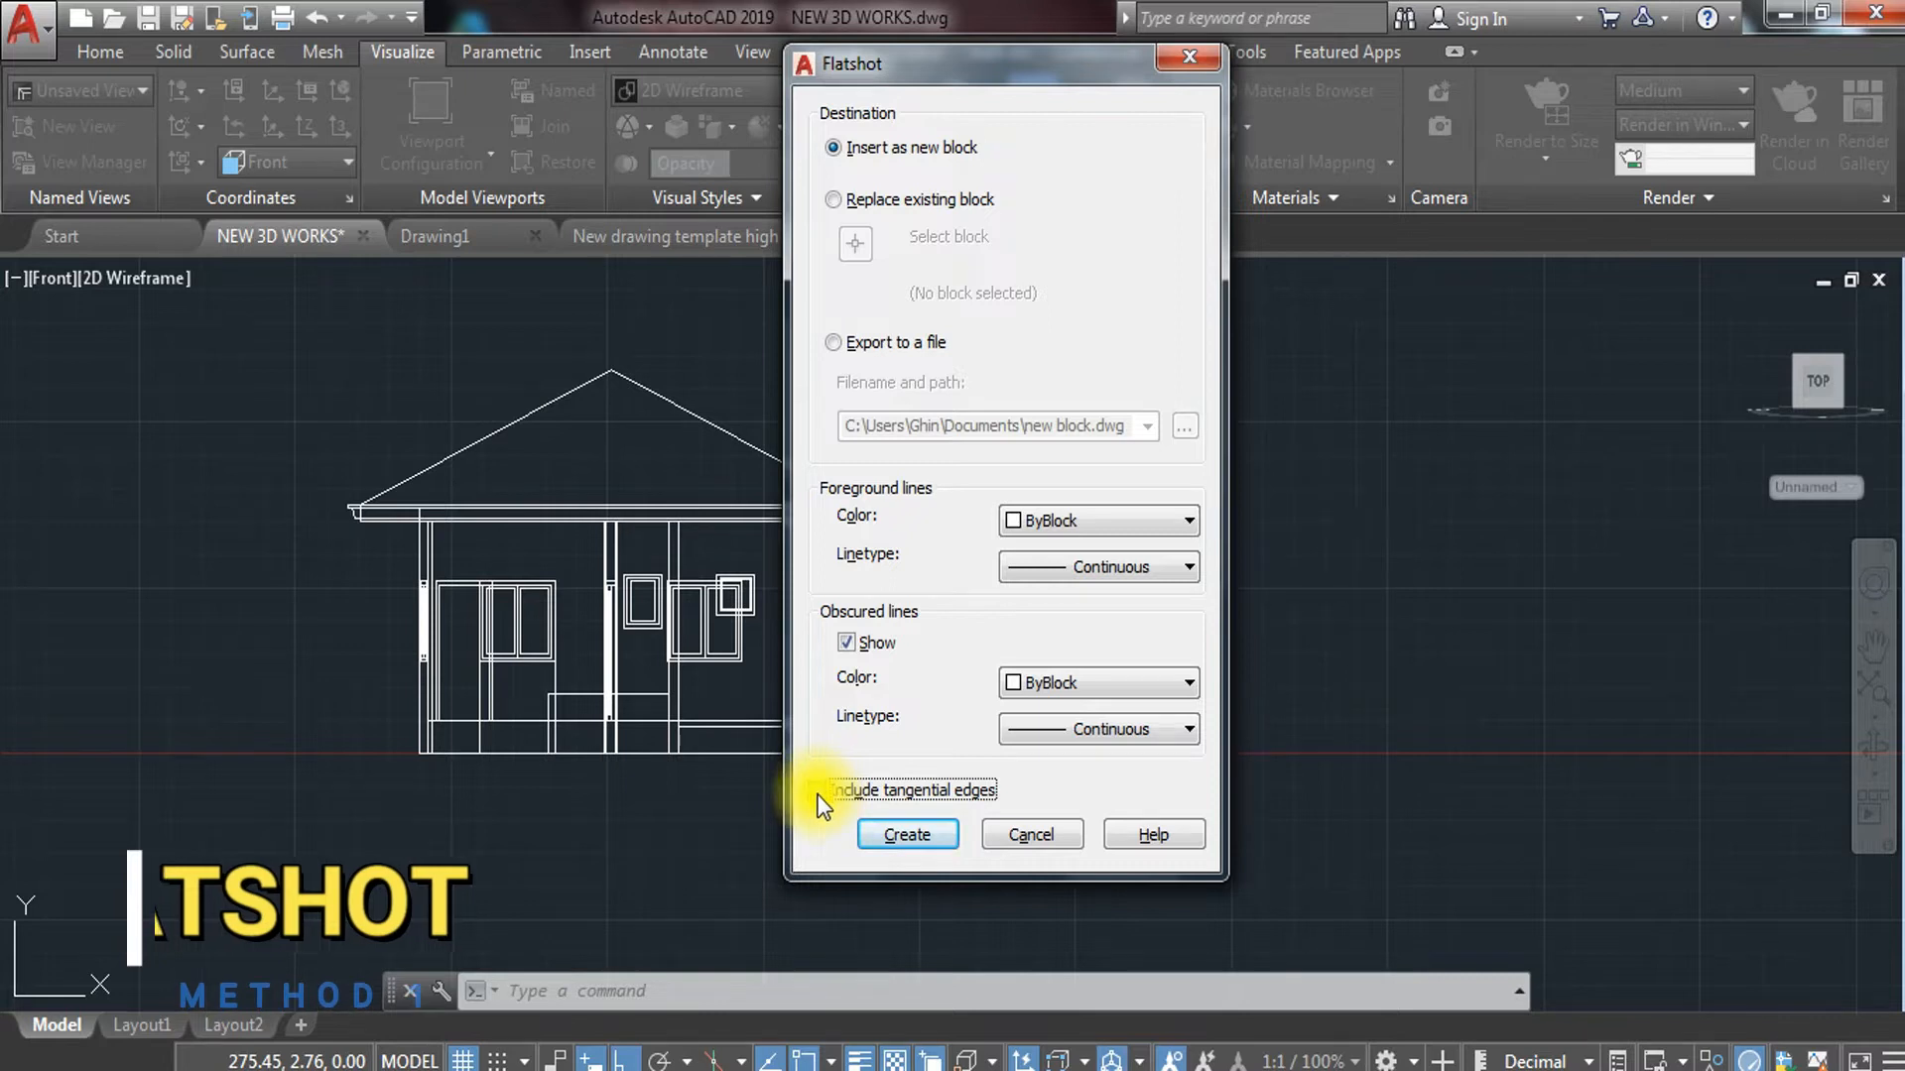
pyautogui.click(907, 836)
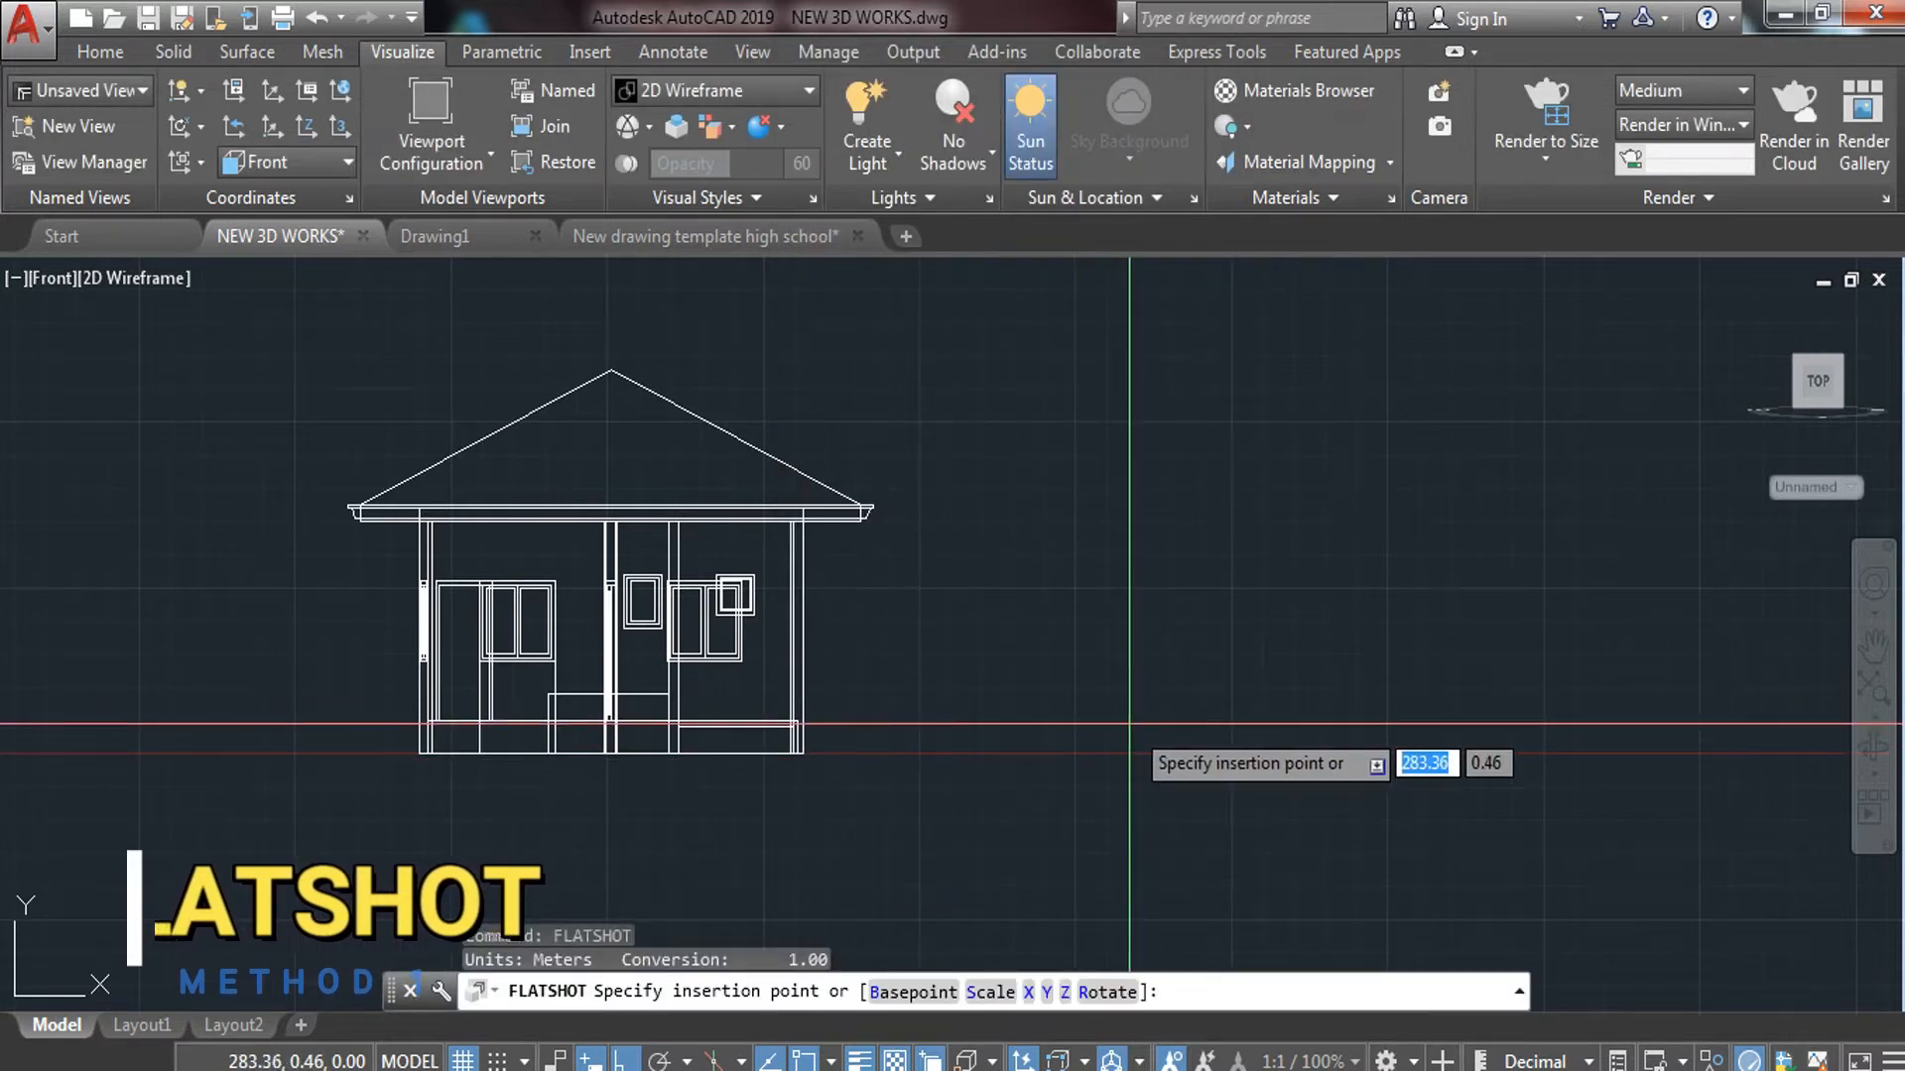
# Insert the flattened block at a picked point with scale 1 and 0° rotation
pyautogui.press('Return')
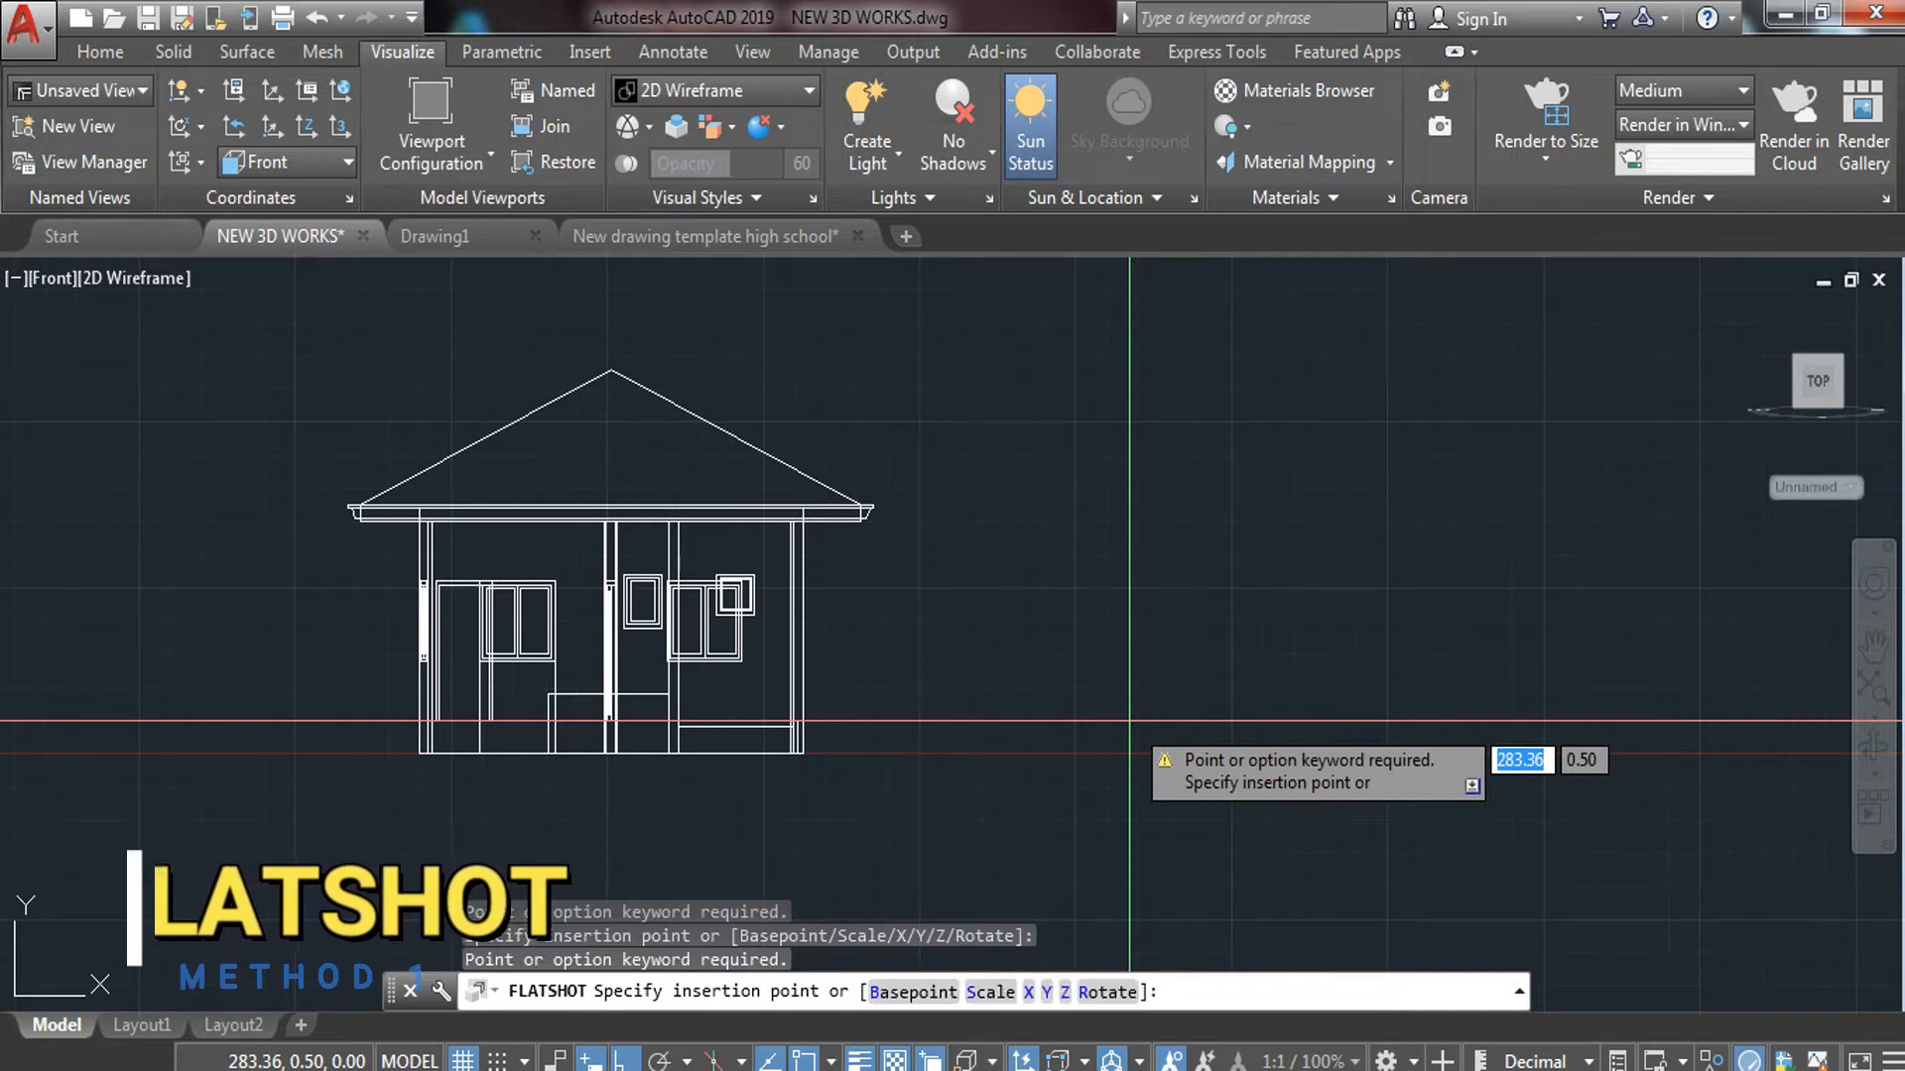
pyautogui.click(1118, 726)
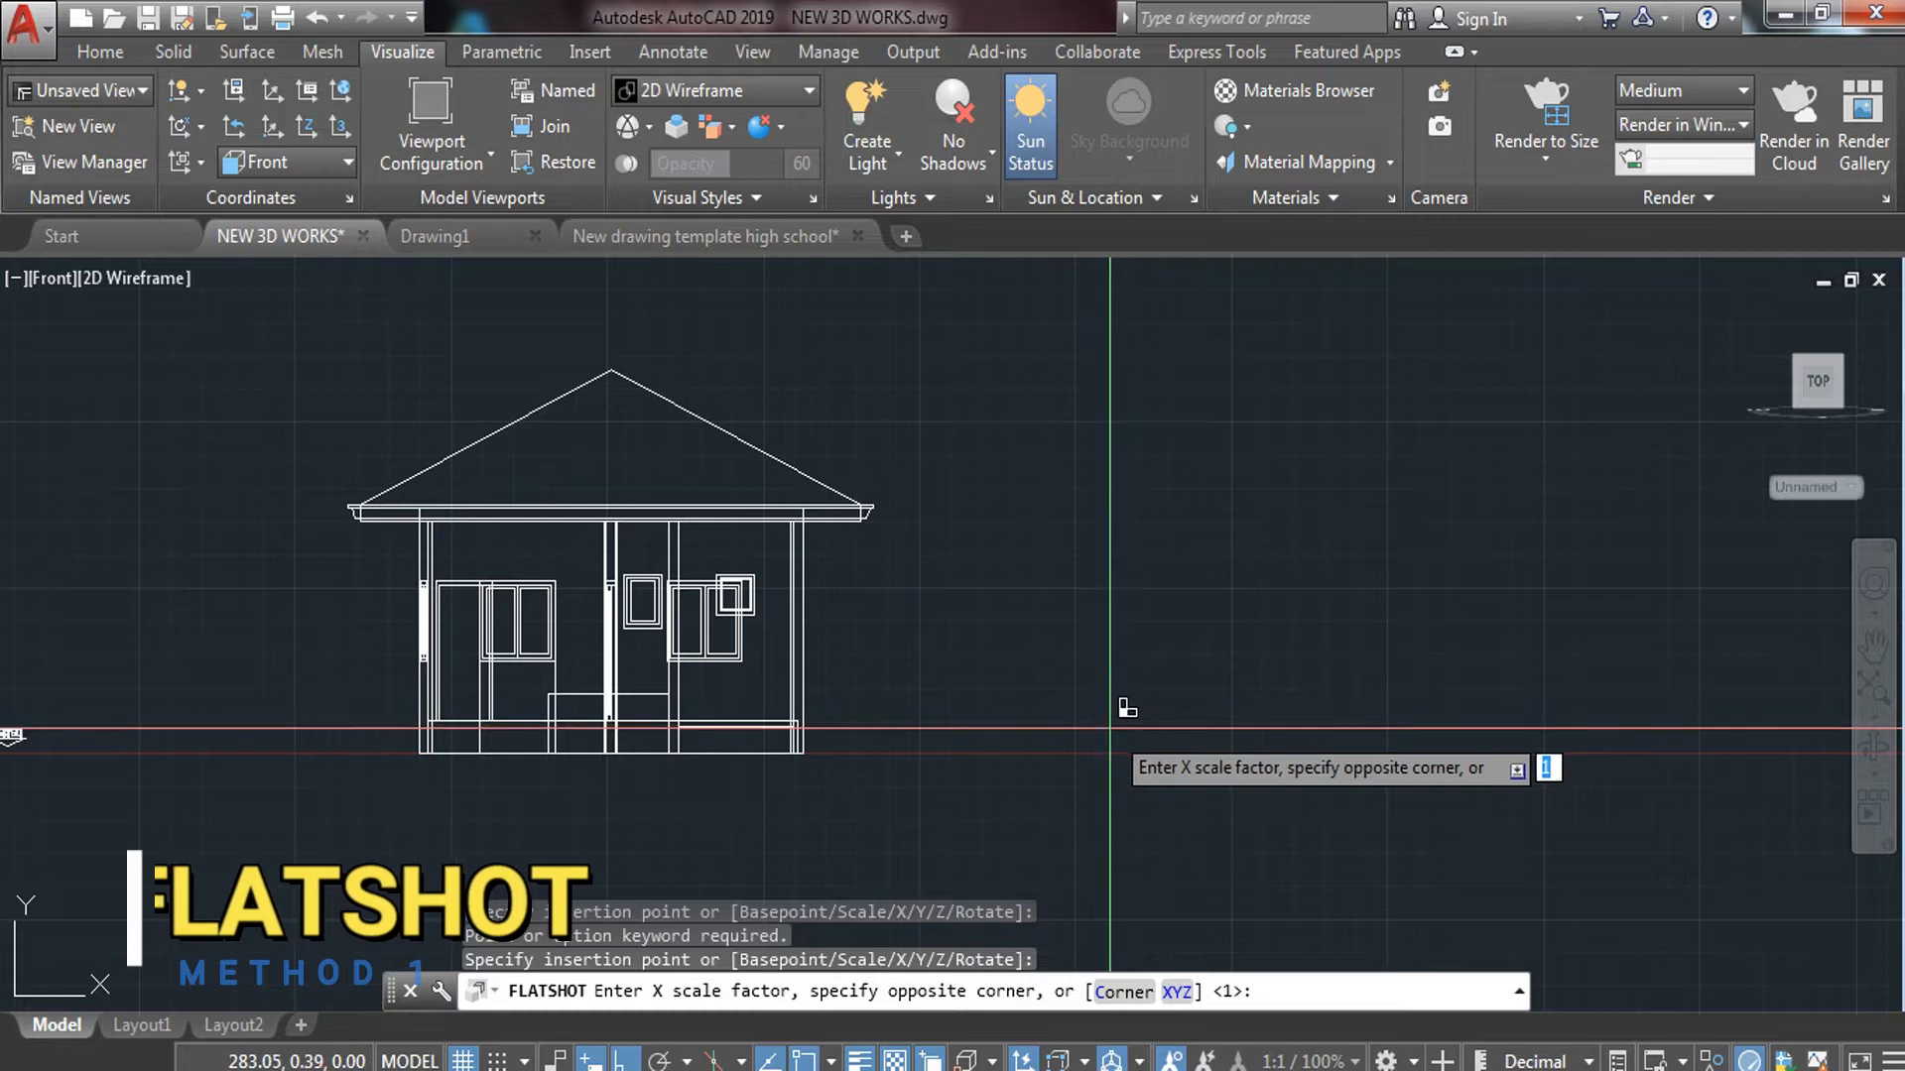
pyautogui.press('Return')
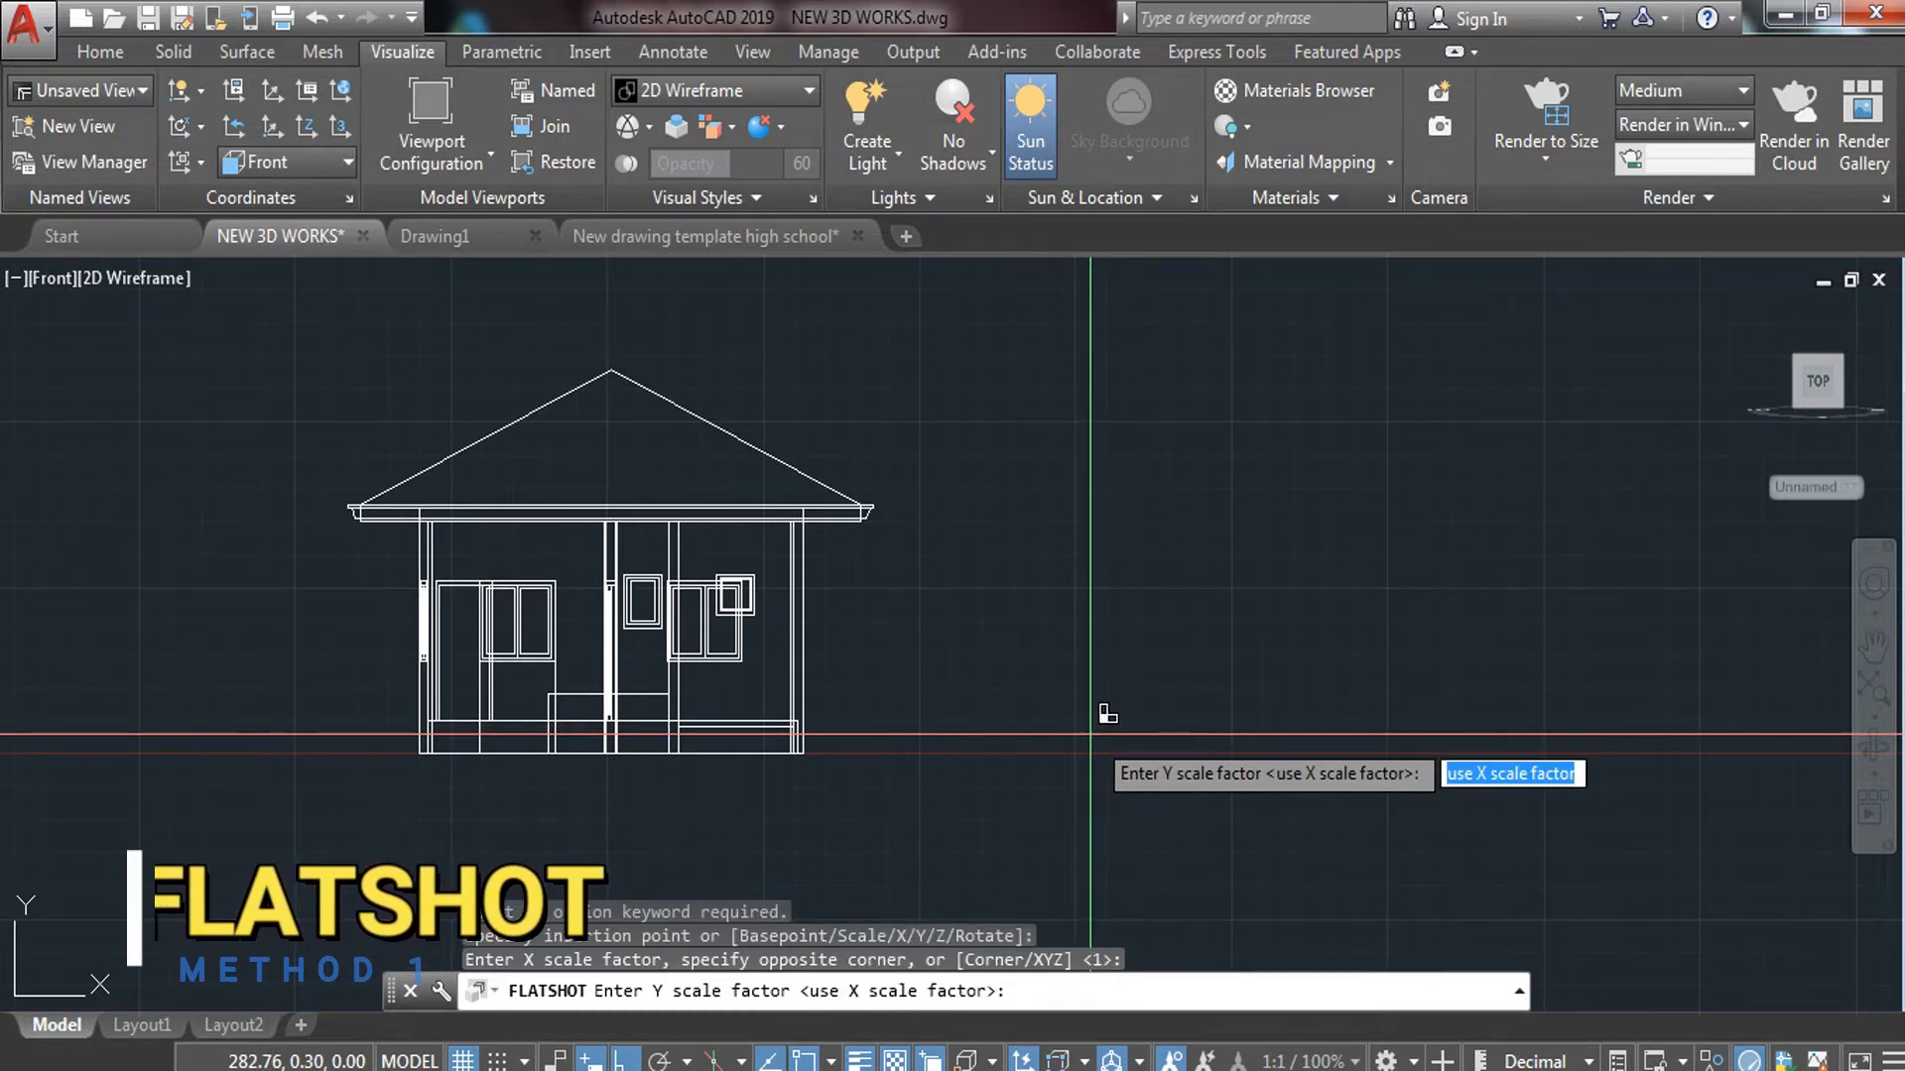
pyautogui.press('Return')
pyautogui.click(1087, 737)
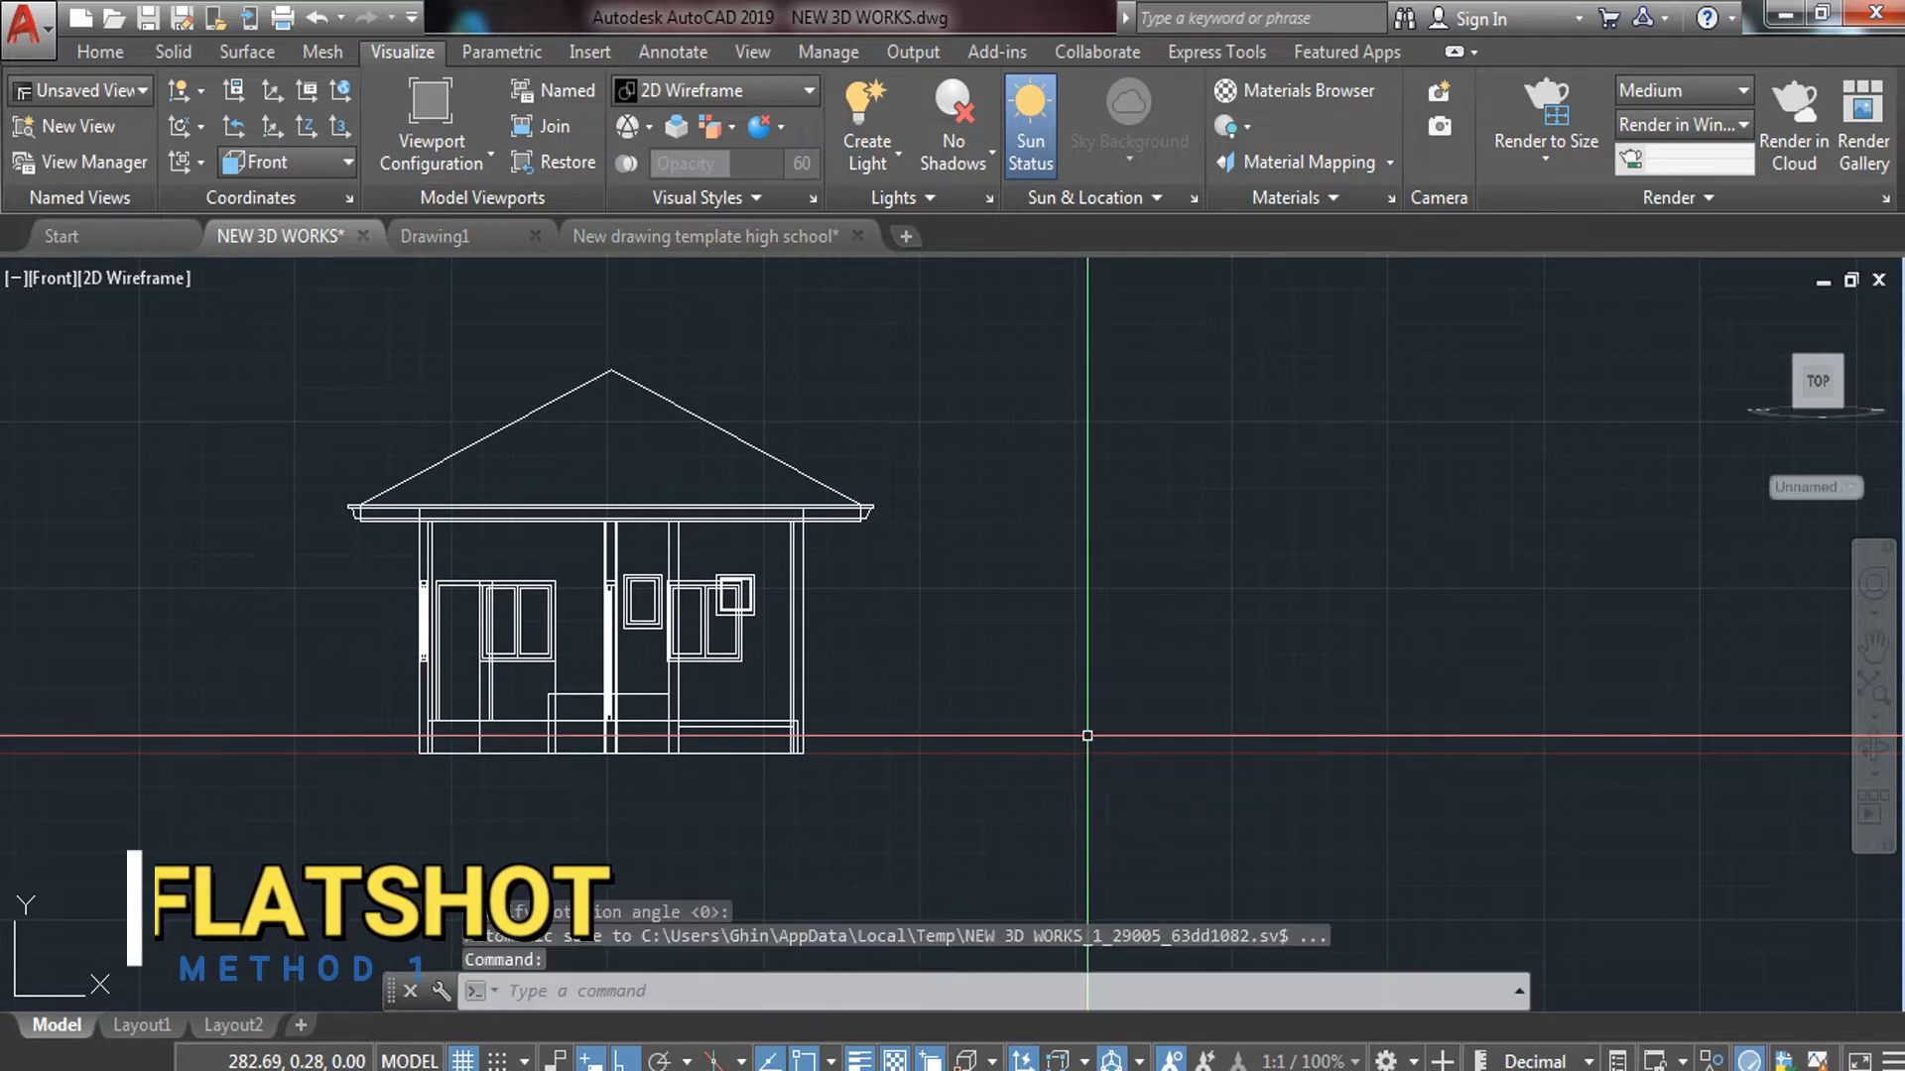
pyautogui.scroll(-4, 1184, 752)
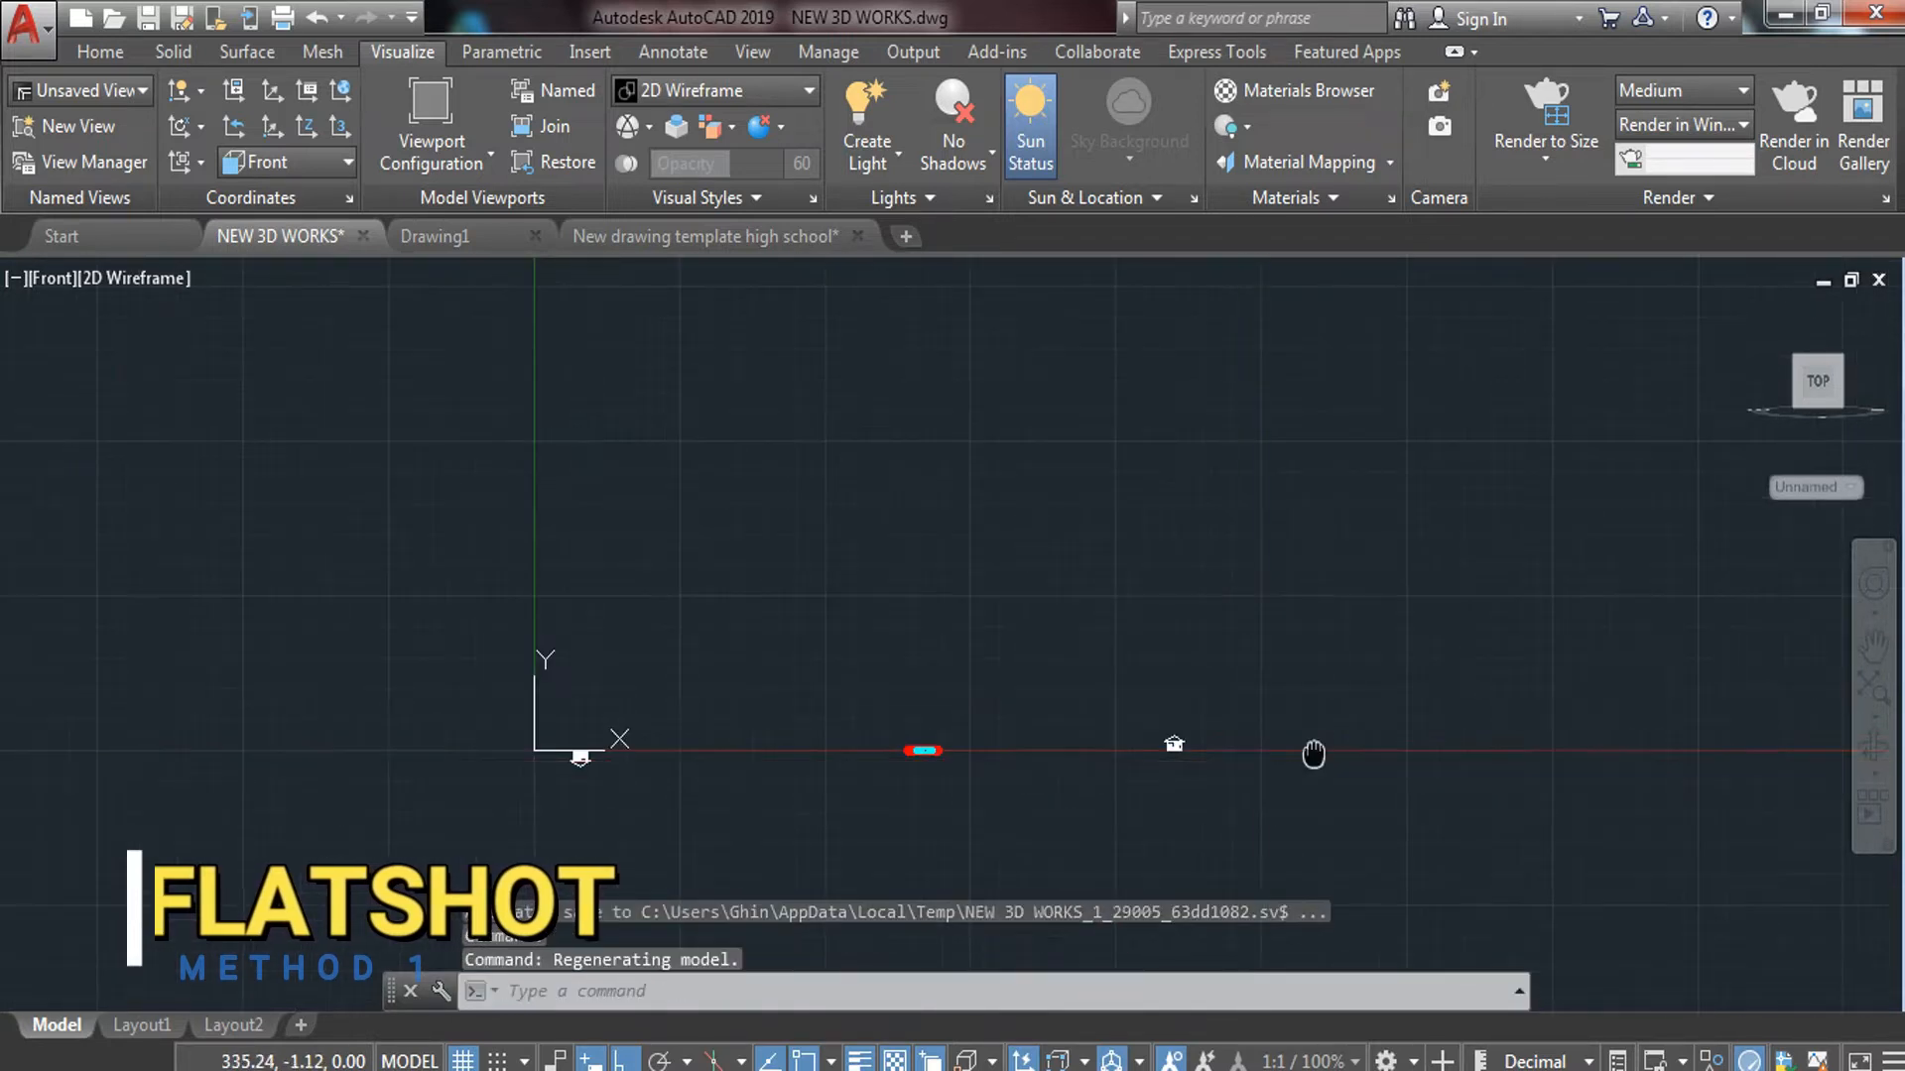
pyautogui.moveTo(1316, 757); pyautogui.dragTo(1132, 744, button='middle')
pyautogui.scroll(7, 369, 735)
pyautogui.scroll(4, 630, 808)
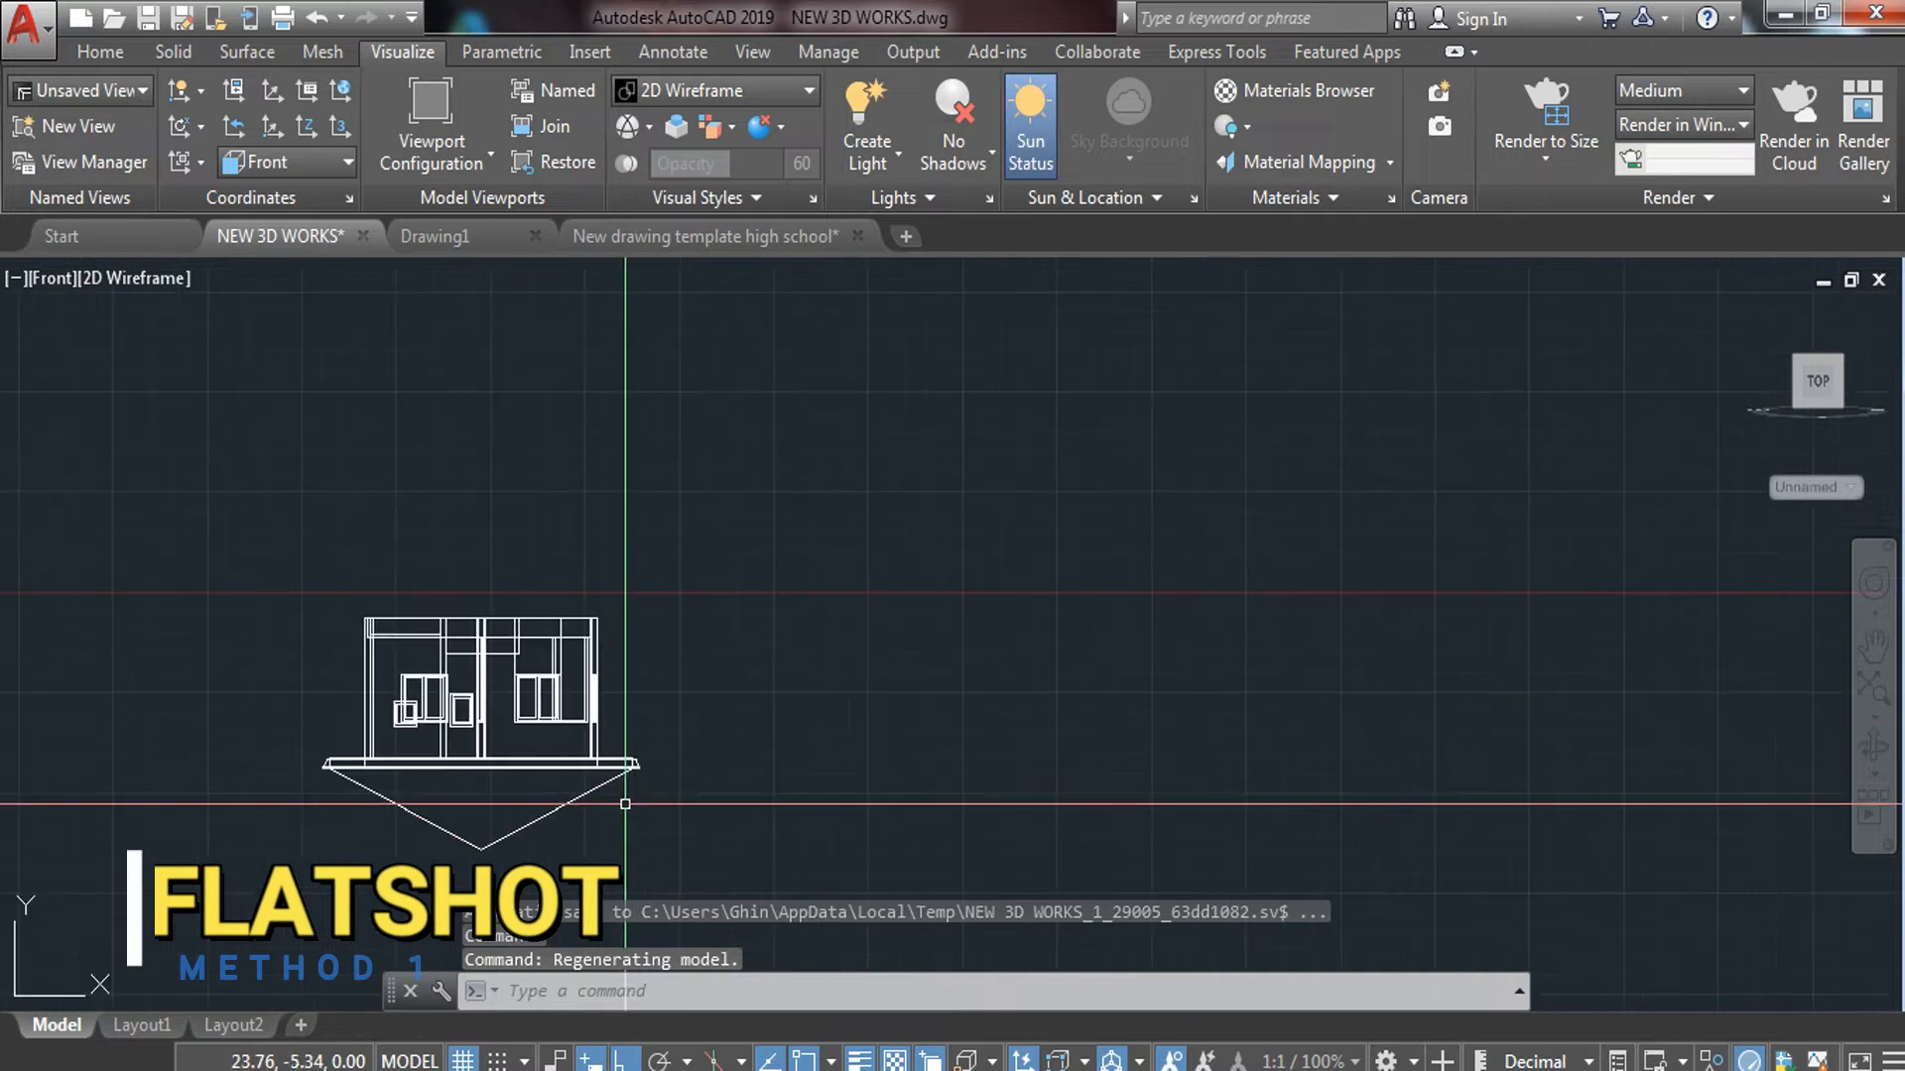
# Rotate the flattened elevation 180° about its top-right corner so the roof faces up
pyautogui.click(722, 633)
pyautogui.click(384, 773)
pyautogui.write('RO')
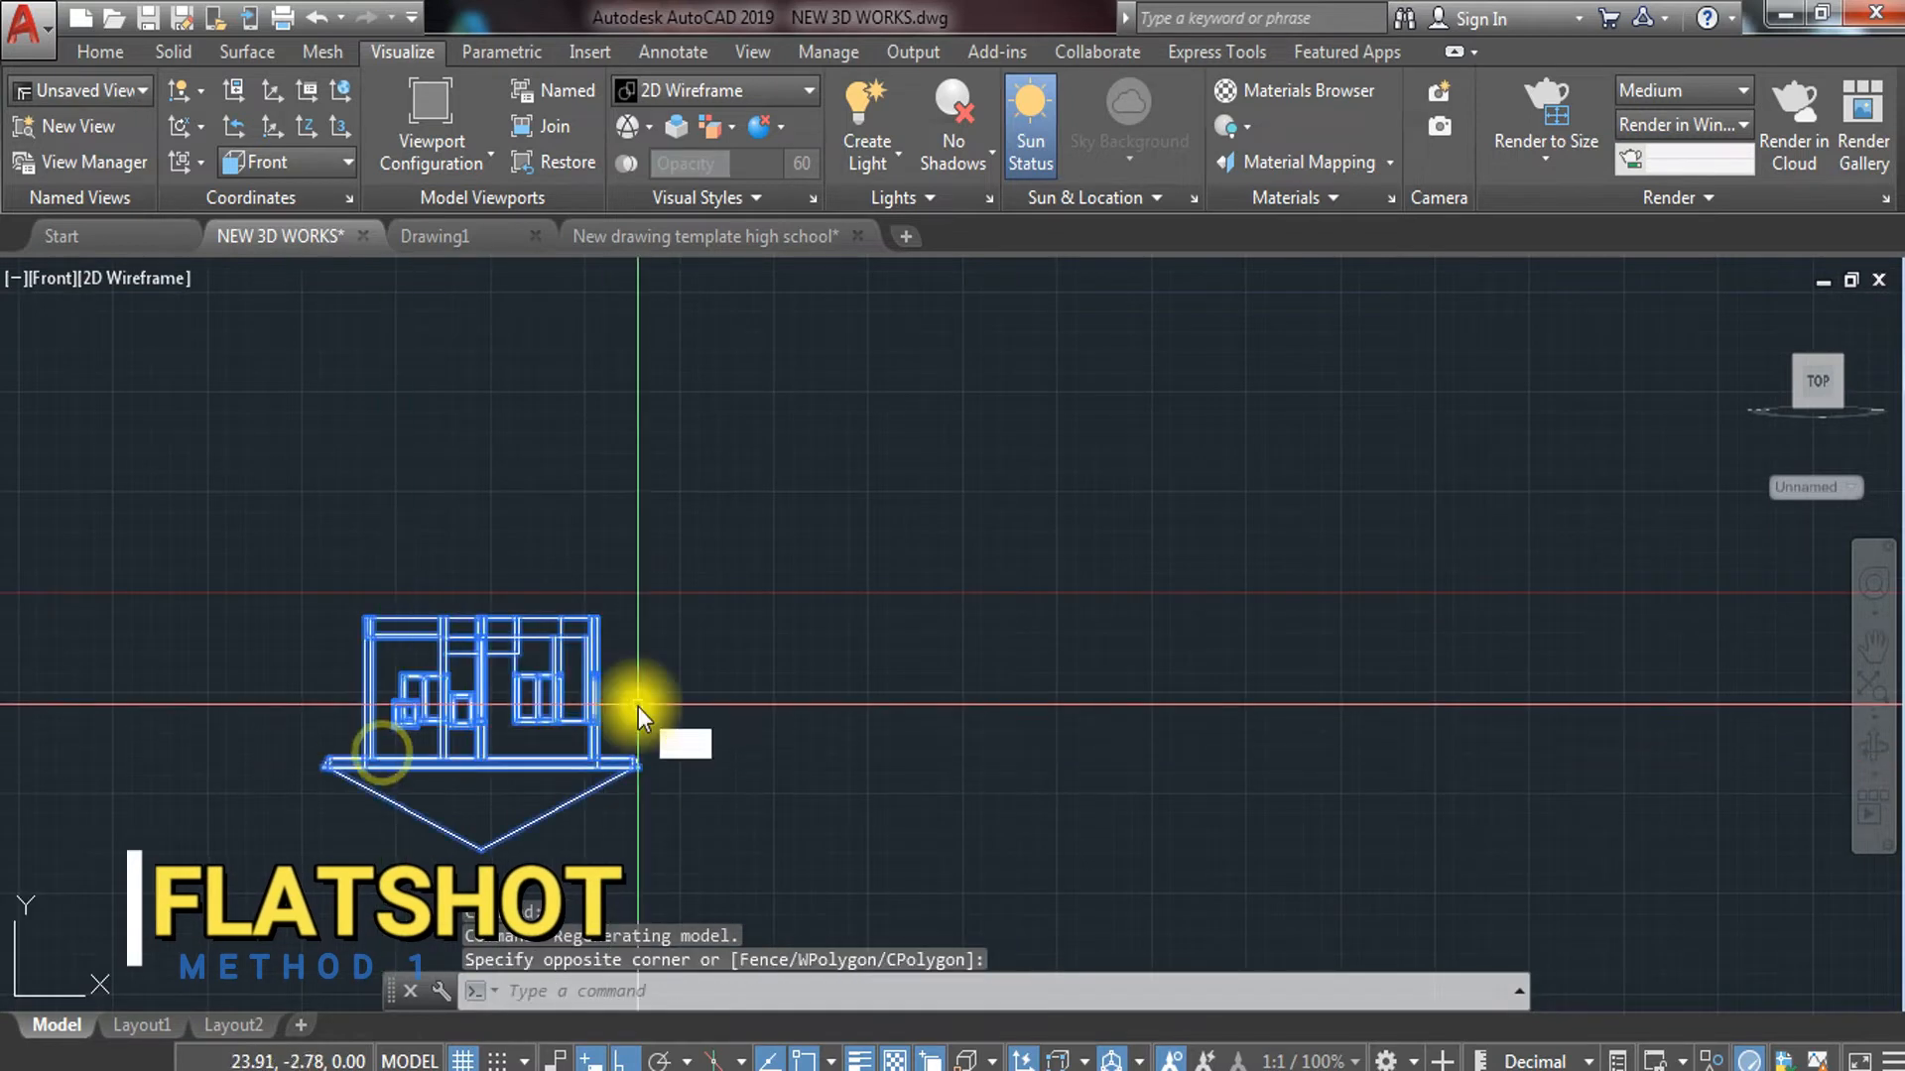
pyautogui.press('Return')
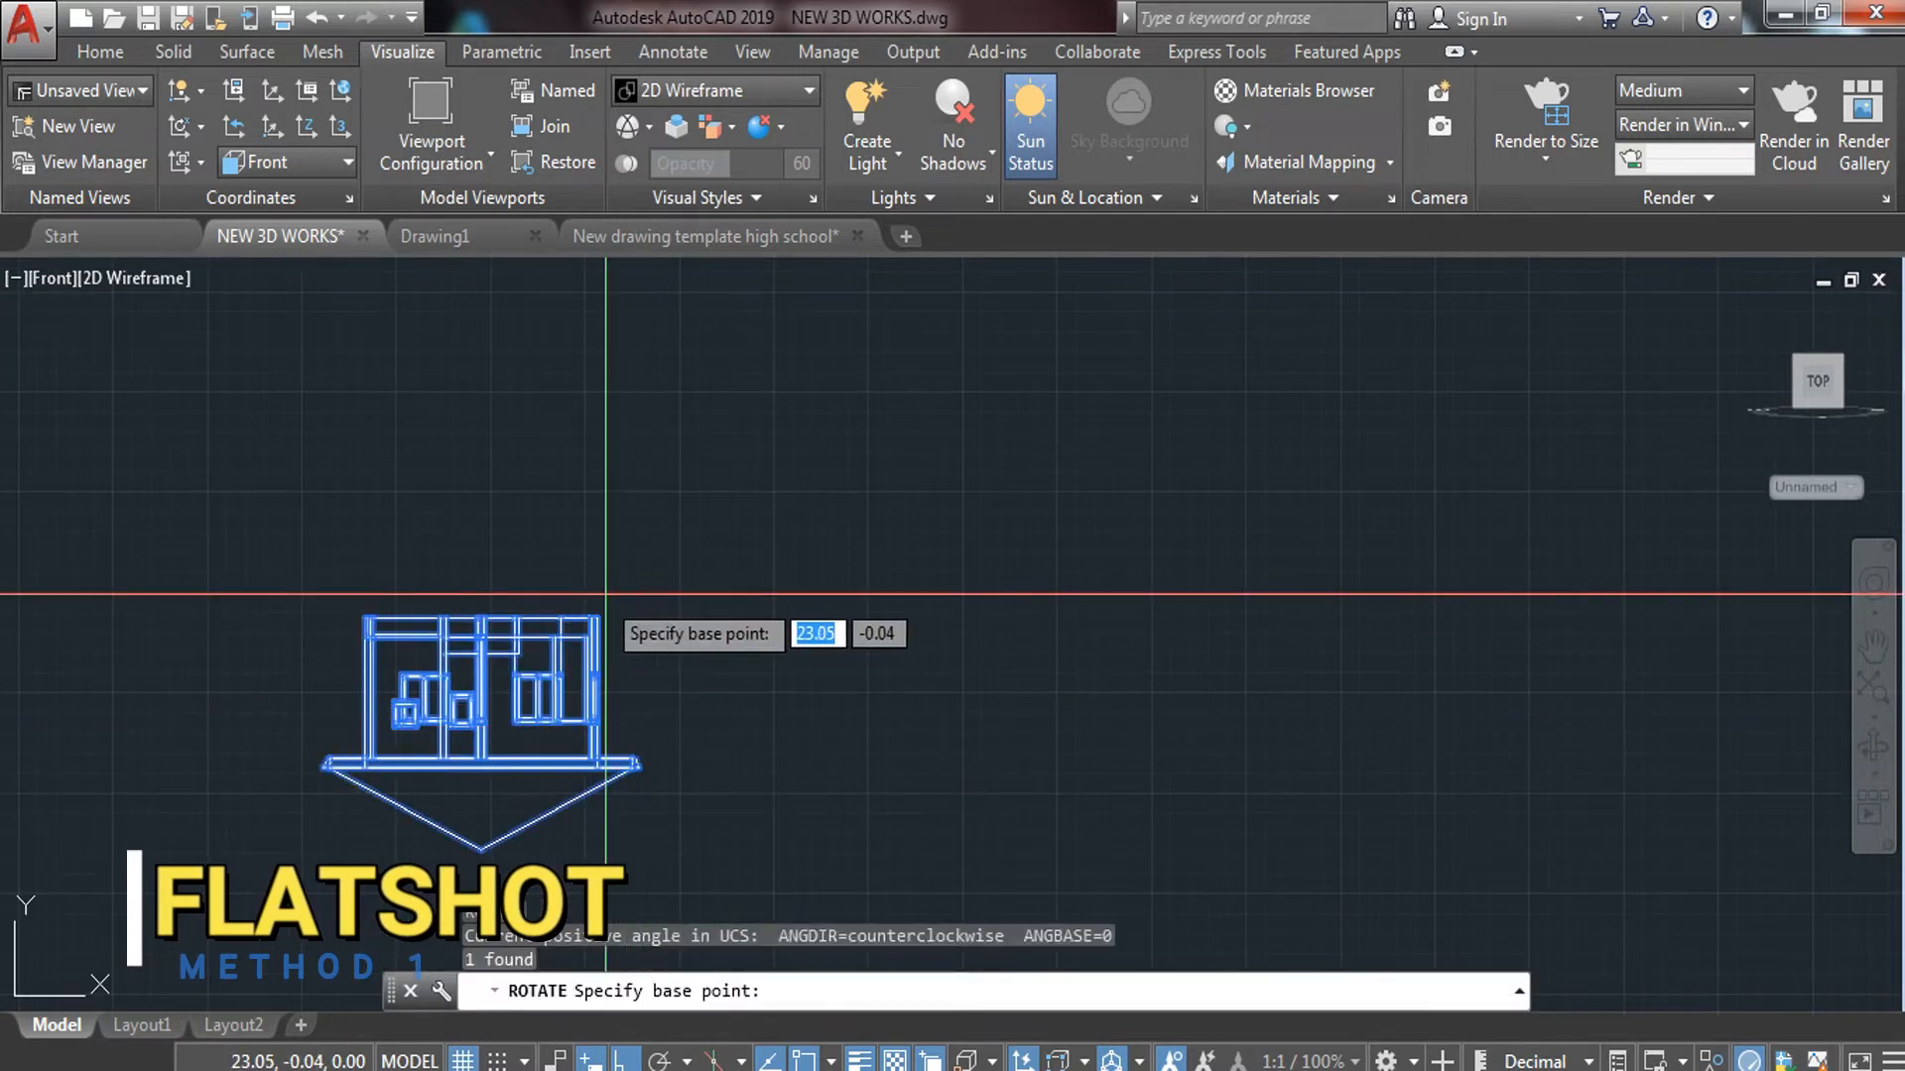
pyautogui.click(593, 617)
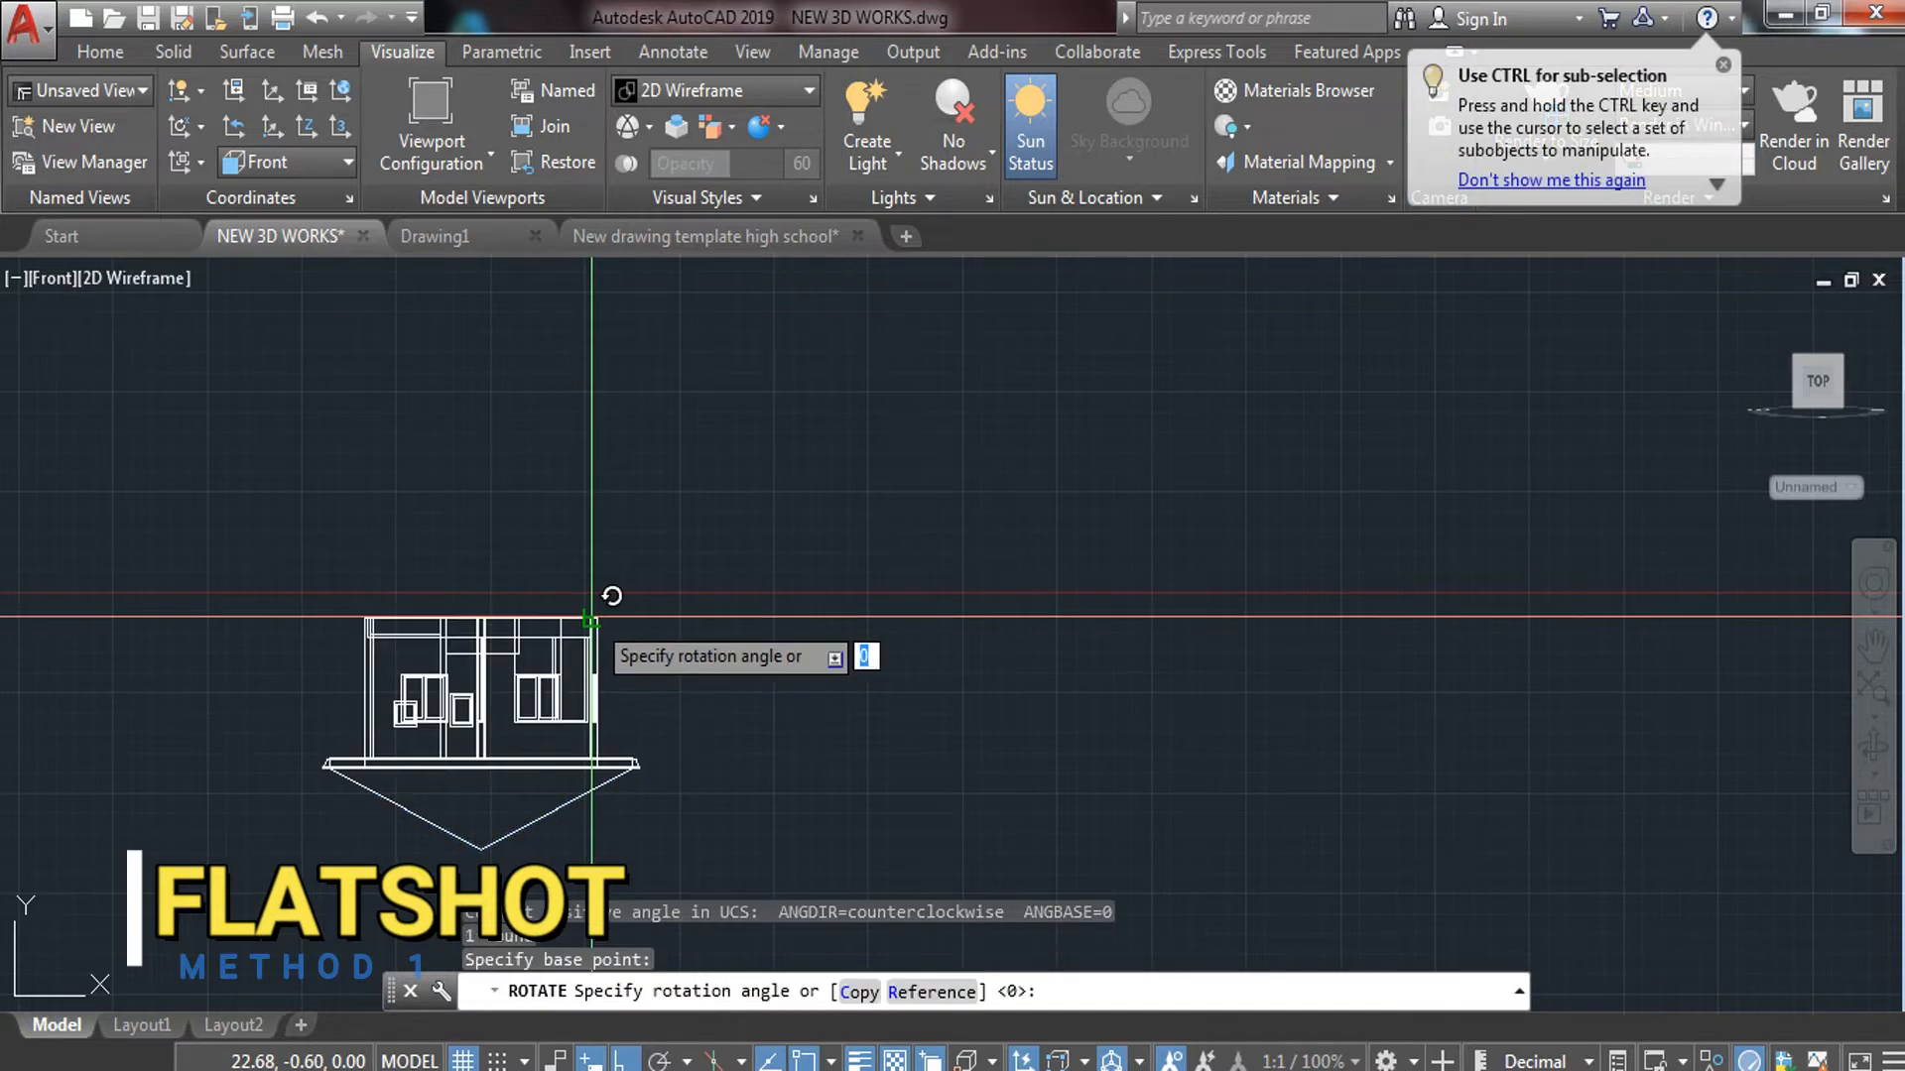
pyautogui.click(266, 618)
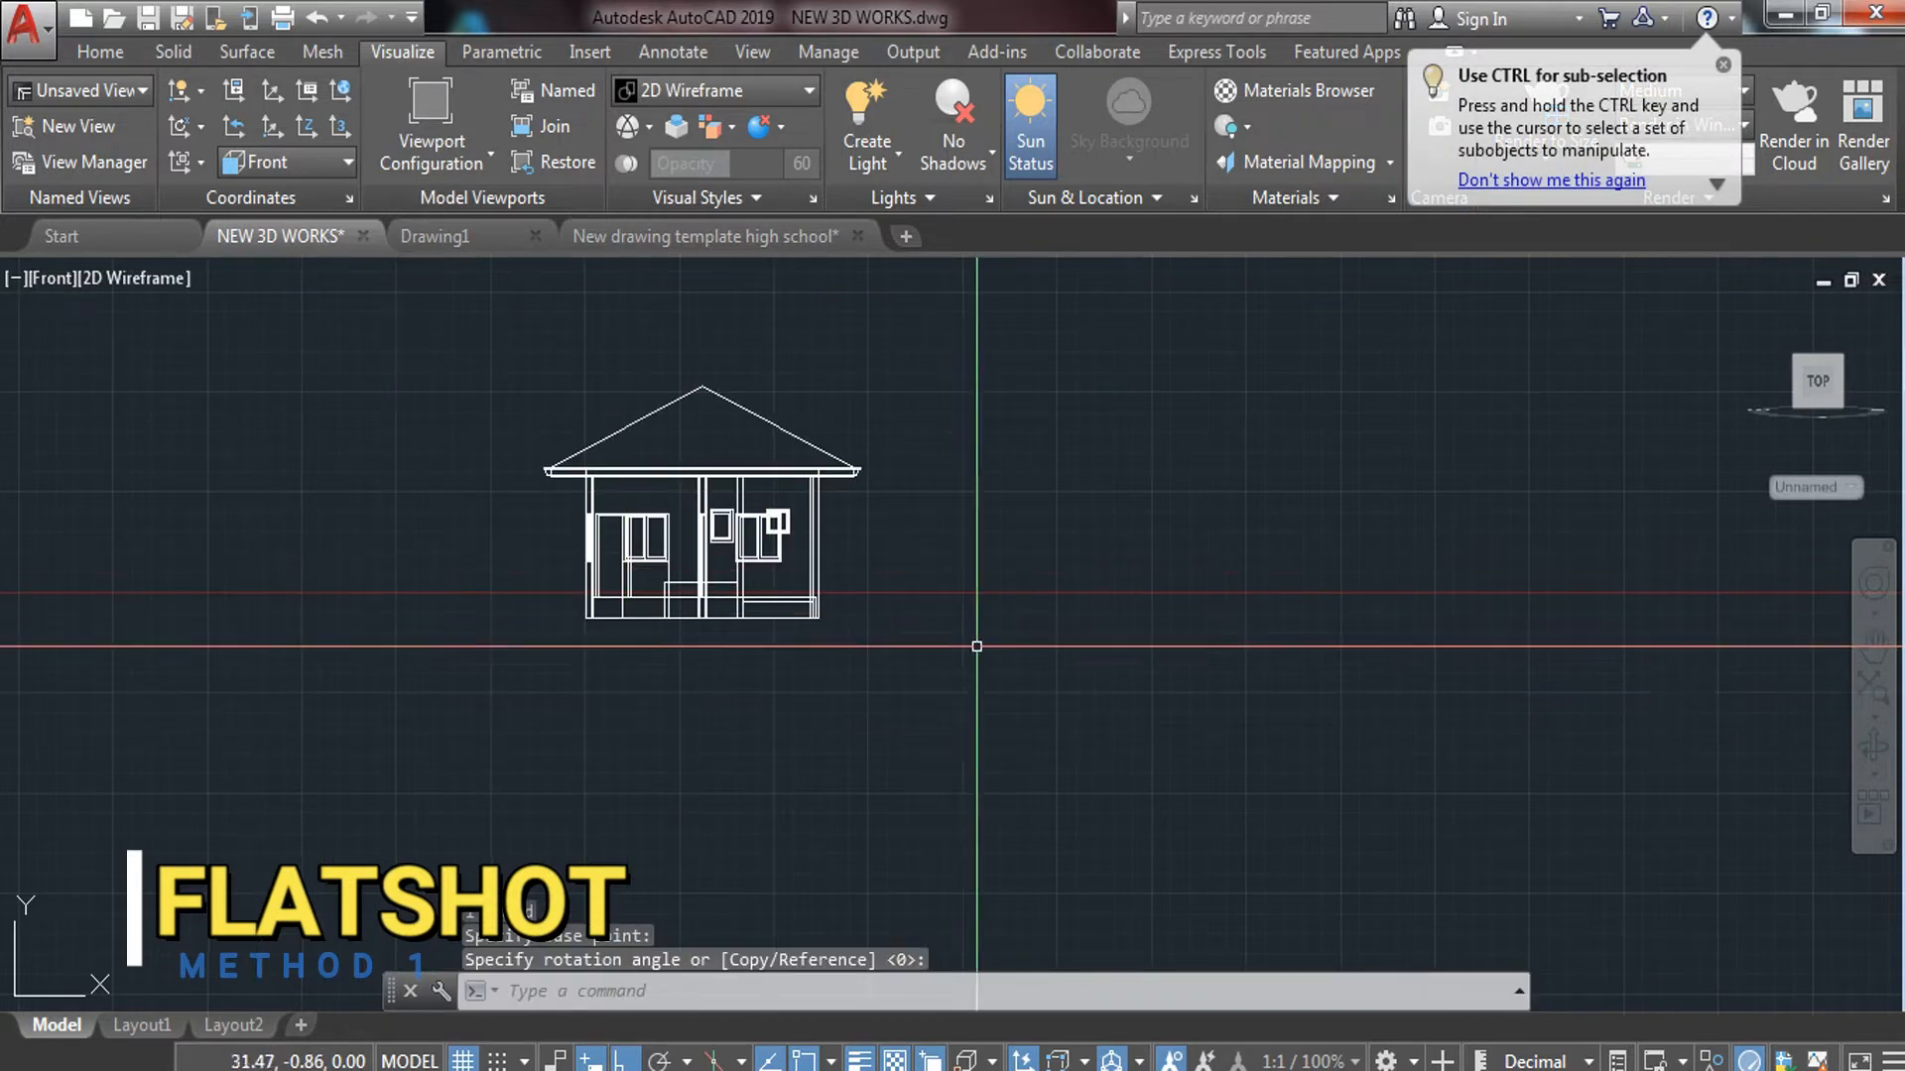
pyautogui.scroll(5, 803, 603)
pyautogui.scroll(-5, 754, 590)
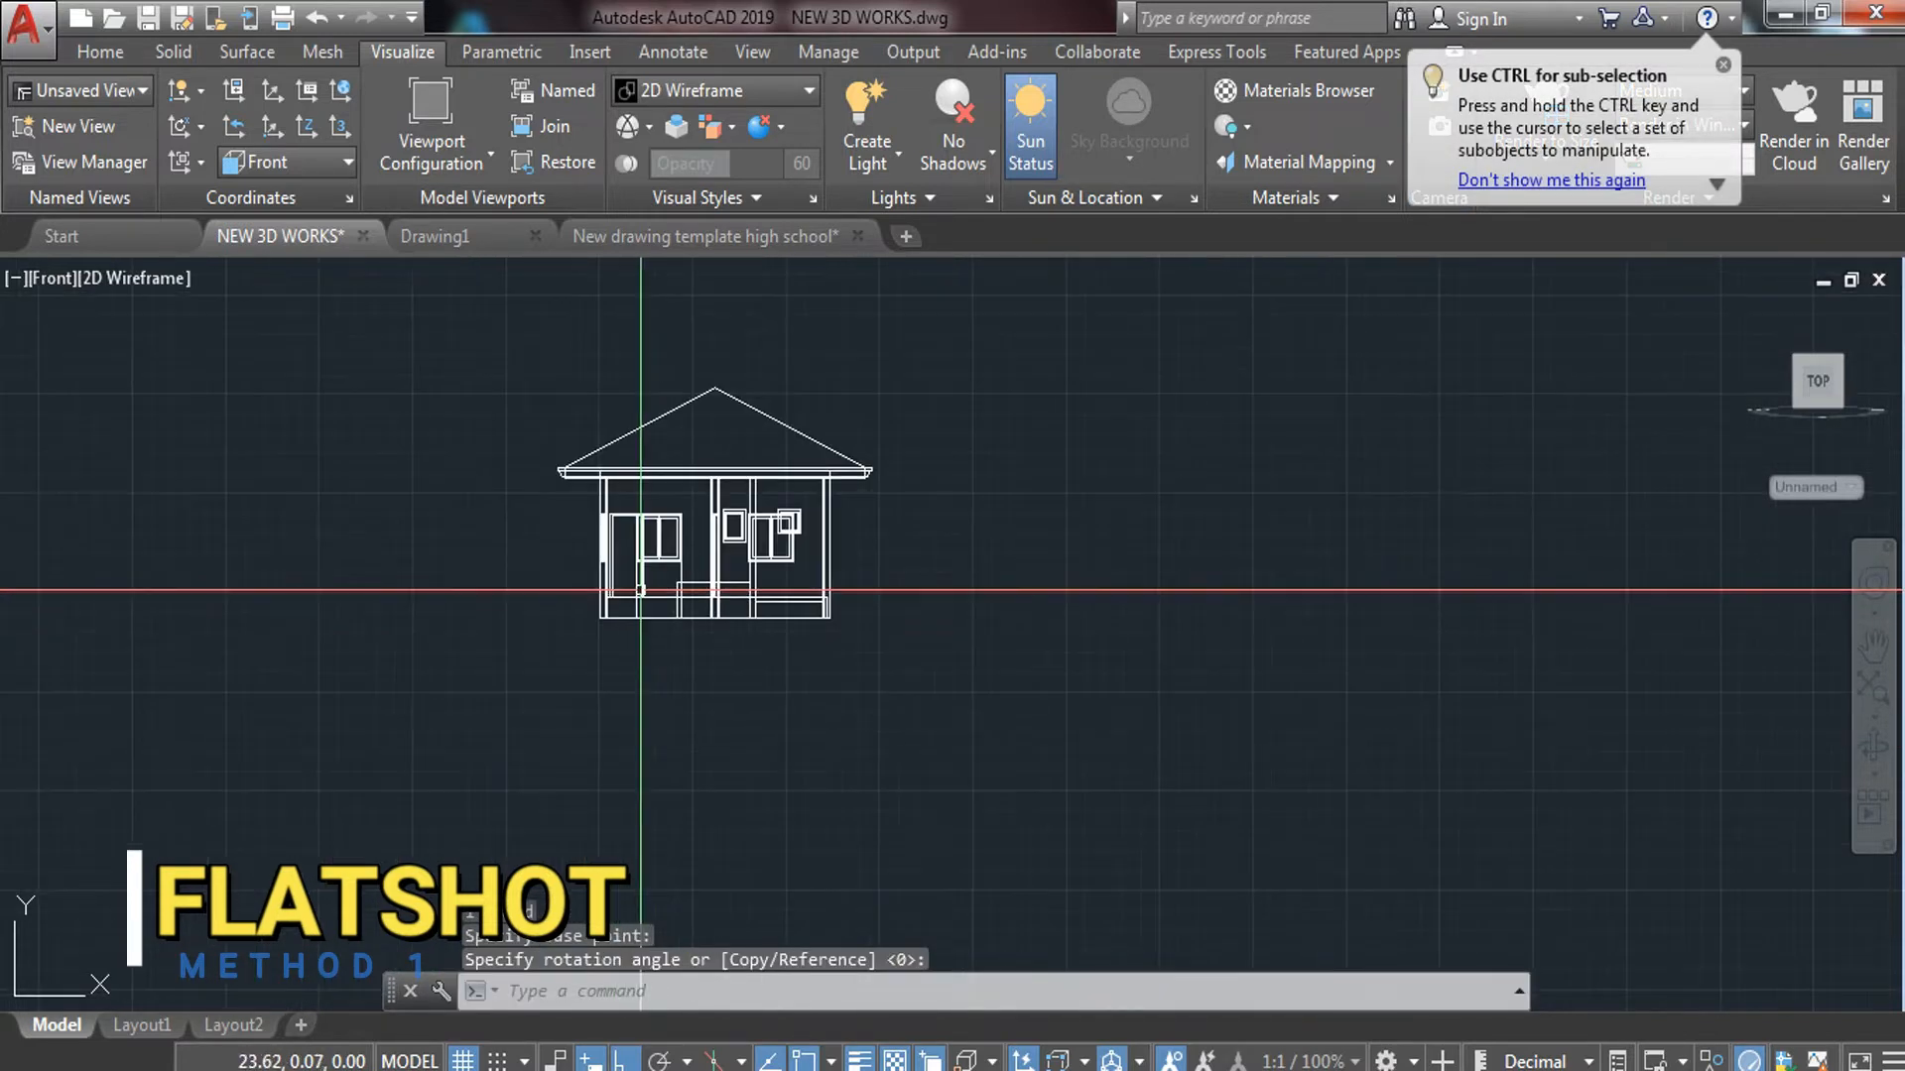
pyautogui.scroll(3, 723, 580)
pyautogui.scroll(-2, 616, 576)
pyautogui.scroll(3, 596, 571)
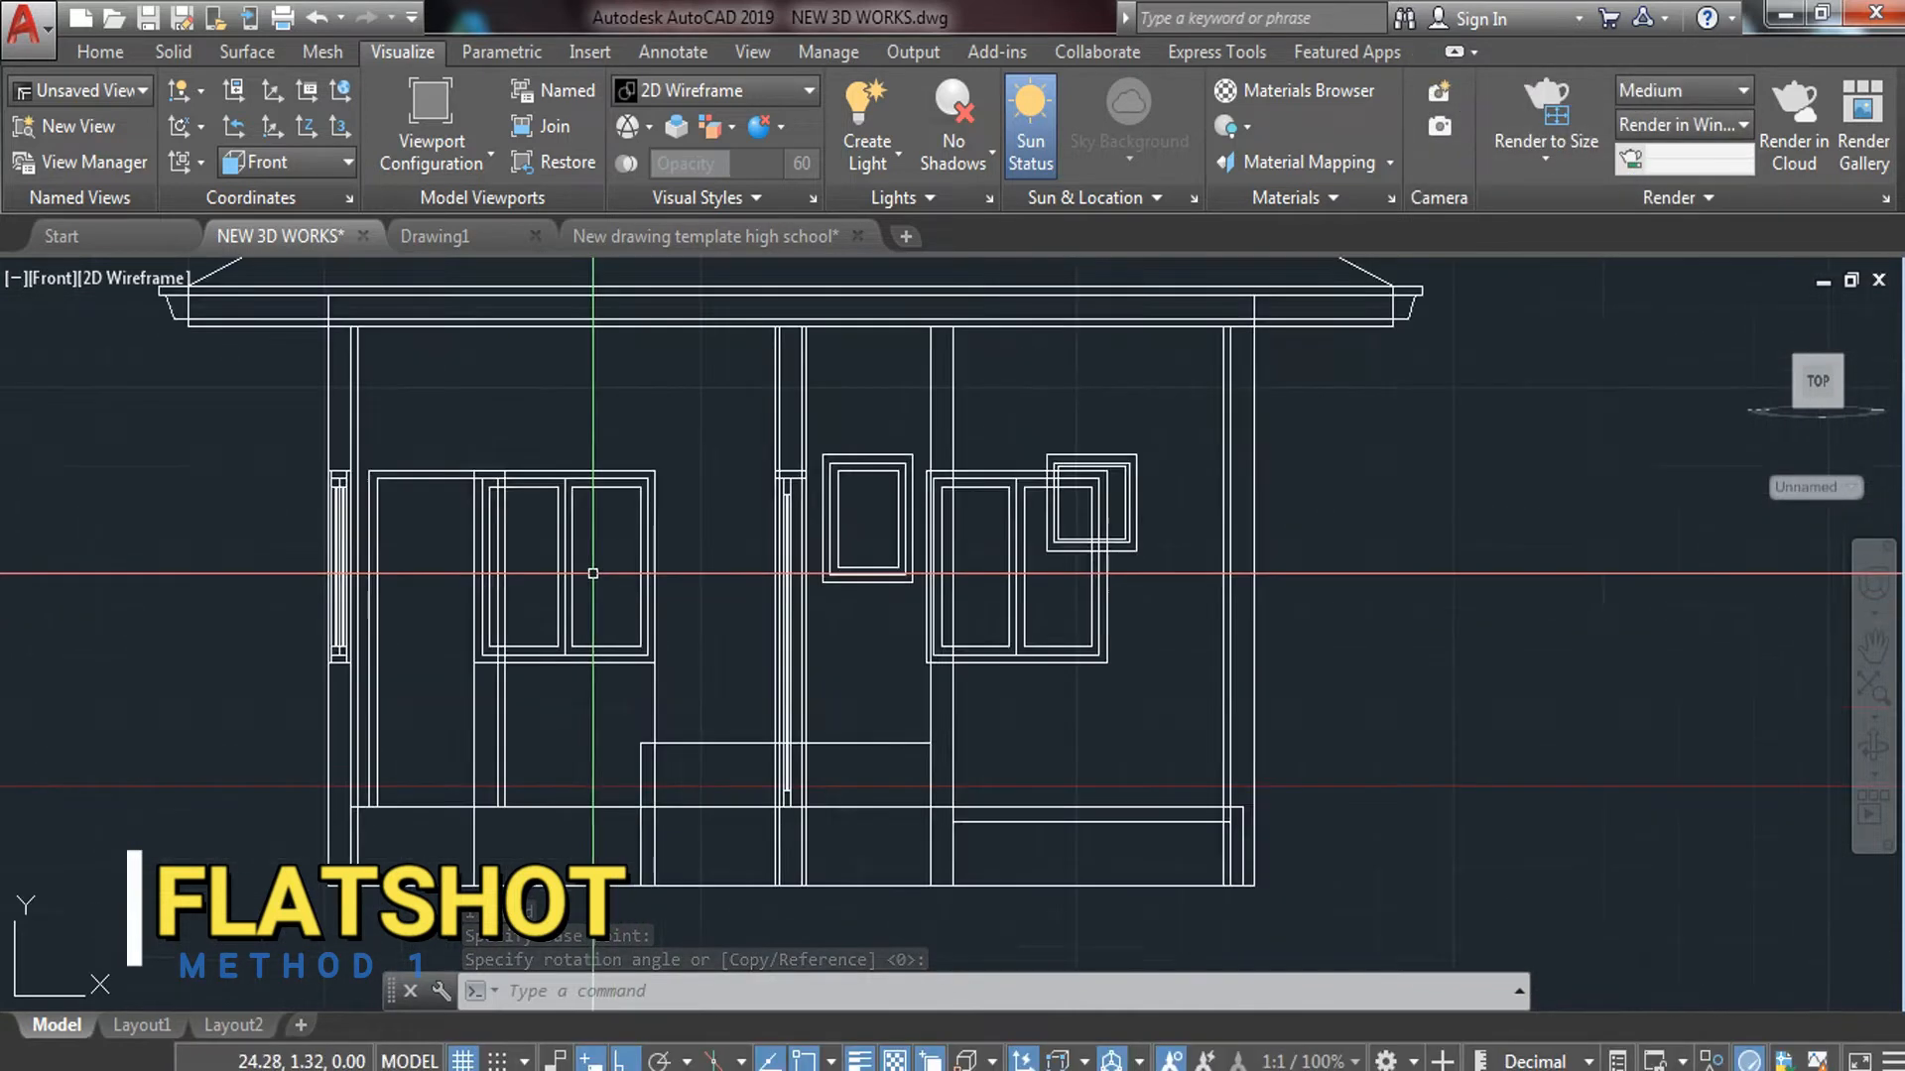
pyautogui.scroll(-4, 596, 570)
pyautogui.scroll(4, 596, 570)
pyautogui.scroll(-4, 853, 596)
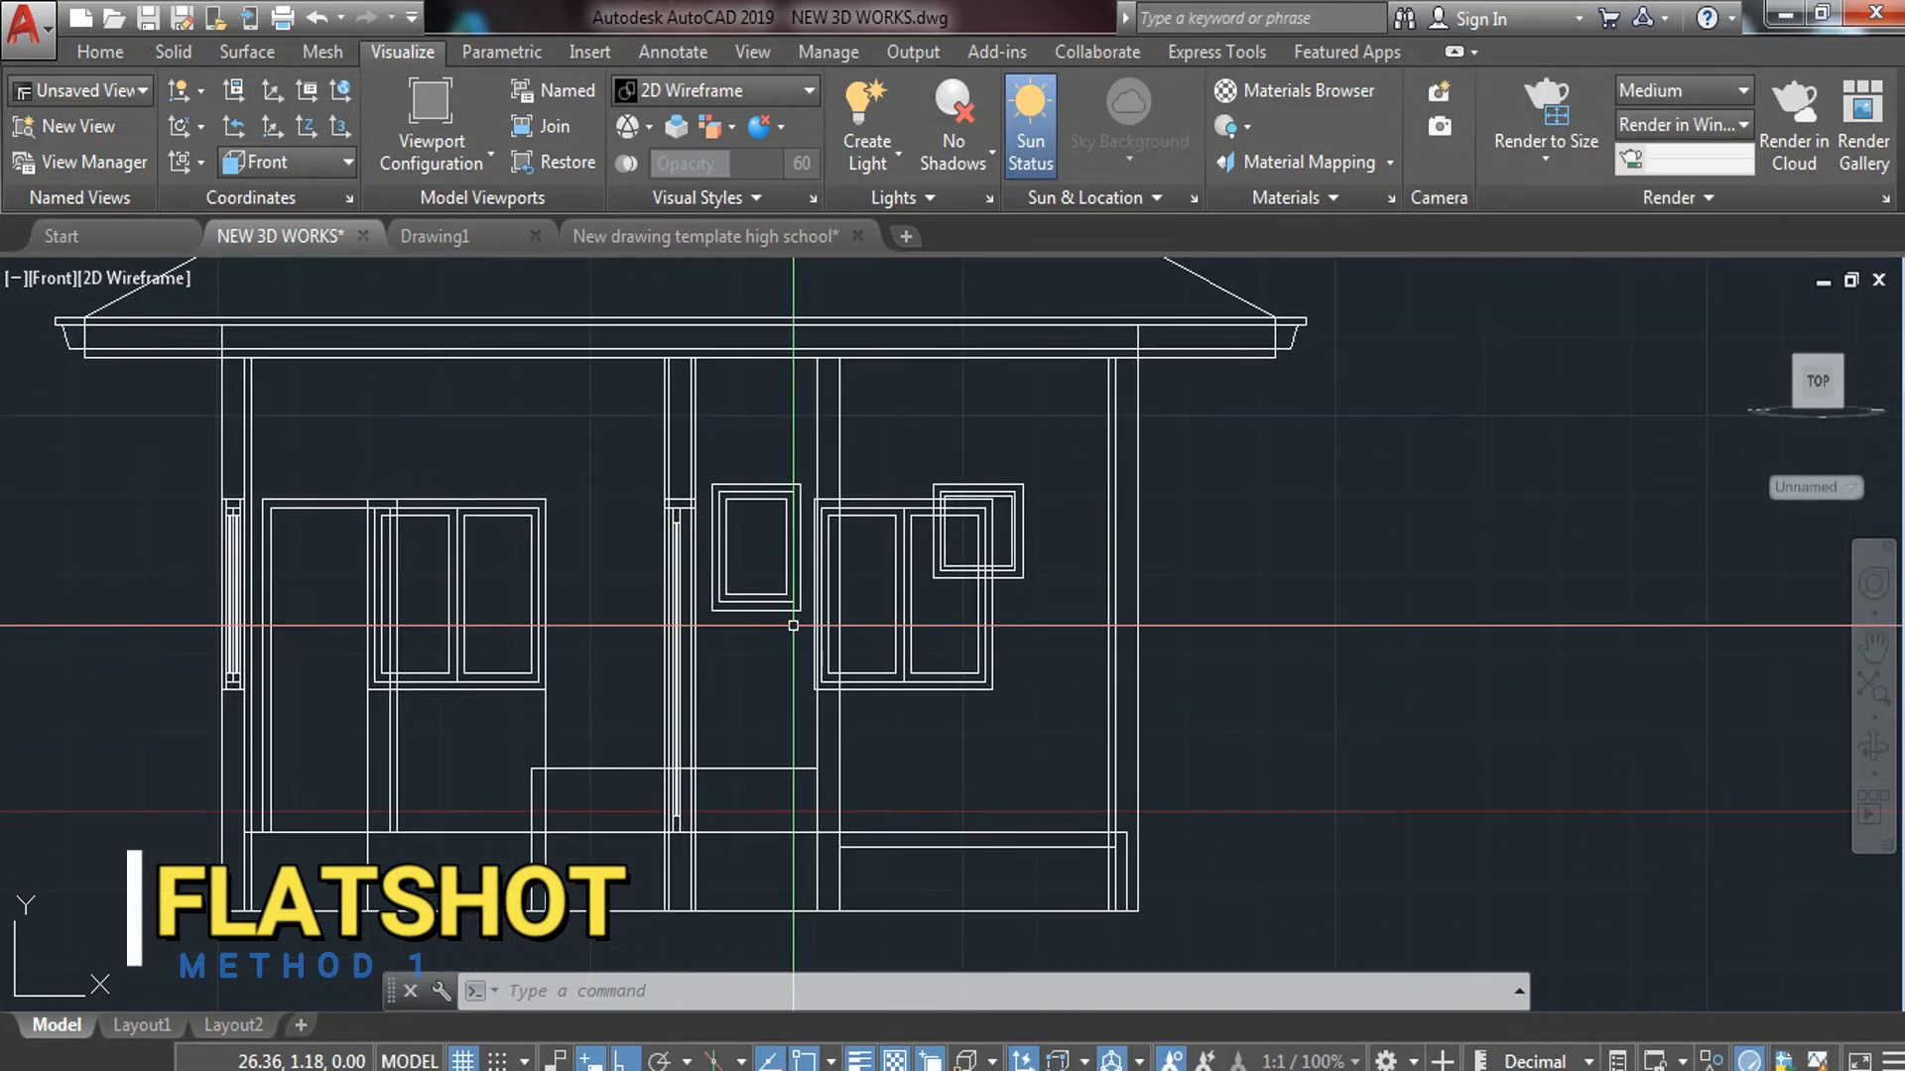
pyautogui.scroll(-2, 873, 620)
pyautogui.moveTo(1114, 651); pyautogui.dragTo(625, 690, button='middle')
pyautogui.scroll(-4, 595, 634)
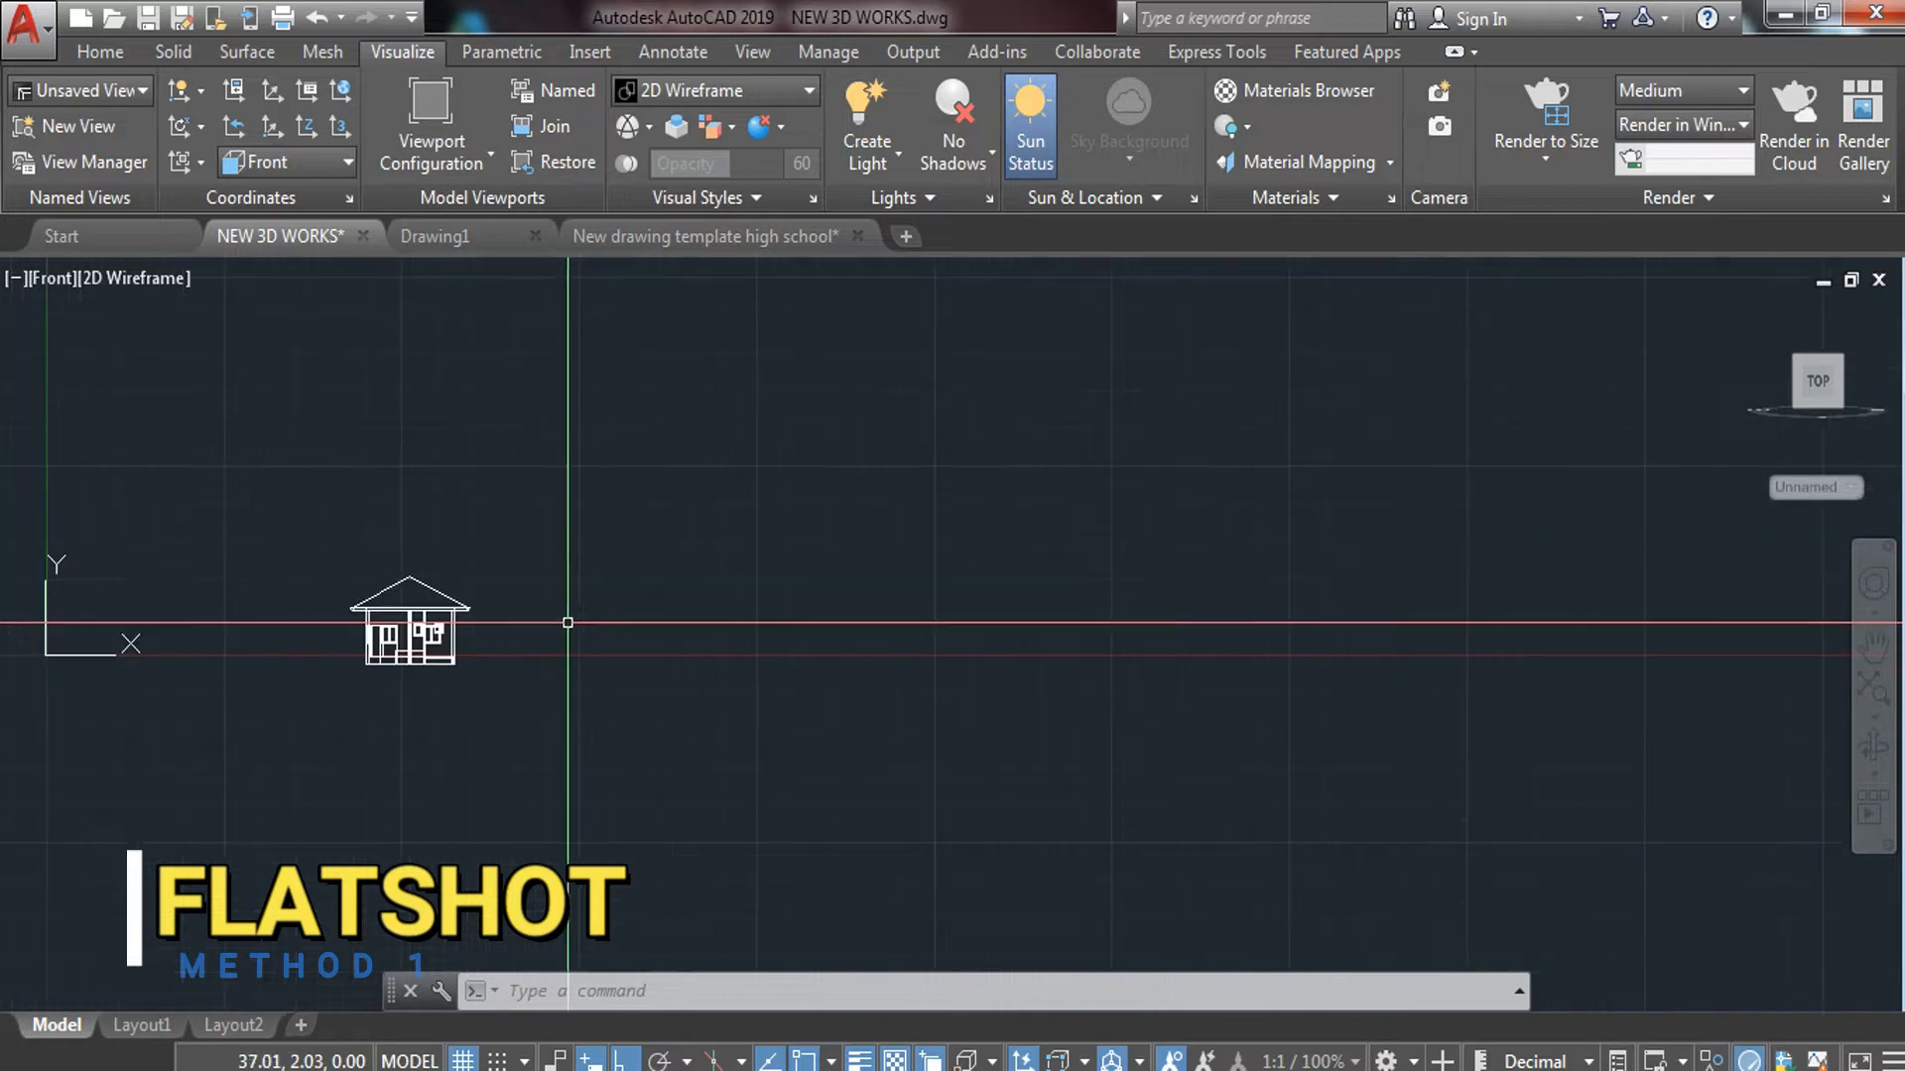
pyautogui.scroll(-2, 1105, 671)
pyautogui.scroll(6, 1169, 638)
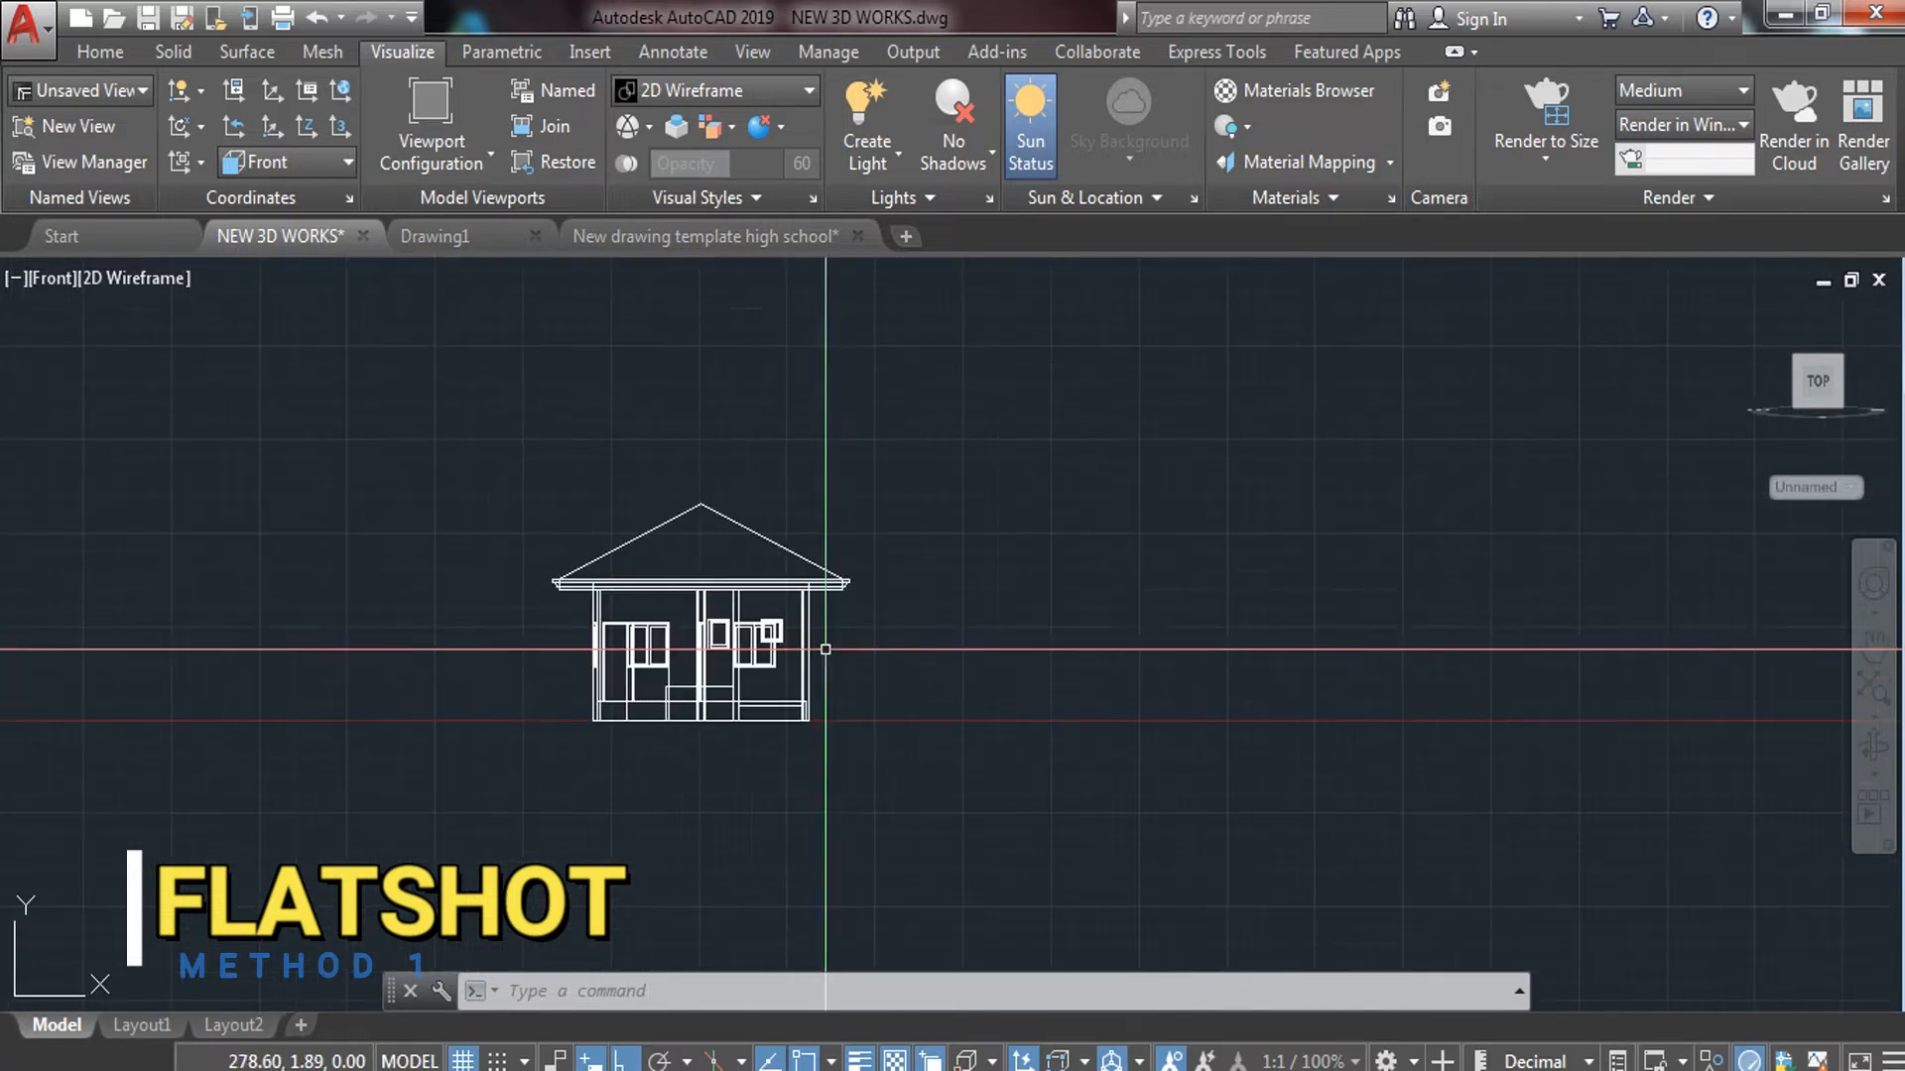
pyautogui.scroll(2, 672, 603)
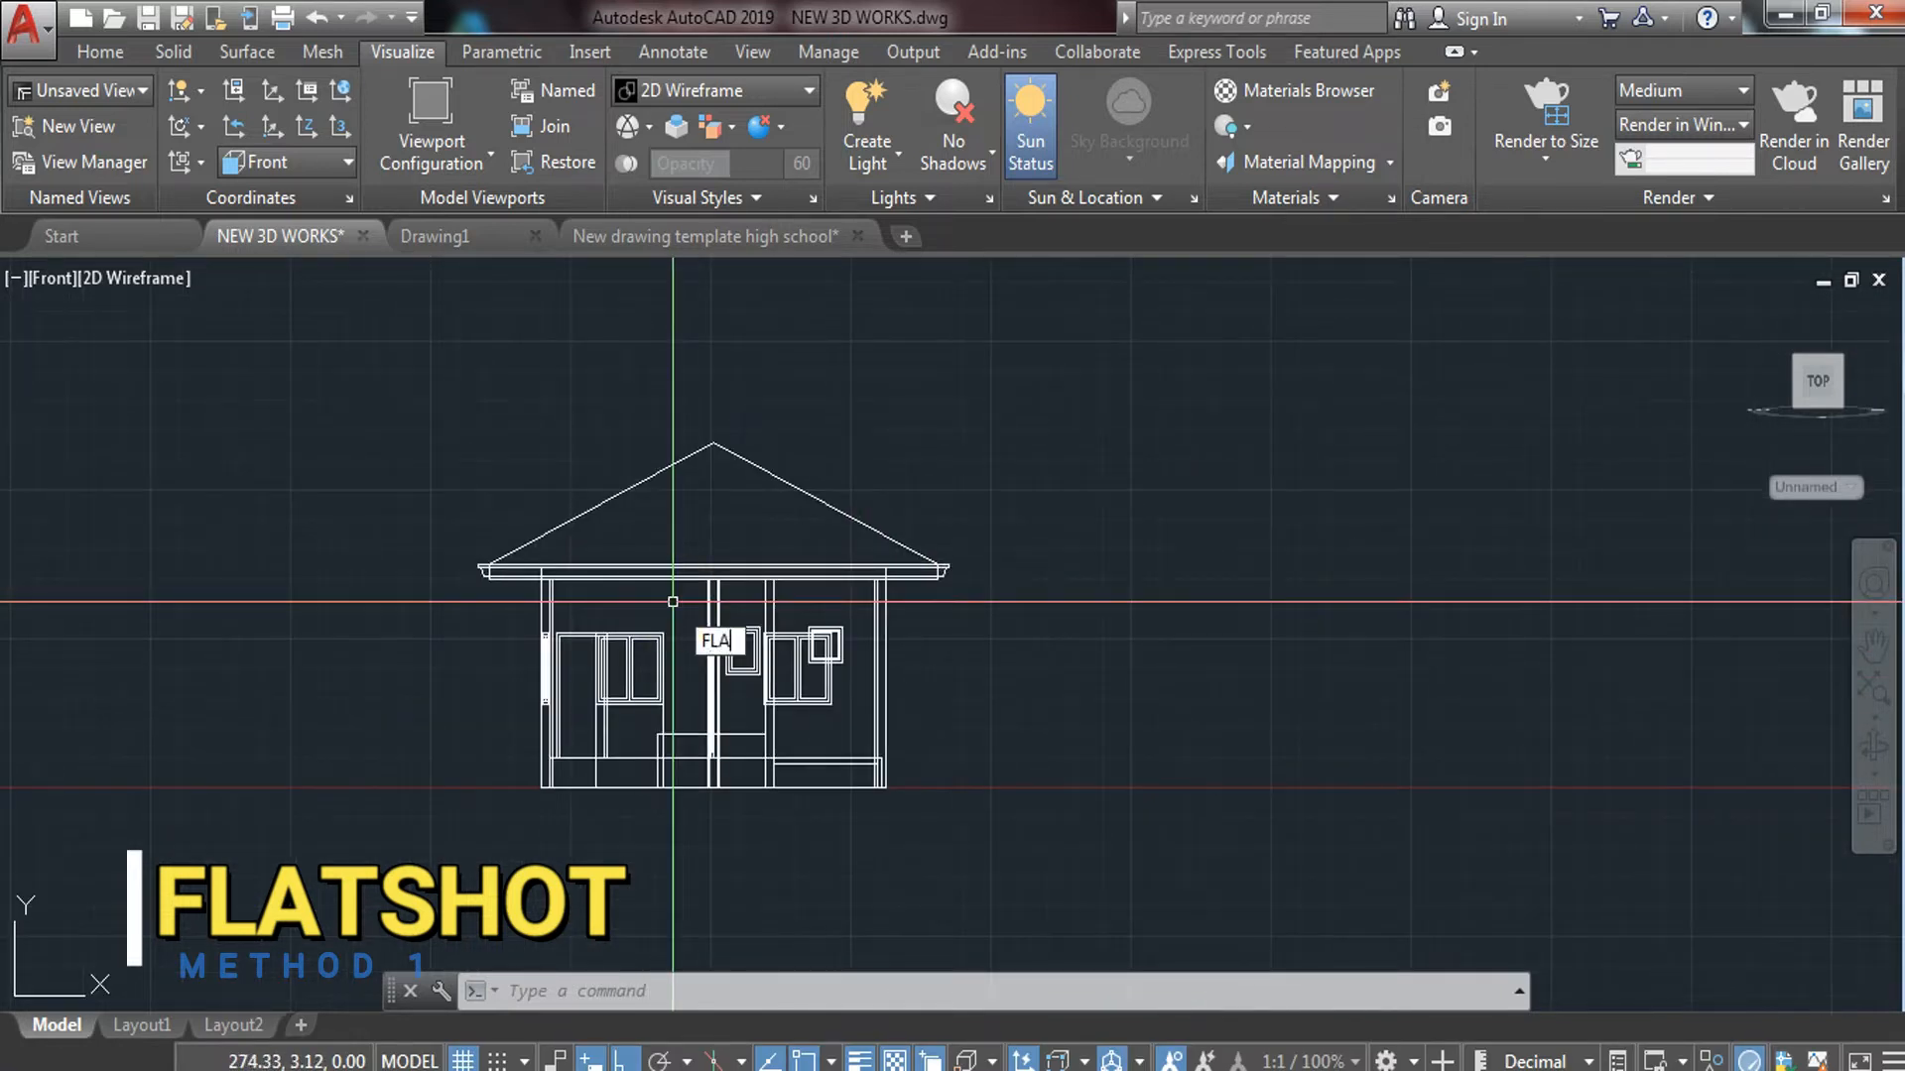
# Run FLATSHOT again with obscured lines hidden
pyautogui.write('SHOT')
pyautogui.press('Return')
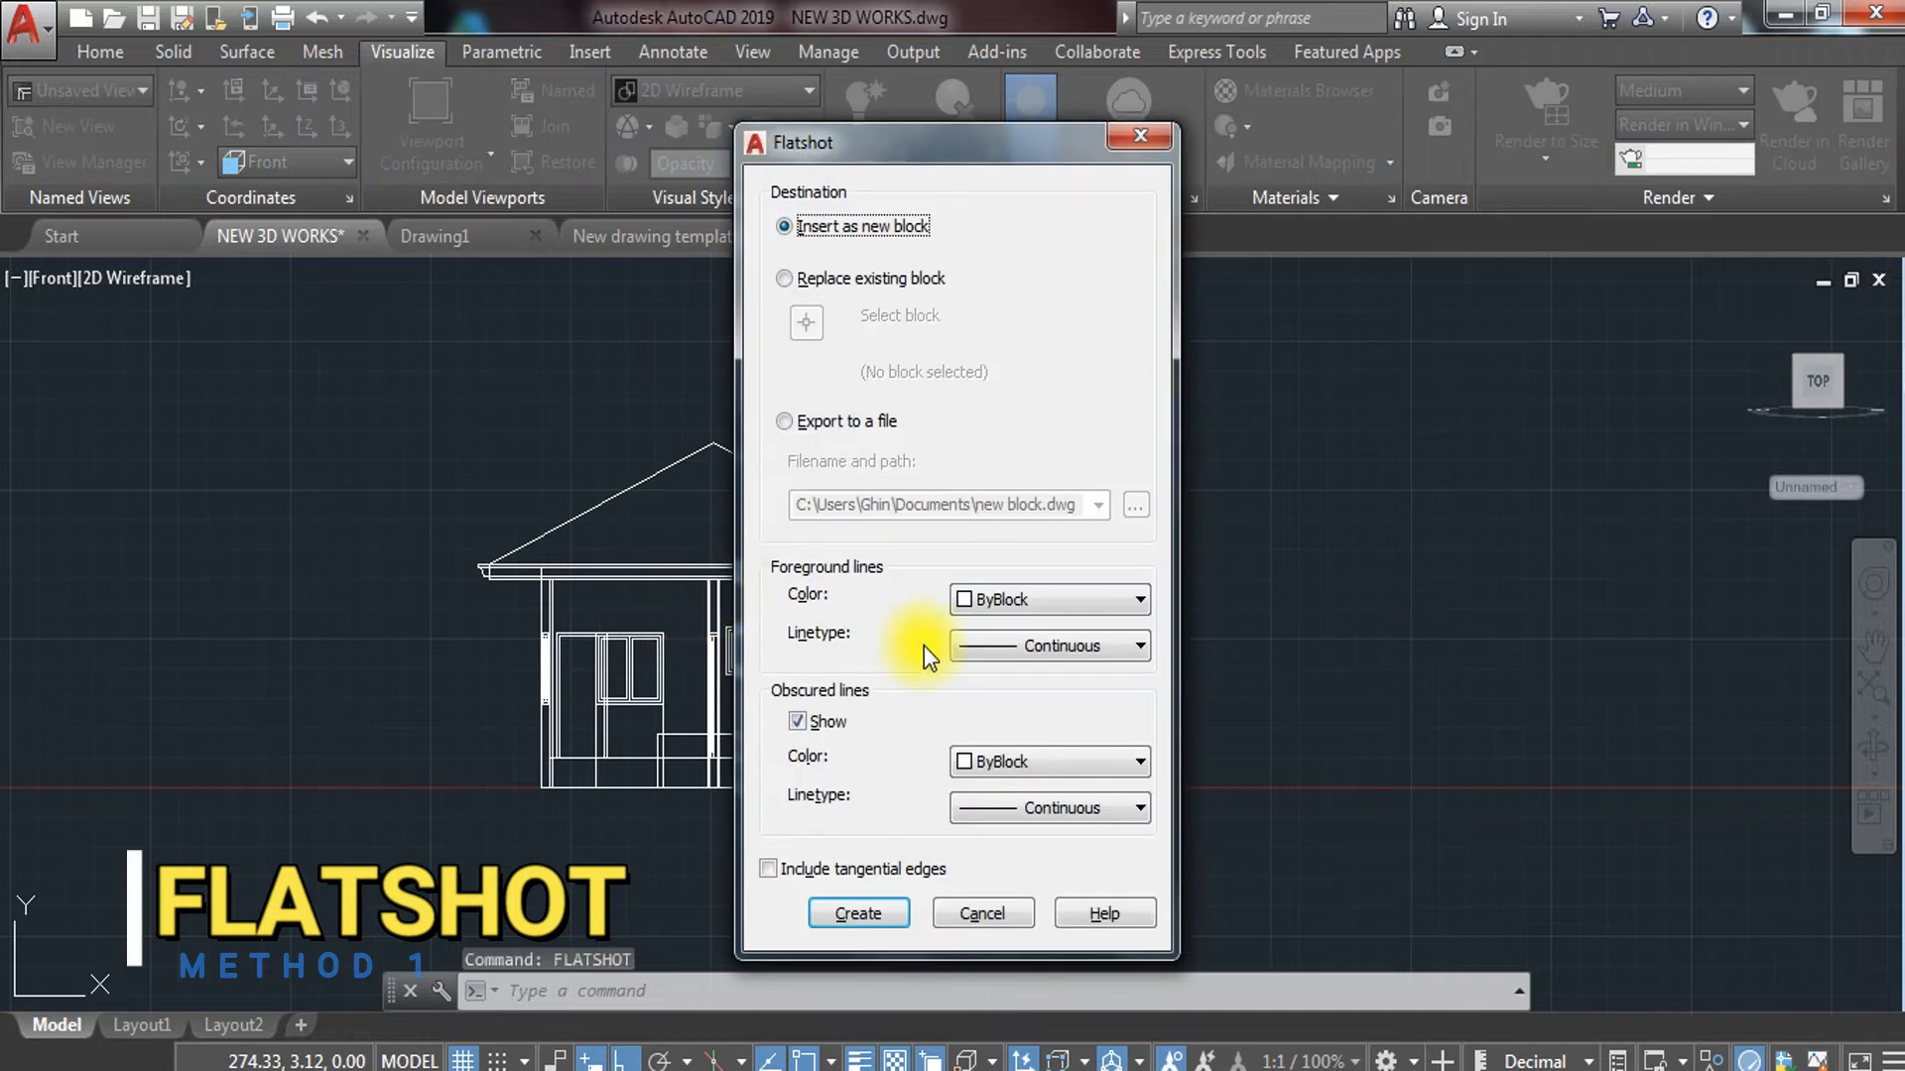
pyautogui.click(801, 724)
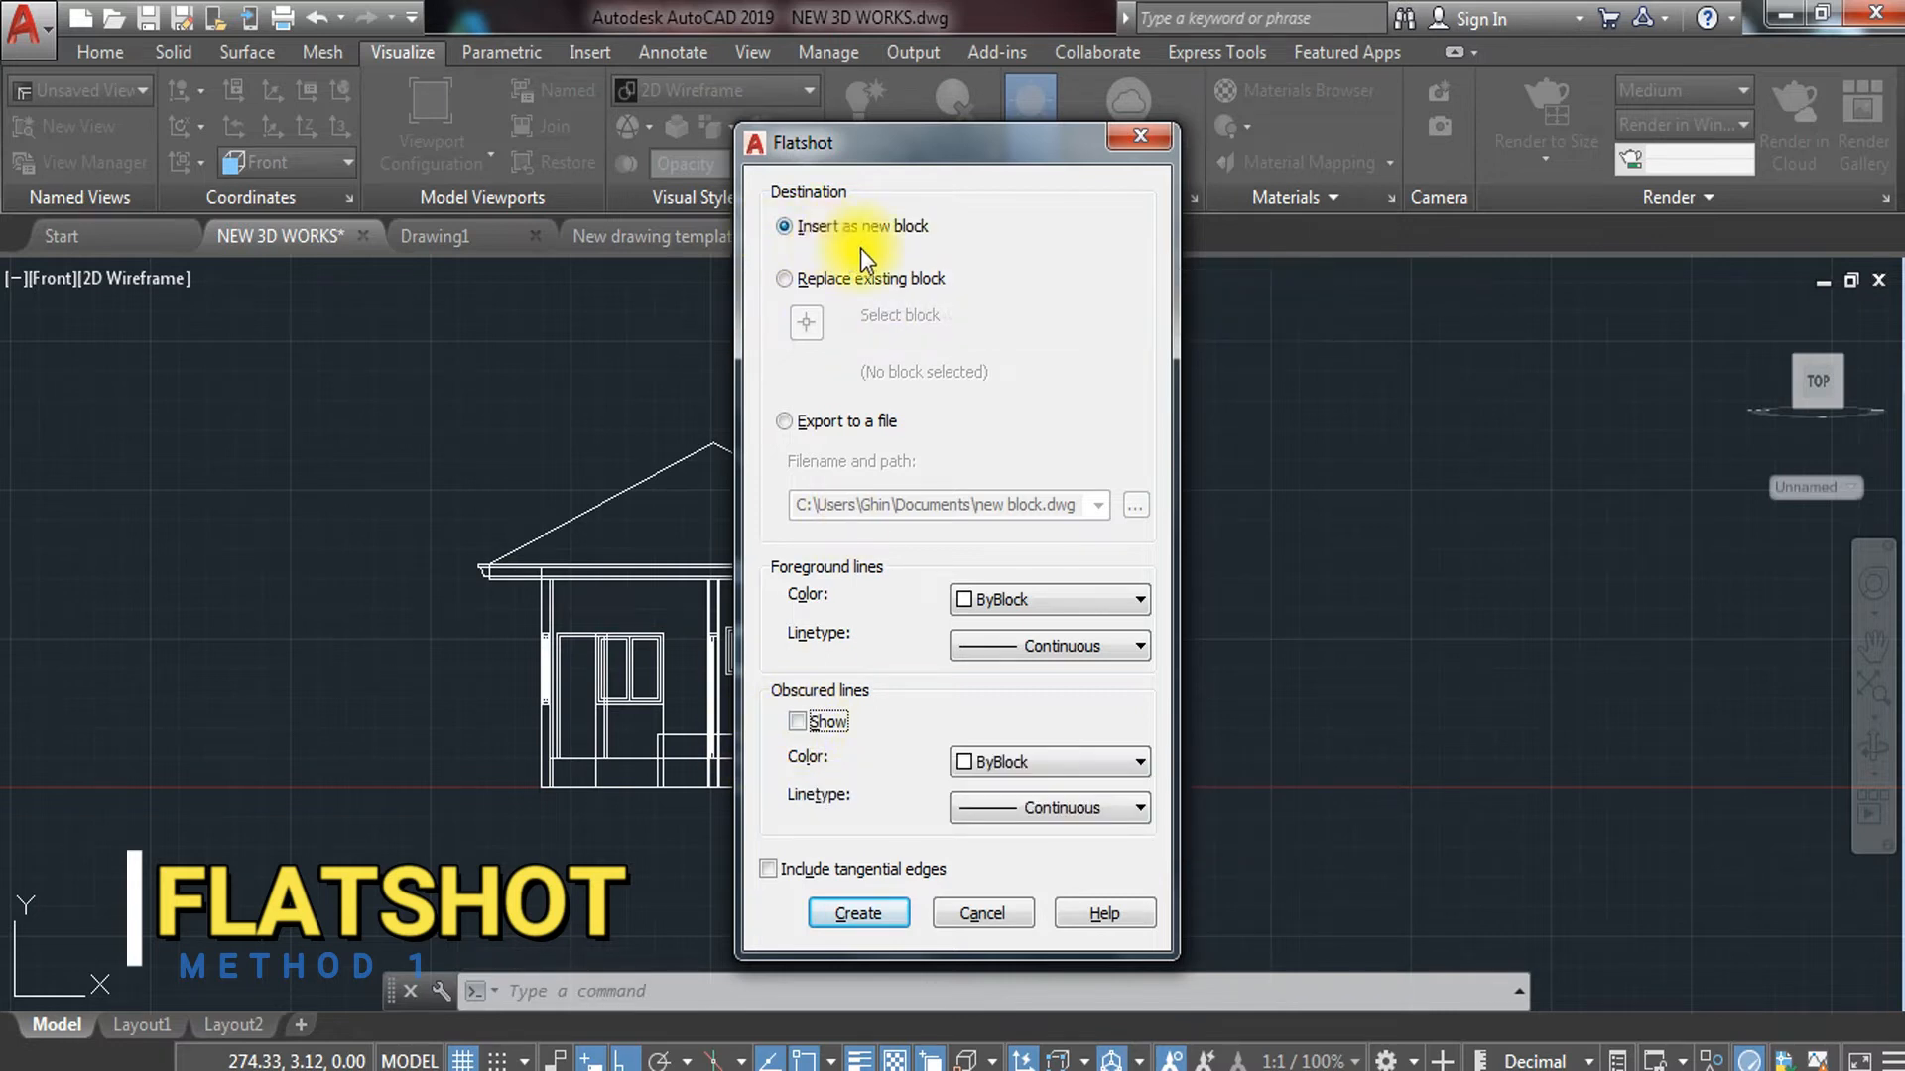
pyautogui.click(851, 913)
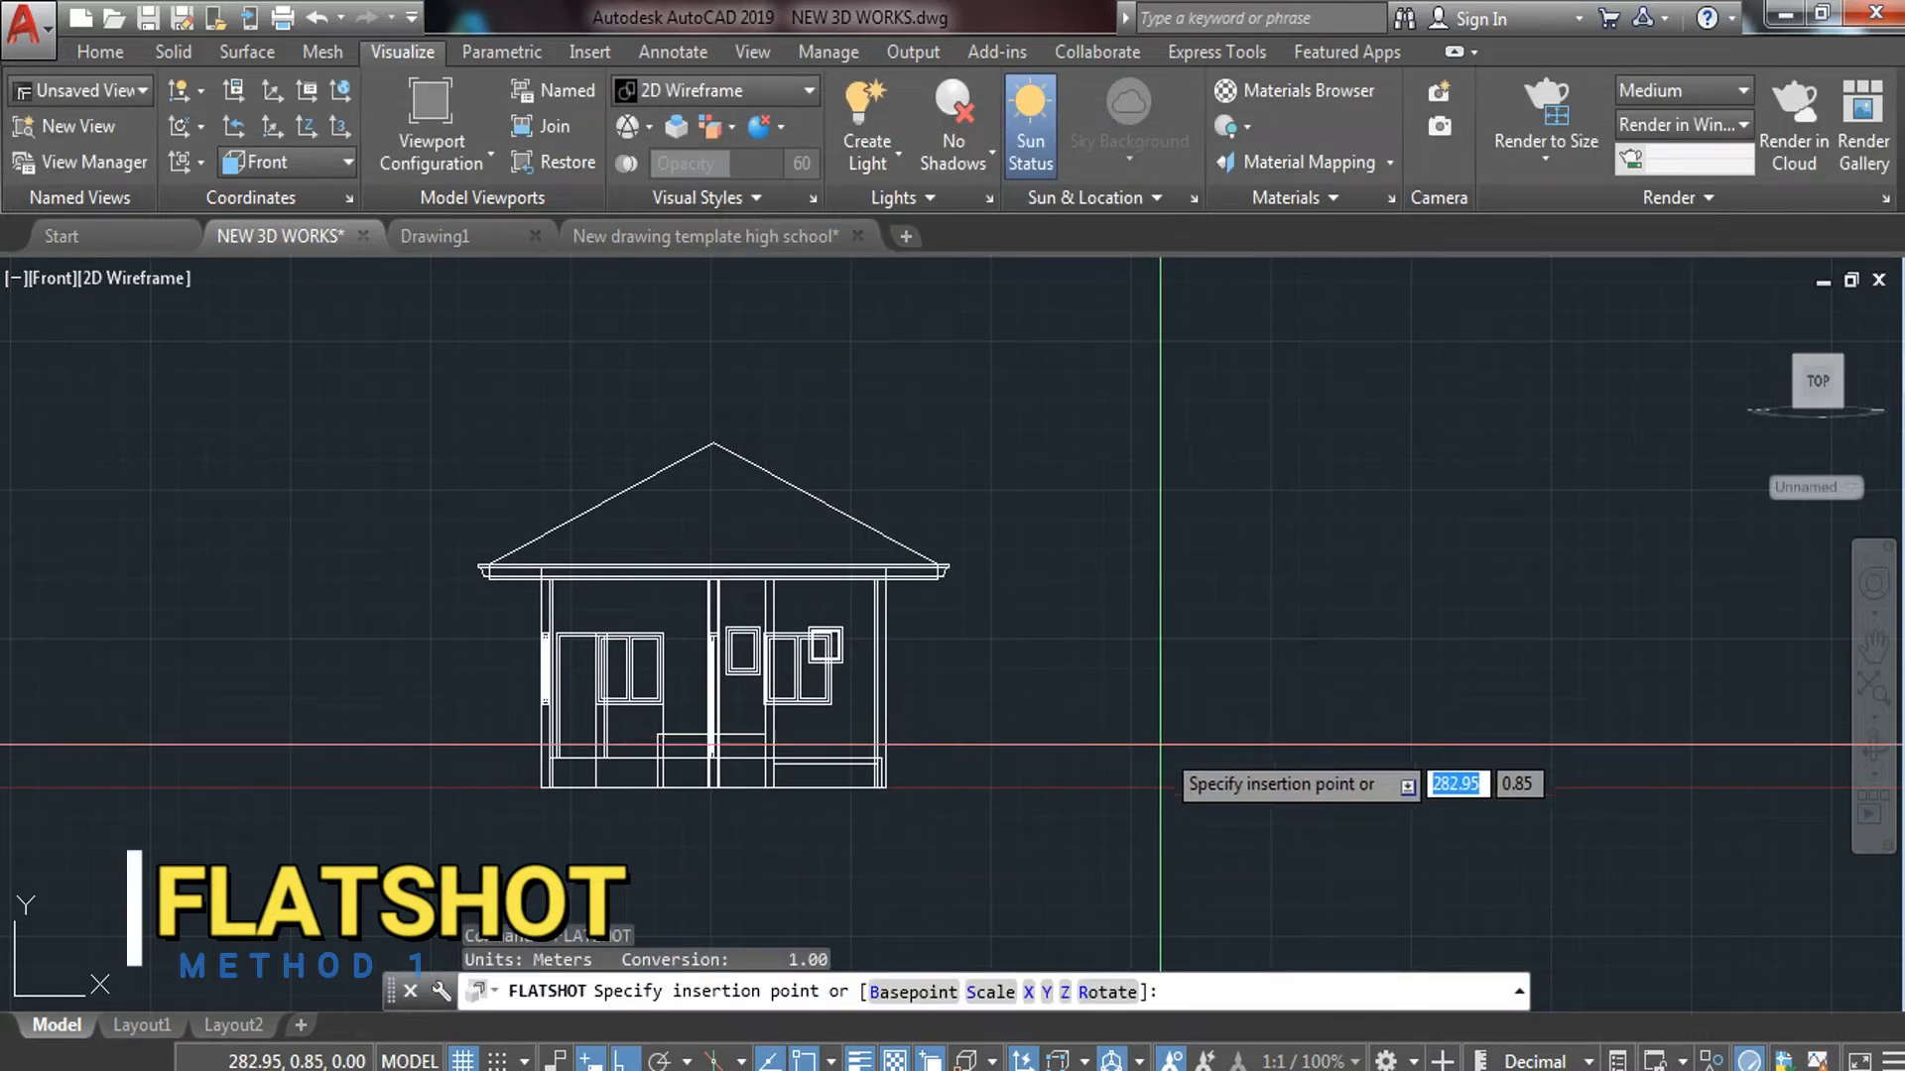
# Place the new flattened block at a picked point with scale 1 and 0° rotation
pyautogui.click(1179, 770)
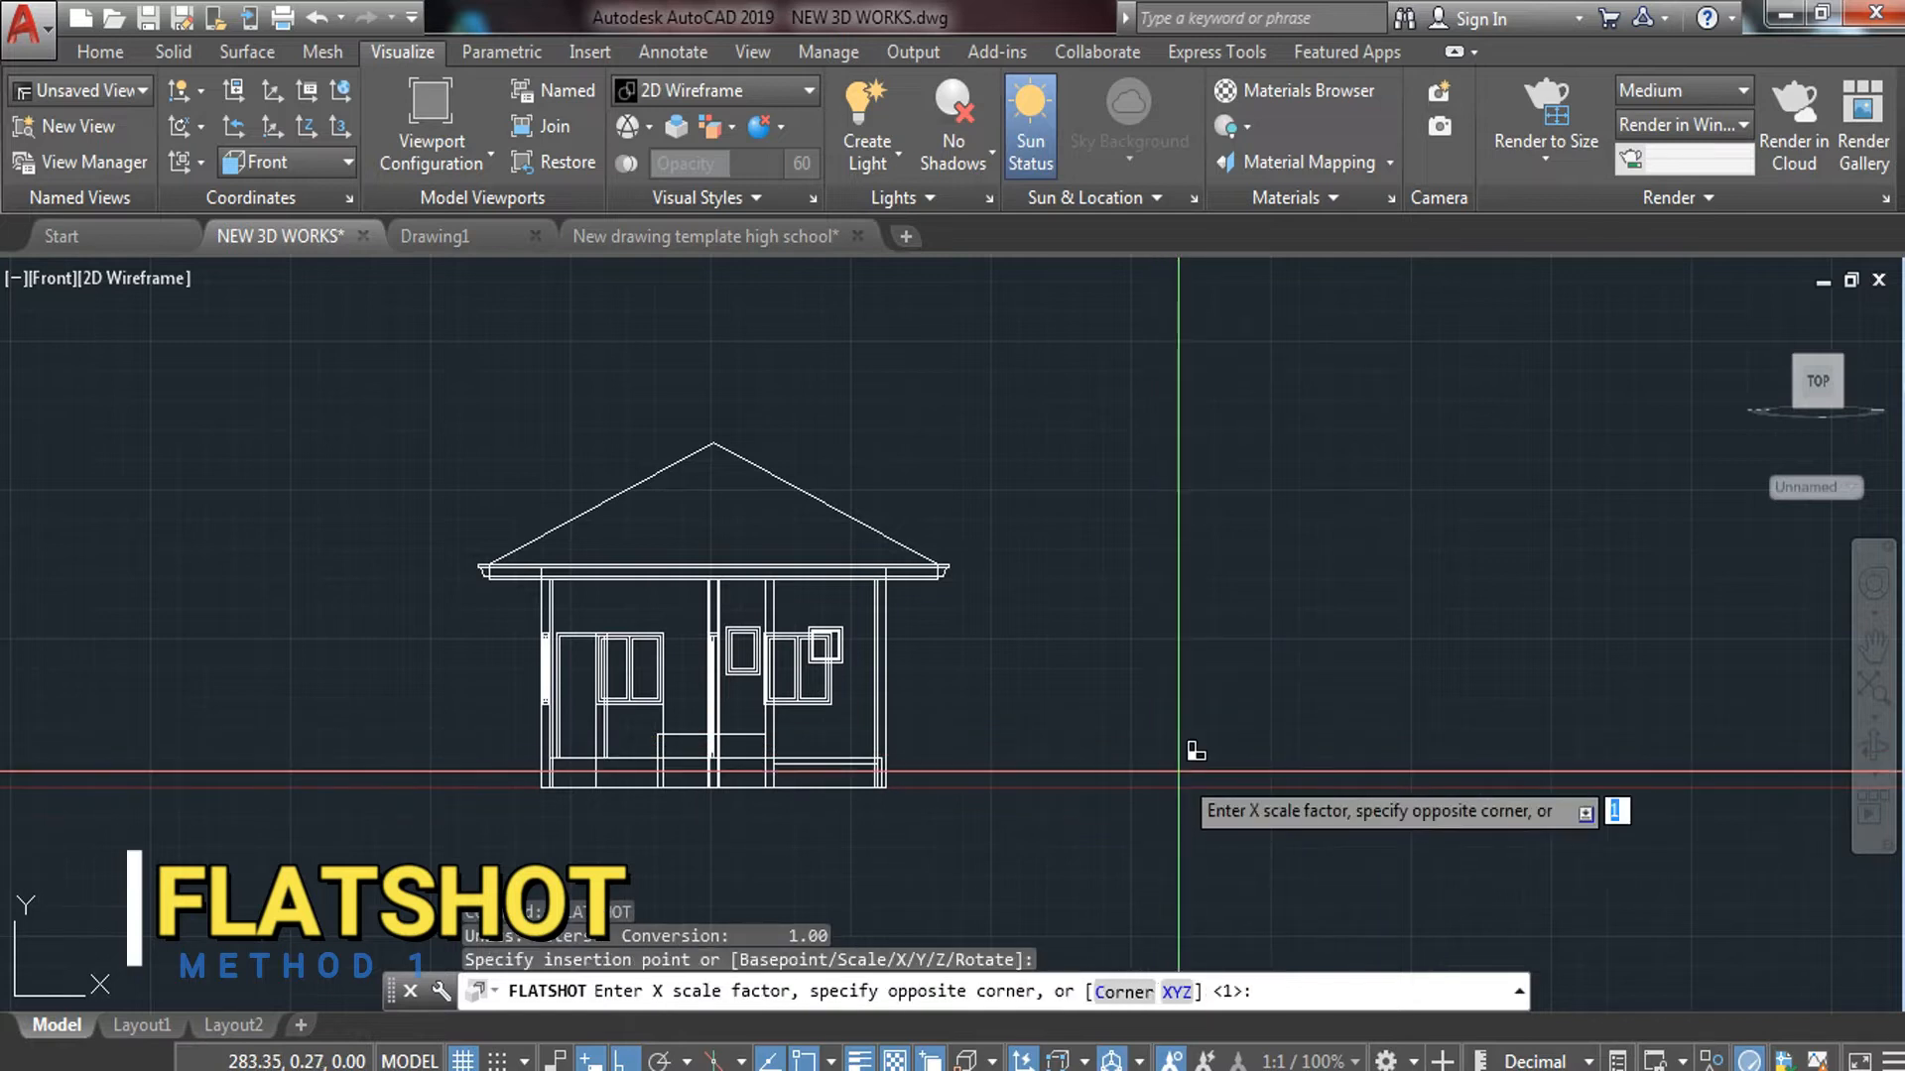
pyautogui.press('Return')
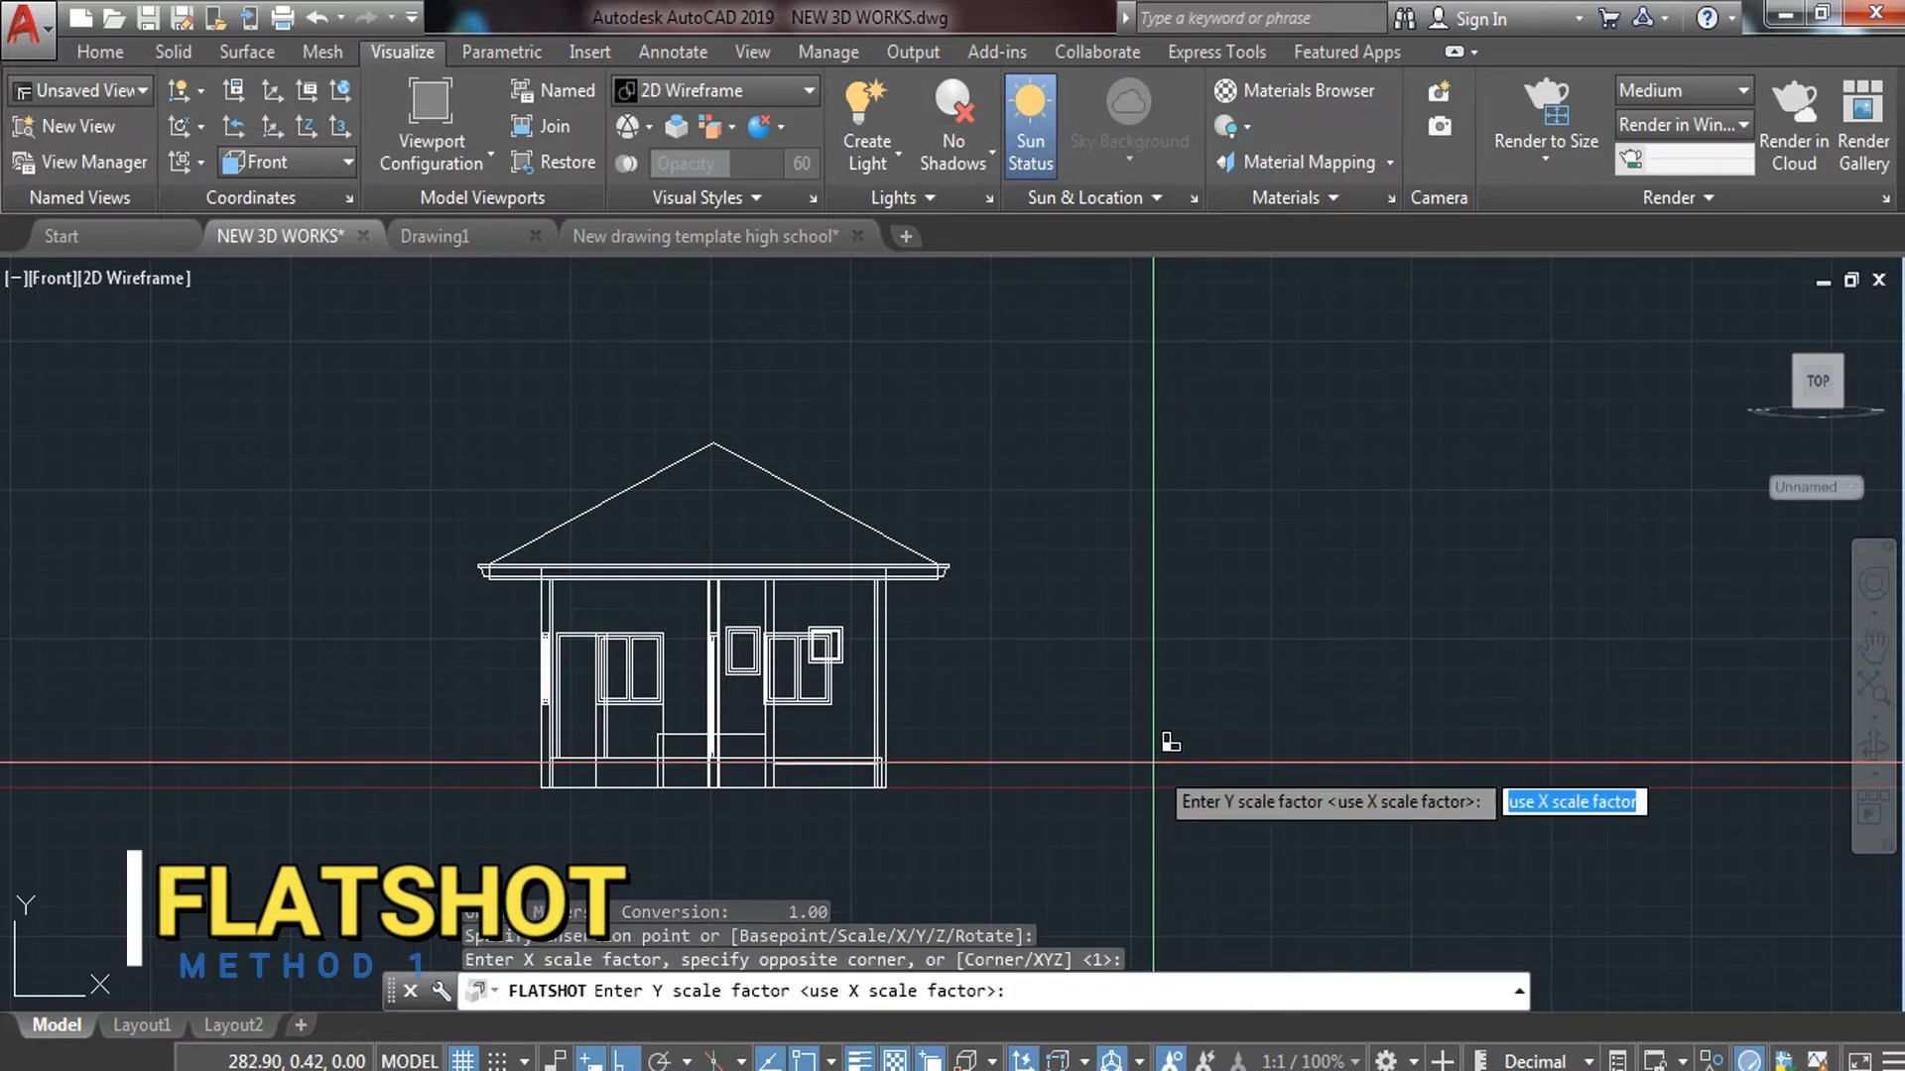
pyautogui.press('Return')
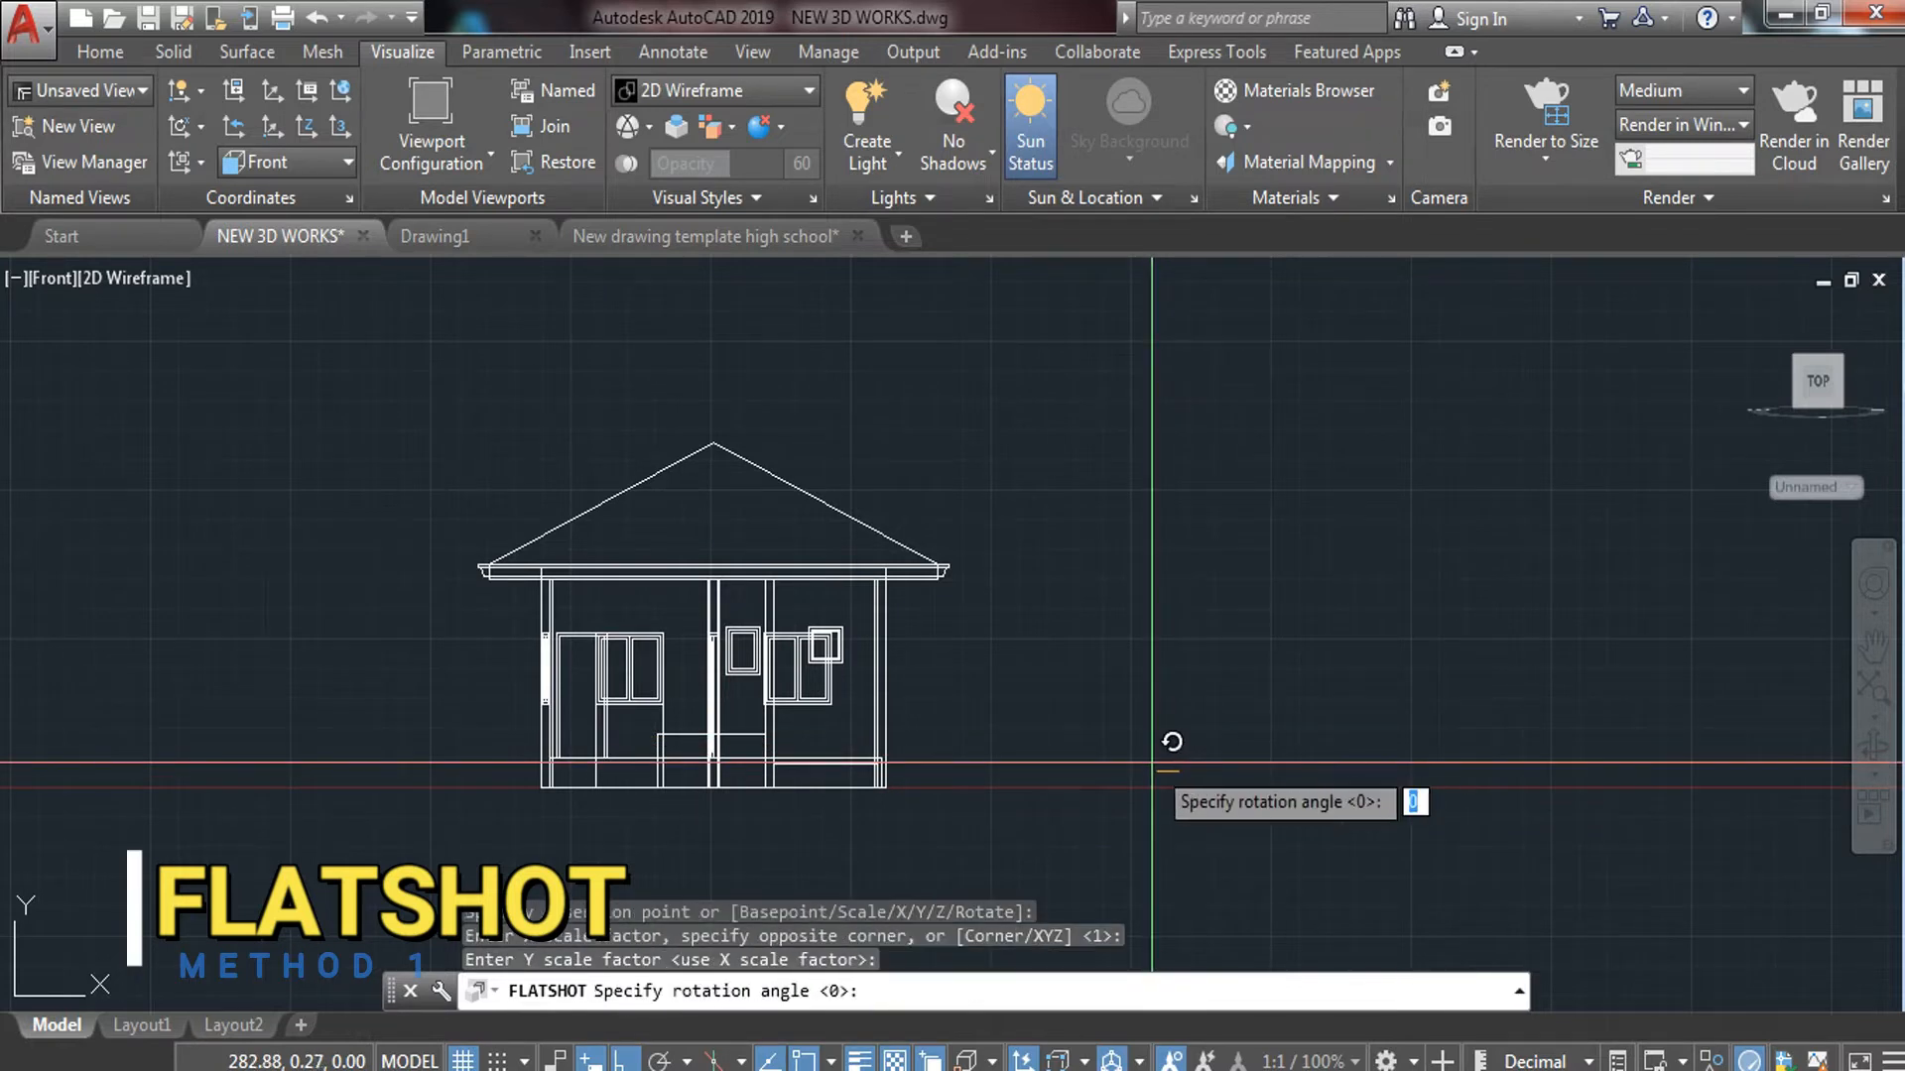
pyautogui.press('Return')
pyautogui.scroll(-5, 1233, 714)
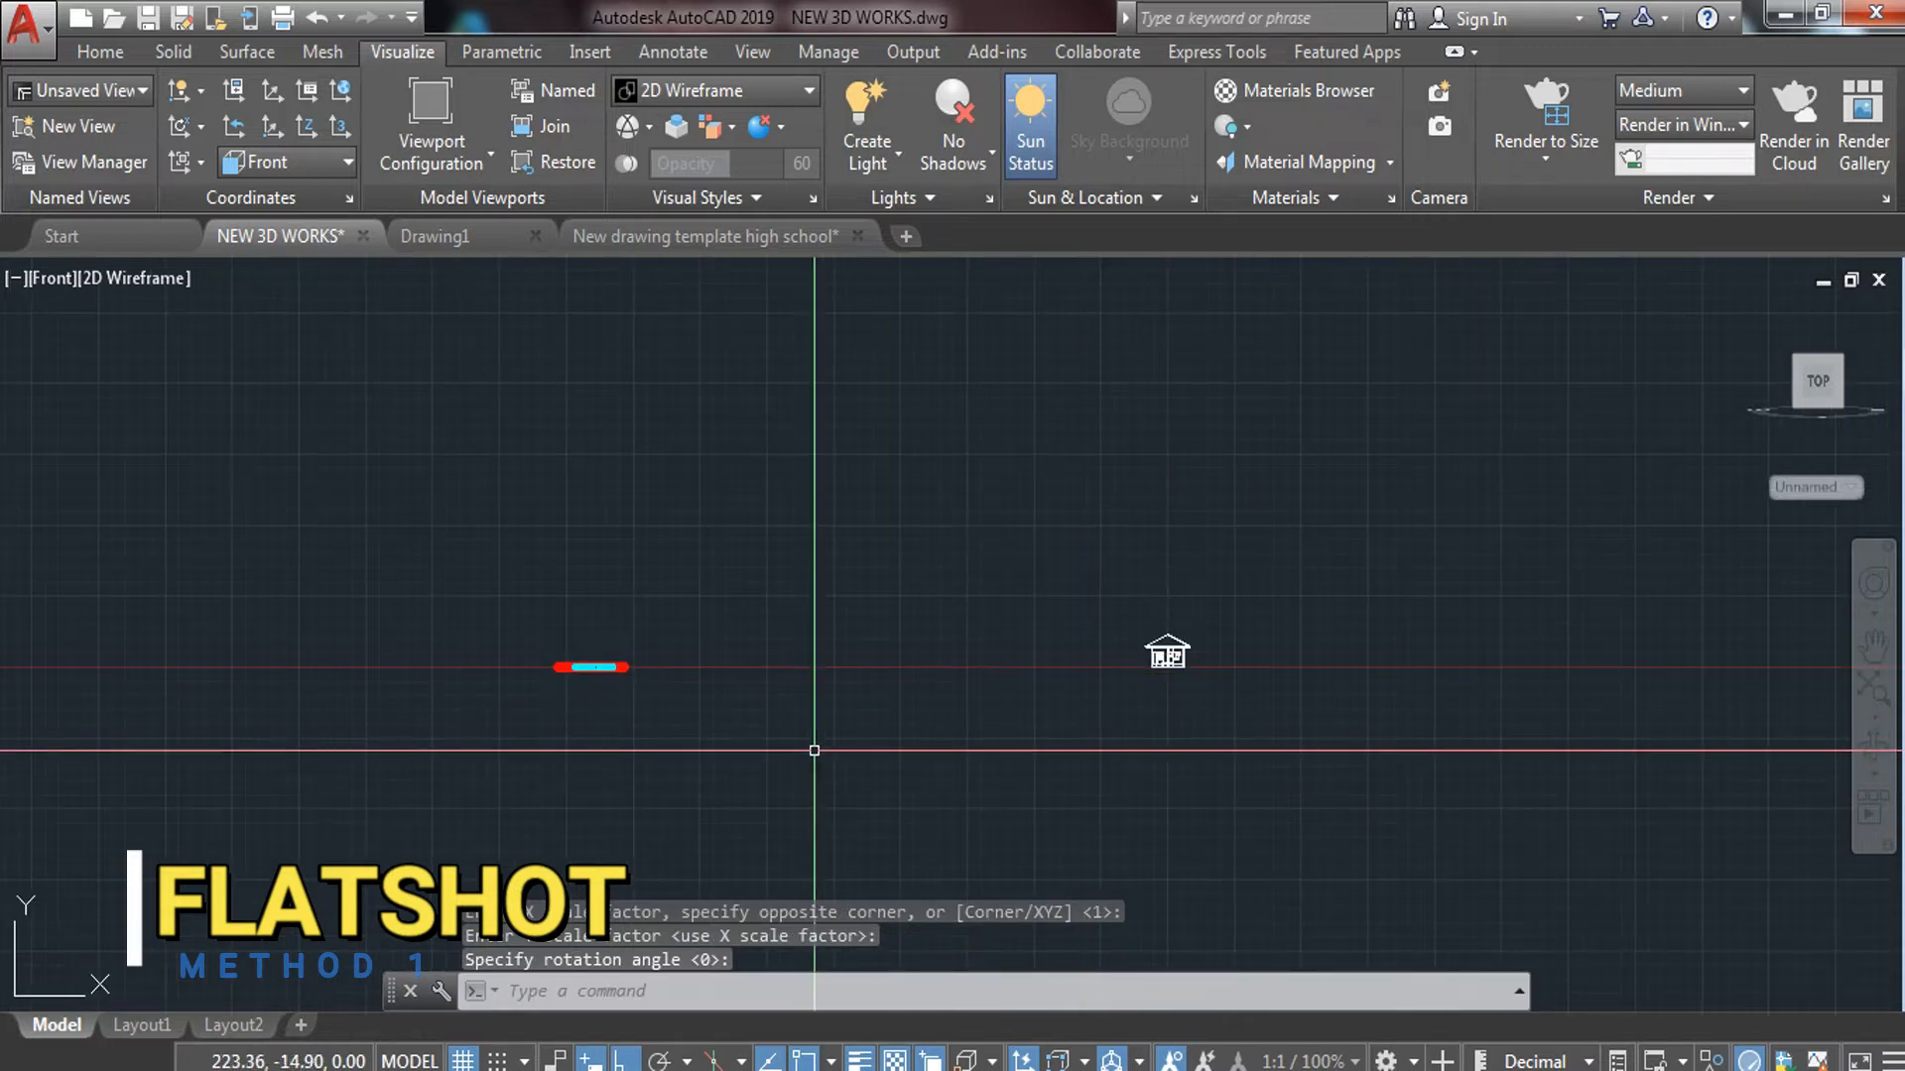
pyautogui.scroll(5, 1537, 700)
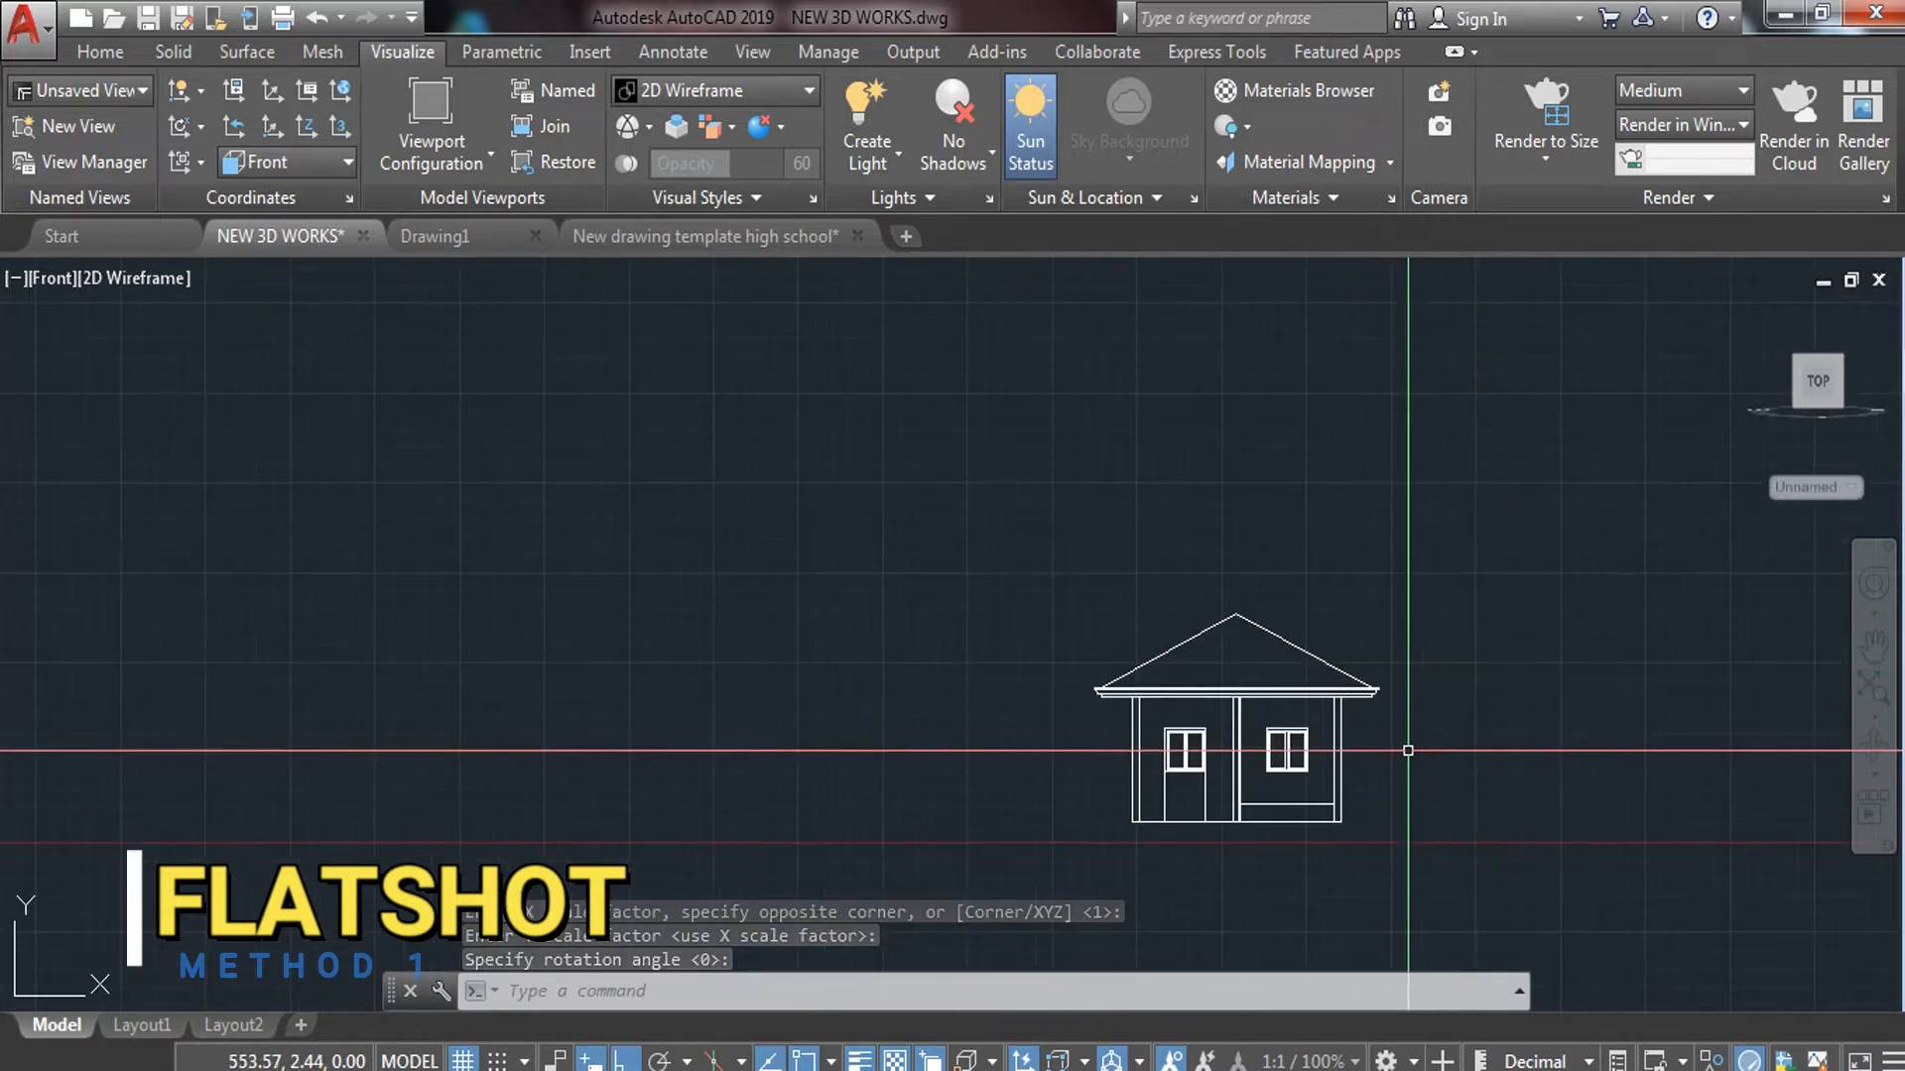
pyautogui.click(1205, 838)
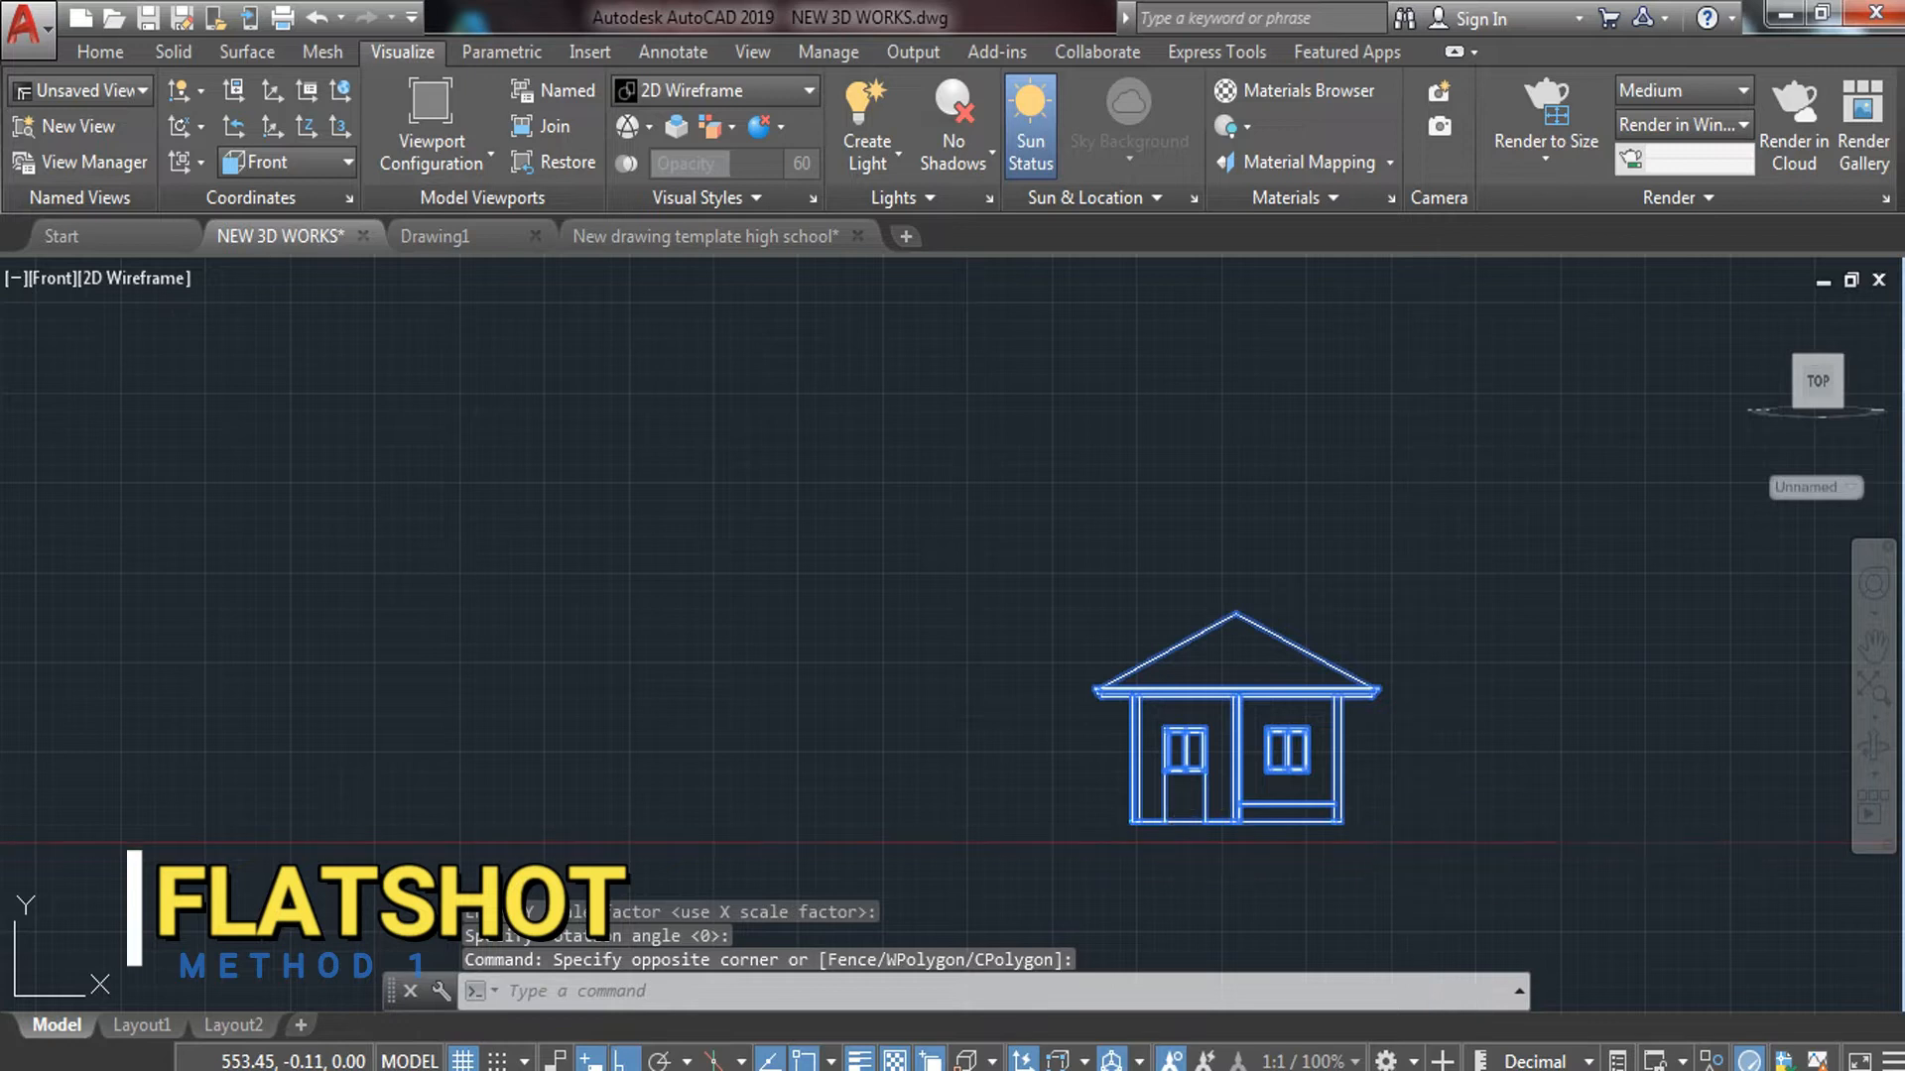
# Move the new flattened elevation next to the first house elevation
pyautogui.write('m')
pyautogui.press('Return')
pyautogui.click(1463, 830)
pyautogui.scroll(-7, 1289, 823)
pyautogui.moveTo(838, 789); pyautogui.dragTo(1820, 591, button='middle')
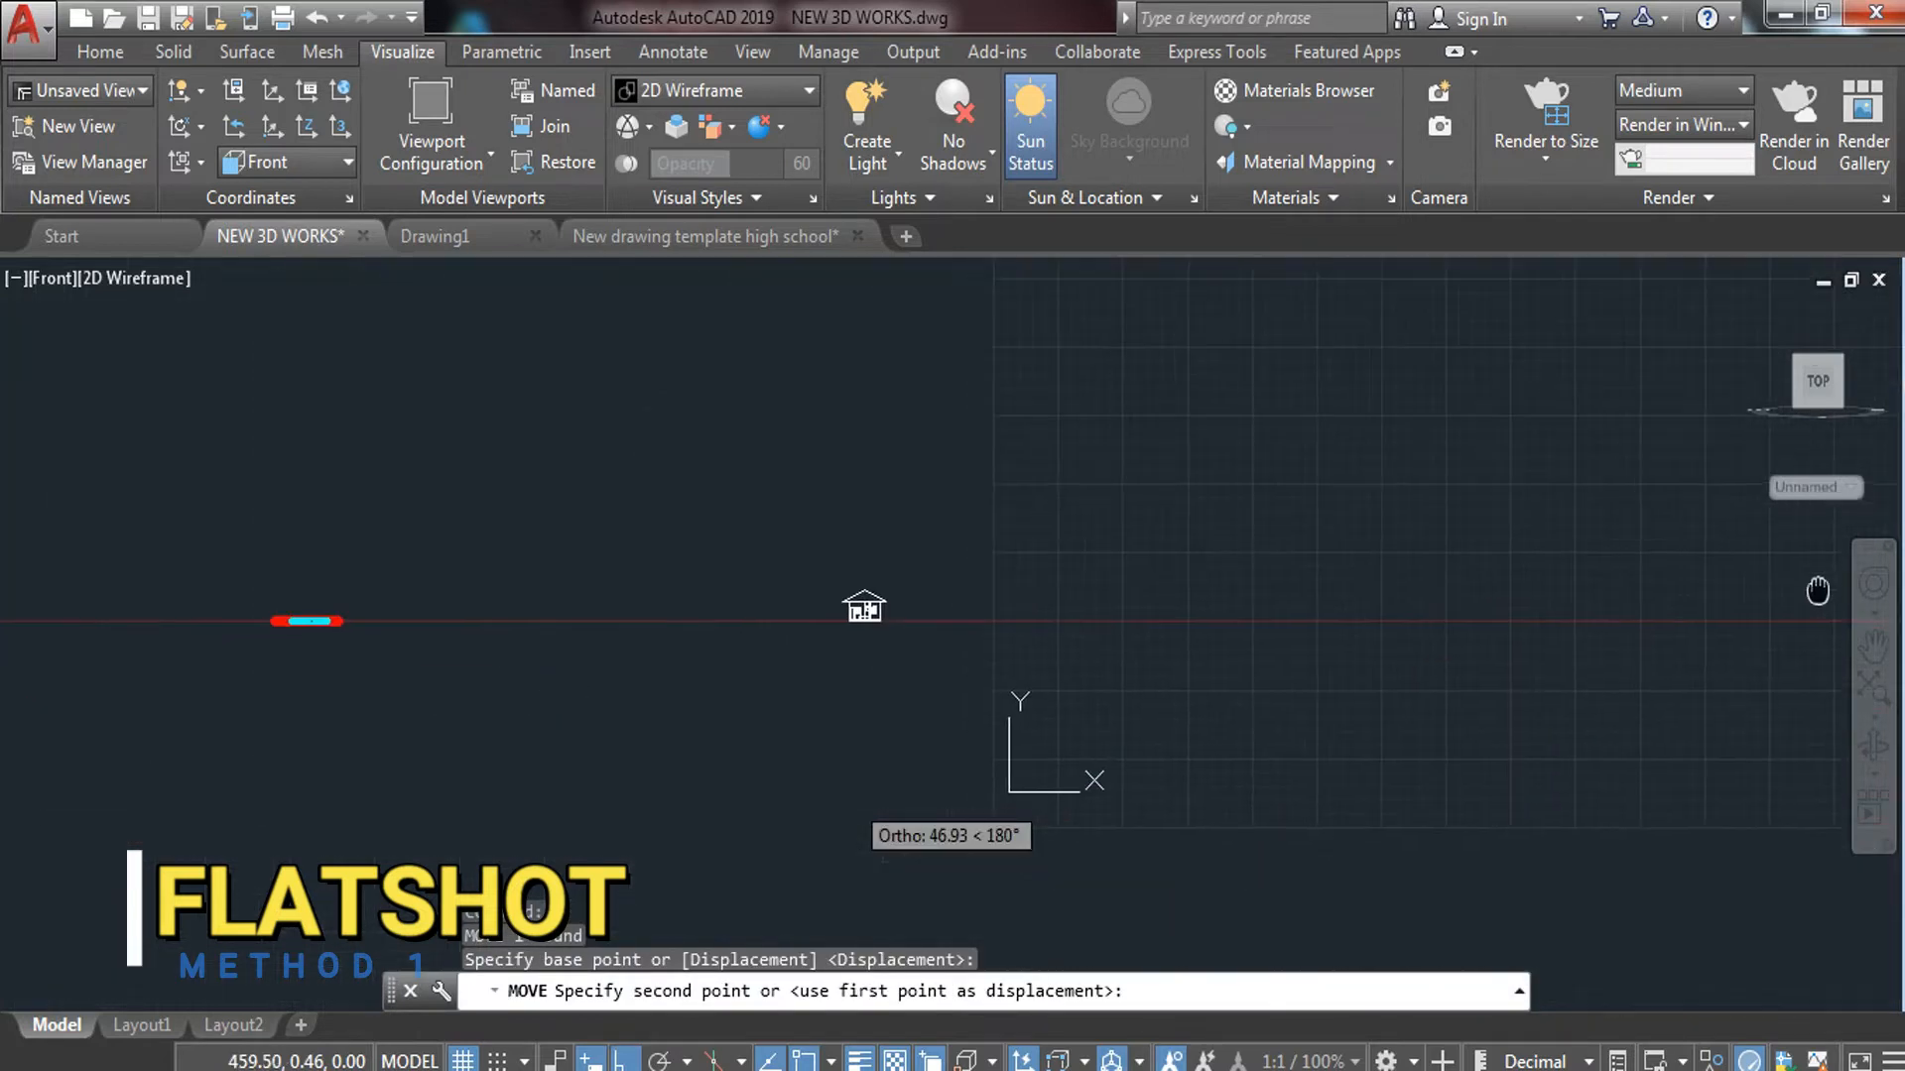
pyautogui.moveTo(895, 647); pyautogui.dragTo(1349, 643, button='middle')
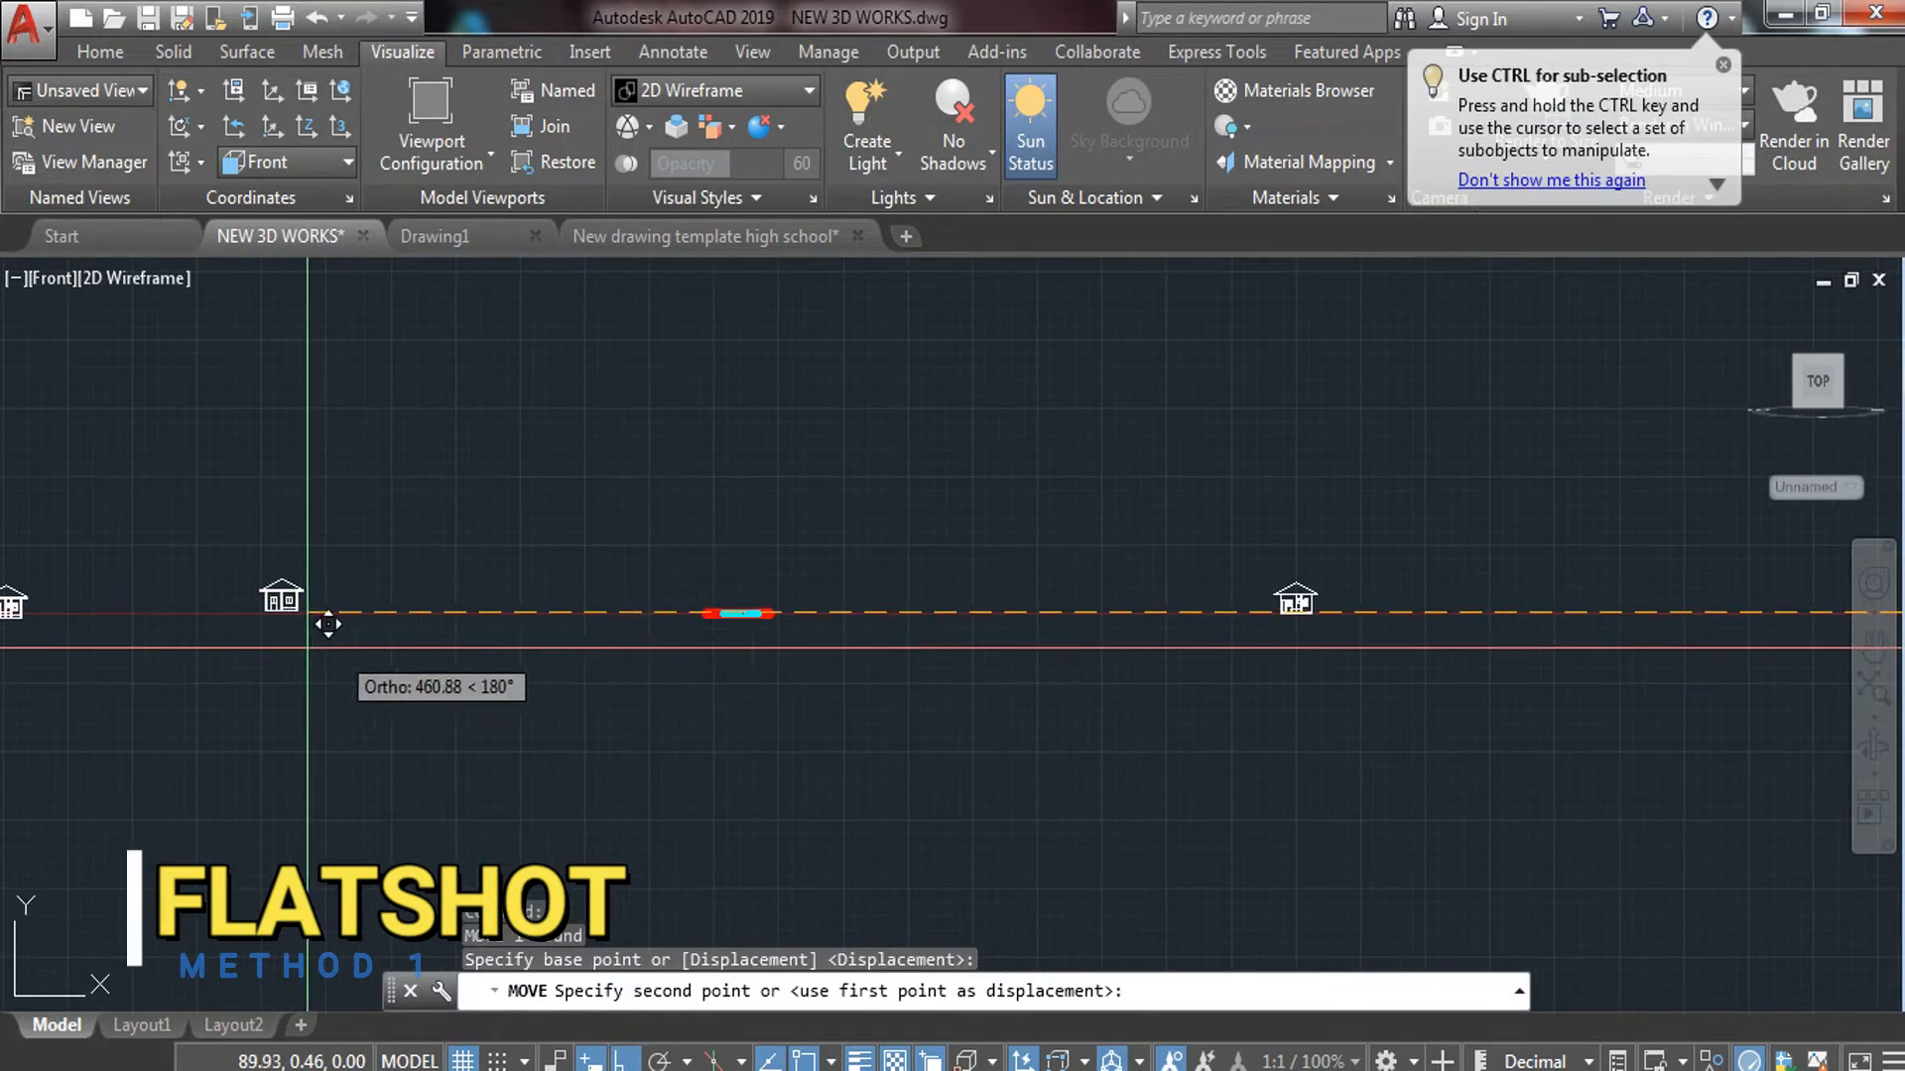
pyautogui.moveTo(307, 647); pyautogui.dragTo(735, 630, button='middle')
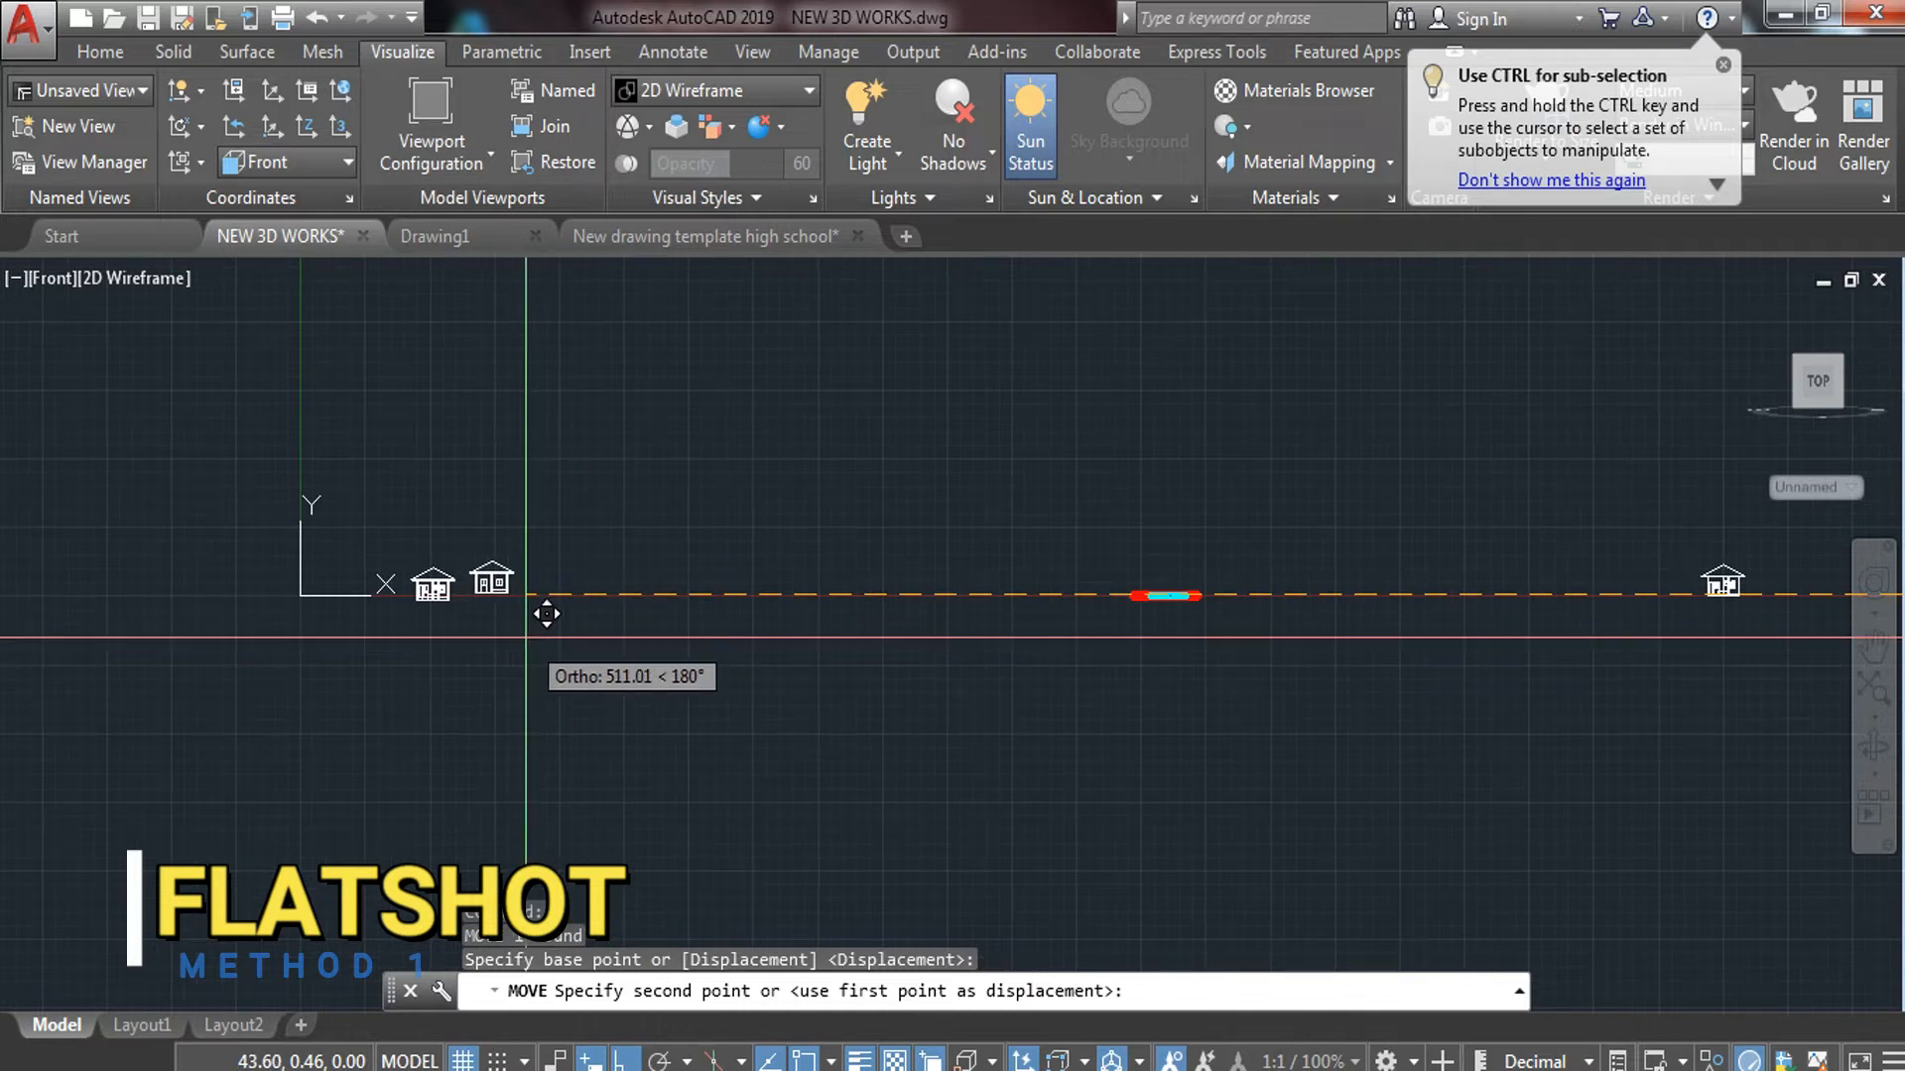
pyautogui.click(527, 638)
pyautogui.scroll(10, 486, 632)
pyautogui.moveTo(650, 372); pyautogui.dragTo(1012, 873, button='middle')
# Move the right elevation down so both houses share the same baseline
pyautogui.click(1114, 596)
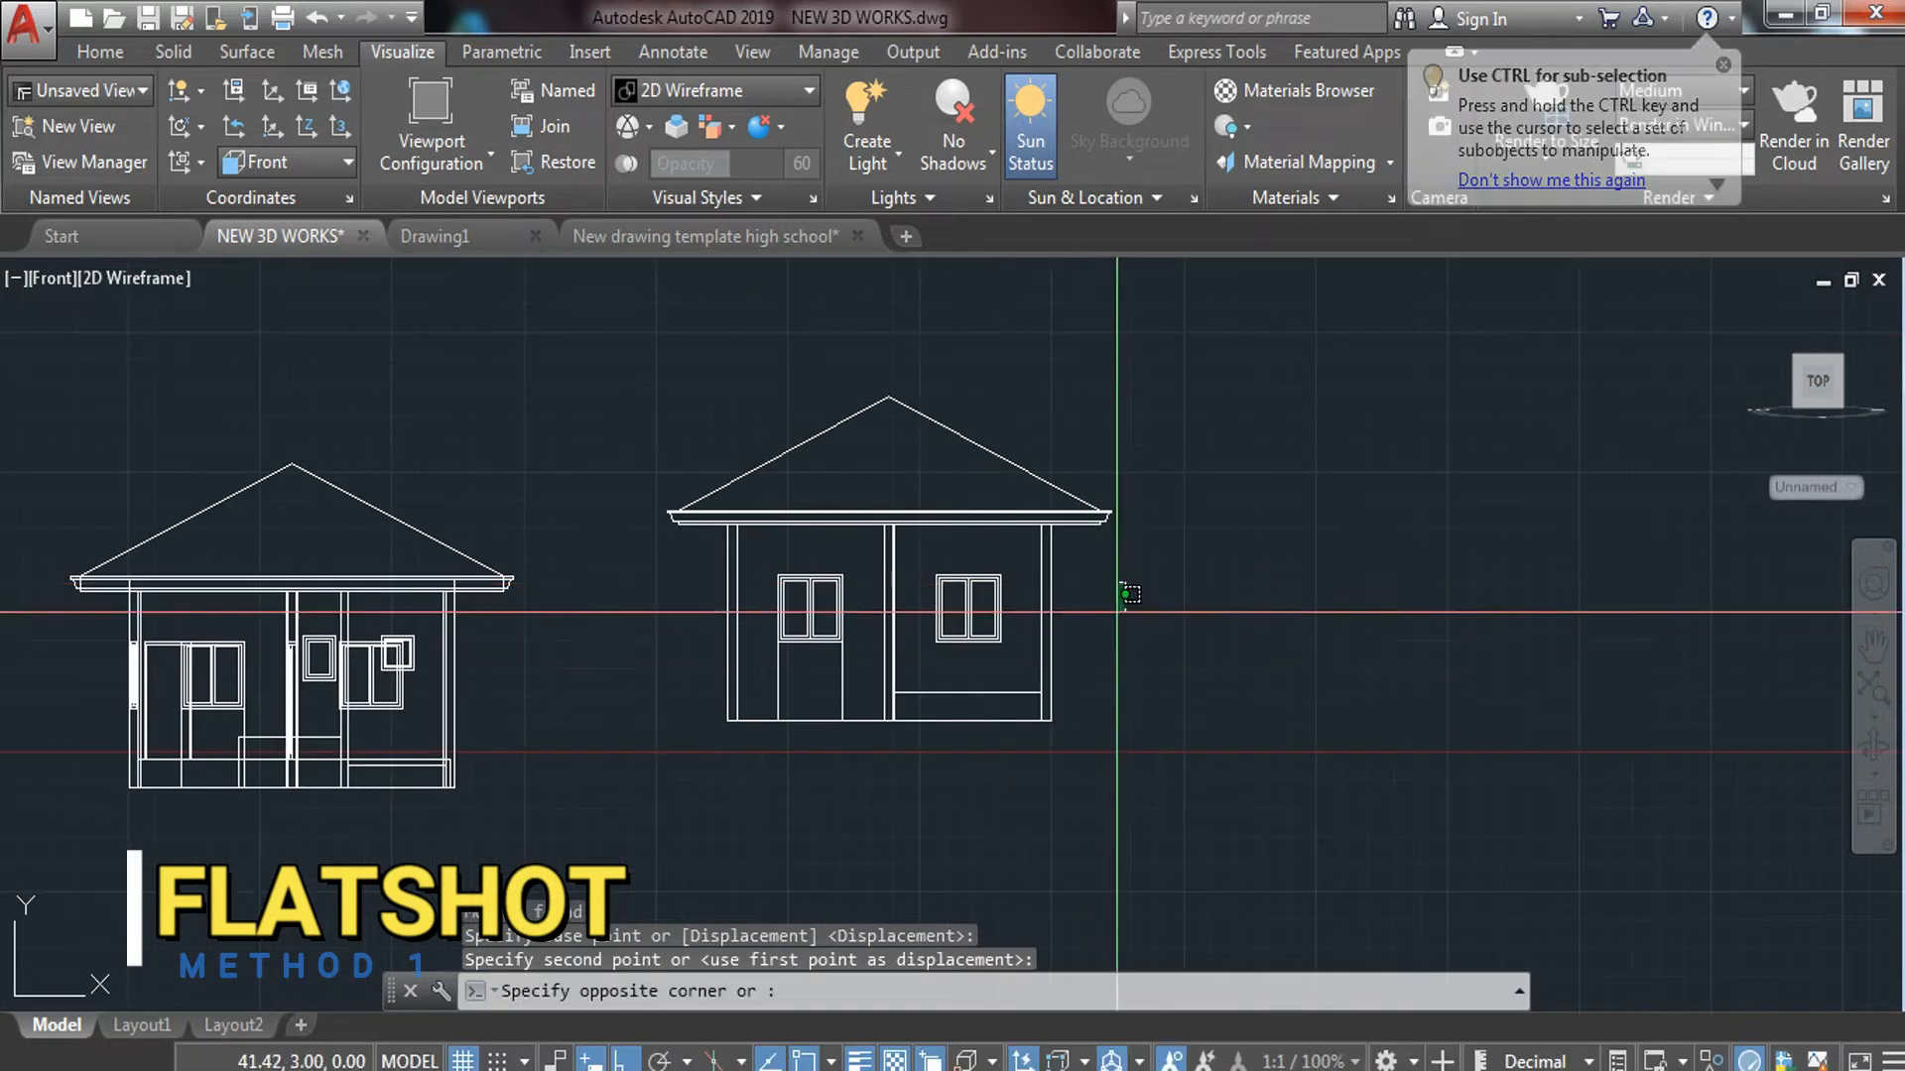
pyautogui.click(873, 766)
pyautogui.write('m')
pyautogui.press('Return')
pyautogui.click(1228, 611)
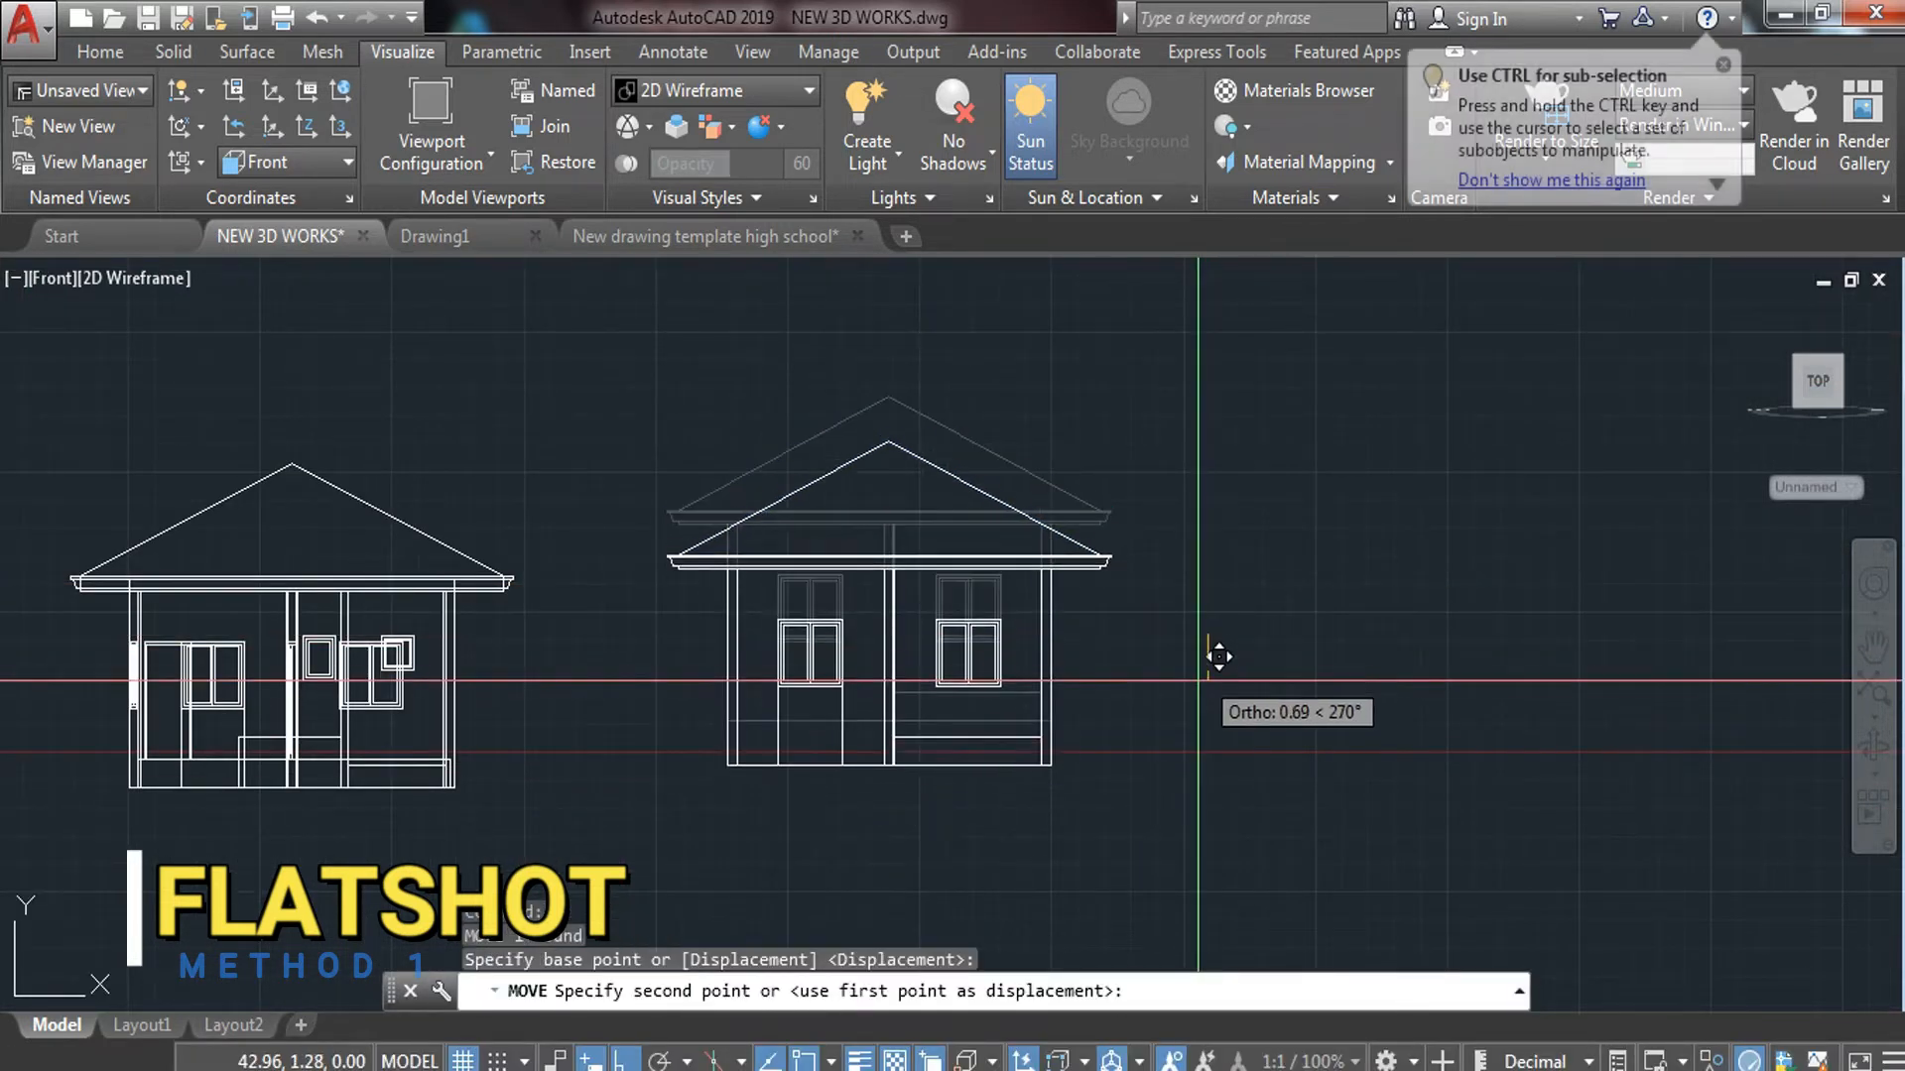
pyautogui.click(1232, 680)
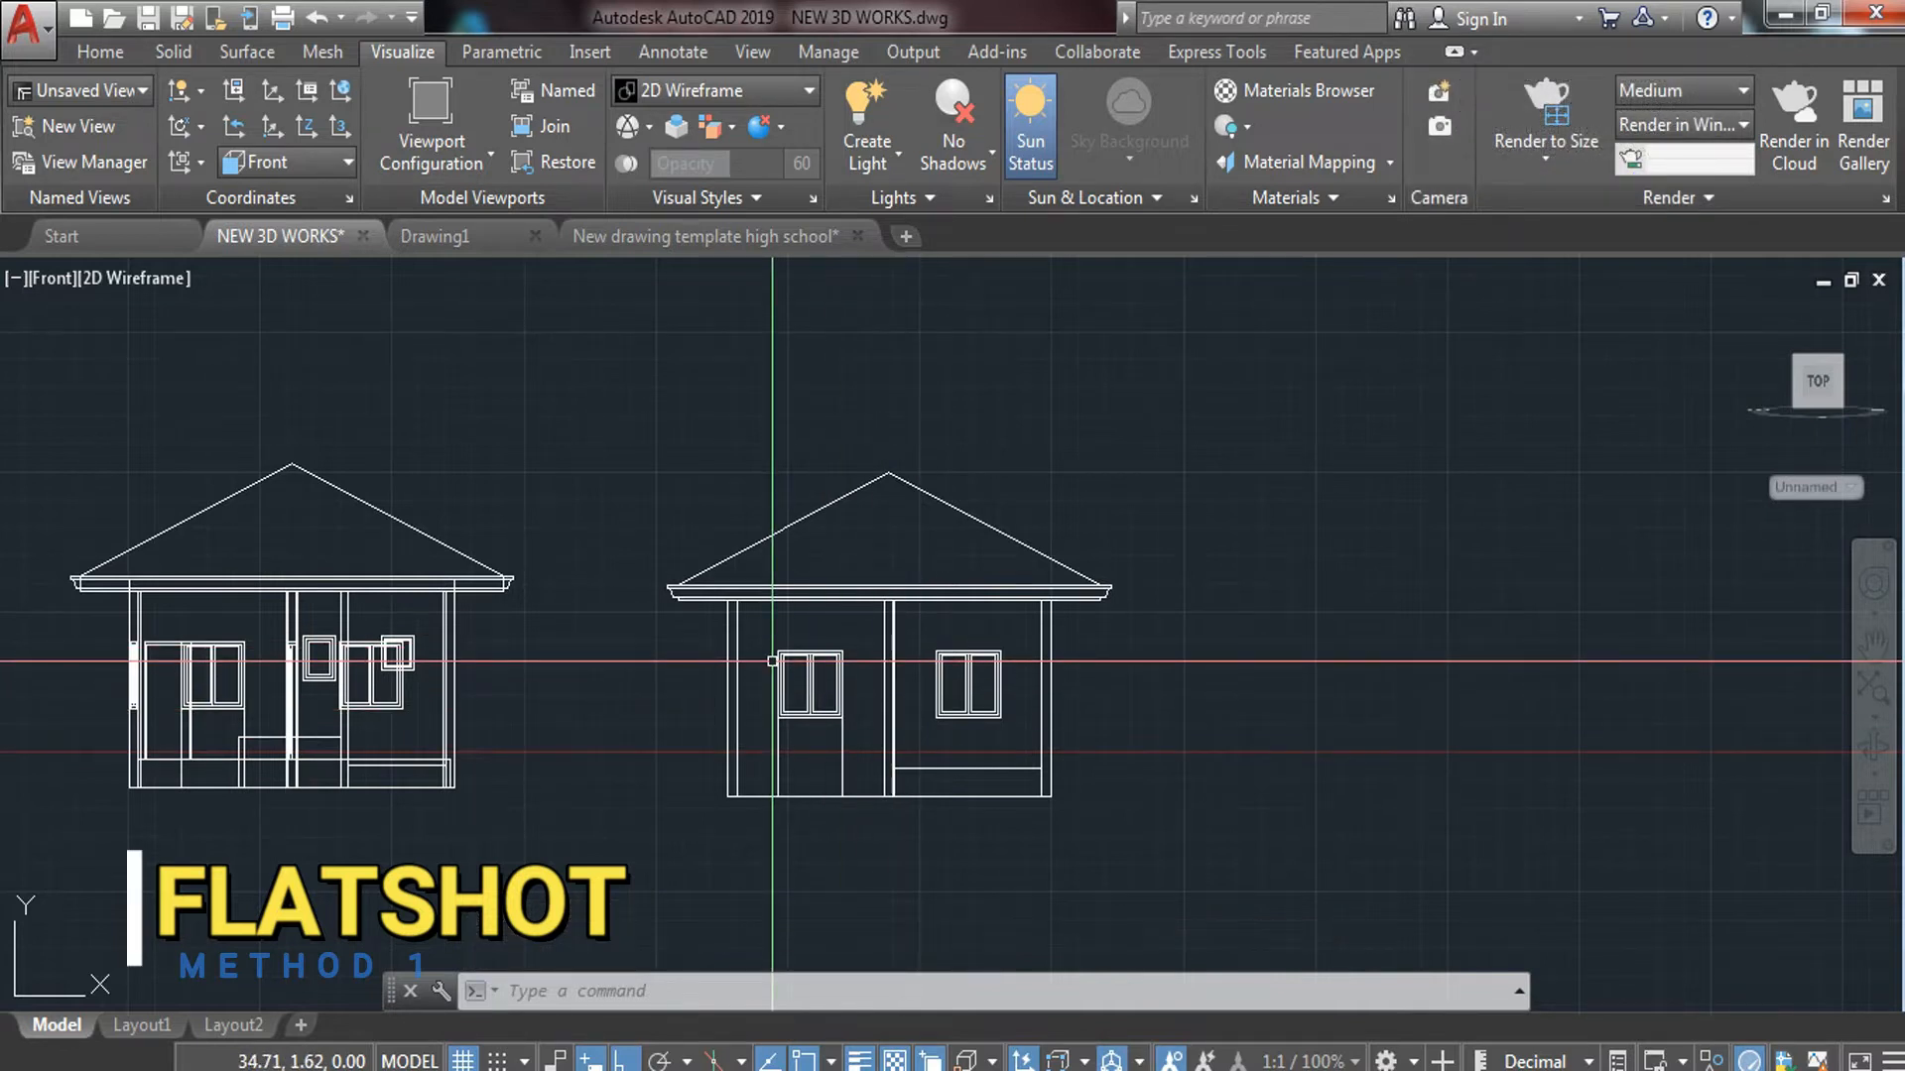
pyautogui.scroll(4, 174, 682)
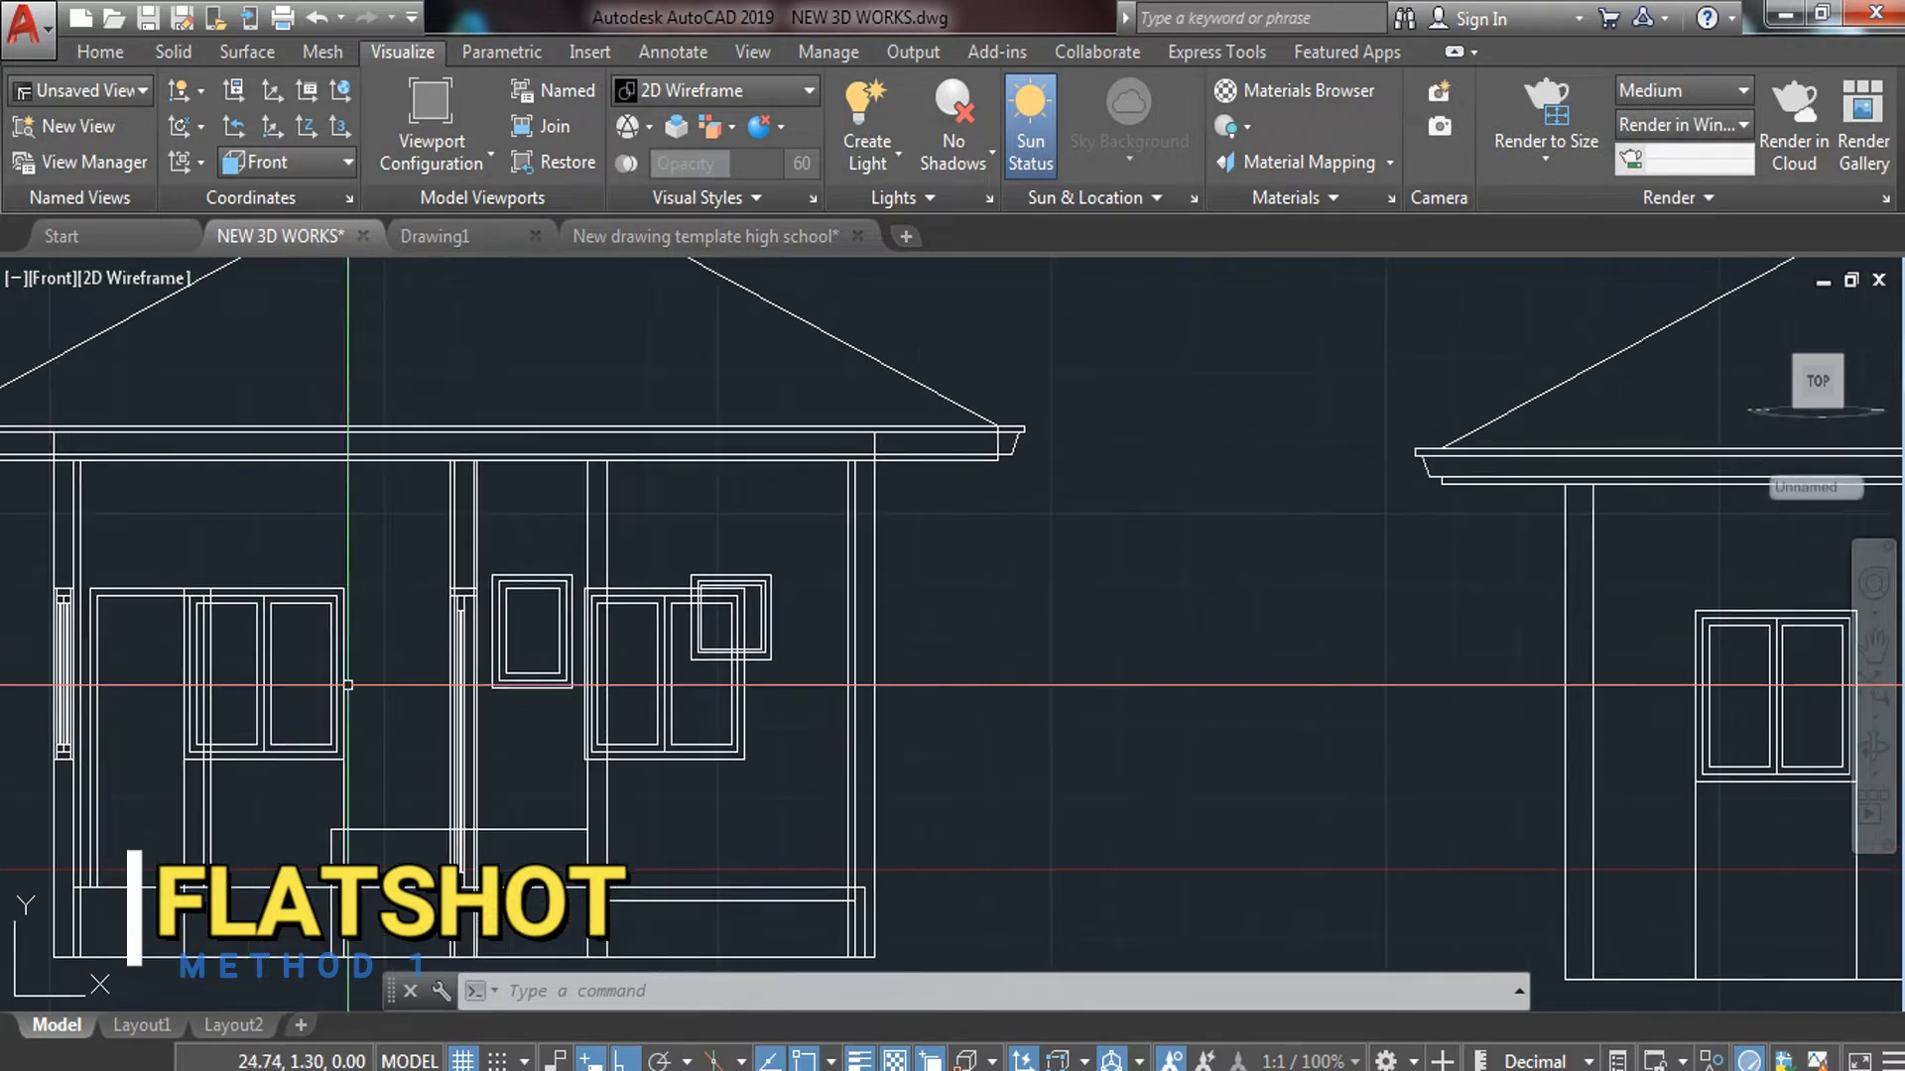
pyautogui.scroll(-4, 347, 684)
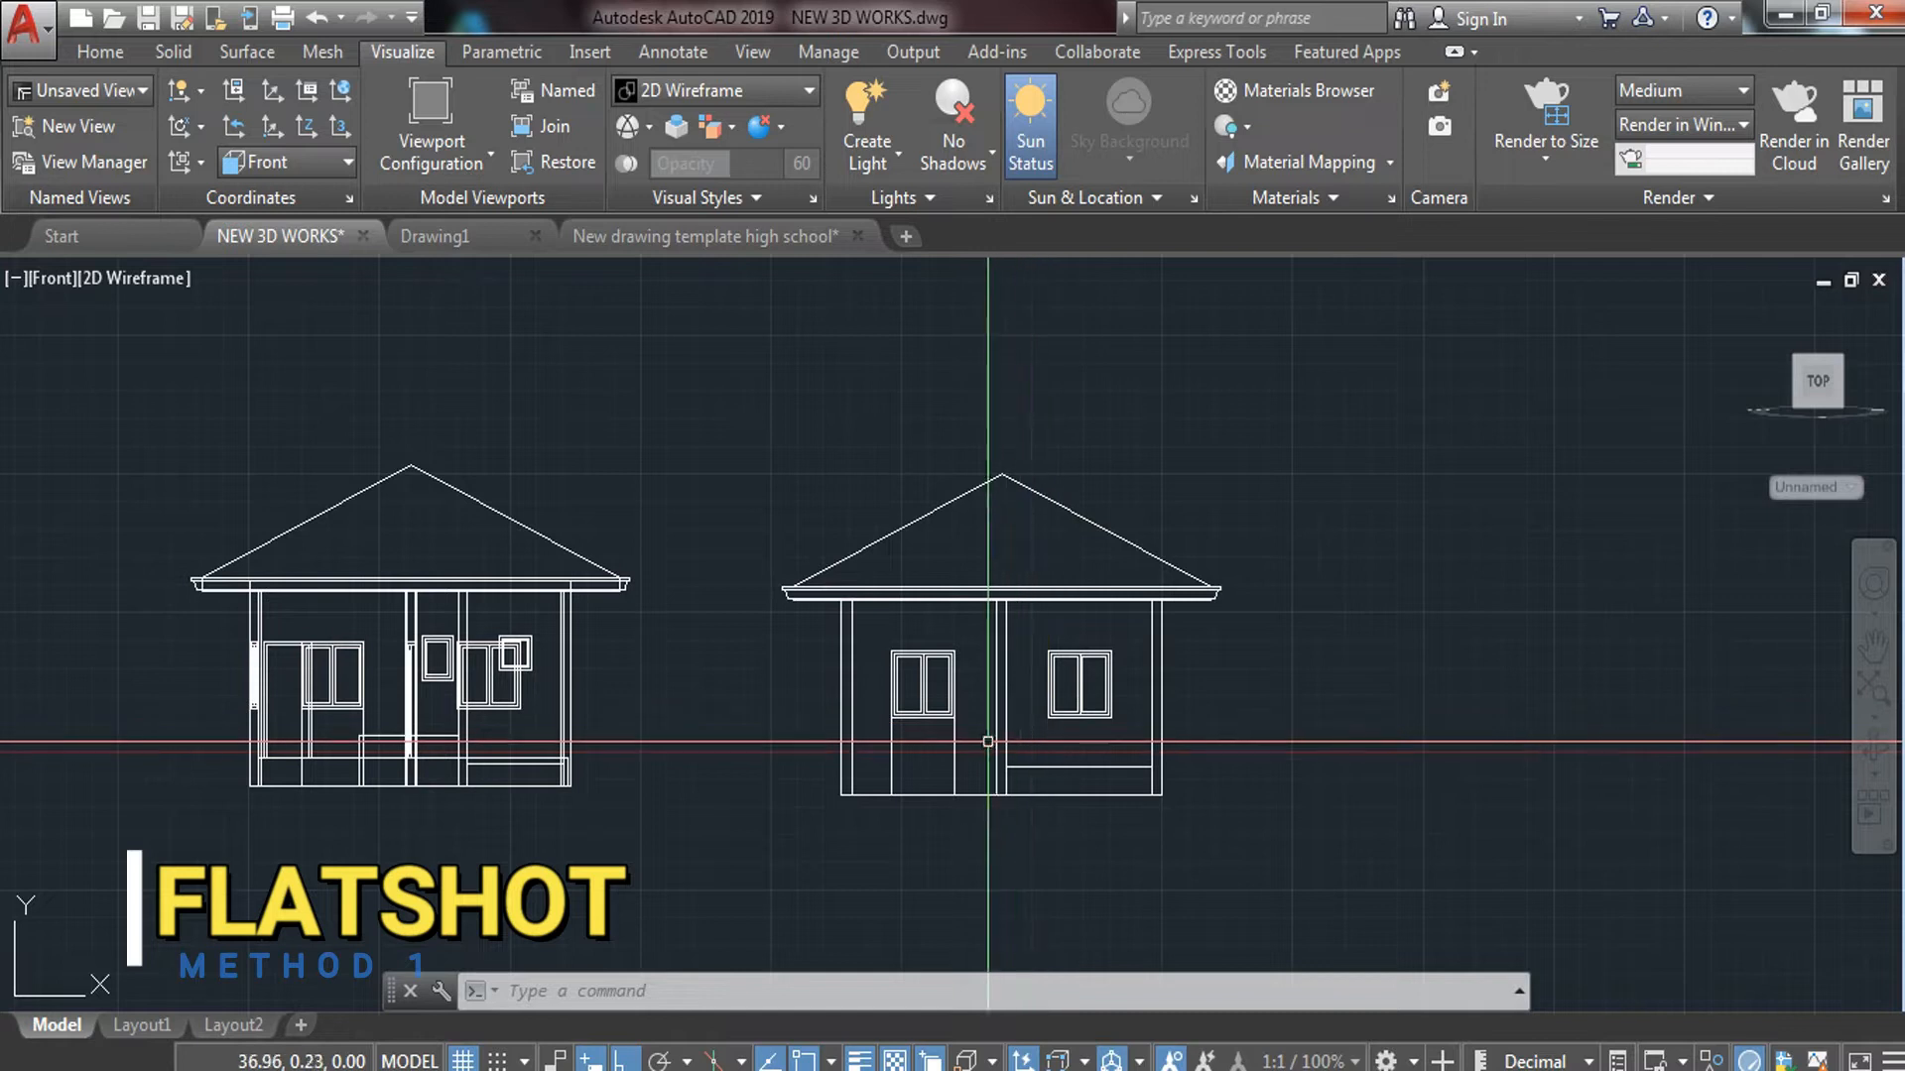
pyautogui.scroll(-5, 993, 741)
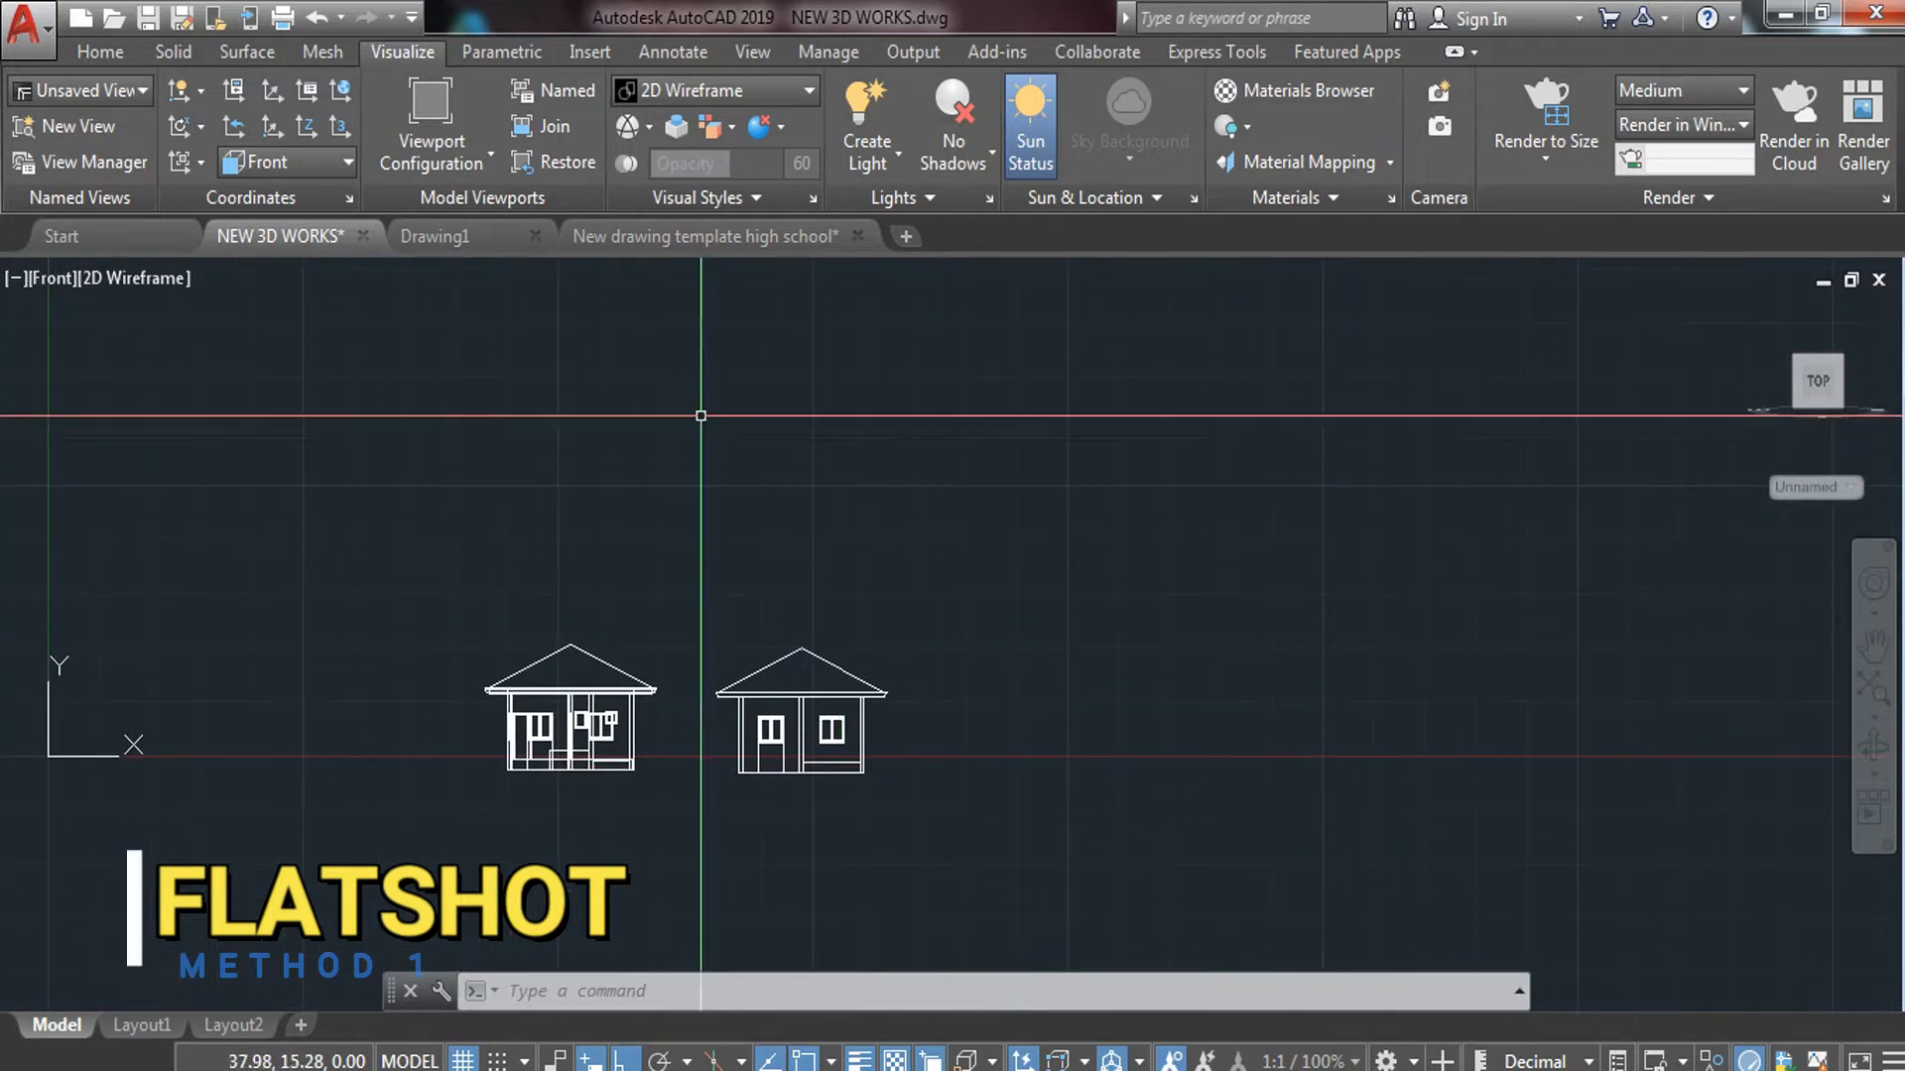
# Switch the viewport to Top view and pan until both house elevations are visible
pyautogui.click(63, 278)
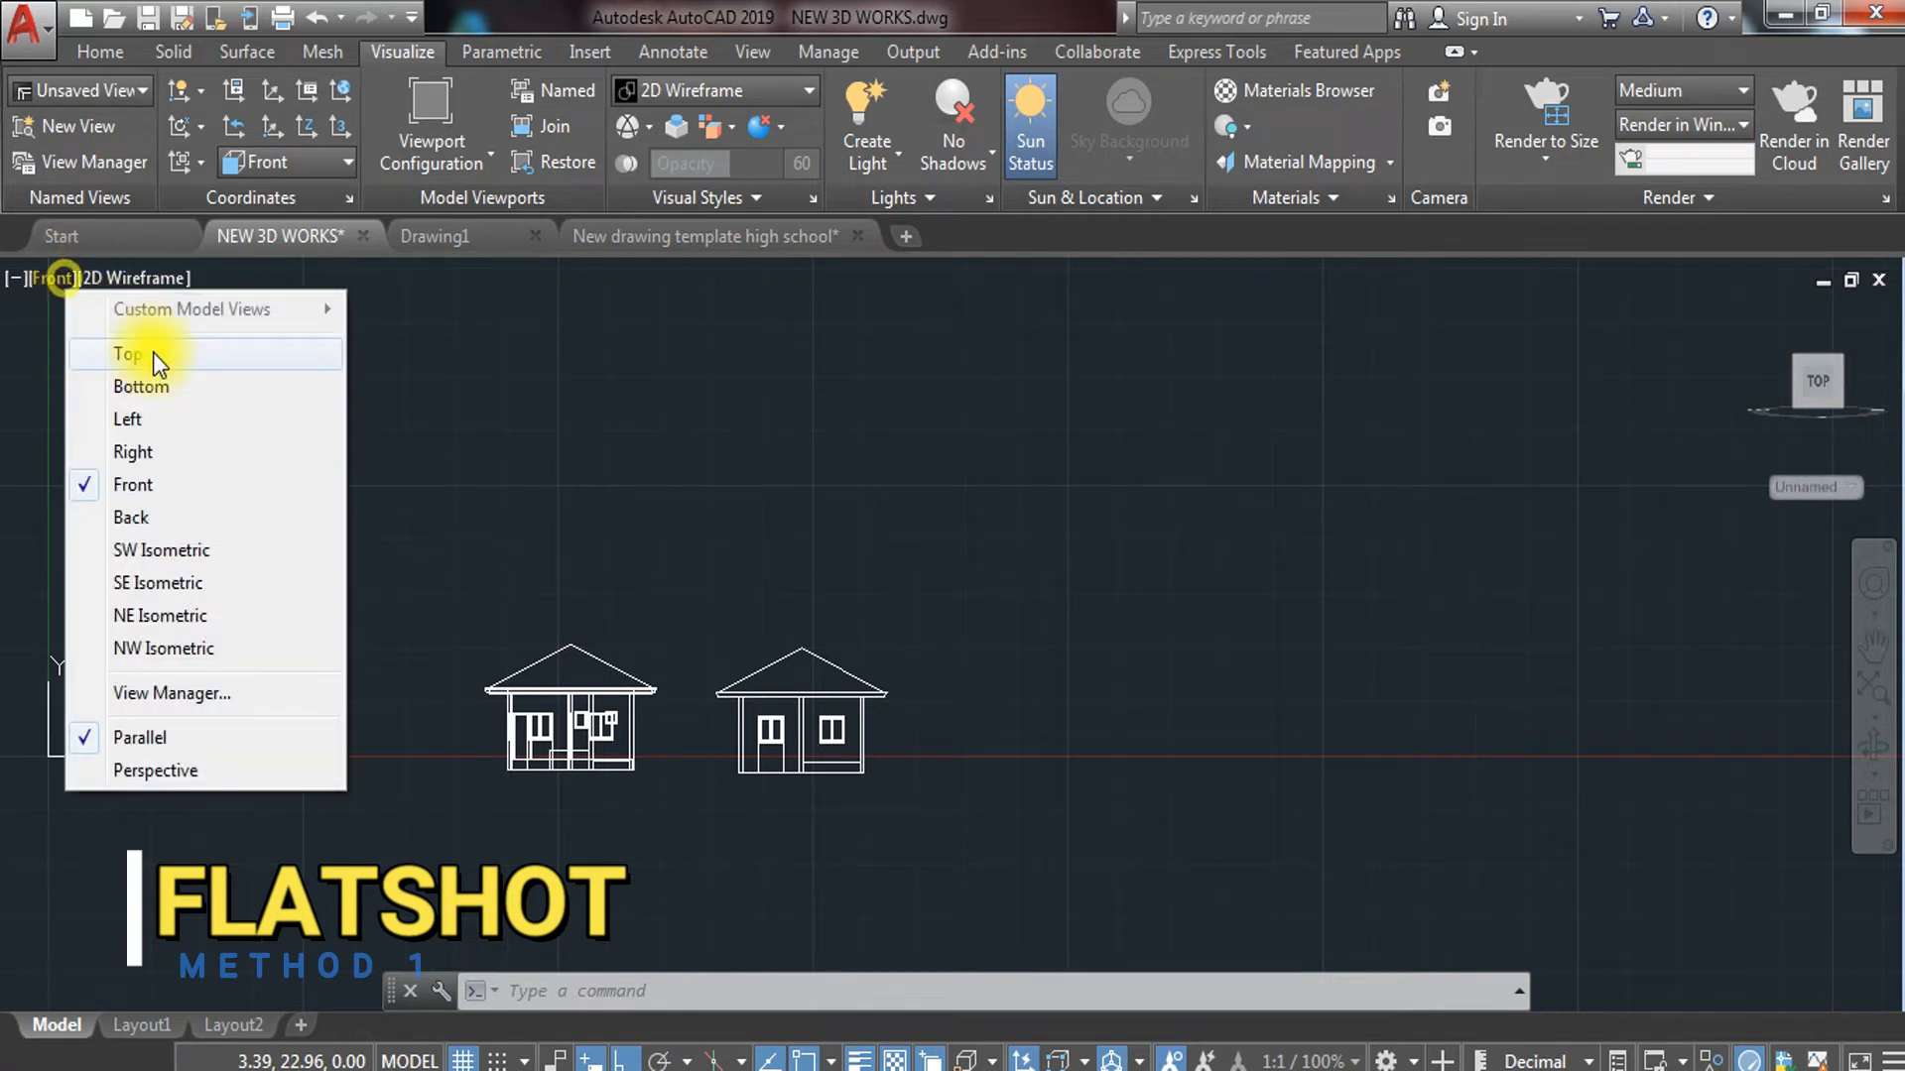
pyautogui.click(153, 355)
pyautogui.scroll(-3, 669, 474)
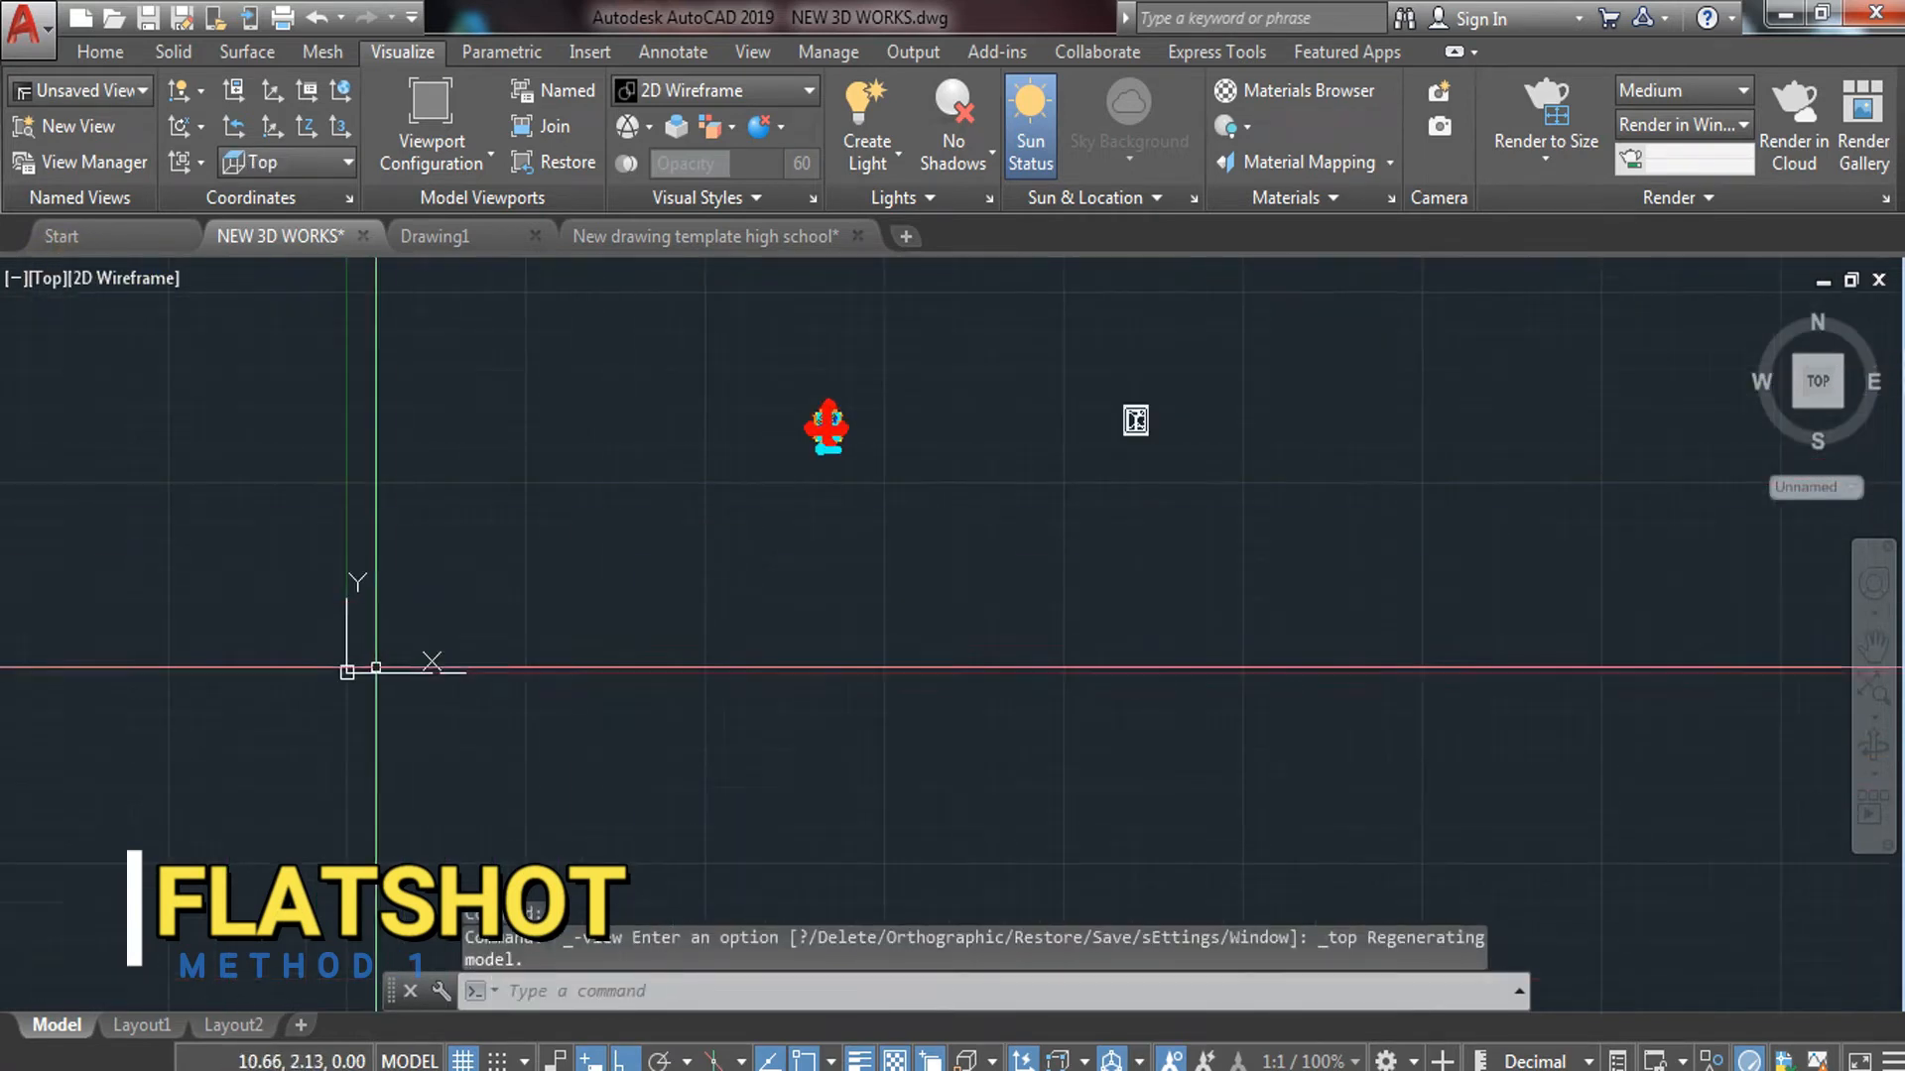
pyautogui.scroll(5, 442, 681)
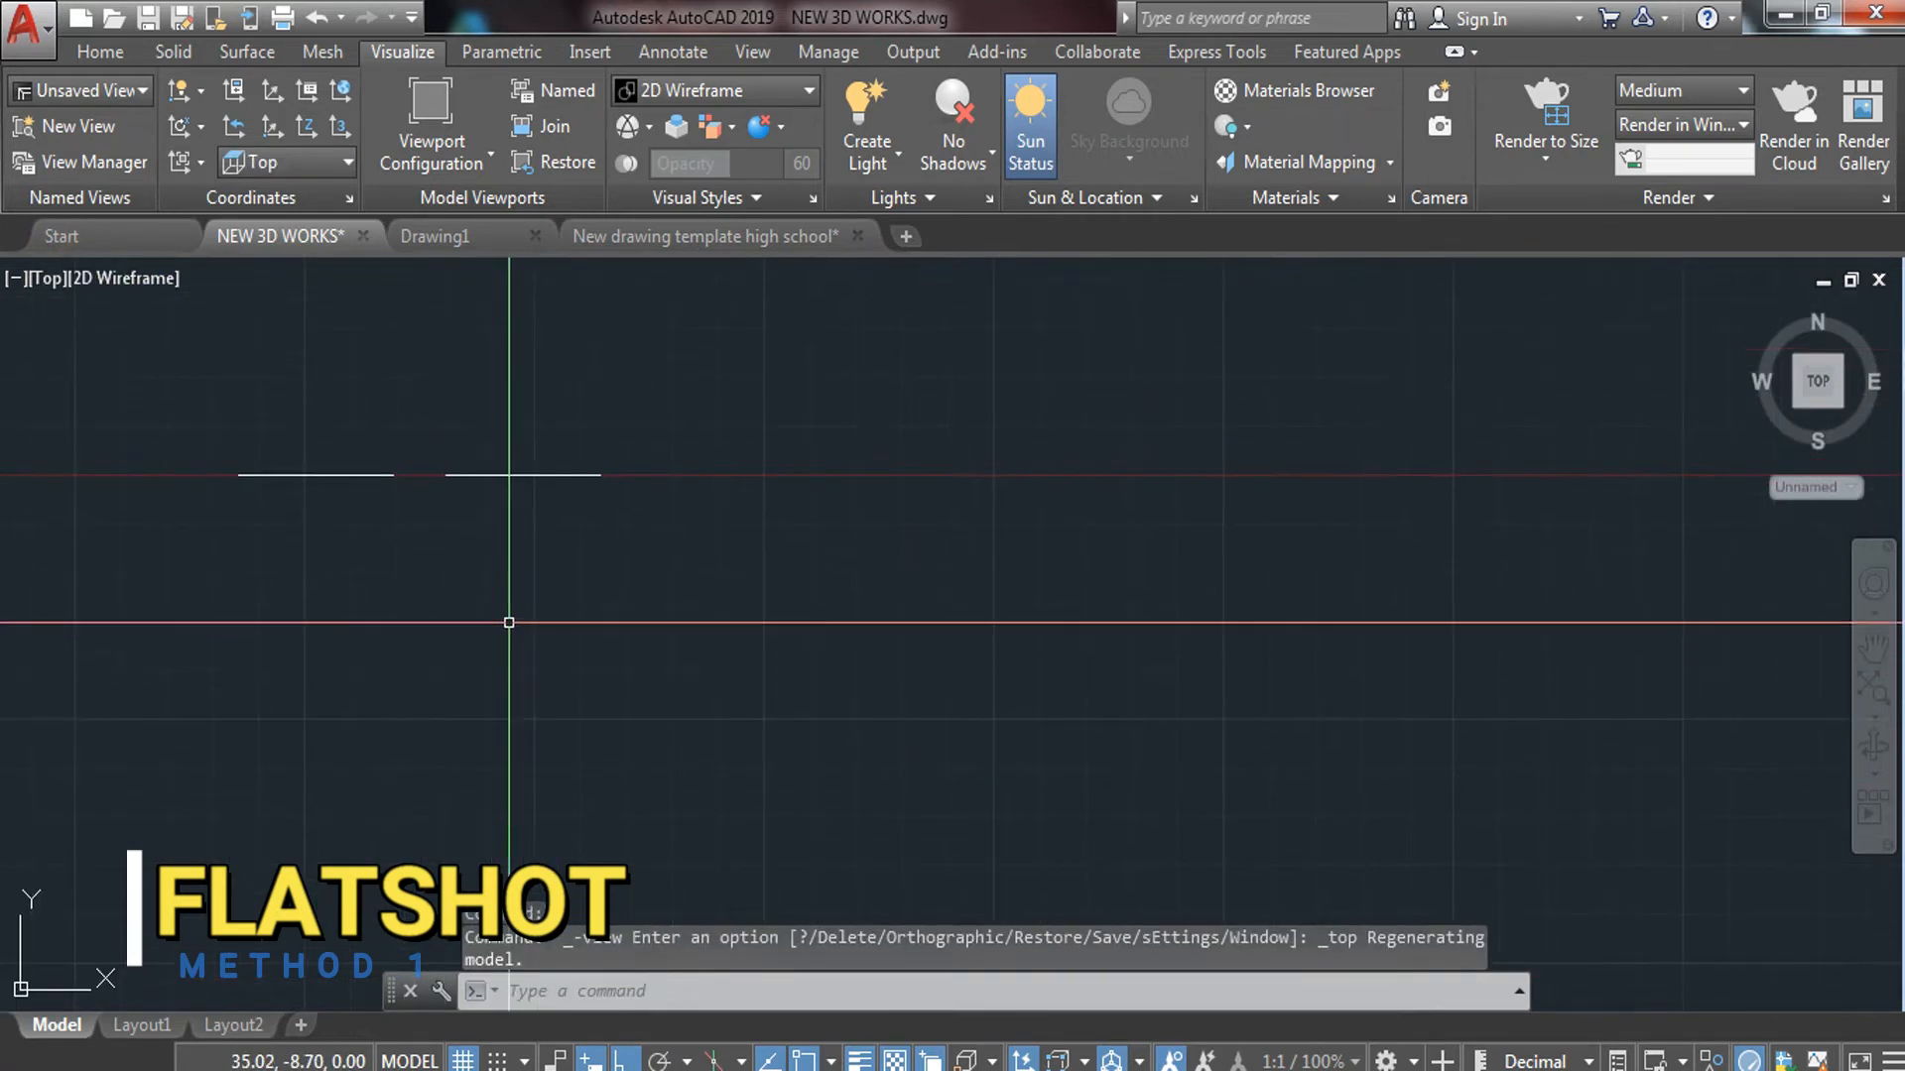
pyautogui.scroll(-3, 552, 476)
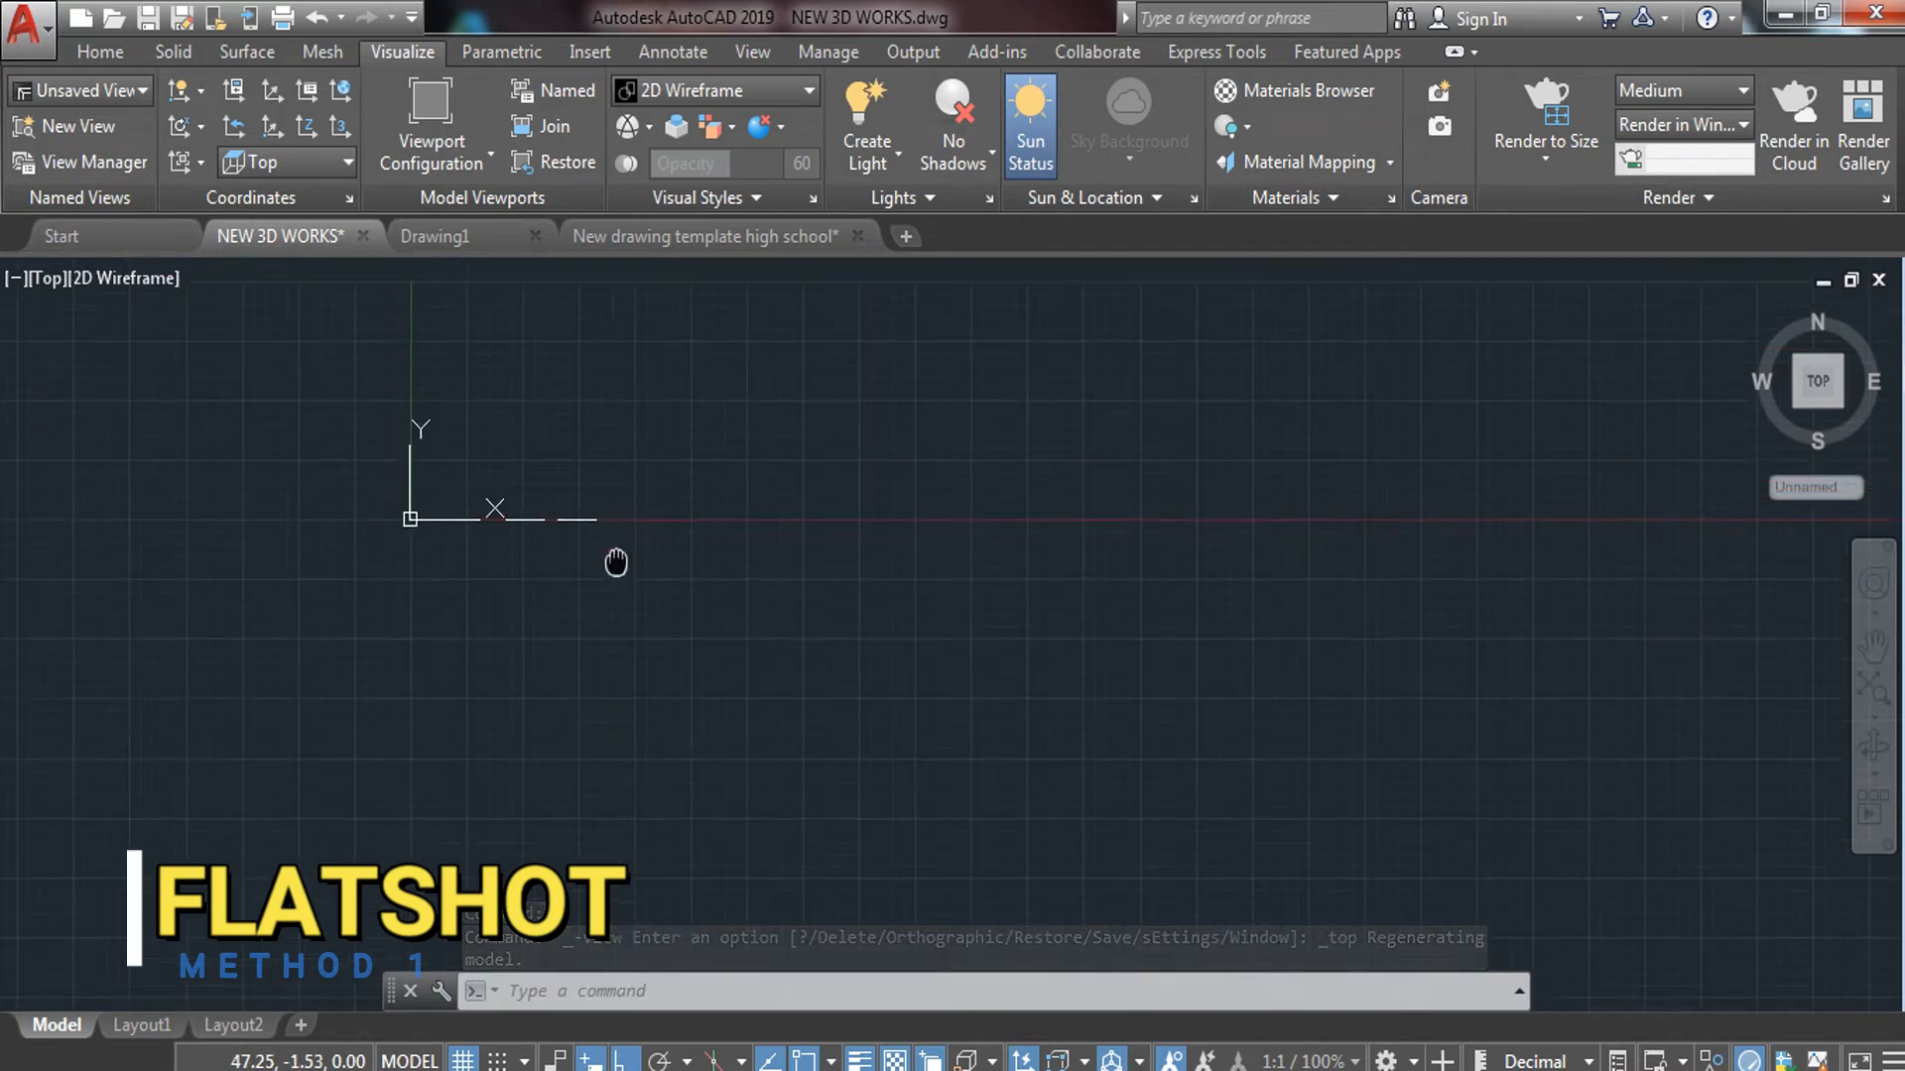
pyautogui.moveTo(617, 562); pyautogui.dragTo(451, 896, button='middle')
pyautogui.moveTo(468, 833); pyautogui.dragTo(467, 642, button='middle')
pyautogui.scroll(4, 368, 711)
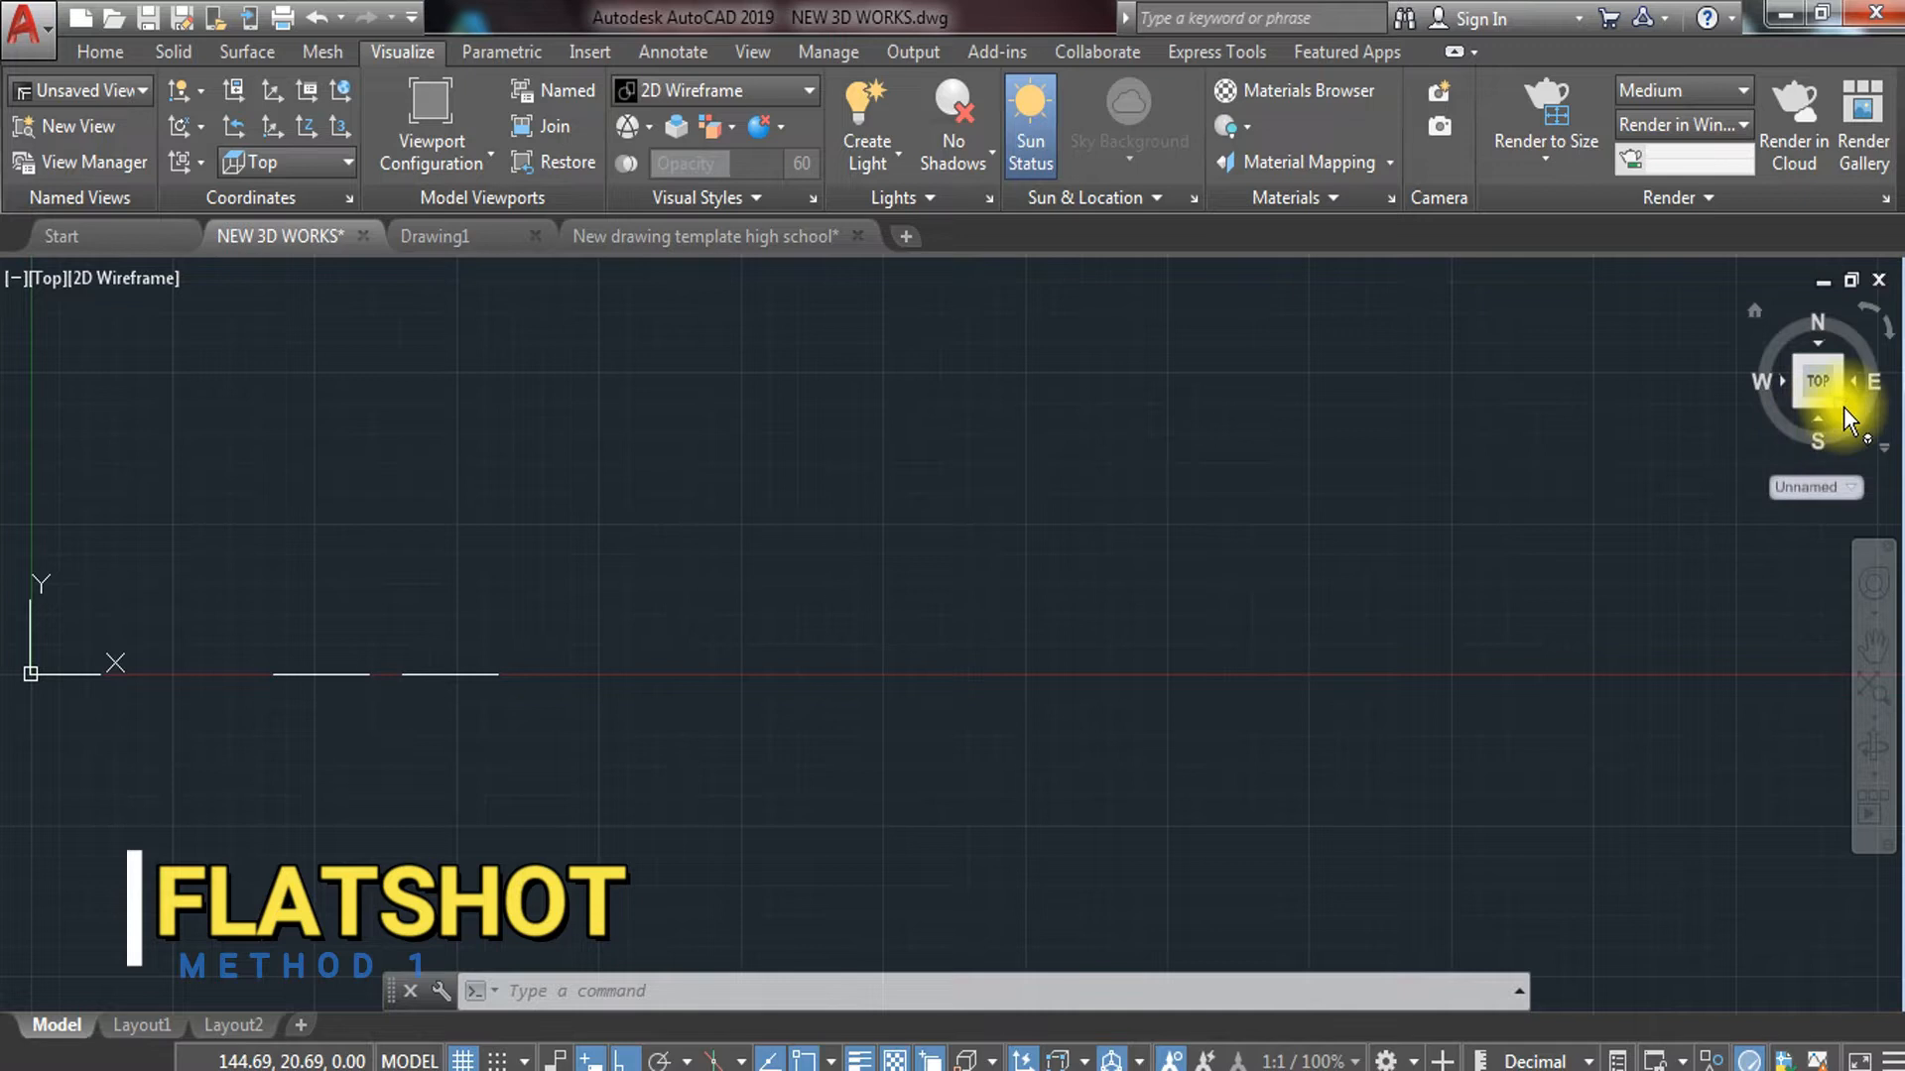
# Orbit to a tilted 3D view, crossing-select both houses and start ROTATE3D on them
pyautogui.keyDown('shift'); pyautogui.moveTo(1481, 628); pyautogui.dragTo(677, 570, button='middle'); pyautogui.keyUp('shift')
pyautogui.scroll(9, 667, 555)
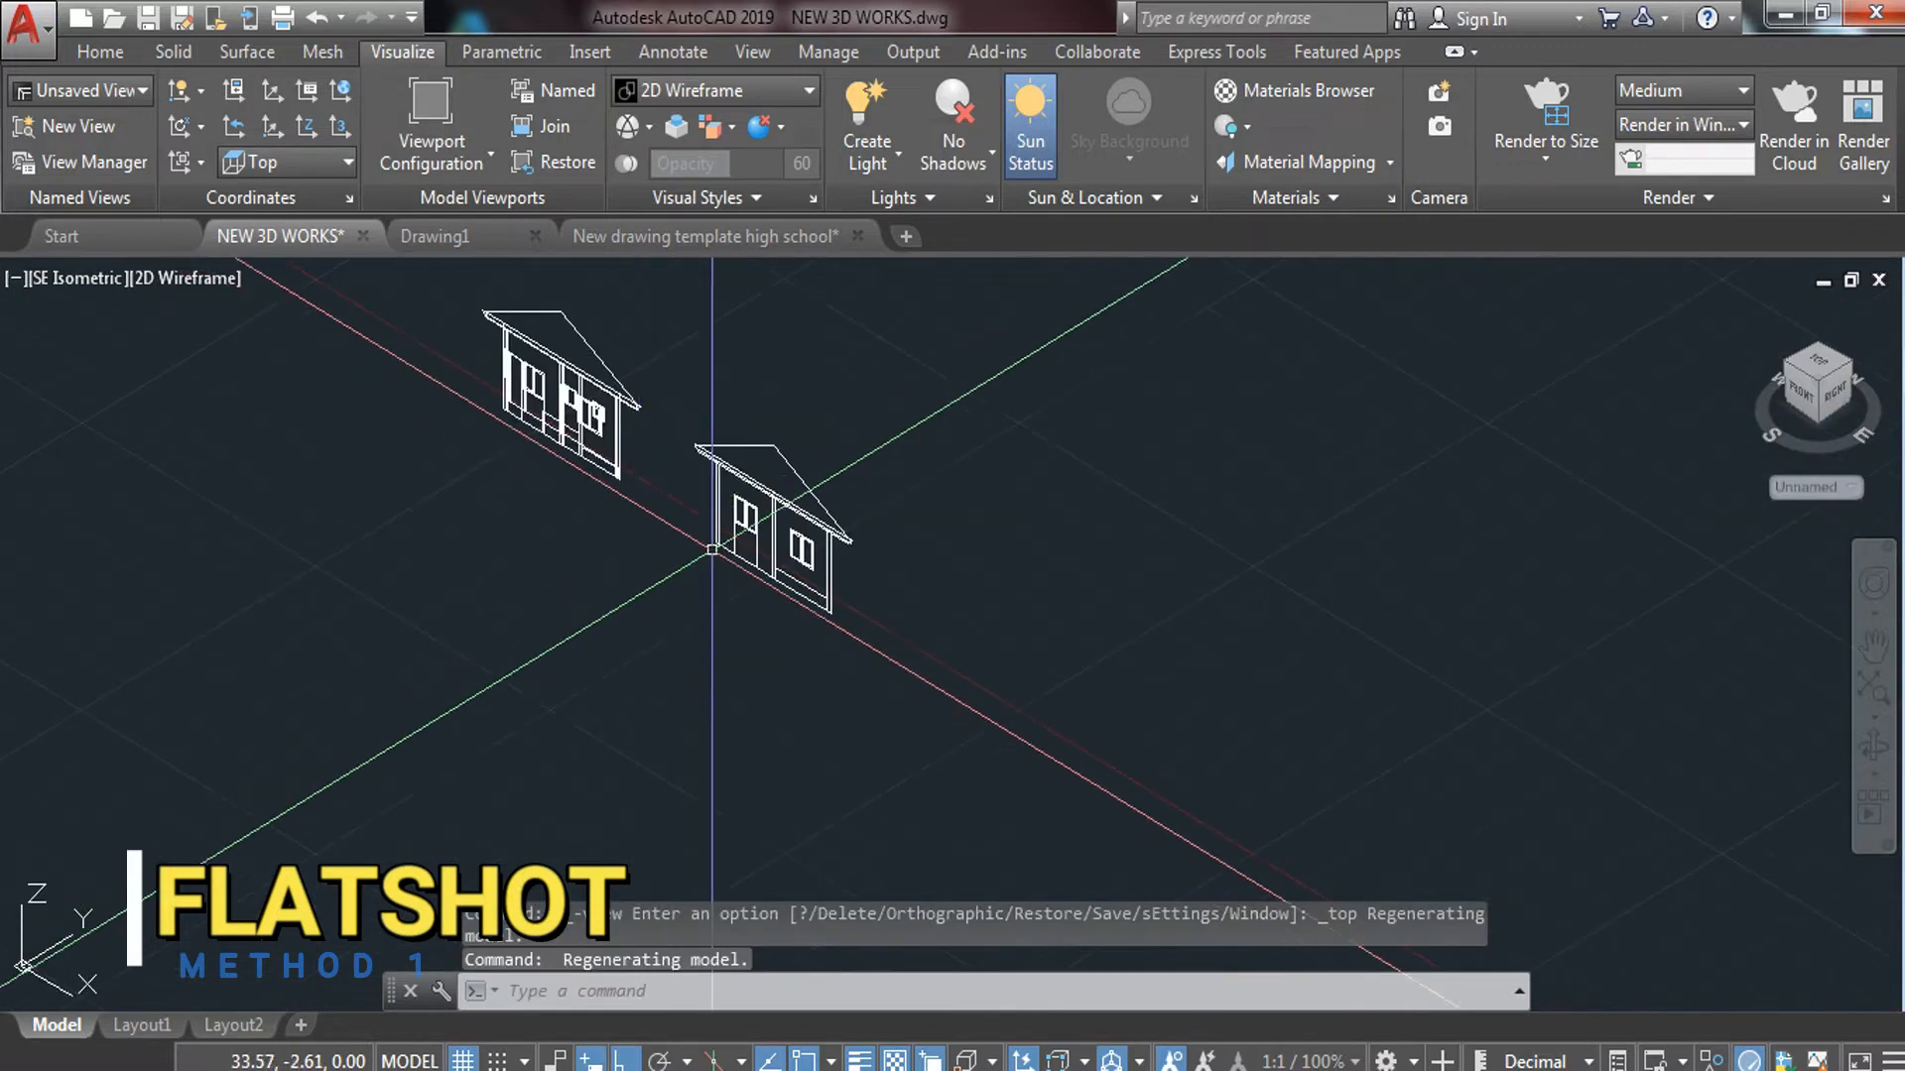
pyautogui.scroll(-2, 791, 443)
pyautogui.click(843, 376)
pyautogui.click(520, 627)
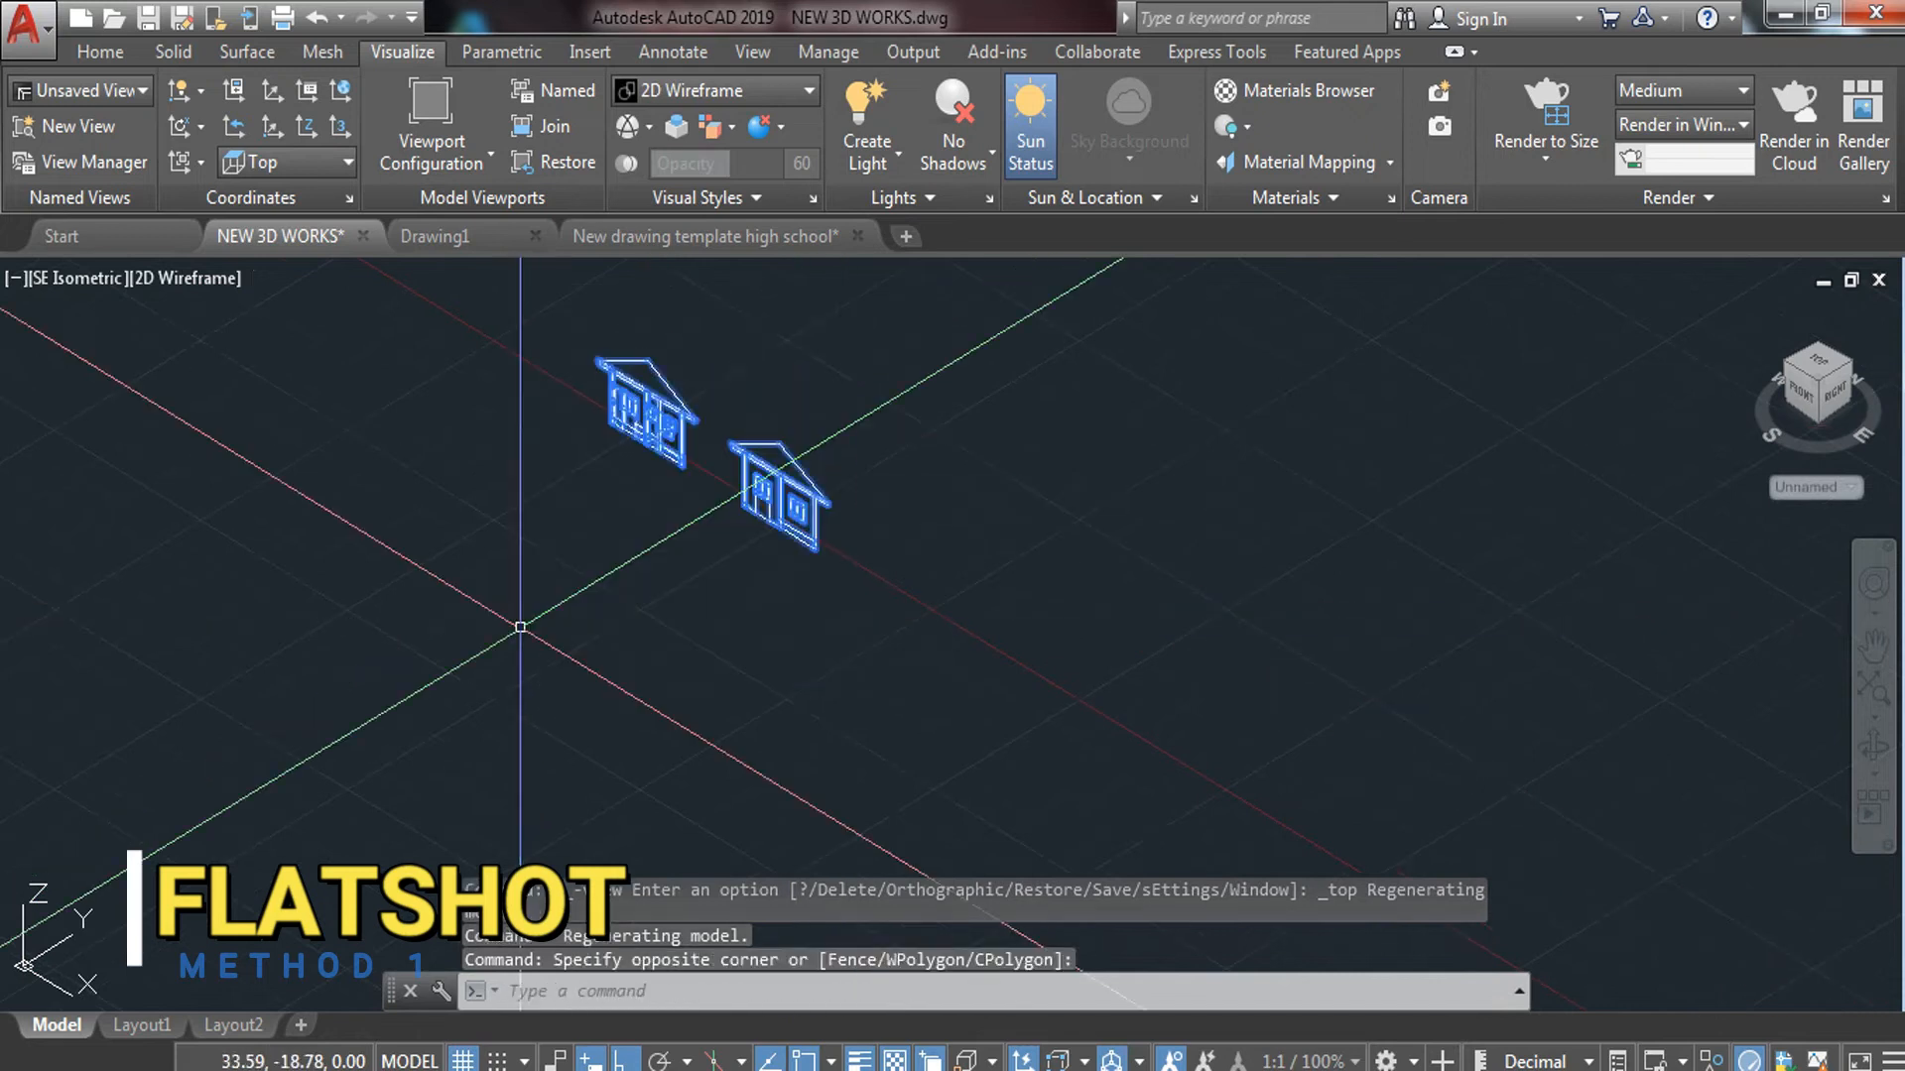
pyautogui.write('RO')
pyautogui.click(609, 721)
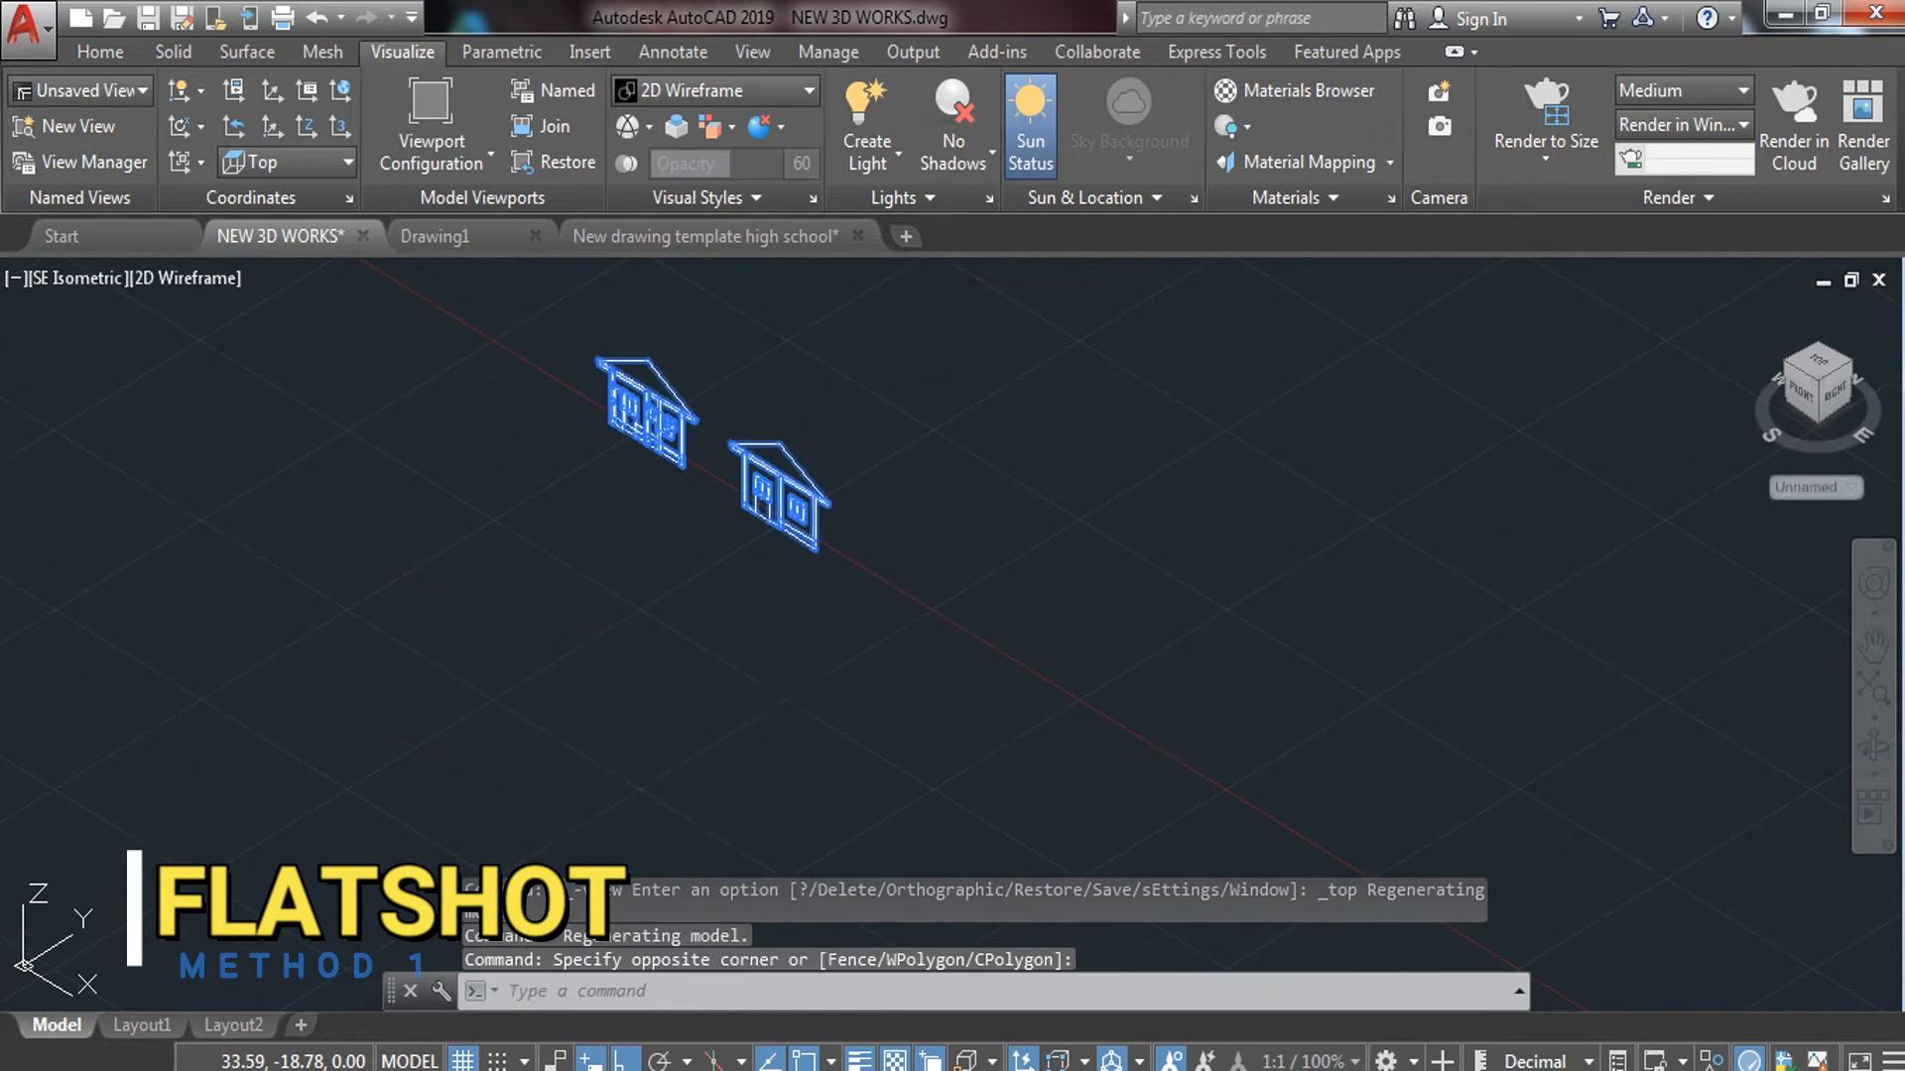
pyautogui.scroll(5, 765, 455)
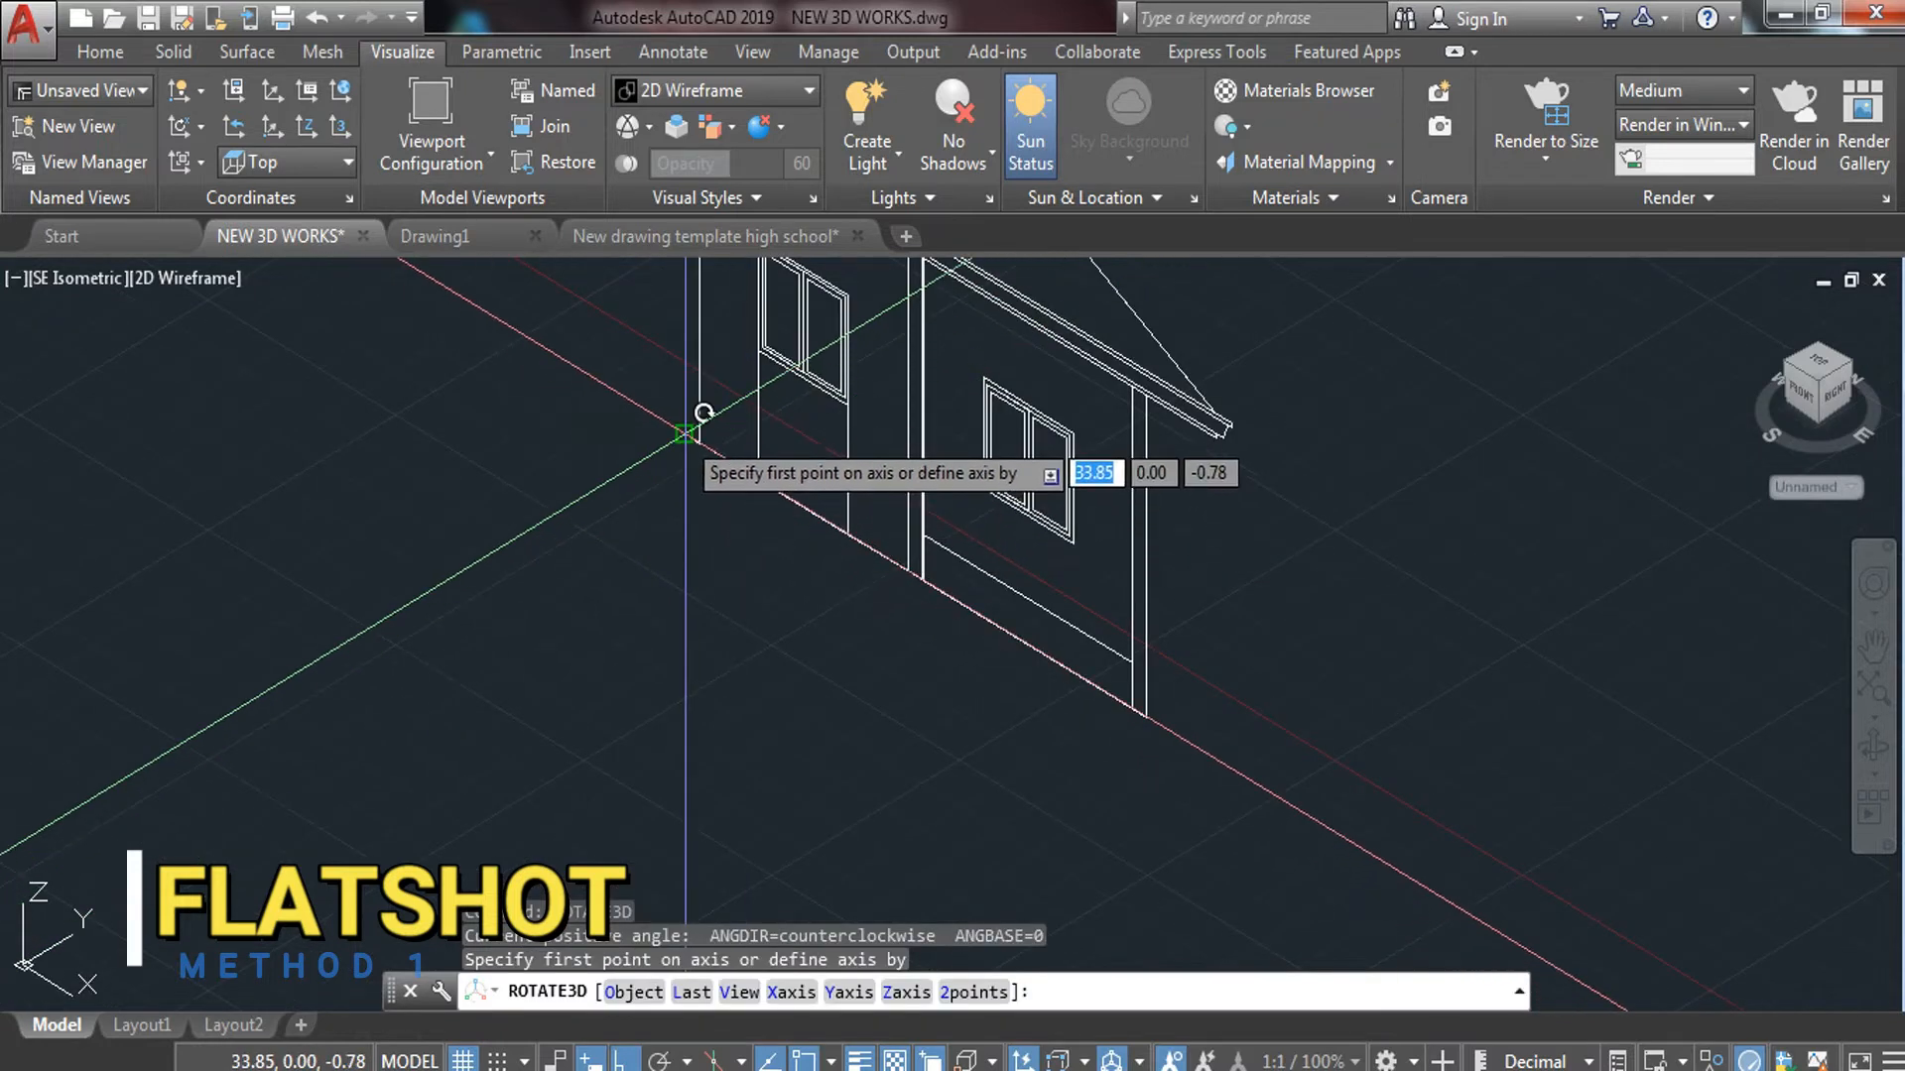
# Rotate the elevations 90° in 3D about their bottom edge, then undo it
pyautogui.click(684, 433)
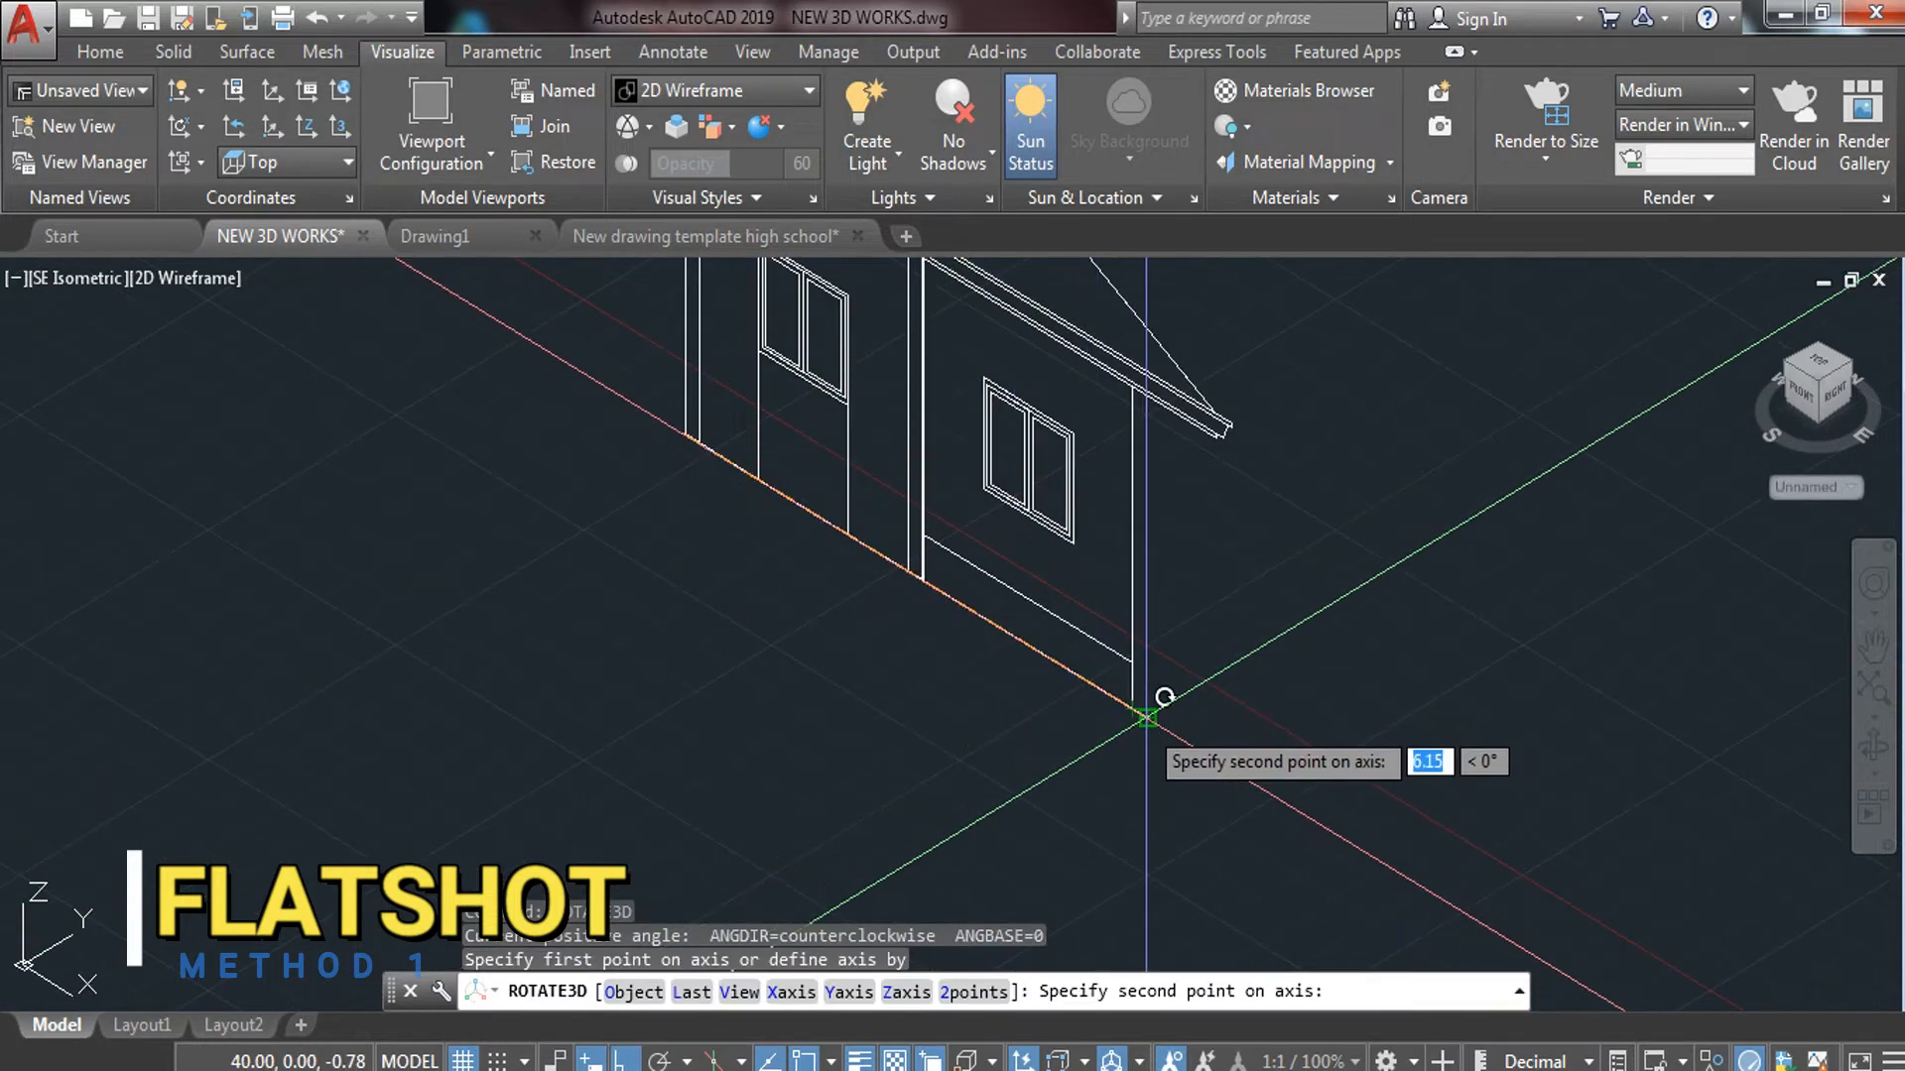
pyautogui.click(1149, 688)
pyautogui.write('90')
pyautogui.press('Return')
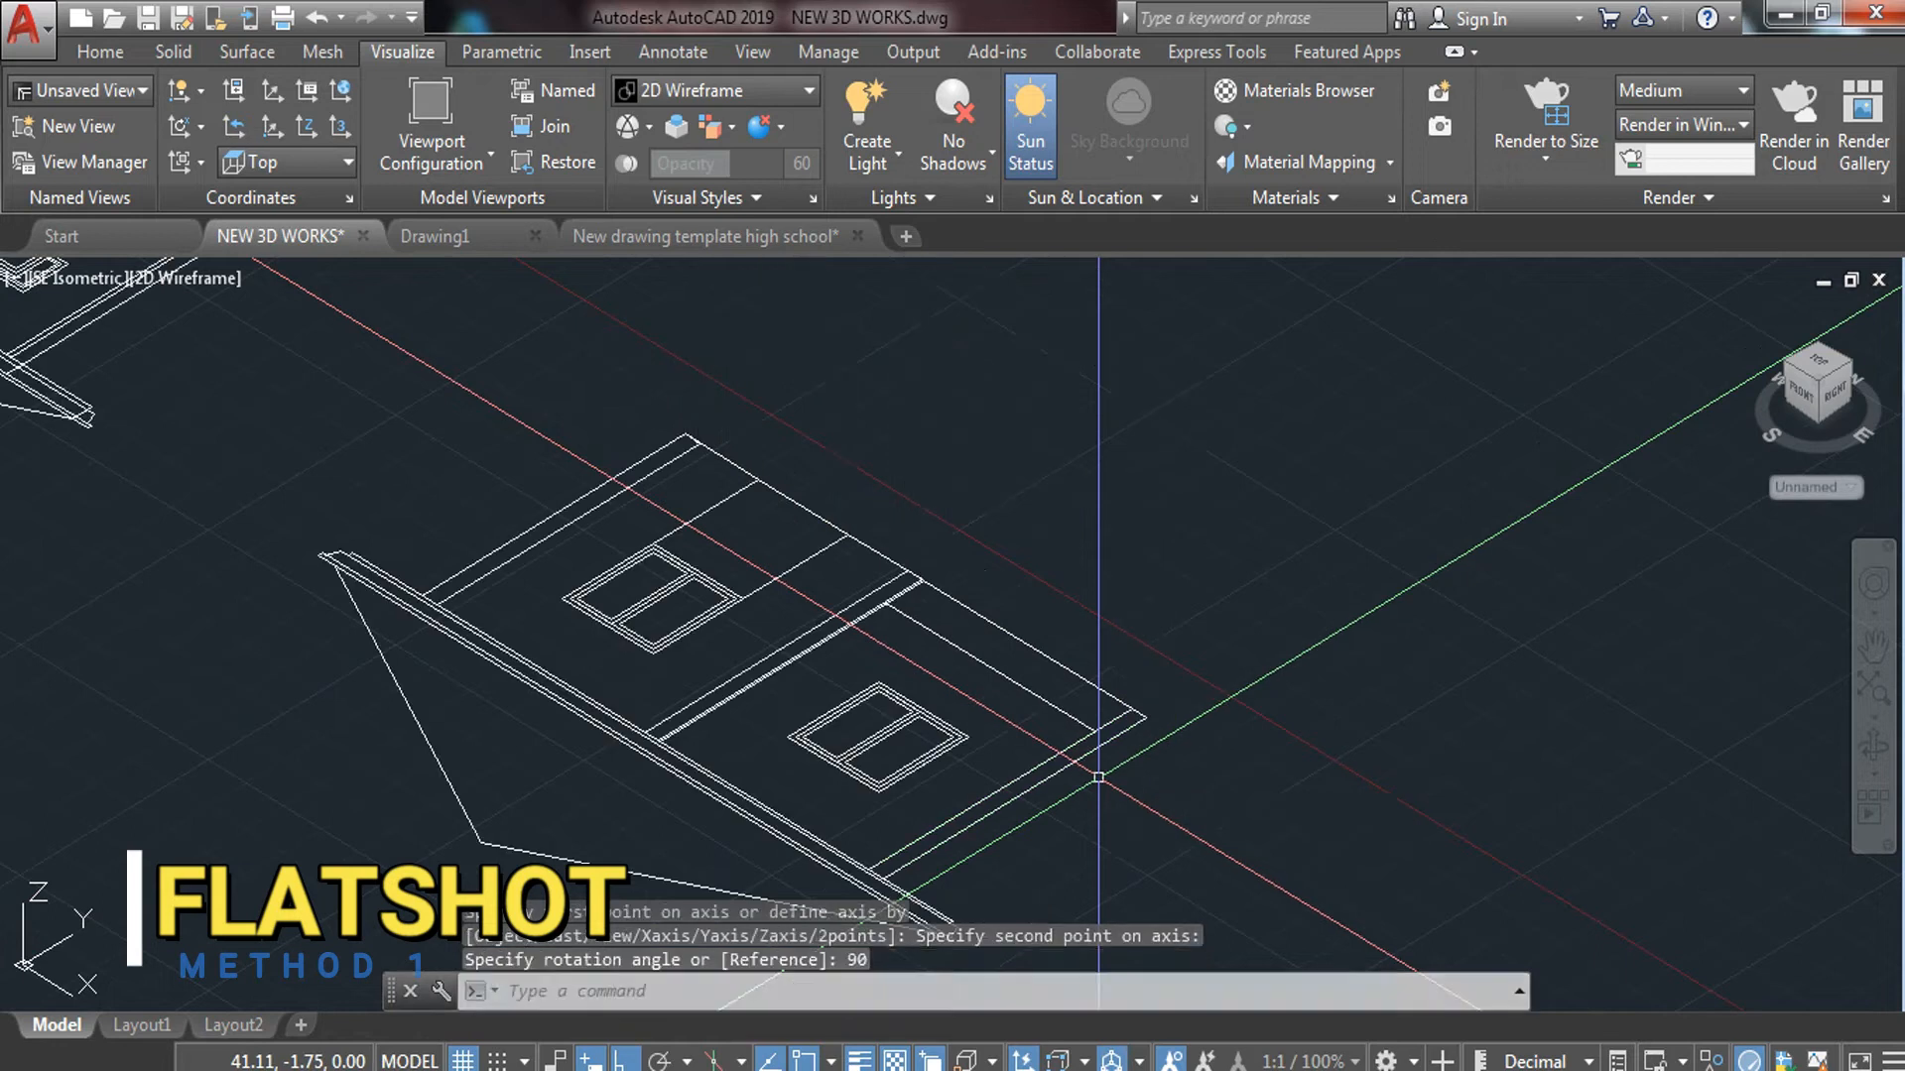
pyautogui.scroll(-4, 1098, 777)
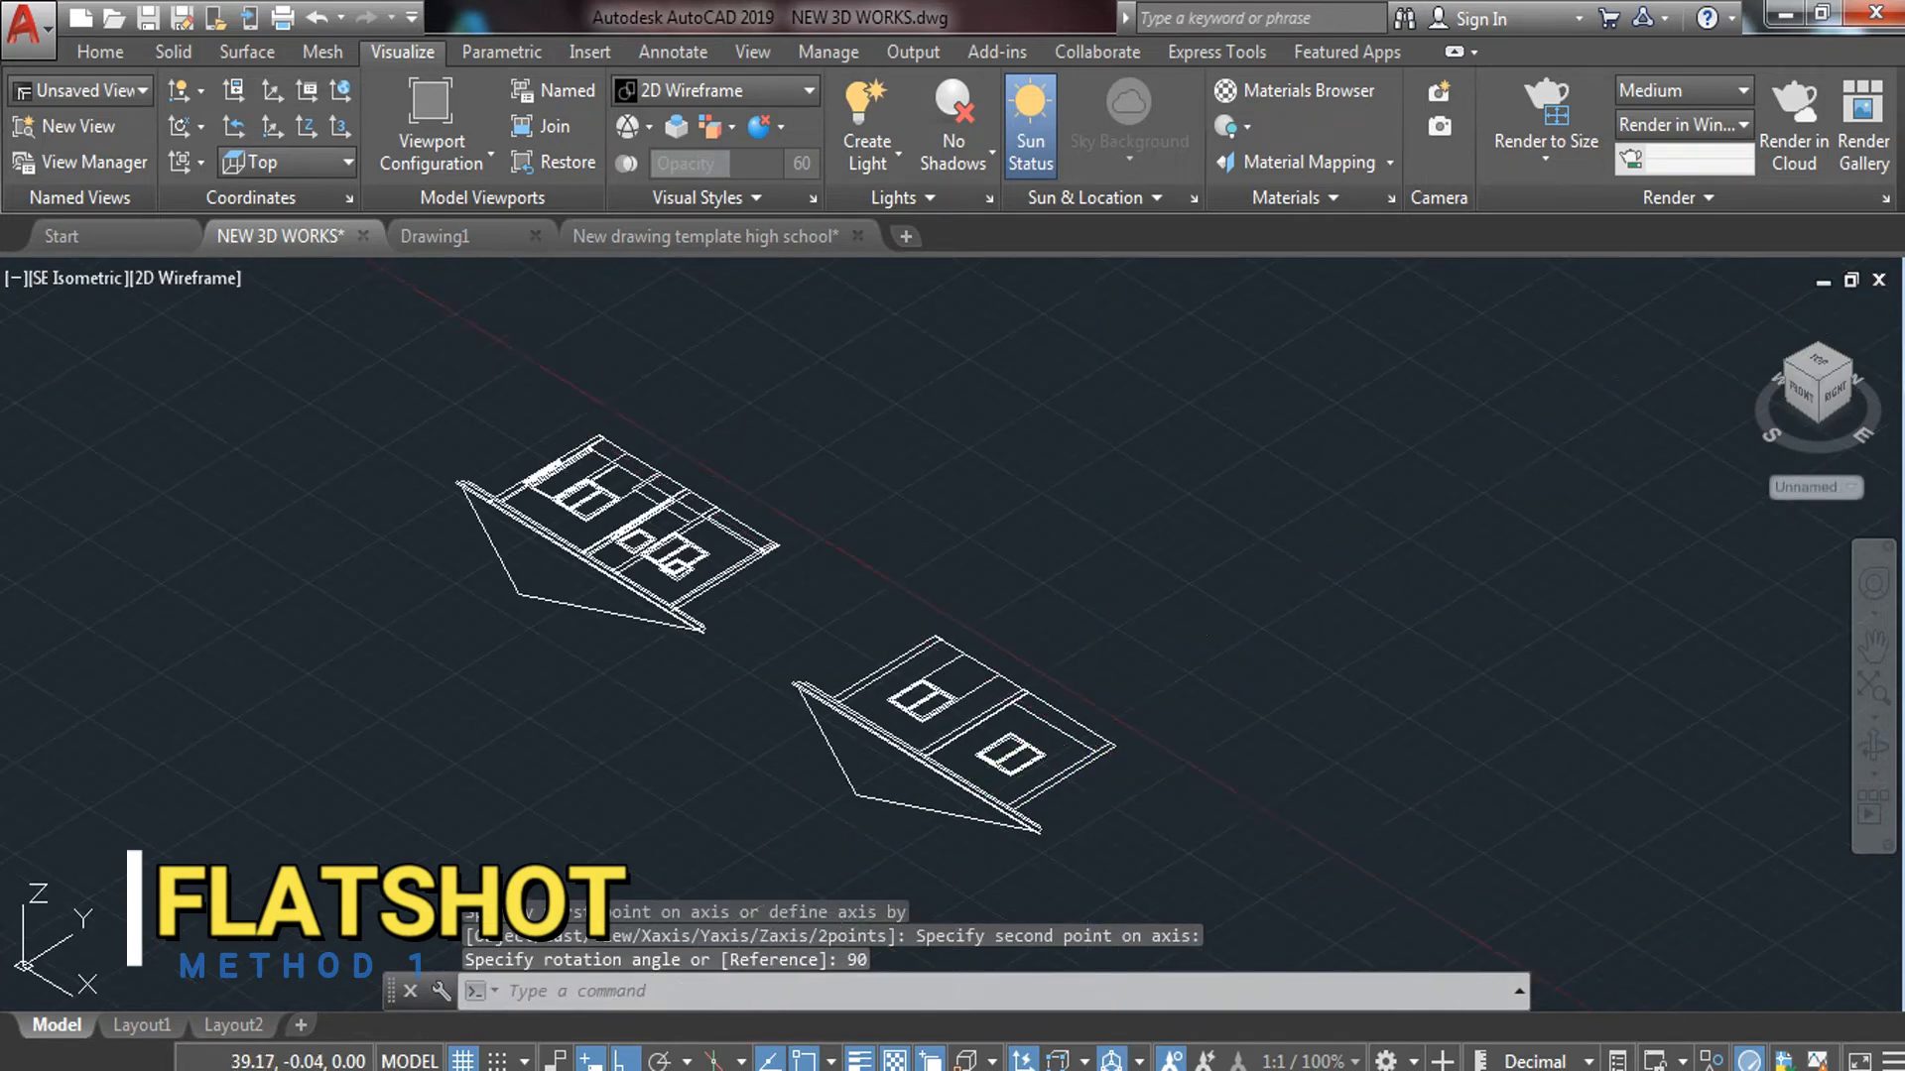
pyautogui.hotkey('ctrl', 'z')
pyautogui.hotkey('ctrl', 'z')
# Try a flat rotation of both houses by 270° about a corner, then cancel it
pyautogui.click(830, 407)
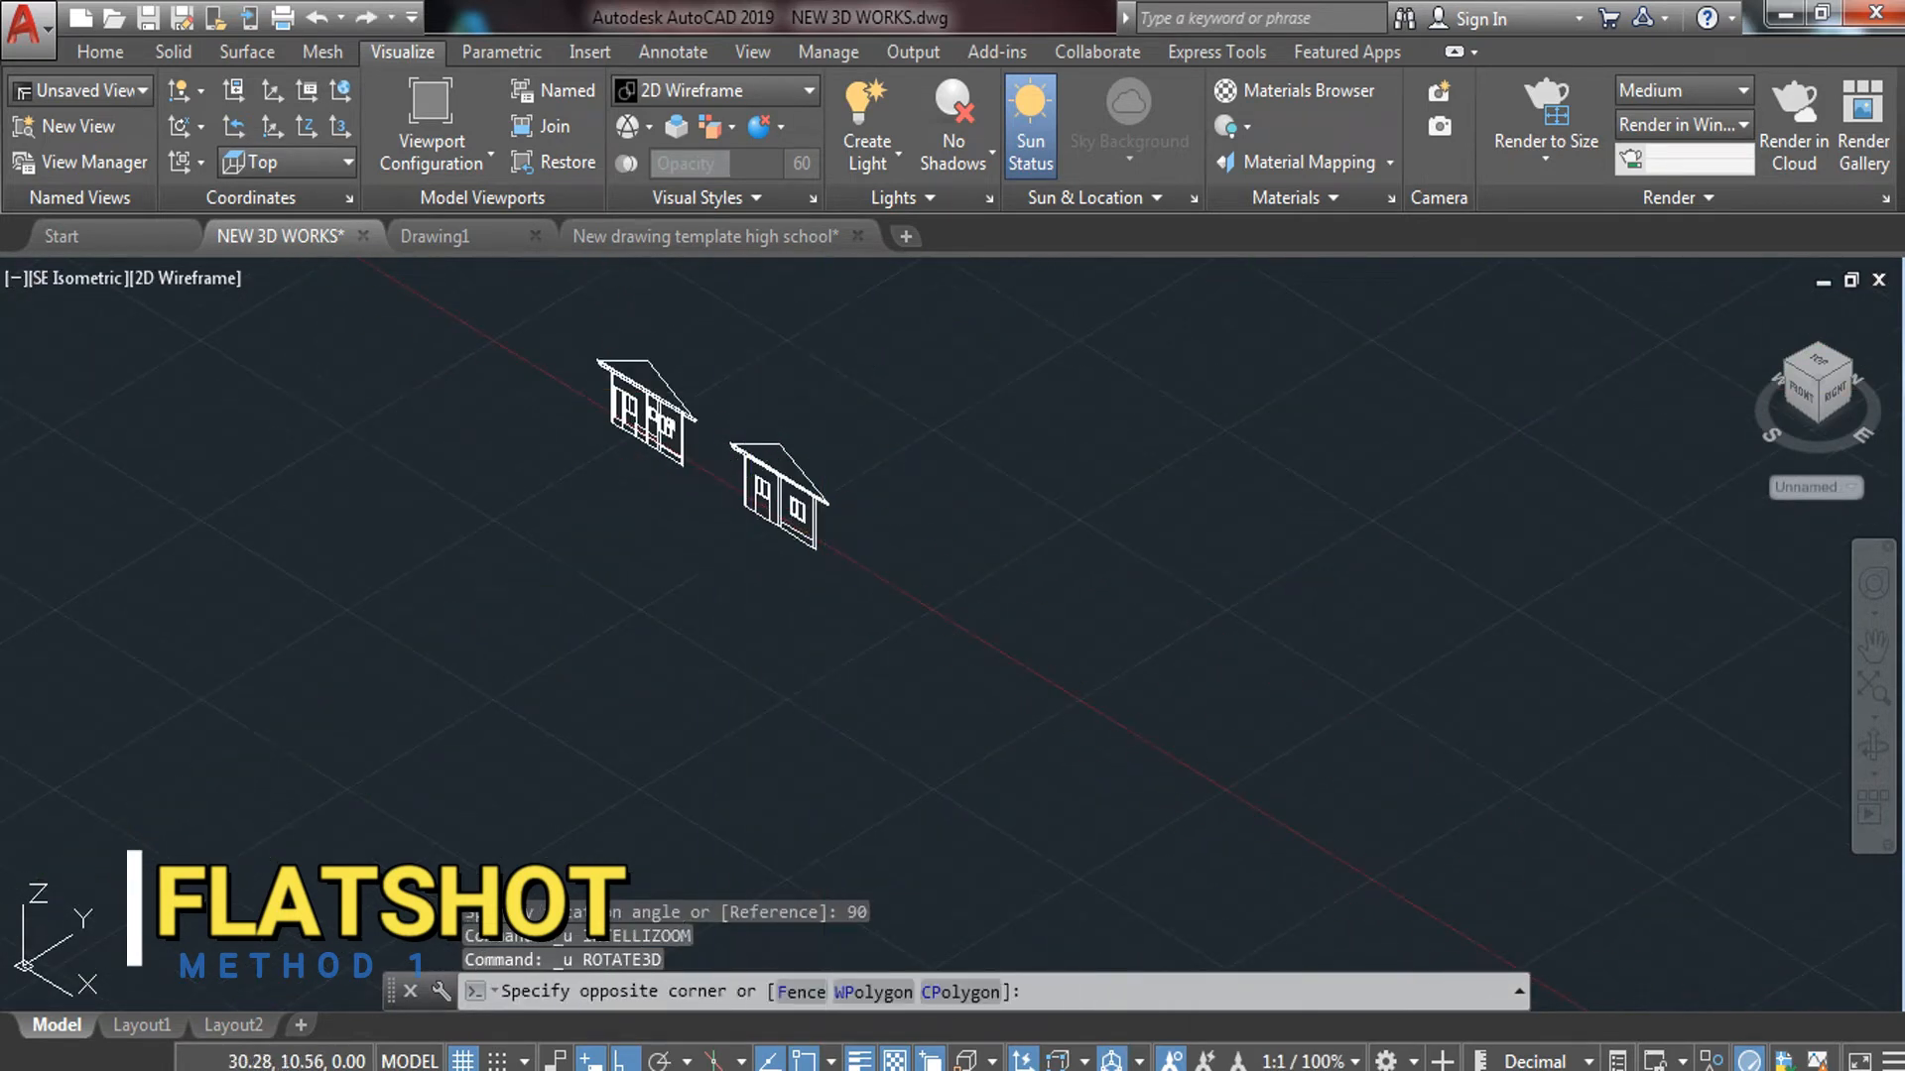
pyautogui.click(593, 569)
pyautogui.write('R')
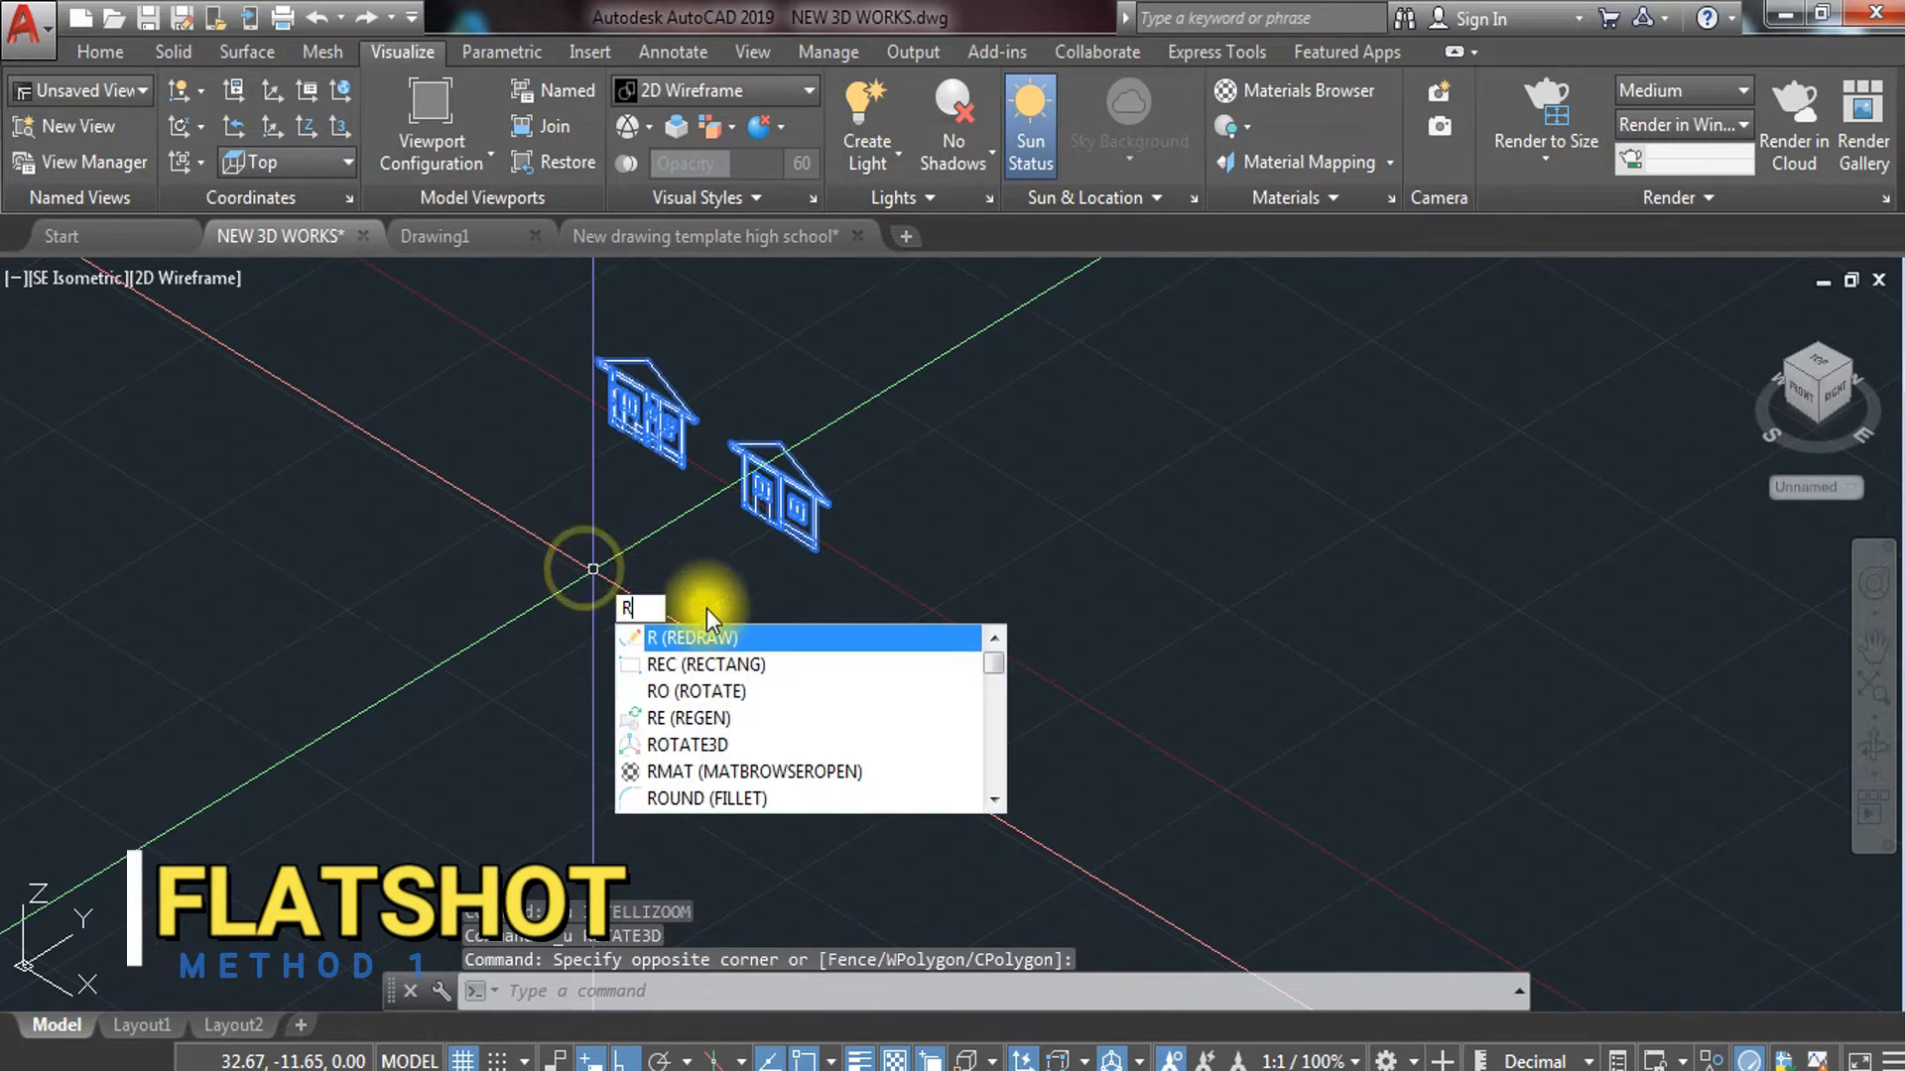
pyautogui.click(694, 691)
pyautogui.scroll(5, 764, 513)
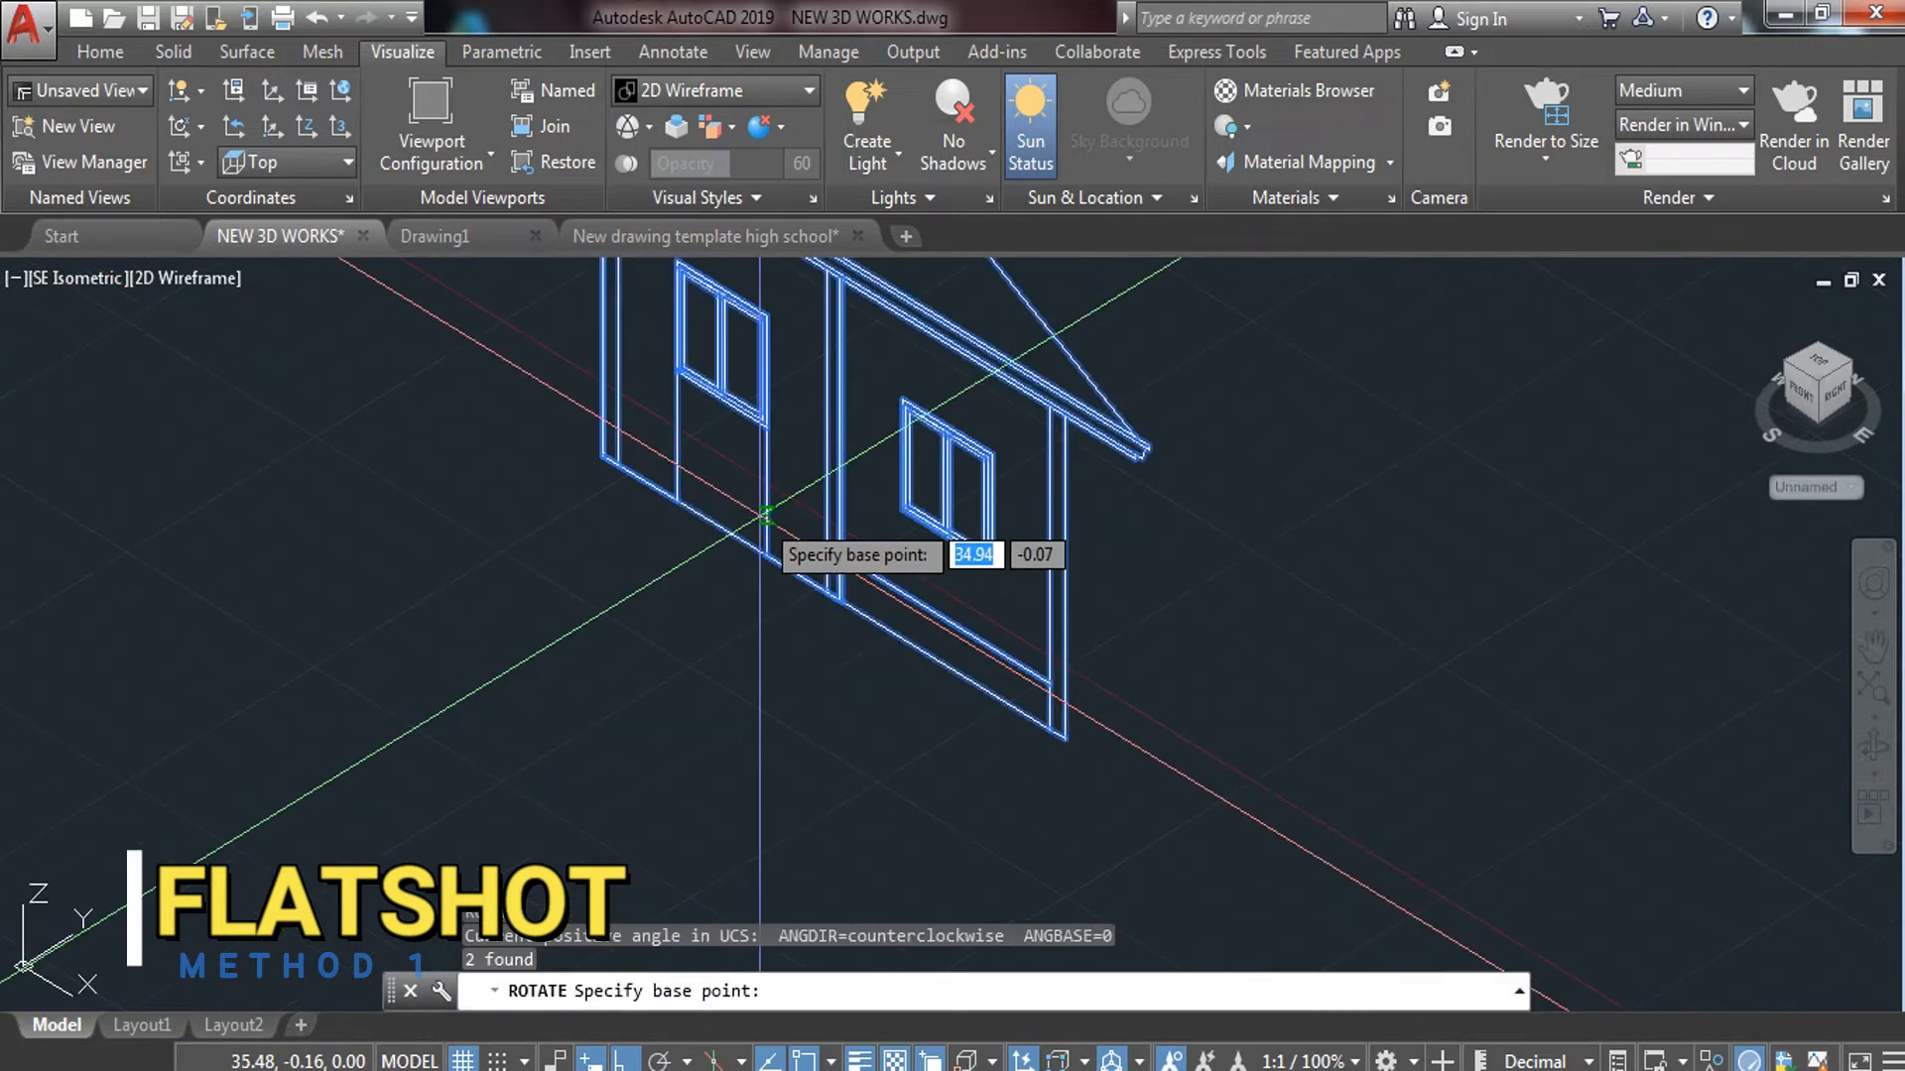
pyautogui.click(1057, 734)
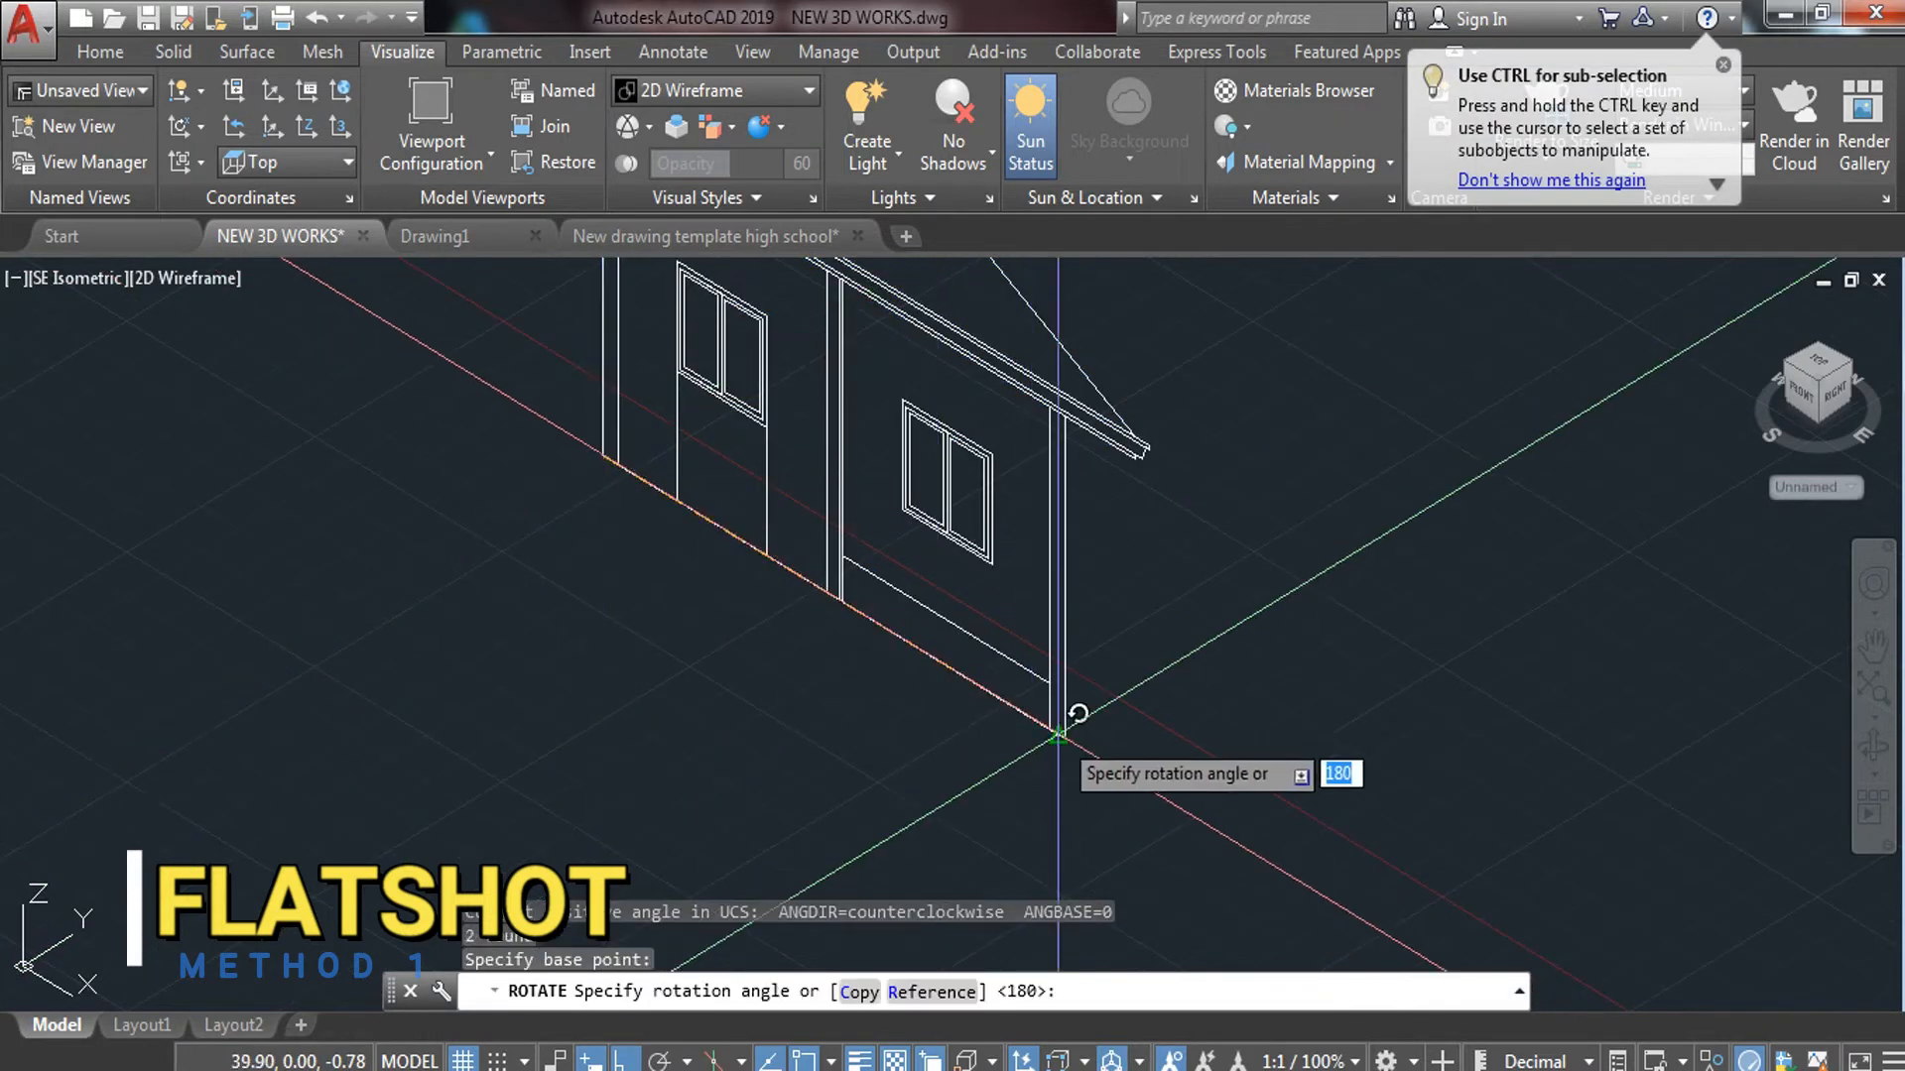
pyautogui.press('Return')
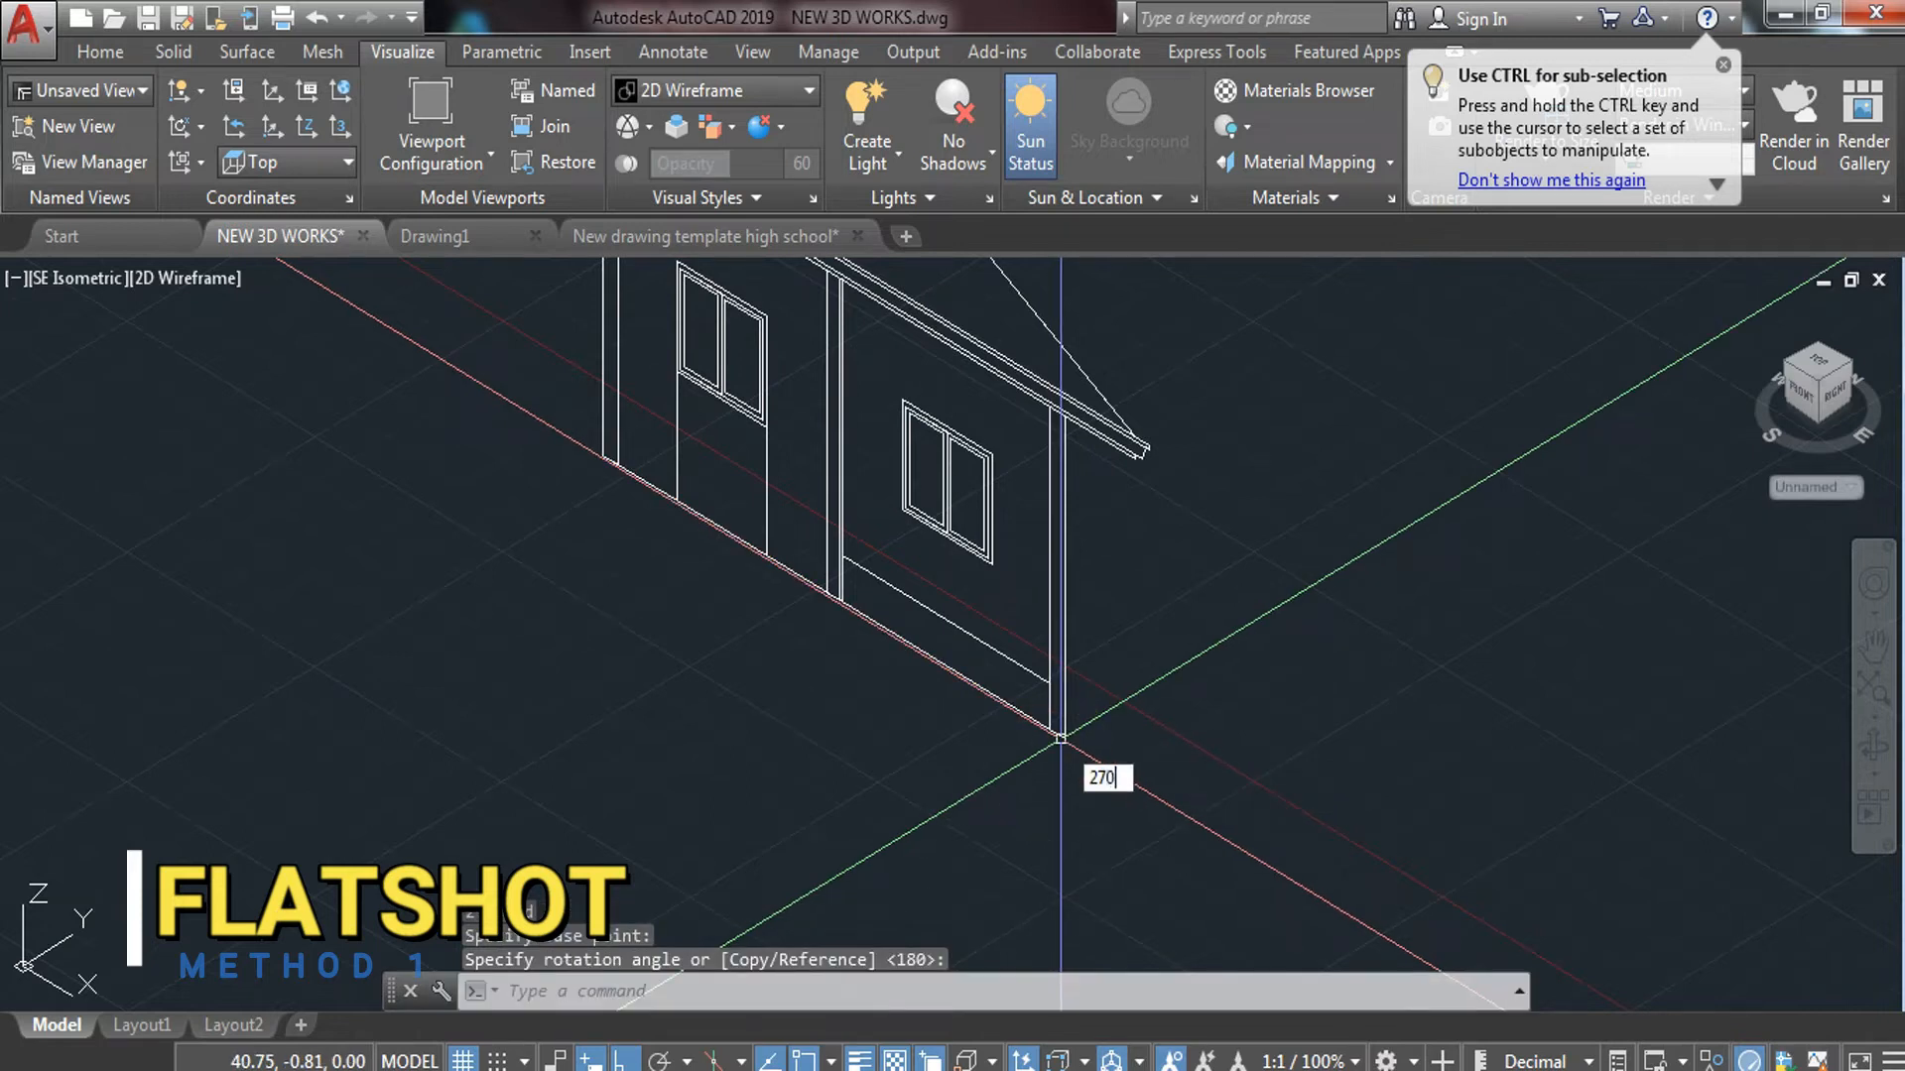
pyautogui.write('270')
pyautogui.press('Return')
pyautogui.press('Escape')
# Reselect both houses and define a ROTATE3D axis along their bottom edge
pyautogui.scroll(-5, 1181, 714)
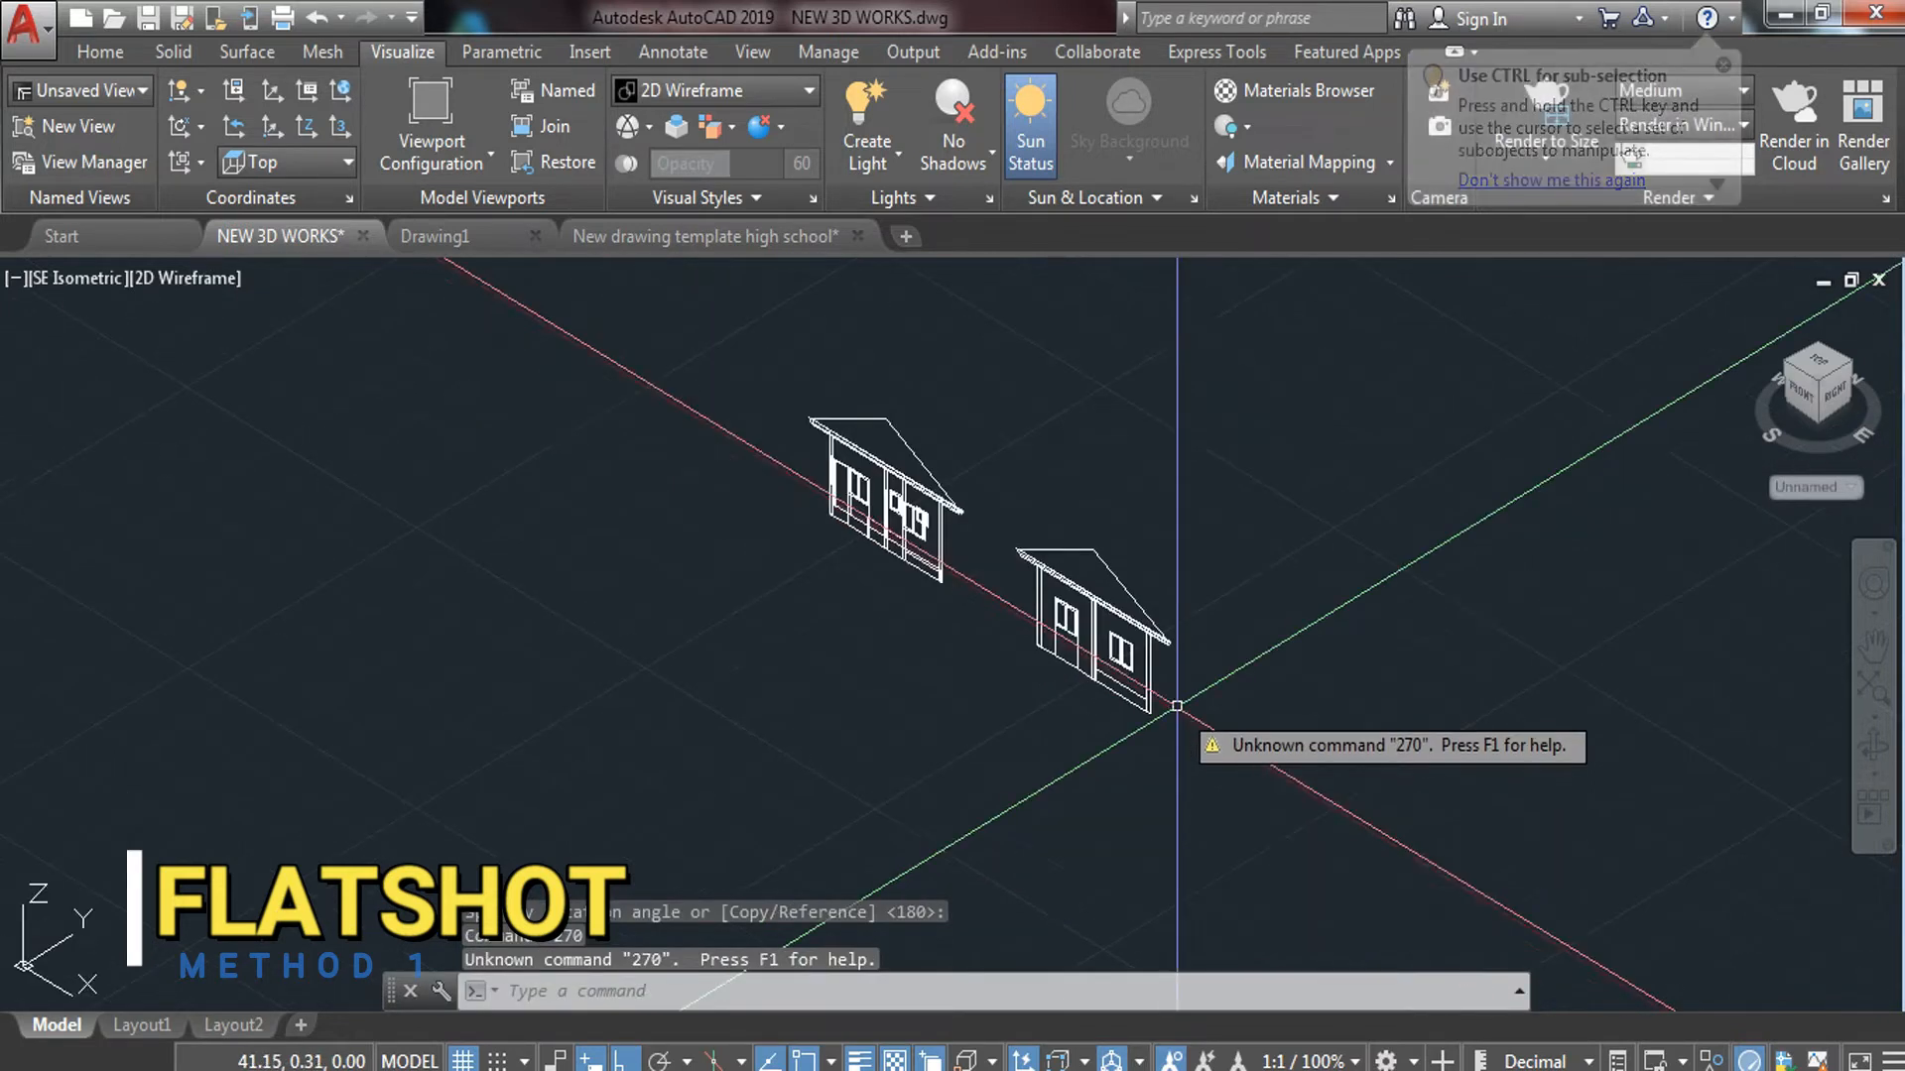
pyautogui.click(1200, 482)
pyautogui.click(750, 786)
pyautogui.write('RO')
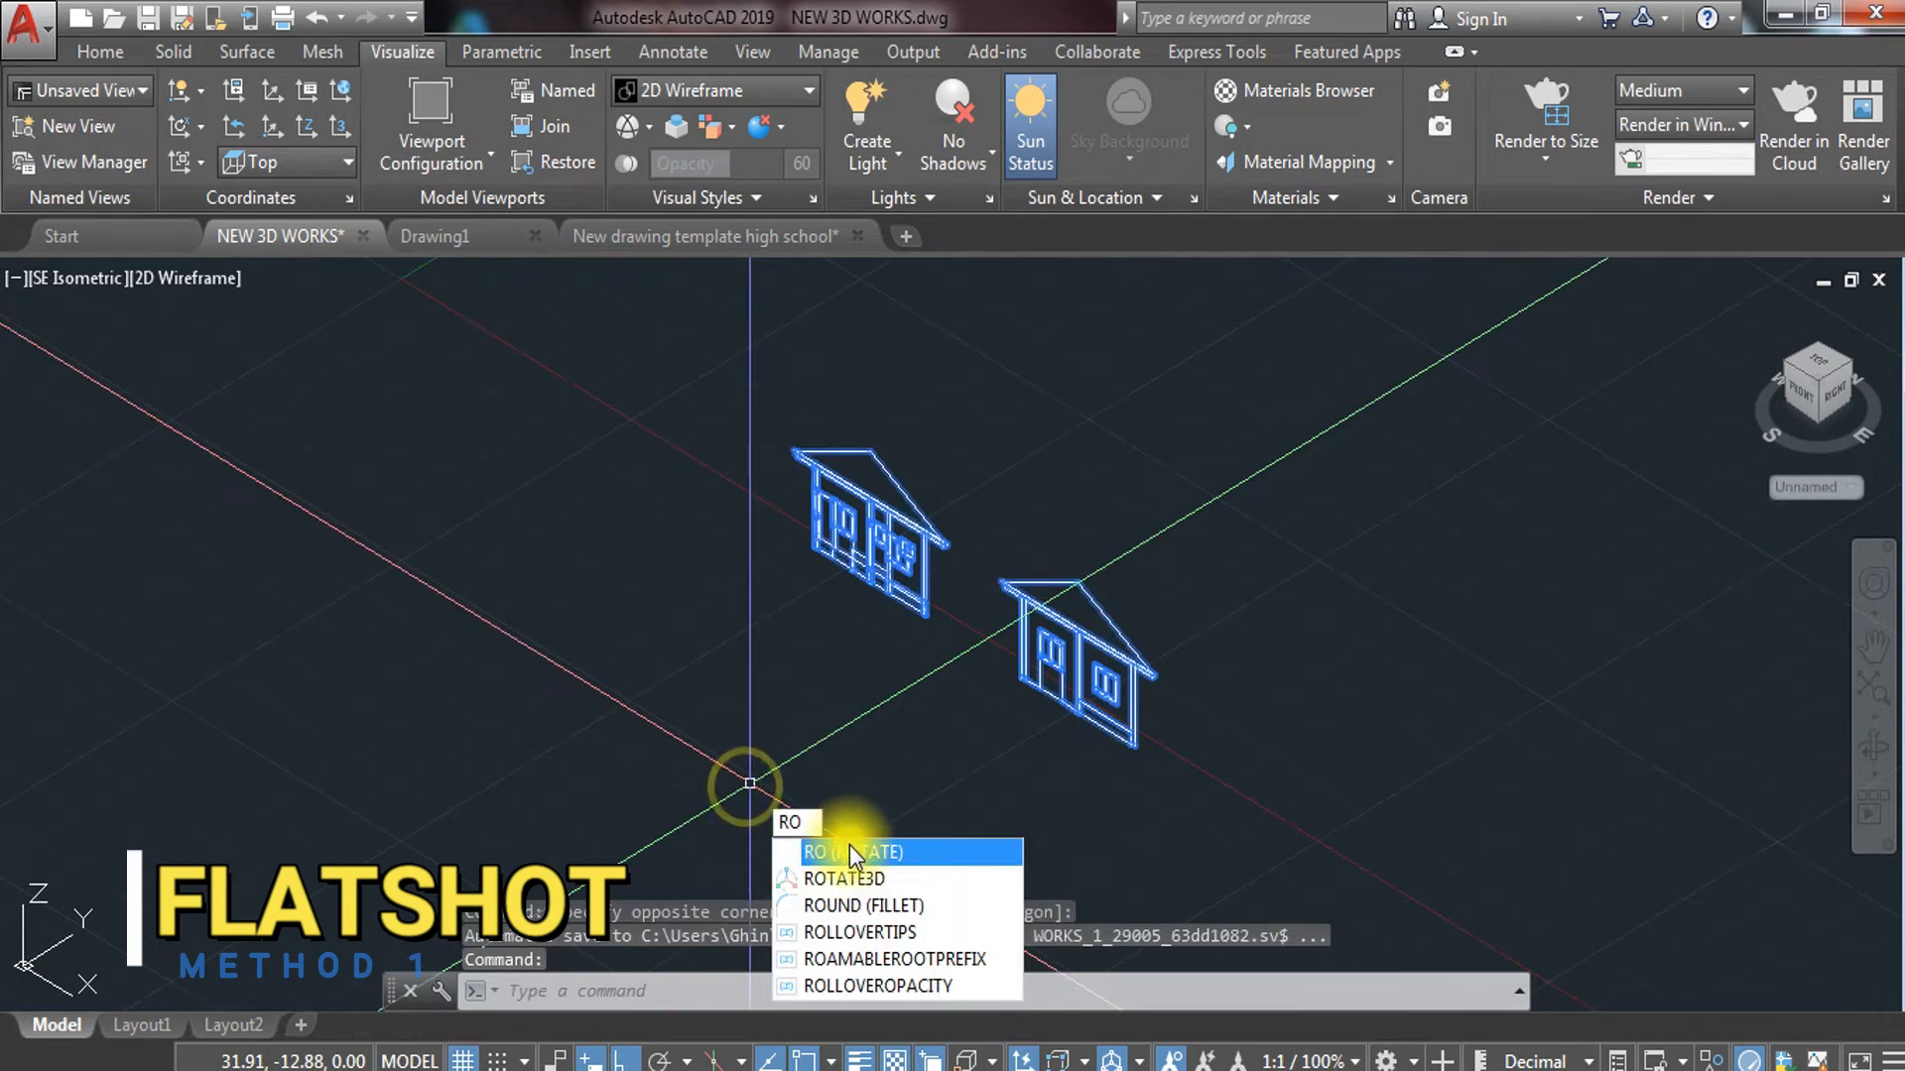
pyautogui.click(849, 846)
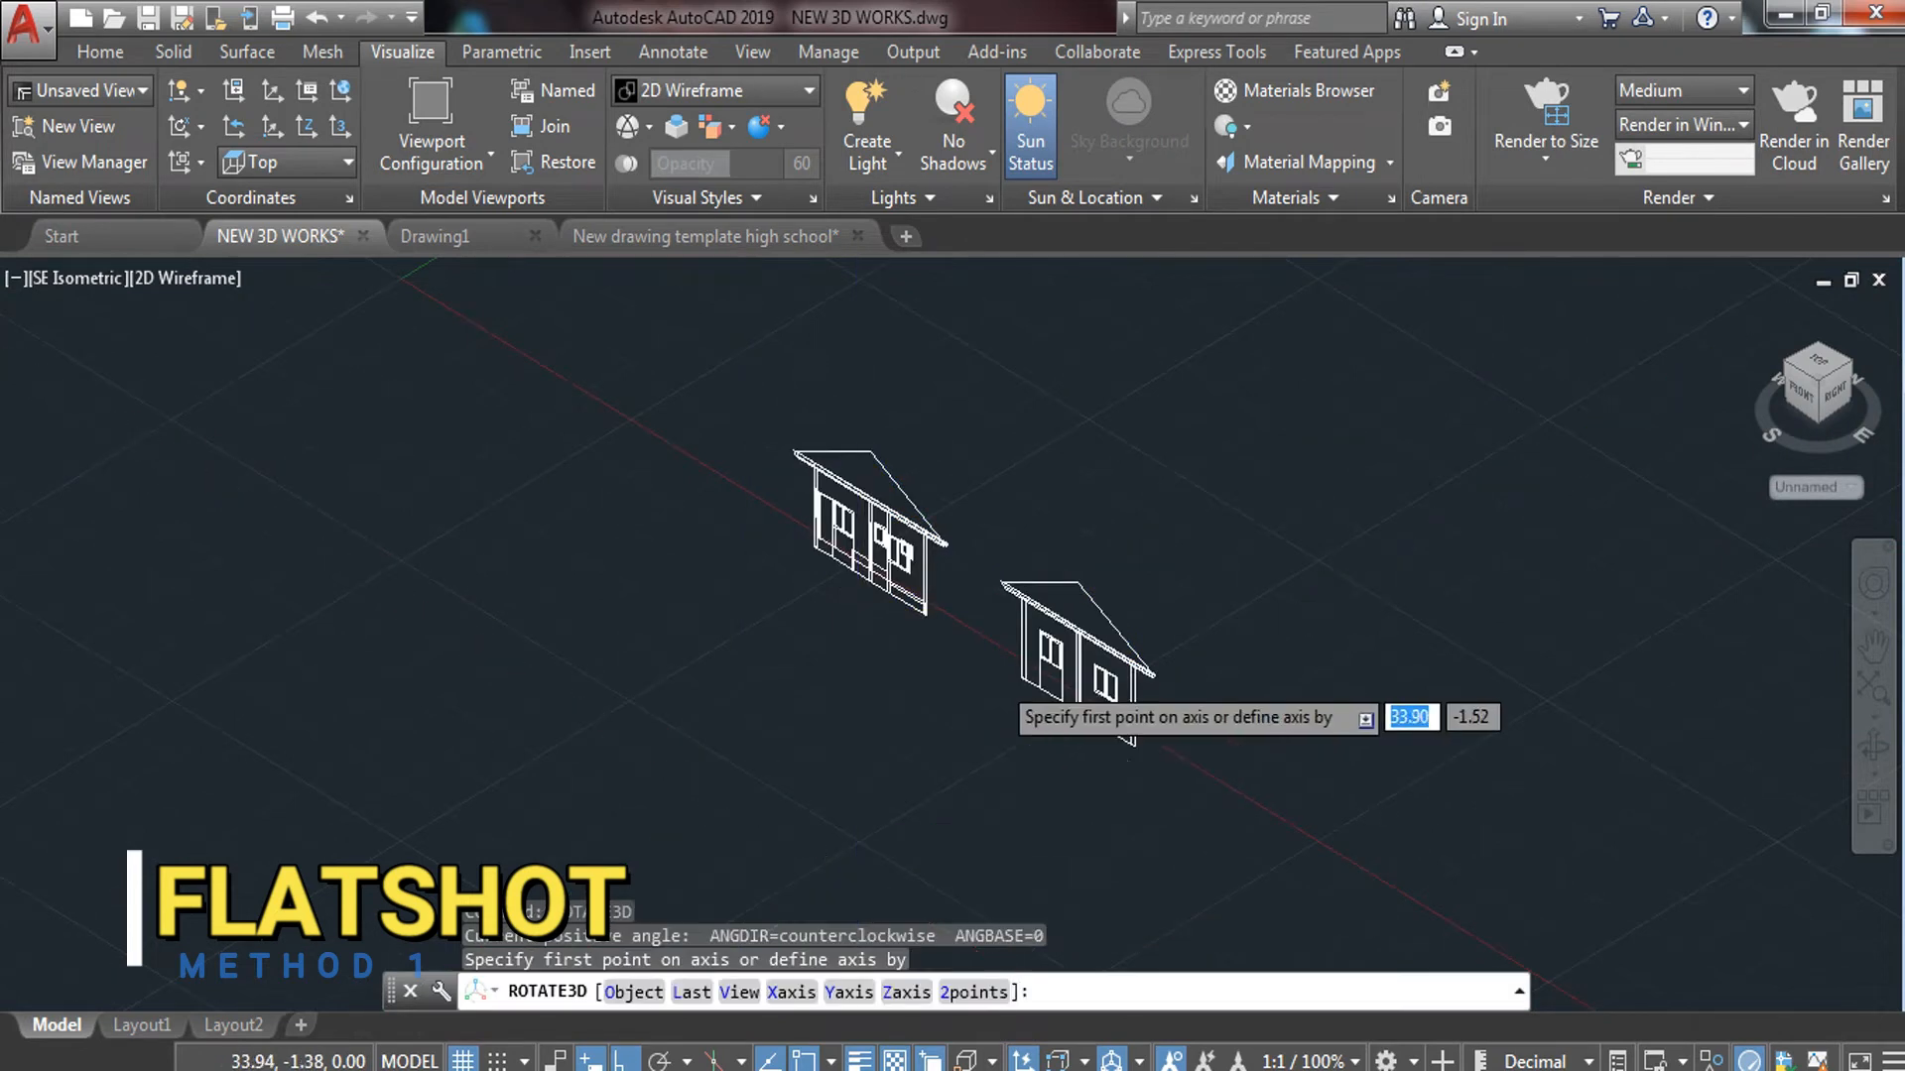
pyautogui.scroll(5, 1103, 687)
pyautogui.click(1127, 668)
pyautogui.scroll(-3, 1127, 667)
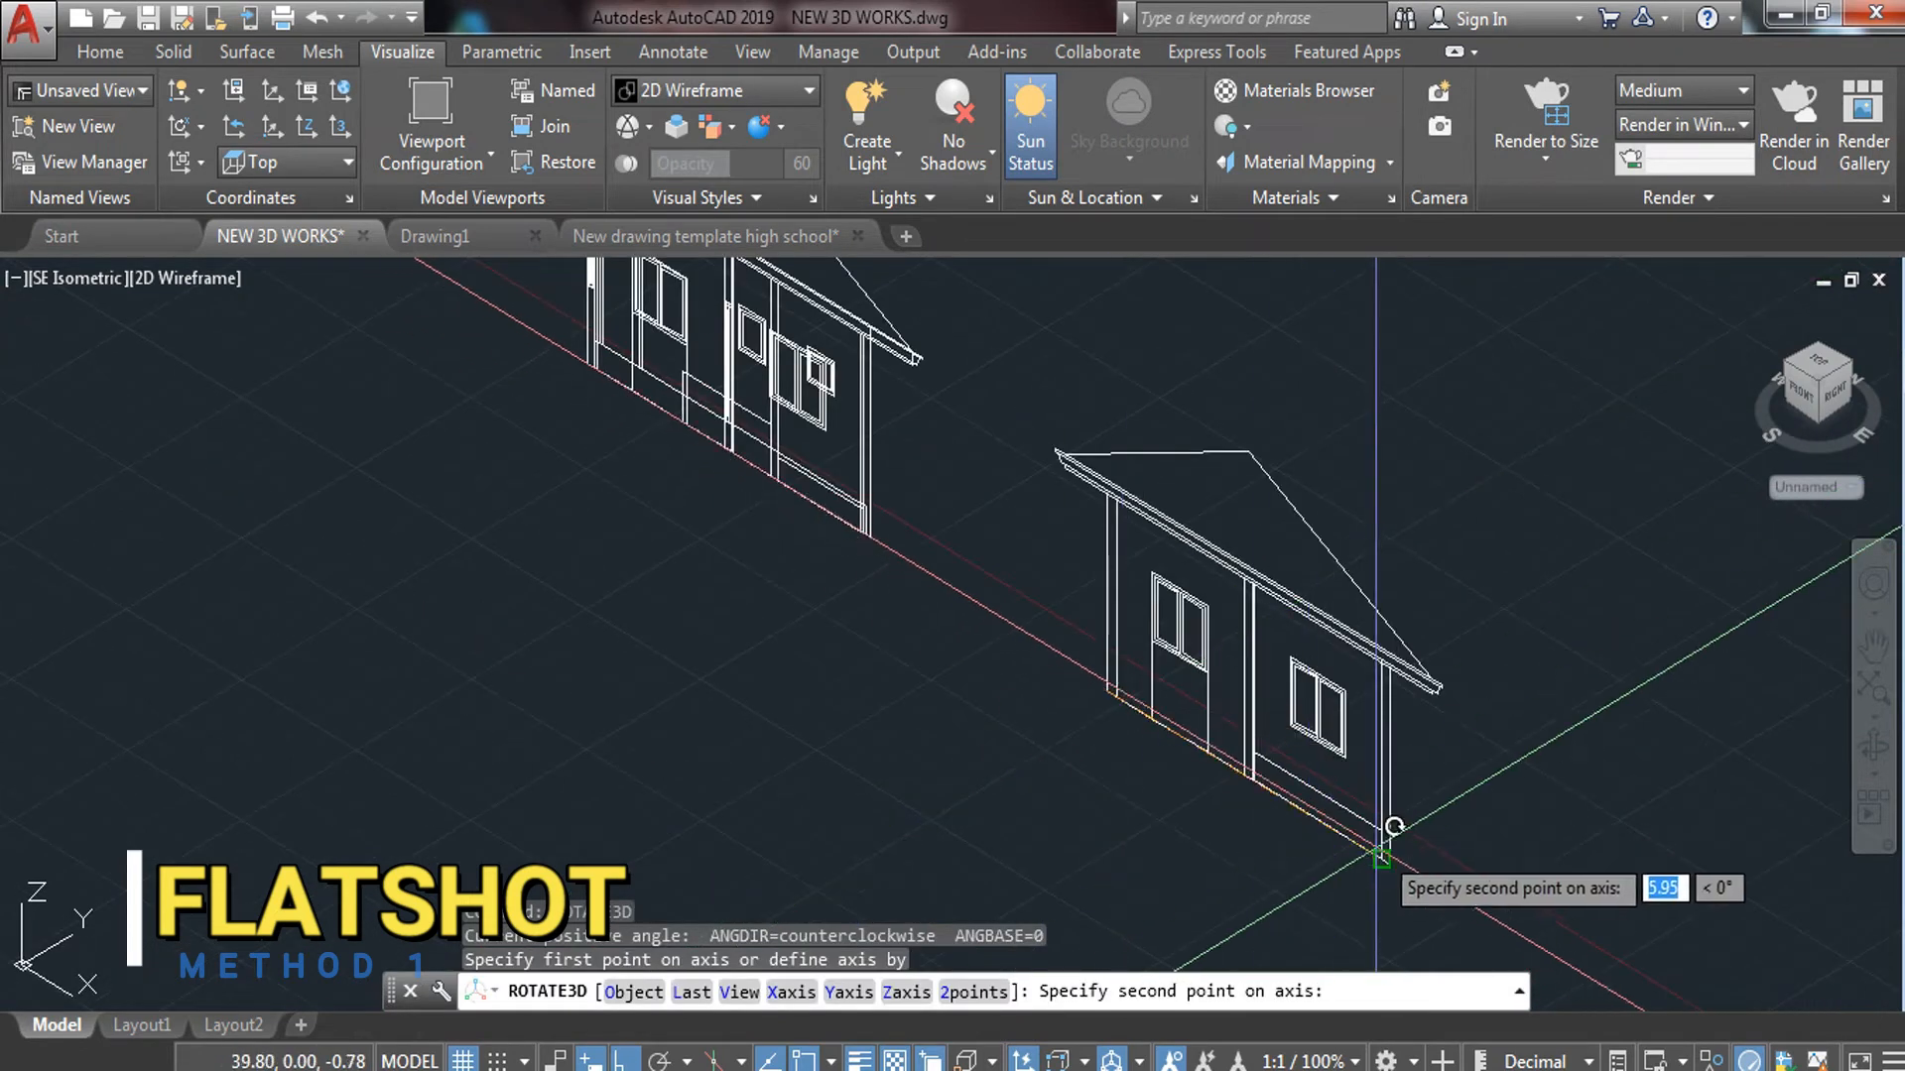
pyautogui.click(1404, 841)
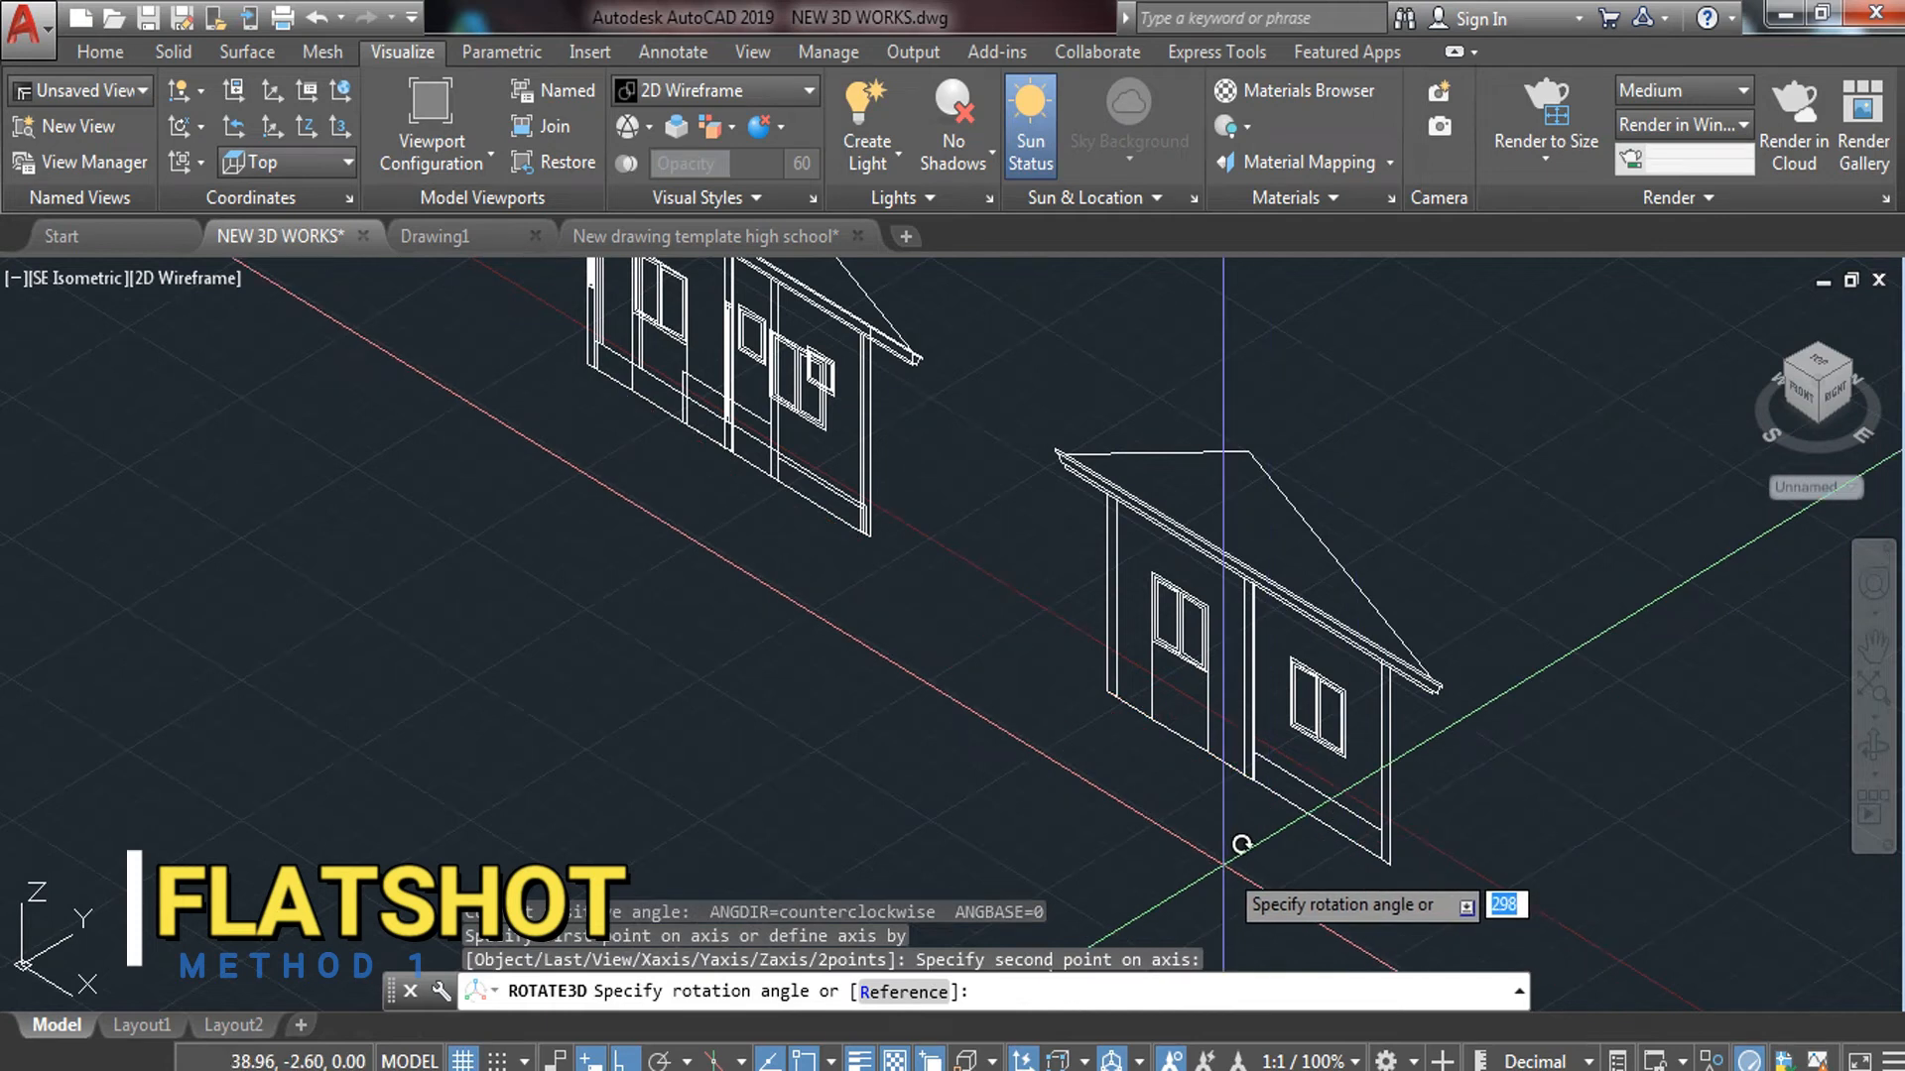
# Finish the 270° rotation, then try moving both houses toward the floor plan and cancel
pyautogui.press('Return')
pyautogui.scroll(-5, 1240, 794)
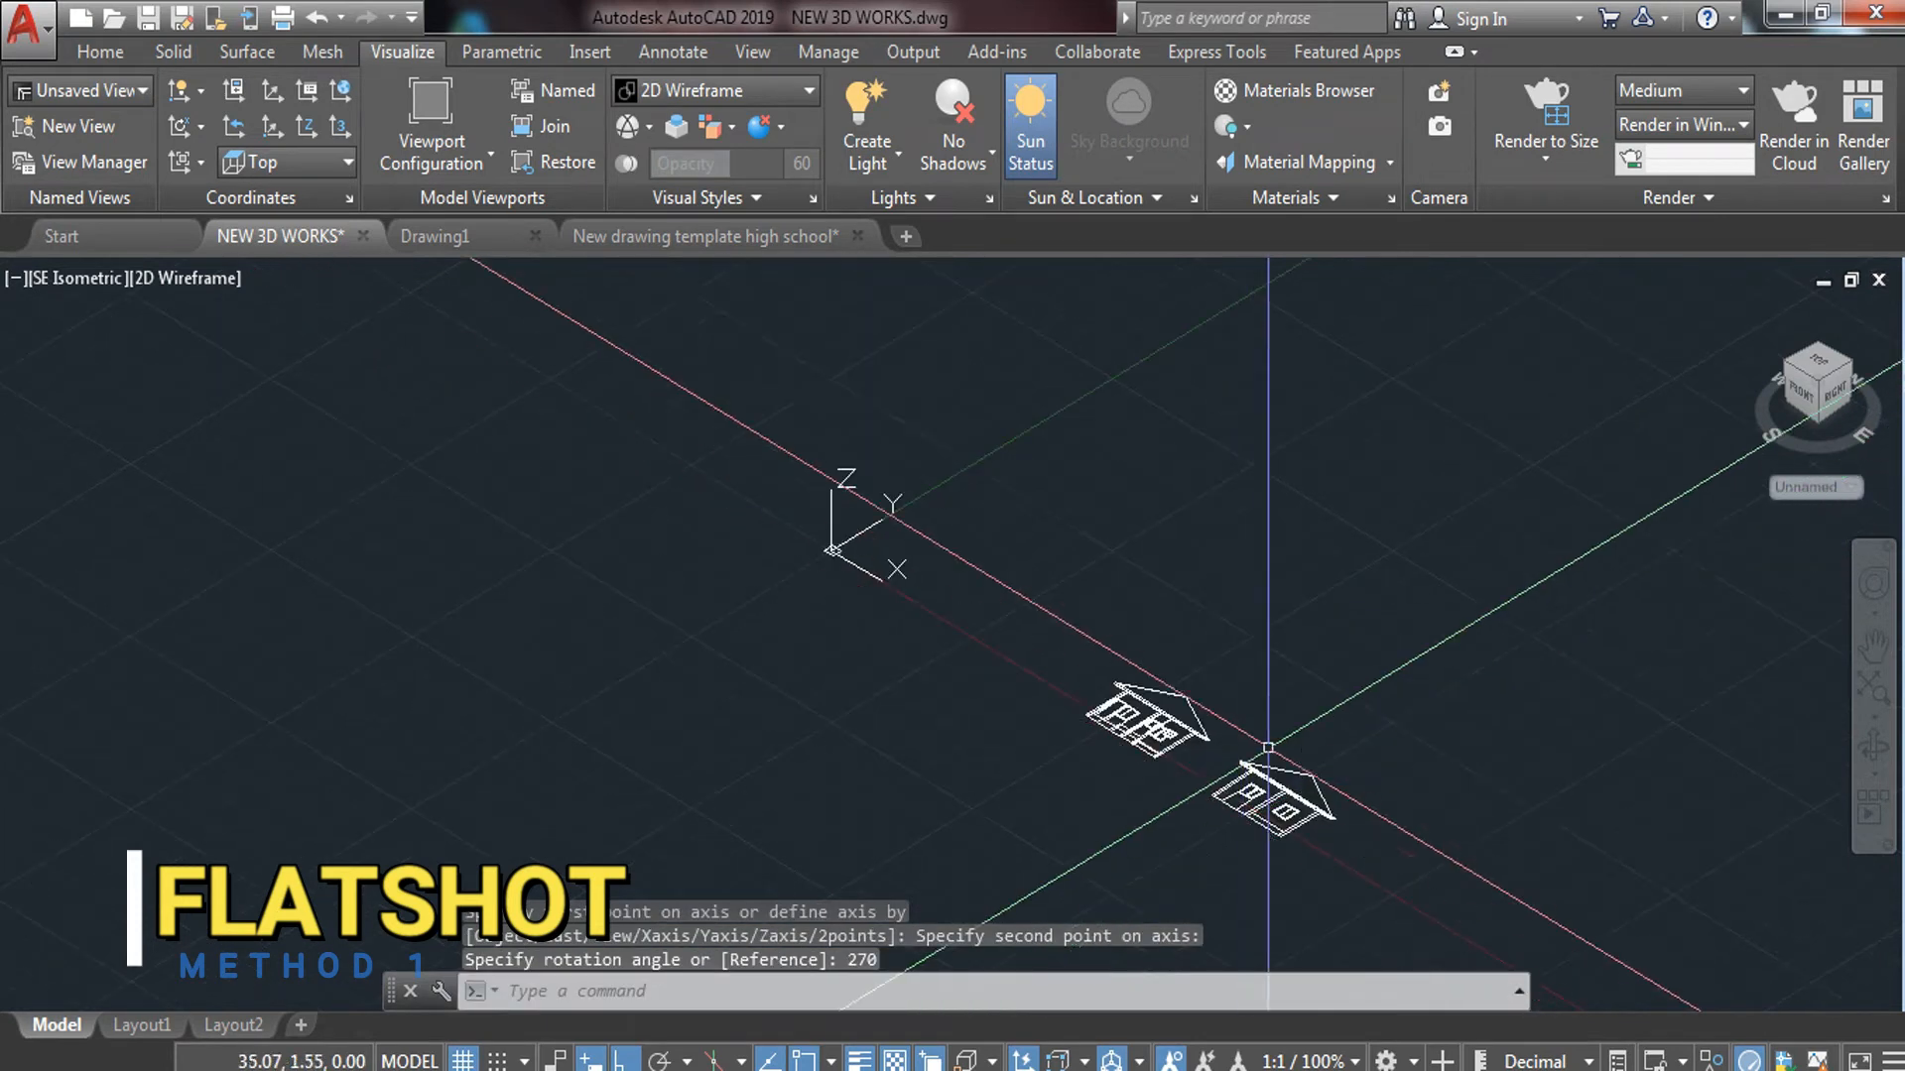
pyautogui.click(1042, 527)
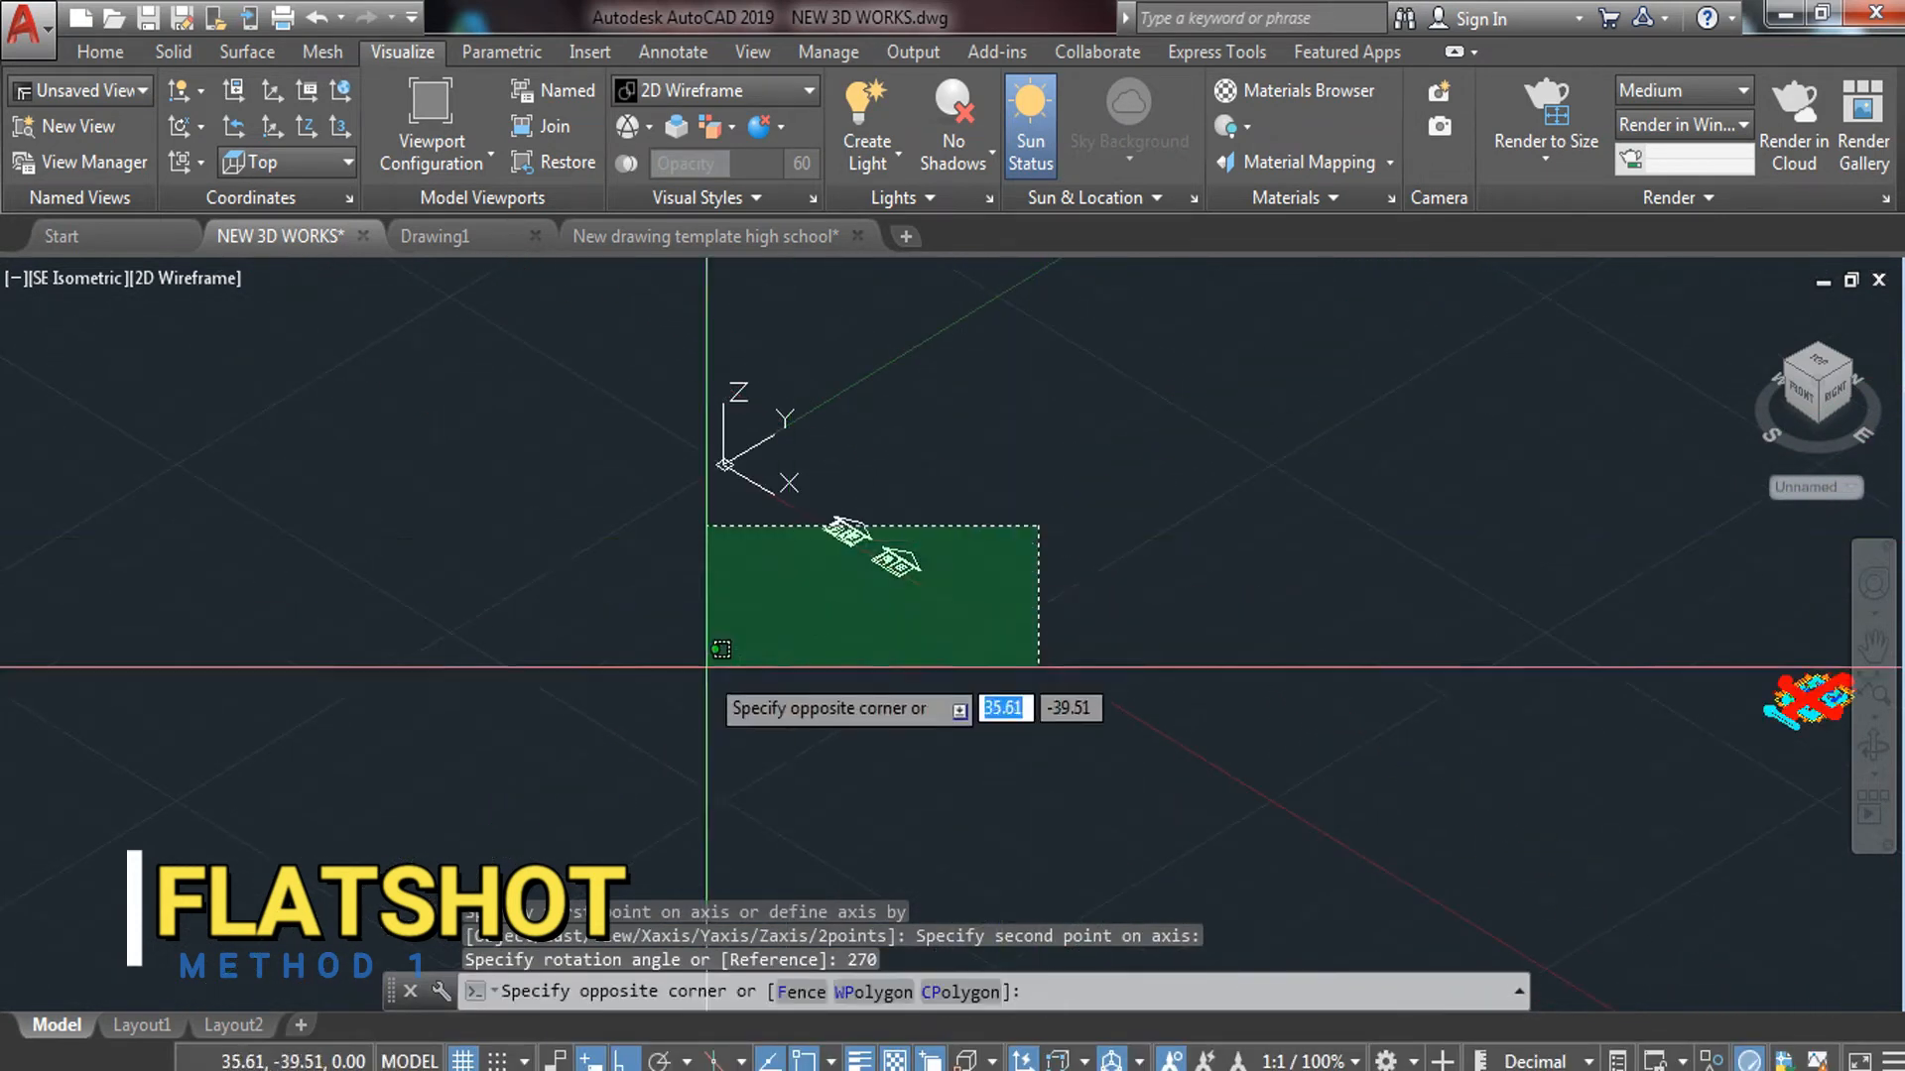
pyautogui.click(699, 675)
pyautogui.write('M')
pyautogui.press('Return')
pyautogui.scroll(8, 885, 681)
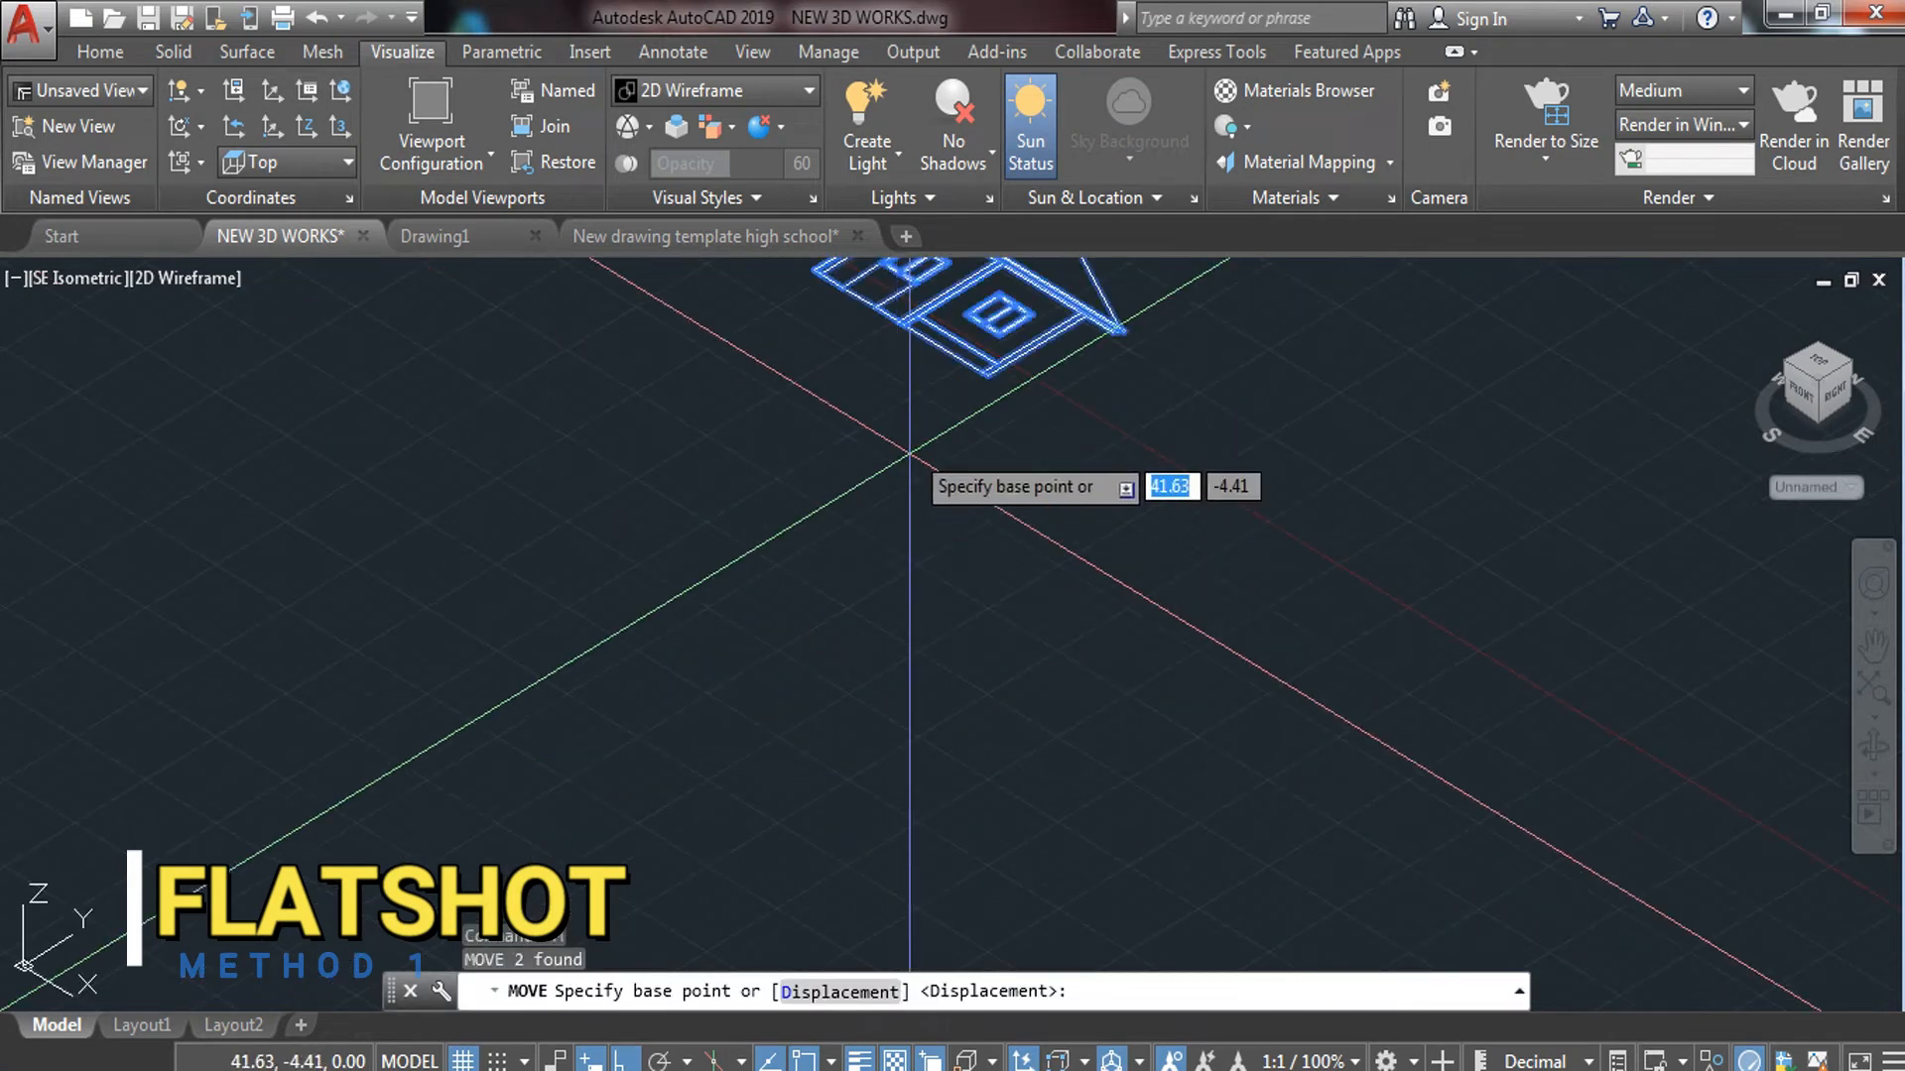
pyautogui.click(904, 324)
pyautogui.scroll(-7, 907, 333)
pyautogui.moveTo(932, 403); pyautogui.dragTo(5, 566, button='middle')
pyautogui.press('F8')
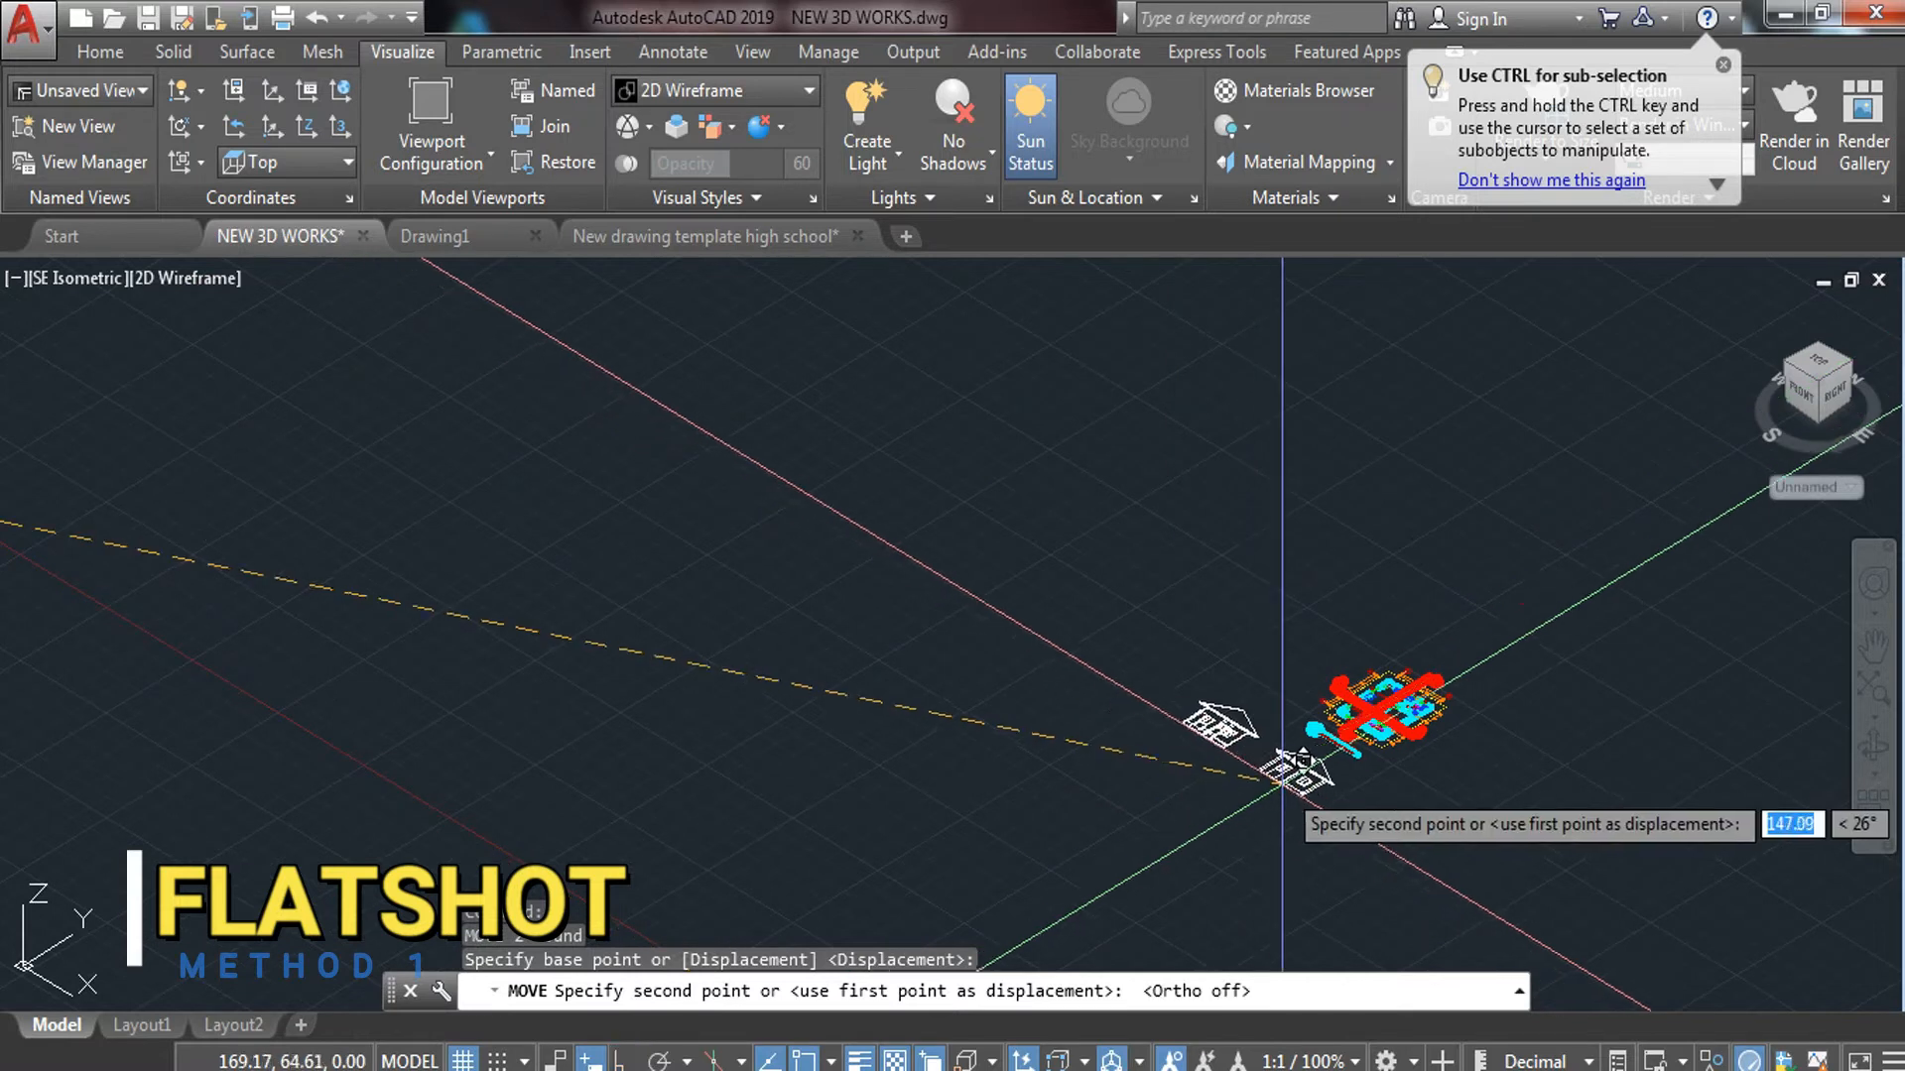
pyautogui.scroll(5, 1270, 719)
pyautogui.press('Escape')
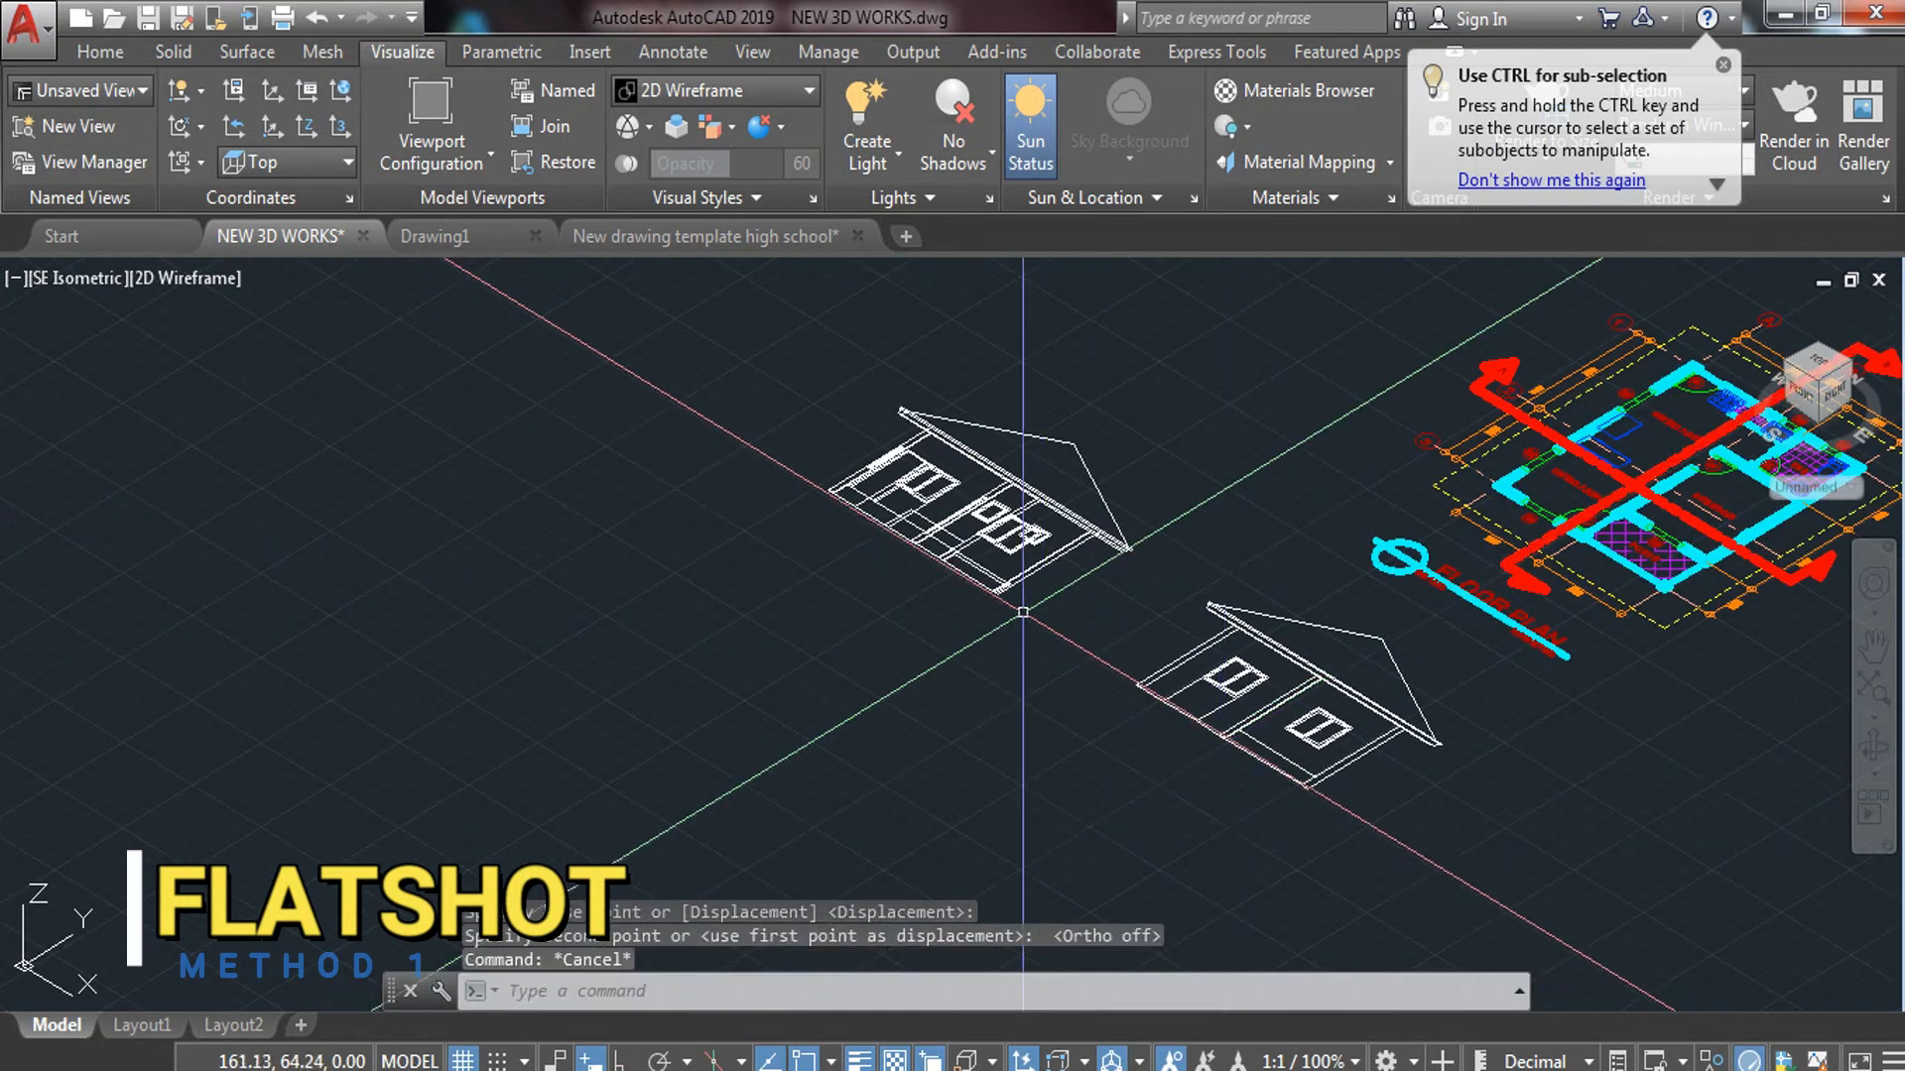
# Window-select the upper house and erase it
pyautogui.scroll(-3, 1075, 480)
pyautogui.scroll(7, 1006, 550)
pyautogui.scroll(-5, 1006, 551)
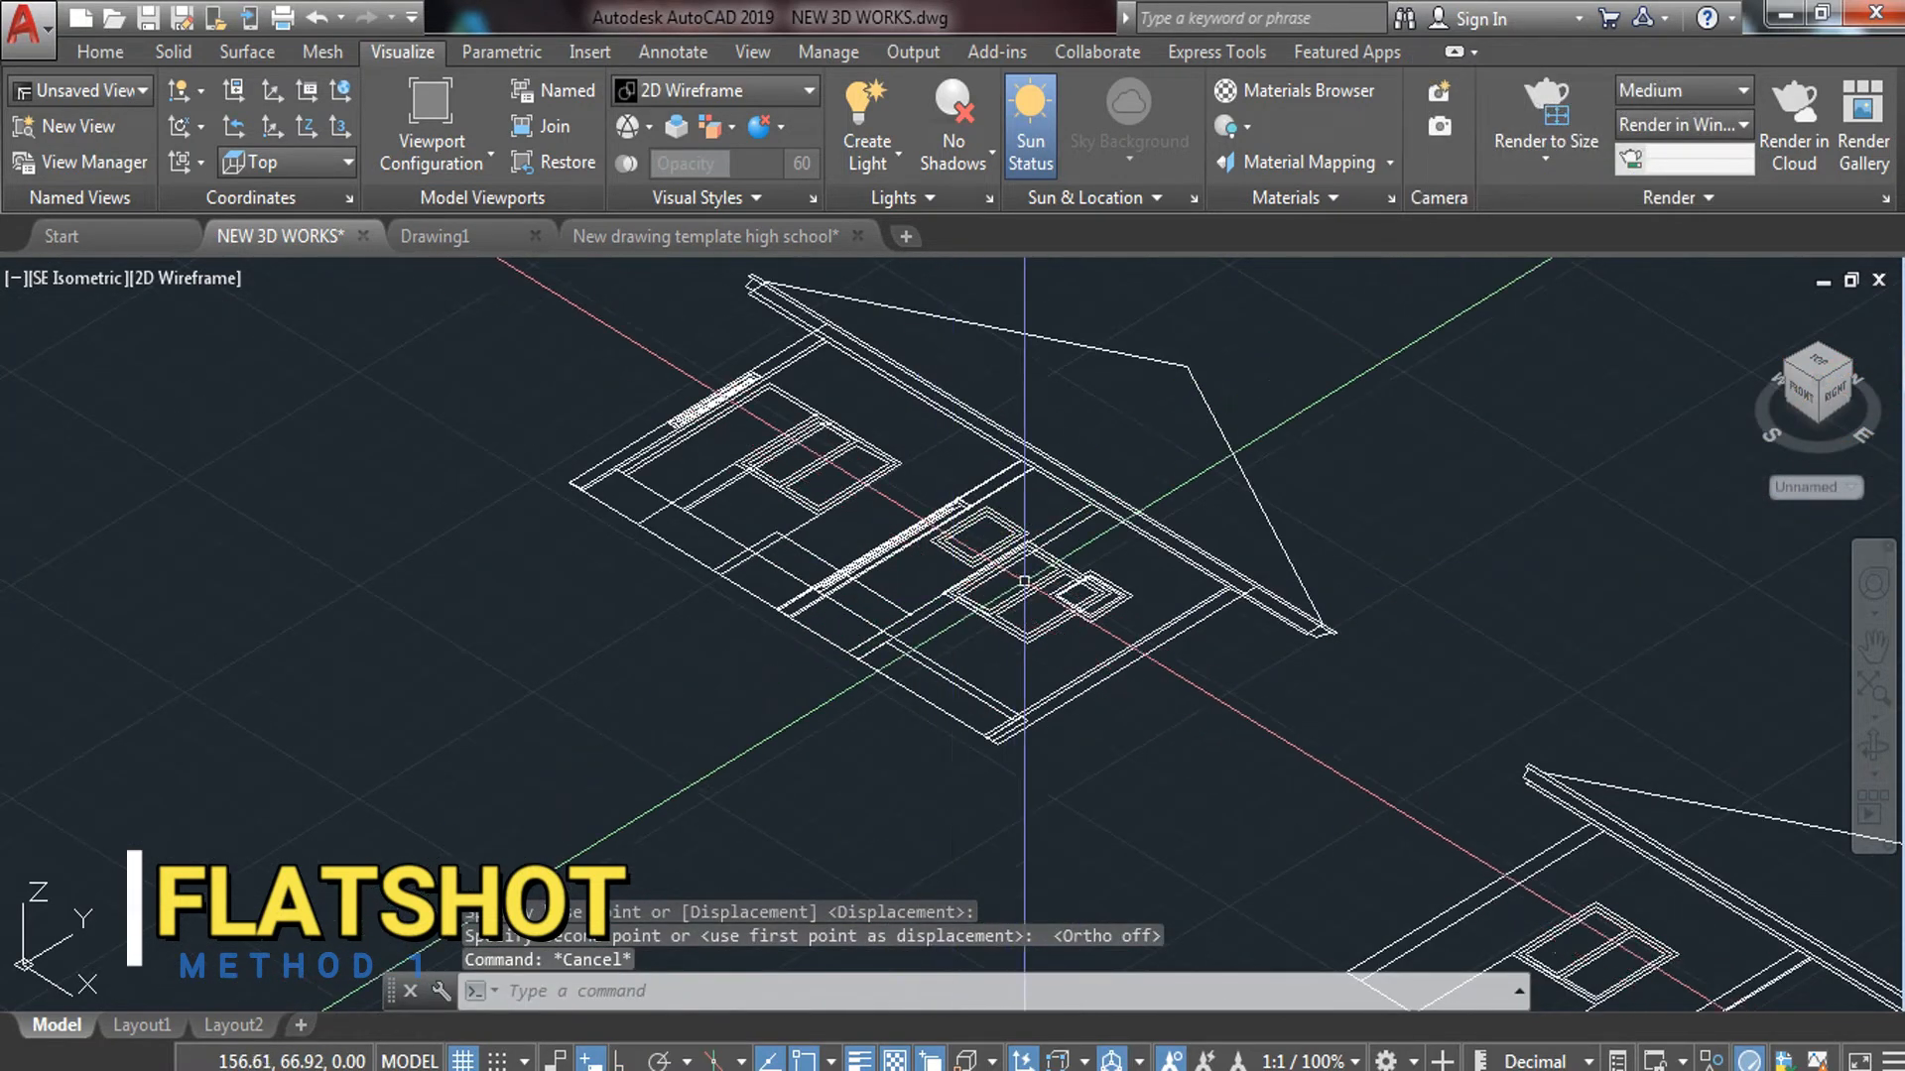
pyautogui.scroll(5, 1007, 595)
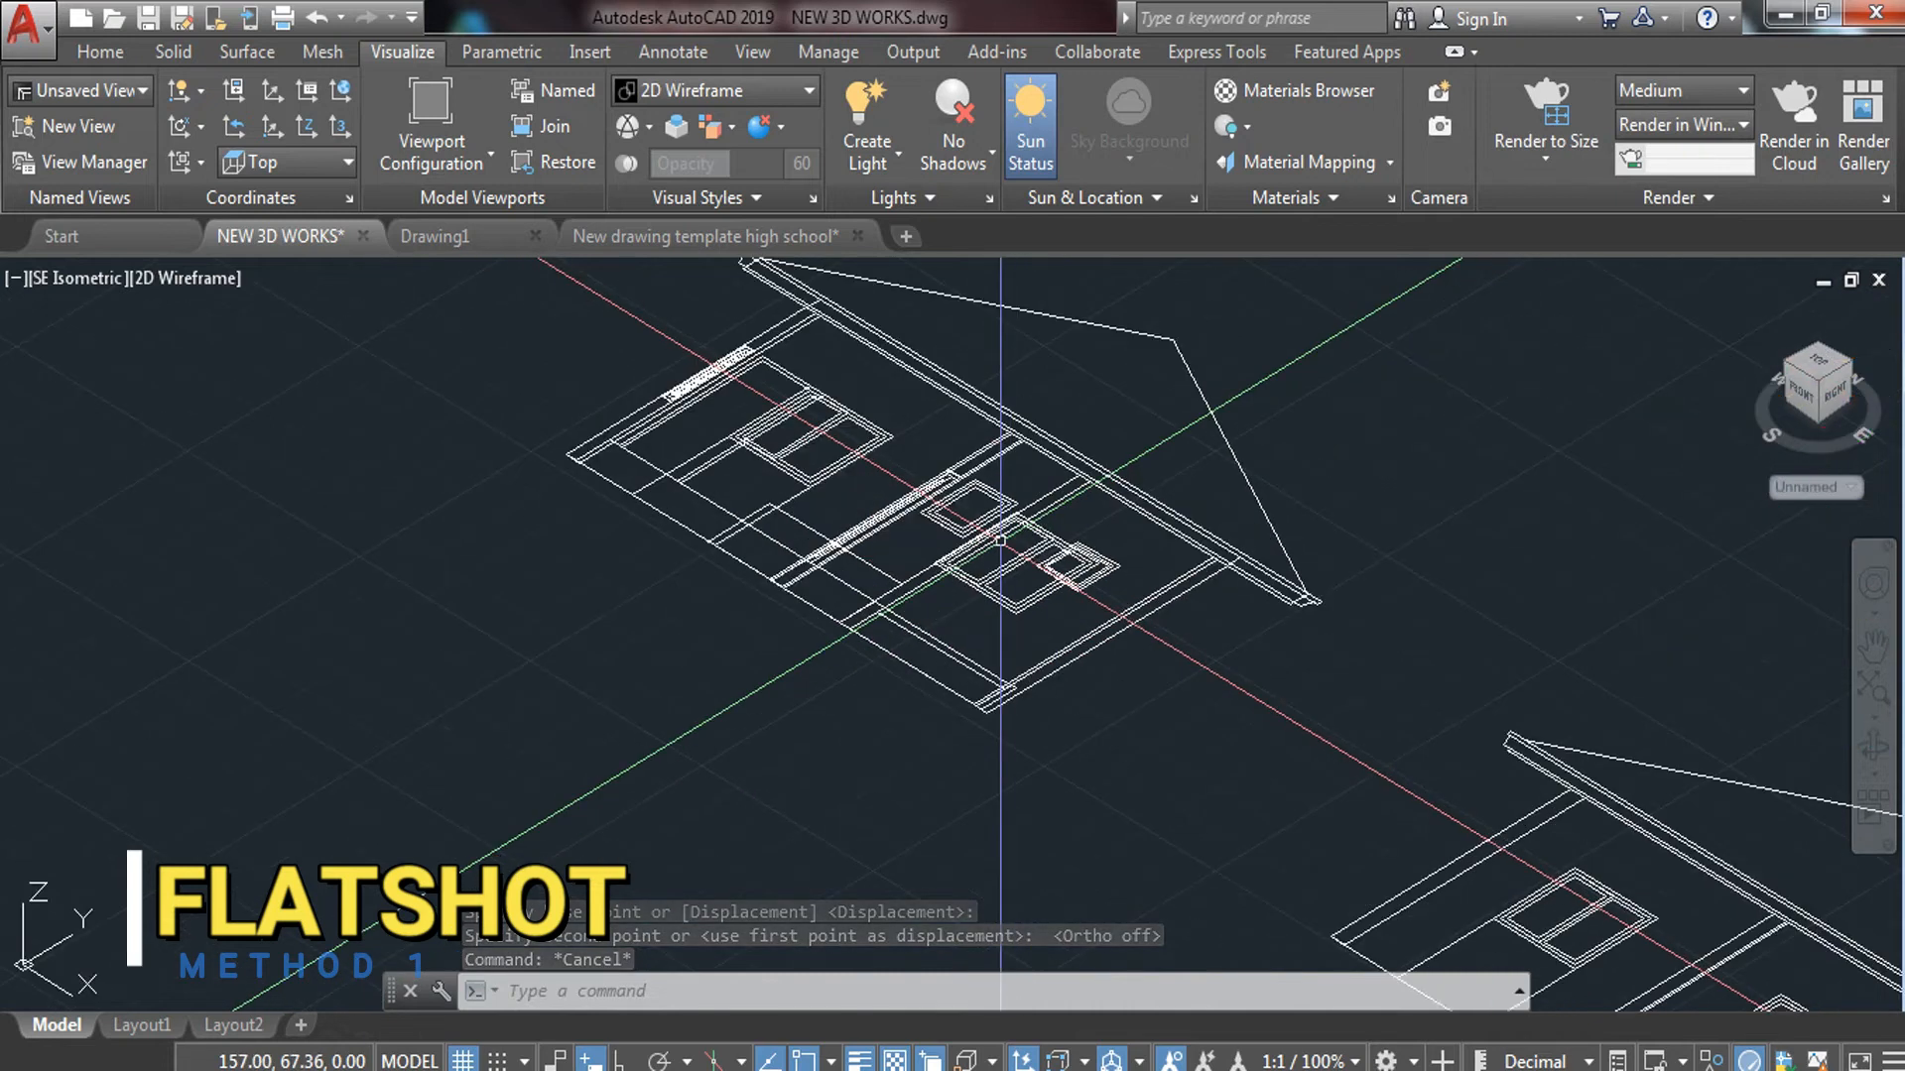
pyautogui.scroll(-4, 1021, 658)
pyautogui.click(1122, 464)
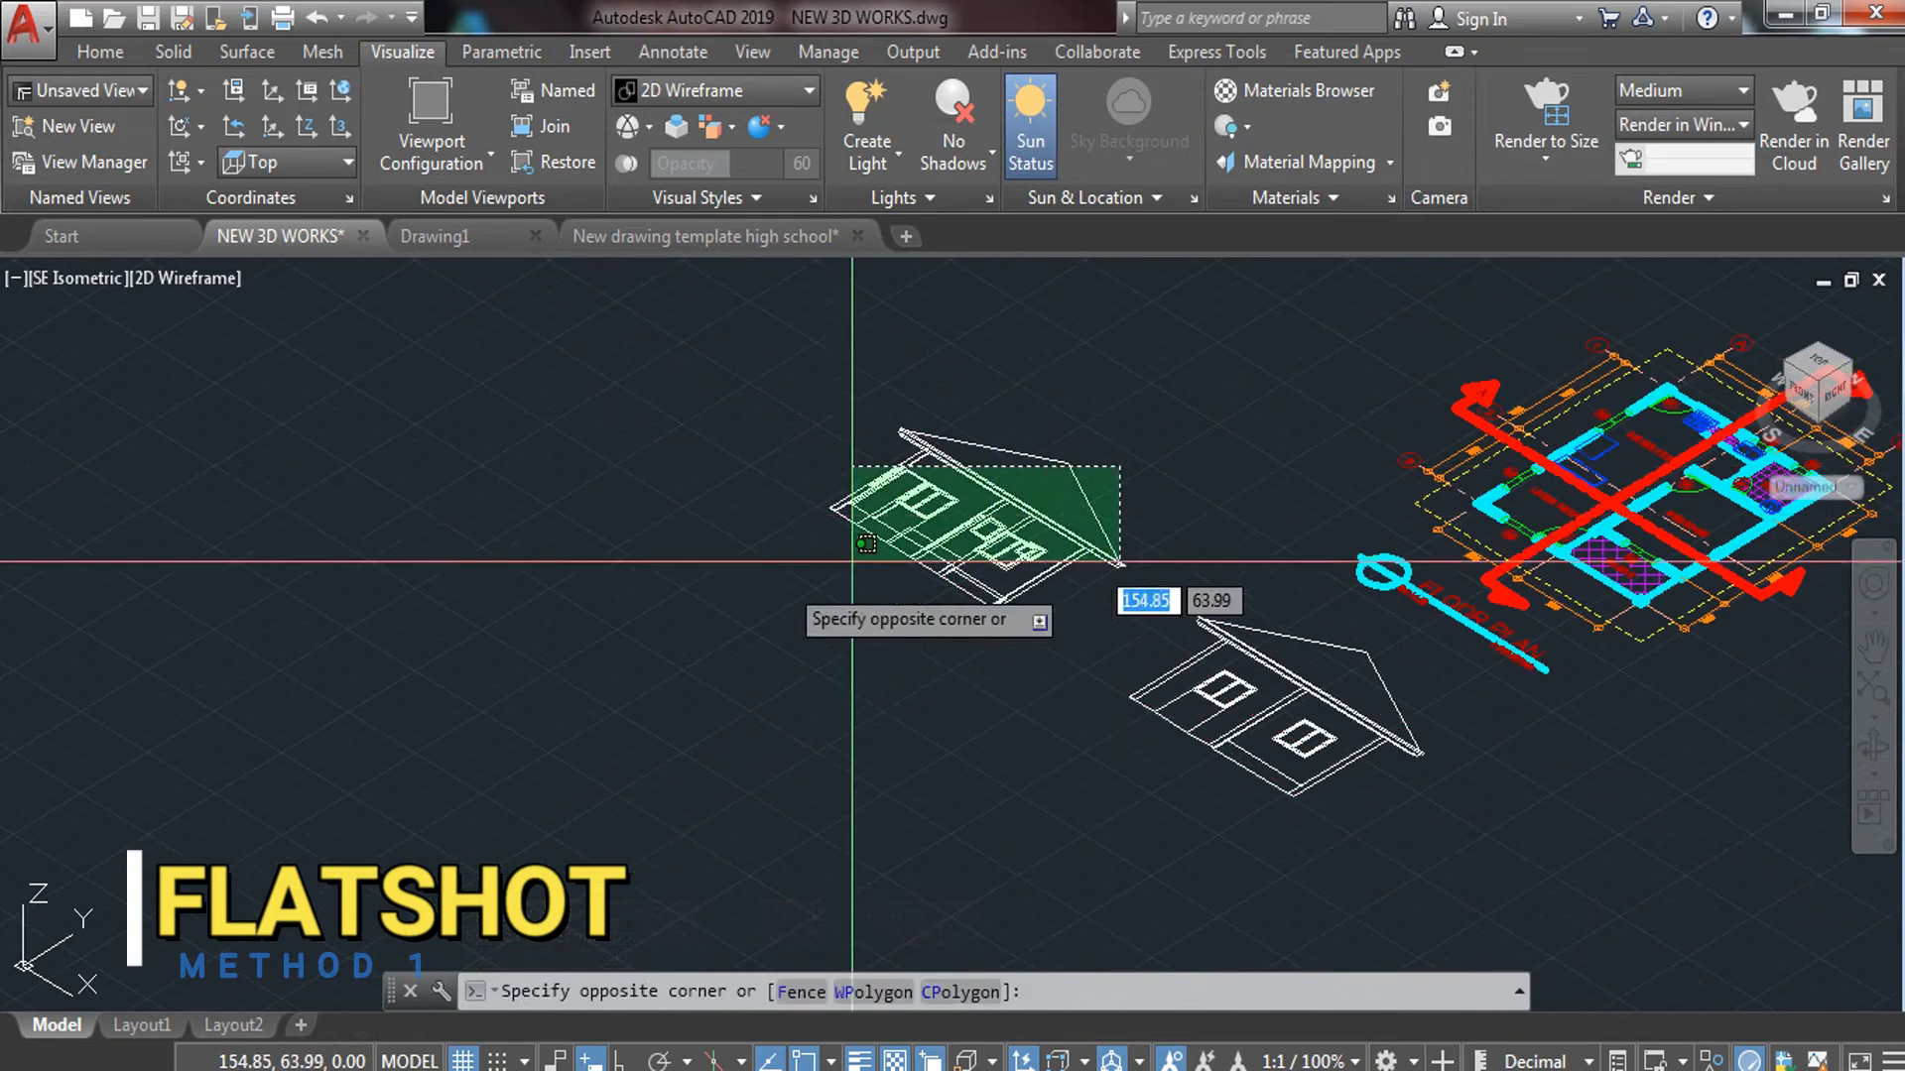
pyautogui.click(778, 607)
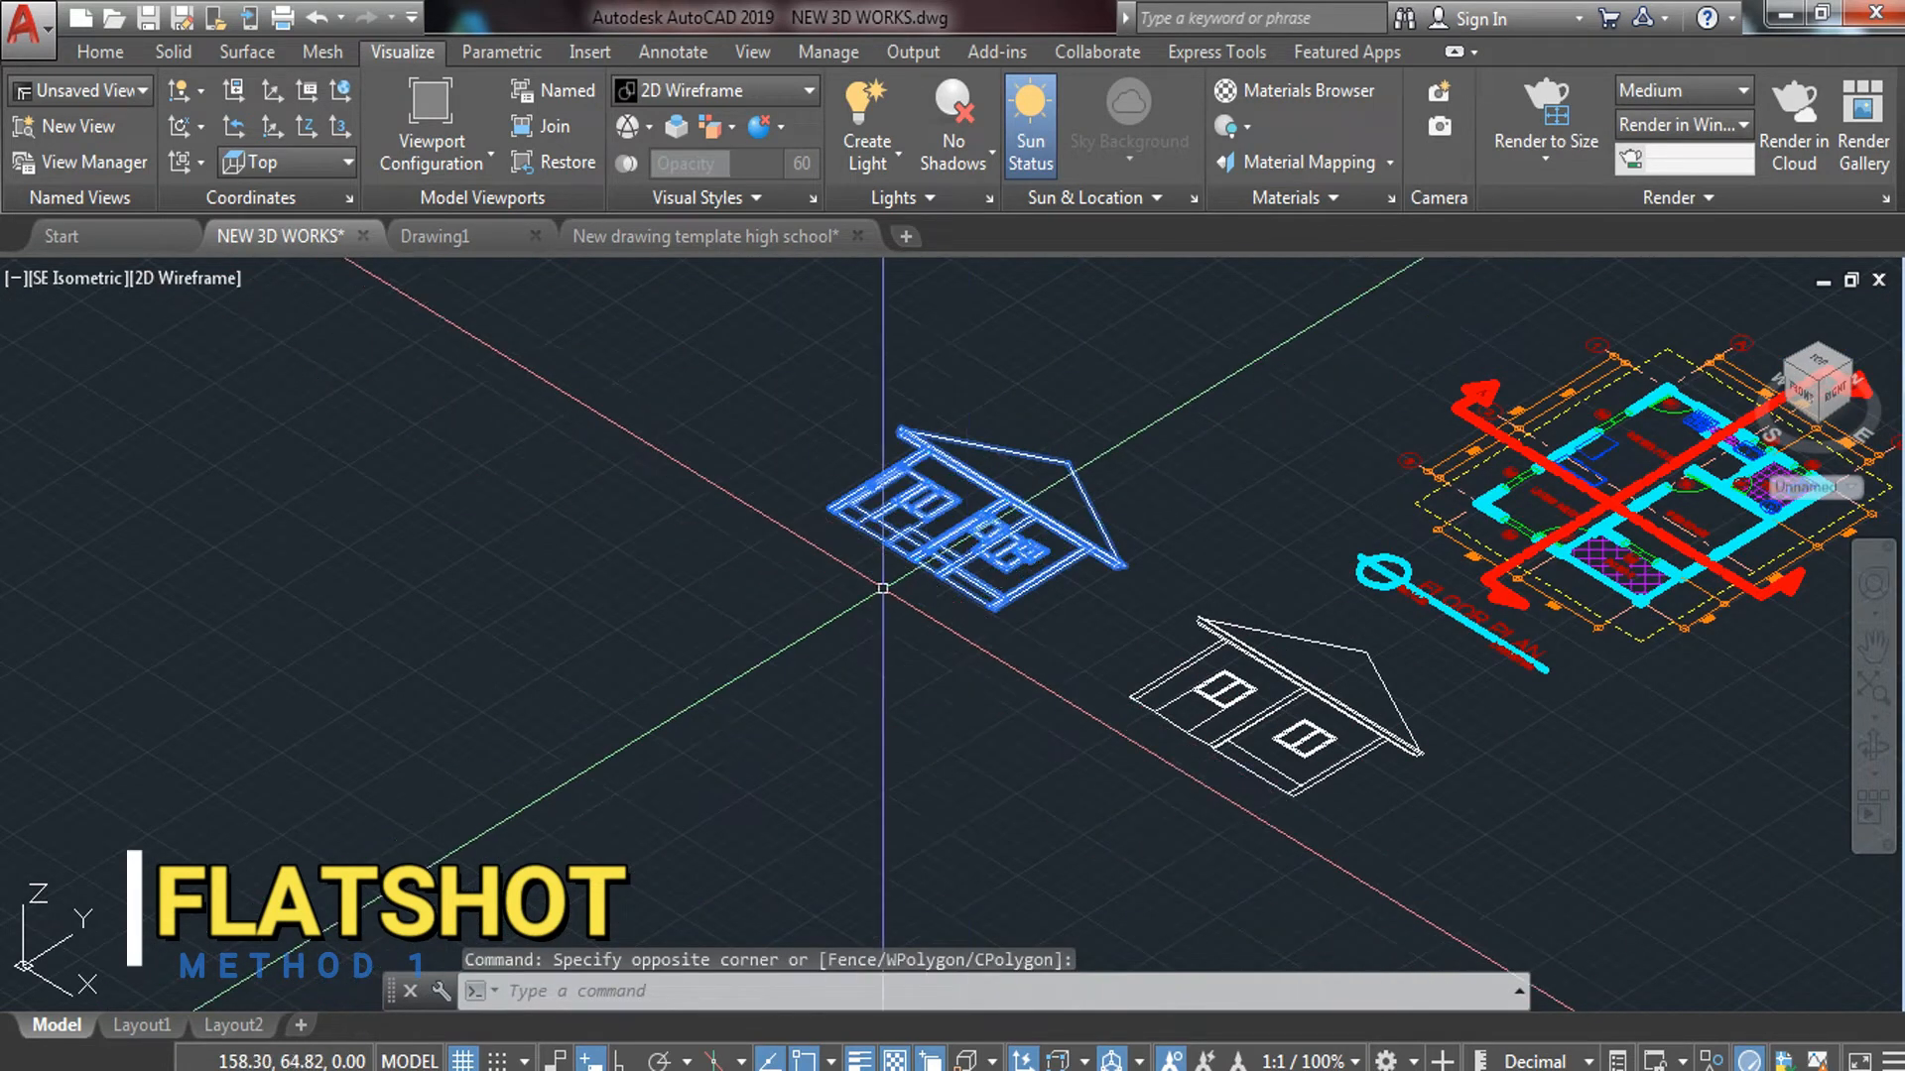
pyautogui.press('Escape')
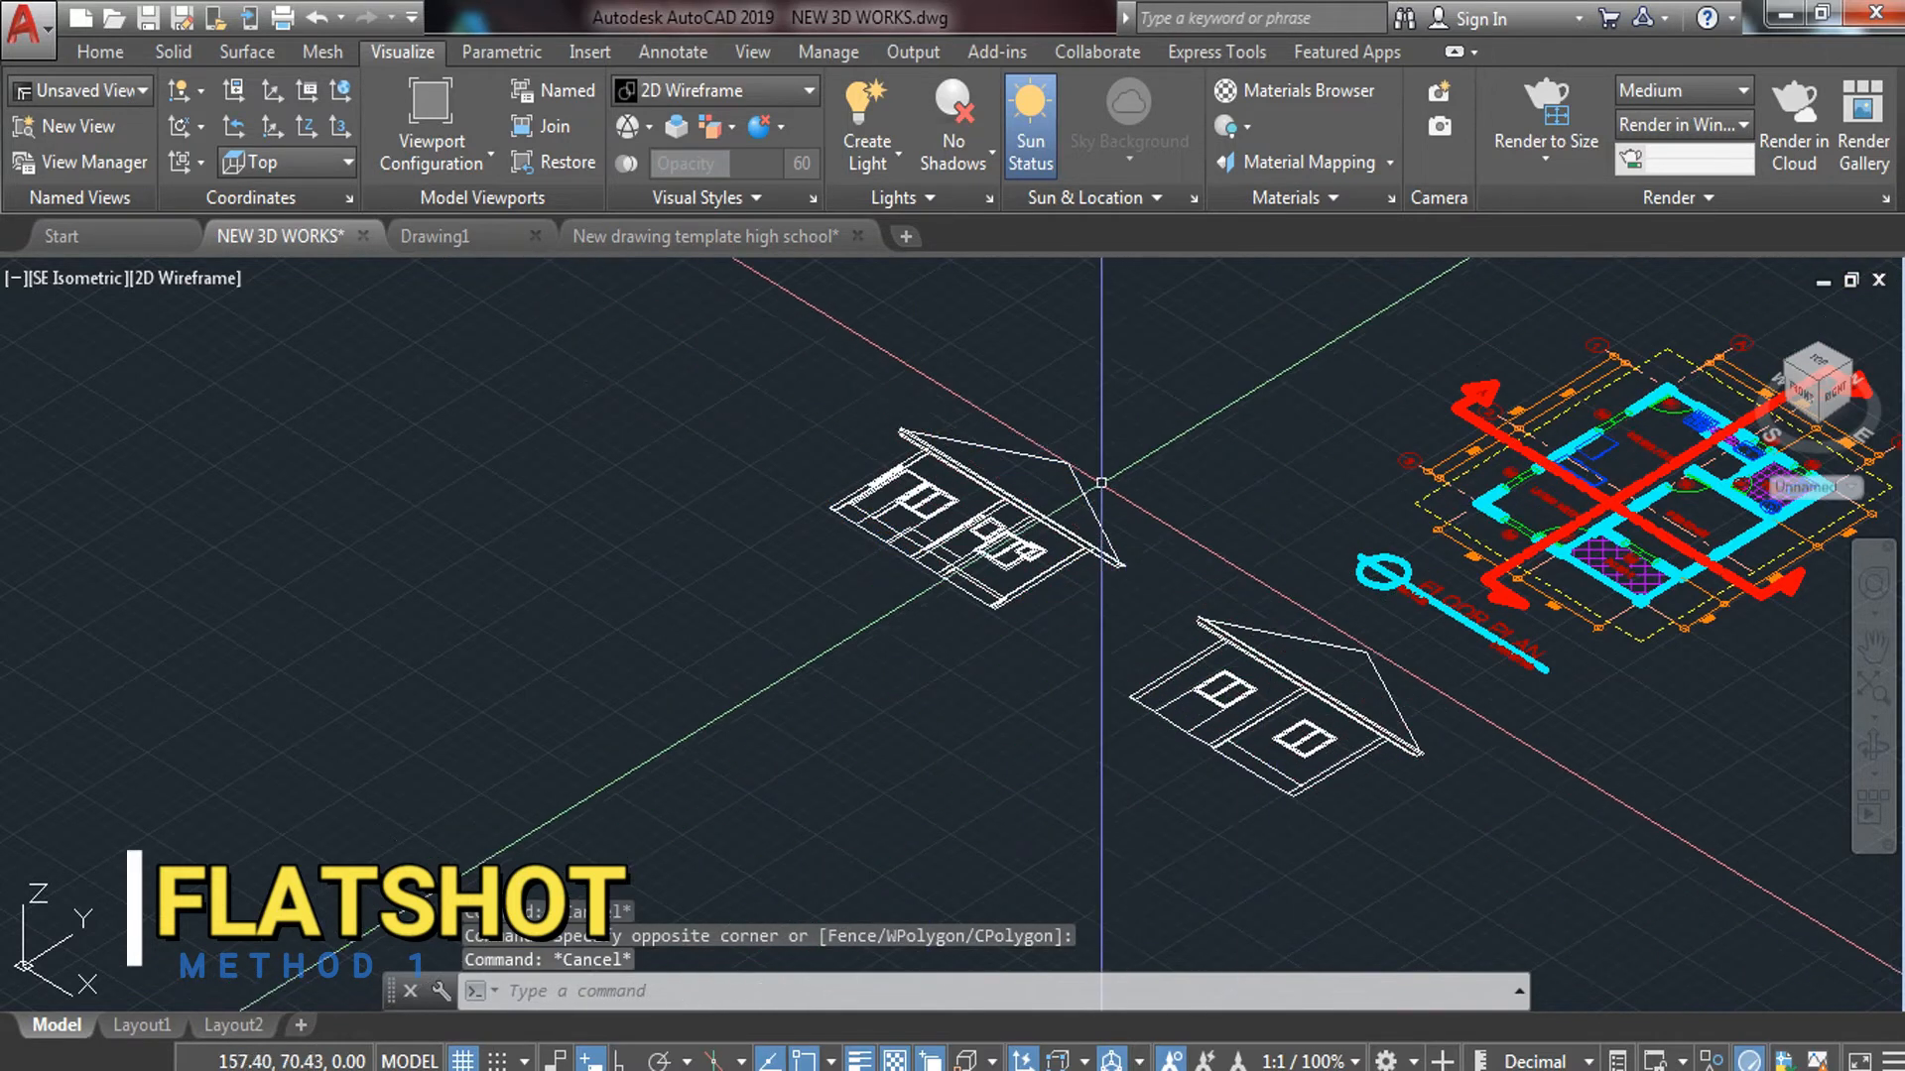
pyautogui.click(1127, 409)
pyautogui.click(824, 660)
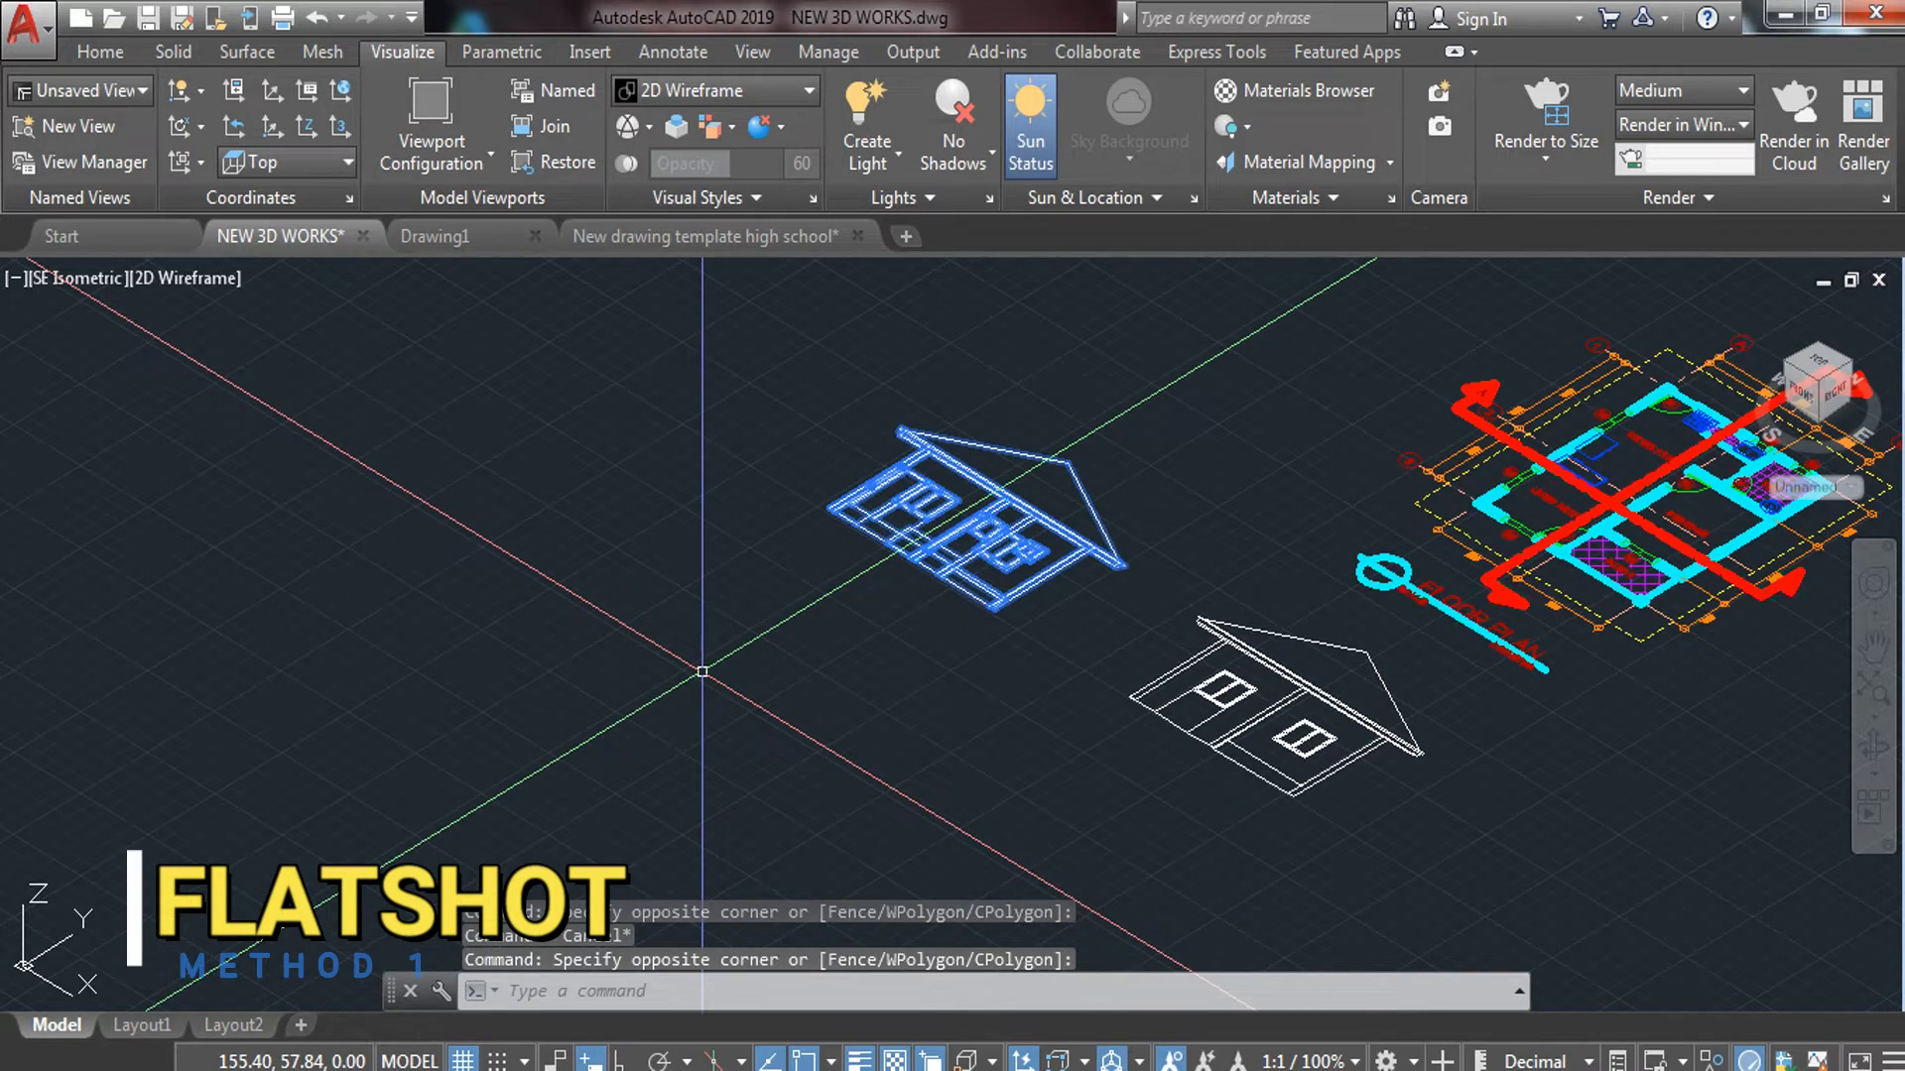
pyautogui.press('Return')
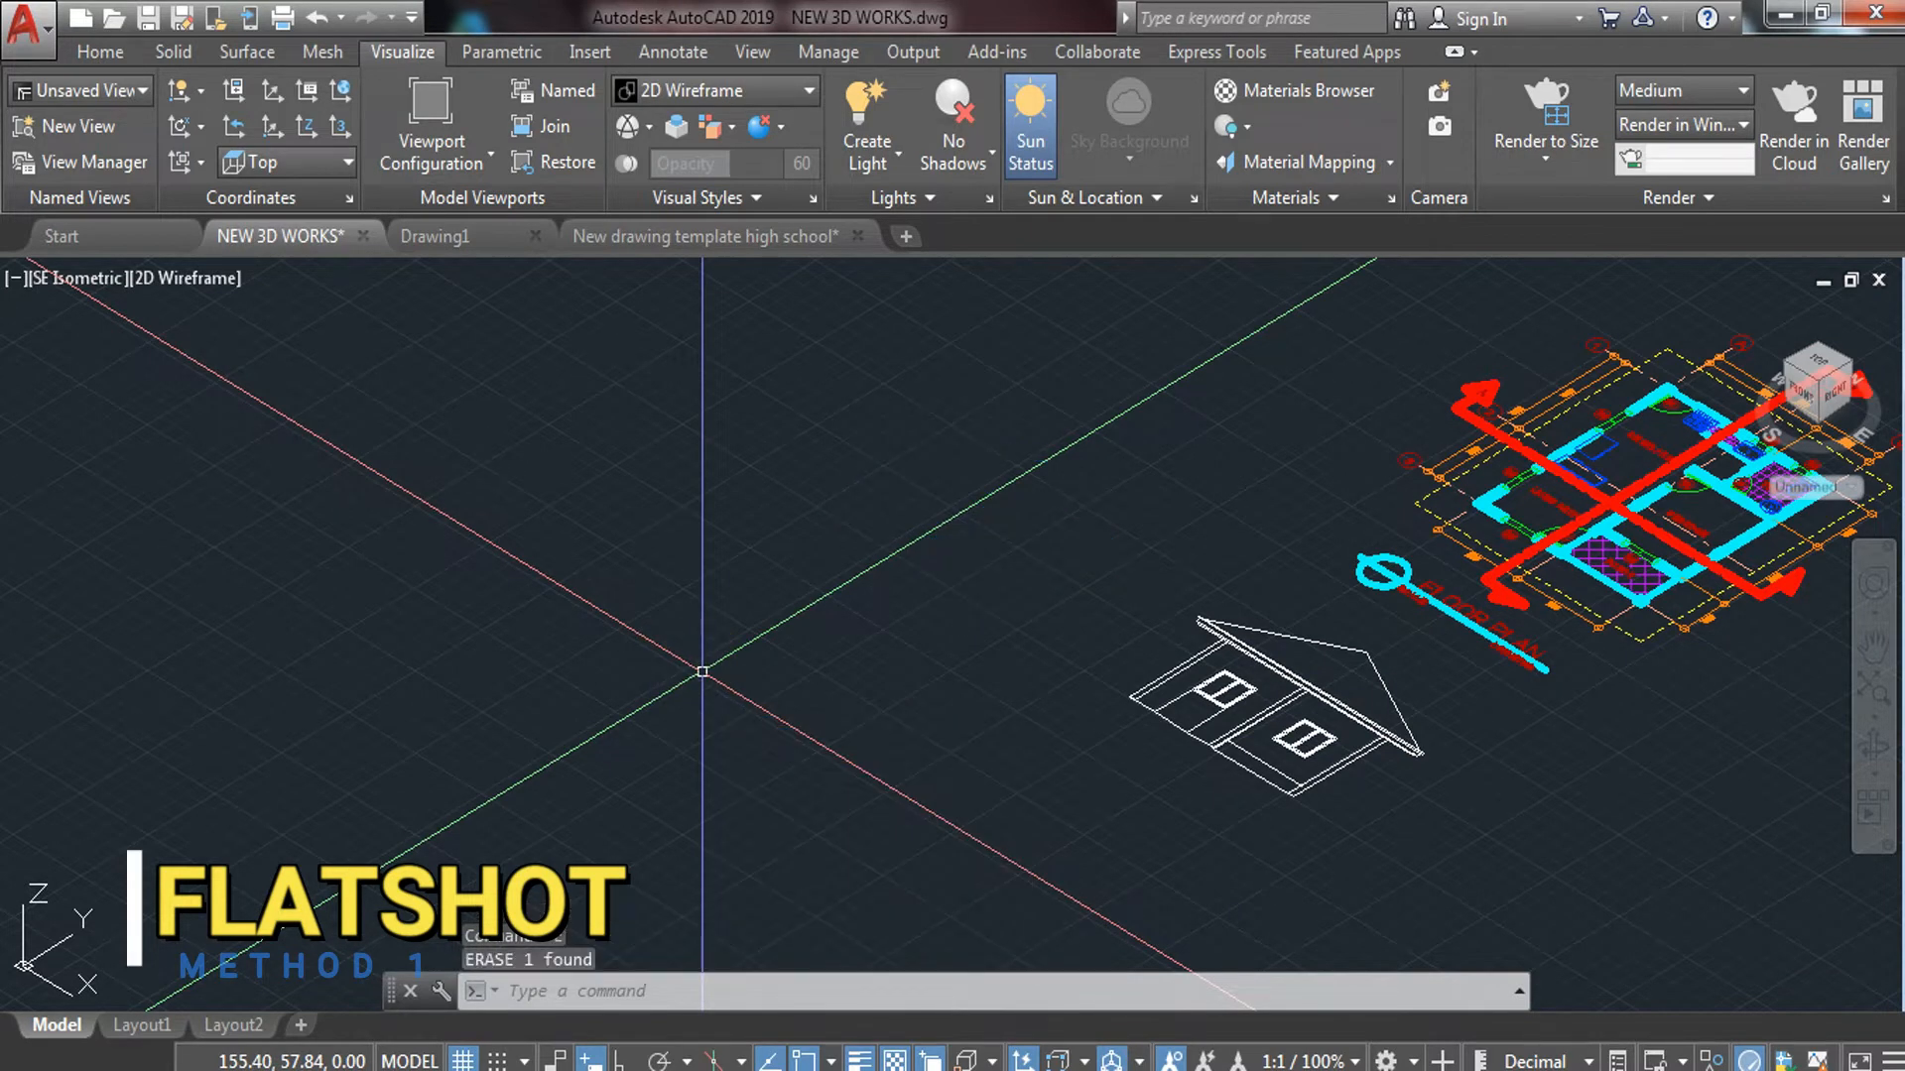
# Switch the viewport to Right view and shift the house to the left
pyautogui.click(85, 280)
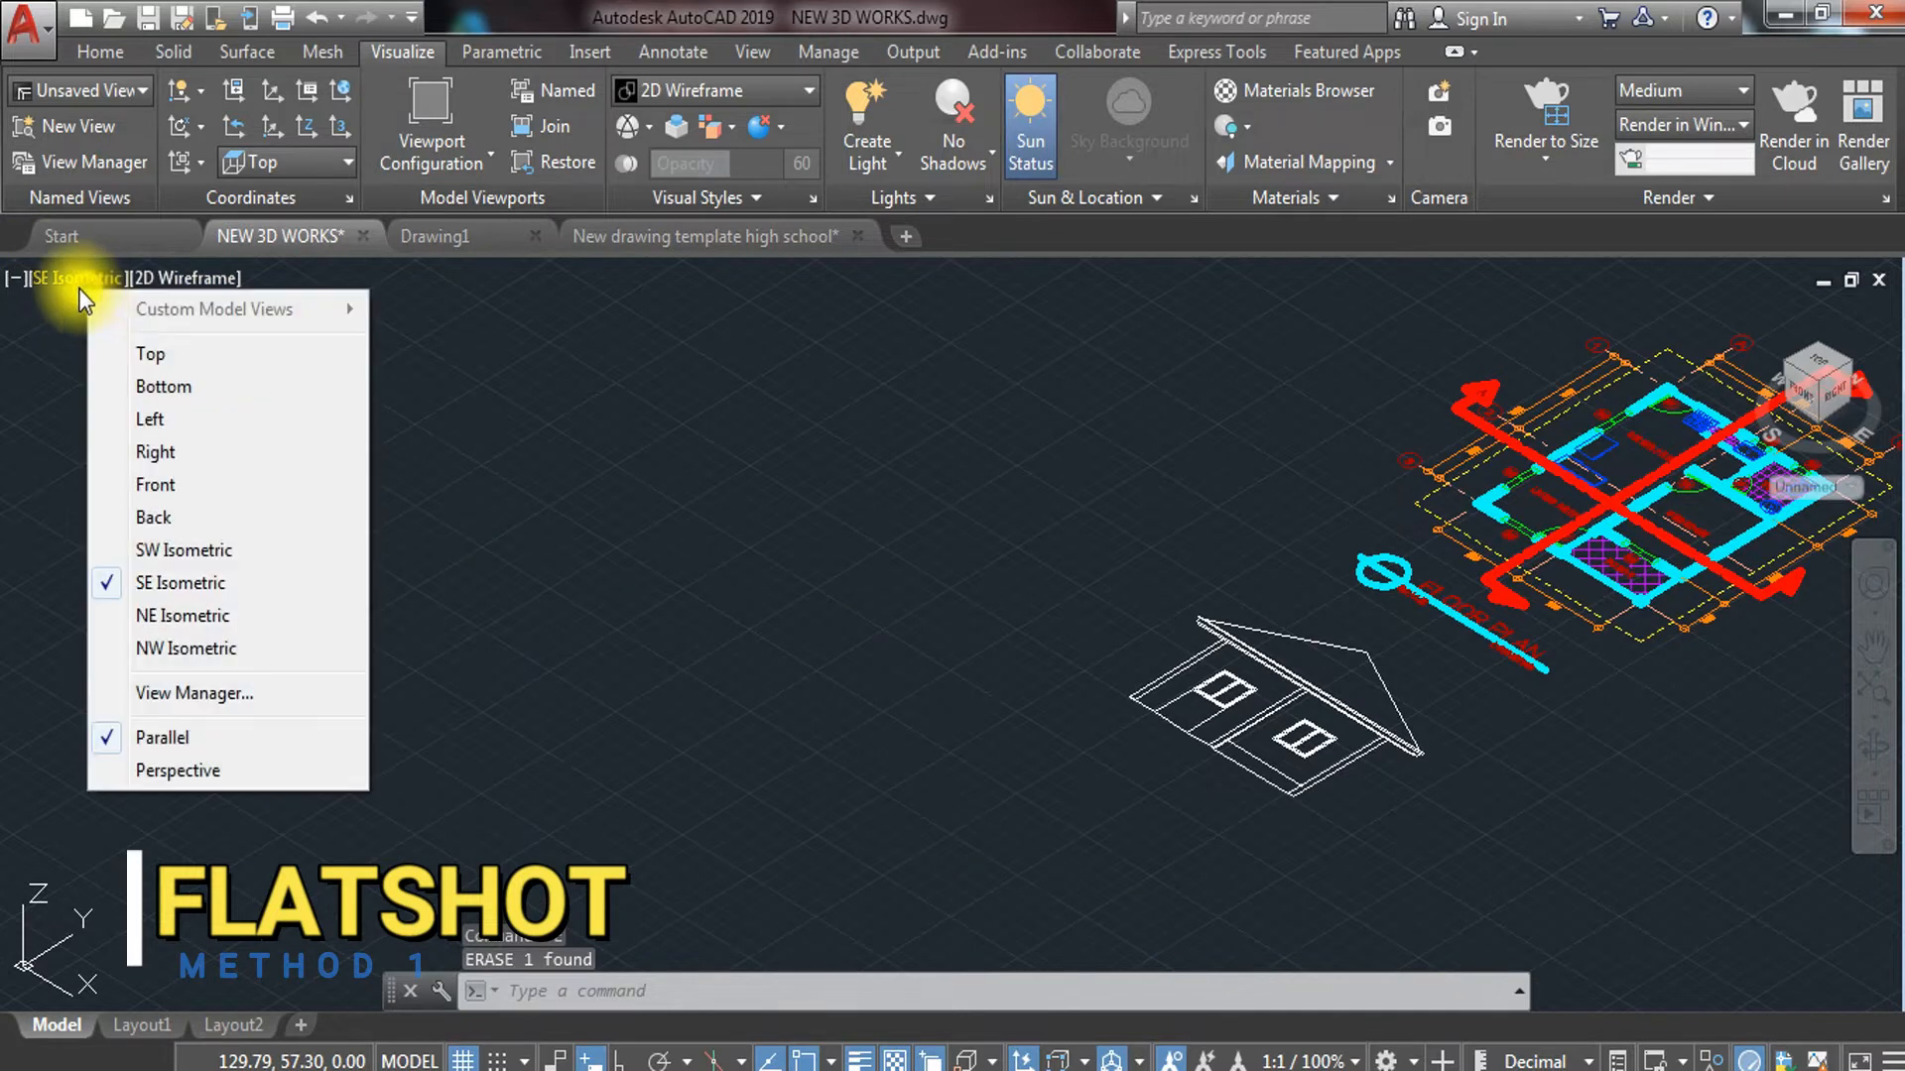
pyautogui.click(232, 451)
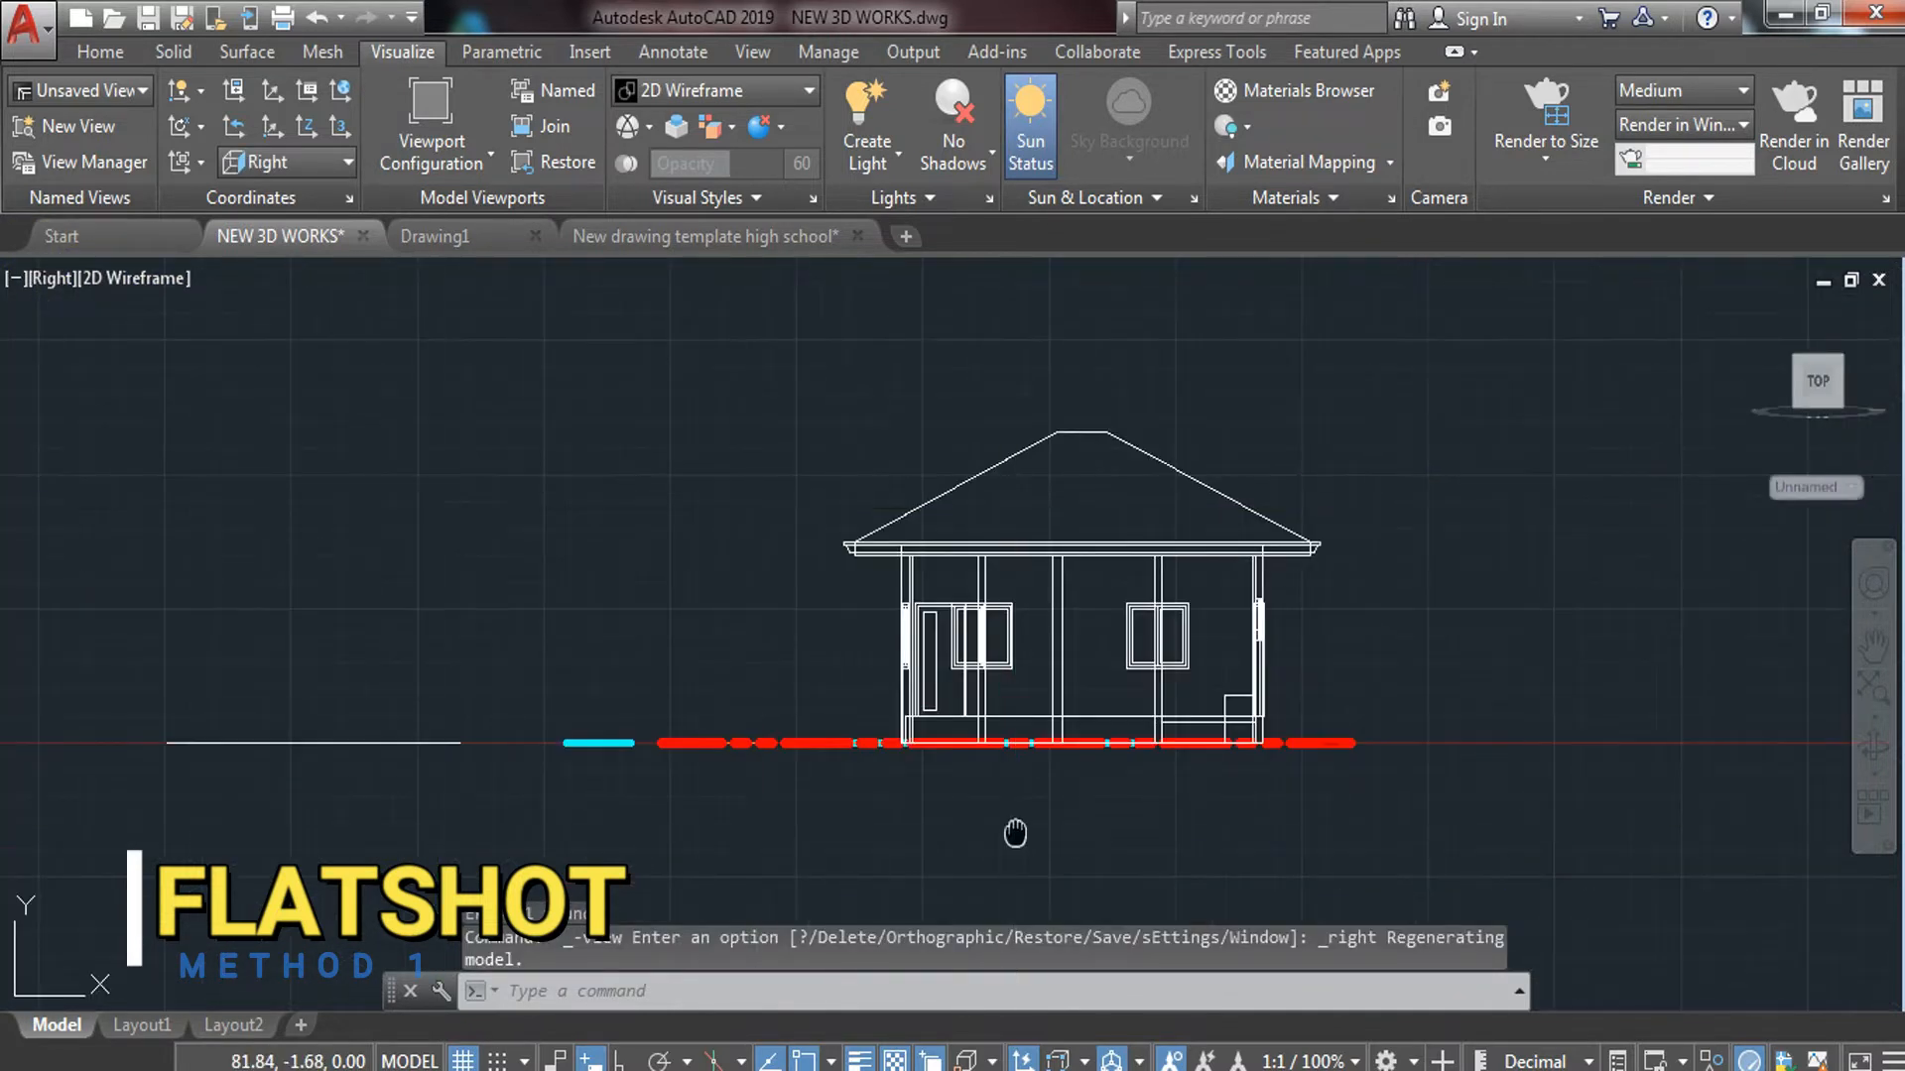
pyautogui.moveTo(1015, 833); pyautogui.dragTo(806, 841, button='middle')
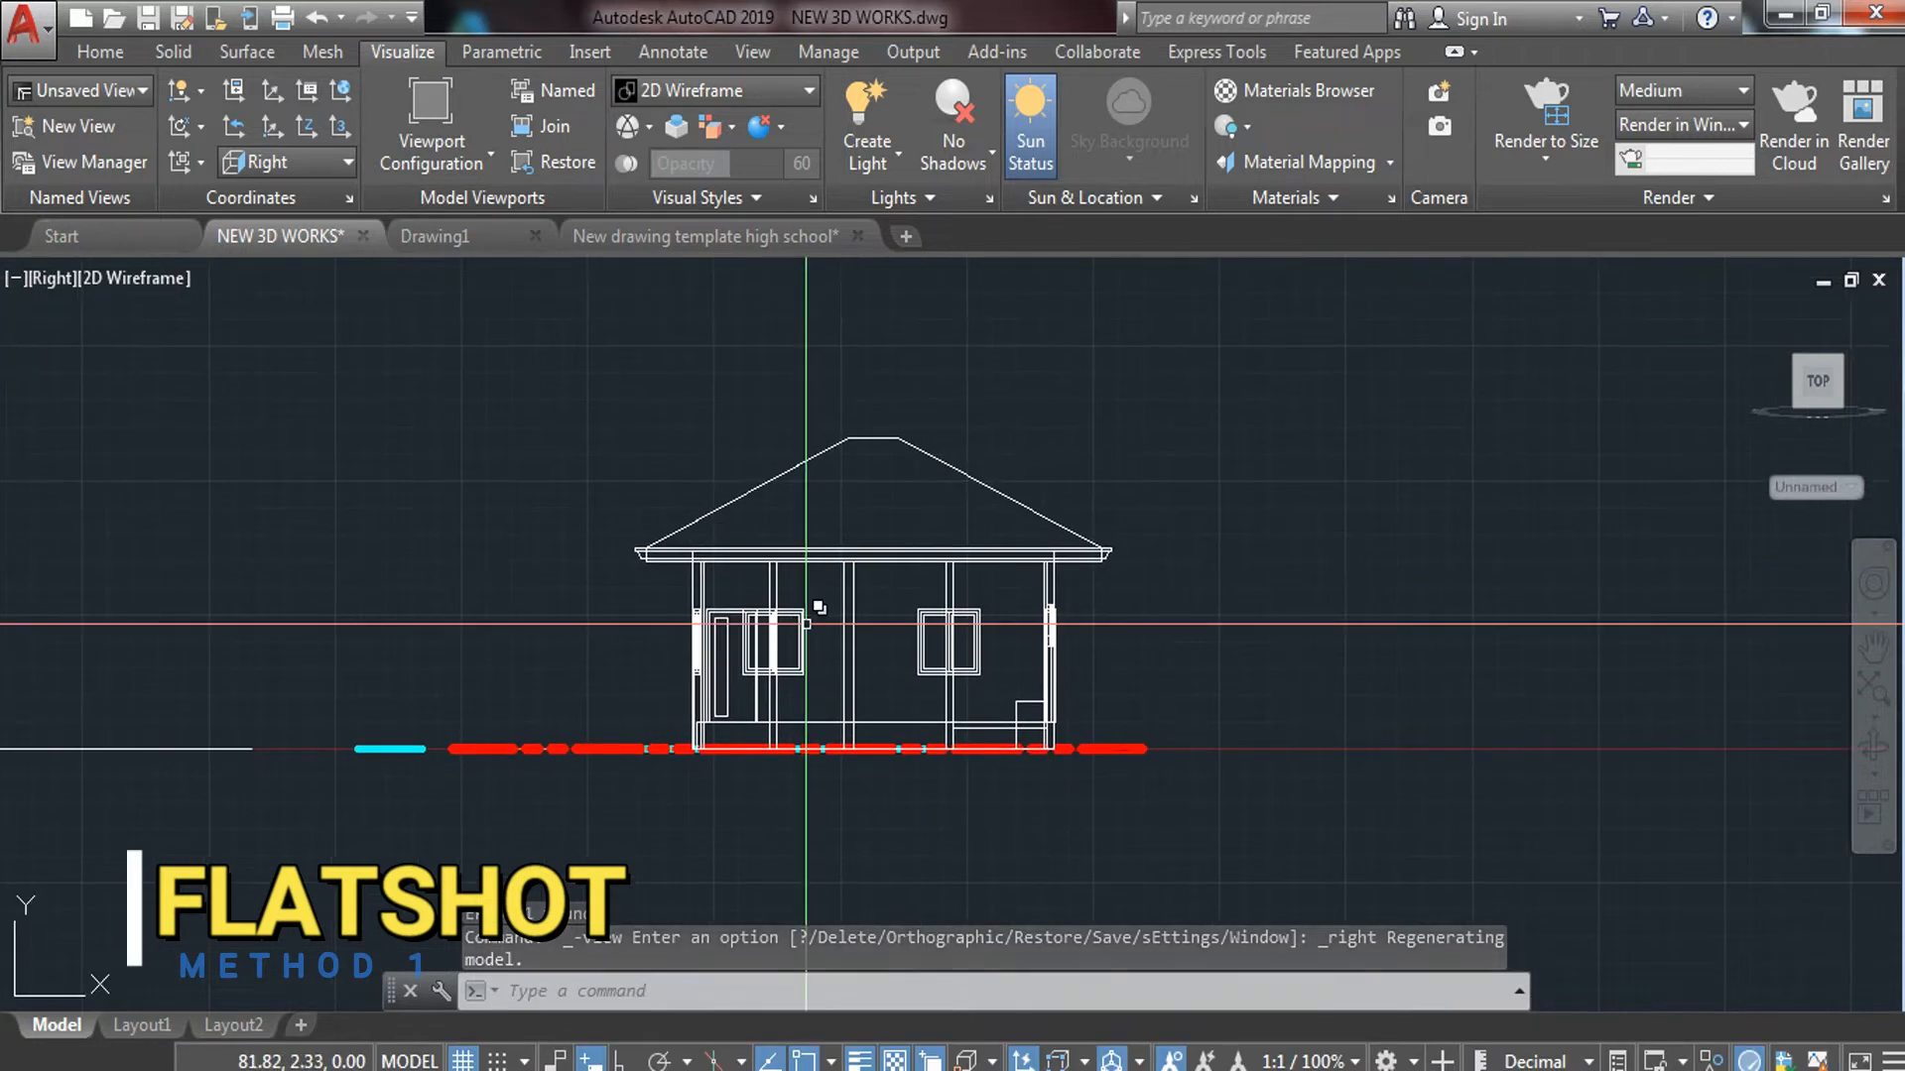
# Create a FLATSHOT block placed right of the house at scale 1 and 0 rotation
pyautogui.write('FLATSHOT')
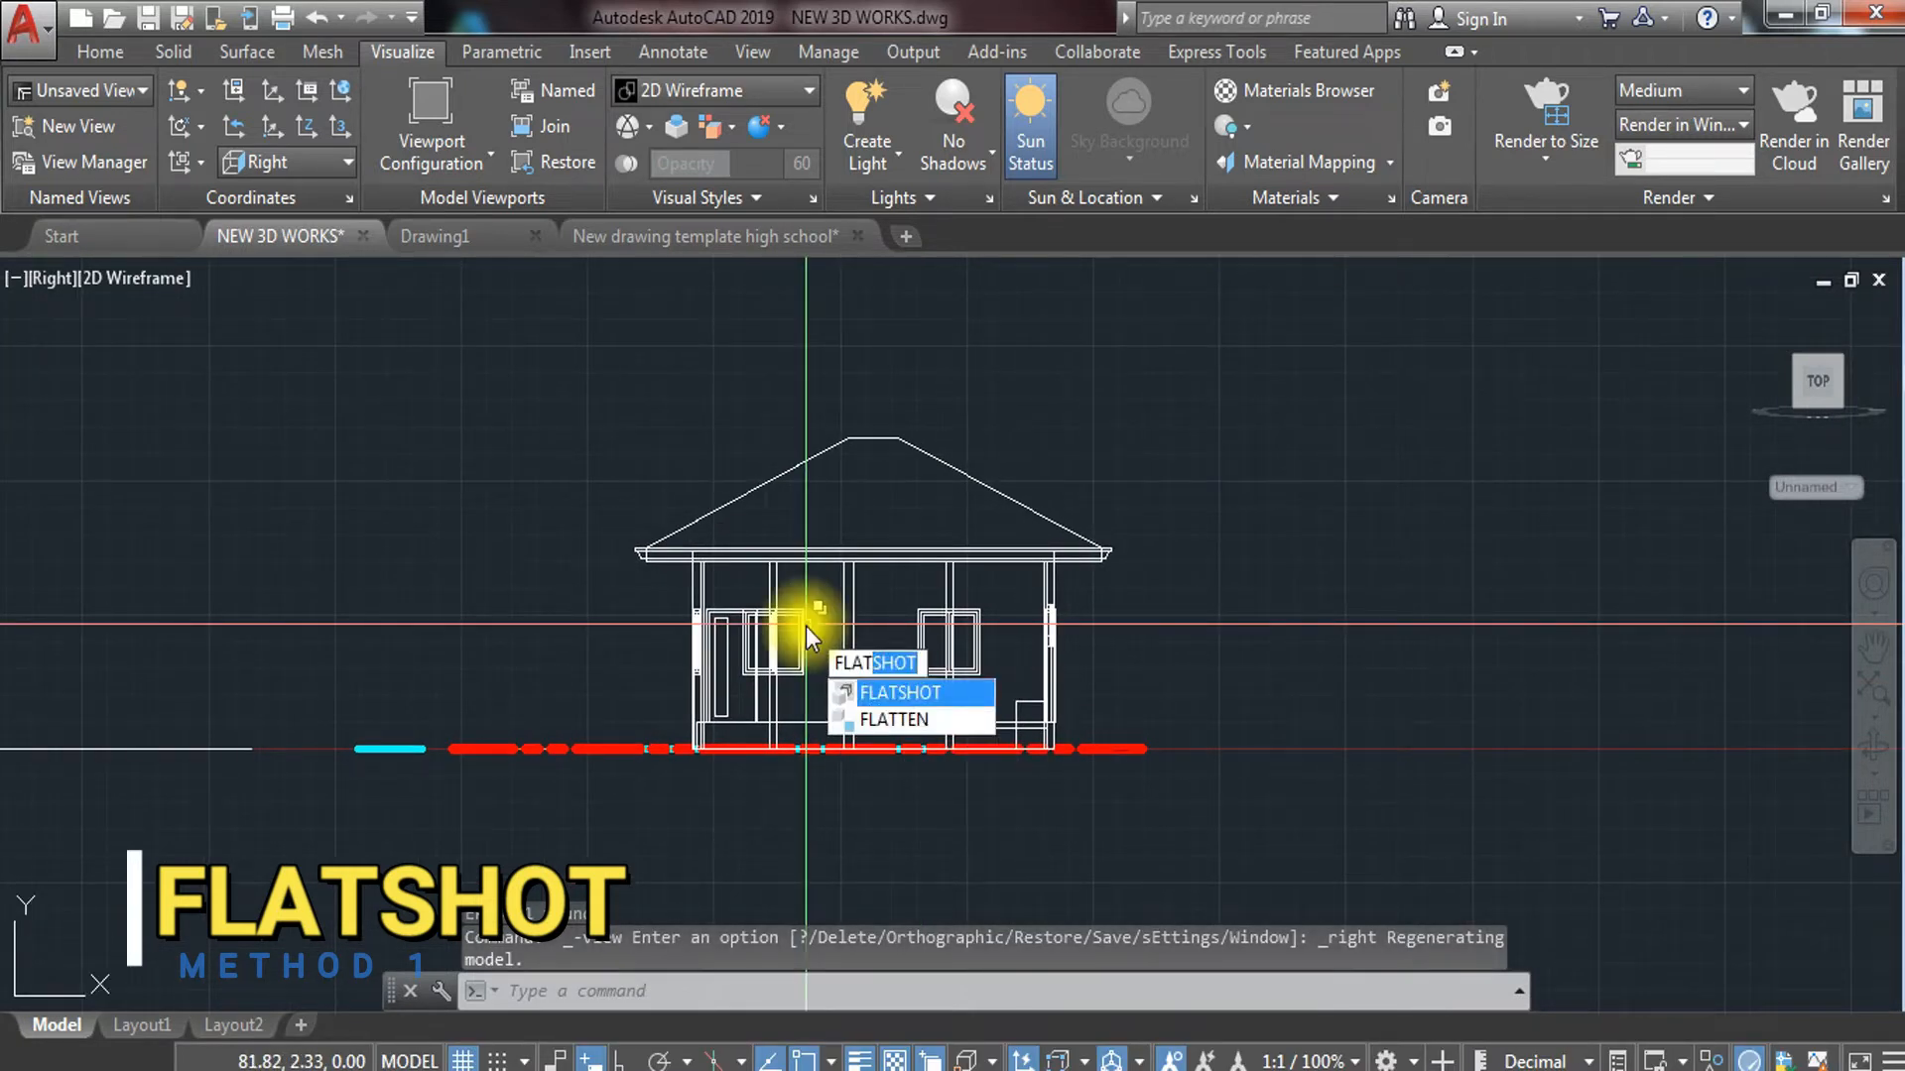
pyautogui.press('Return')
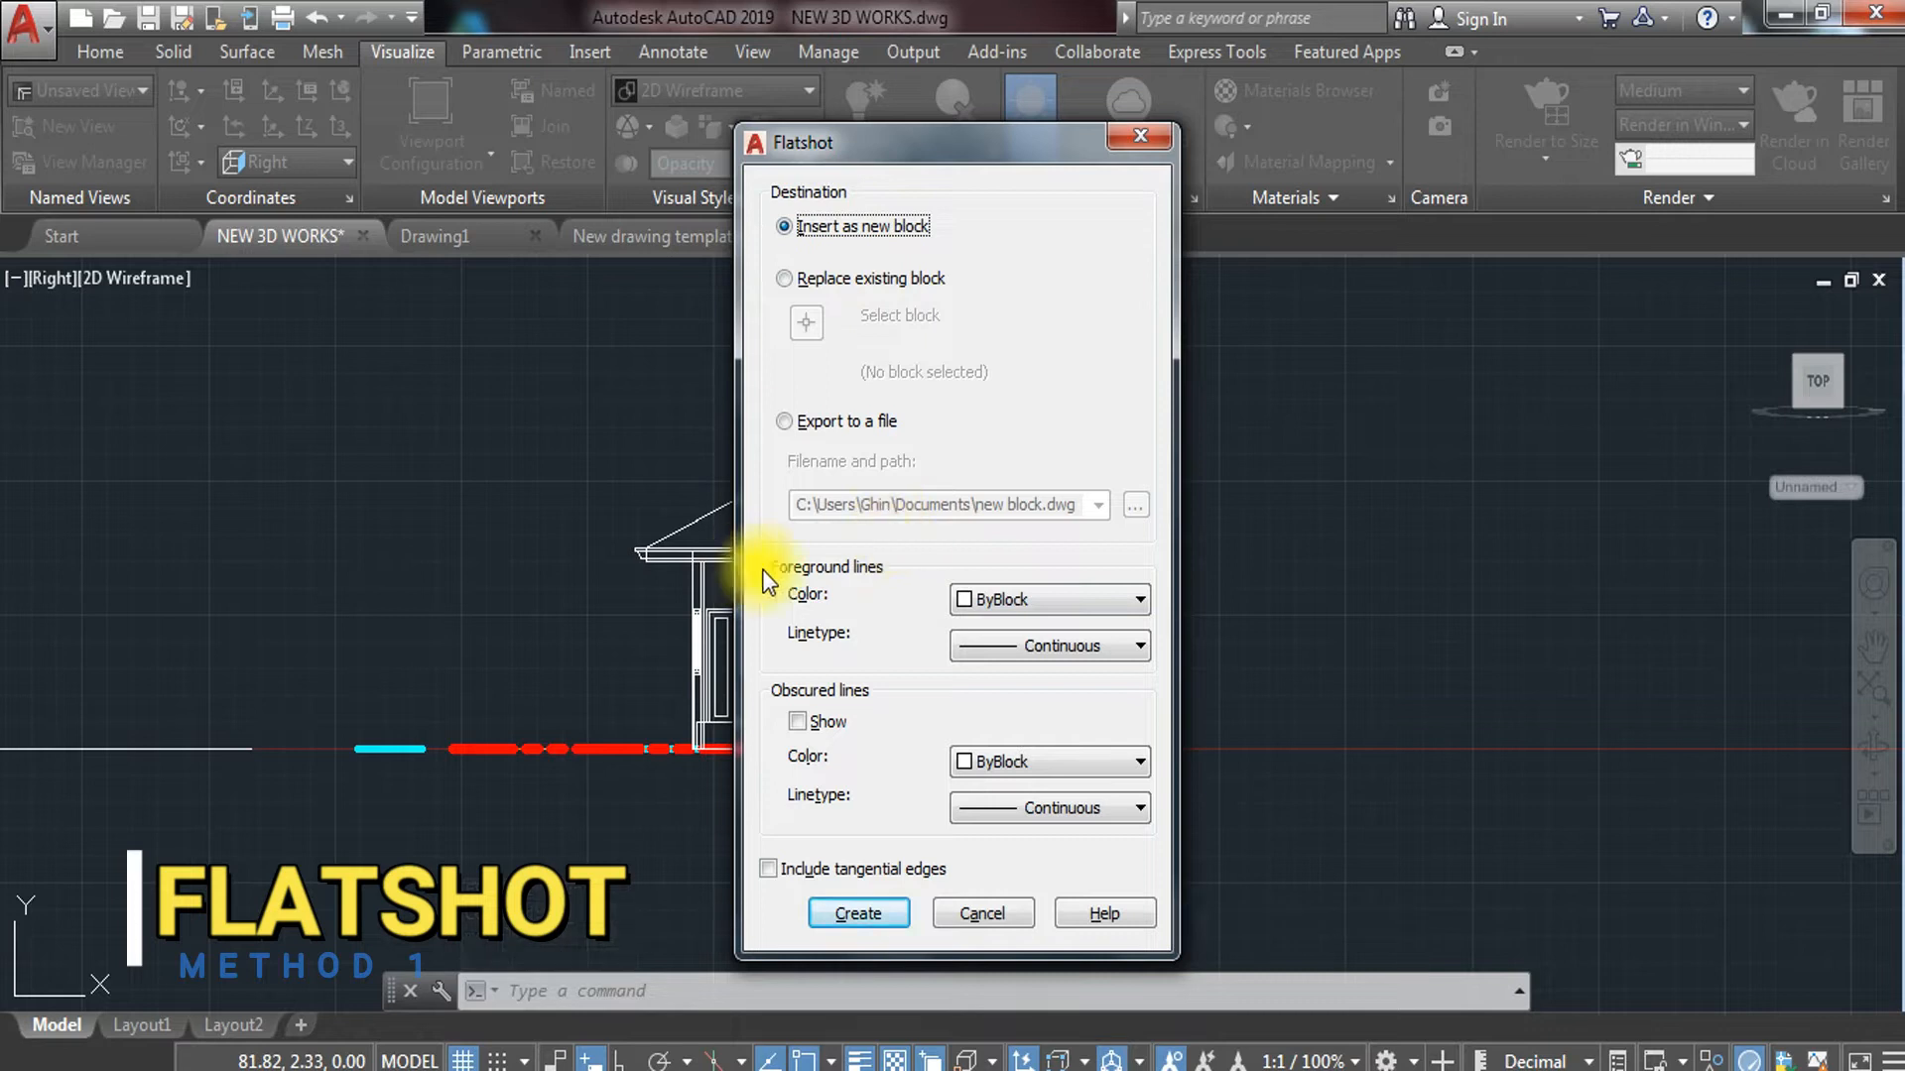
pyautogui.click(860, 912)
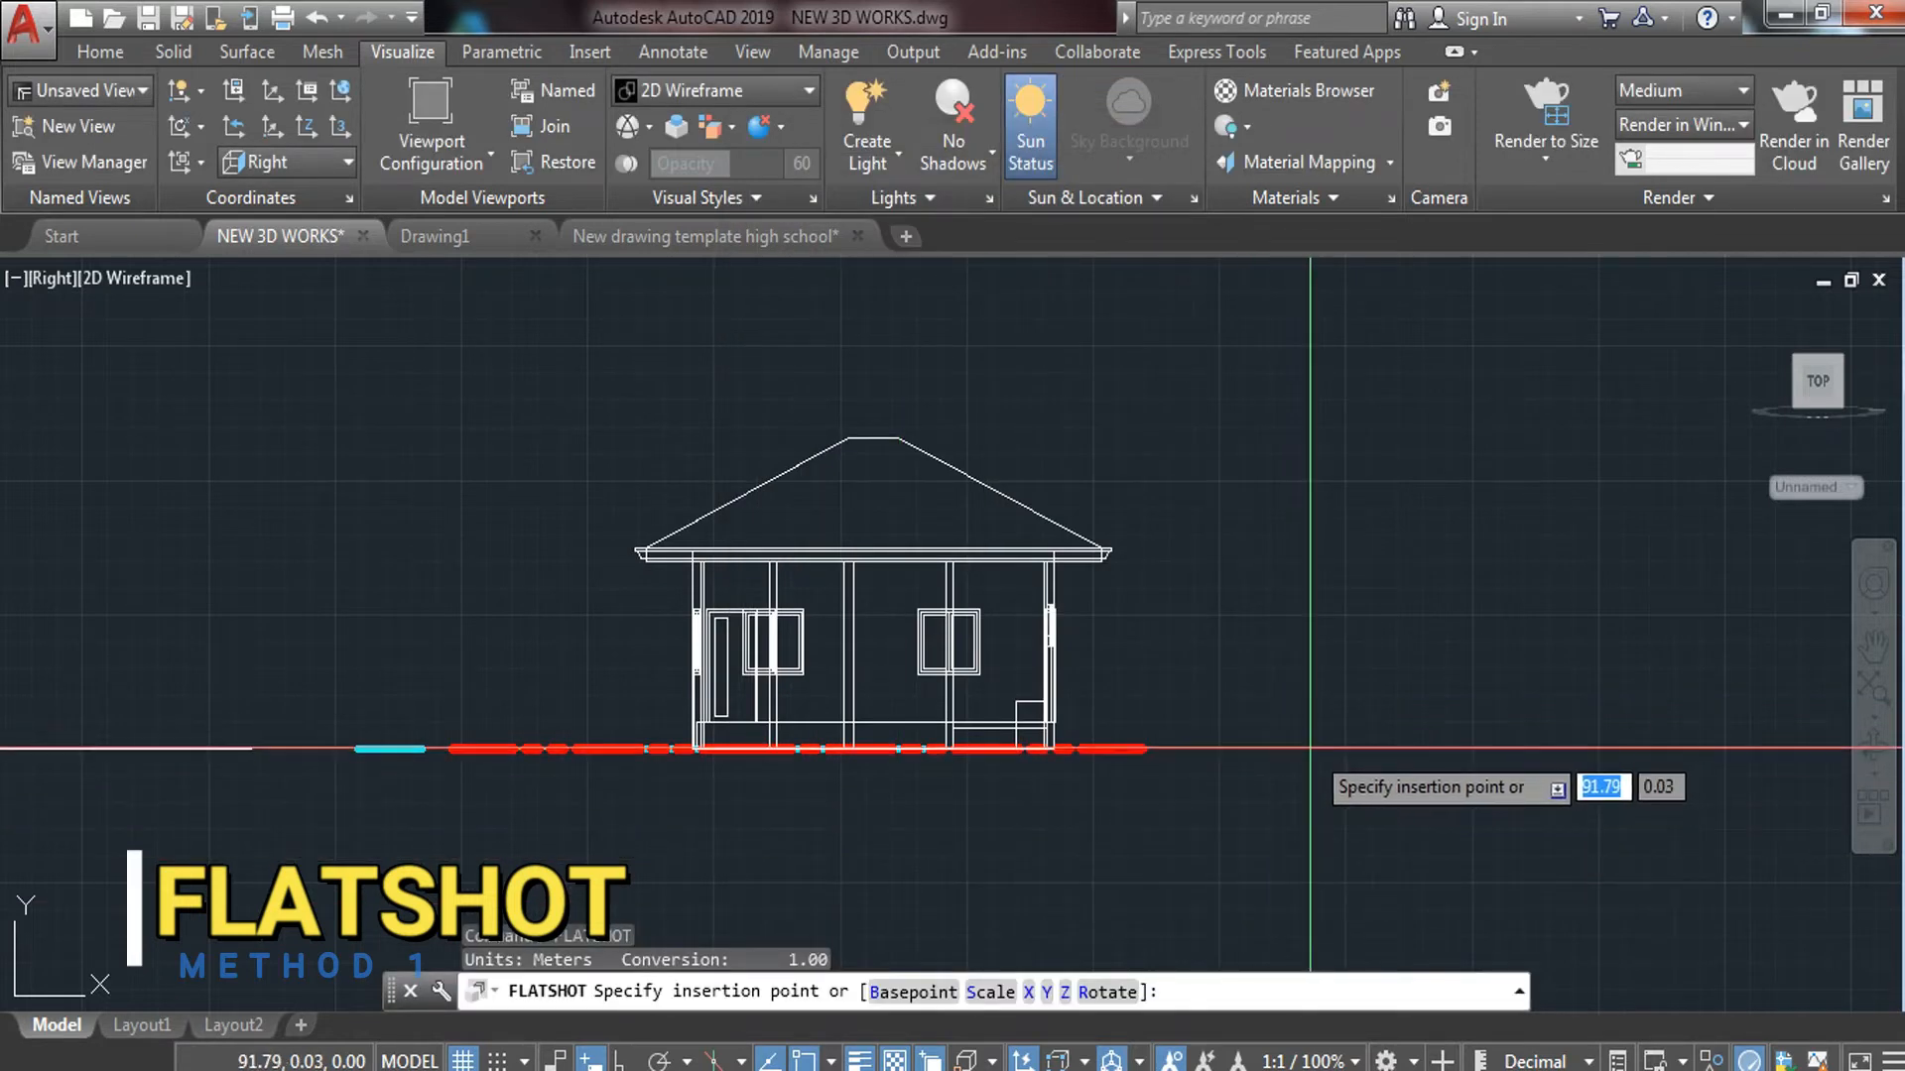
pyautogui.click(1329, 754)
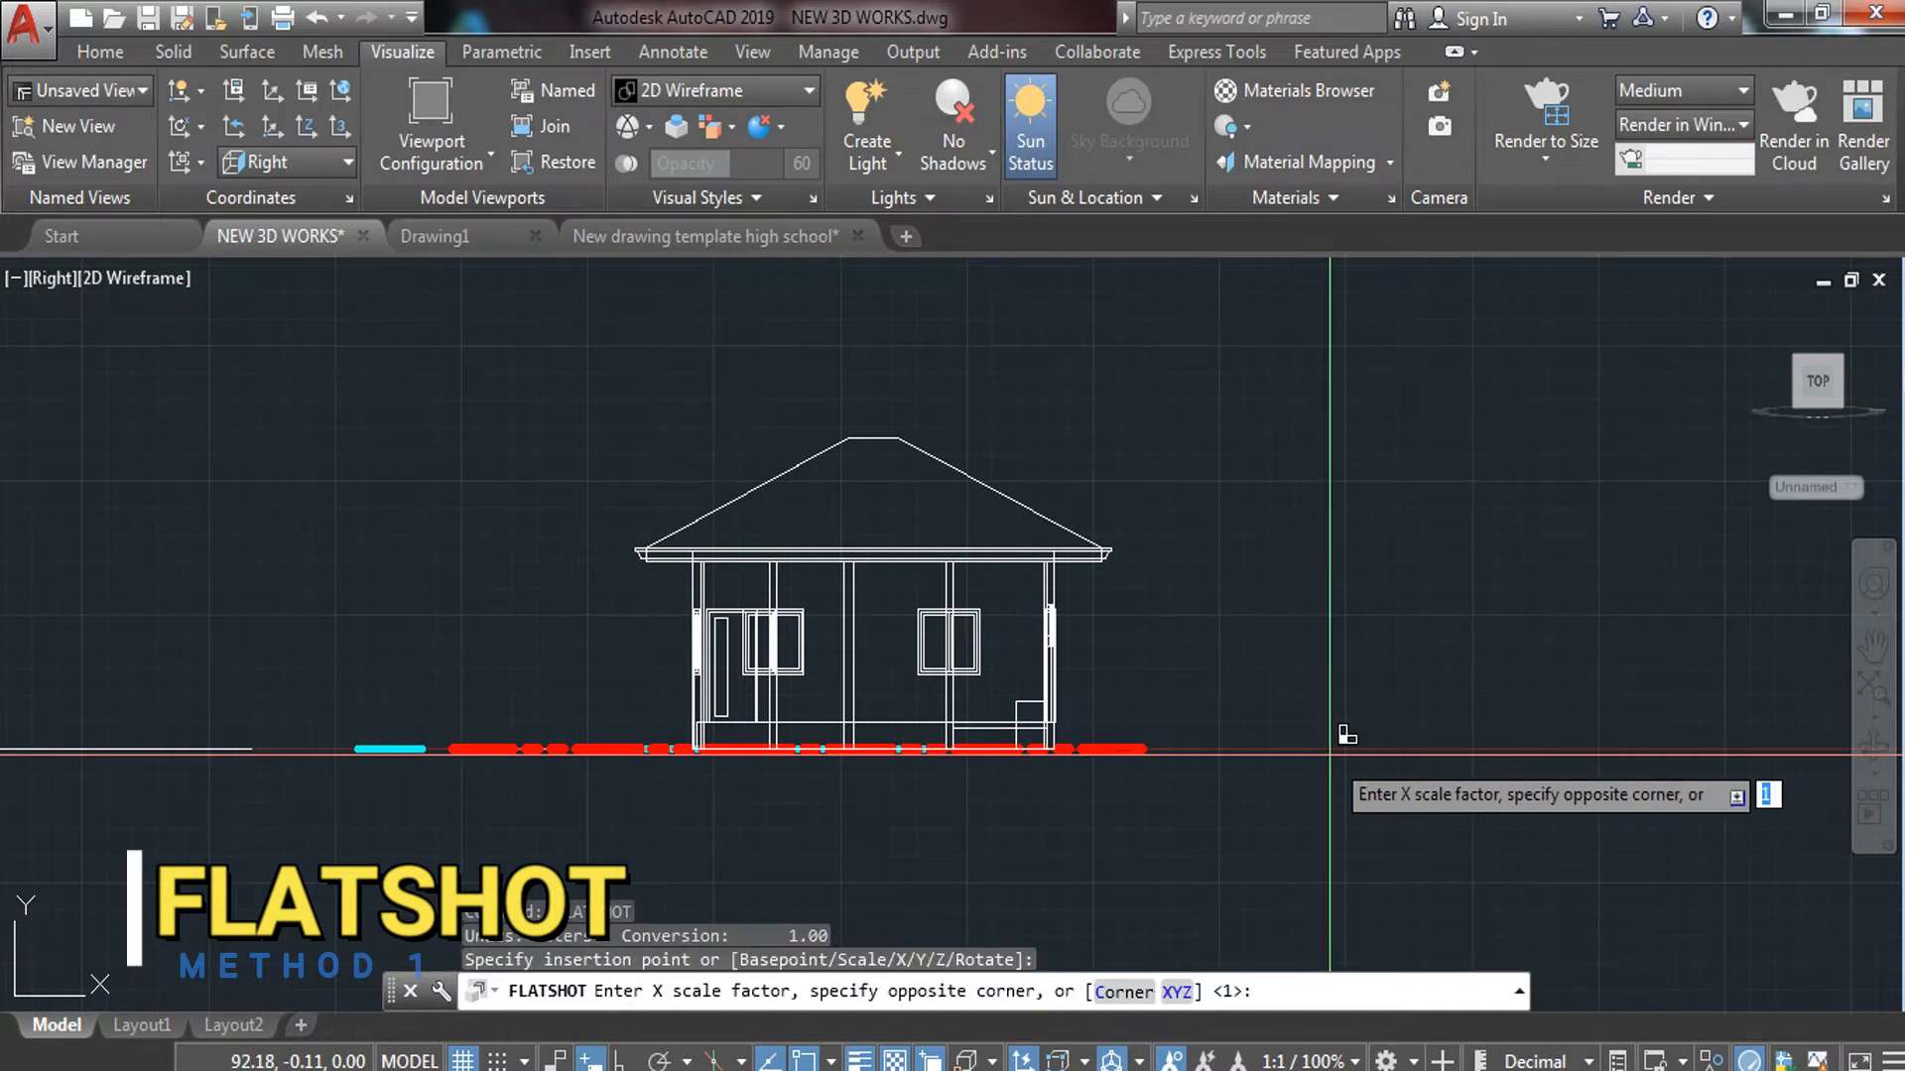
pyautogui.press('Return')
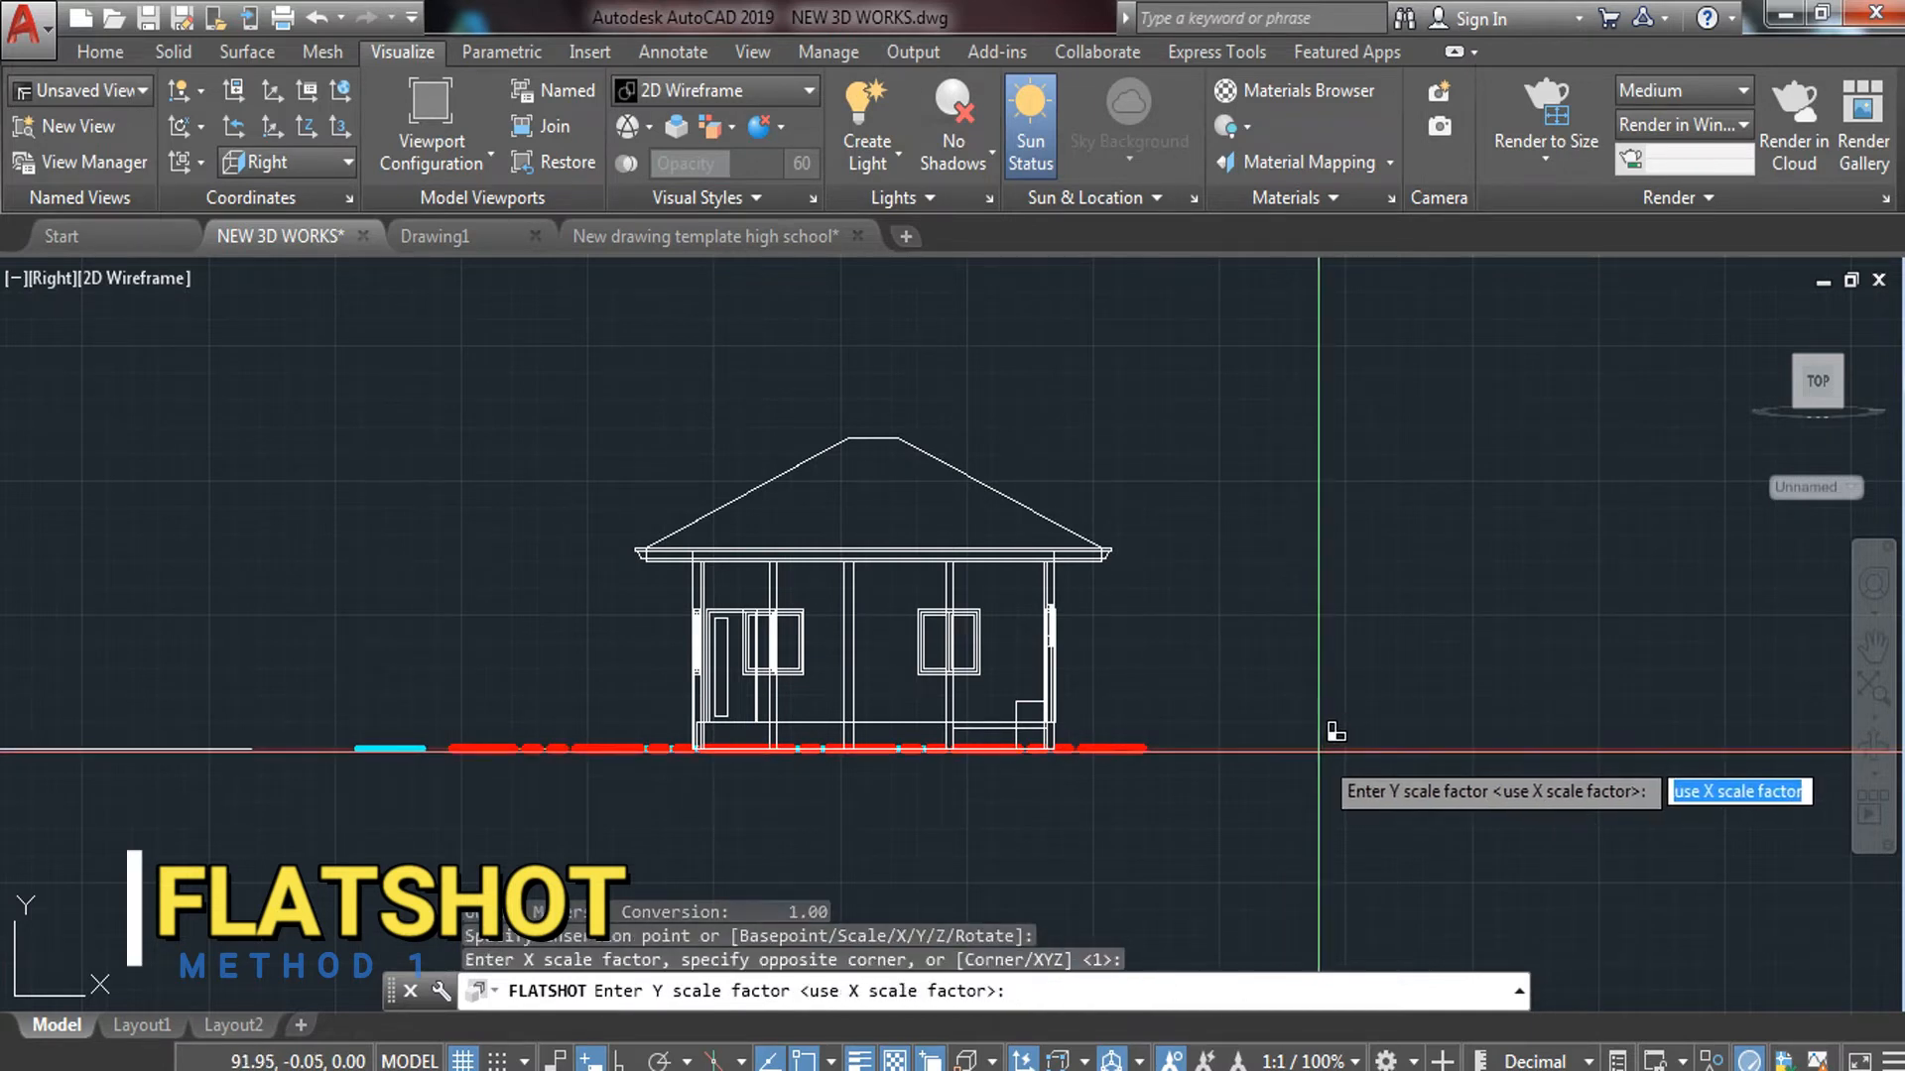
pyautogui.press('Return')
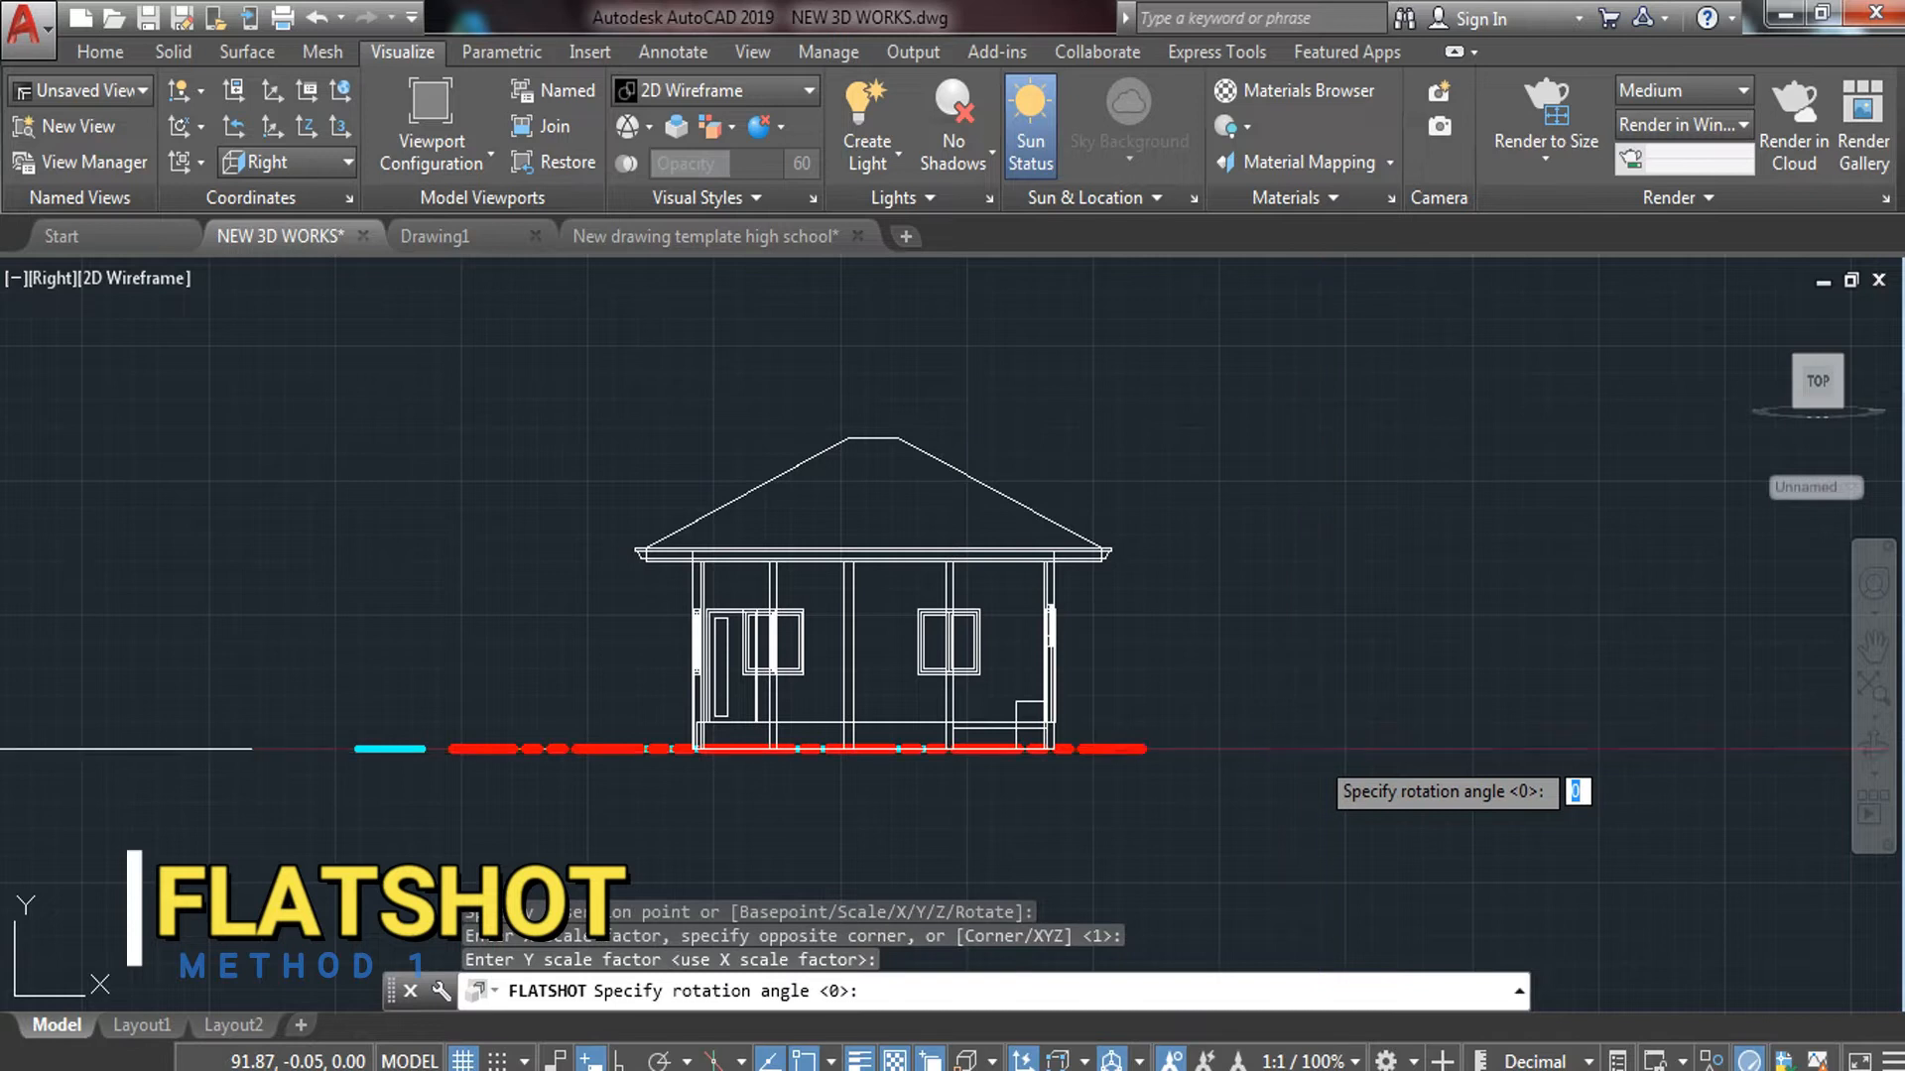
pyautogui.press('Return')
pyautogui.scroll(-8, 1290, 714)
pyautogui.scroll(5, 1508, 716)
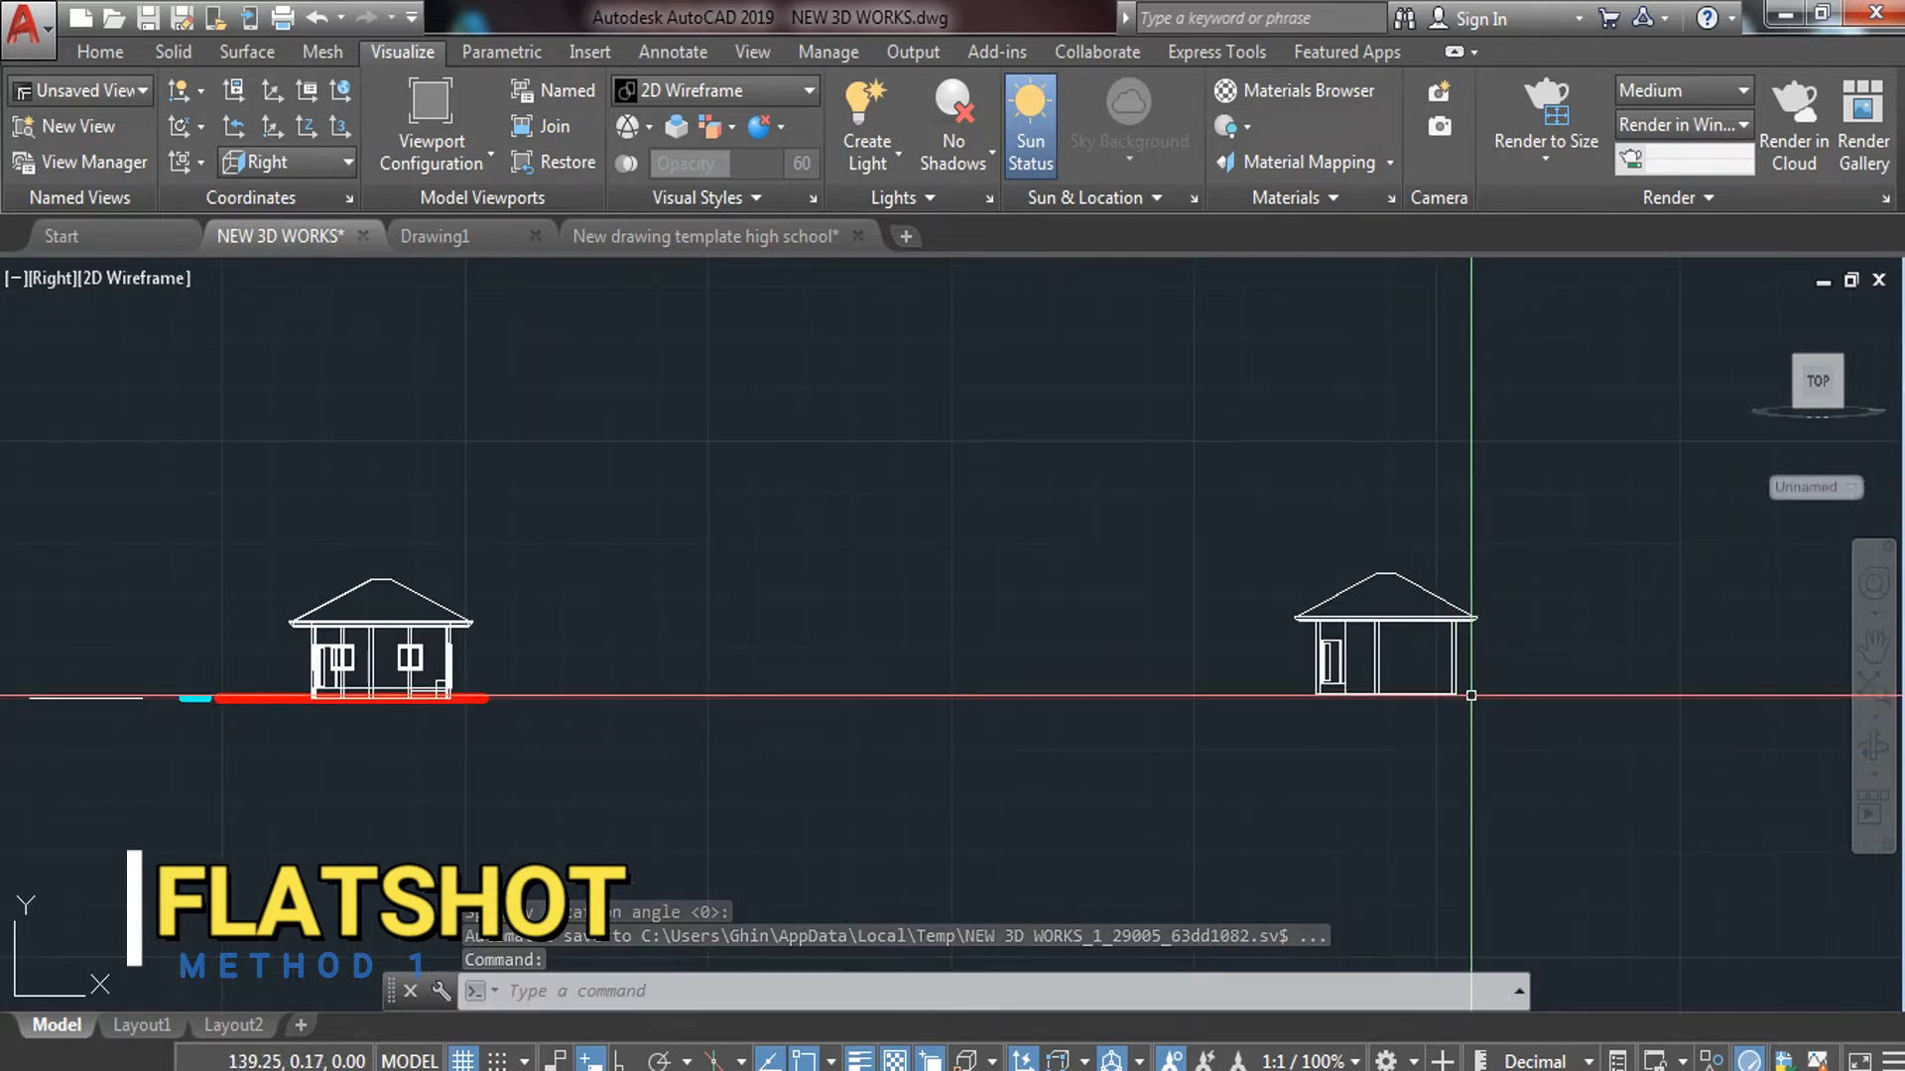
pyautogui.scroll(4, 1424, 687)
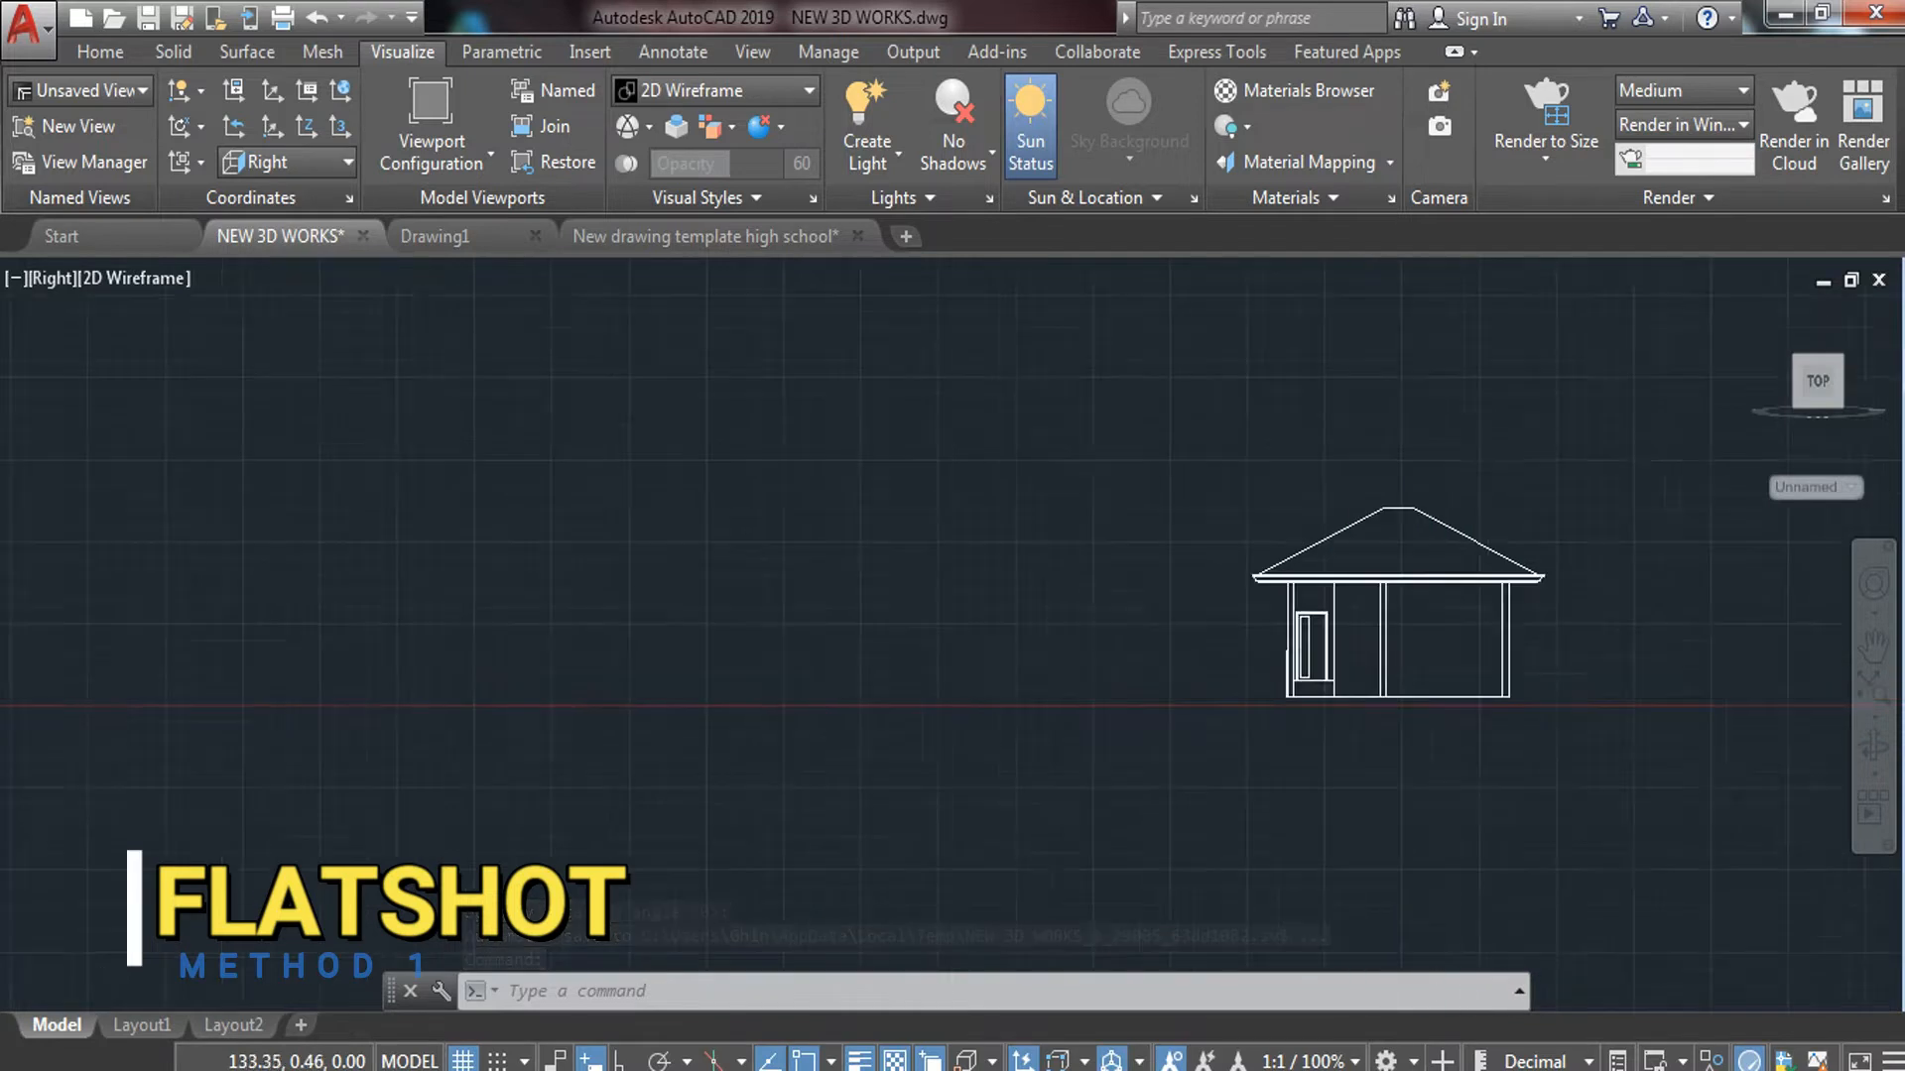
pyautogui.scroll(-4, 1389, 685)
# Switch to Top view and pan to the flat elevation block
pyautogui.click(43, 283)
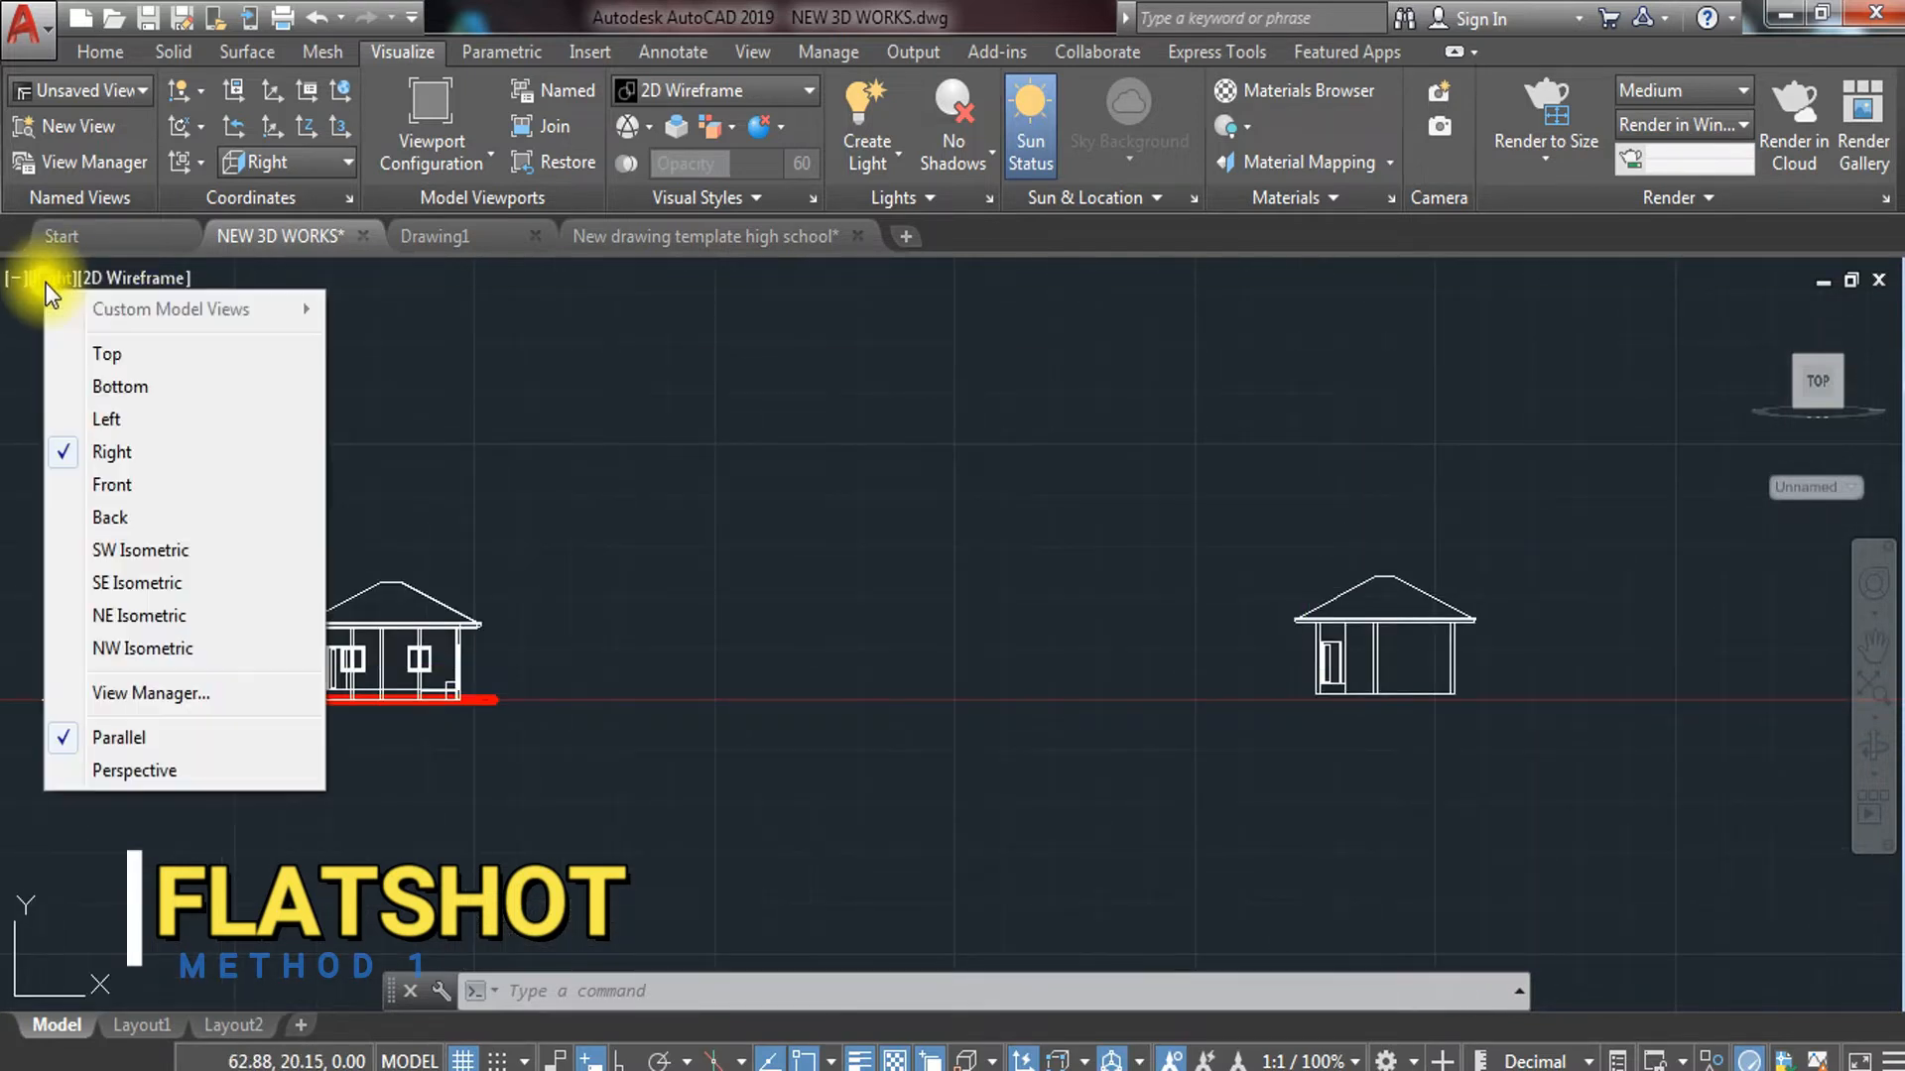
pyautogui.click(177, 365)
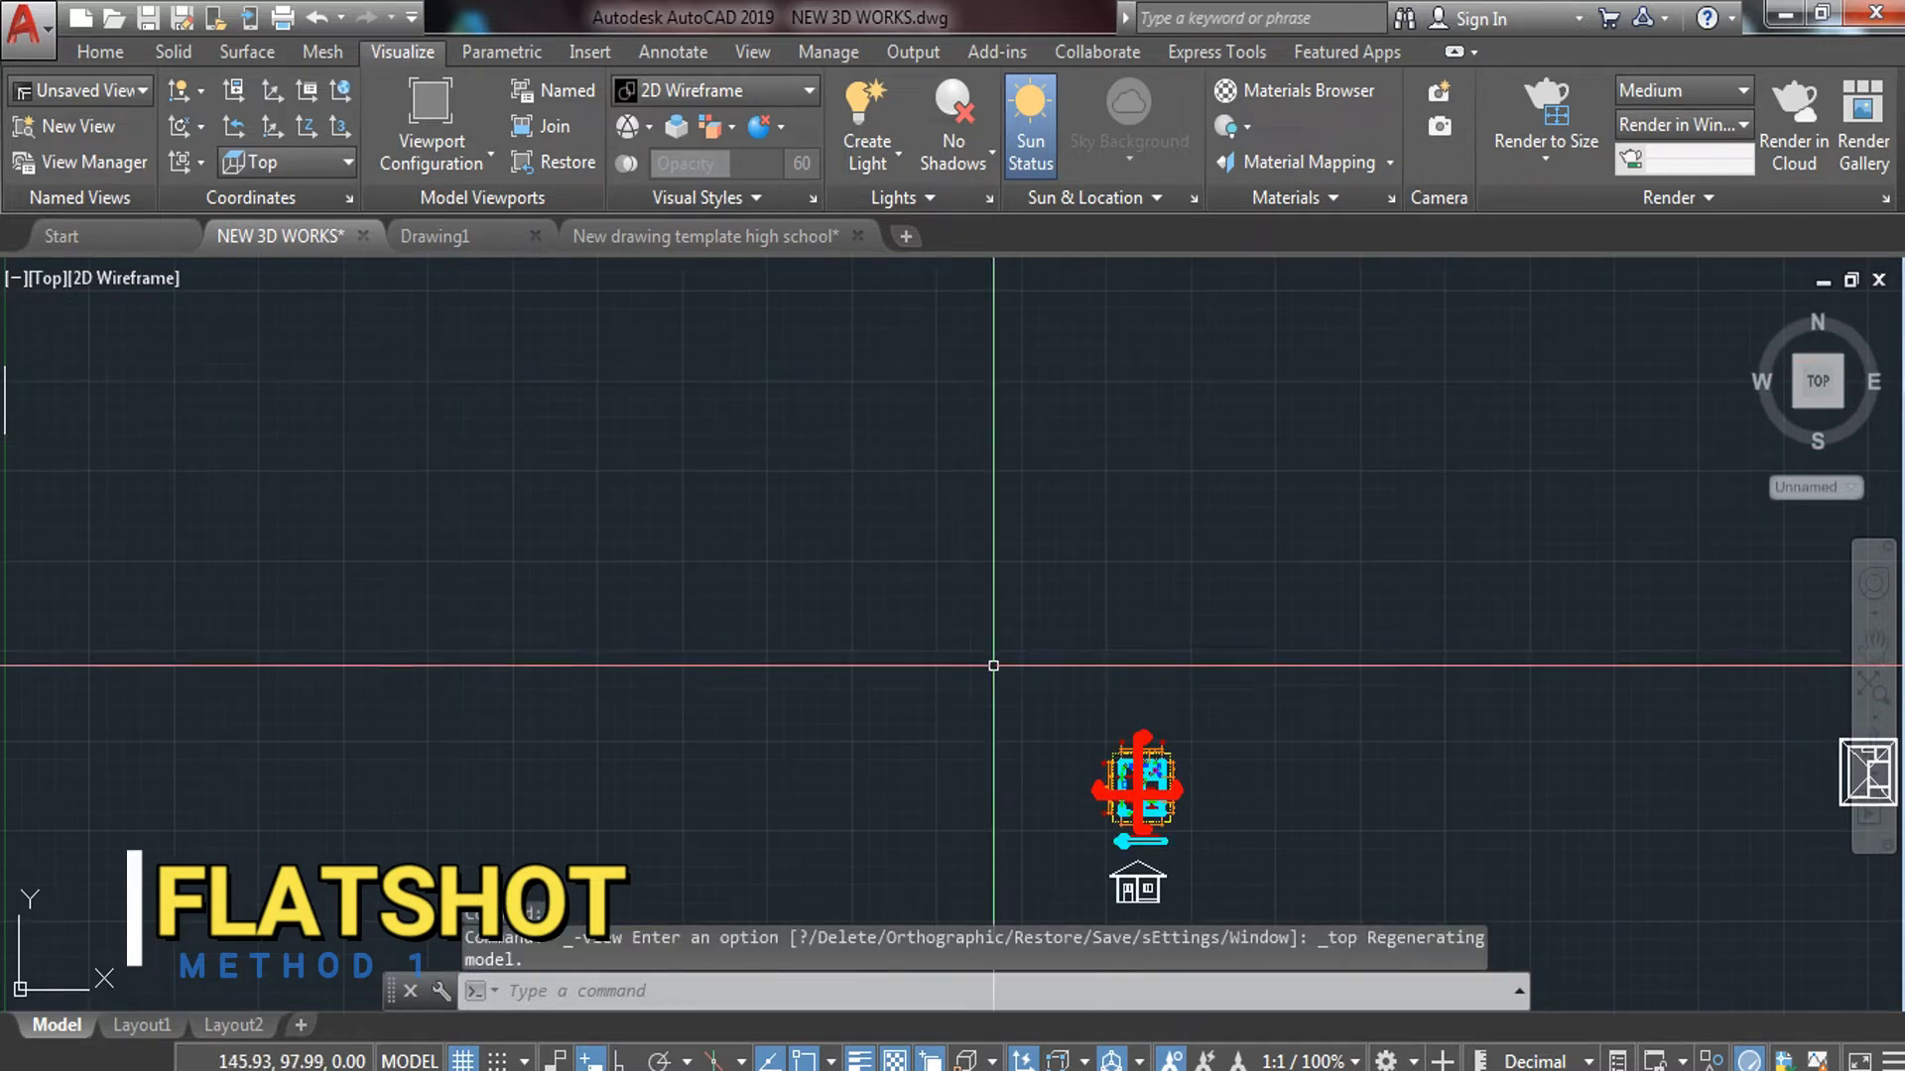
pyautogui.moveTo(954, 711); pyautogui.dragTo(48, 637, button='middle')
pyautogui.scroll(-5, 758, 486)
pyautogui.moveTo(997, 522)
pyautogui.mouseDown(button='middle')
pyautogui.moveTo(966, 629)
pyautogui.moveTo(1041, 688)
pyautogui.moveTo(1289, 660)
pyautogui.mouseUp(button='middle')
pyautogui.scroll(5, 456, 553)
# Move the flat elevation block to its new location and show the model in SE Isometric
pyautogui.click(417, 541)
pyautogui.click(282, 605)
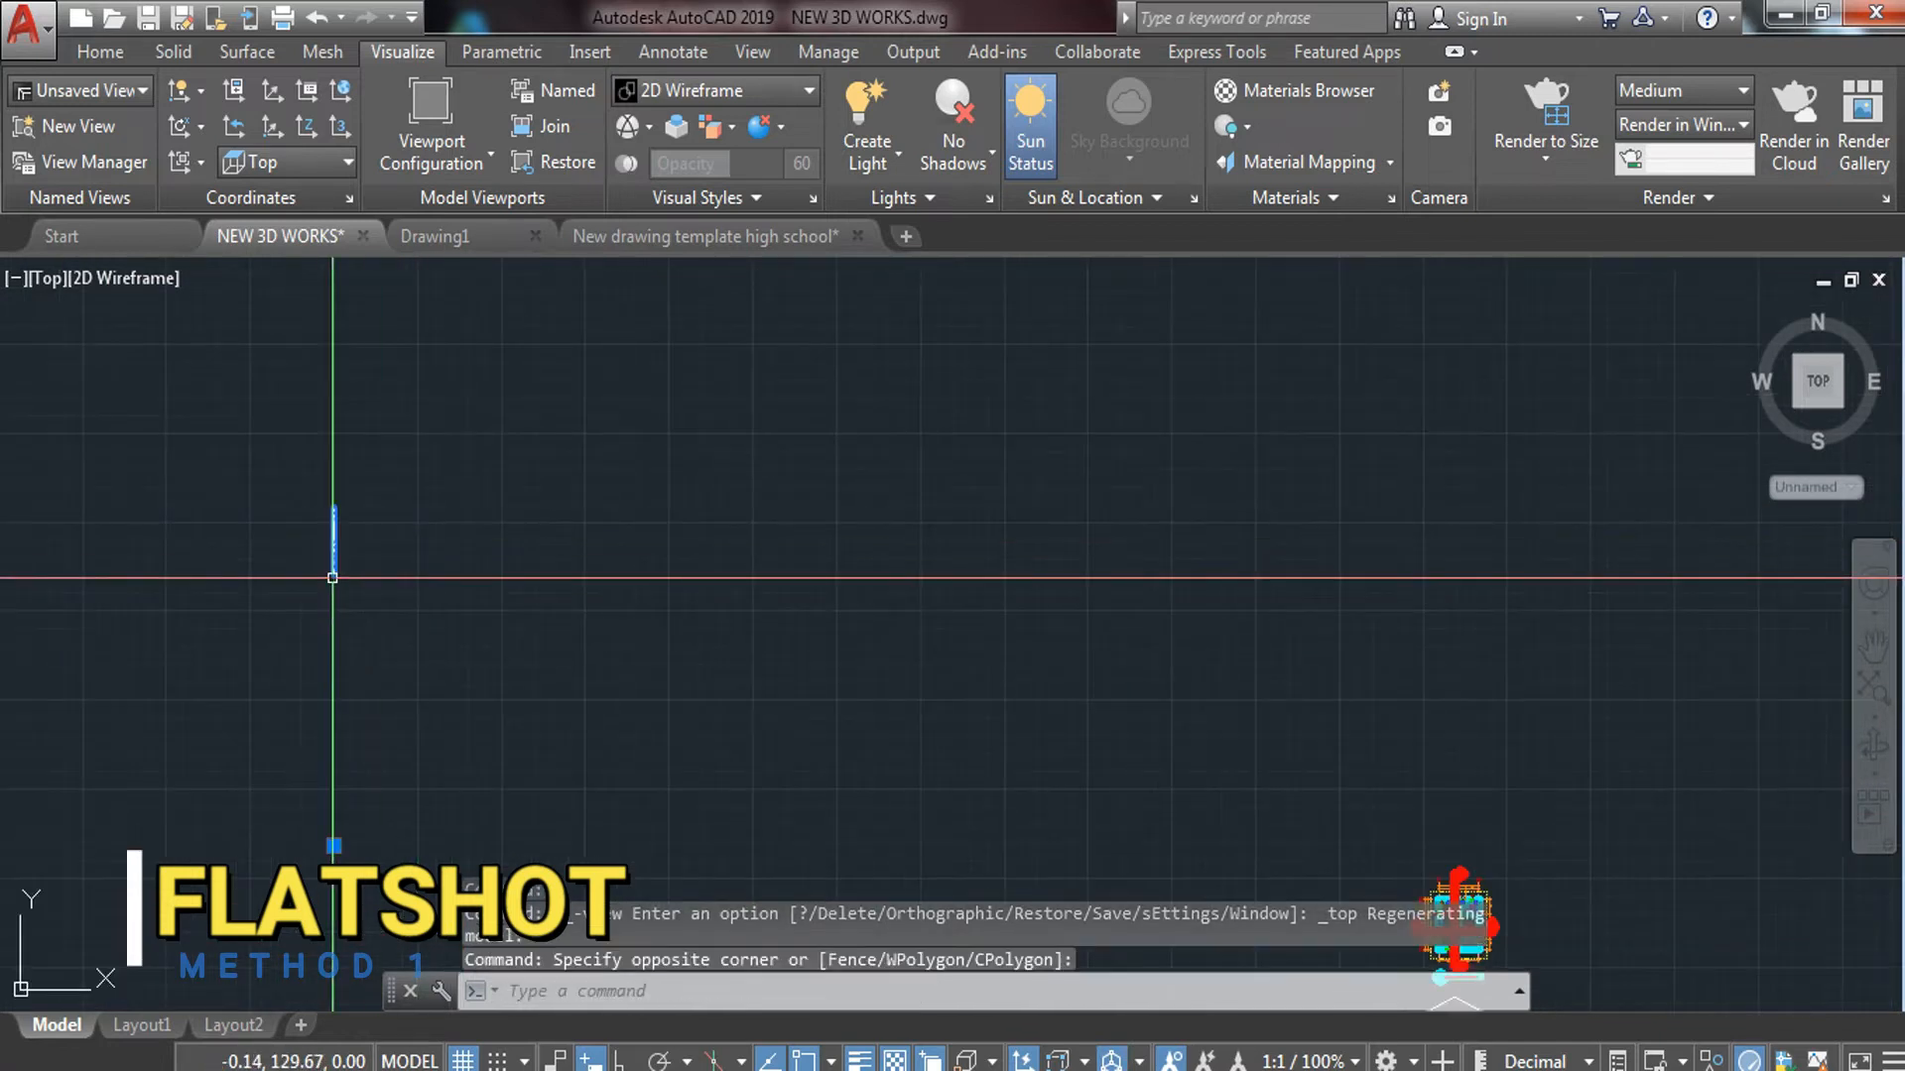
pyautogui.write('m')
pyautogui.press('Return')
pyautogui.click(359, 585)
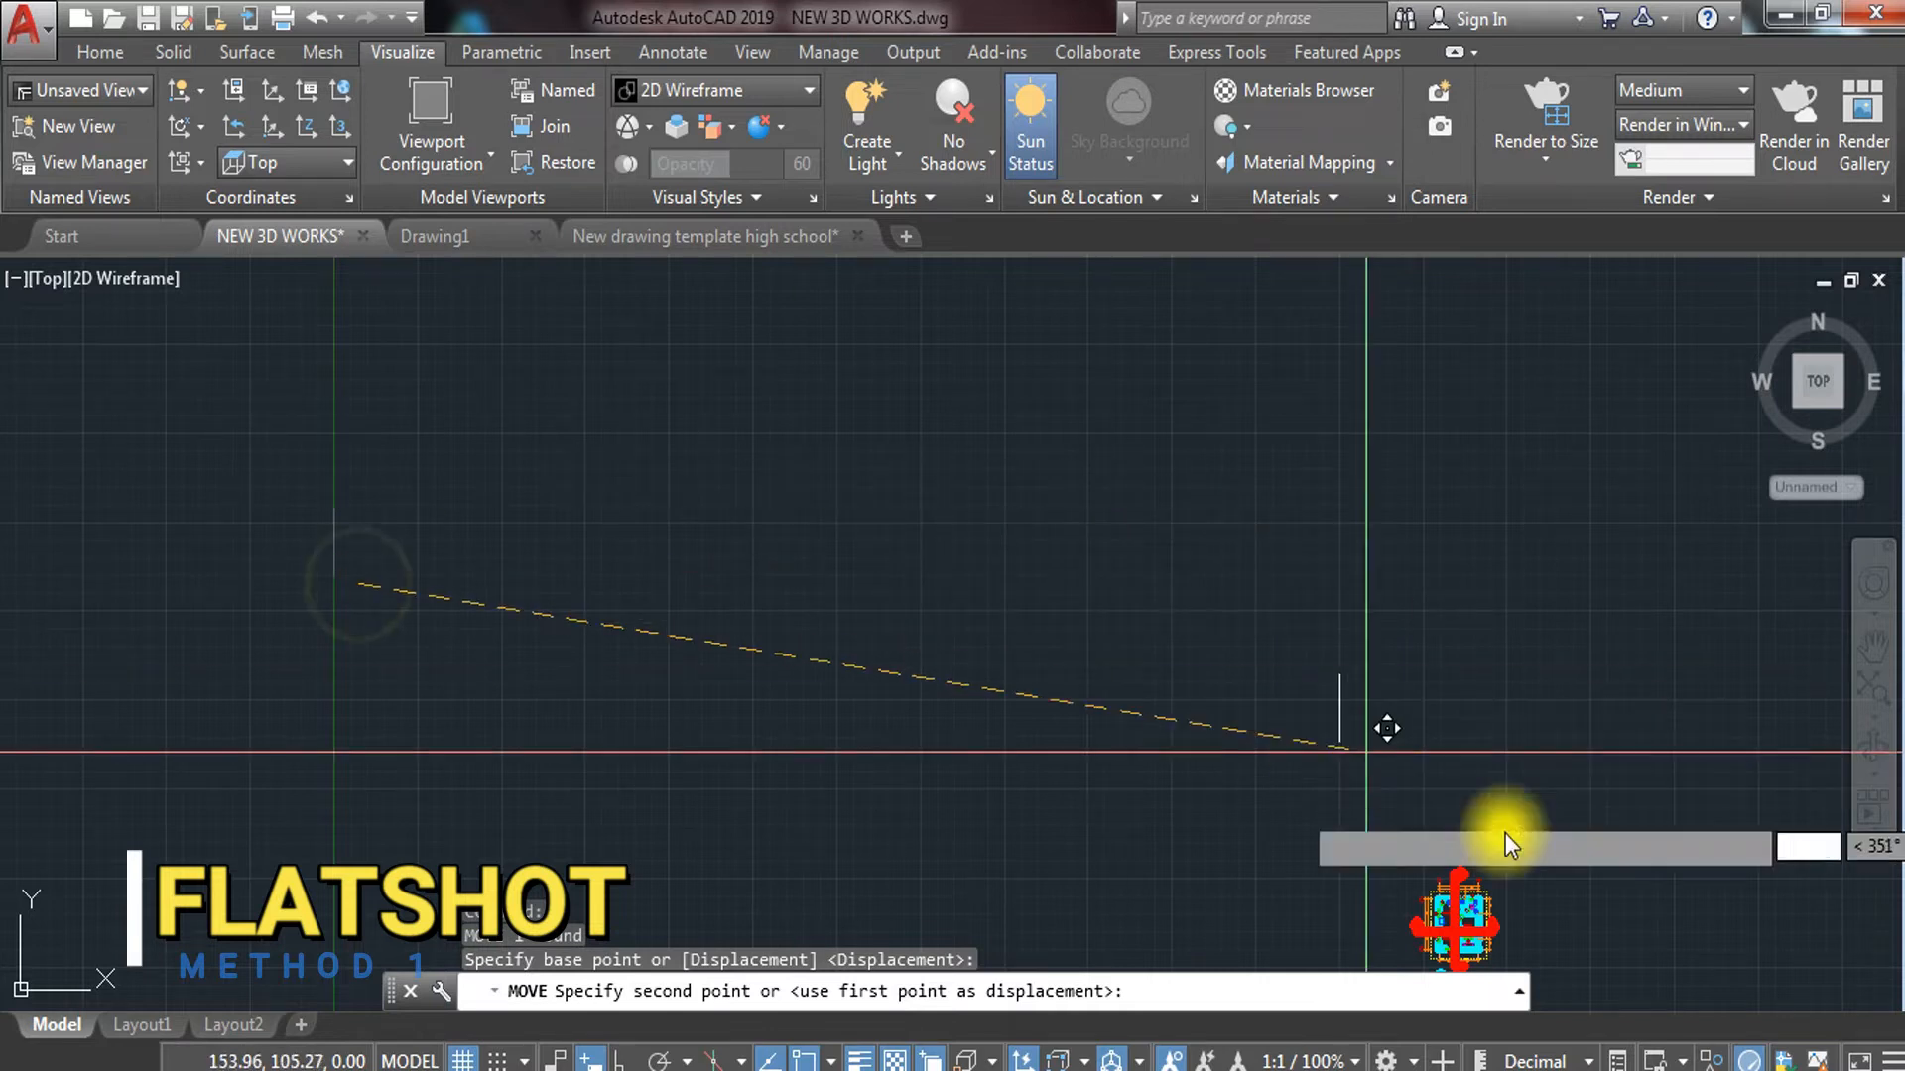
pyautogui.click(1632, 851)
pyautogui.press('Escape')
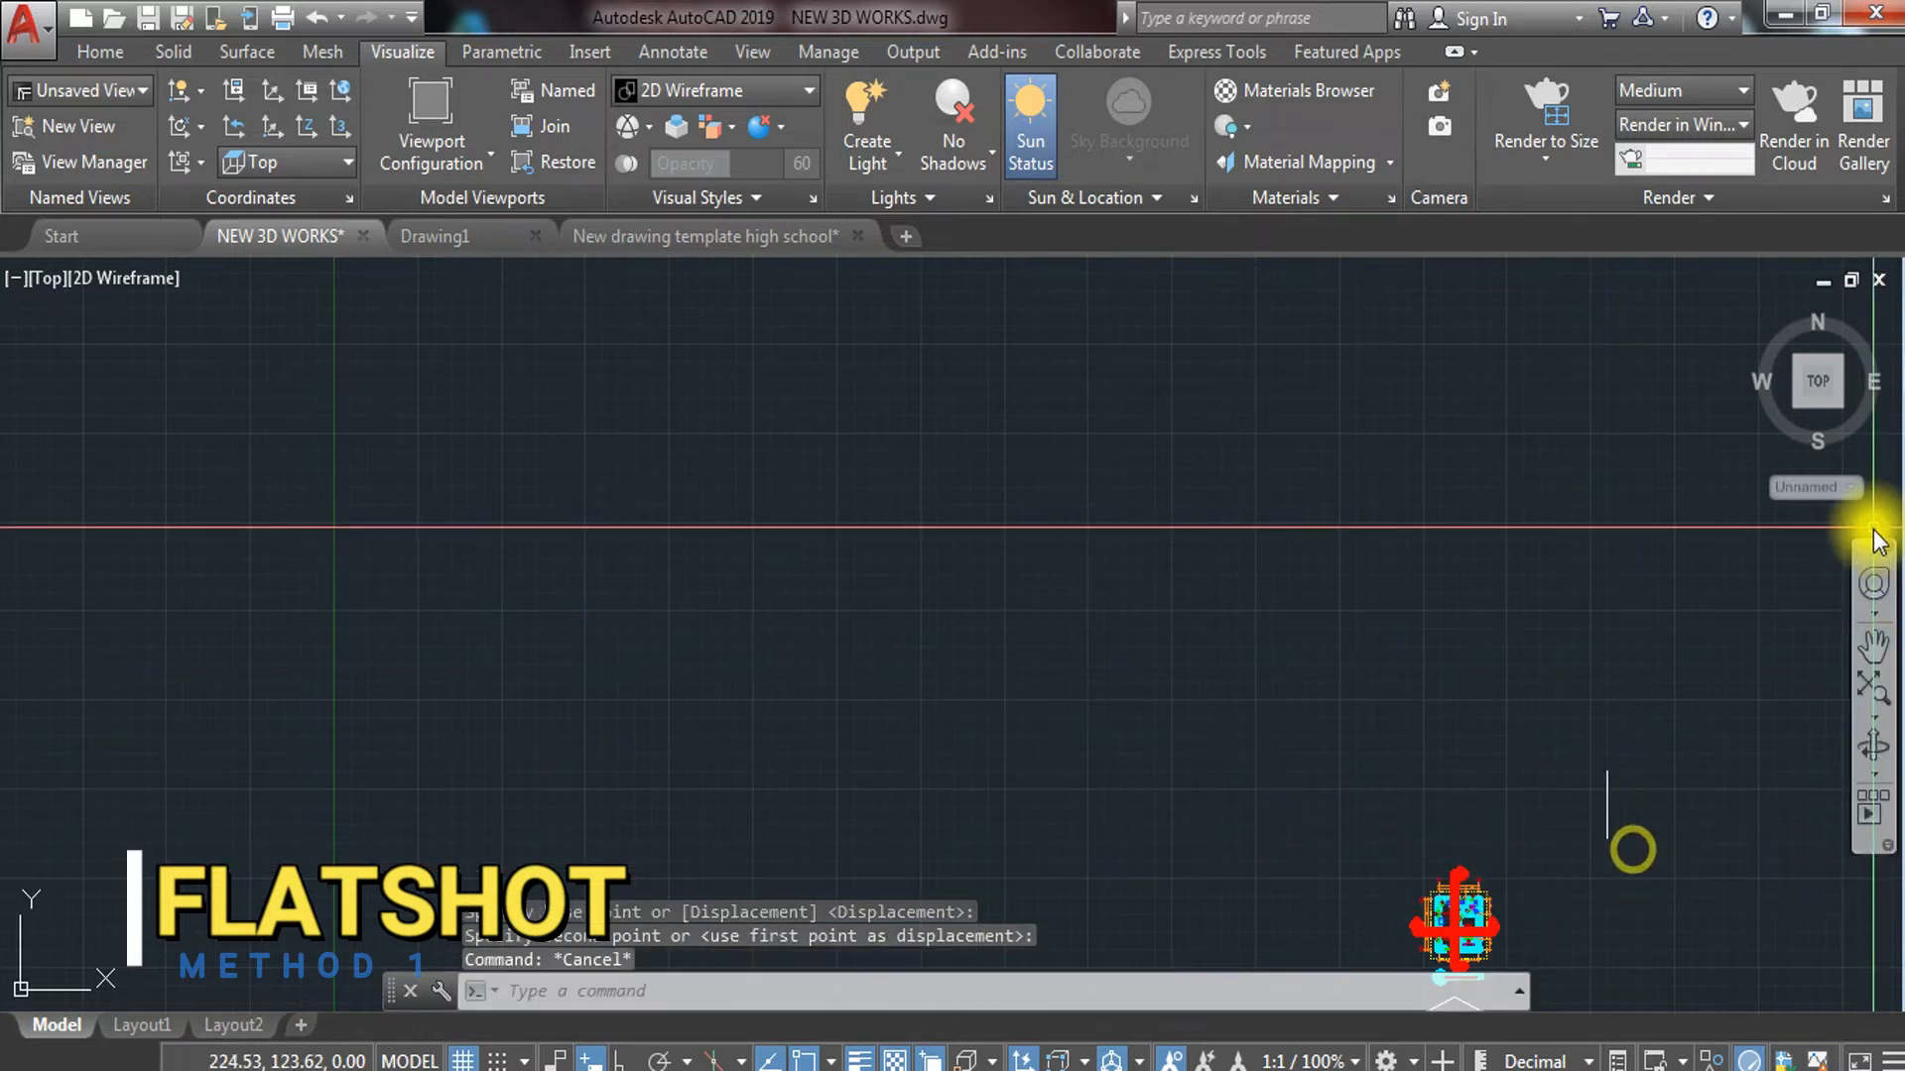
pyautogui.click(1836, 403)
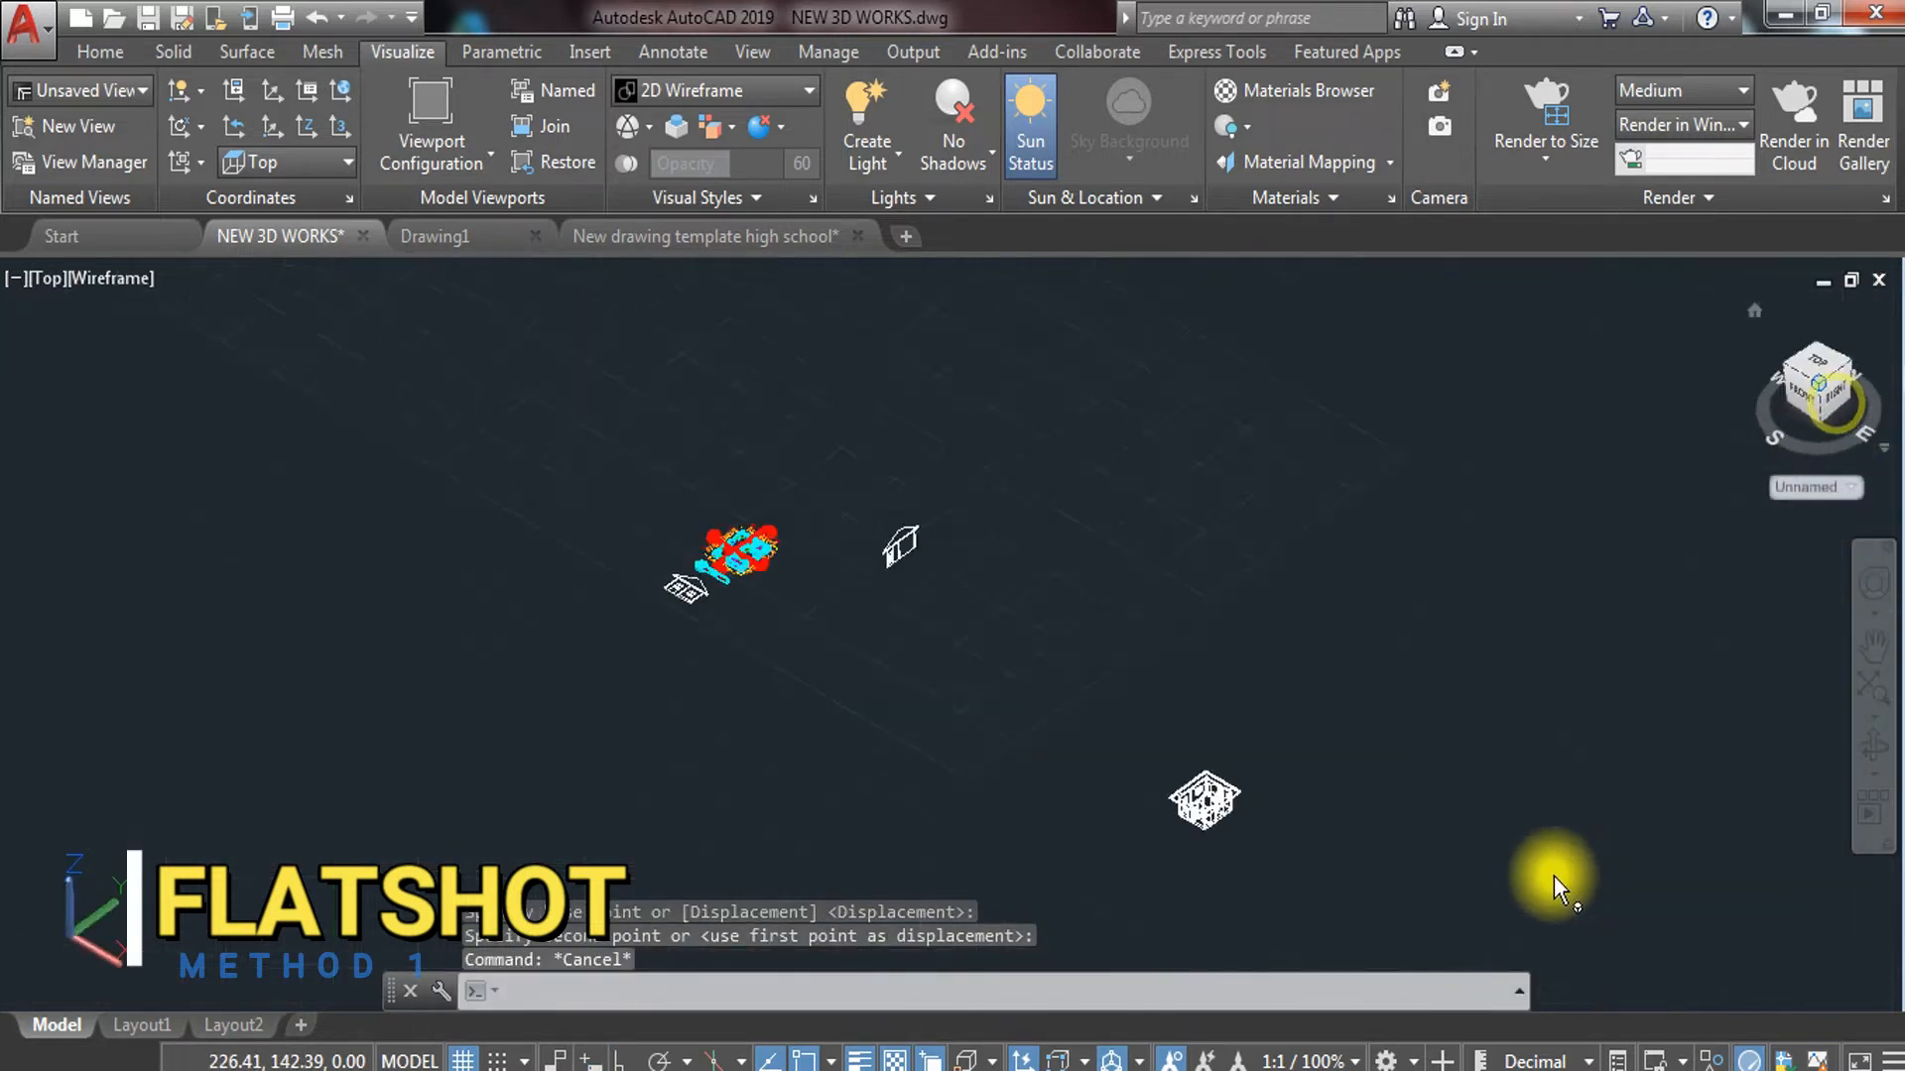
pyautogui.scroll(6, 906, 573)
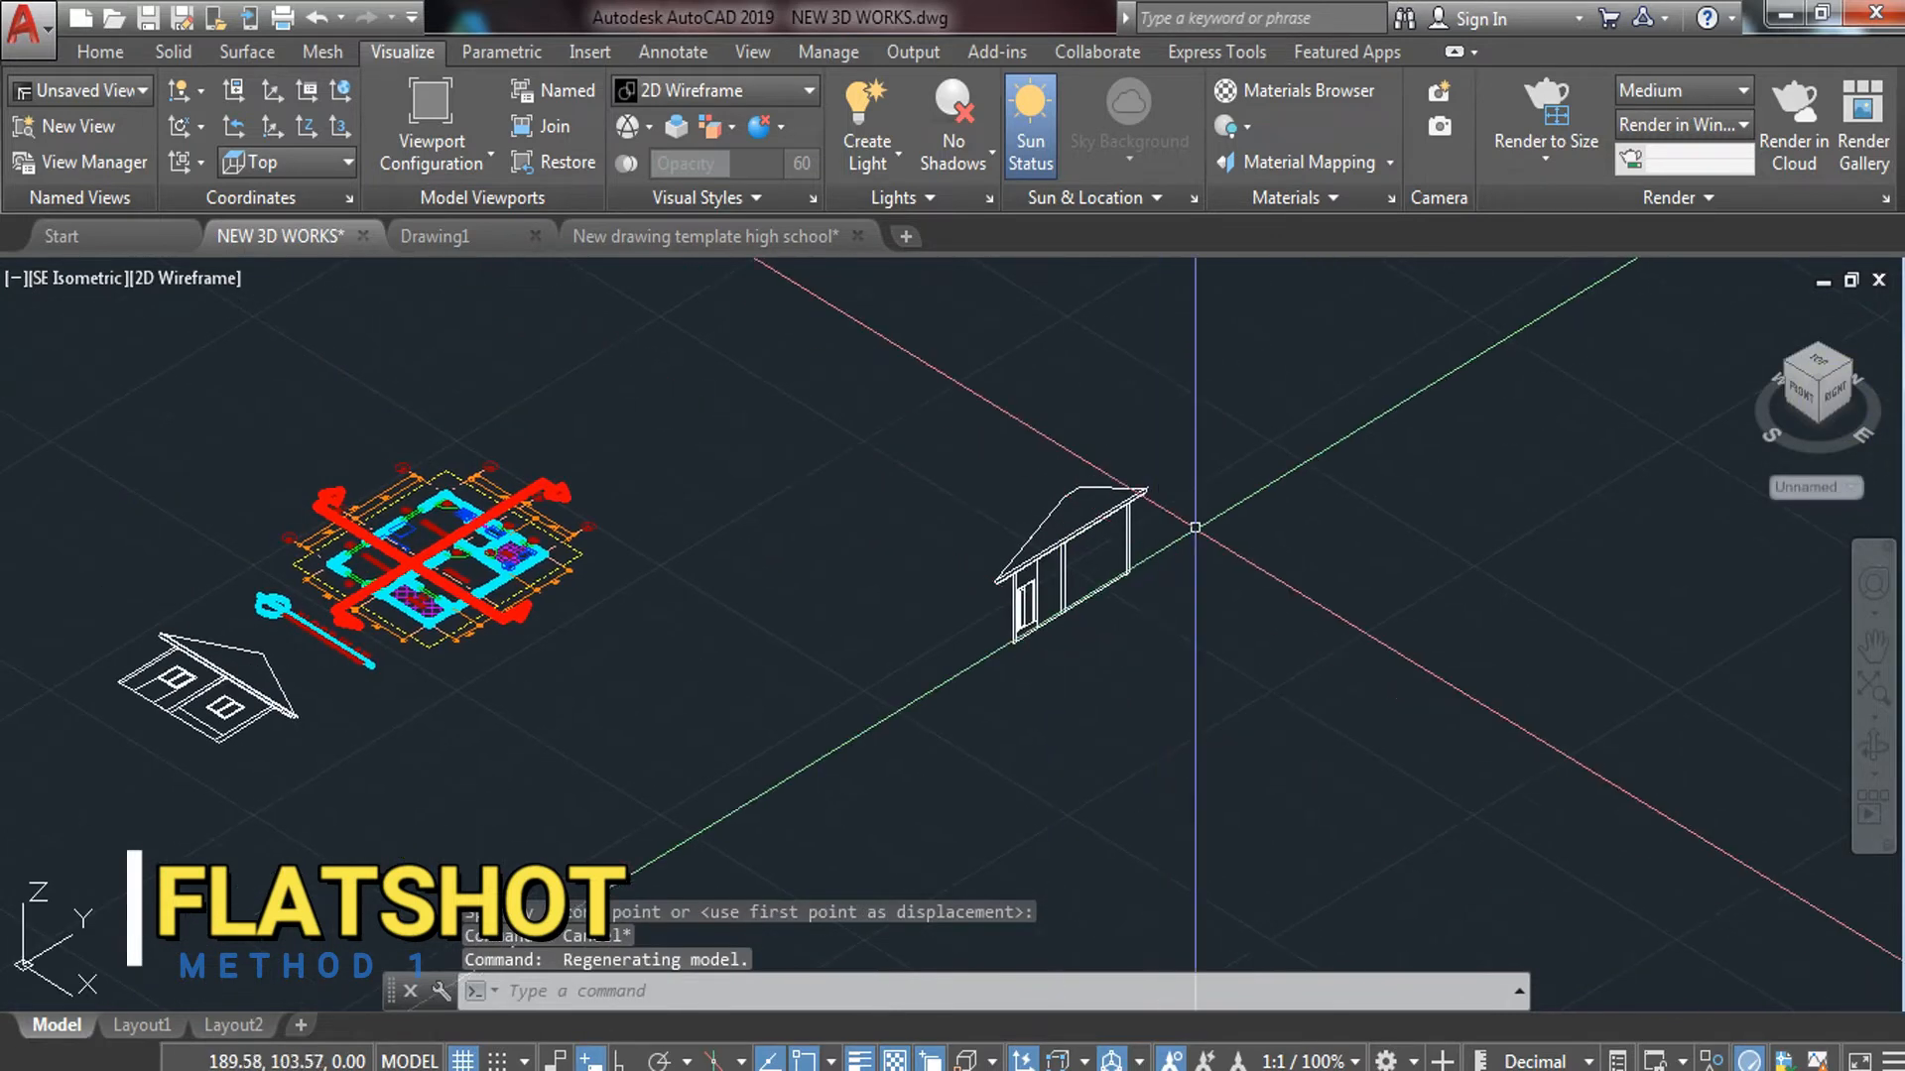
# Start a 3D rotation of the house and abandon it after the first axis point
pyautogui.click(1204, 517)
pyautogui.click(936, 694)
pyautogui.write('RO')
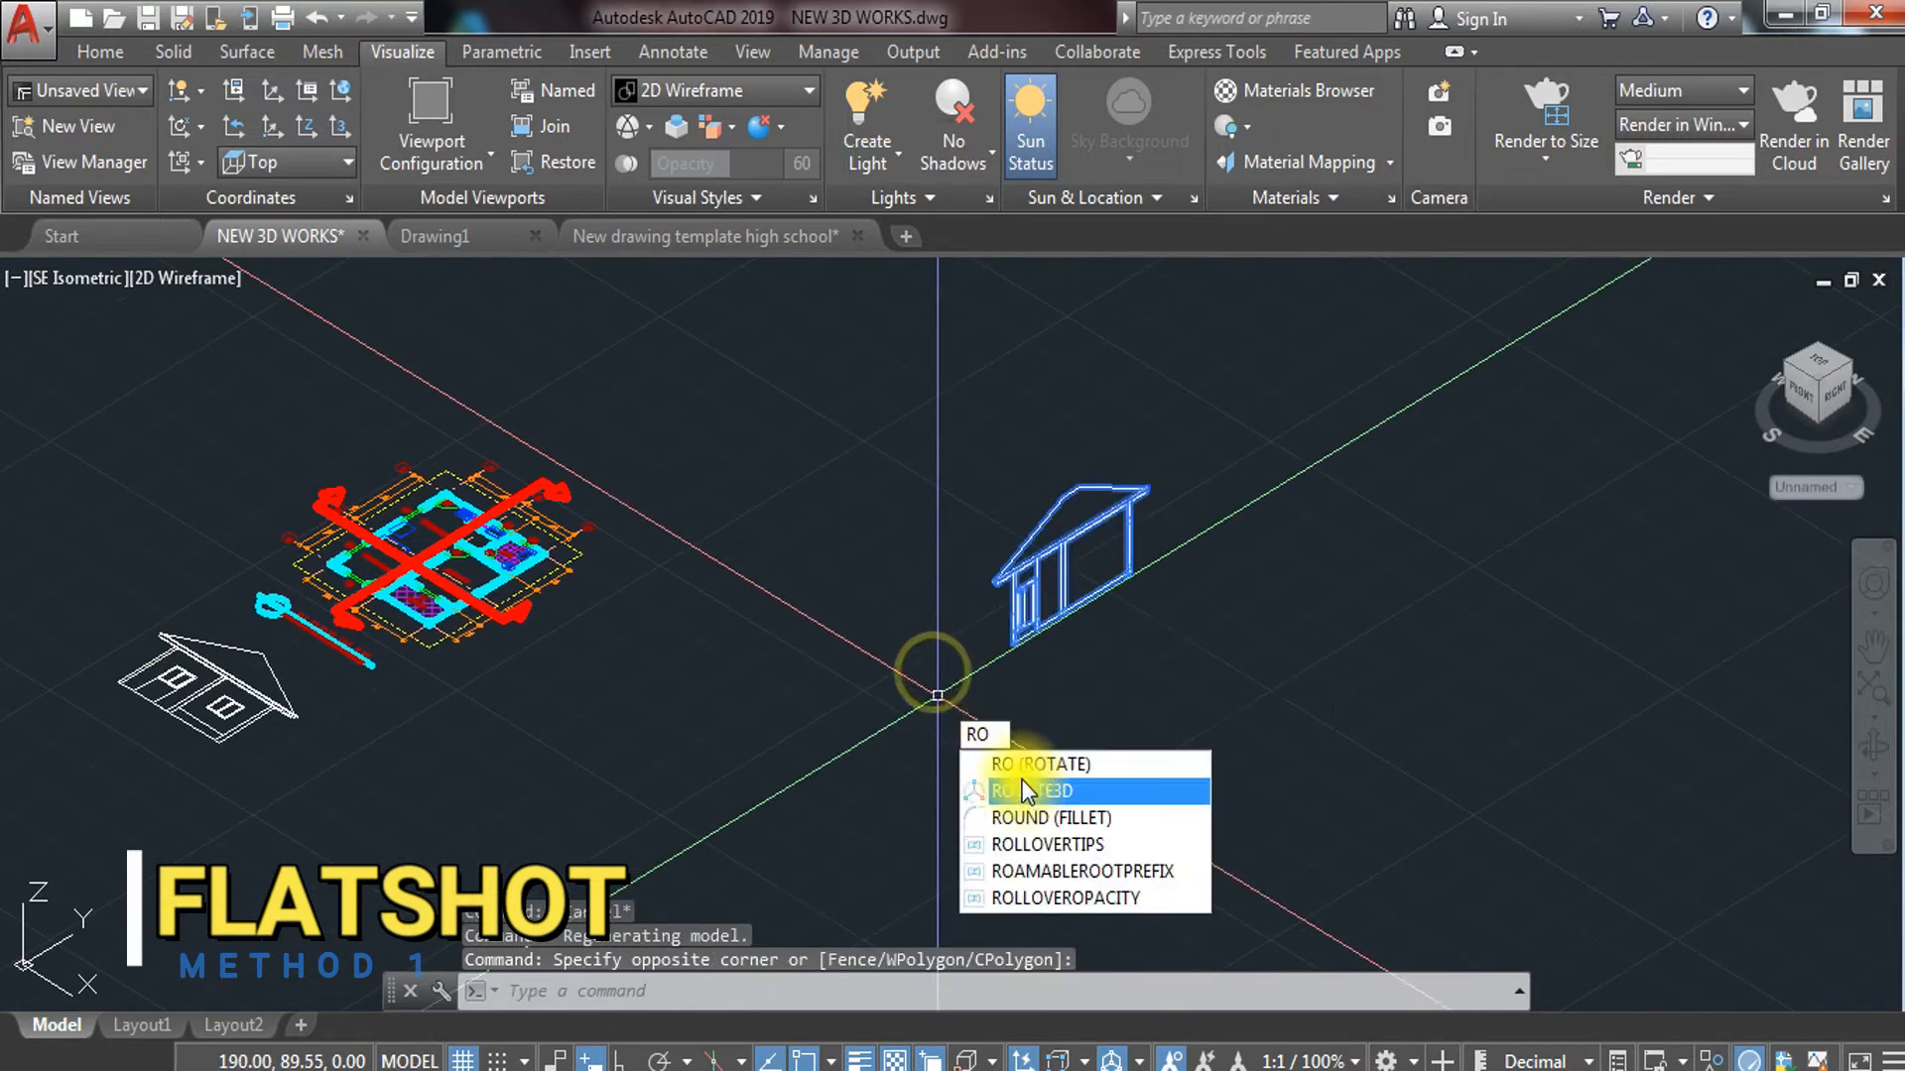
pyautogui.press('Return')
pyautogui.click(1012, 645)
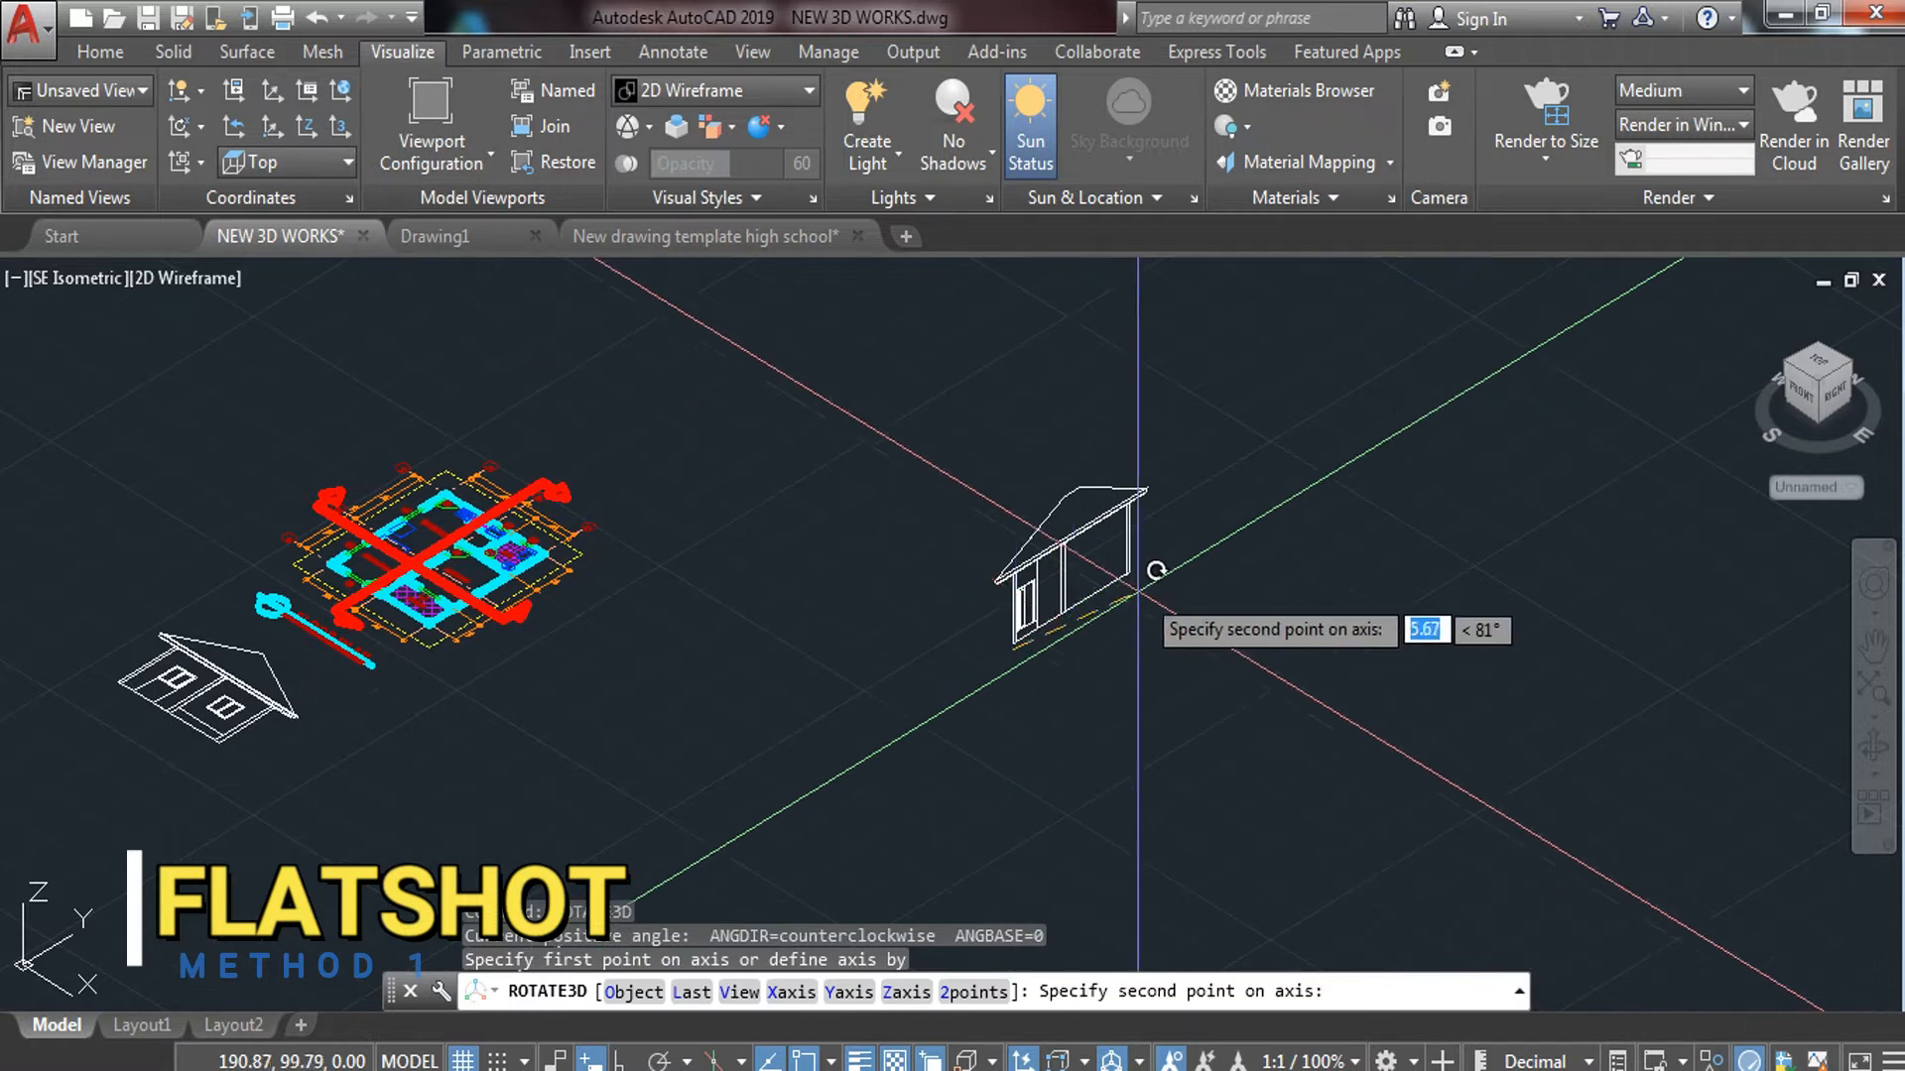
pyautogui.press('Escape')
# Tilt the house 90° in 3D about its base edge, then undo the tilt
pyautogui.click(1117, 523)
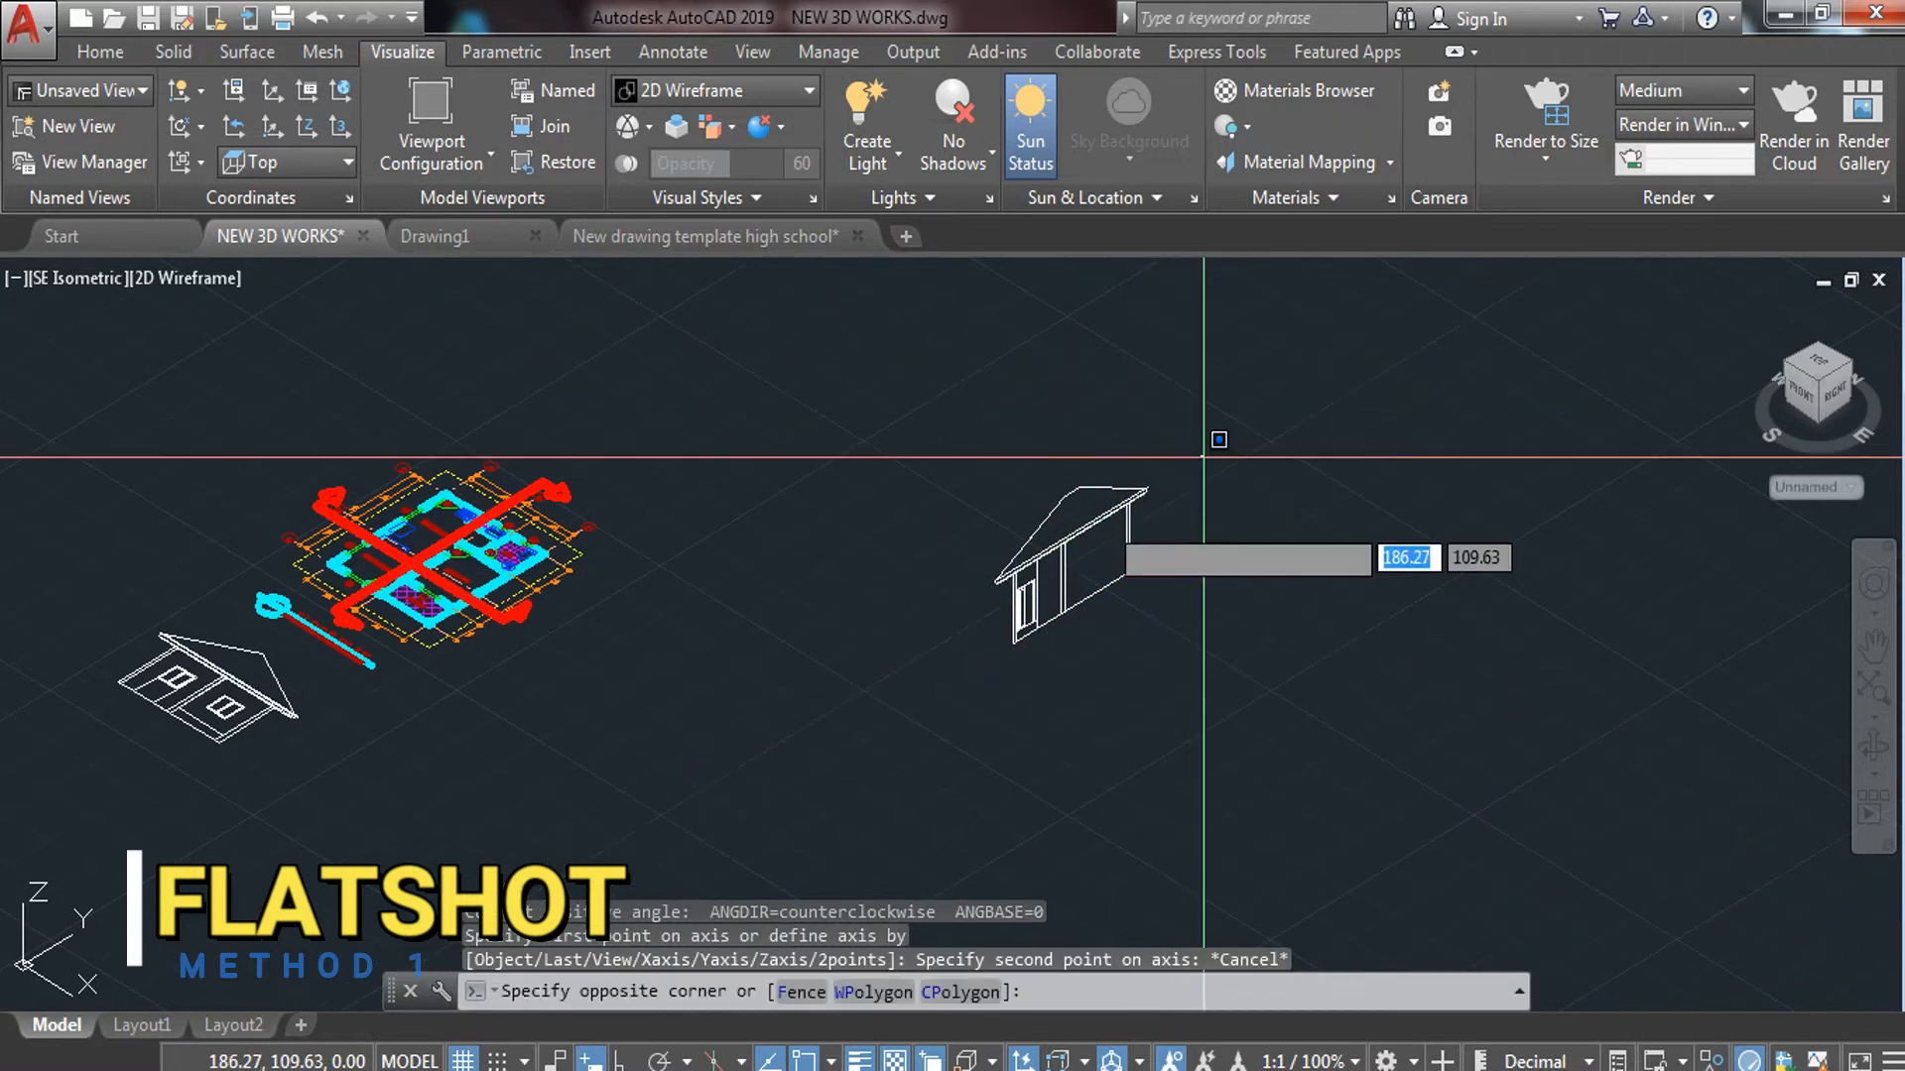
pyautogui.click(1003, 576)
pyautogui.write('RO')
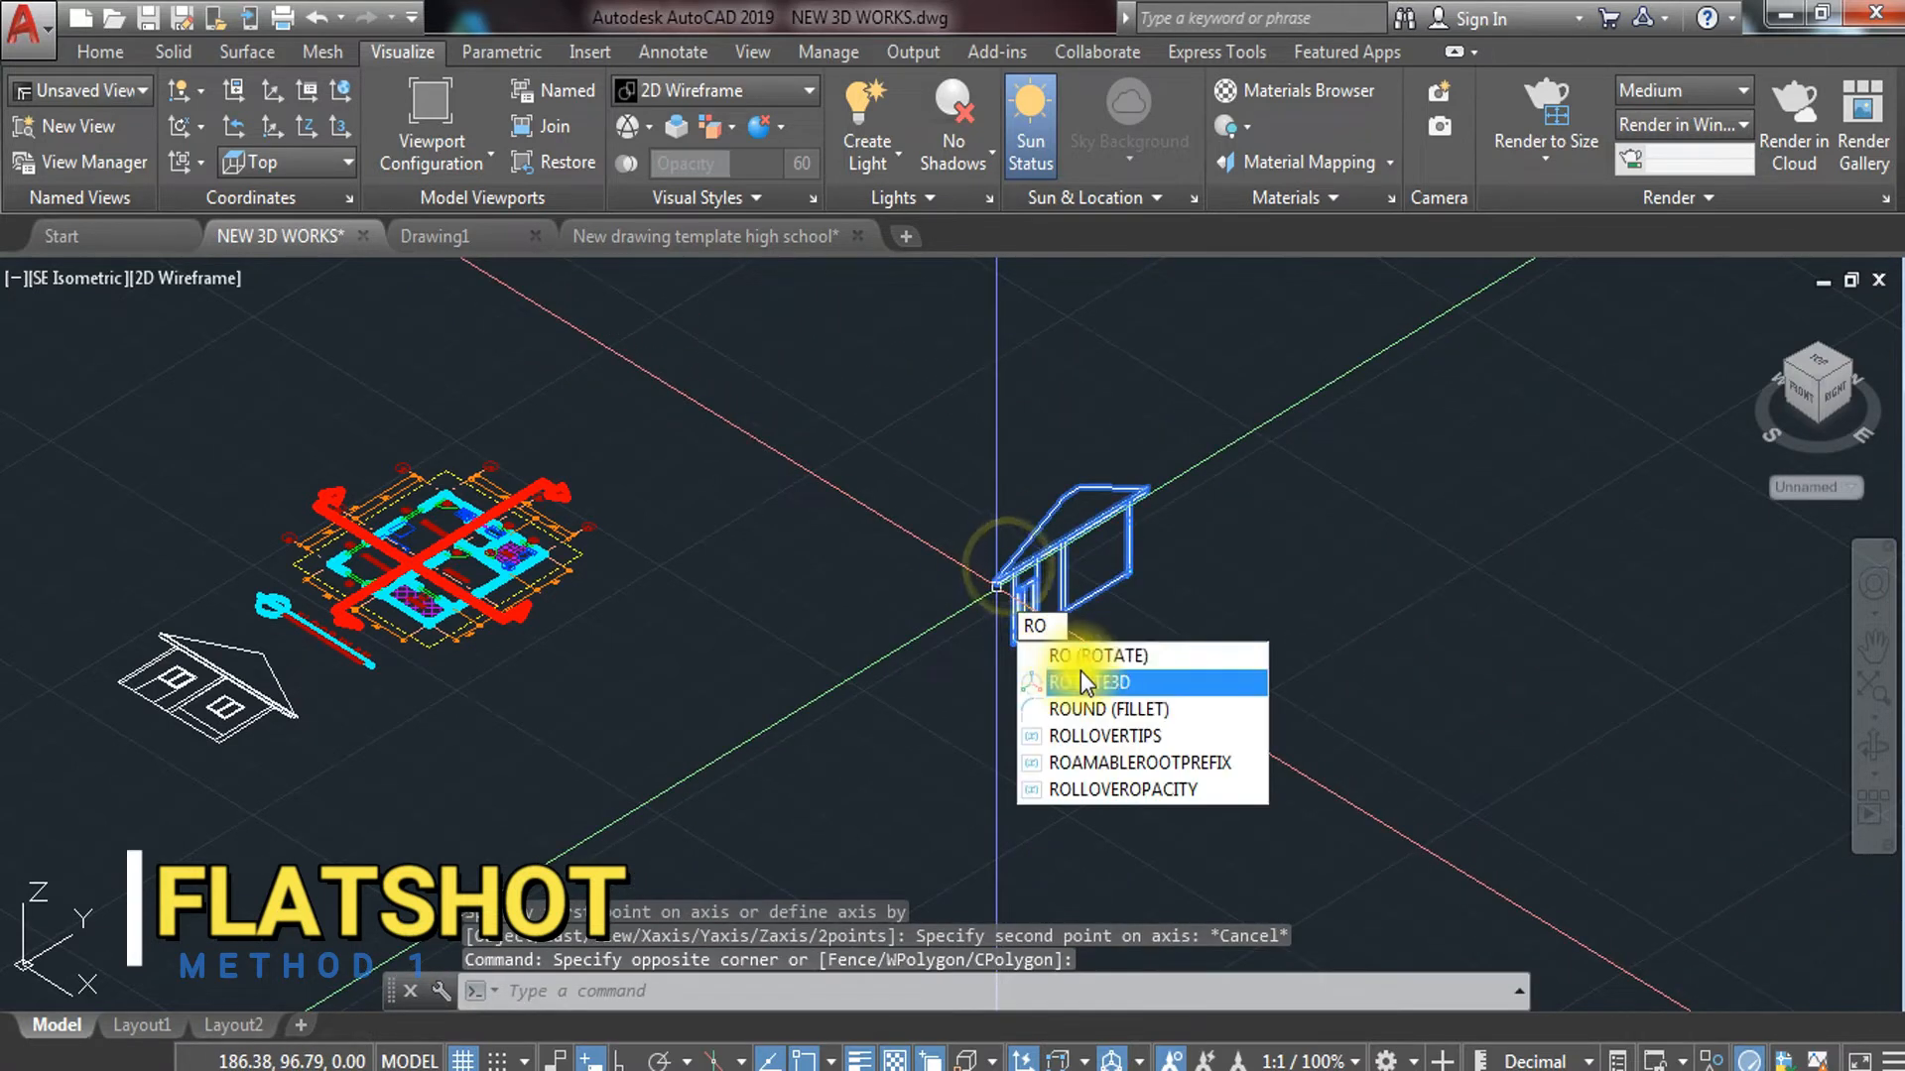
pyautogui.click(1084, 682)
pyautogui.scroll(6, 1052, 645)
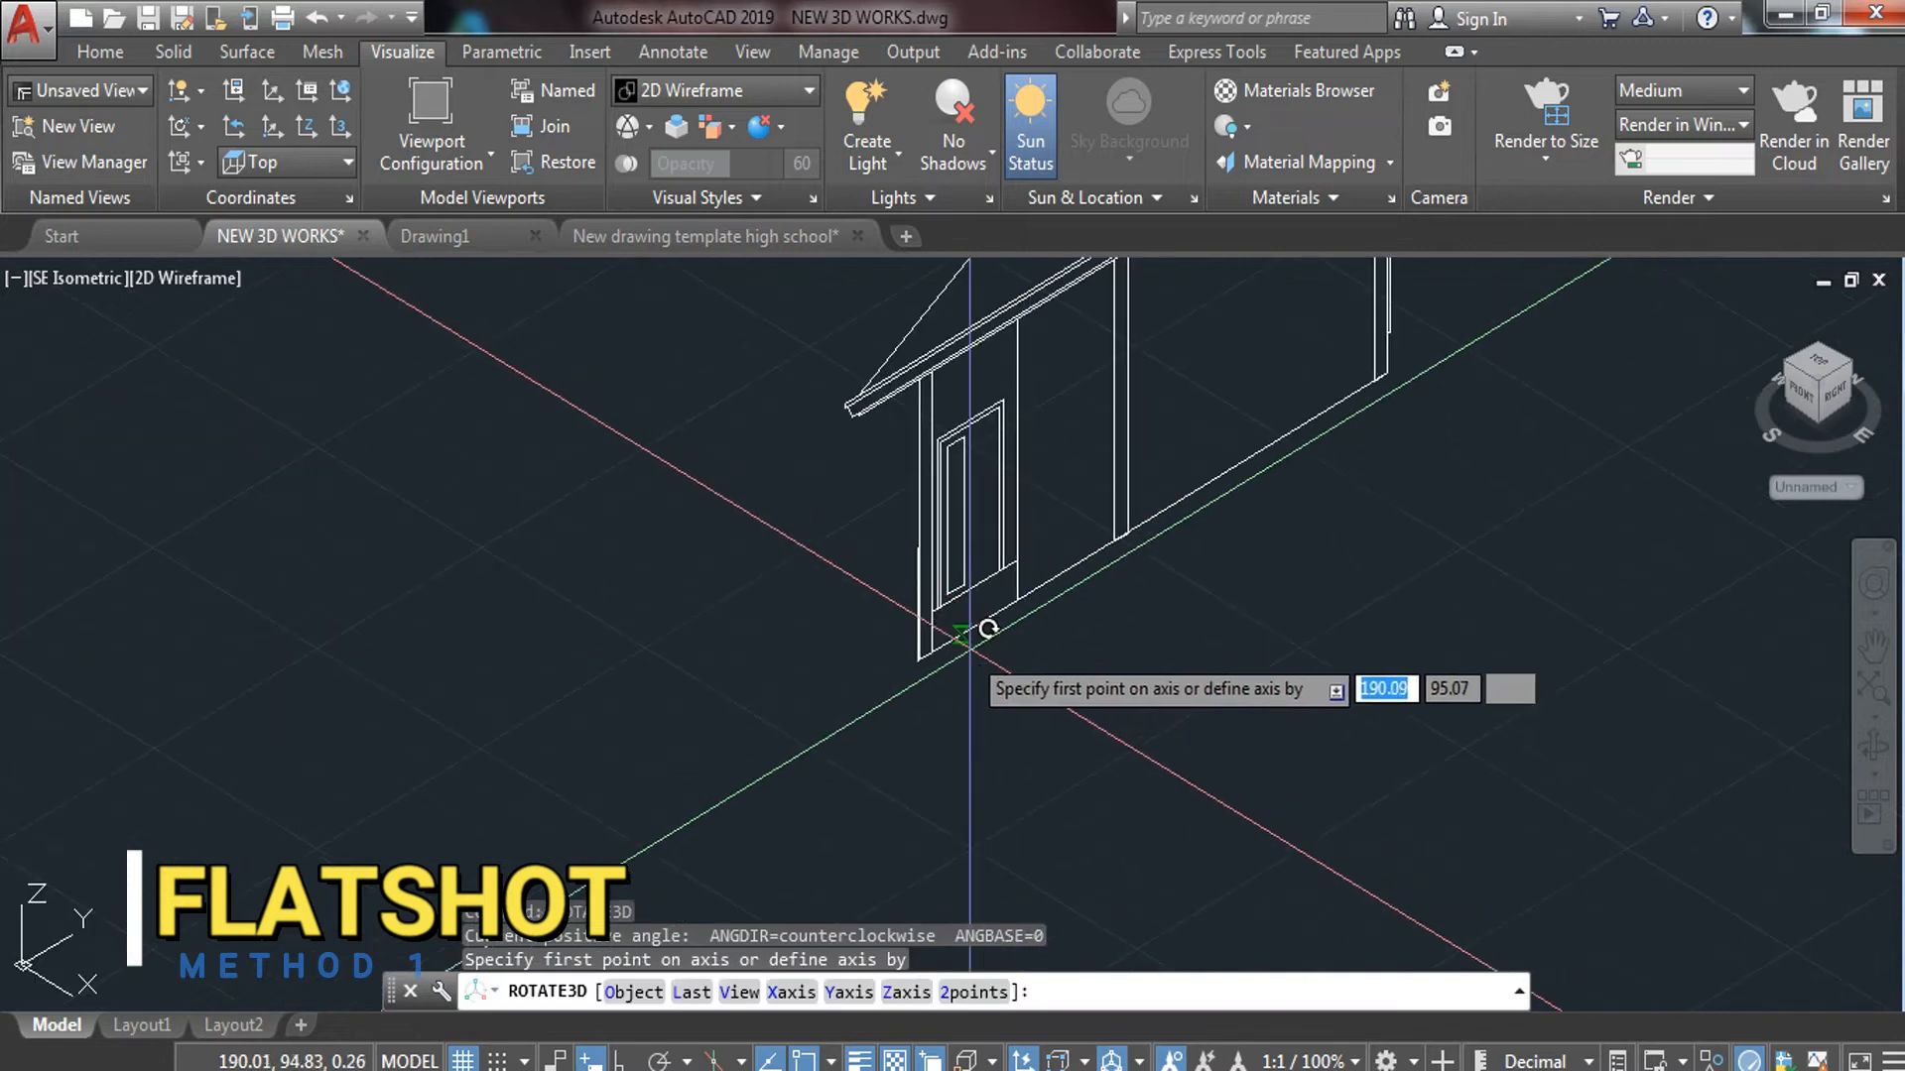
pyautogui.click(917, 660)
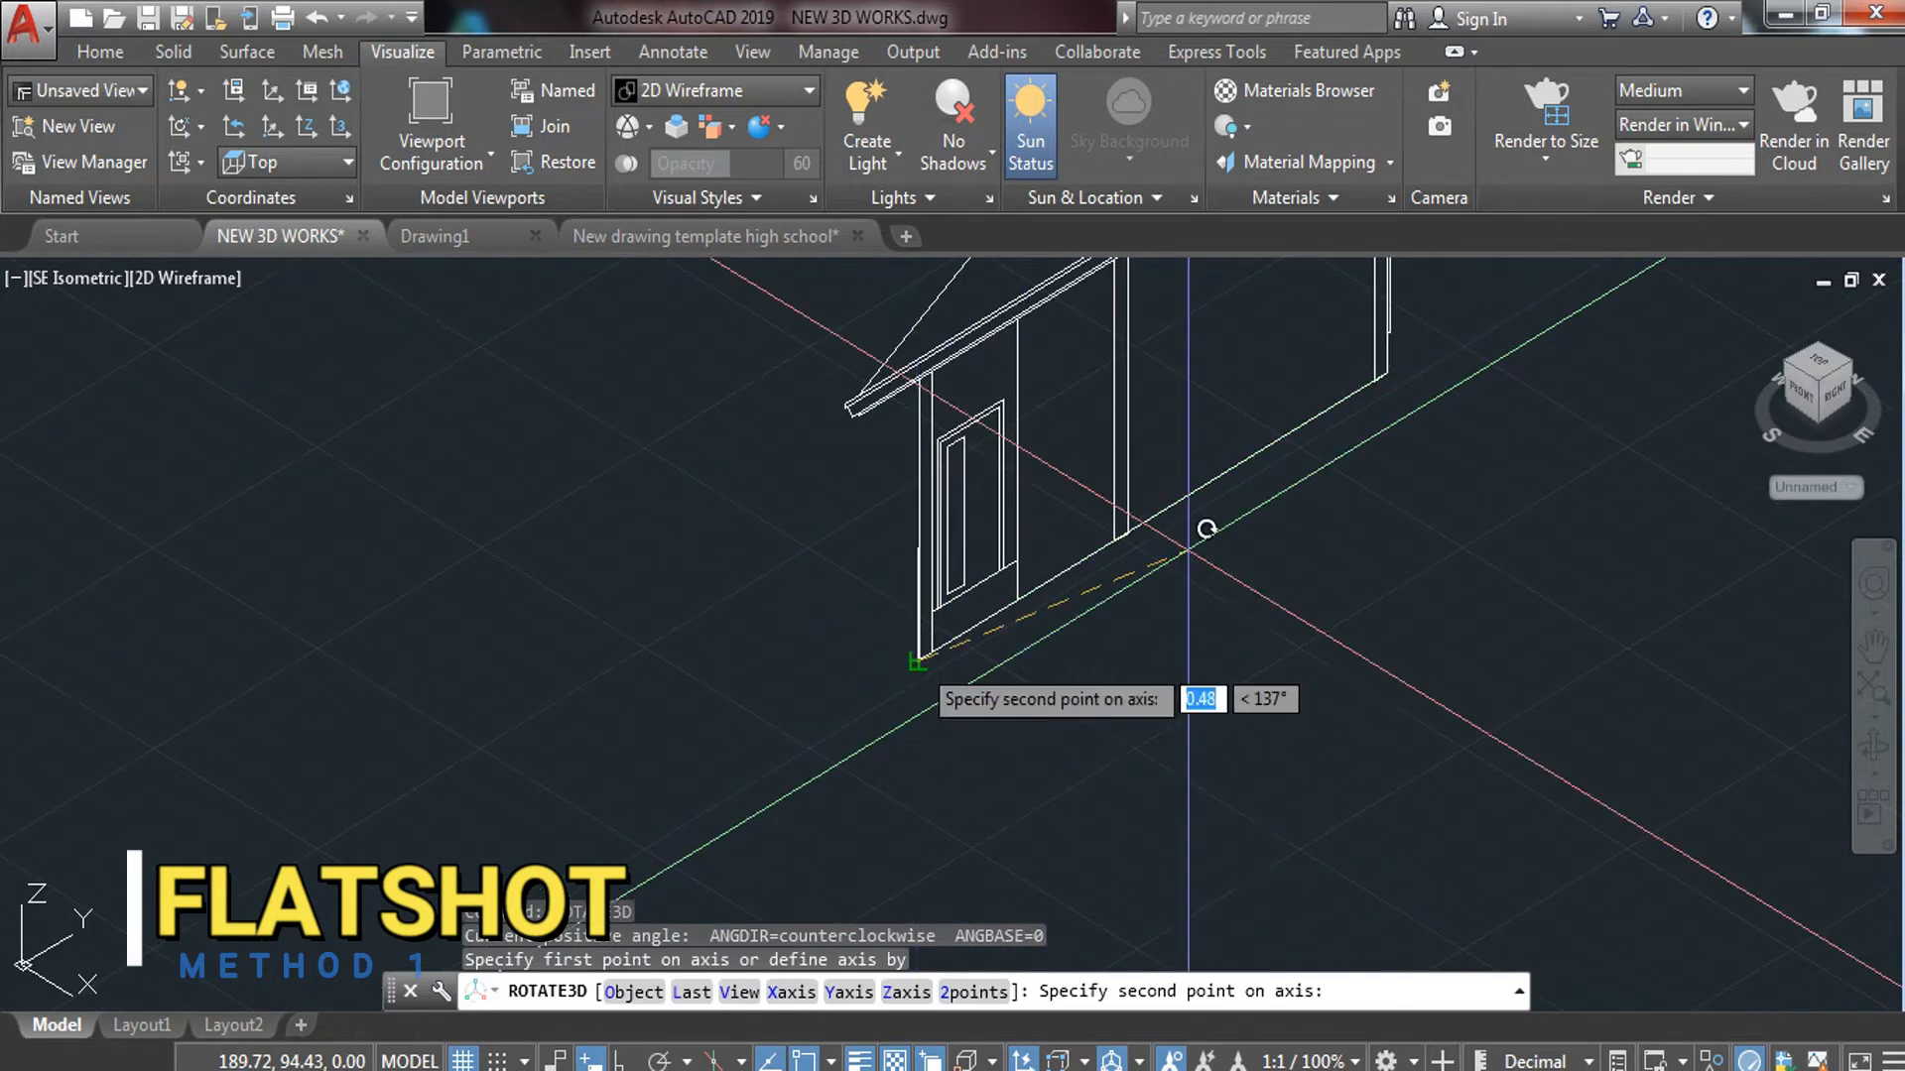
pyautogui.click(1388, 372)
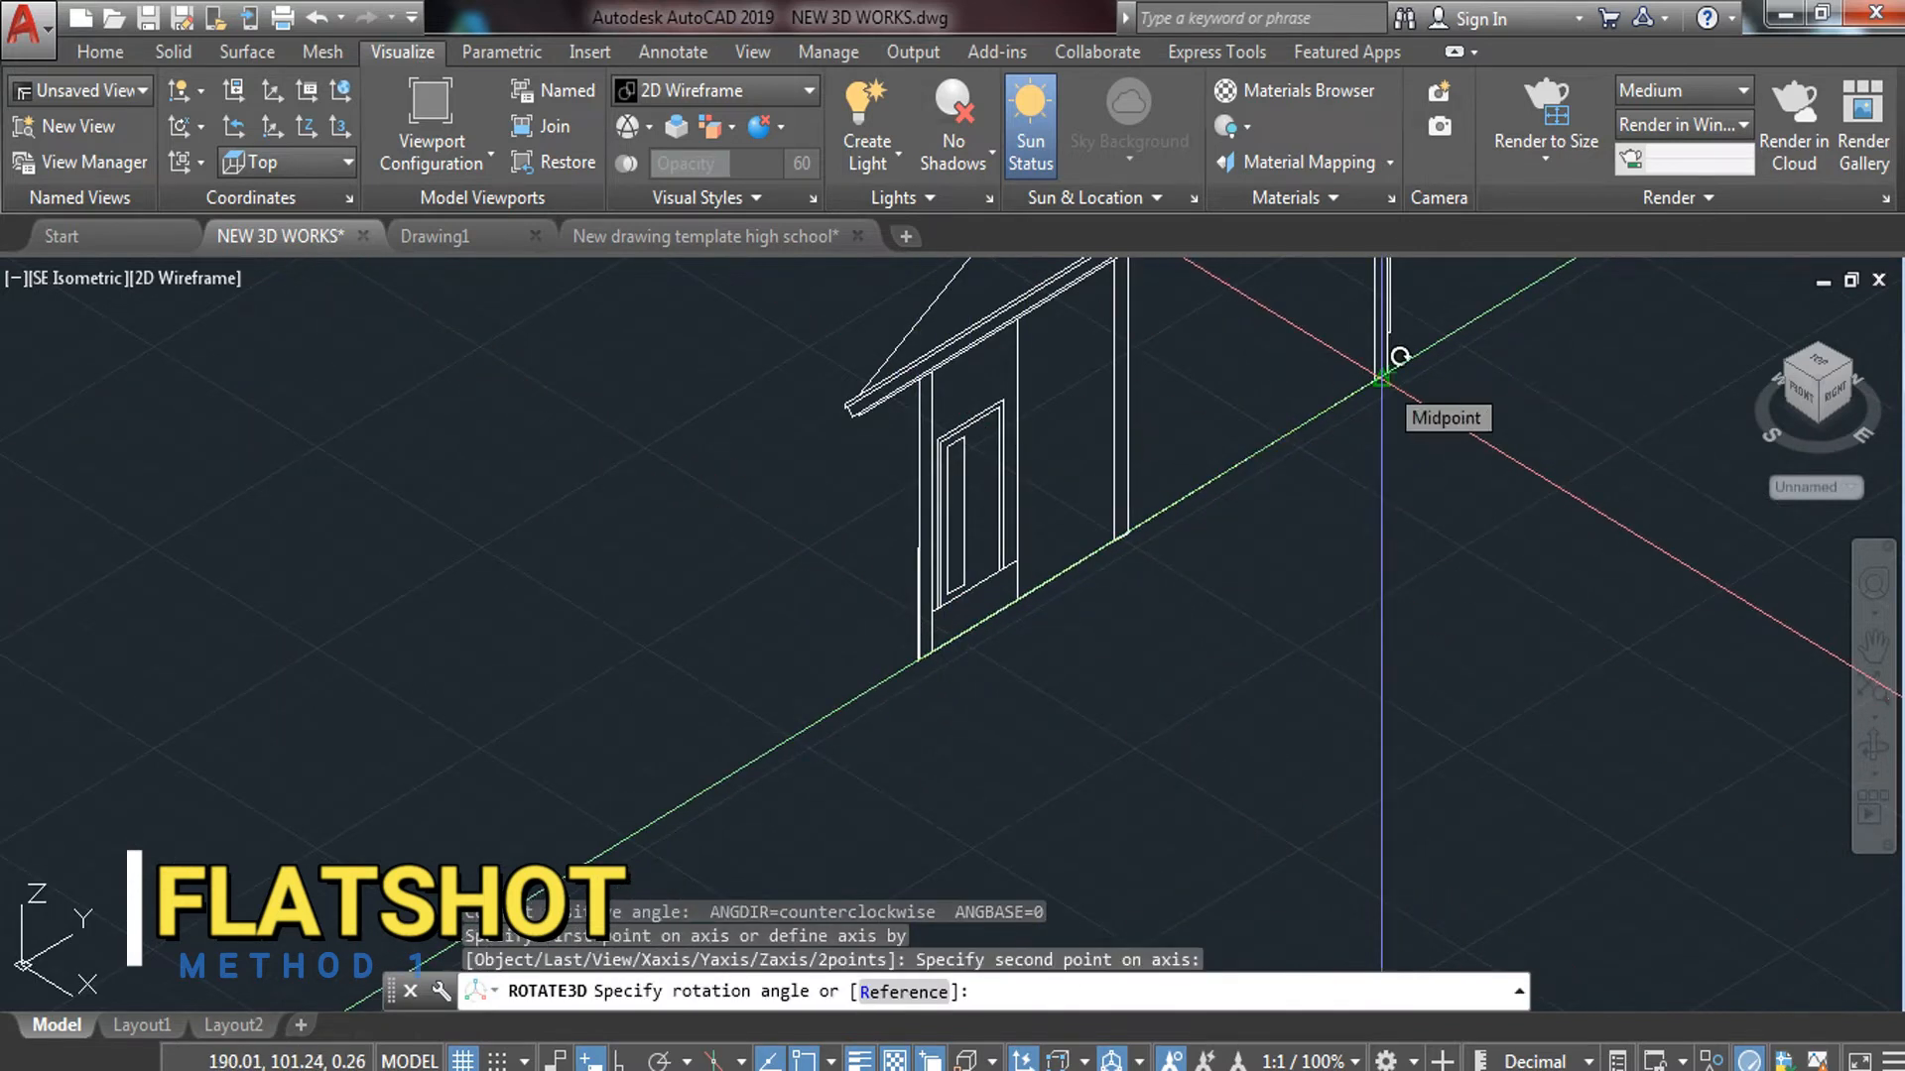
pyautogui.write('90')
pyautogui.press('Return')
pyautogui.scroll(-8, 1488, 427)
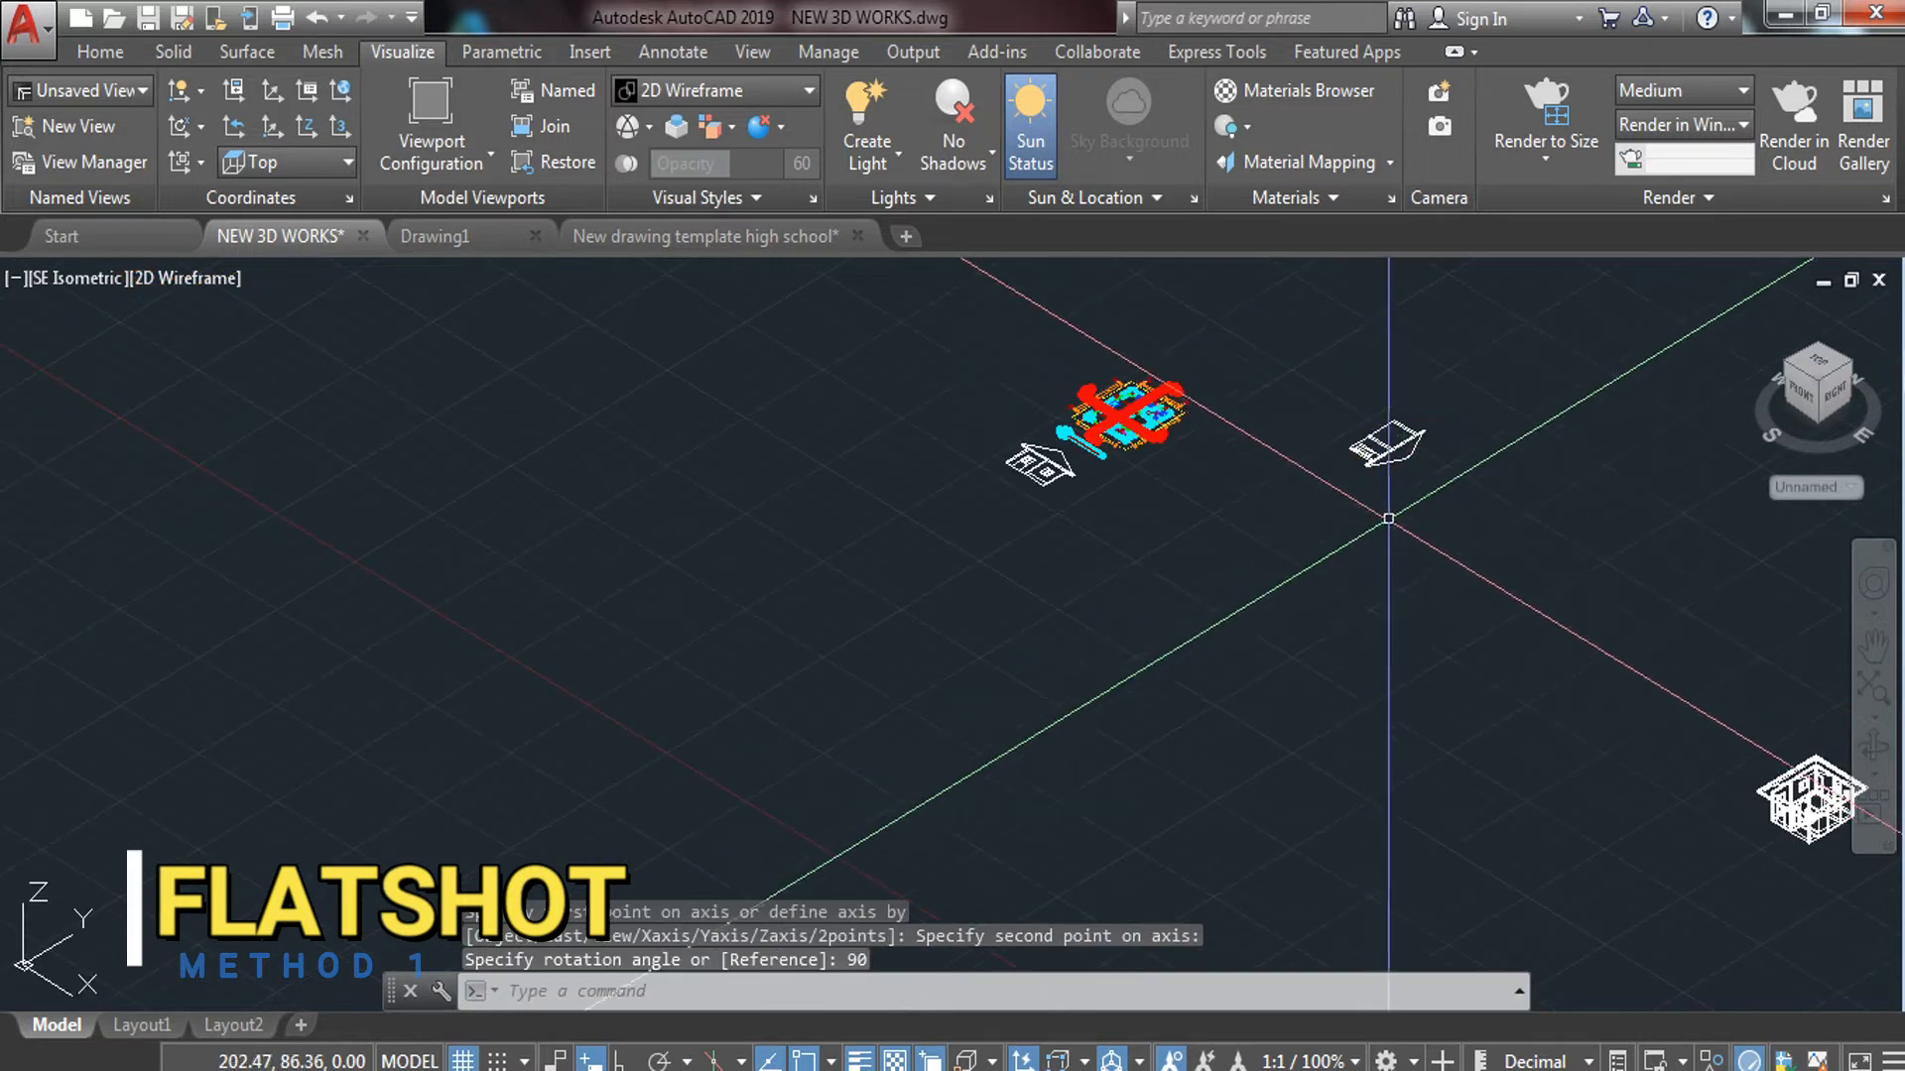
pyautogui.scroll(5, 1516, 444)
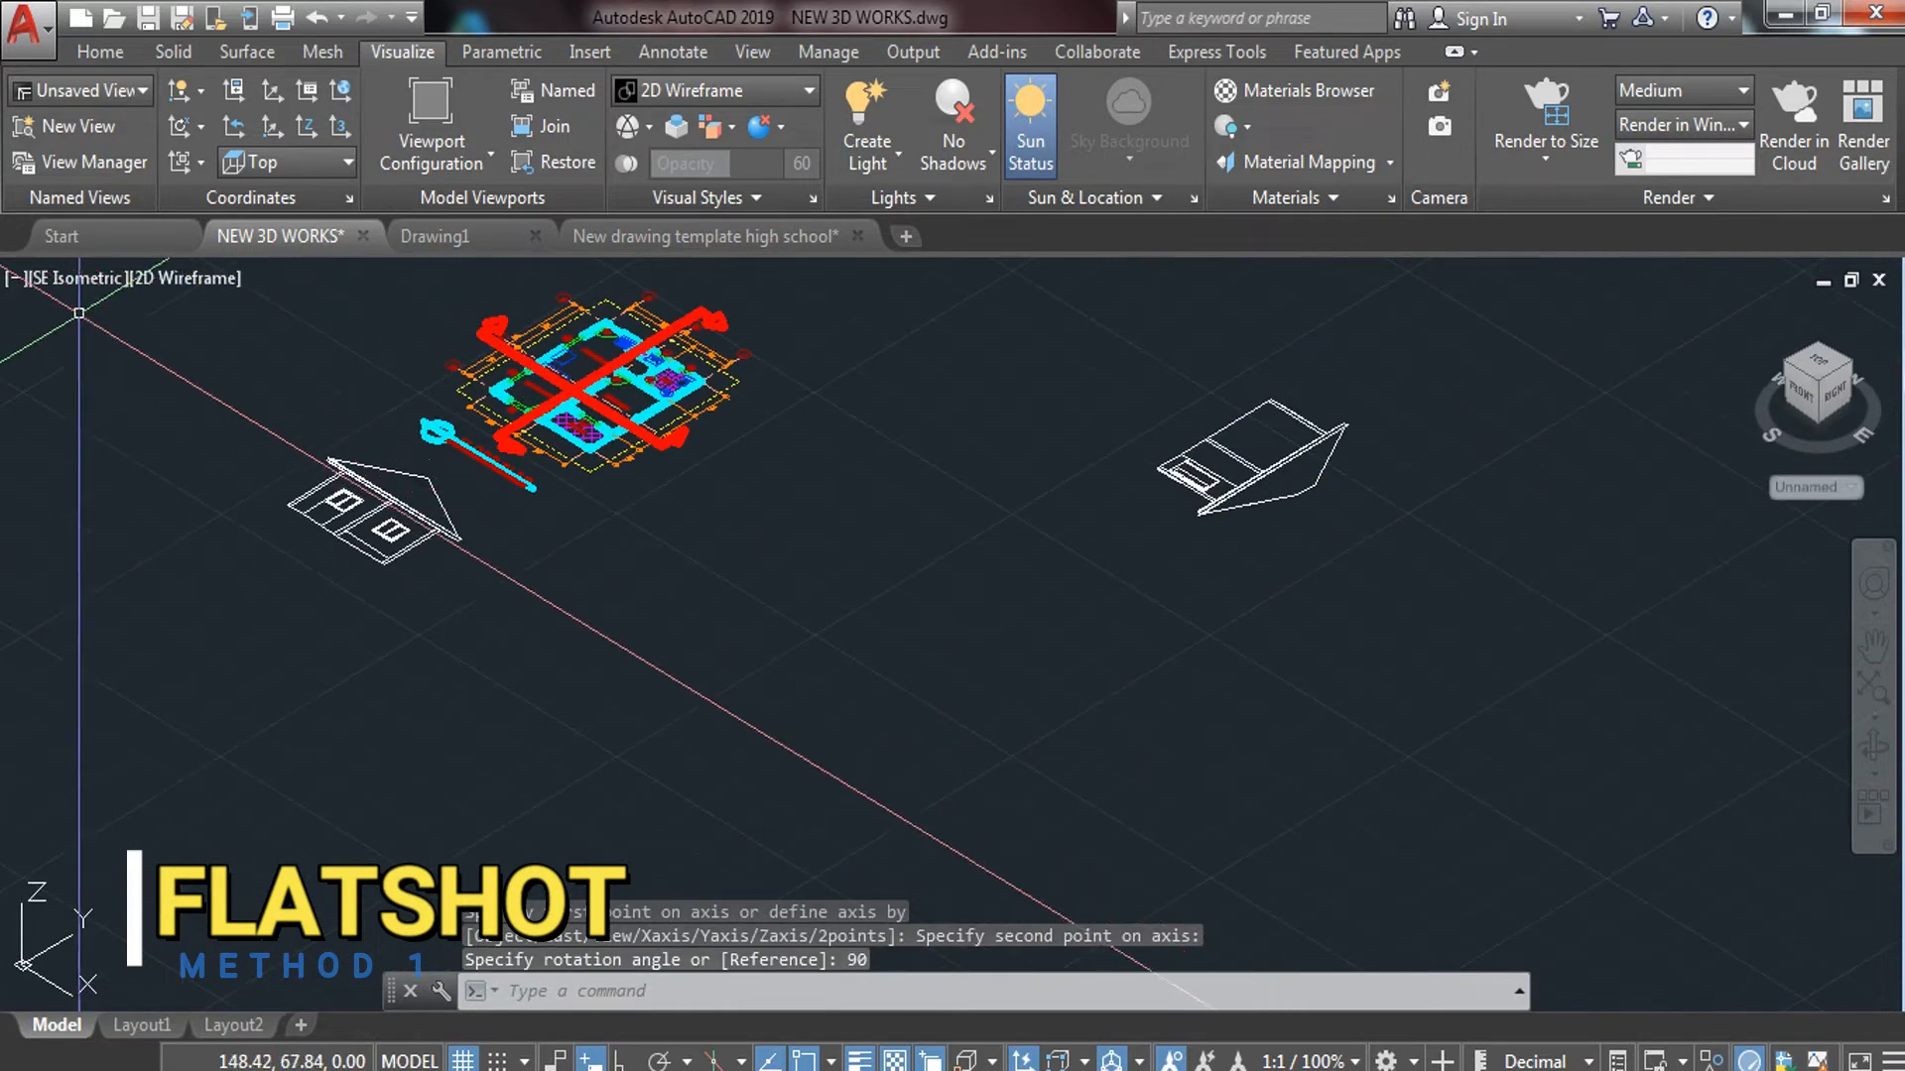
pyautogui.click(77, 278)
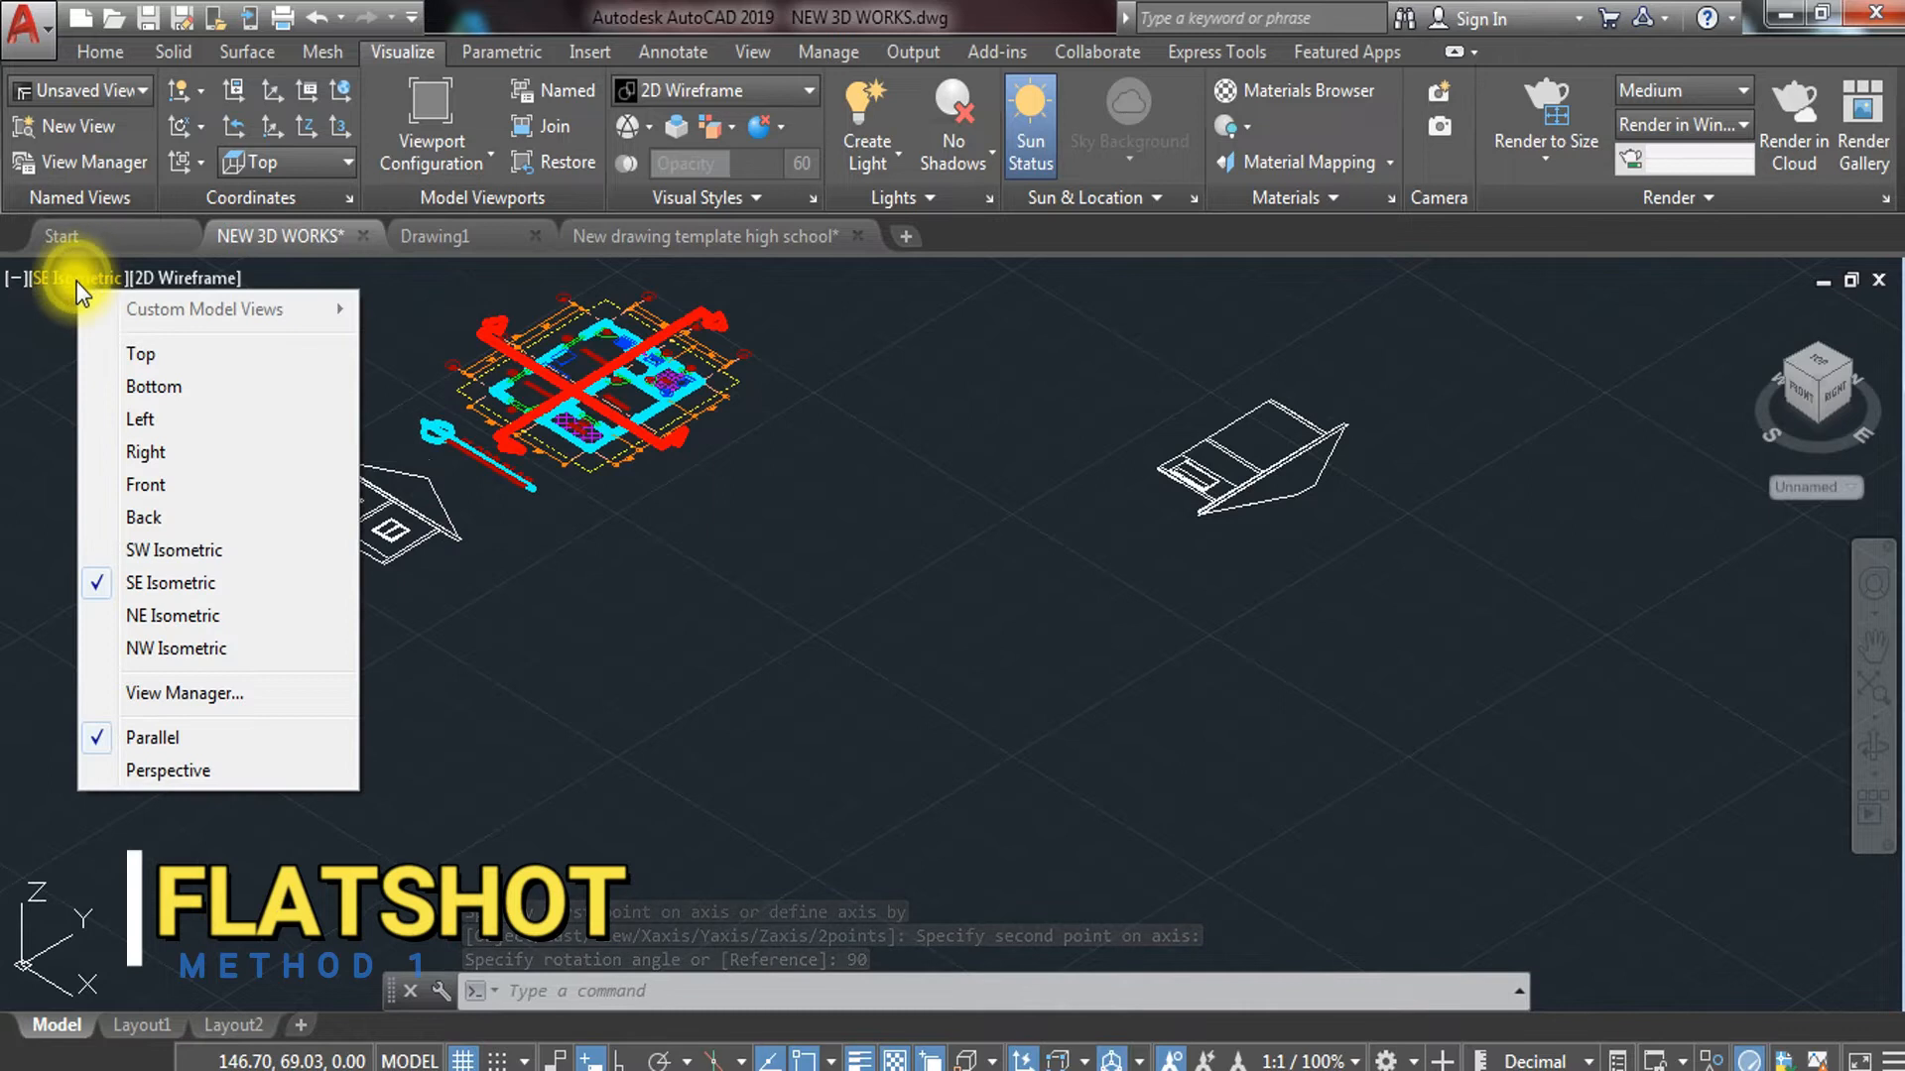
pyautogui.press('Escape')
pyautogui.hotkey('ctrl', 'z')
pyautogui.hotkey('ctrl', 'z')
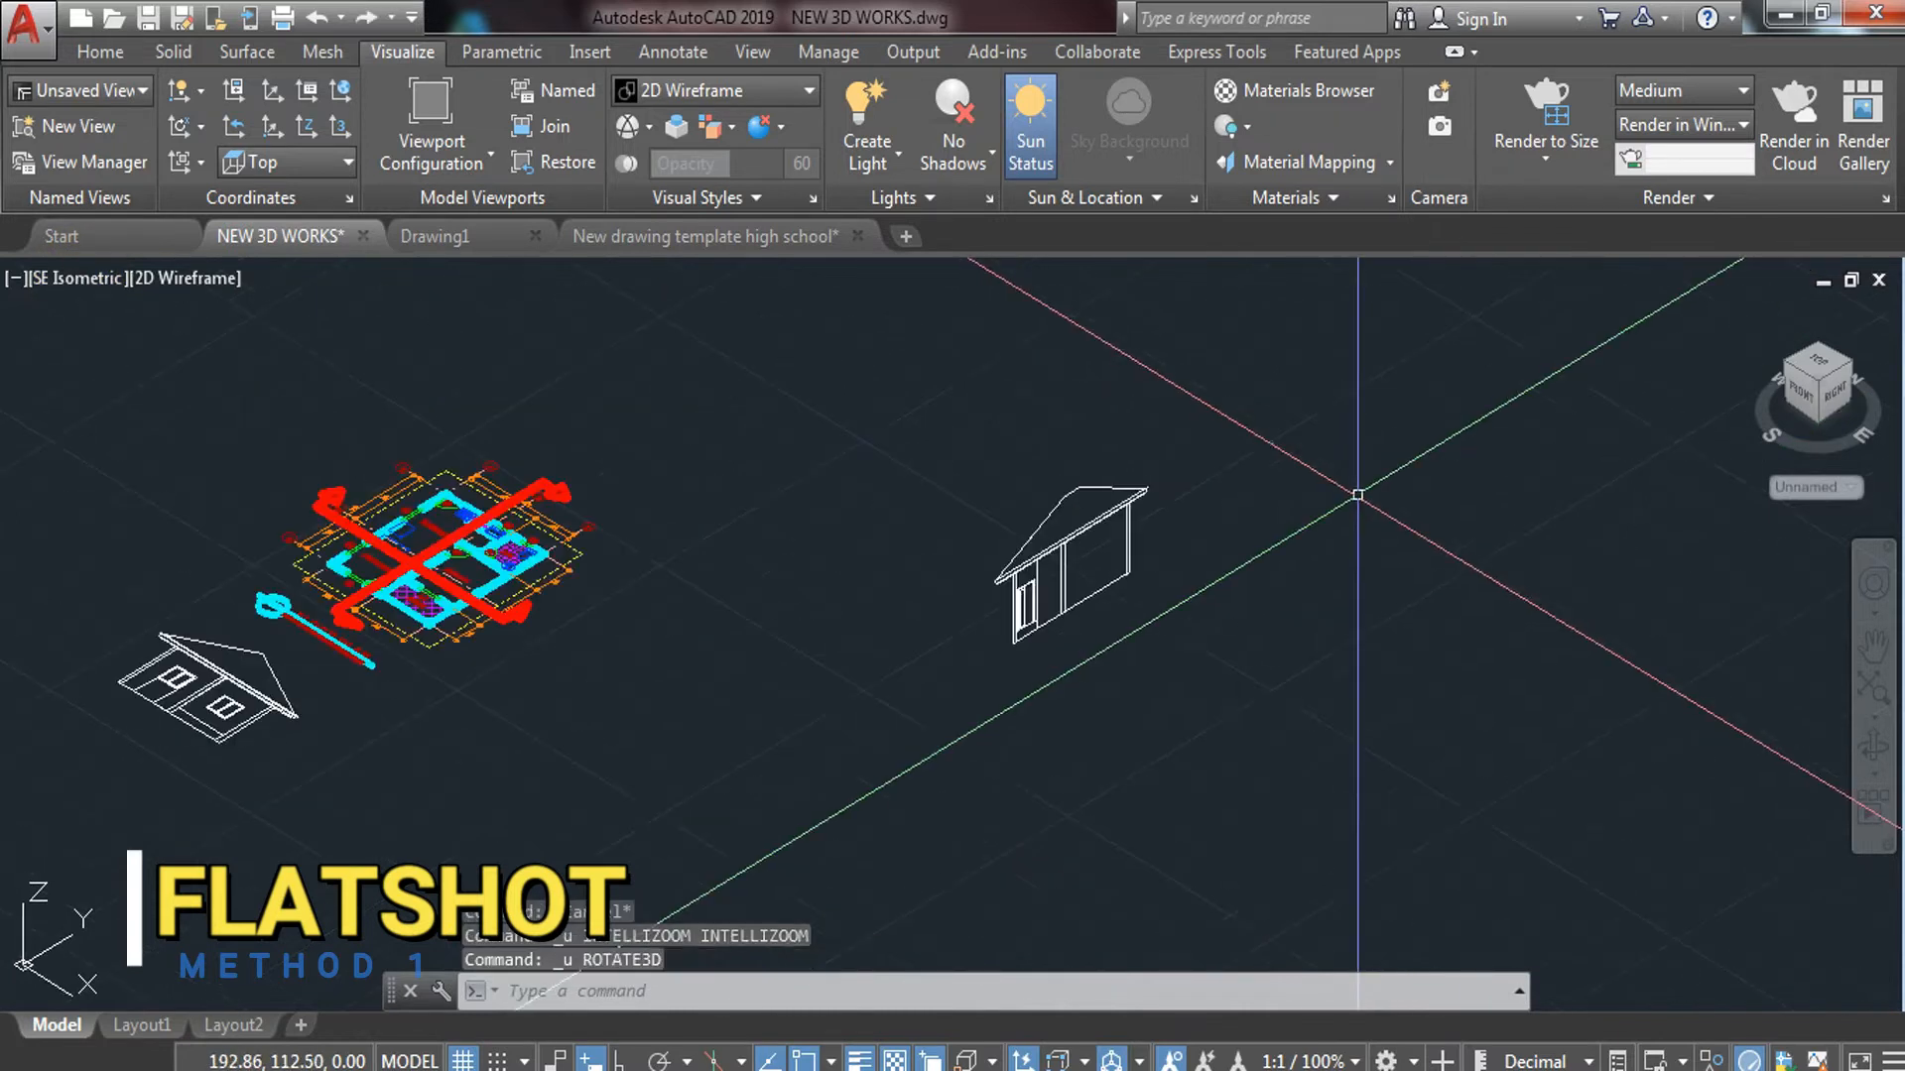
# Rotate the house 270° in 3D about its base edge so it lies flat
pyautogui.click(1357, 494)
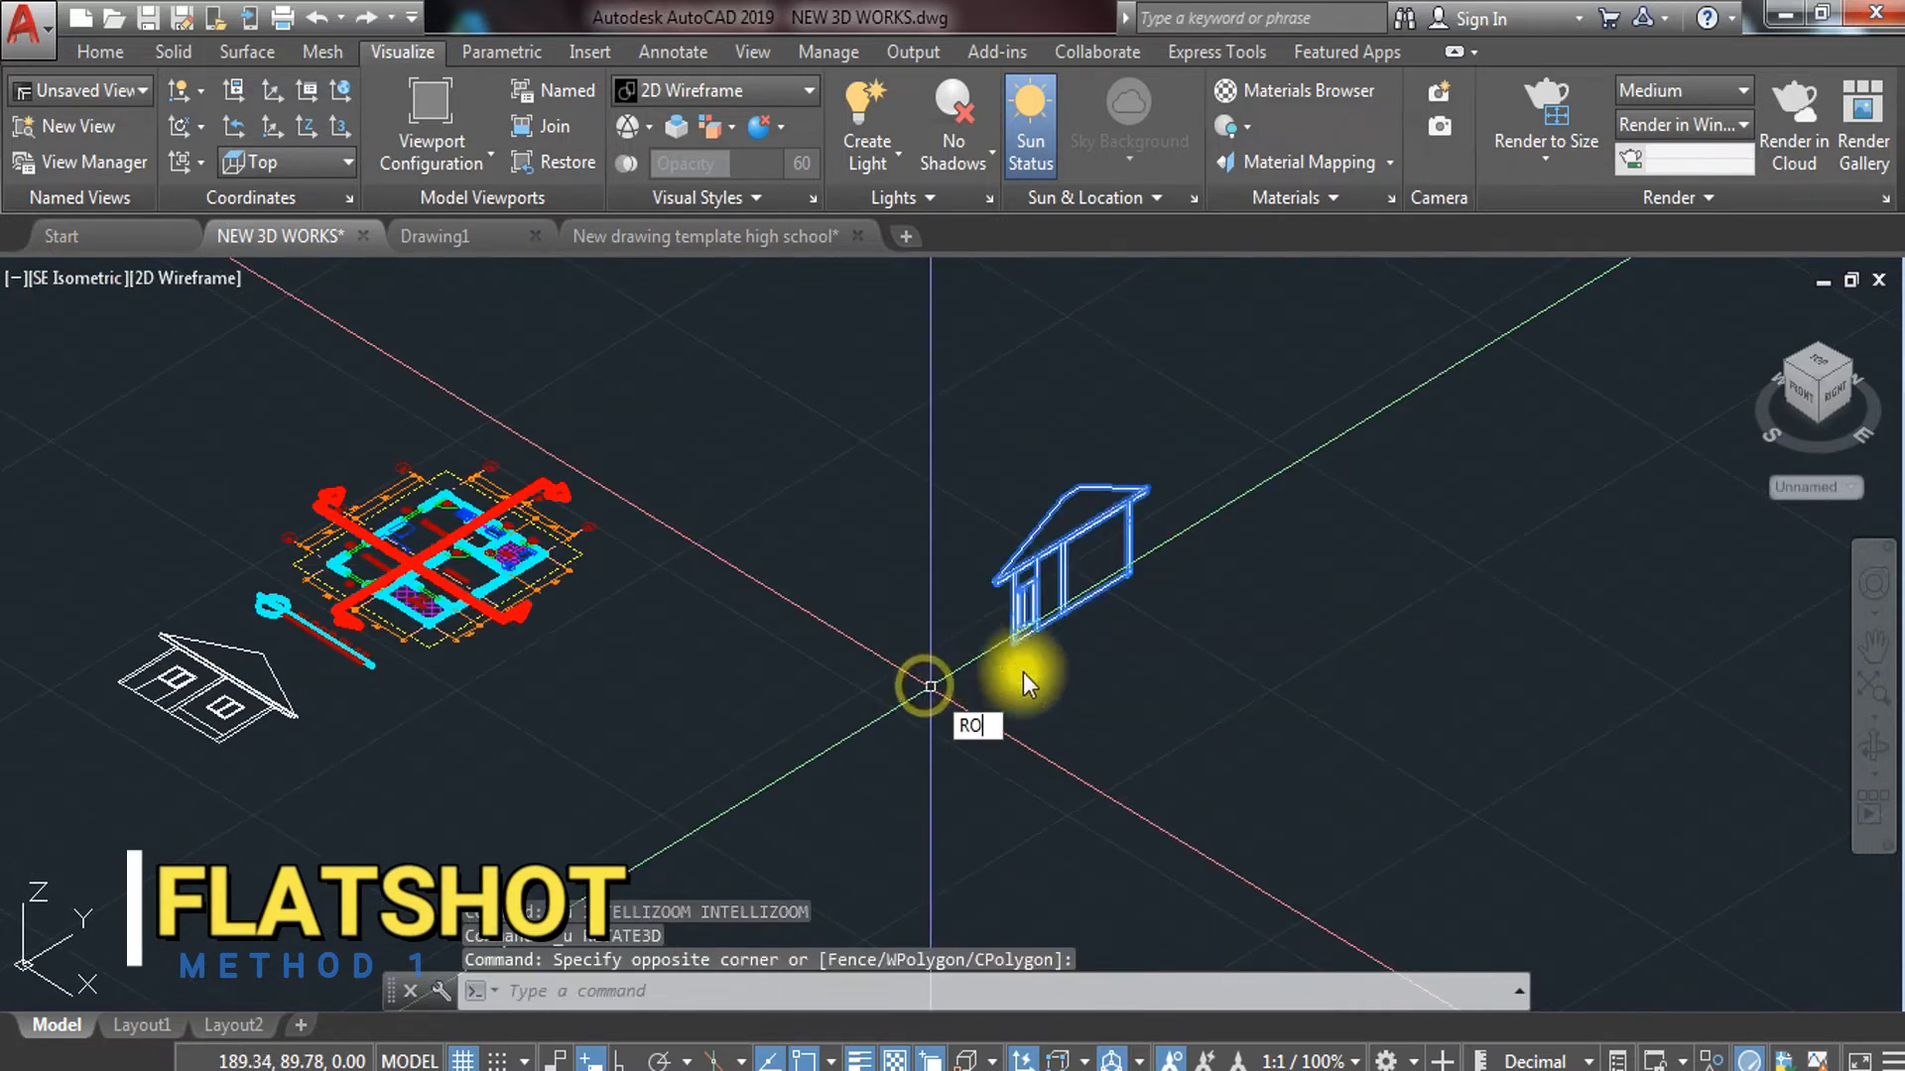
pyautogui.click(1062, 759)
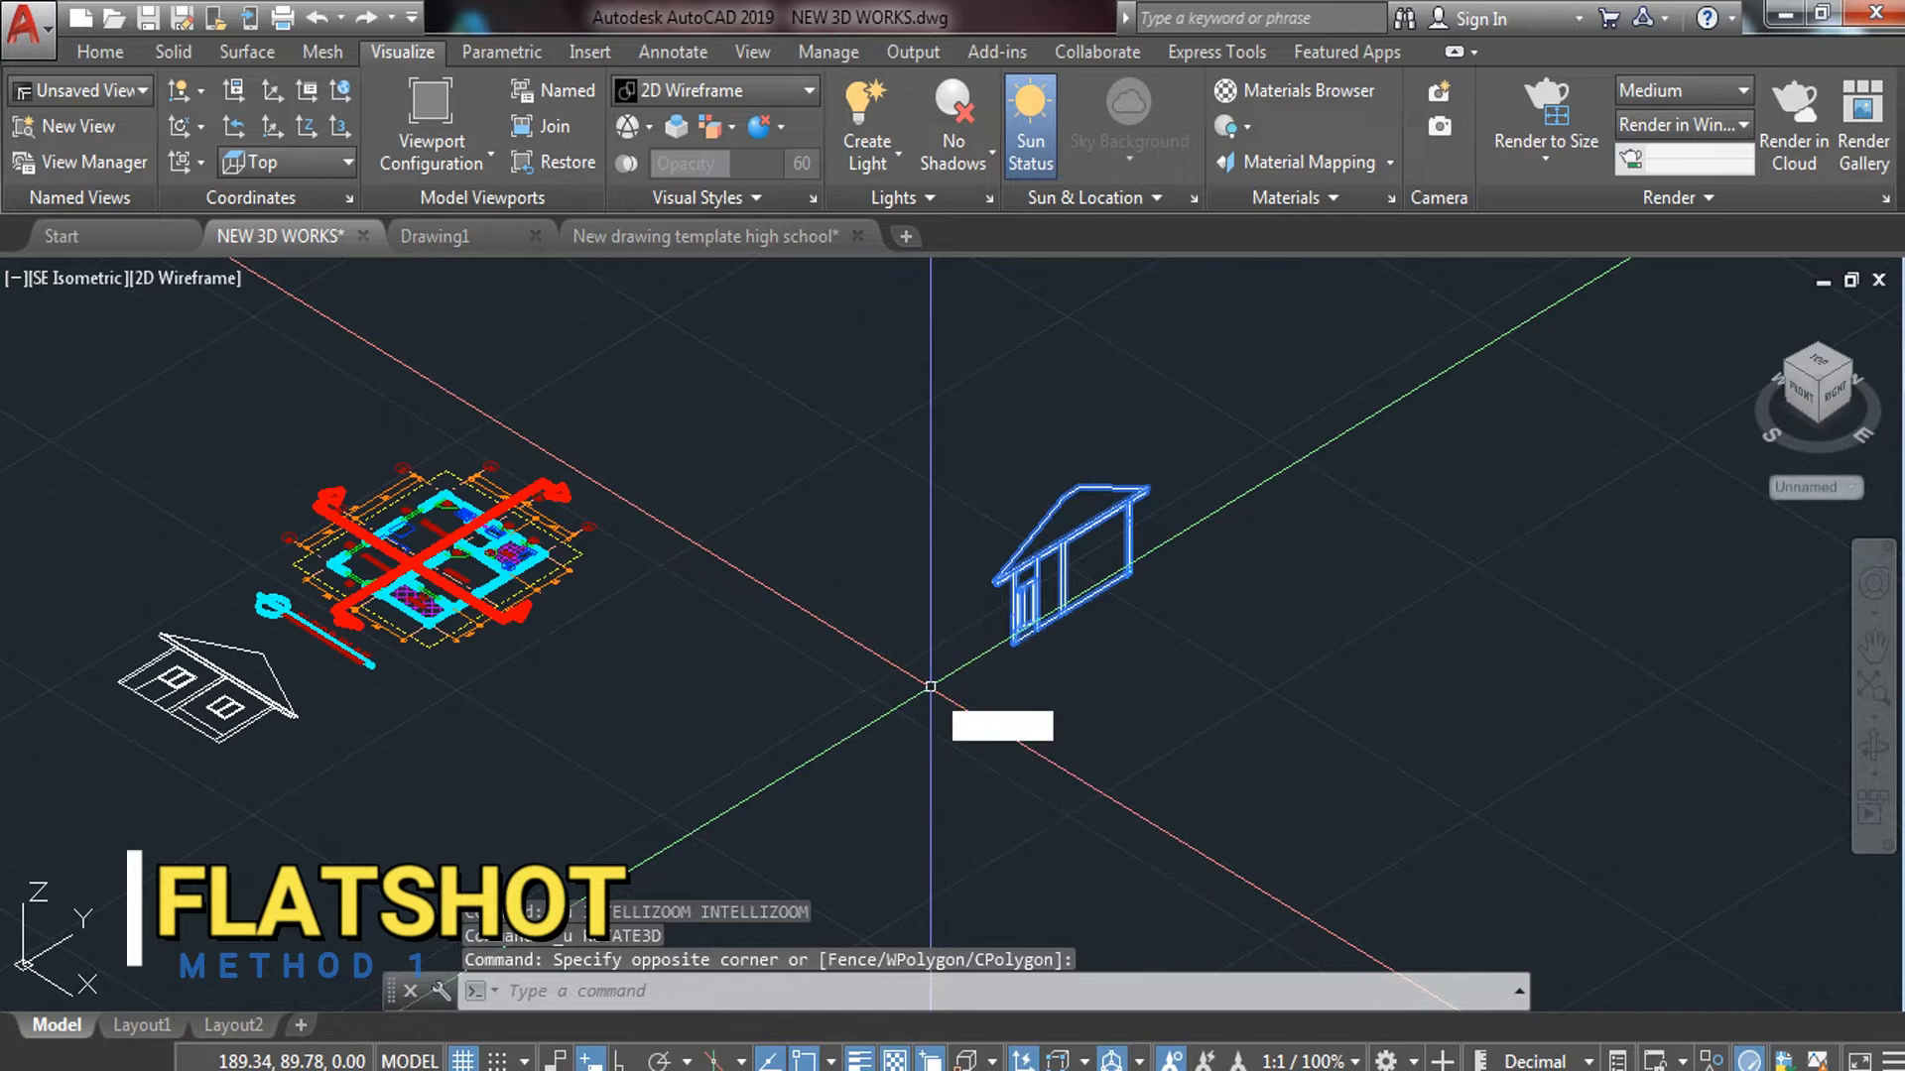
pyautogui.click(1032, 622)
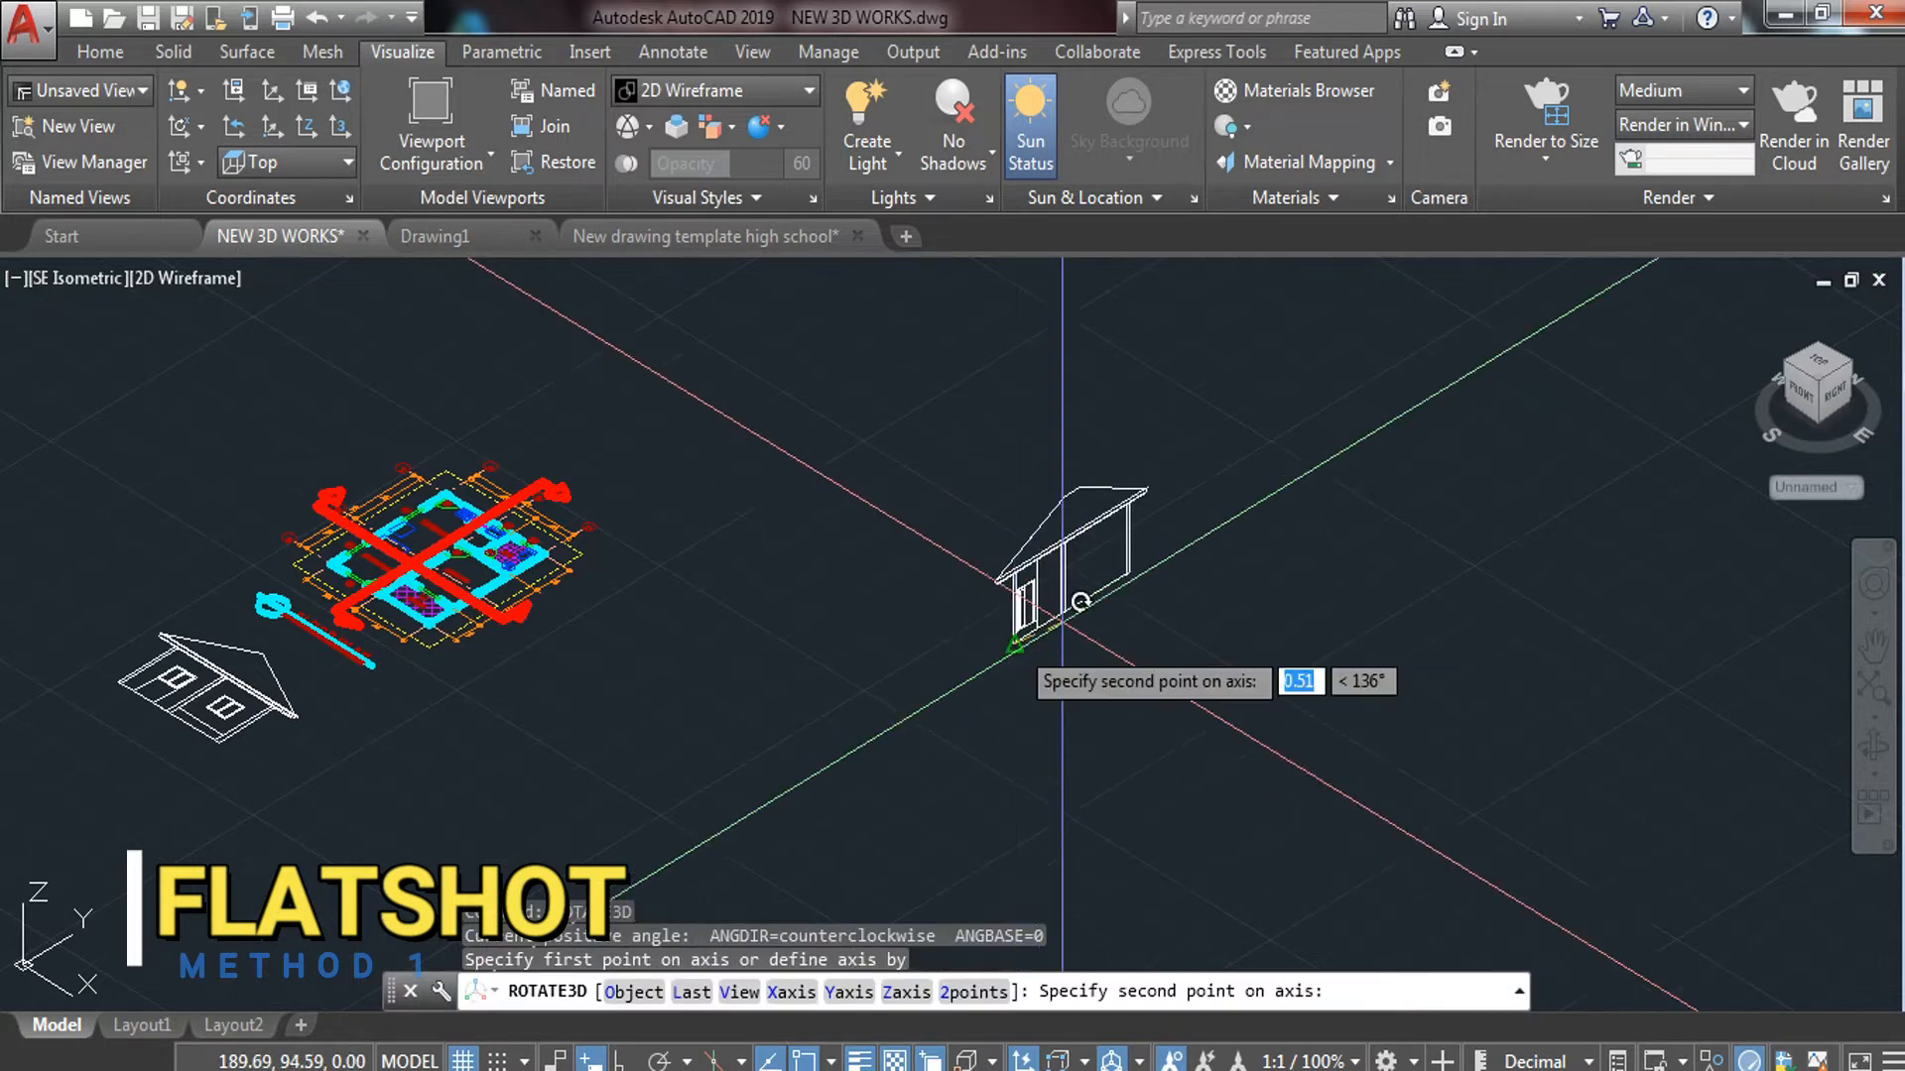
pyautogui.click(1131, 570)
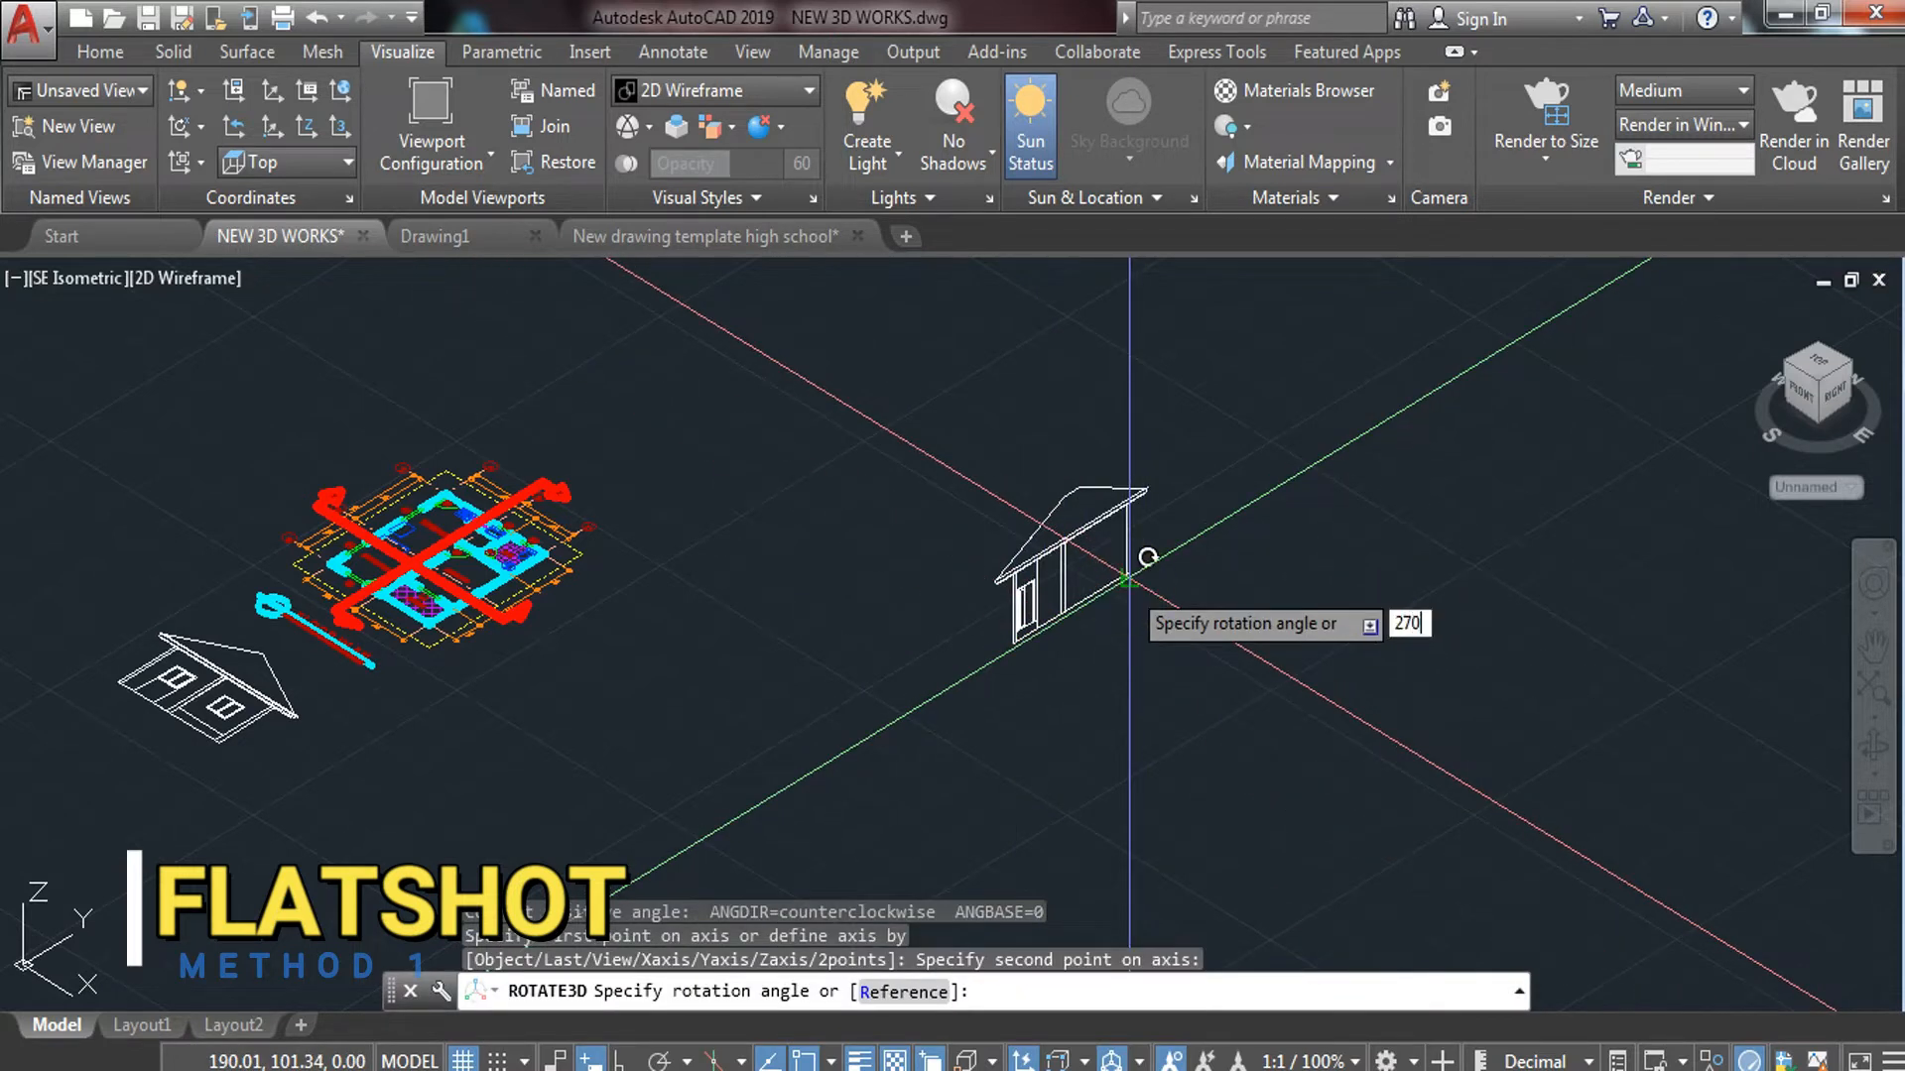
pyautogui.press('Return')
# Rotate the flattened house 270° in plan about its corner with Ortho on
pyautogui.click(1221, 559)
pyautogui.click(985, 701)
pyautogui.write('R')
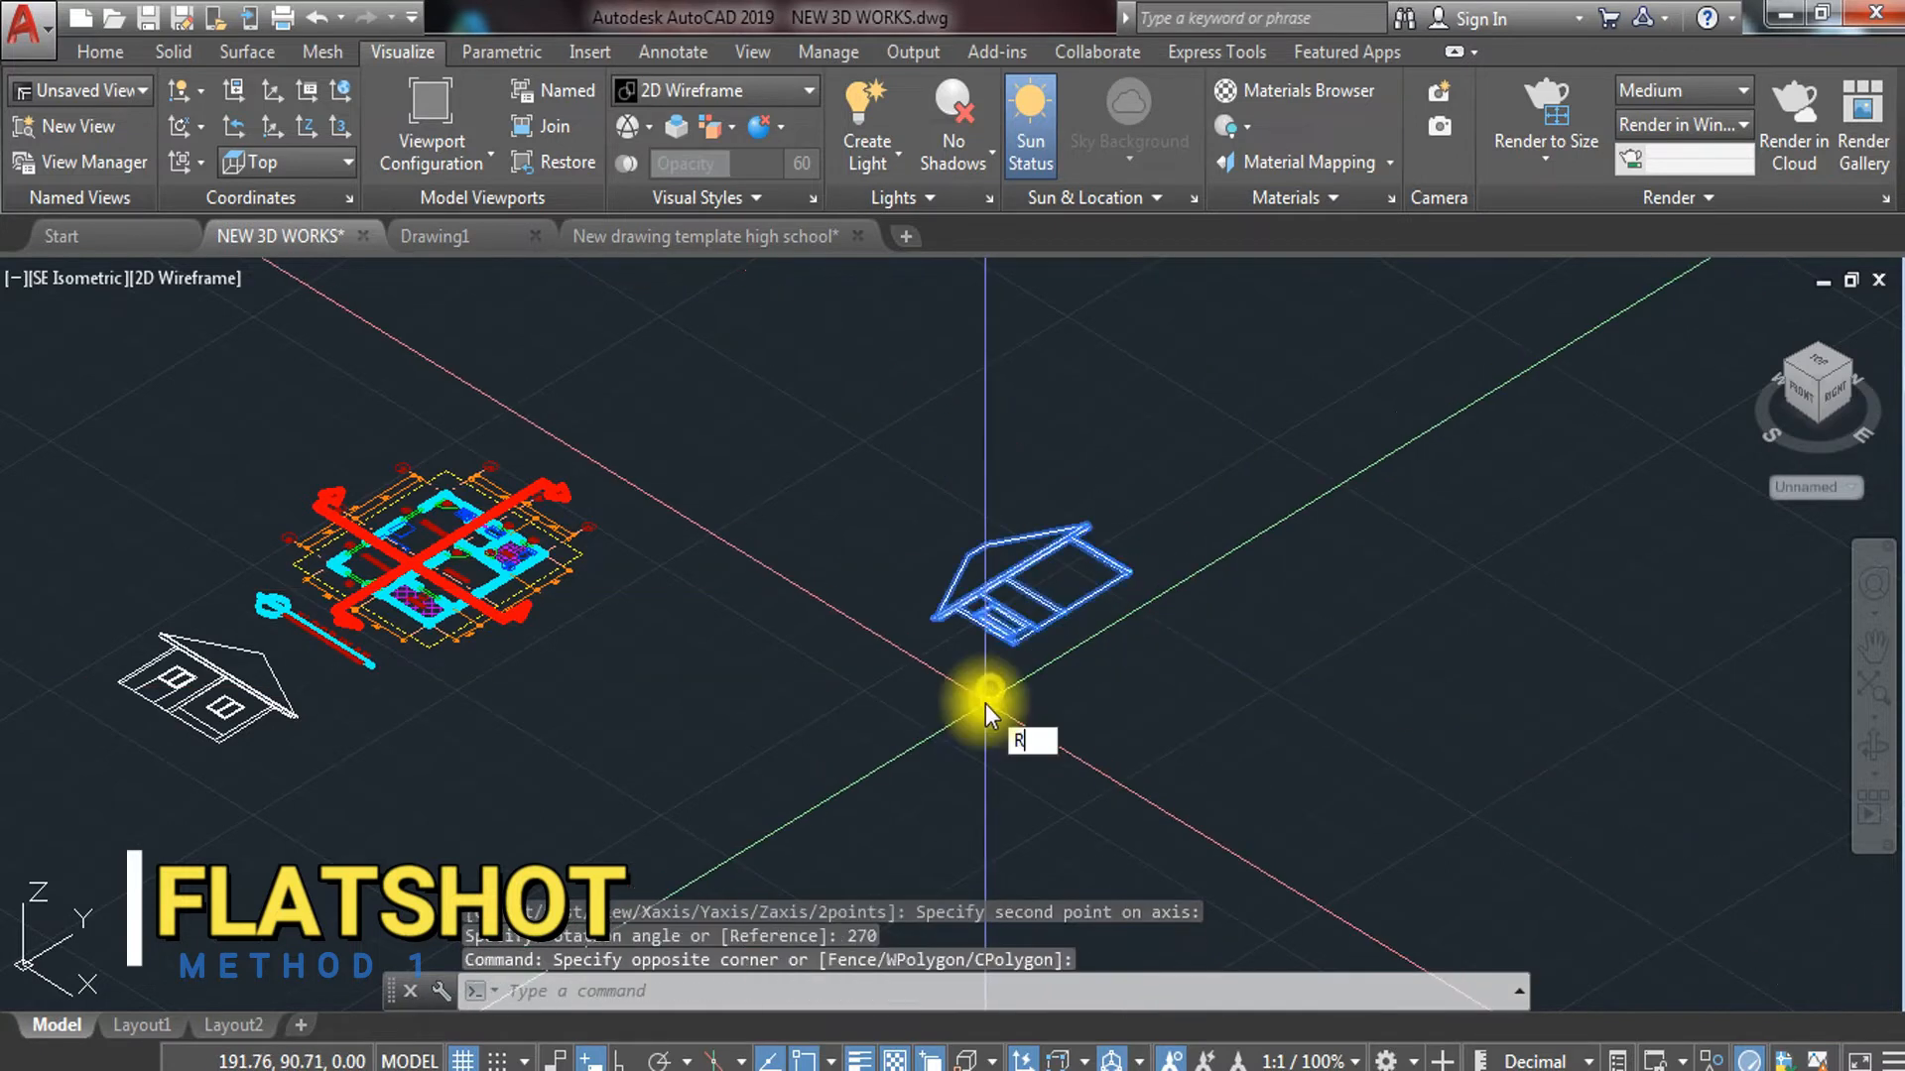
pyautogui.write('O')
pyautogui.press('Return')
pyautogui.click(1128, 572)
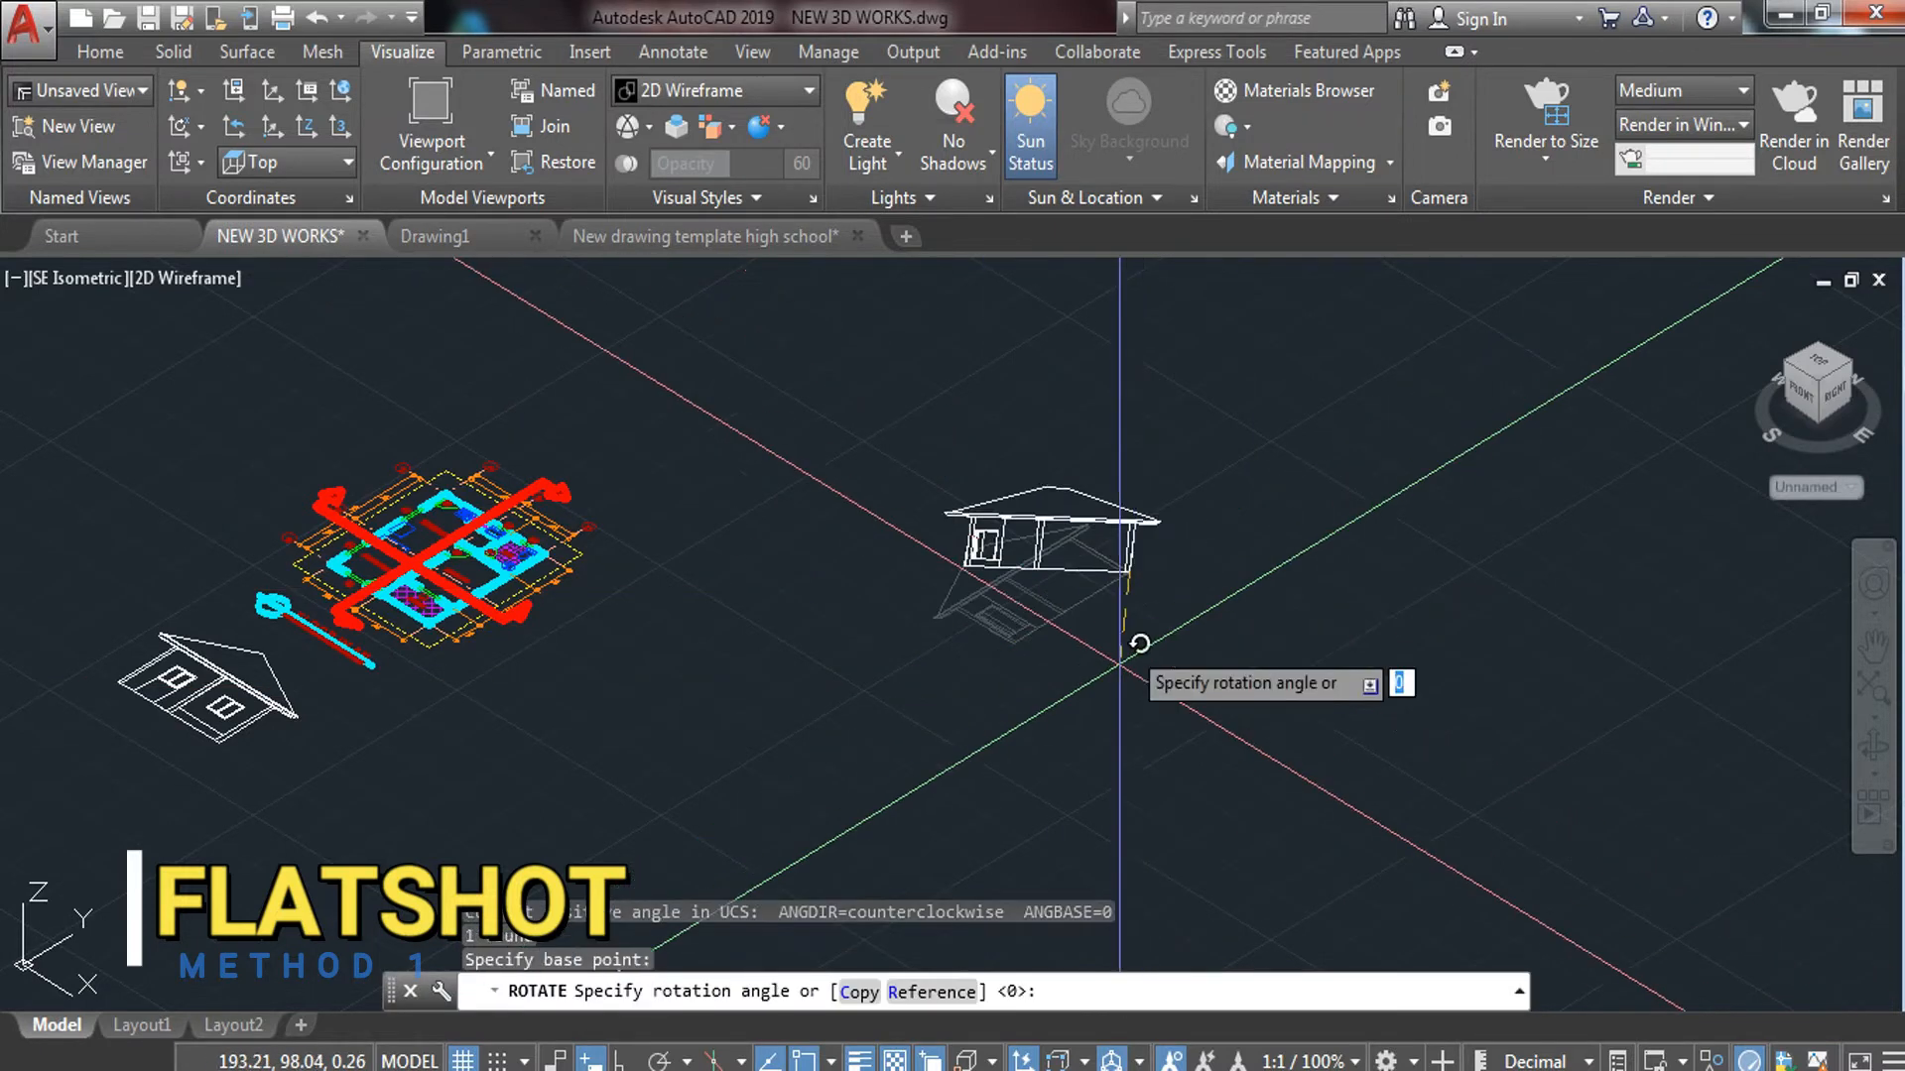
pyautogui.press('F8')
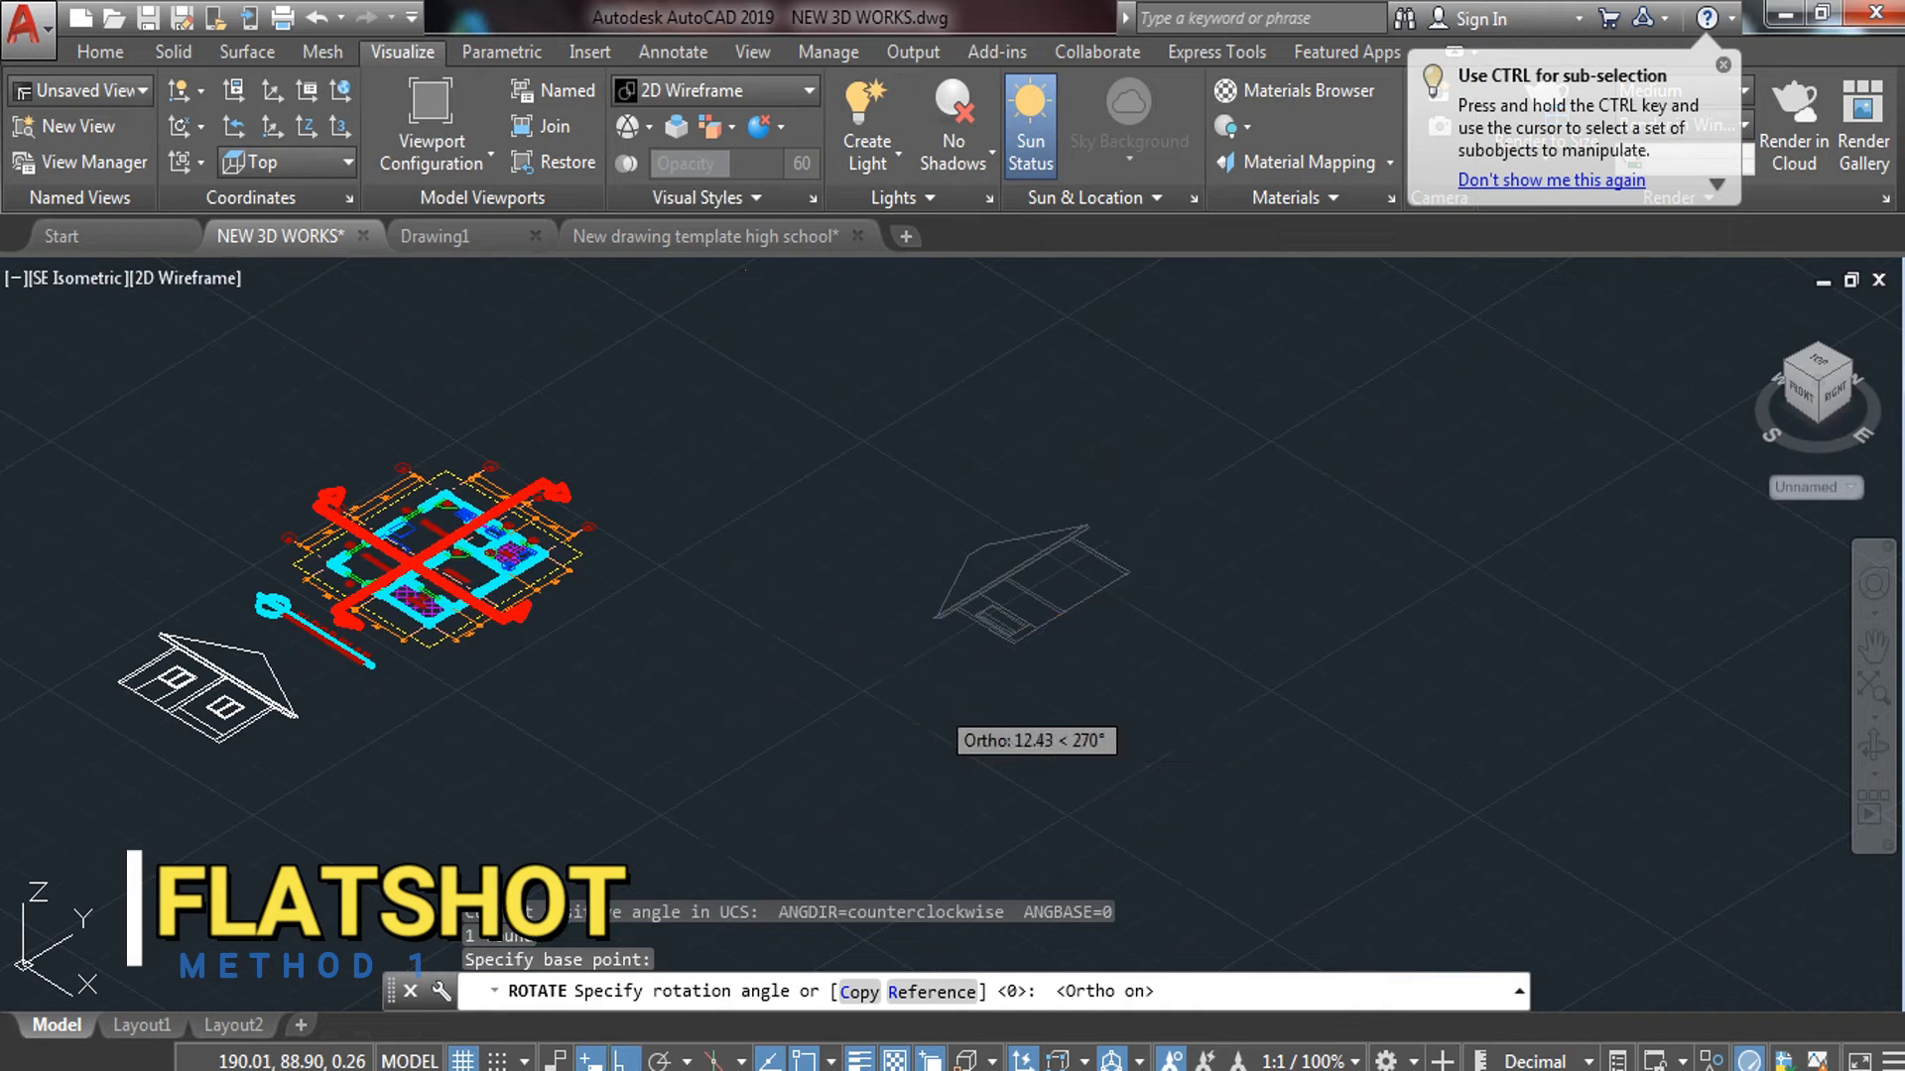
pyautogui.click(923, 627)
# Move the house beside the front elevation below the floor plan
pyautogui.click(1265, 385)
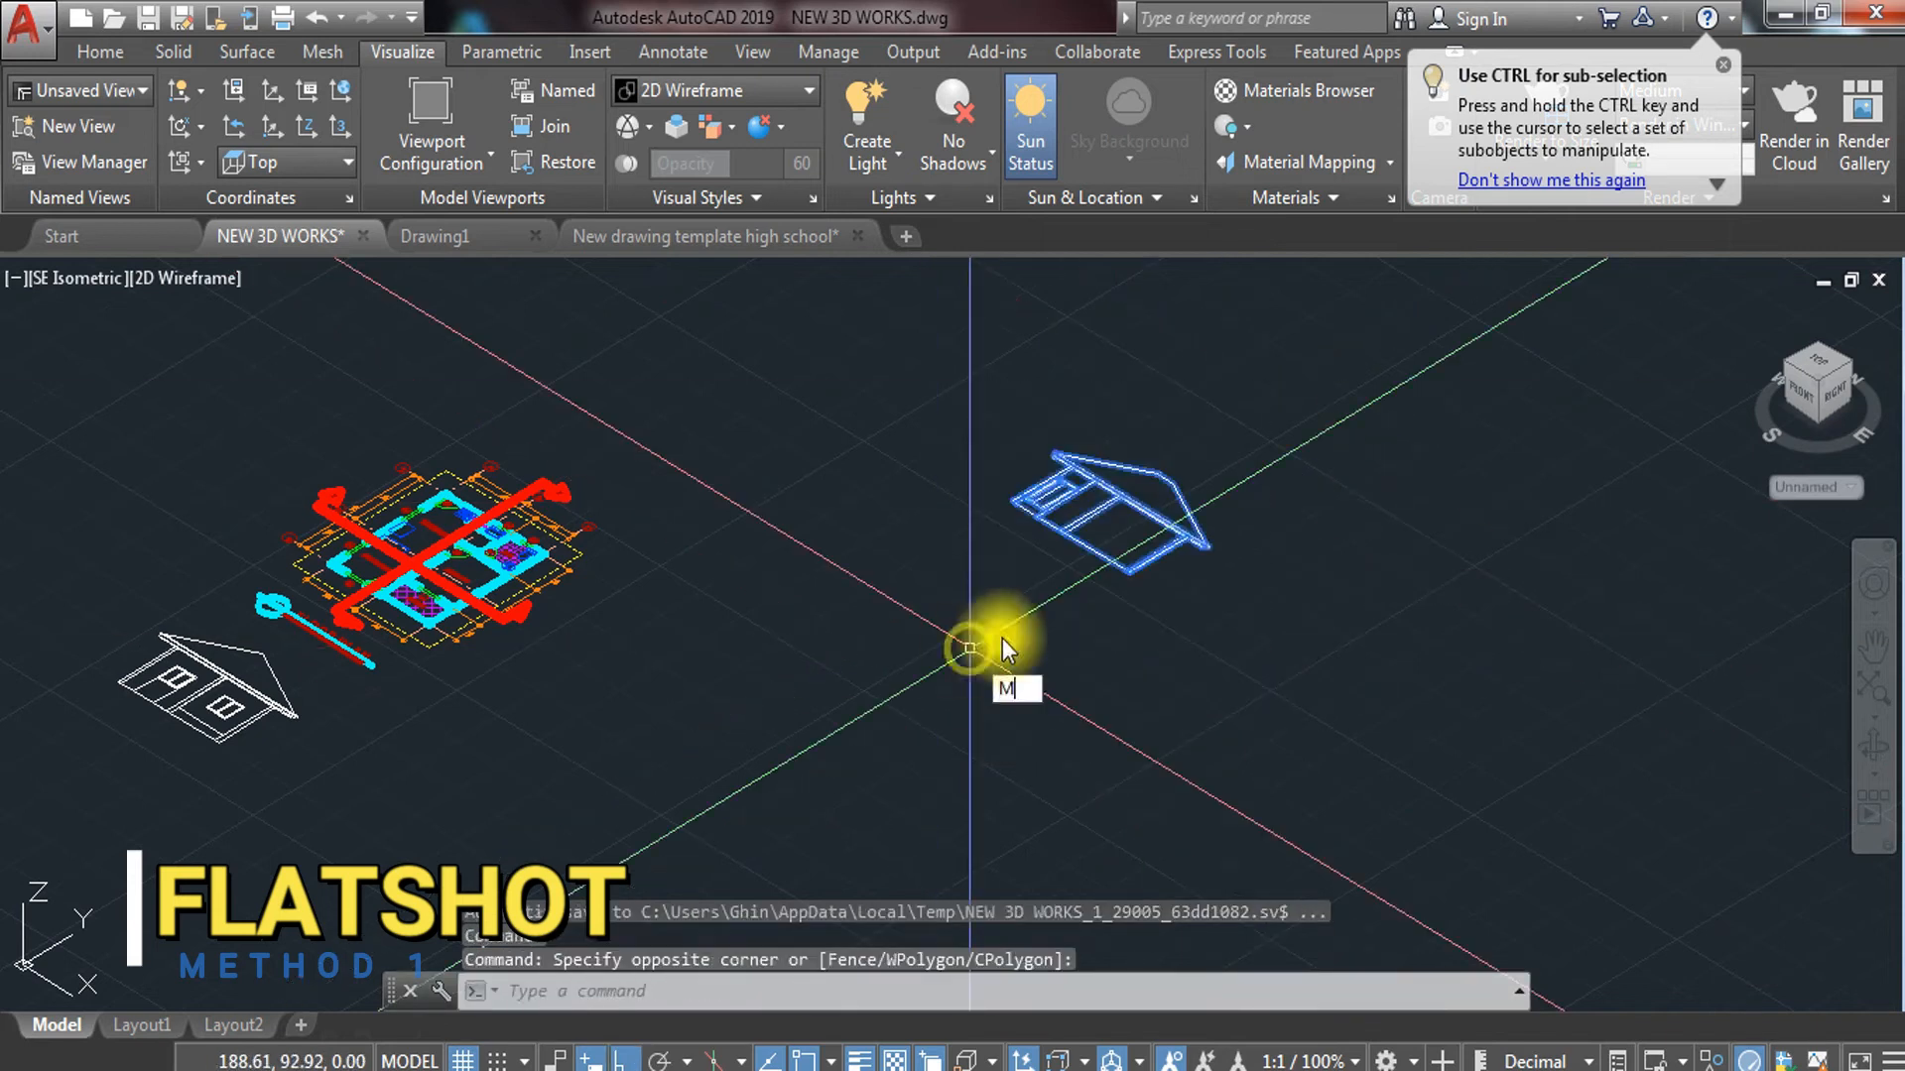
pyautogui.write('M')
pyautogui.press('Return')
pyautogui.click(1082, 544)
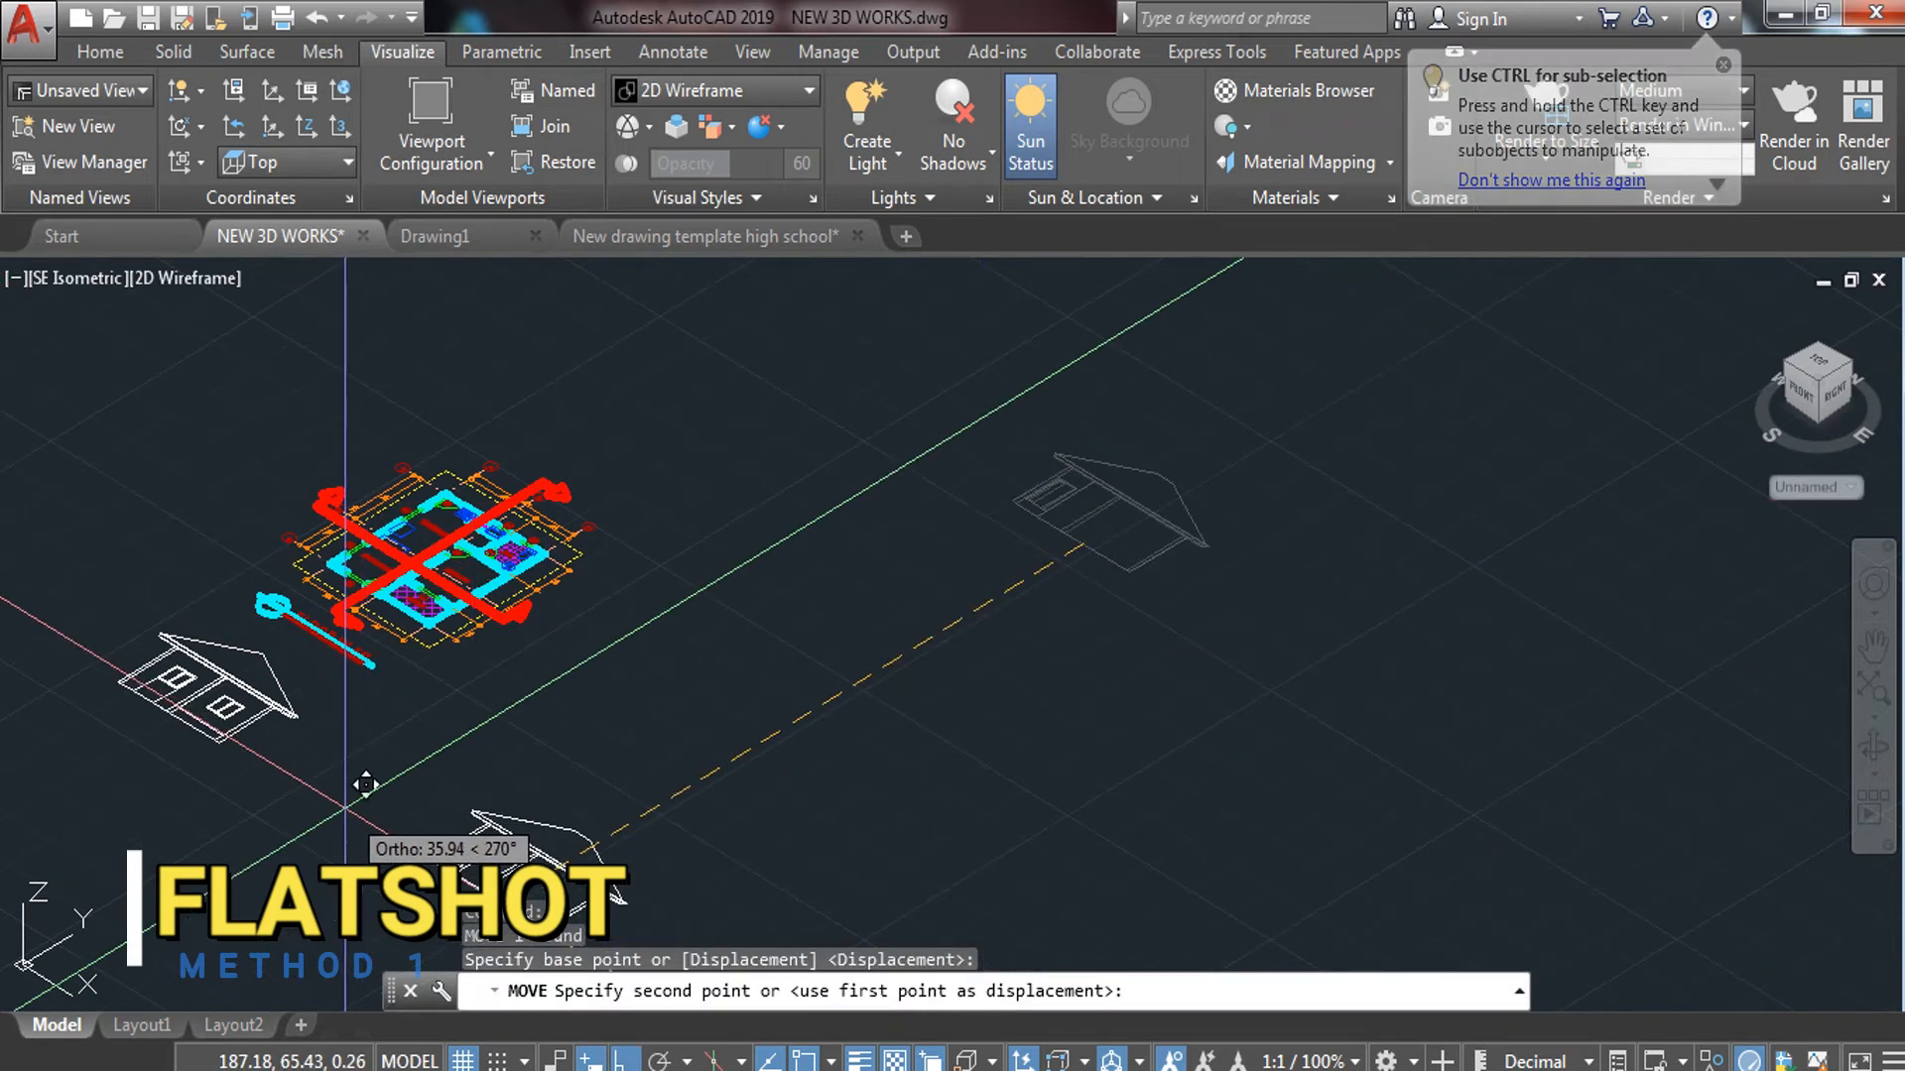
pyautogui.press('F8')
pyautogui.scroll(4, 332, 799)
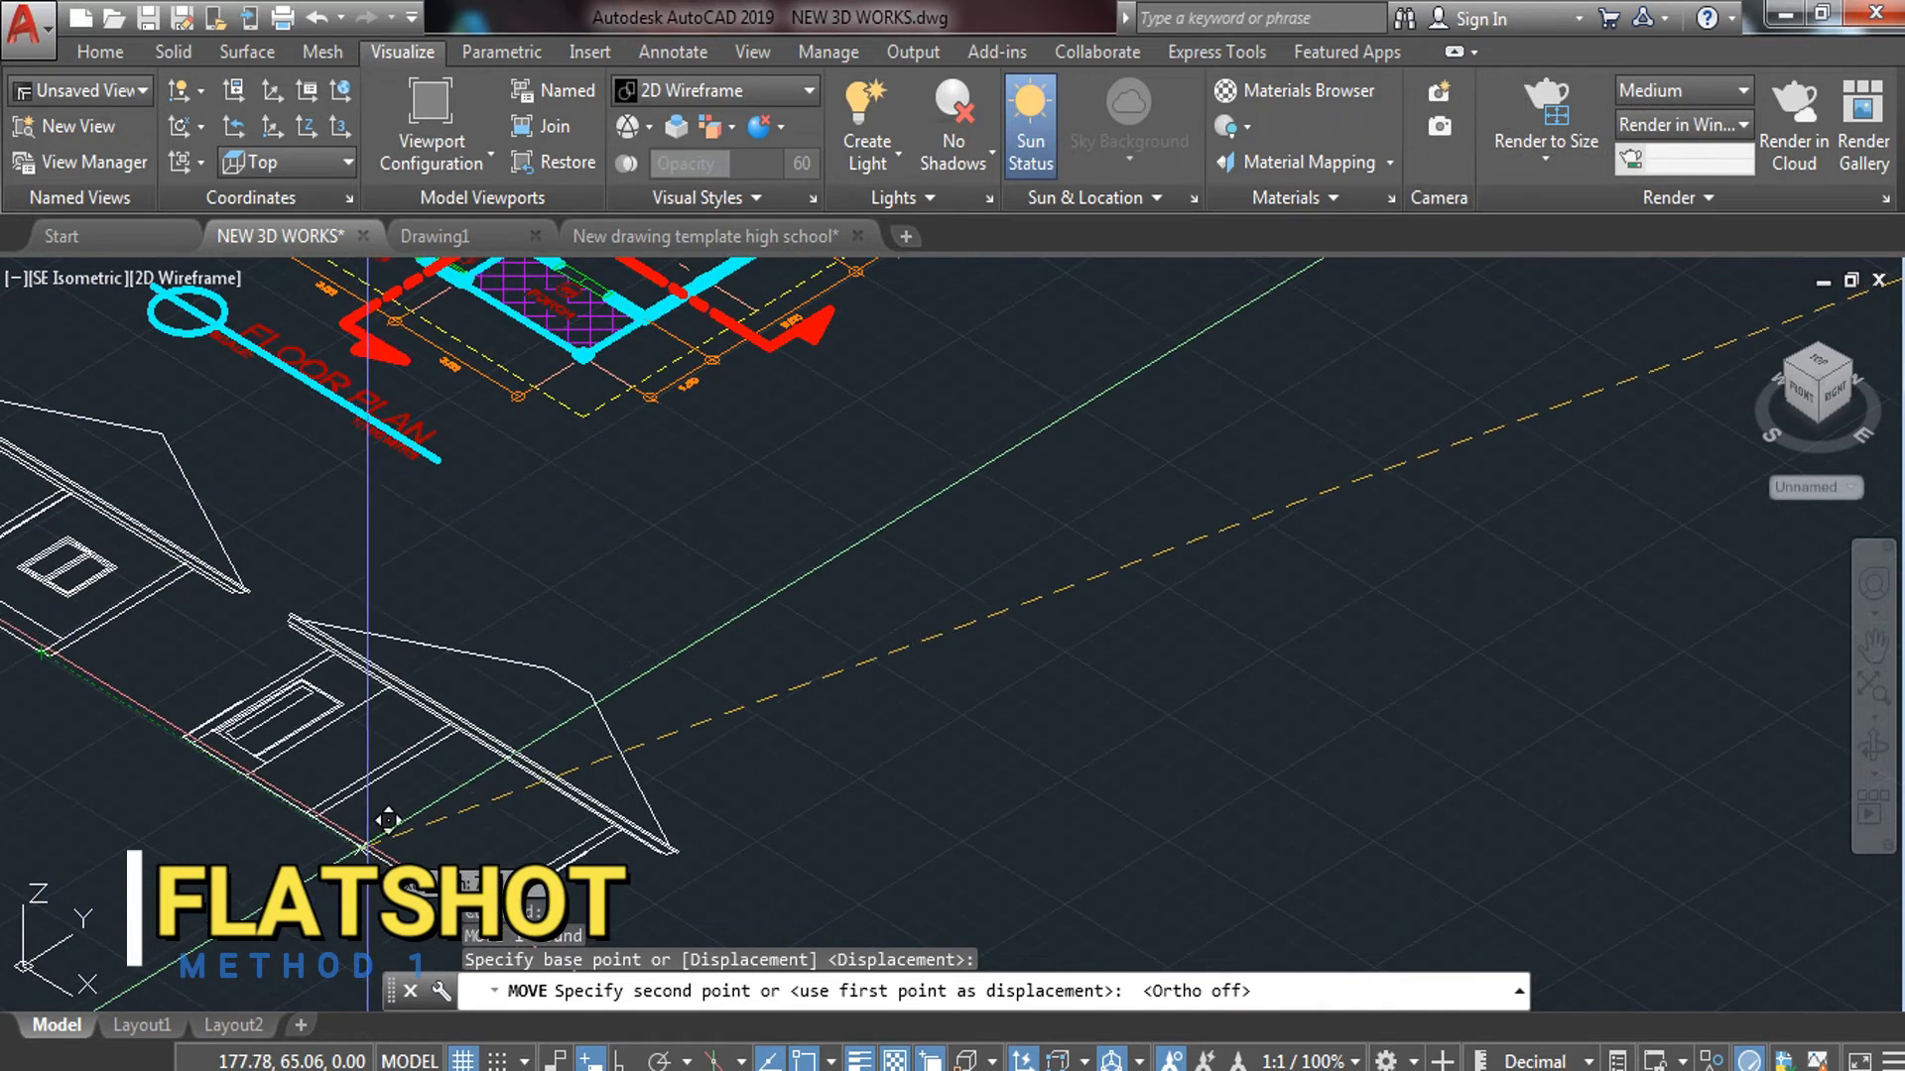
pyautogui.scroll(-3, 381, 855)
pyautogui.press('Escape')
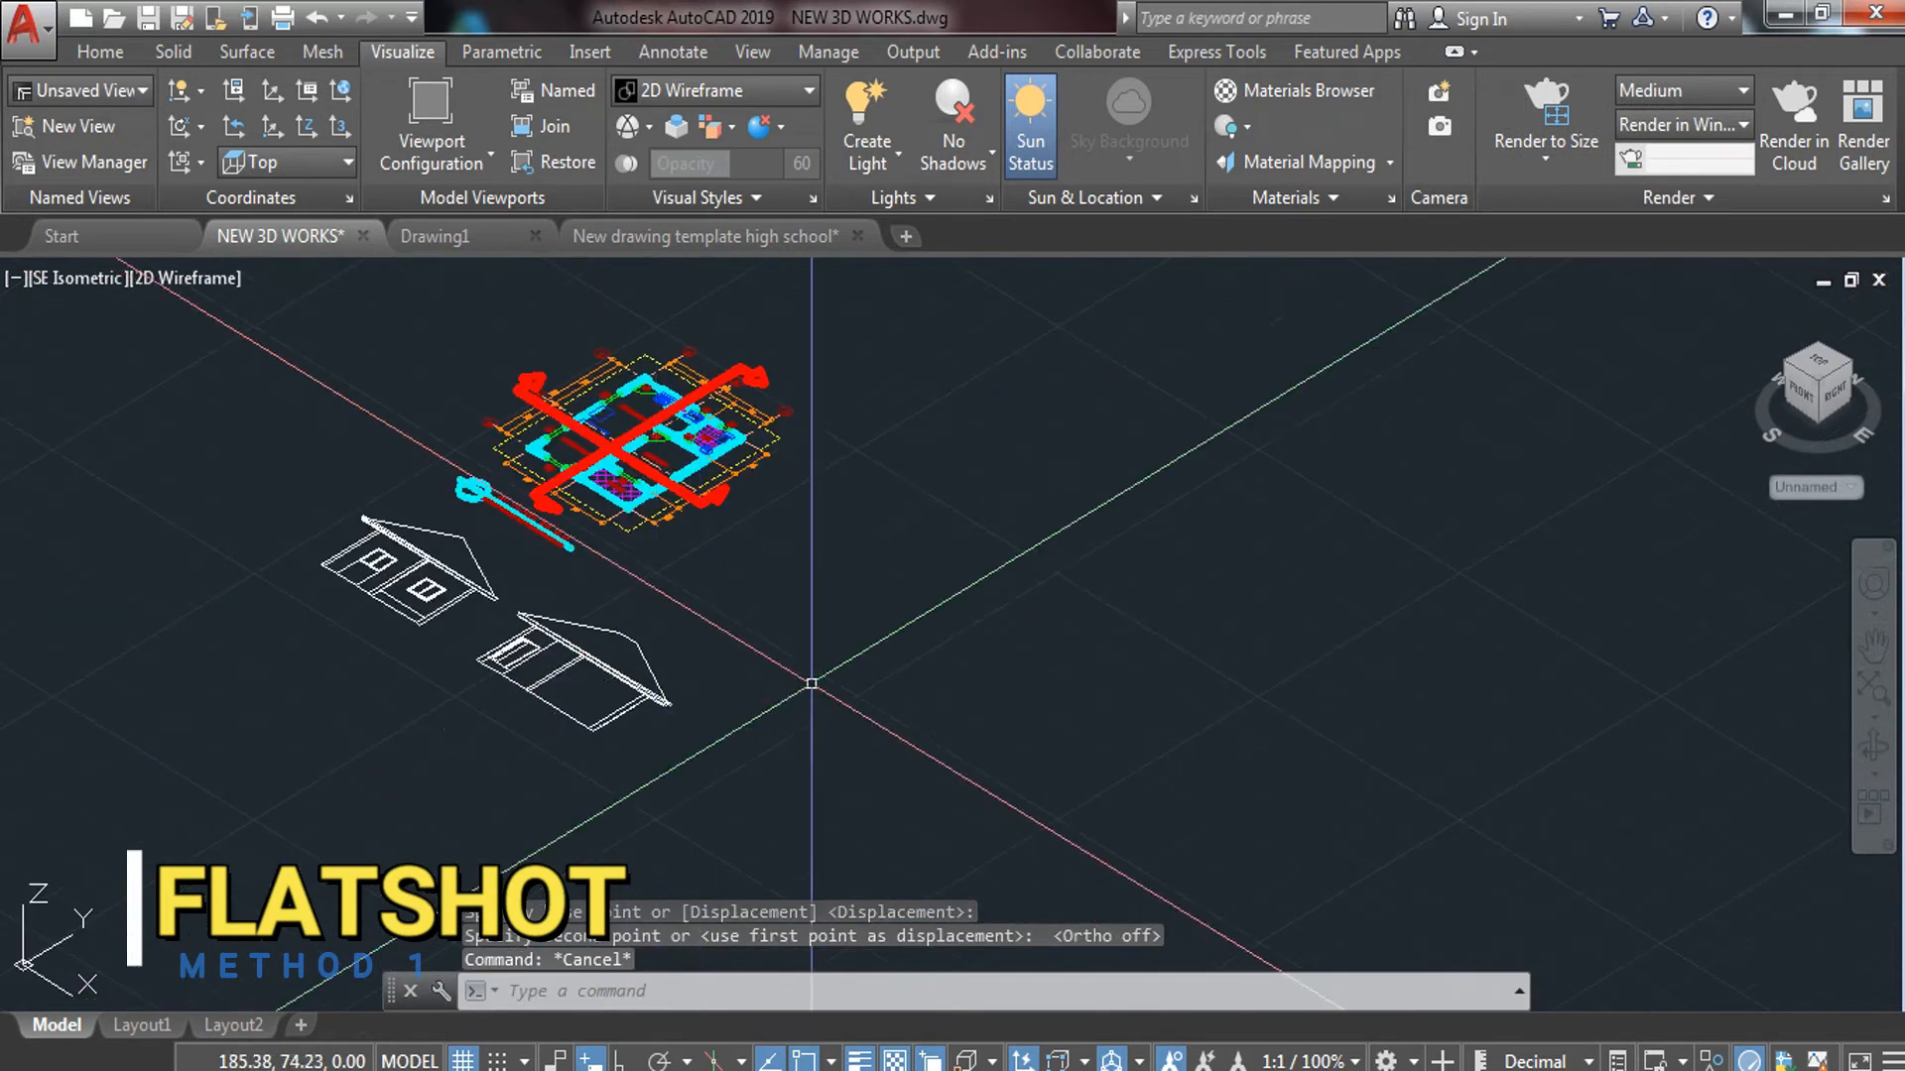
pyautogui.scroll(-3, 738, 630)
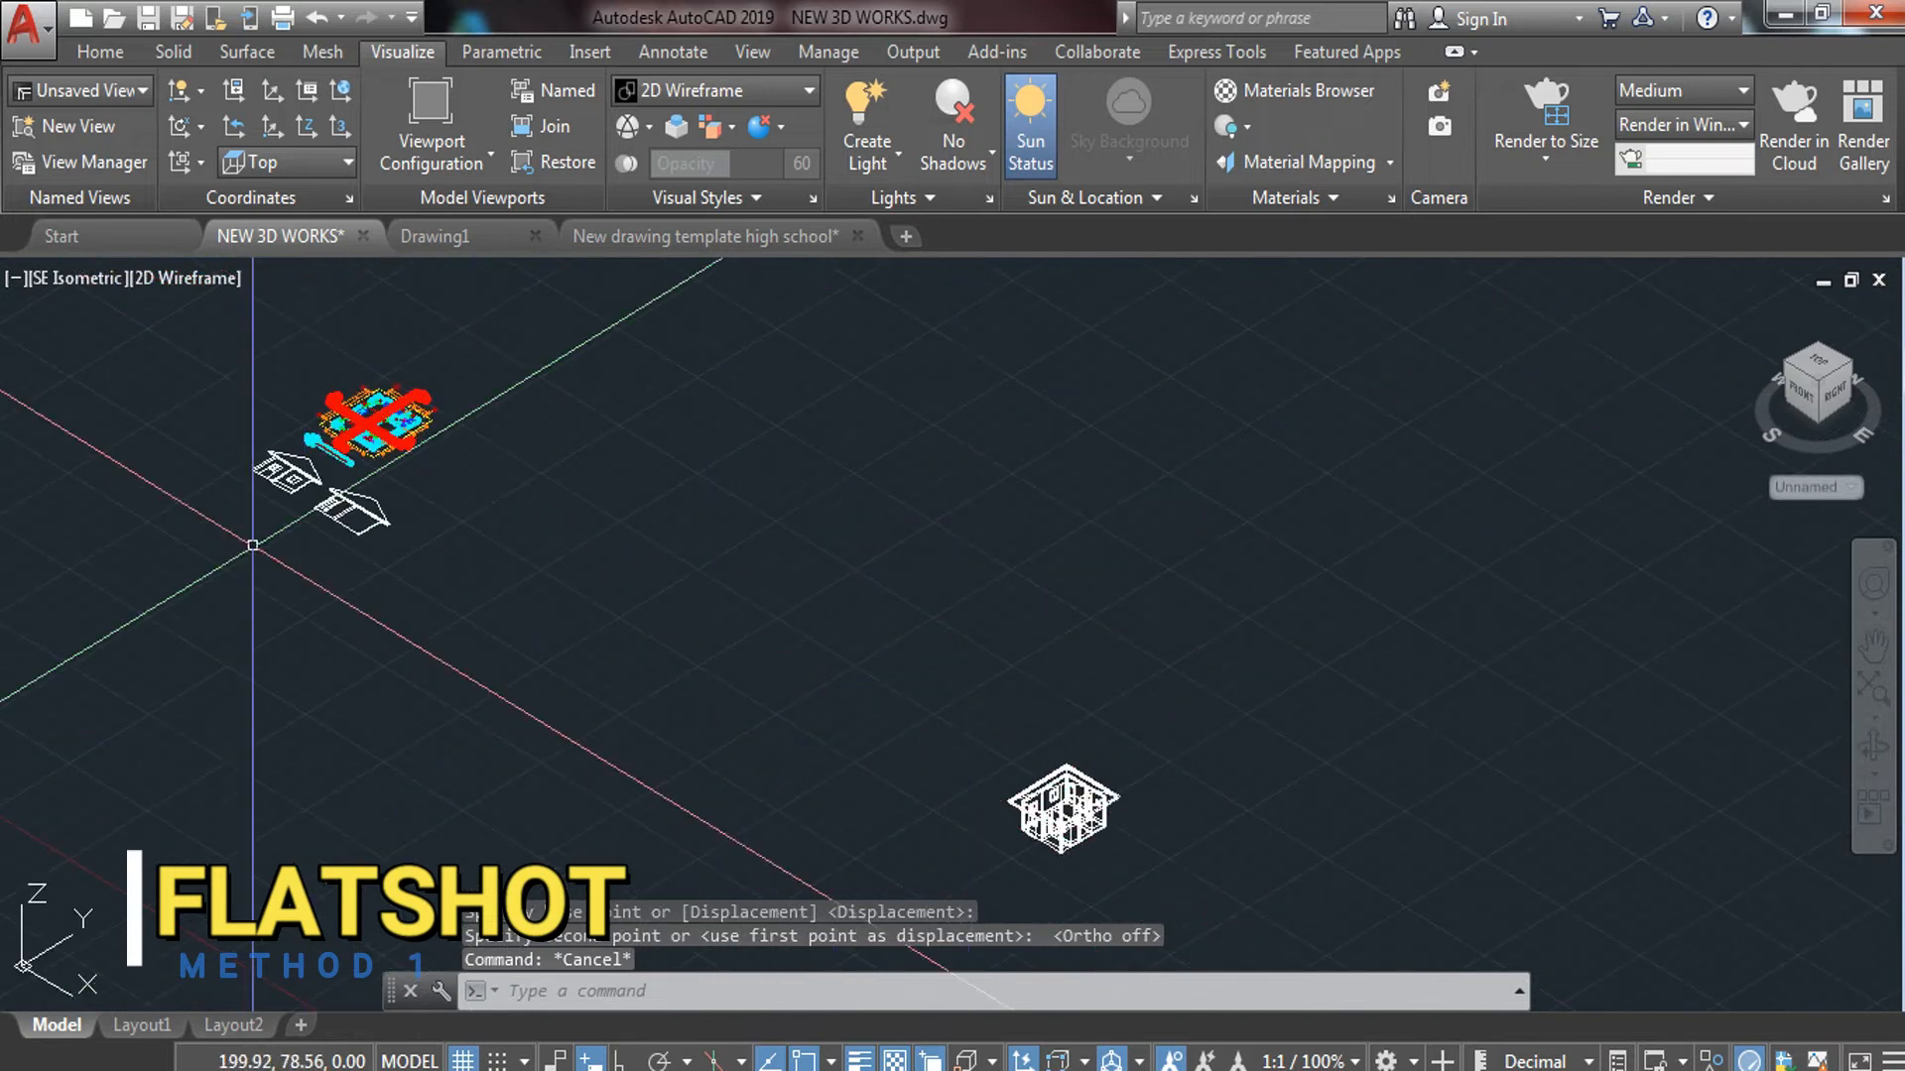
pyautogui.click(105, 287)
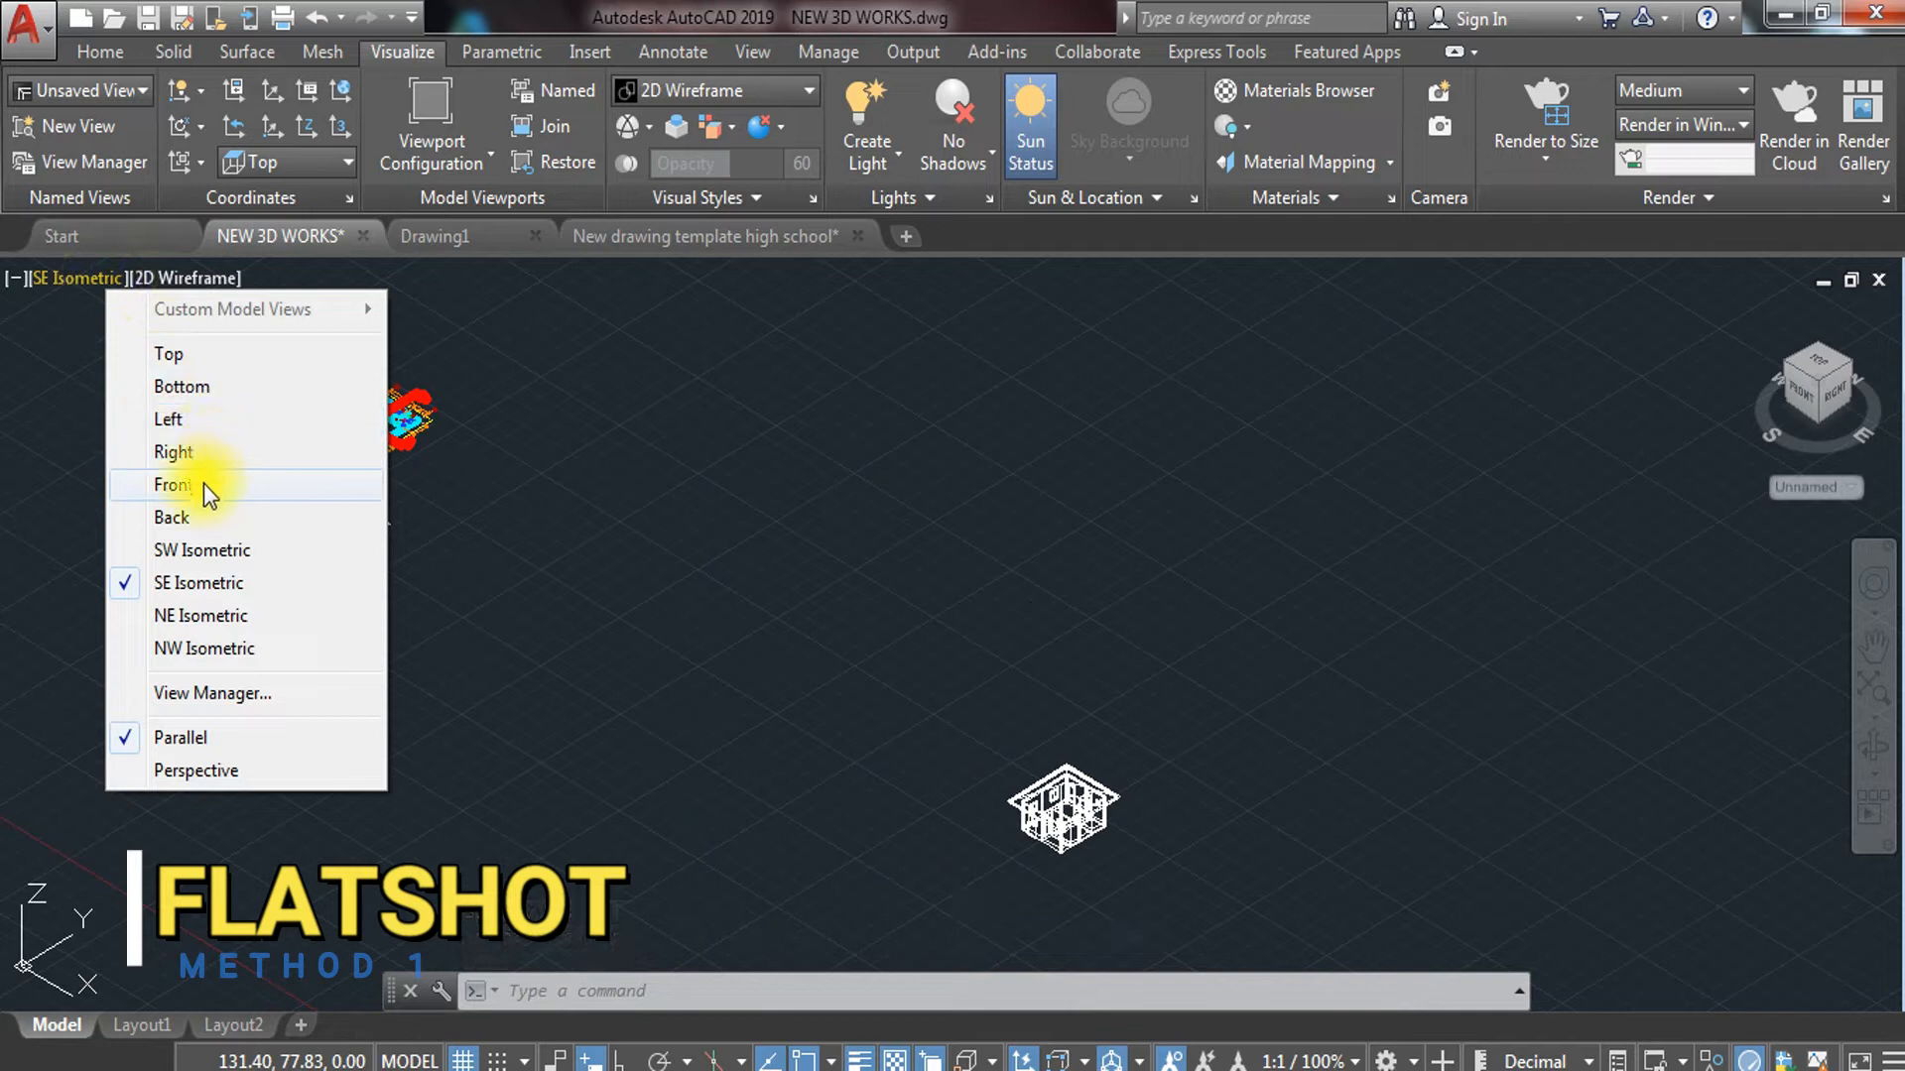
# Switch the viewport to the Back view and center the house
pyautogui.click(197, 510)
pyautogui.moveTo(238, 681); pyautogui.dragTo(569, 691, button='middle')
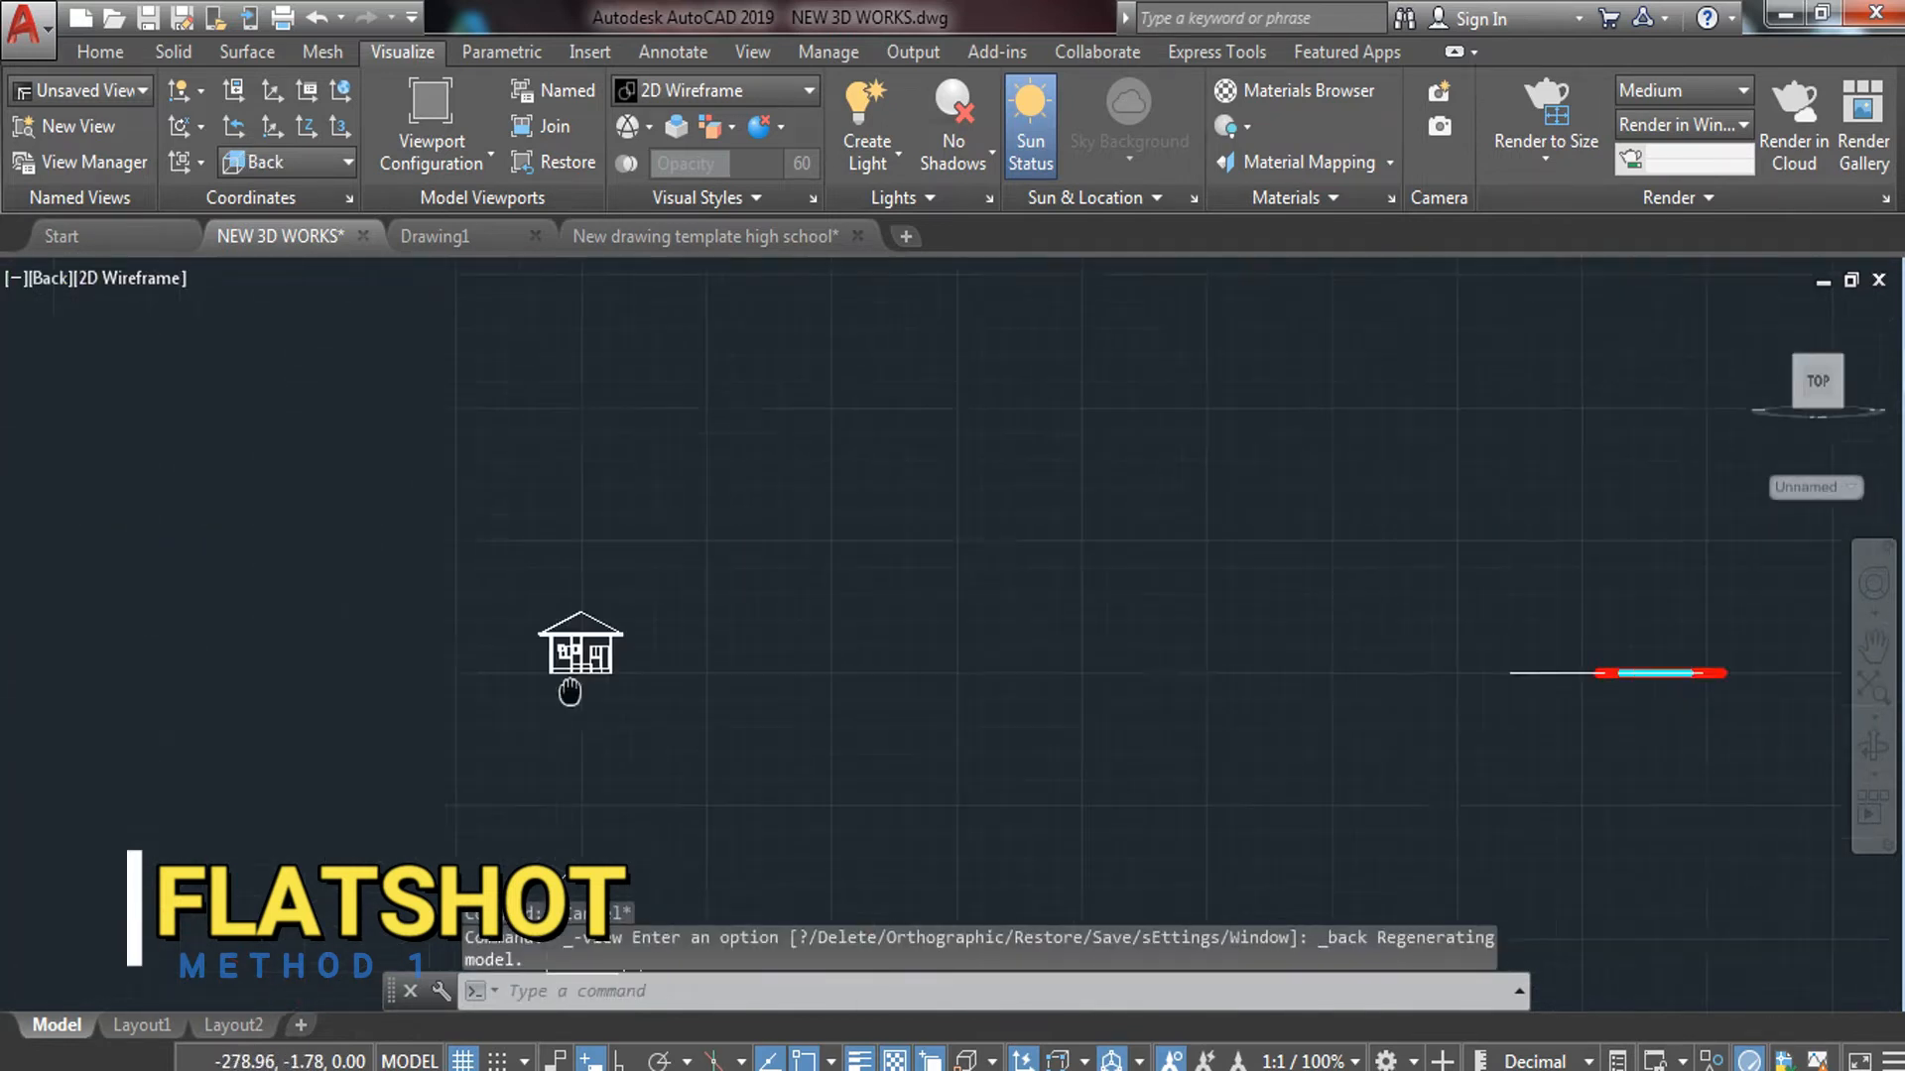
pyautogui.scroll(6, 695, 616)
pyautogui.moveTo(909, 724); pyautogui.dragTo(885, 688, button='middle')
# Create a FLATSHOT block of the back elevation beside the model at default scale and rotation
pyautogui.write('FLATSHO')
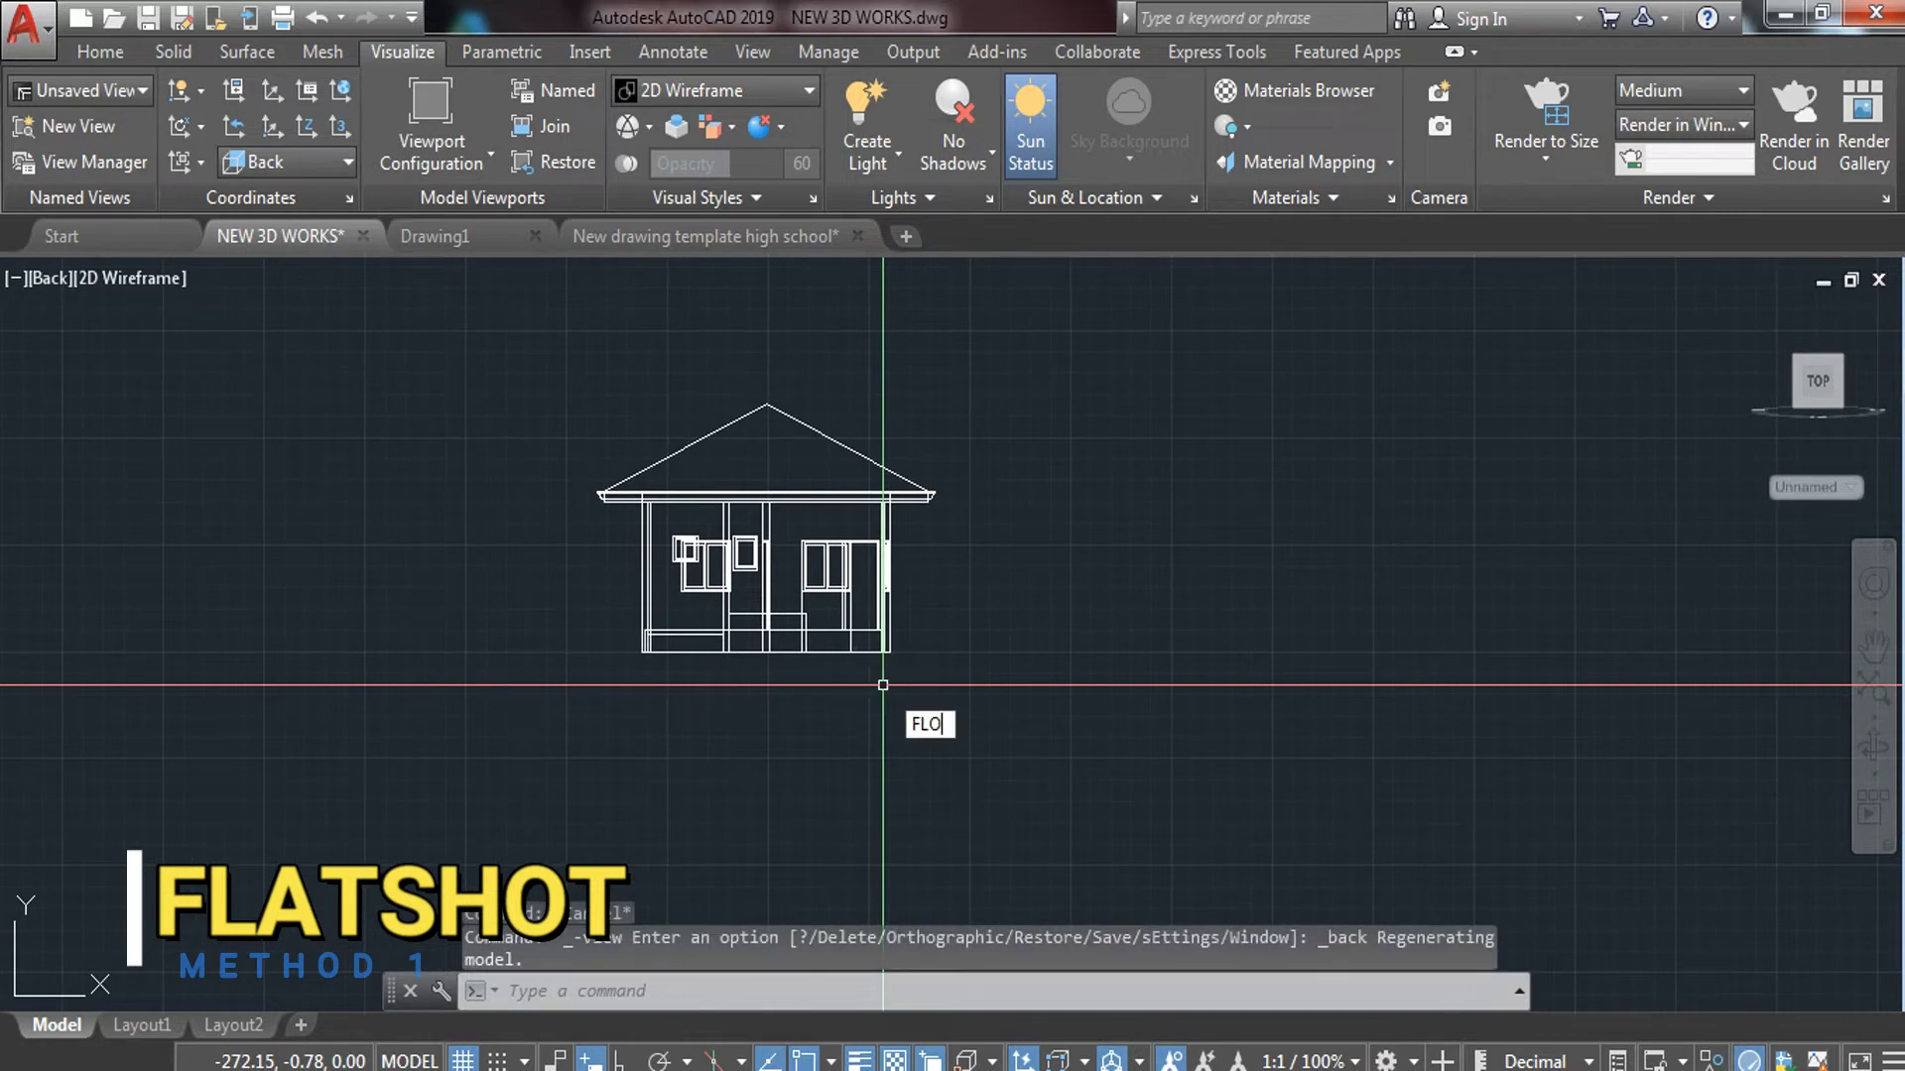
pyautogui.press('BackSpace')
pyautogui.write('AT')
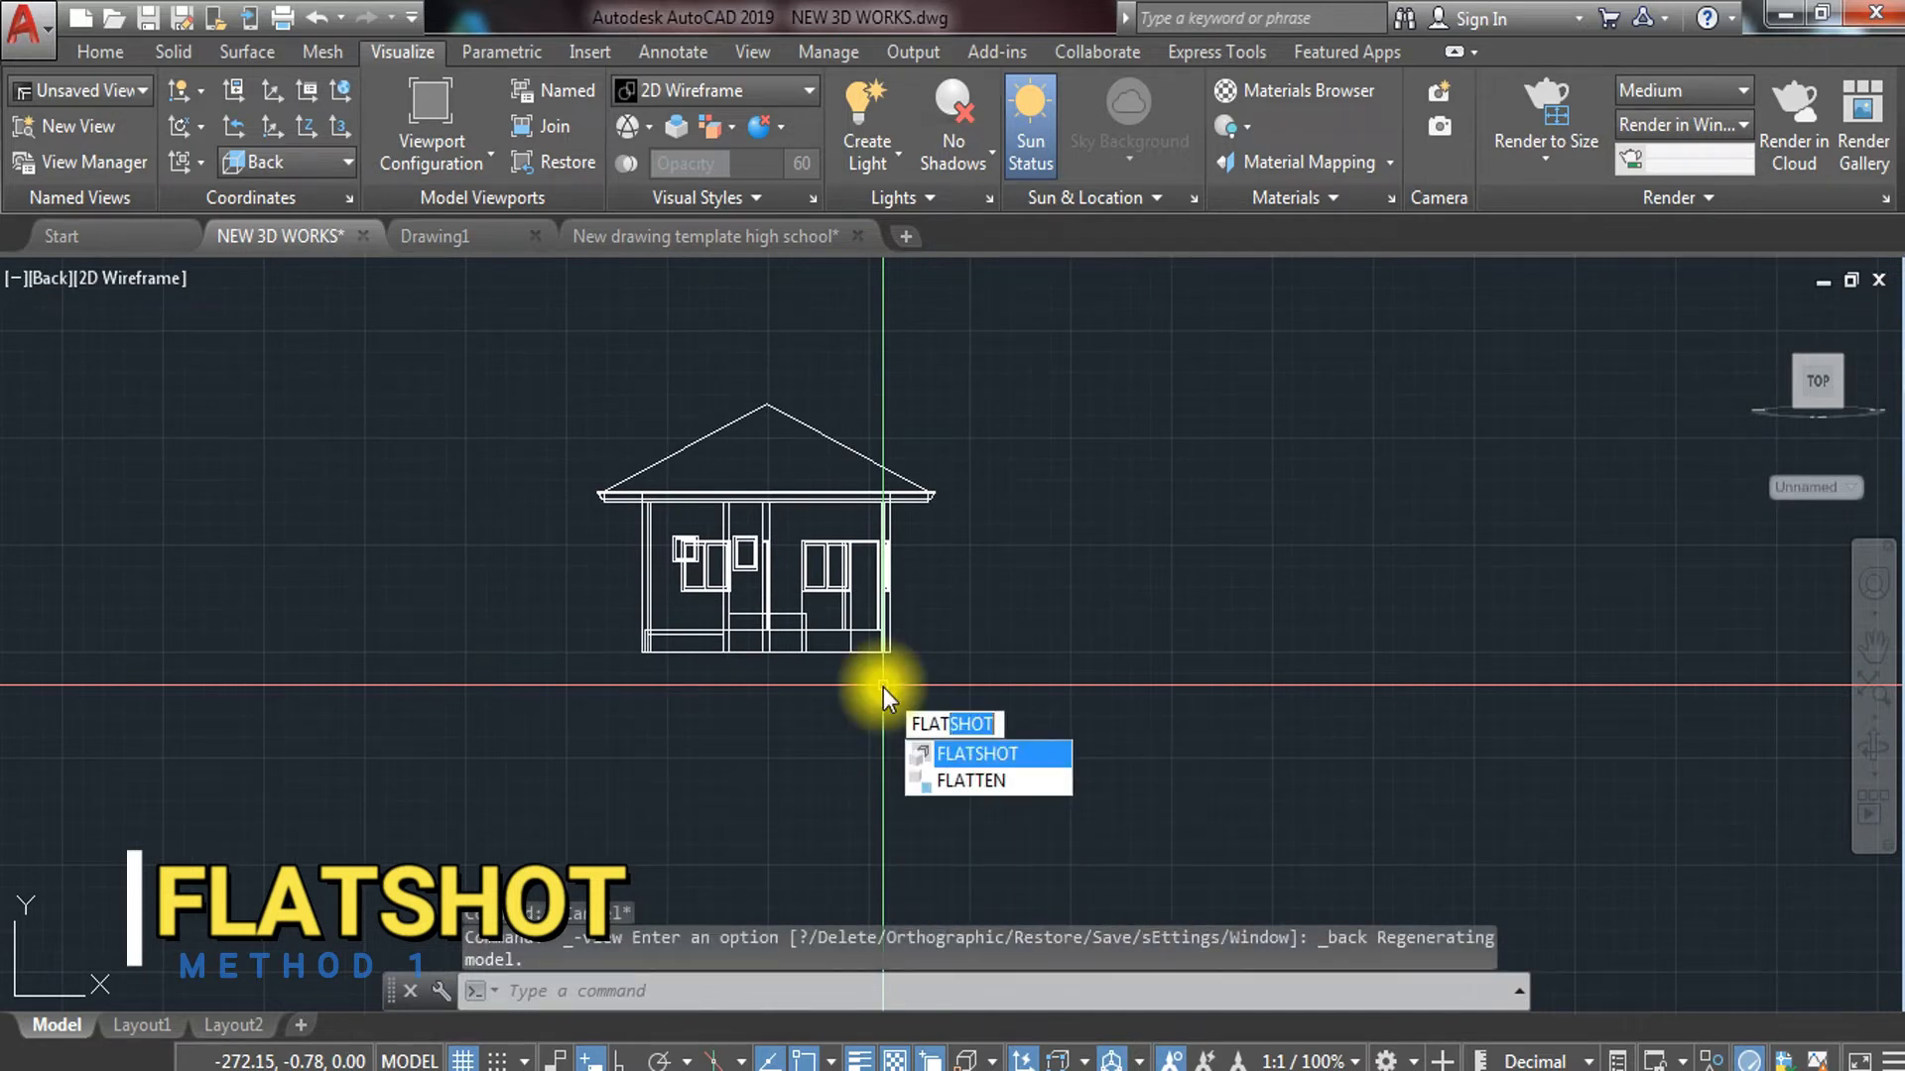
pyautogui.press('Return')
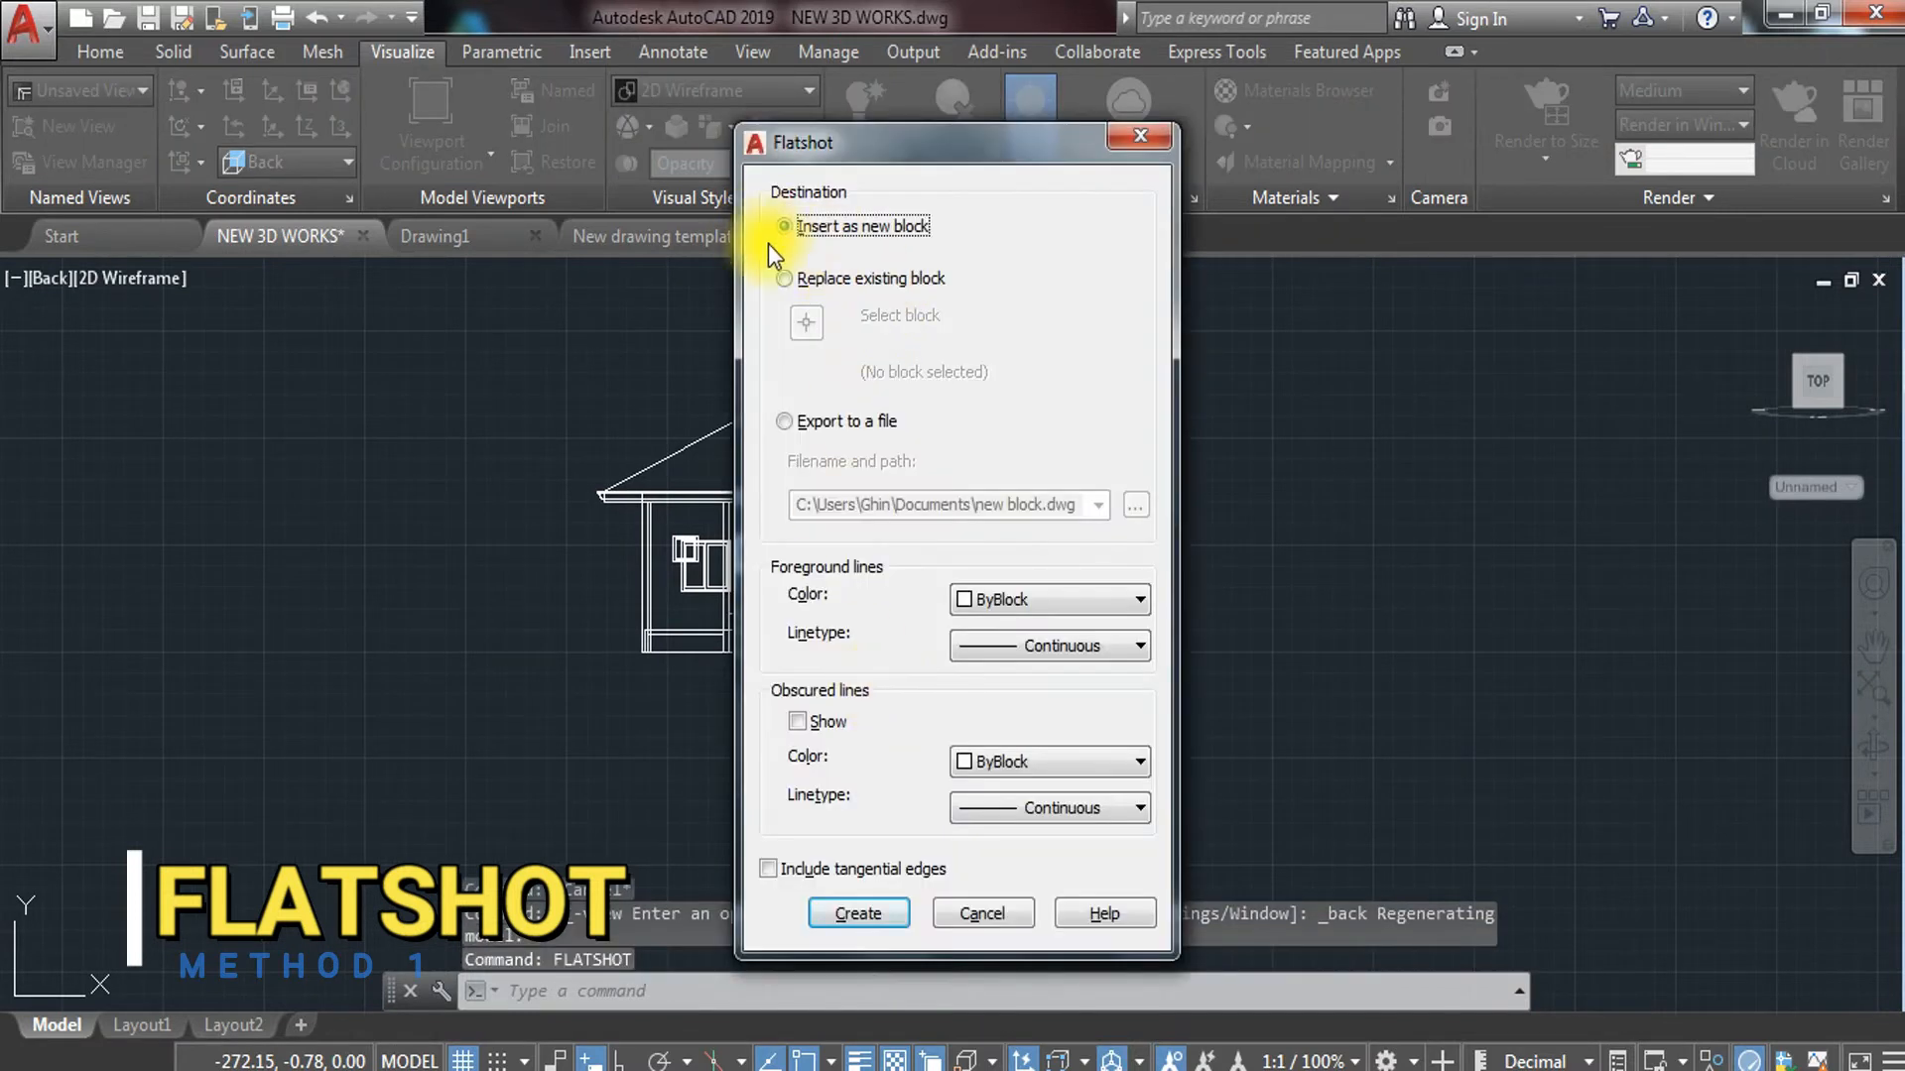
pyautogui.click(845, 914)
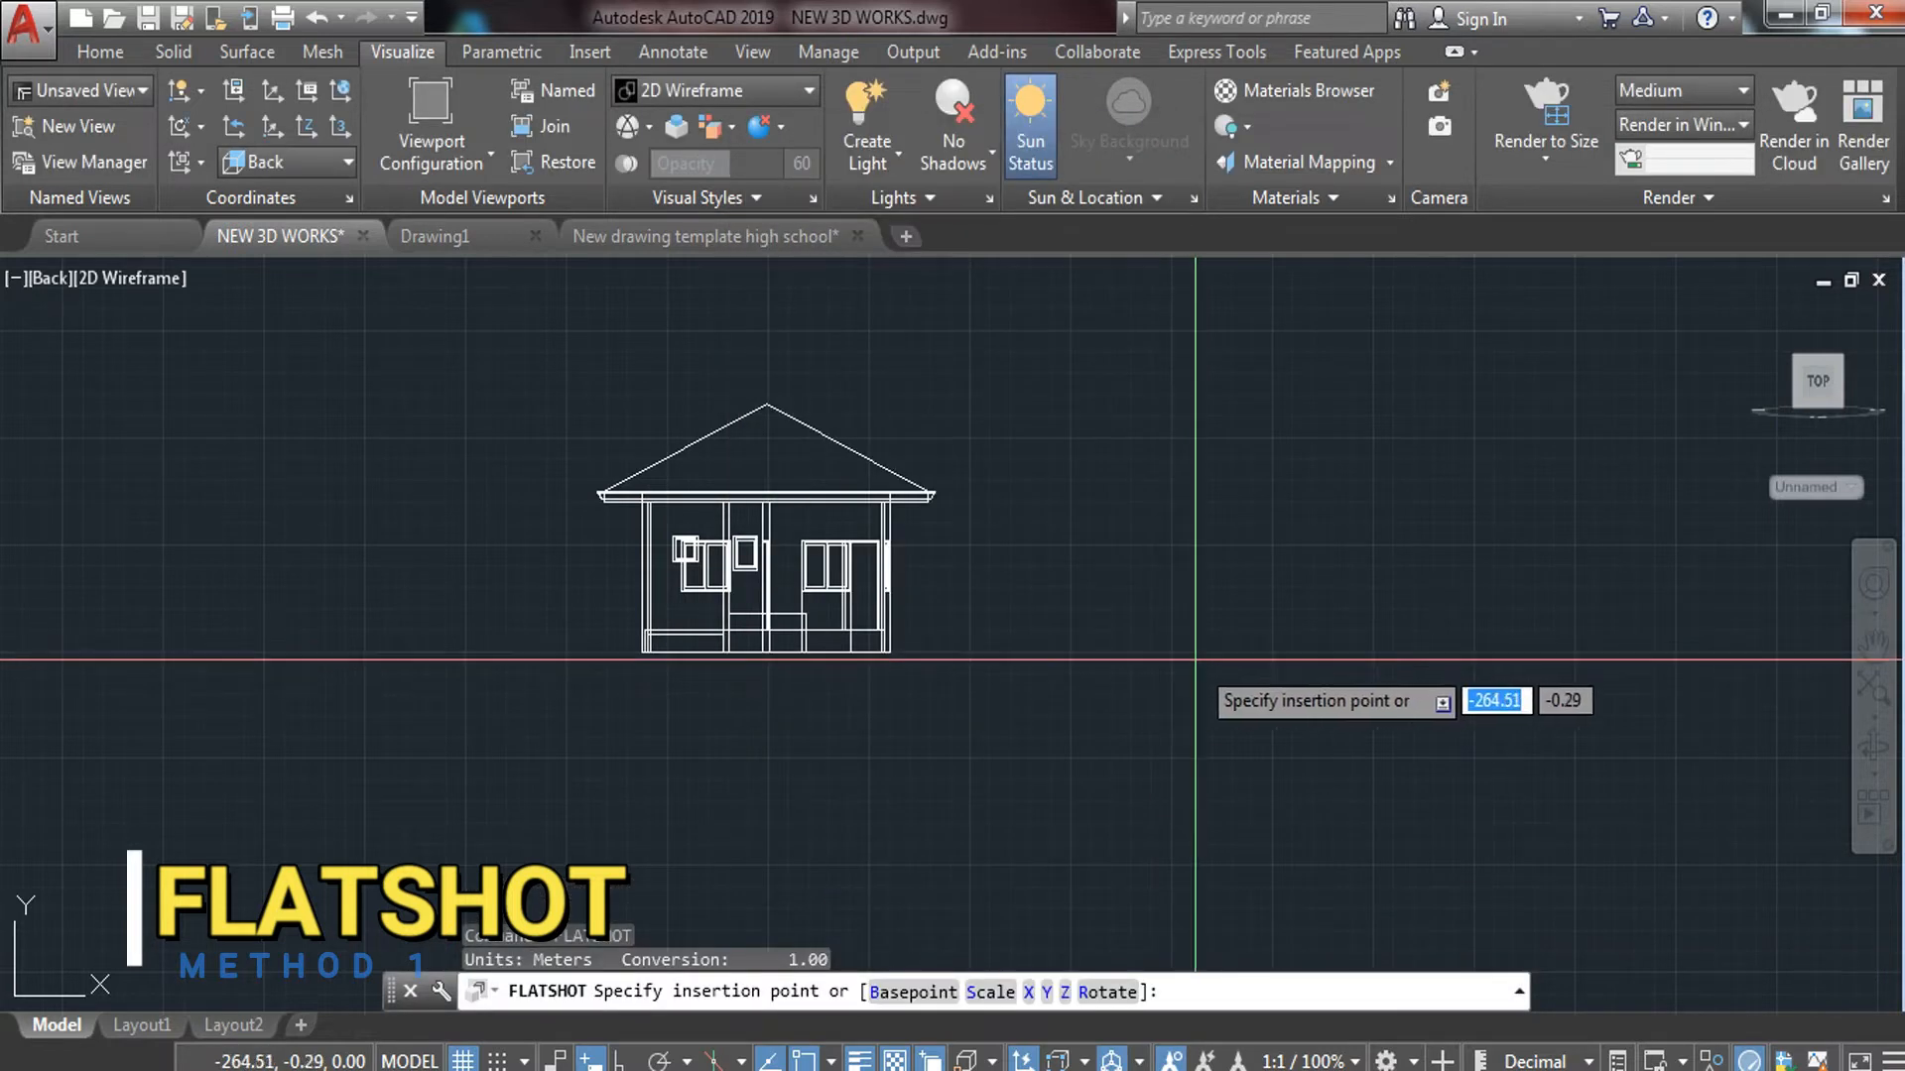
pyautogui.click(1212, 655)
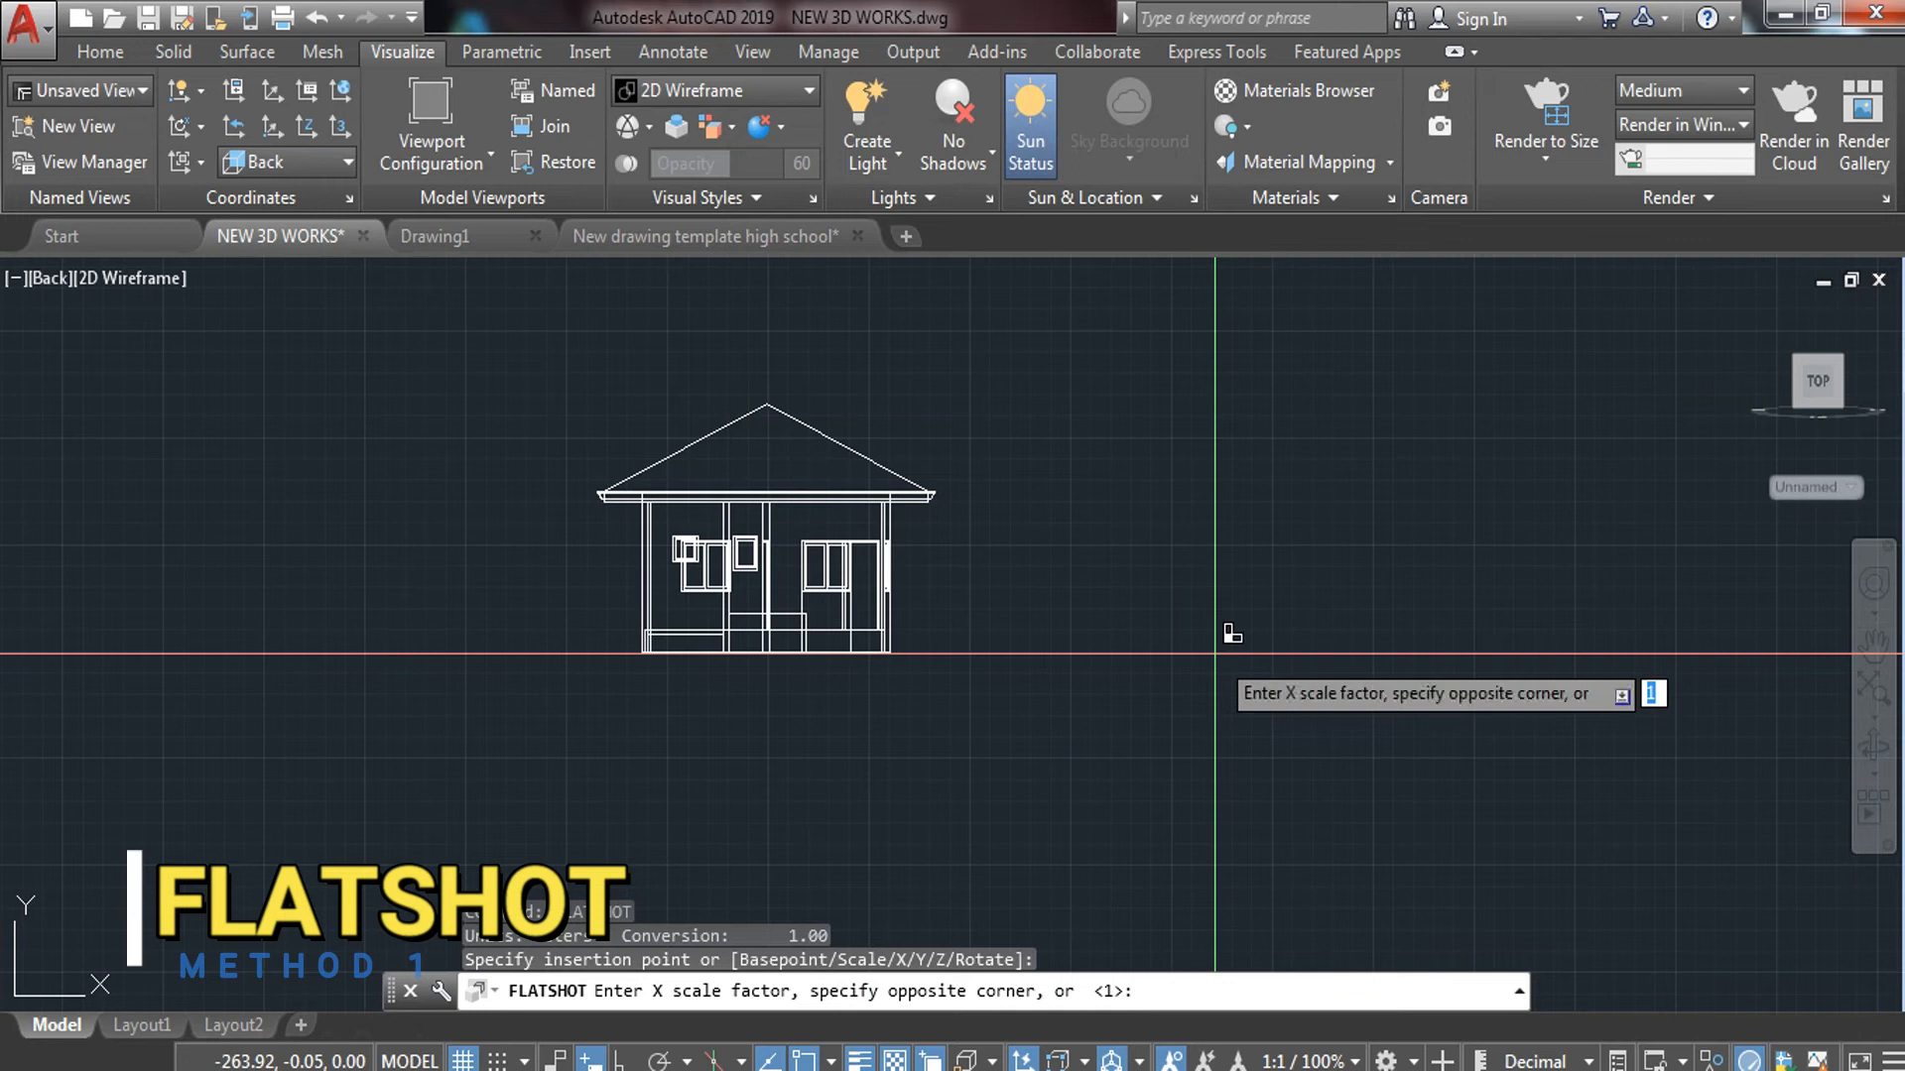
pyautogui.press('Return')
pyautogui.press('Return')
pyautogui.press('Return')
# Move the flat elevation from its lower-left corner beside the other elevation, then view NE Isometric
pyautogui.scroll(-3, 992, 668)
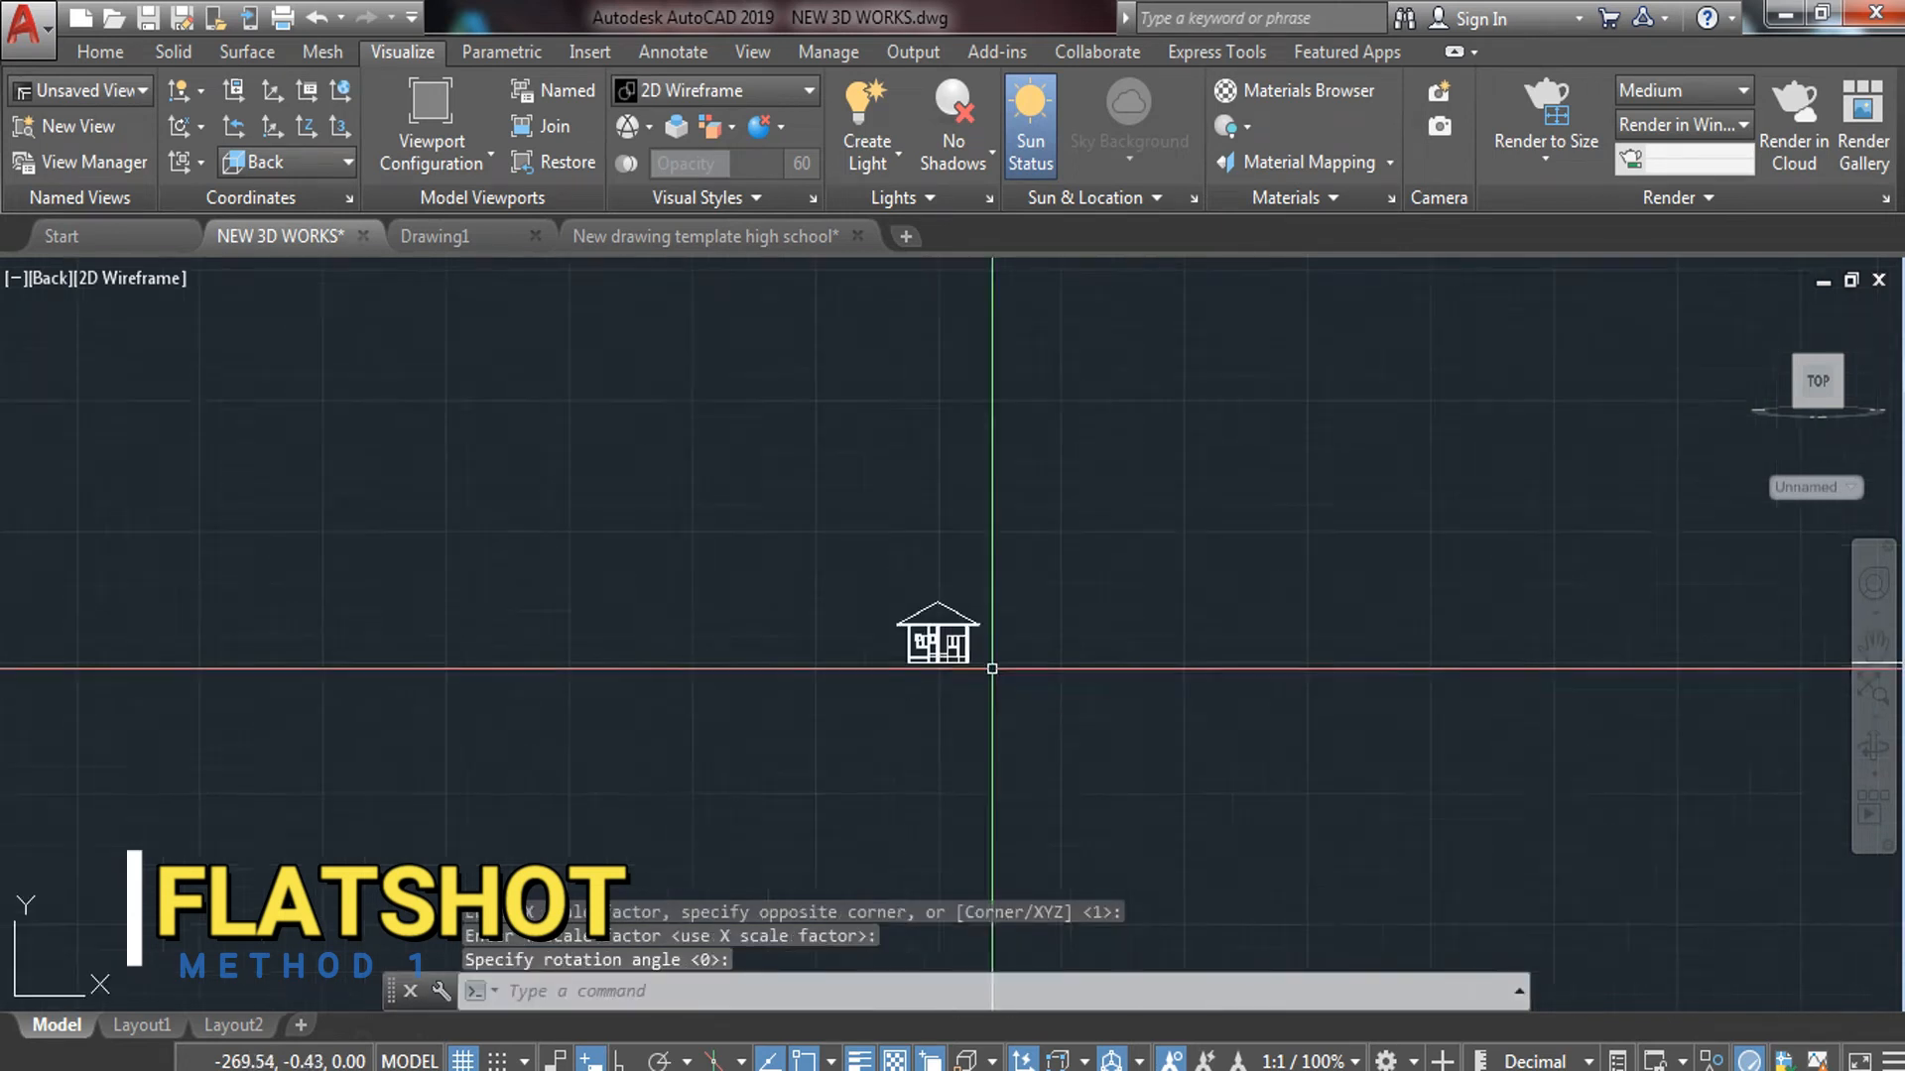
pyautogui.scroll(-6, 1291, 708)
pyautogui.scroll(6, 789, 687)
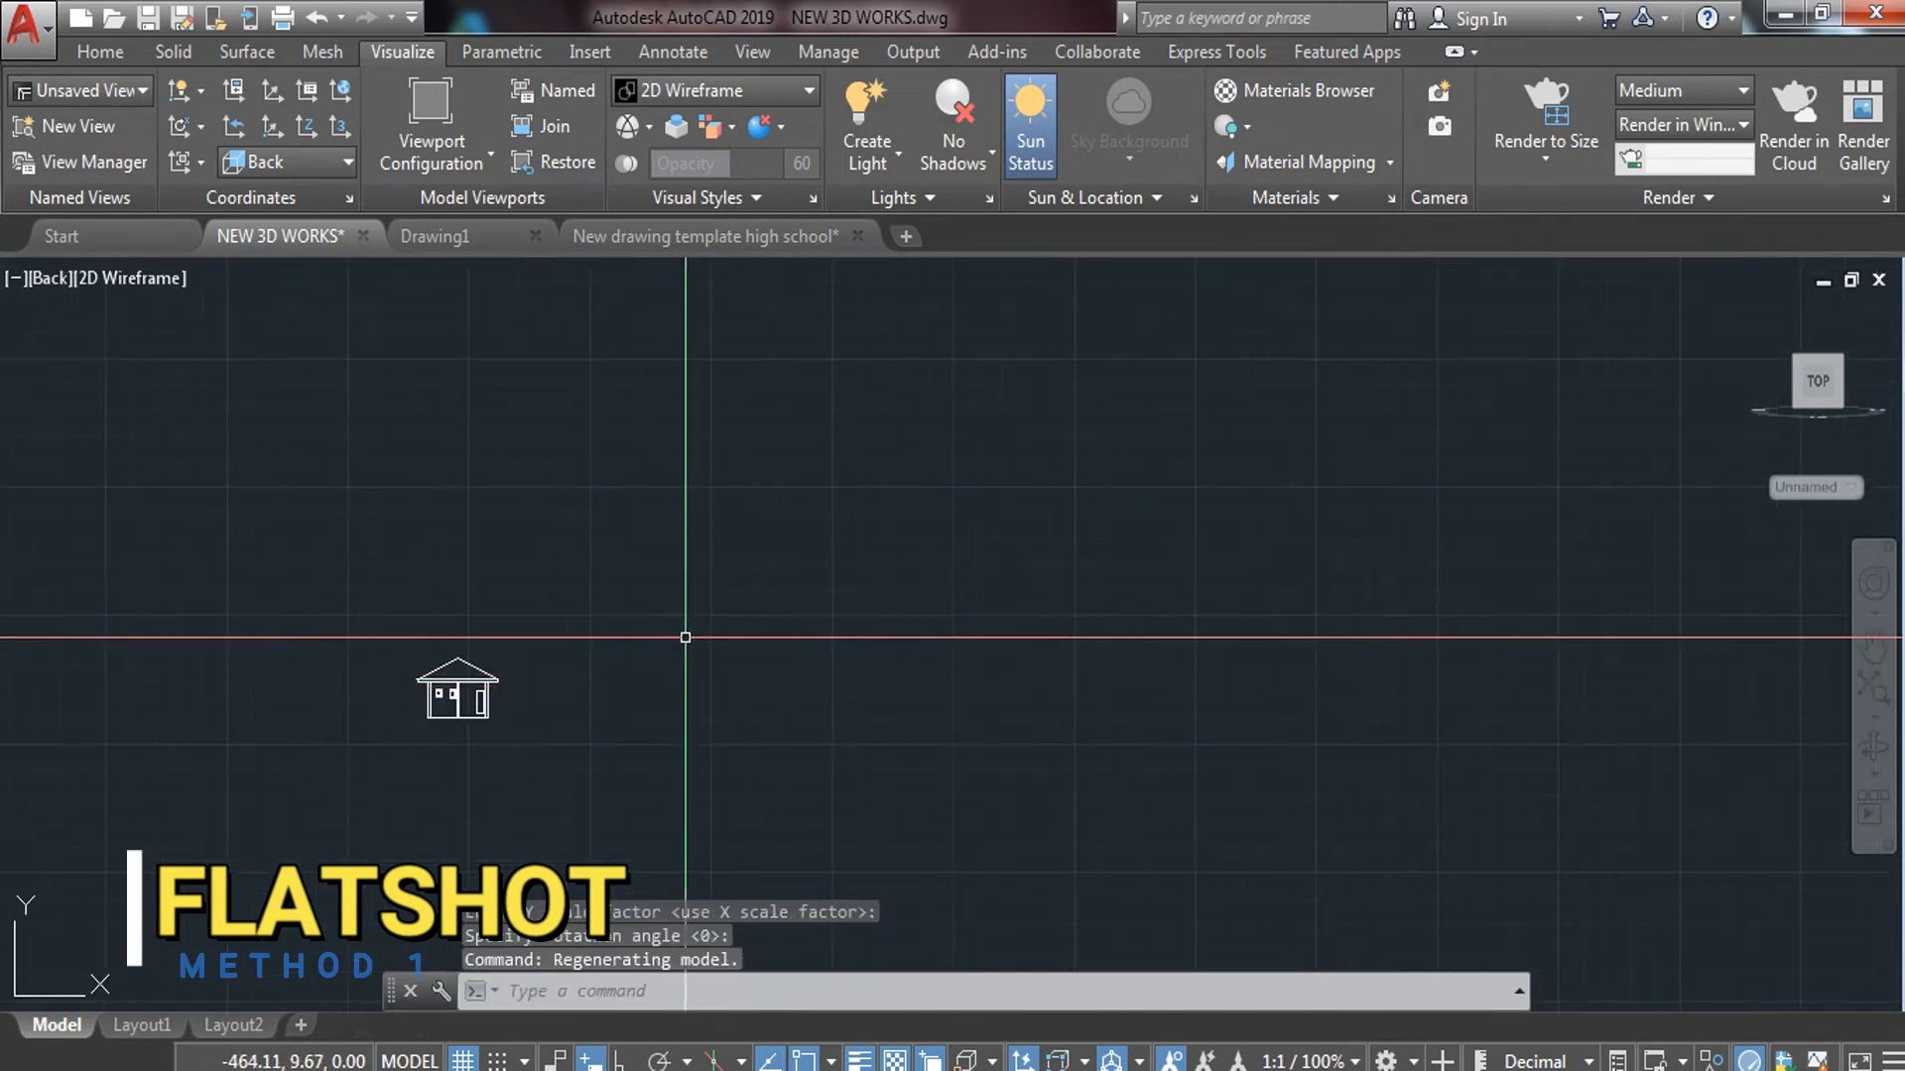
pyautogui.click(684, 637)
pyautogui.click(333, 778)
pyautogui.press('Return')
pyautogui.scroll(8, 402, 742)
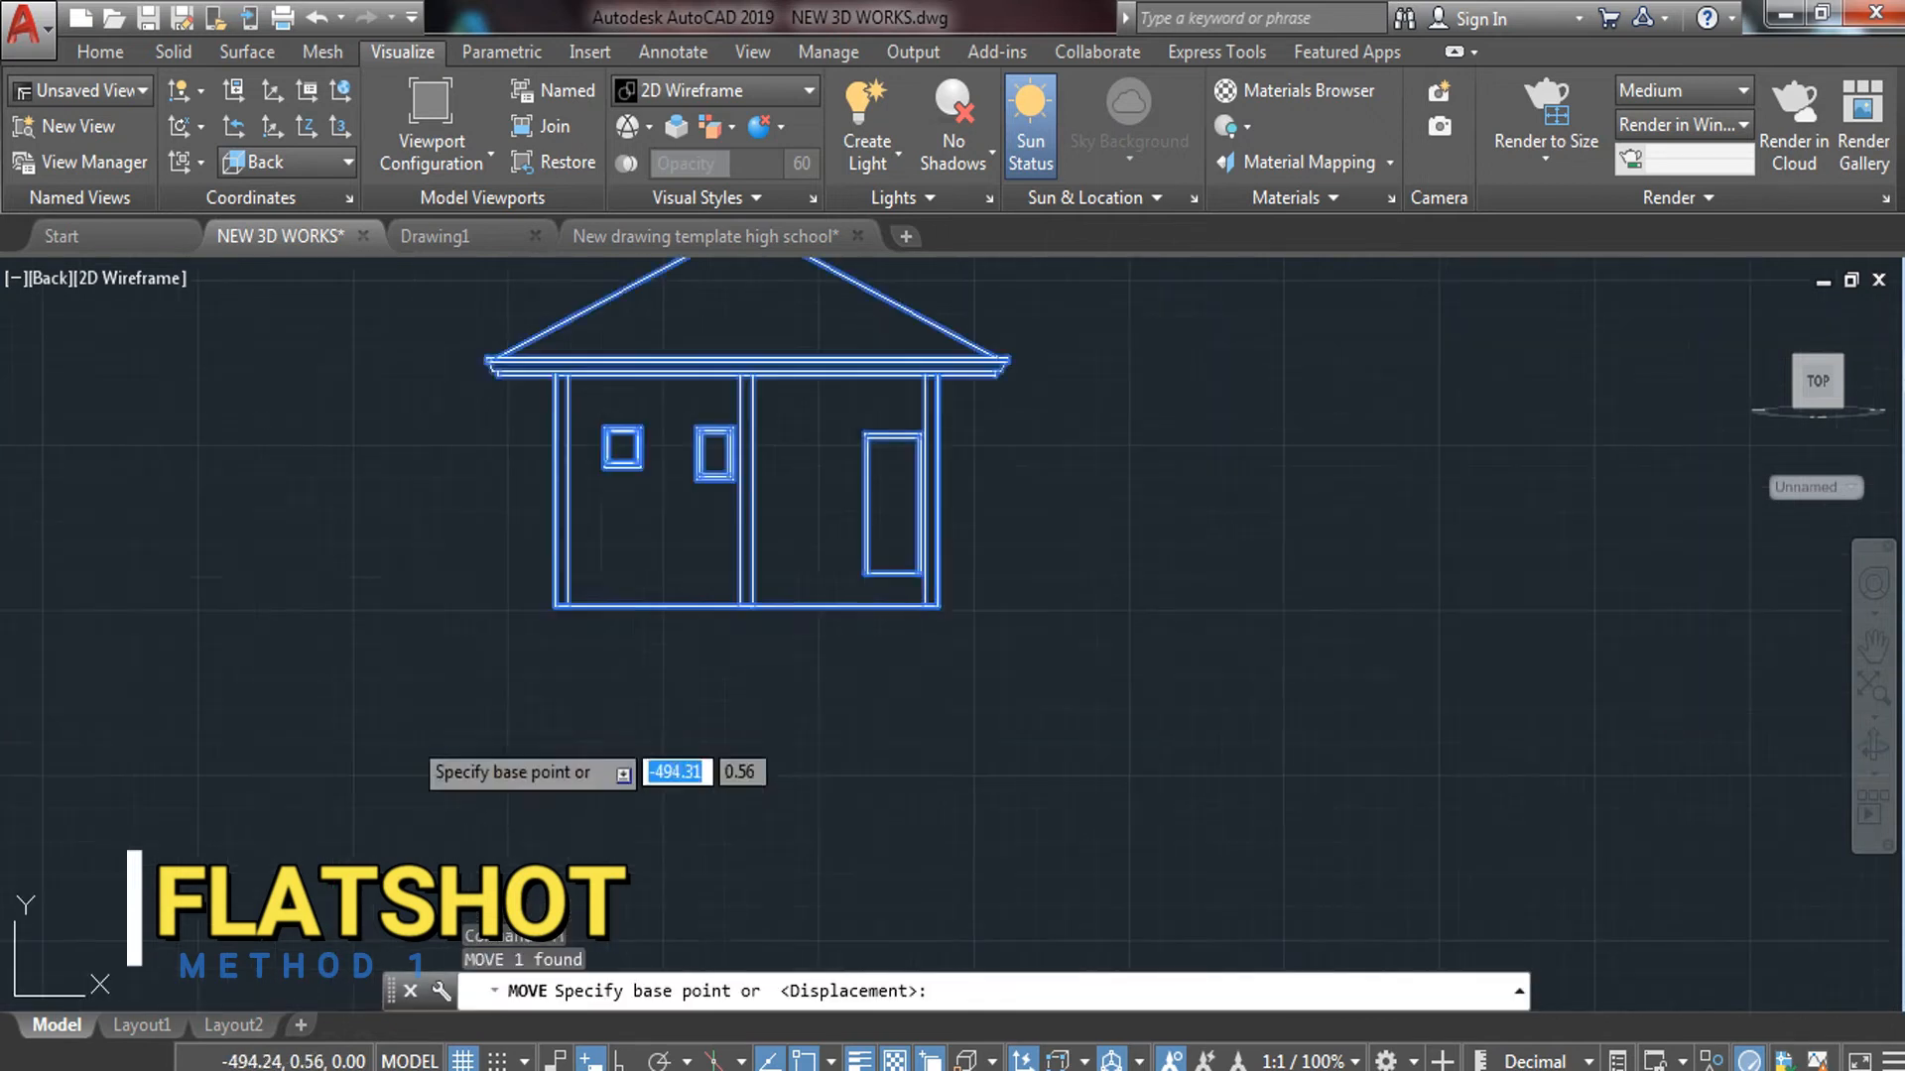
pyautogui.click(599, 606)
pyautogui.scroll(-8, 635, 630)
pyautogui.moveTo(749, 649); pyautogui.dragTo(8, 647, button='middle')
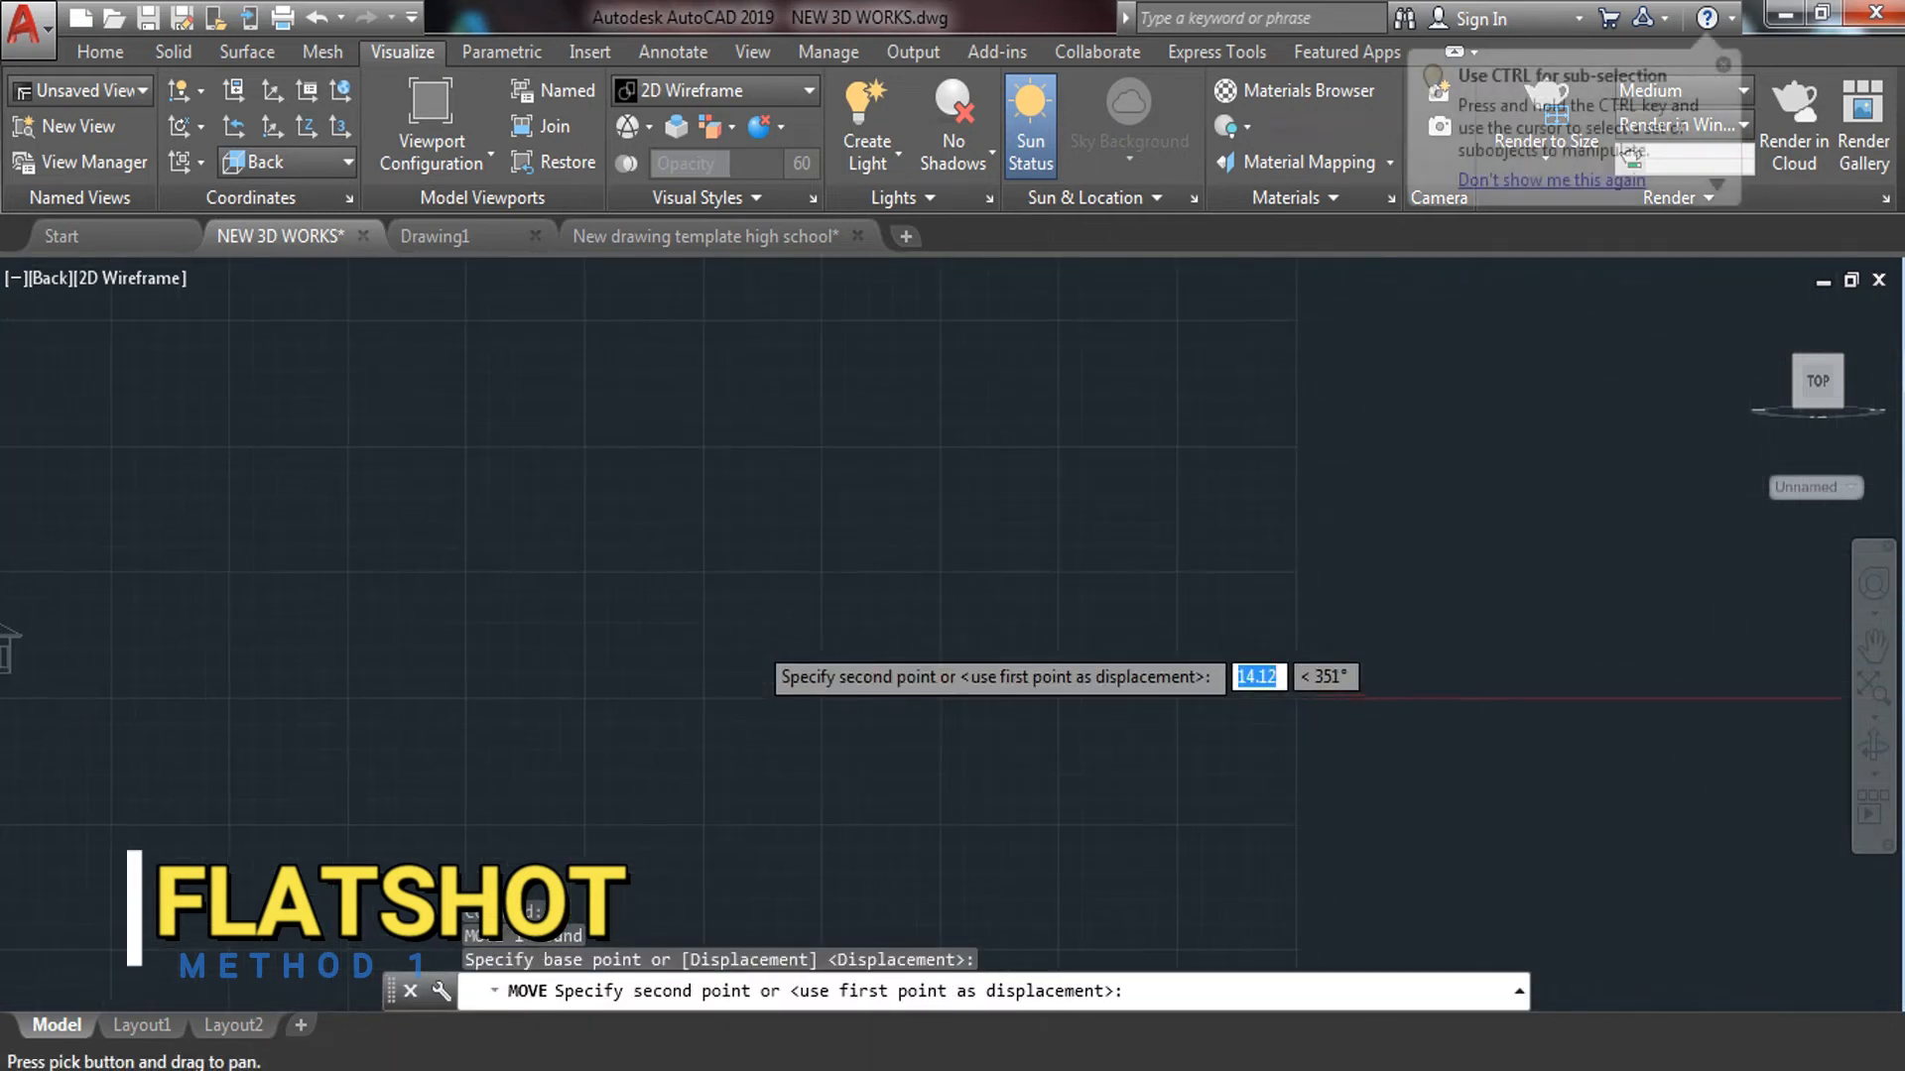
pyautogui.scroll(-4, 605, 666)
pyautogui.scroll(5, 1116, 680)
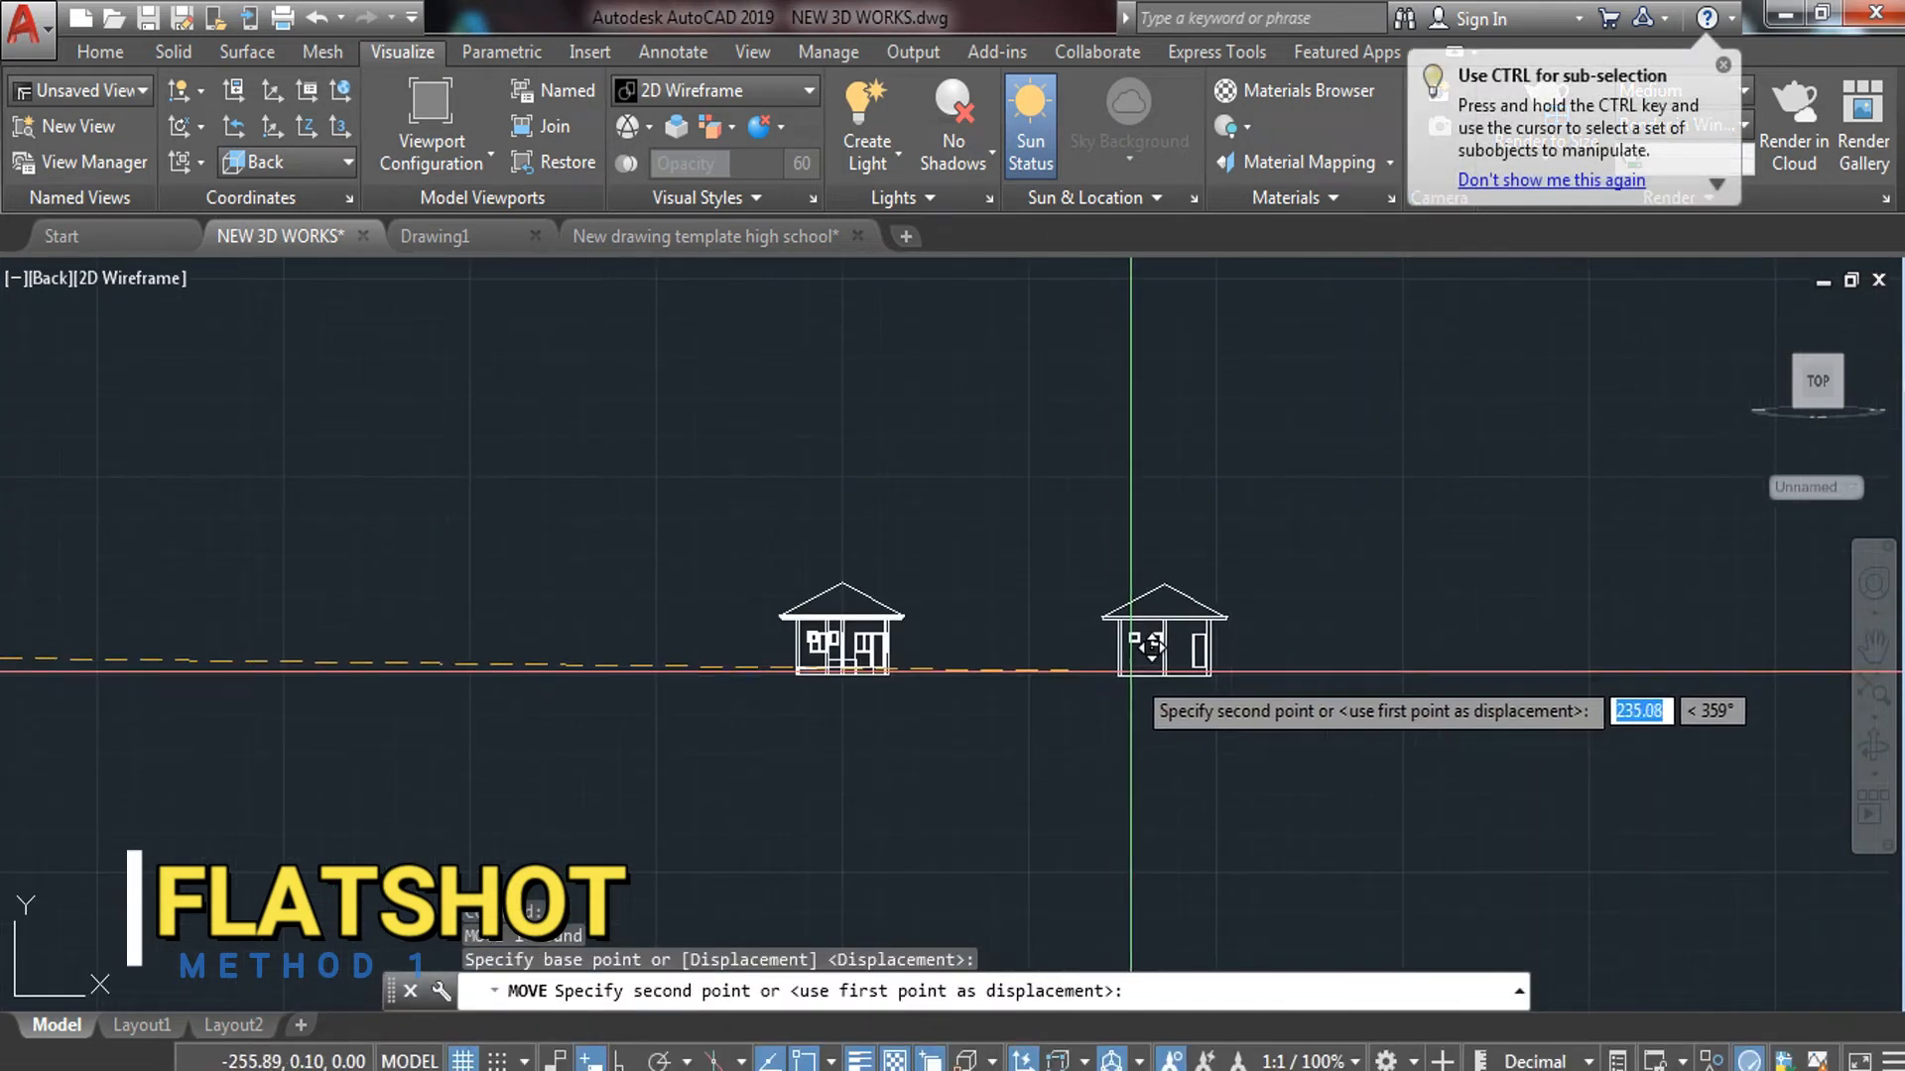
pyautogui.click(1136, 668)
pyautogui.press('Escape')
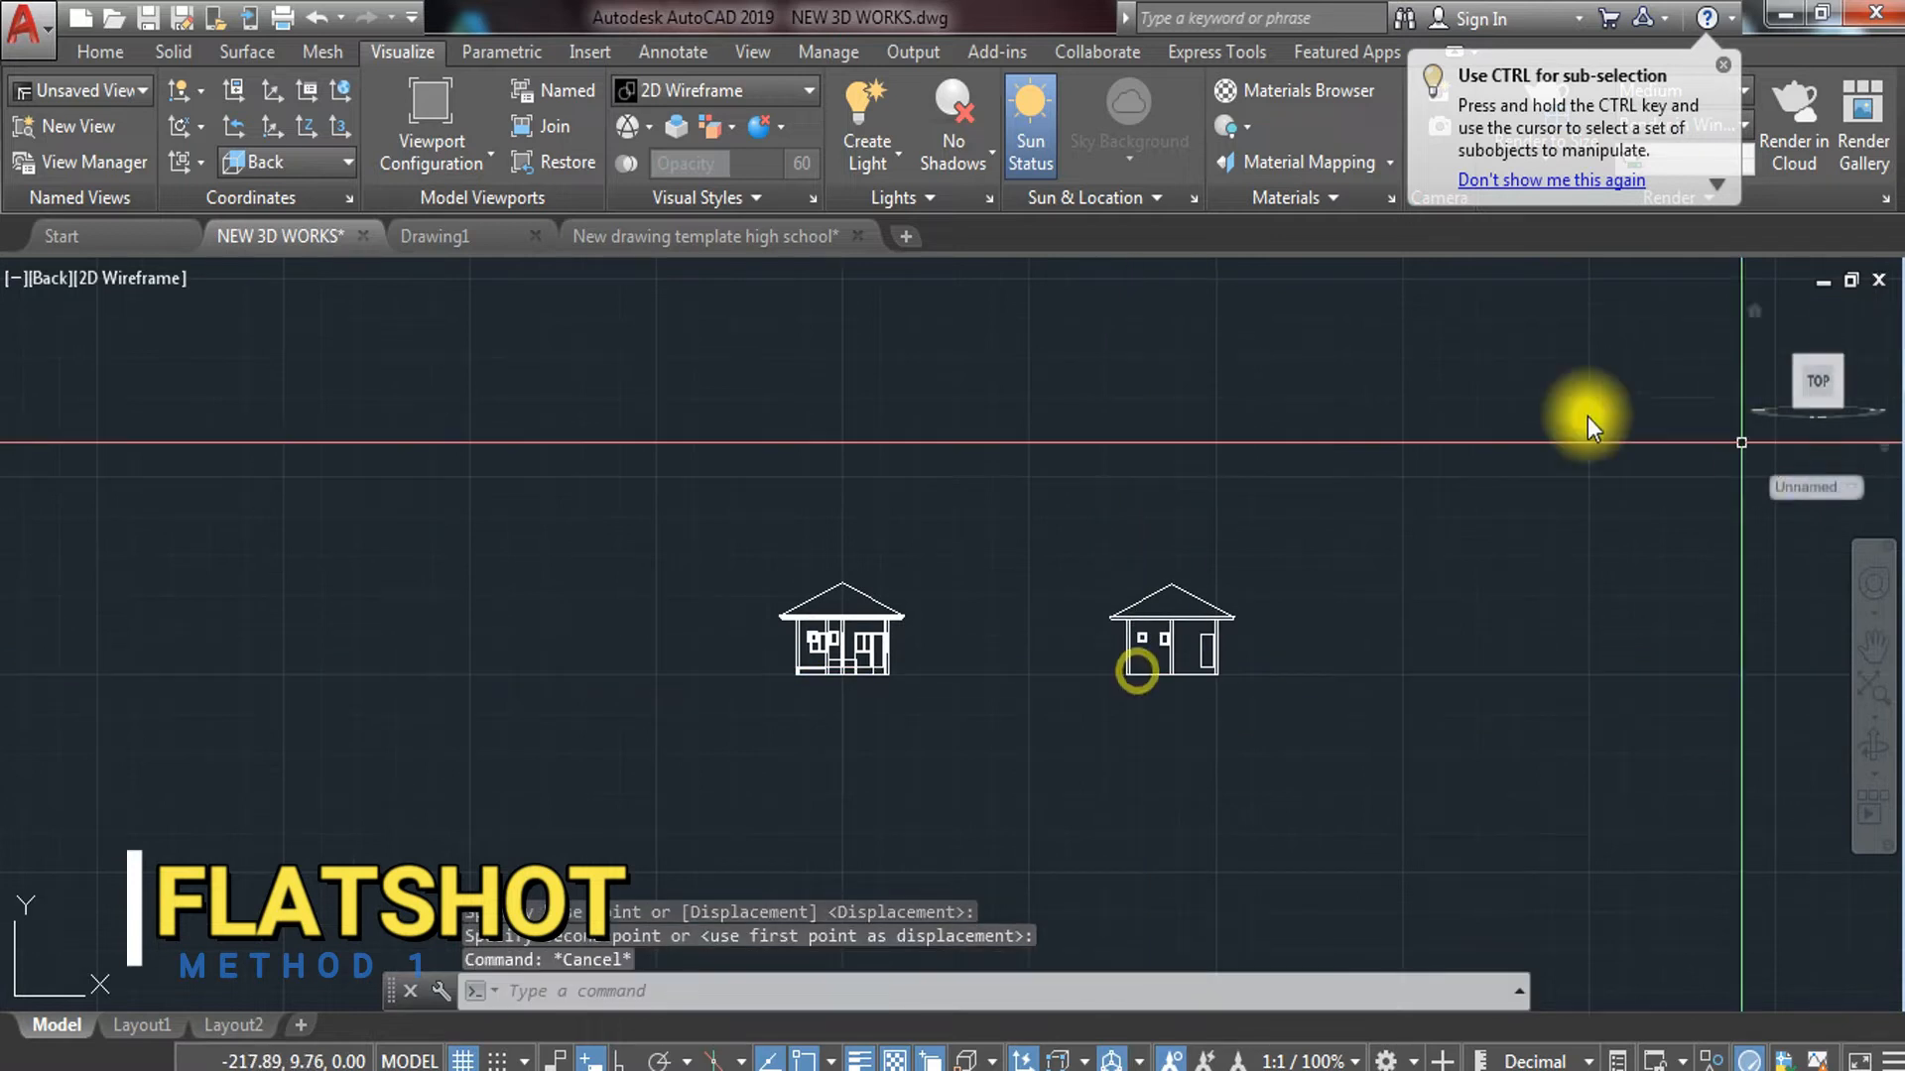
pyautogui.click(47, 278)
pyautogui.click(176, 625)
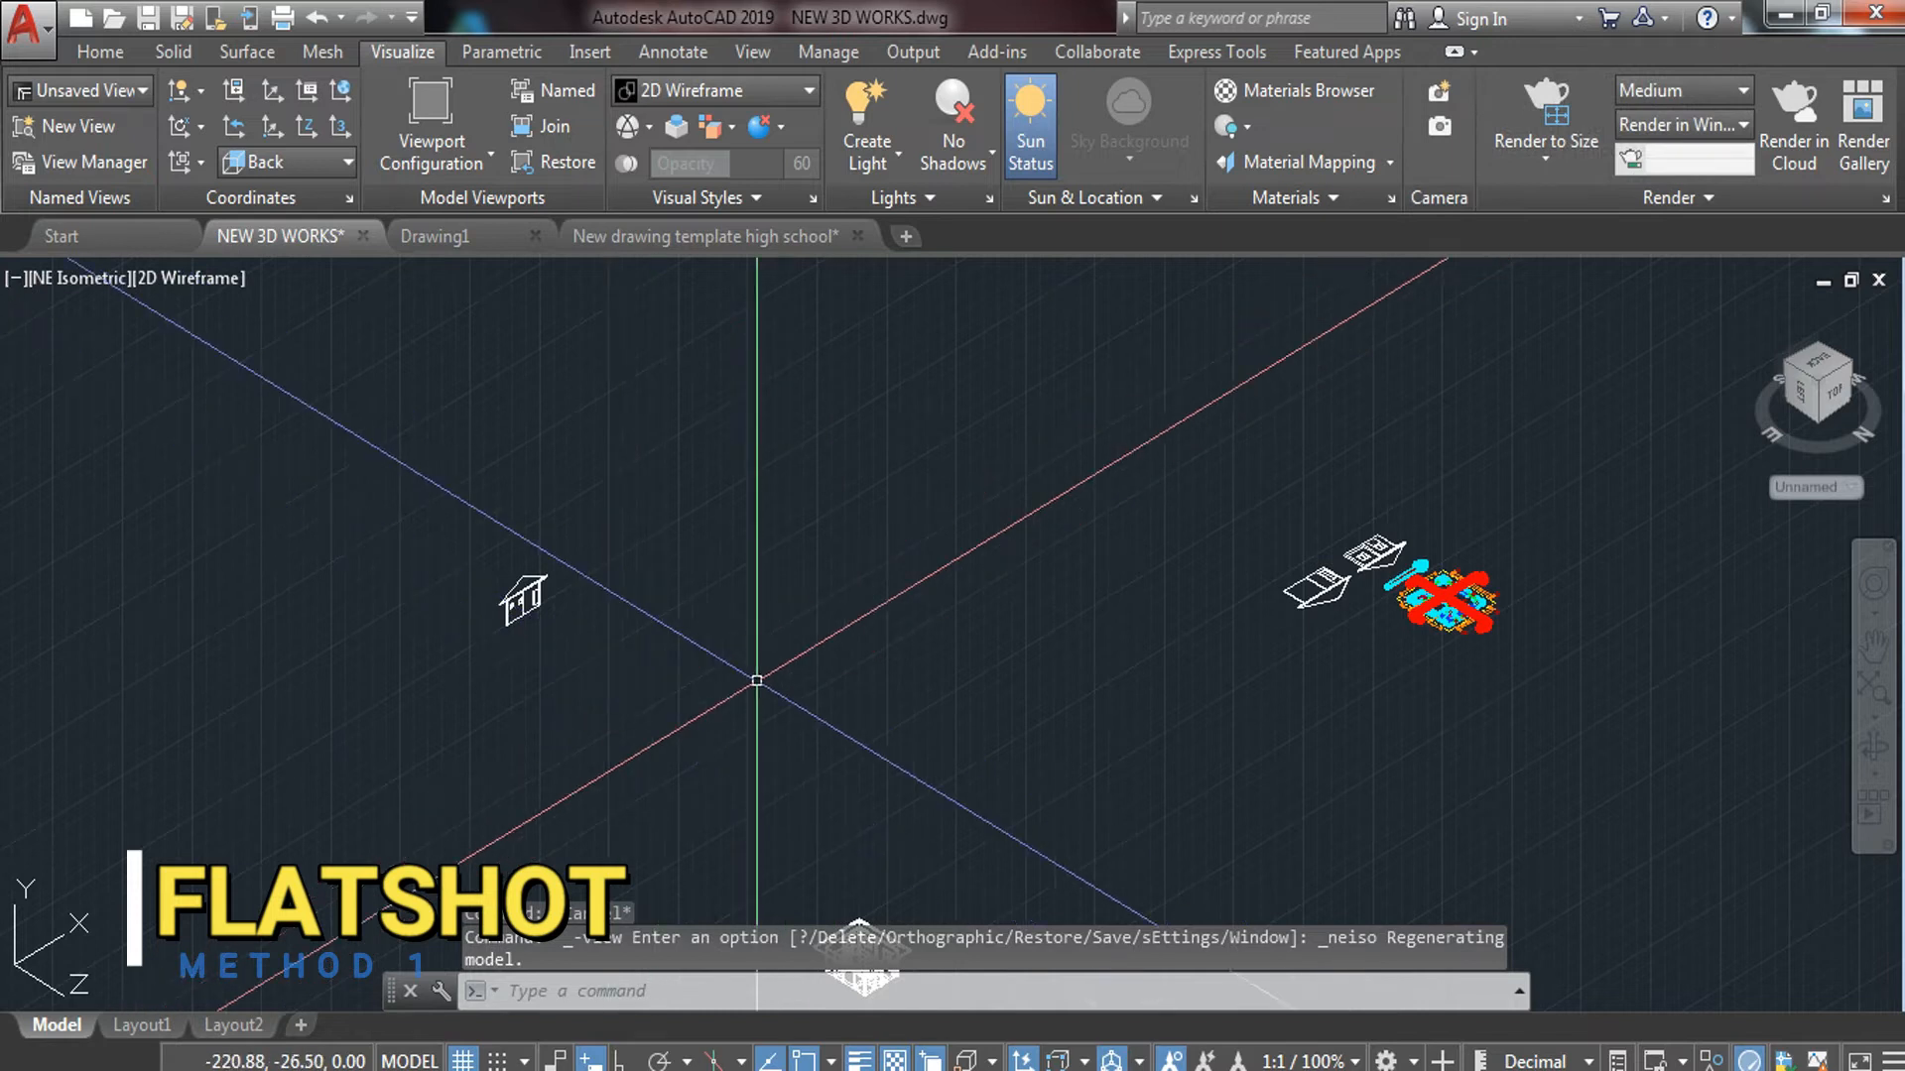
# Switch to Top view, then to NW Isometric via the ViewCube
pyautogui.scroll(-6, 878, 597)
pyautogui.scroll(8, 883, 677)
pyautogui.scroll(8, 852, 792)
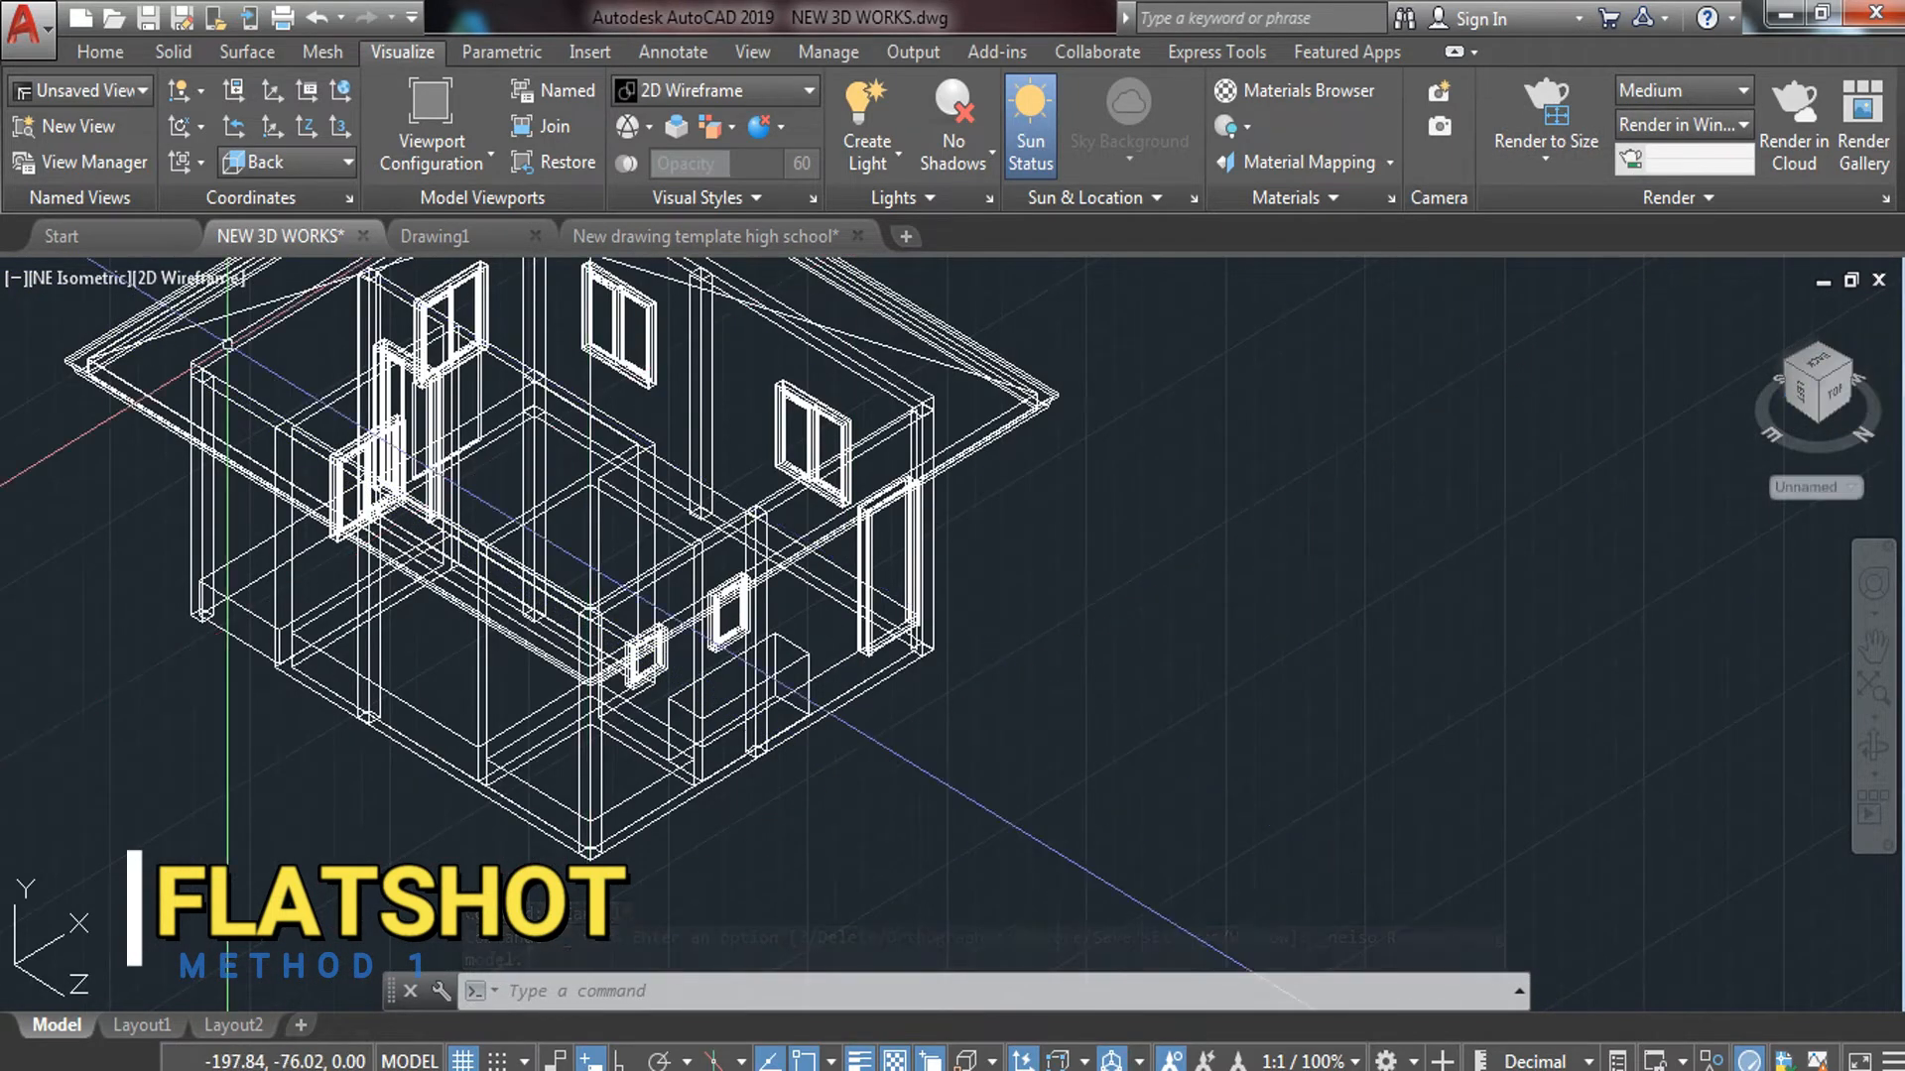
pyautogui.press('Escape')
pyautogui.click(88, 276)
pyautogui.click(148, 350)
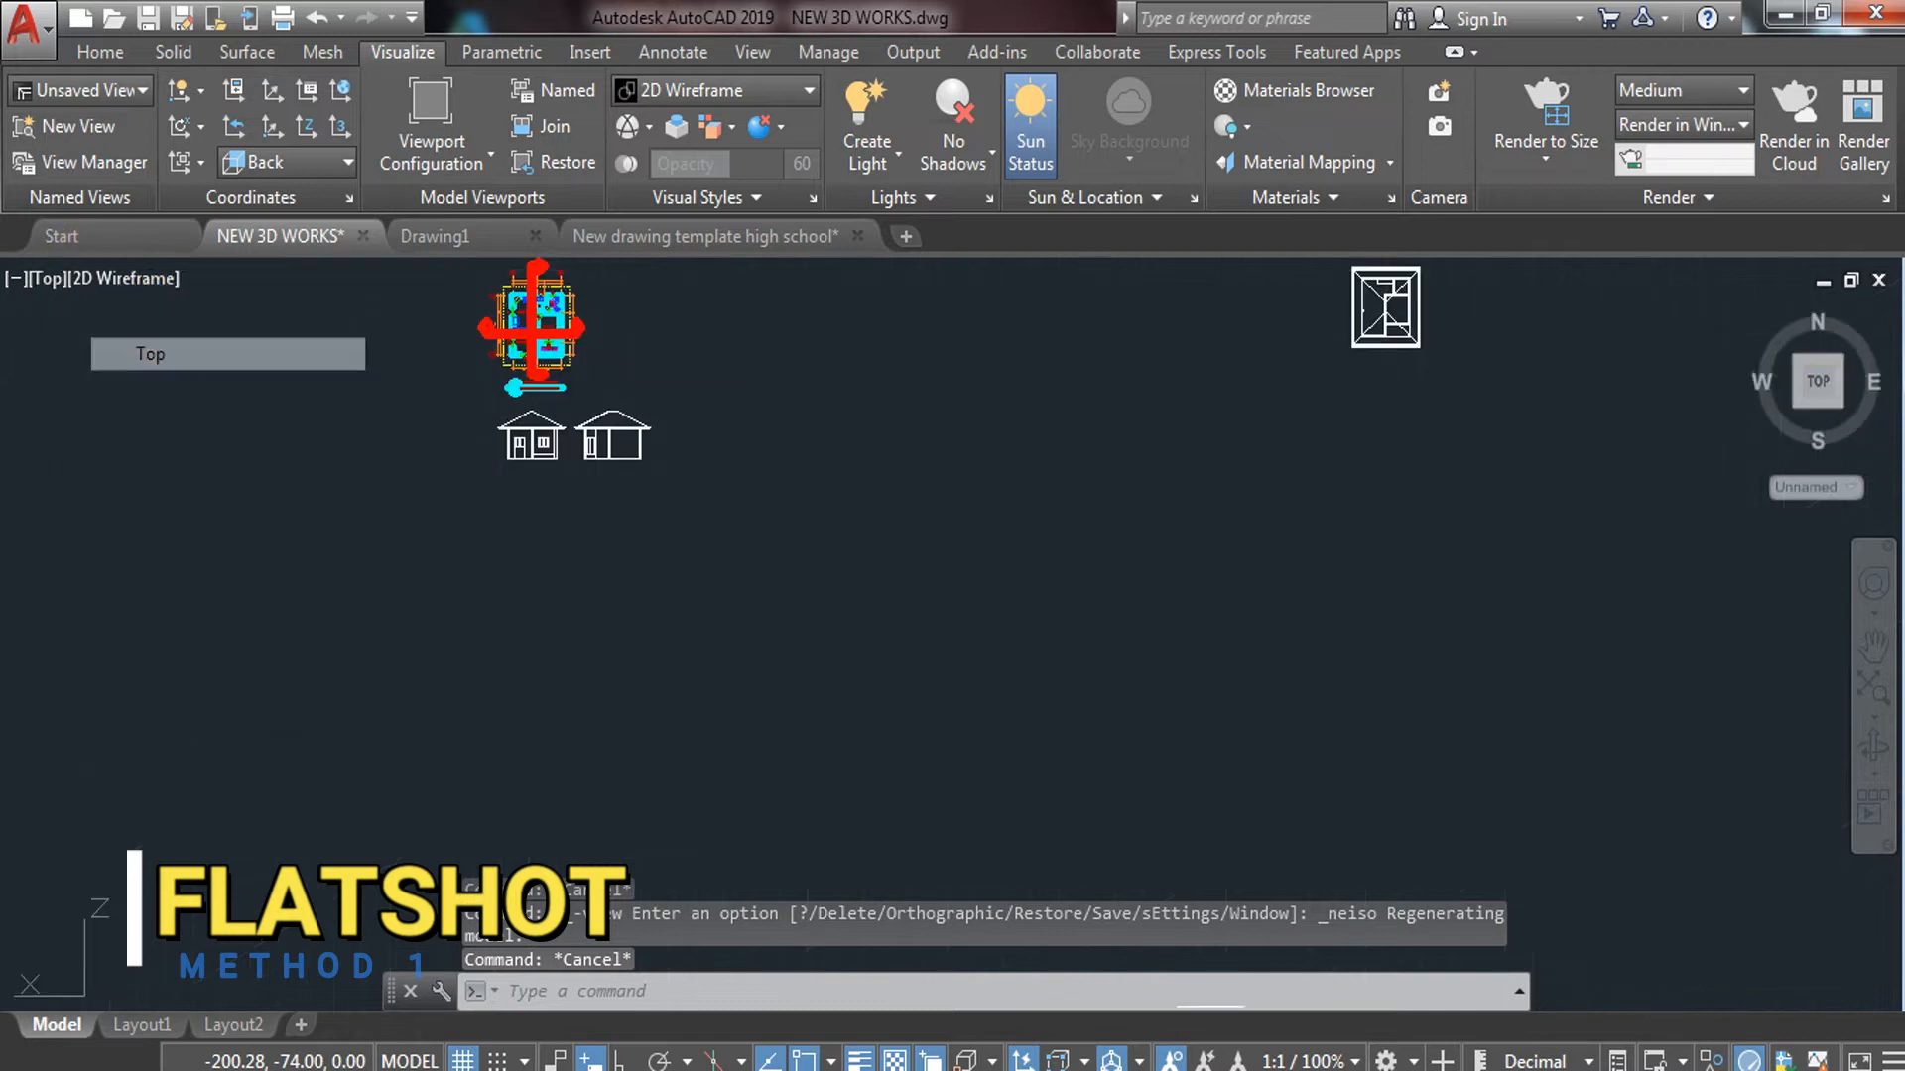
pyautogui.click(1798, 365)
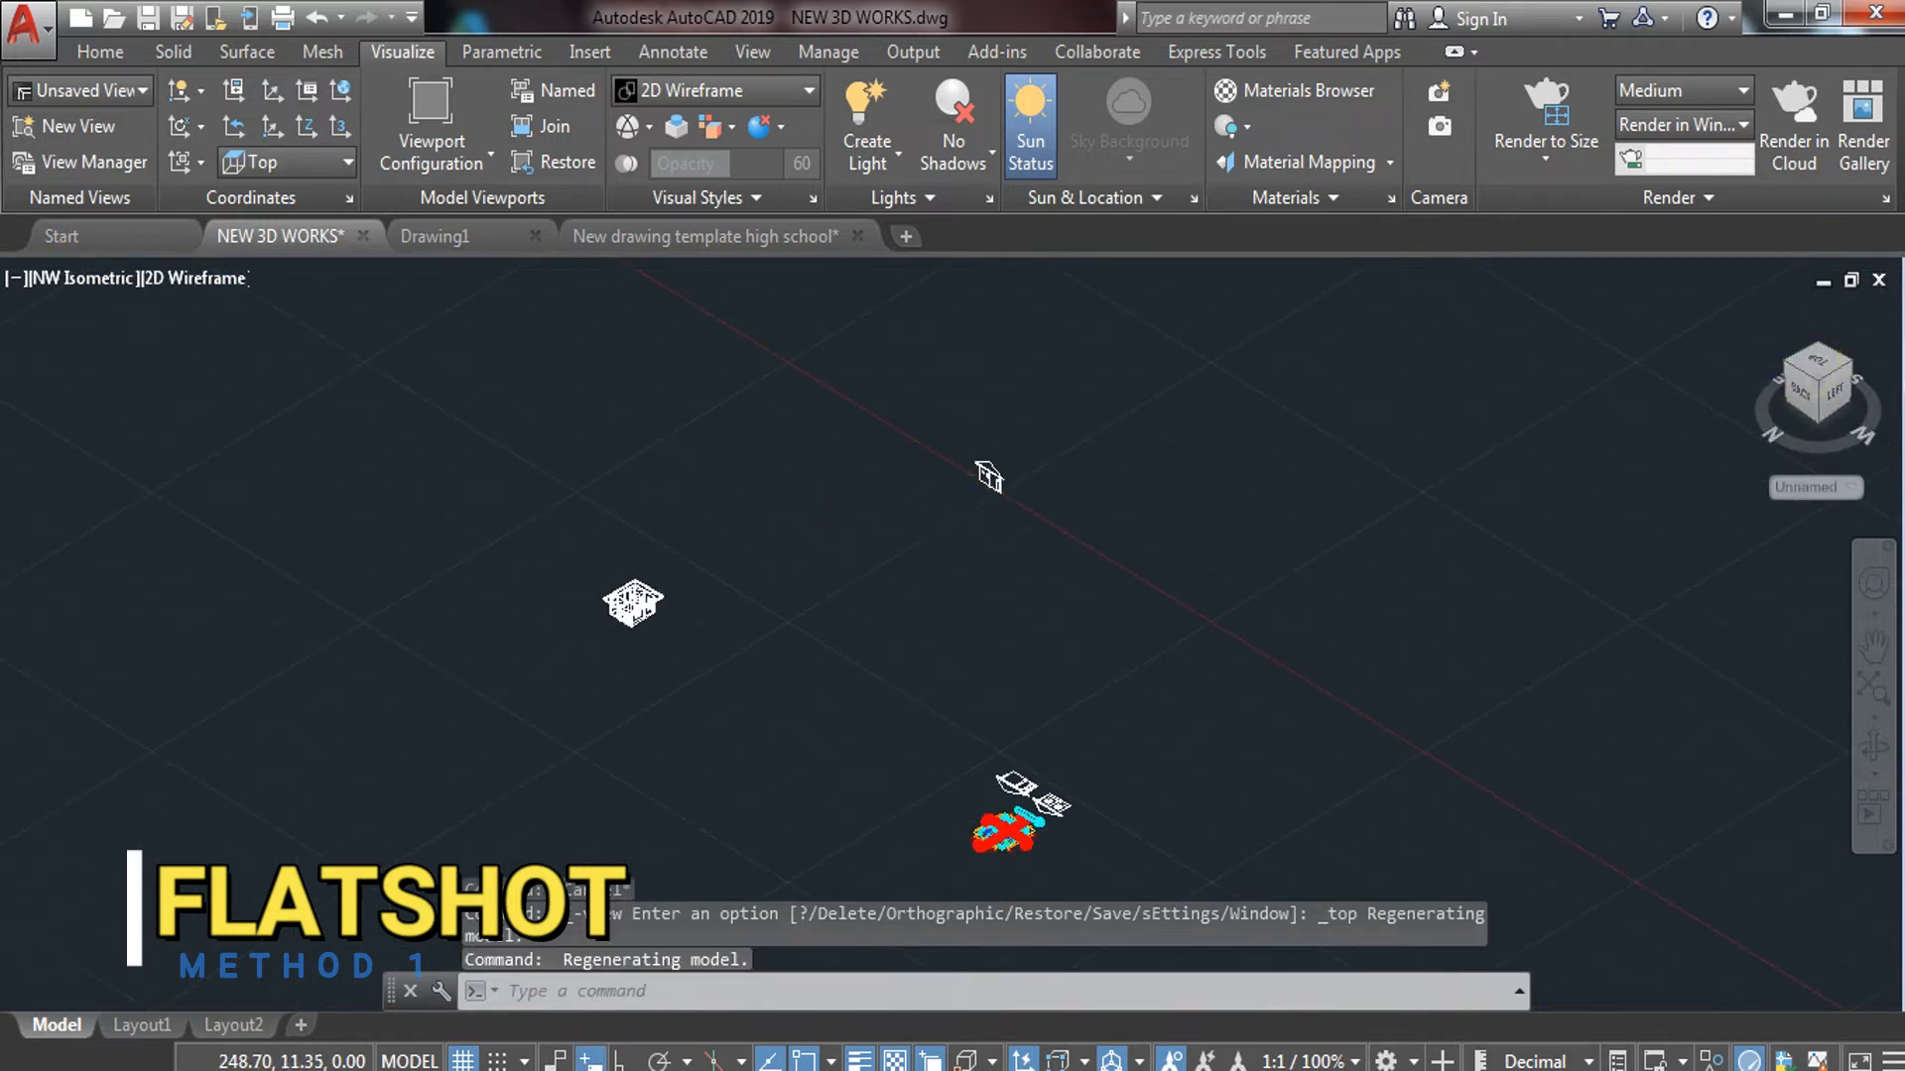
pyautogui.scroll(5, 1199, 374)
pyautogui.scroll(-5, 1200, 374)
# Try rotating the elevation 90° in 3D about its base edge, then undo it
pyautogui.click(942, 642)
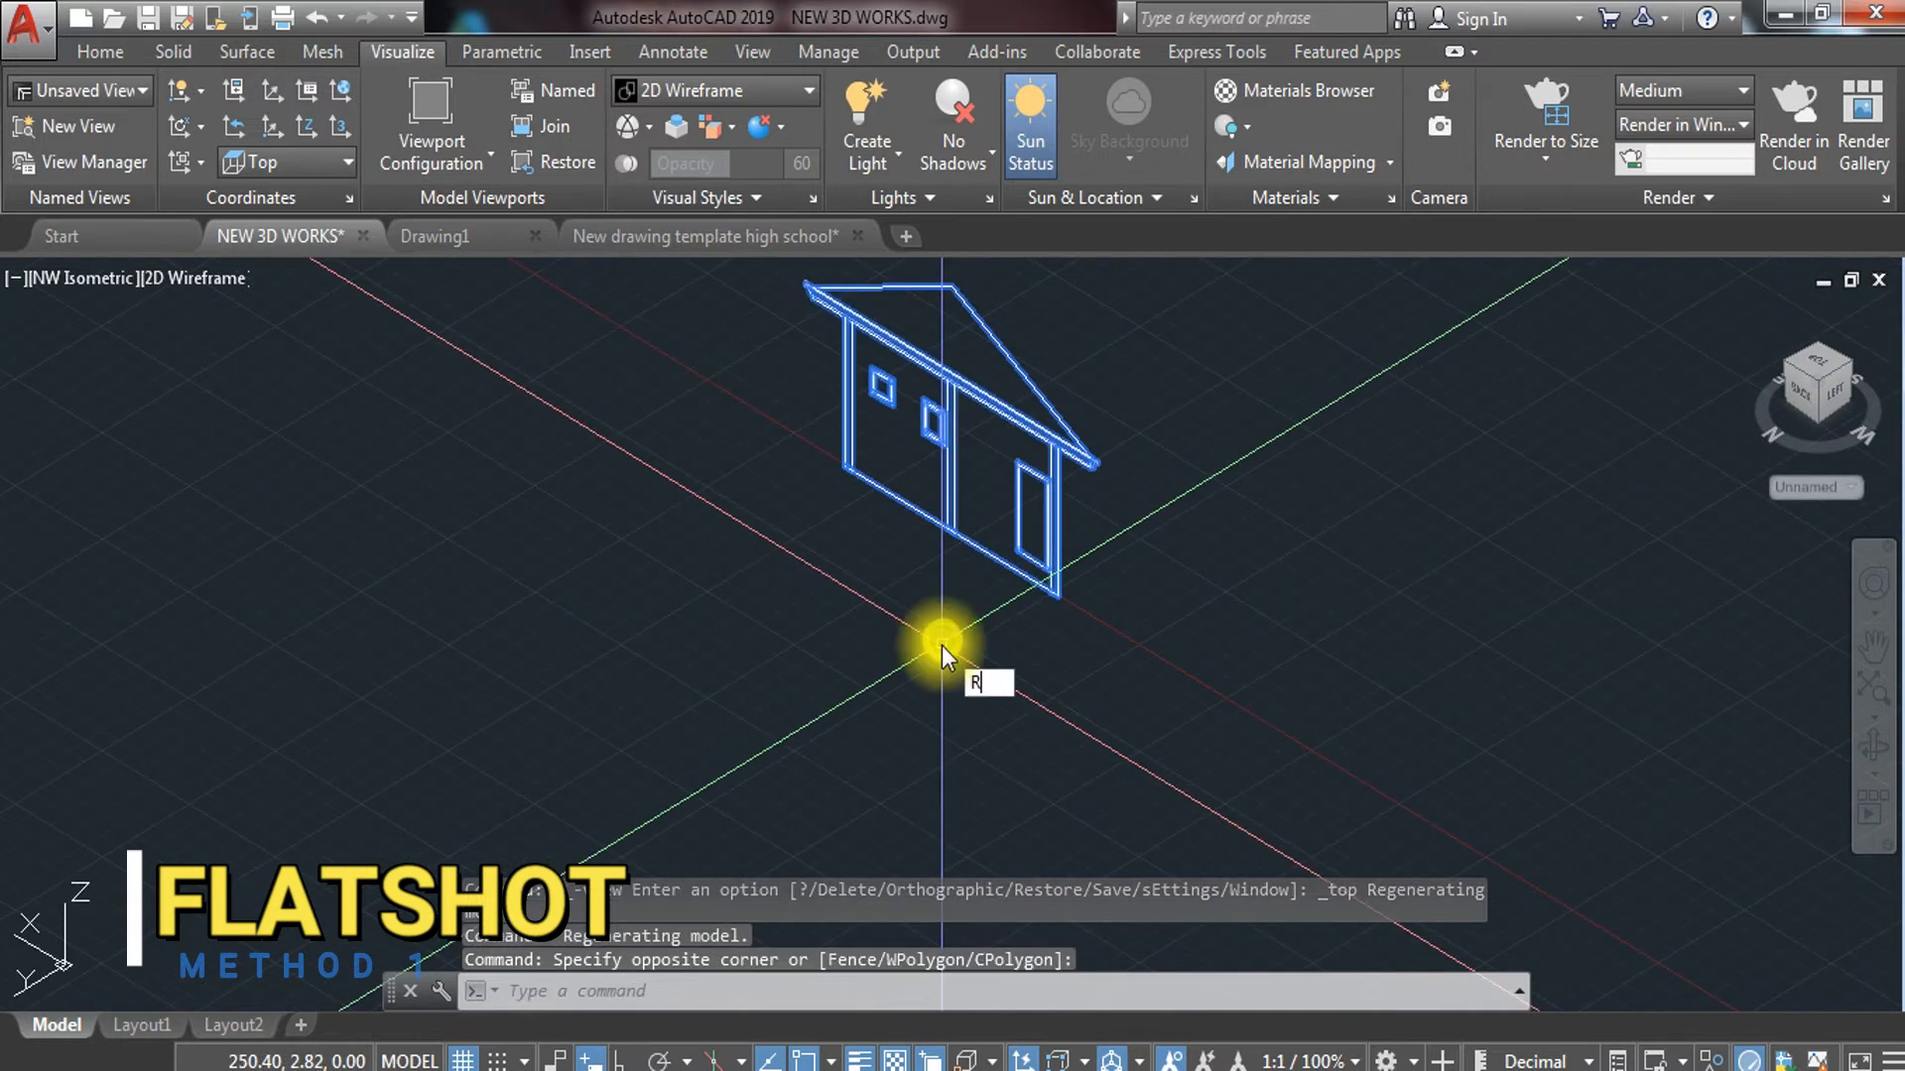
pyautogui.click(1028, 734)
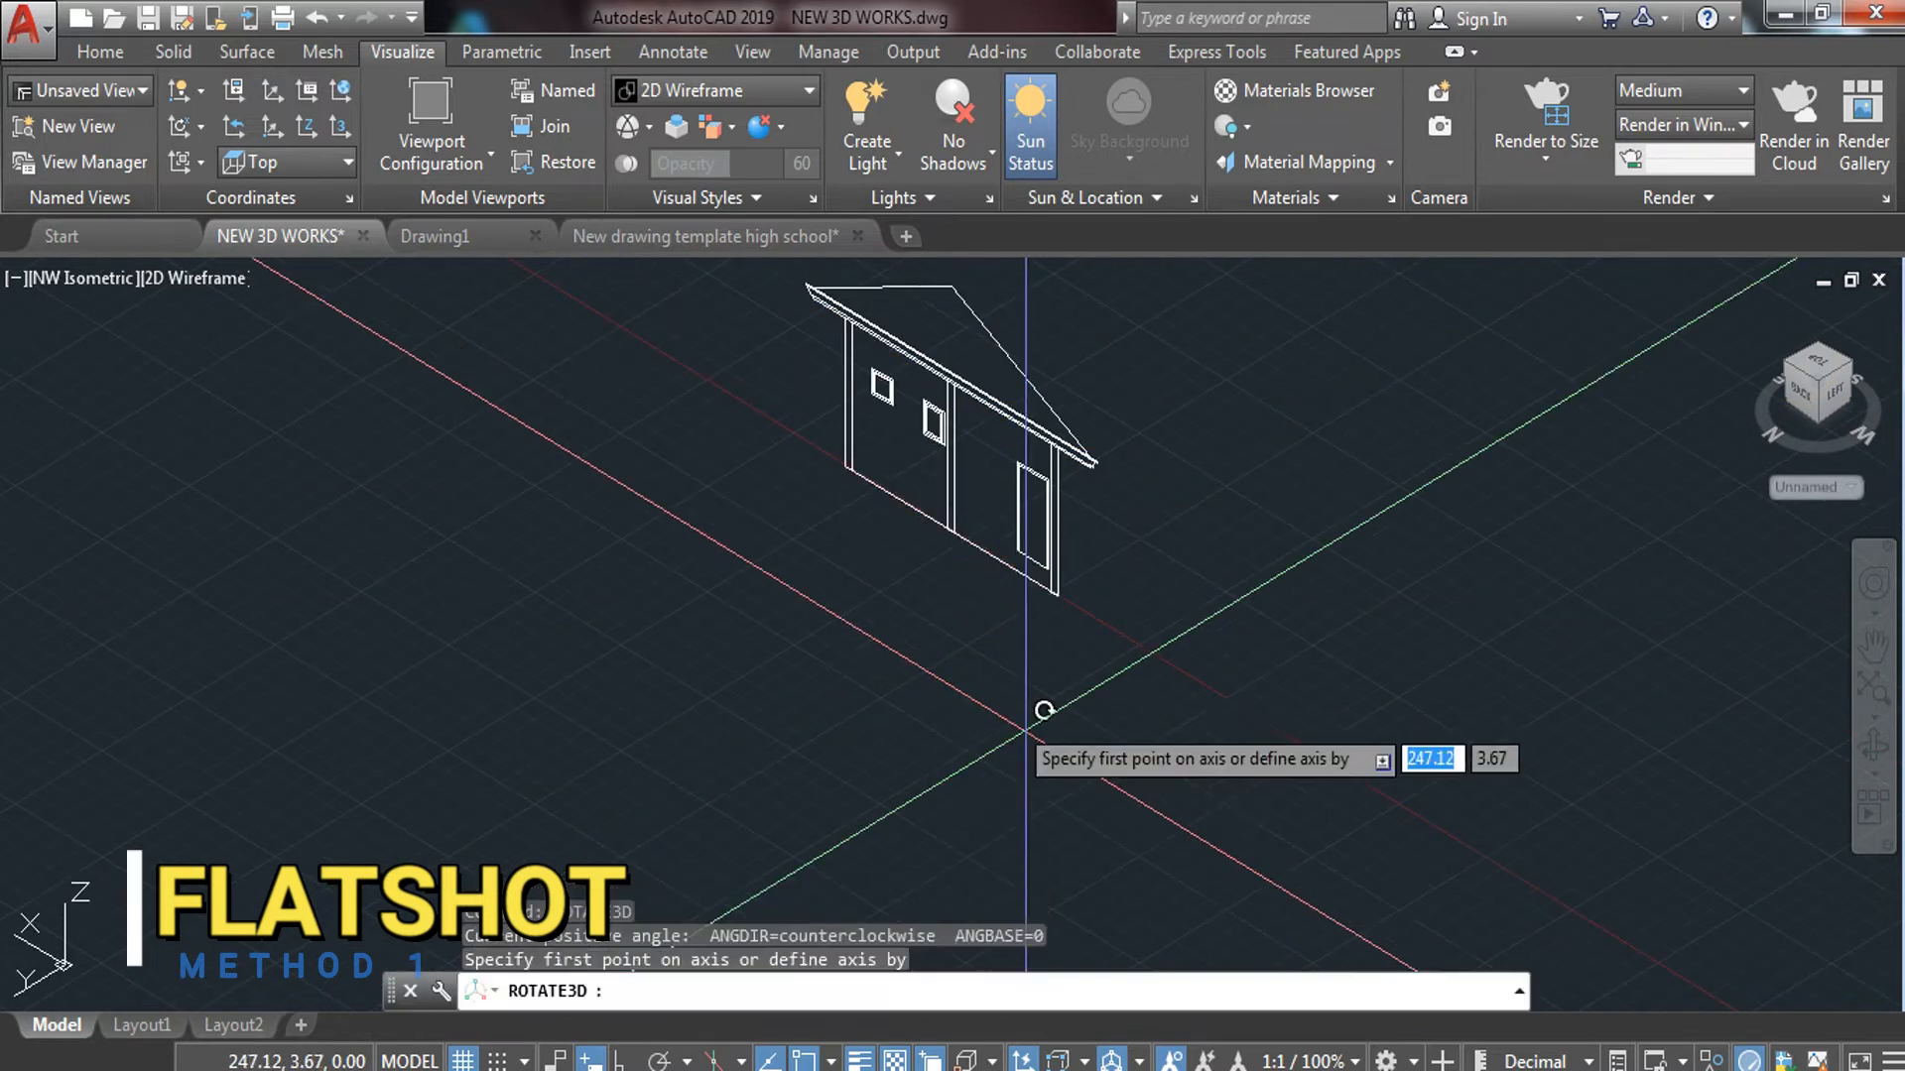
pyautogui.click(838, 468)
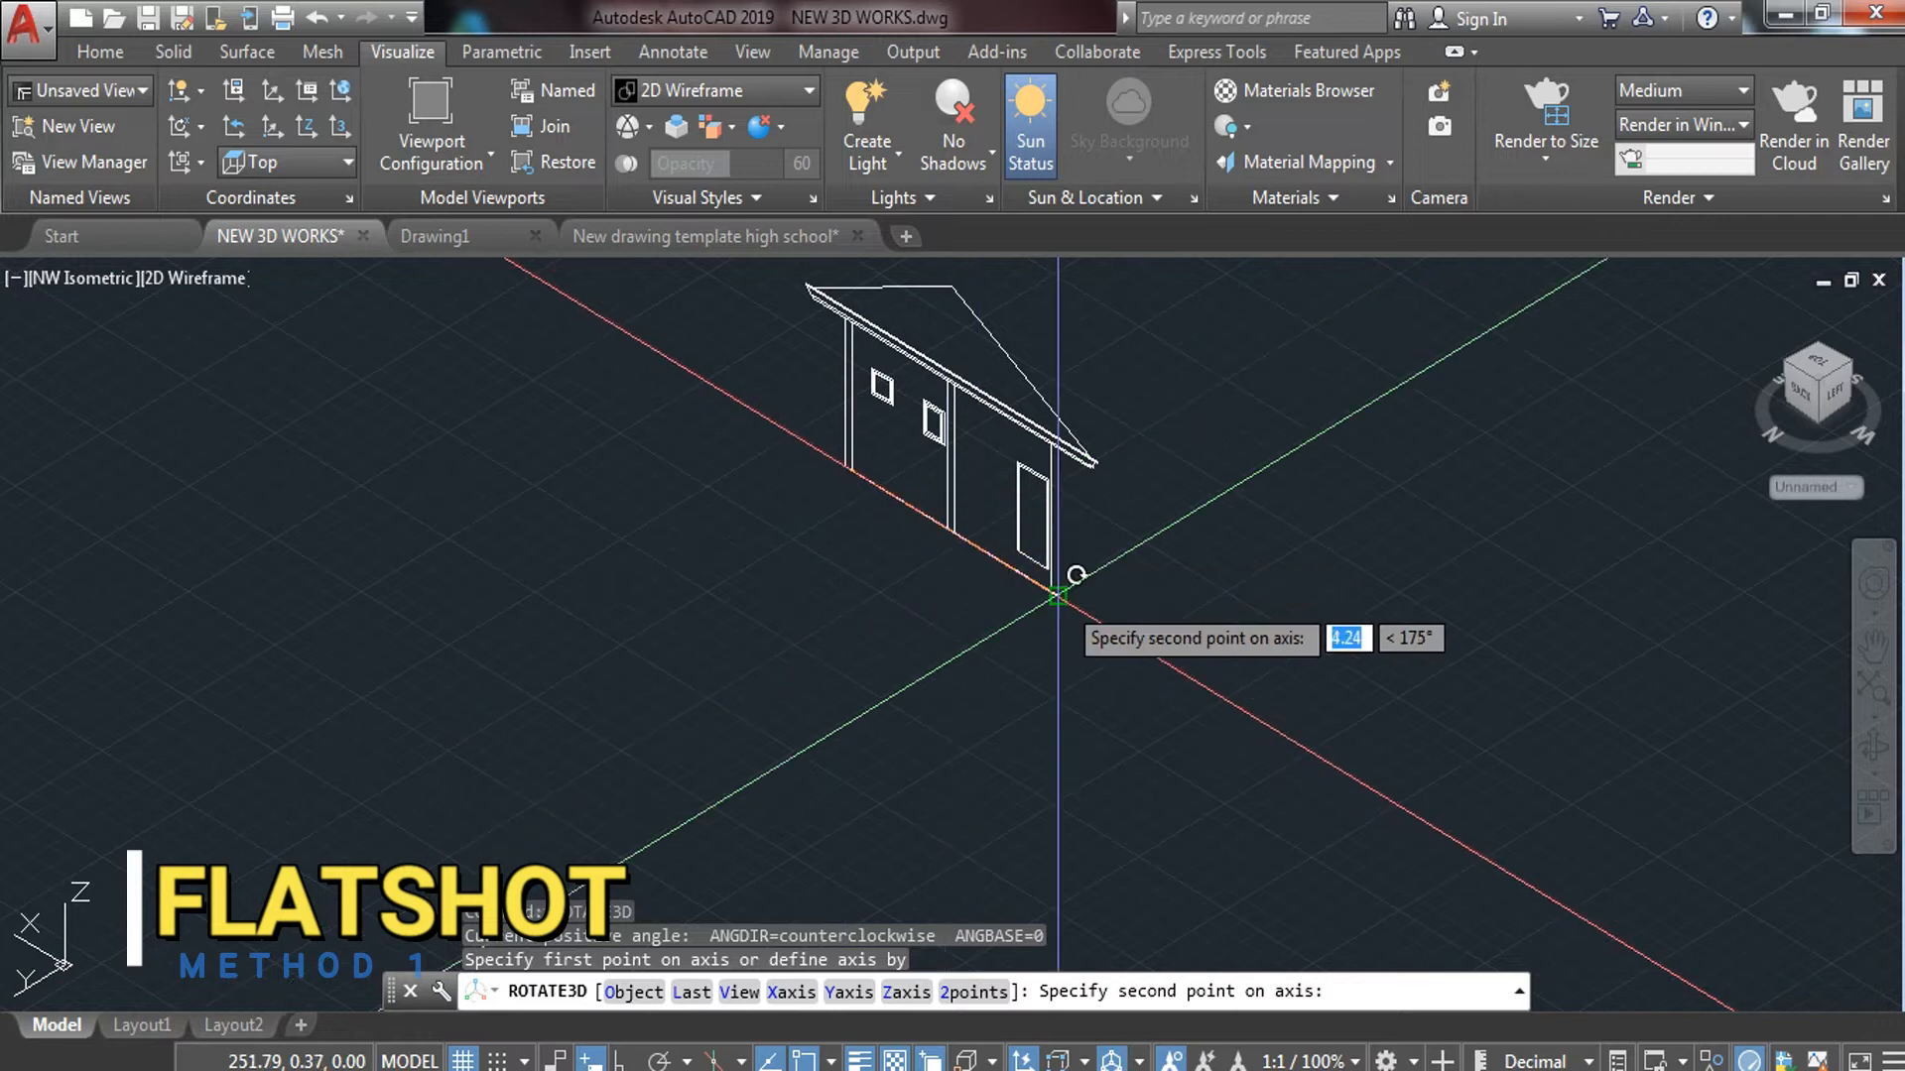
pyautogui.click(1056, 595)
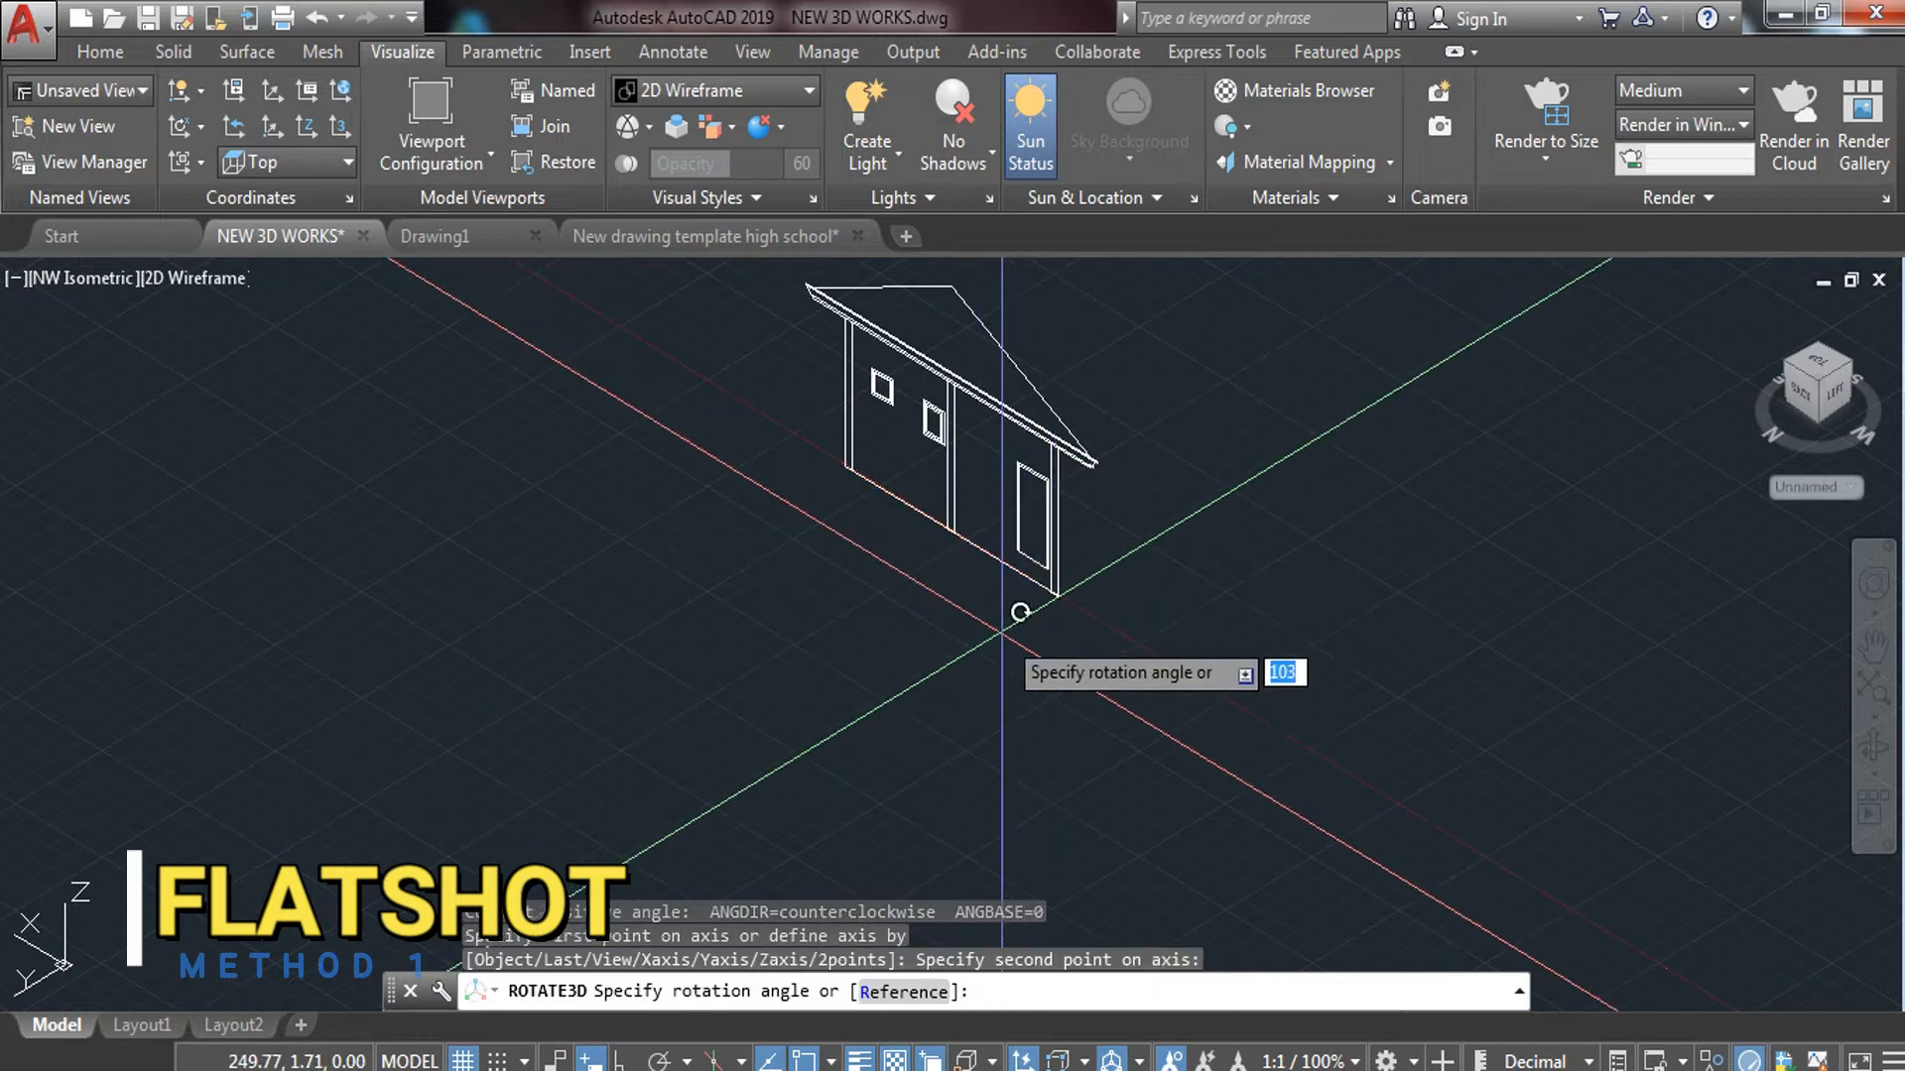
pyautogui.write('9')
pyautogui.press('BackSpace')
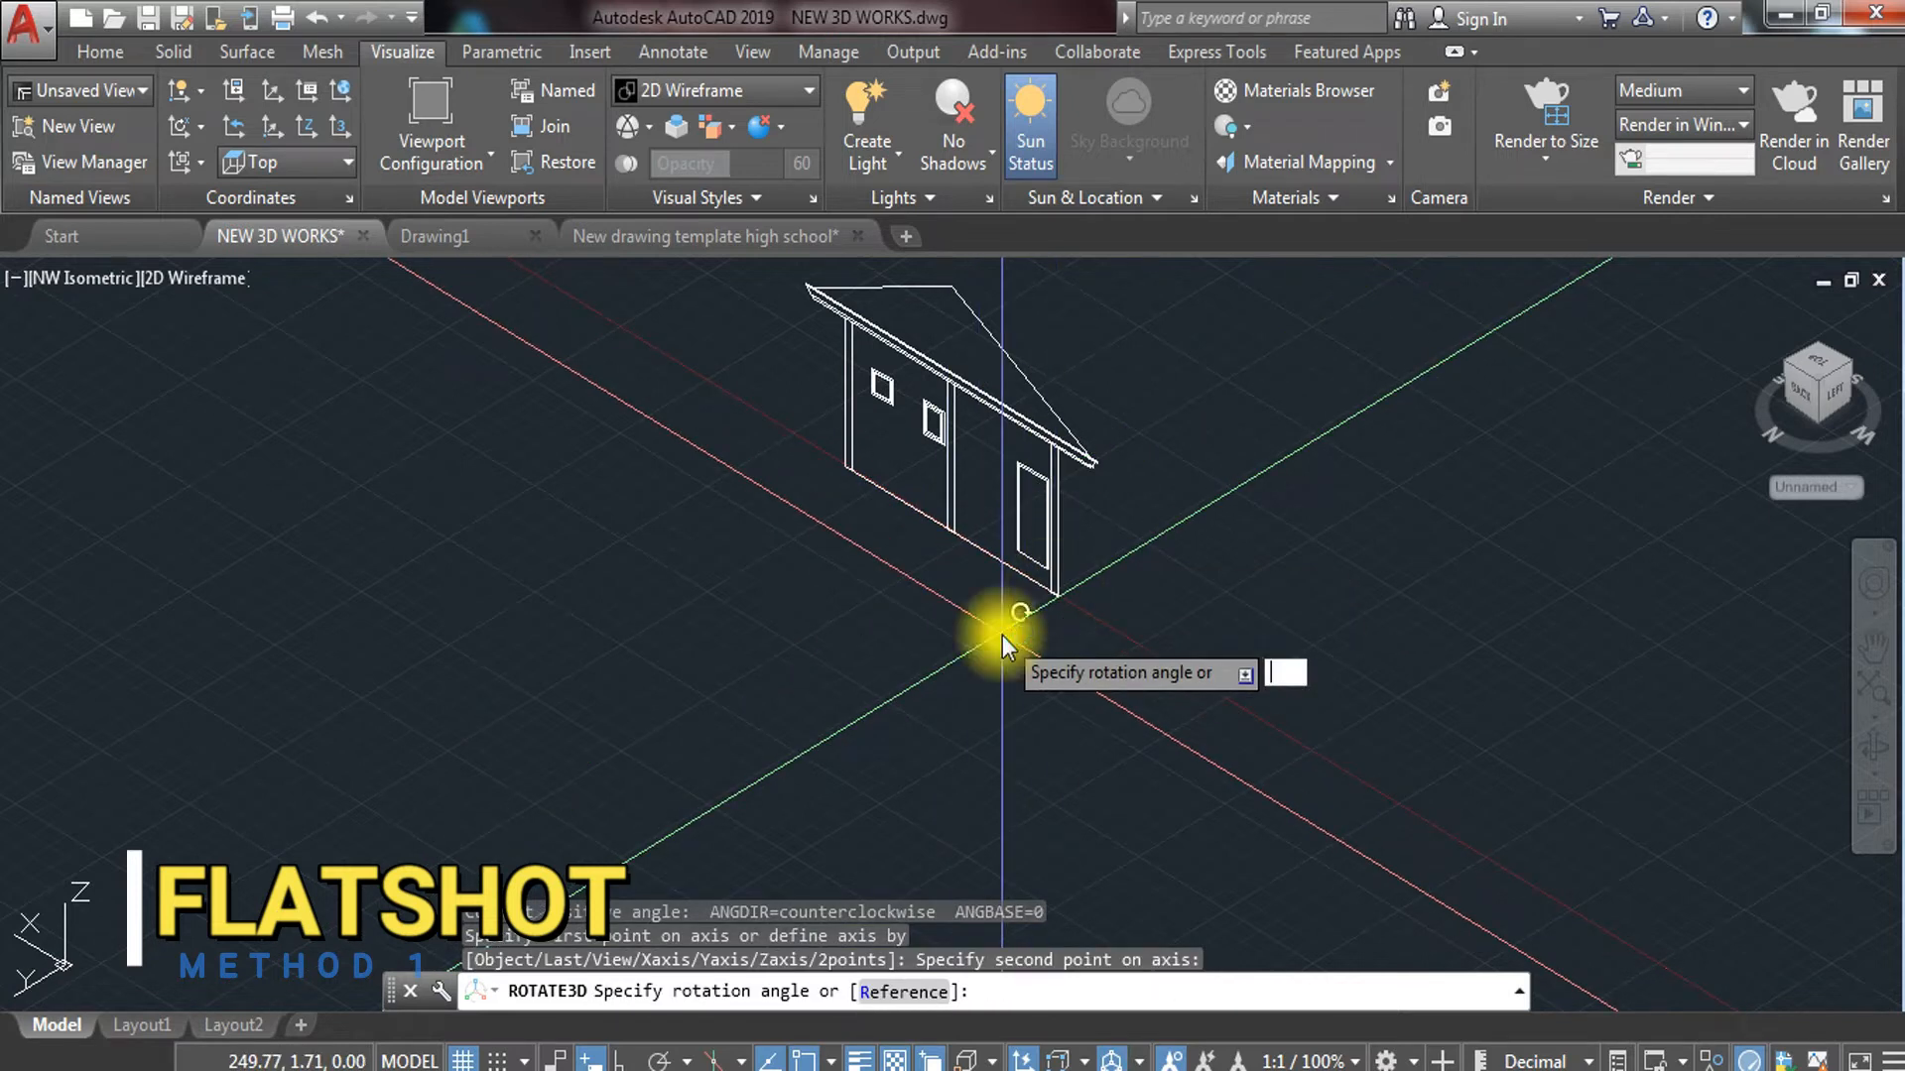
pyautogui.write('90')
pyautogui.press('Return')
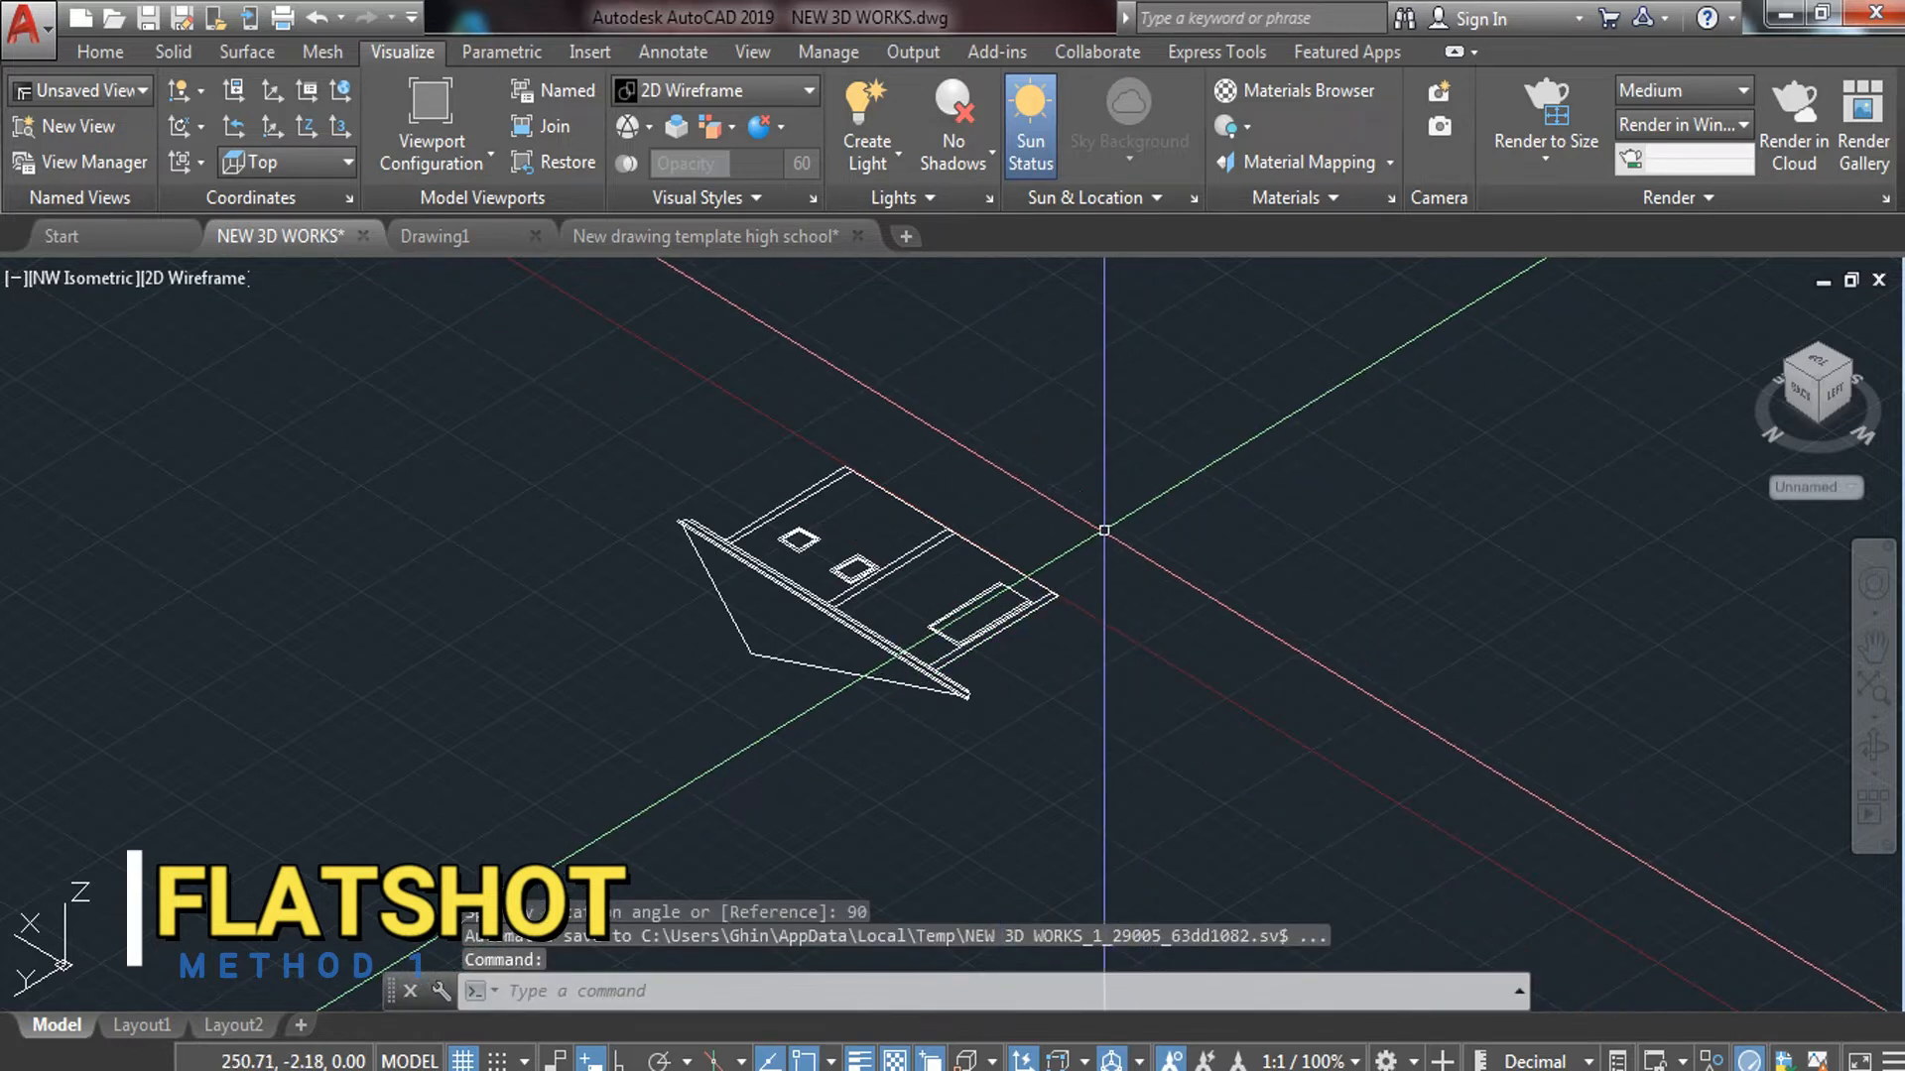
pyautogui.hotkey('ctrl', 'z')
# Rotate the elevation 270° in 3D about its base edge and return to Top view
pyautogui.click(1104, 531)
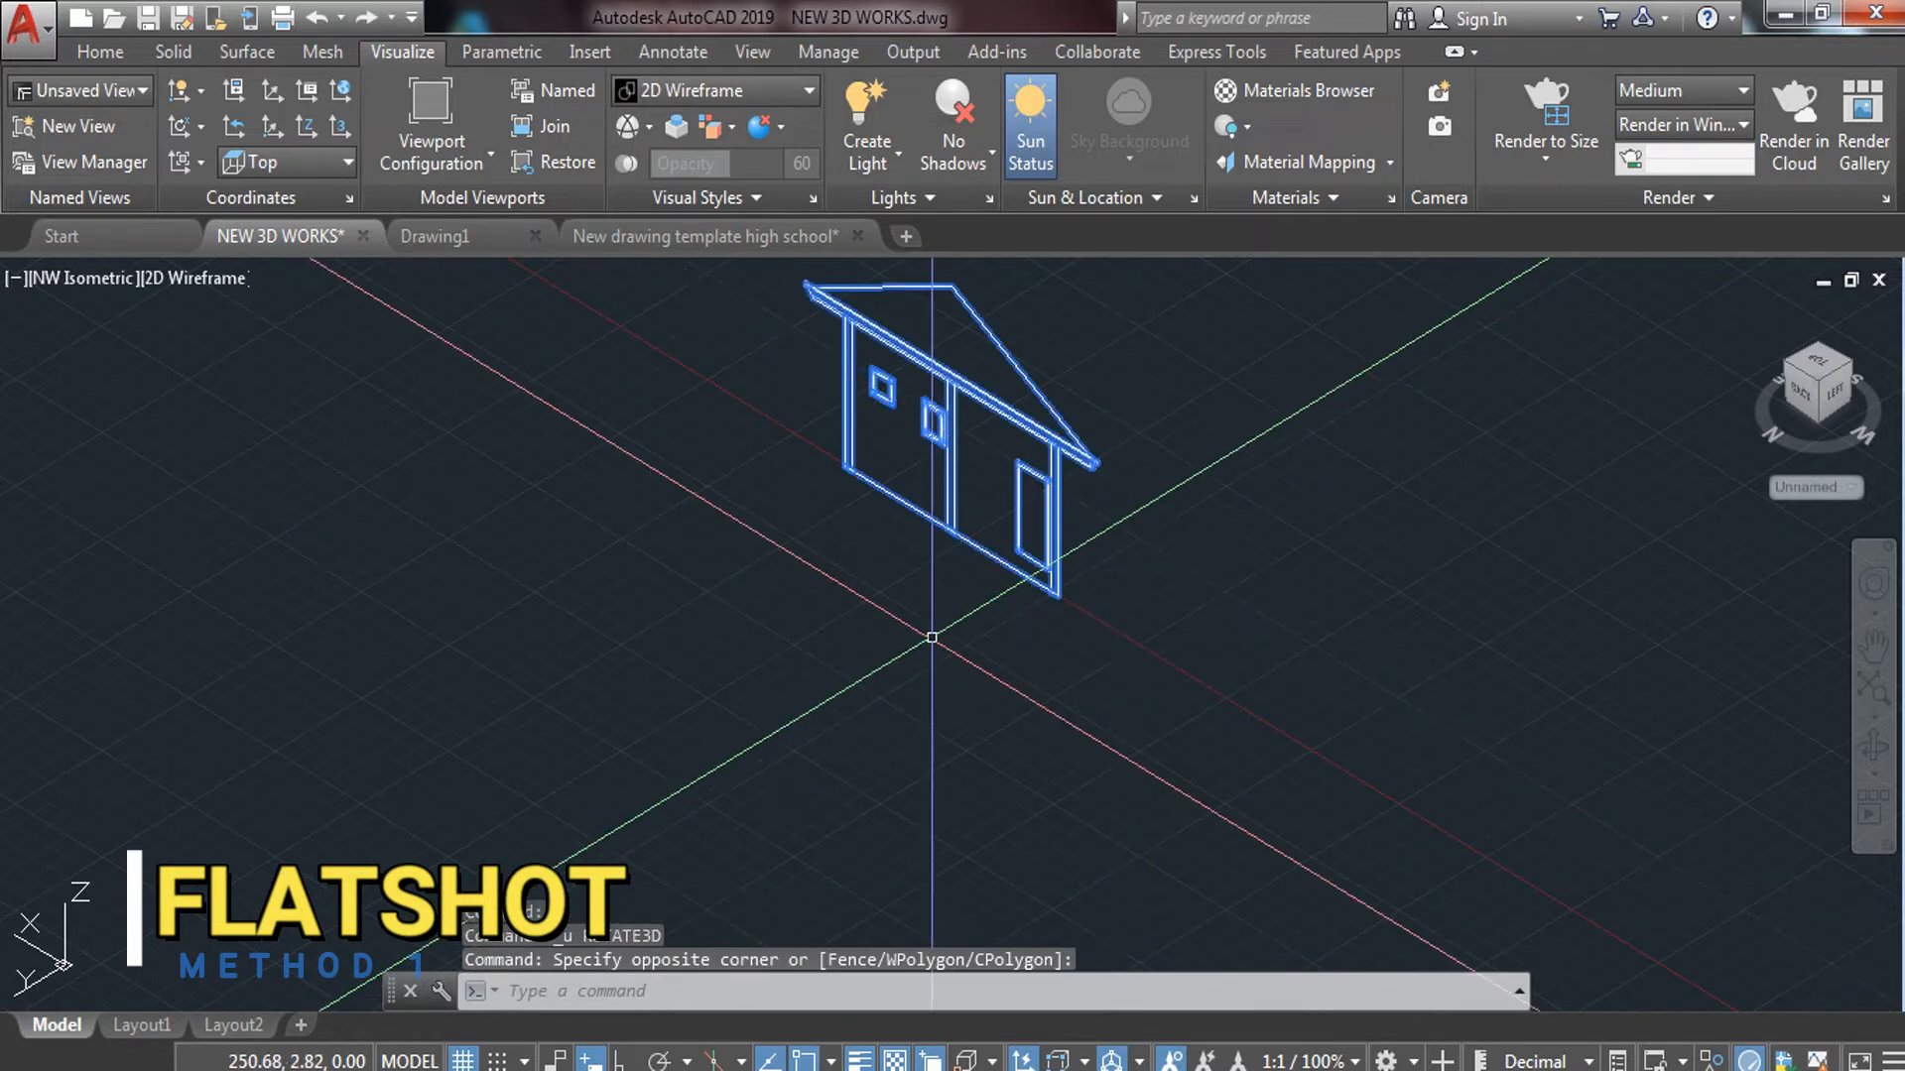
pyautogui.click(927, 640)
pyautogui.write('RO')
pyautogui.click(1014, 749)
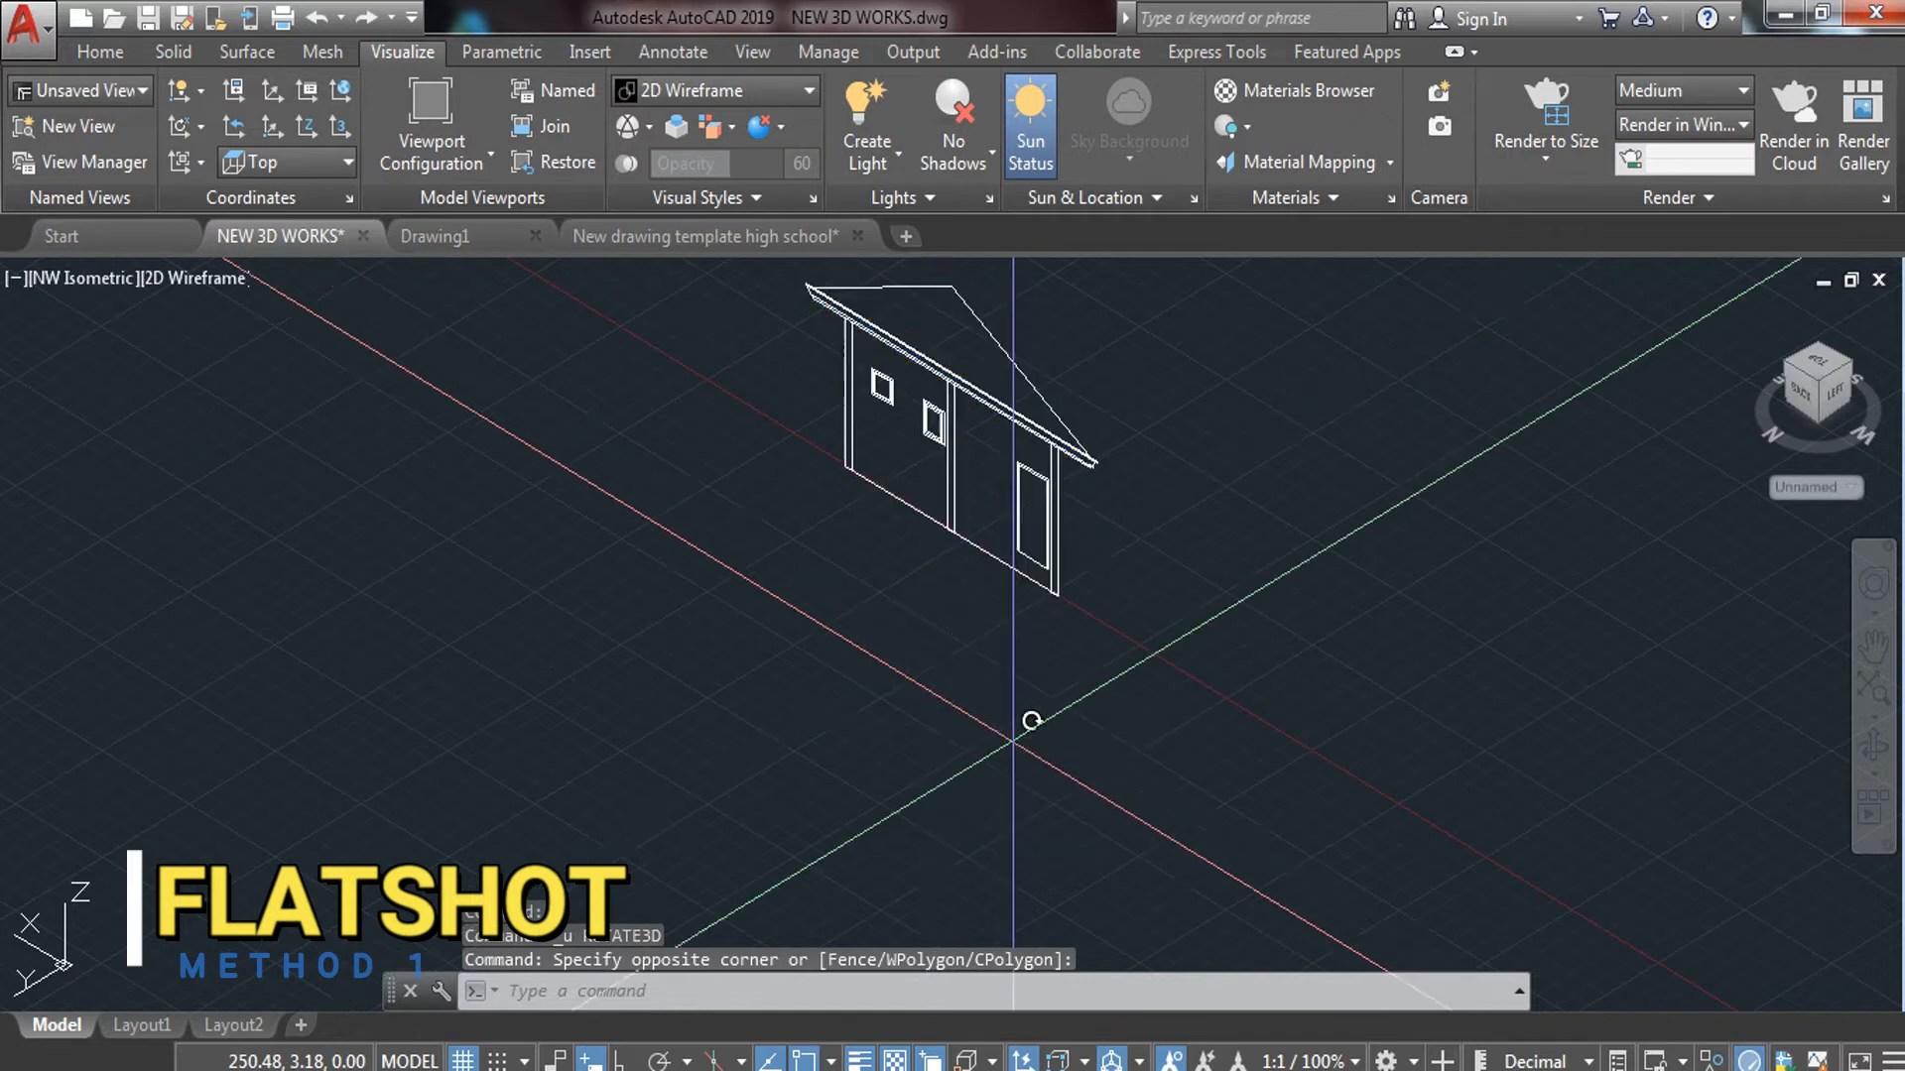
pyautogui.click(859, 471)
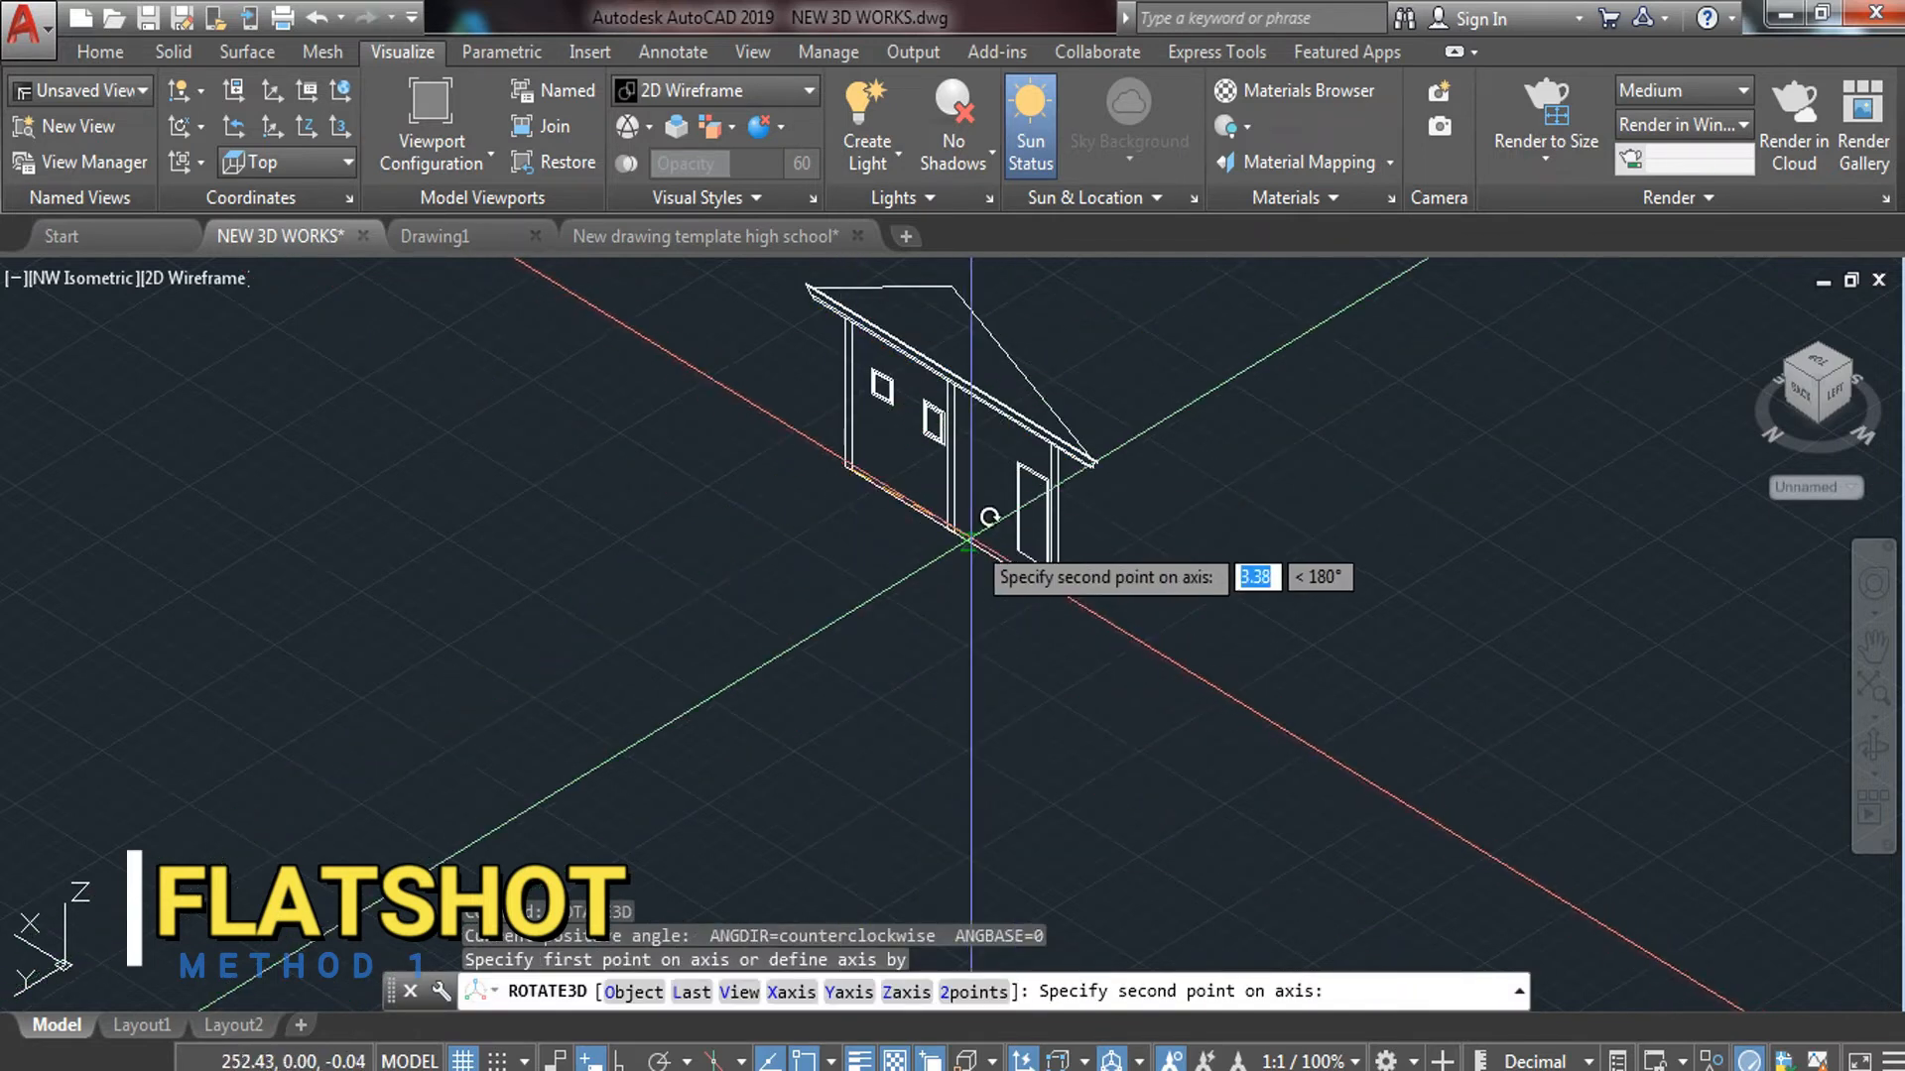
pyautogui.click(960, 646)
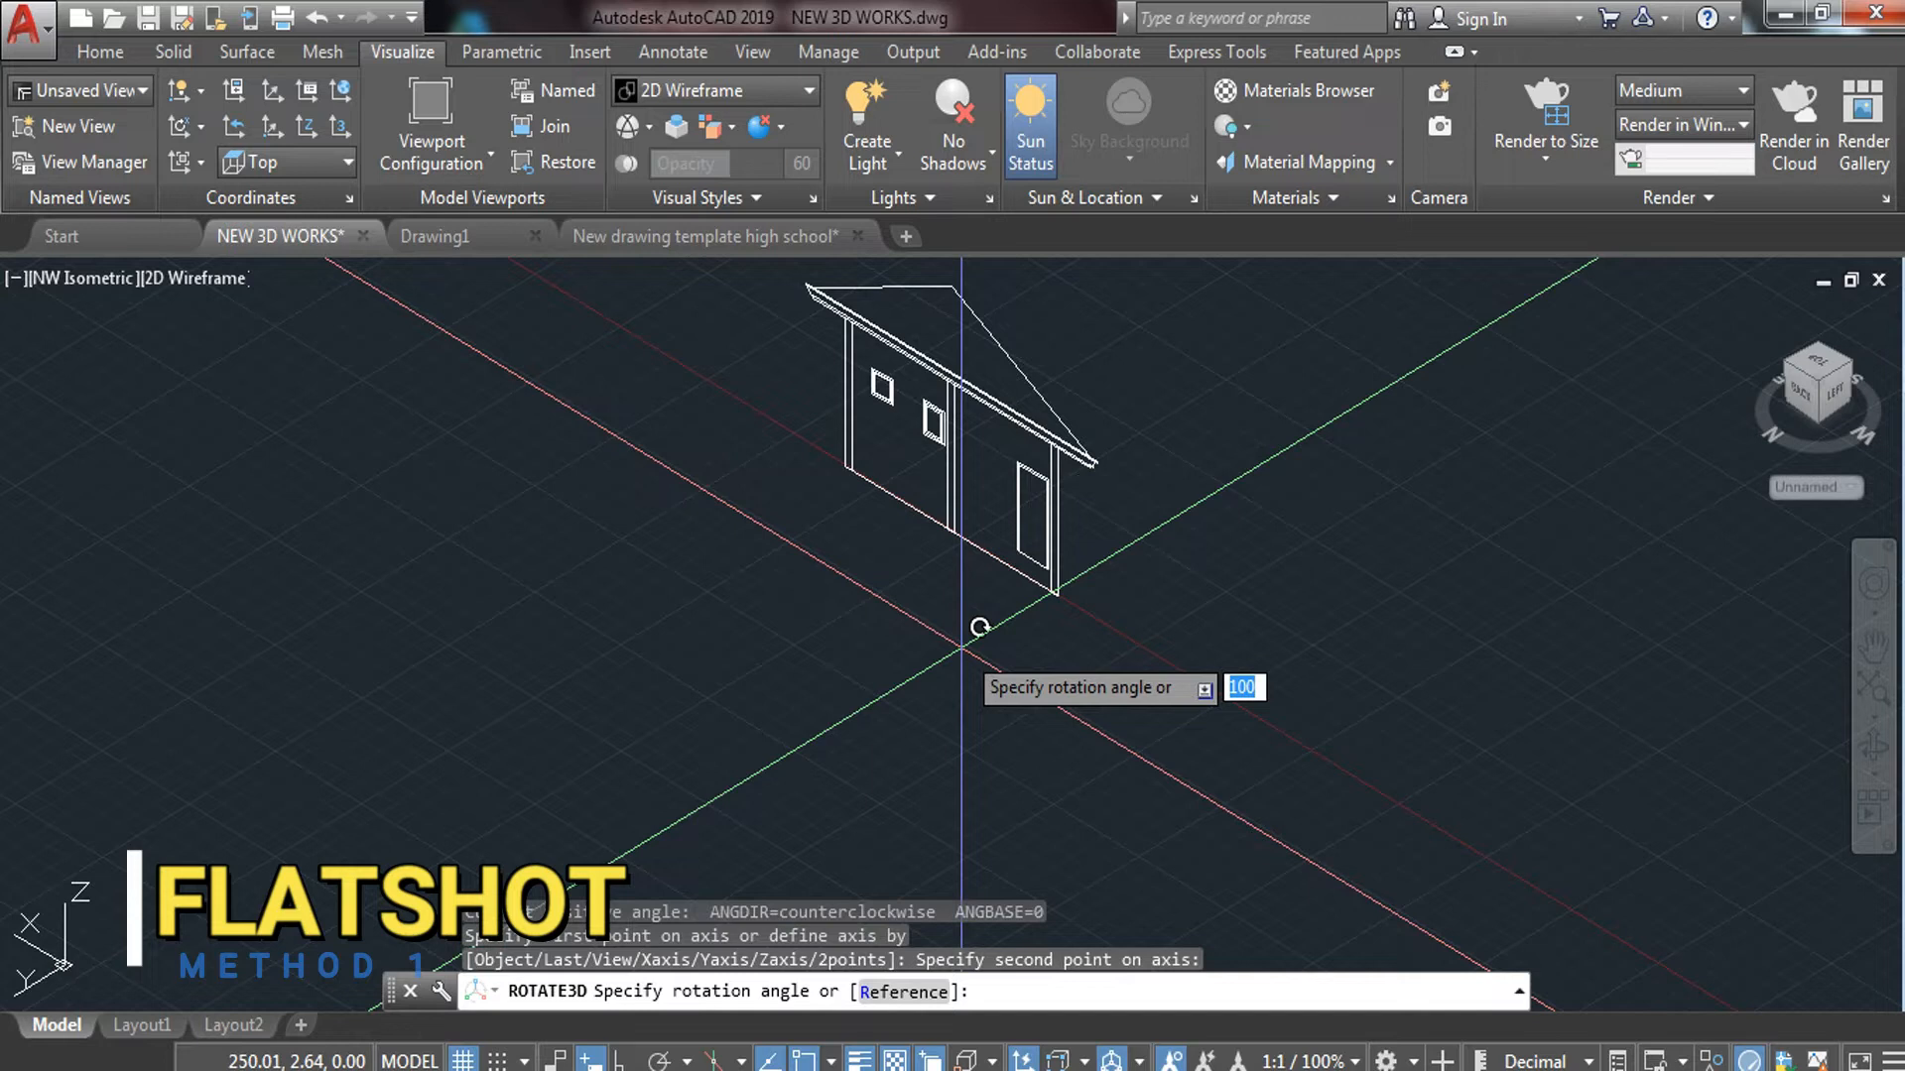
pyautogui.write('270')
pyautogui.press('Return')
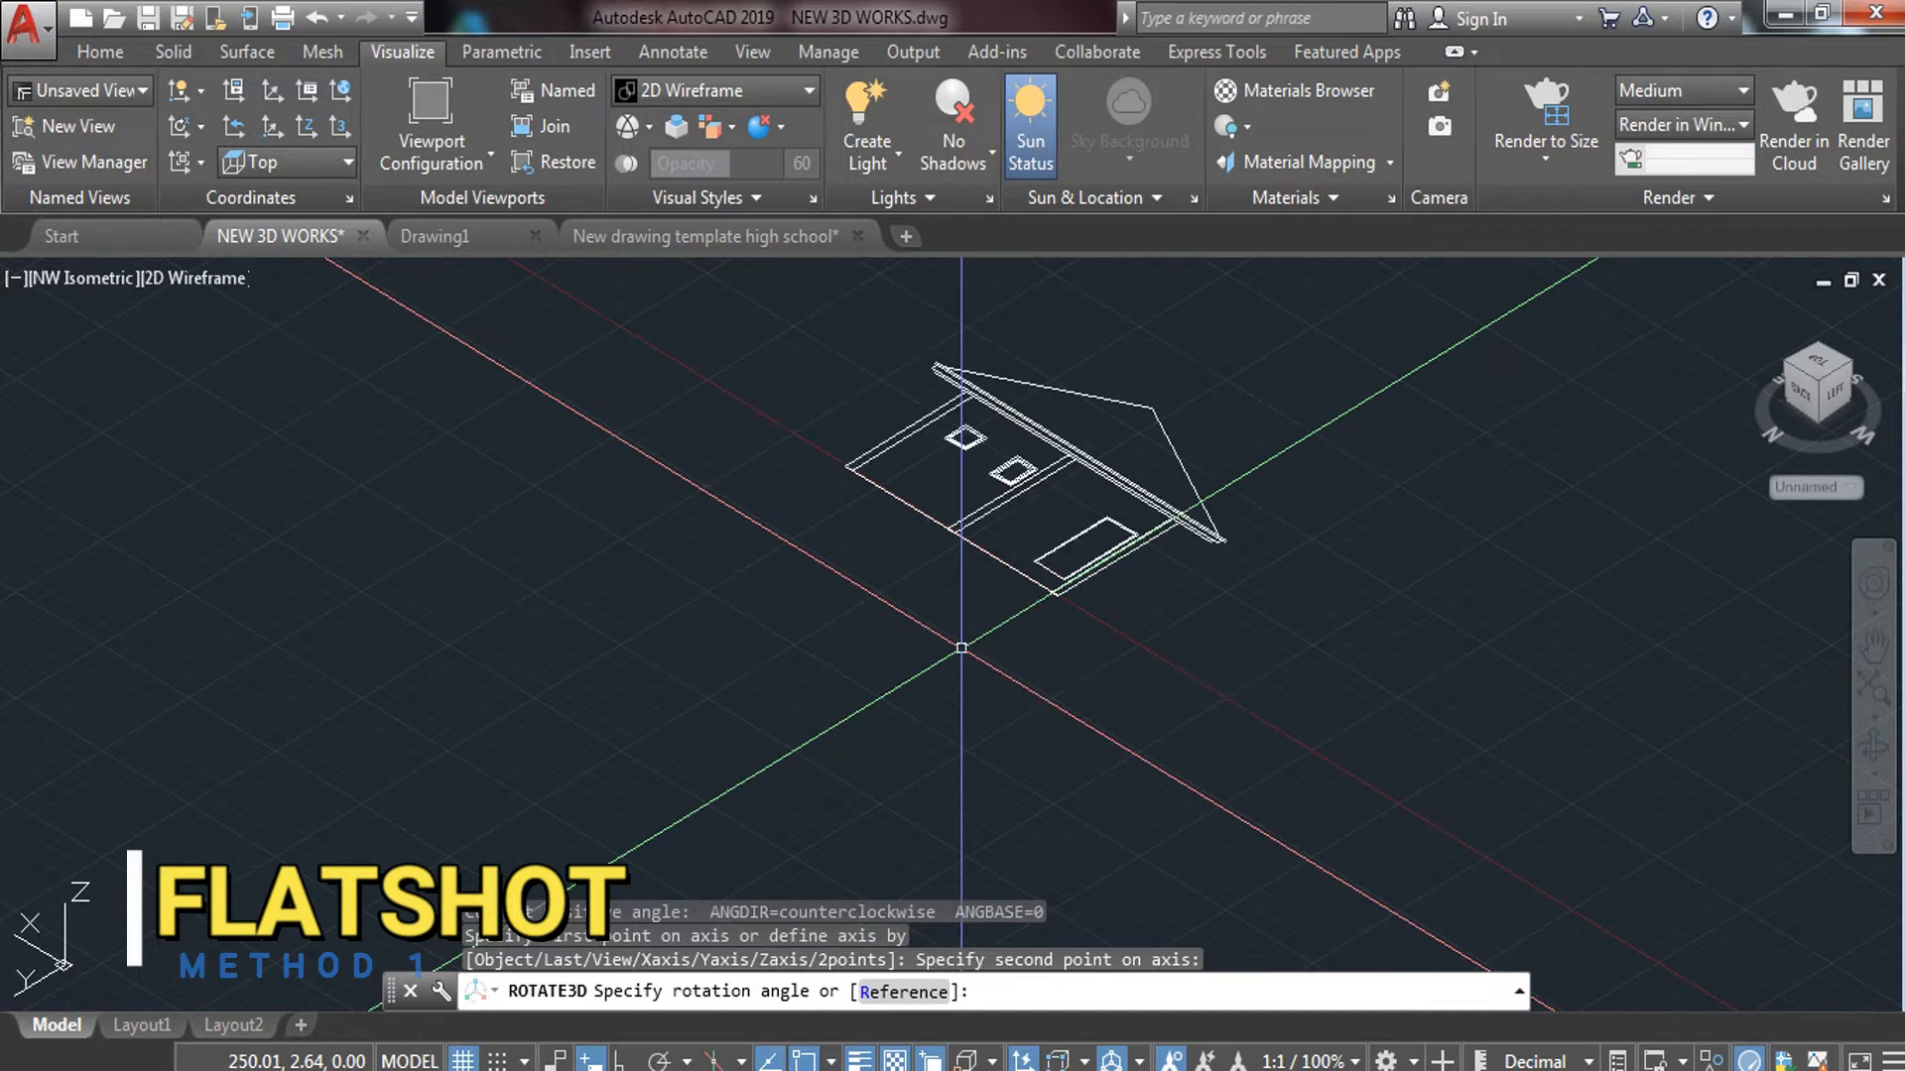
pyautogui.scroll(-2, 1274, 584)
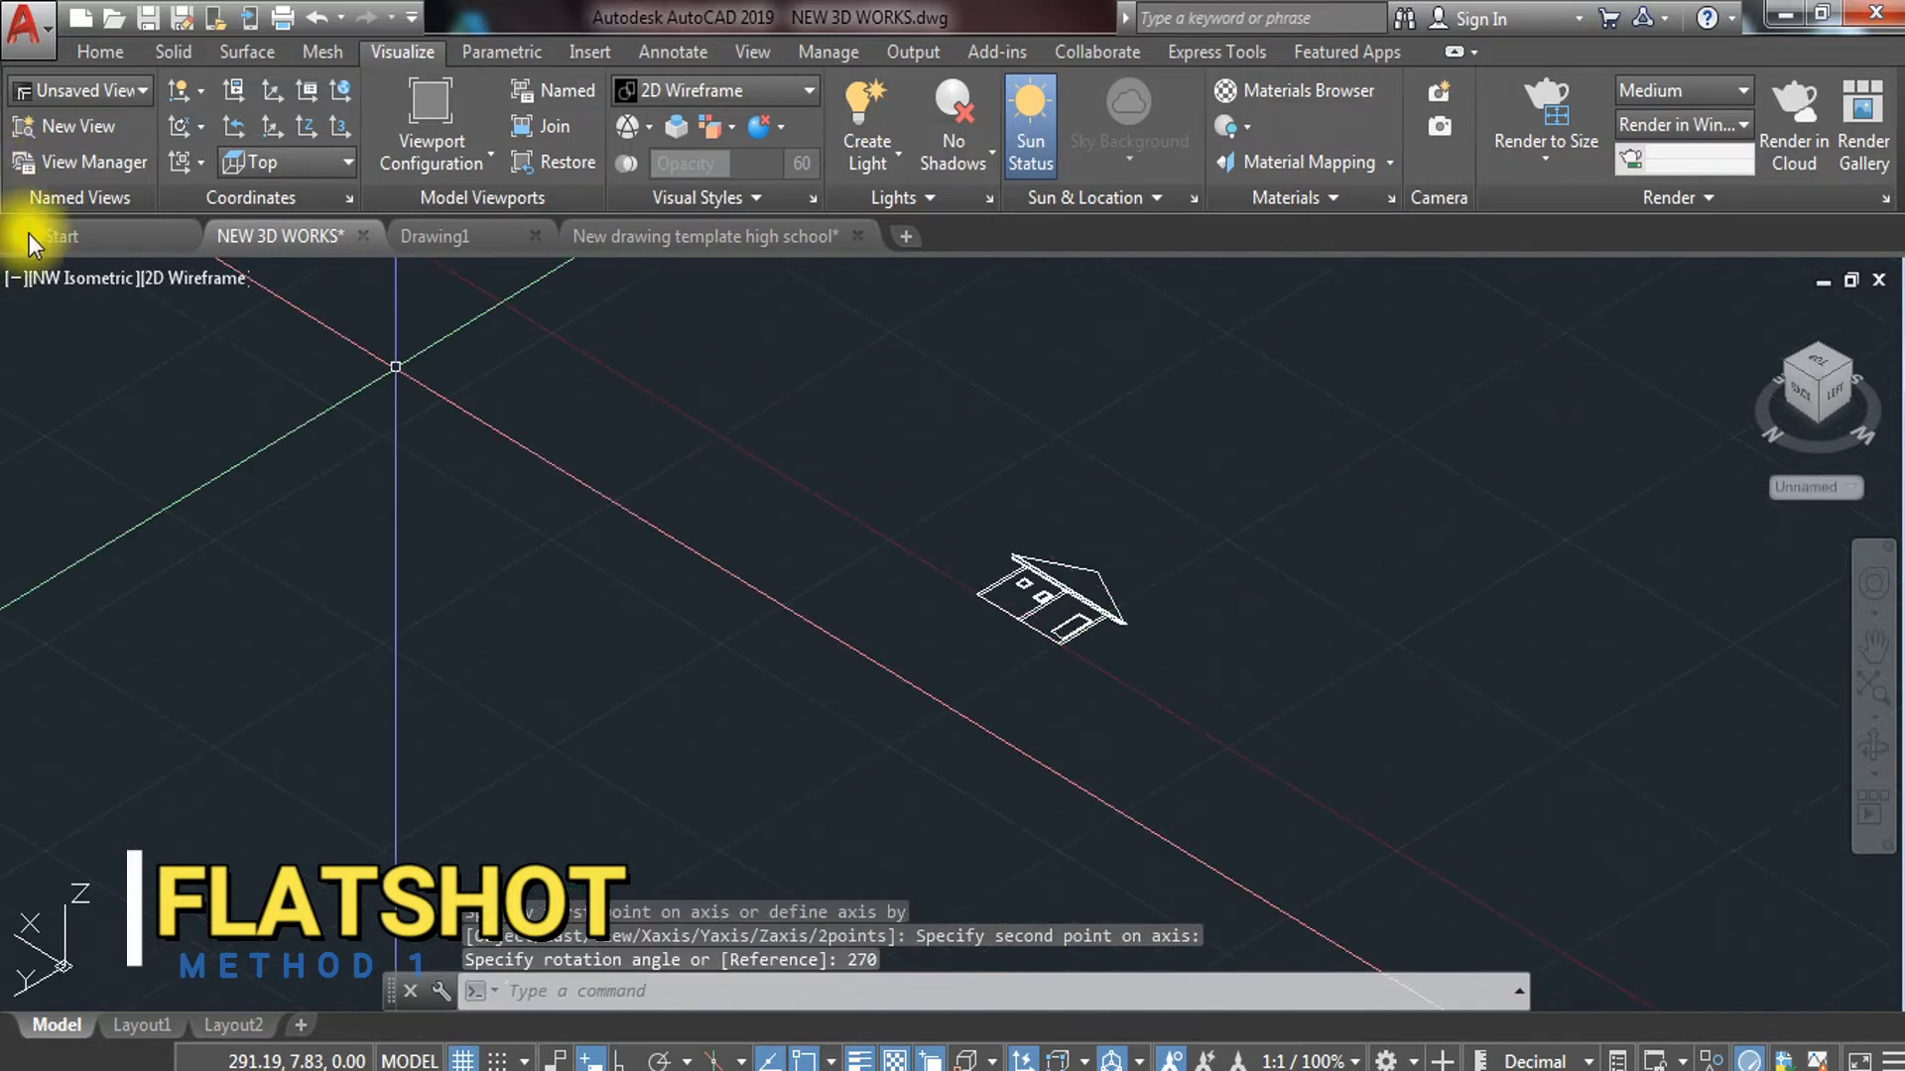
pyautogui.click(95, 278)
pyautogui.click(174, 355)
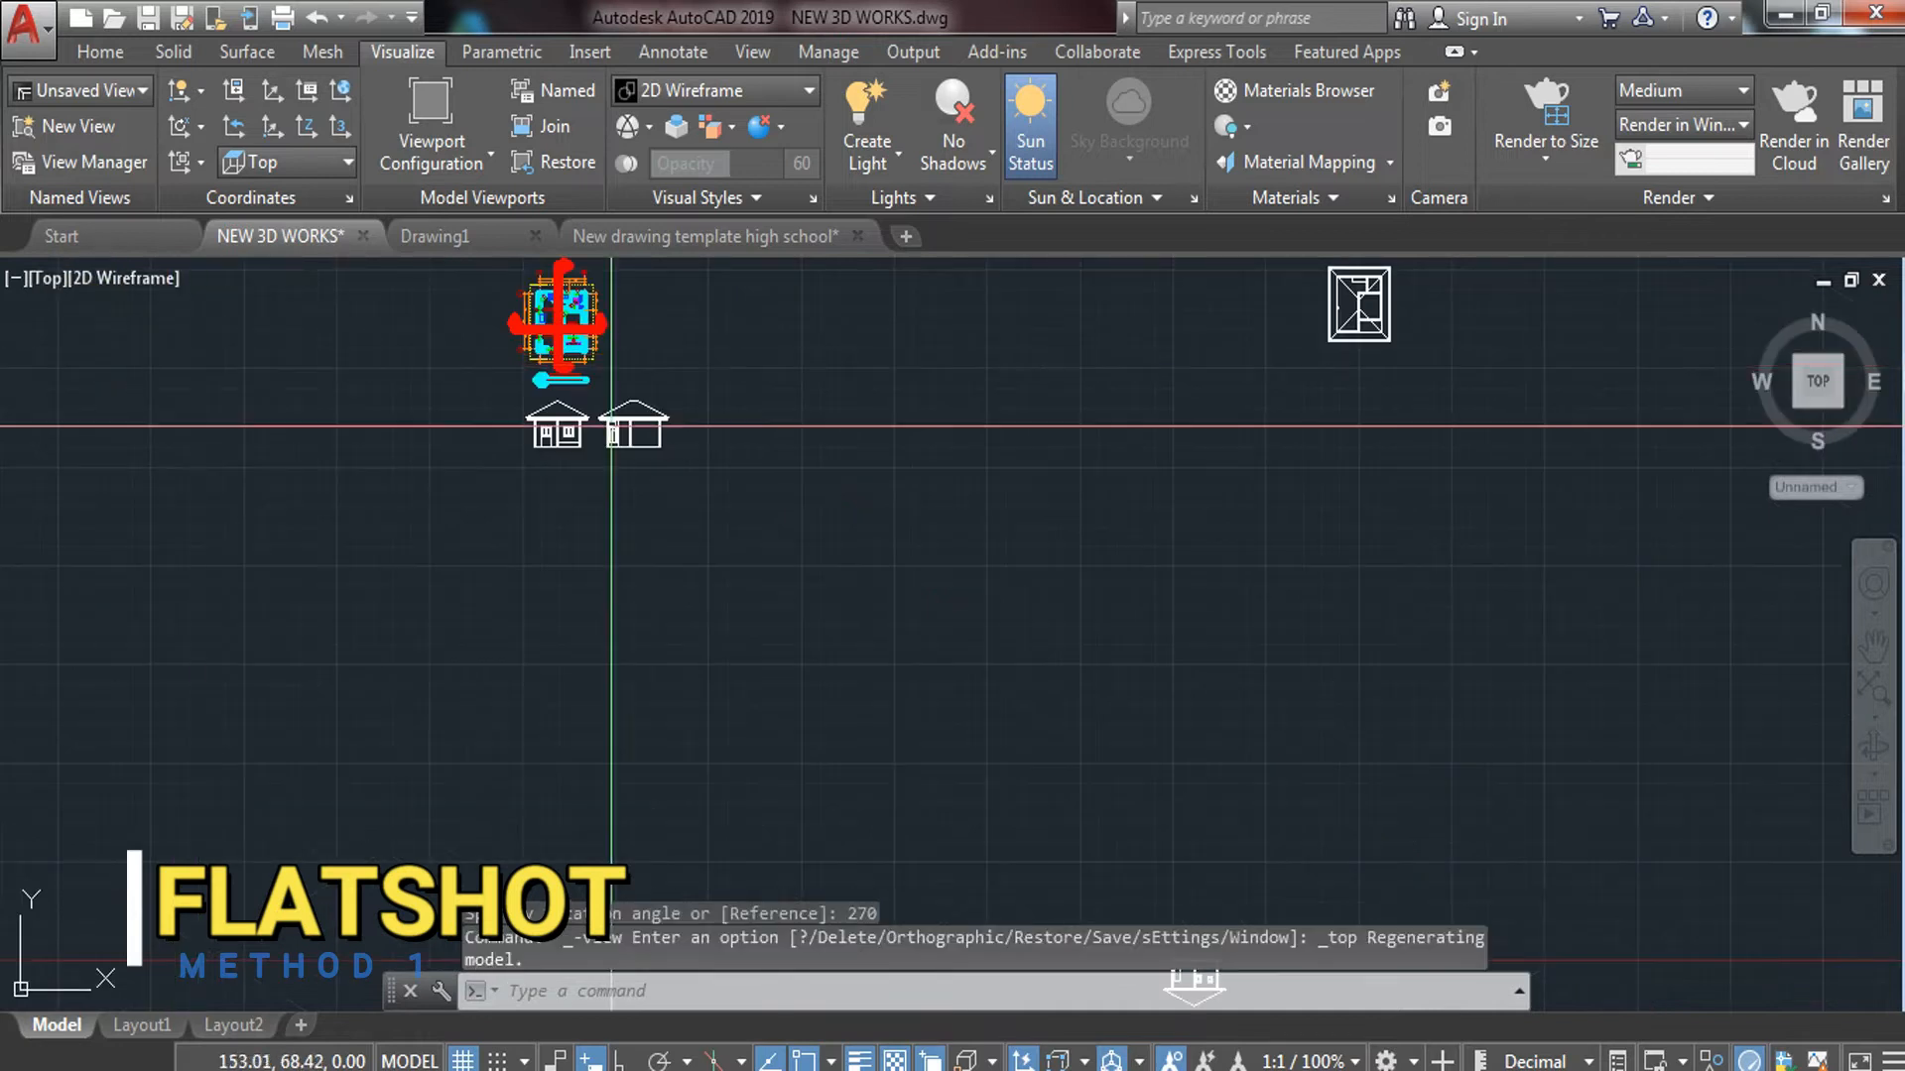
# Rotate the flattened elevation 270° in plan so the house stands upright
pyautogui.scroll(-2, 1036, 428)
pyautogui.scroll(4, 1117, 793)
pyautogui.click(1208, 736)
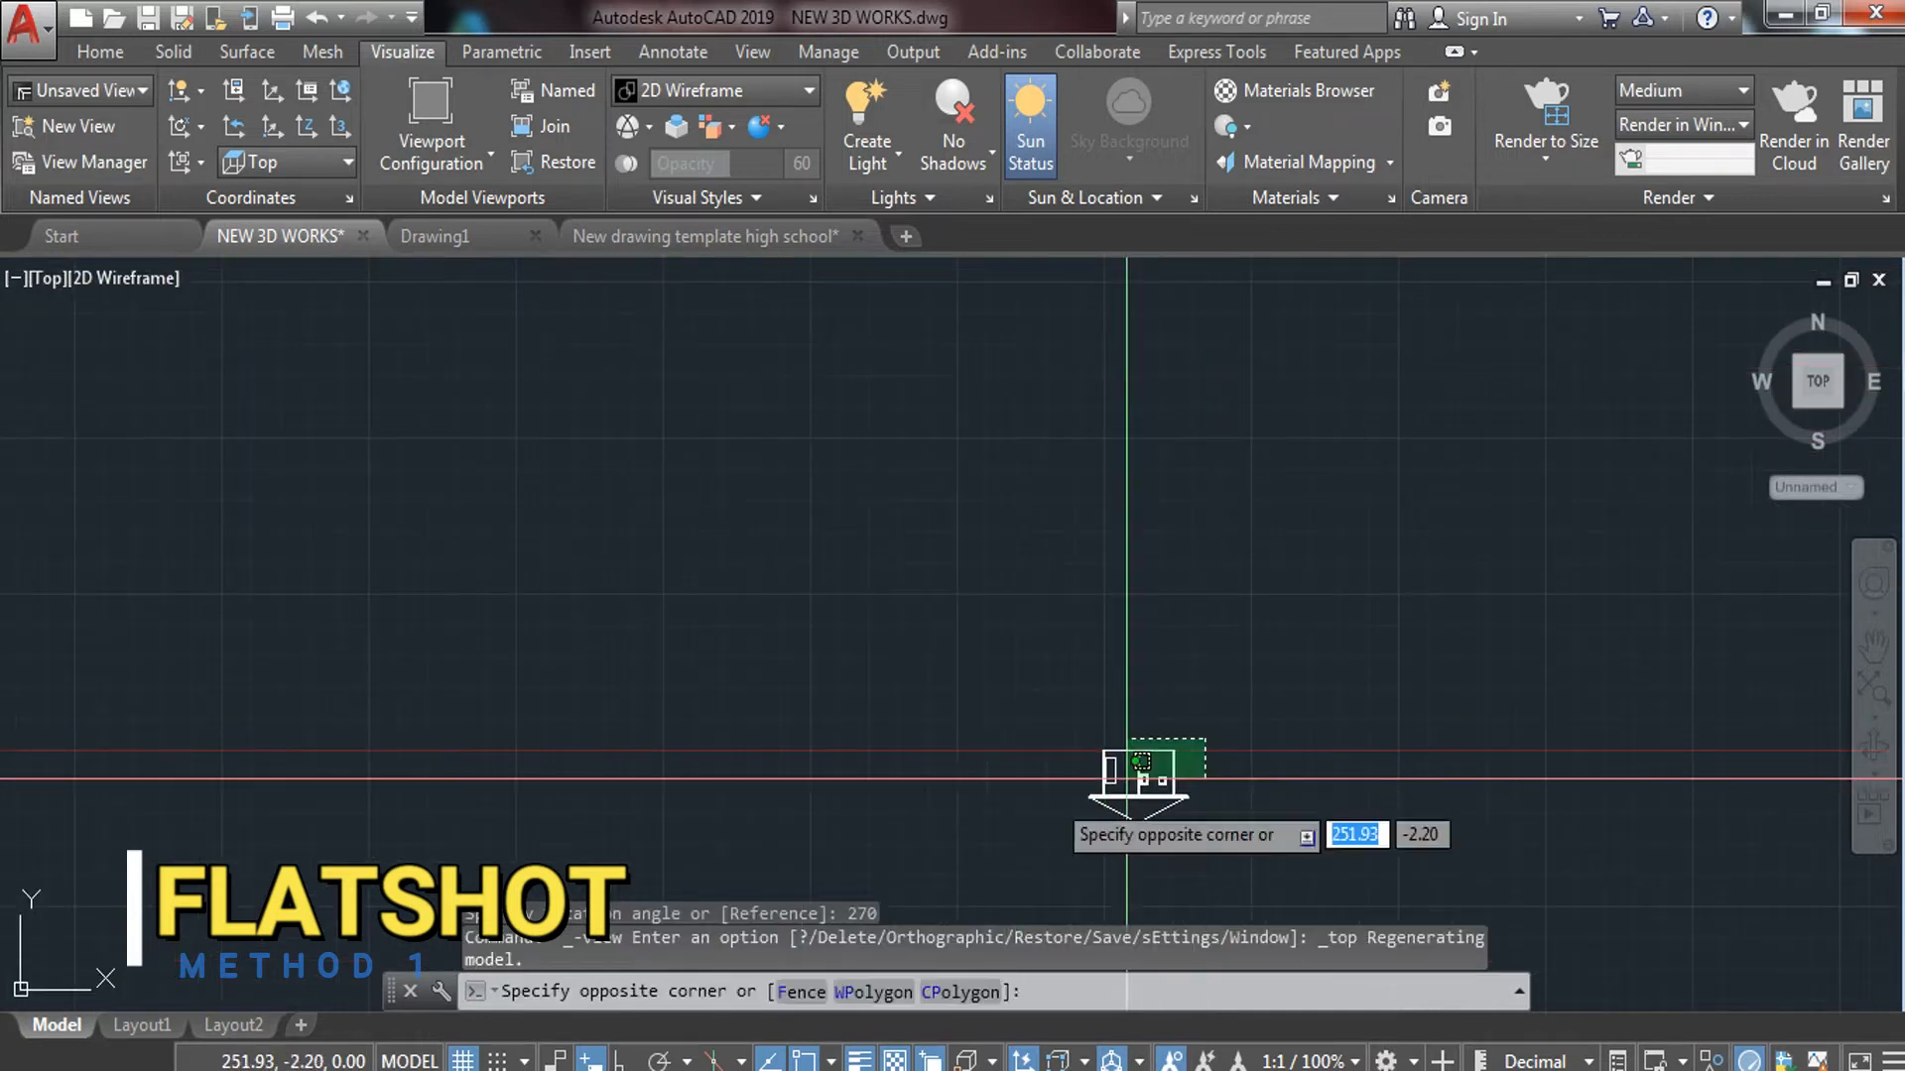
pyautogui.click(1002, 820)
pyautogui.write('RO')
pyautogui.press('Return')
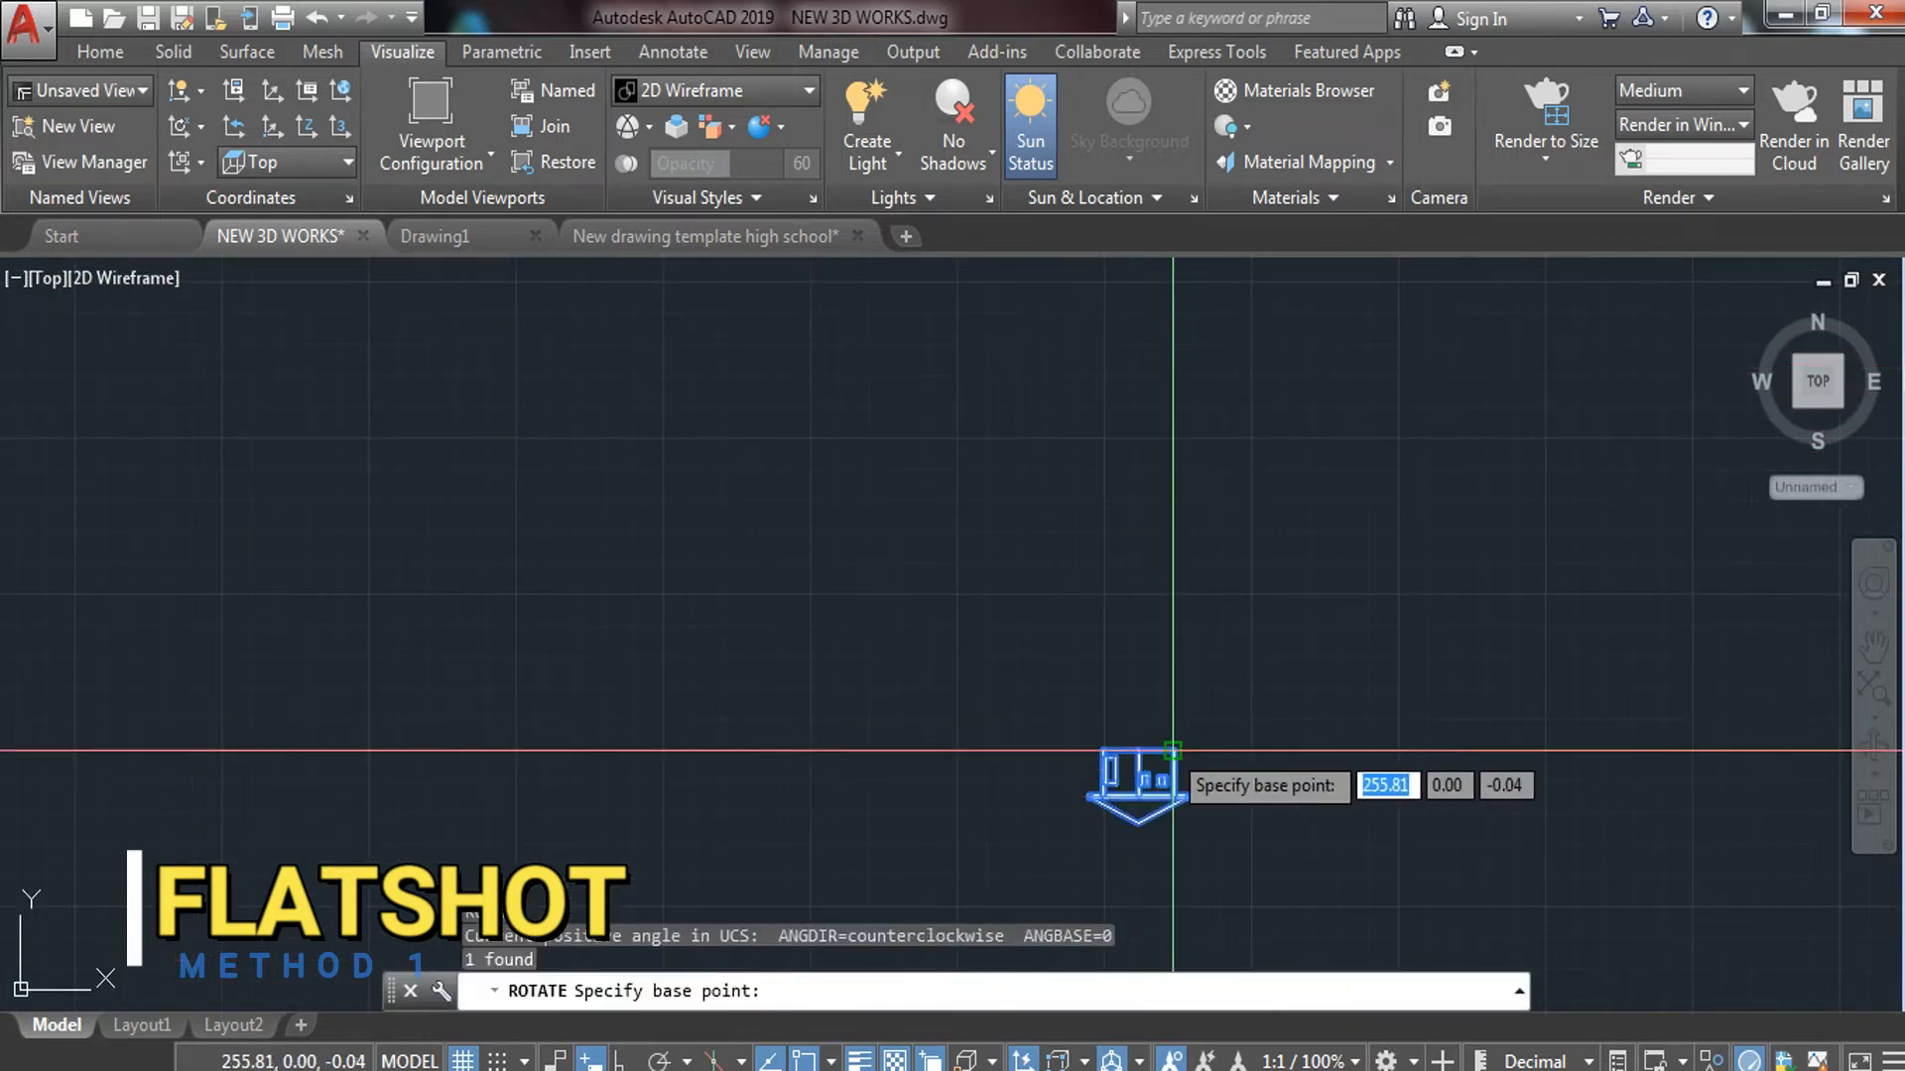
pyautogui.click(1166, 751)
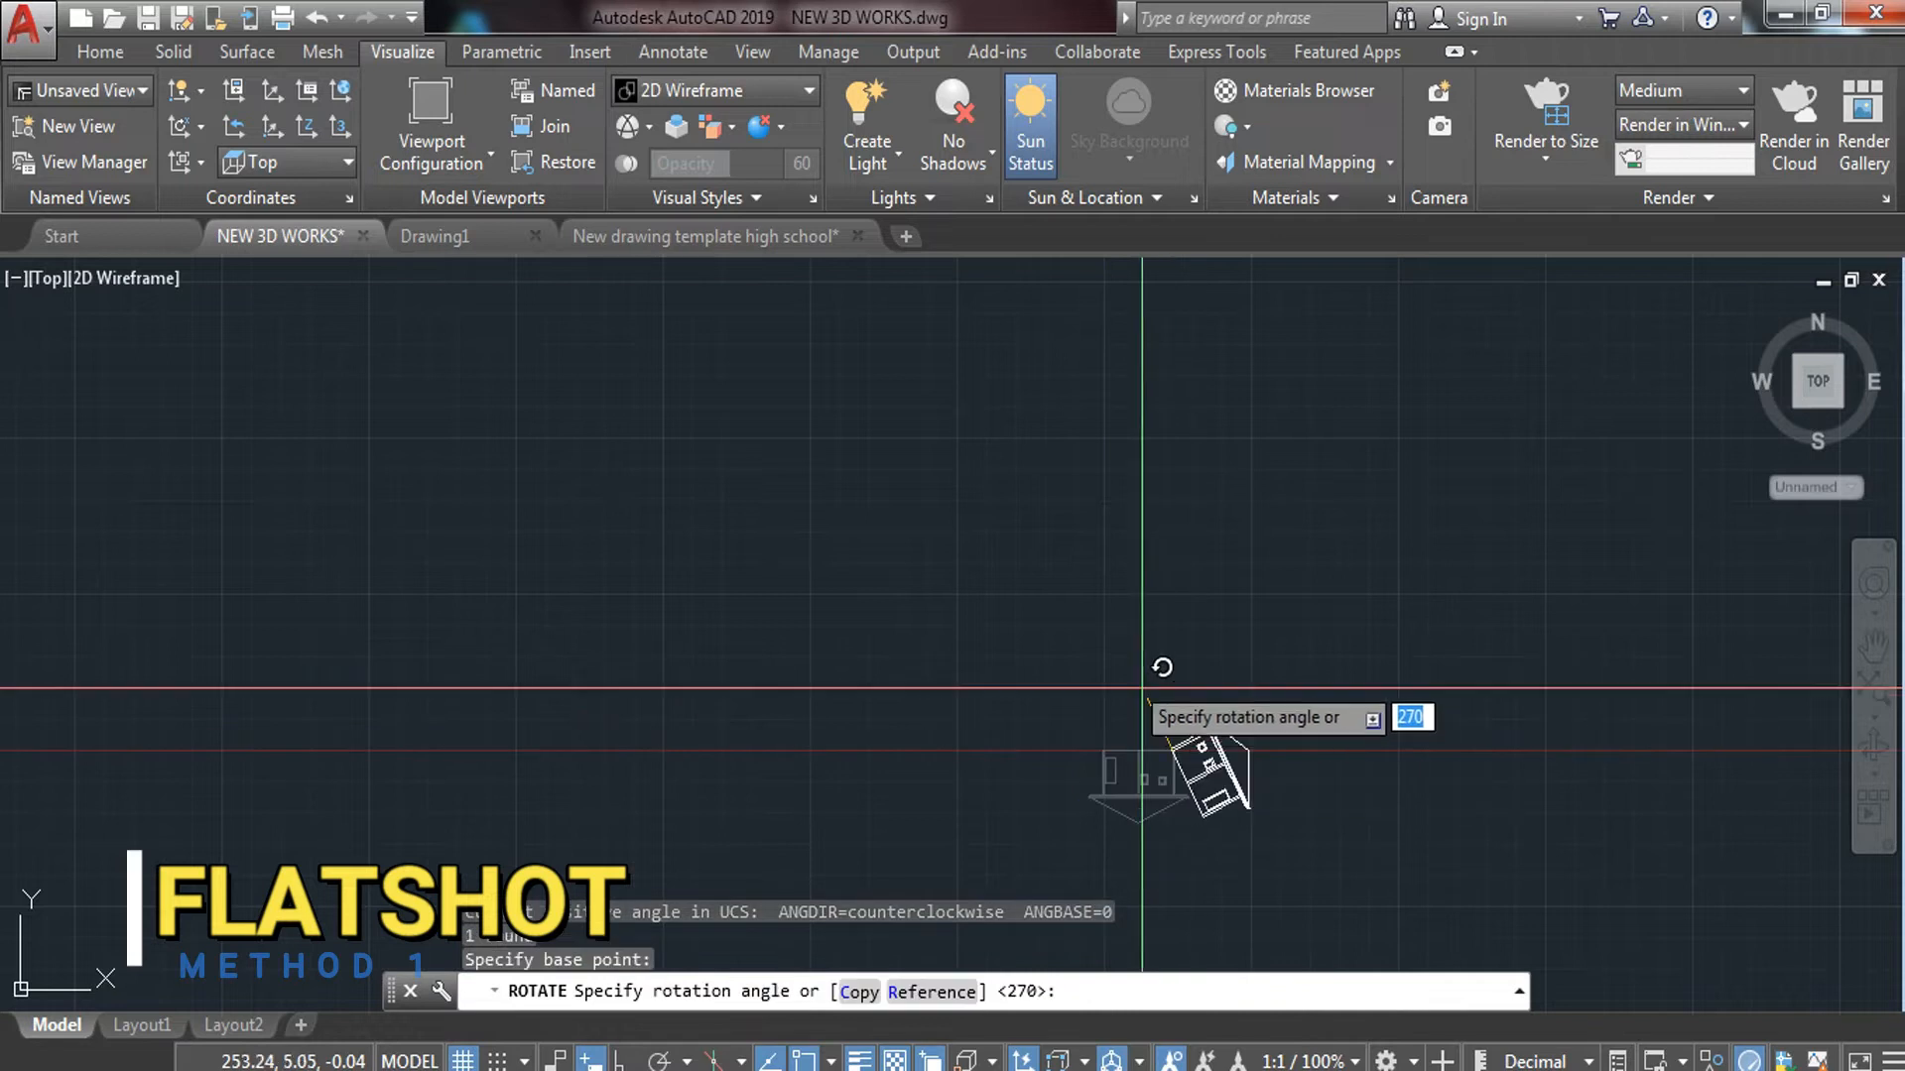
pyautogui.click(916, 751)
# Begin moving the rotated elevation left toward the others with Ortho off, then cancel
pyautogui.click(1219, 643)
pyautogui.click(1084, 754)
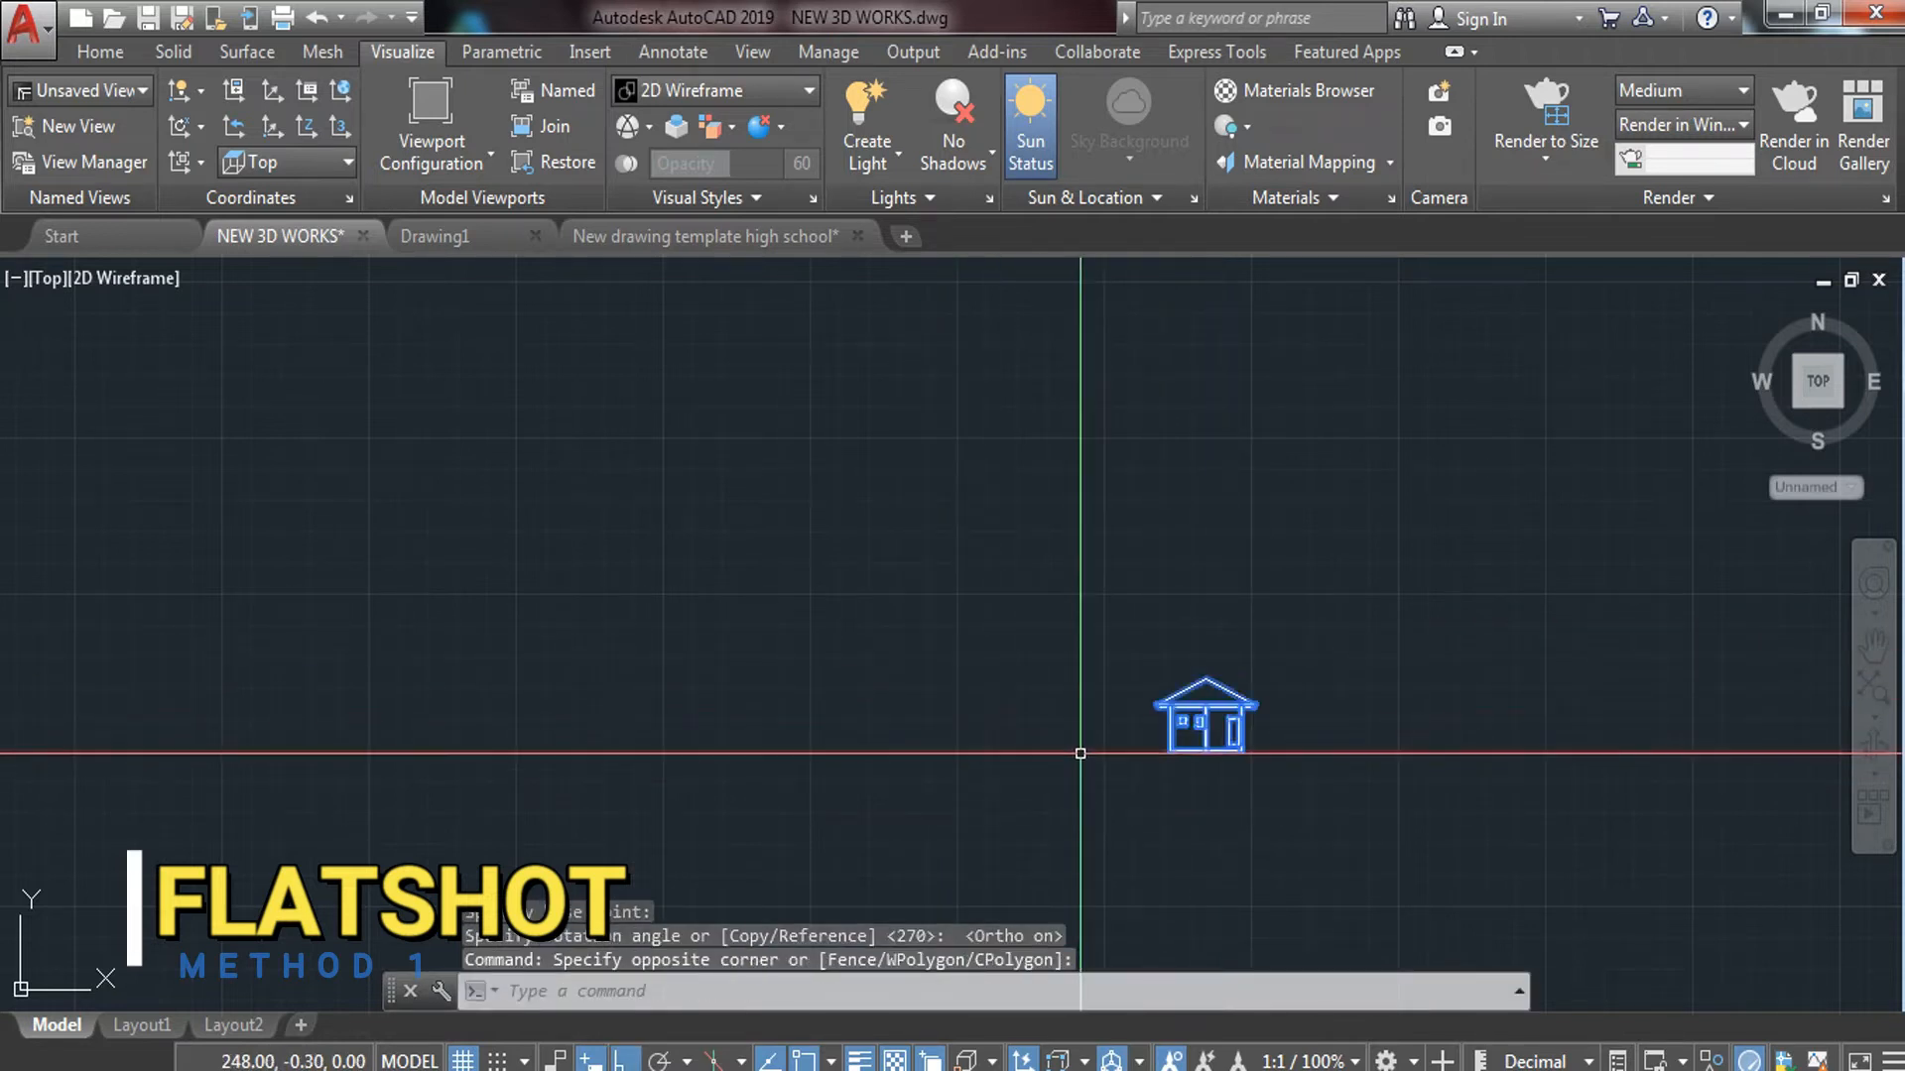
pyautogui.write('m')
pyautogui.press('Return')
pyautogui.click(1190, 751)
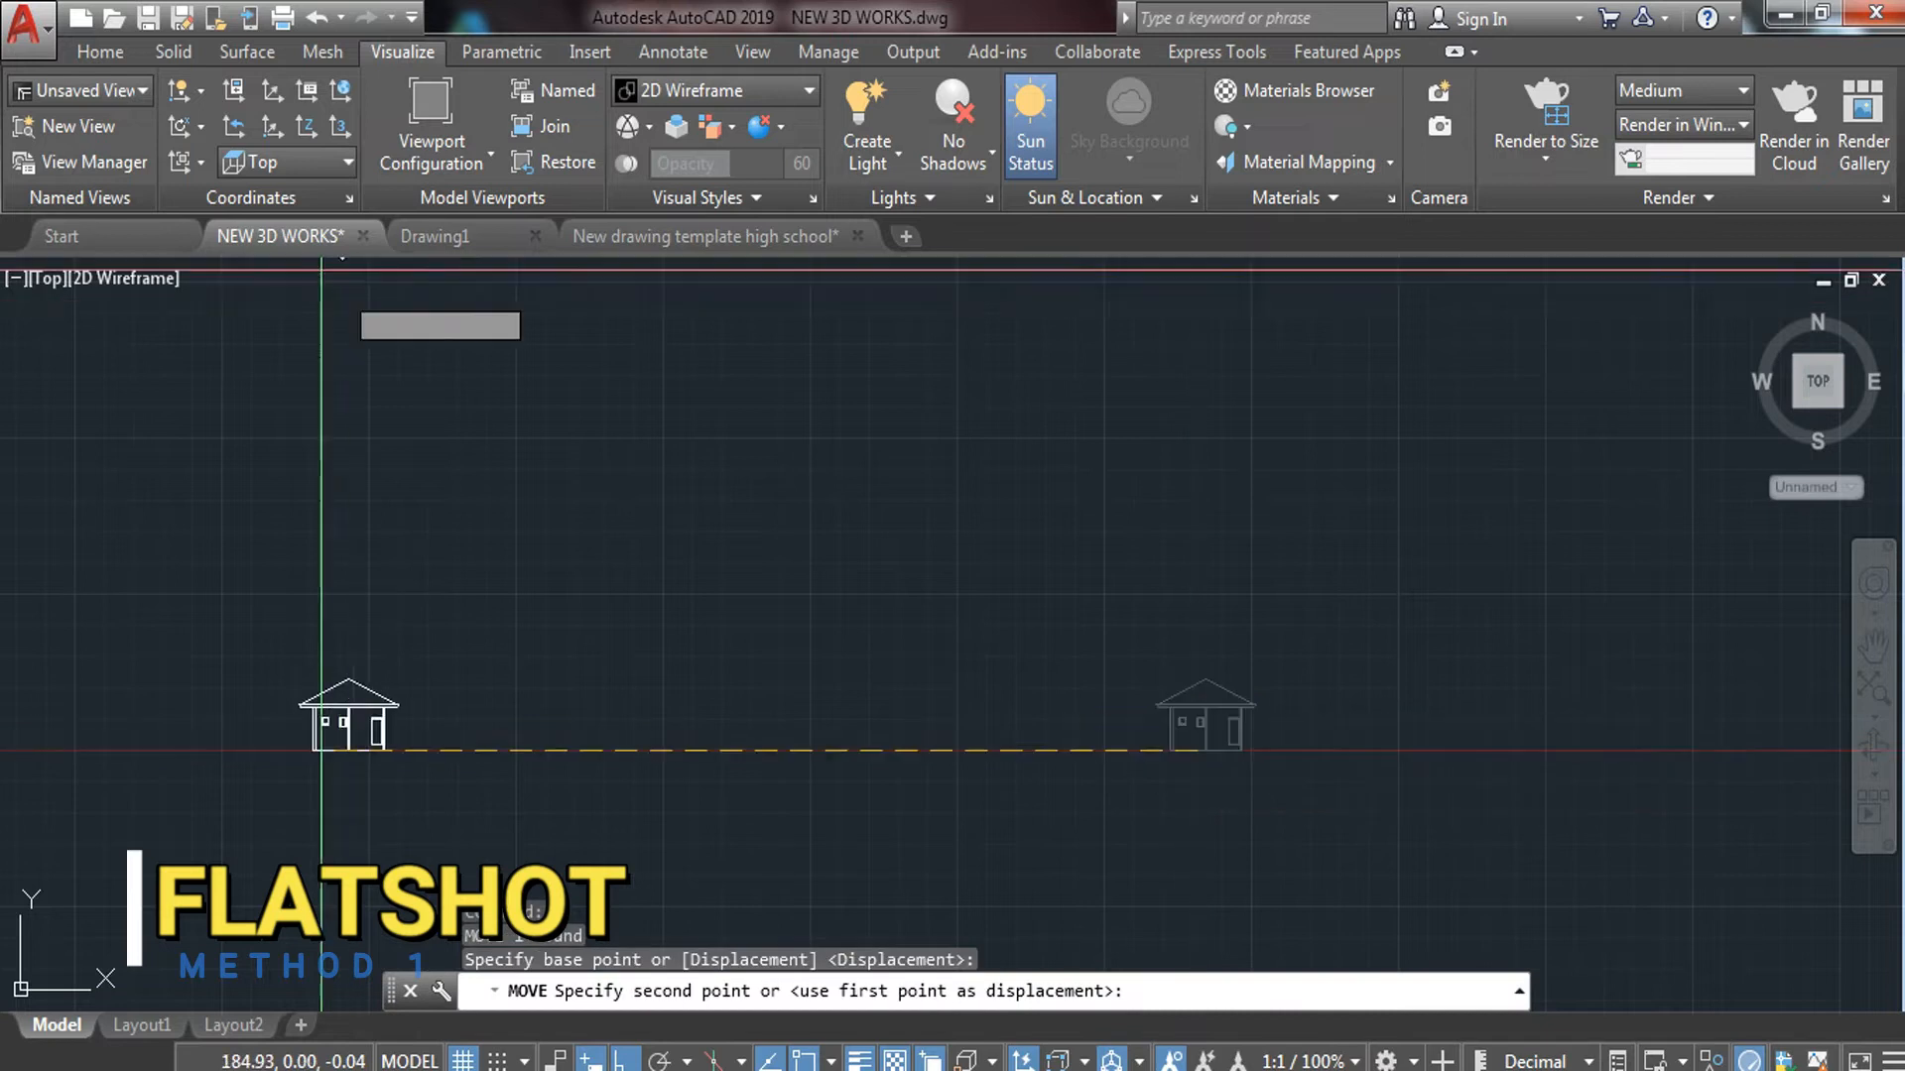
pyautogui.moveTo(309, 265); pyautogui.dragTo(731, 813, button='middle')
pyautogui.scroll(2, 454, 516)
pyautogui.press('F8')
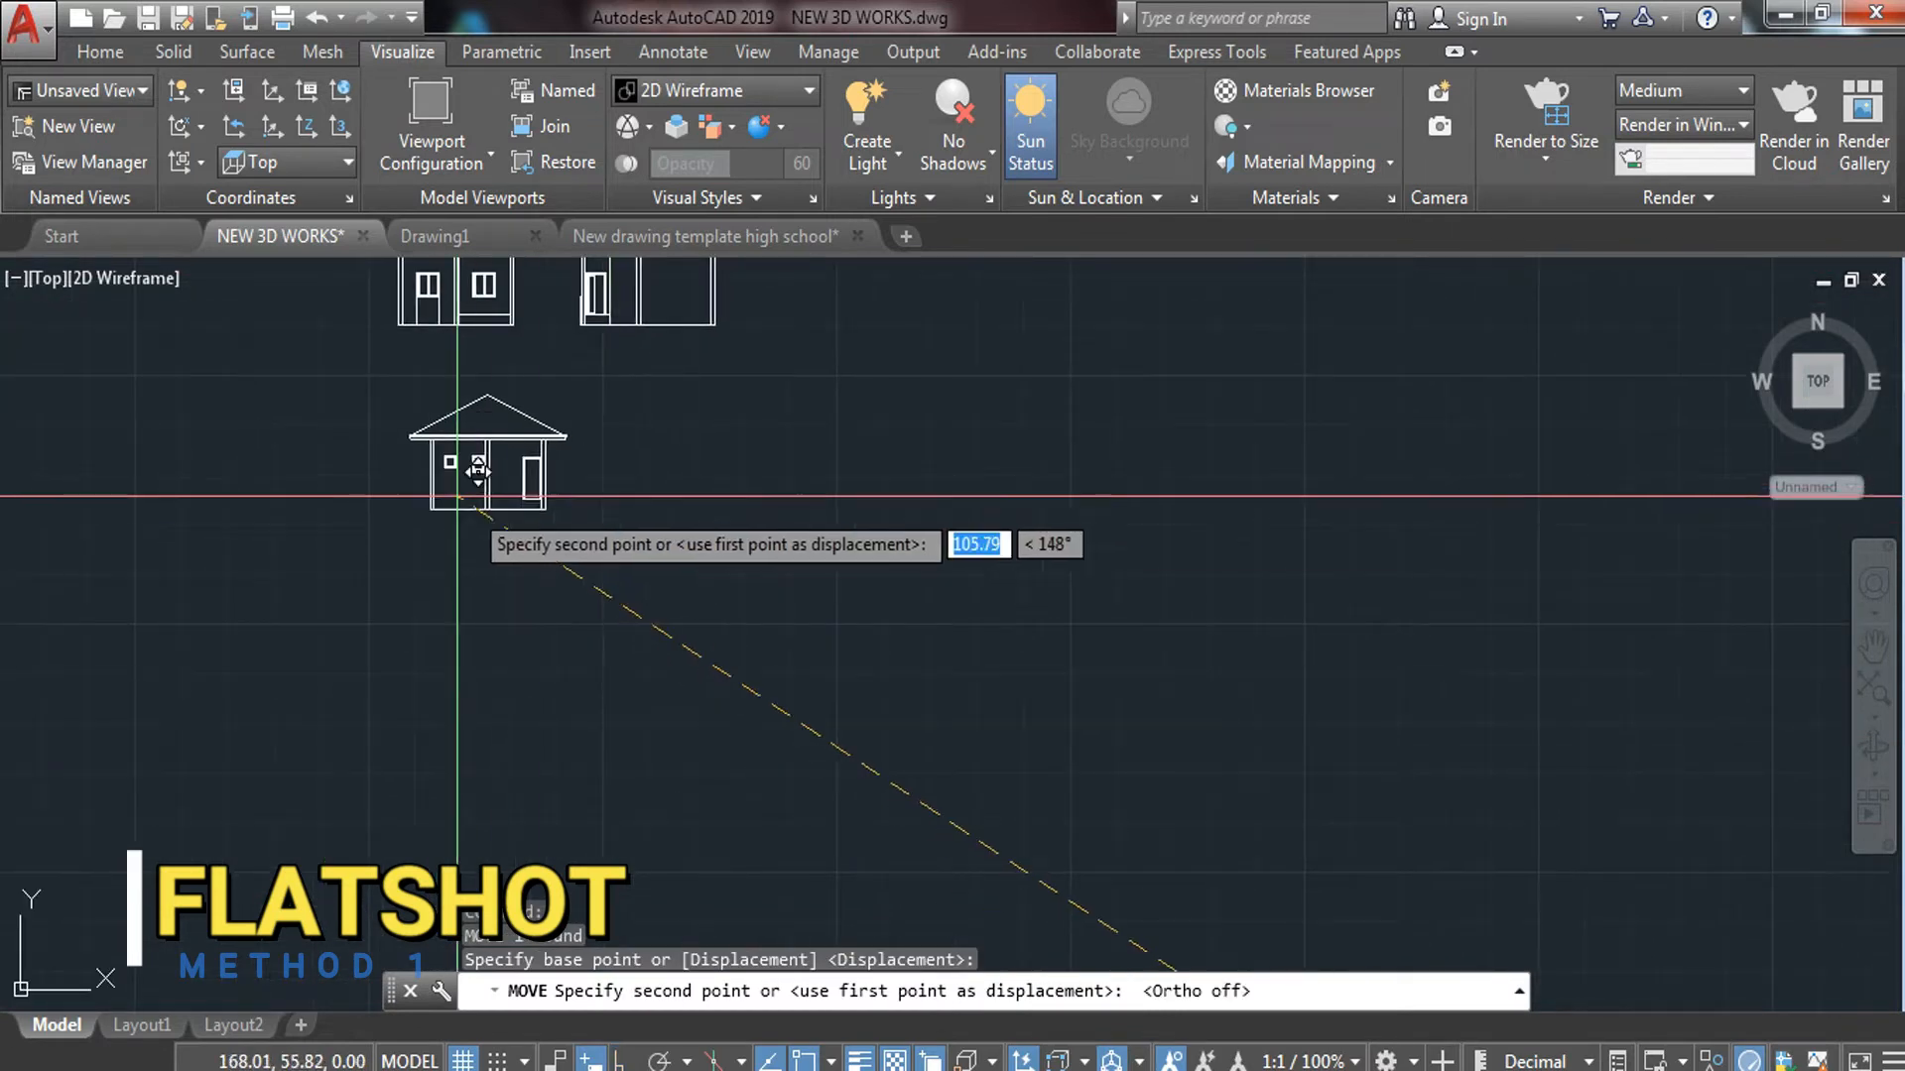
pyautogui.press('Escape')
# Bring the floor and roof plans into view and switch to the Left view
pyautogui.scroll(5, 477, 527)
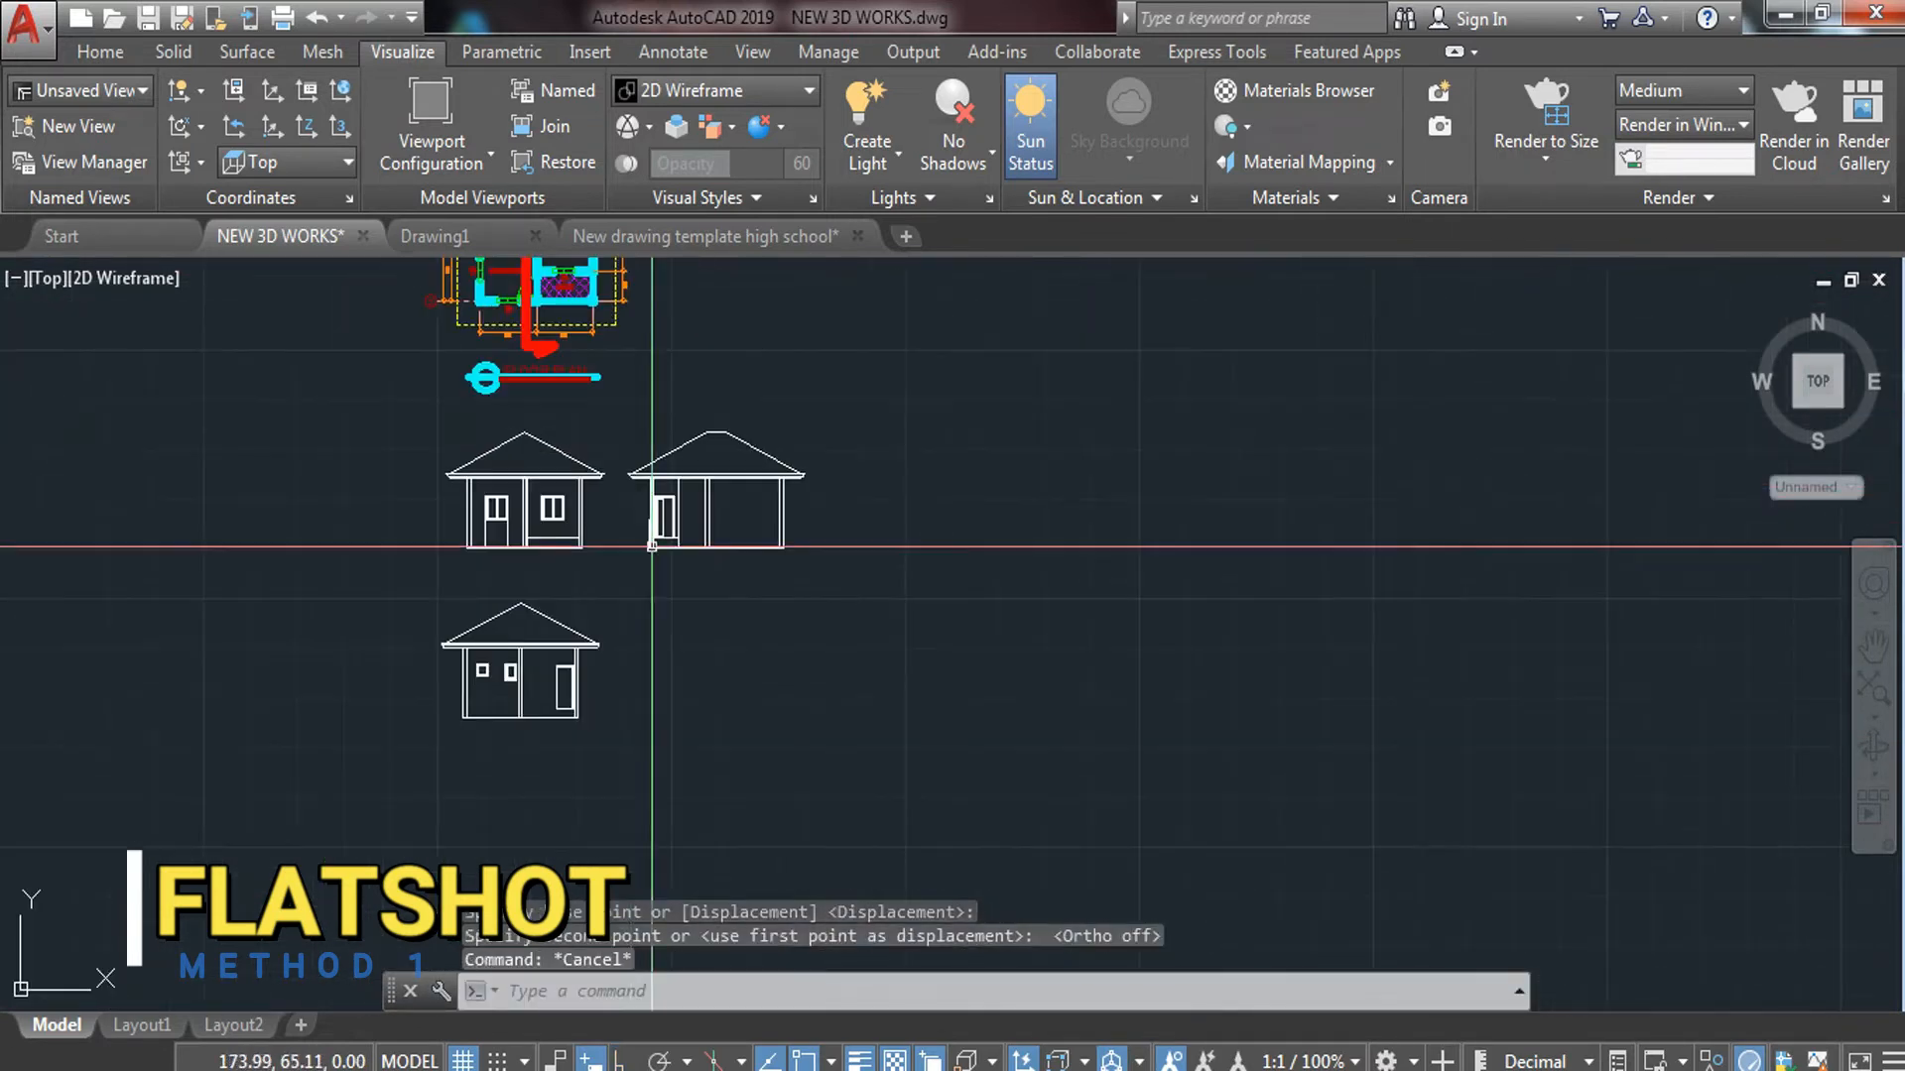
pyautogui.scroll(-2, 458, 452)
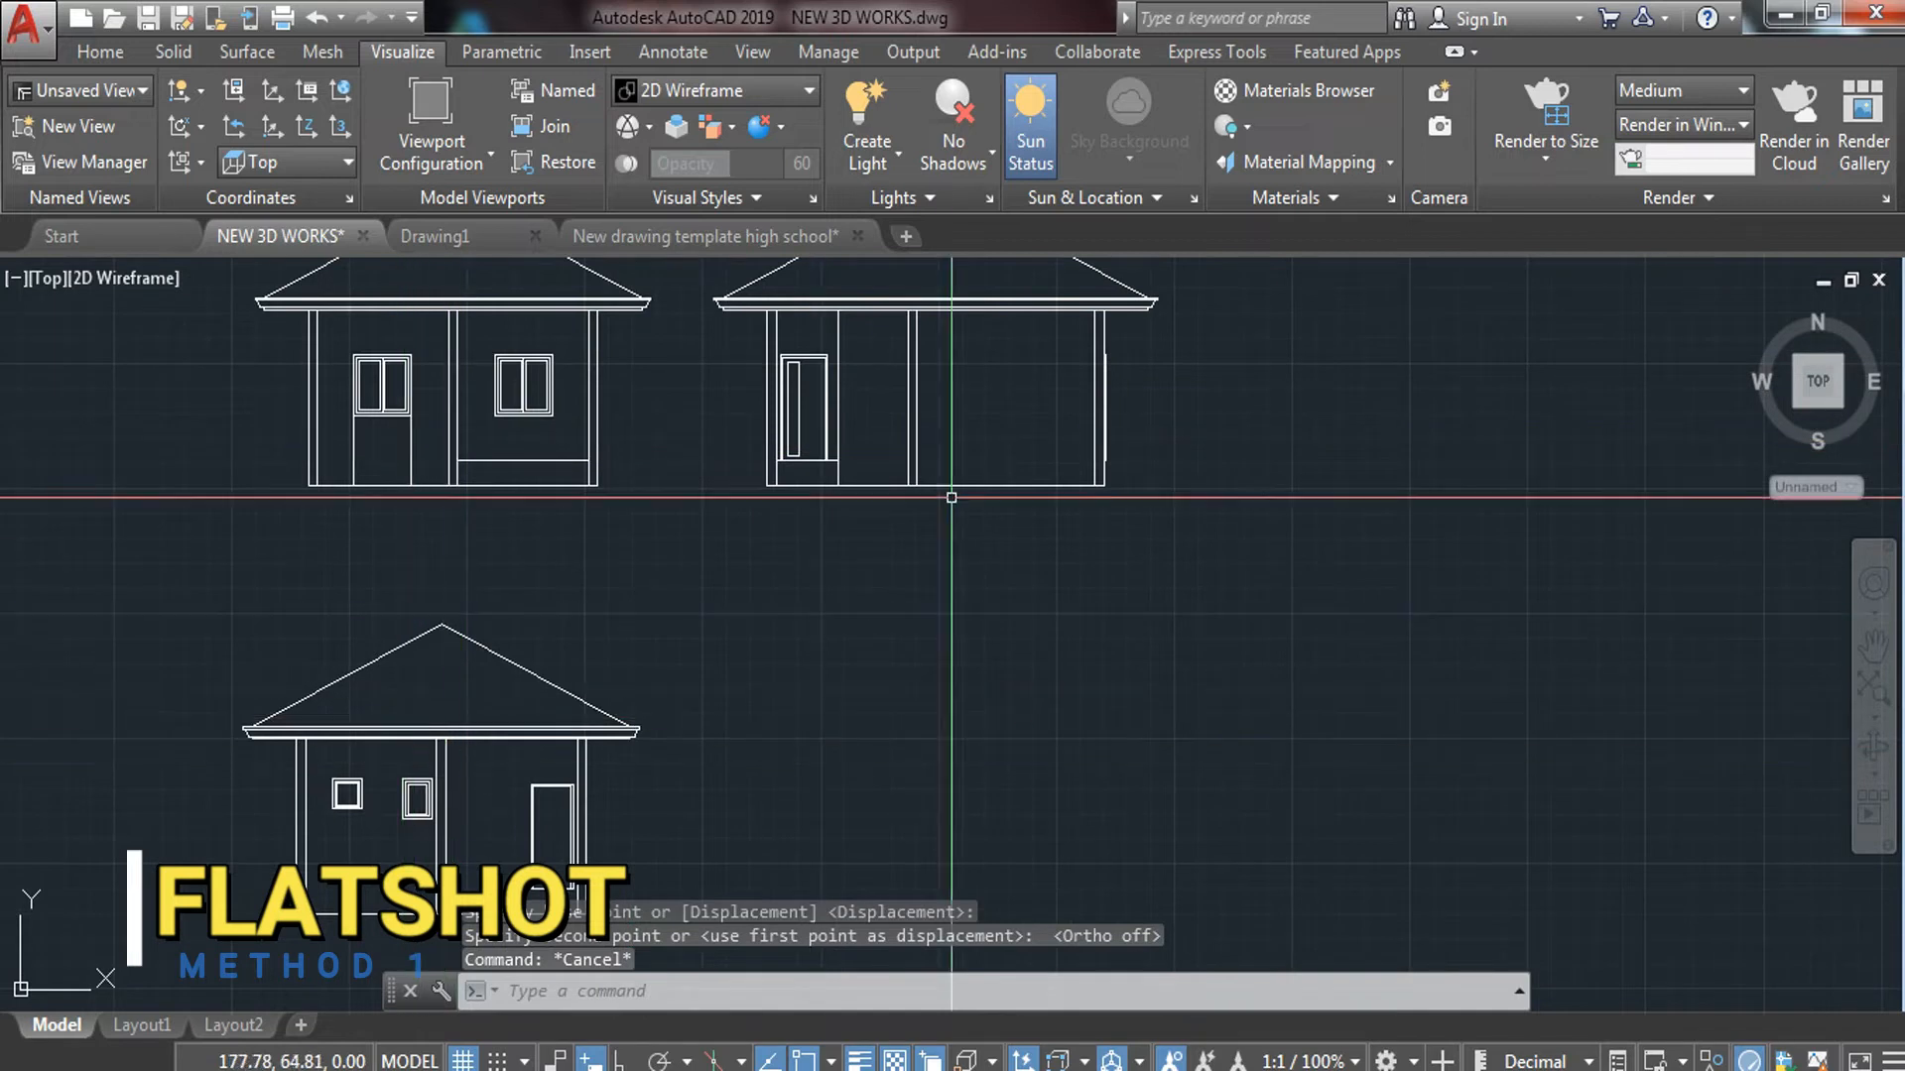
pyautogui.scroll(-4, 923, 423)
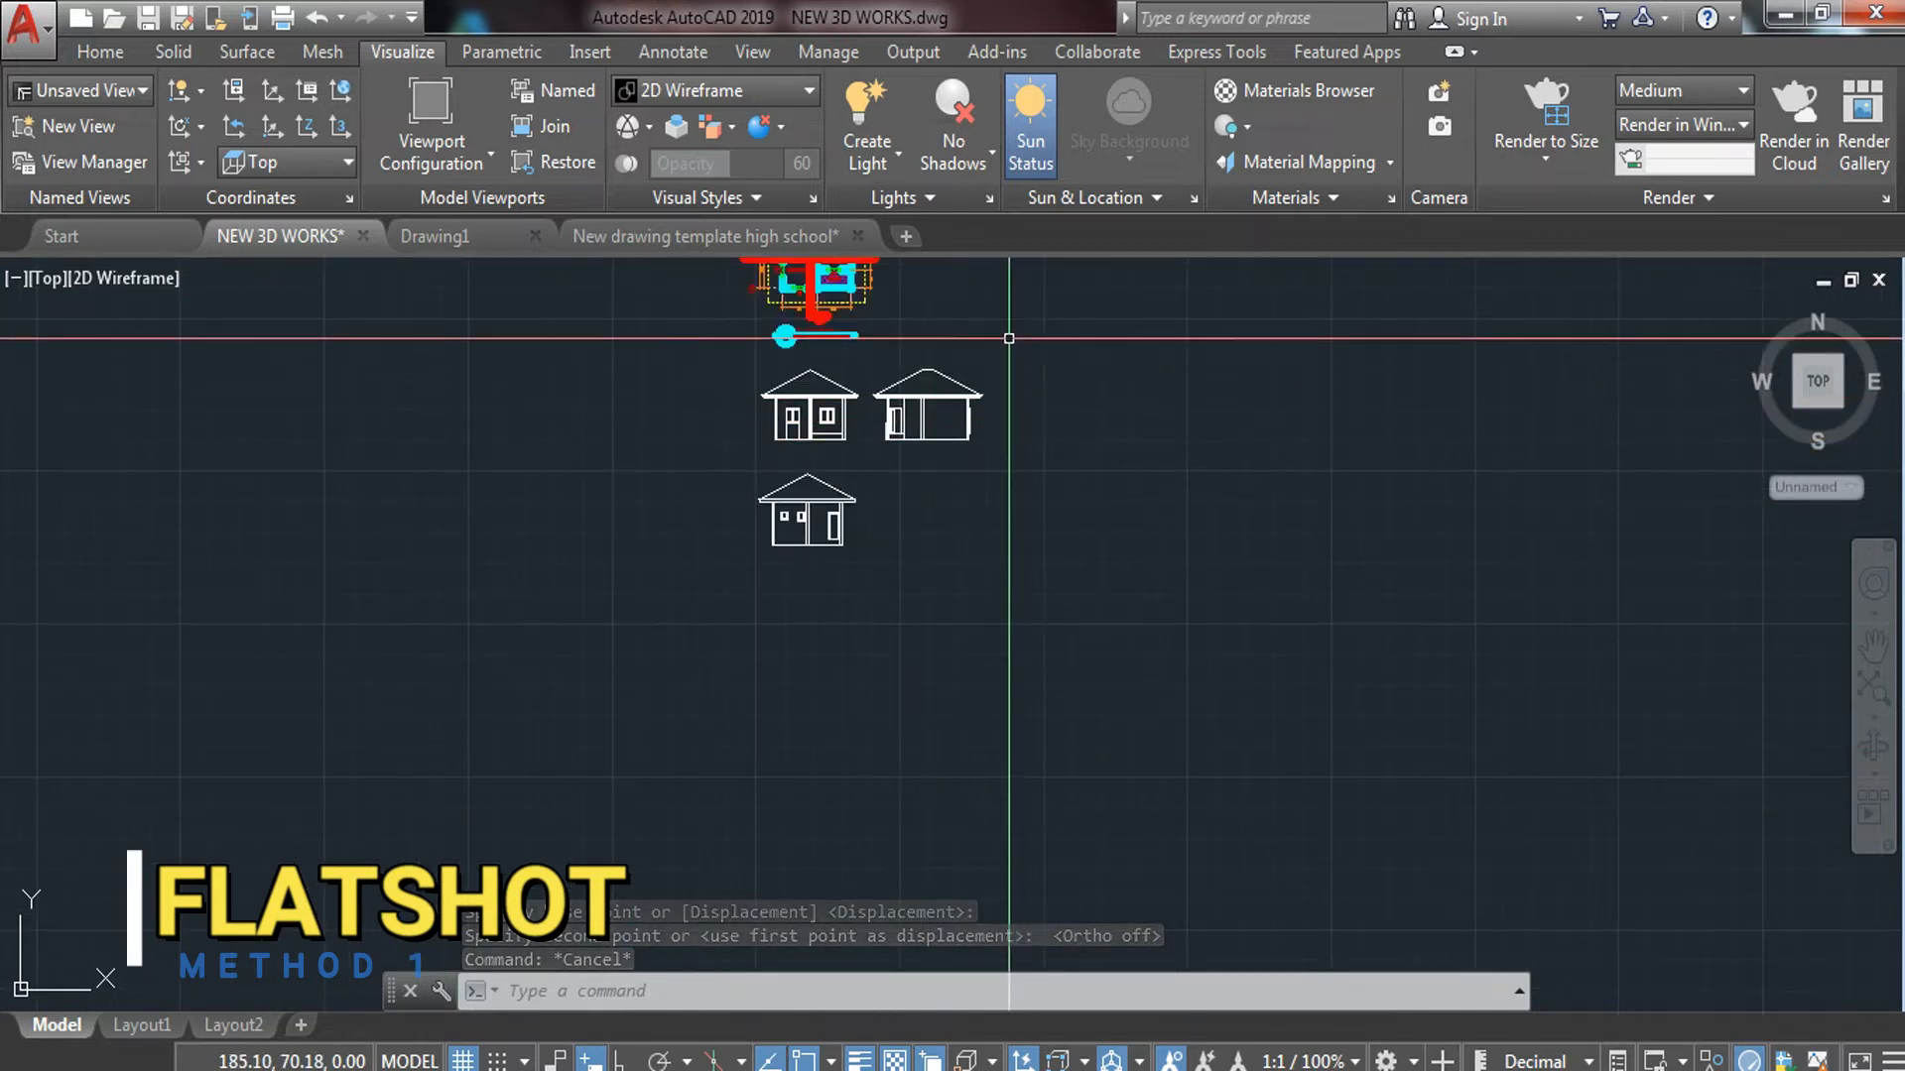
pyautogui.moveTo(1082, 424)
pyautogui.mouseDown(button='middle')
pyautogui.moveTo(893, 686)
pyautogui.moveTo(741, 756)
pyautogui.mouseUp(button='middle')
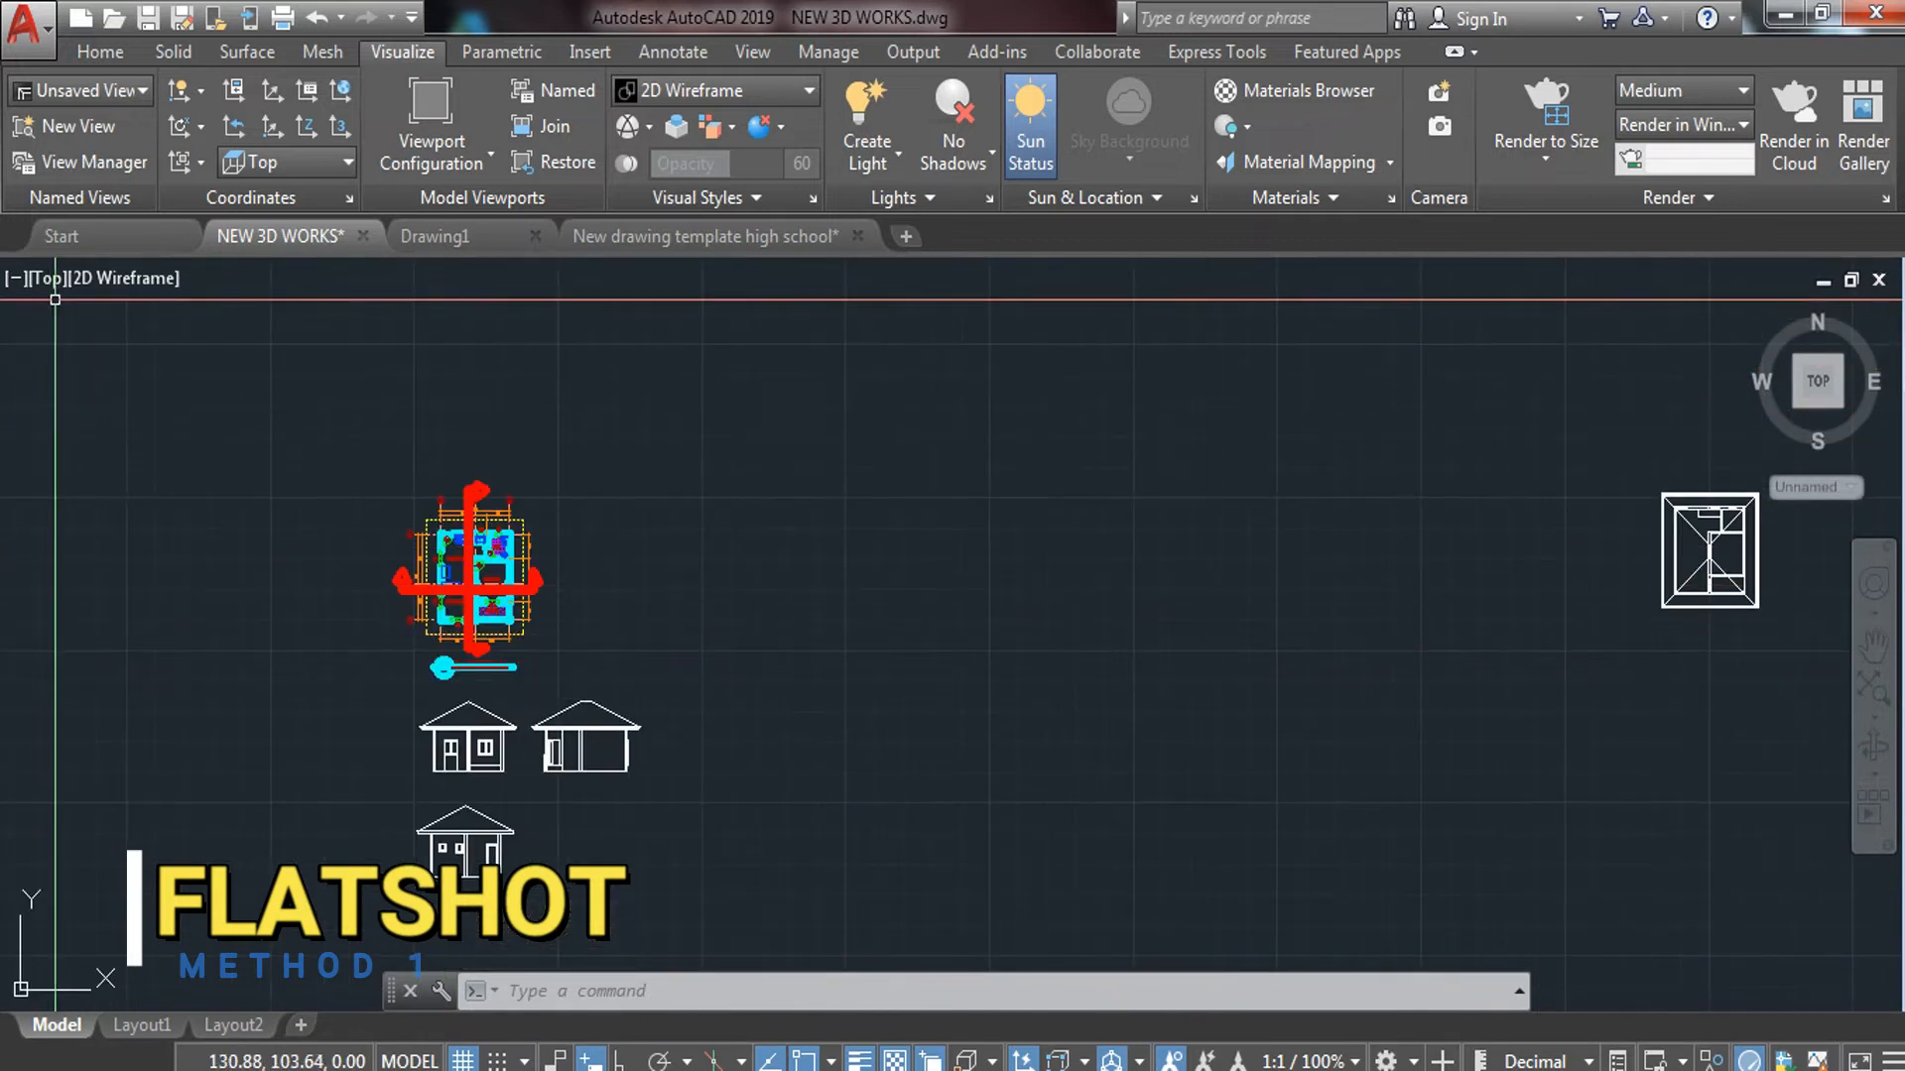
pyautogui.click(50, 282)
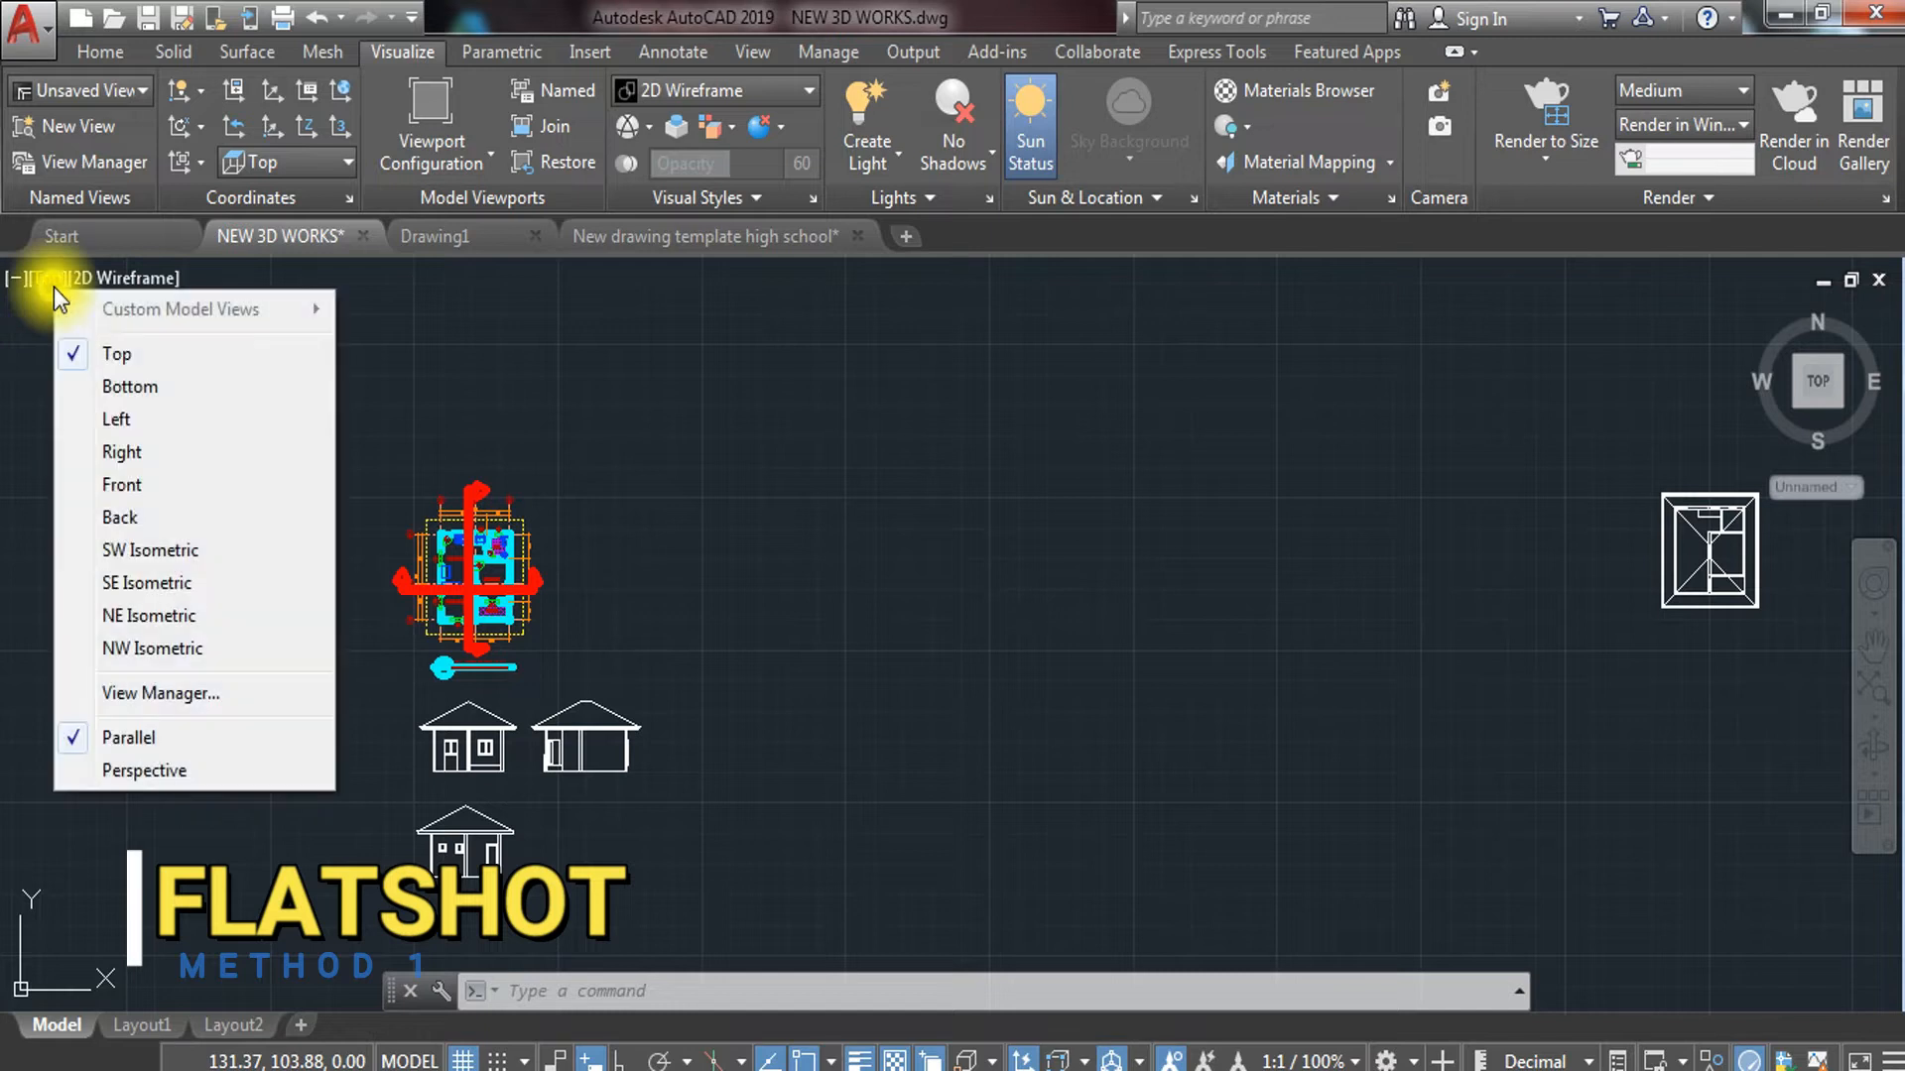
pyautogui.click(159, 421)
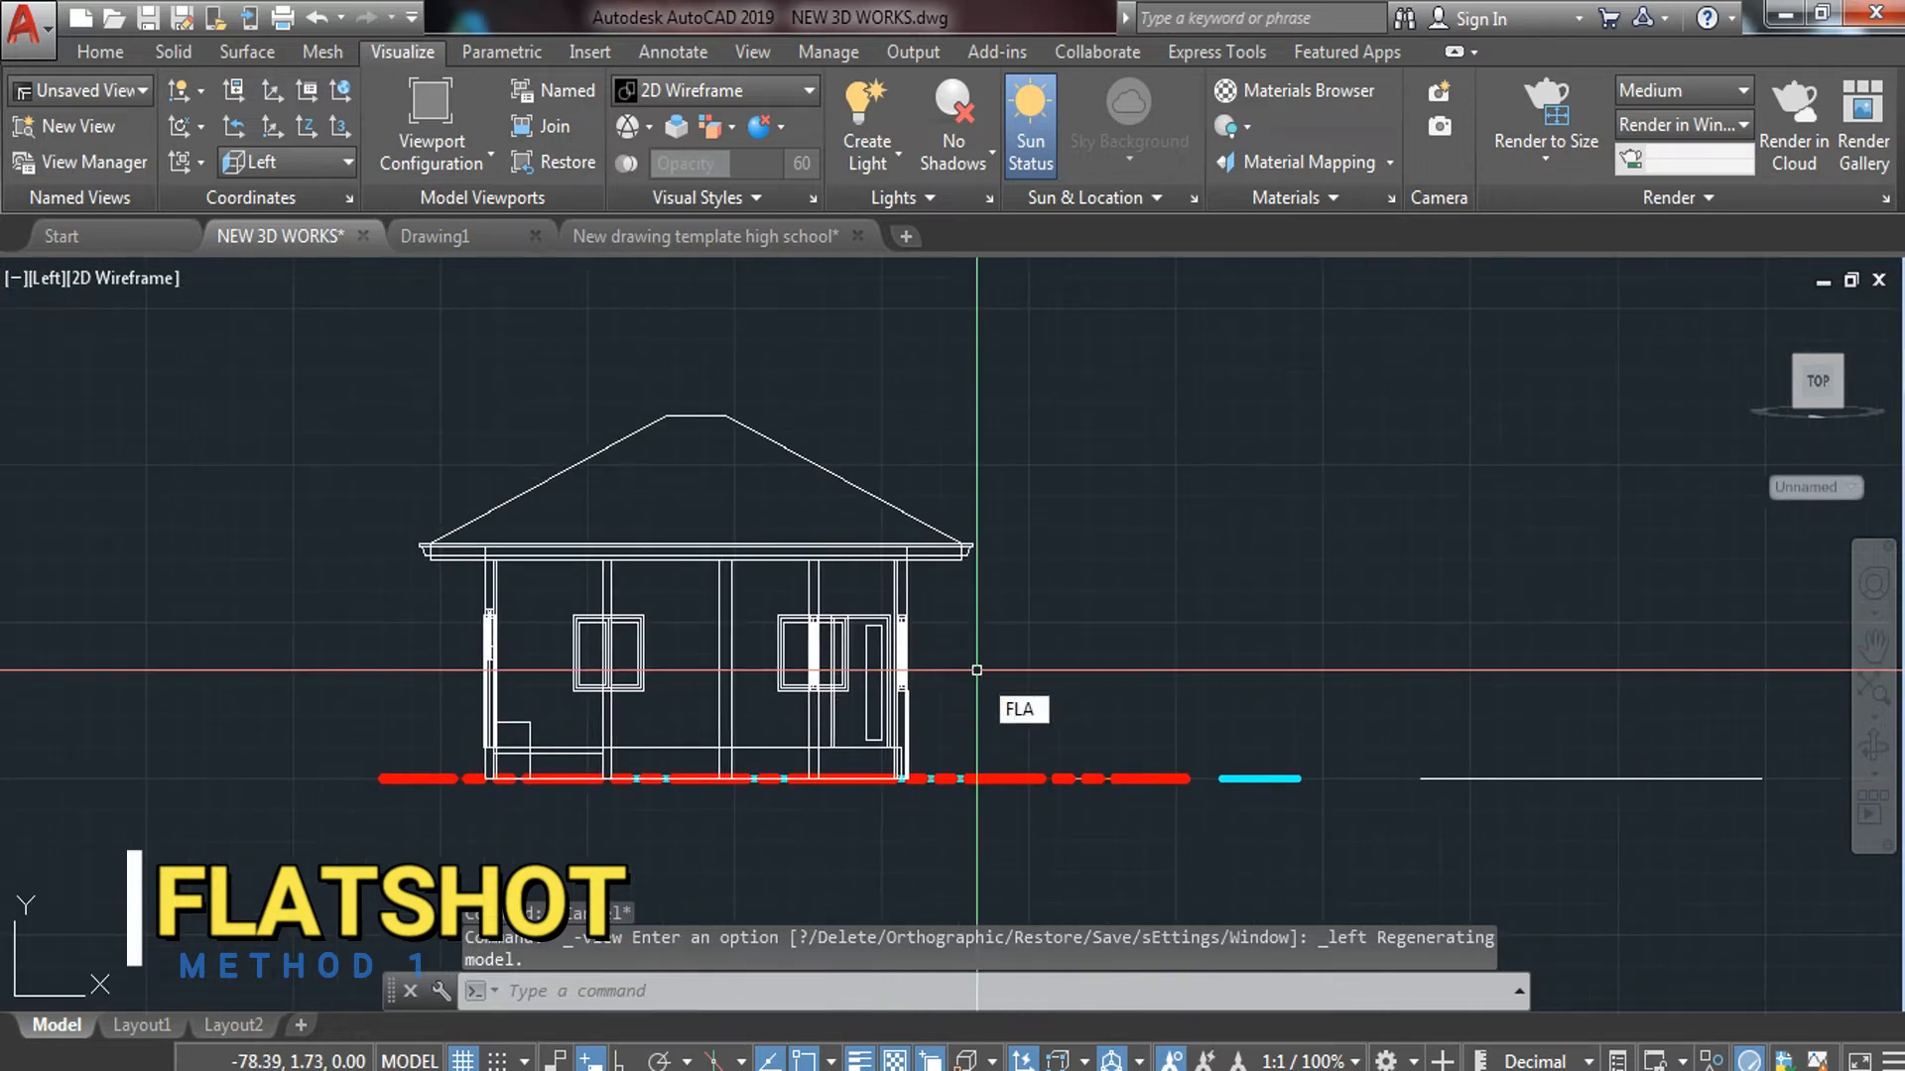
# Create a FLATSHOT block of the left-side elevation at scale 1 and 0 rotation
pyautogui.write('FLATSHOT')
pyautogui.press('Return')
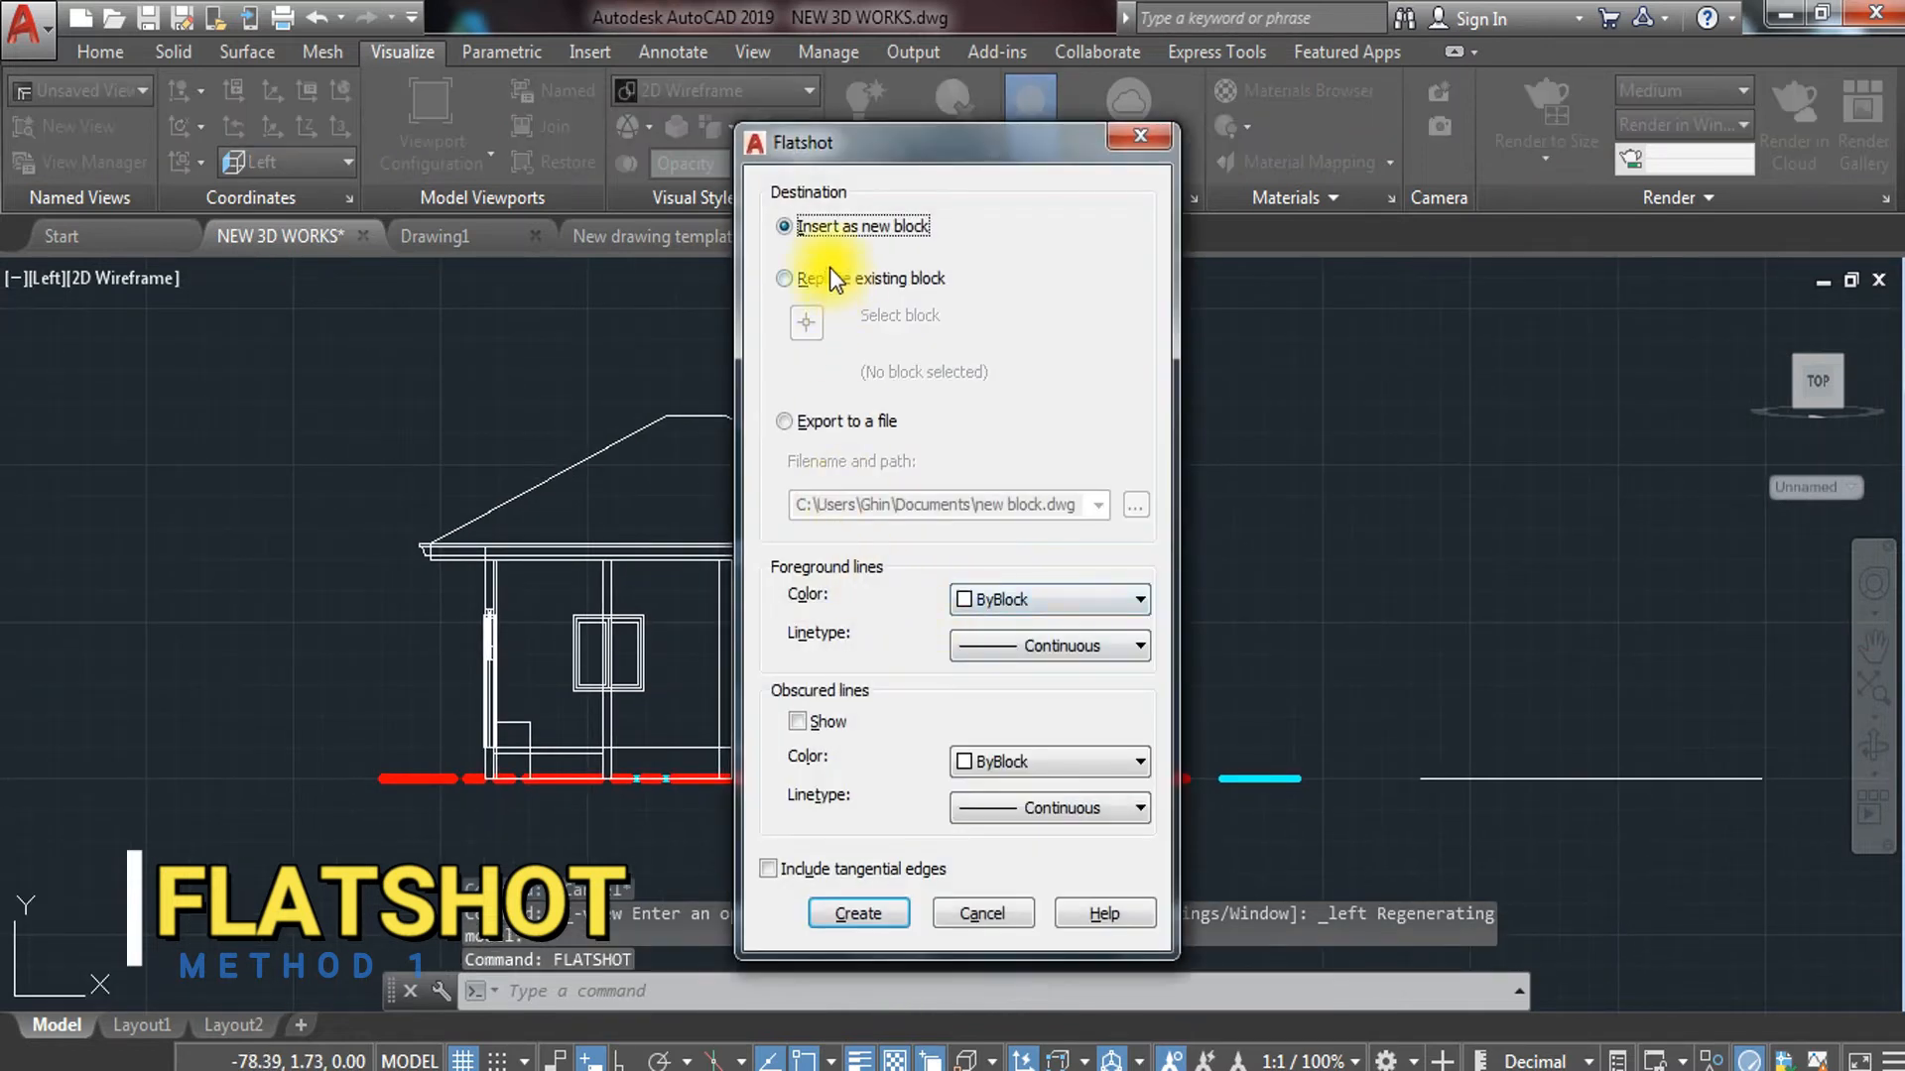
pyautogui.click(859, 912)
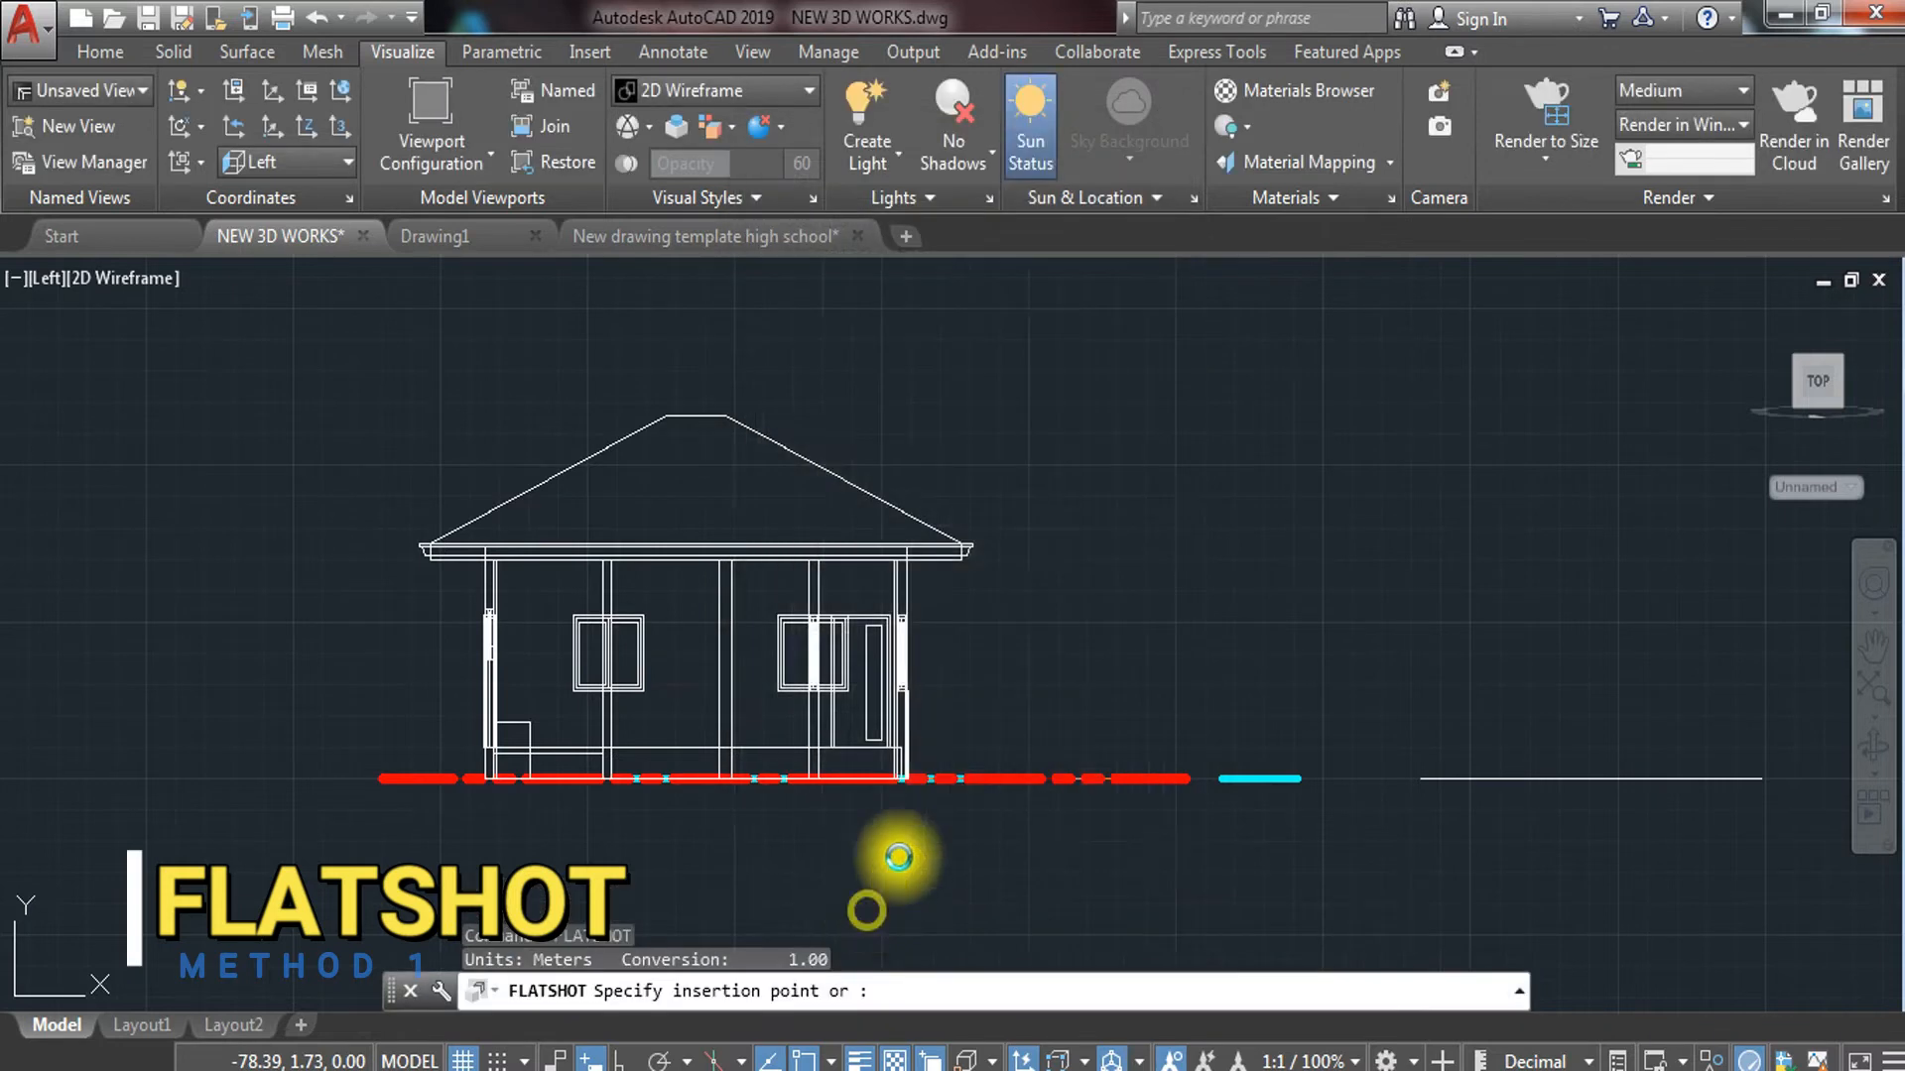
pyautogui.scroll(-4, 893, 853)
pyautogui.click(744, 739)
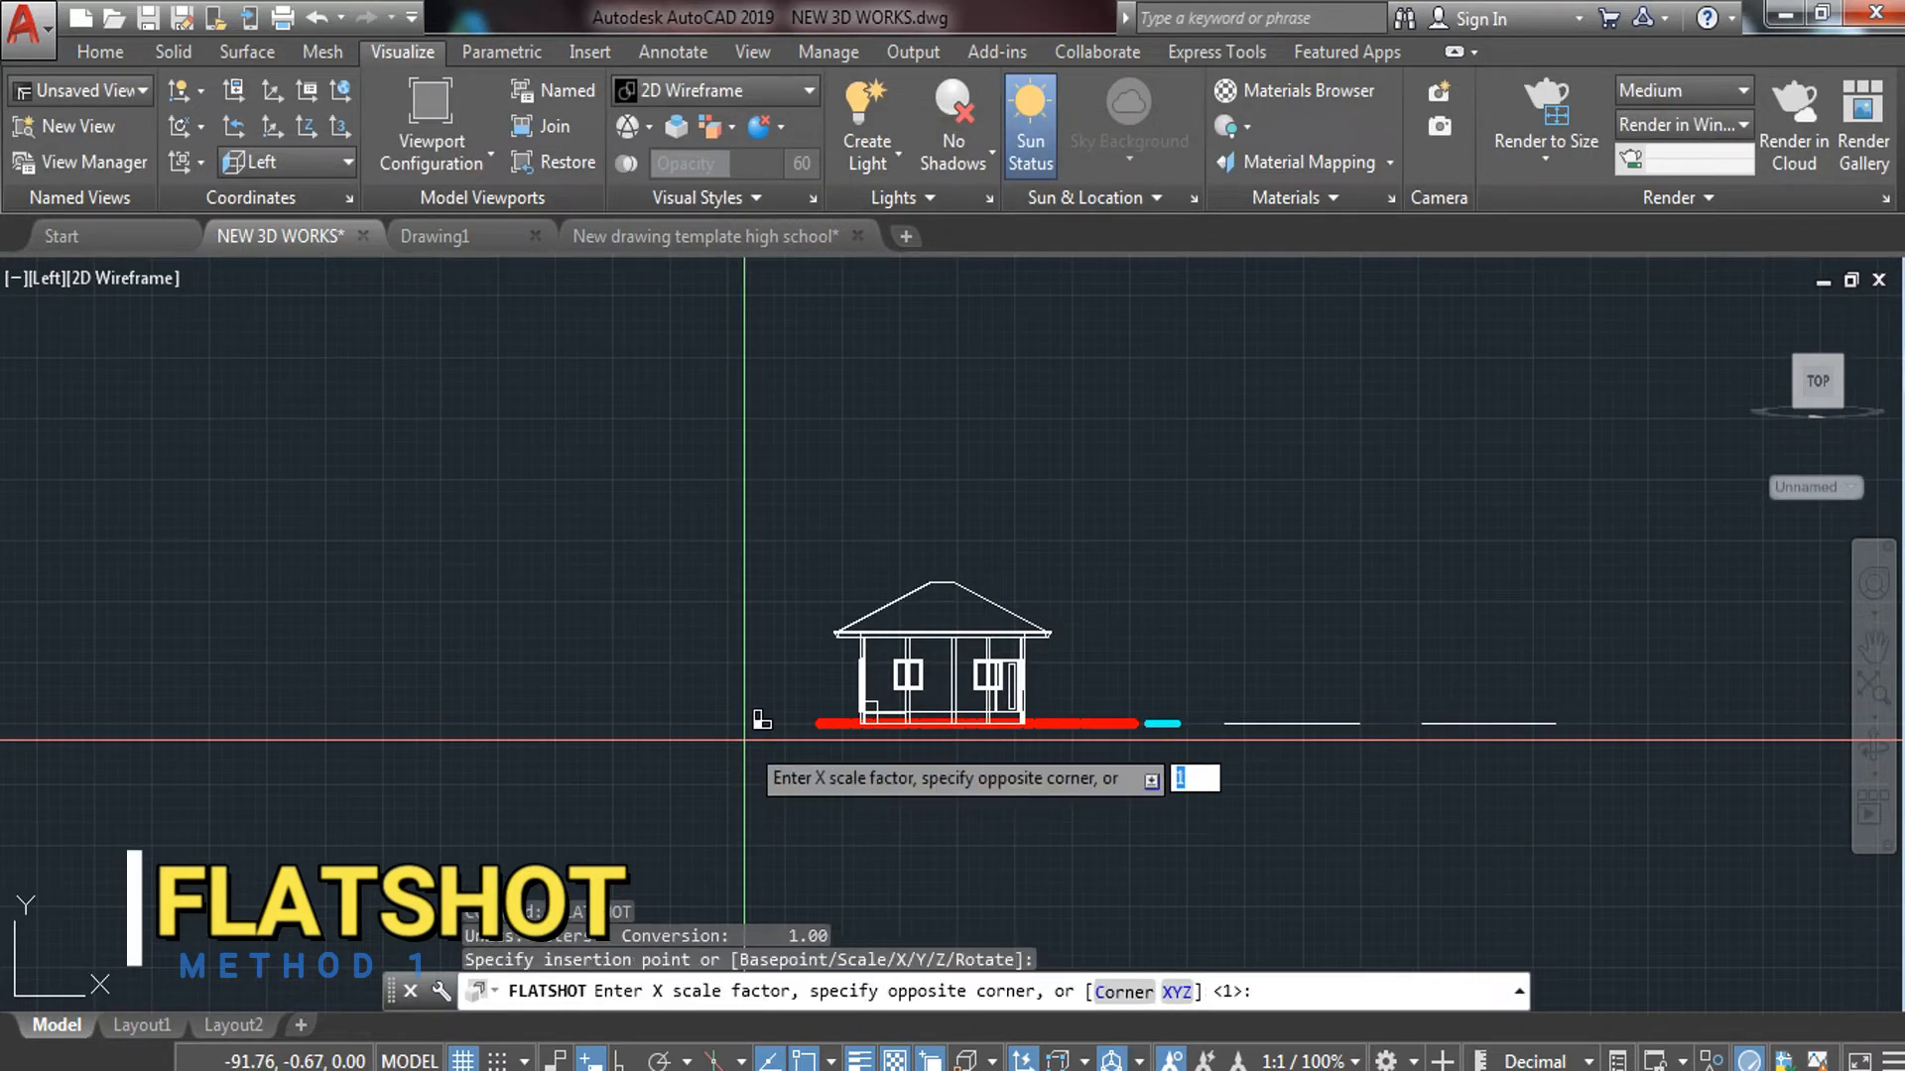
pyautogui.press('Return')
pyautogui.press('Return')
pyautogui.press('Return')
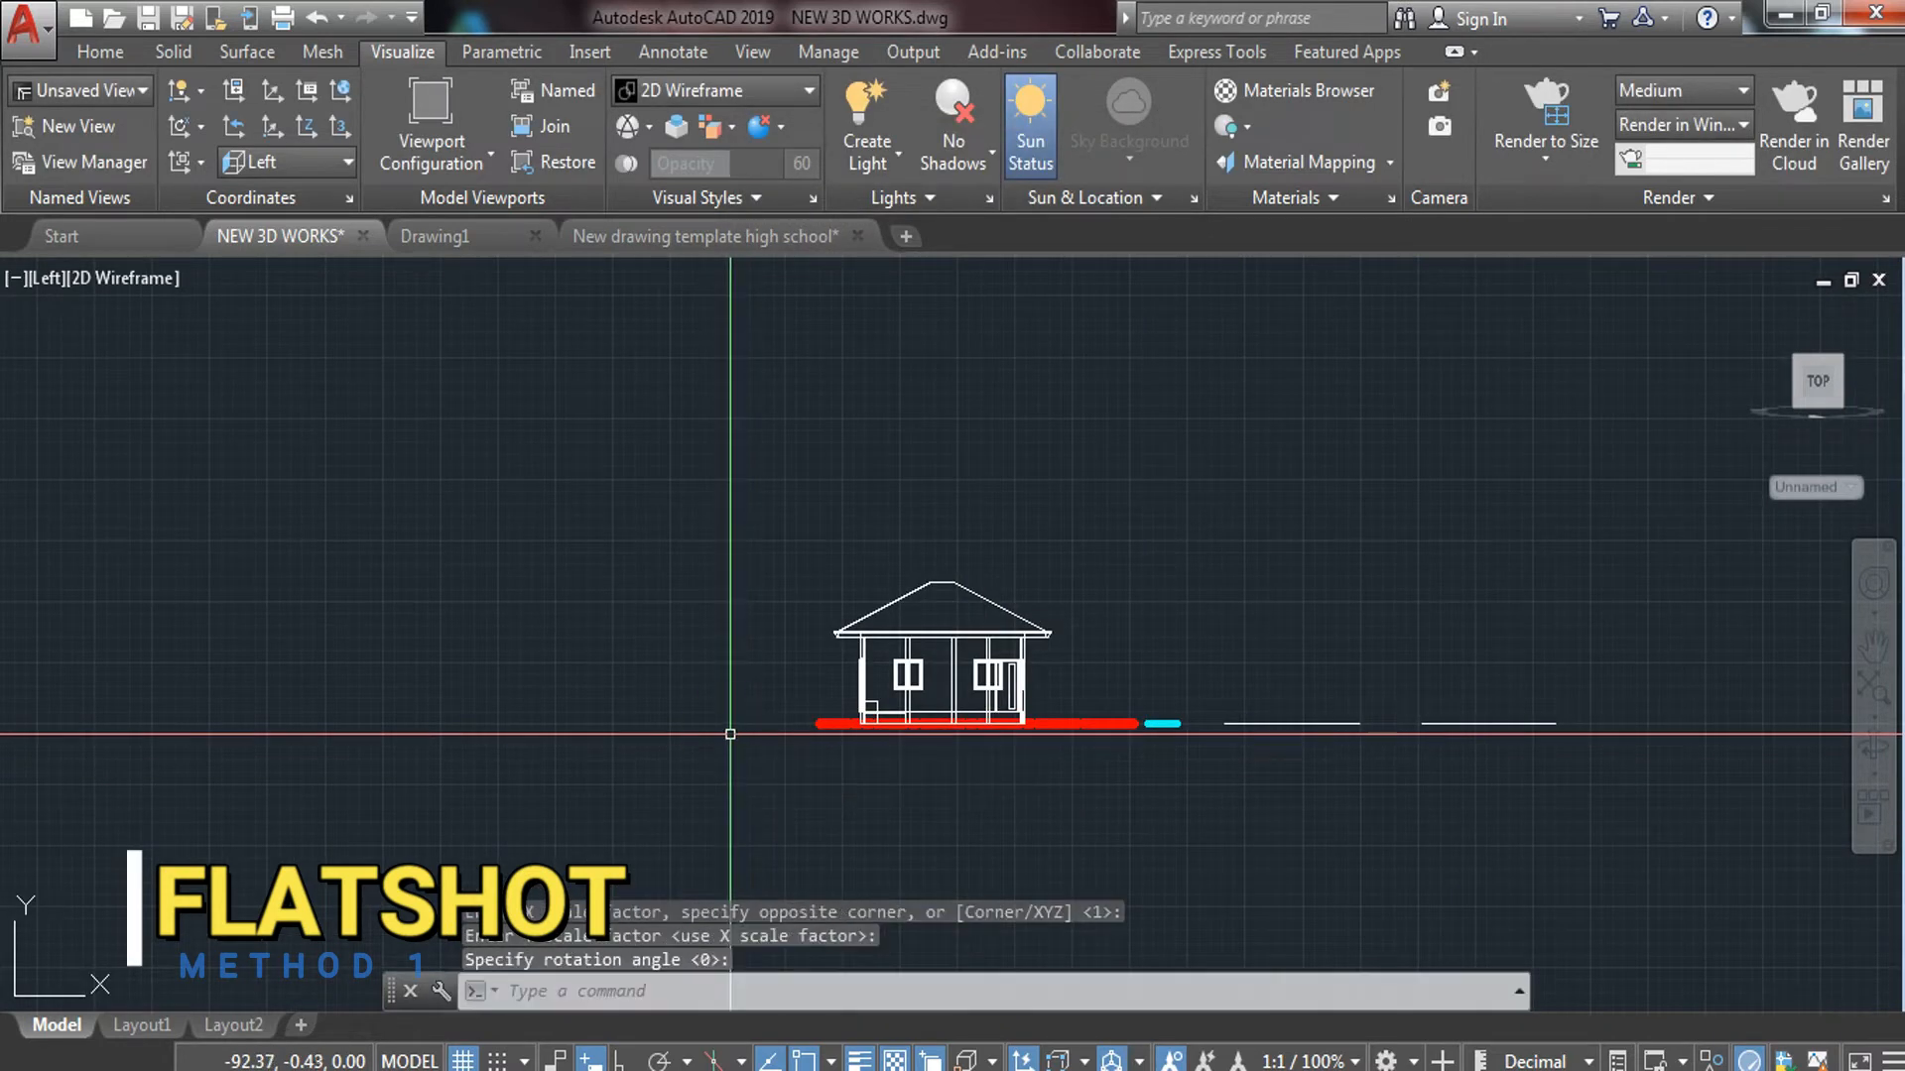
# Return the viewport to the Top view
pyautogui.scroll(-4, 723, 729)
pyautogui.scroll(5, 723, 729)
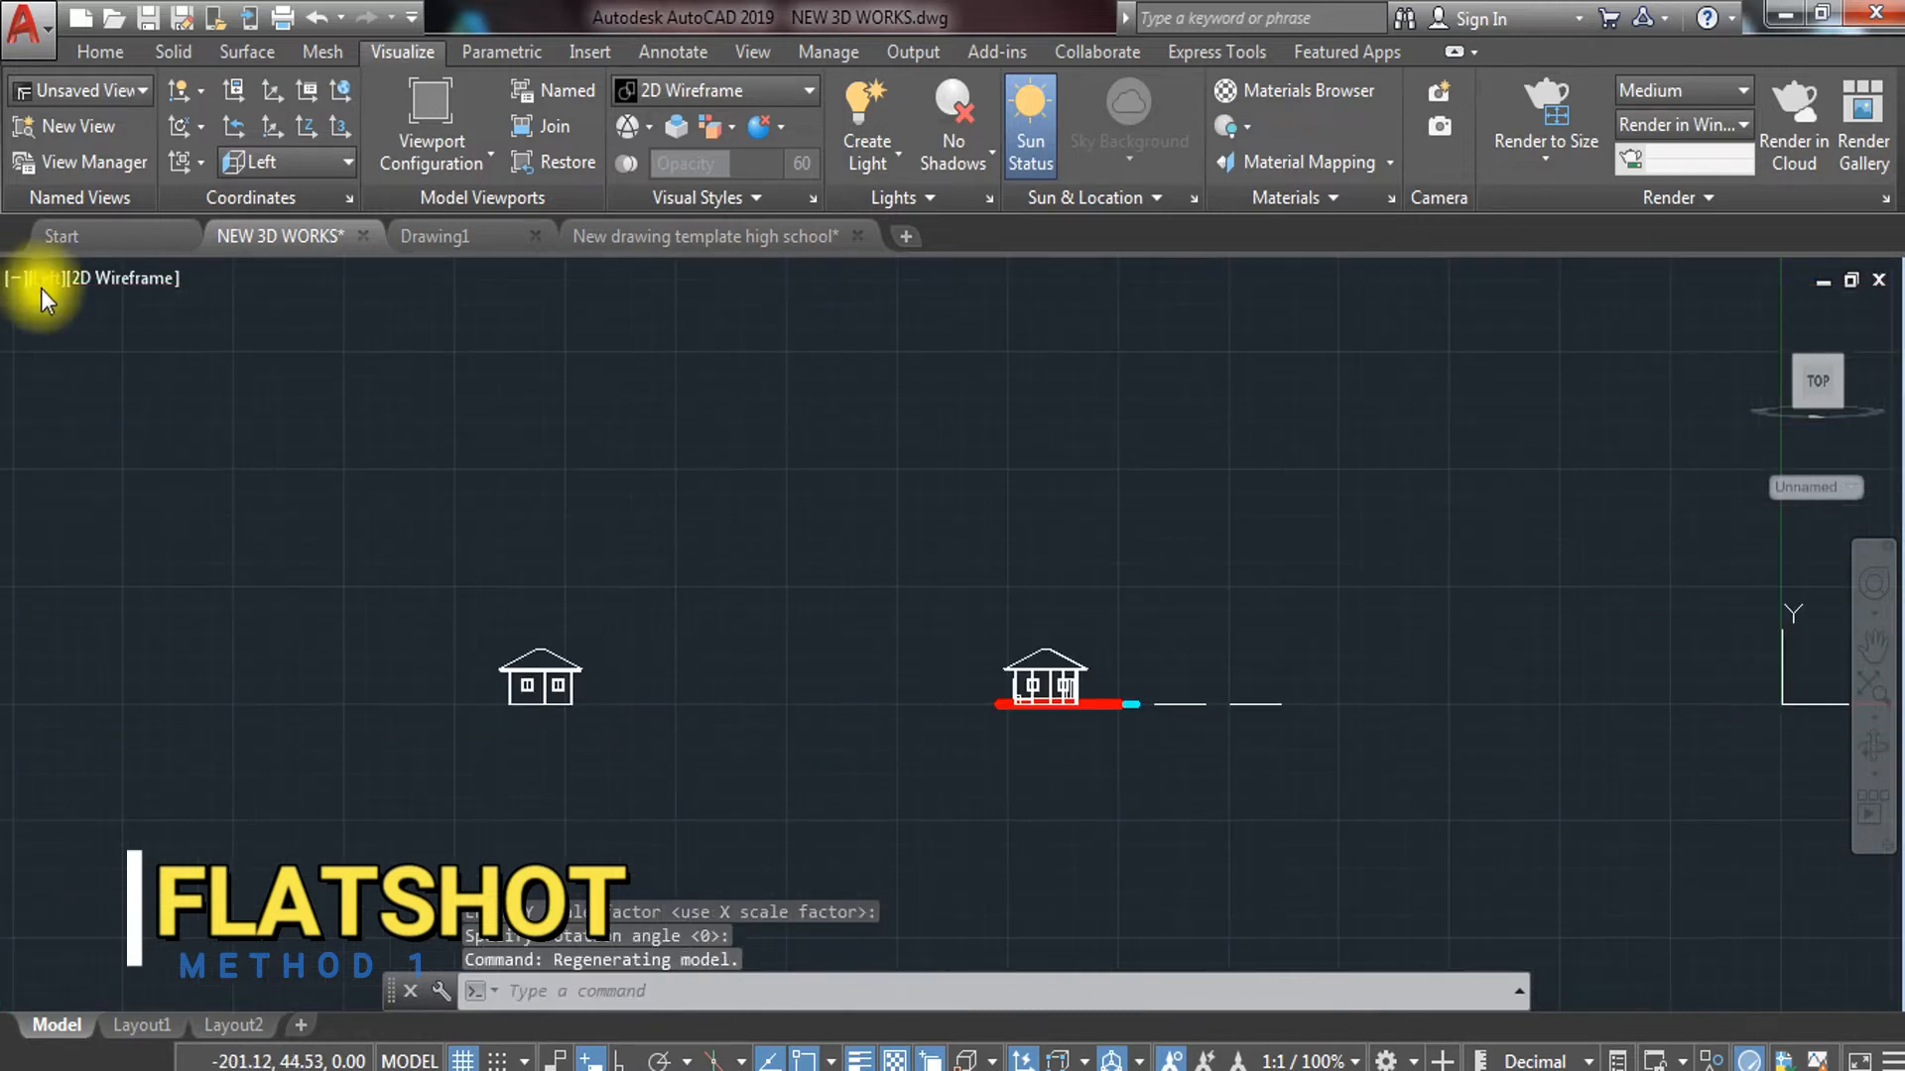
pyautogui.click(41, 283)
pyautogui.click(90, 350)
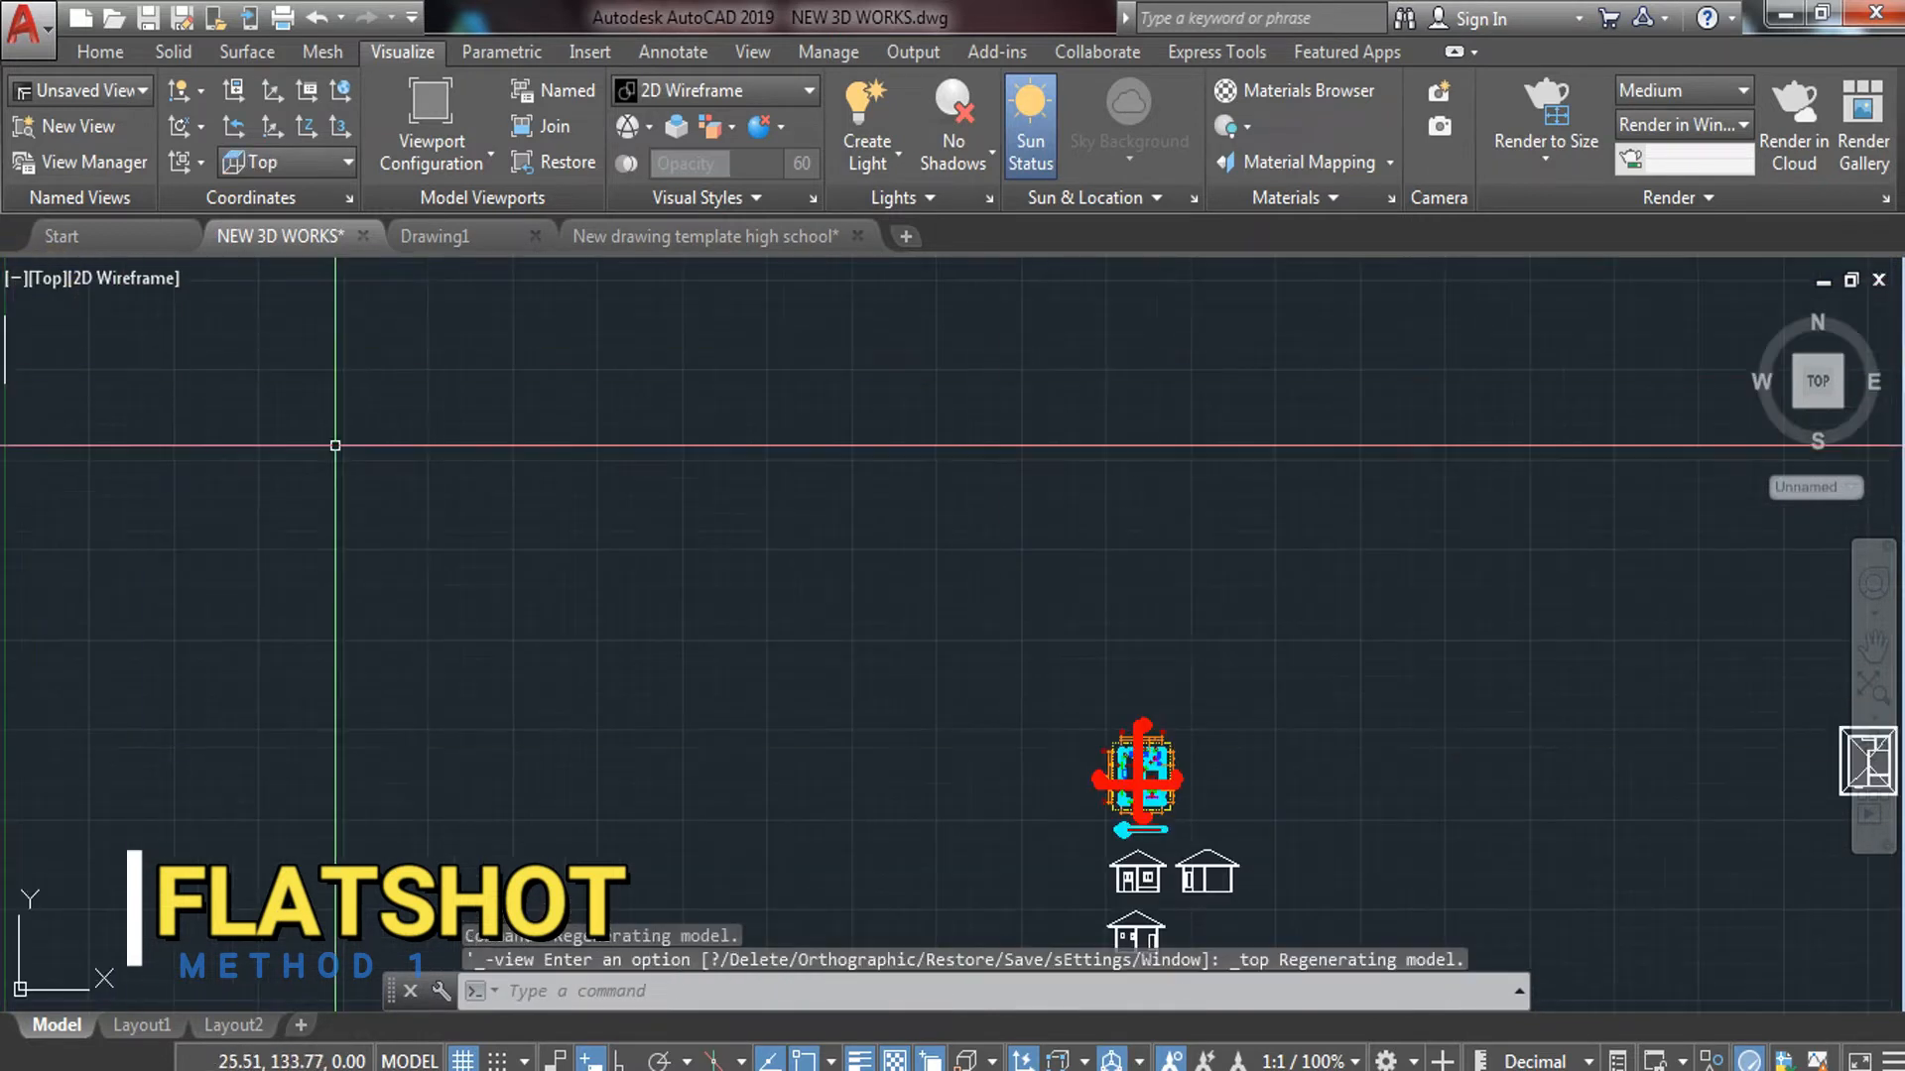
# Recenter the plan and orbit to the NW Isometric view
pyautogui.moveTo(1259, 851); pyautogui.dragTo(611, 574, button='middle')
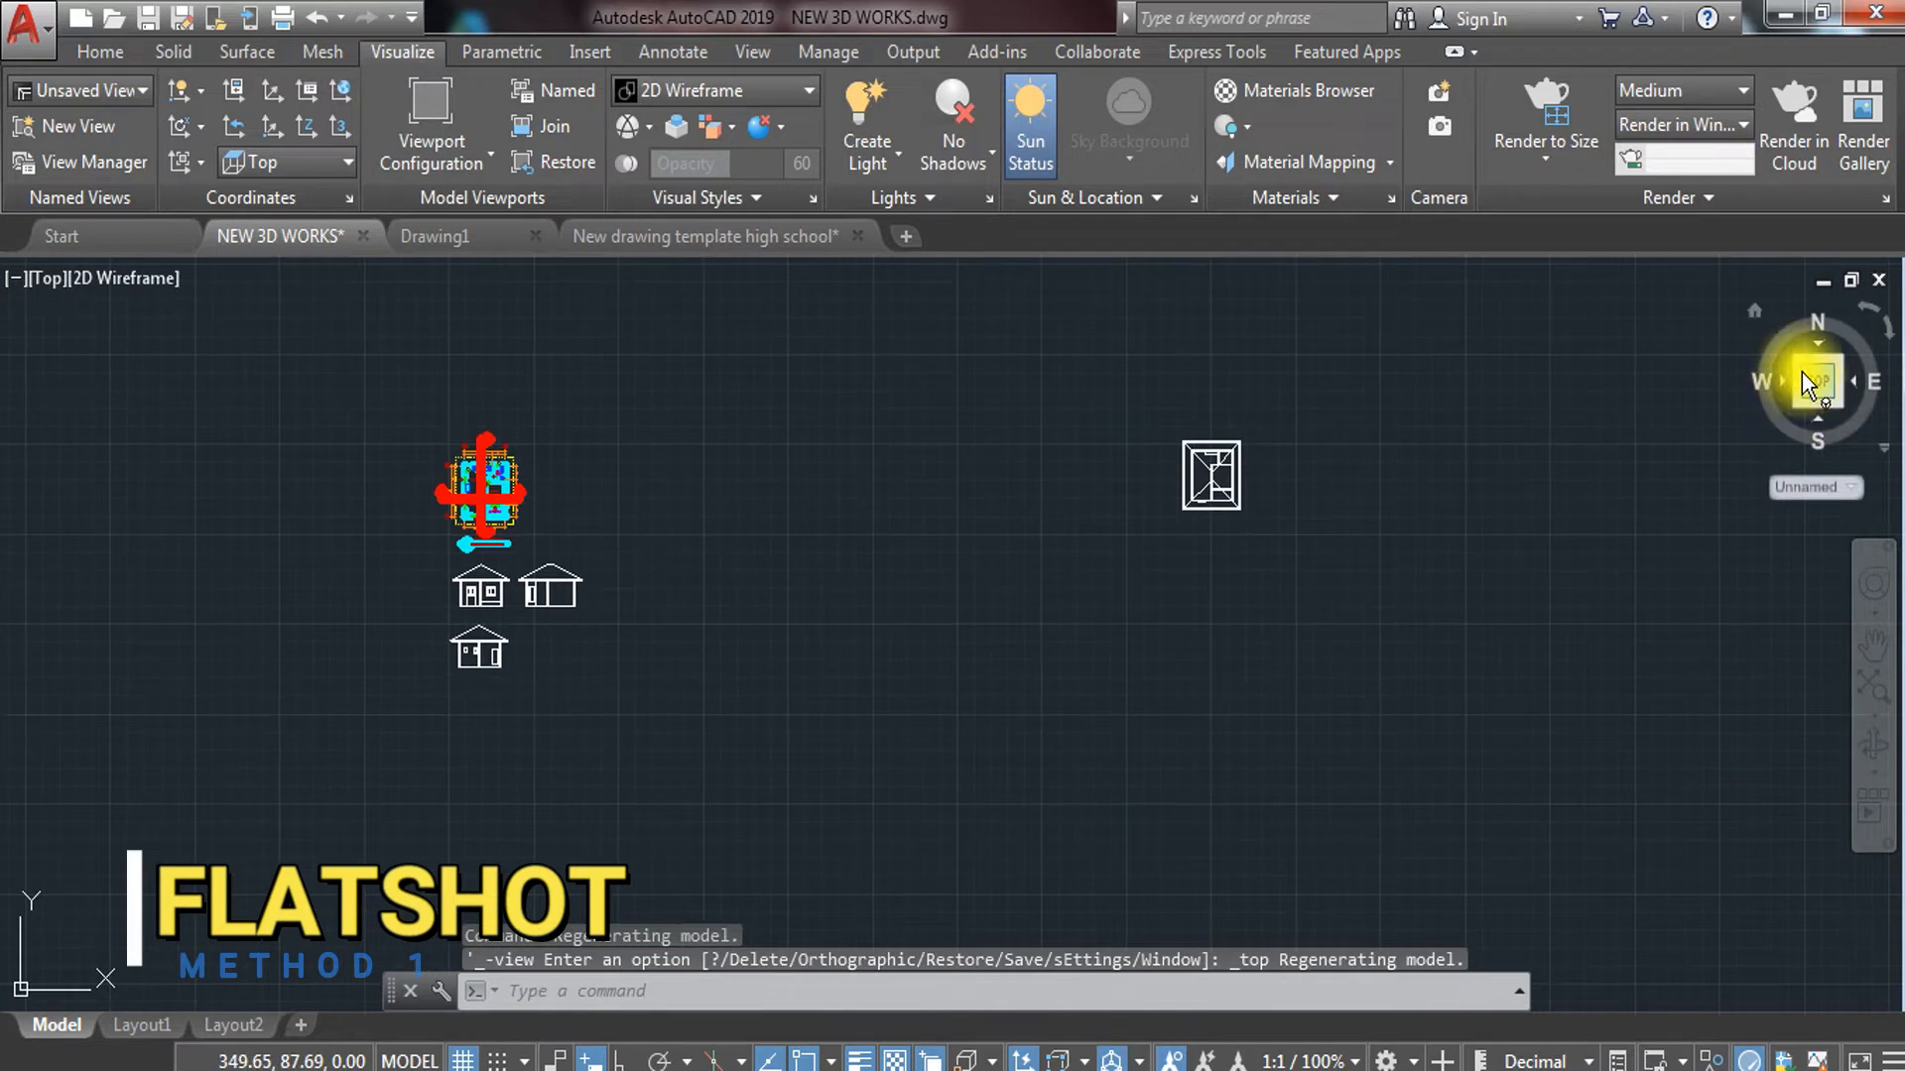
pyautogui.moveTo(1793, 361); pyautogui.dragTo(1112, 763)
pyautogui.scroll(5, 1141, 836)
pyautogui.moveTo(1141, 836); pyautogui.dragTo(1118, 813, button='middle')
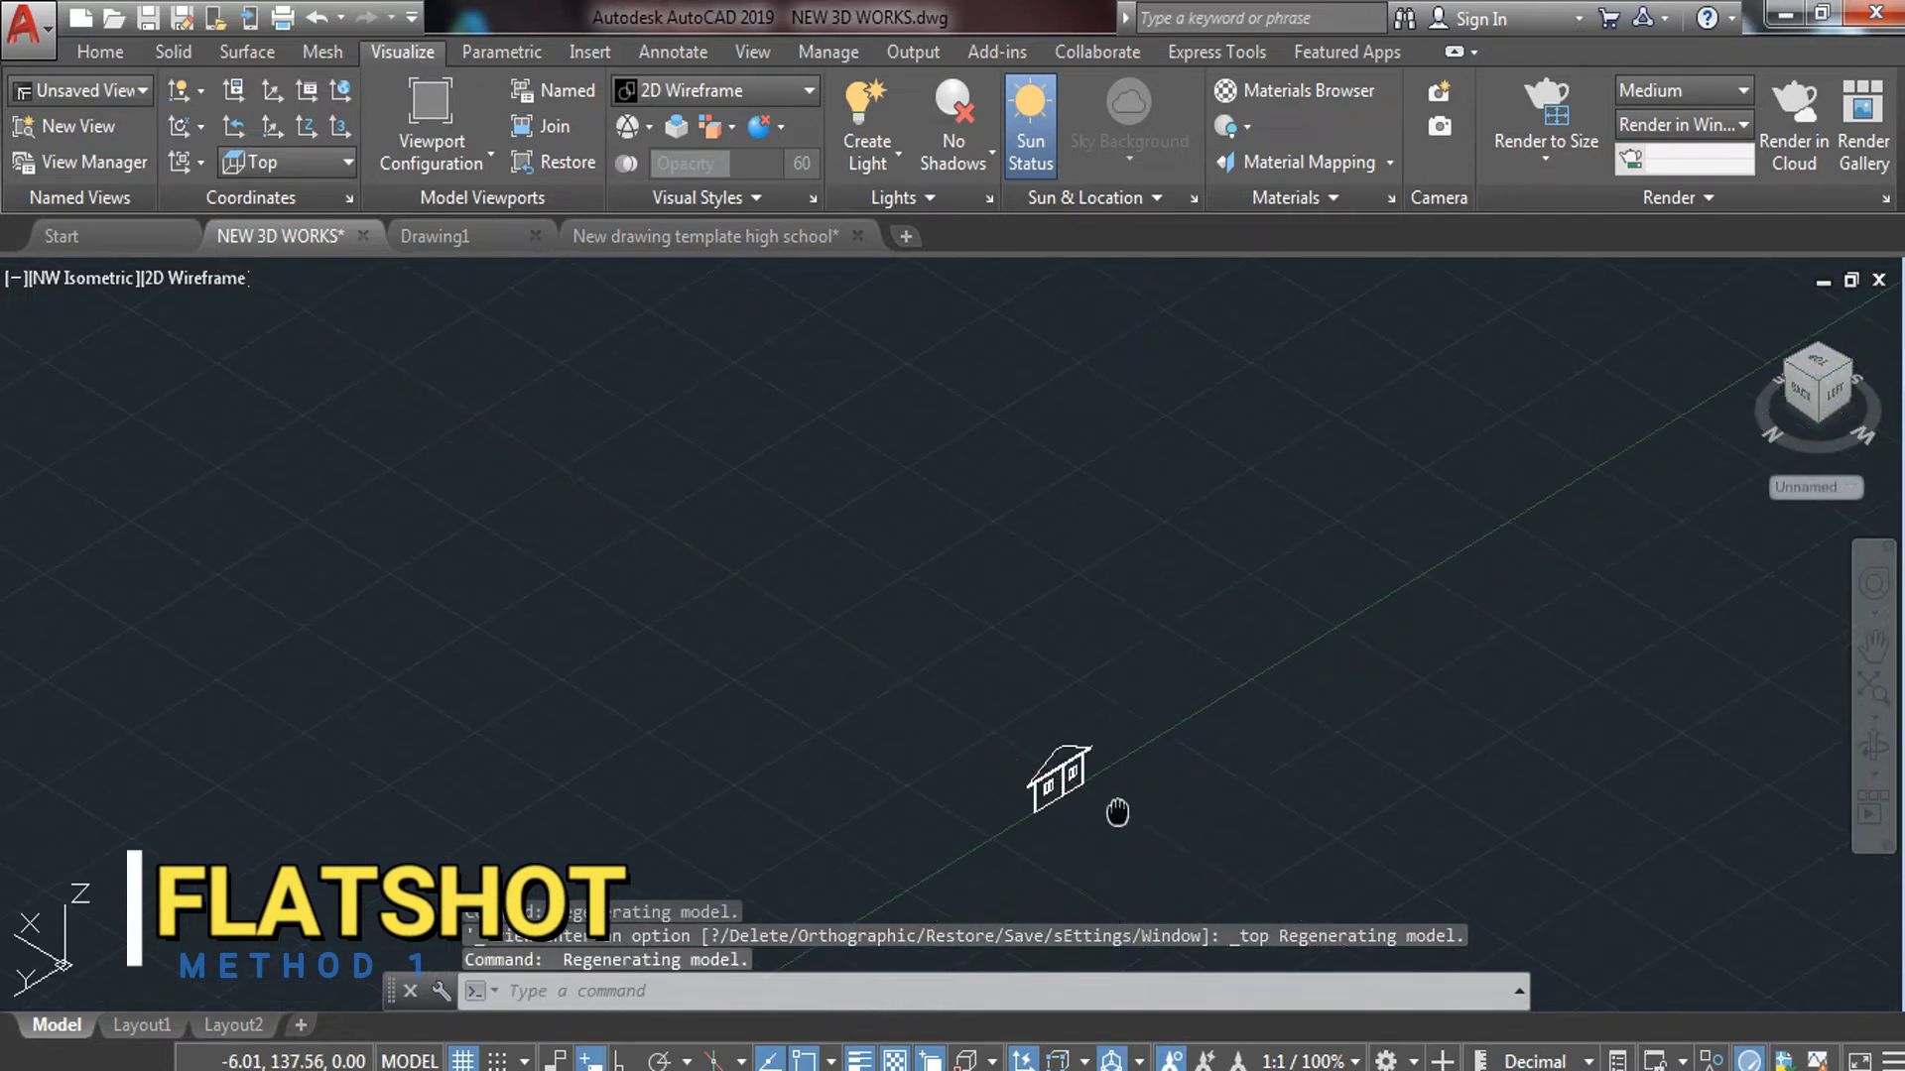
pyautogui.scroll(5, 1035, 645)
# Try rotating the new elevation 90° in 3D about its base, then undo it
pyautogui.click(1051, 480)
pyautogui.click(879, 637)
pyautogui.write('RO')
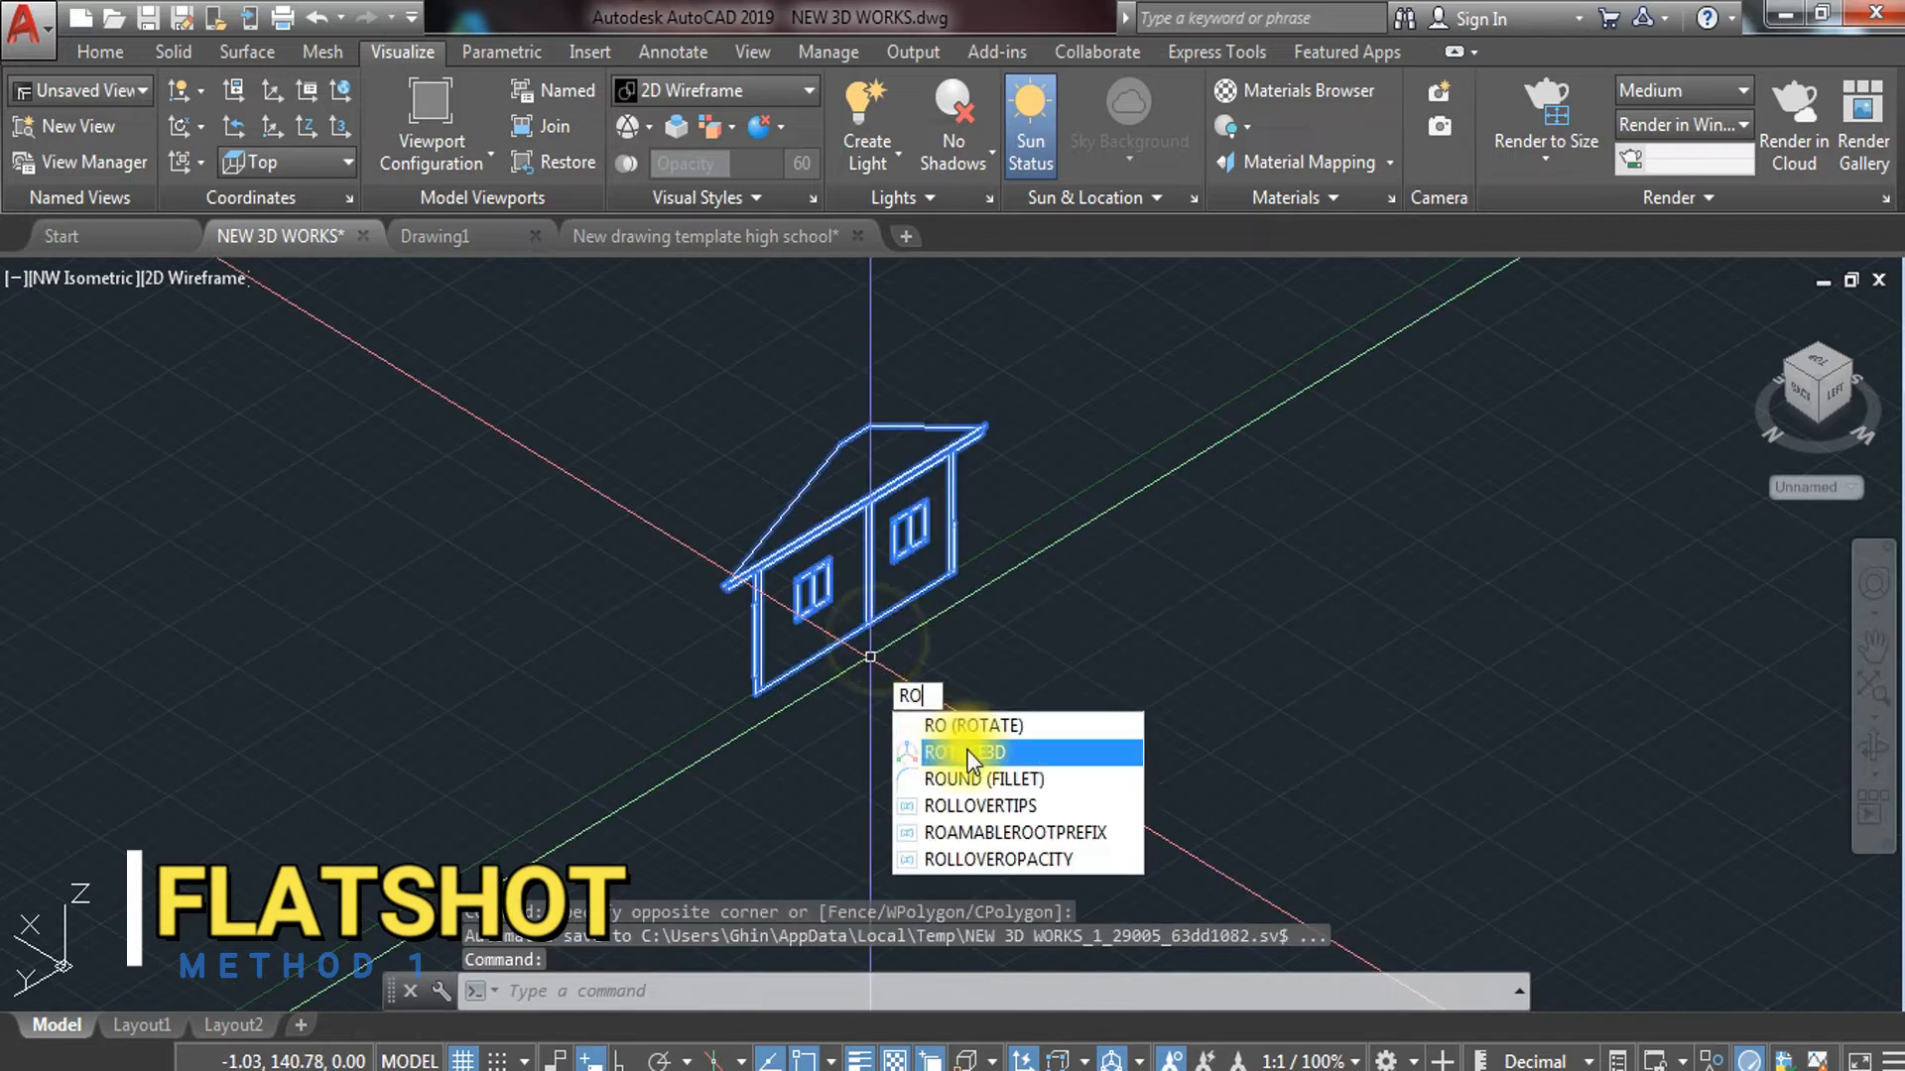
pyautogui.click(967, 753)
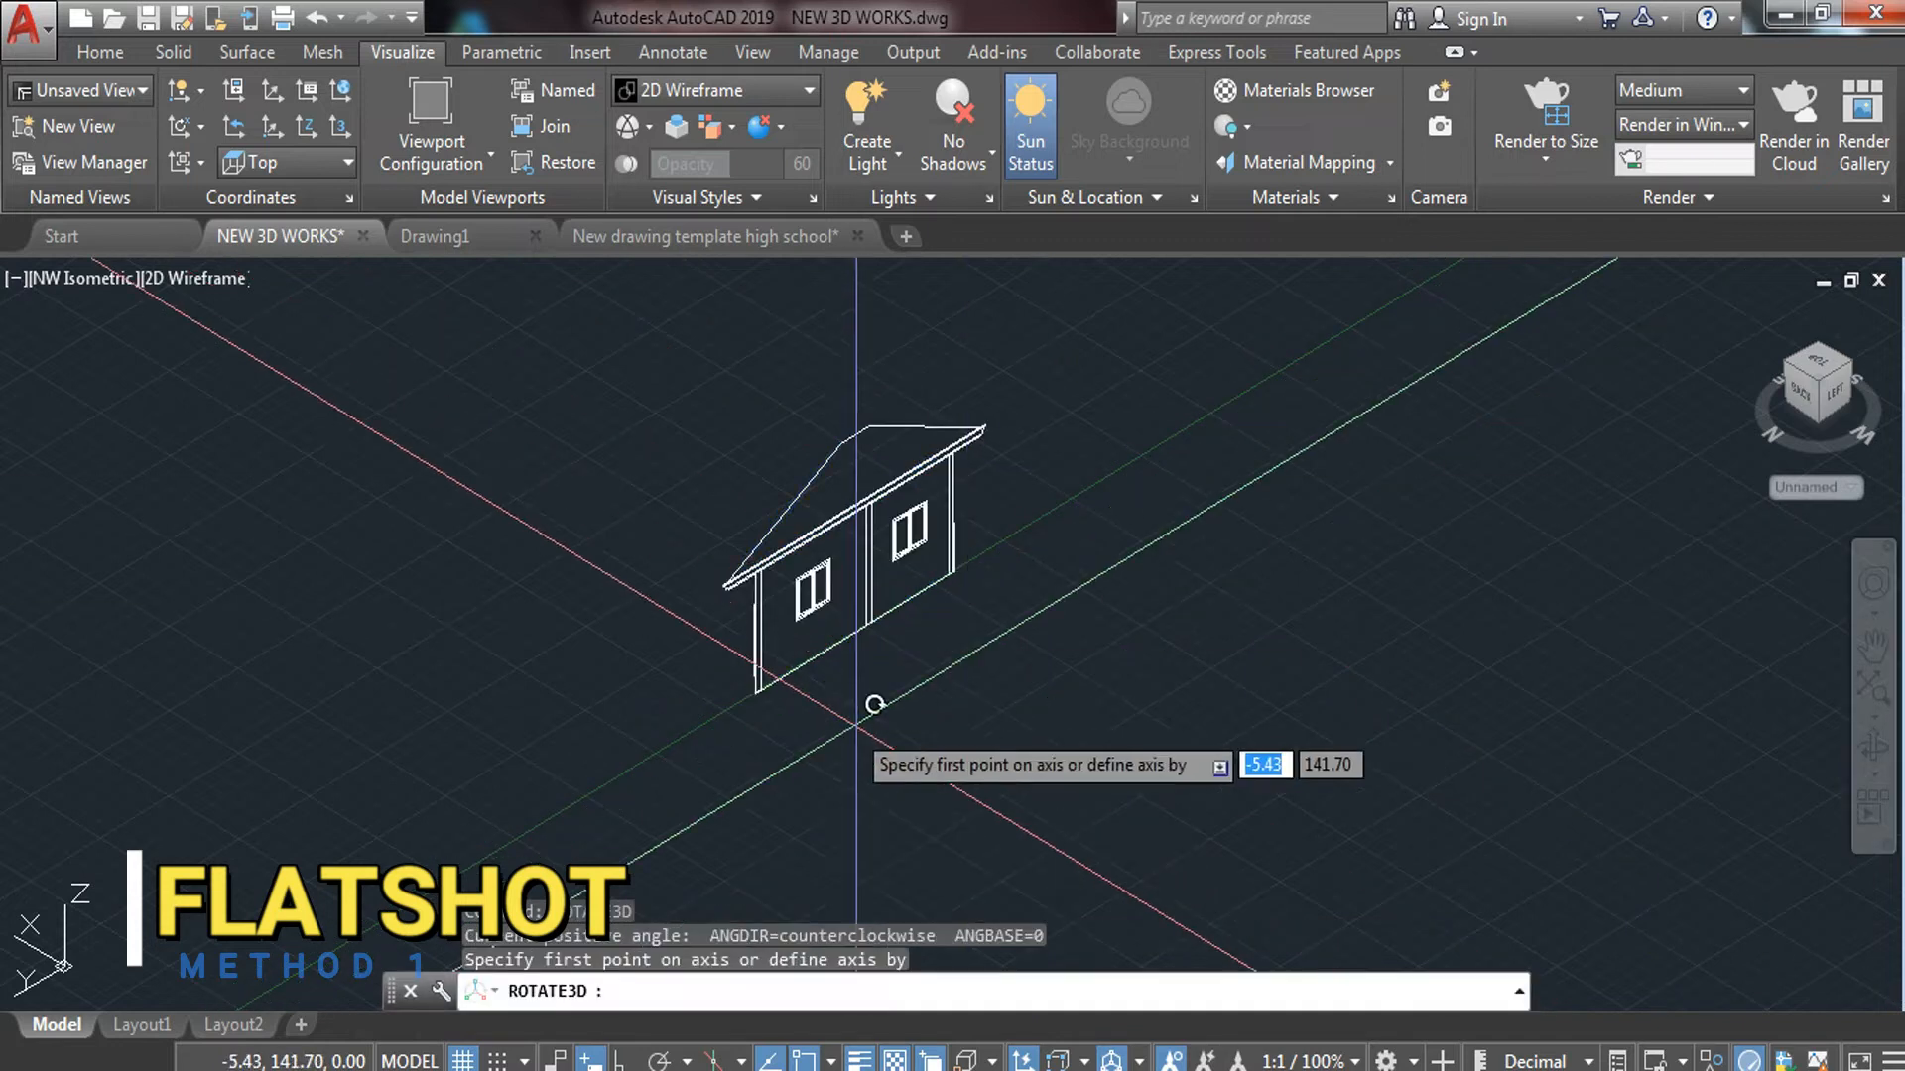
pyautogui.click(764, 685)
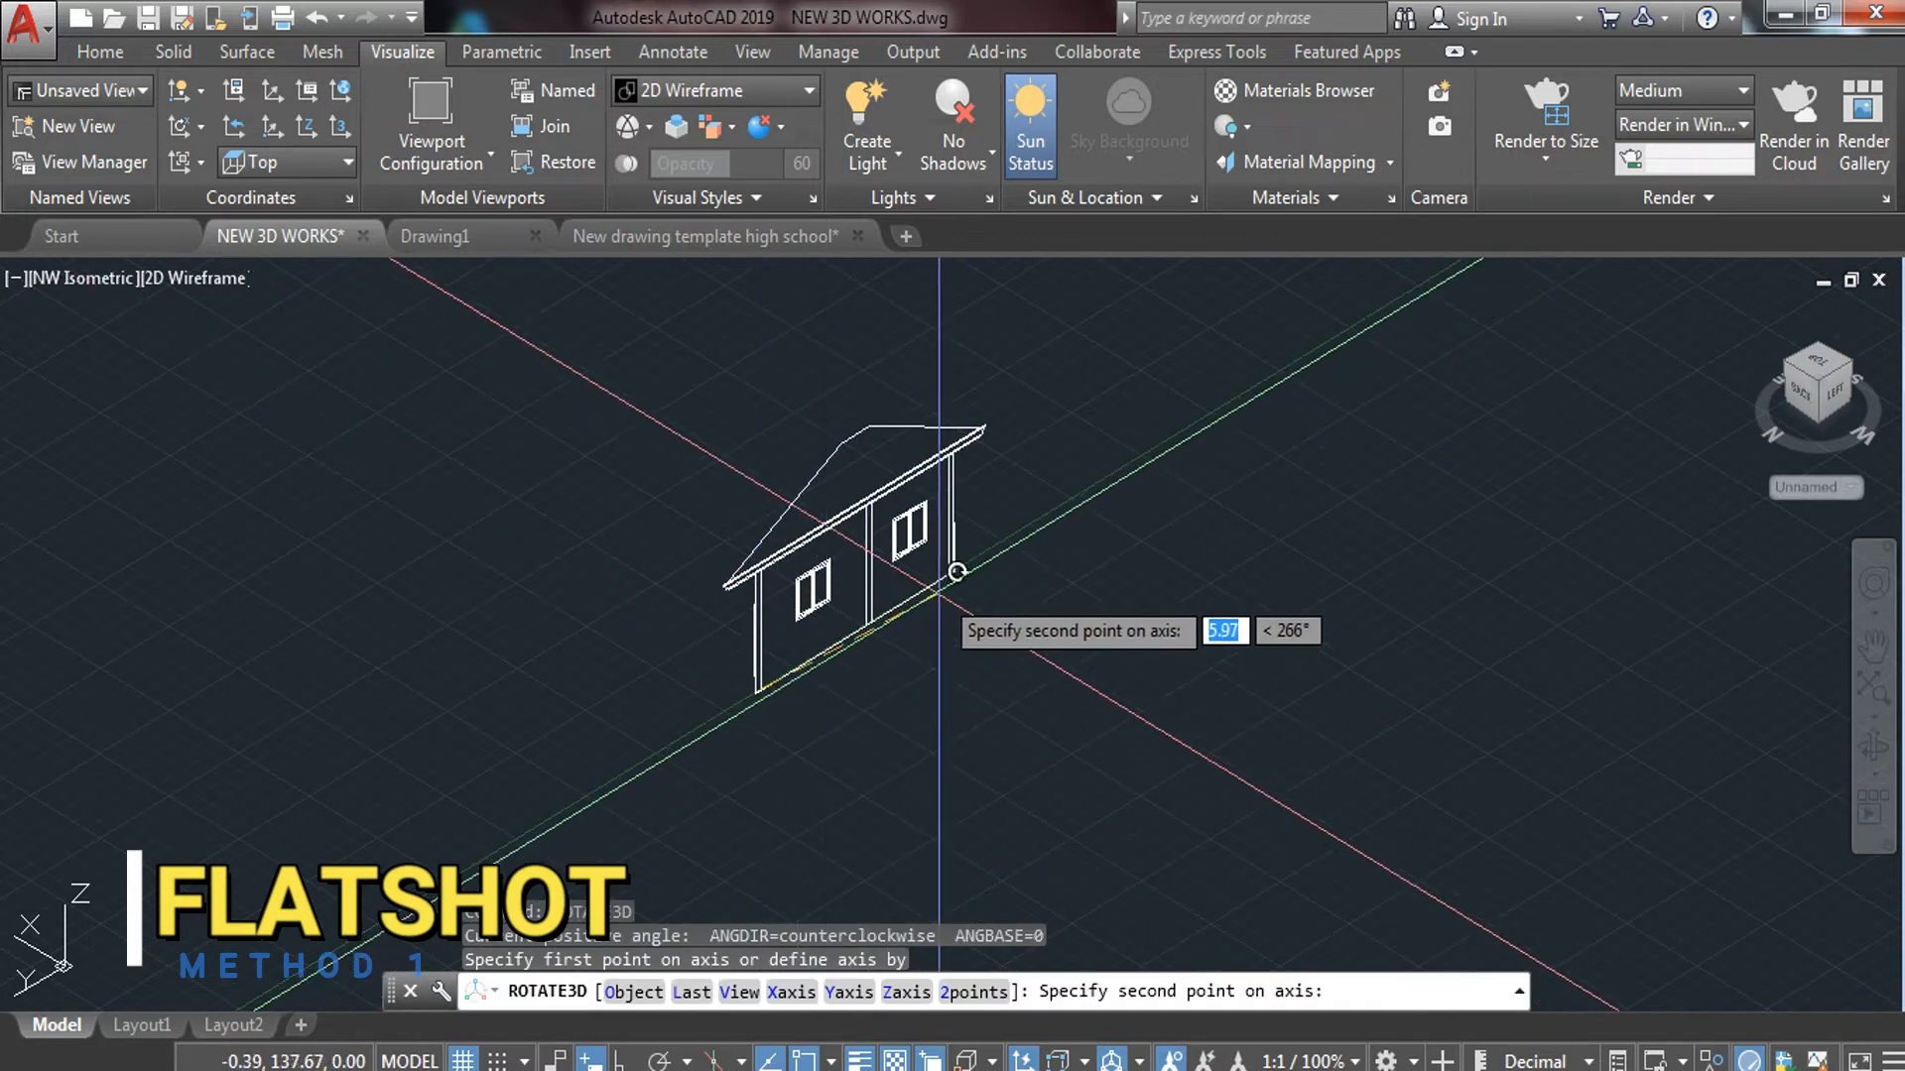
pyautogui.click(954, 570)
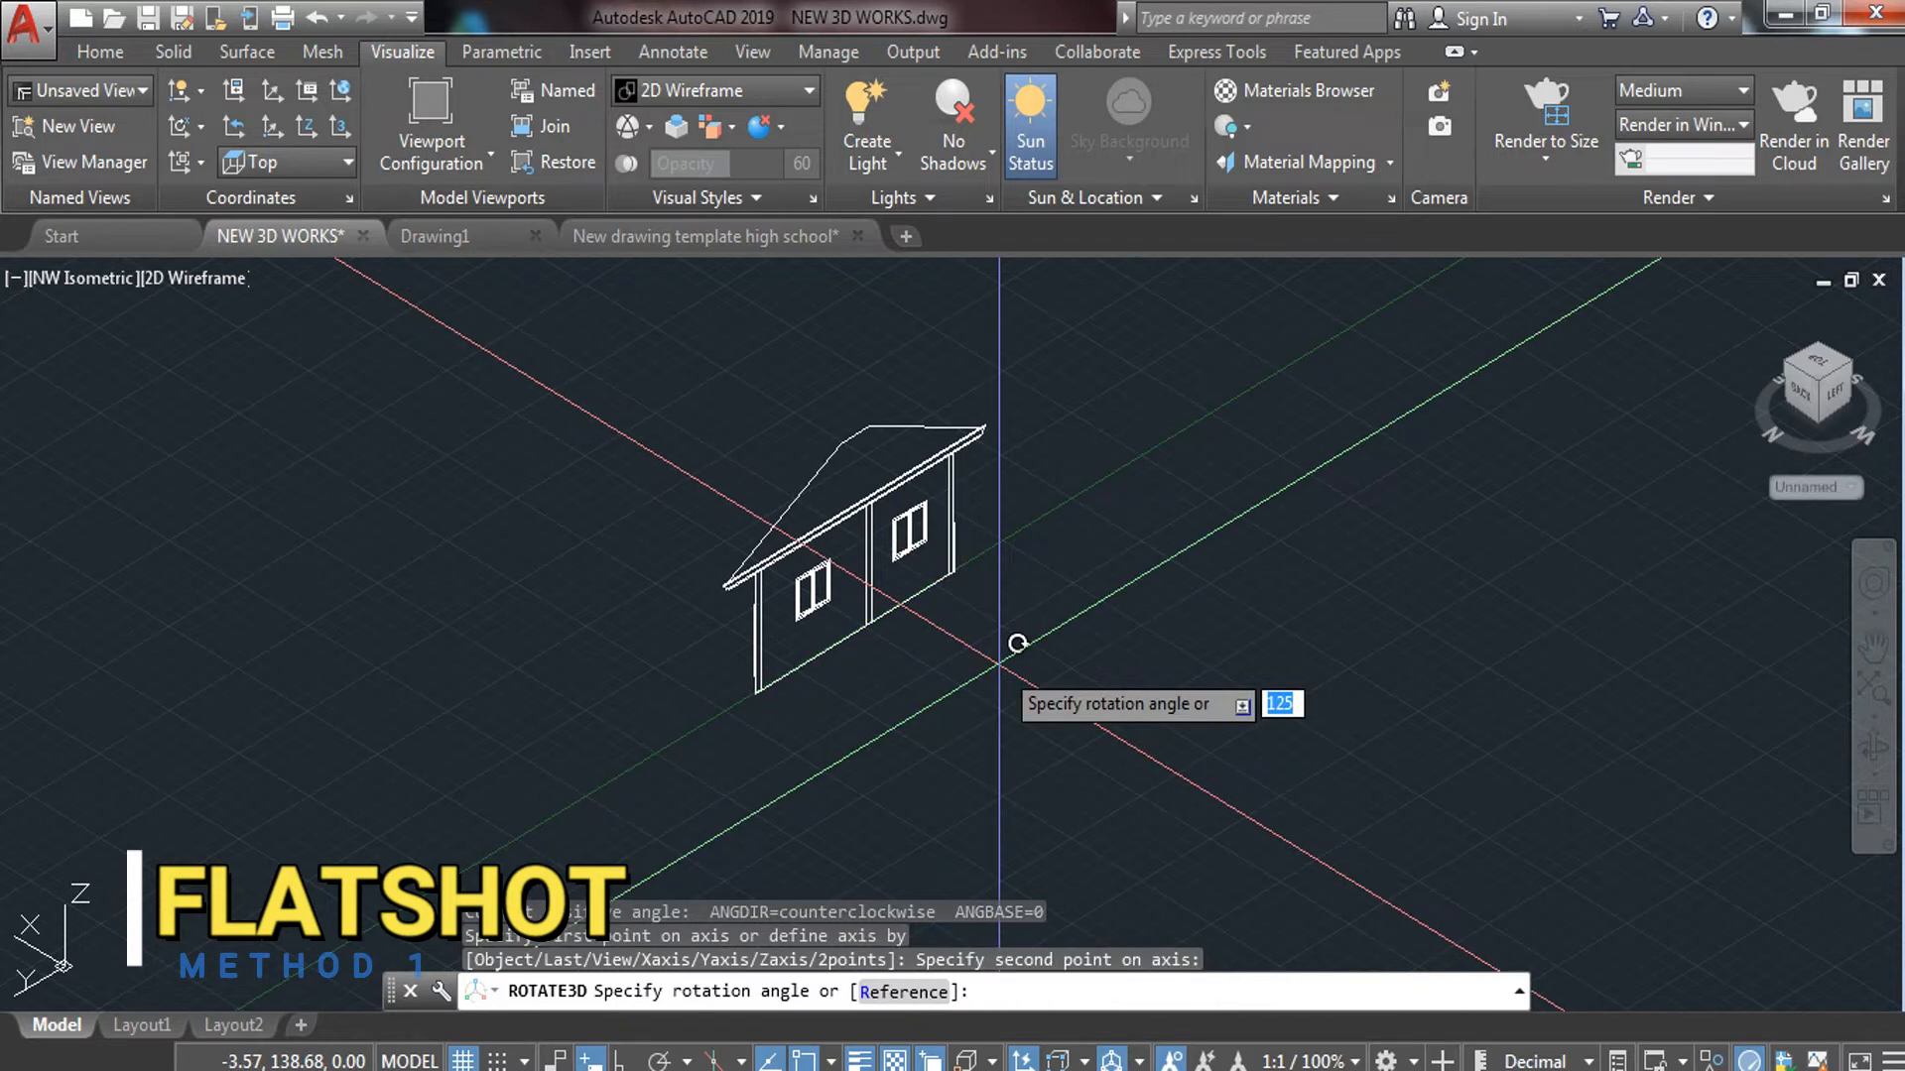
pyautogui.press('Return')
pyautogui.hotkey('ctrl', 'z')
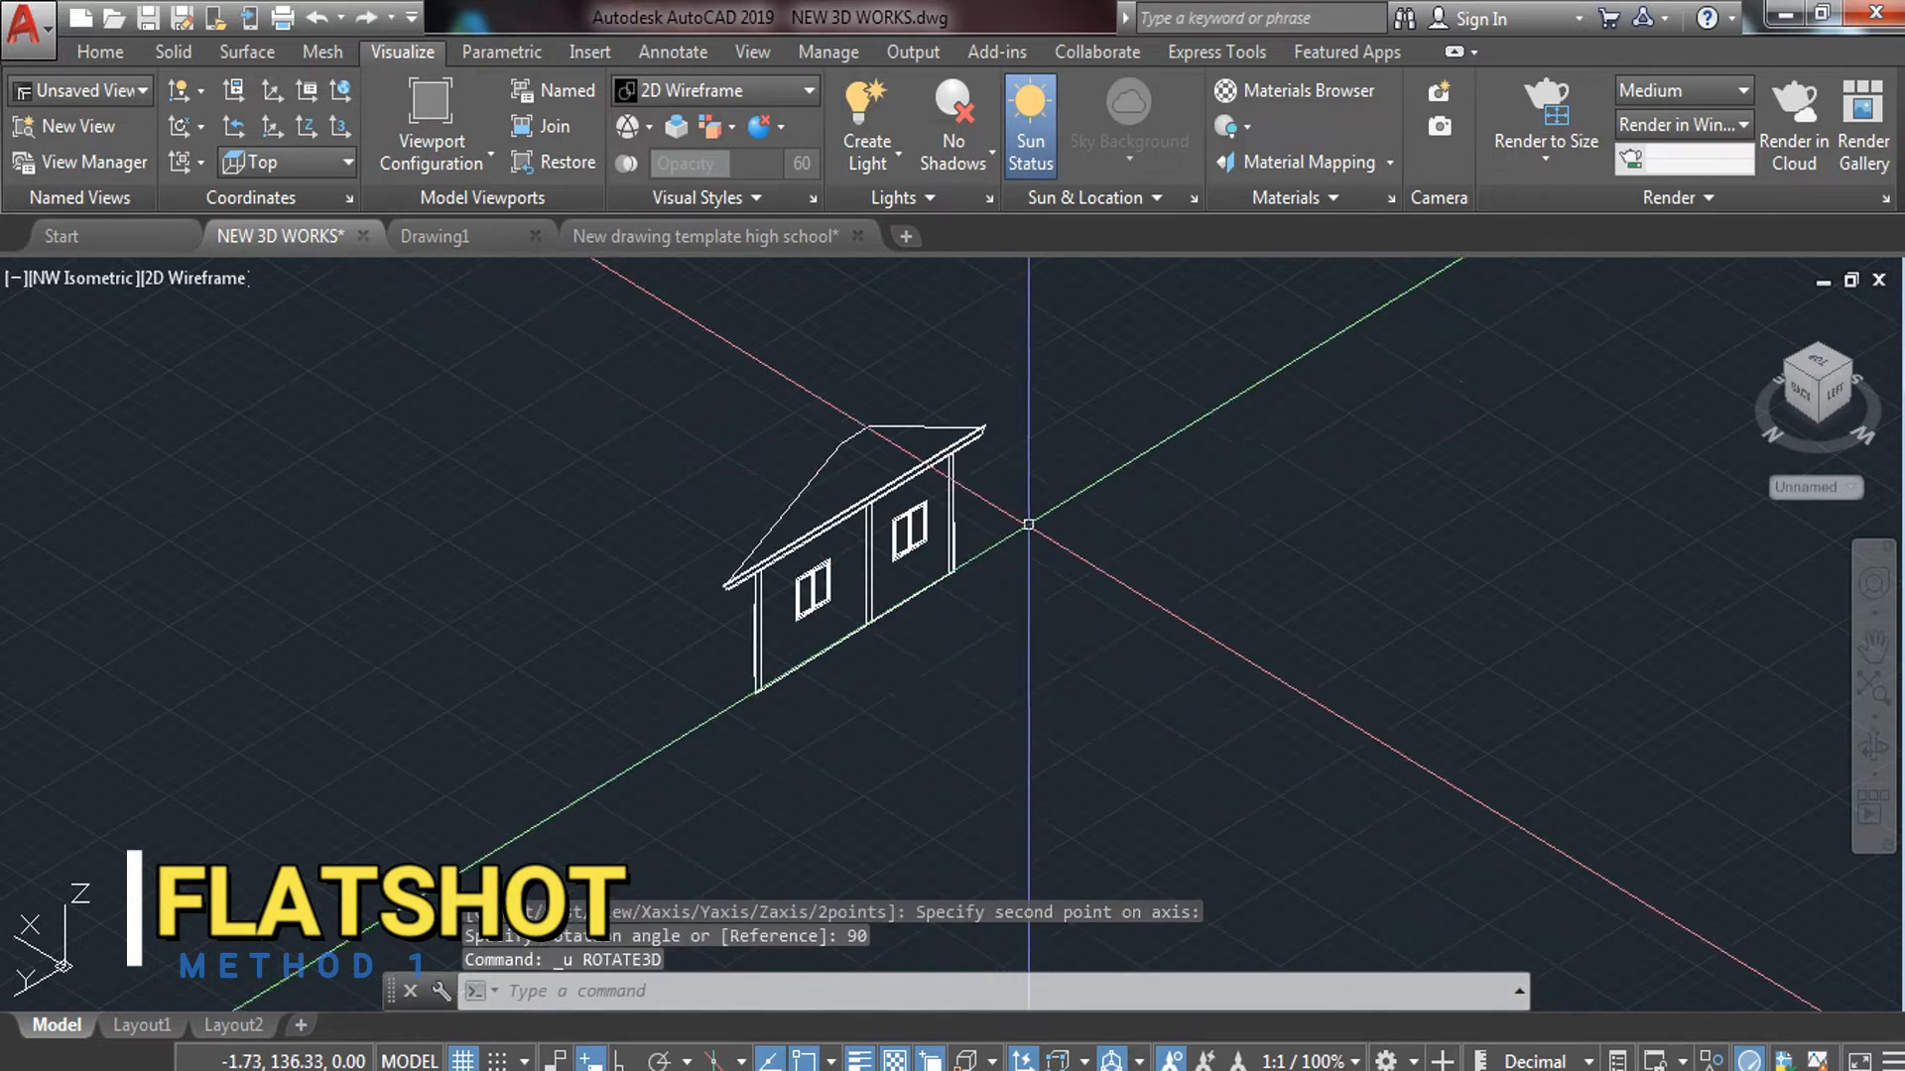
# Rotate the left-side elevation 270° in 3D about its base edge to lay it flat
pyautogui.click(1022, 523)
pyautogui.click(724, 681)
pyautogui.write('RO')
pyautogui.click(829, 781)
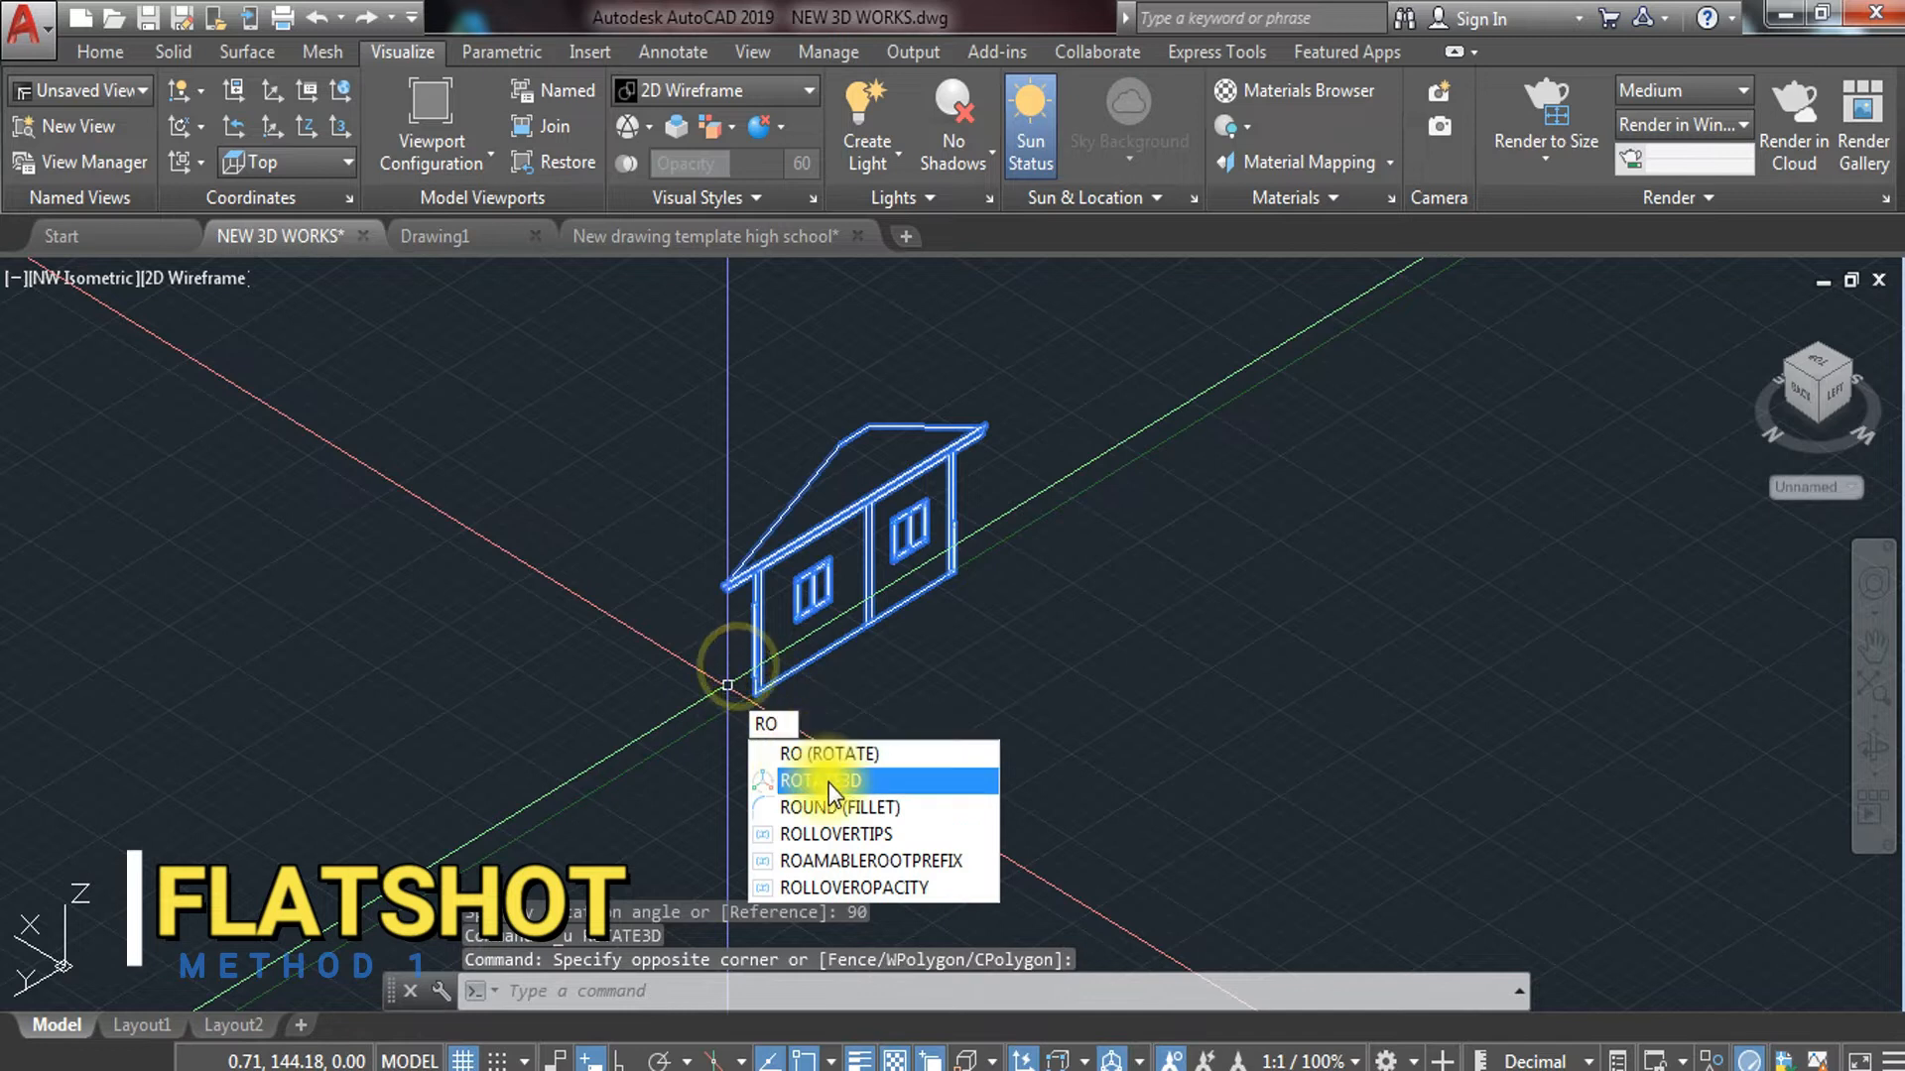
pyautogui.click(772, 672)
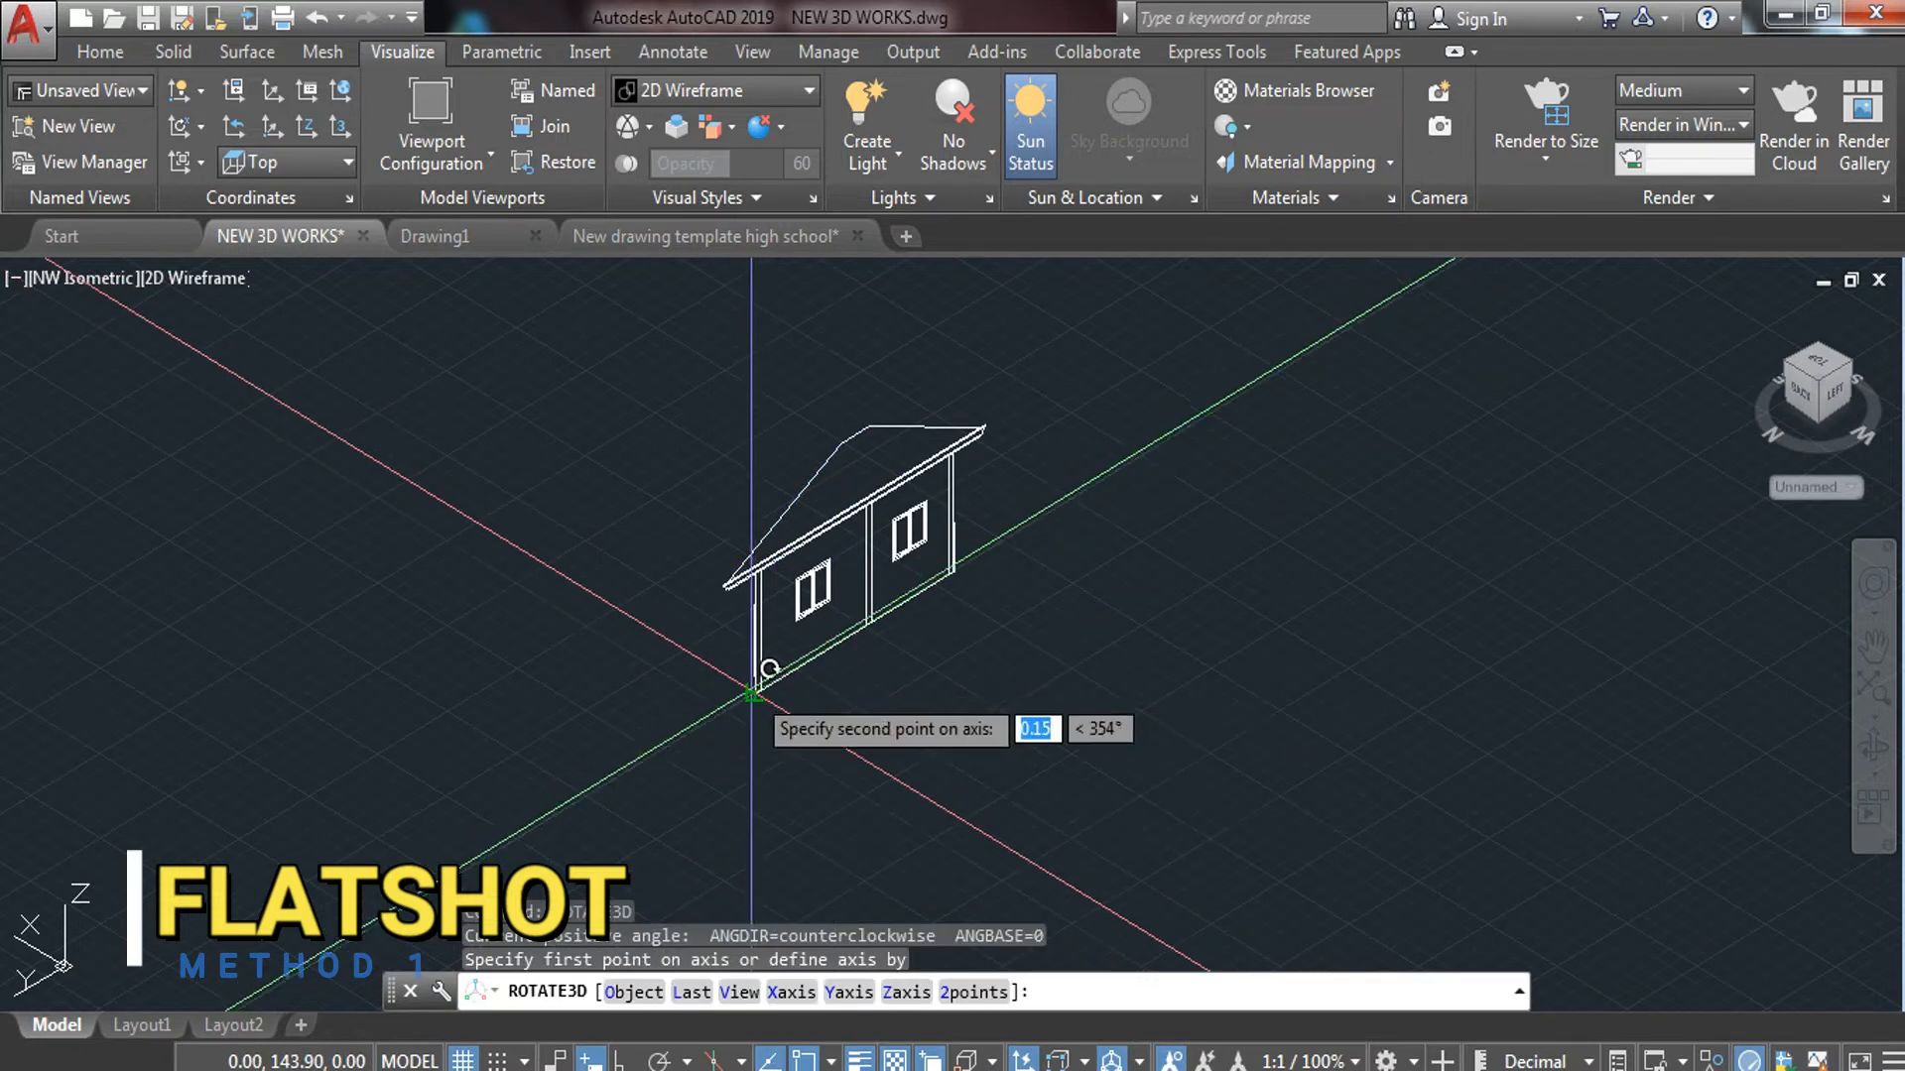
pyautogui.click(923, 577)
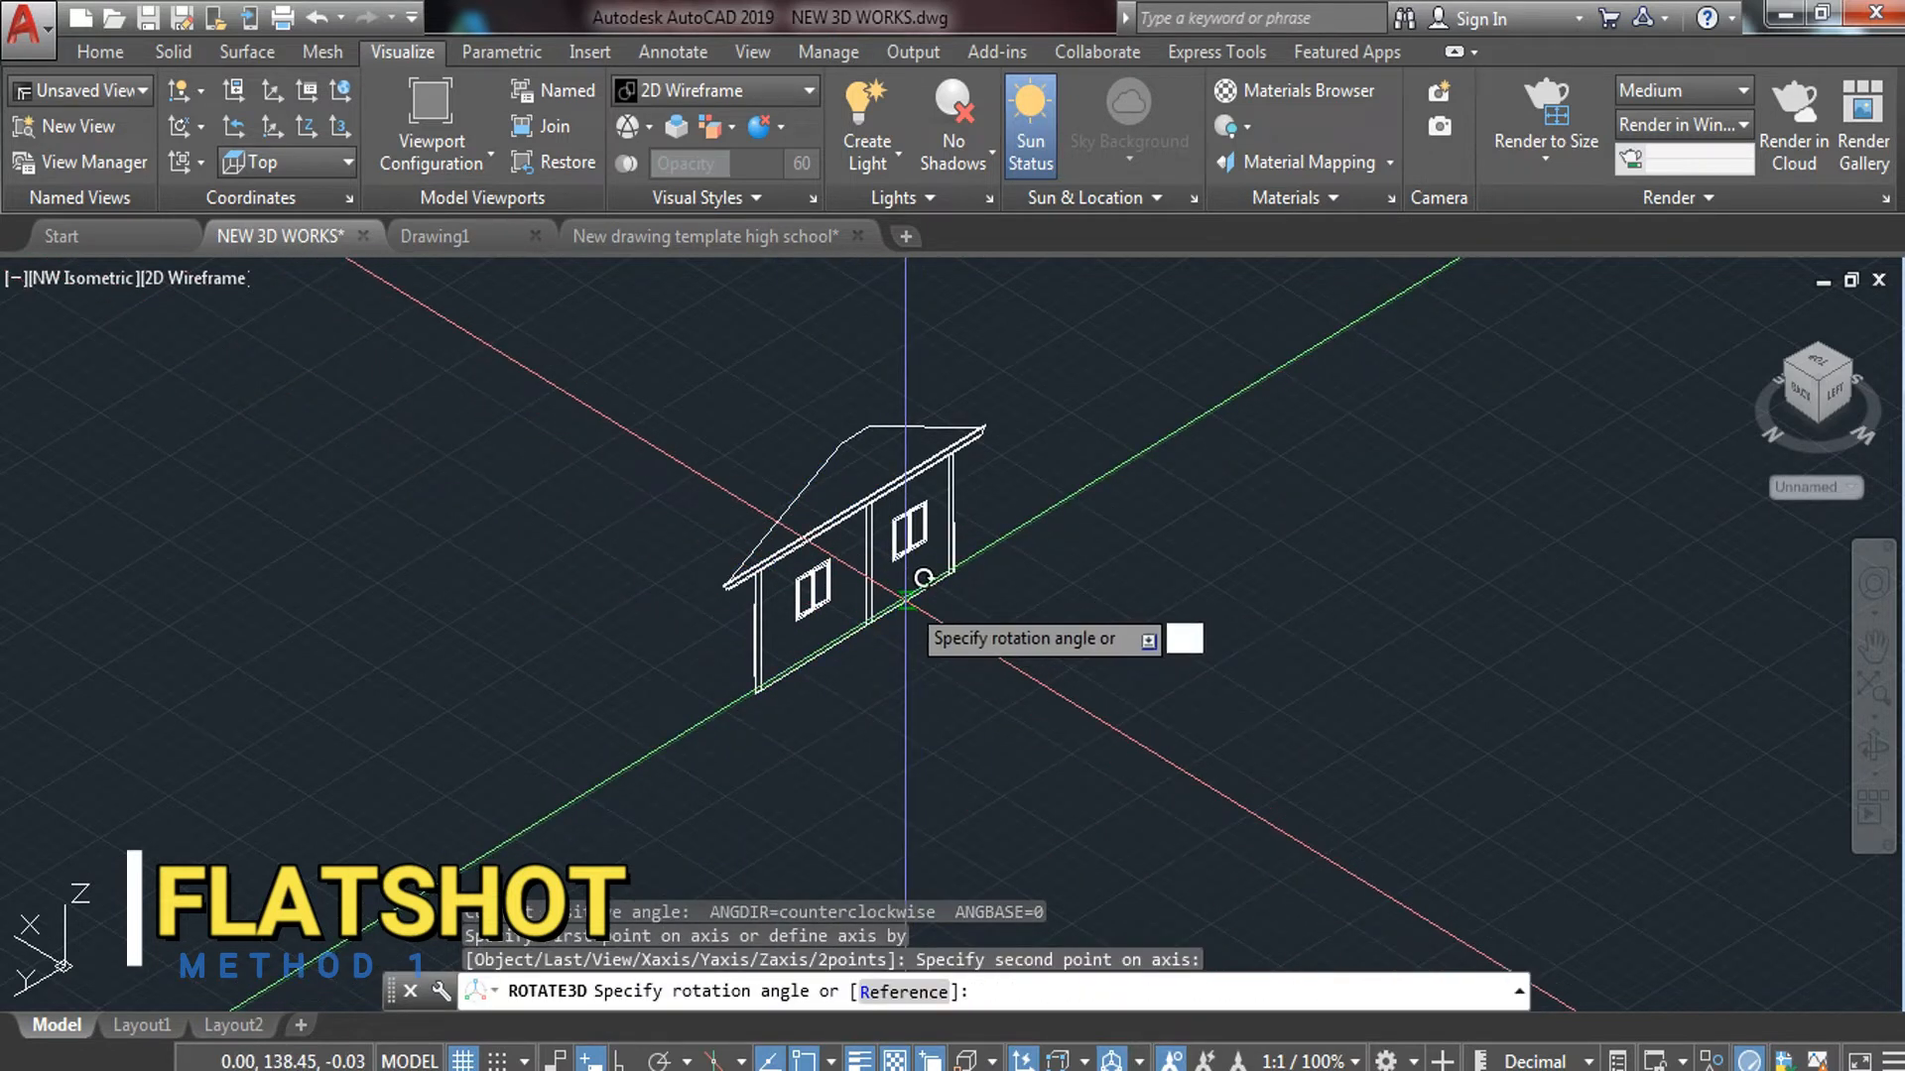
pyautogui.write('270')
pyautogui.press('Return')
pyautogui.scroll(-3, 903, 640)
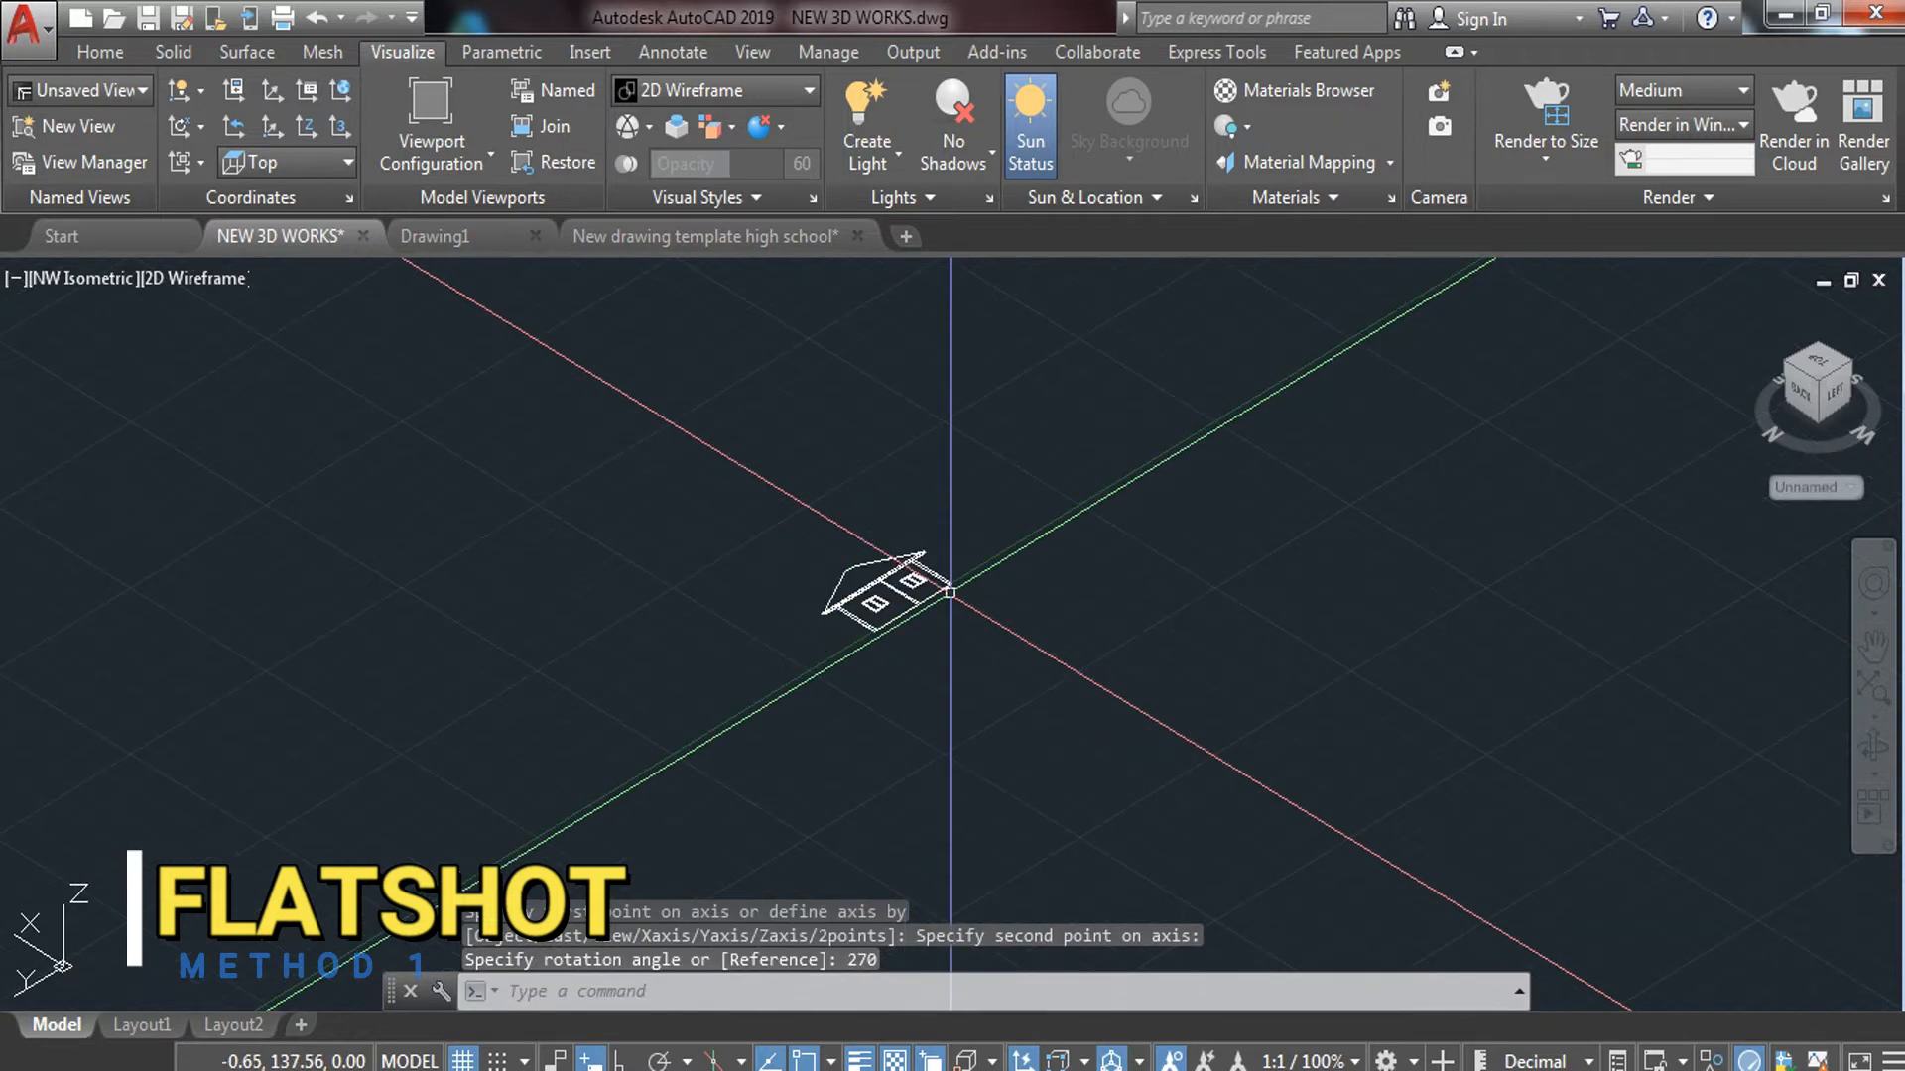
pyautogui.scroll(6, 886, 647)
pyautogui.scroll(-4, 885, 648)
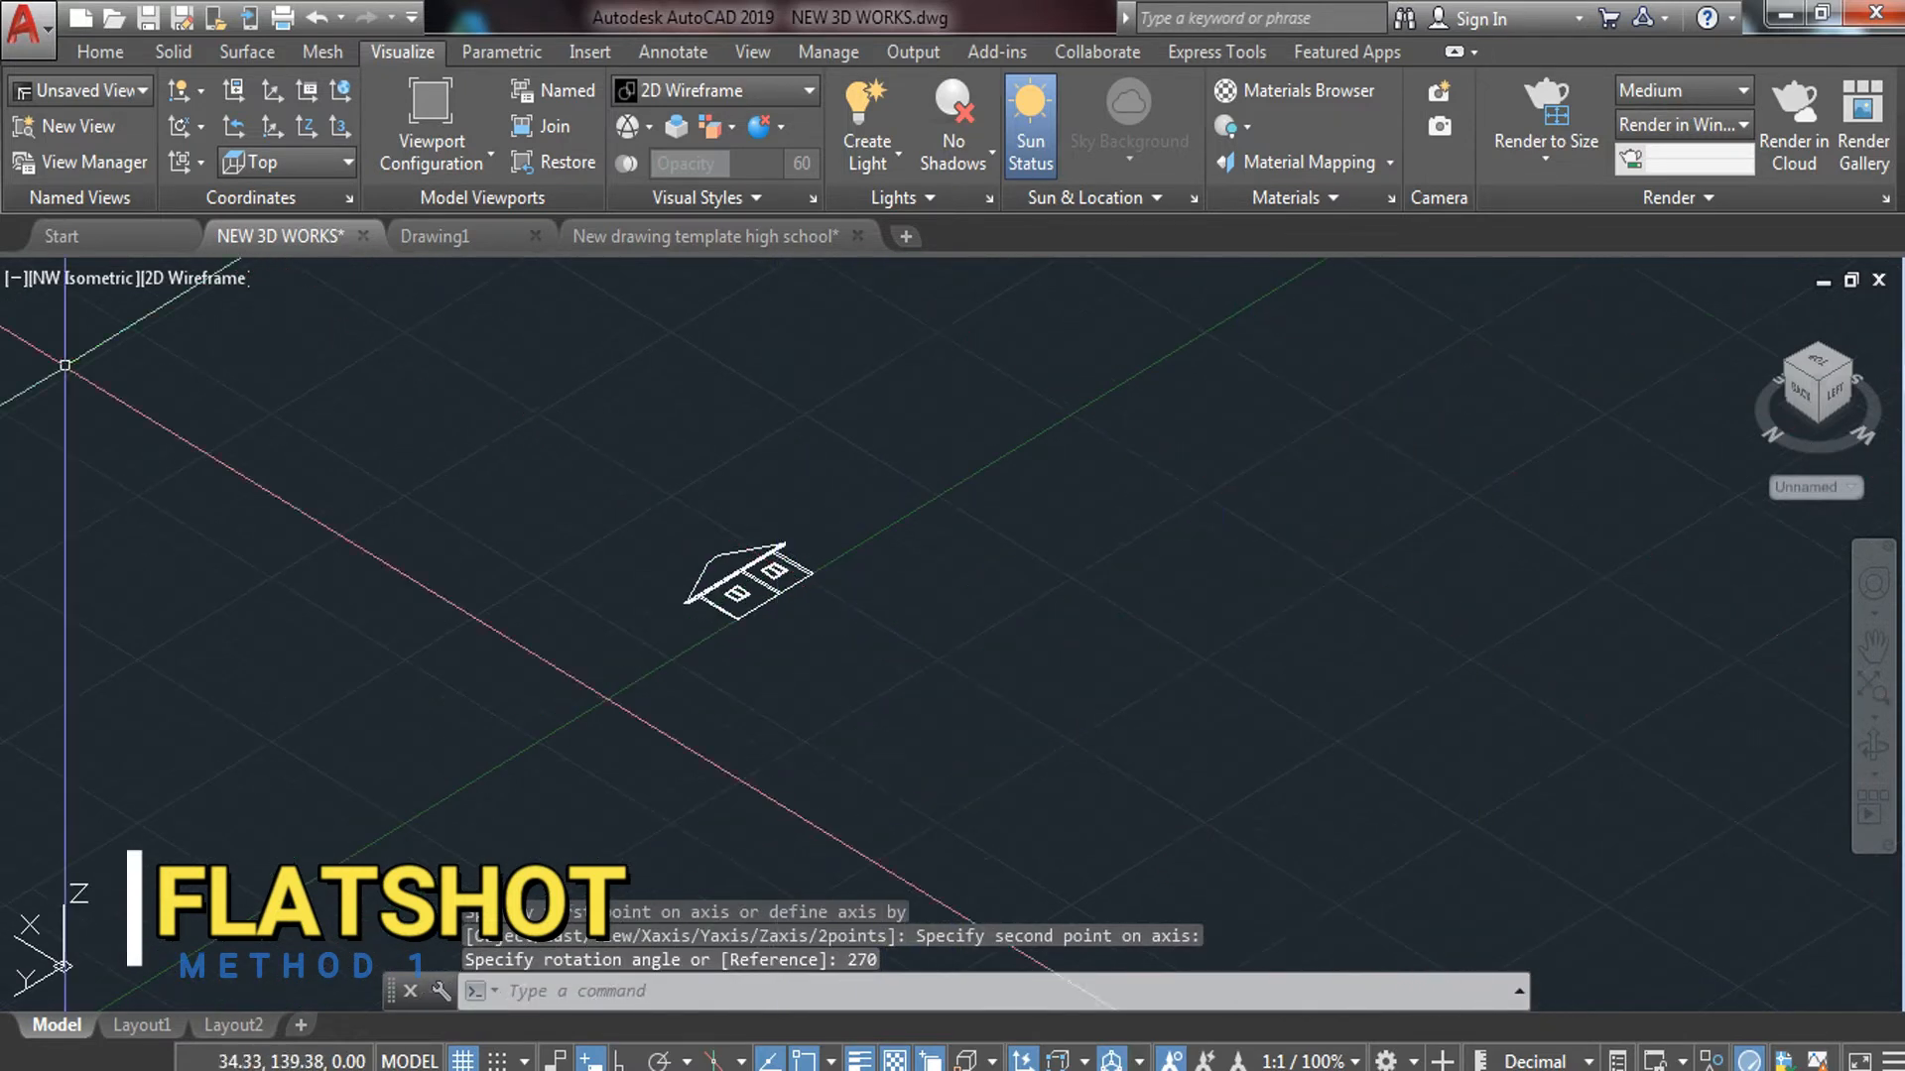
pyautogui.click(103, 282)
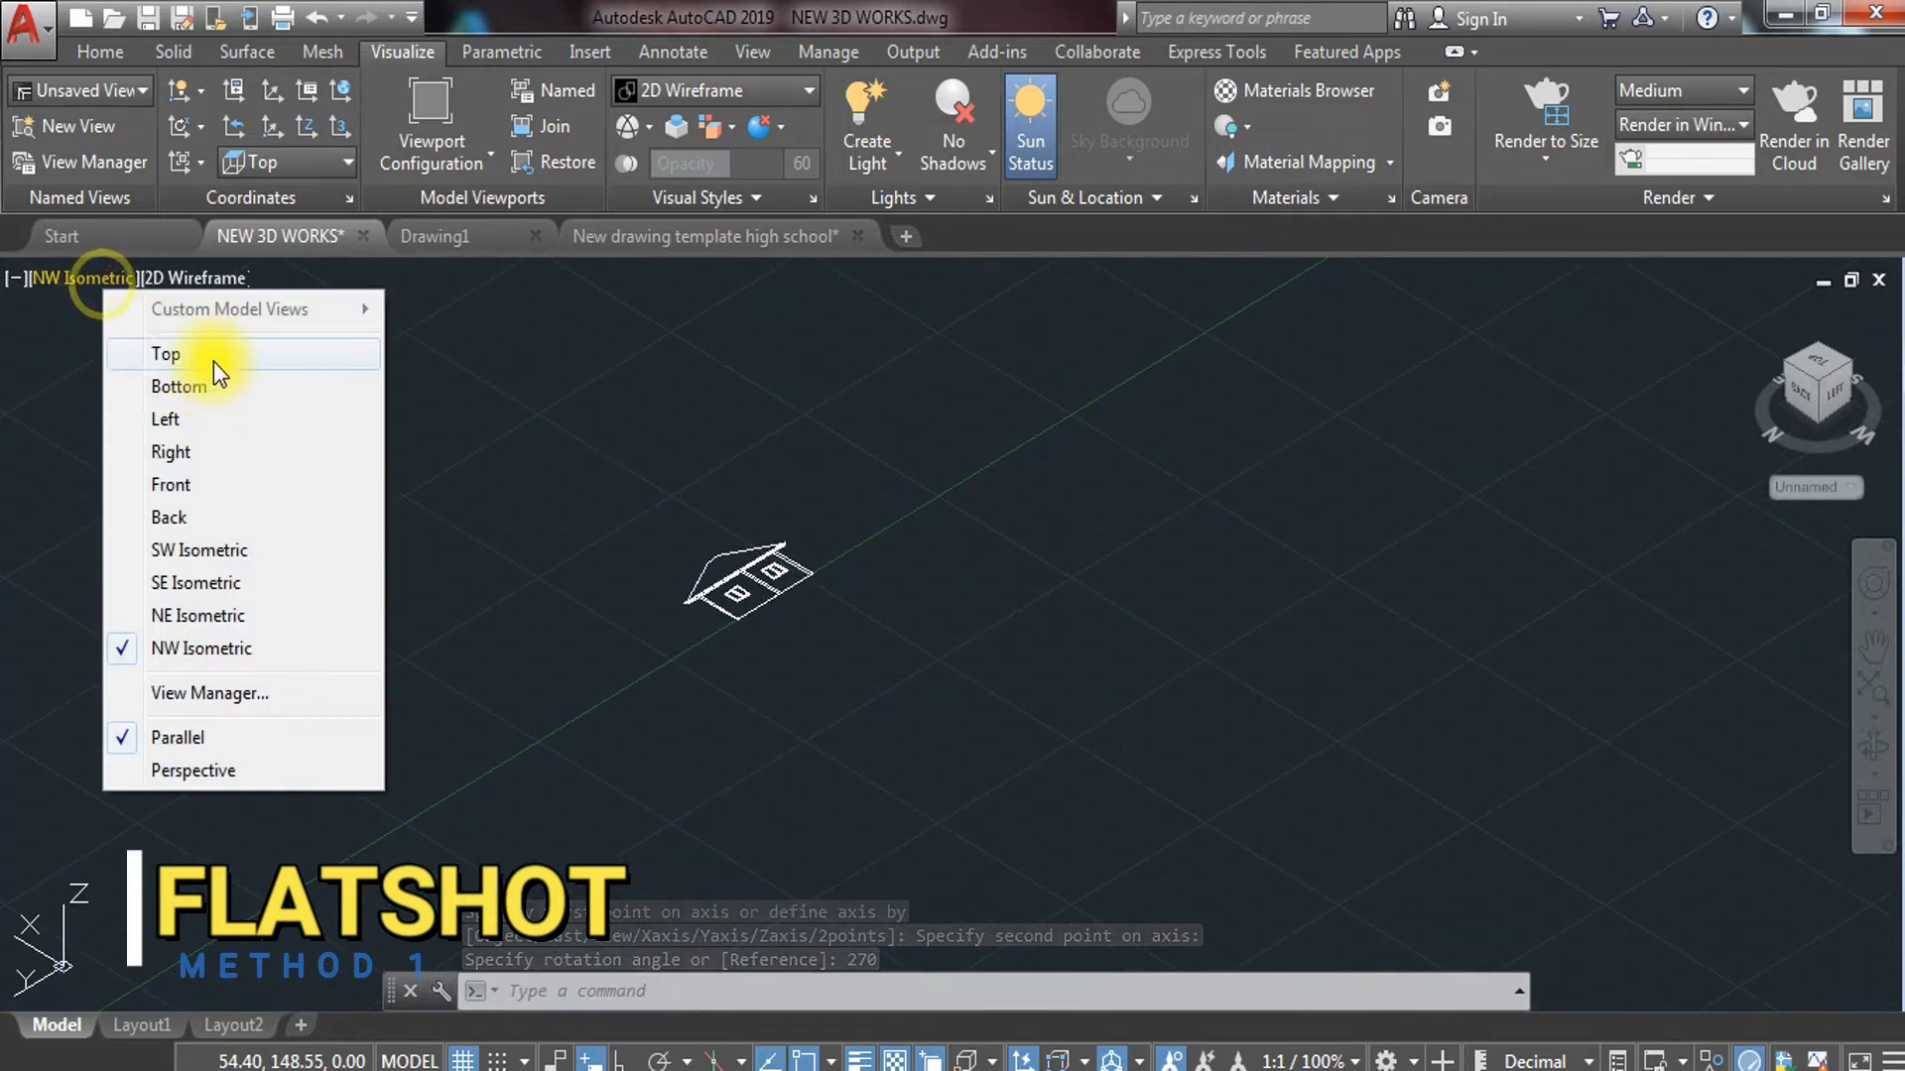
# In Top view, rotate the elevation 180° with Ortho on so it stands upright
pyautogui.click(188, 355)
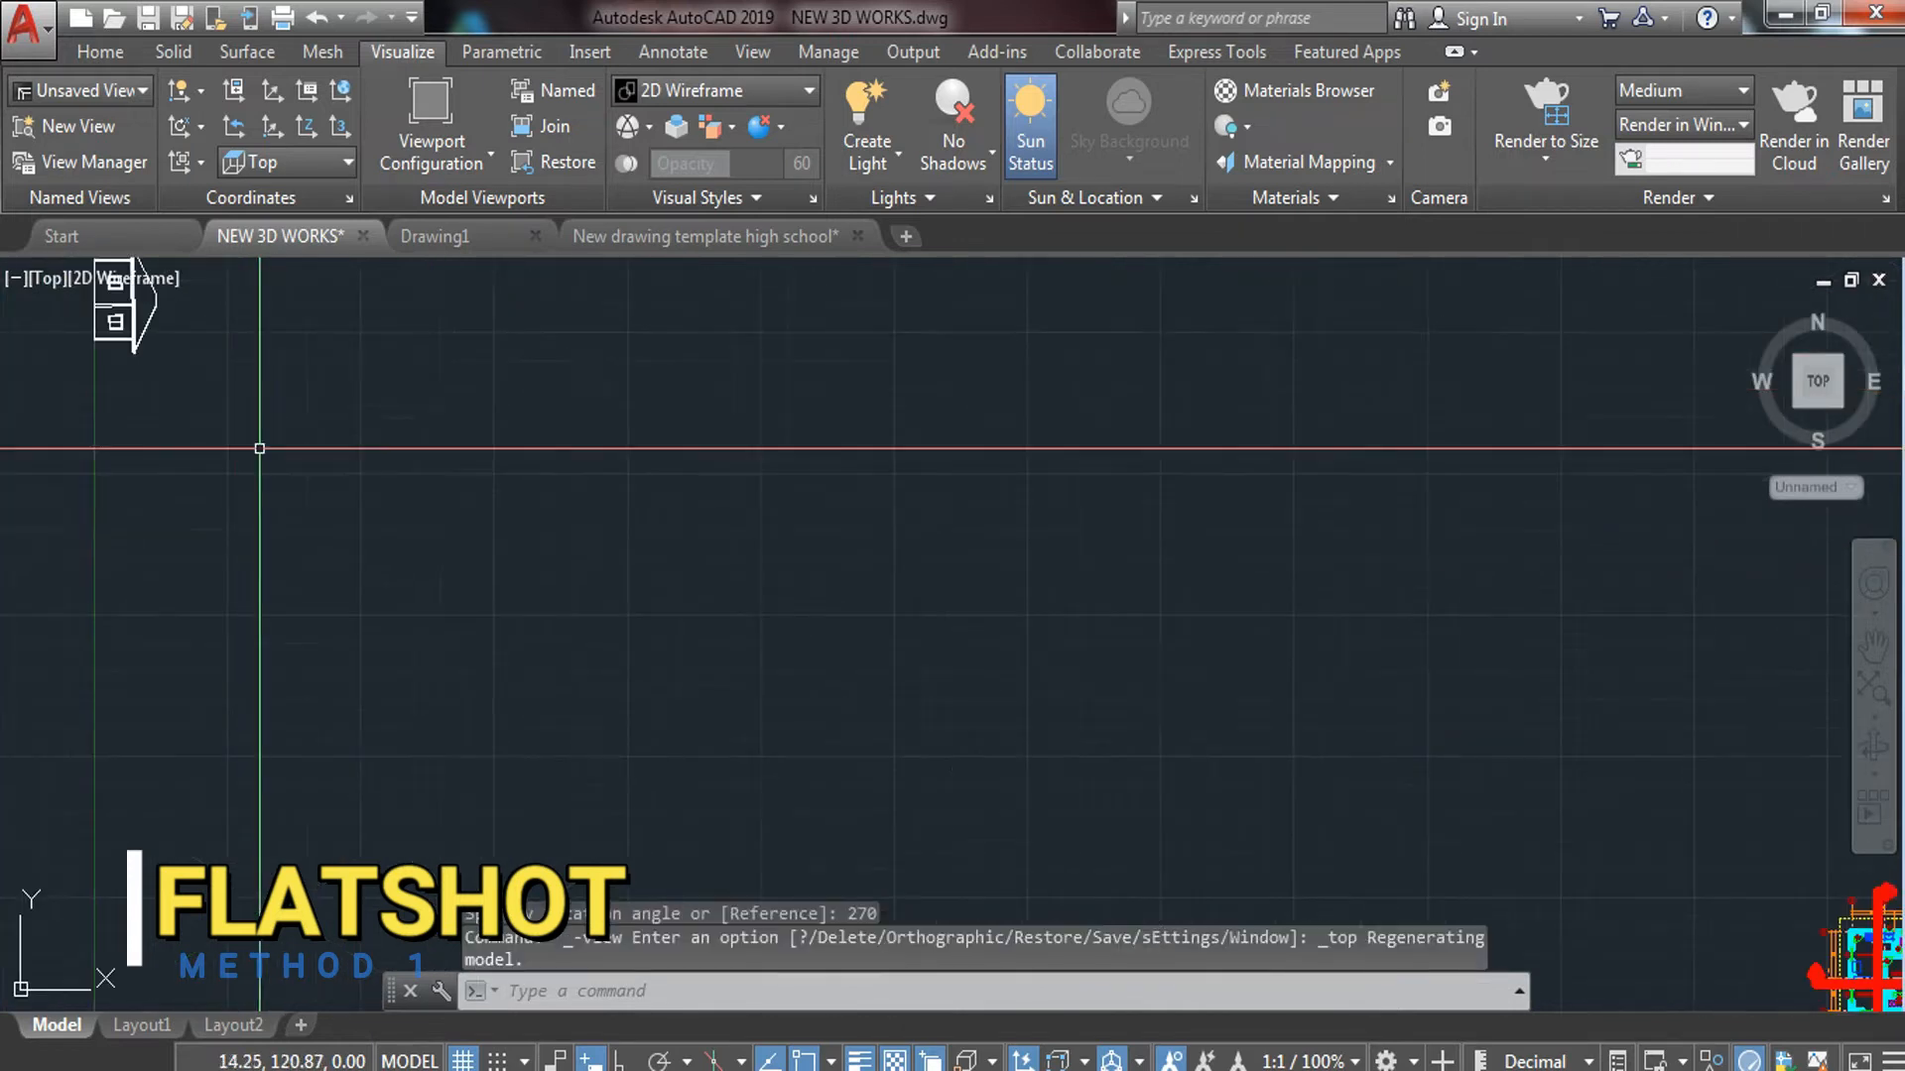
pyautogui.click(293, 327)
pyautogui.click(57, 447)
pyautogui.write('RO')
pyautogui.press('Return')
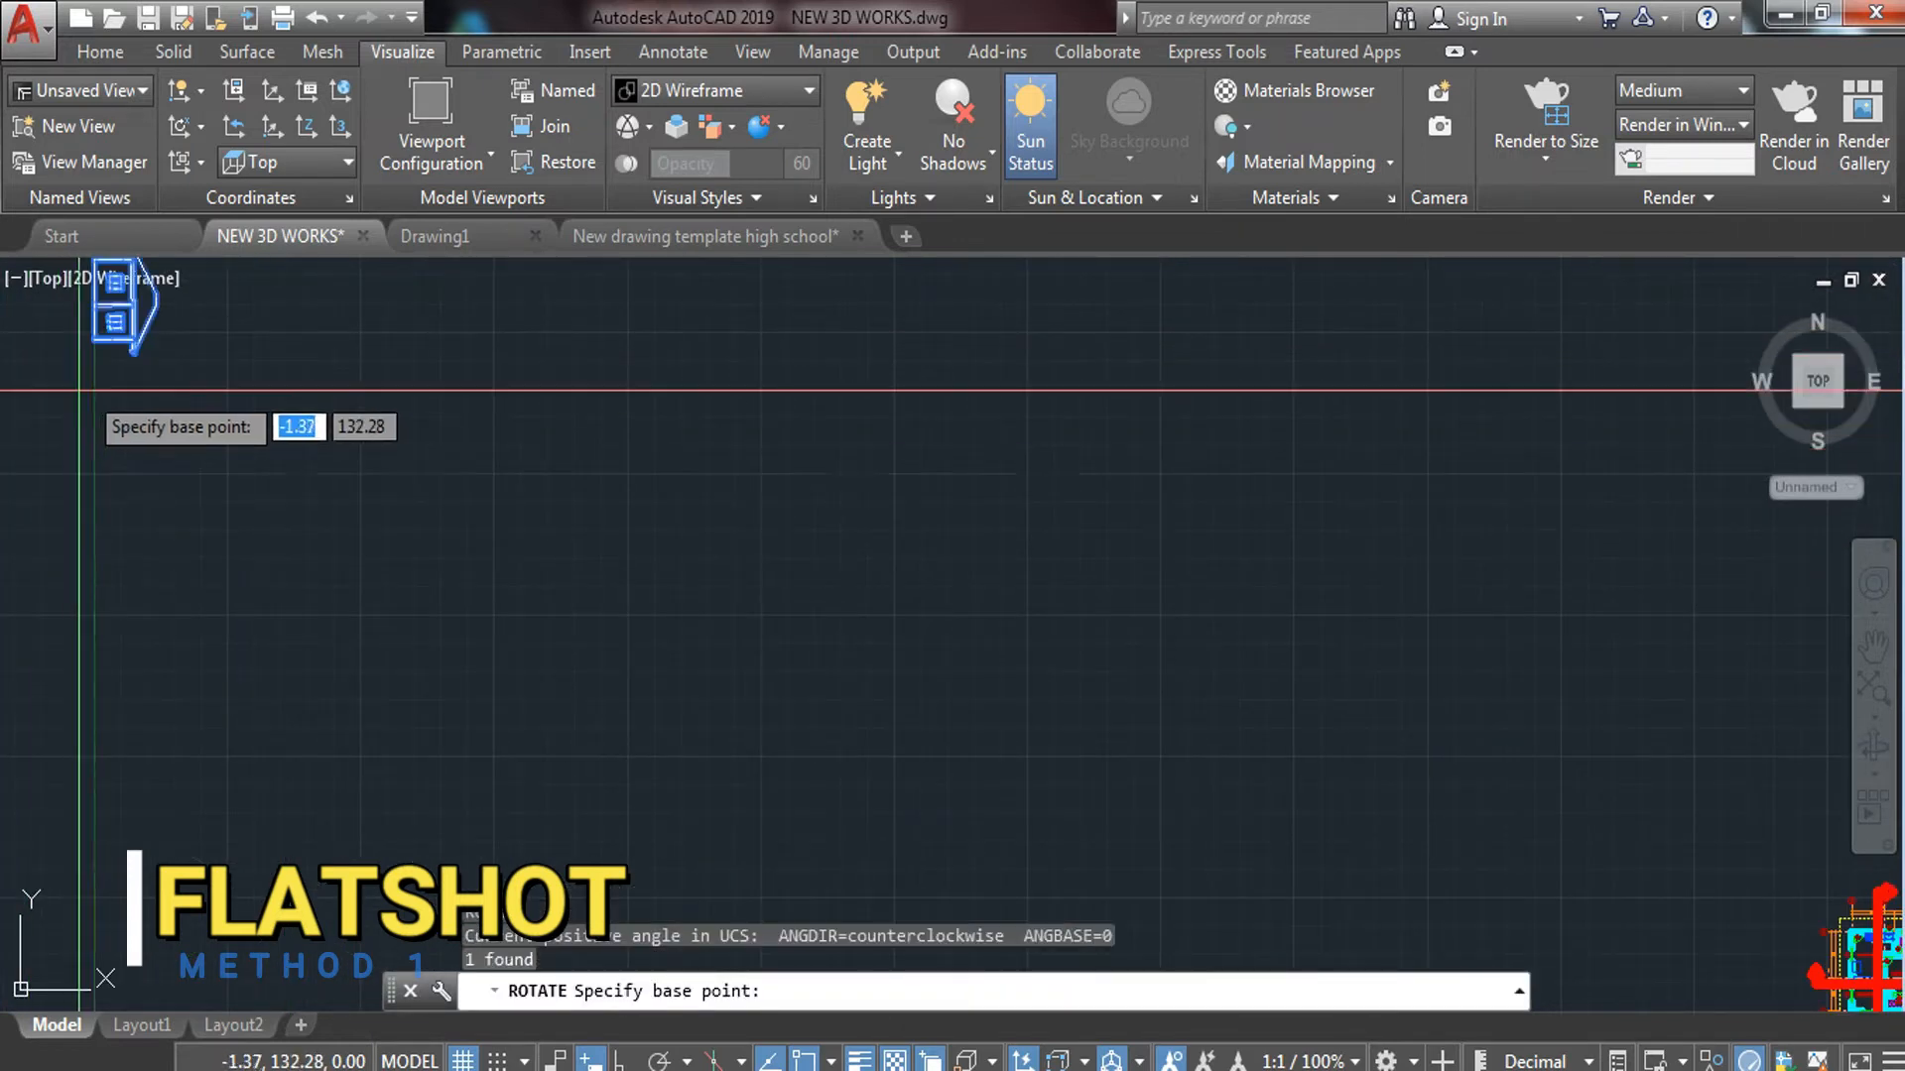
pyautogui.click(95, 340)
pyautogui.moveTo(144, 384); pyautogui.dragTo(333, 693, button='middle')
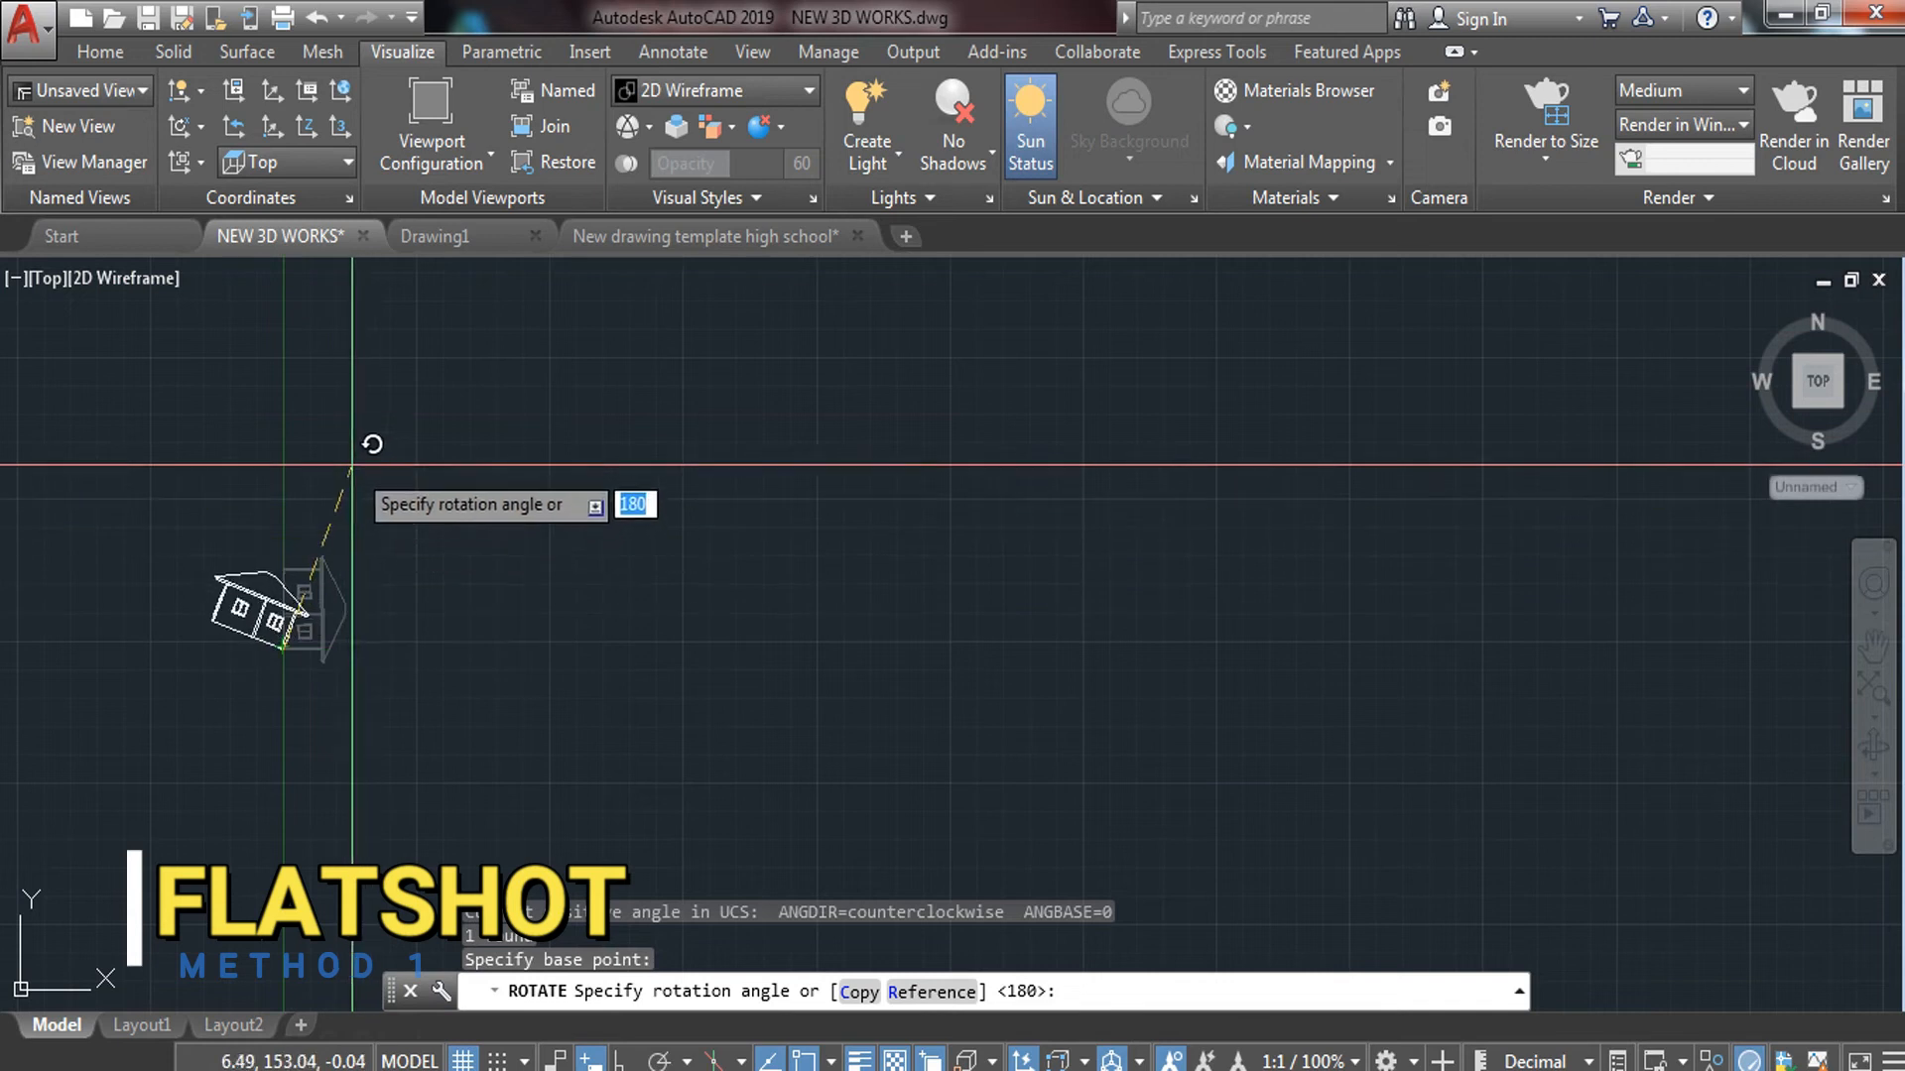
pyautogui.press('F8')
pyautogui.click(341, 419)
# Move the upright elevation beside the third elevation
pyautogui.click(350, 546)
pyautogui.click(159, 722)
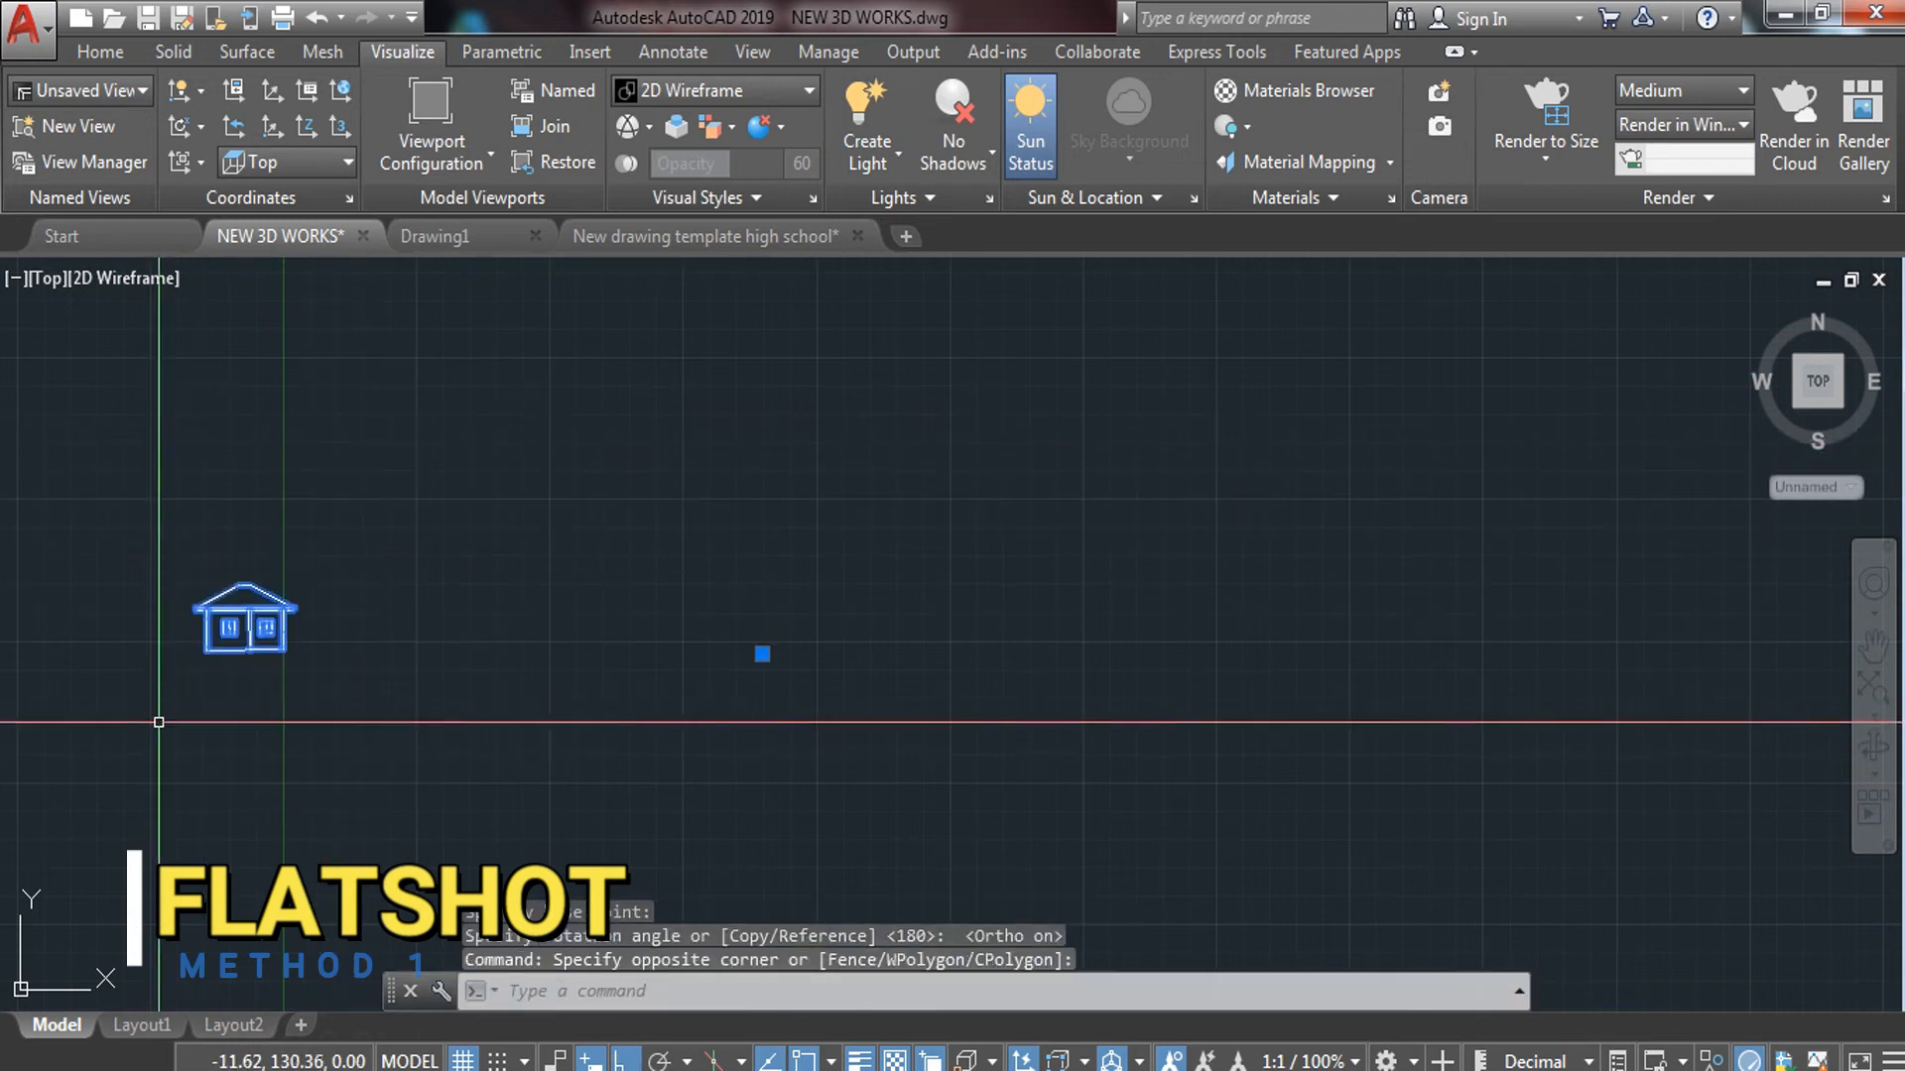
pyautogui.write('M')
pyautogui.press('Return')
pyautogui.click(229, 640)
pyautogui.scroll(-6, 250, 682)
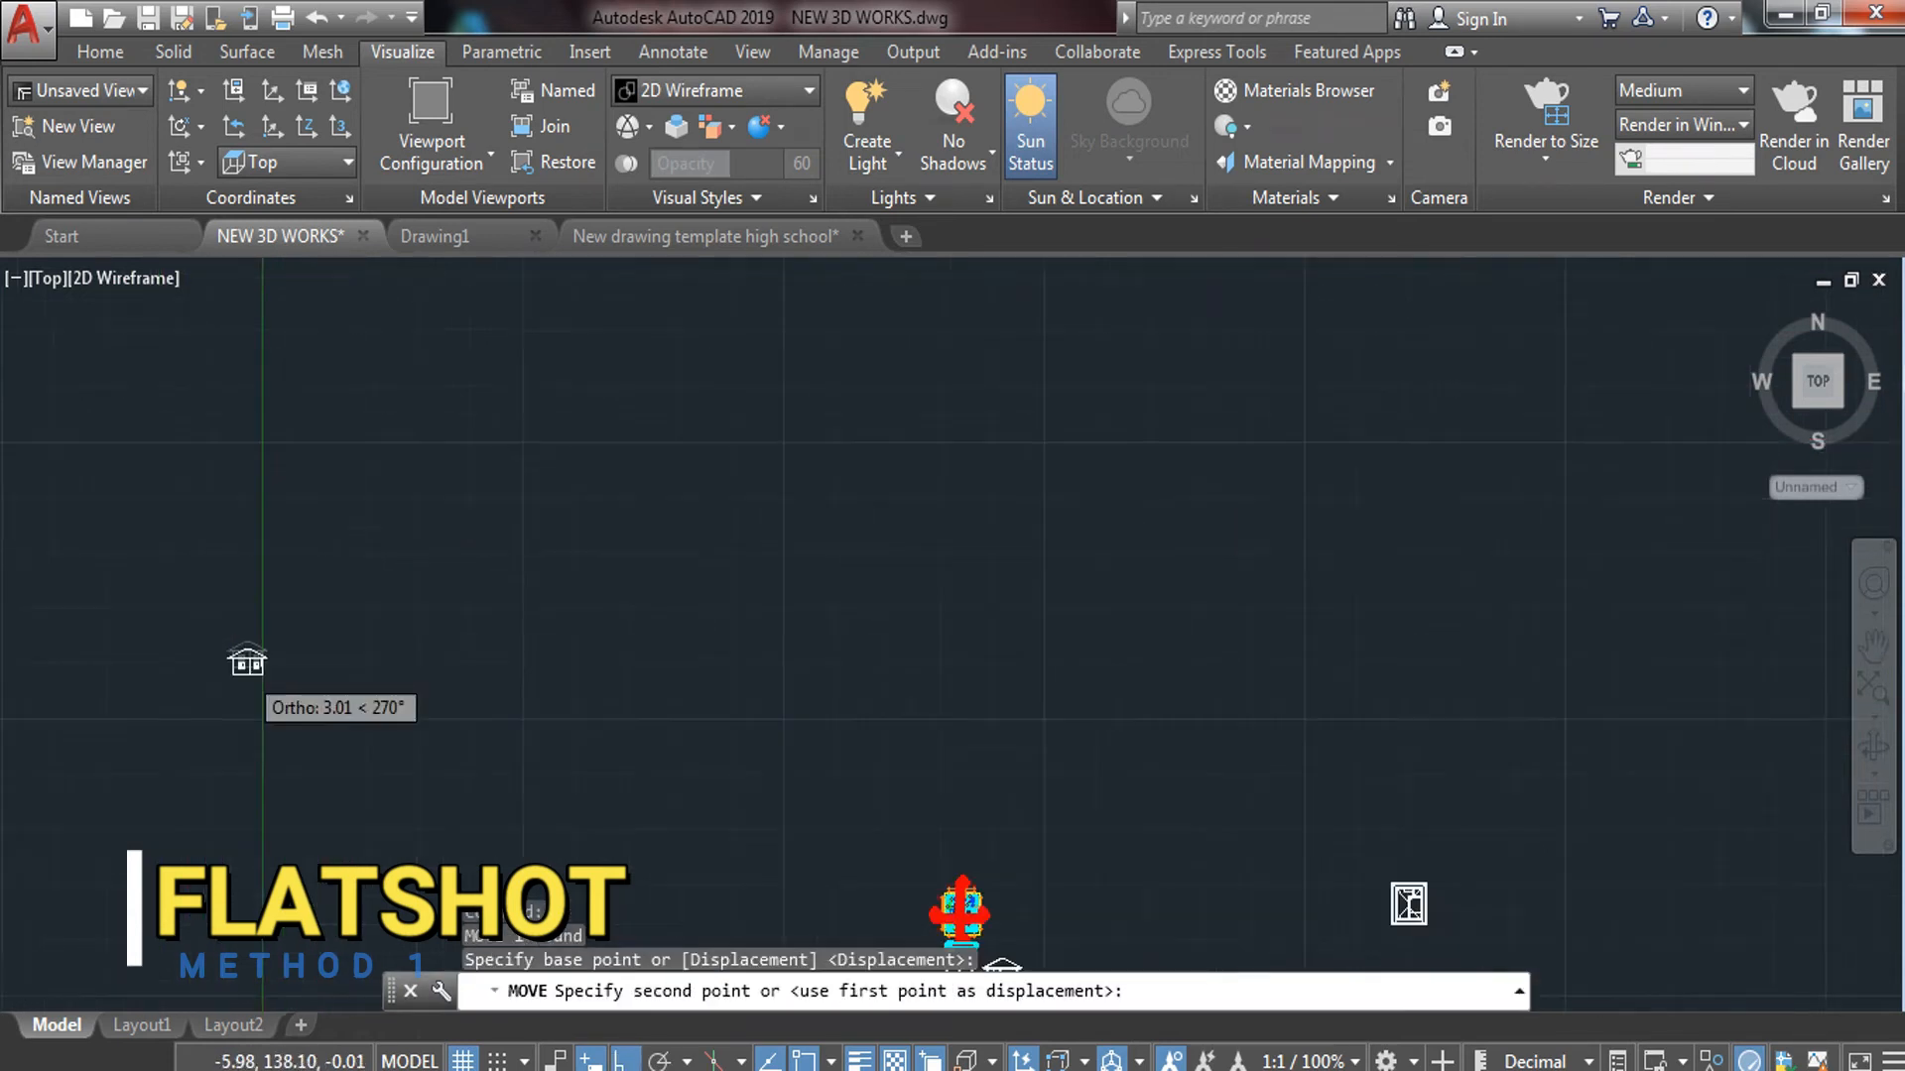
pyautogui.moveTo(519, 795); pyautogui.dragTo(357, 585, button='middle')
pyautogui.scroll(8, 555, 645)
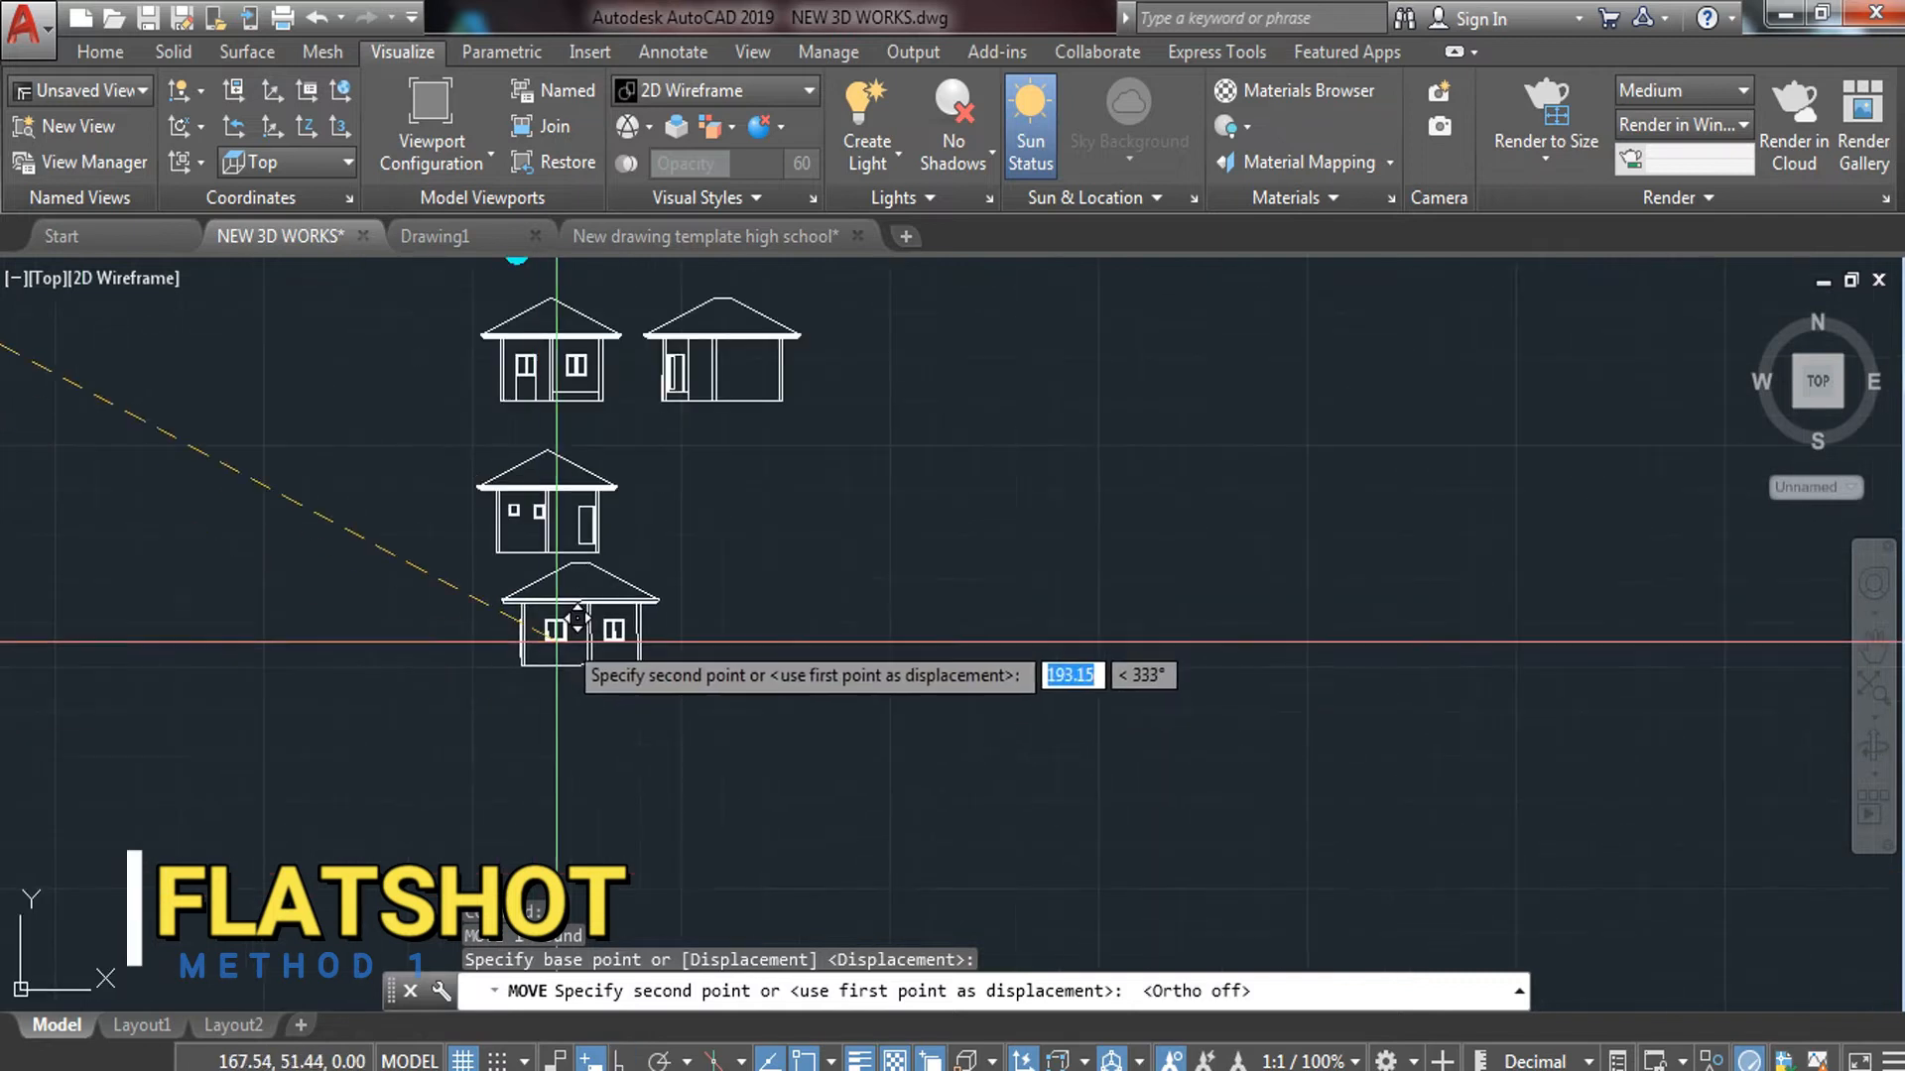
pyautogui.click(703, 532)
pyautogui.press('Escape')
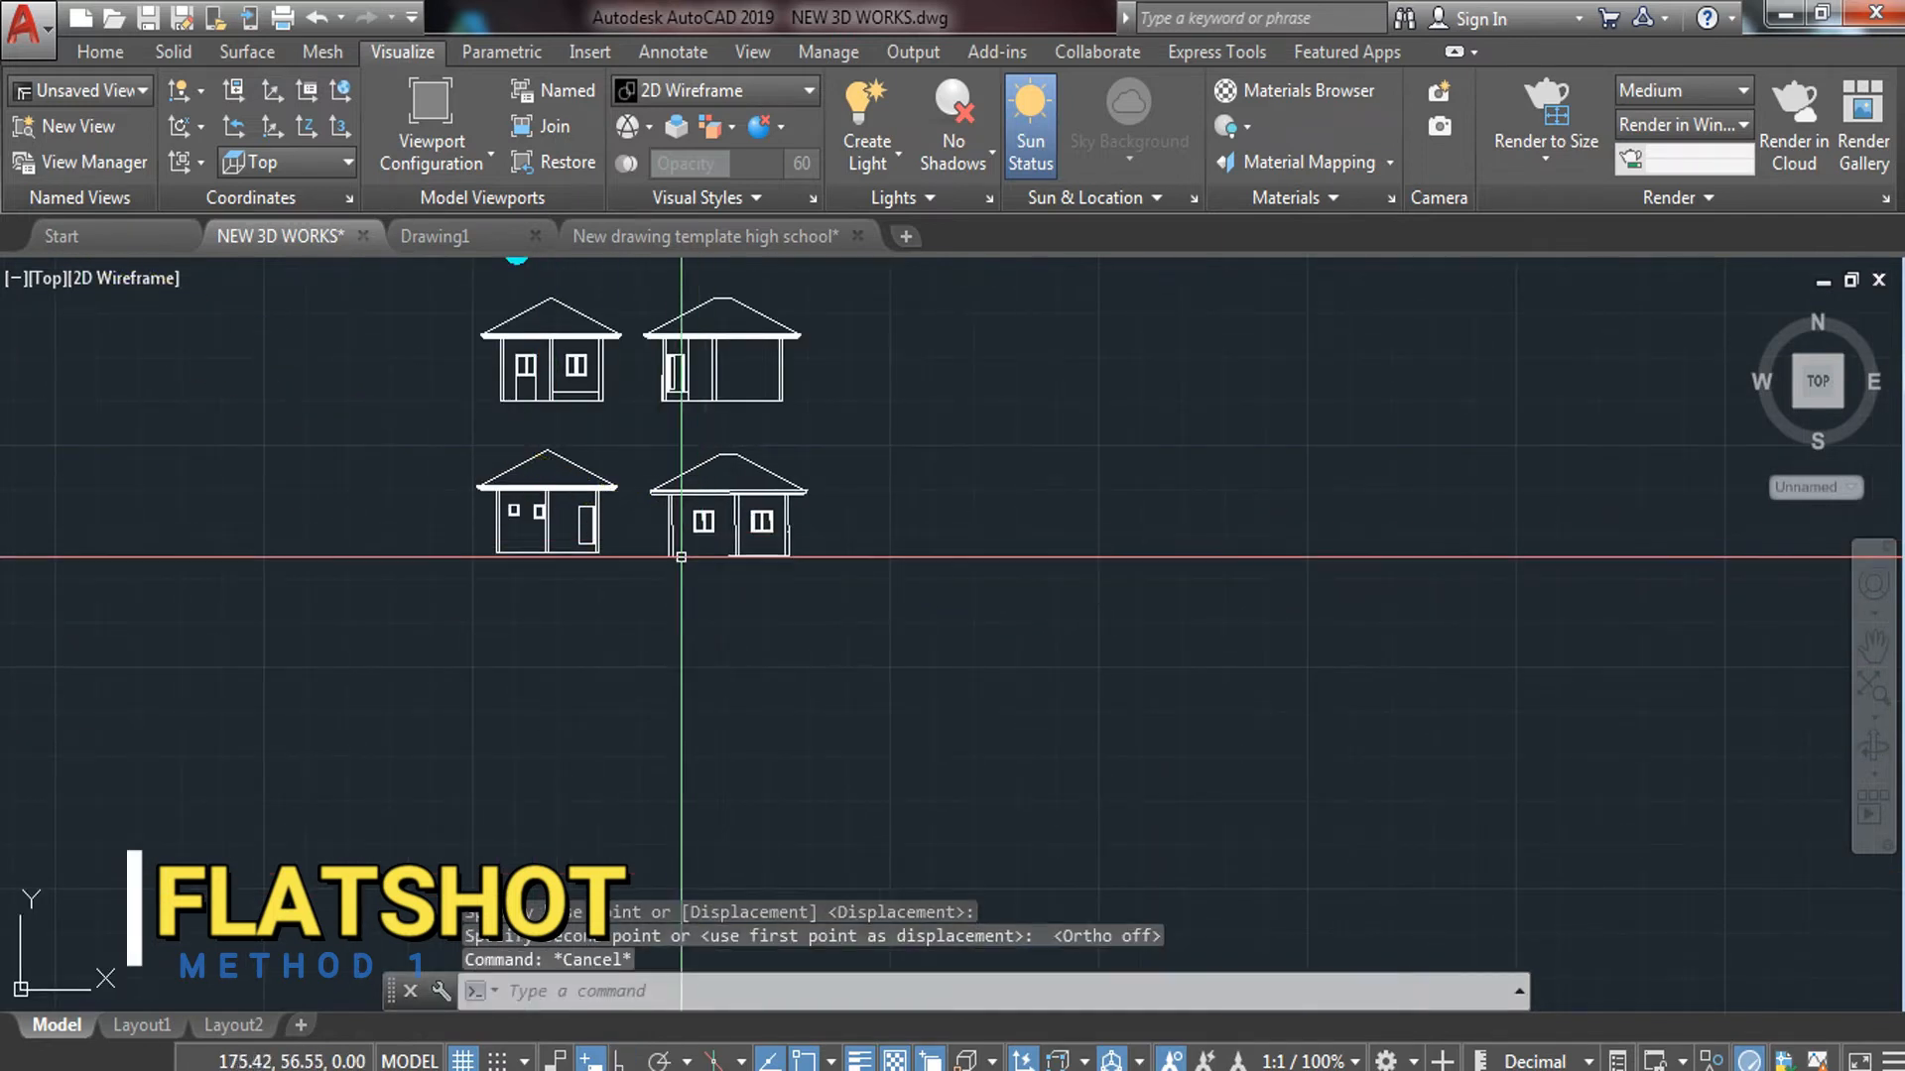
# Select all four elevations with a window
pyautogui.moveTo(681, 558); pyautogui.dragTo(671, 615, button='middle')
pyautogui.click(828, 359)
pyautogui.click(342, 682)
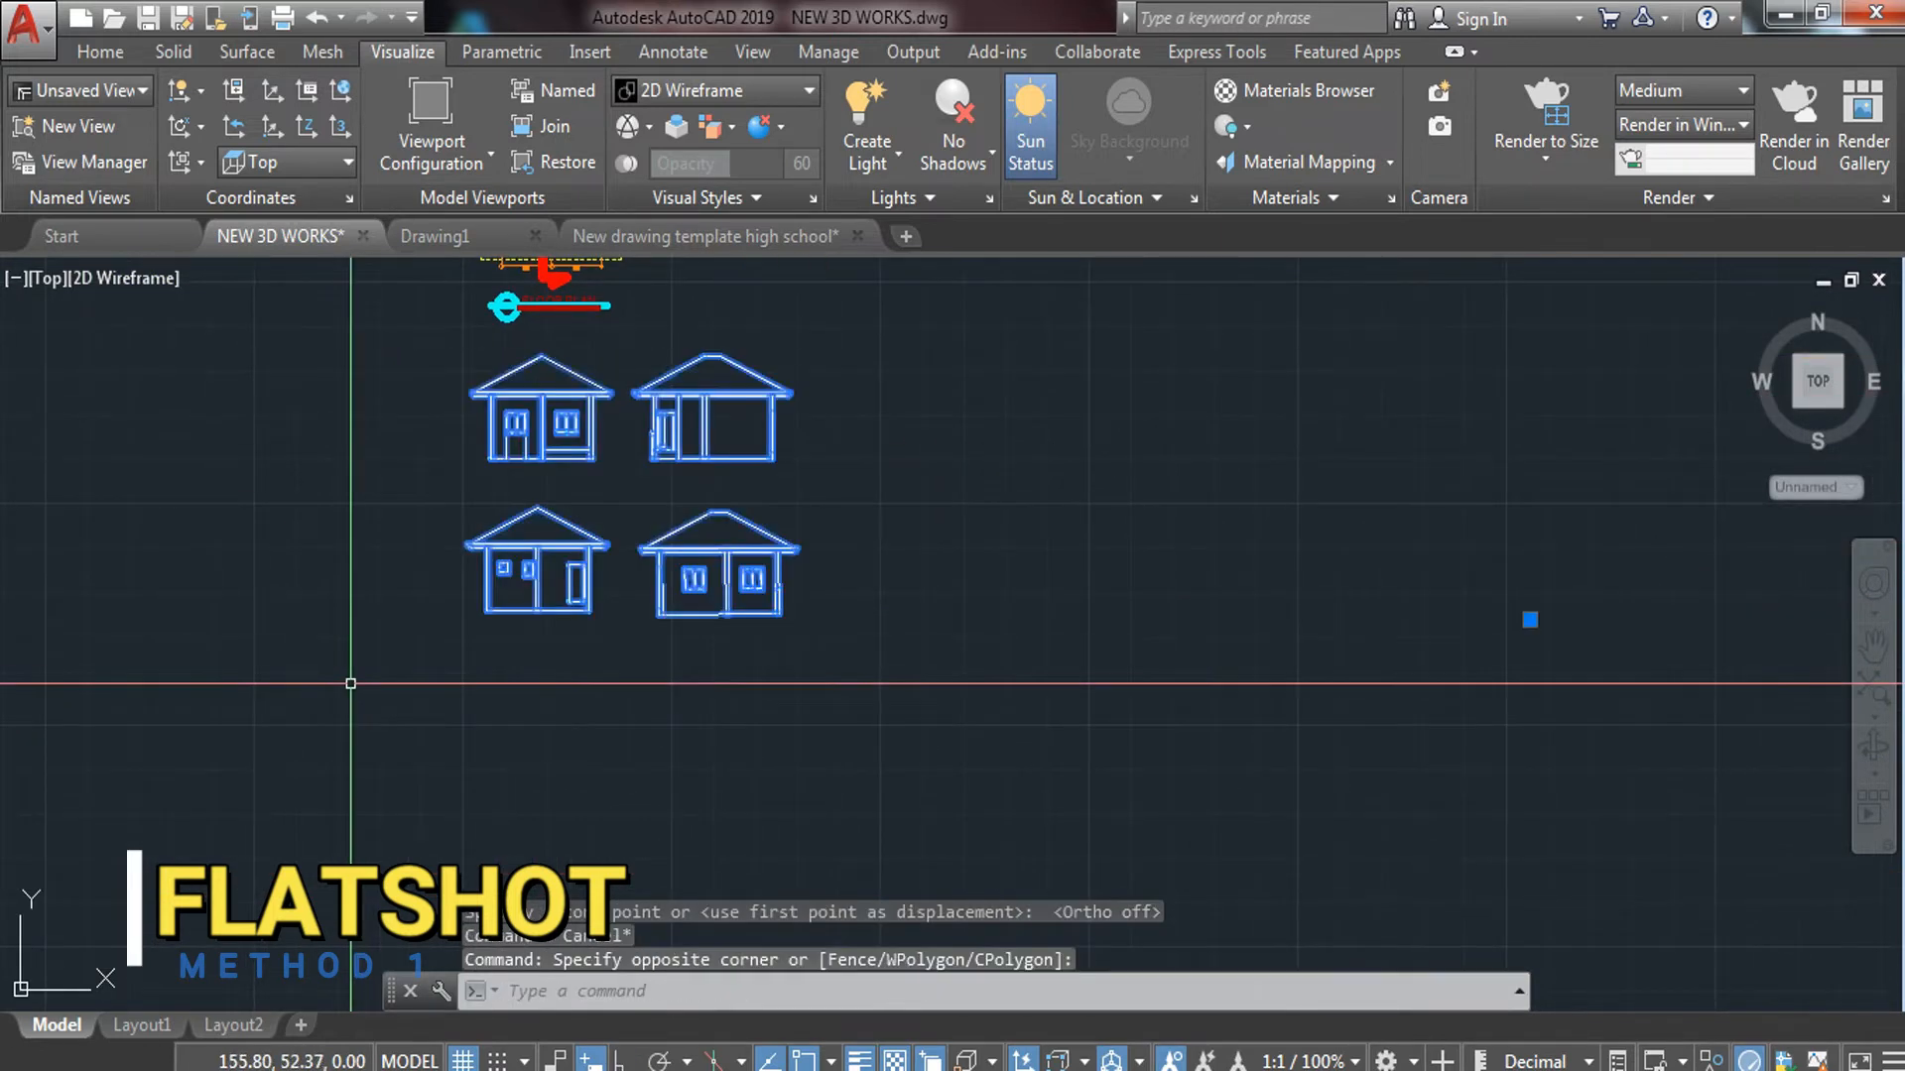
# Clear the selection and switch to the 3D Basics workspace
pyautogui.press('Escape')
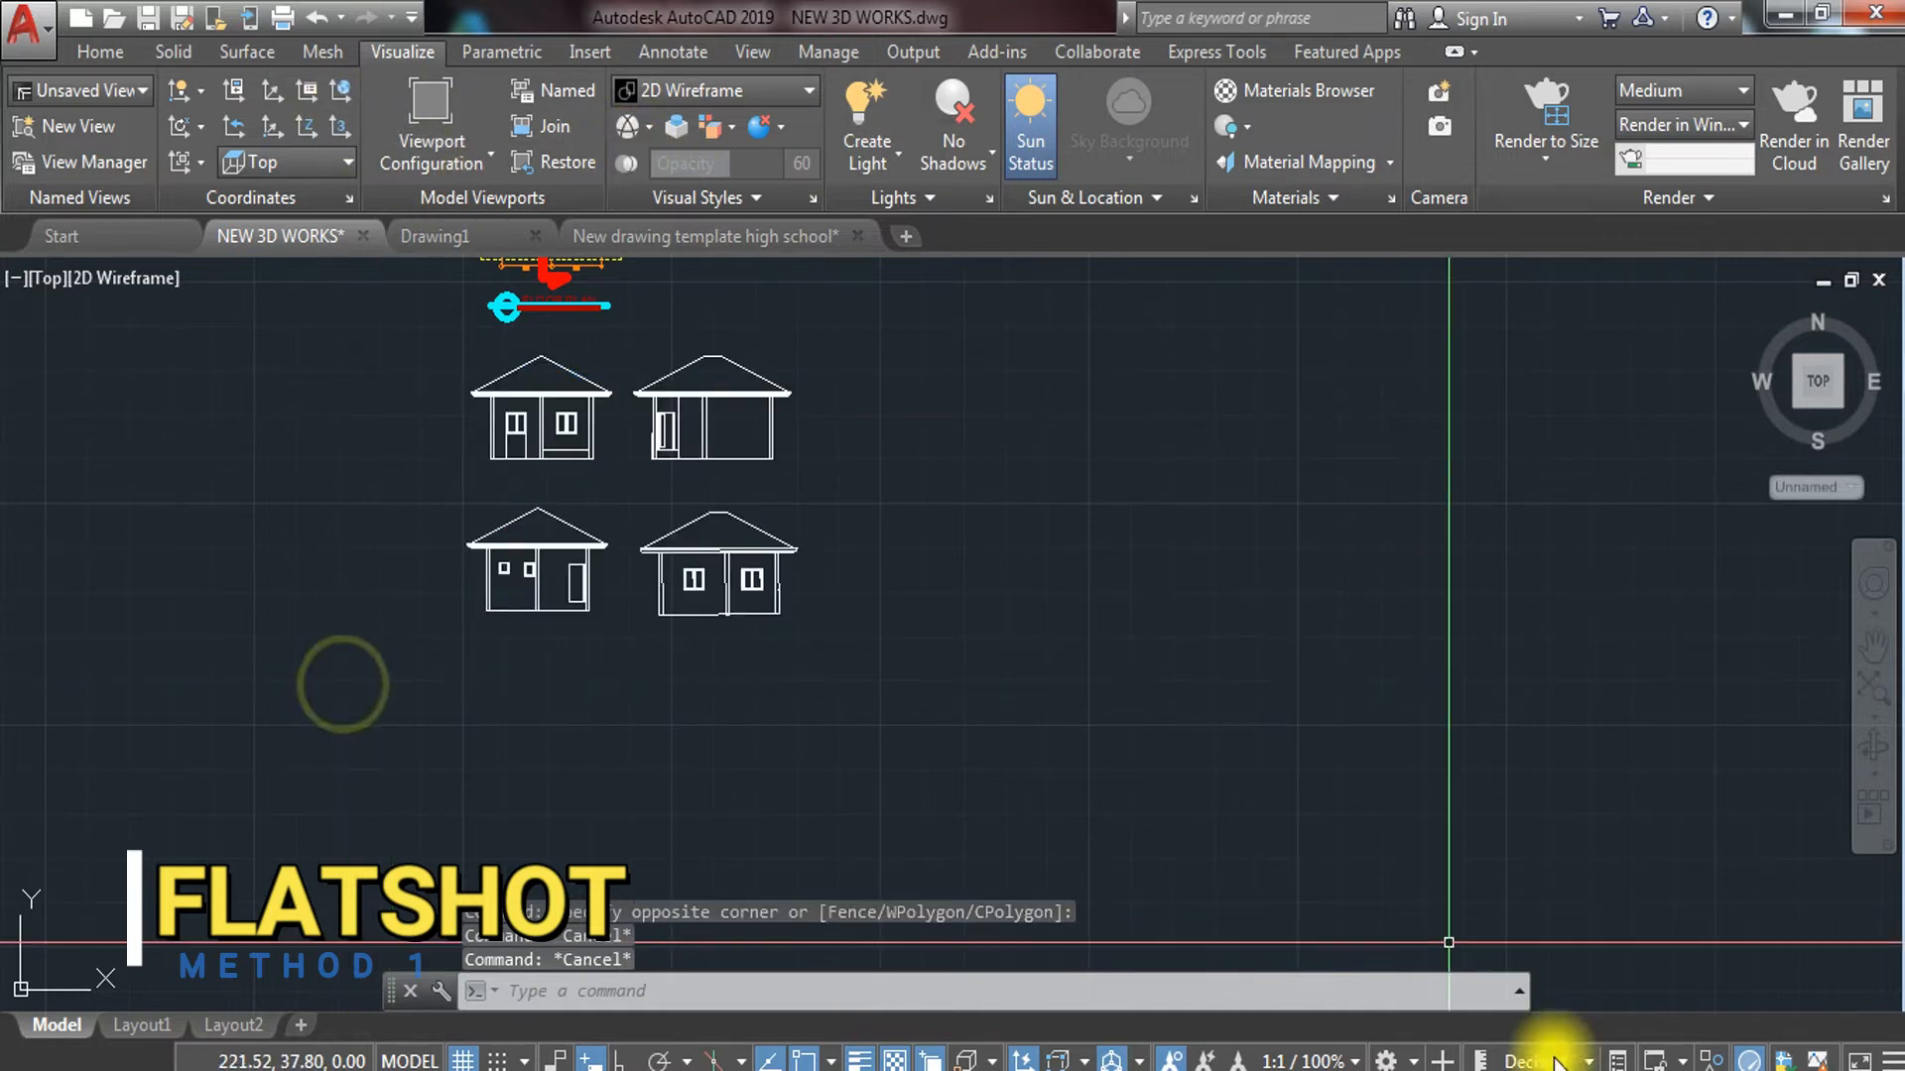
pyautogui.click(1396, 1063)
pyautogui.click(1226, 670)
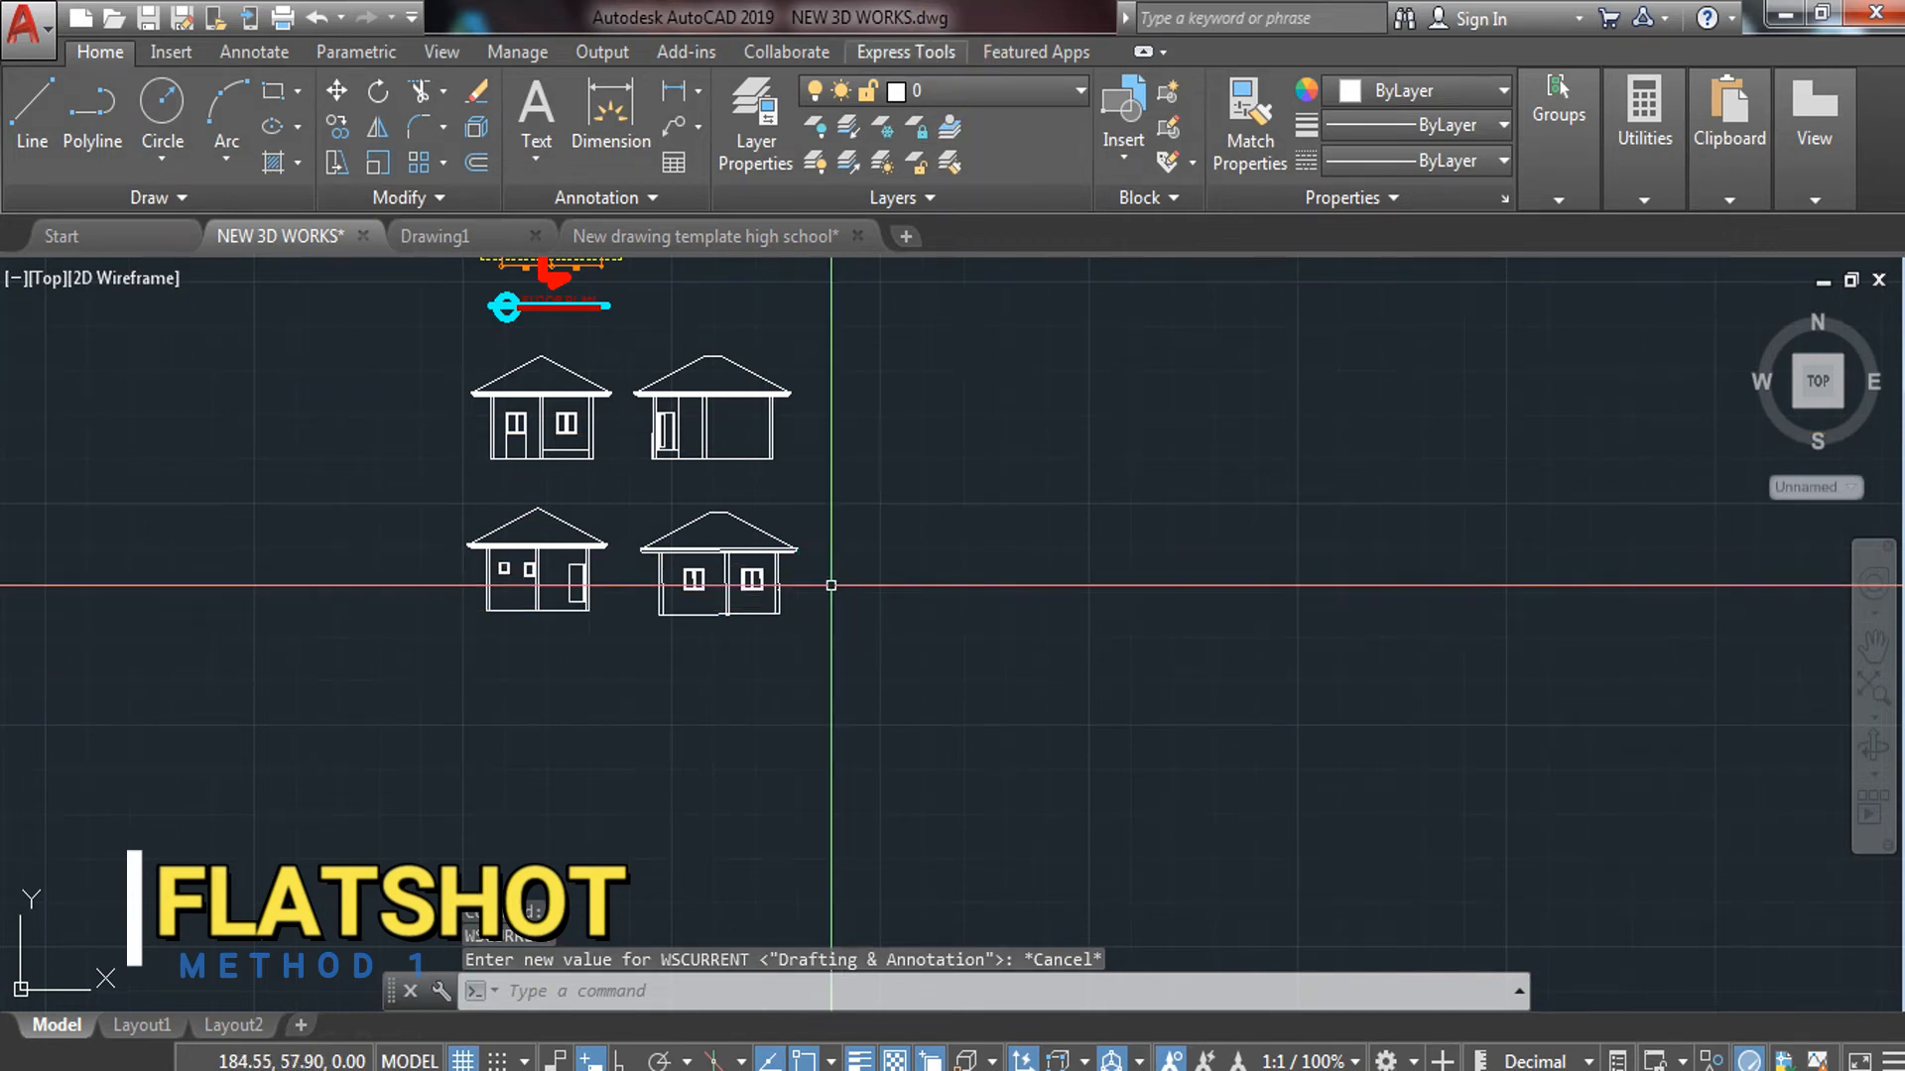
# Window-select the four house elevations and assign them to the FINE LINES layer
pyautogui.click(799, 480)
pyautogui.click(383, 671)
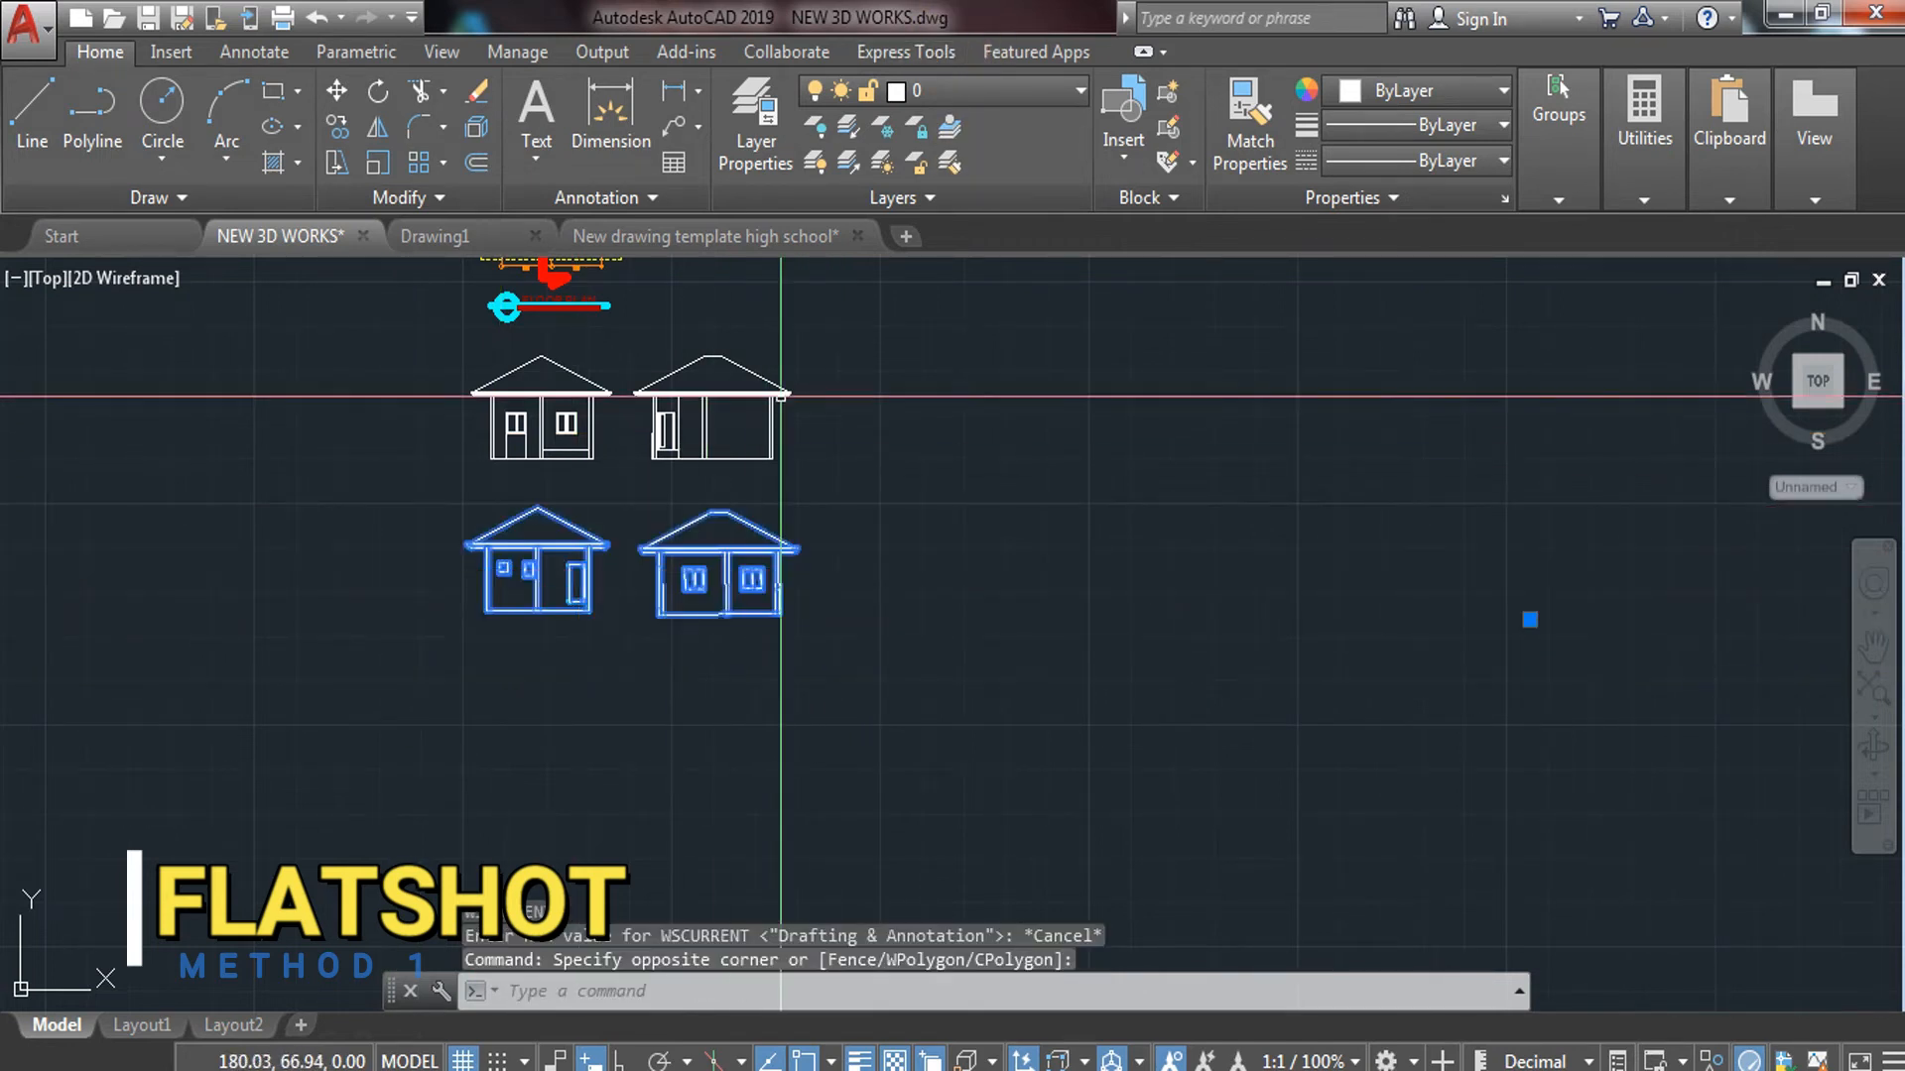
pyautogui.click(871, 345)
pyautogui.click(452, 688)
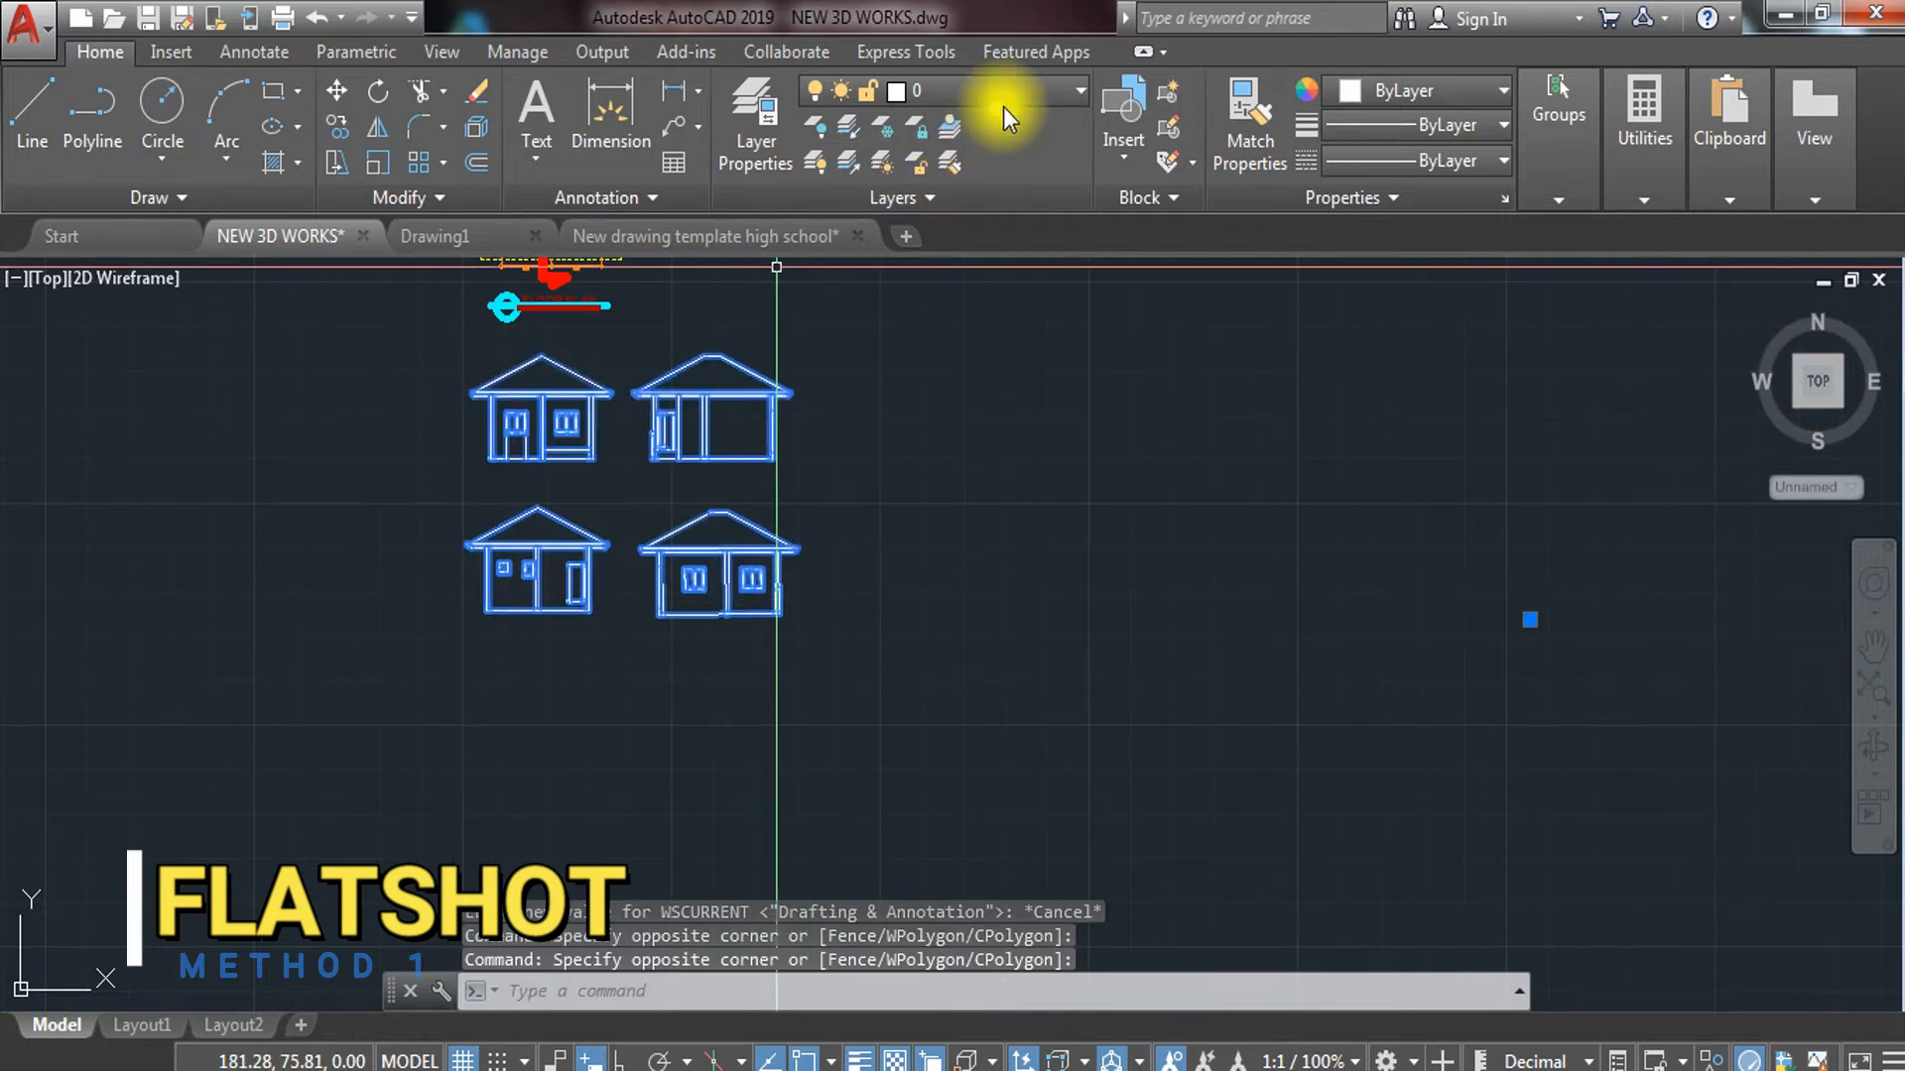
pyautogui.click(1022, 110)
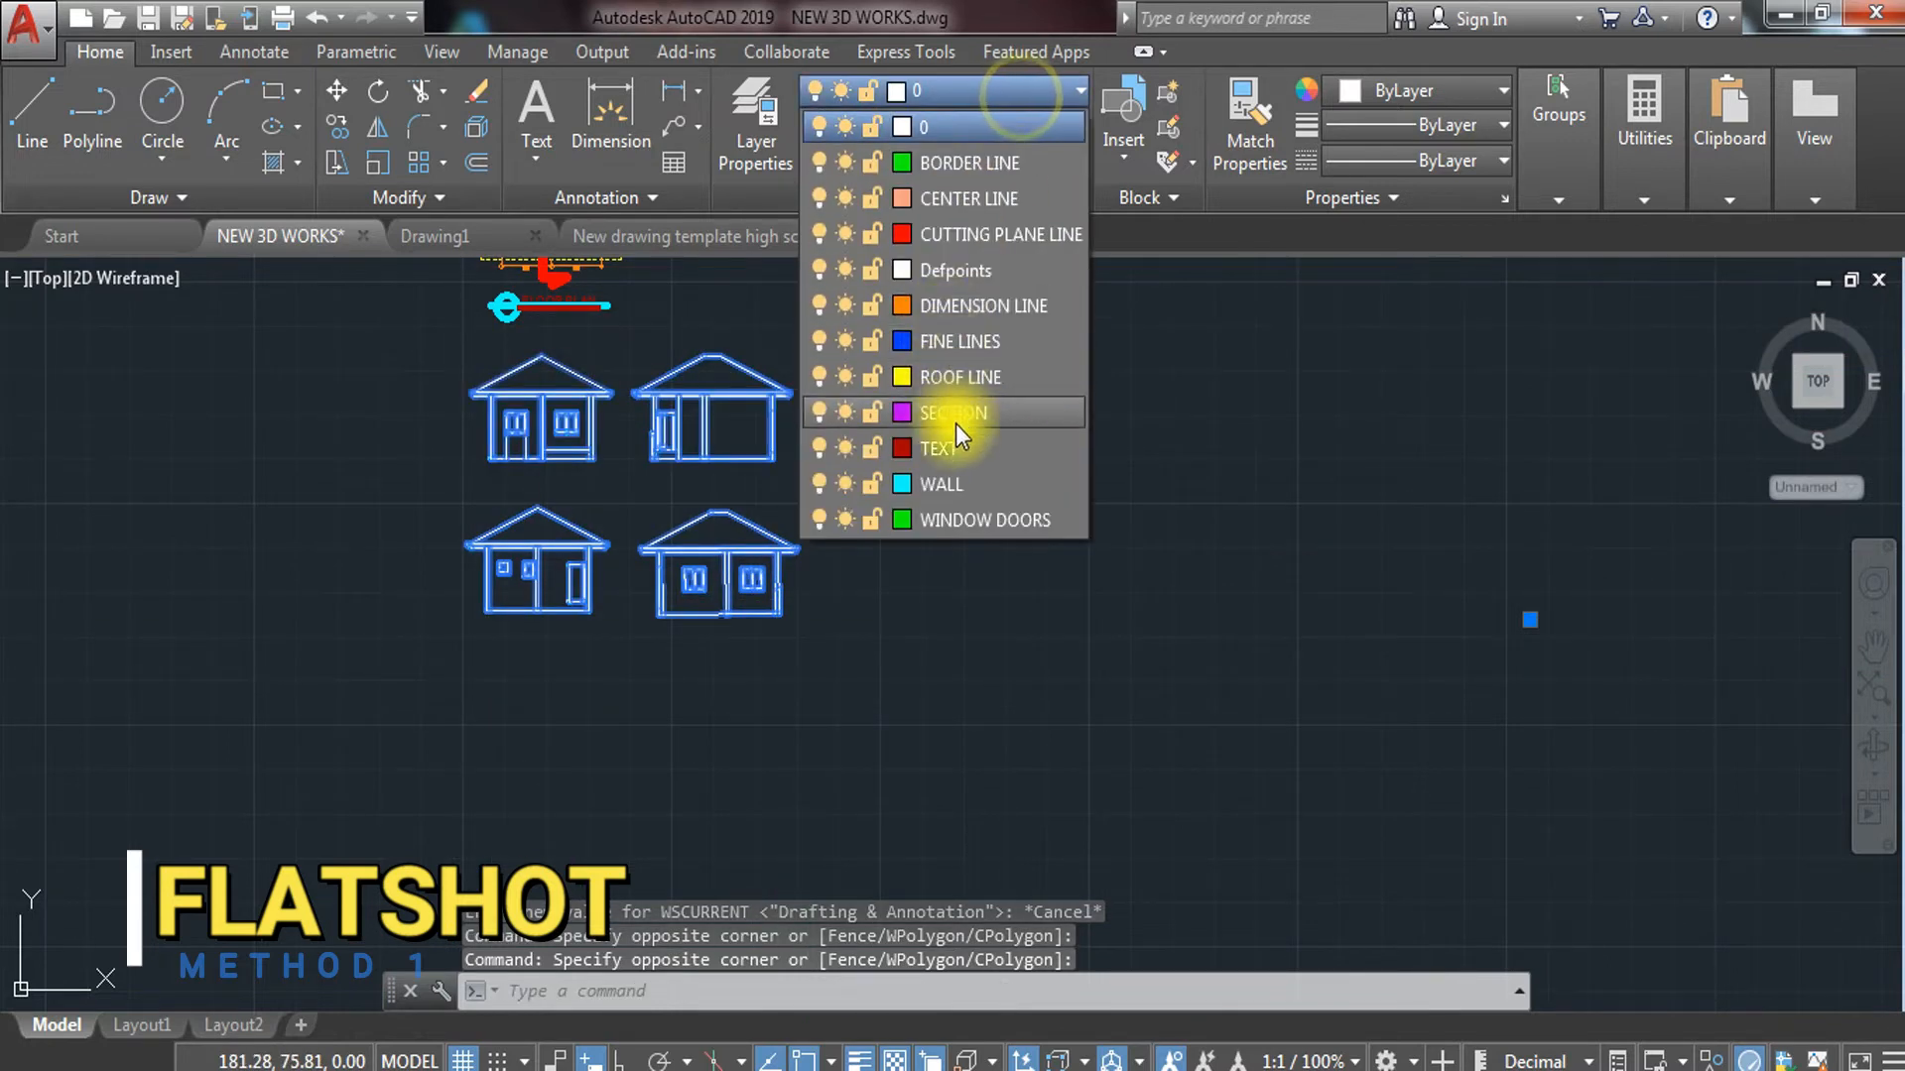
pyautogui.click(972, 343)
pyautogui.press('Escape')
pyautogui.press('Escape')
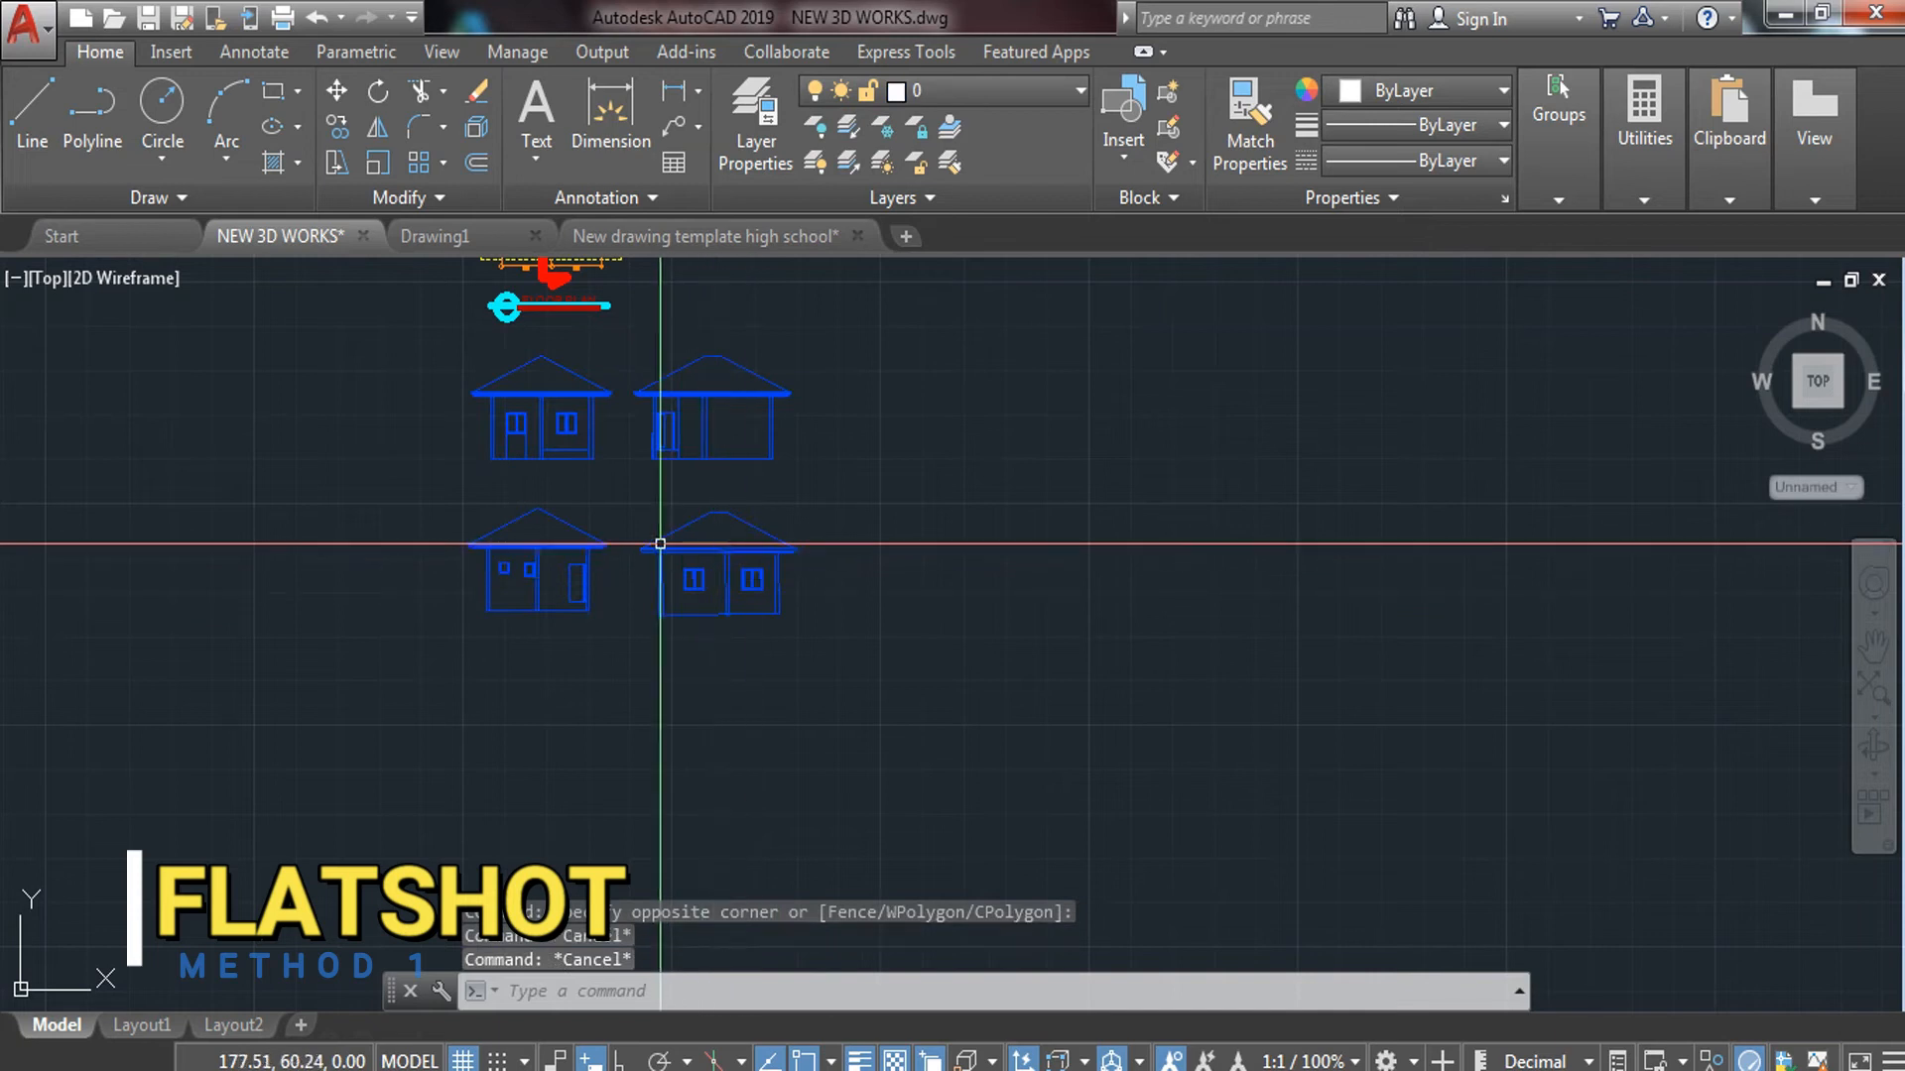
pyautogui.moveTo(622, 489); pyautogui.dragTo(666, 602, button='middle')
pyautogui.scroll(4, 615, 604)
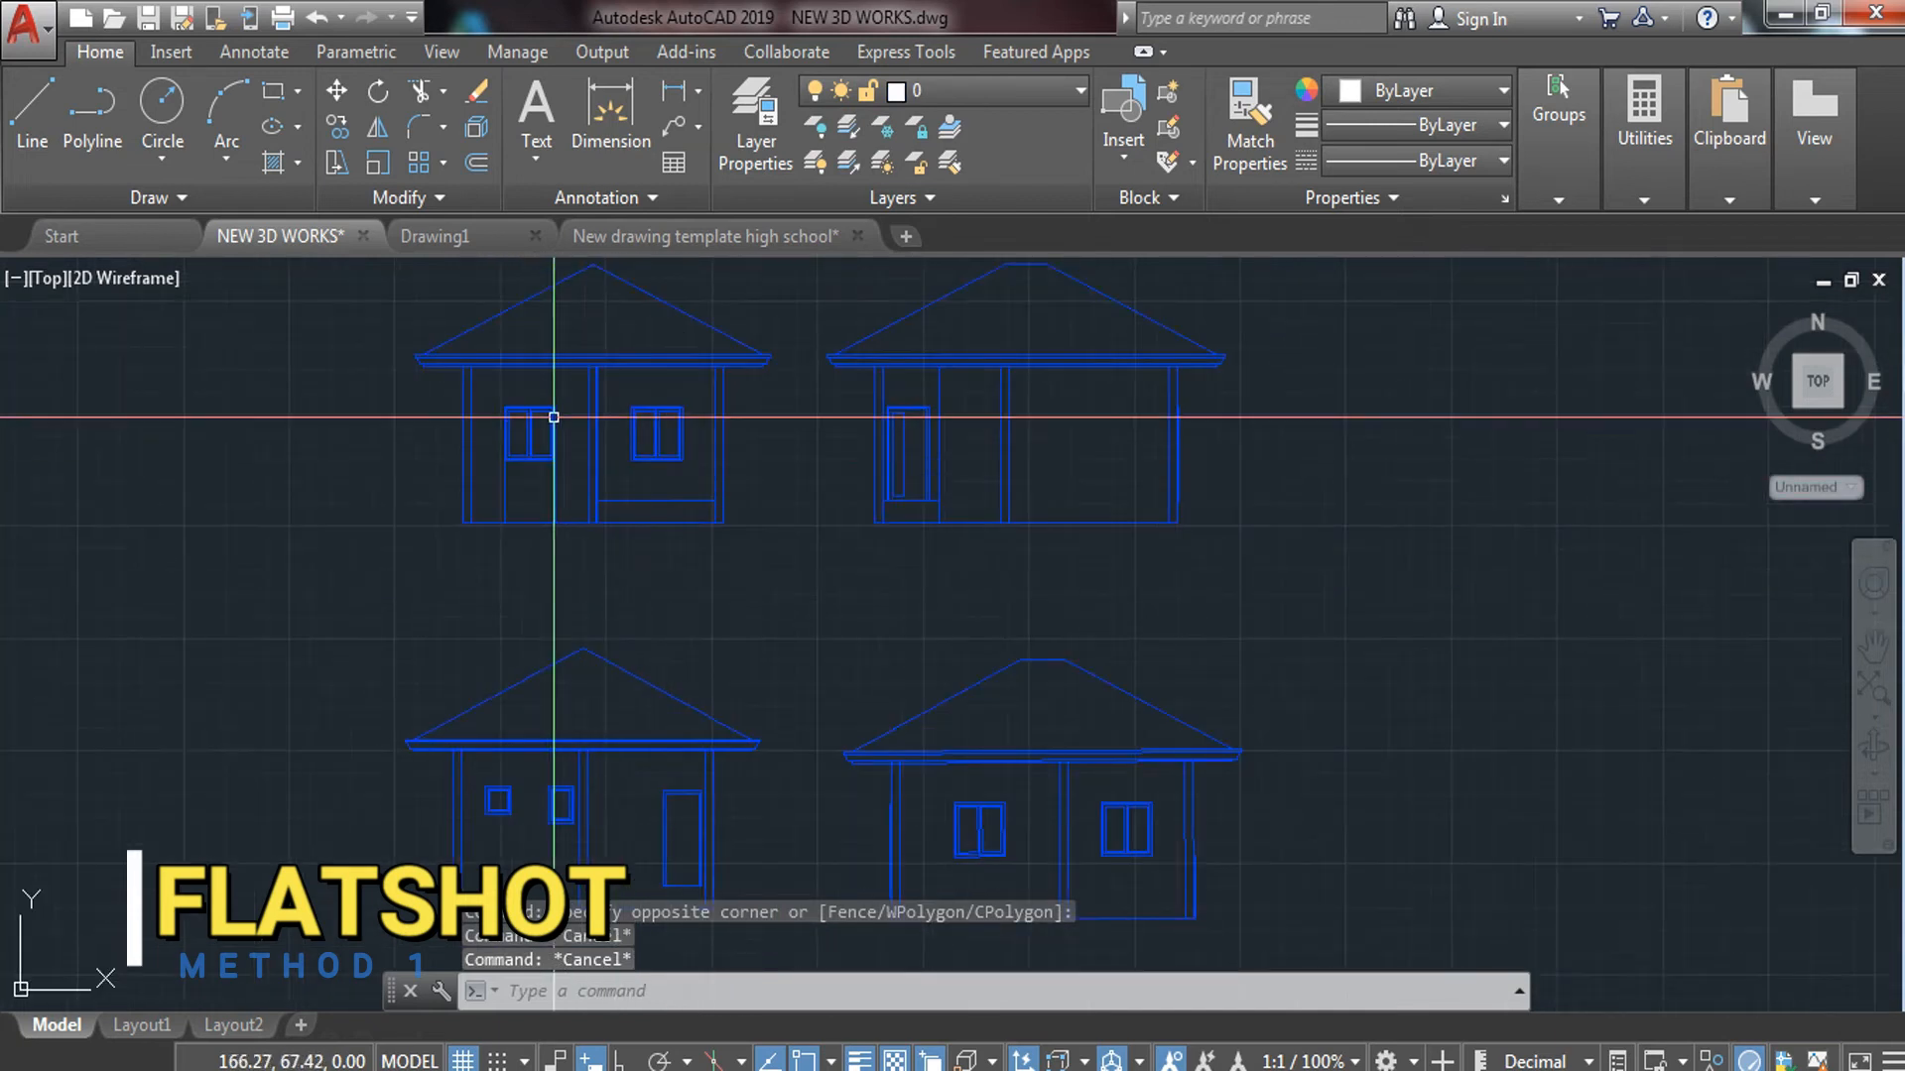
pyautogui.scroll(-2, 725, 496)
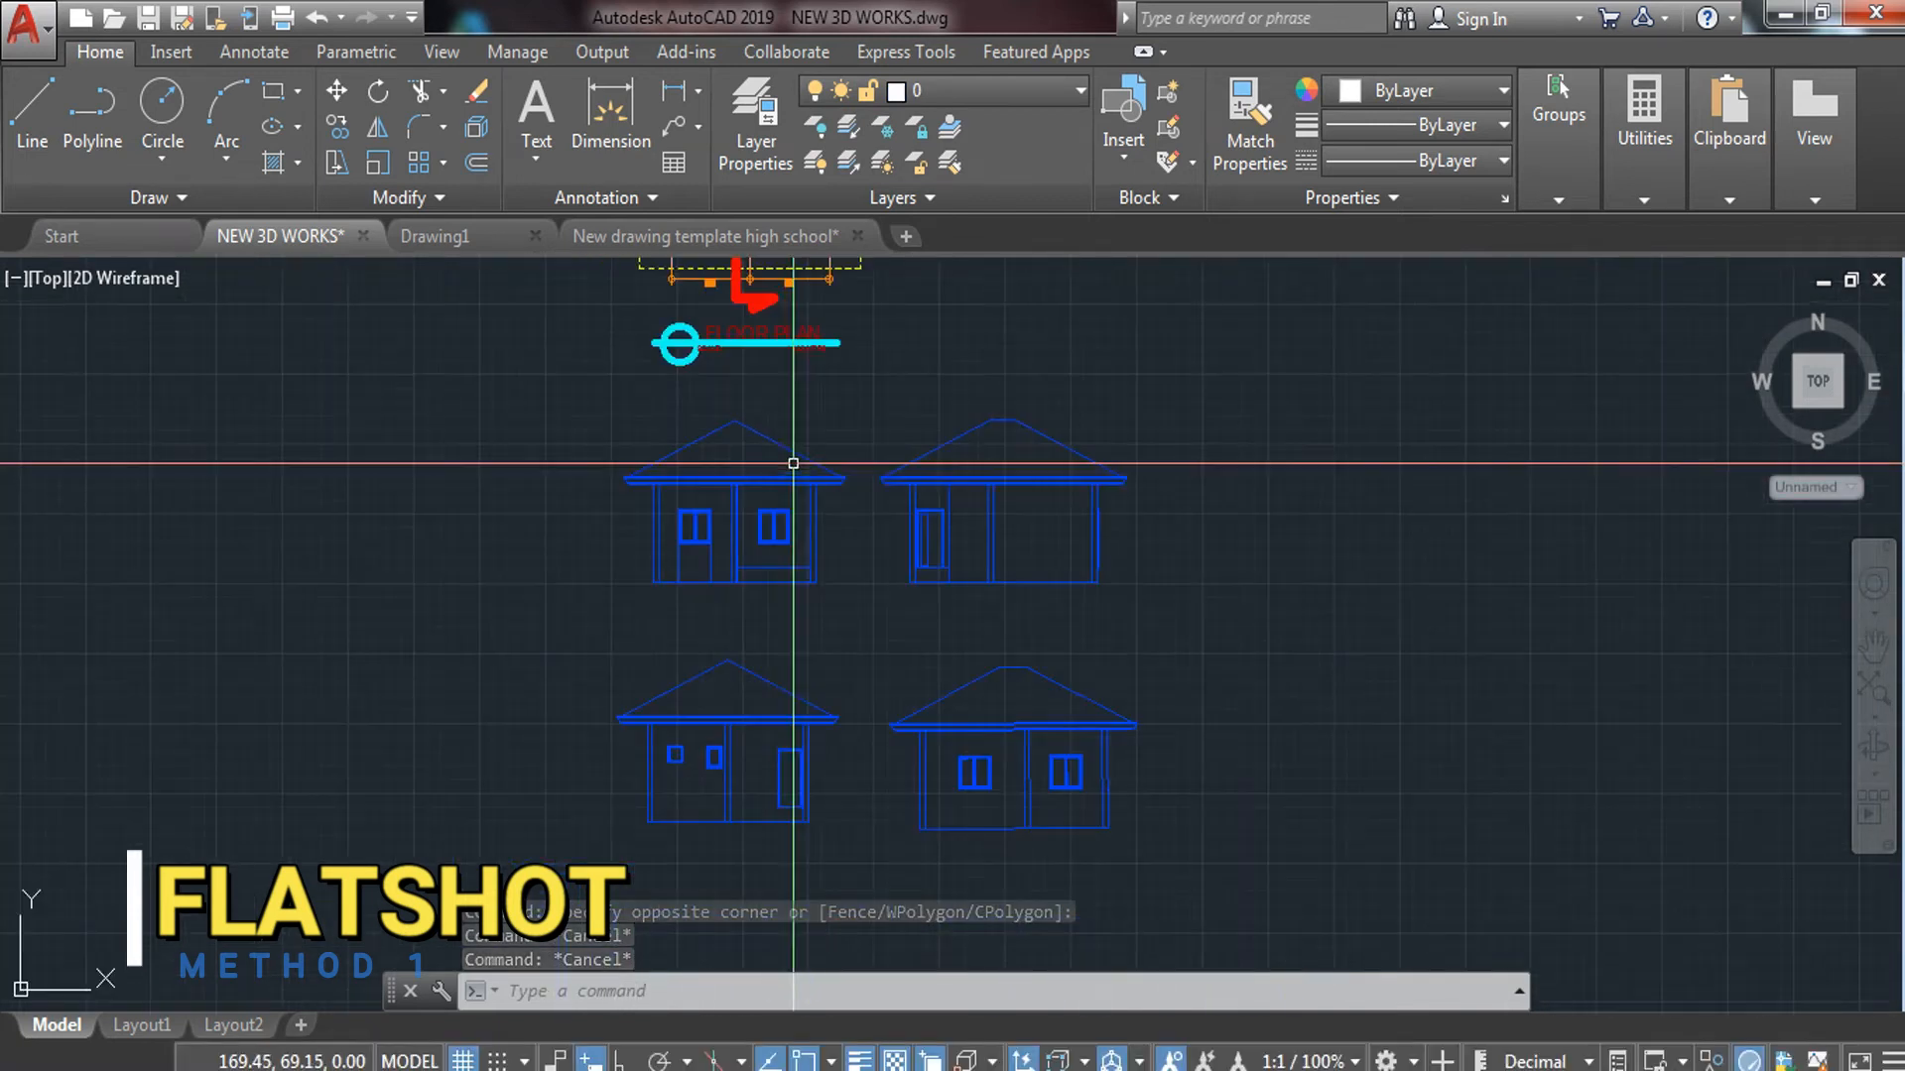
pyautogui.scroll(-3, 992, 456)
# Move the four elevations further down below the floor plan with M
pyautogui.click(1061, 463)
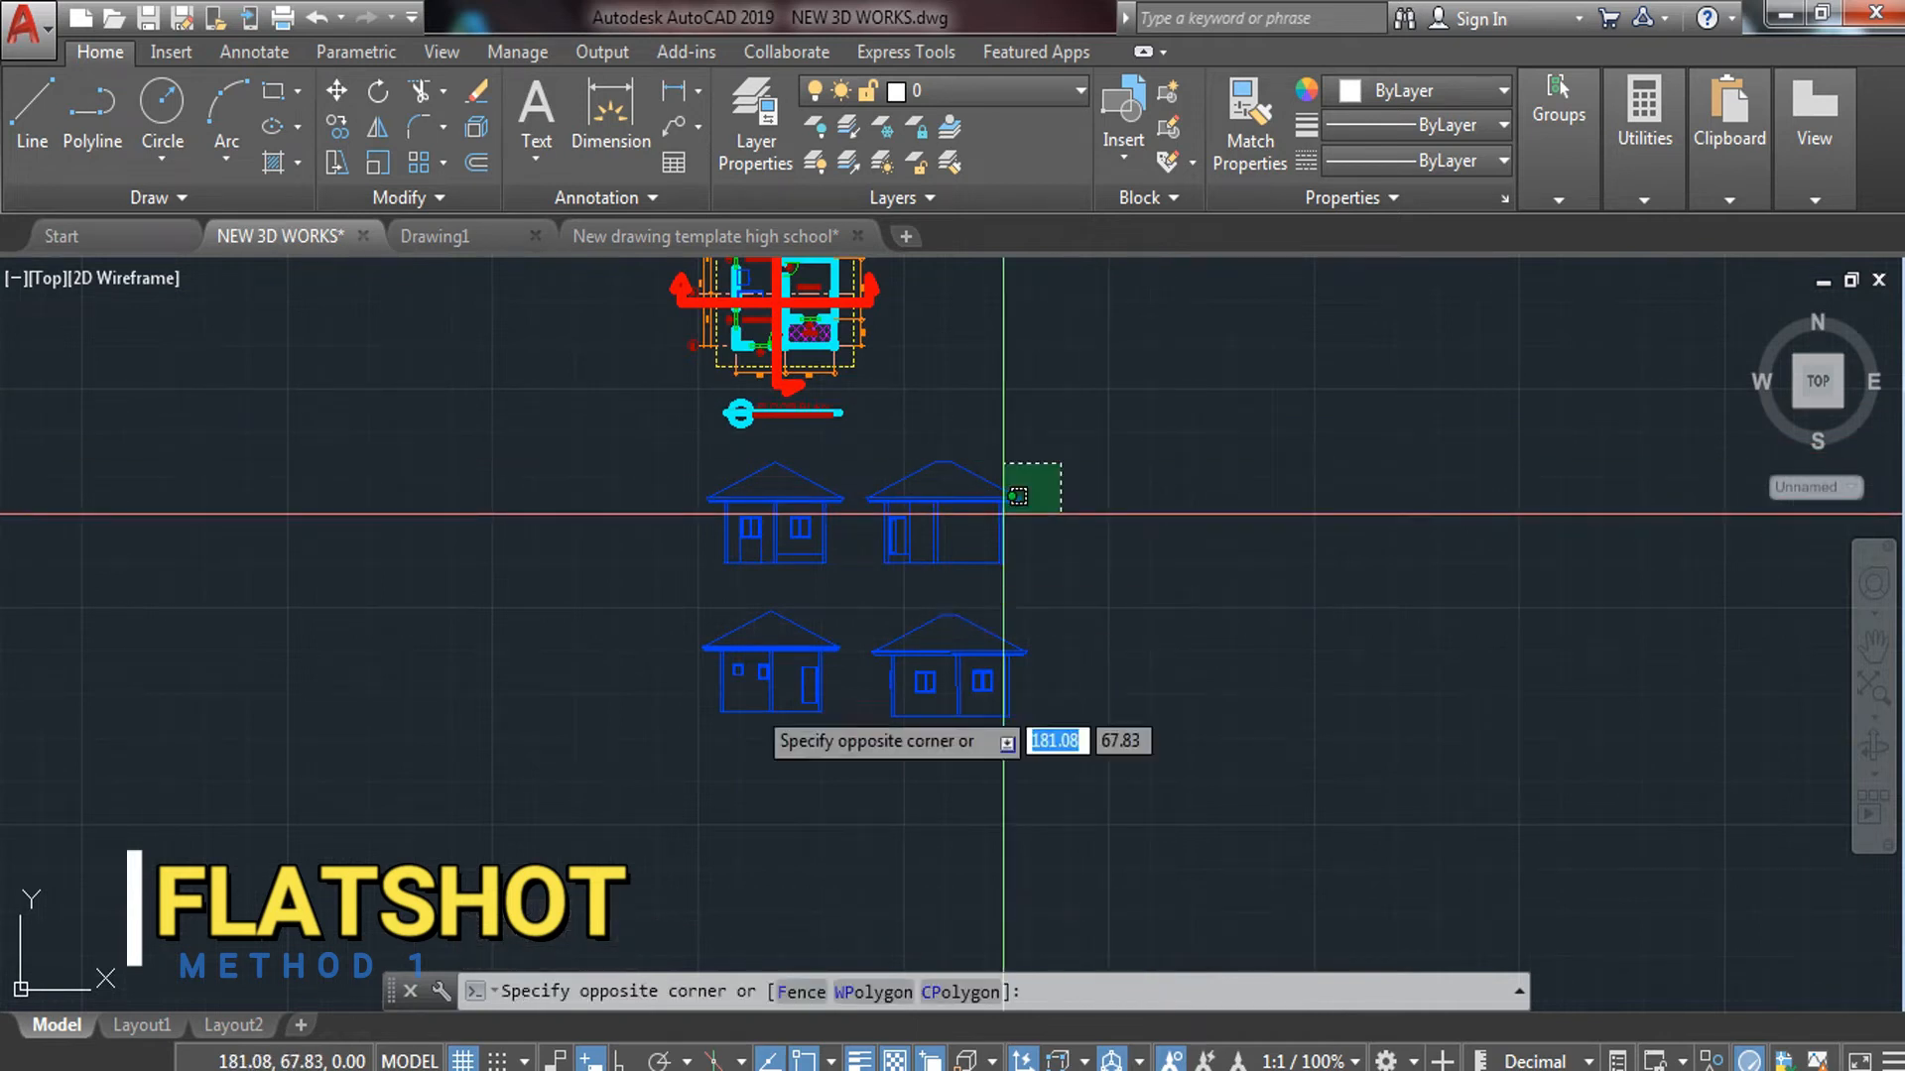
pyautogui.click(638, 774)
pyautogui.write('M')
pyautogui.press('Return')
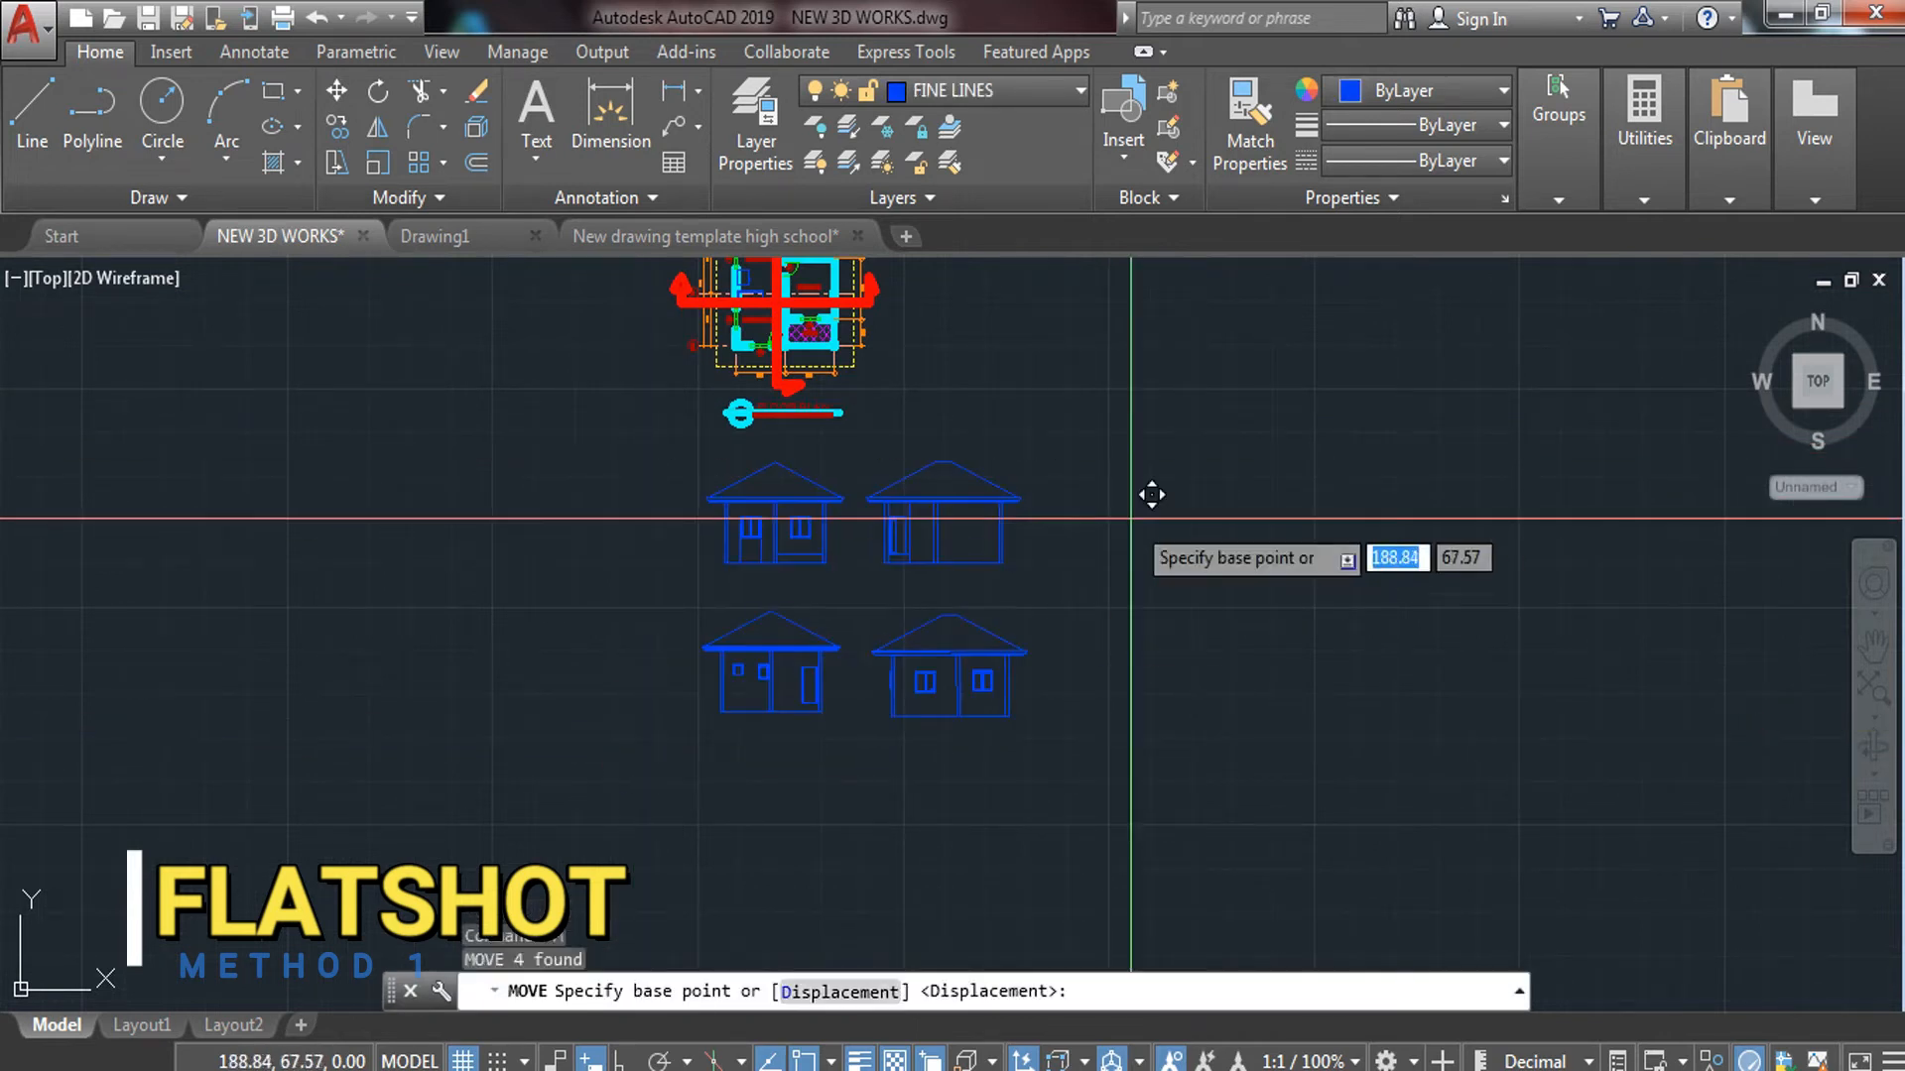
pyautogui.click(1131, 517)
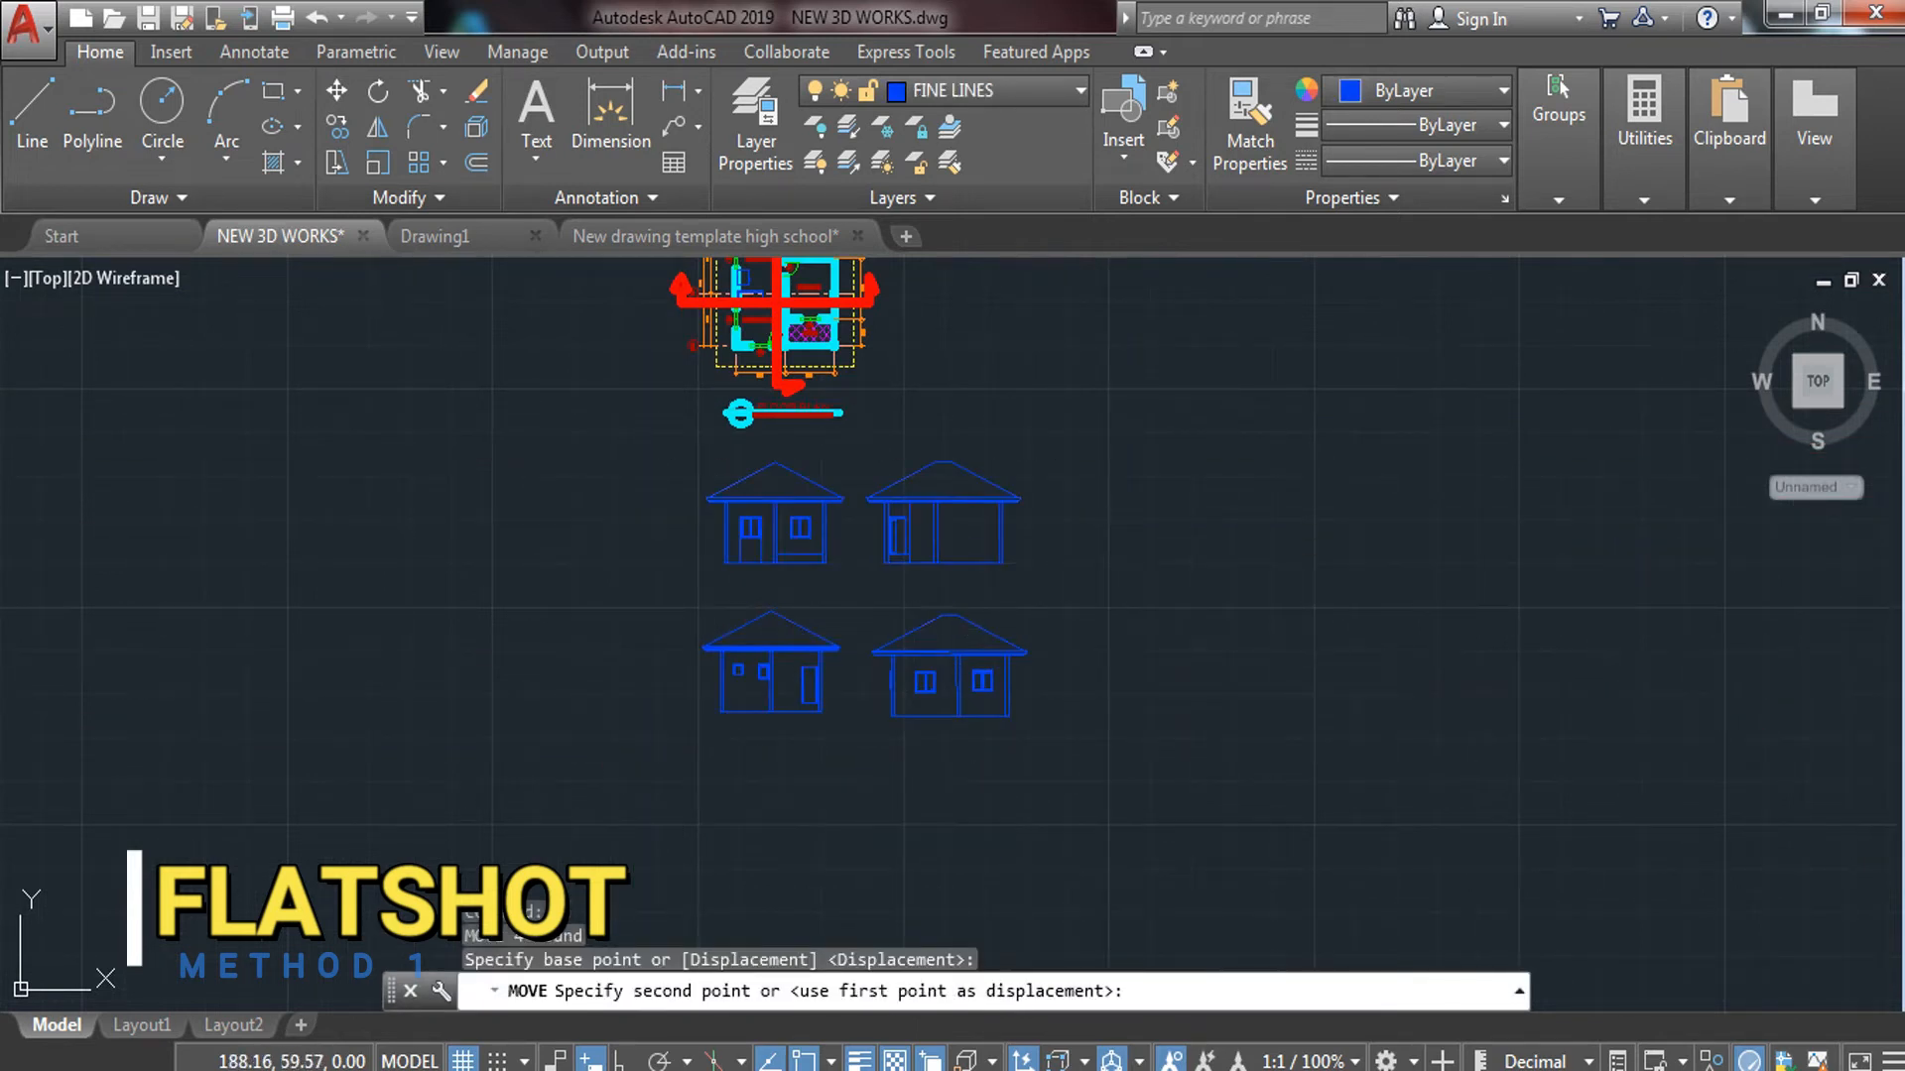
pyautogui.press('Escape')
pyautogui.click(1119, 684)
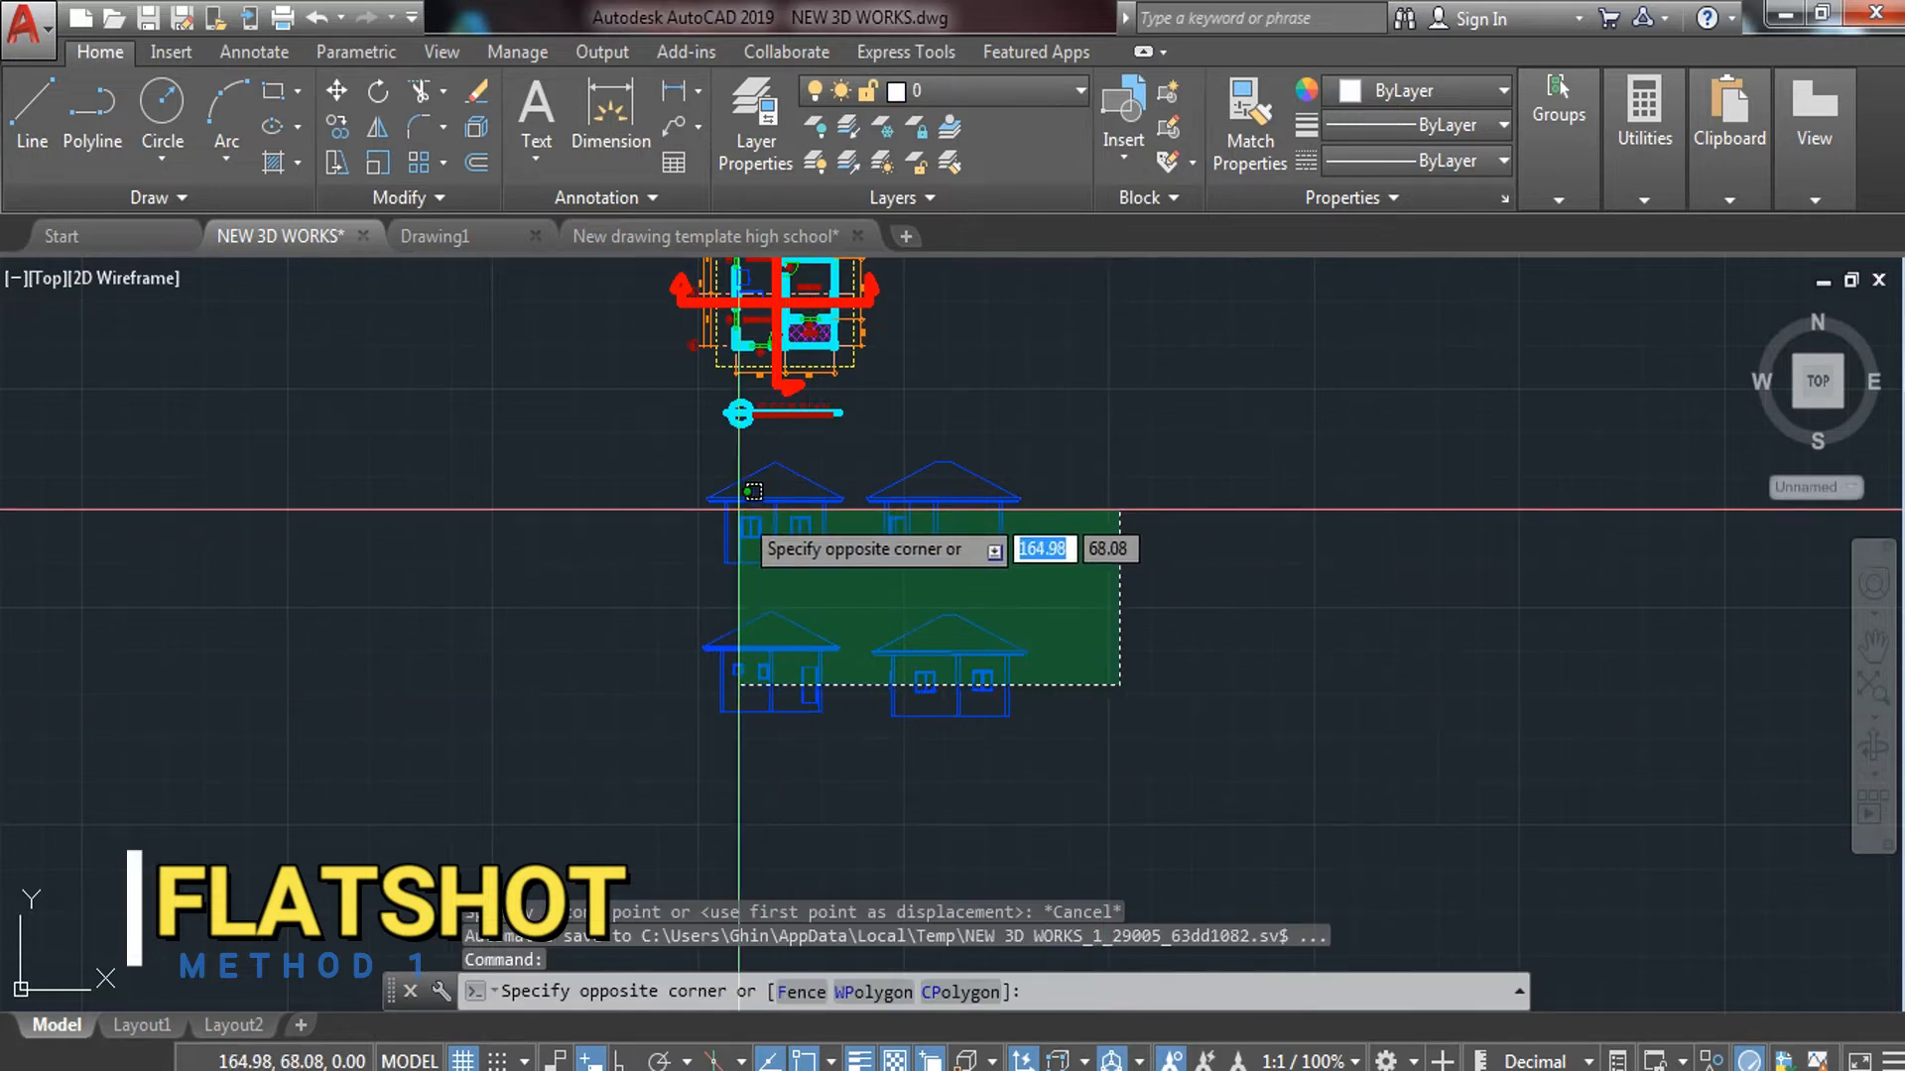
pyautogui.click(739, 510)
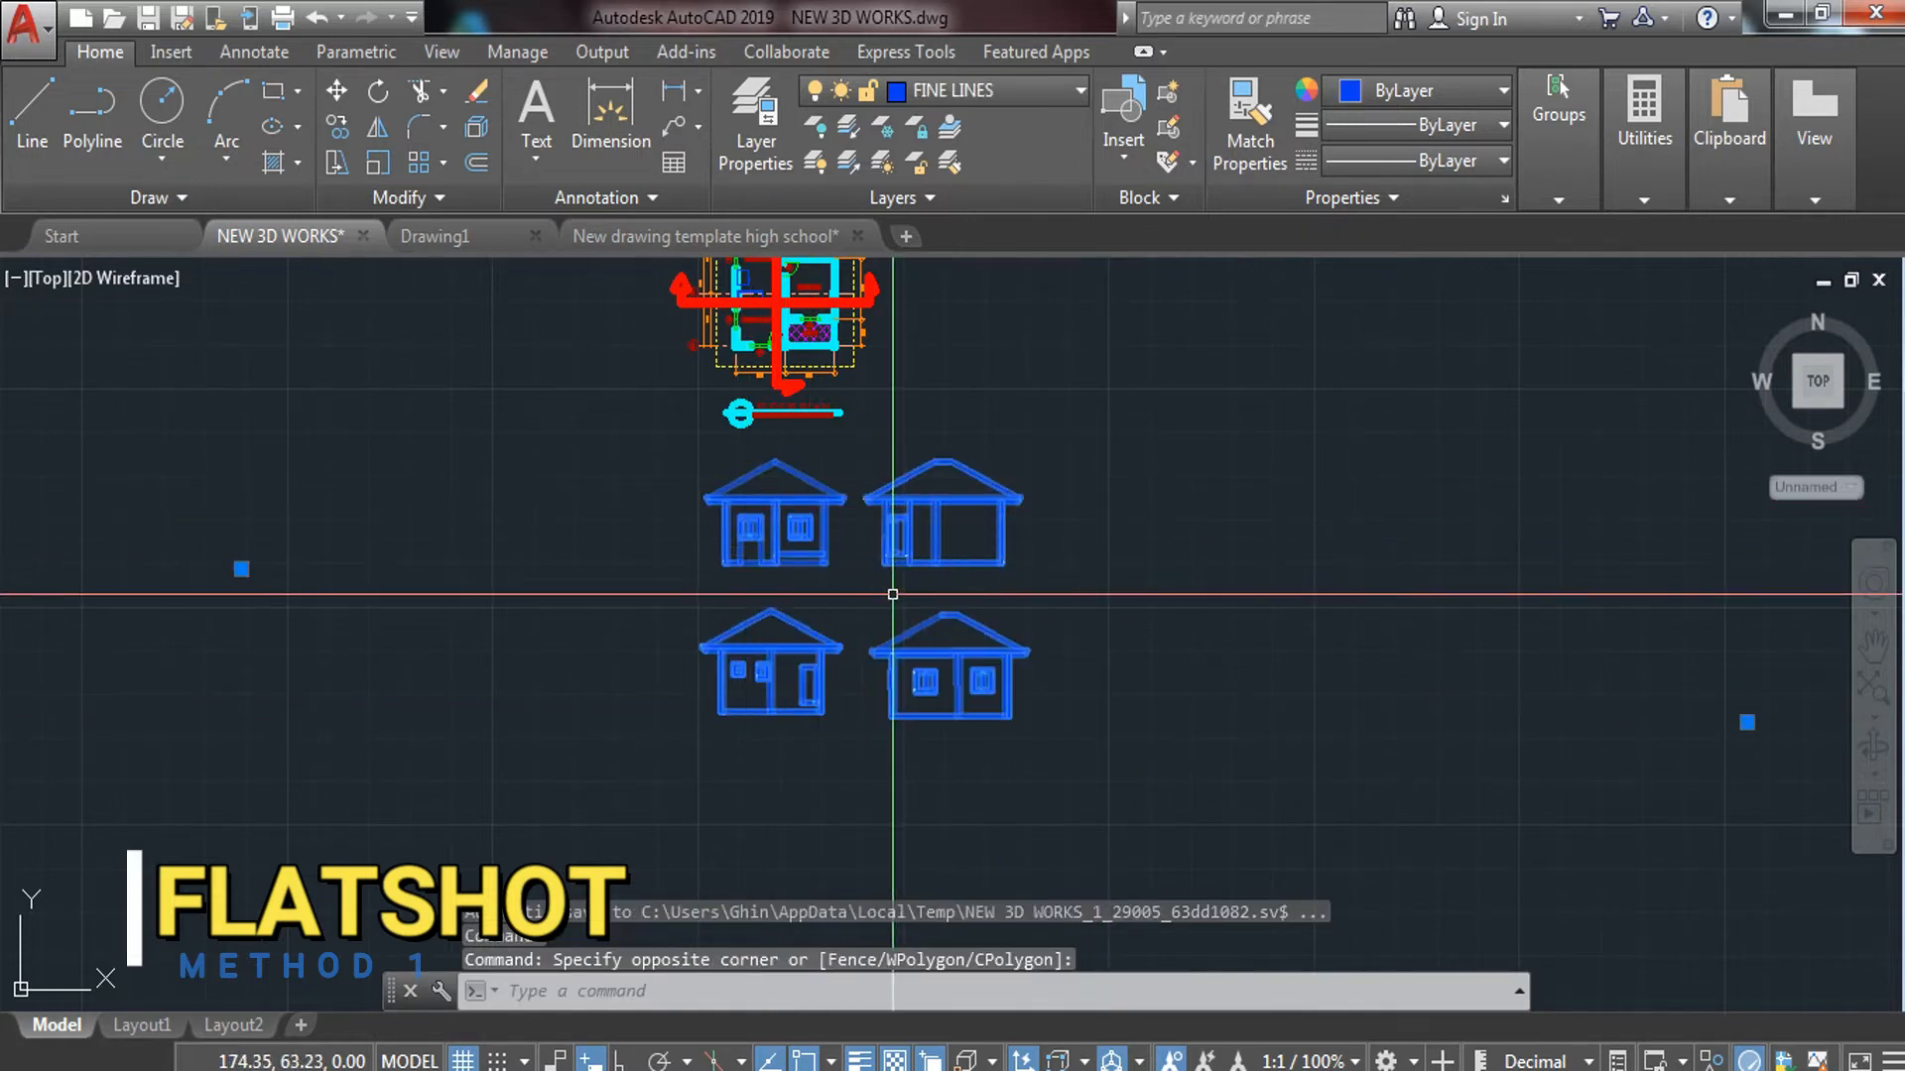
pyautogui.write('m')
pyautogui.press('Return')
pyautogui.click(1195, 532)
pyautogui.click(1174, 684)
pyautogui.press('Escape')
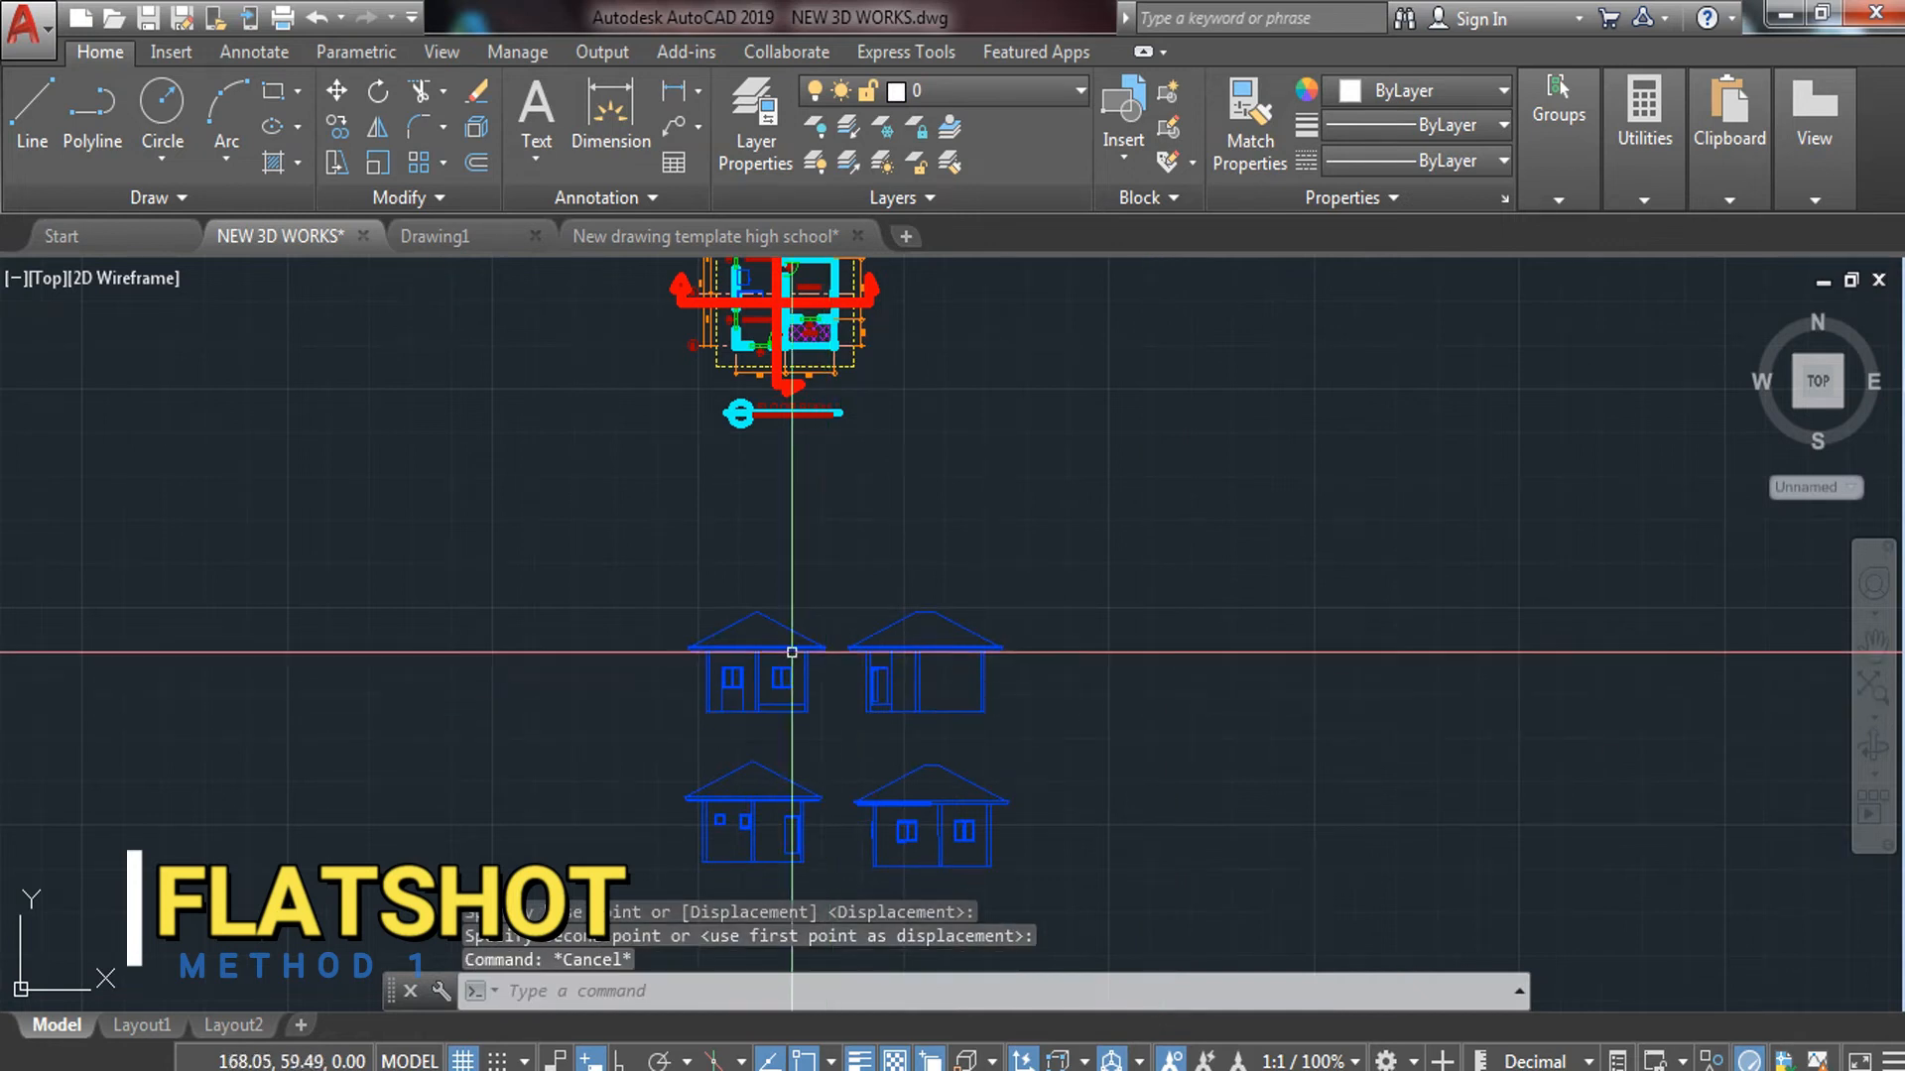
# Explode the four moved elevations into separate lines
pyautogui.click(1050, 561)
pyautogui.click(663, 838)
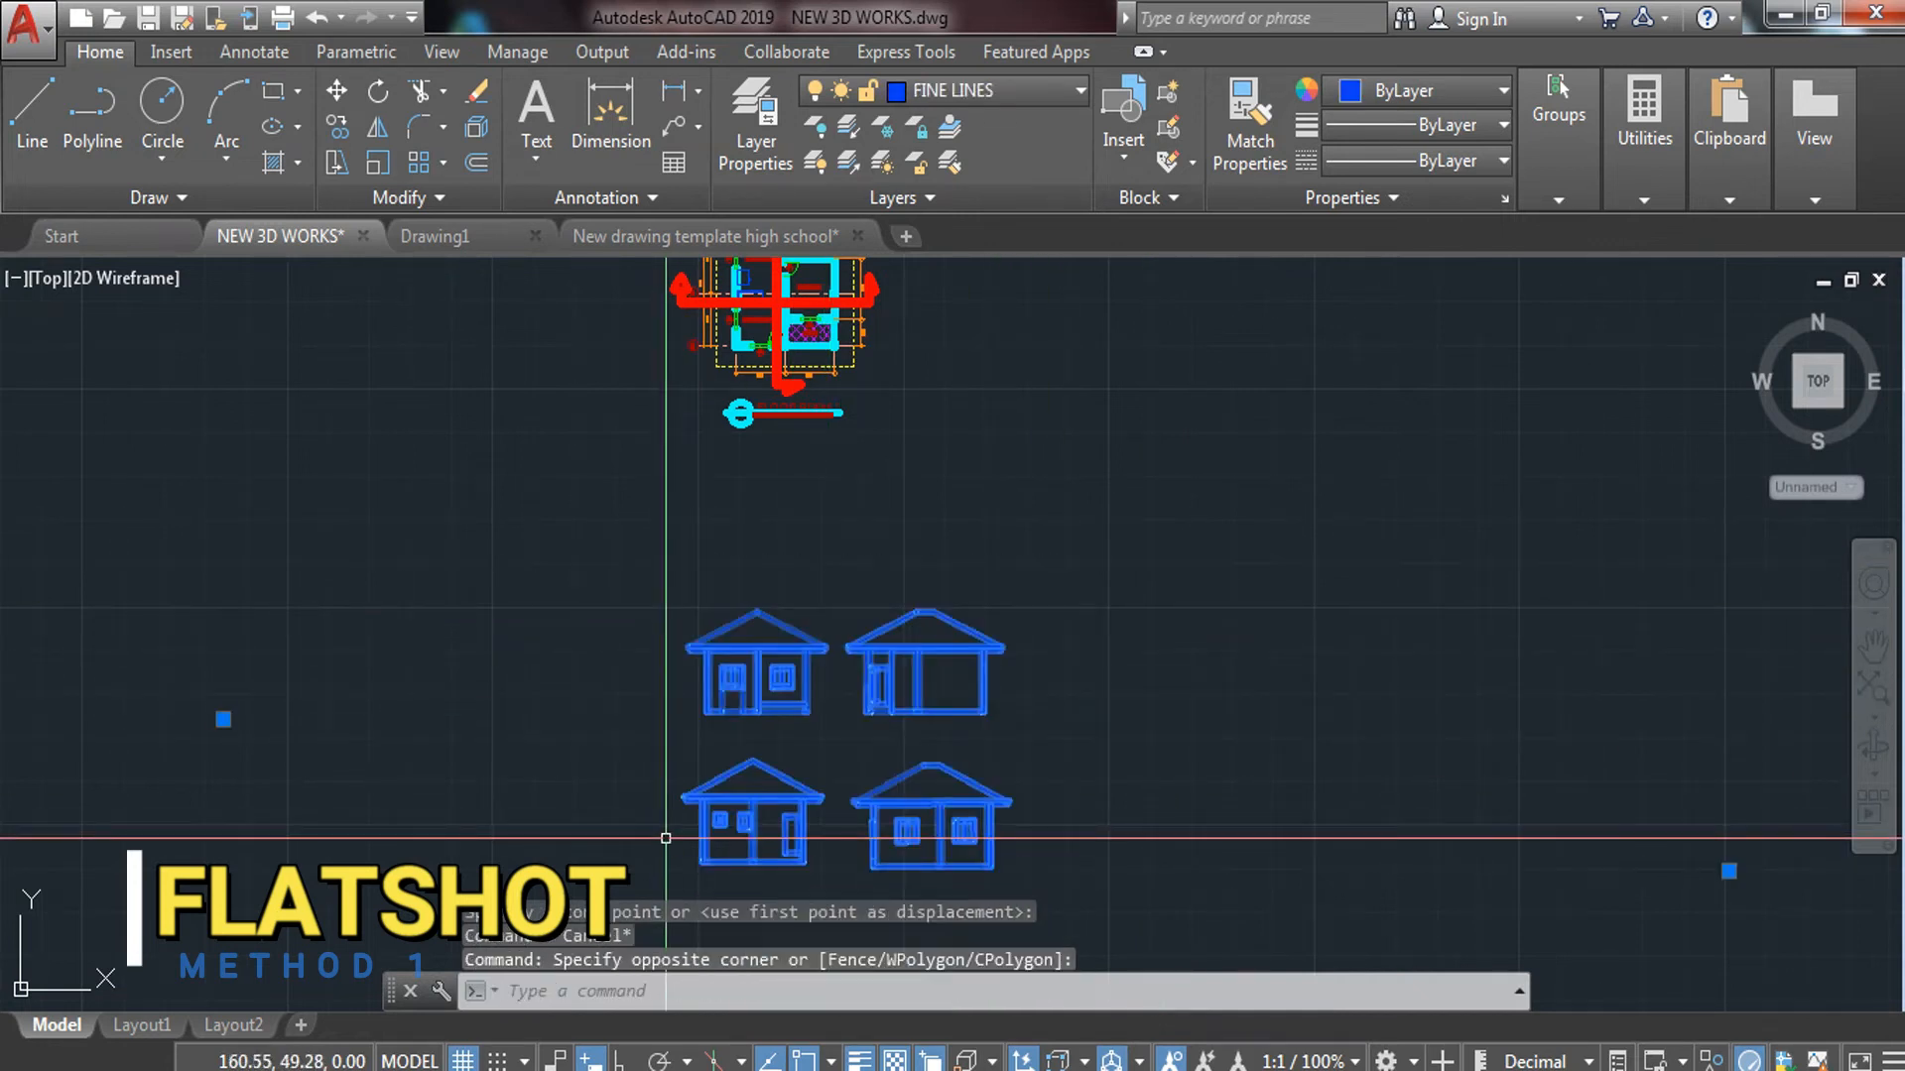
pyautogui.press('Return')
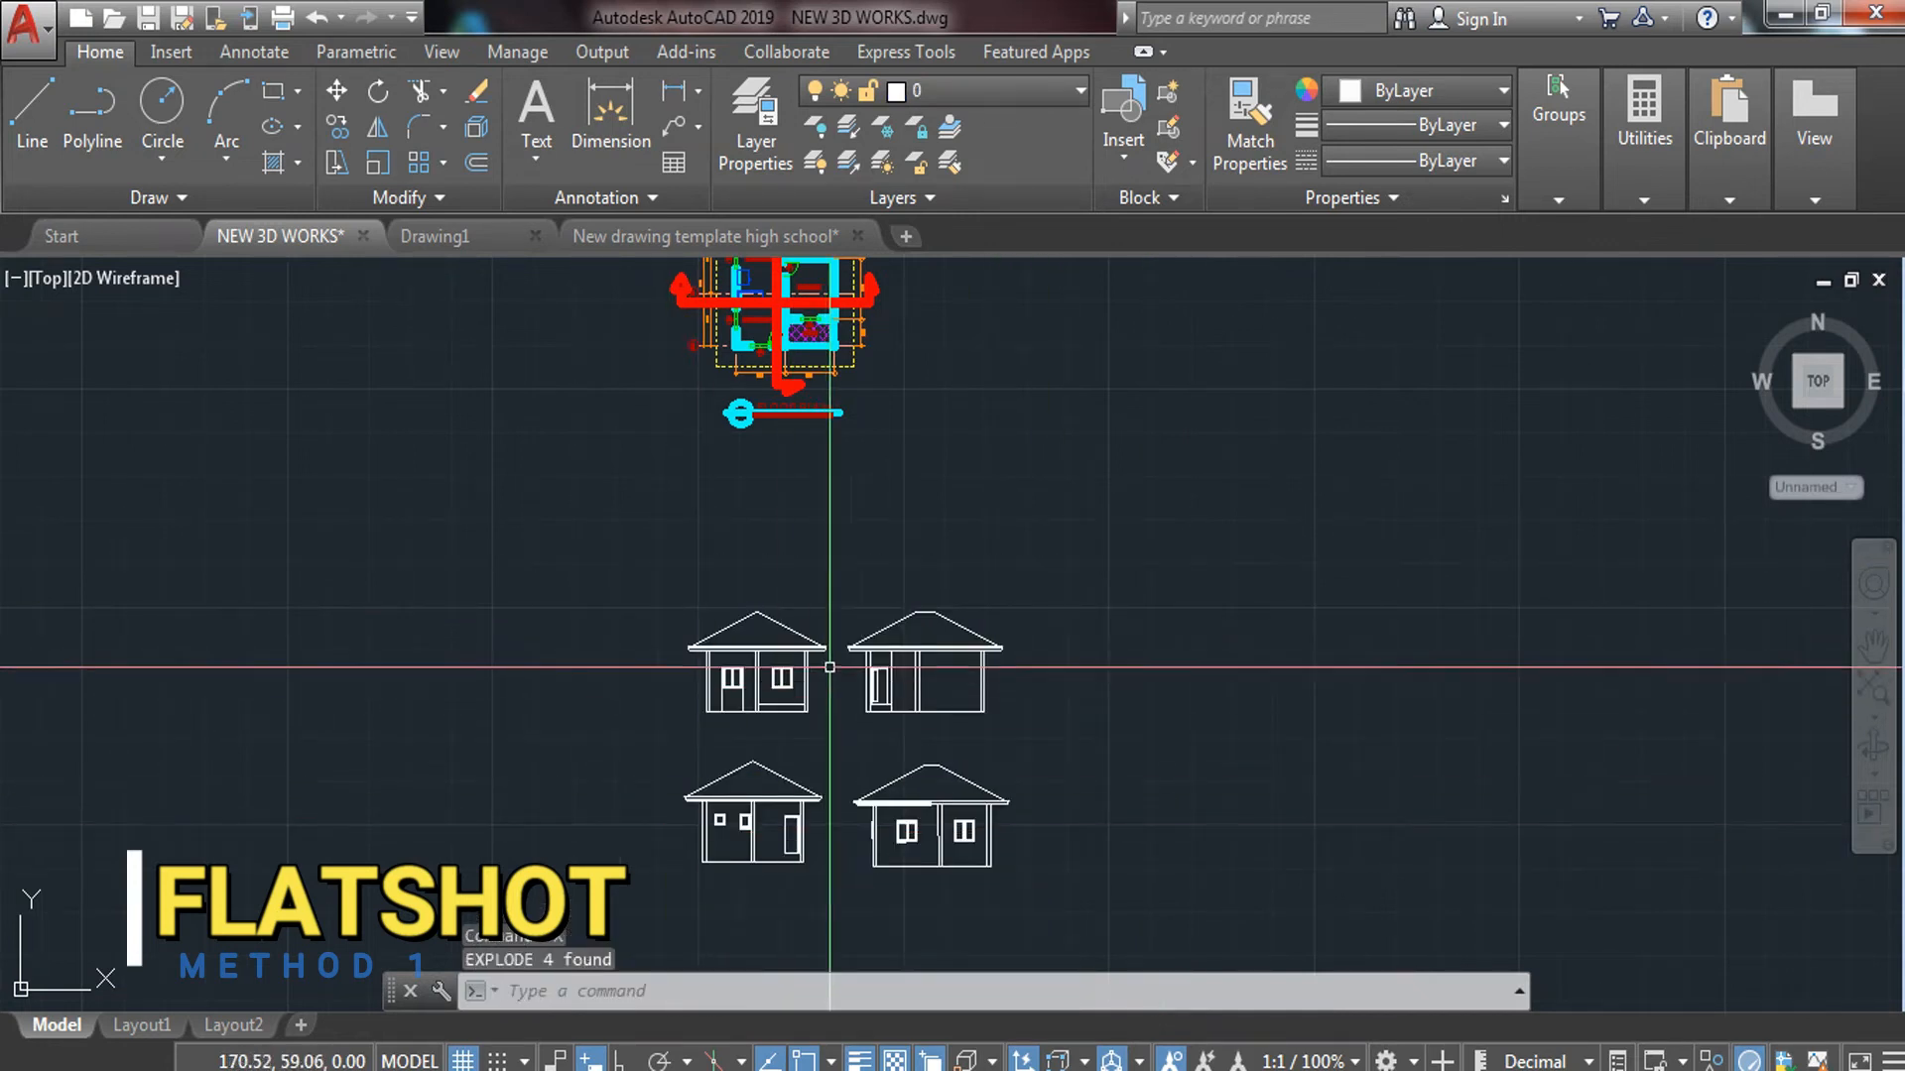
pyautogui.scroll(6, 800, 659)
pyautogui.scroll(-4, 714, 588)
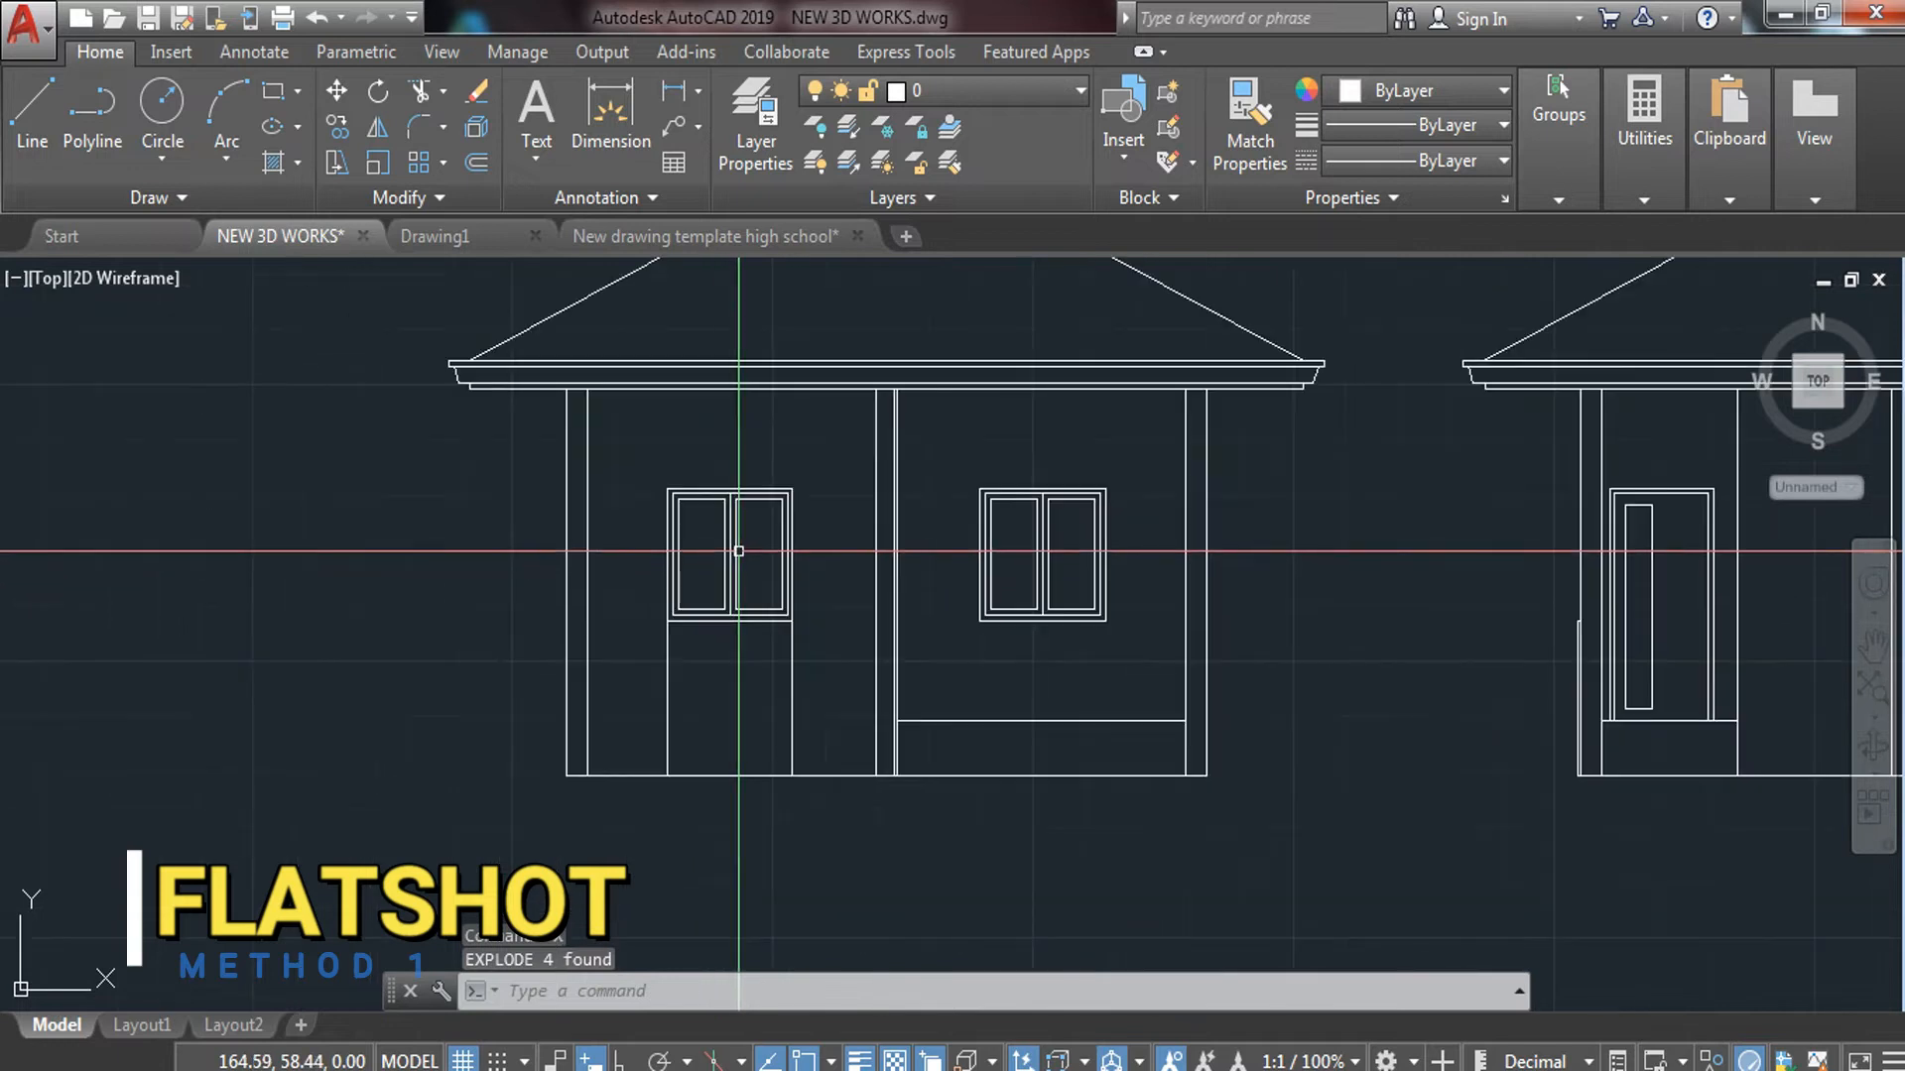
# Bring the roof apex into view and select the first house's left column line
pyautogui.moveTo(742, 440); pyautogui.dragTo(765, 609, button='middle')
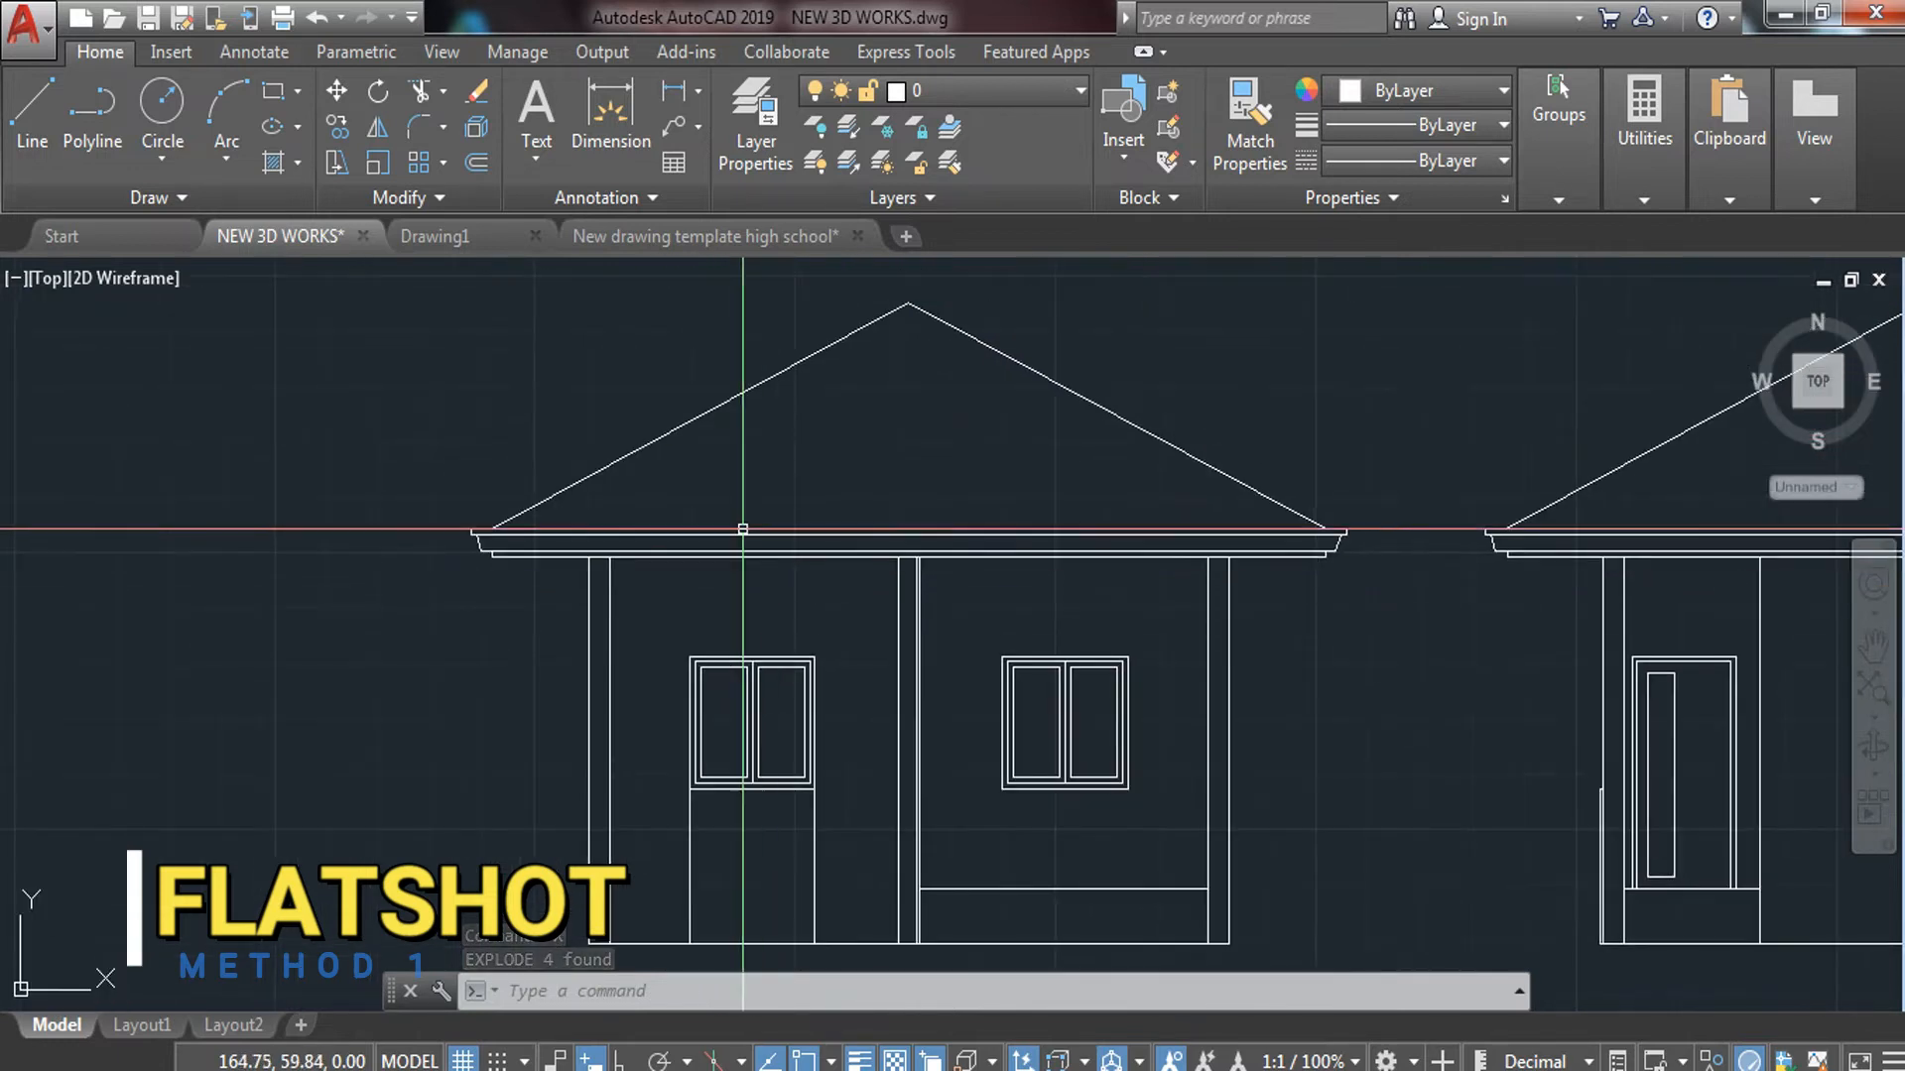
pyautogui.click(598, 620)
pyautogui.click(548, 665)
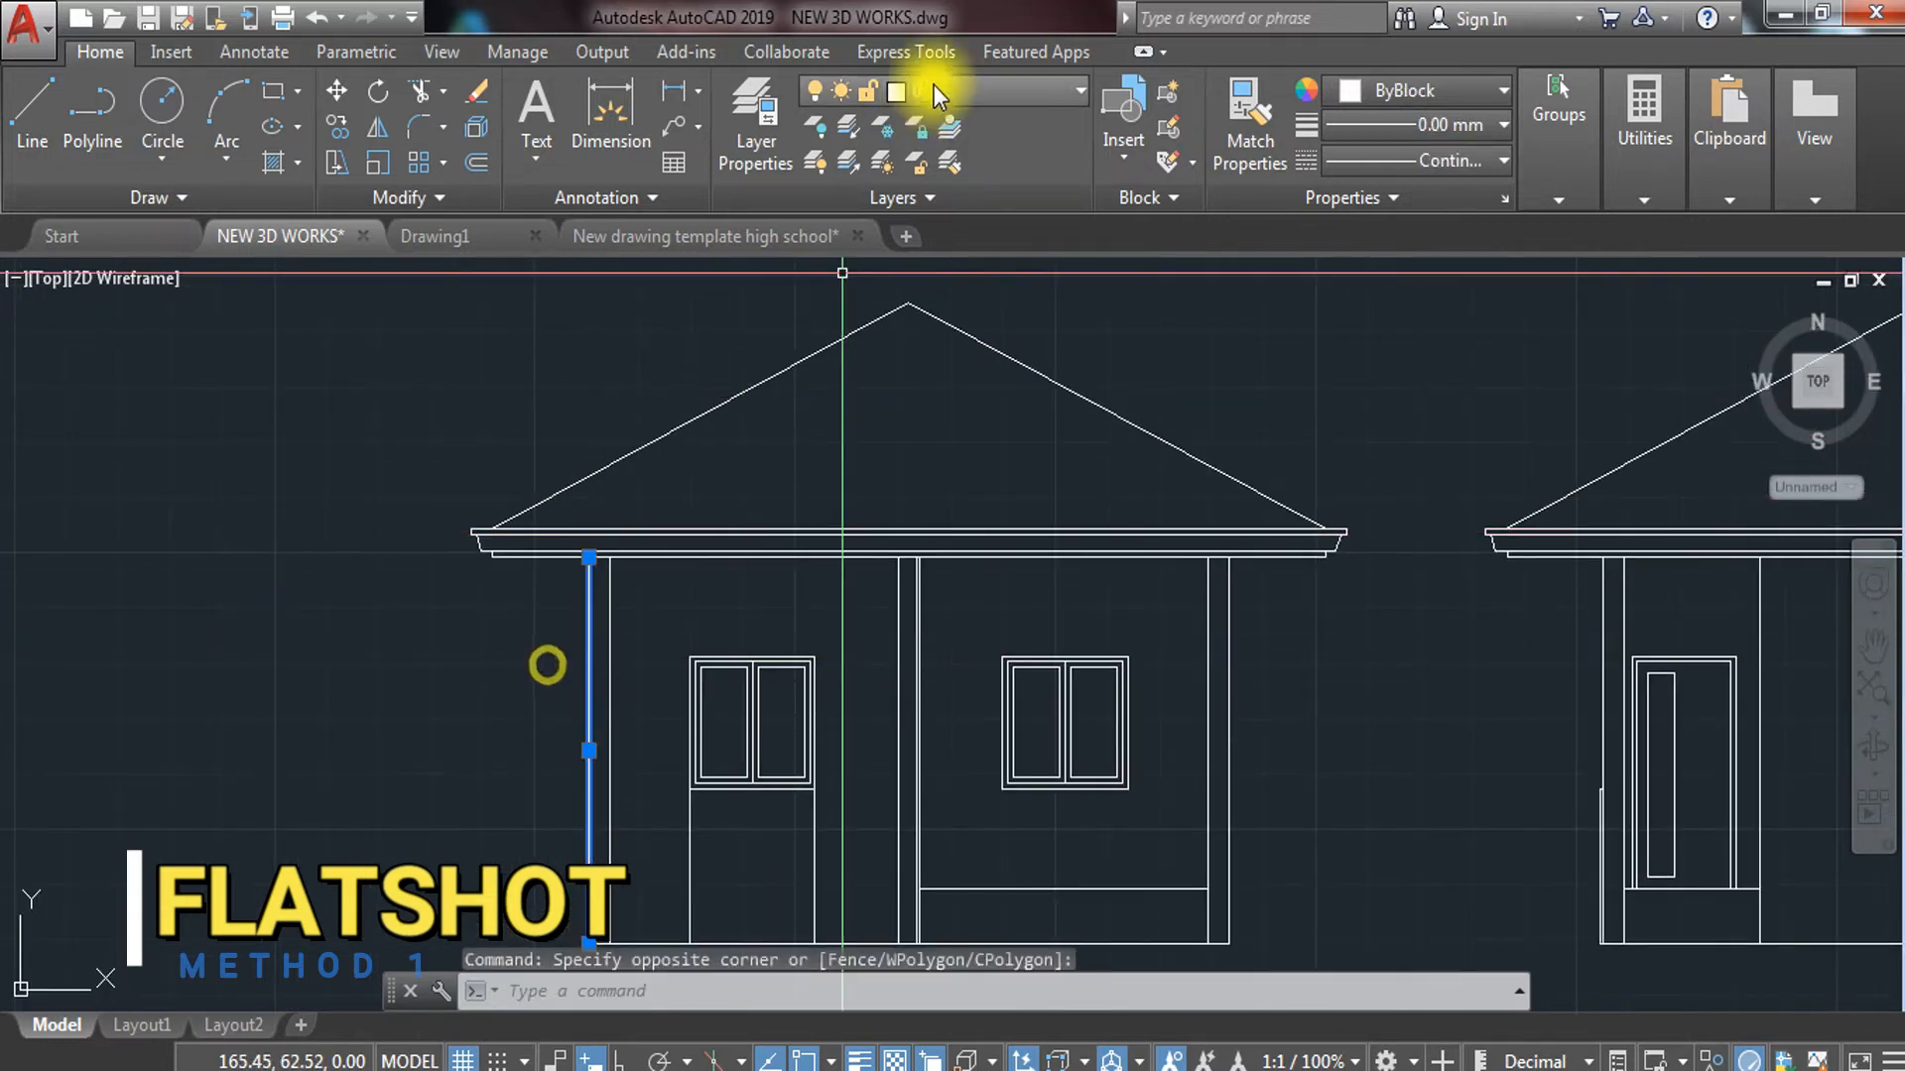
pyautogui.click(980, 86)
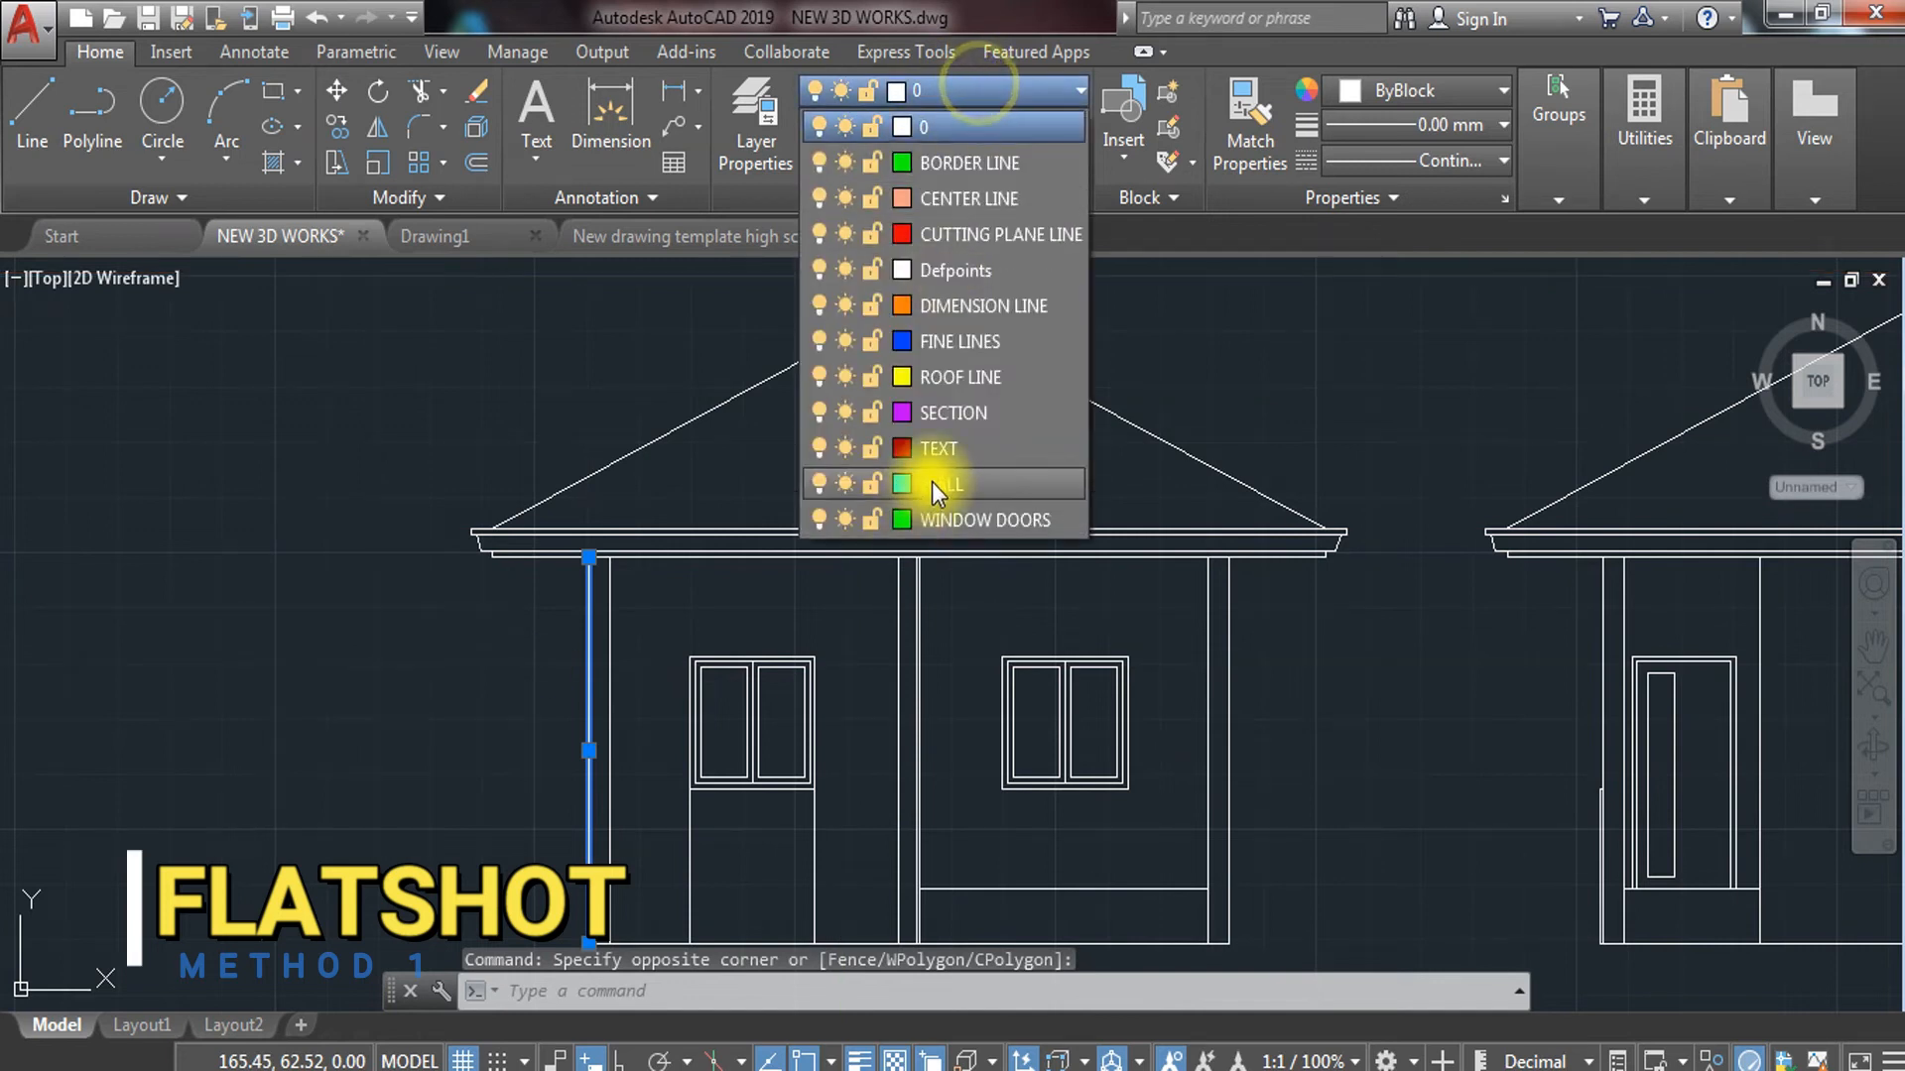
# Put the first house's left column line on the WALL layer
pyautogui.click(931, 481)
pyautogui.press('Escape')
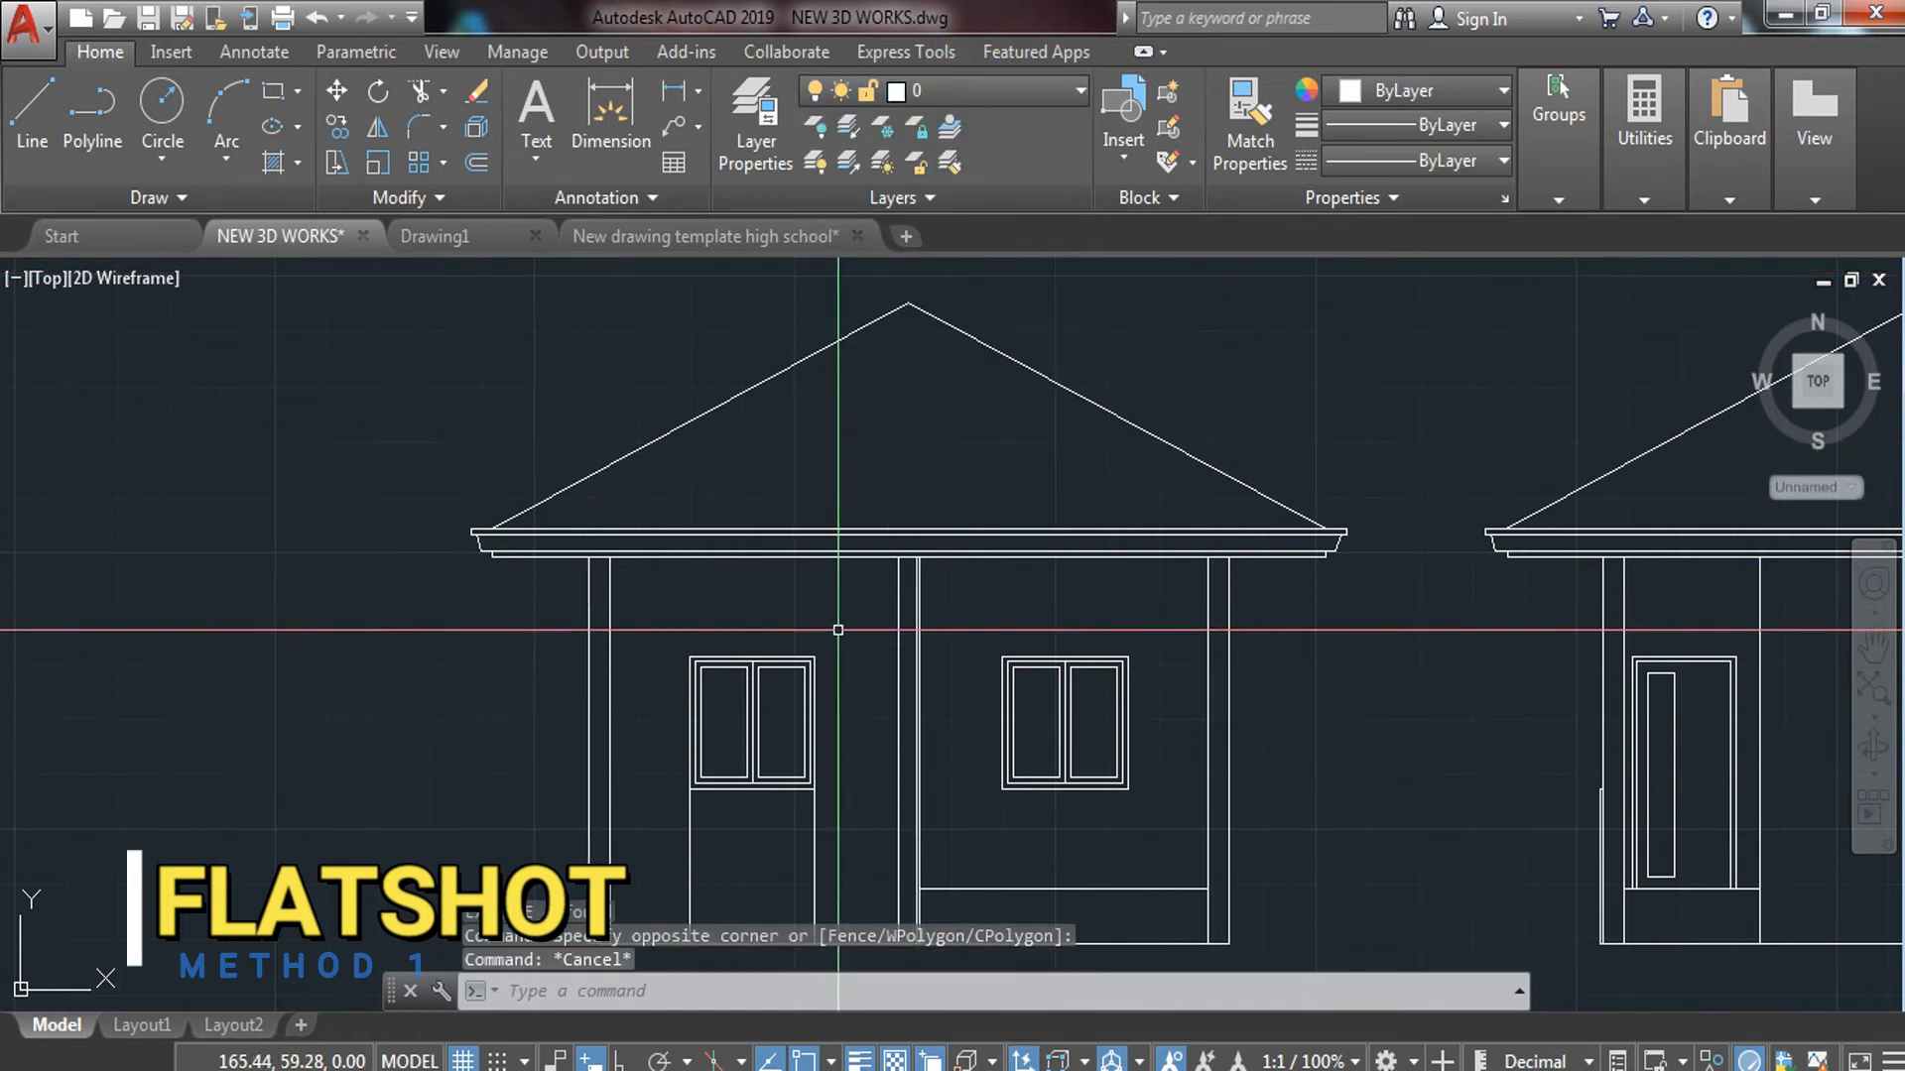
pyautogui.click(590, 707)
pyautogui.click(532, 716)
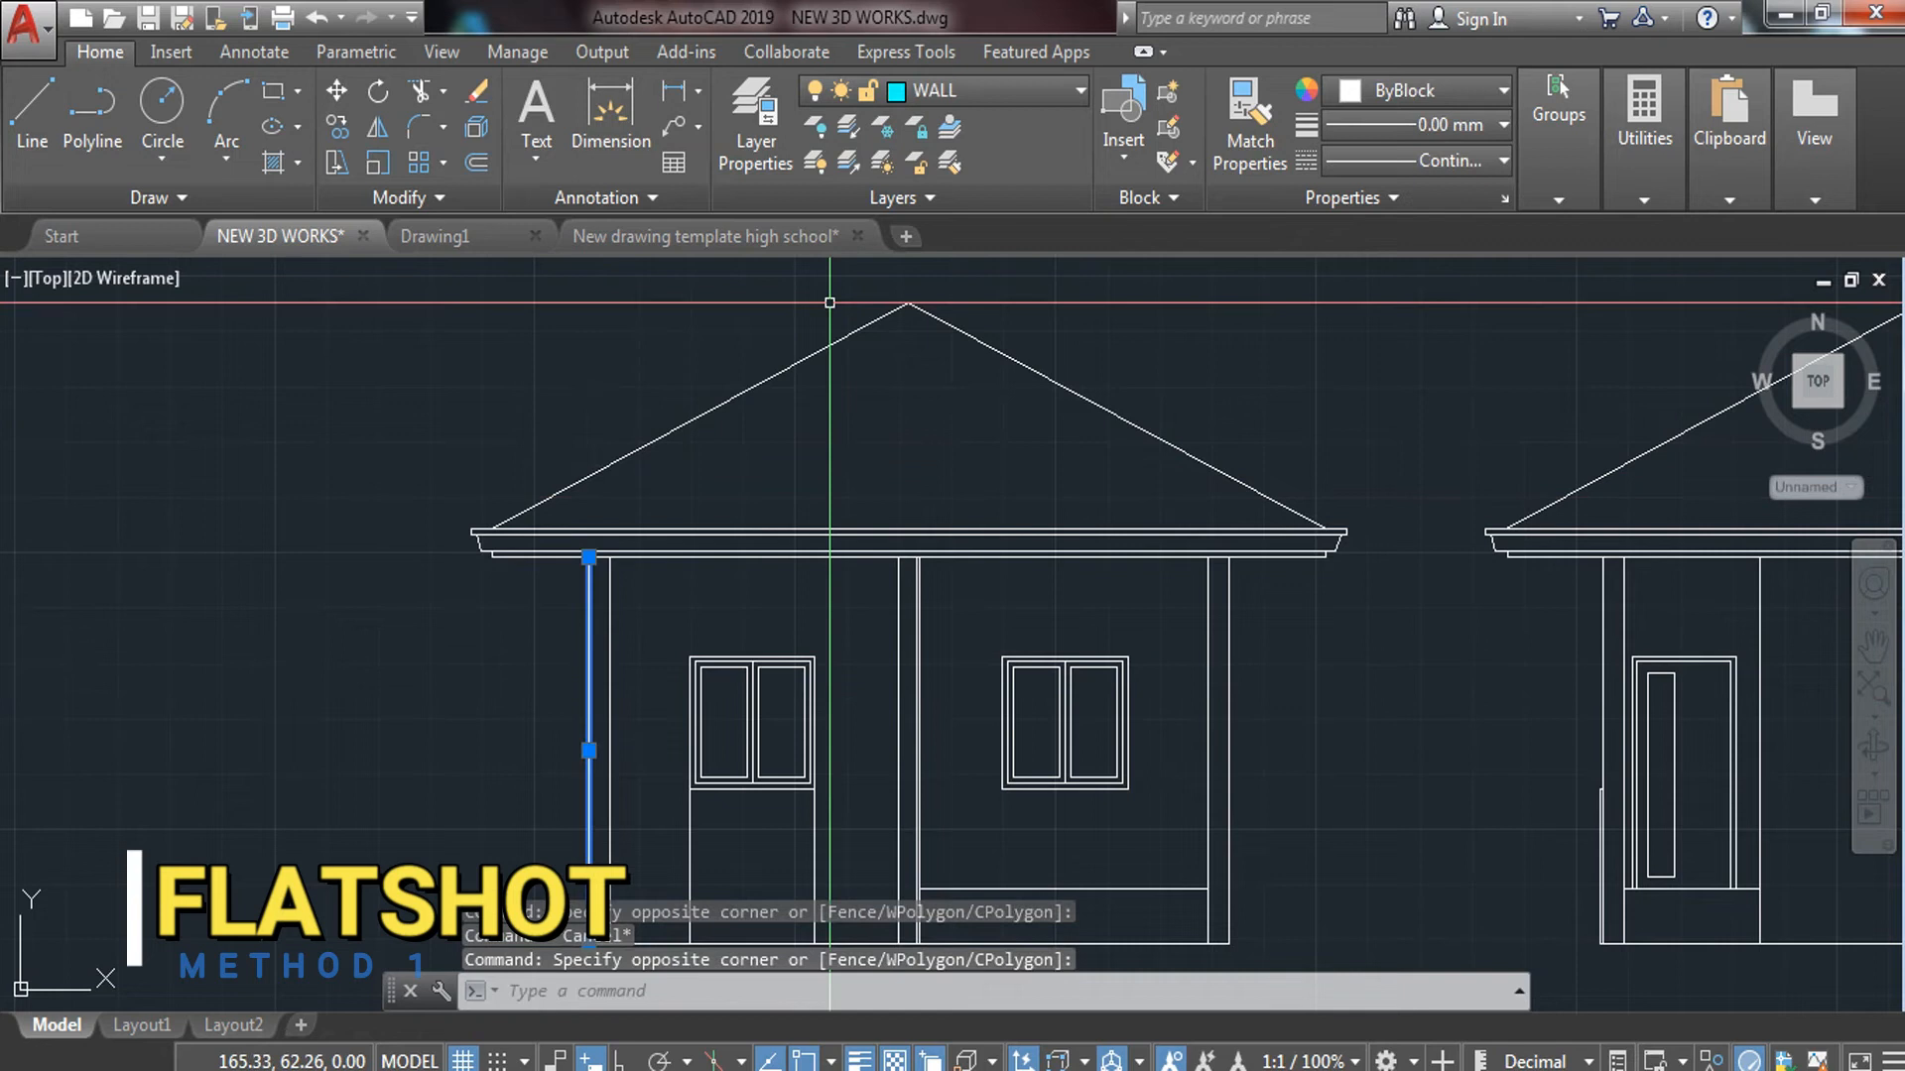
pyautogui.click(1028, 86)
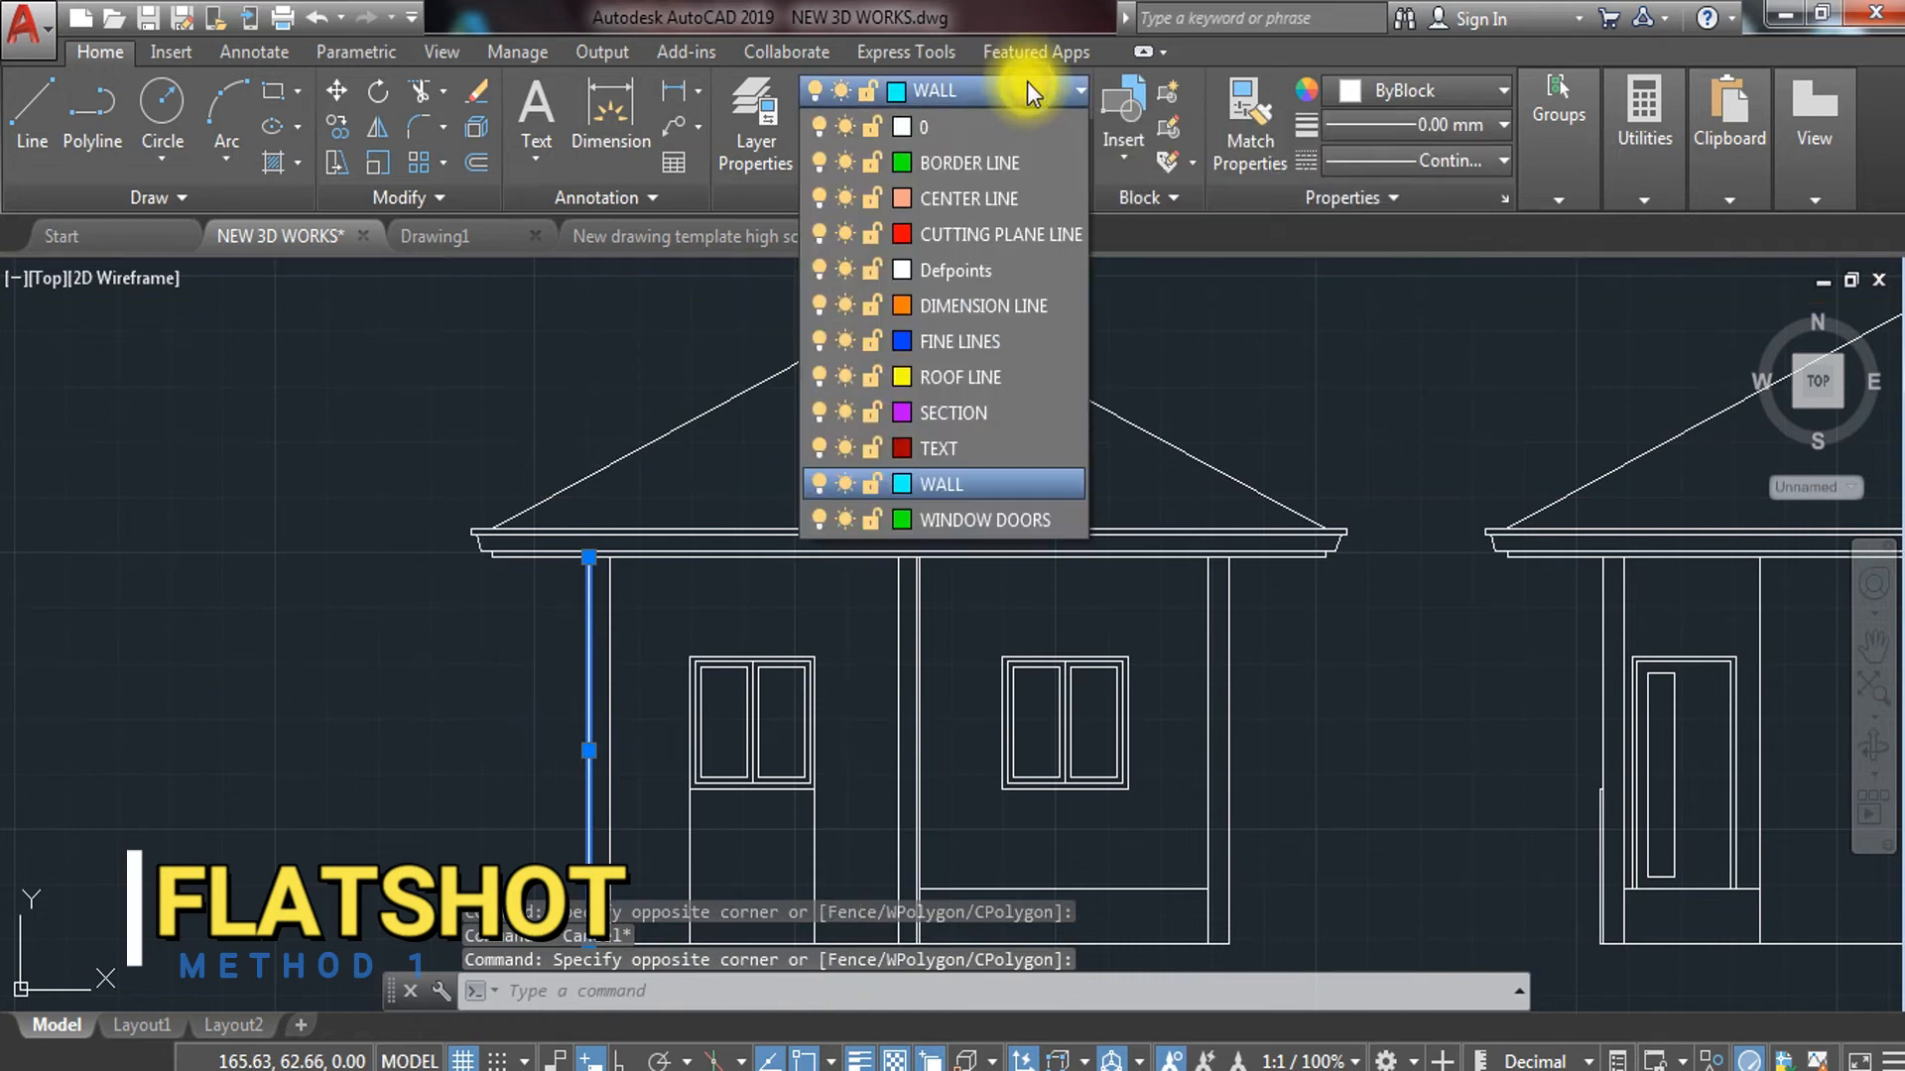
pyautogui.click(1038, 97)
pyautogui.scroll(-5, 1124, 486)
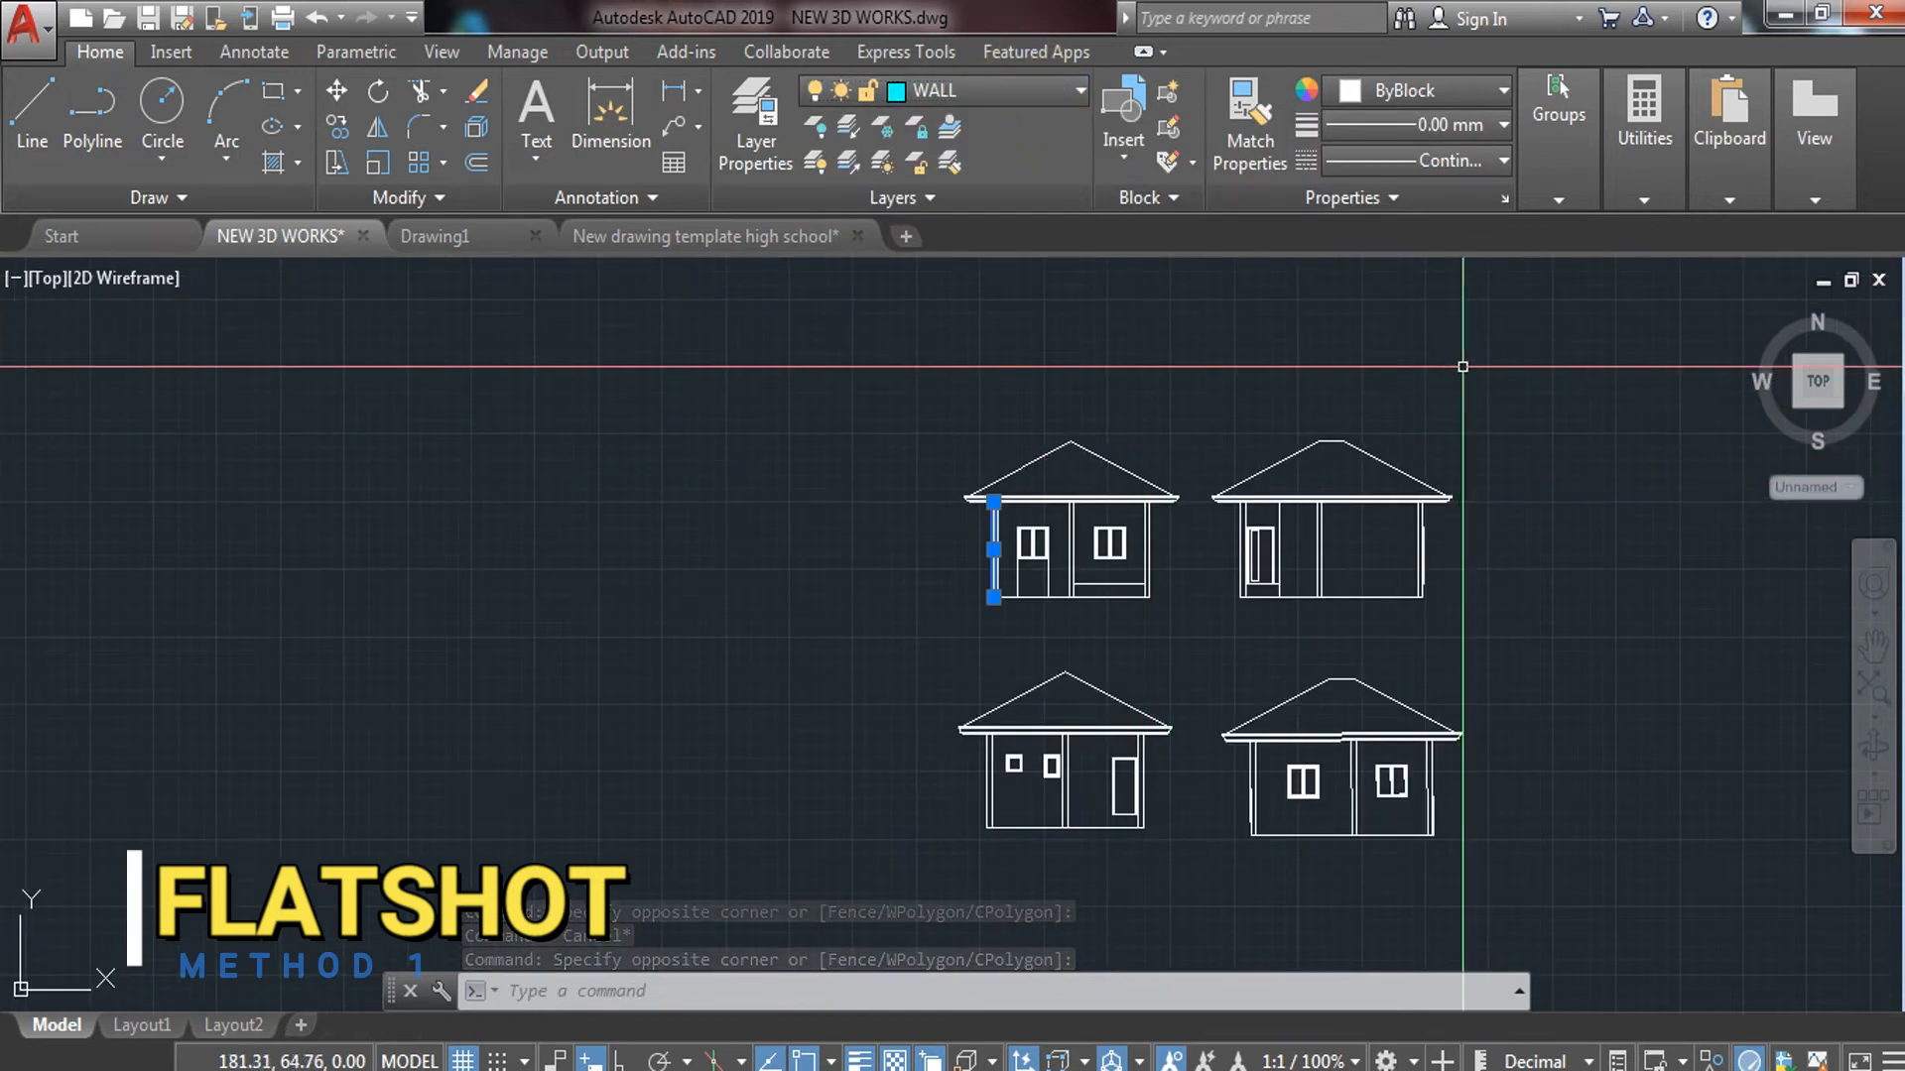
# Set colour, lineweight and linetype of all four elevations to ByLayer
pyautogui.click(1507, 357)
pyautogui.click(868, 861)
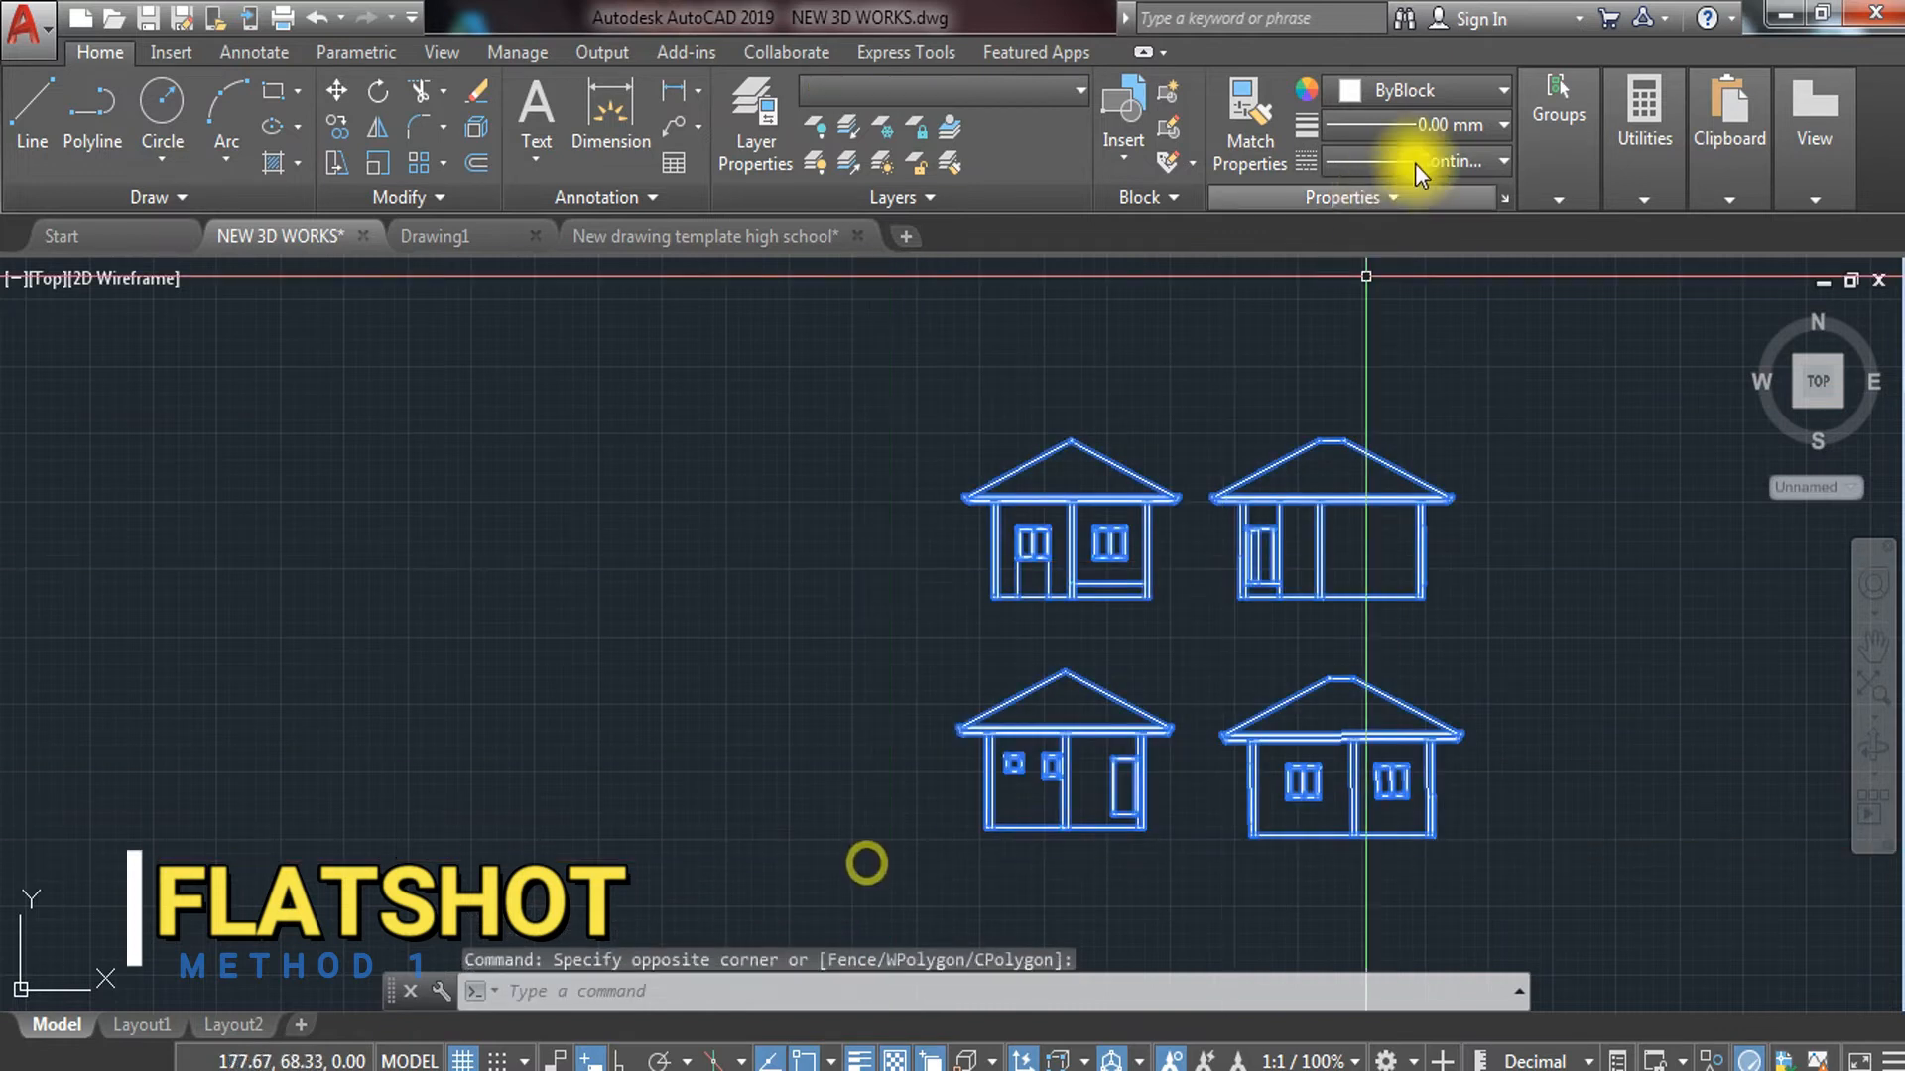
pyautogui.click(1474, 89)
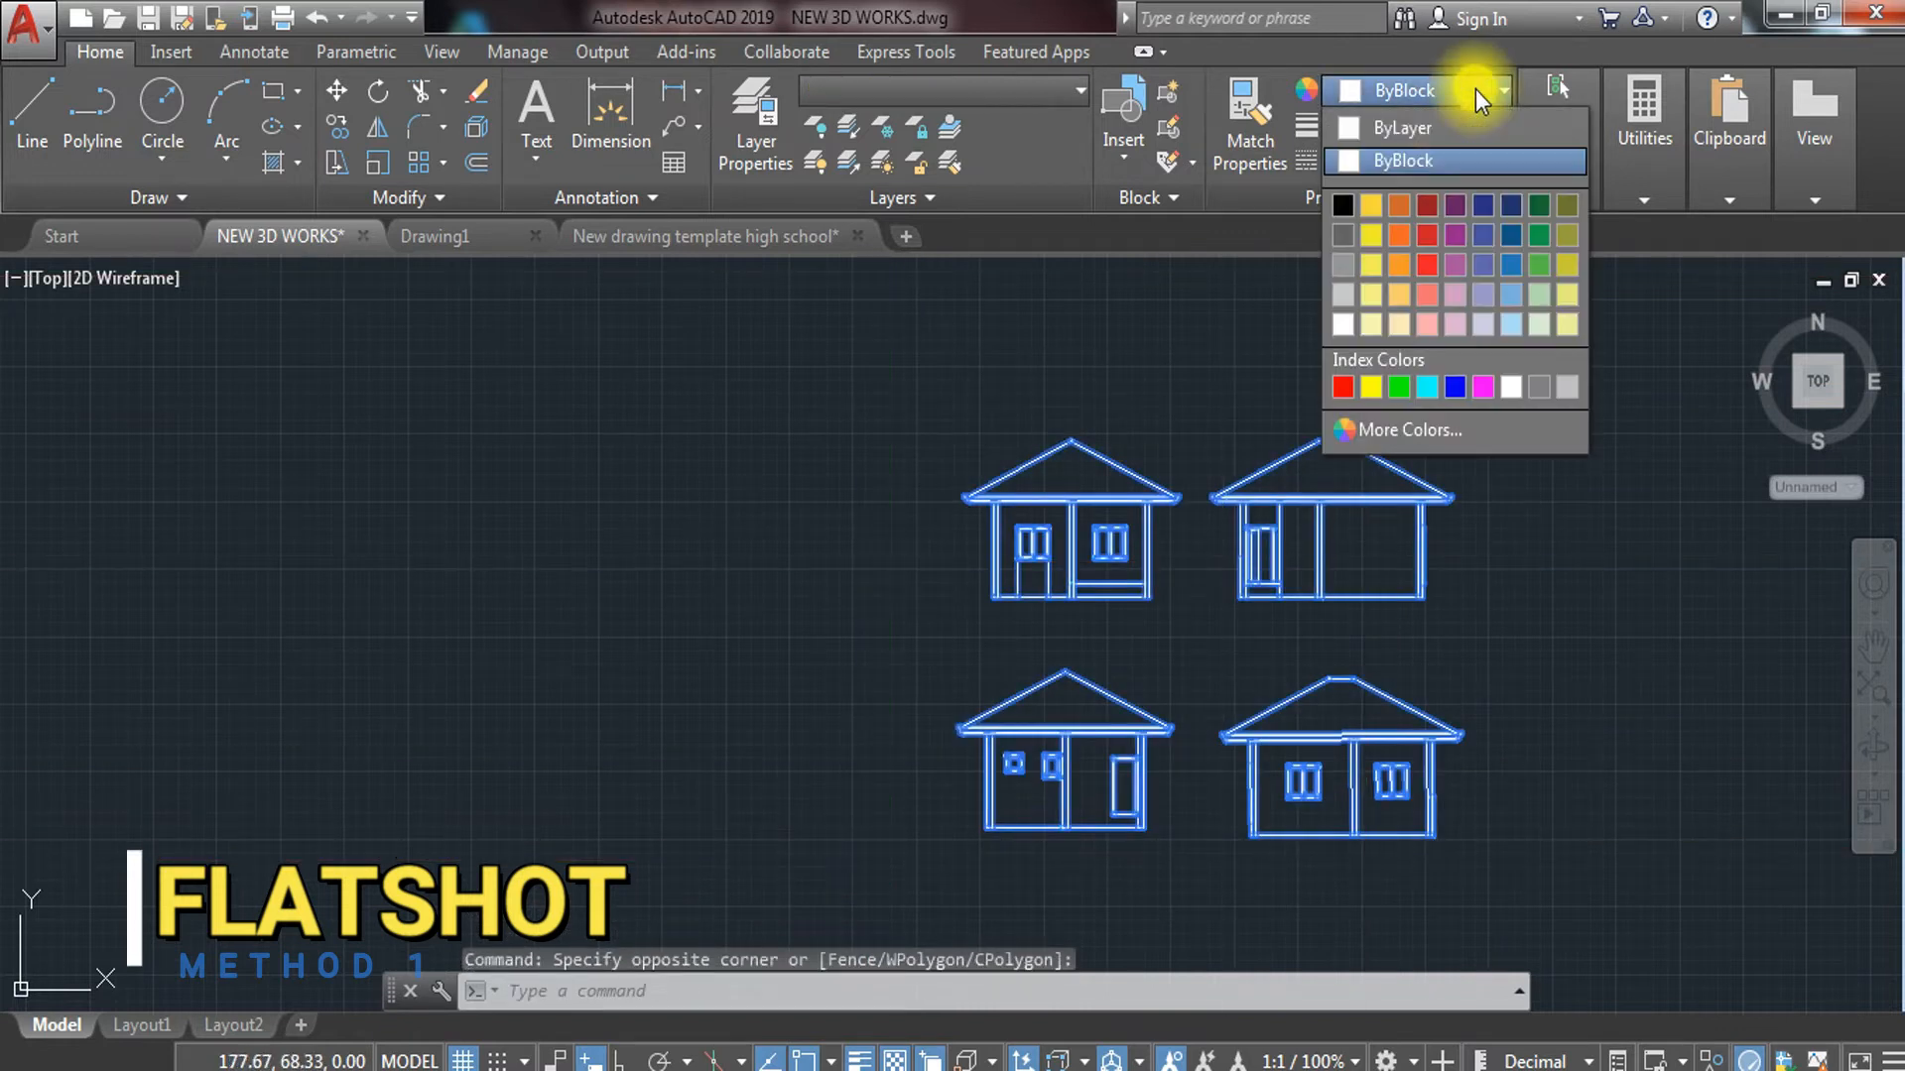
pyautogui.click(1420, 127)
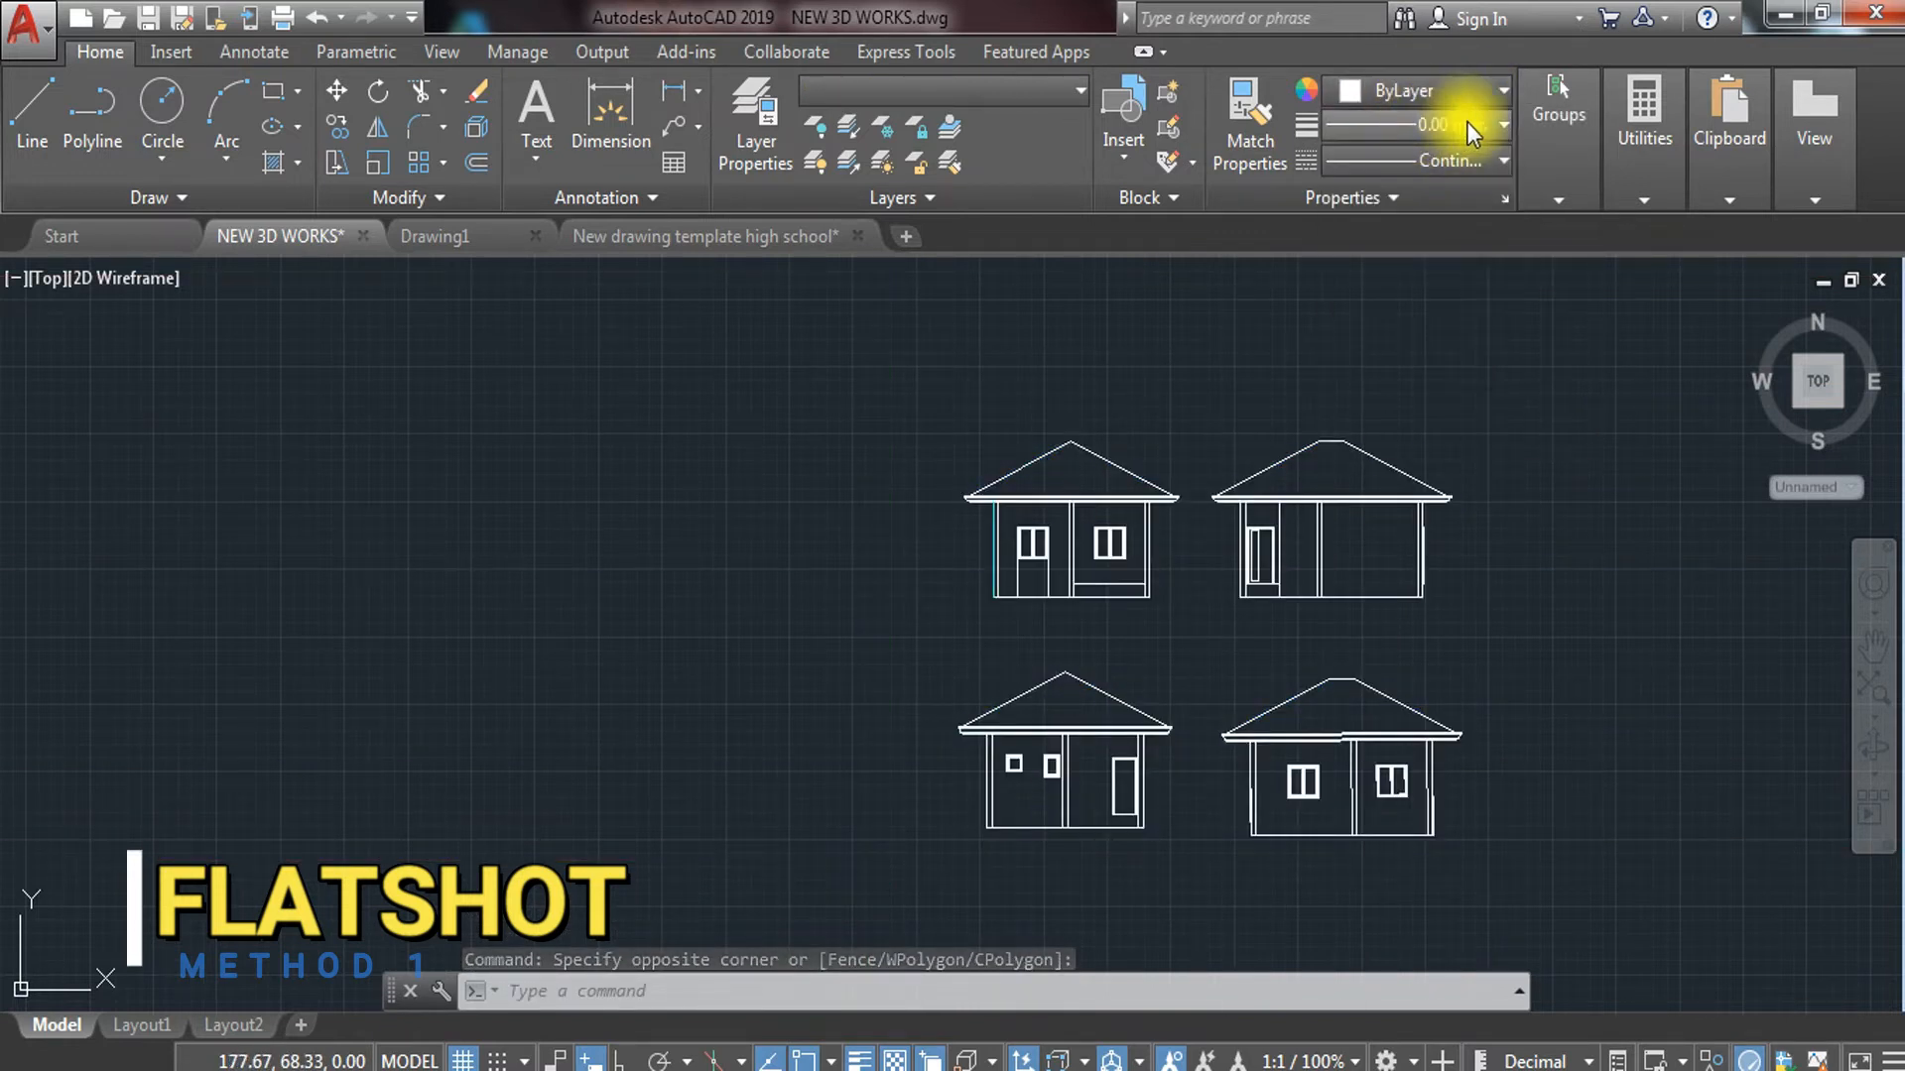
pyautogui.click(1462, 133)
pyautogui.scroll(2, 1408, 162)
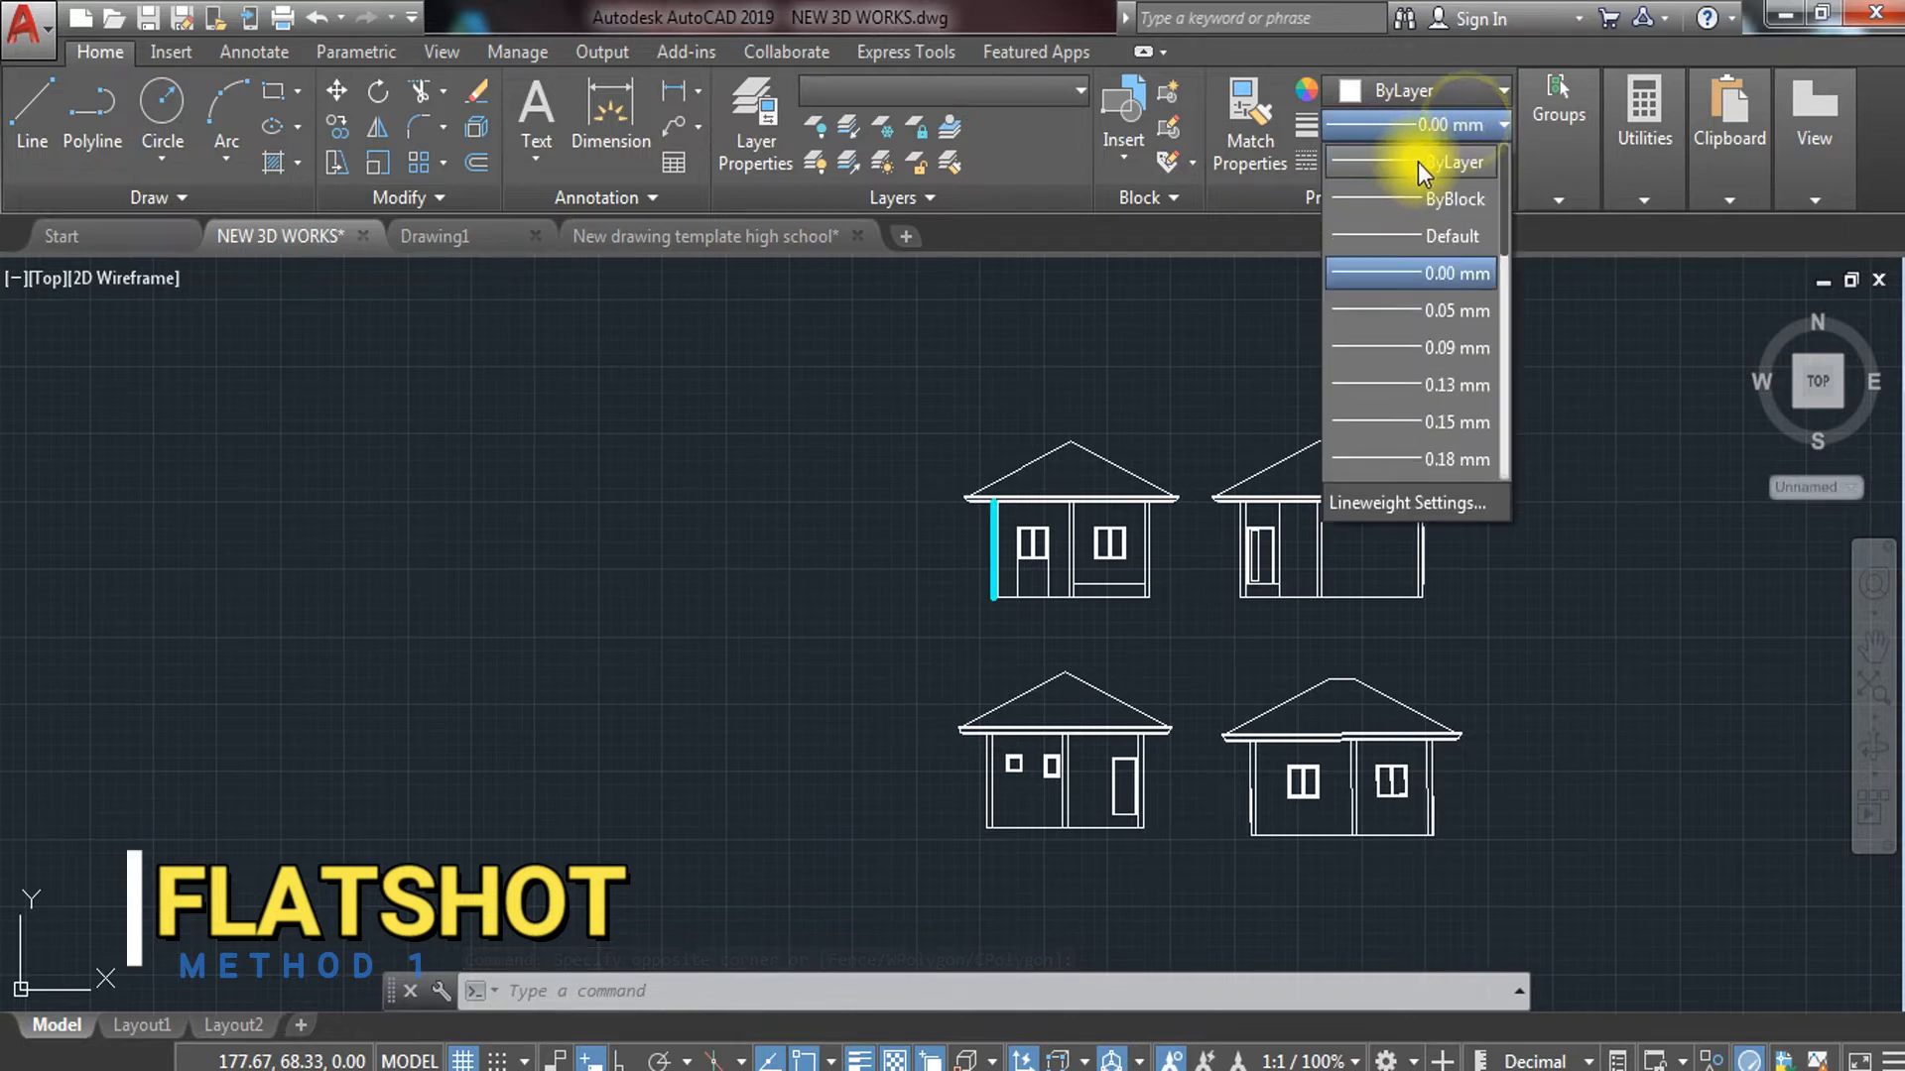
pyautogui.click(1419, 163)
pyautogui.click(1465, 159)
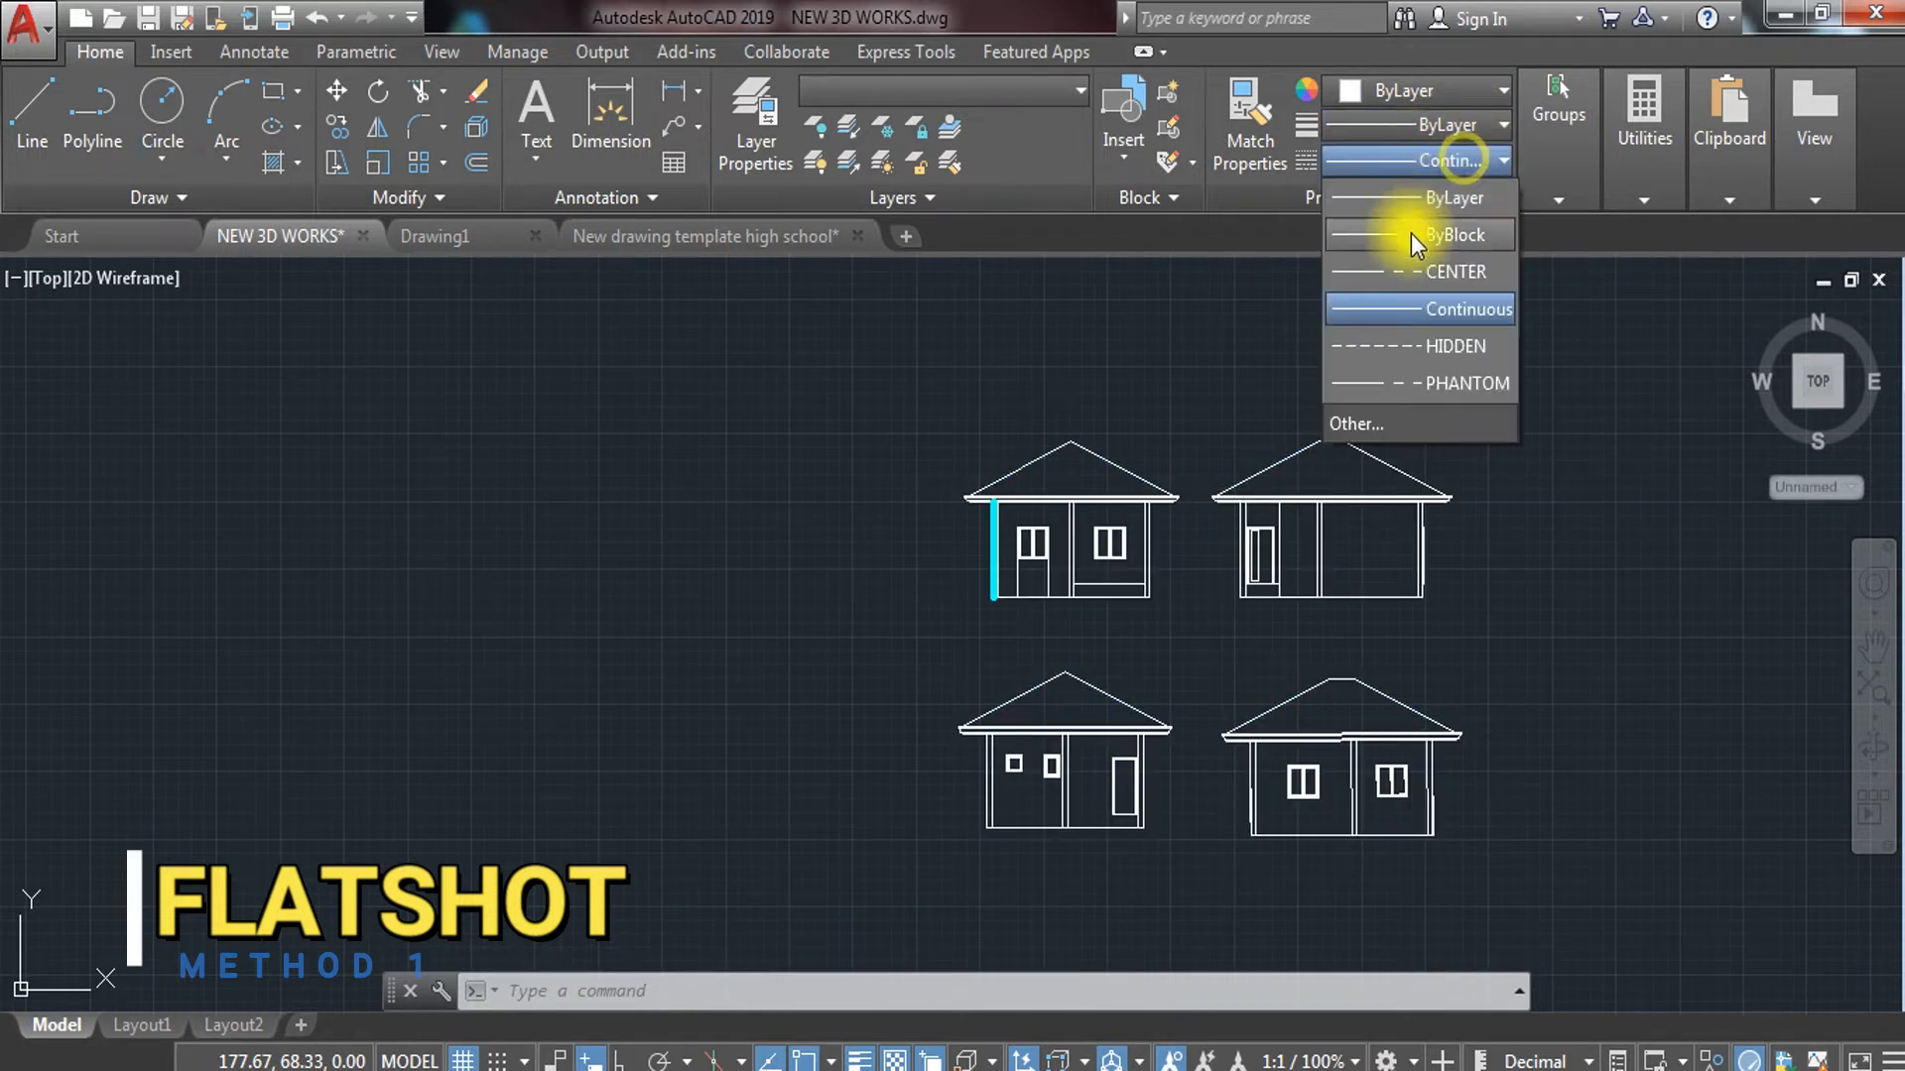
pyautogui.click(1409, 203)
pyautogui.press('Escape')
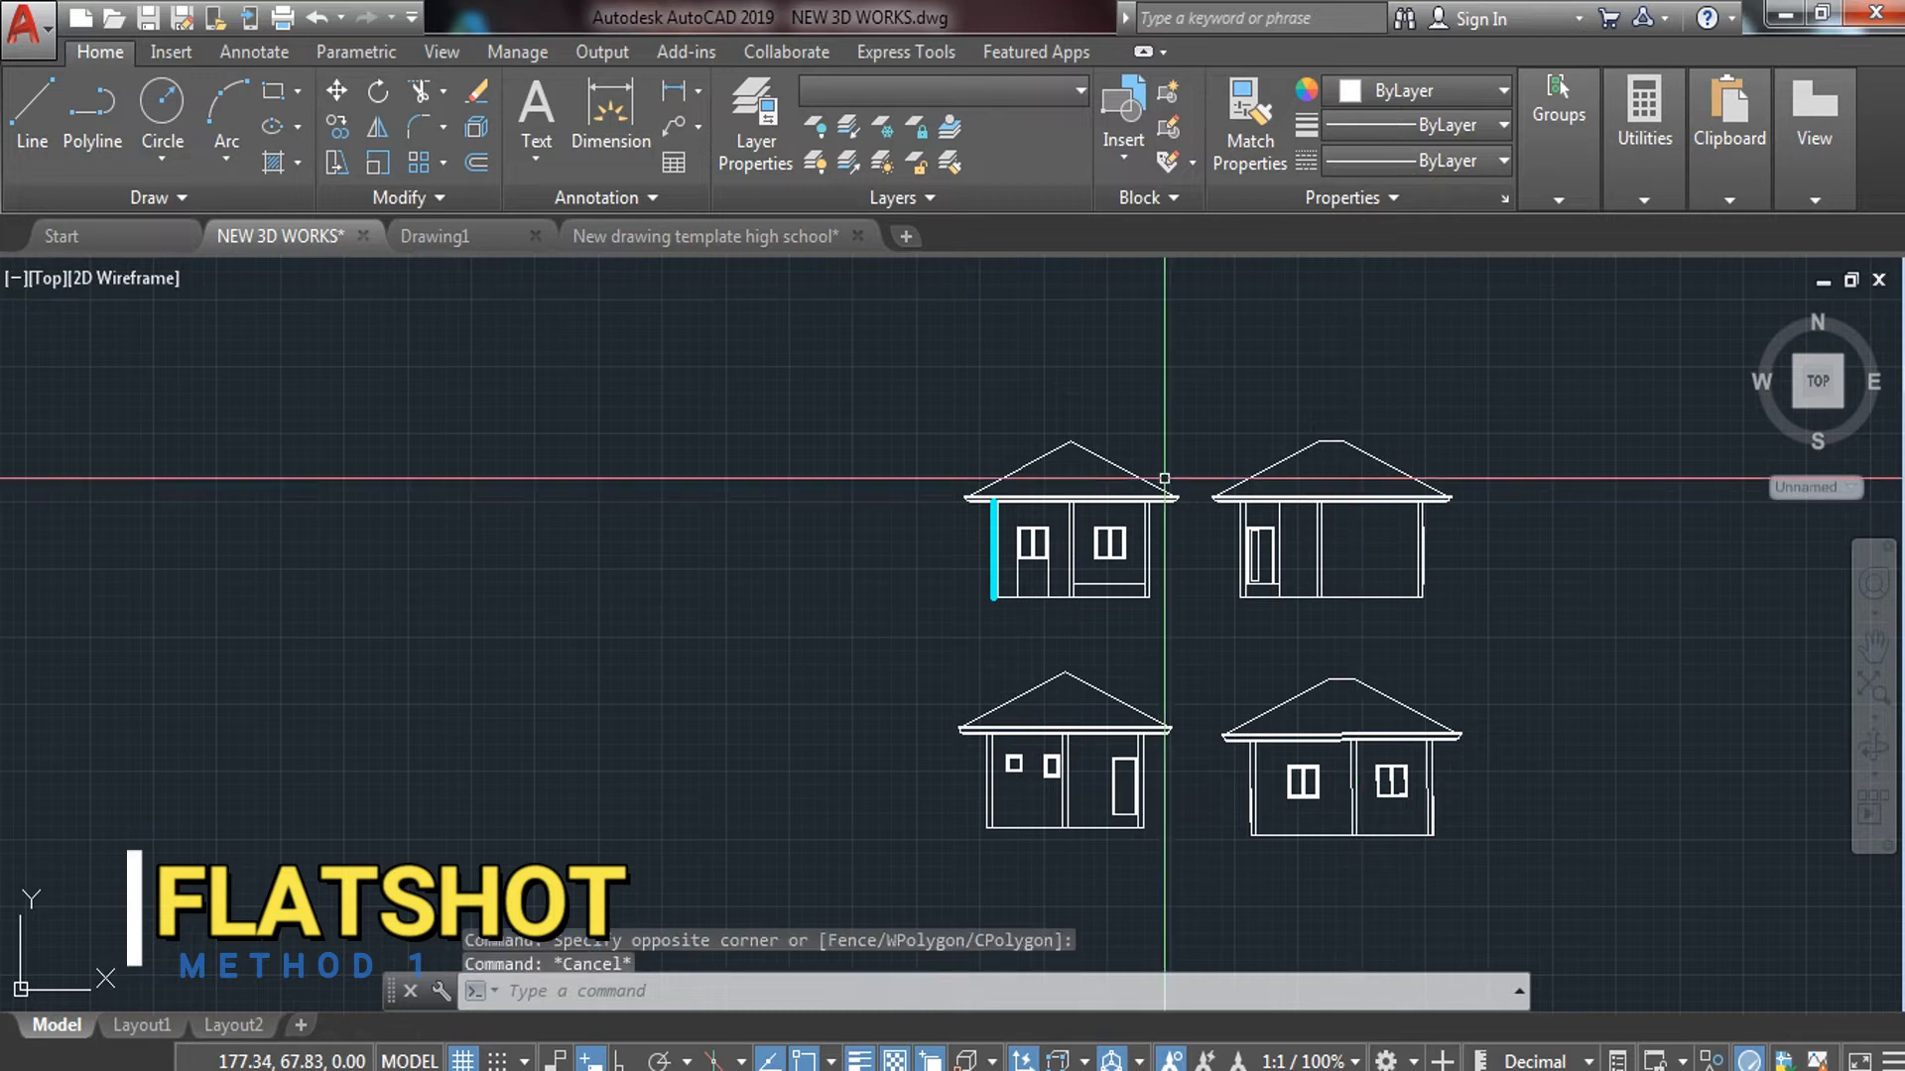
pyautogui.scroll(8, 1016, 513)
# Reassign all four exploded elevations to the FINE LINES layer
pyautogui.scroll(-5, 1026, 438)
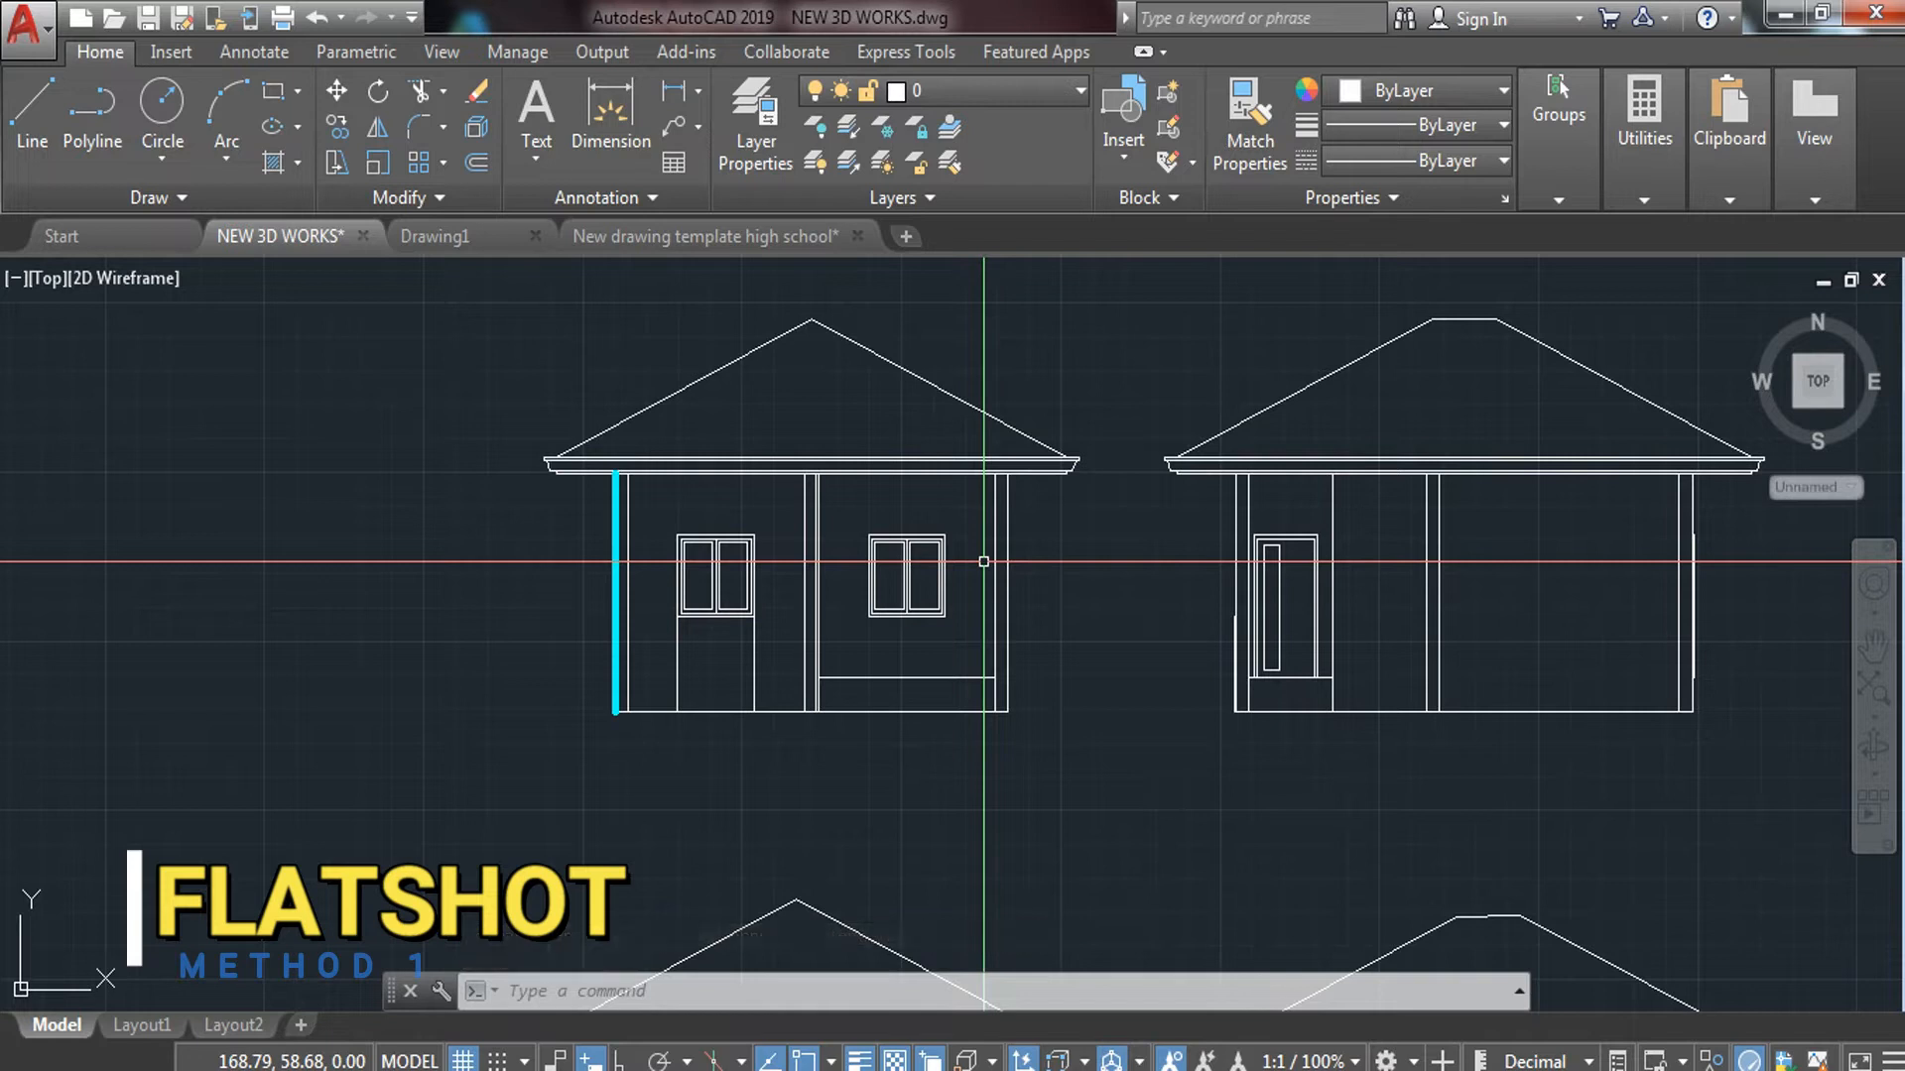
pyautogui.scroll(-3, 702, 544)
pyautogui.moveTo(701, 544); pyautogui.dragTo(724, 506, button='middle')
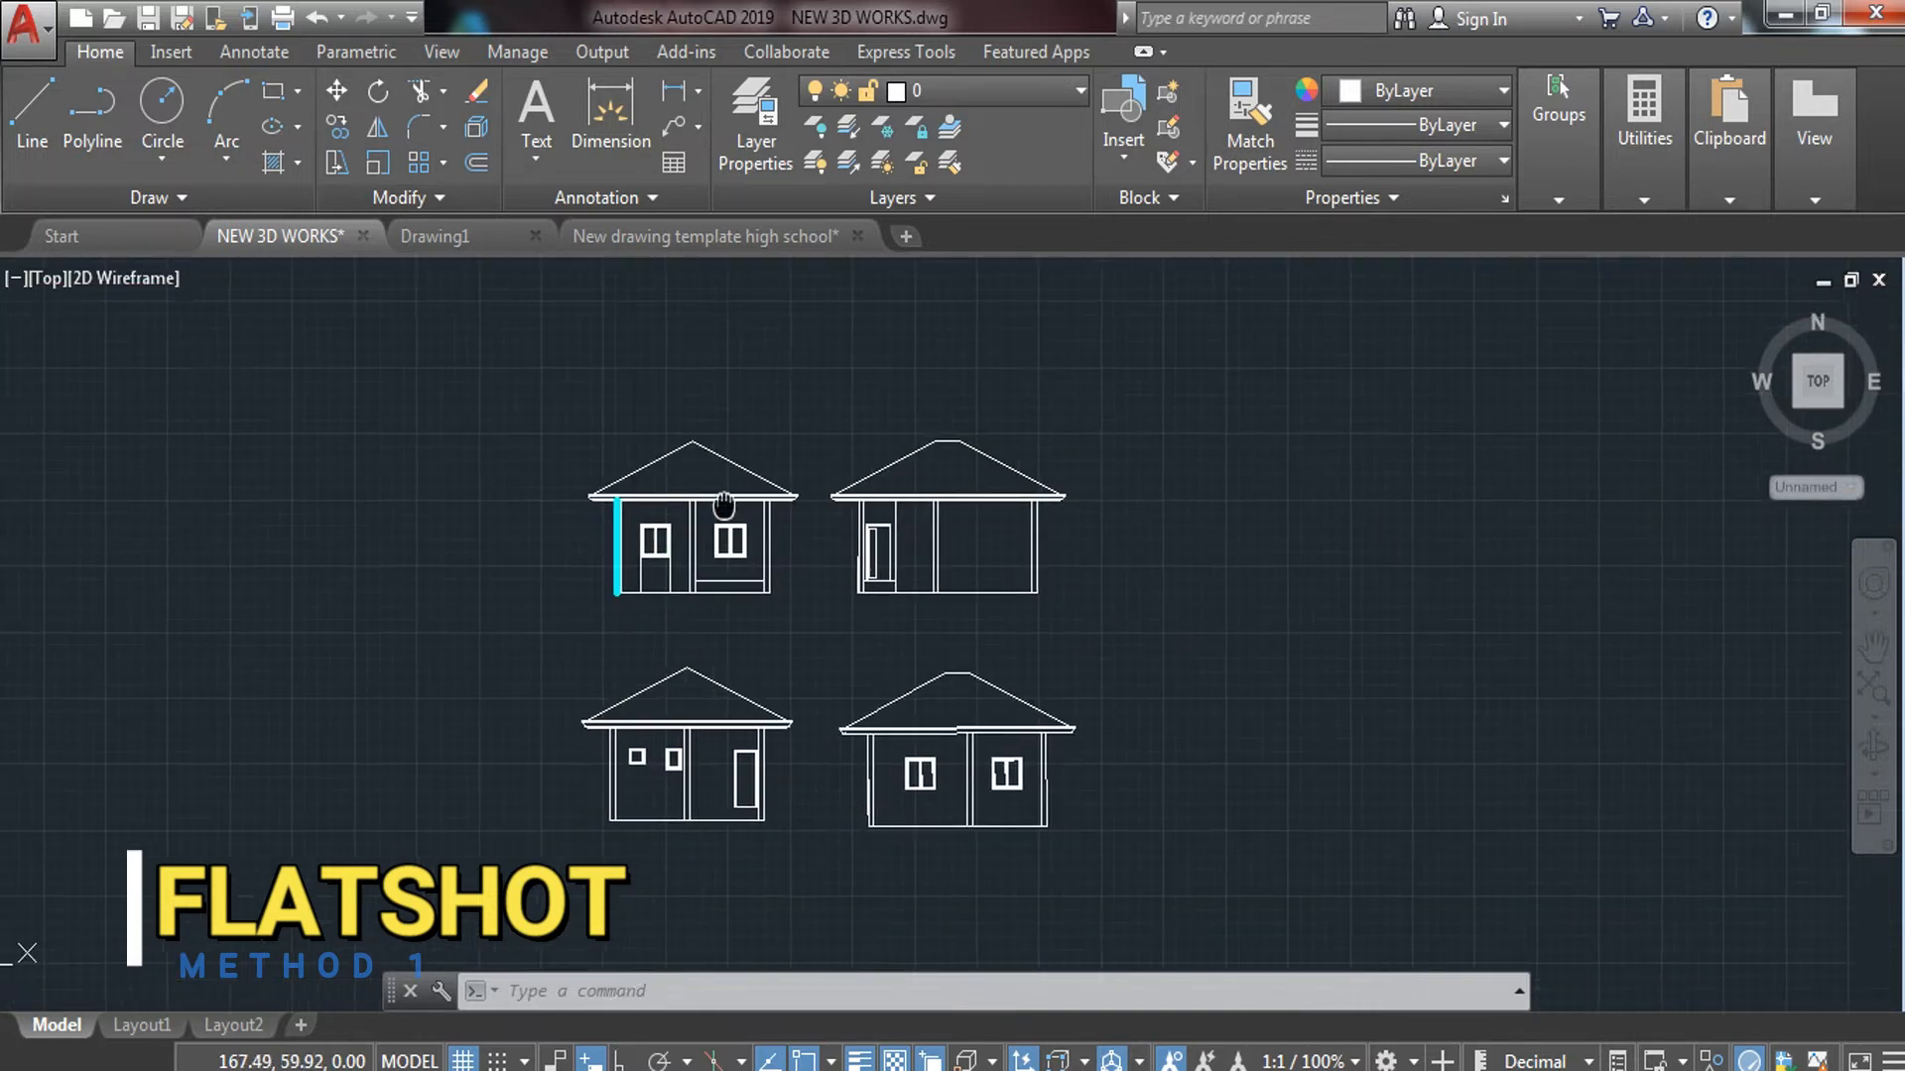
pyautogui.click(516, 380)
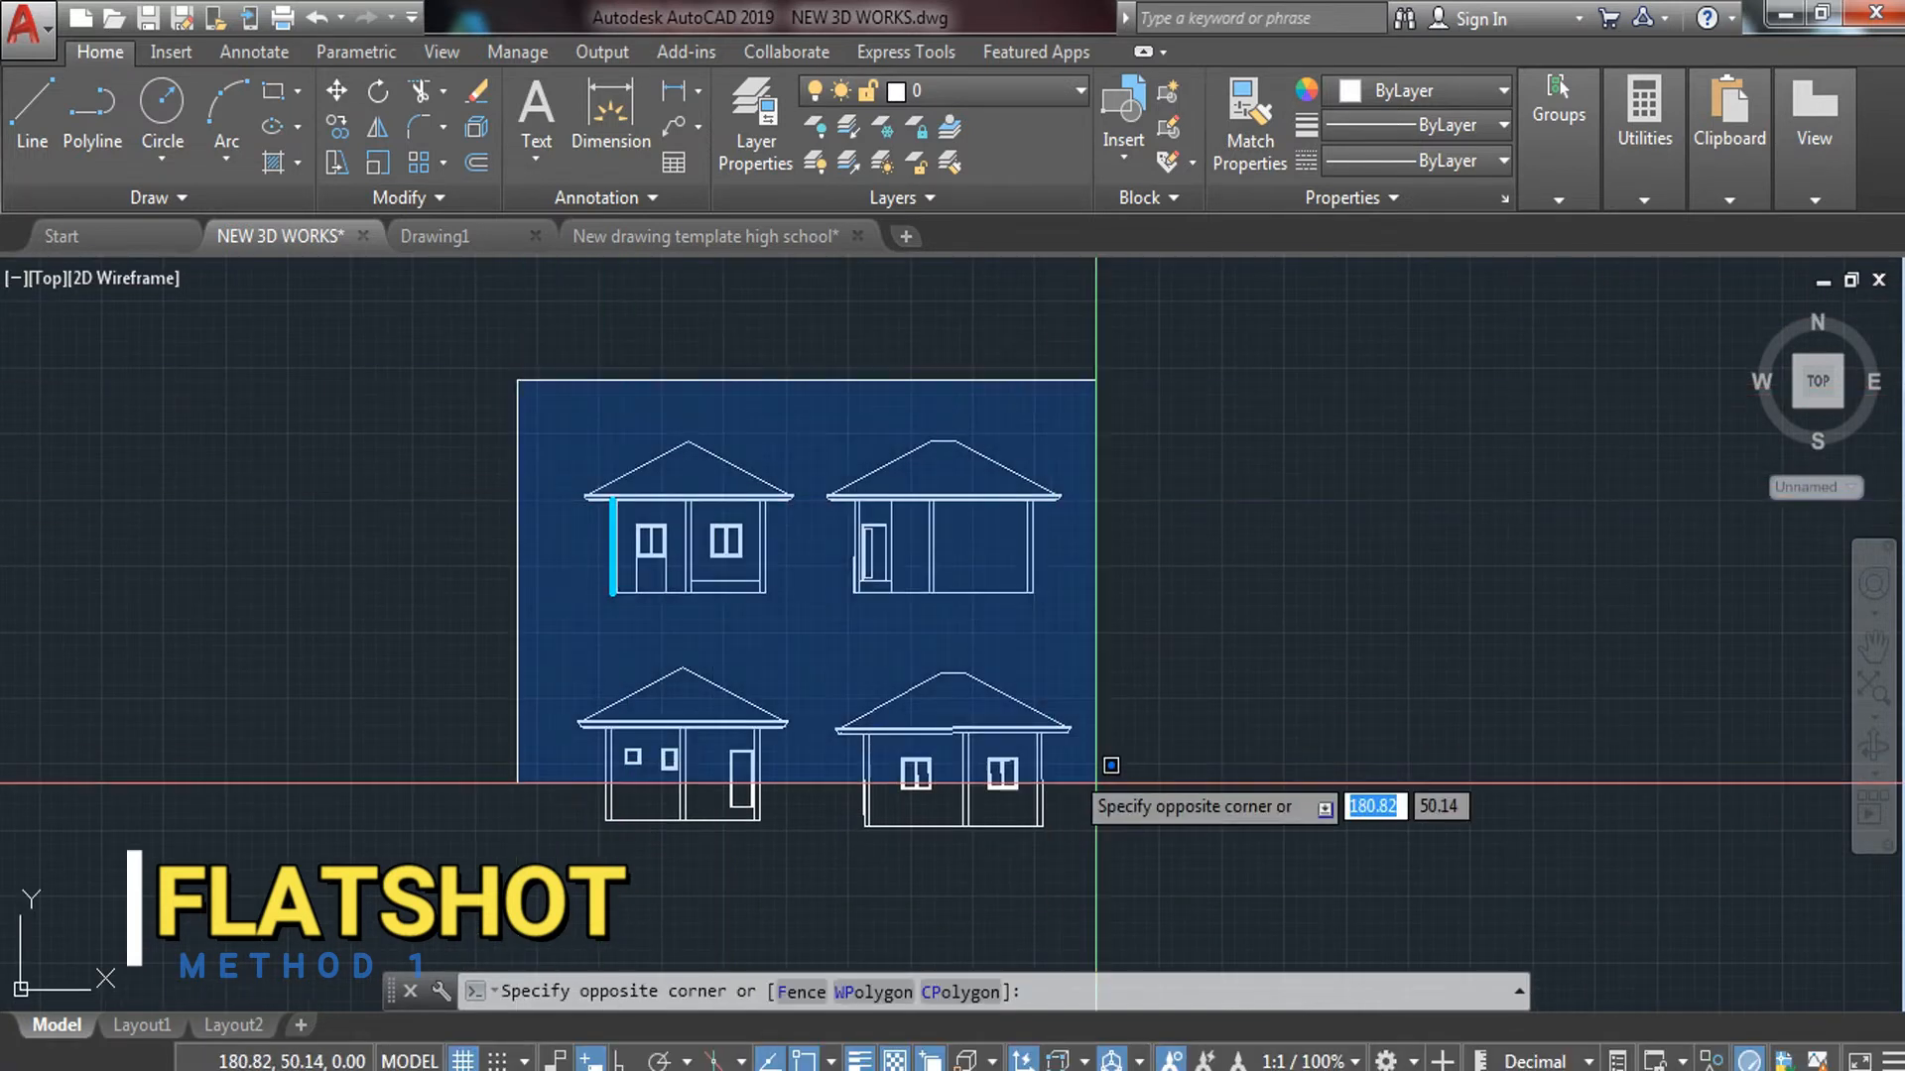
pyautogui.click(1178, 851)
pyautogui.click(1058, 97)
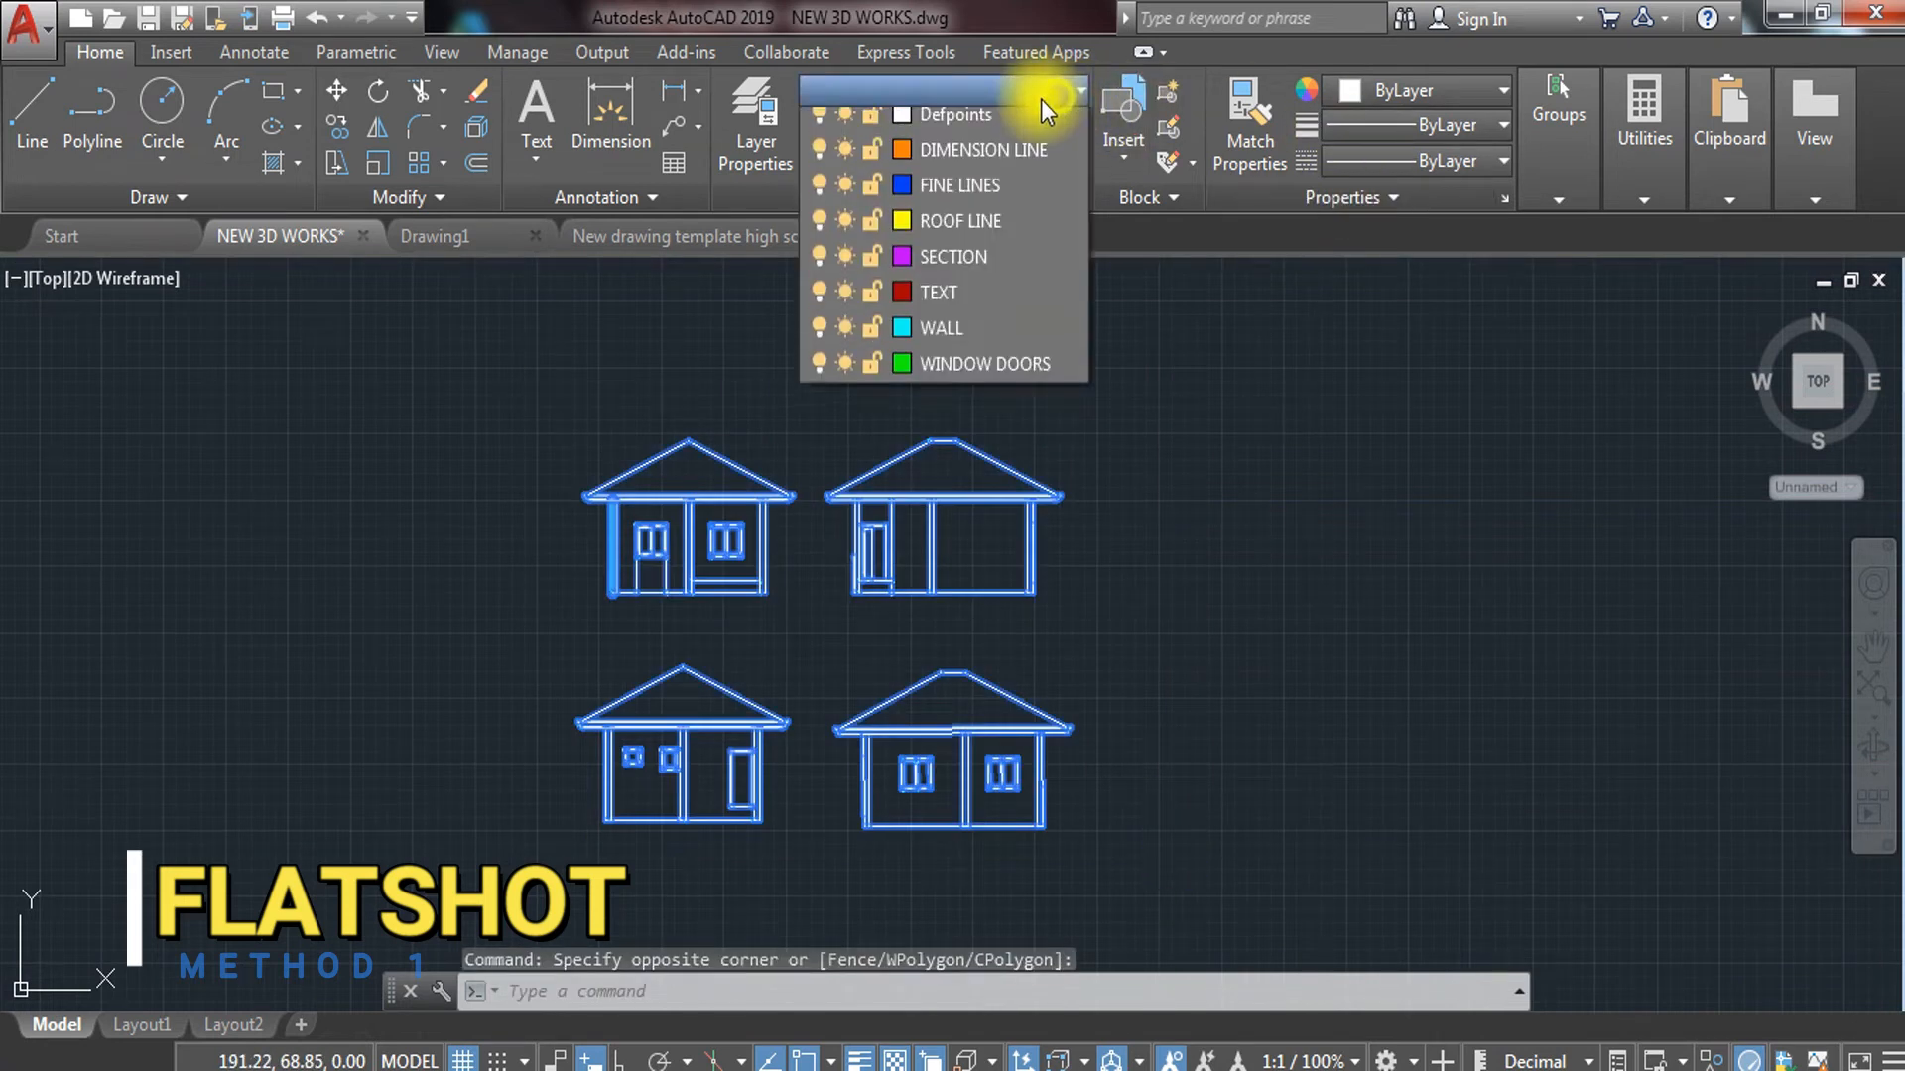
pyautogui.click(963, 341)
pyautogui.press('Escape')
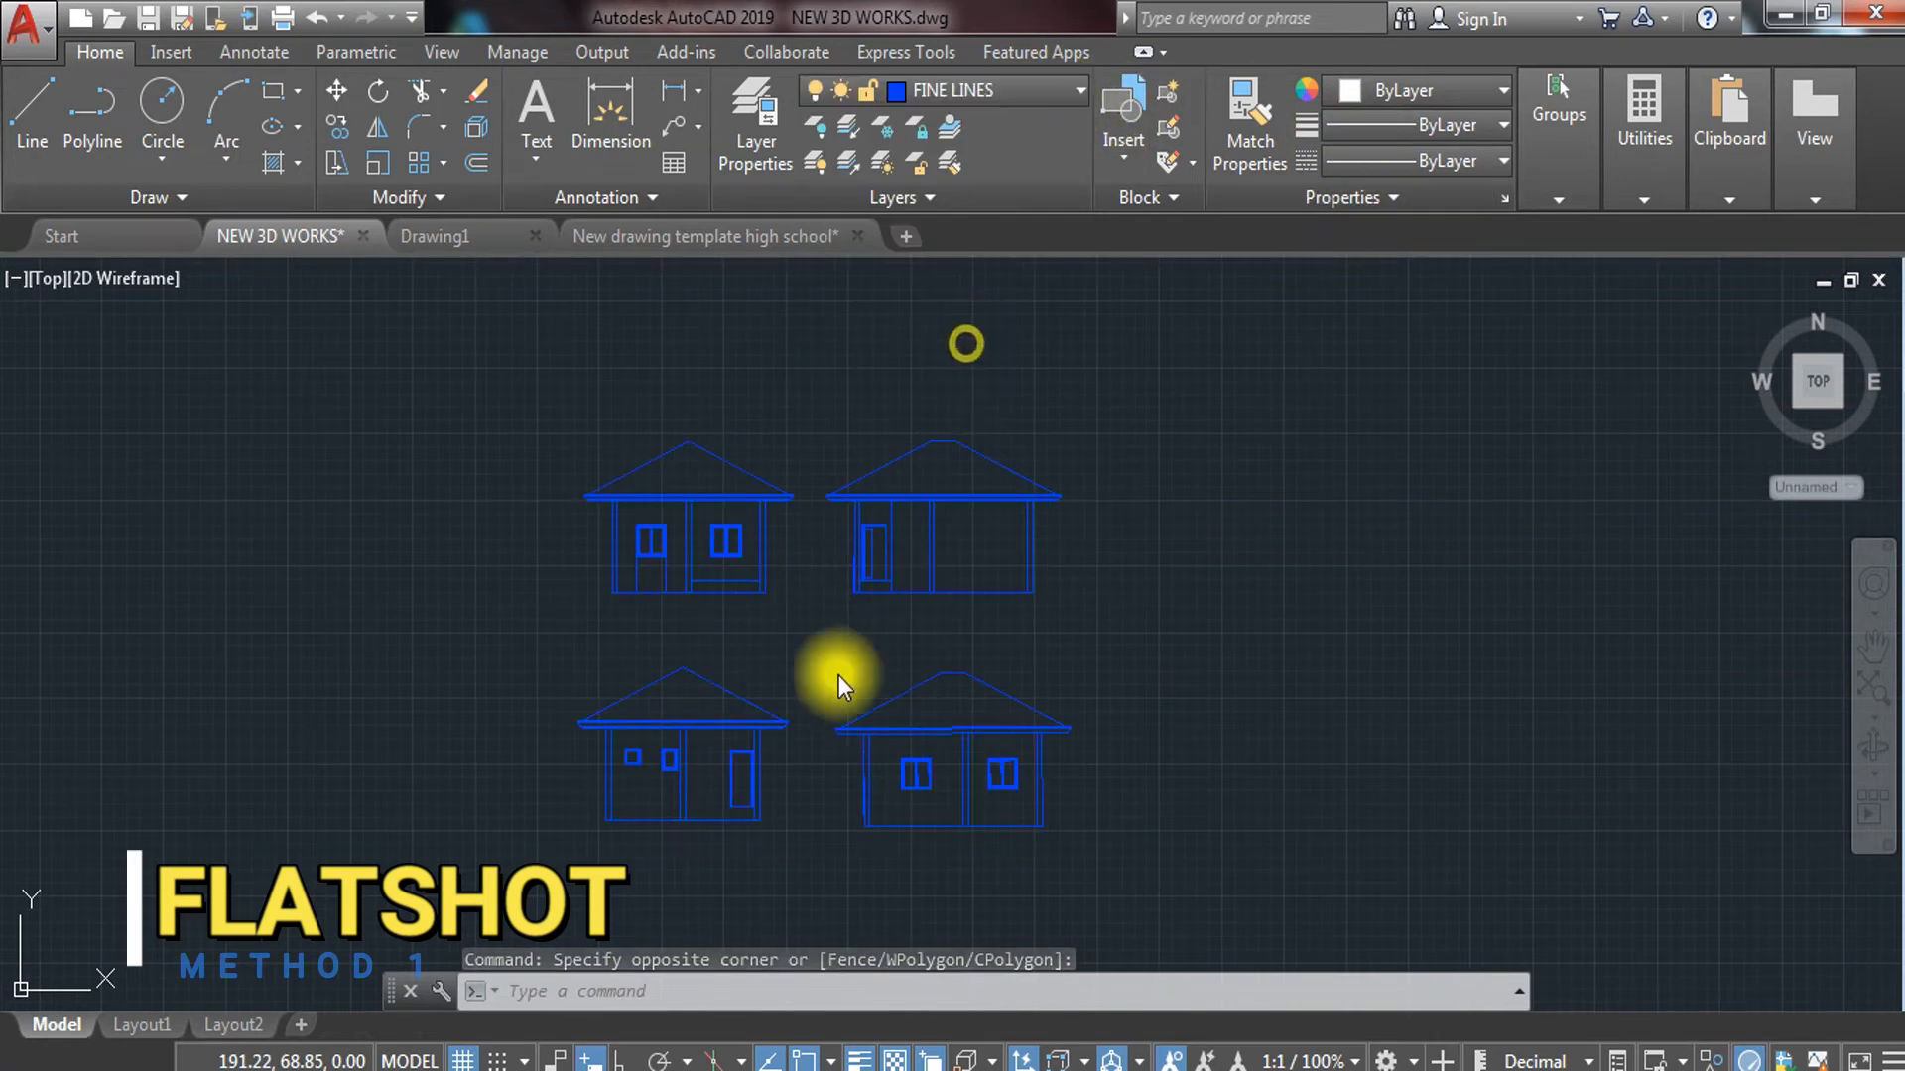
# Zoom to the first elevation's roof and start the HATCH command
pyautogui.scroll(5, 642, 473)
pyautogui.moveTo(708, 450); pyautogui.dragTo(702, 523, button='middle')
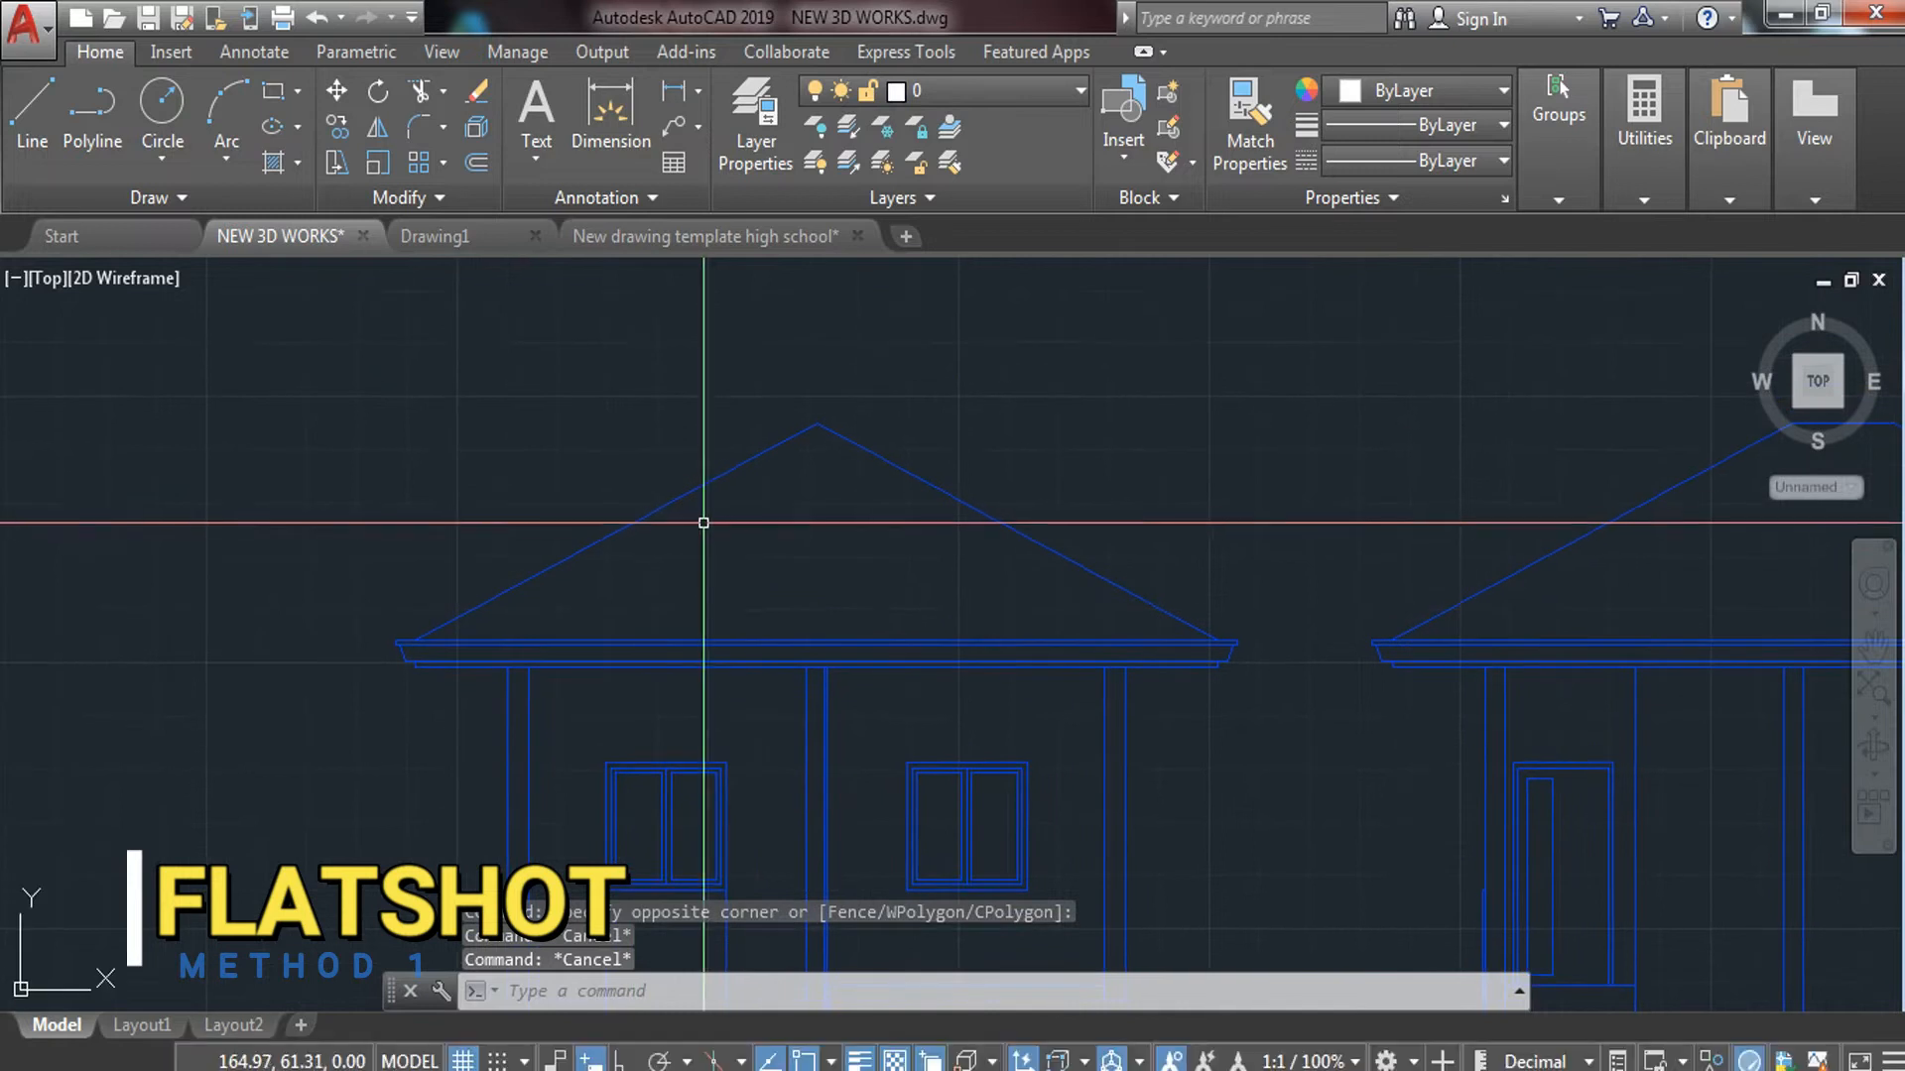
pyautogui.write('H')
pyautogui.press('Return')
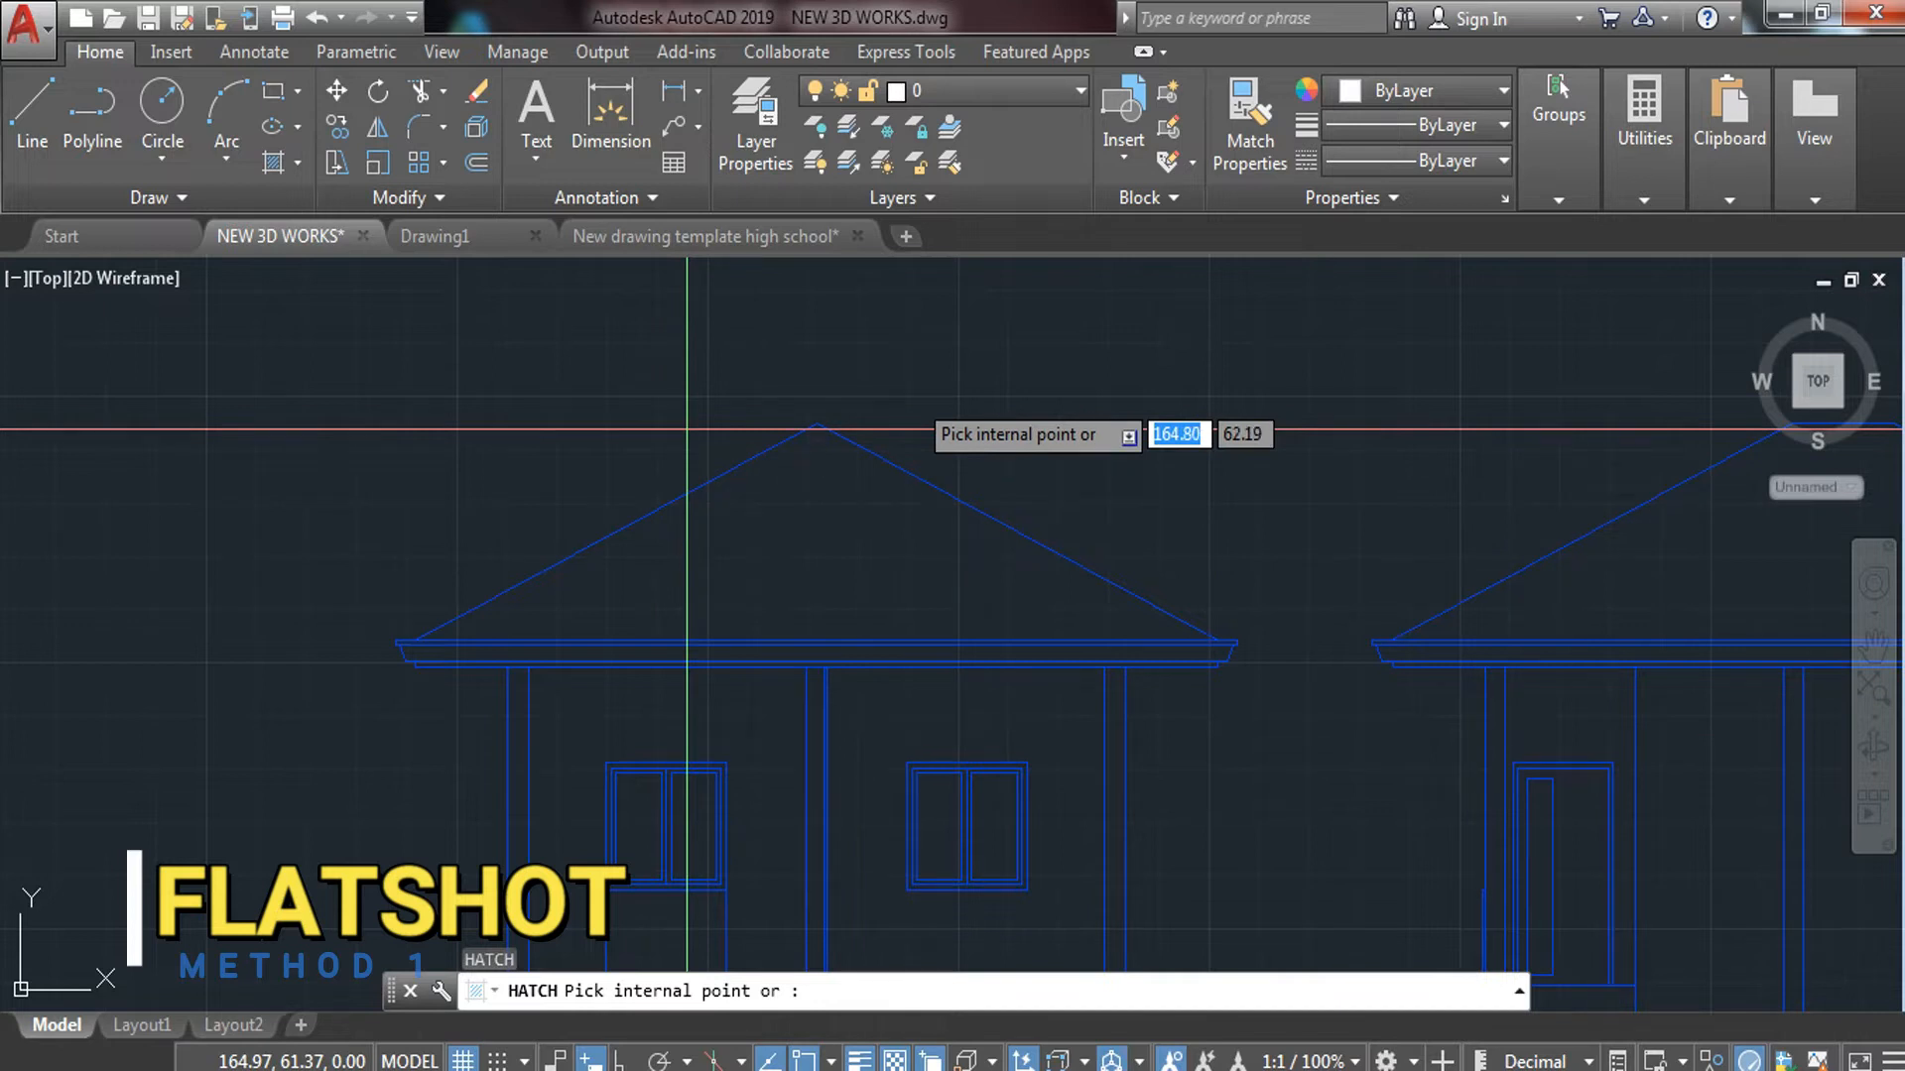
# Choose the AR-RSHKE pattern and pick inside the first elevation's roof
pyautogui.click(637, 171)
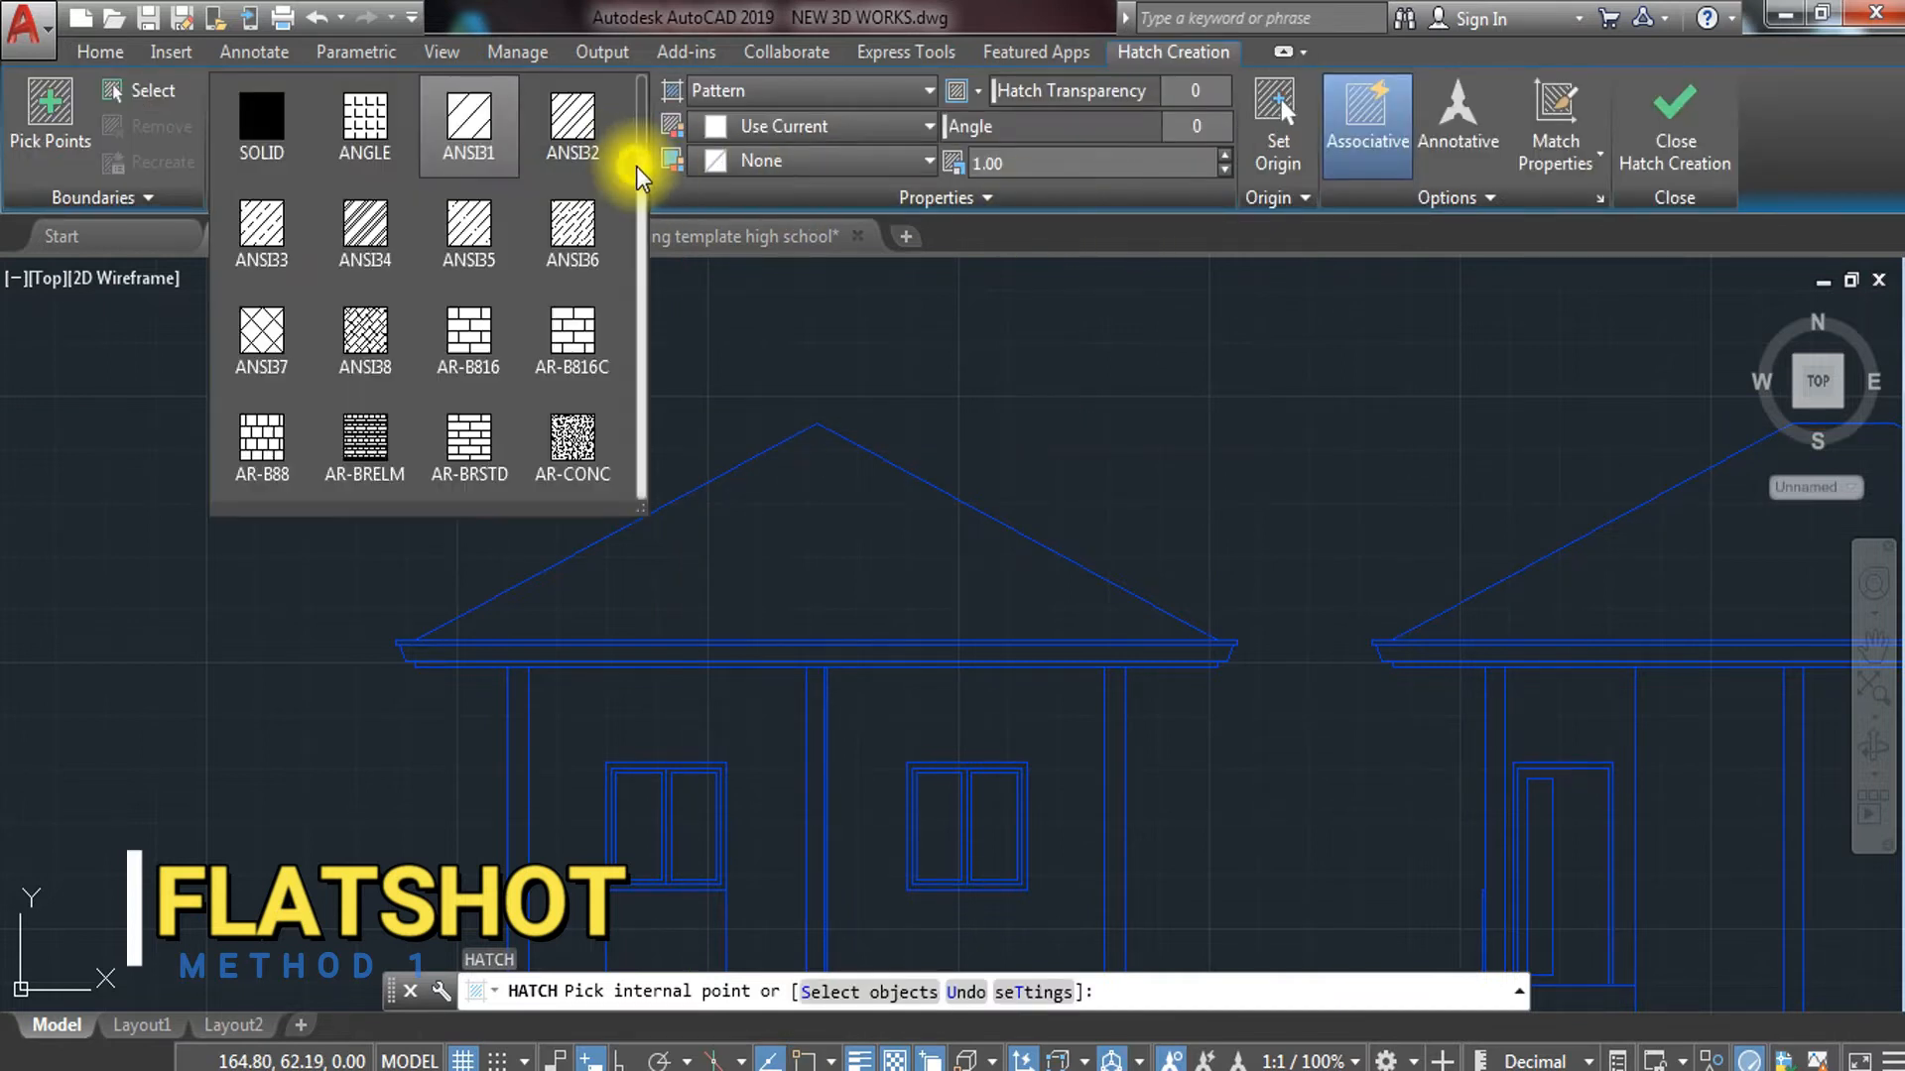
pyautogui.scroll(-1, 592, 303)
pyautogui.scroll(-1, 592, 307)
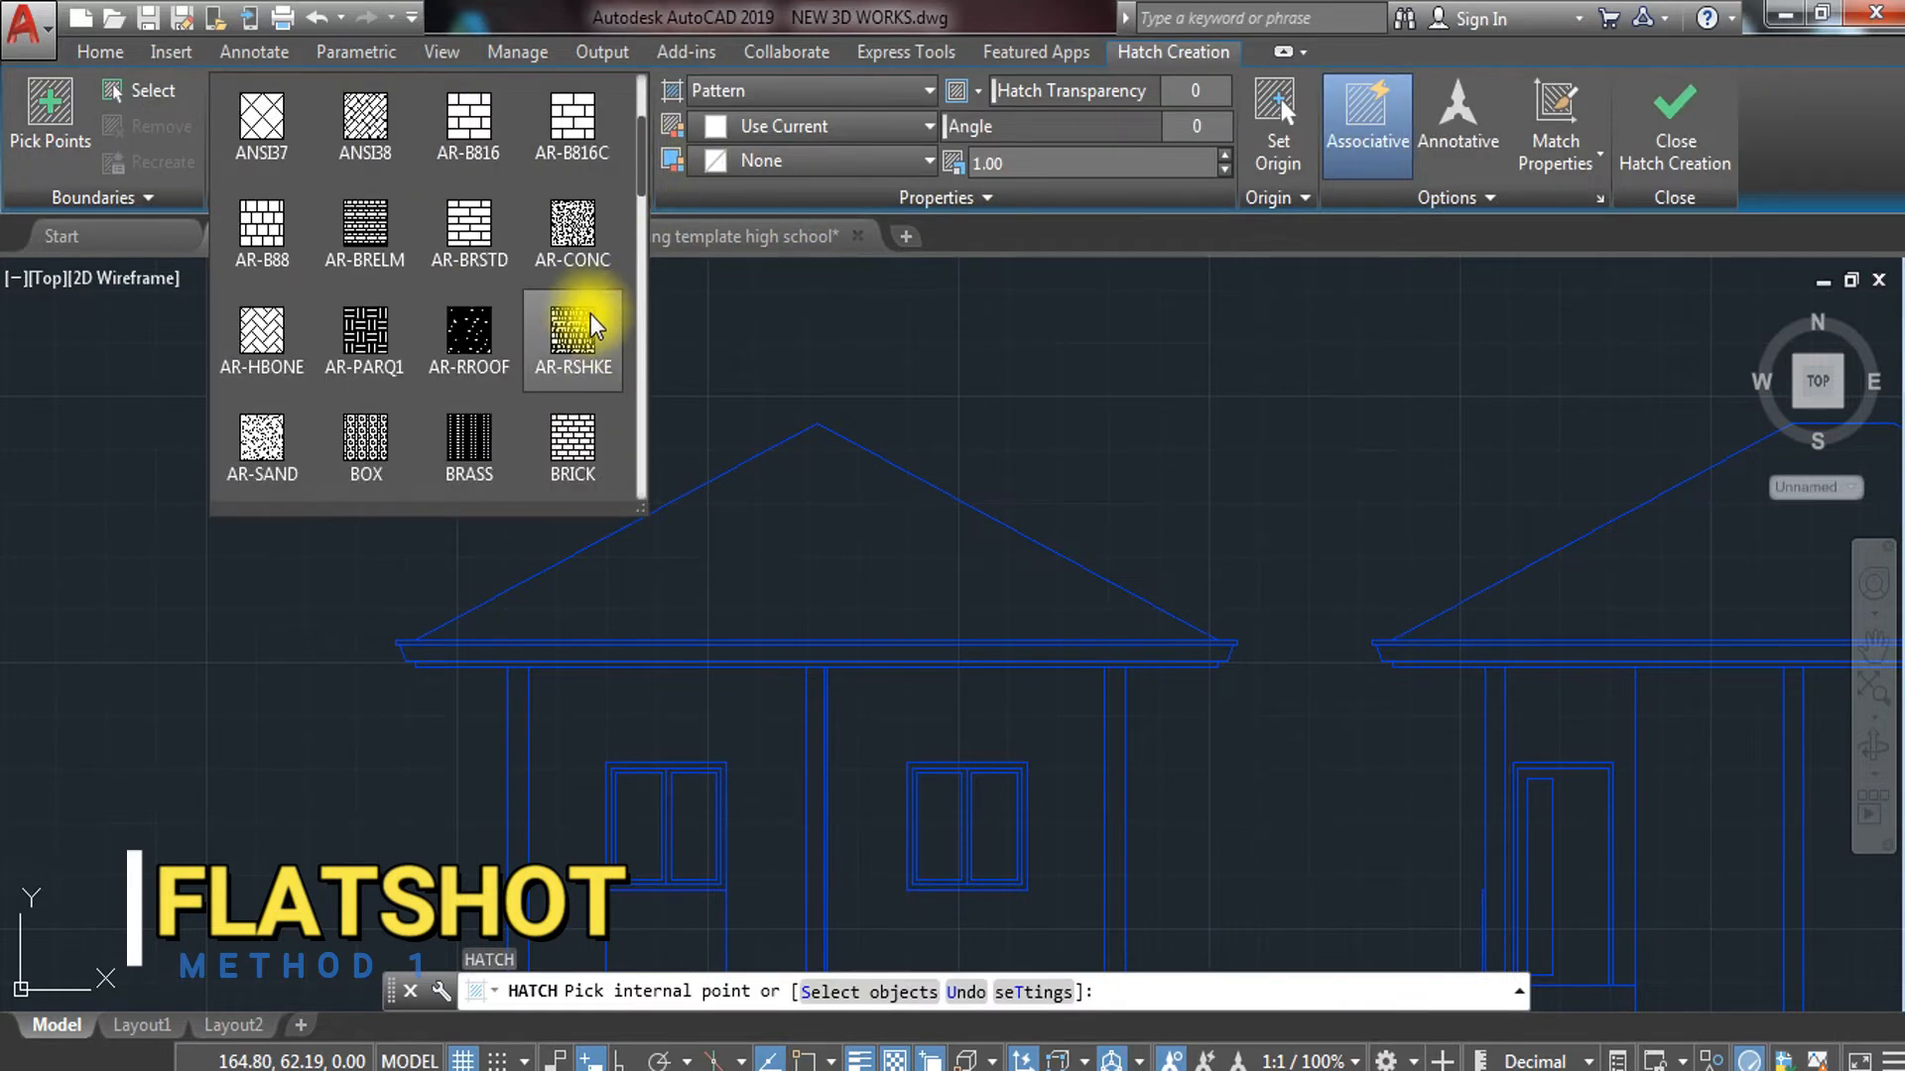
pyautogui.click(576, 337)
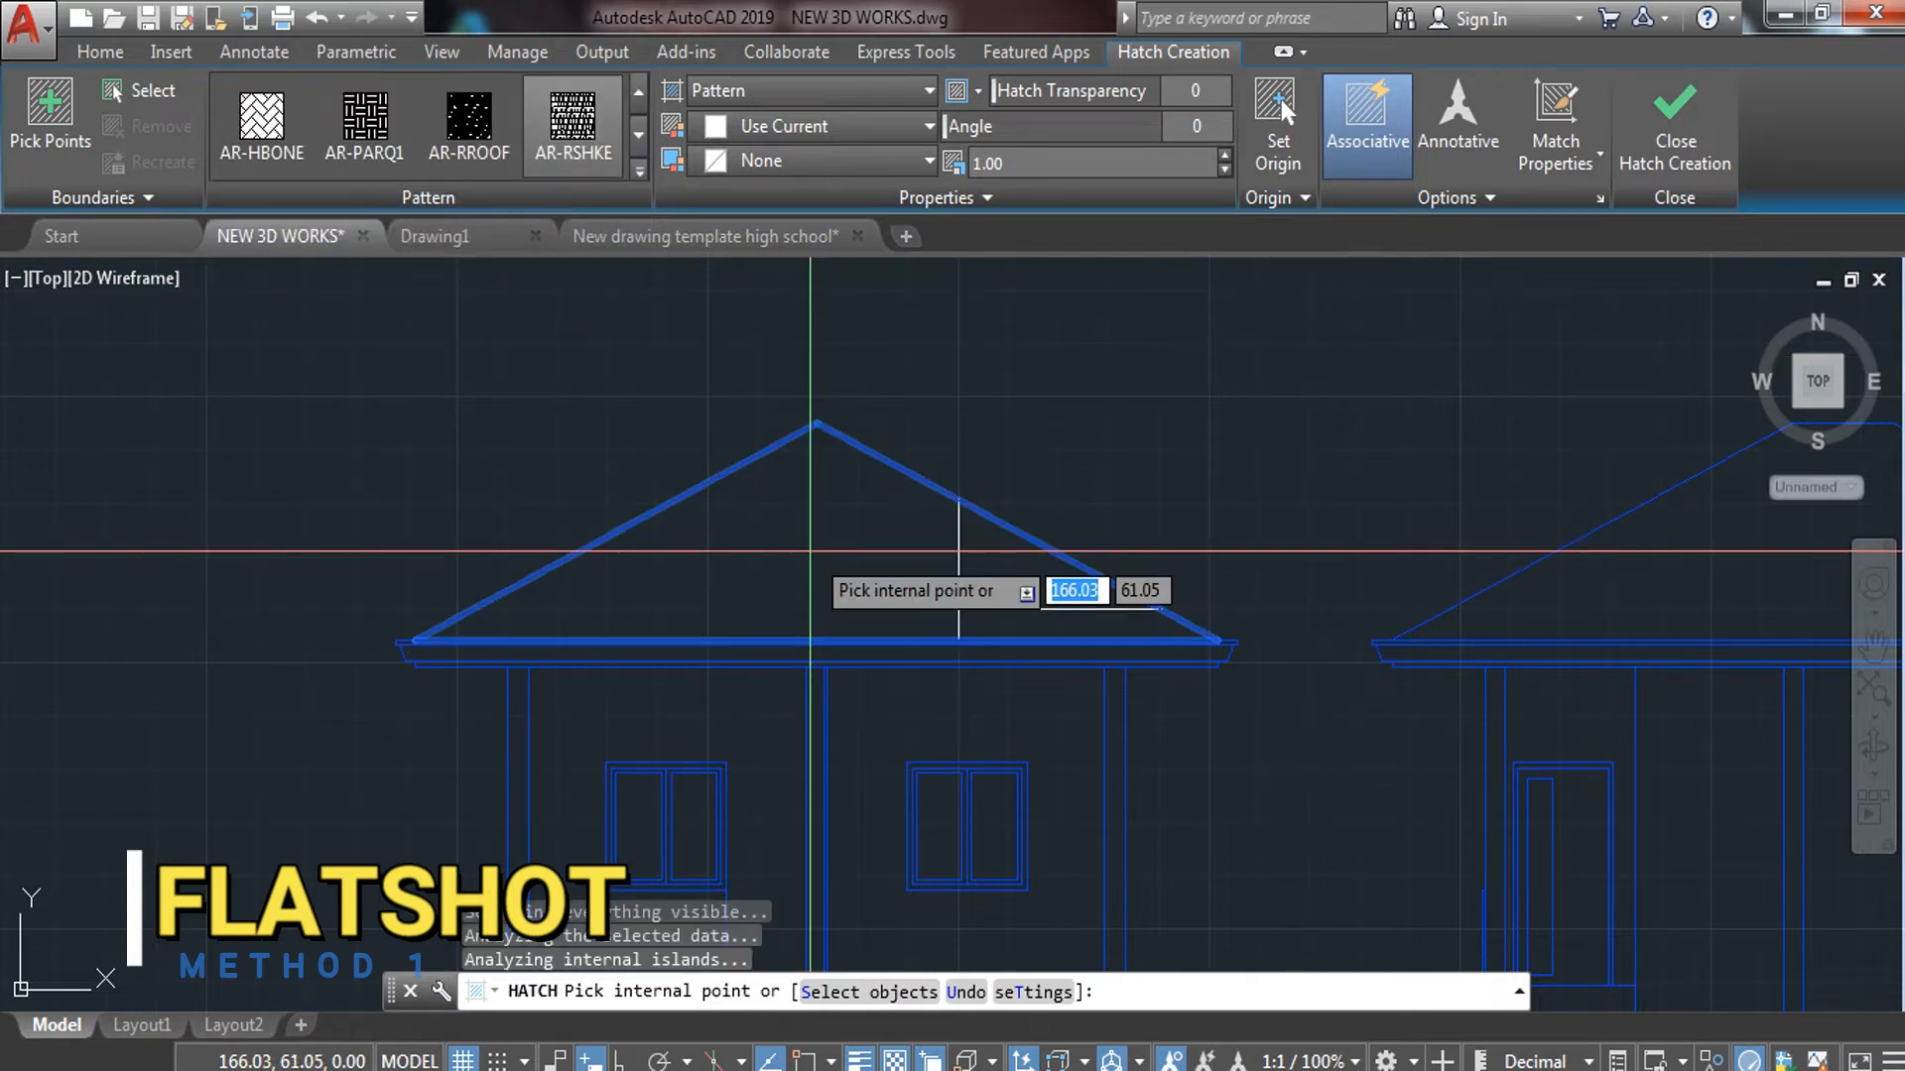
pyautogui.click(811, 550)
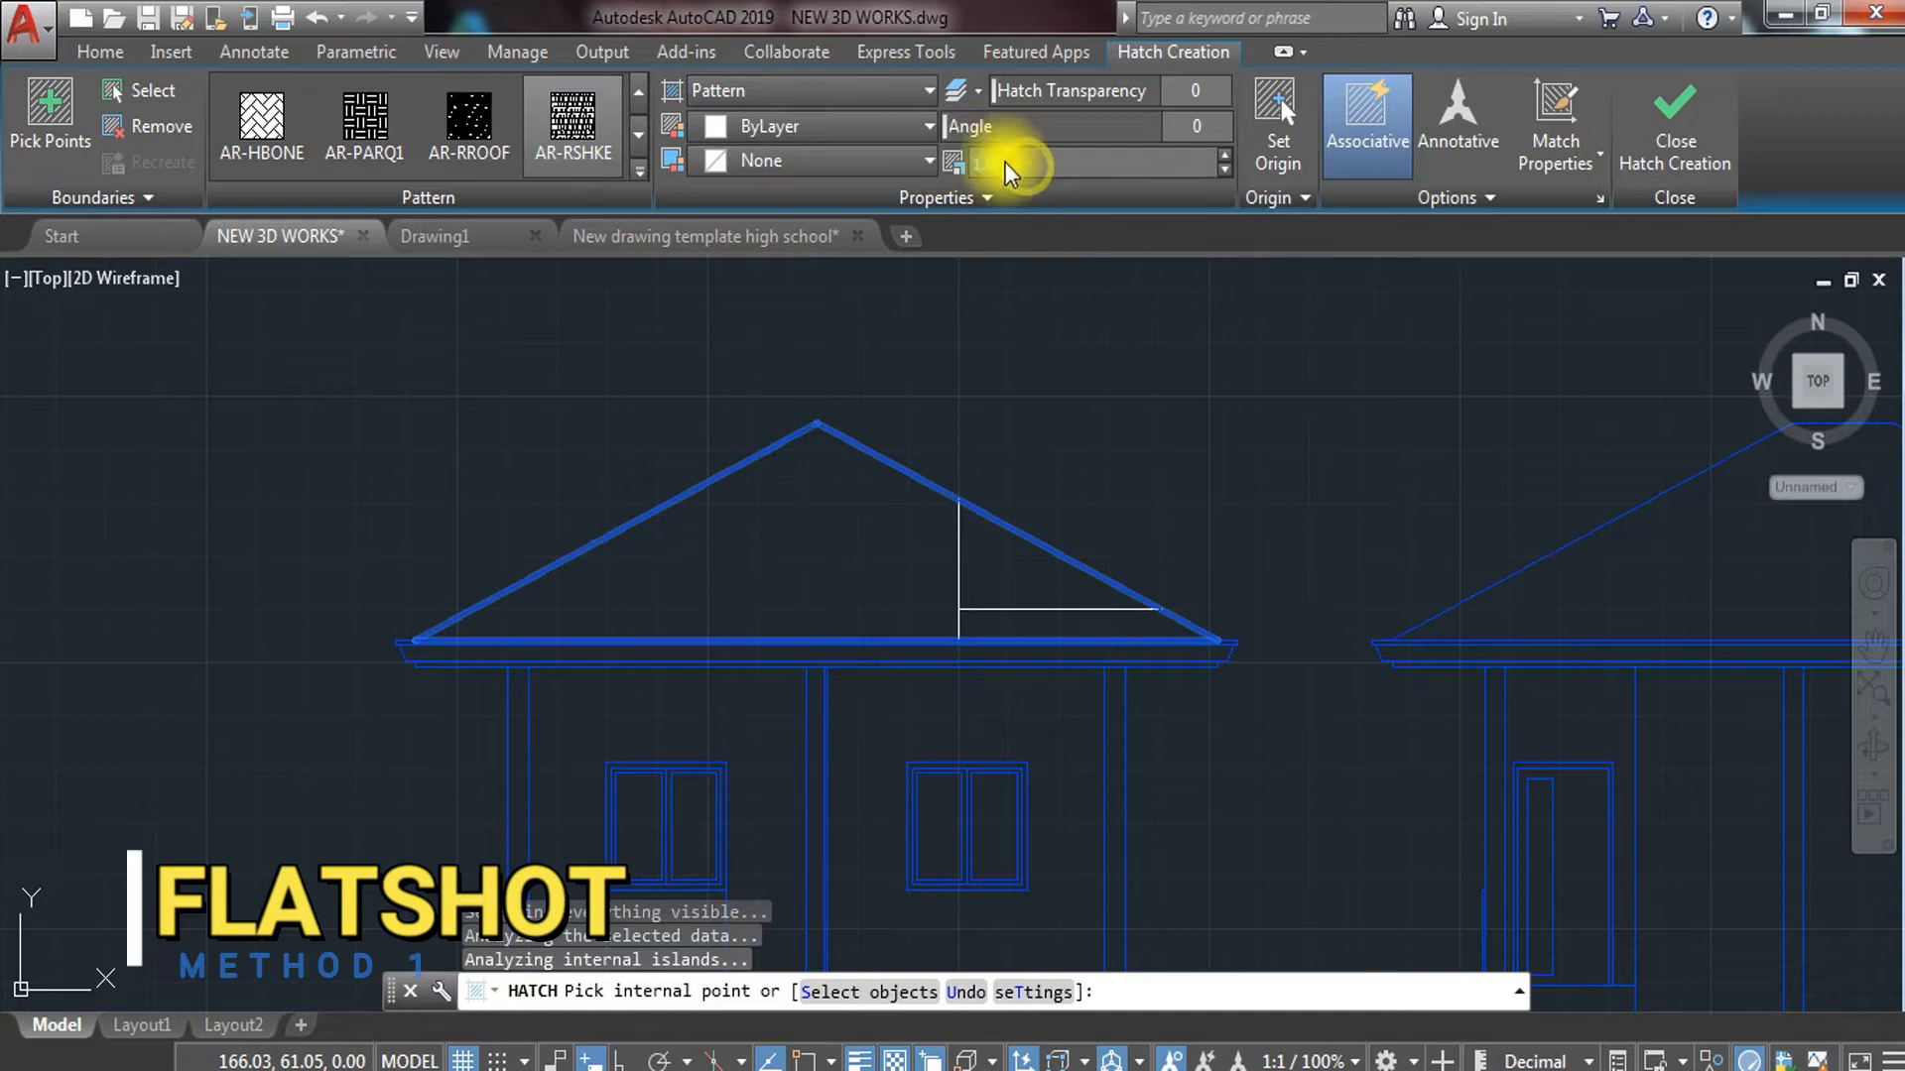
# Try hatch scales 0.1 and 0.05, then settle on 0.03 and finish
pyautogui.moveTo(1004, 164); pyautogui.dragTo(968, 166)
pyautogui.write('.1')
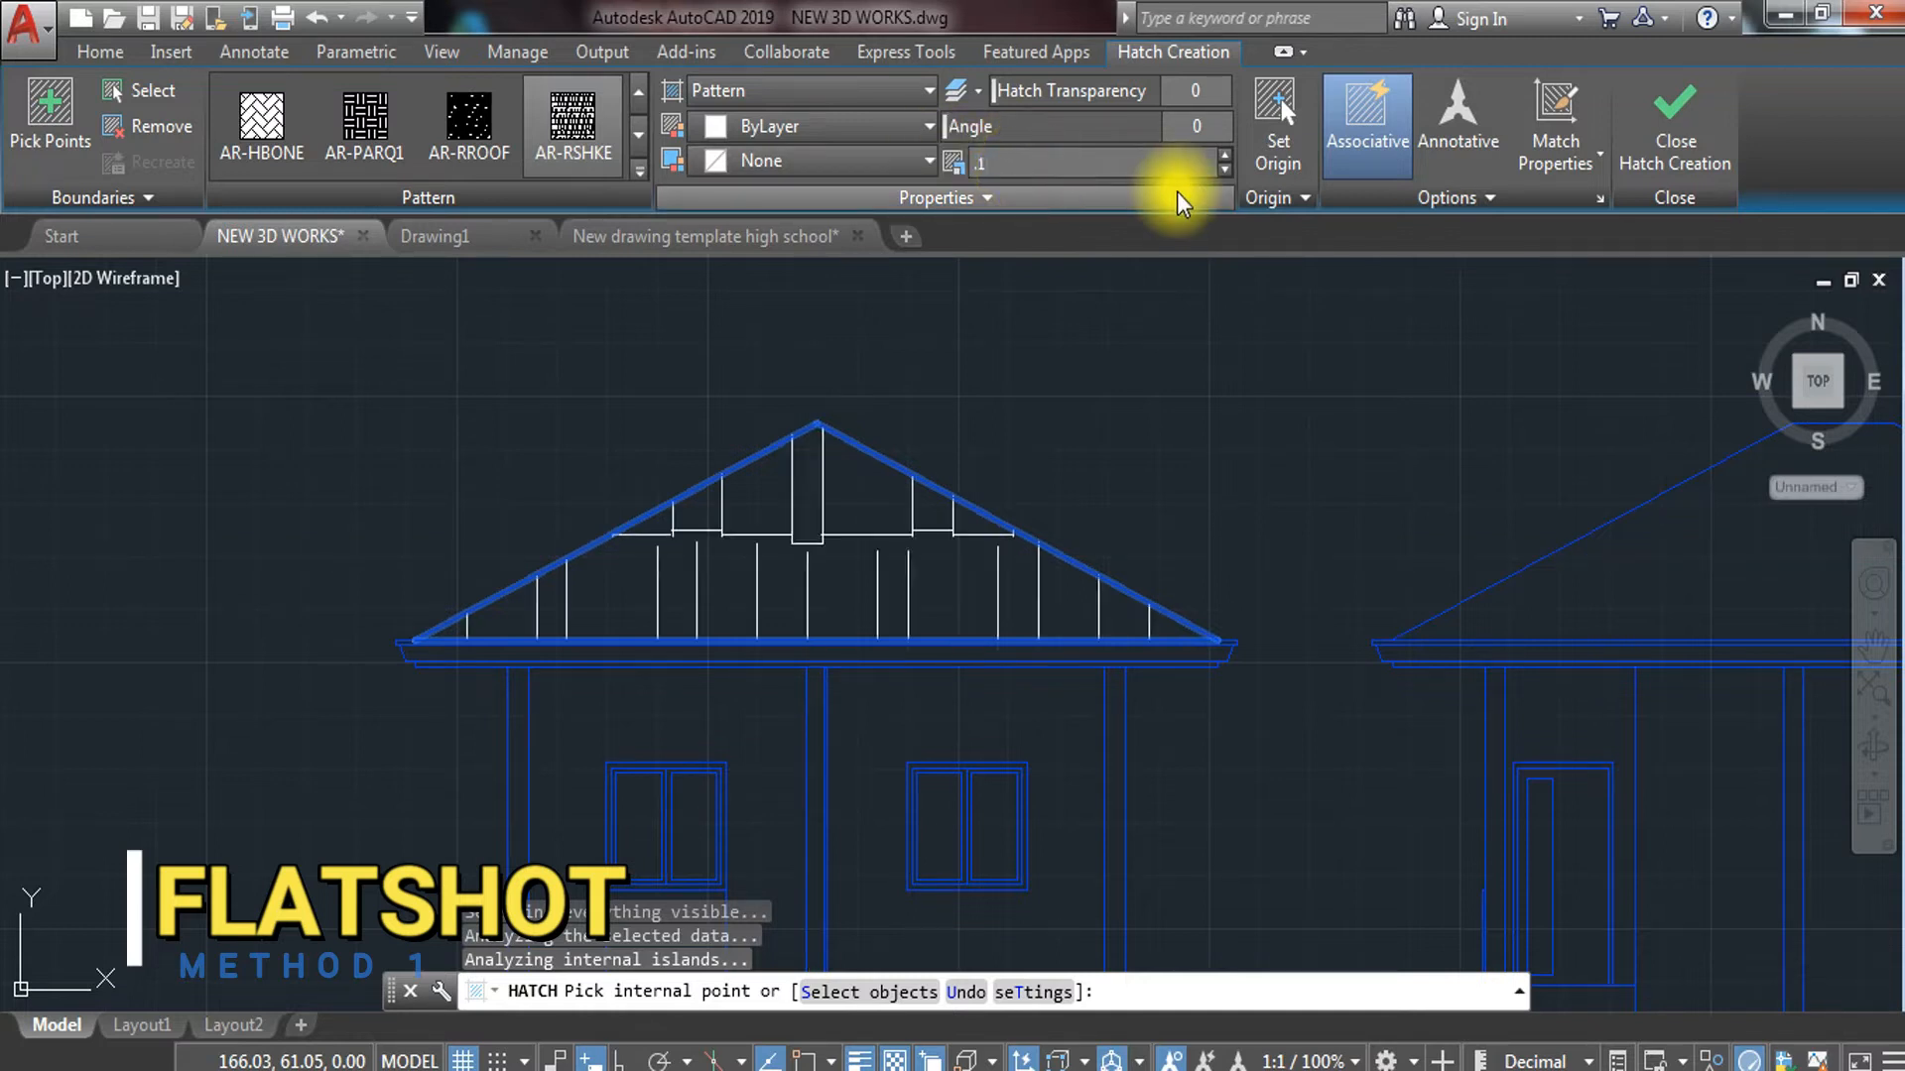
pyautogui.press('Return')
pyautogui.click(1040, 163)
pyautogui.write('.')
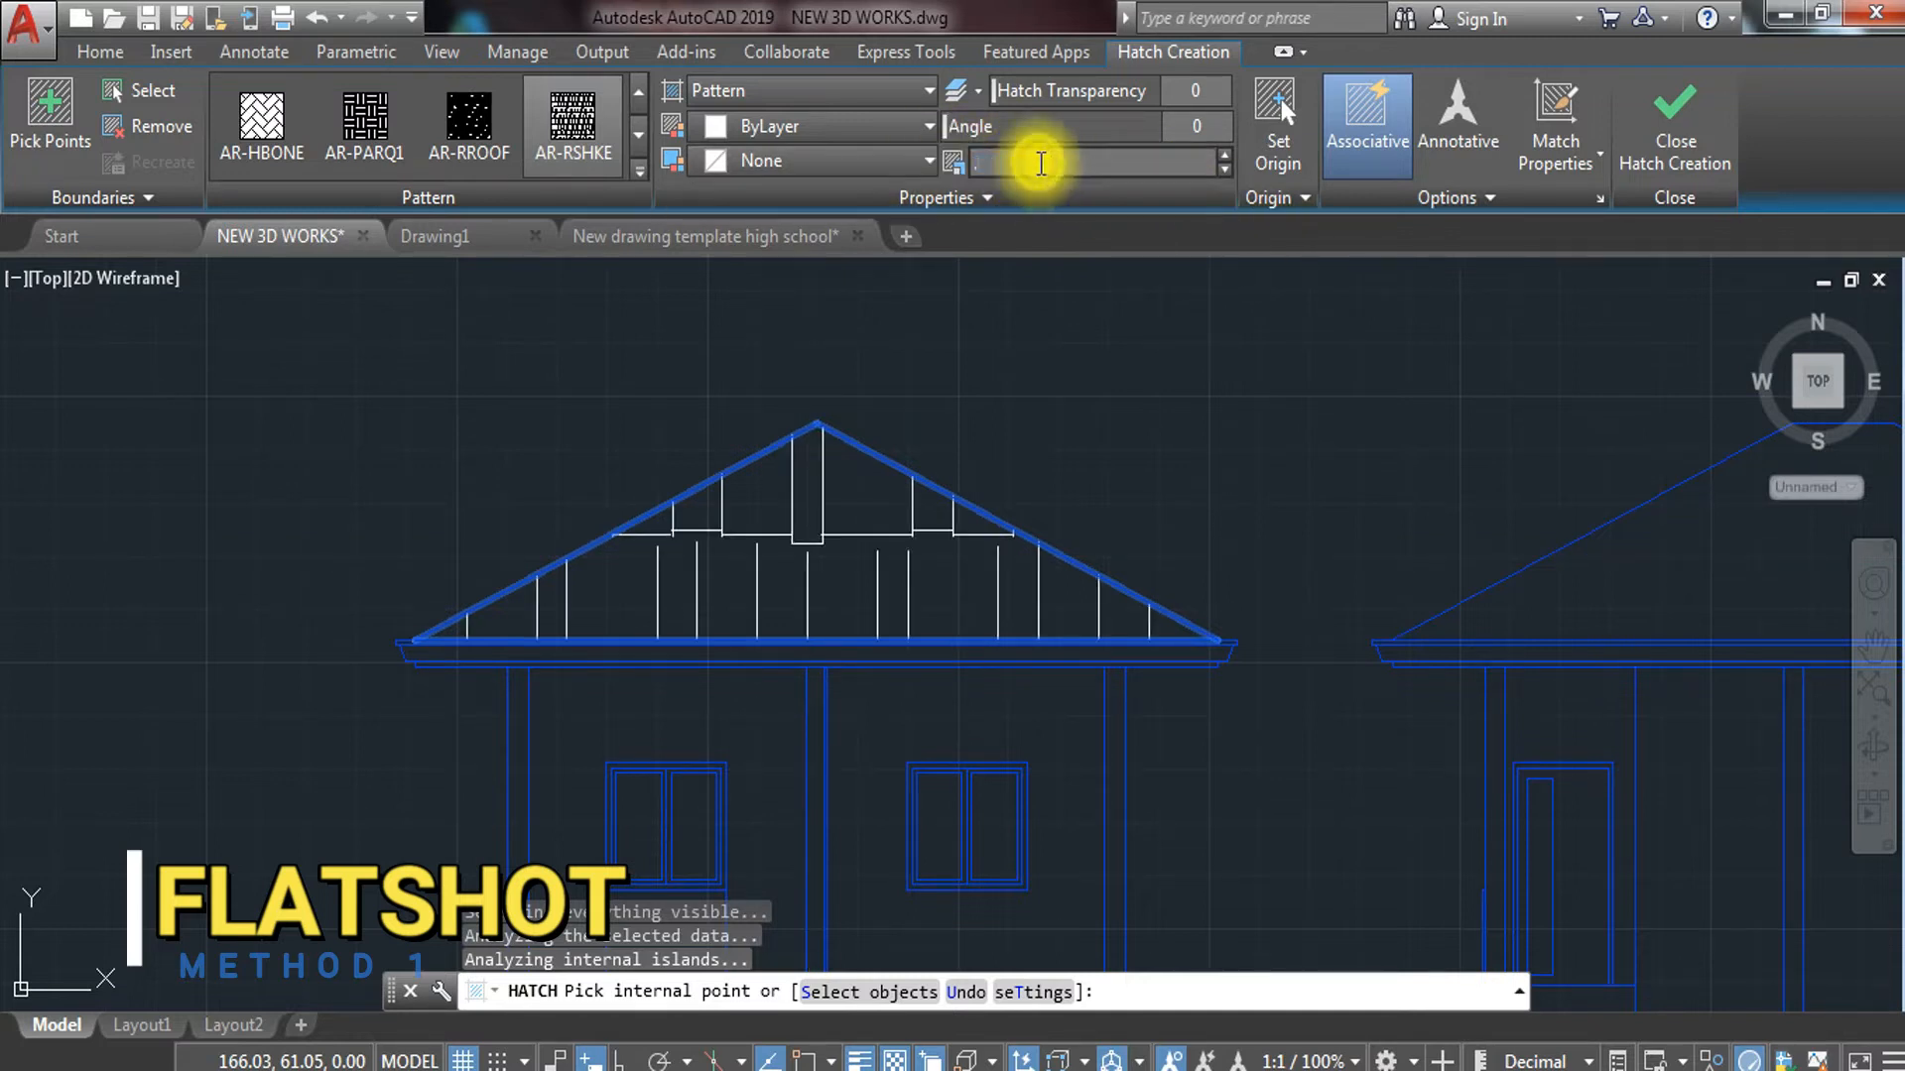
pyautogui.write('05')
pyautogui.press('Return')
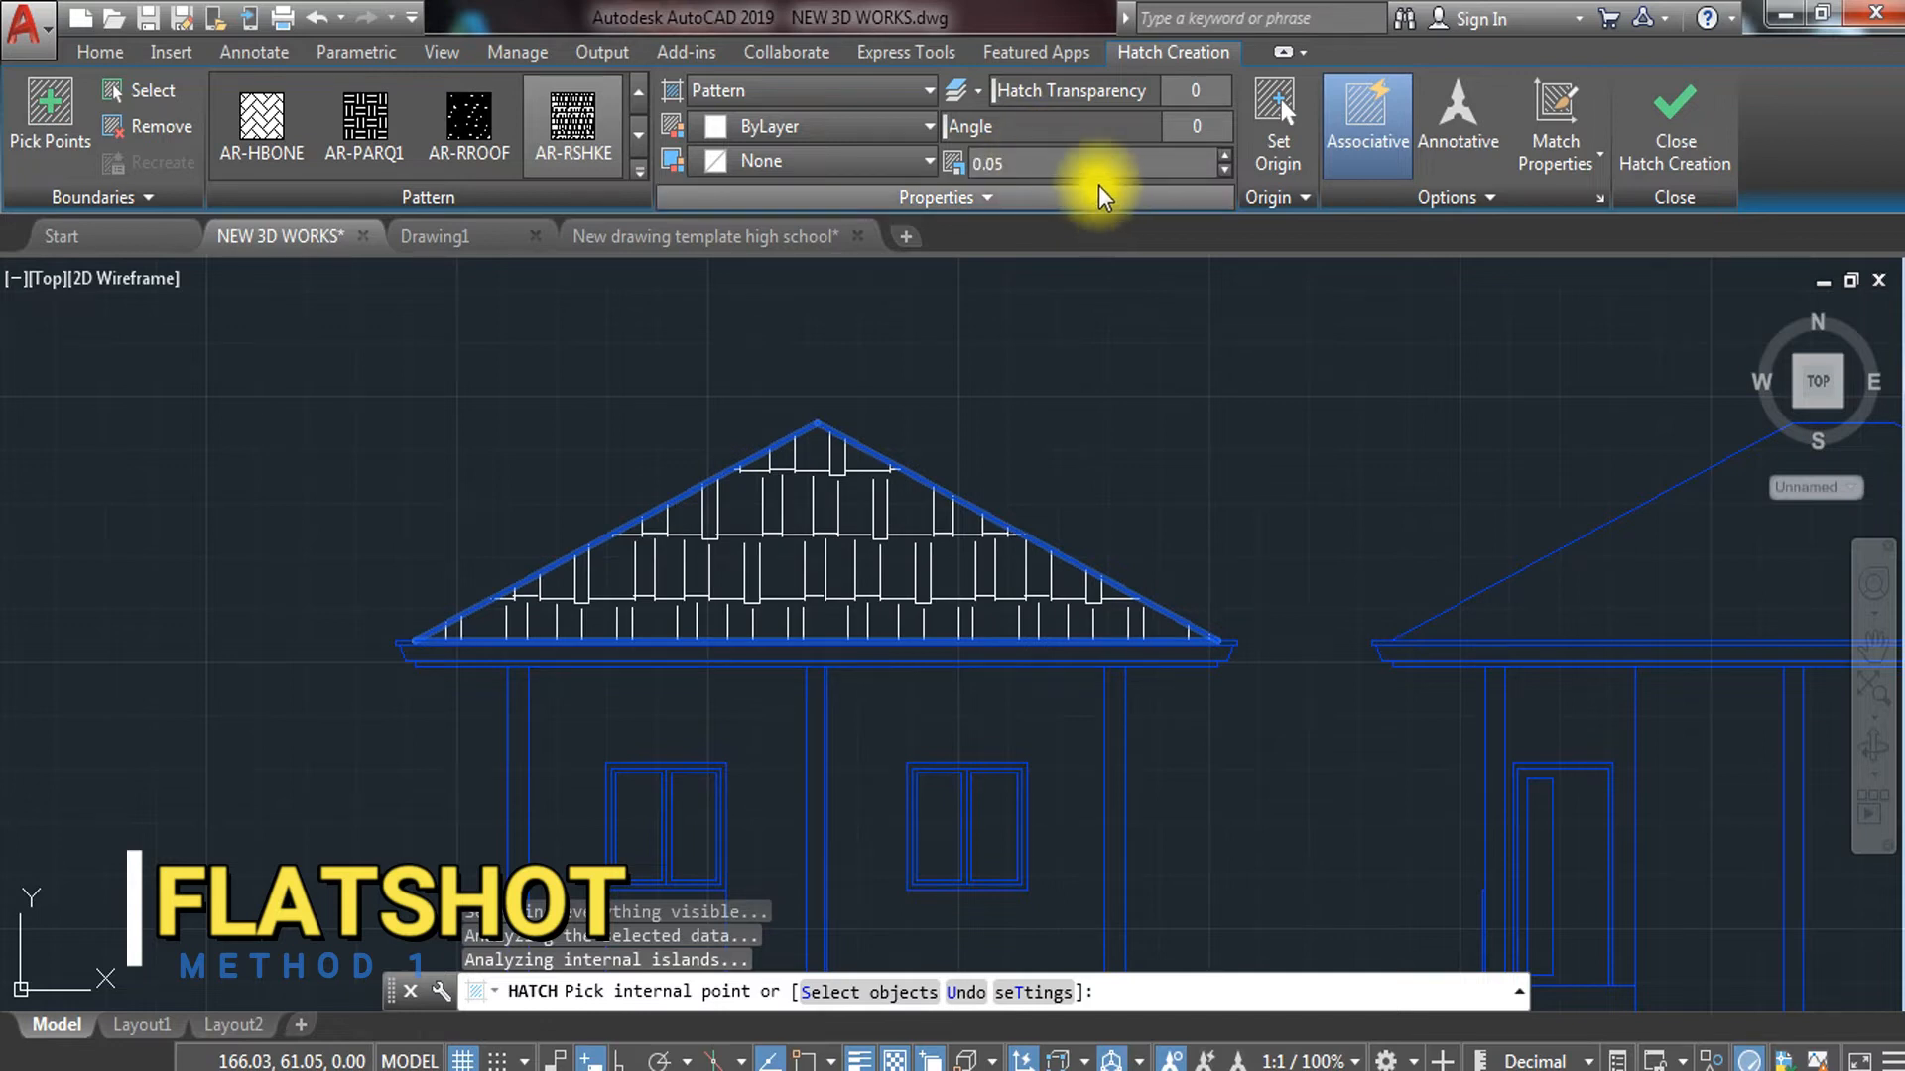
pyautogui.click(1047, 164)
pyautogui.write('.03')
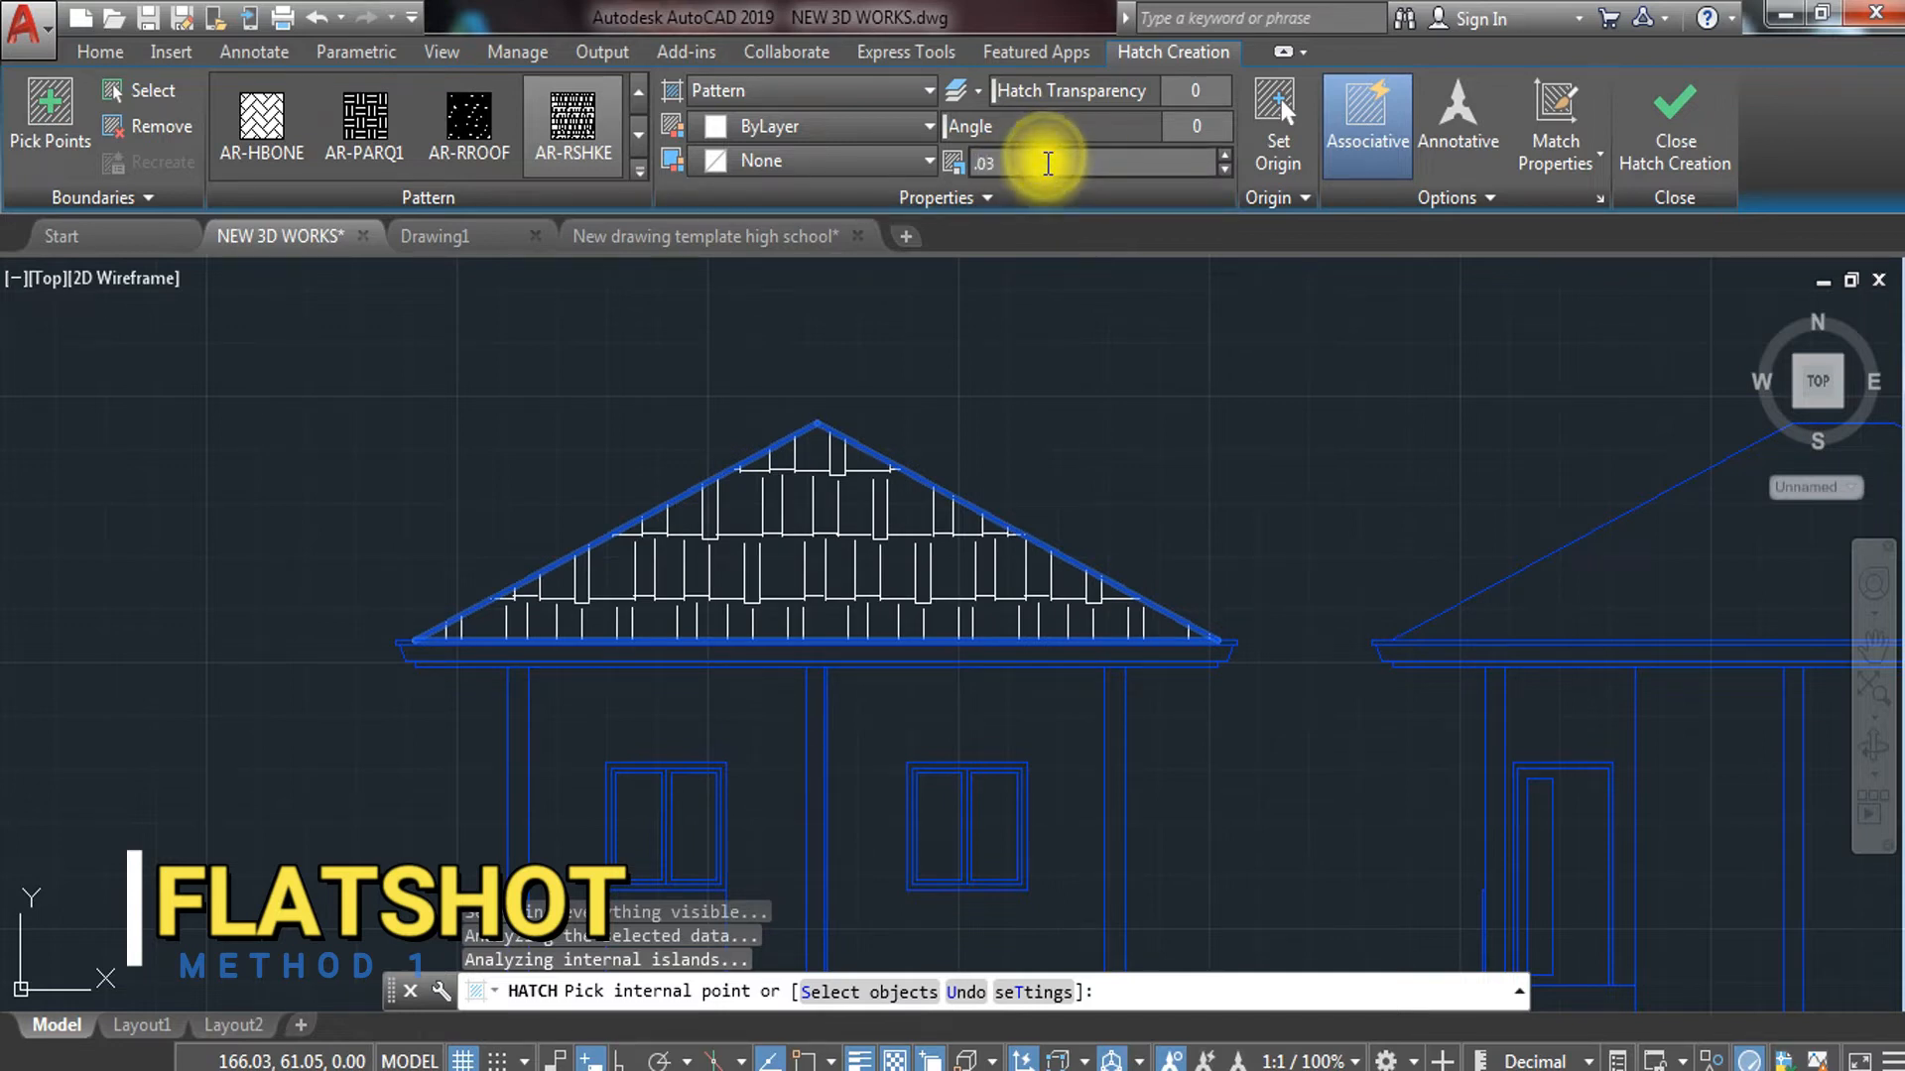
pyautogui.press('Return')
pyautogui.press('Return')
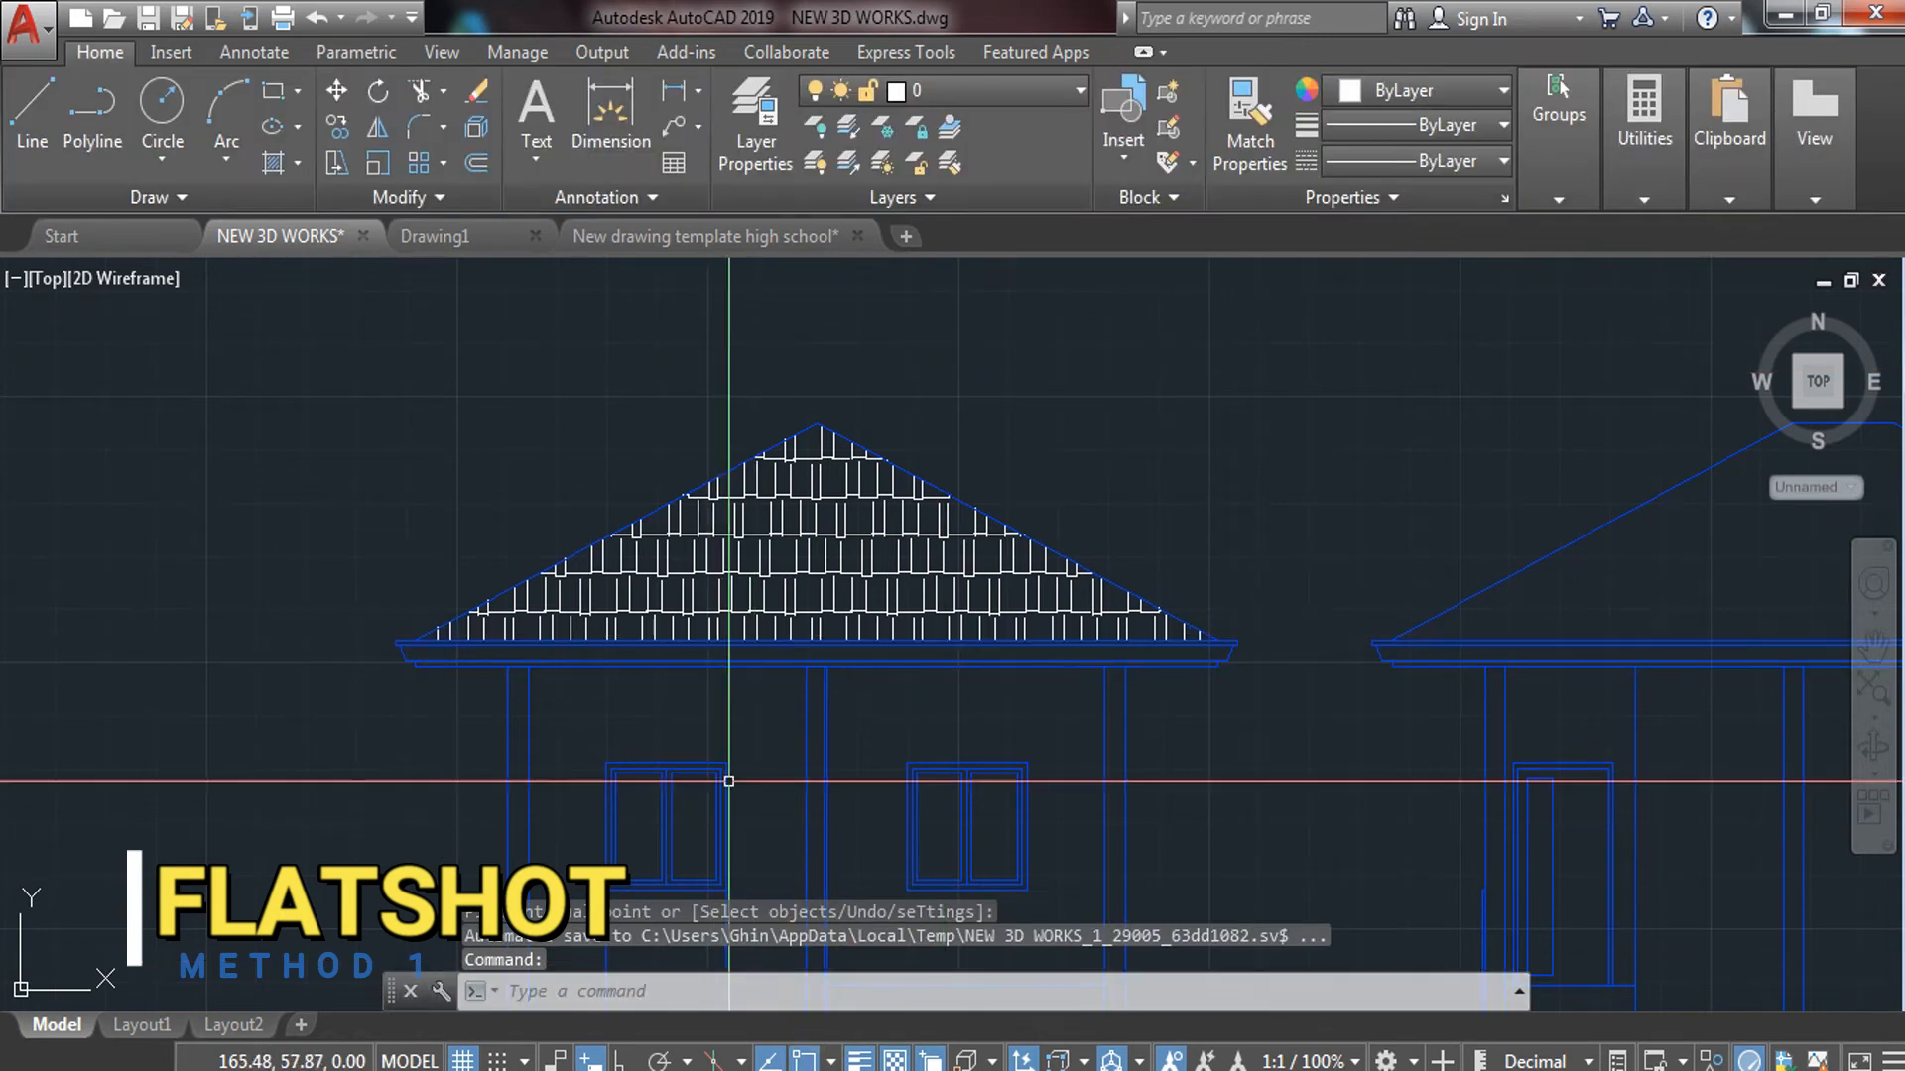
# Put the roof's two sloped lines on the WALL layer
pyautogui.scroll(5, 844, 383)
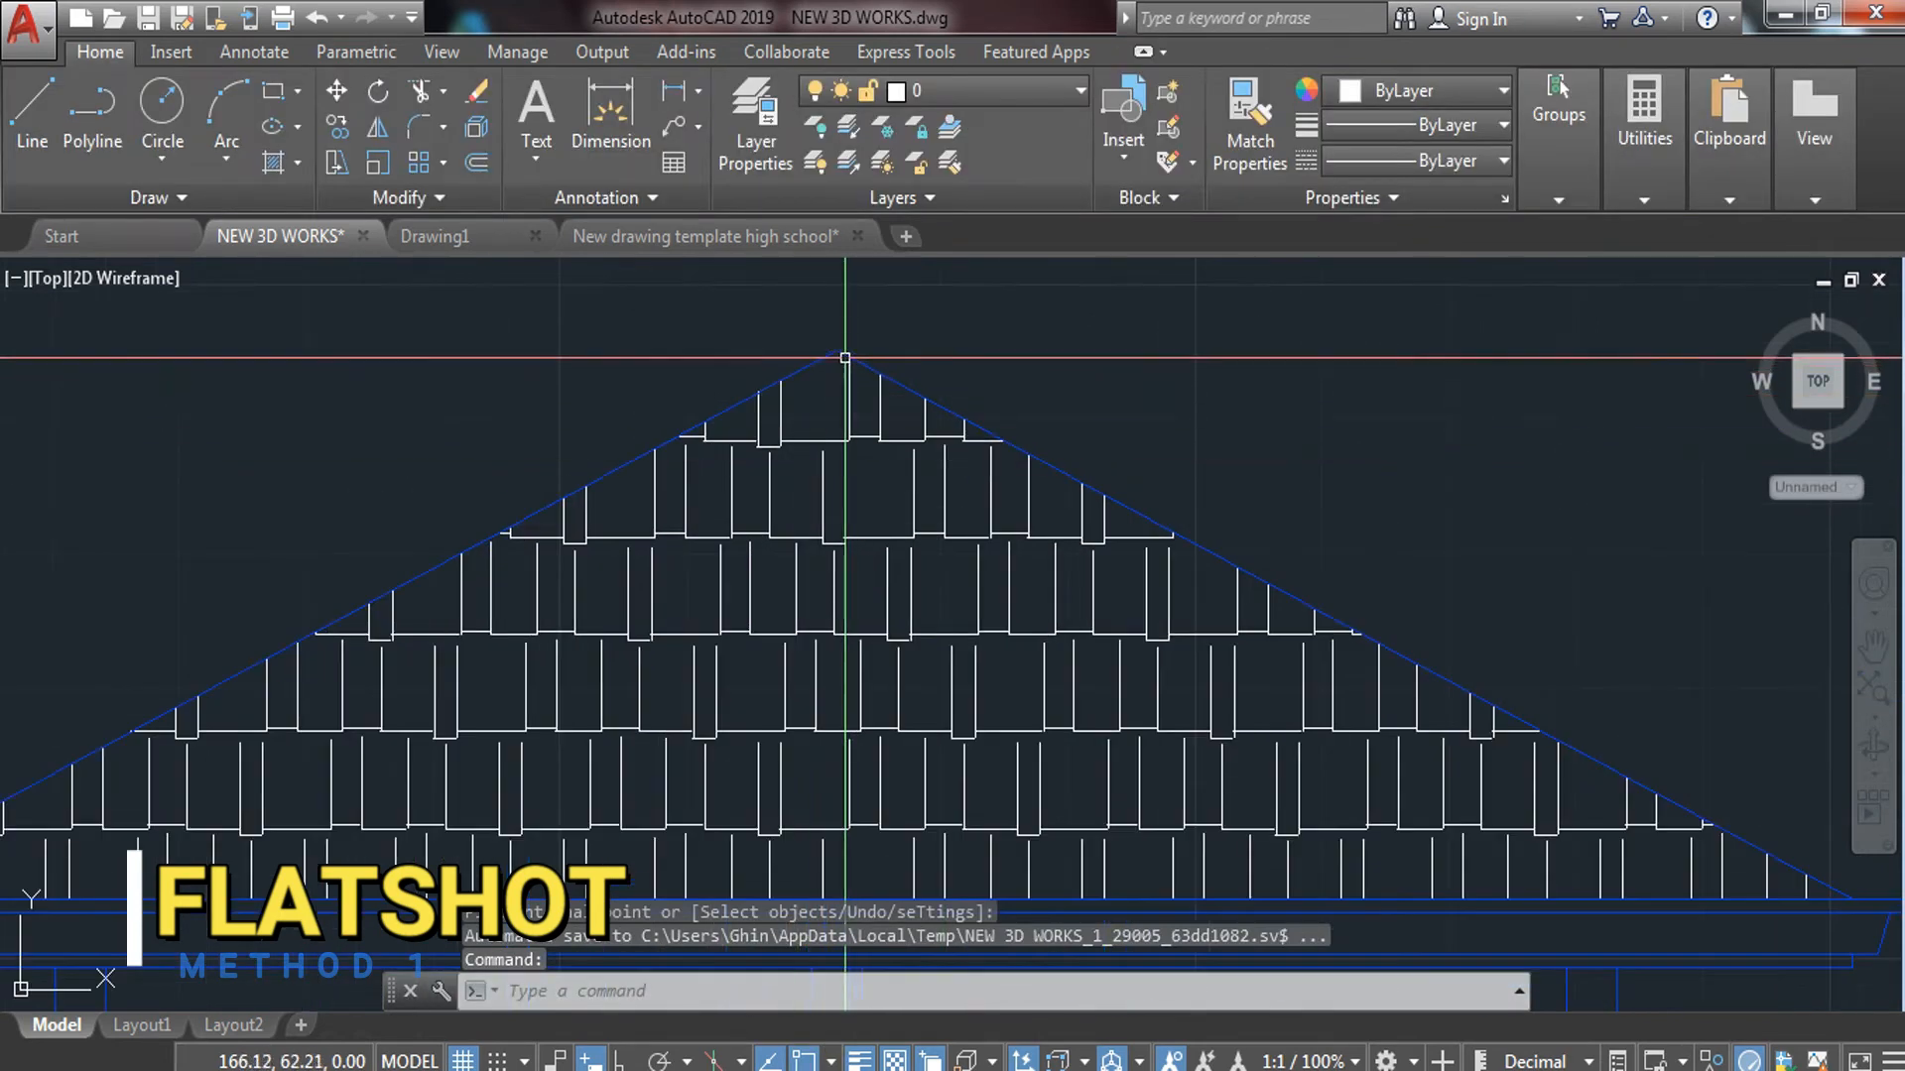
pyautogui.click(863, 322)
pyautogui.press('Escape')
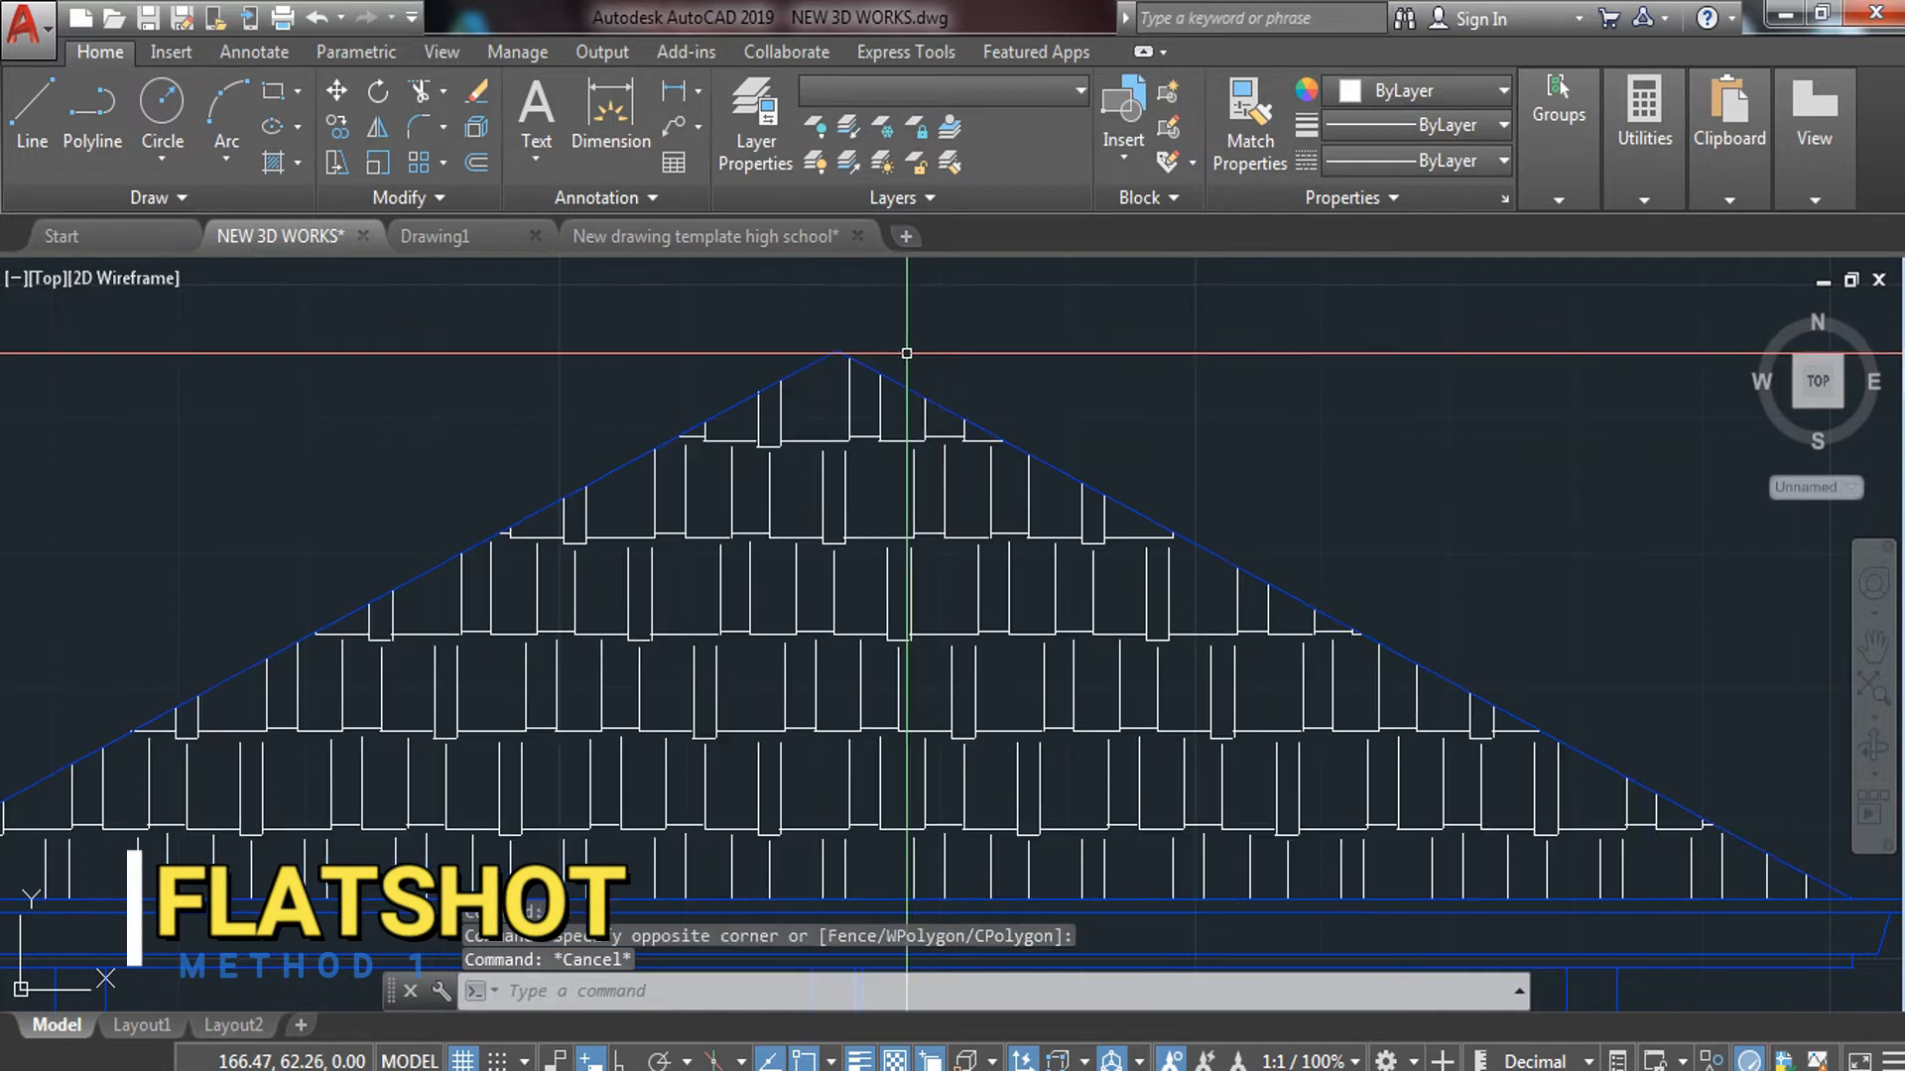
pyautogui.click(895, 374)
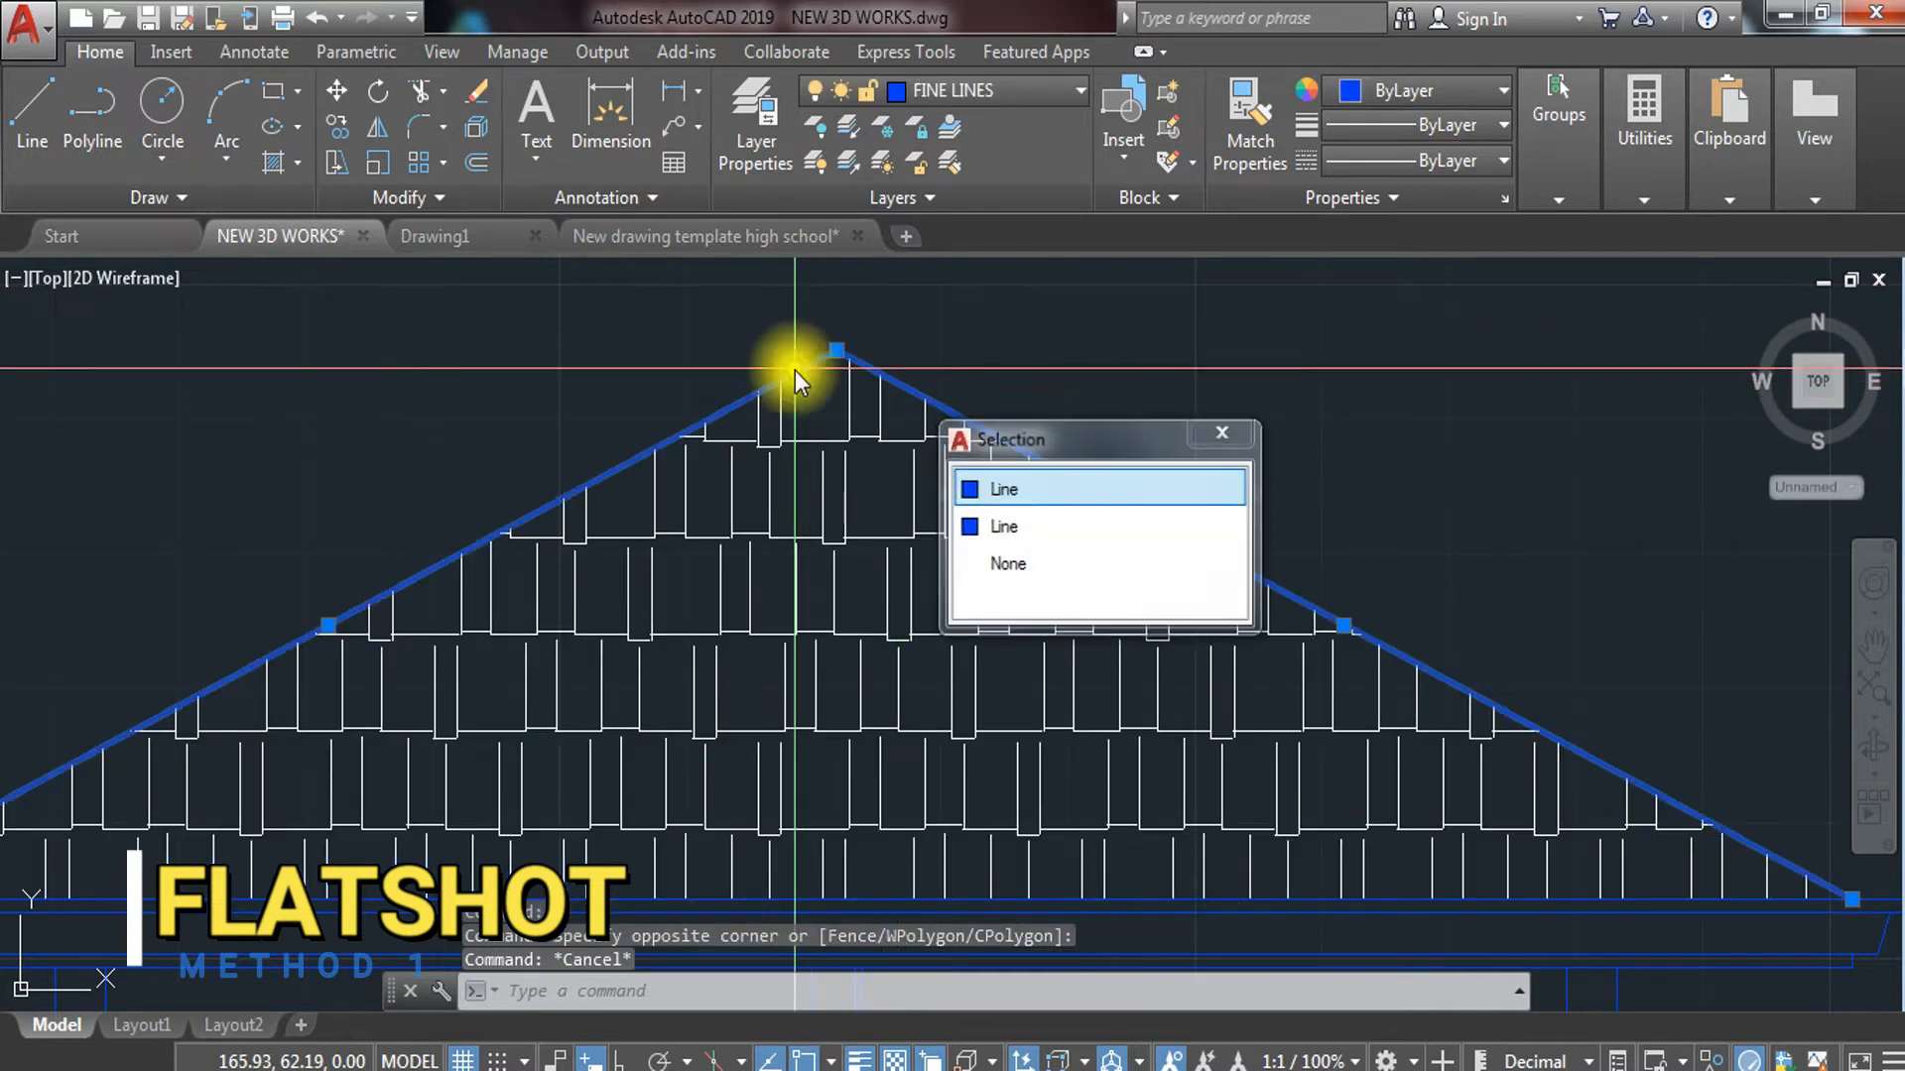
pyautogui.click(1016, 87)
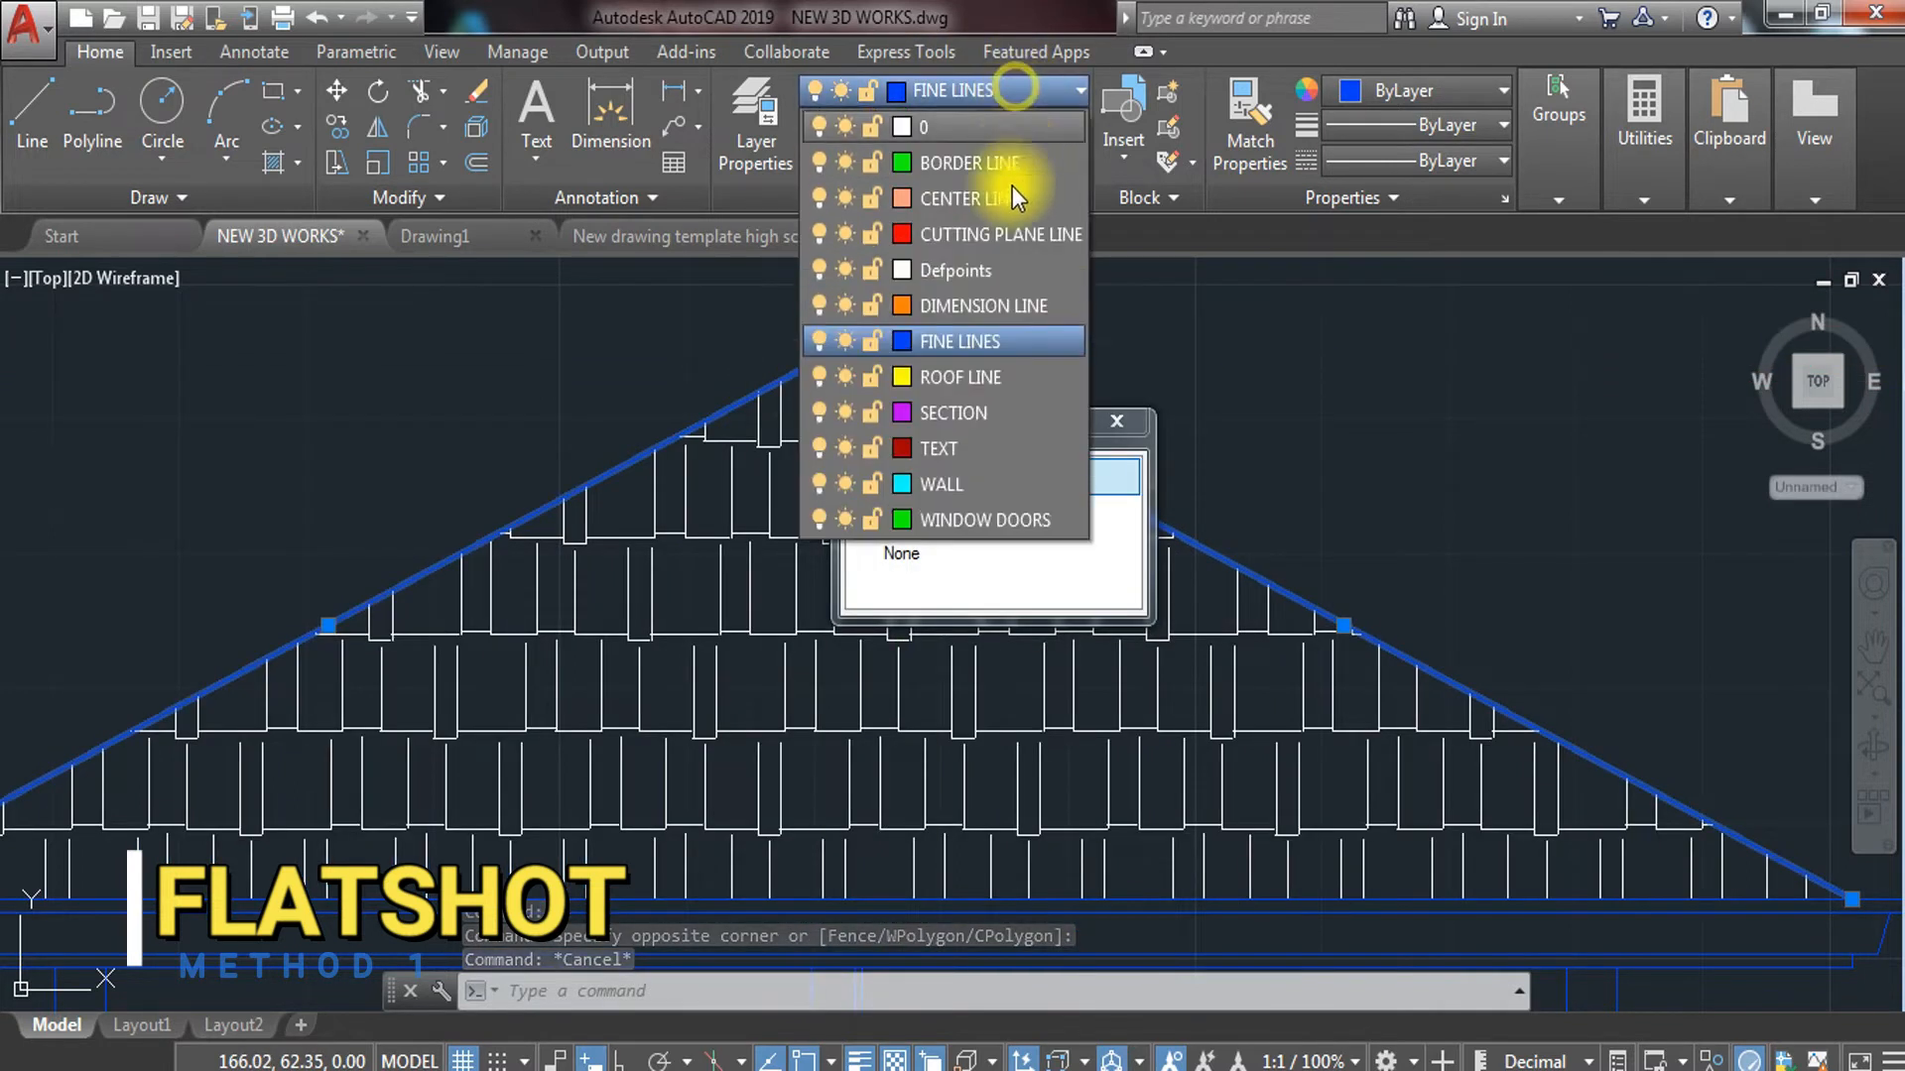
pyautogui.click(976, 484)
pyautogui.press('Escape')
pyautogui.scroll(-6, 1023, 478)
pyautogui.scroll(6, 966, 735)
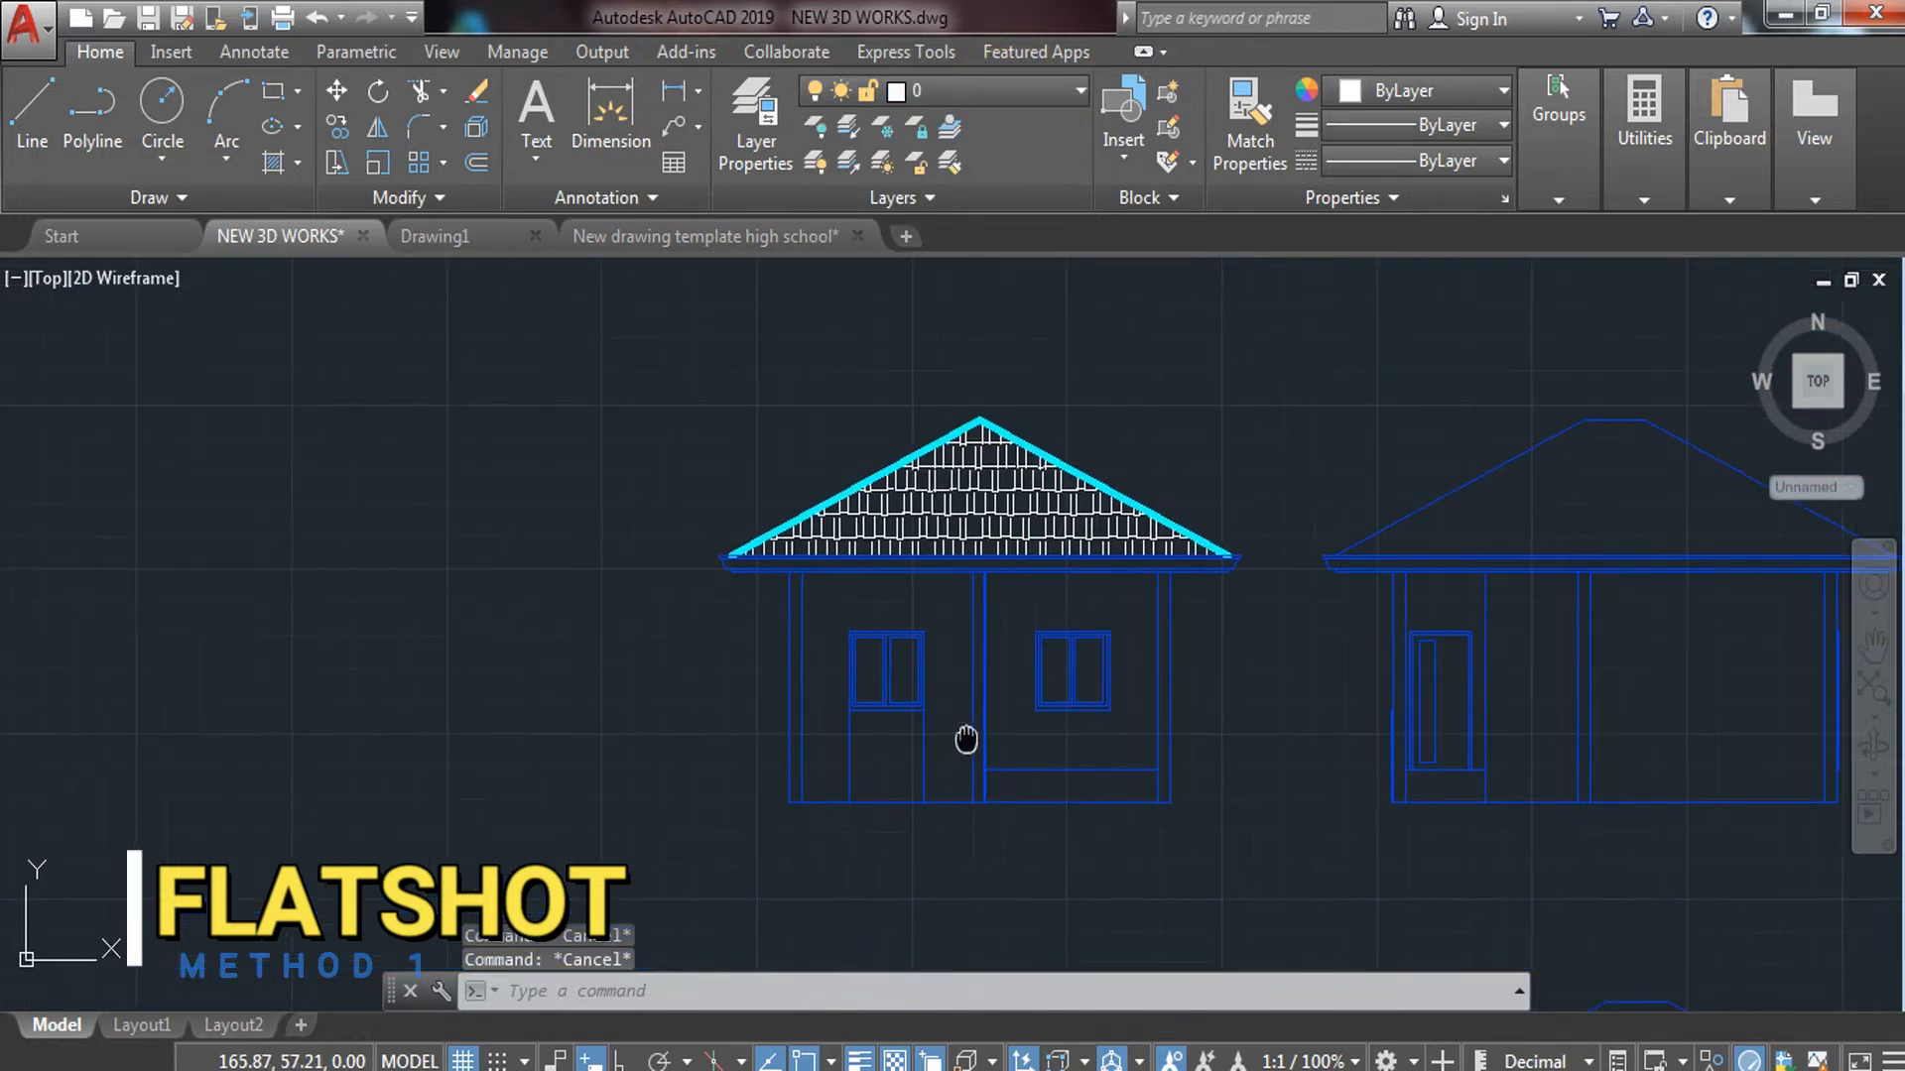
# Select the whole base line and keep it on the FINE LINES layer
pyautogui.click(933, 816)
pyautogui.click(880, 872)
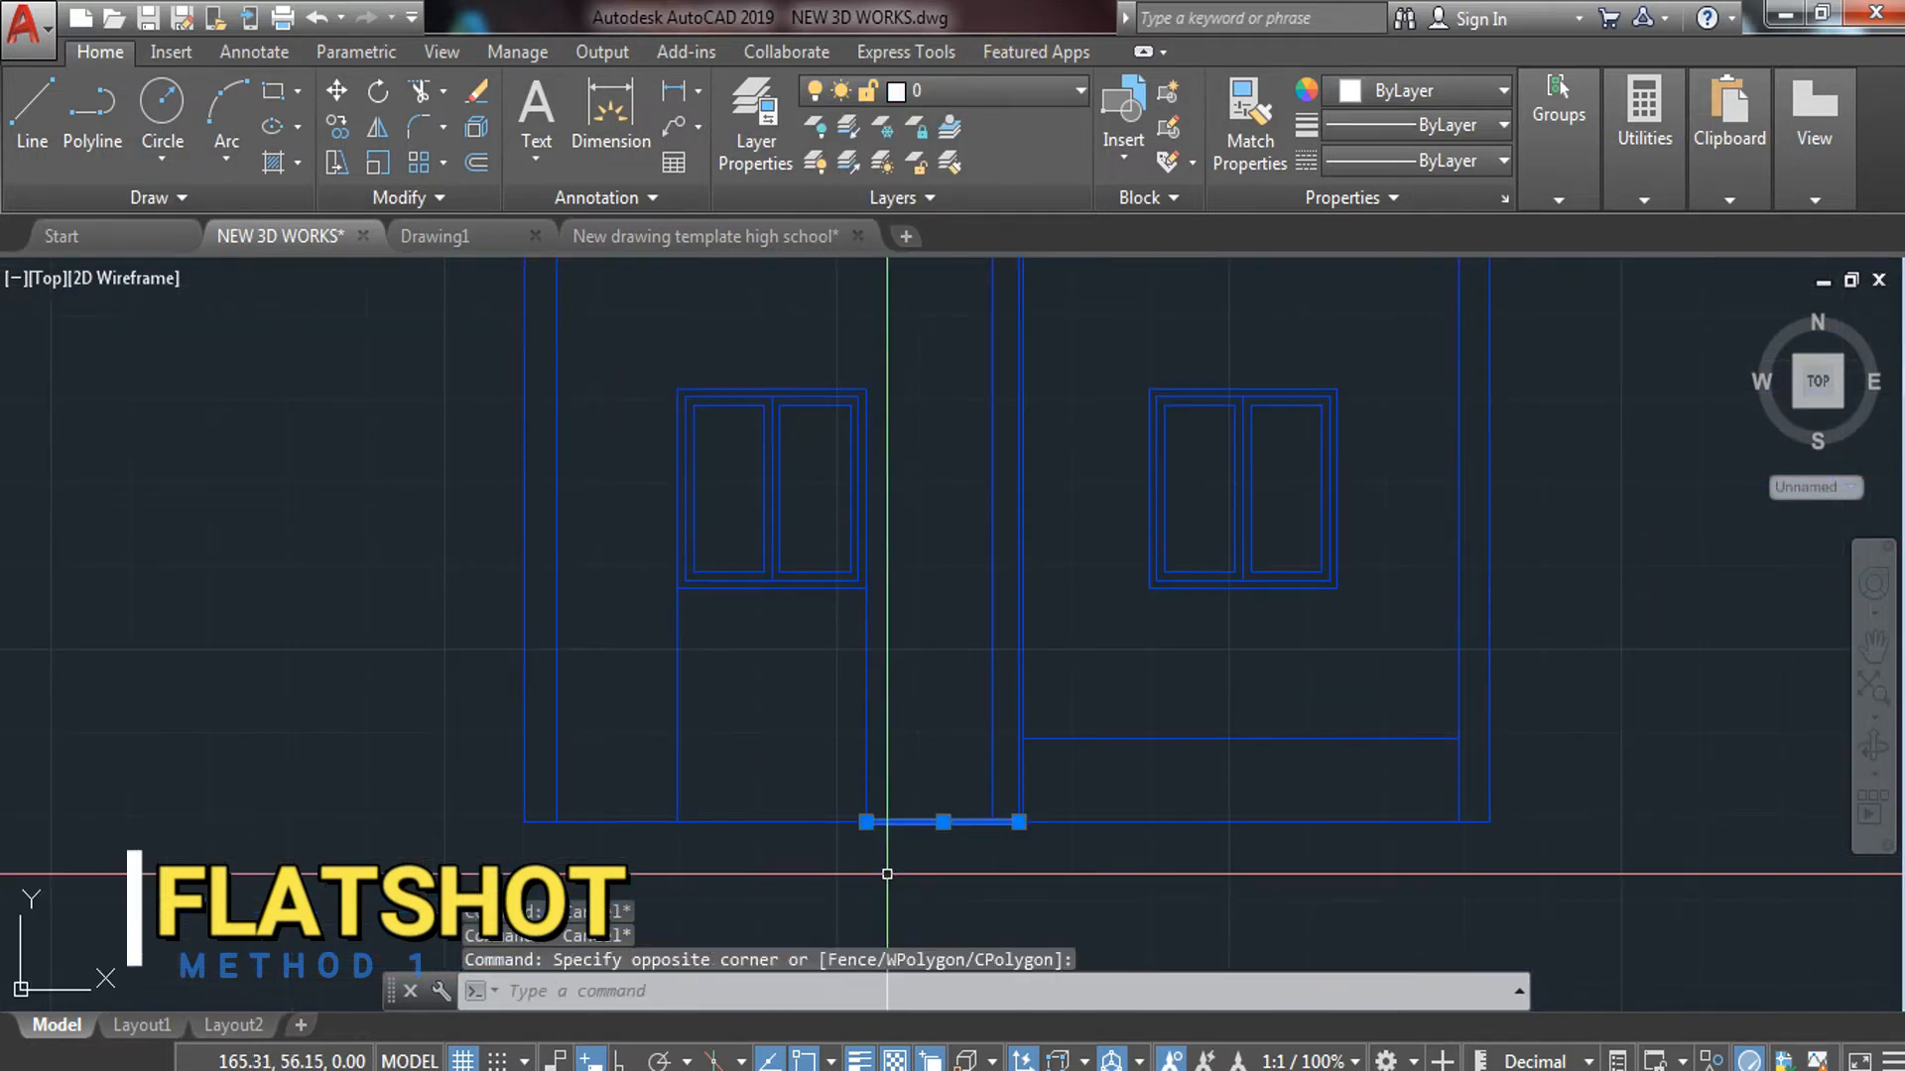
pyautogui.press('Escape')
pyautogui.click(429, 807)
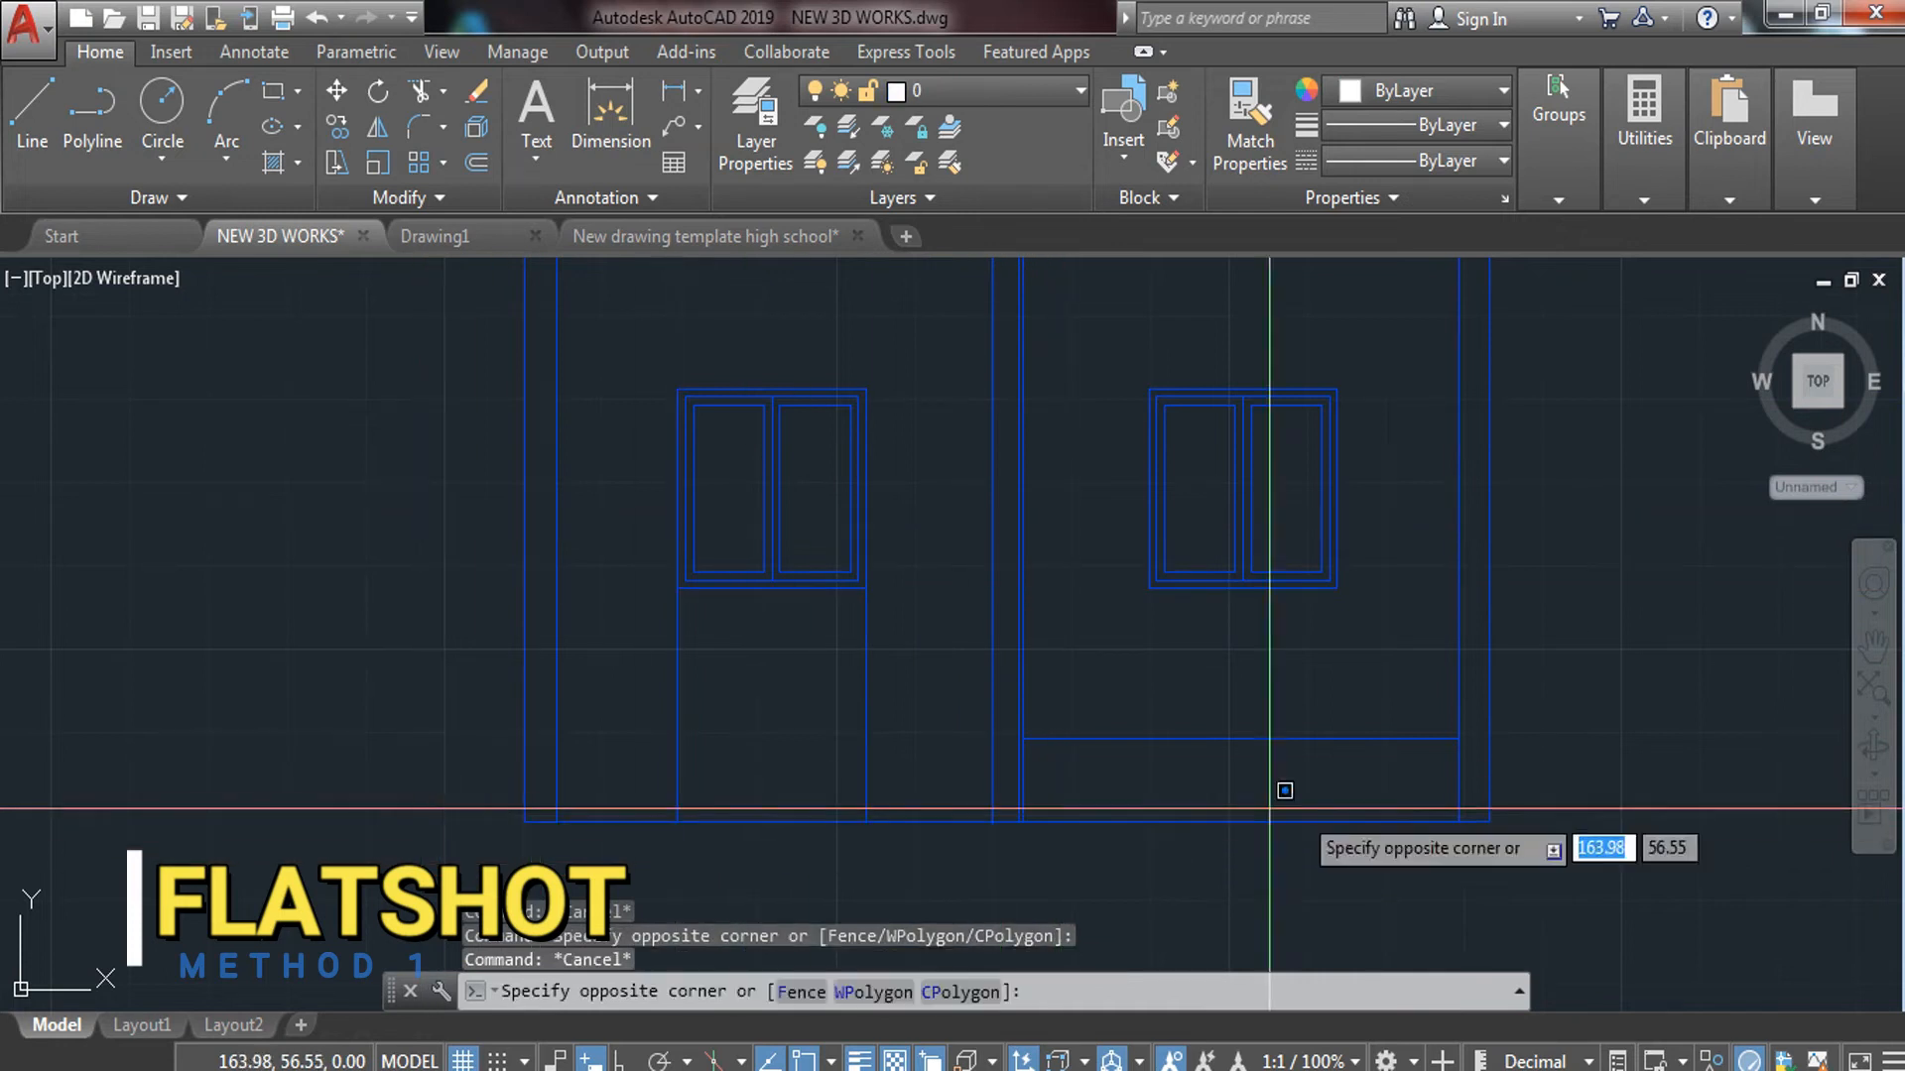
pyautogui.click(1660, 870)
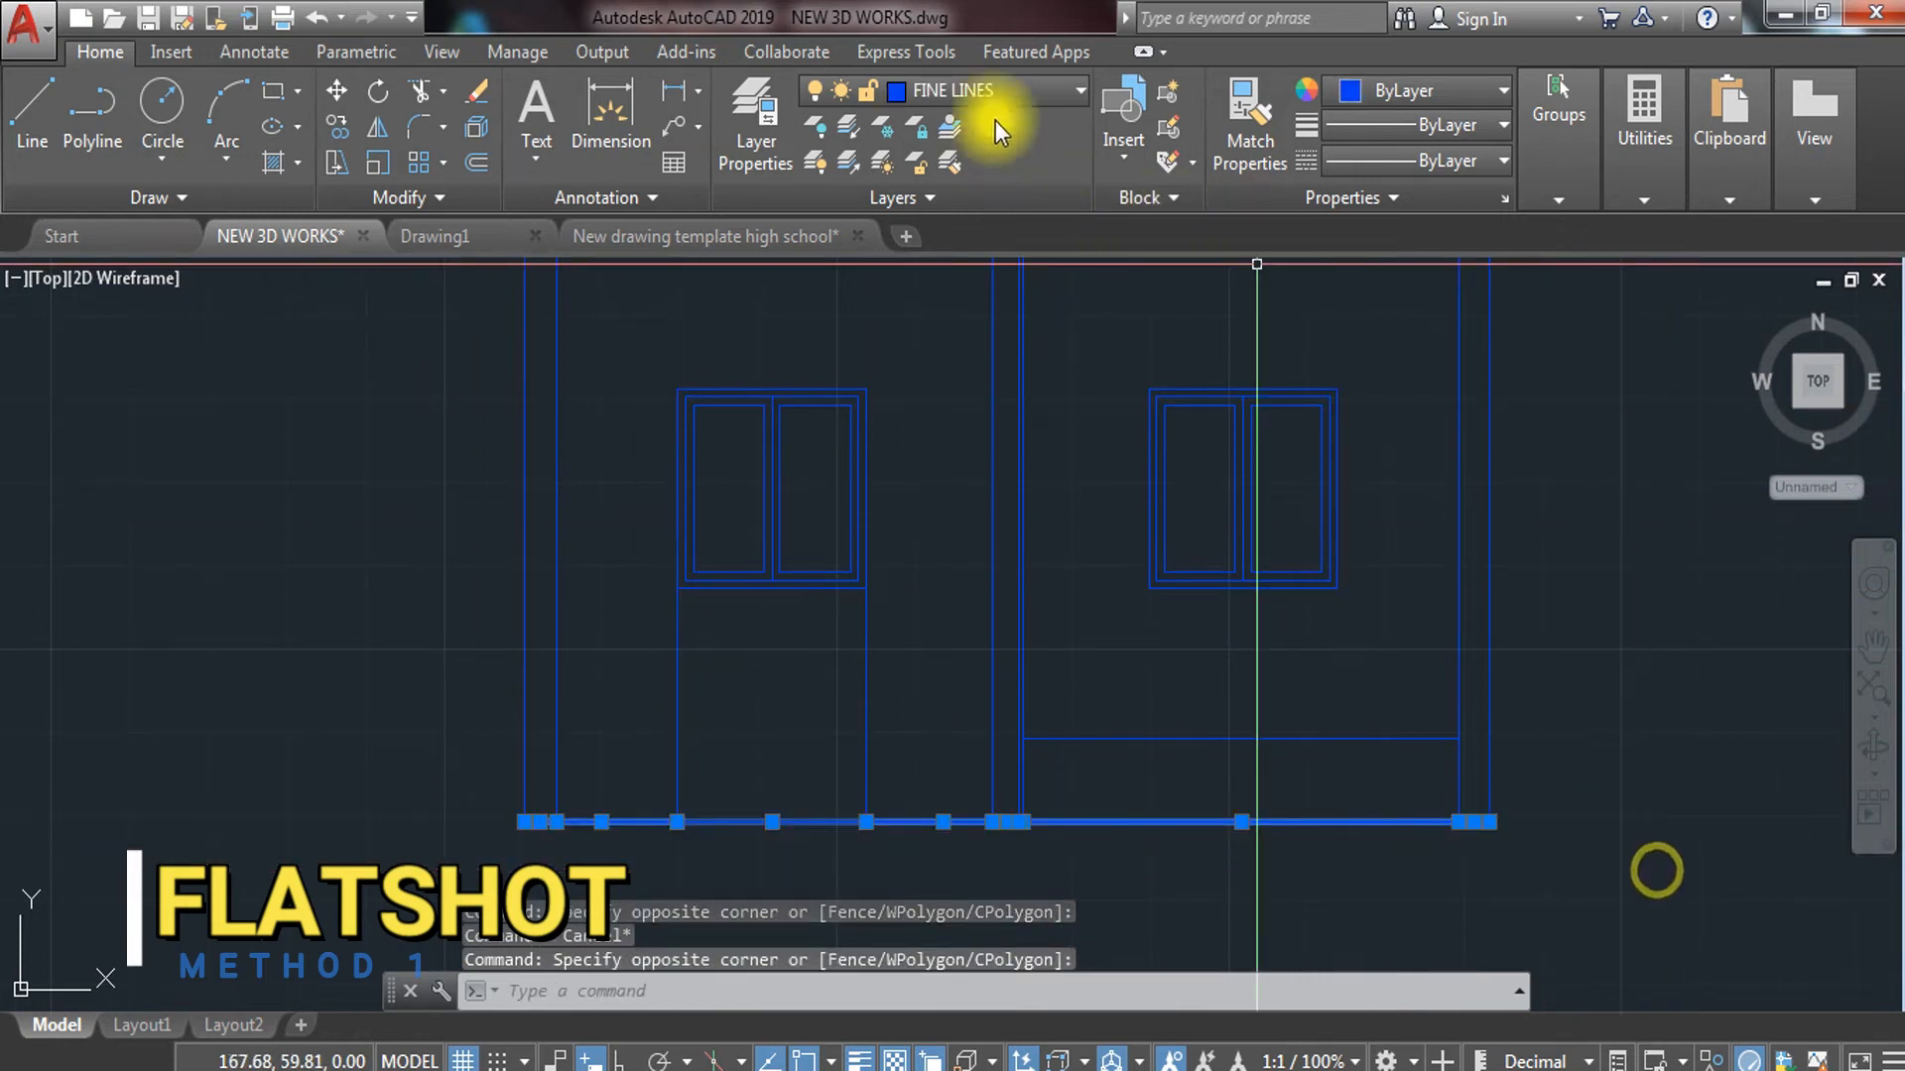
pyautogui.click(1014, 82)
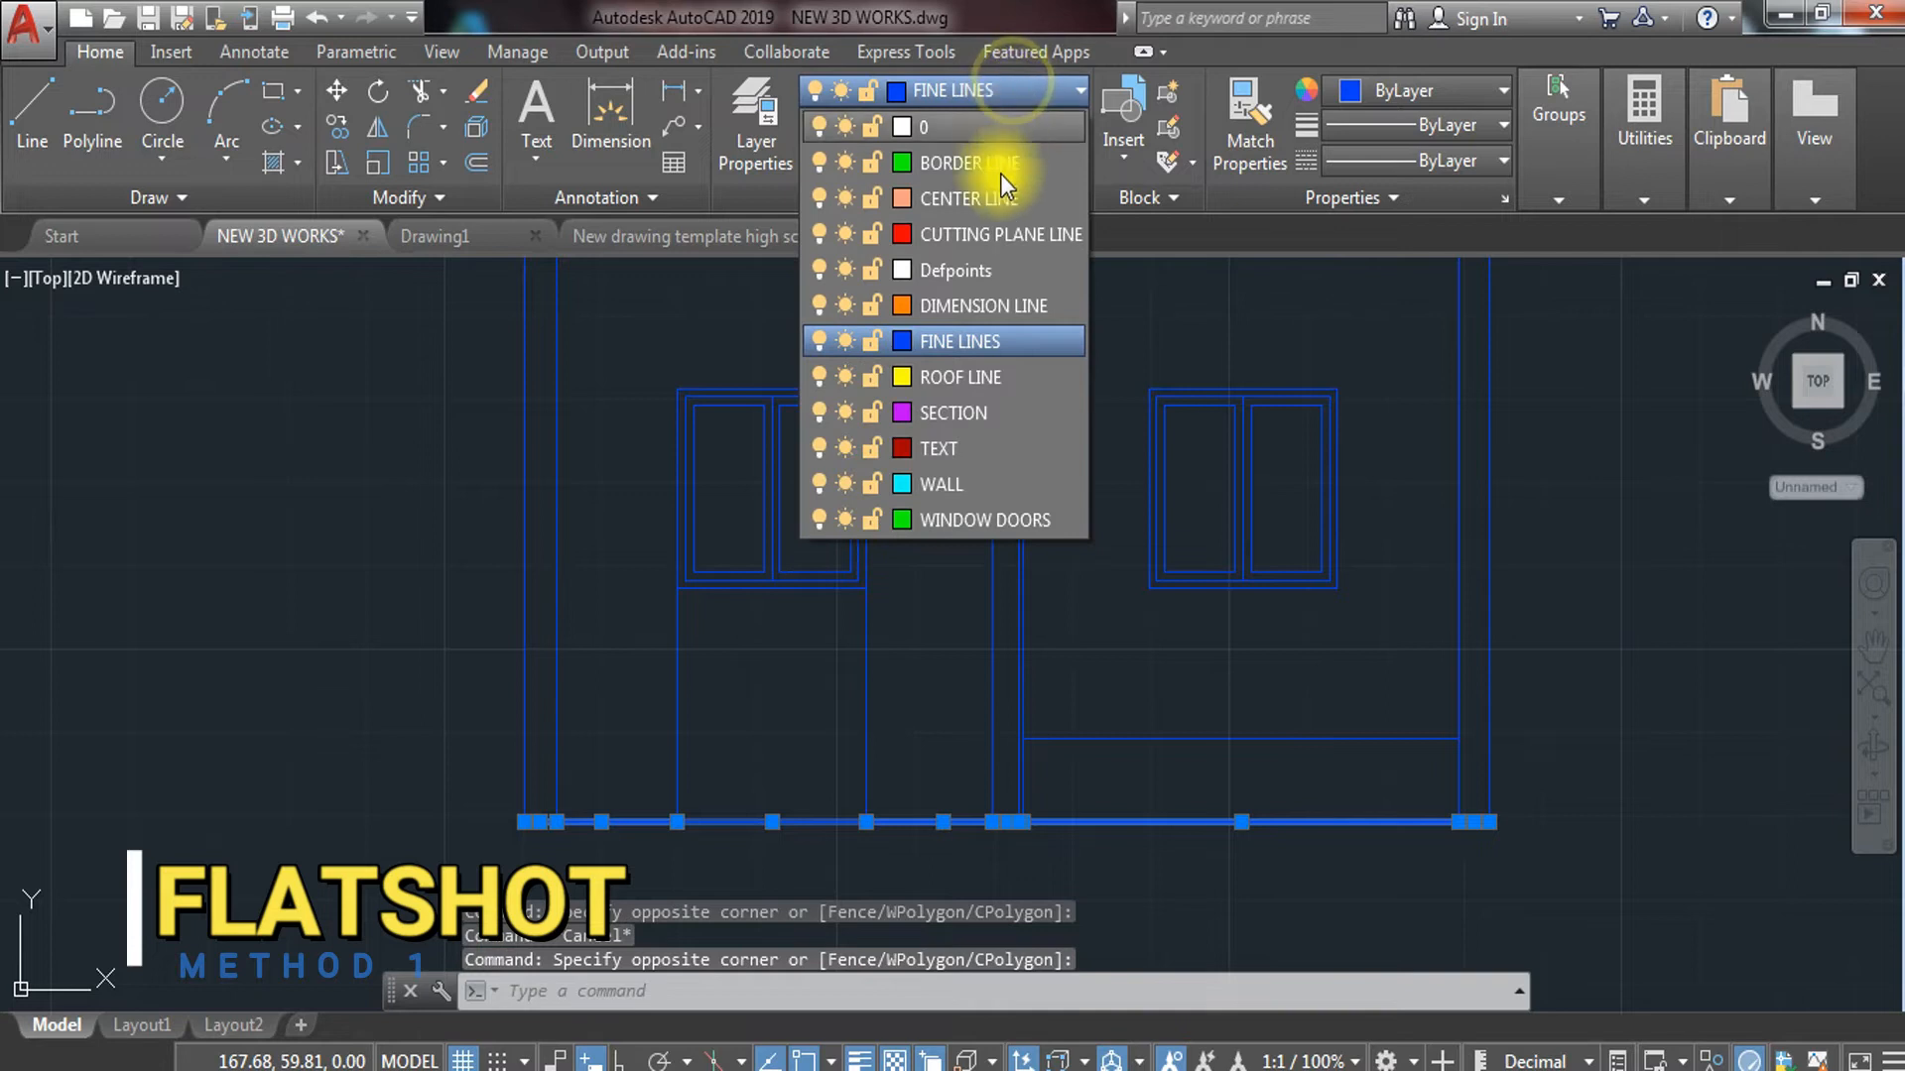
pyautogui.click(1010, 341)
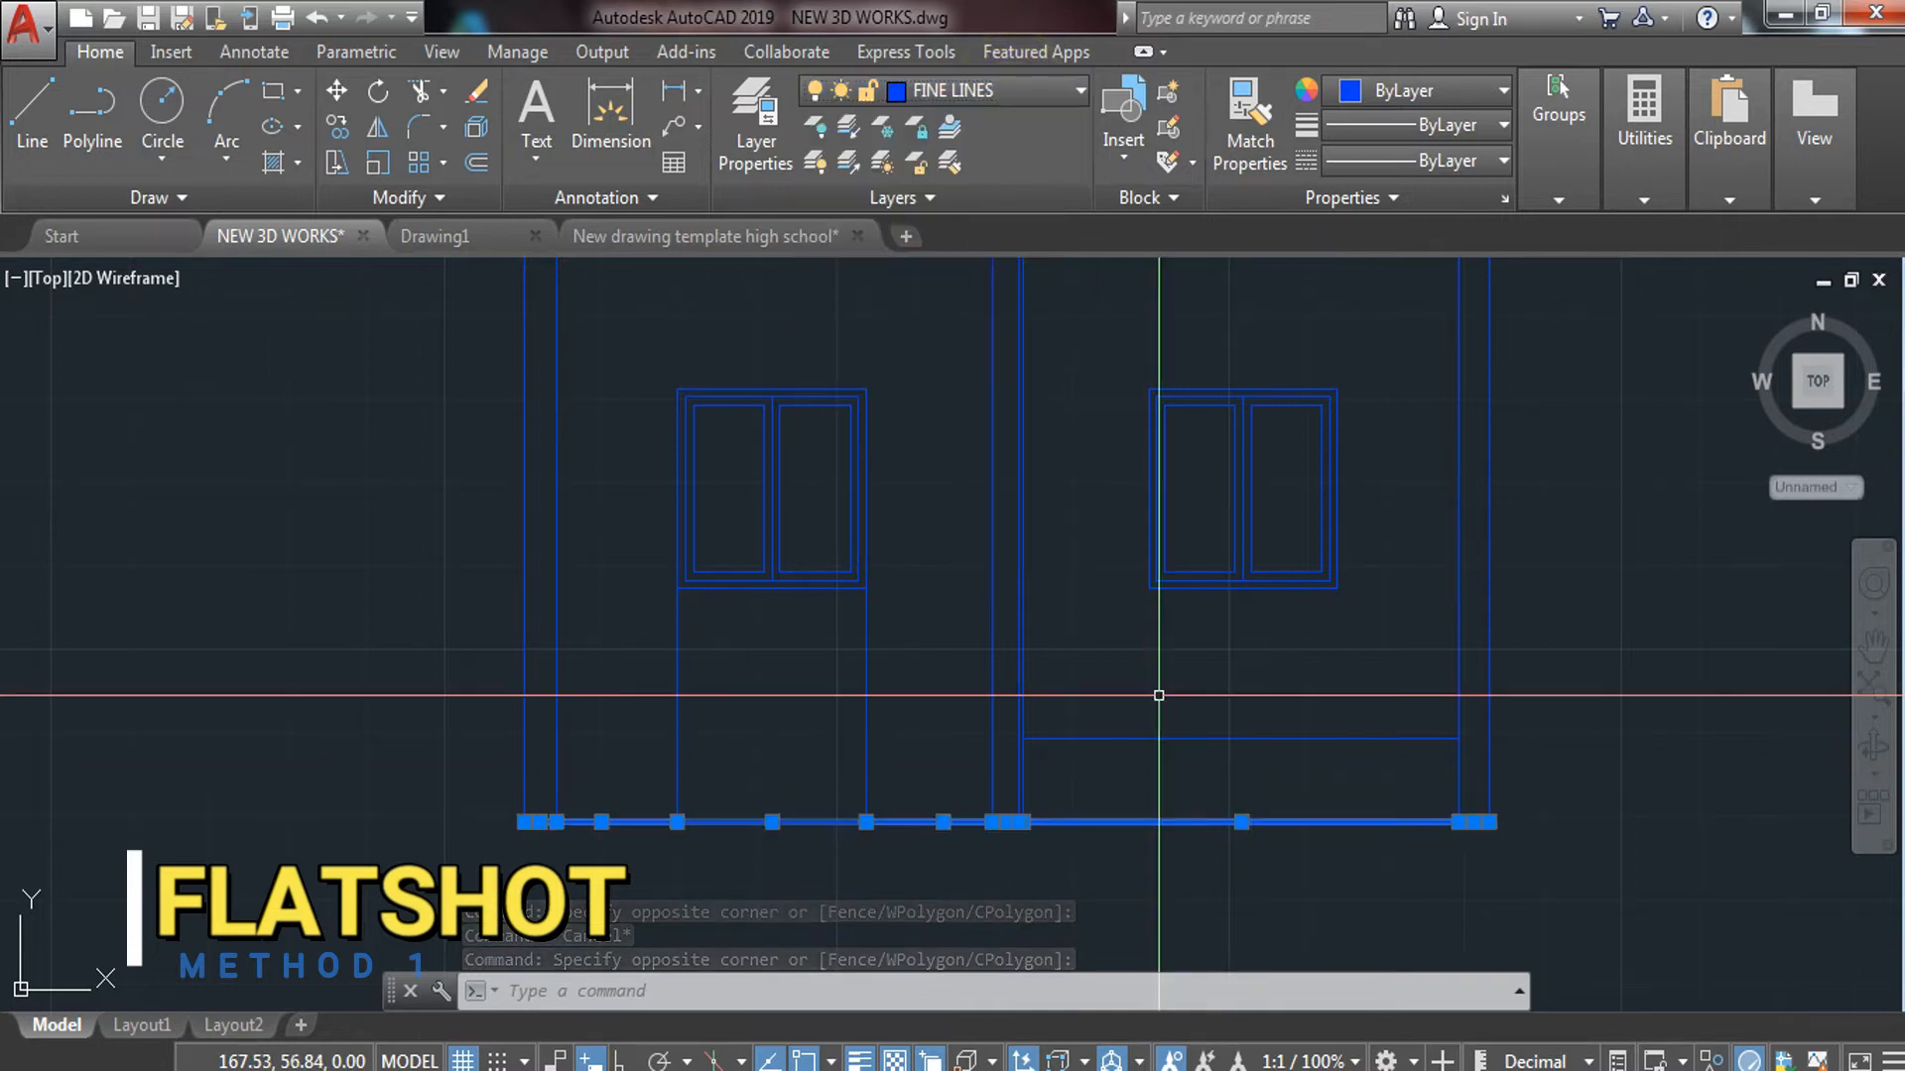
pyautogui.scroll(-5, 1121, 665)
pyautogui.moveTo(1235, 698); pyautogui.dragTo(944, 636, button='middle')
pyautogui.press('Escape')
# Zoom to the left house's roof and select its shingle hatch
pyautogui.moveTo(852, 391); pyautogui.dragTo(879, 477, button='middle')
pyautogui.scroll(4, 792, 443)
pyautogui.click(791, 412)
pyautogui.click(757, 359)
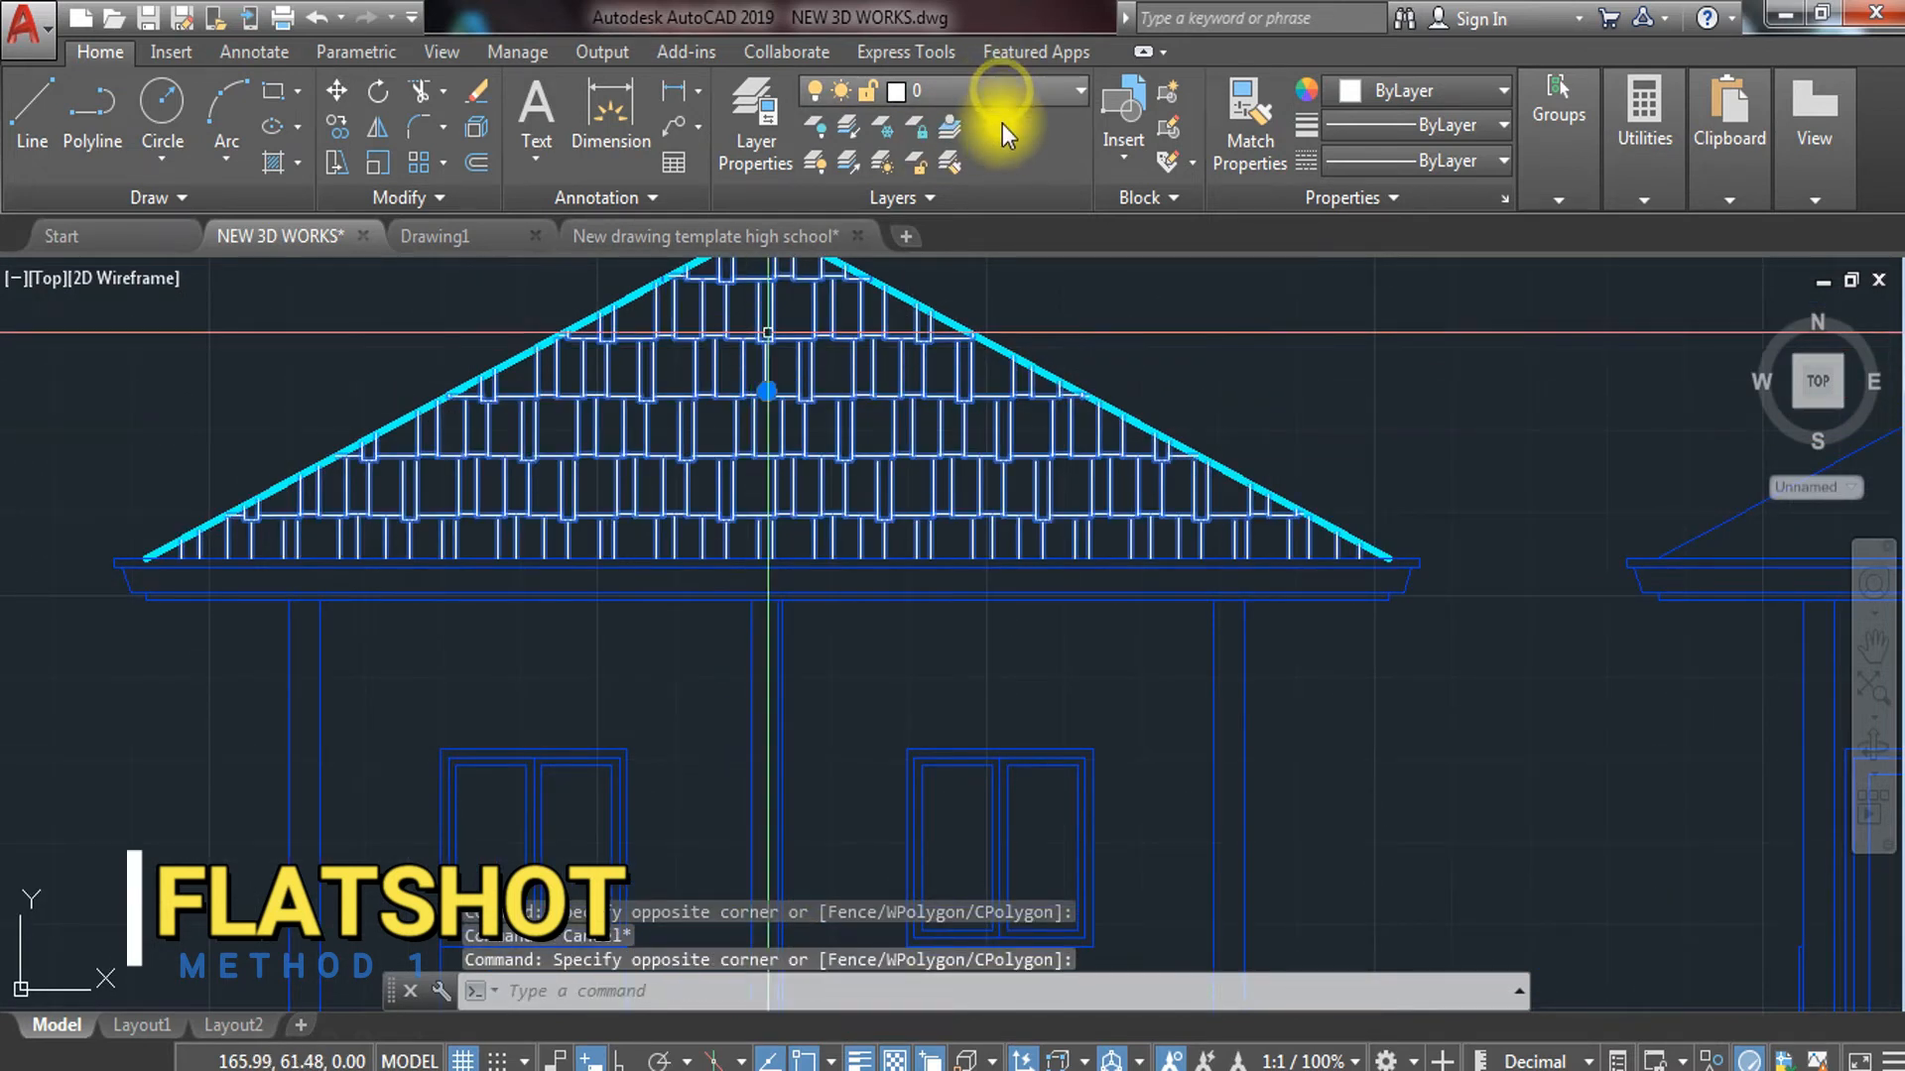
# Assign the selected roof hatch to the SECTION layer so it shows magenta
pyautogui.click(99, 55)
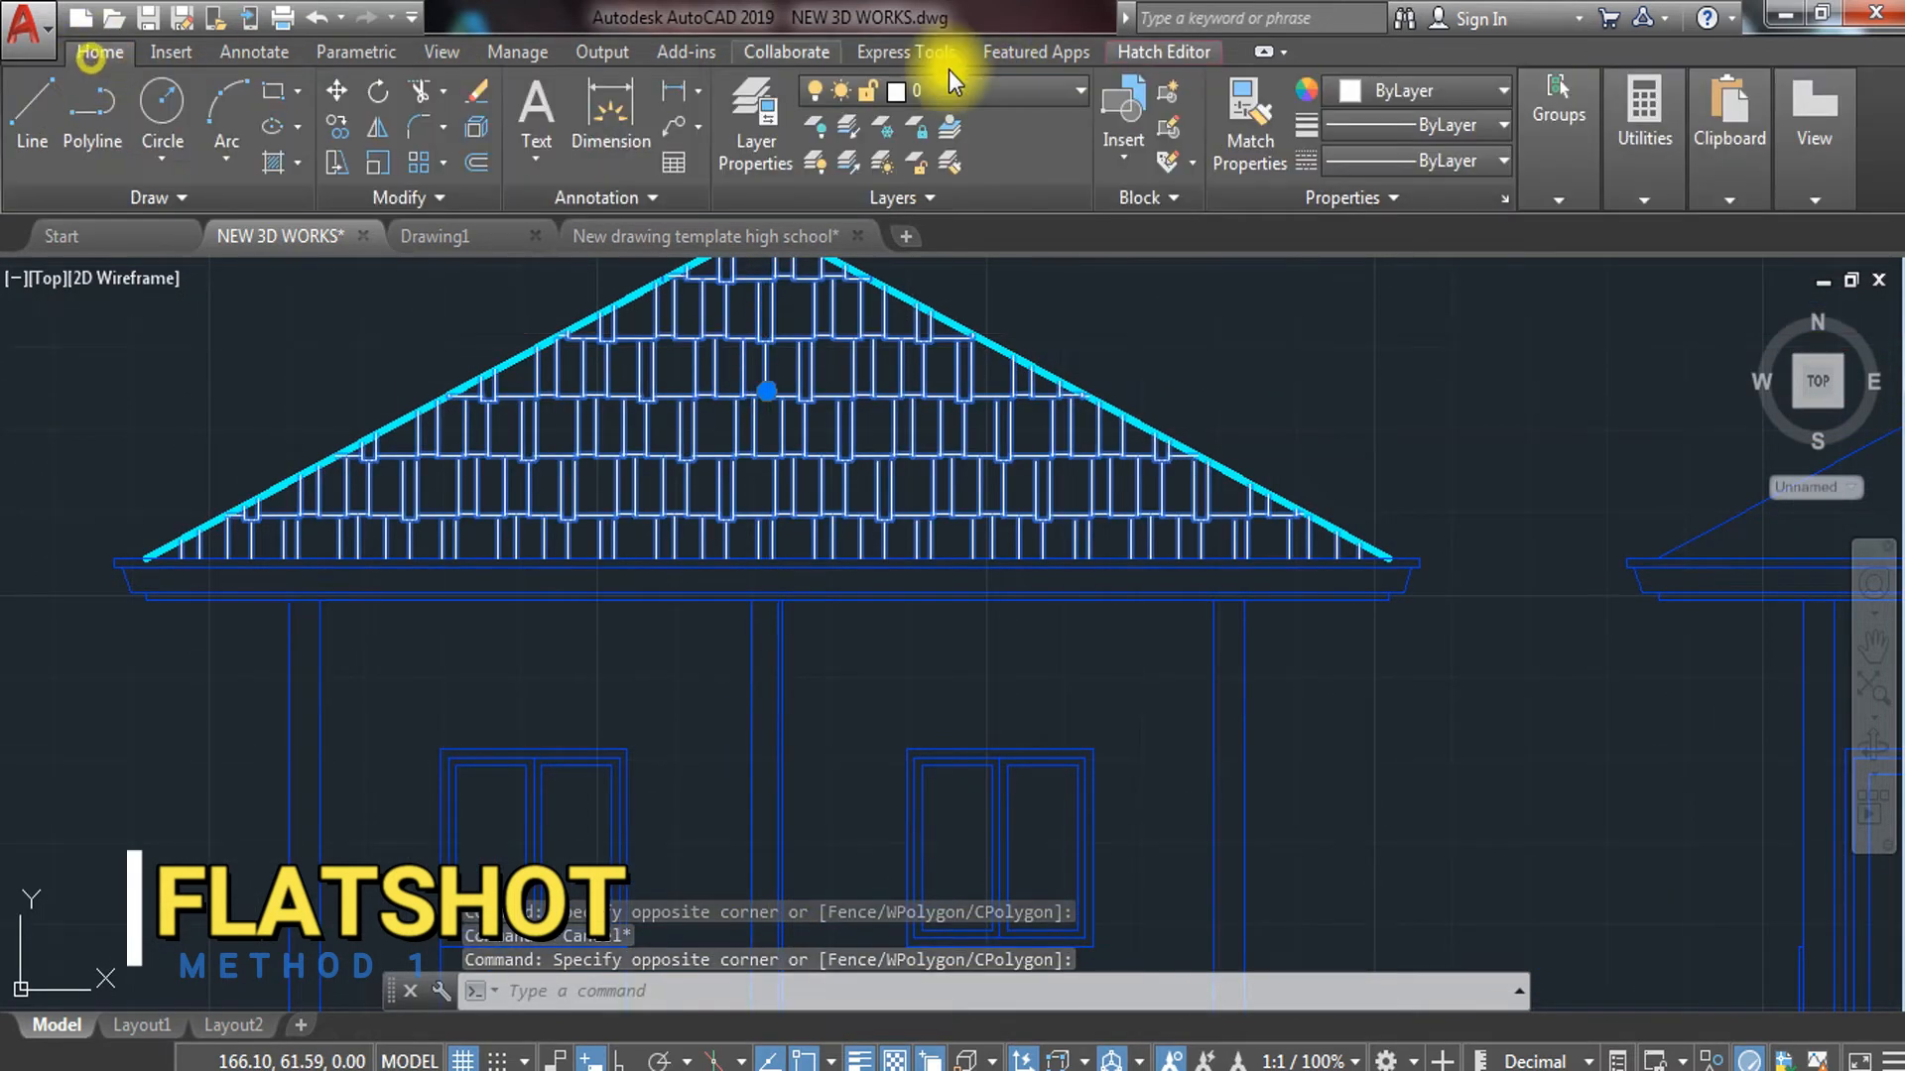
pyautogui.click(1055, 91)
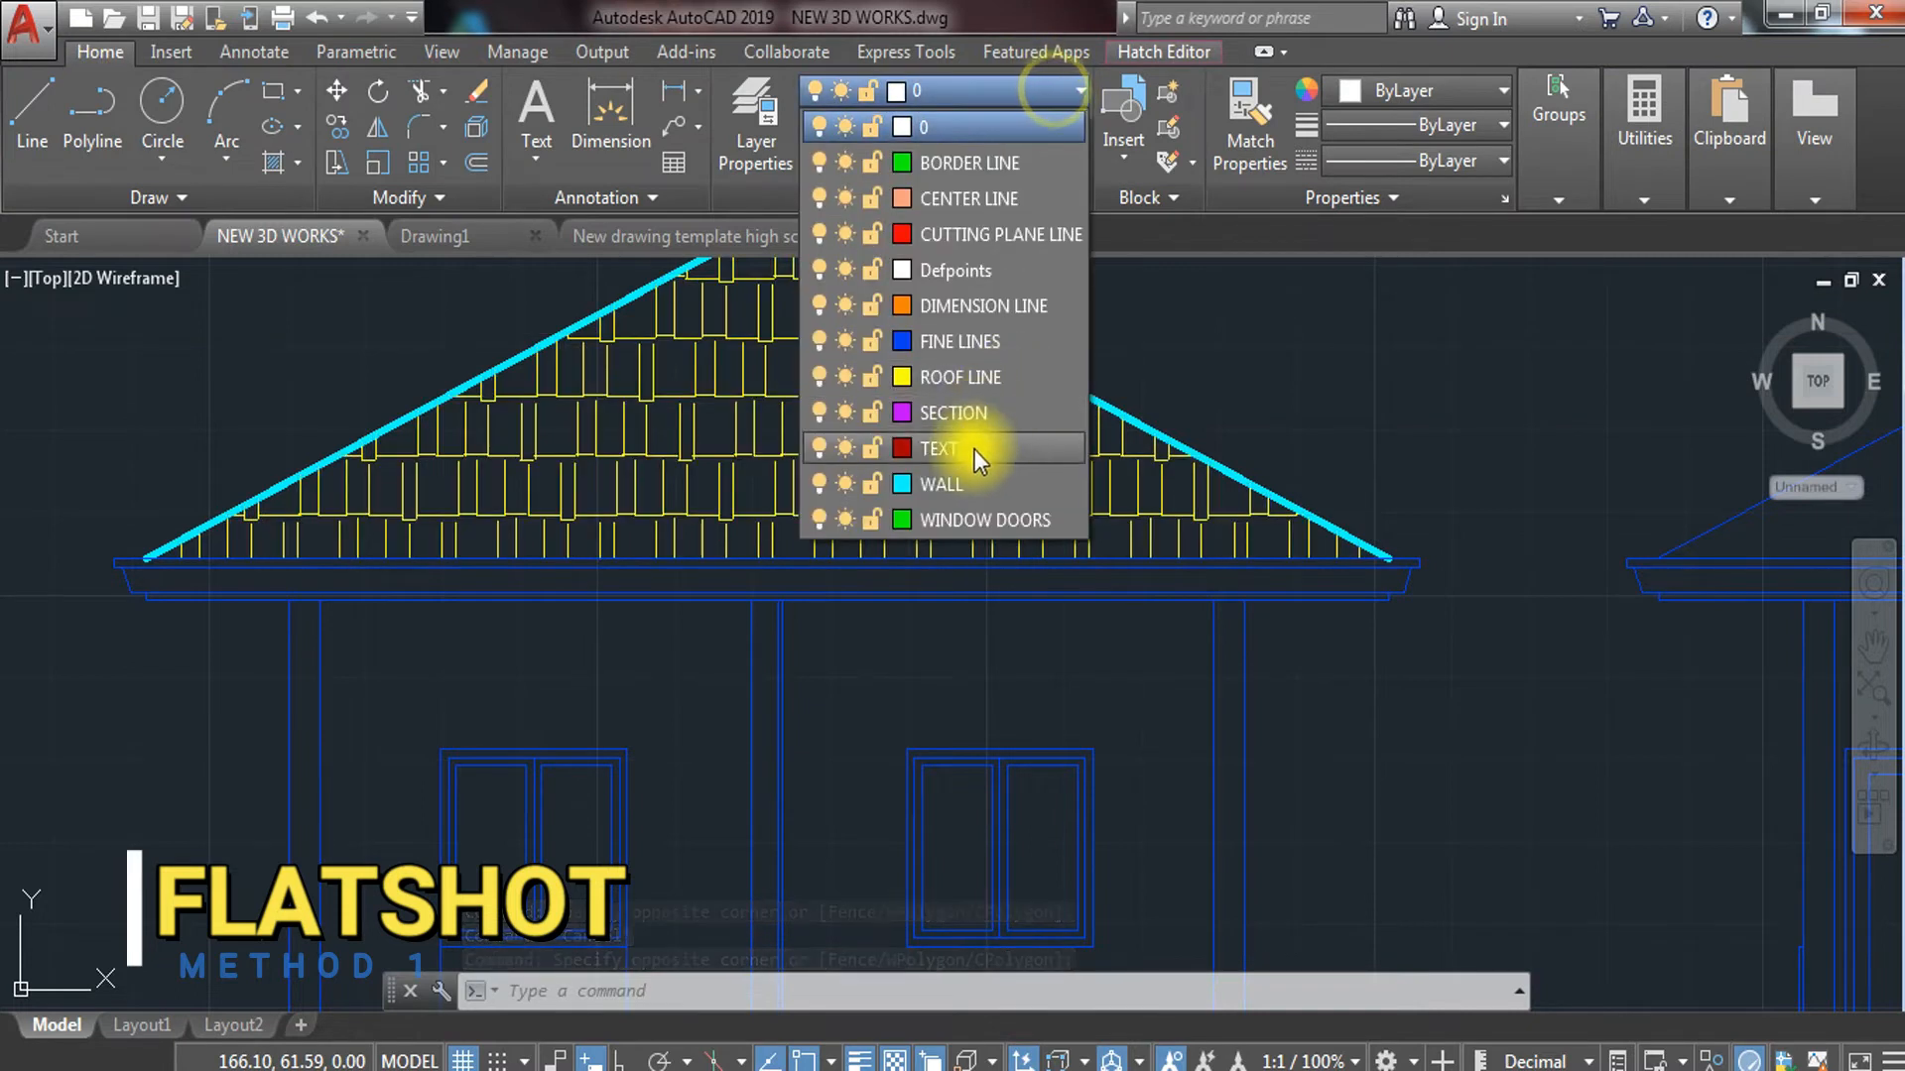
pyautogui.click(986, 412)
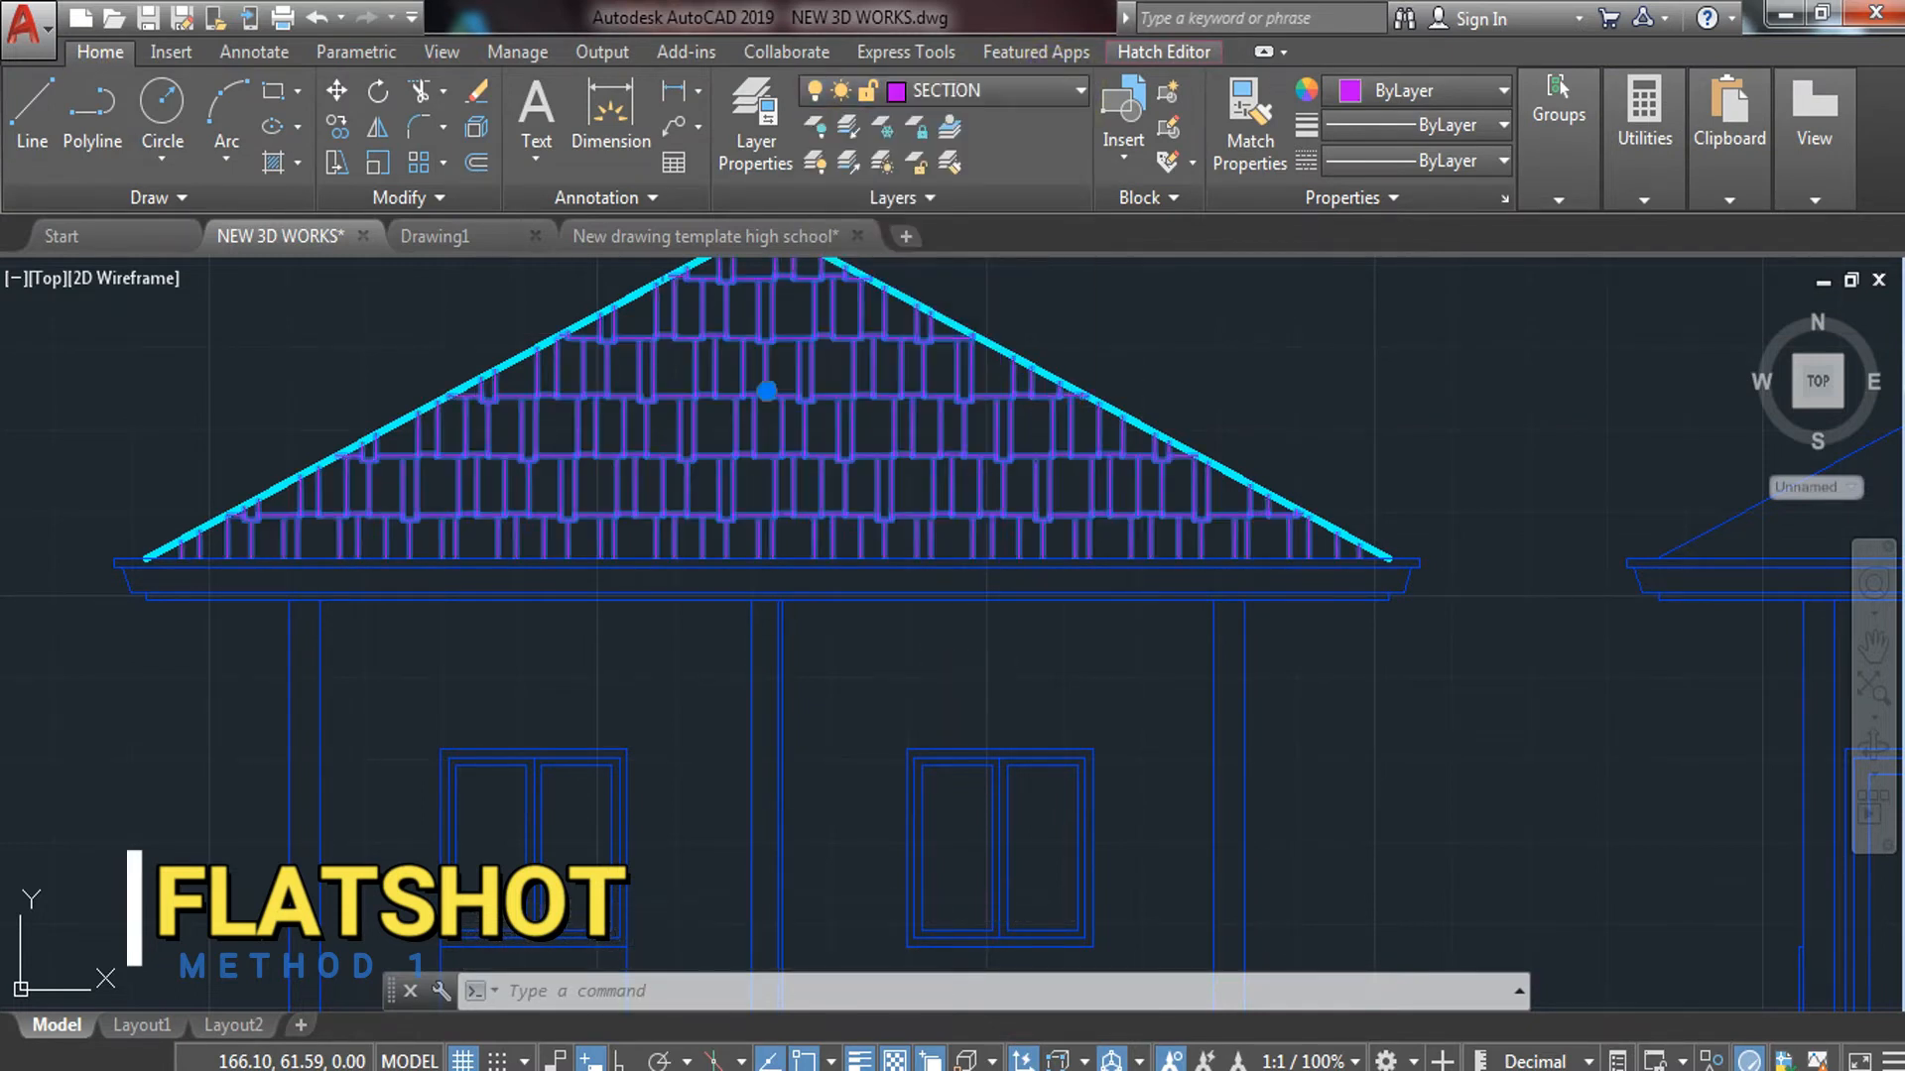
pyautogui.press('Escape')
pyautogui.scroll(-2, 992, 595)
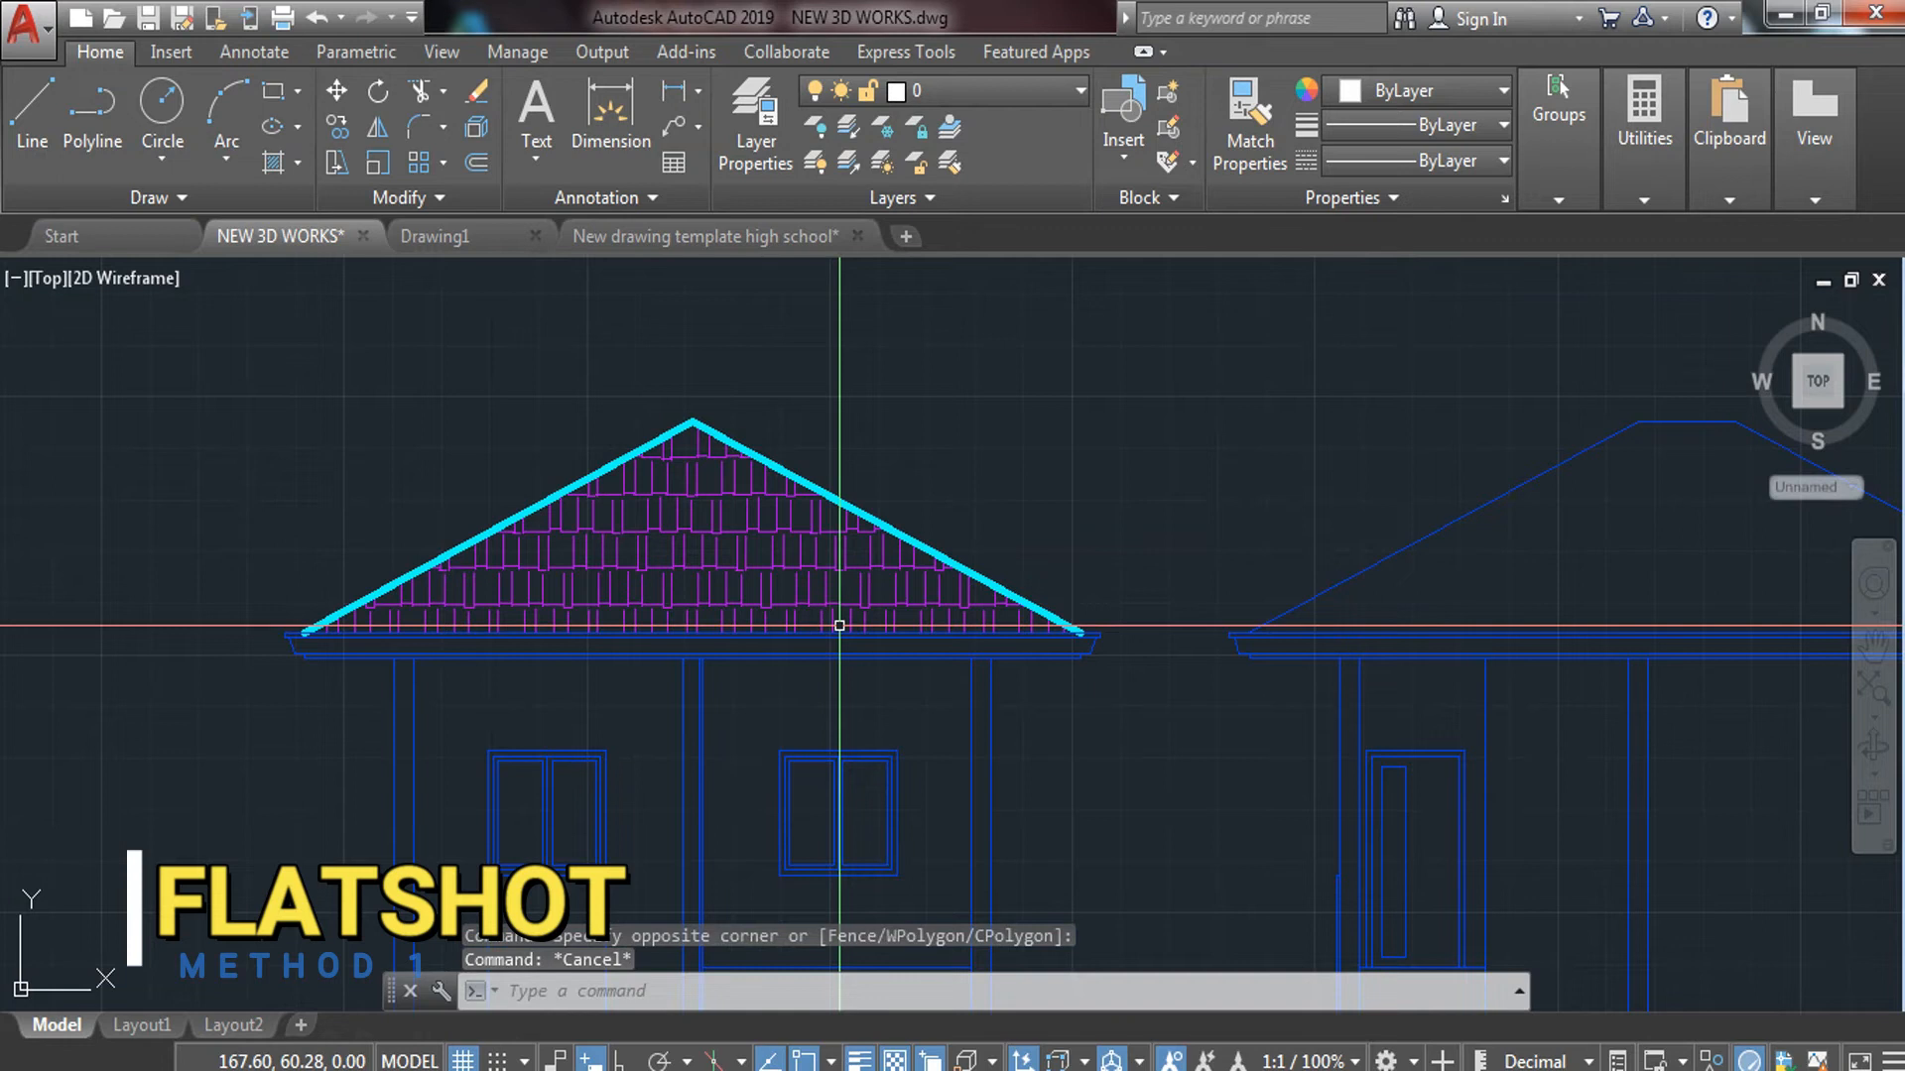
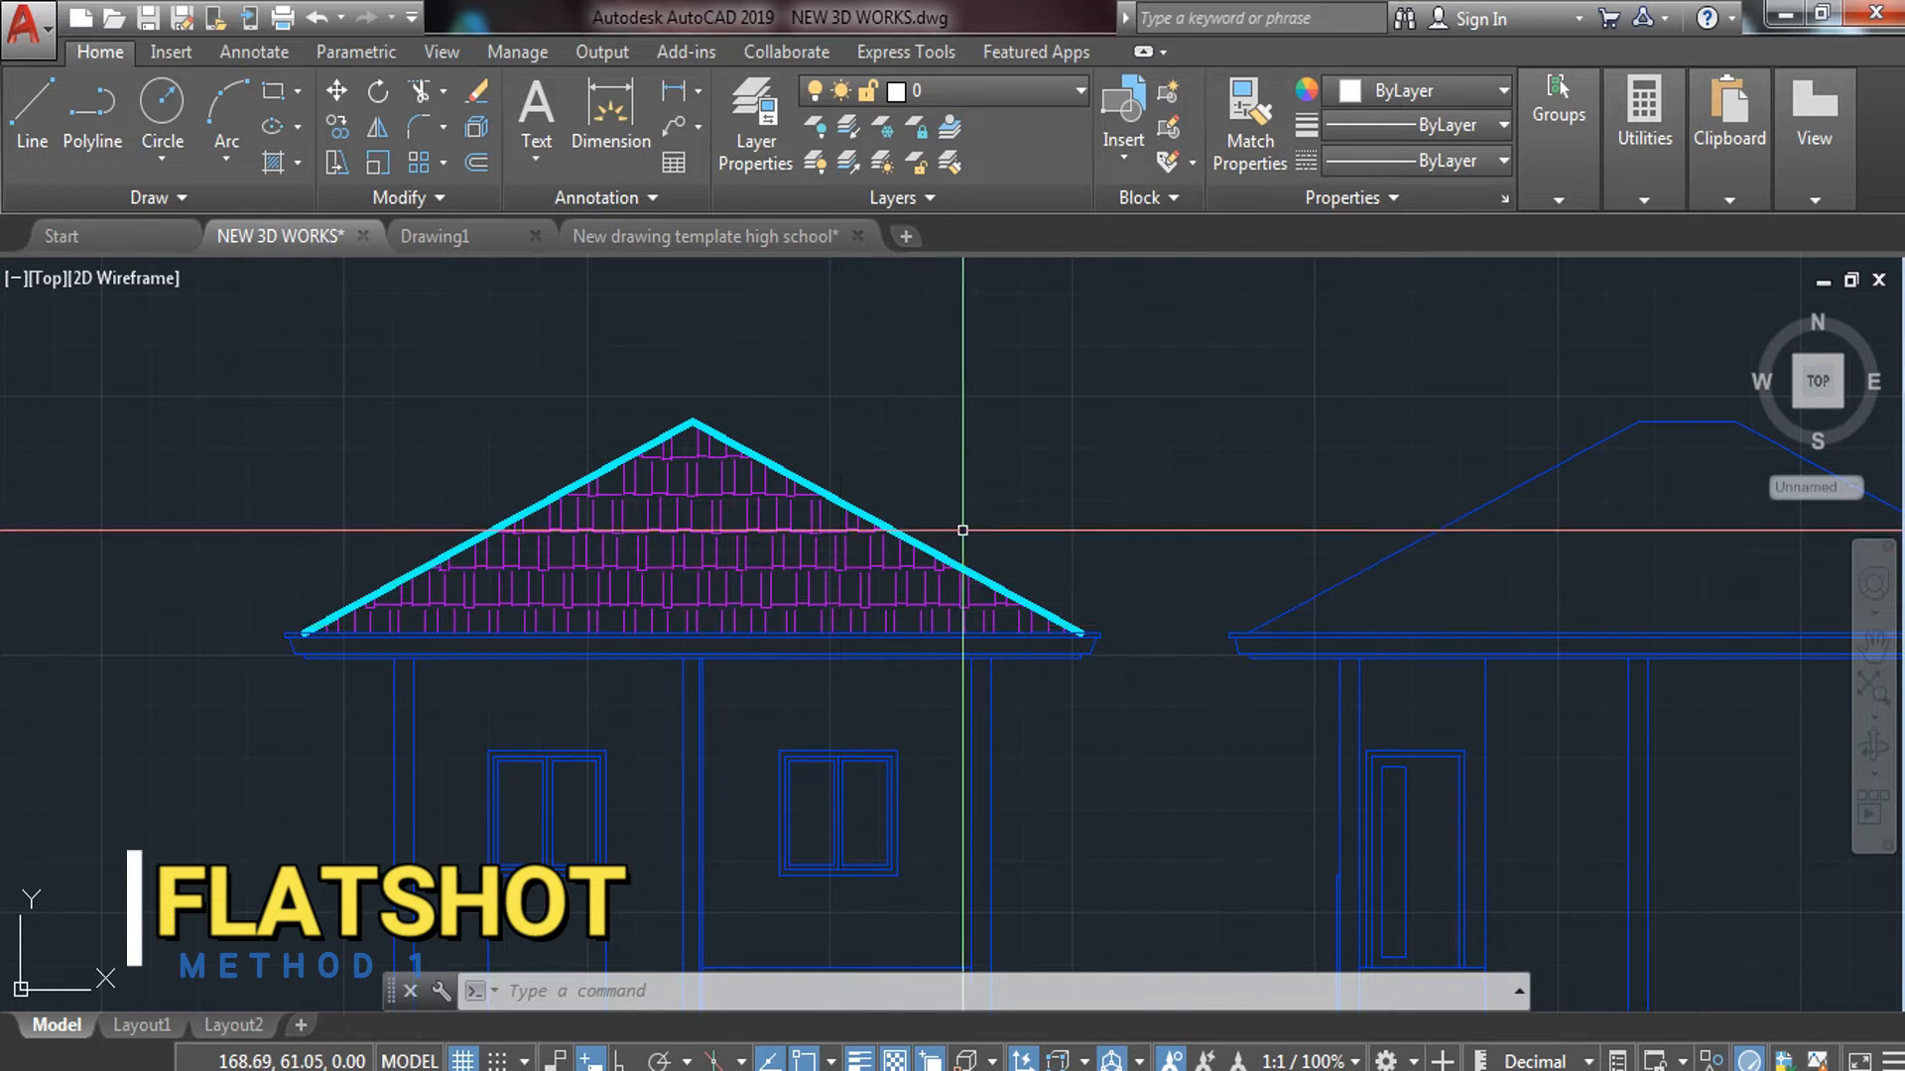
# On Layout1, draw an MVIEW viewport spanning the title-block frame corner to corner
pyautogui.moveTo(1048, 751); pyautogui.dragTo(1155, 658, button='middle')
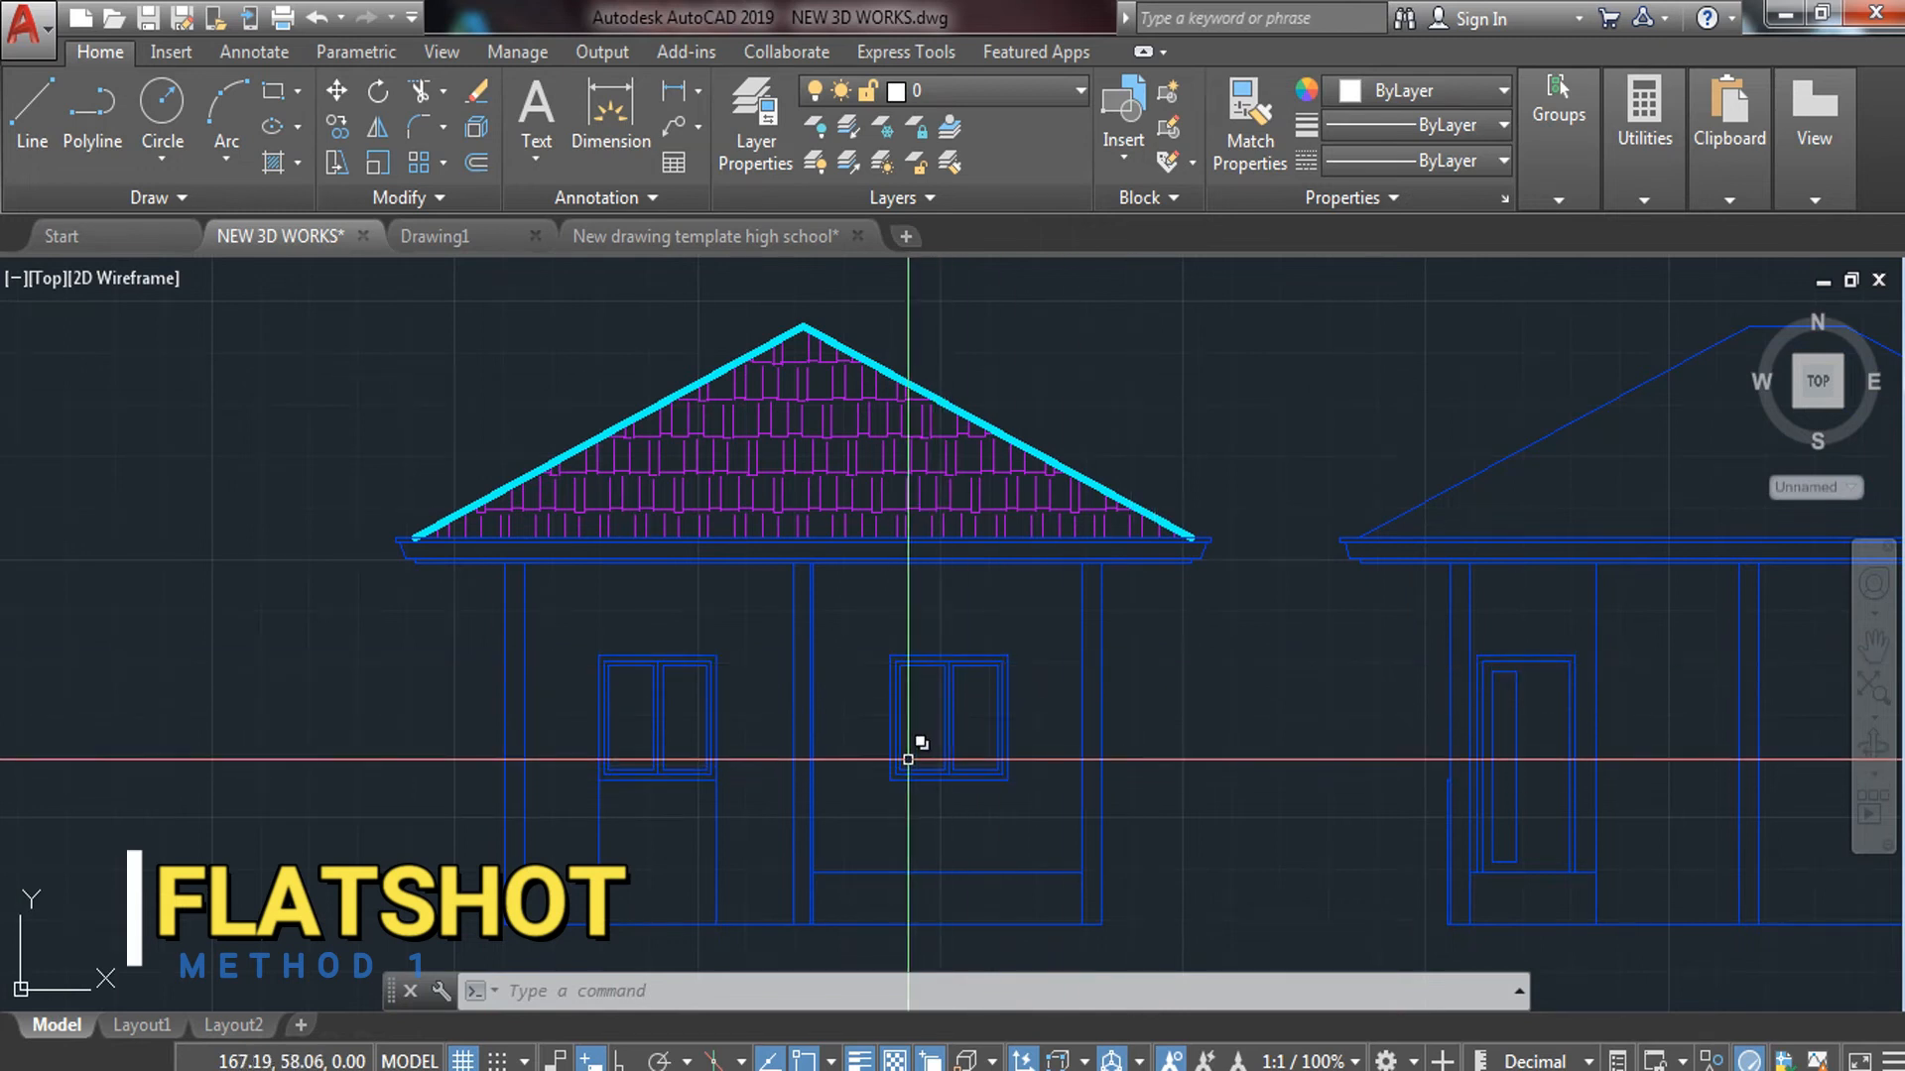
pyautogui.scroll(-5, 992, 655)
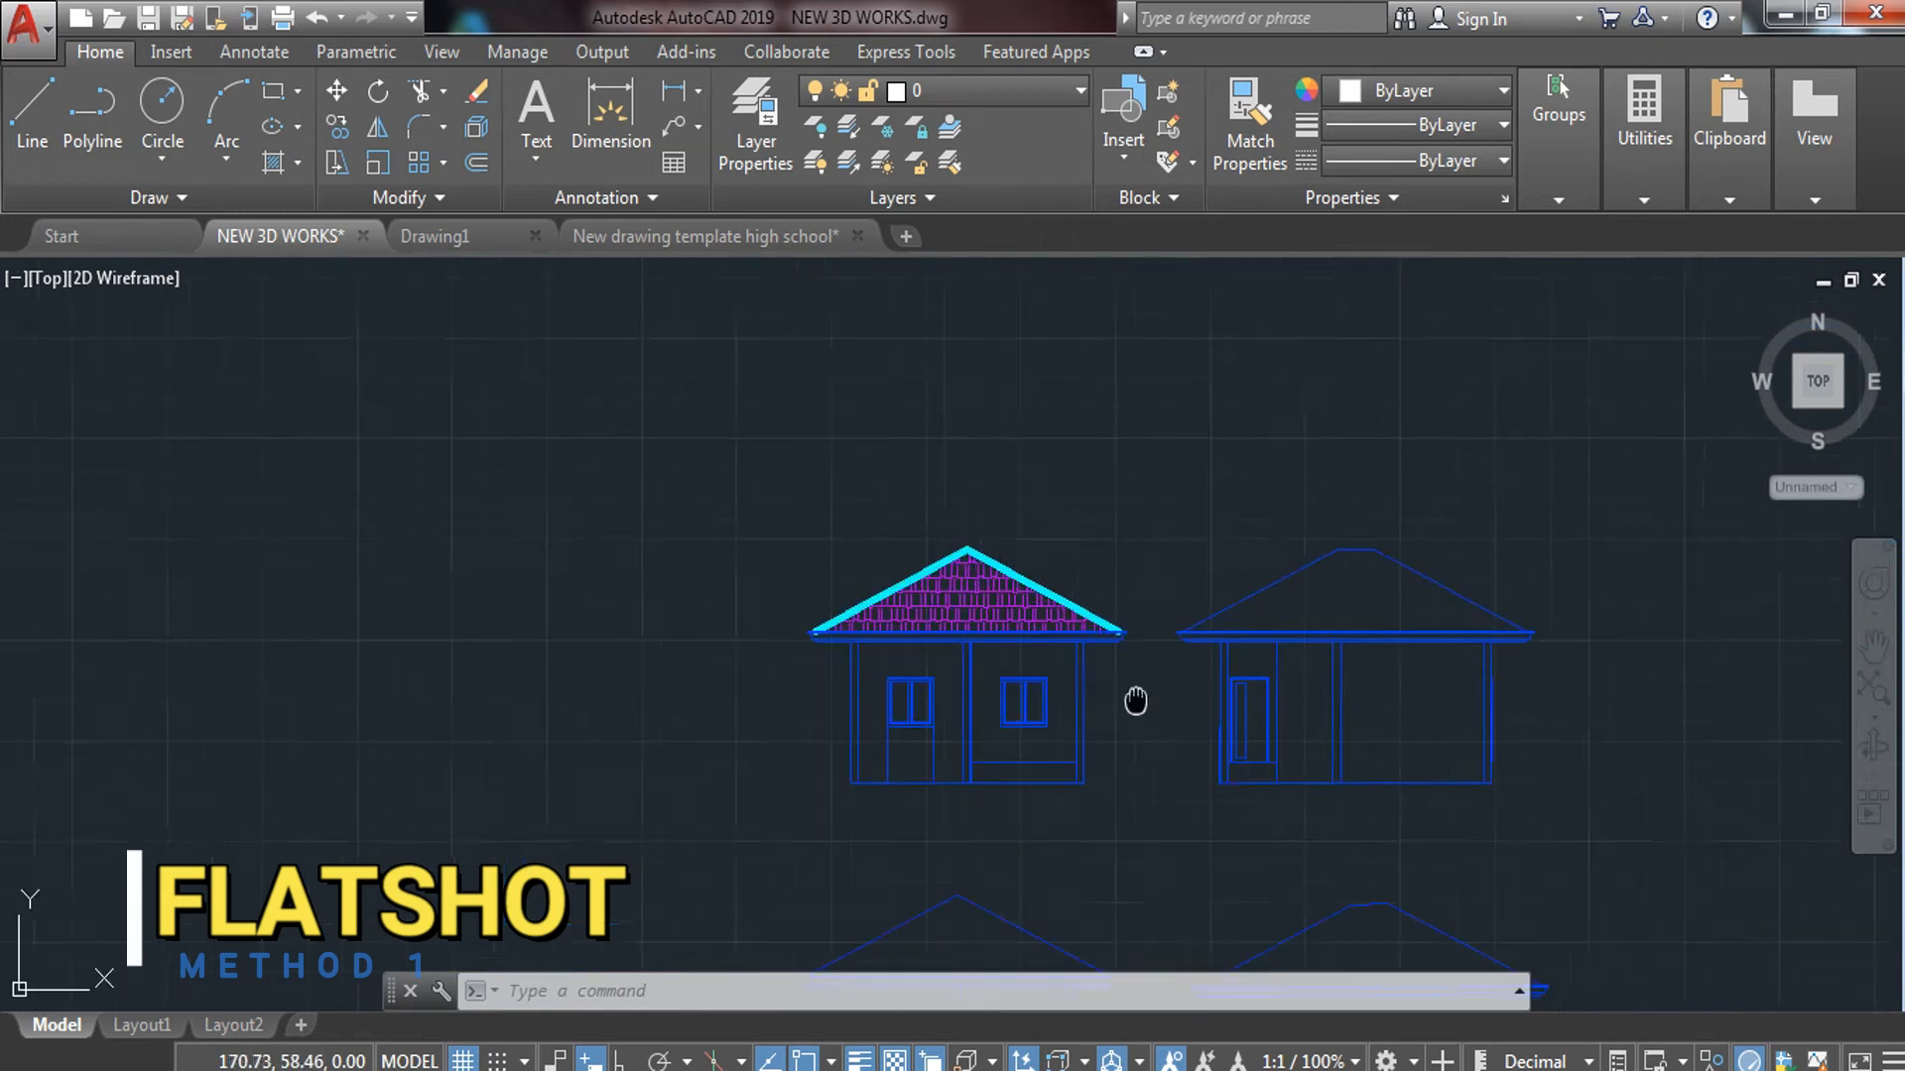
pyautogui.moveTo(1030, 729); pyautogui.dragTo(1003, 688, button='middle')
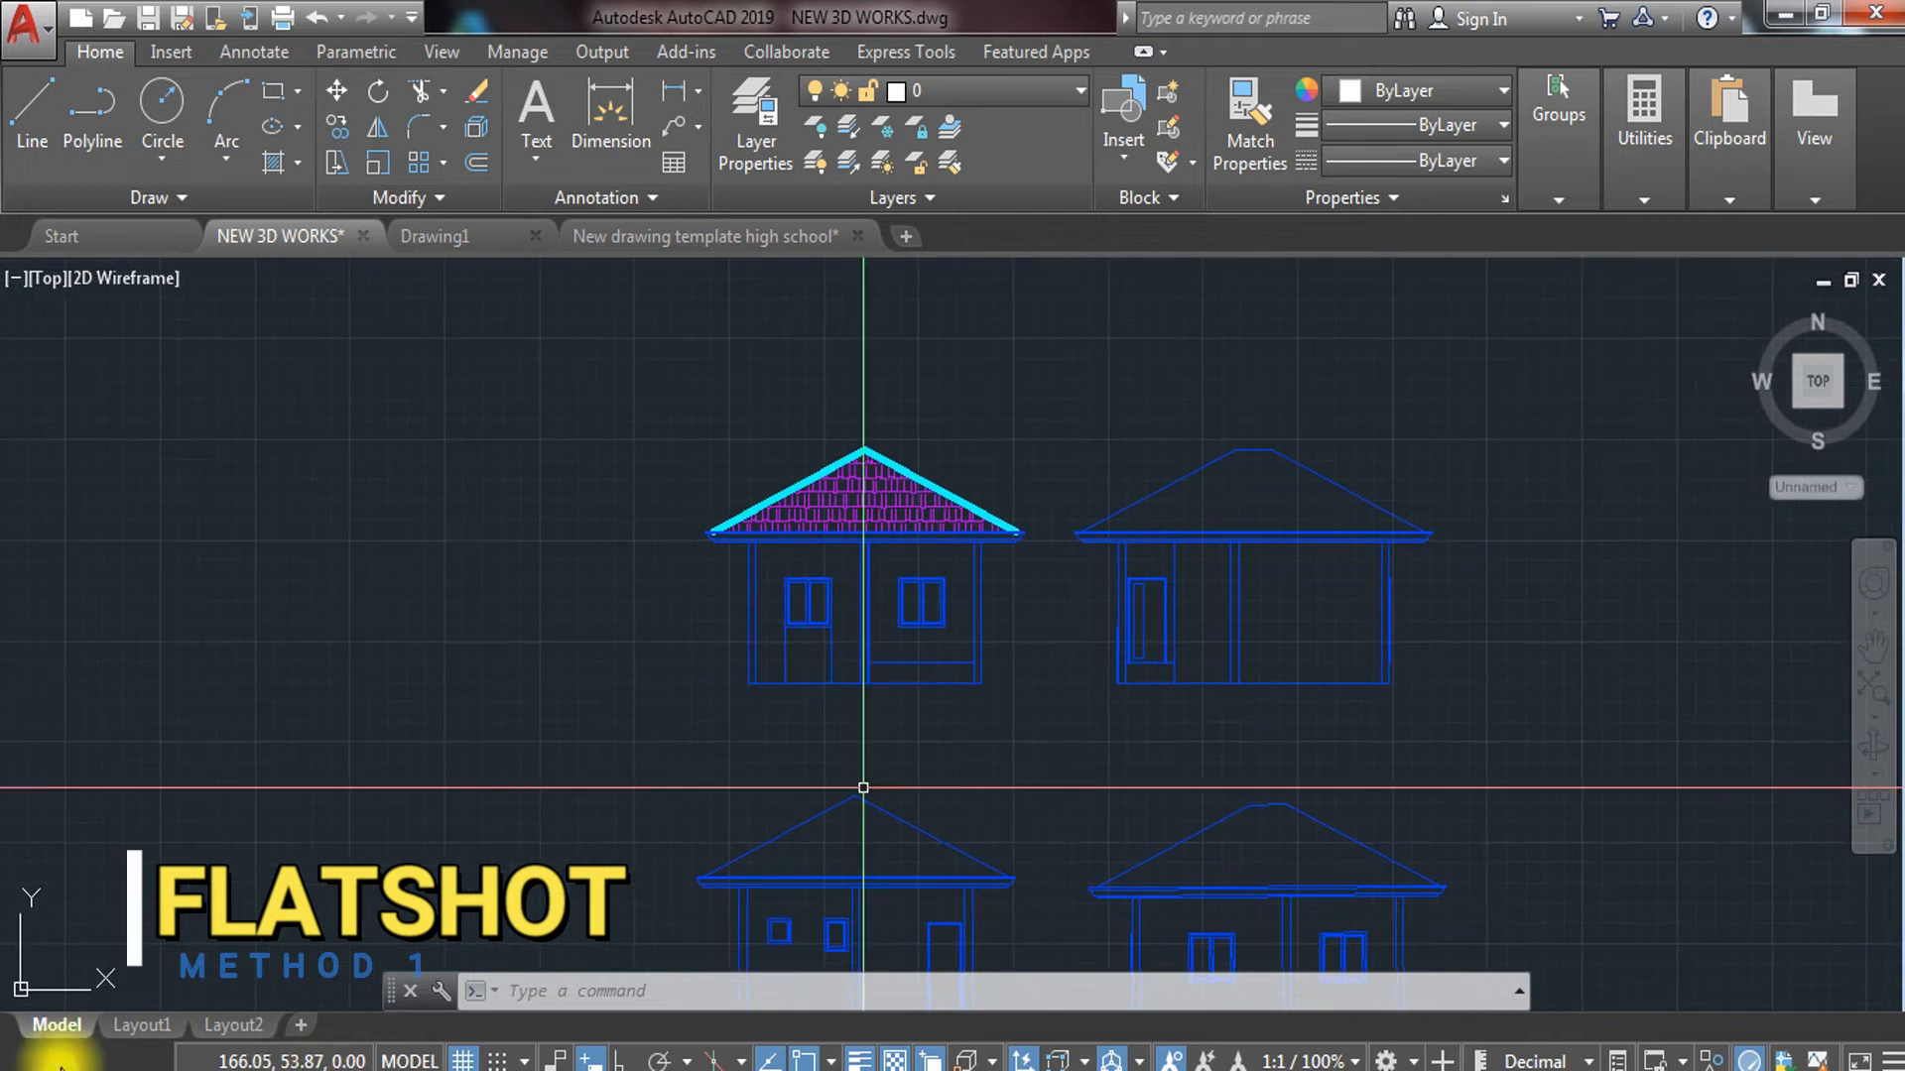
pyautogui.click(121, 1025)
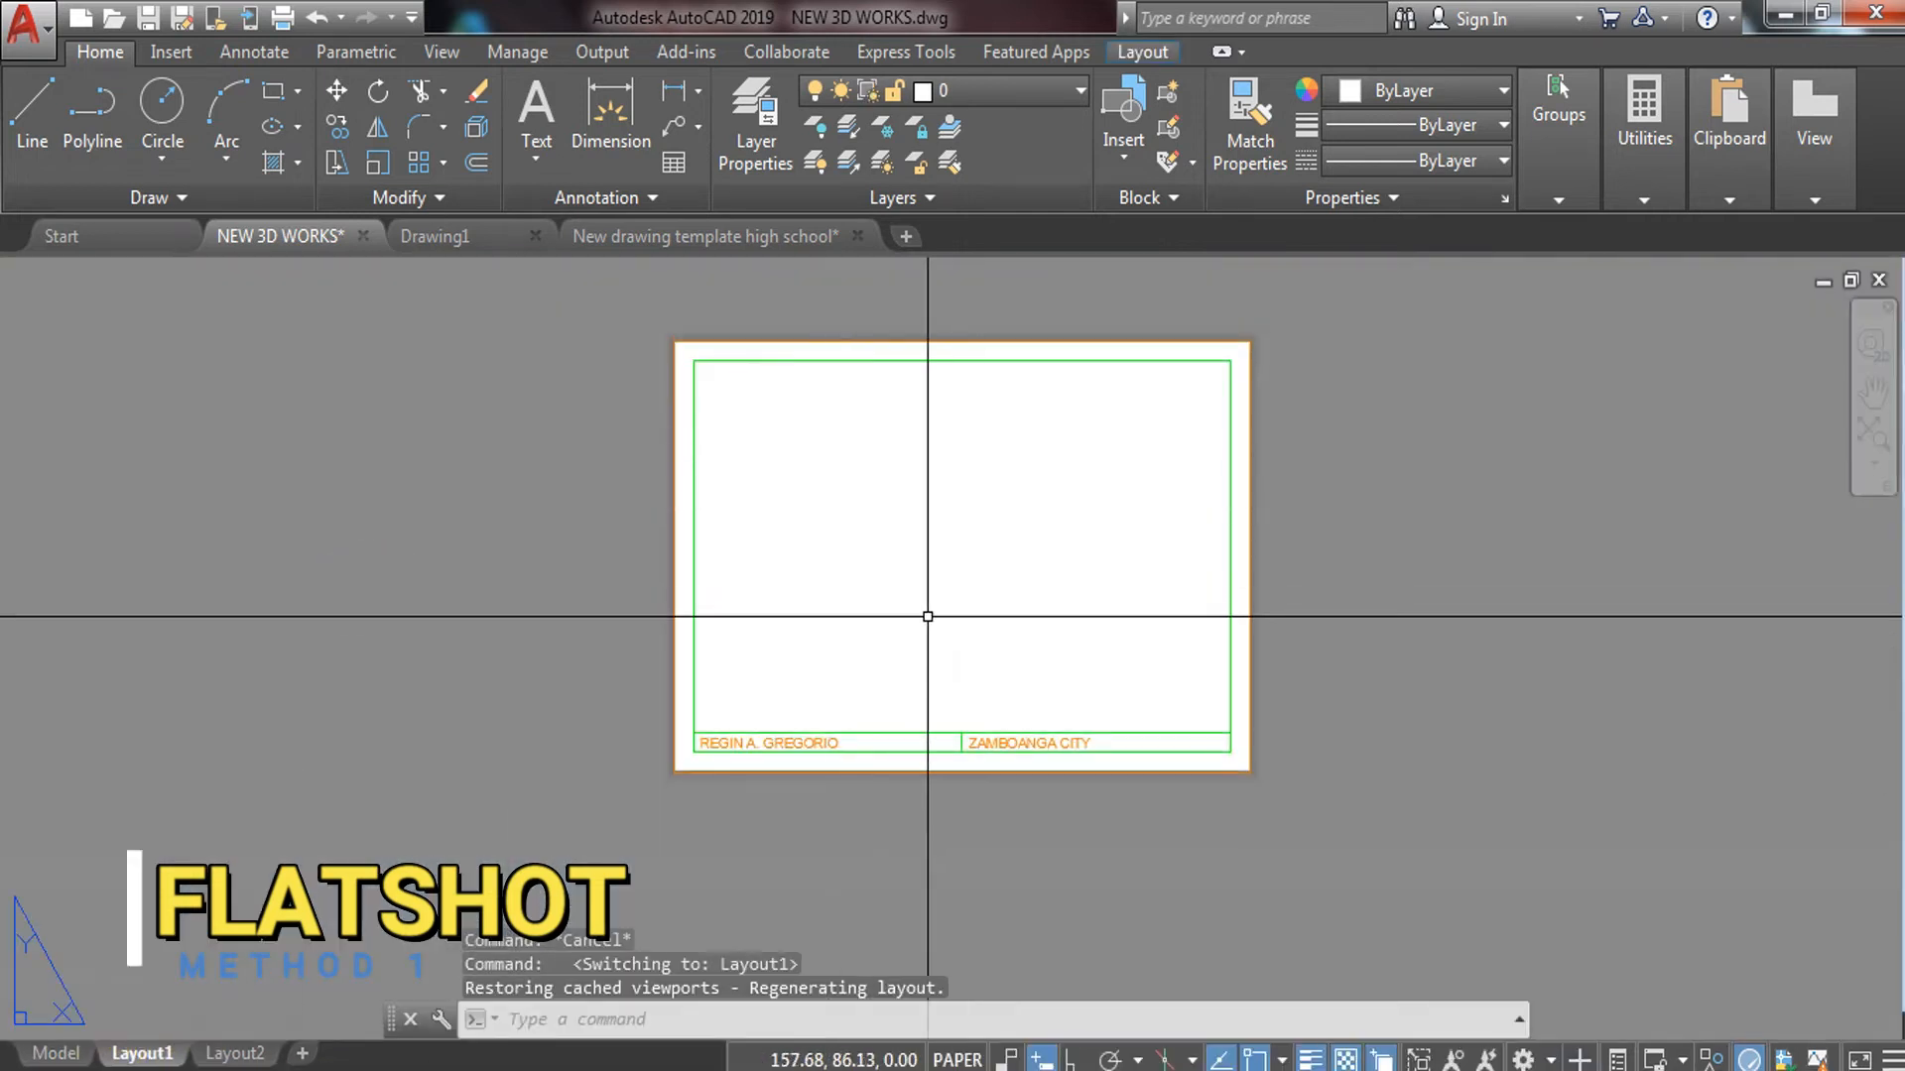
pyautogui.scroll(3, 834, 674)
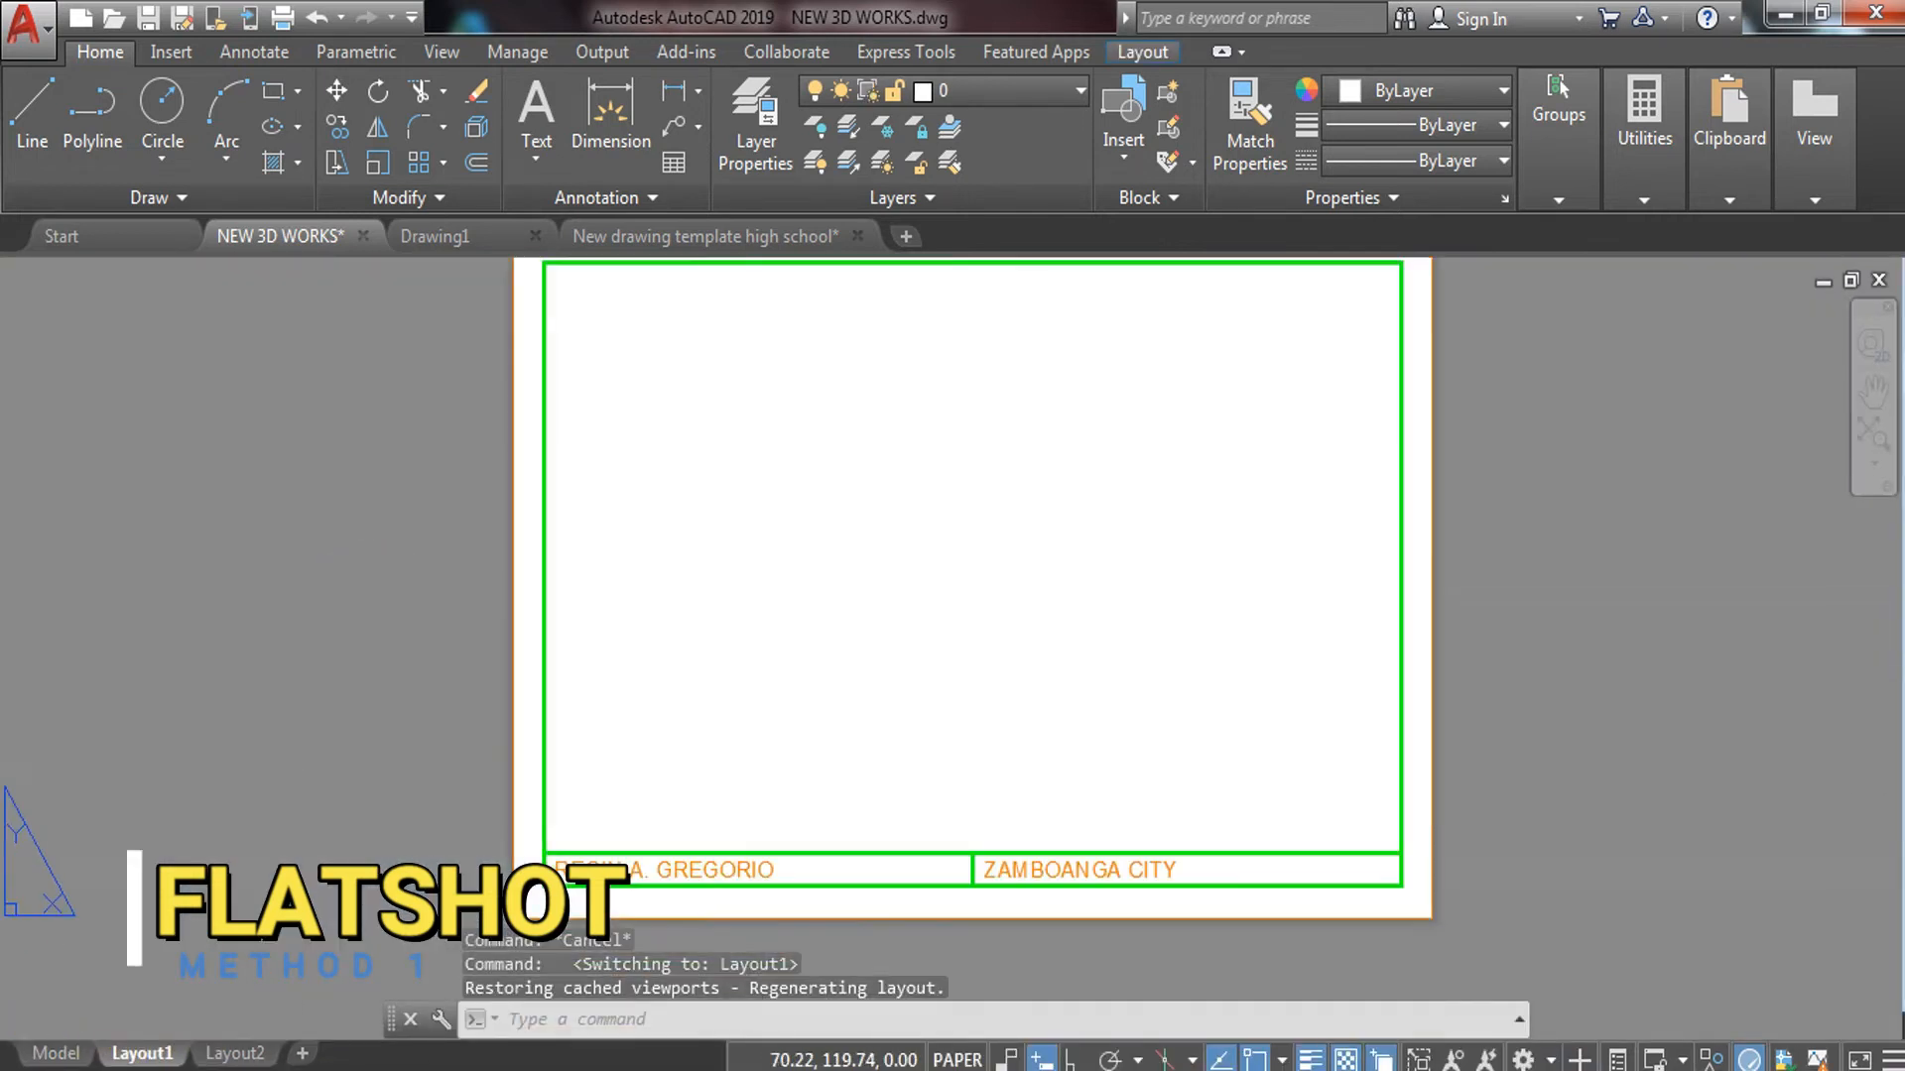
pyautogui.write('MVIEW')
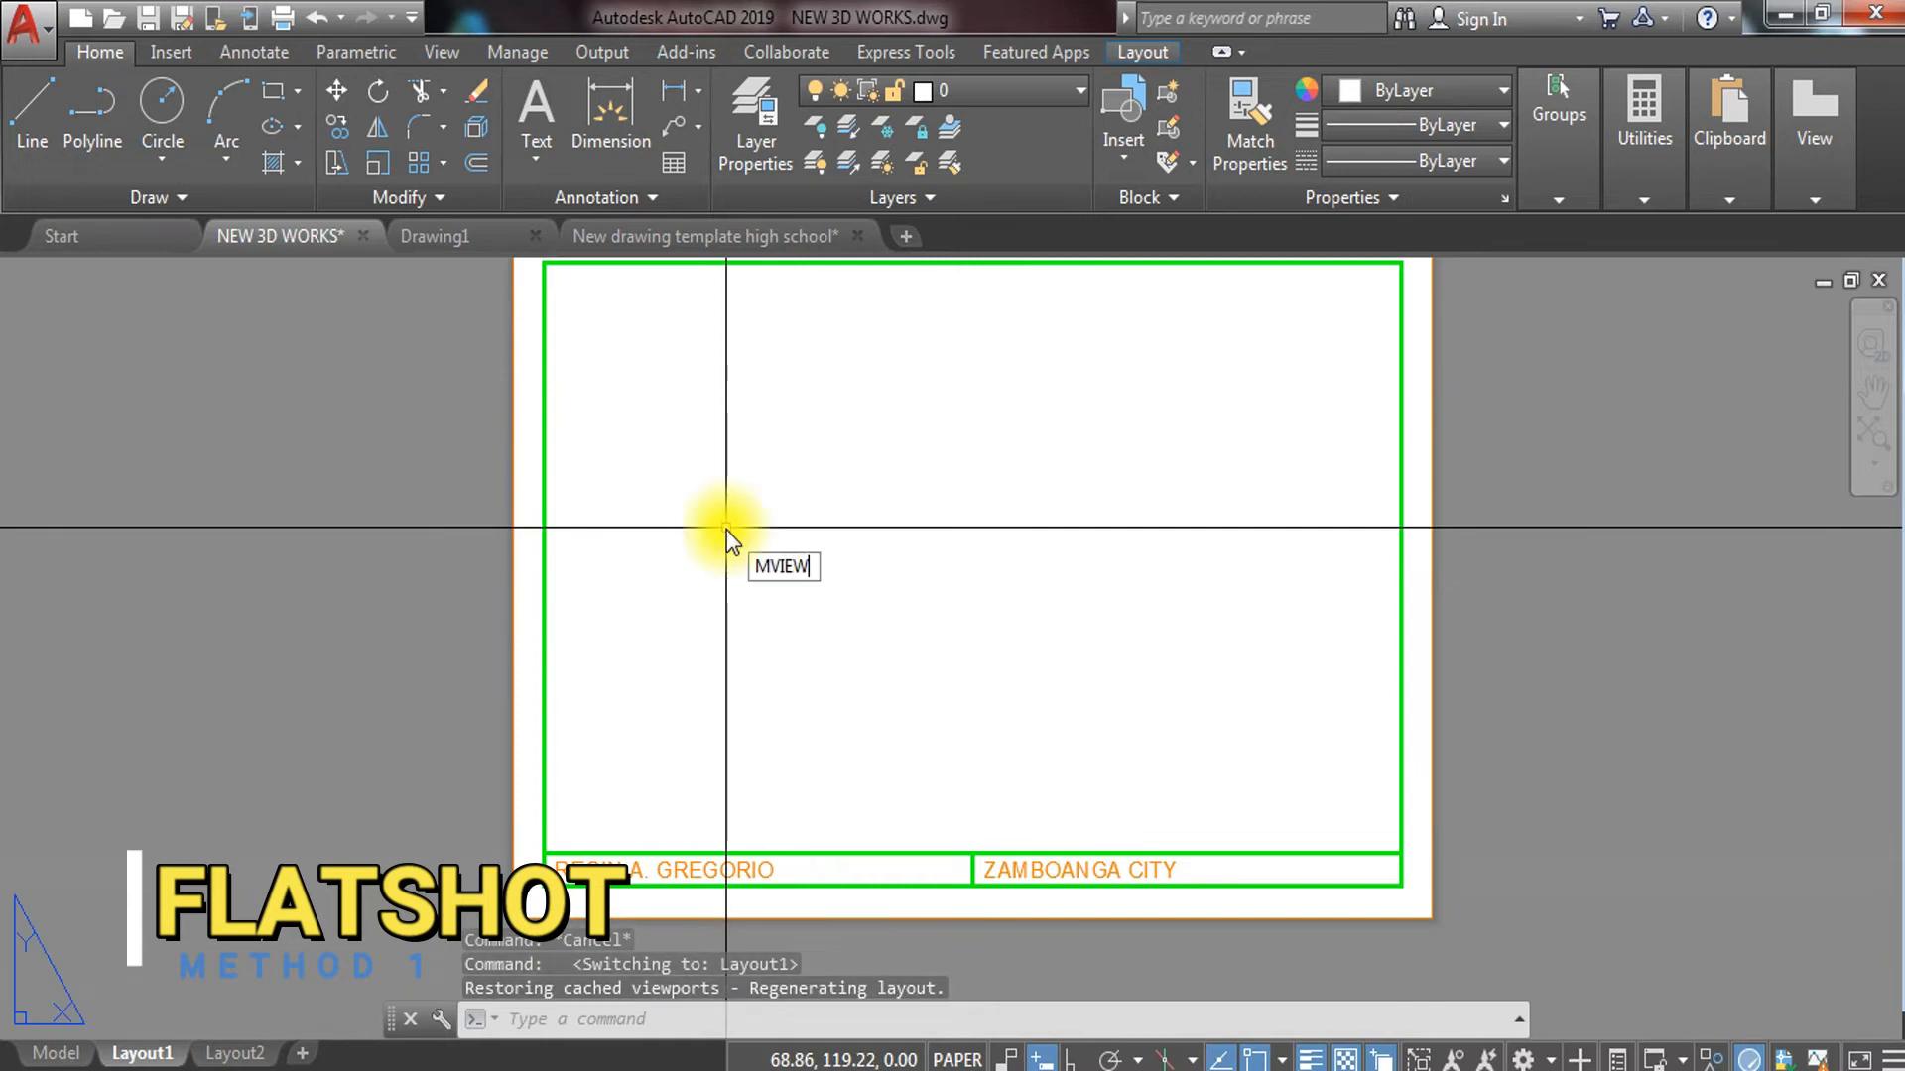
pyautogui.press('Return')
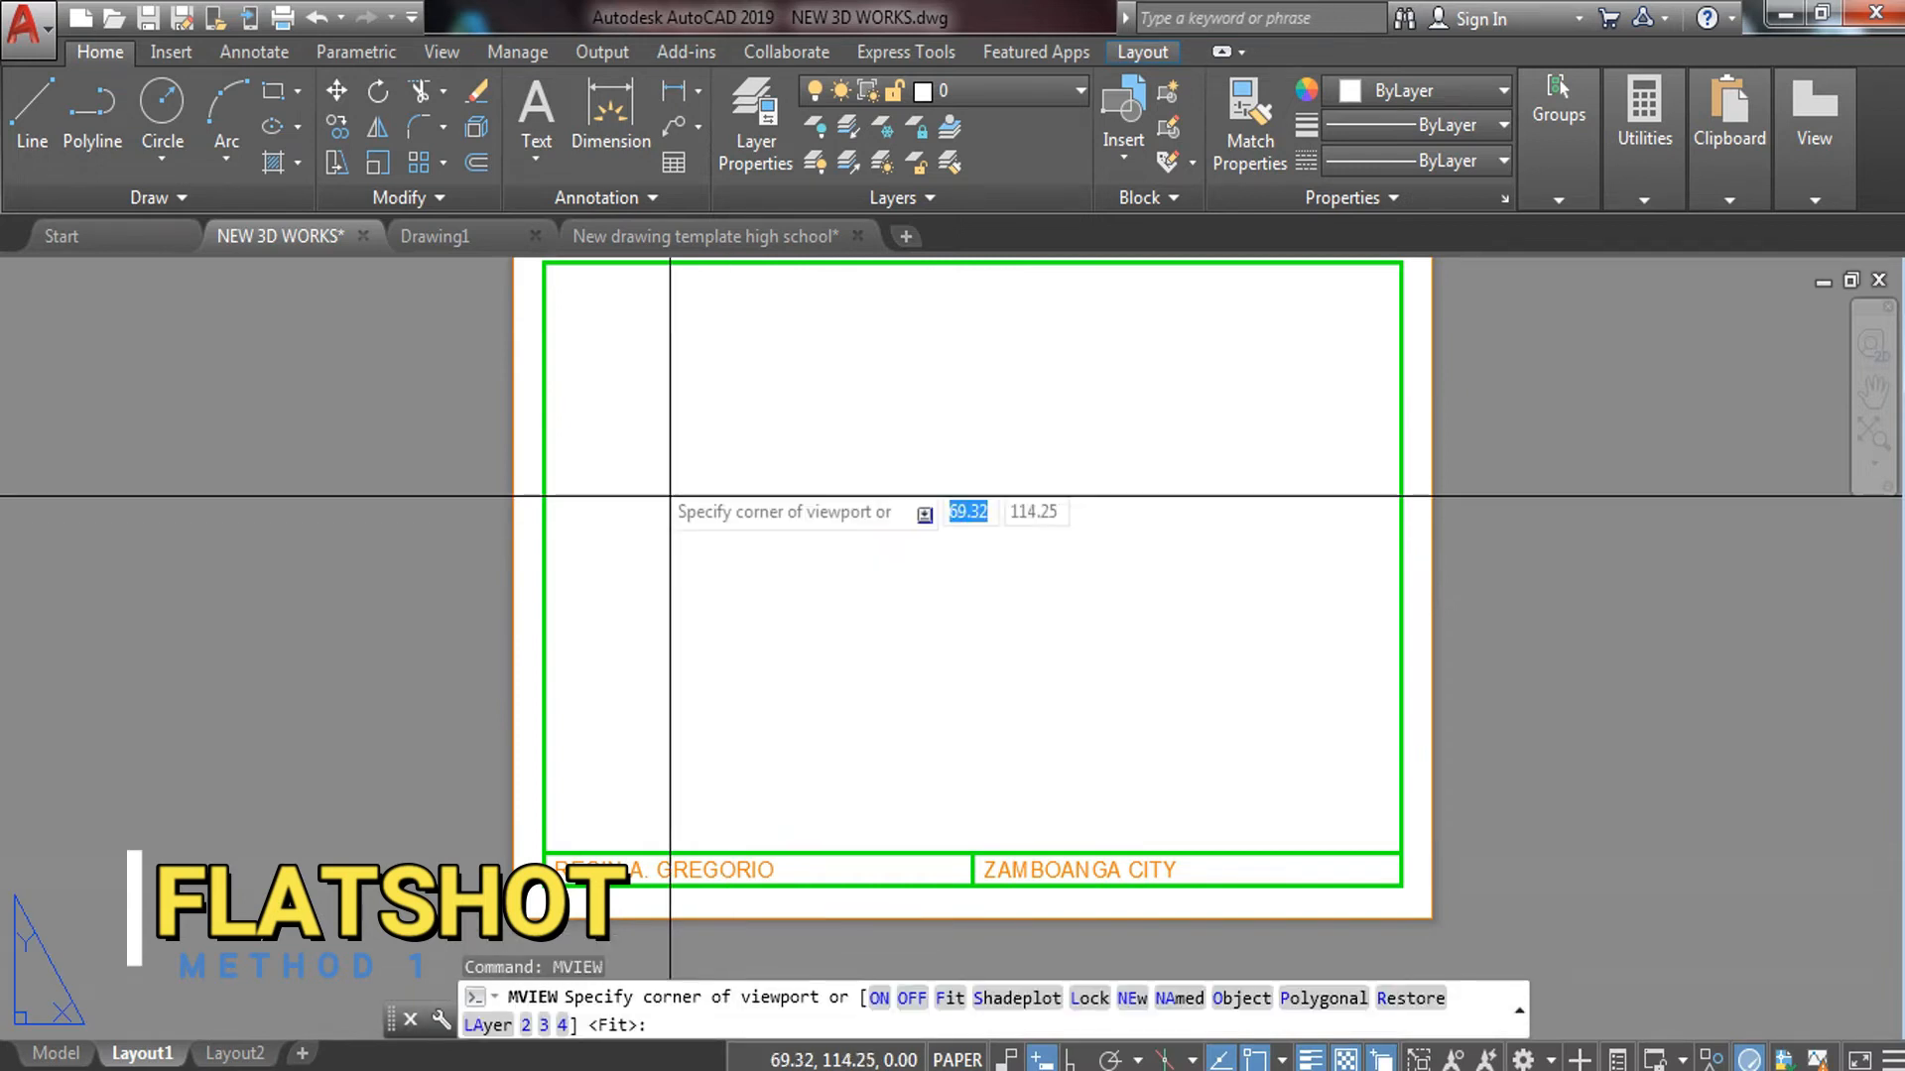
pyautogui.click(546, 264)
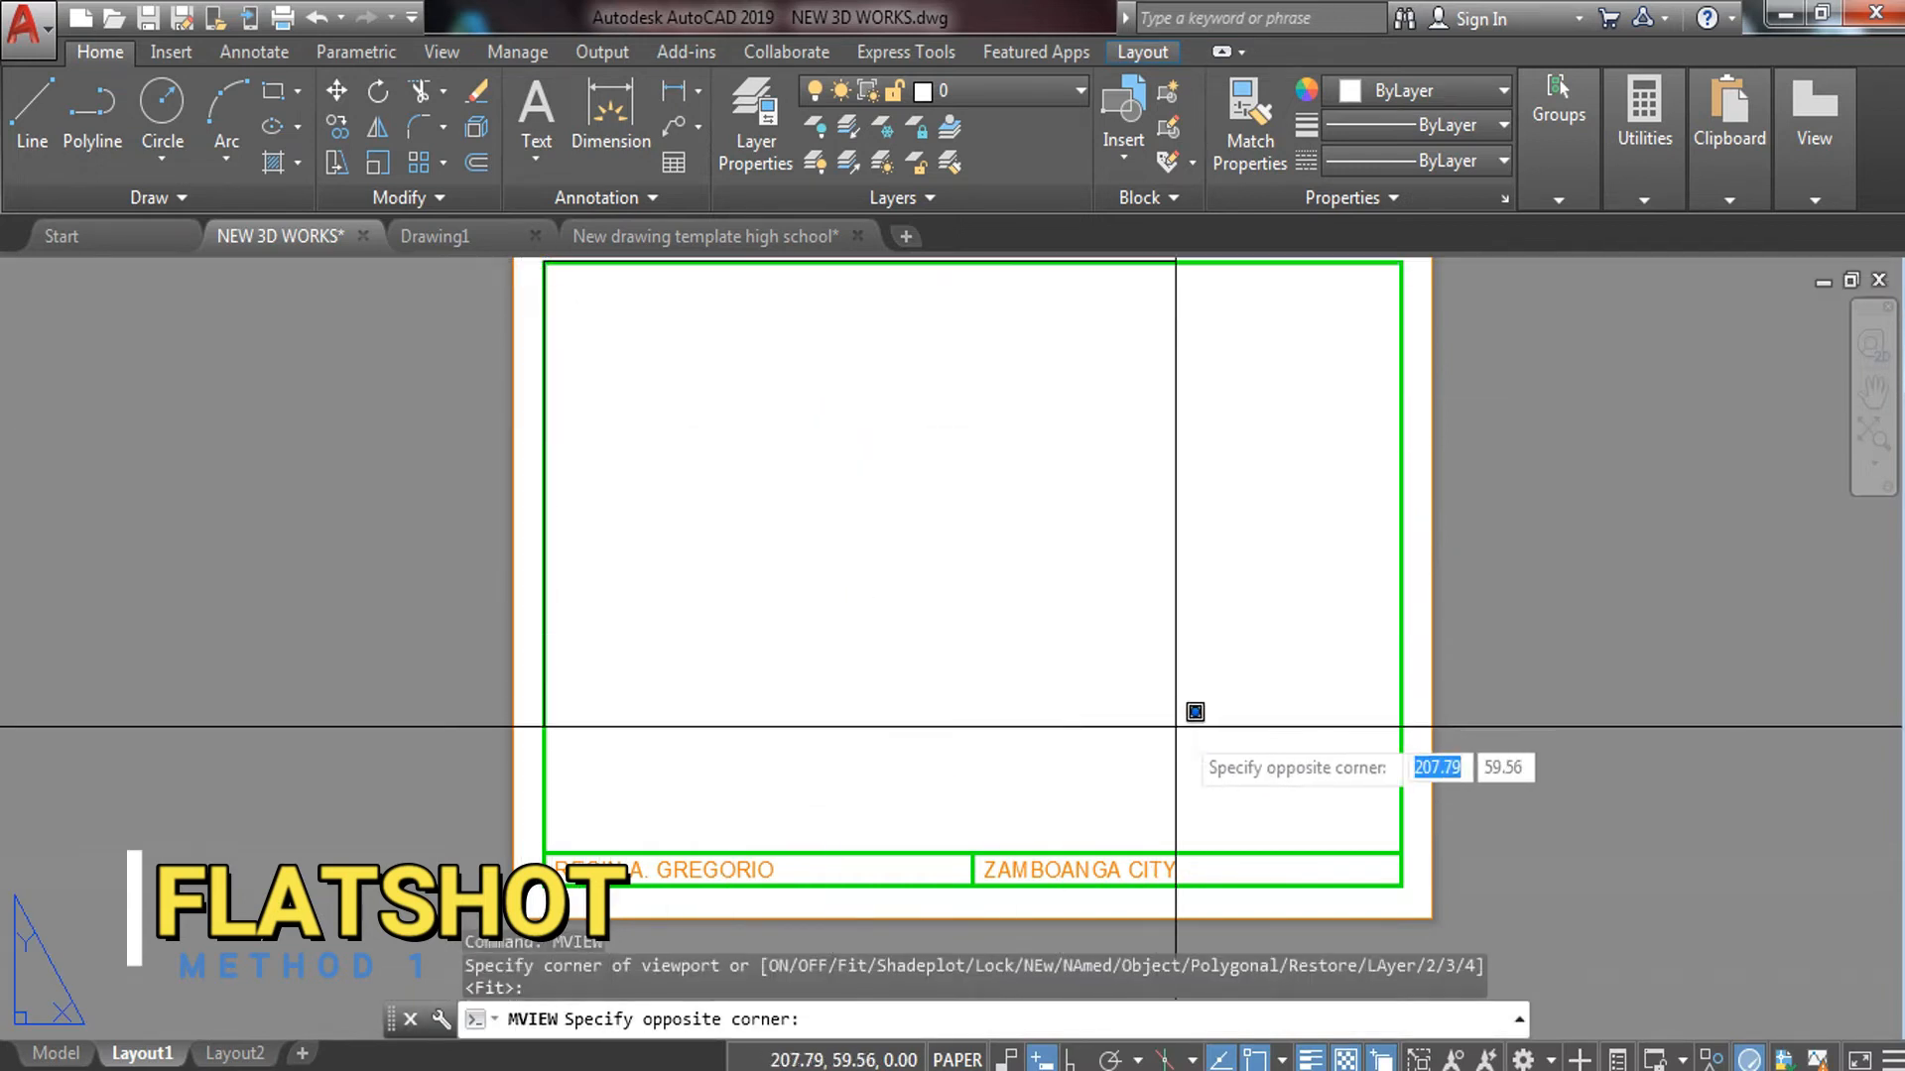
pyautogui.click(1397, 848)
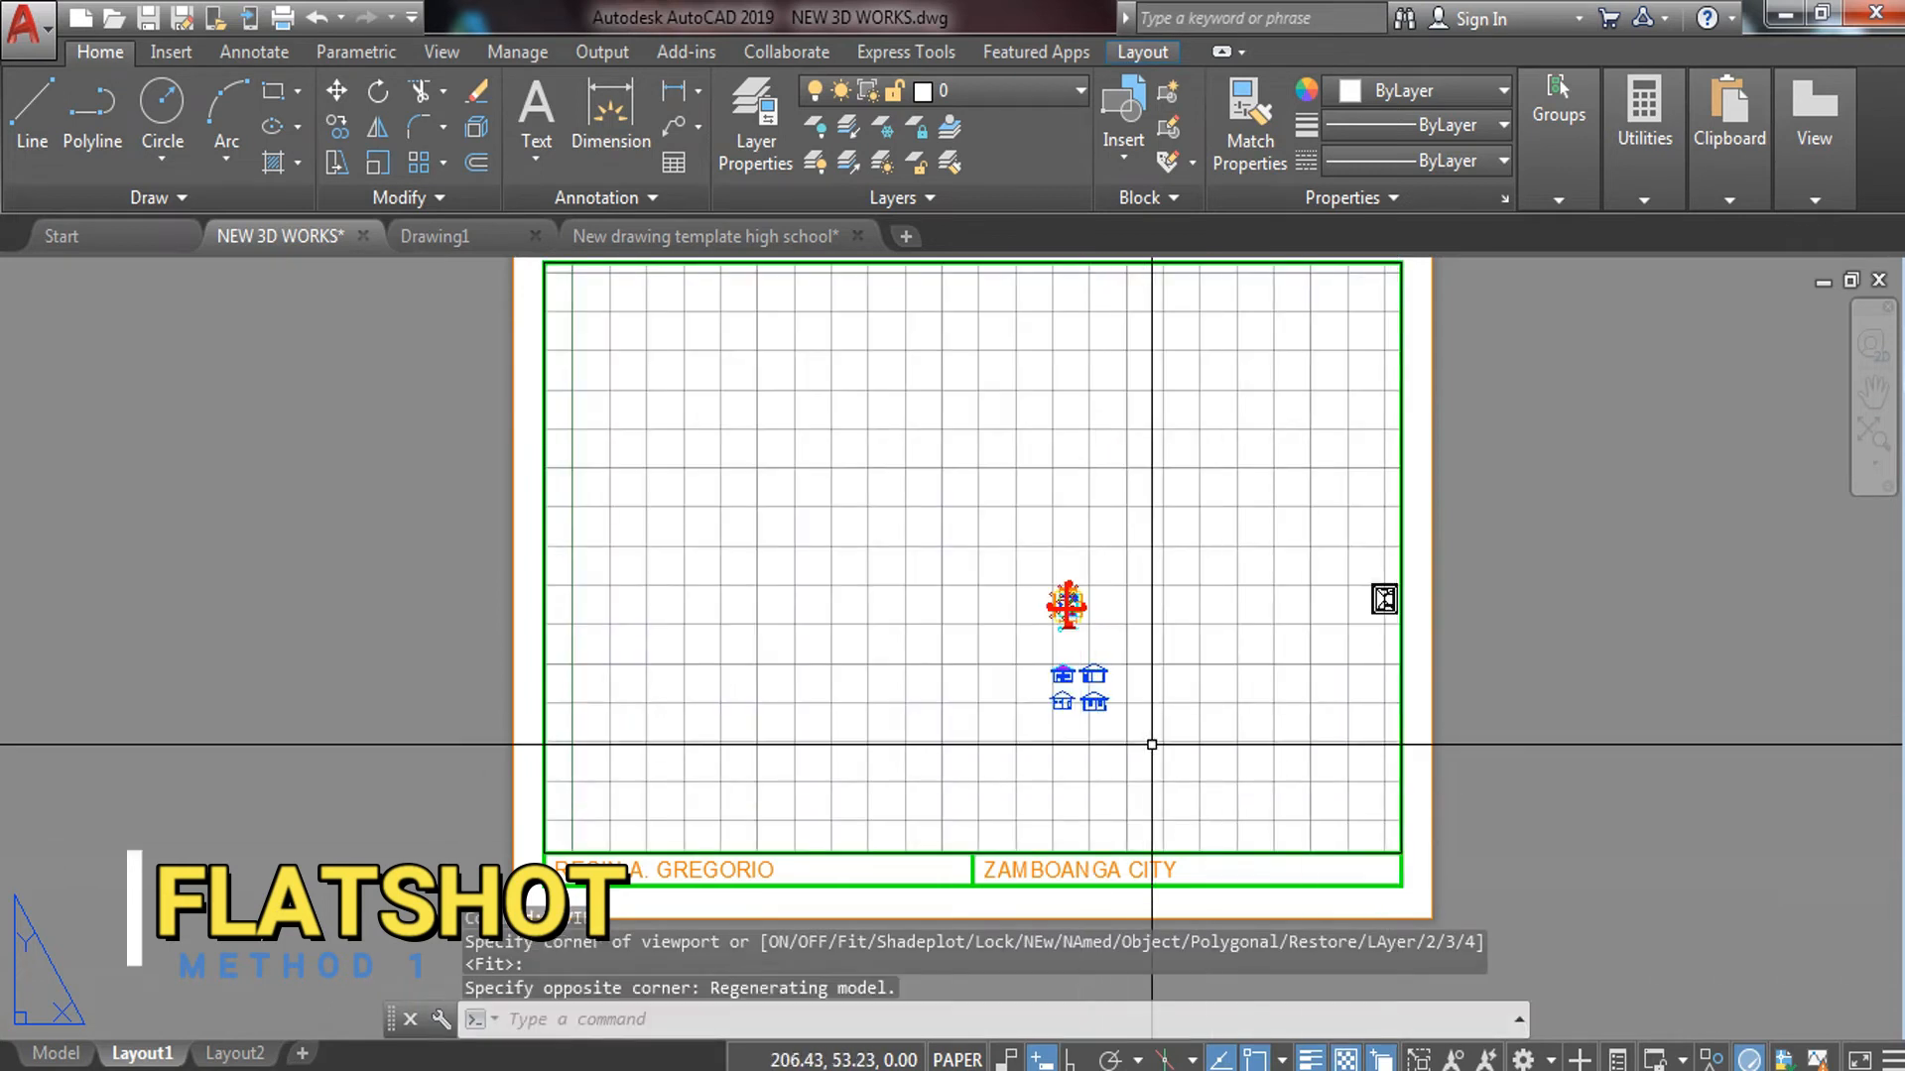
# Inside the viewport, zoom to the four elevations, set scale 10:1, and return to paper space
pyautogui.moveTo(1131, 722); pyautogui.dragTo(957, 733, button='middle')
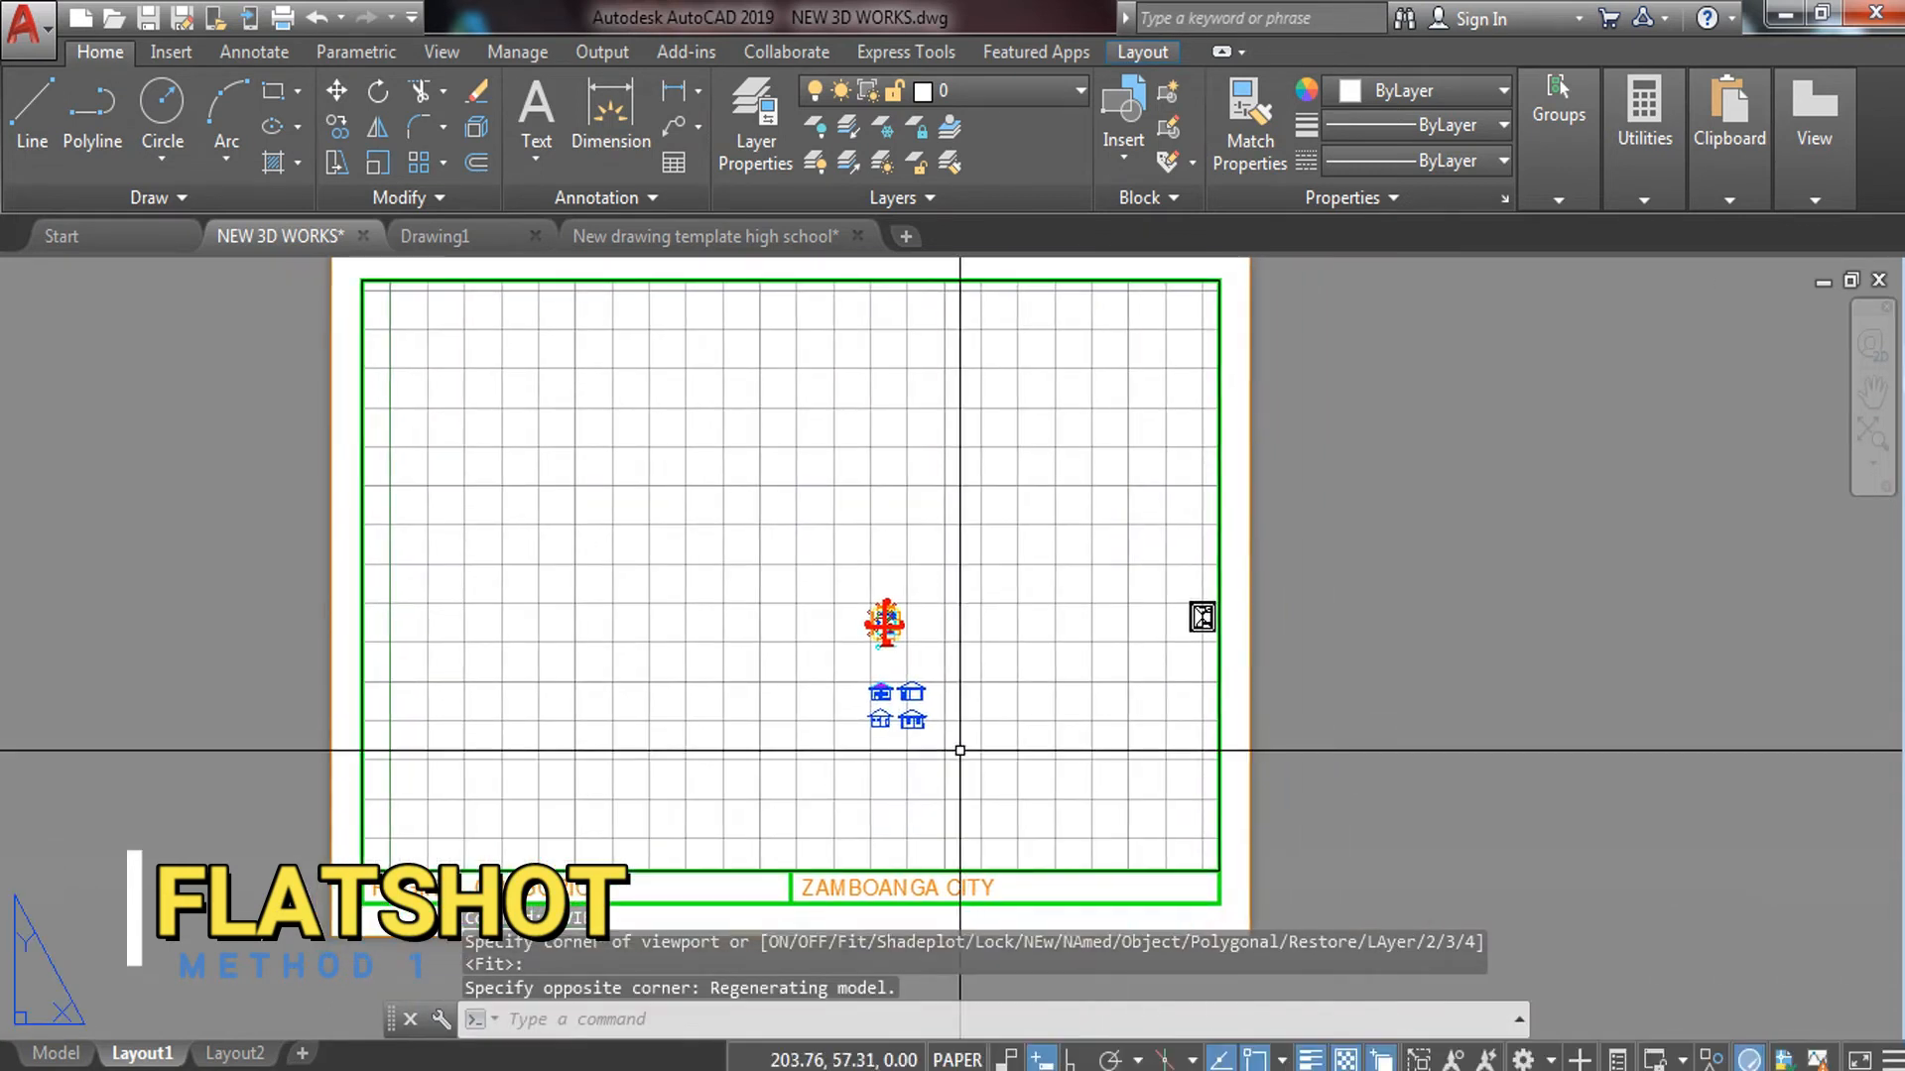
pyautogui.doubleClick(954, 756)
pyautogui.scroll(5, 952, 760)
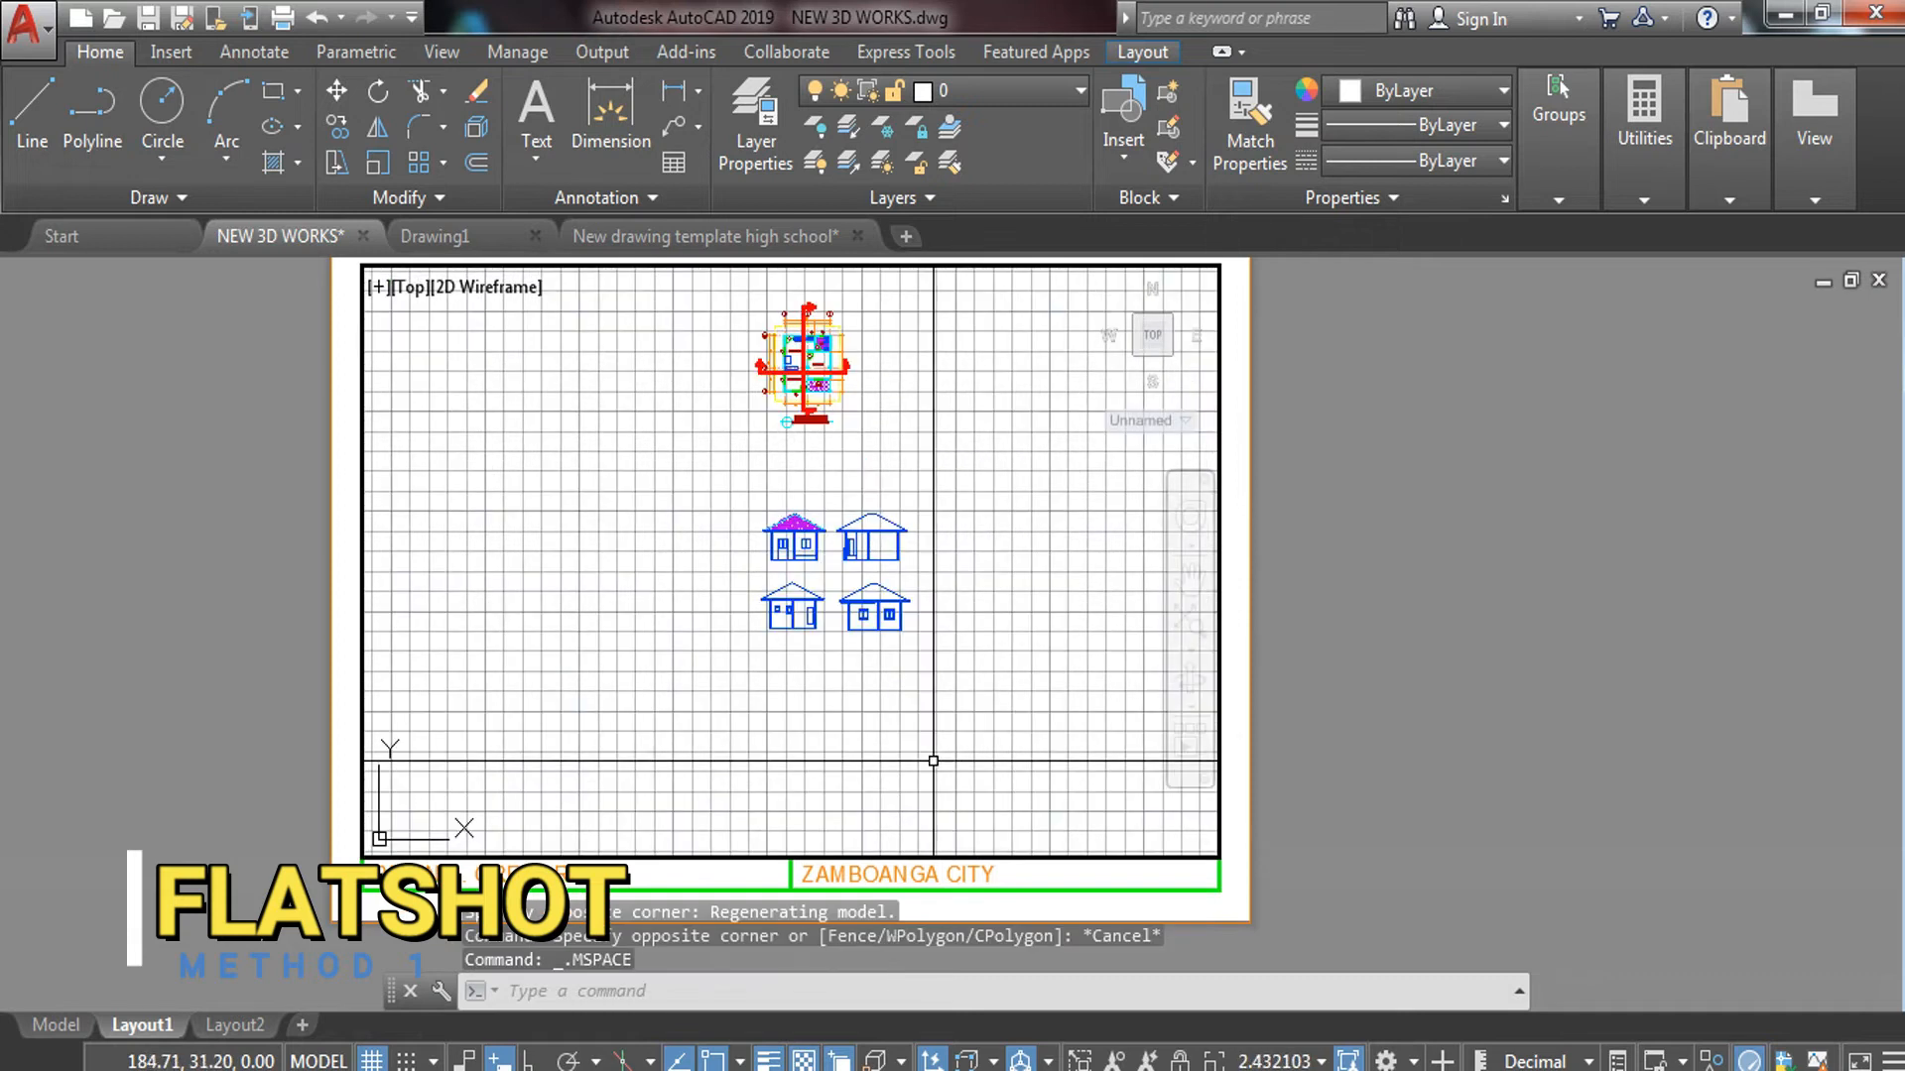
pyautogui.scroll(3, 792, 468)
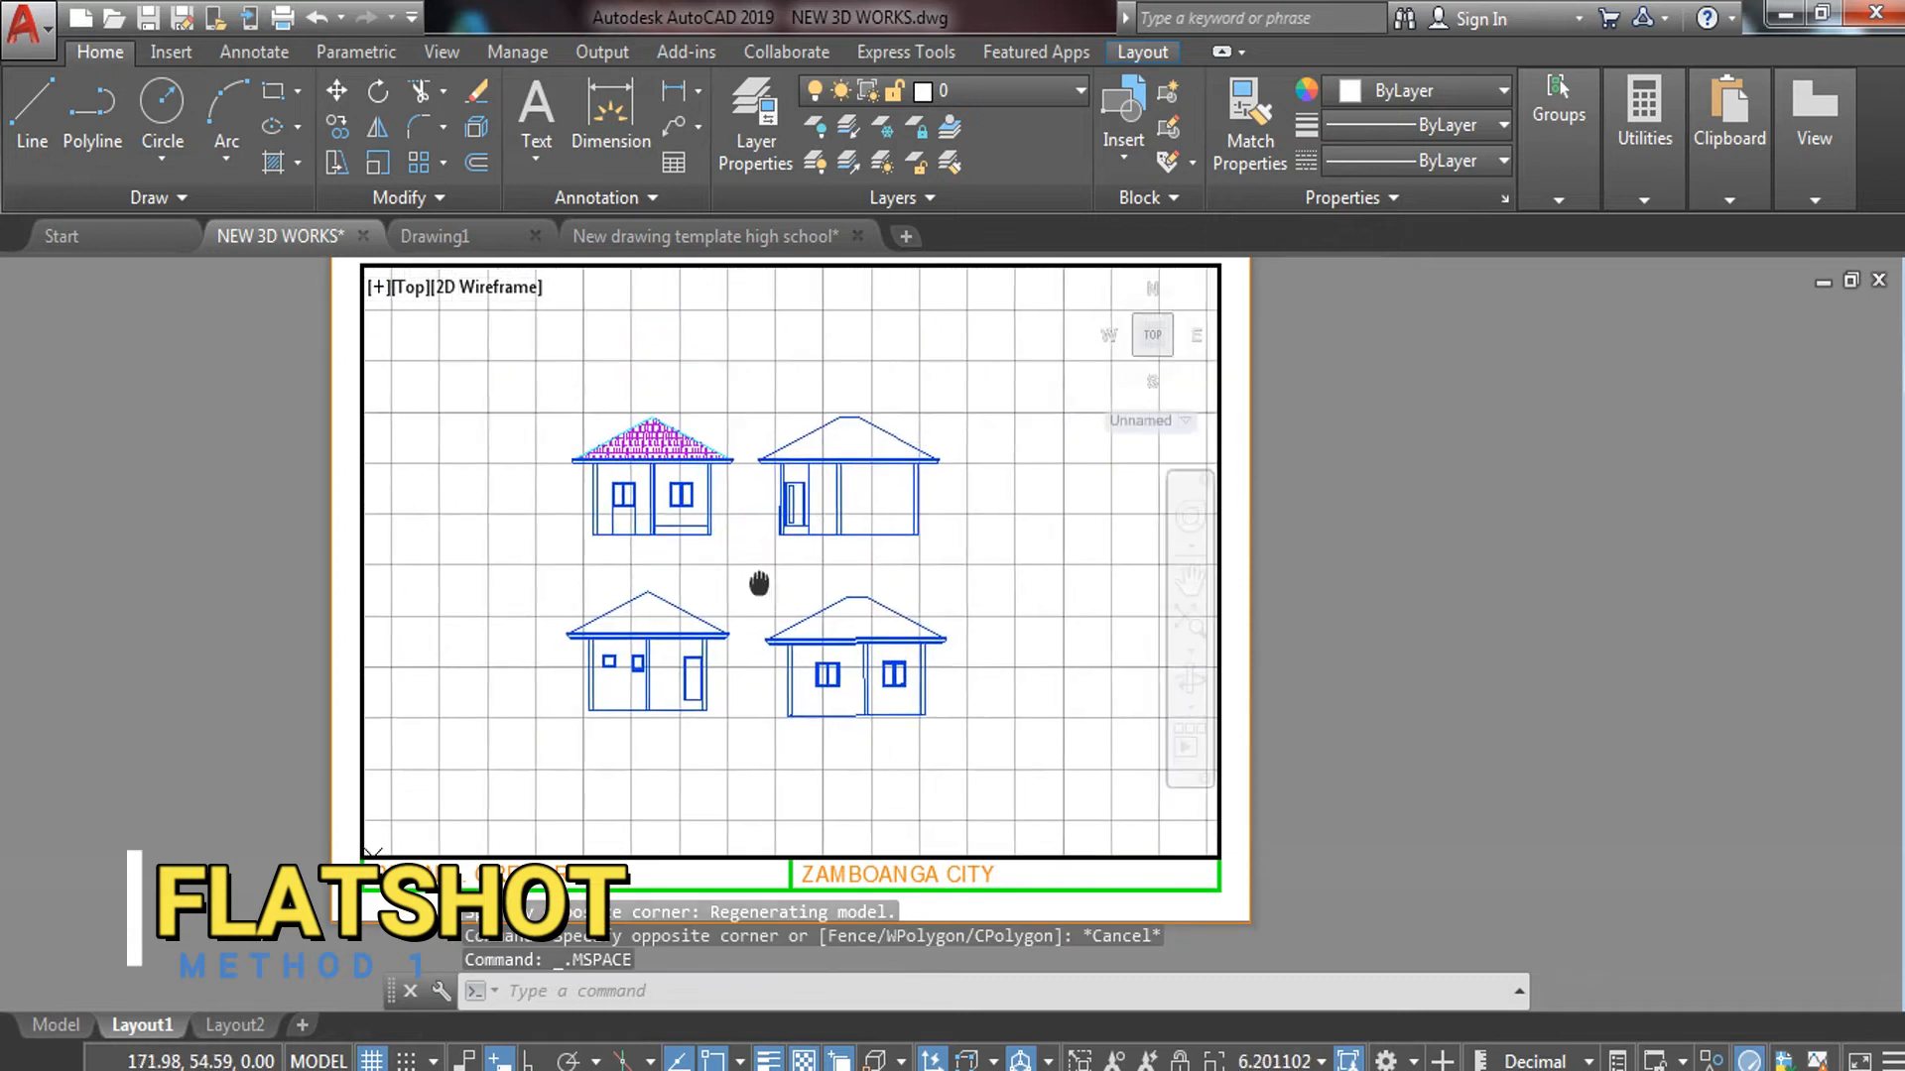
pyautogui.click(1299, 1060)
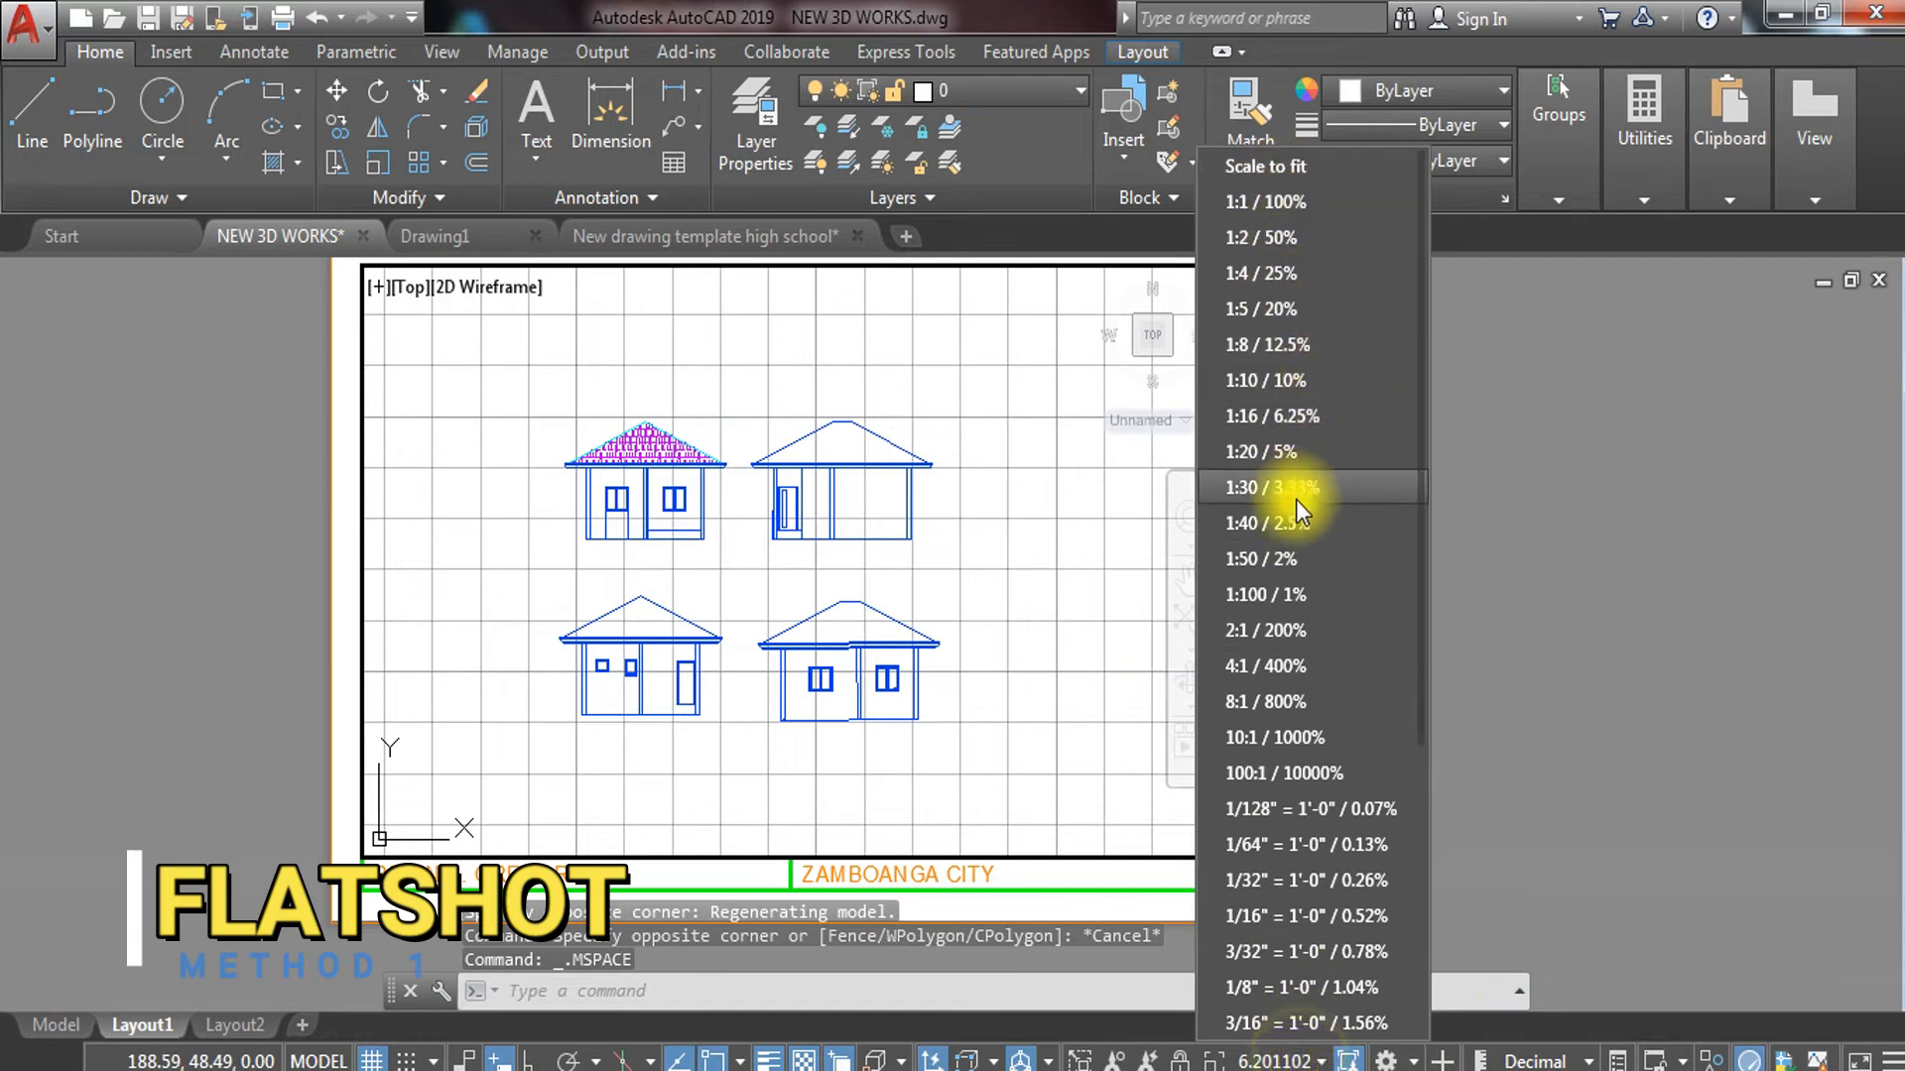
pyautogui.click(1289, 734)
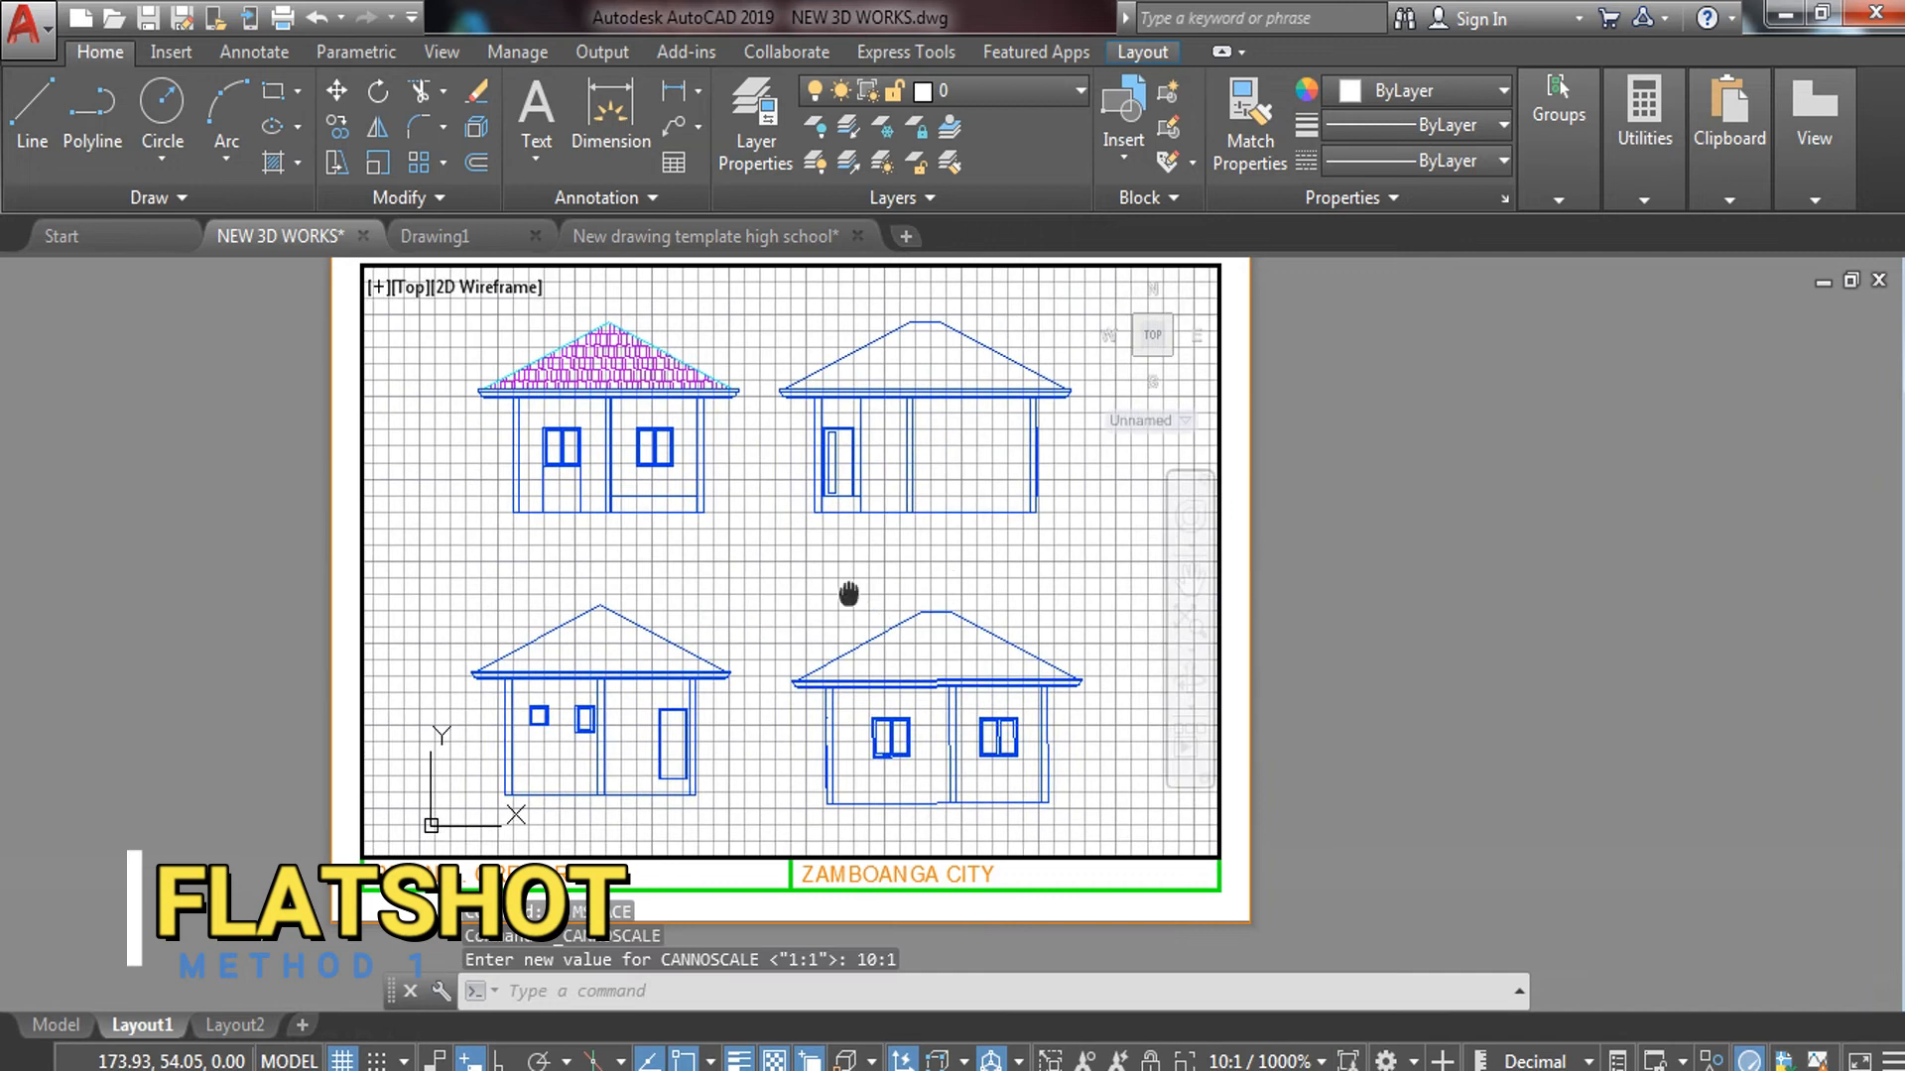
pyautogui.doubleClick(1629, 505)
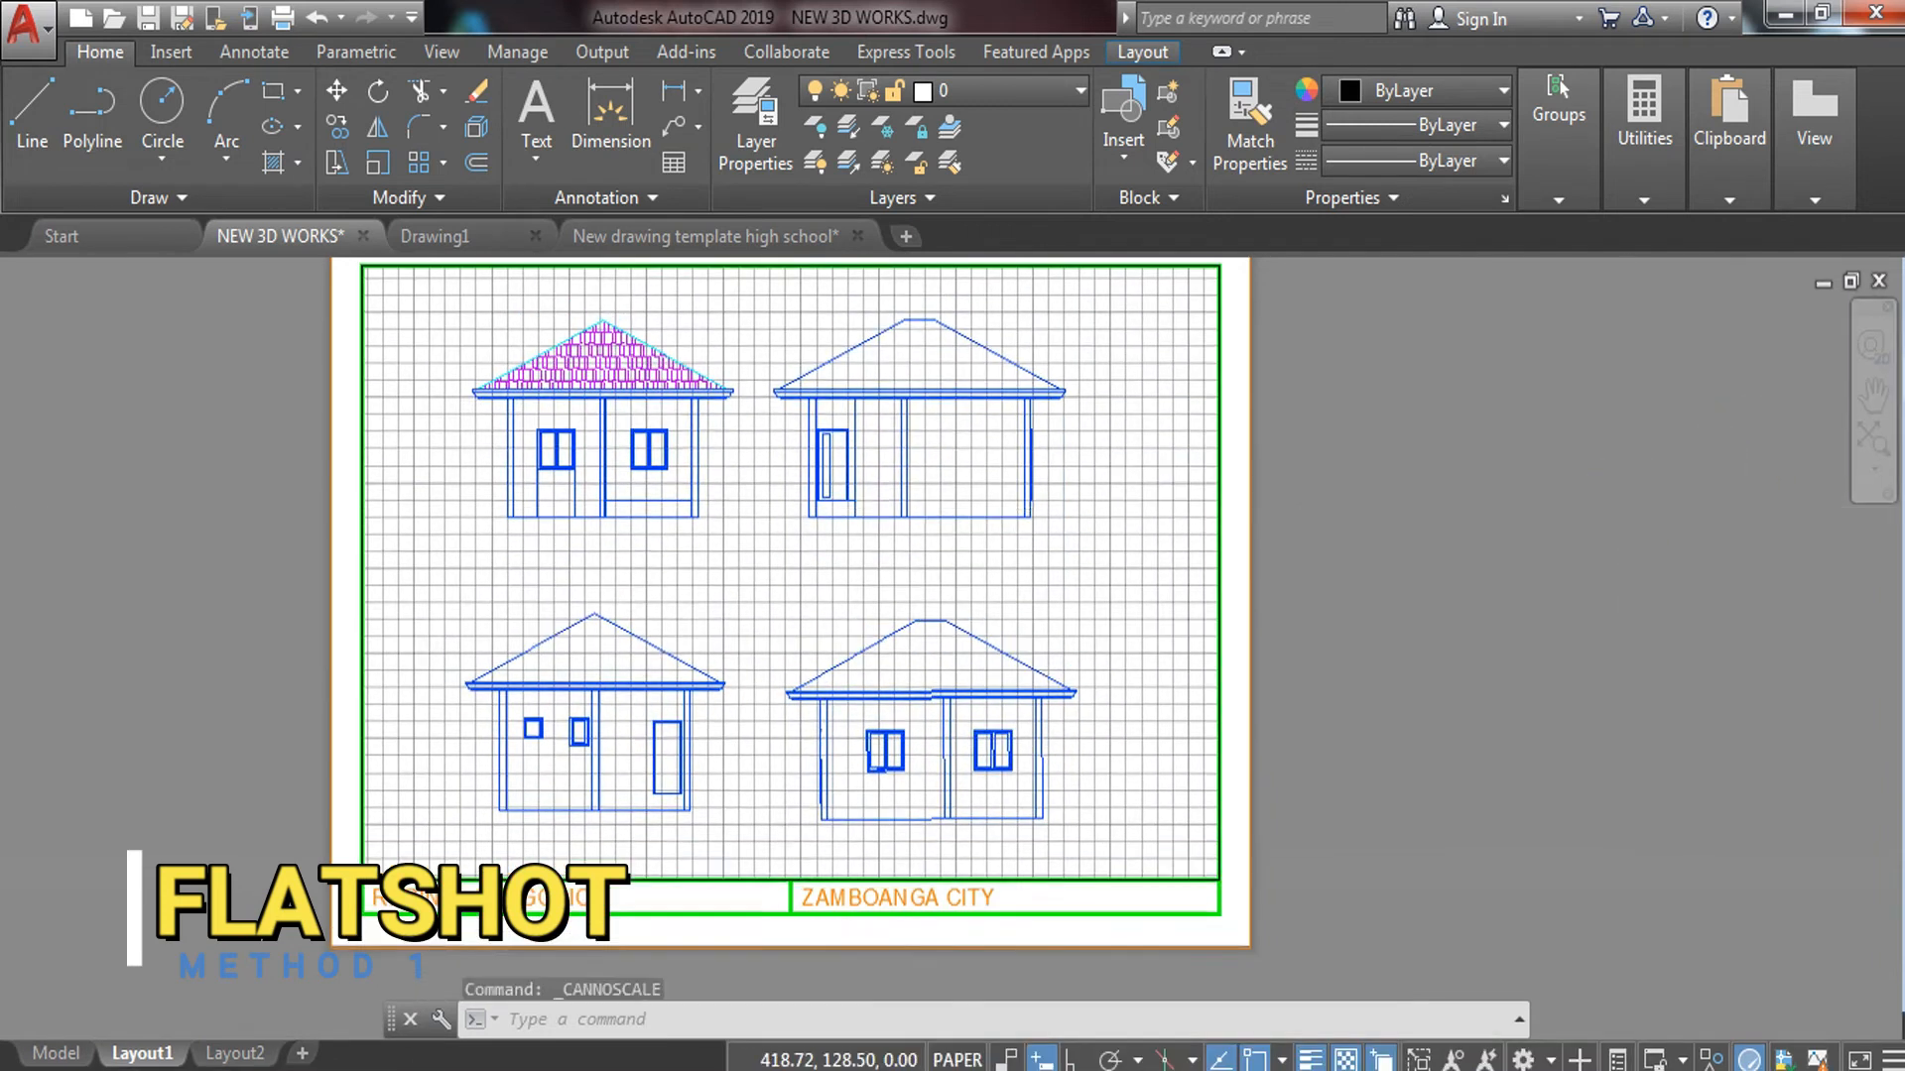
pyautogui.moveTo(1494, 519); pyautogui.dragTo(1538, 533, button='middle')
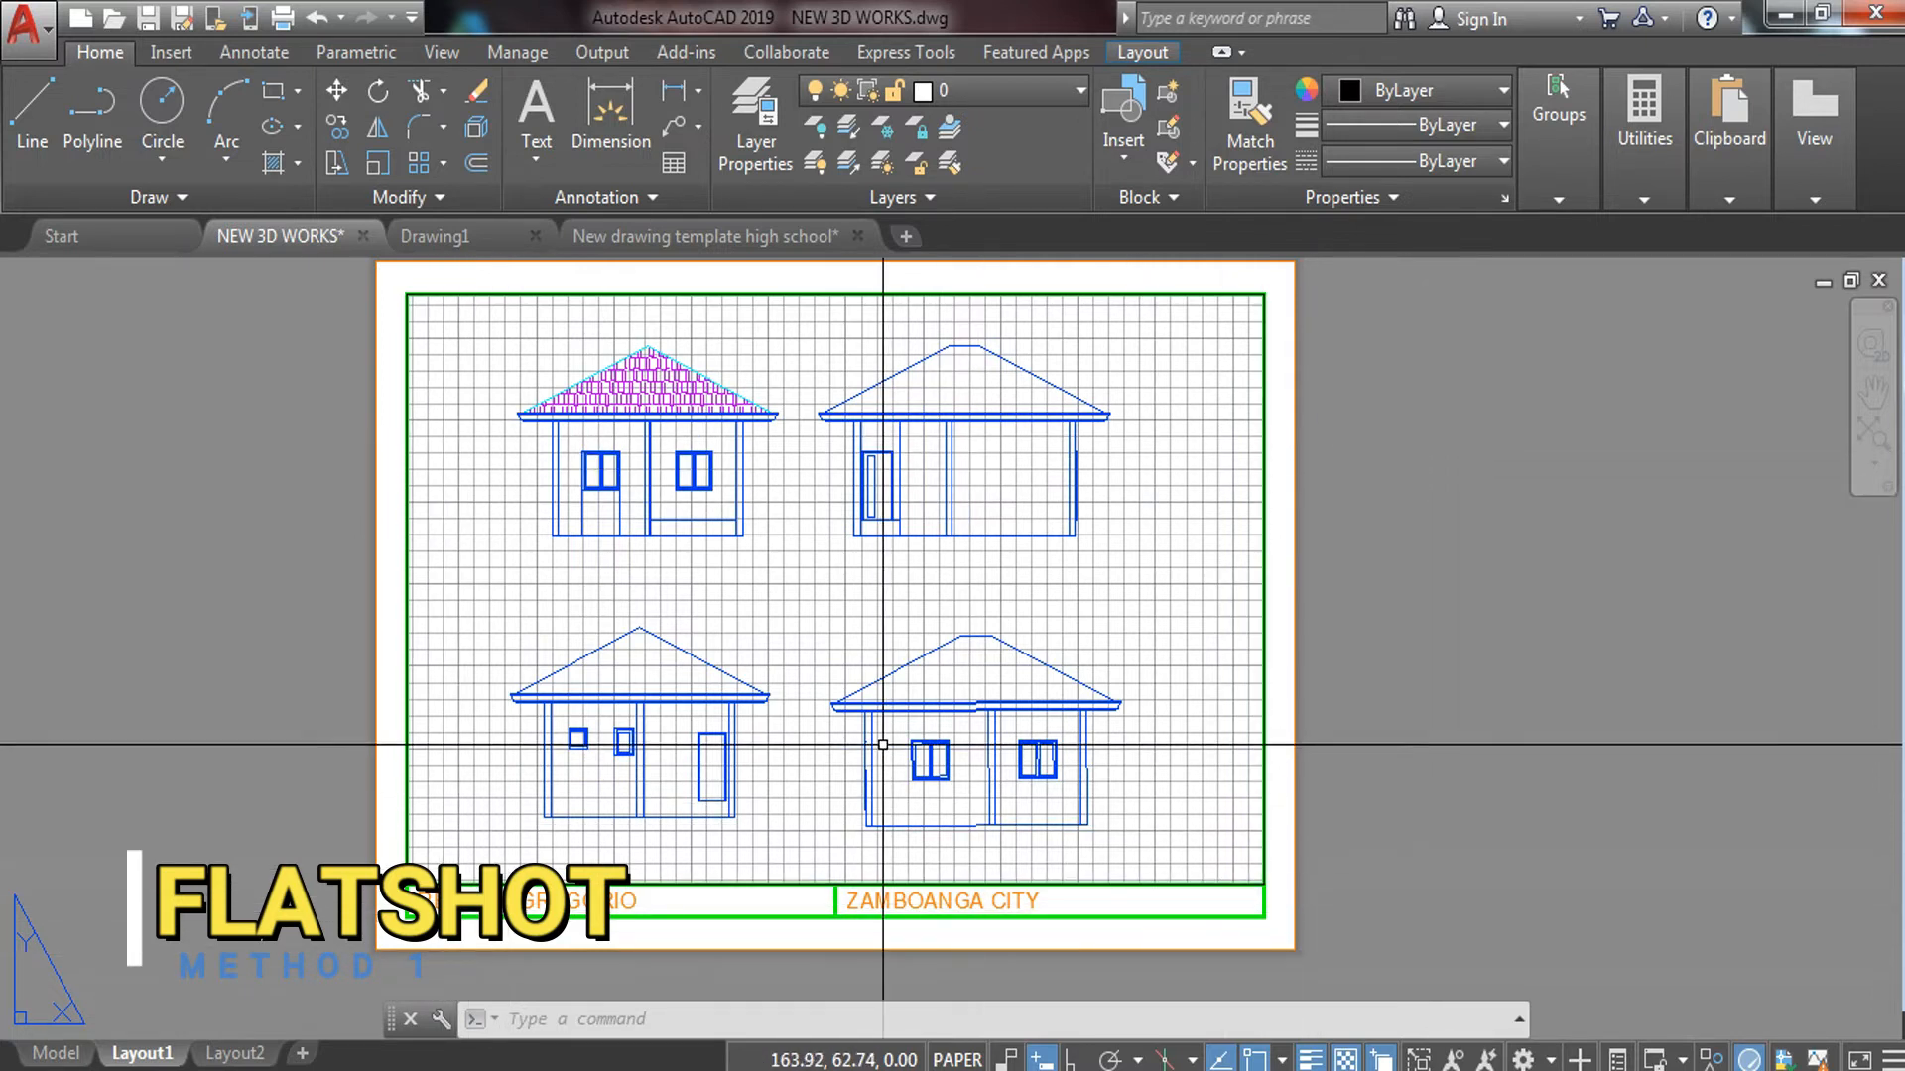
pyautogui.scroll(-5, 883, 744)
pyautogui.scroll(3, 914, 638)
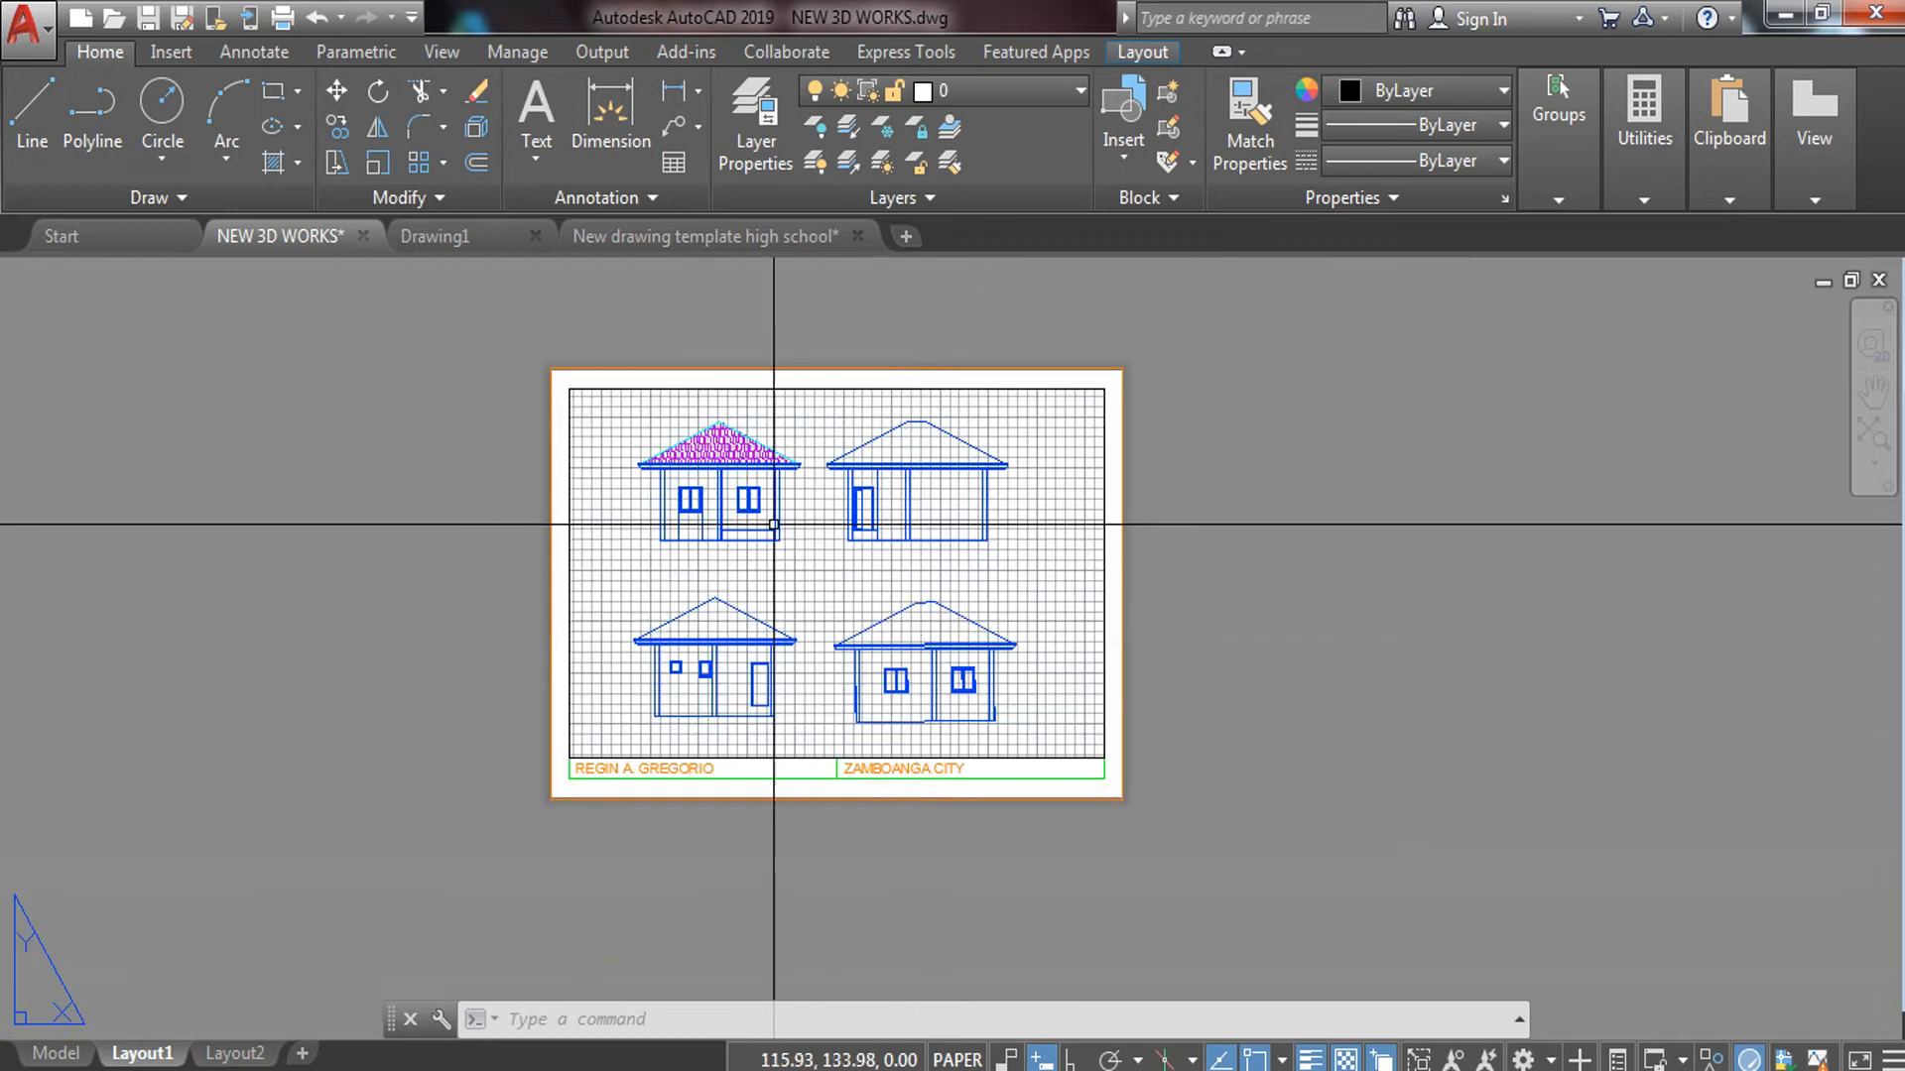
pyautogui.scroll(2, 776, 490)
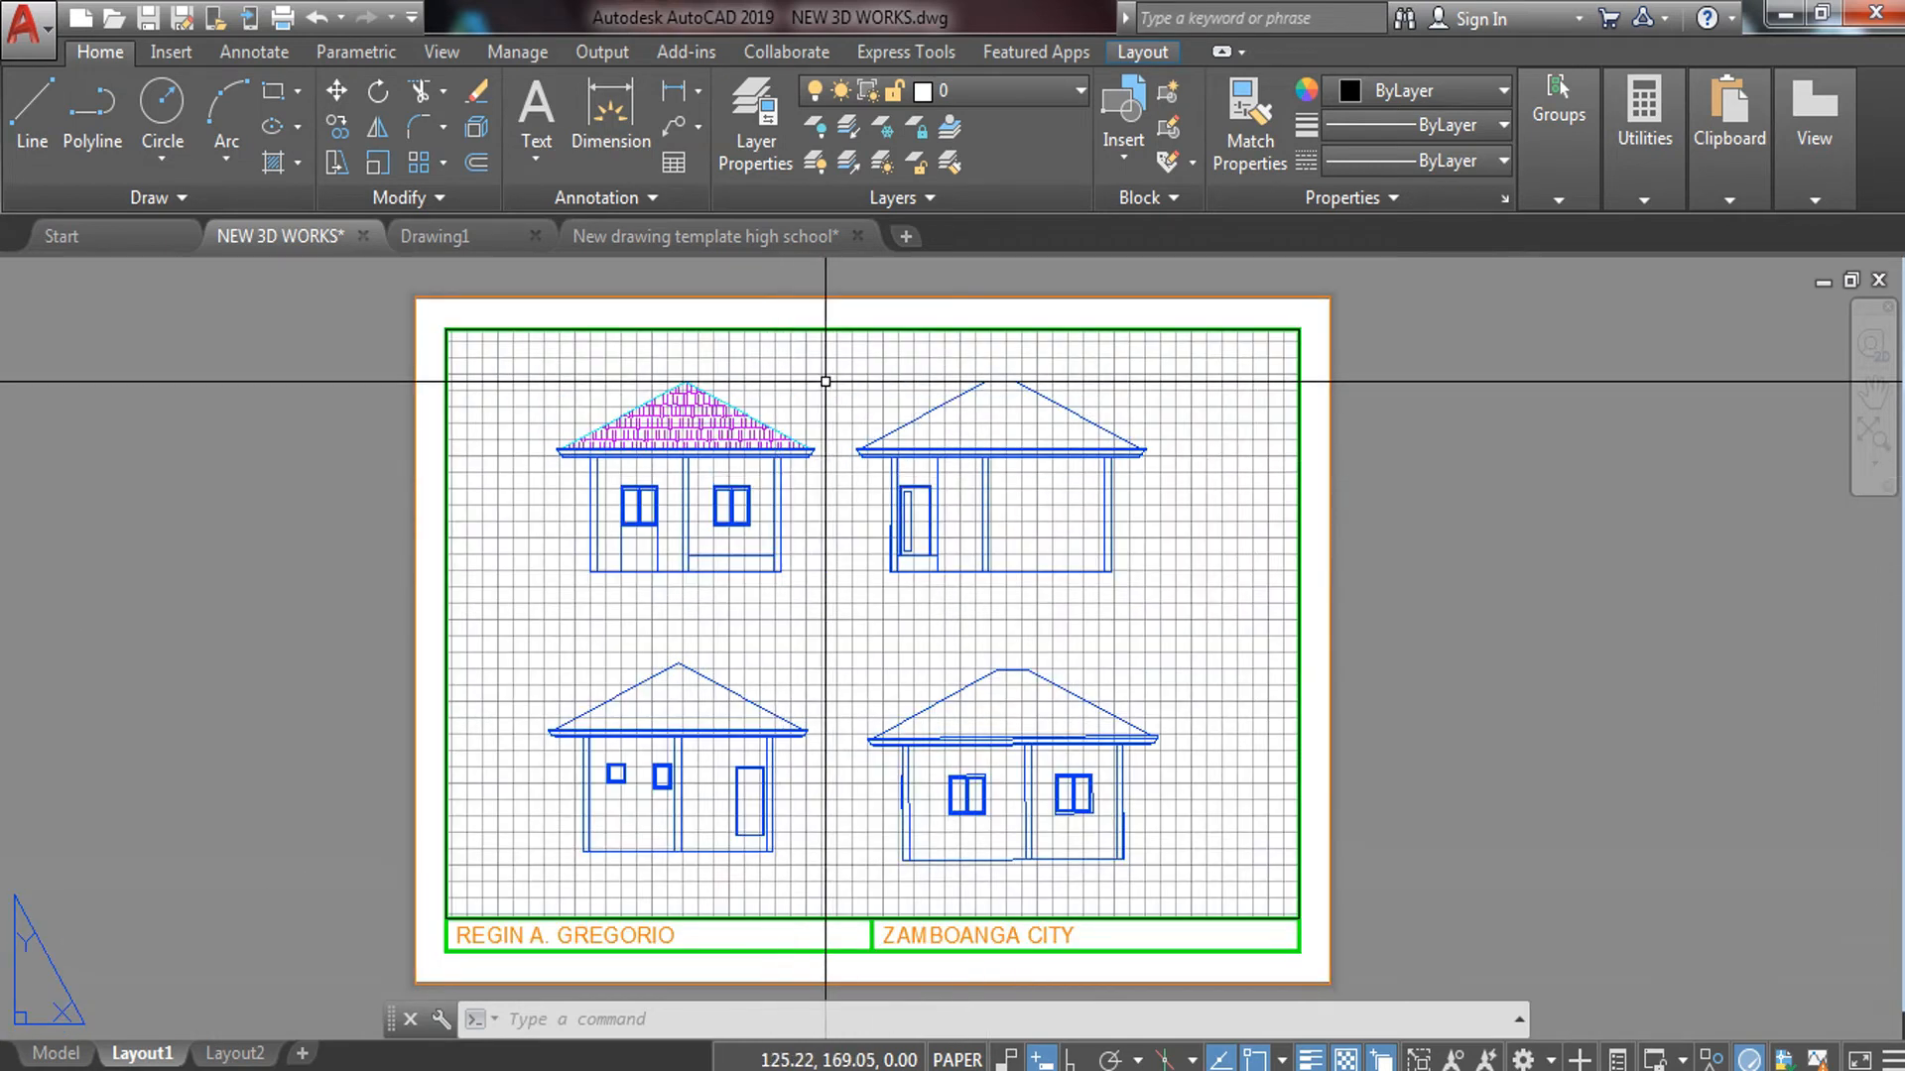
pyautogui.click(856, 329)
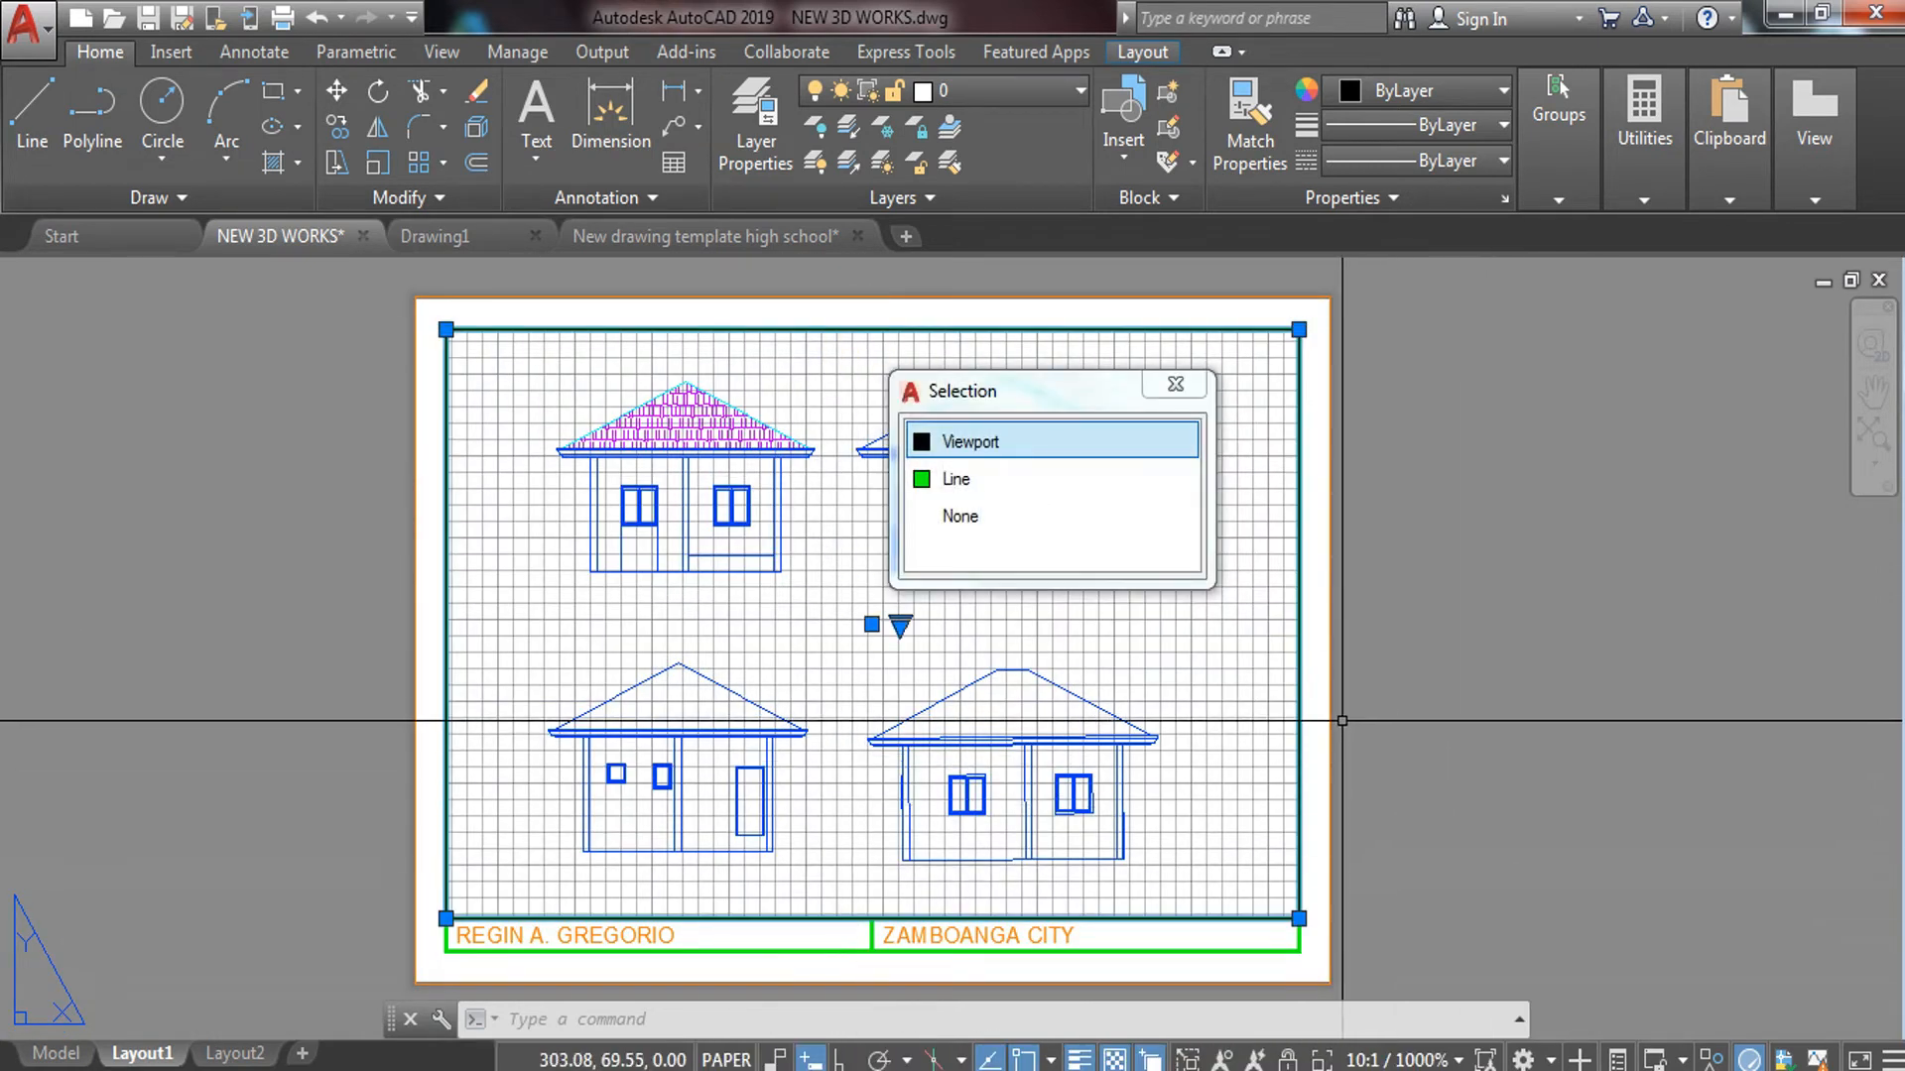
pyautogui.press('Escape')
pyautogui.scroll(-3, 1148, 616)
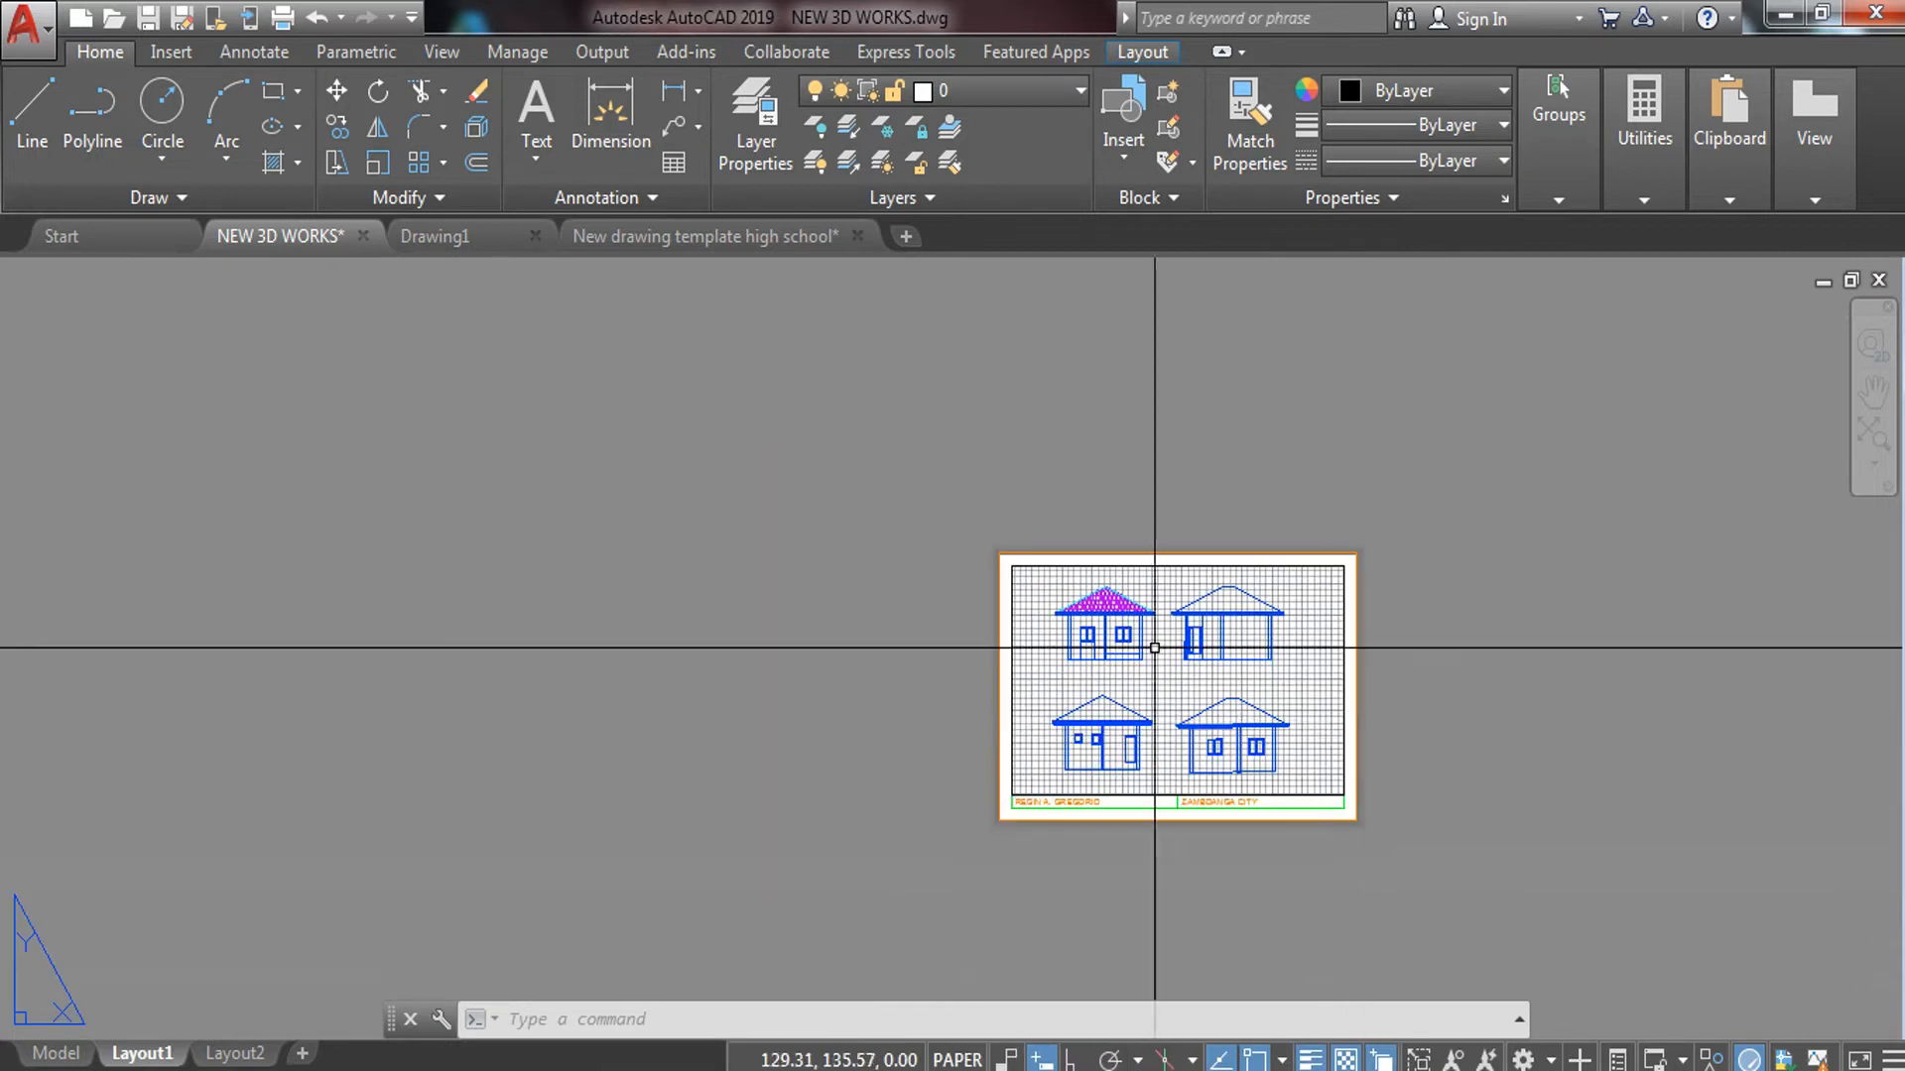
pyautogui.moveTo(1522, 828); pyautogui.dragTo(980, 728, button='middle')
pyautogui.scroll(2, 969, 658)
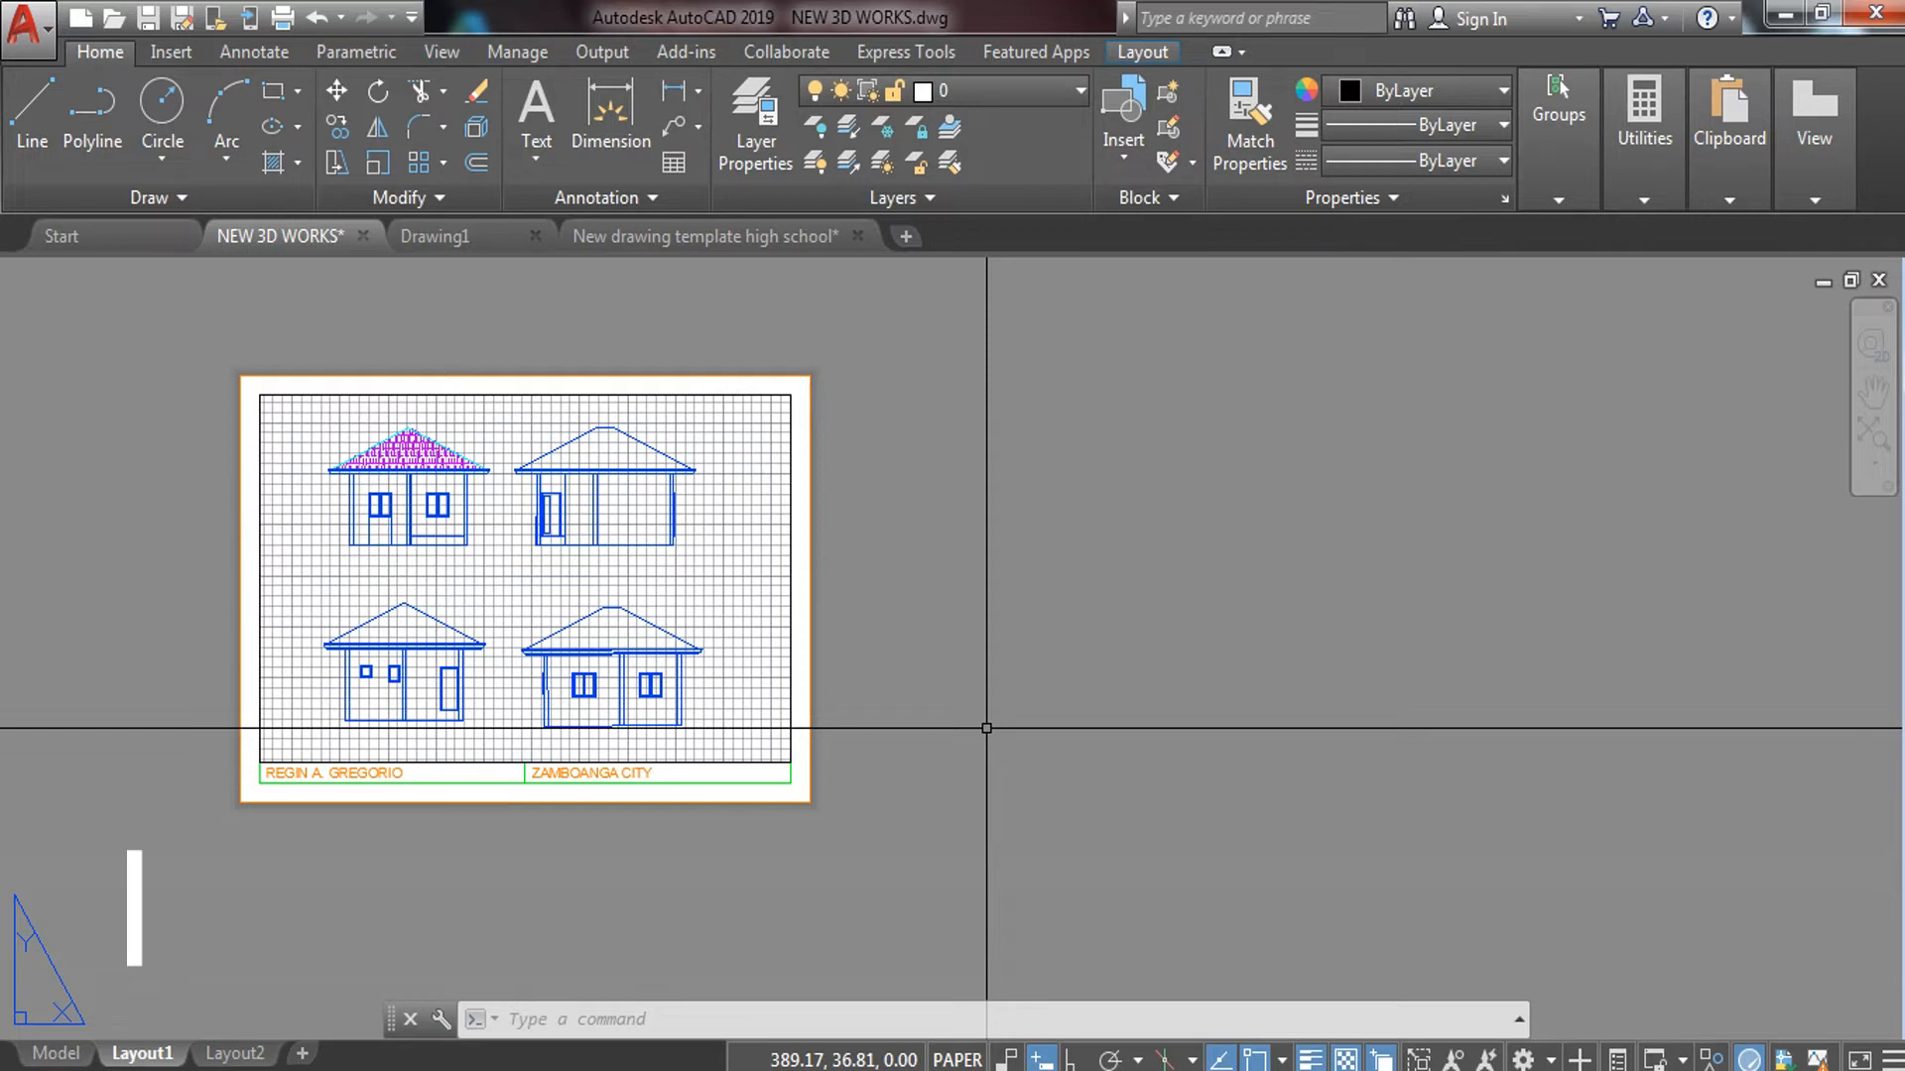
# Create a VIEWBASE base view from model space, placed to the right of the sheet
pyautogui.write('VIEW')
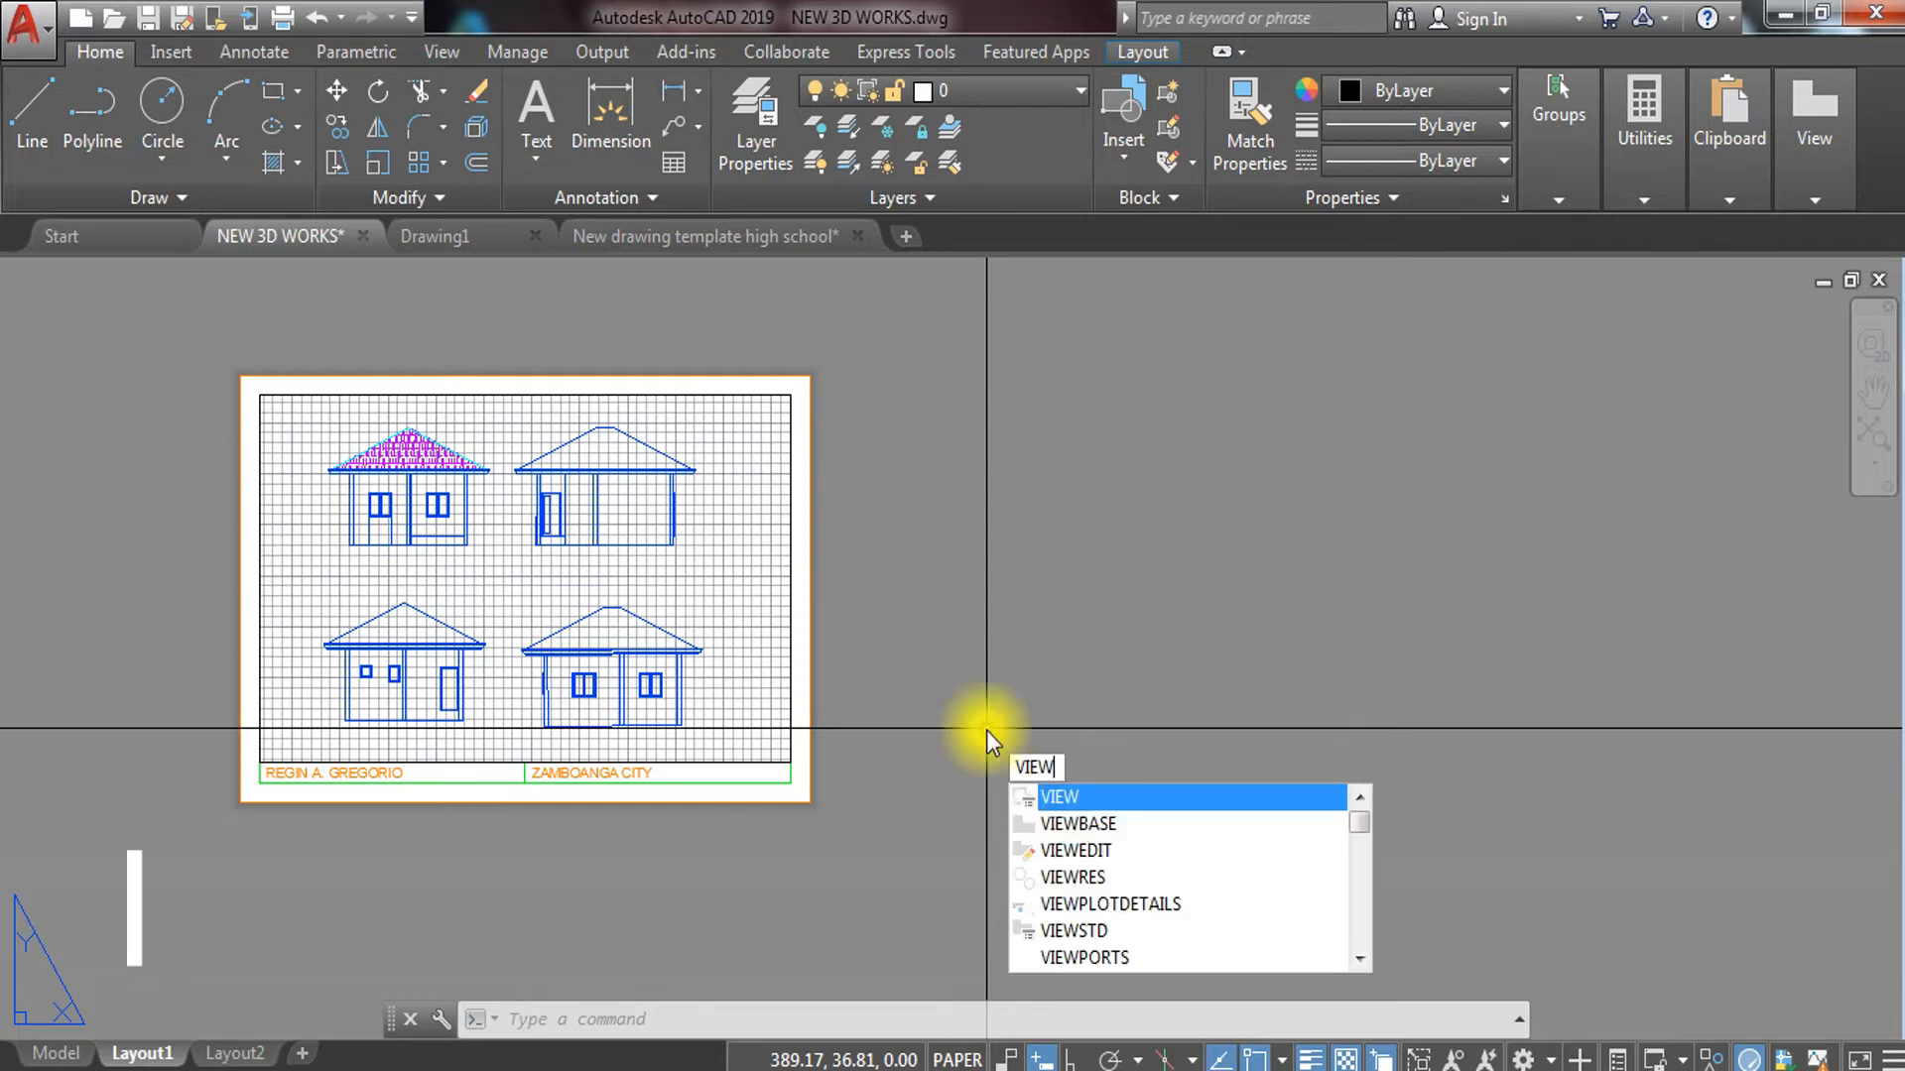
pyautogui.press('Down')
pyautogui.press('Return')
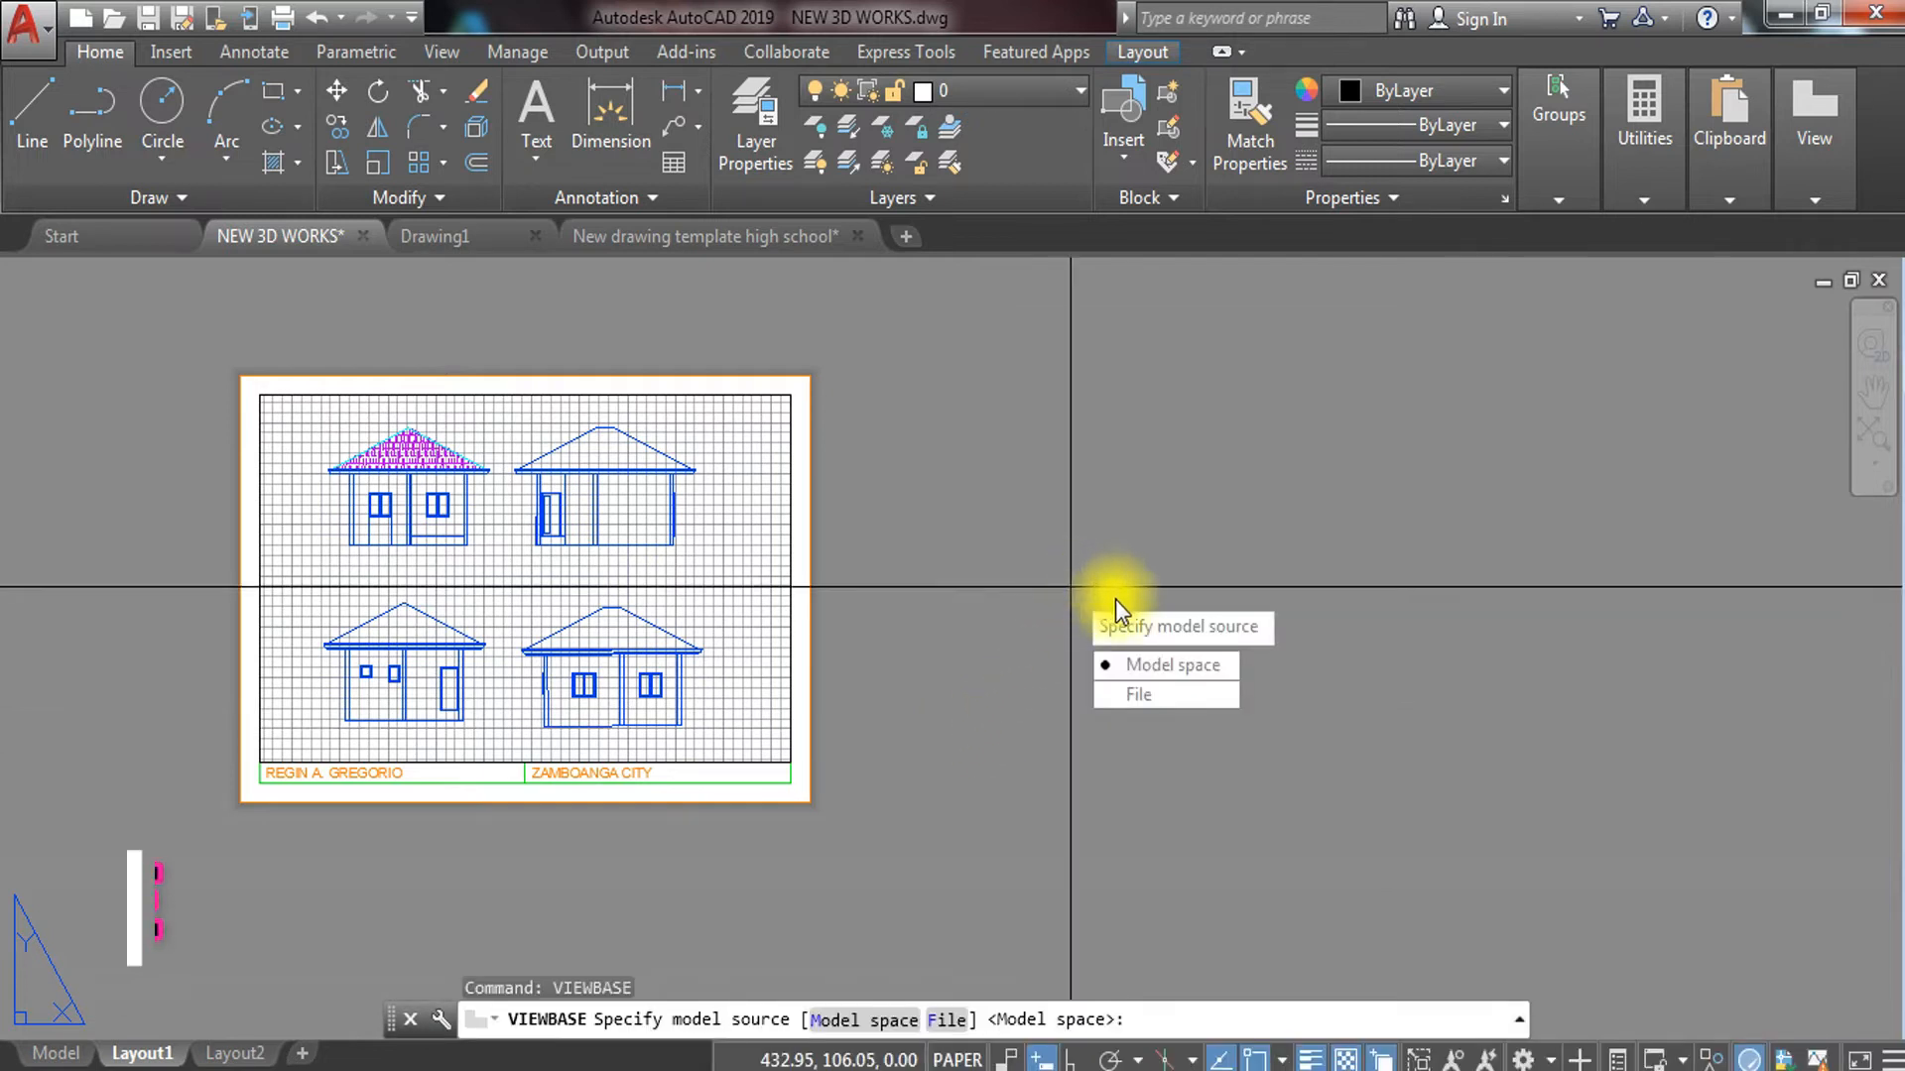
pyautogui.click(1195, 681)
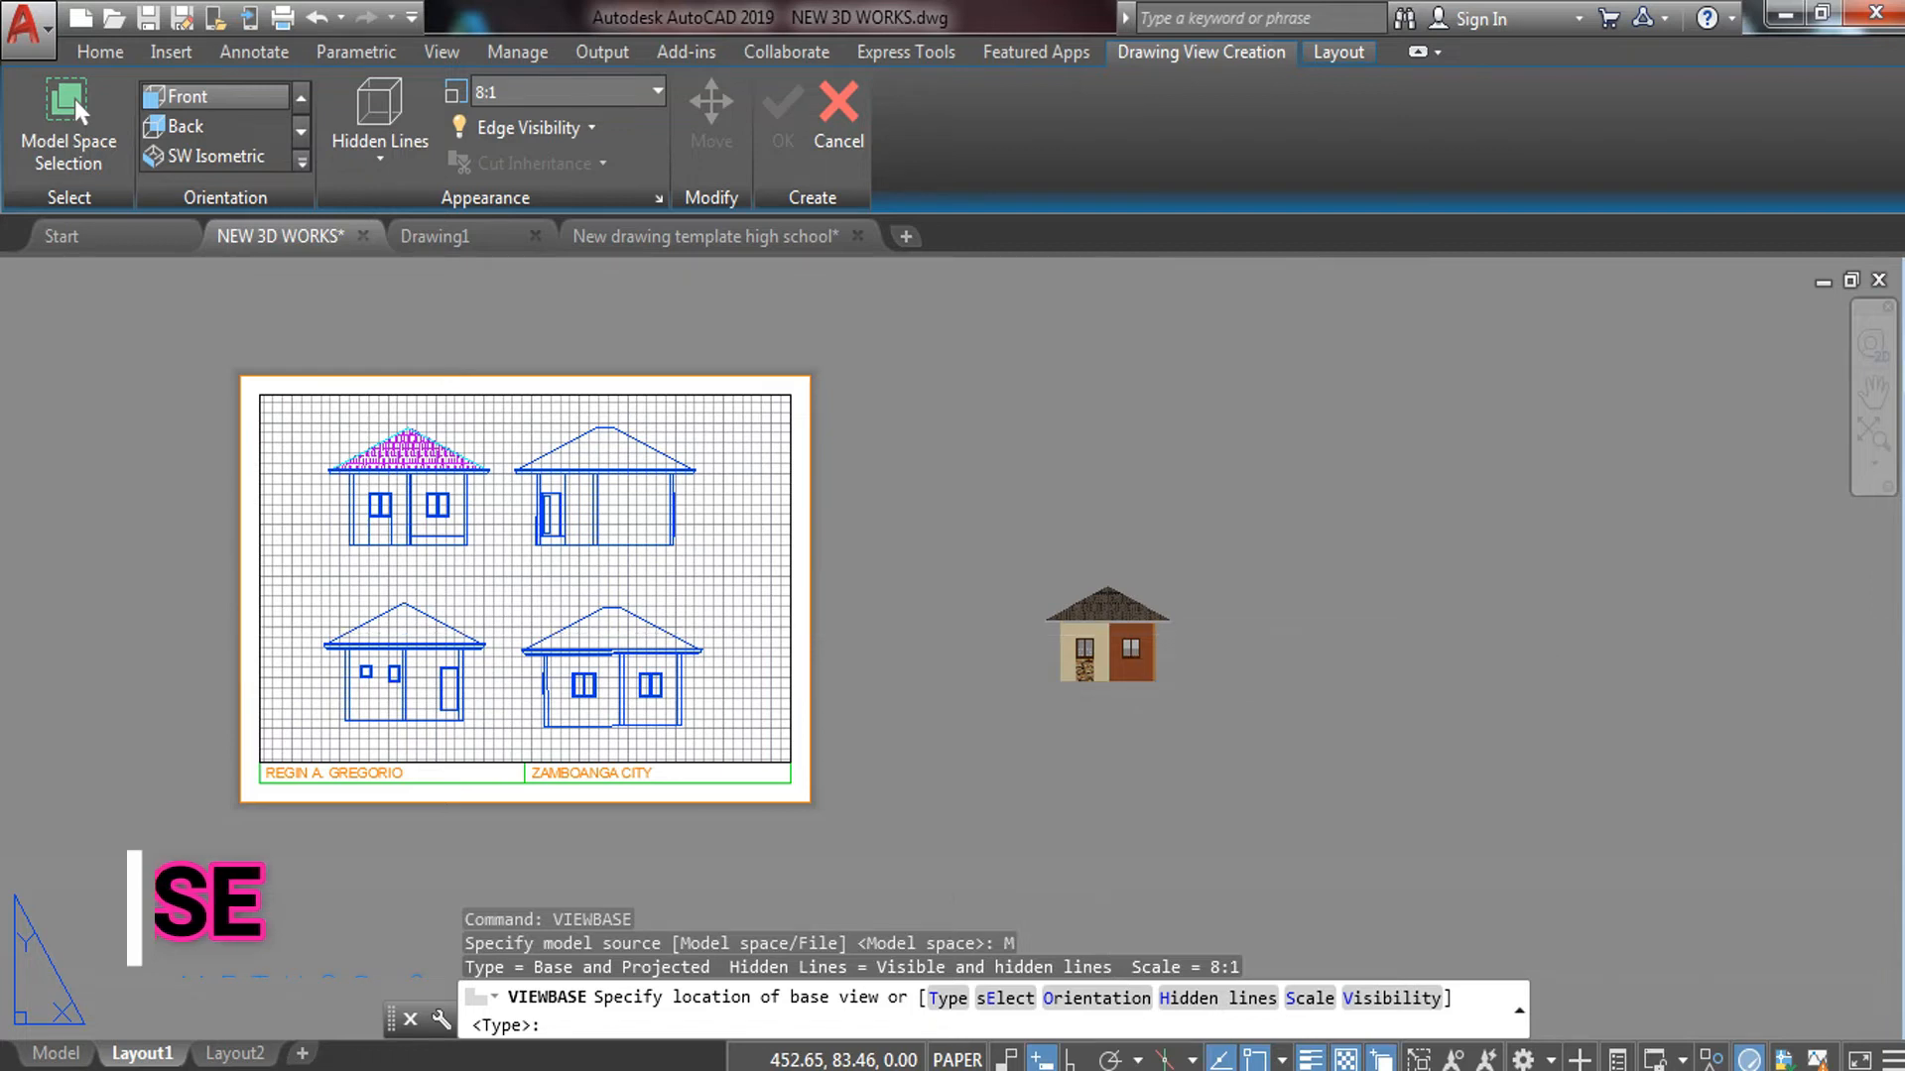
pyautogui.click(1108, 632)
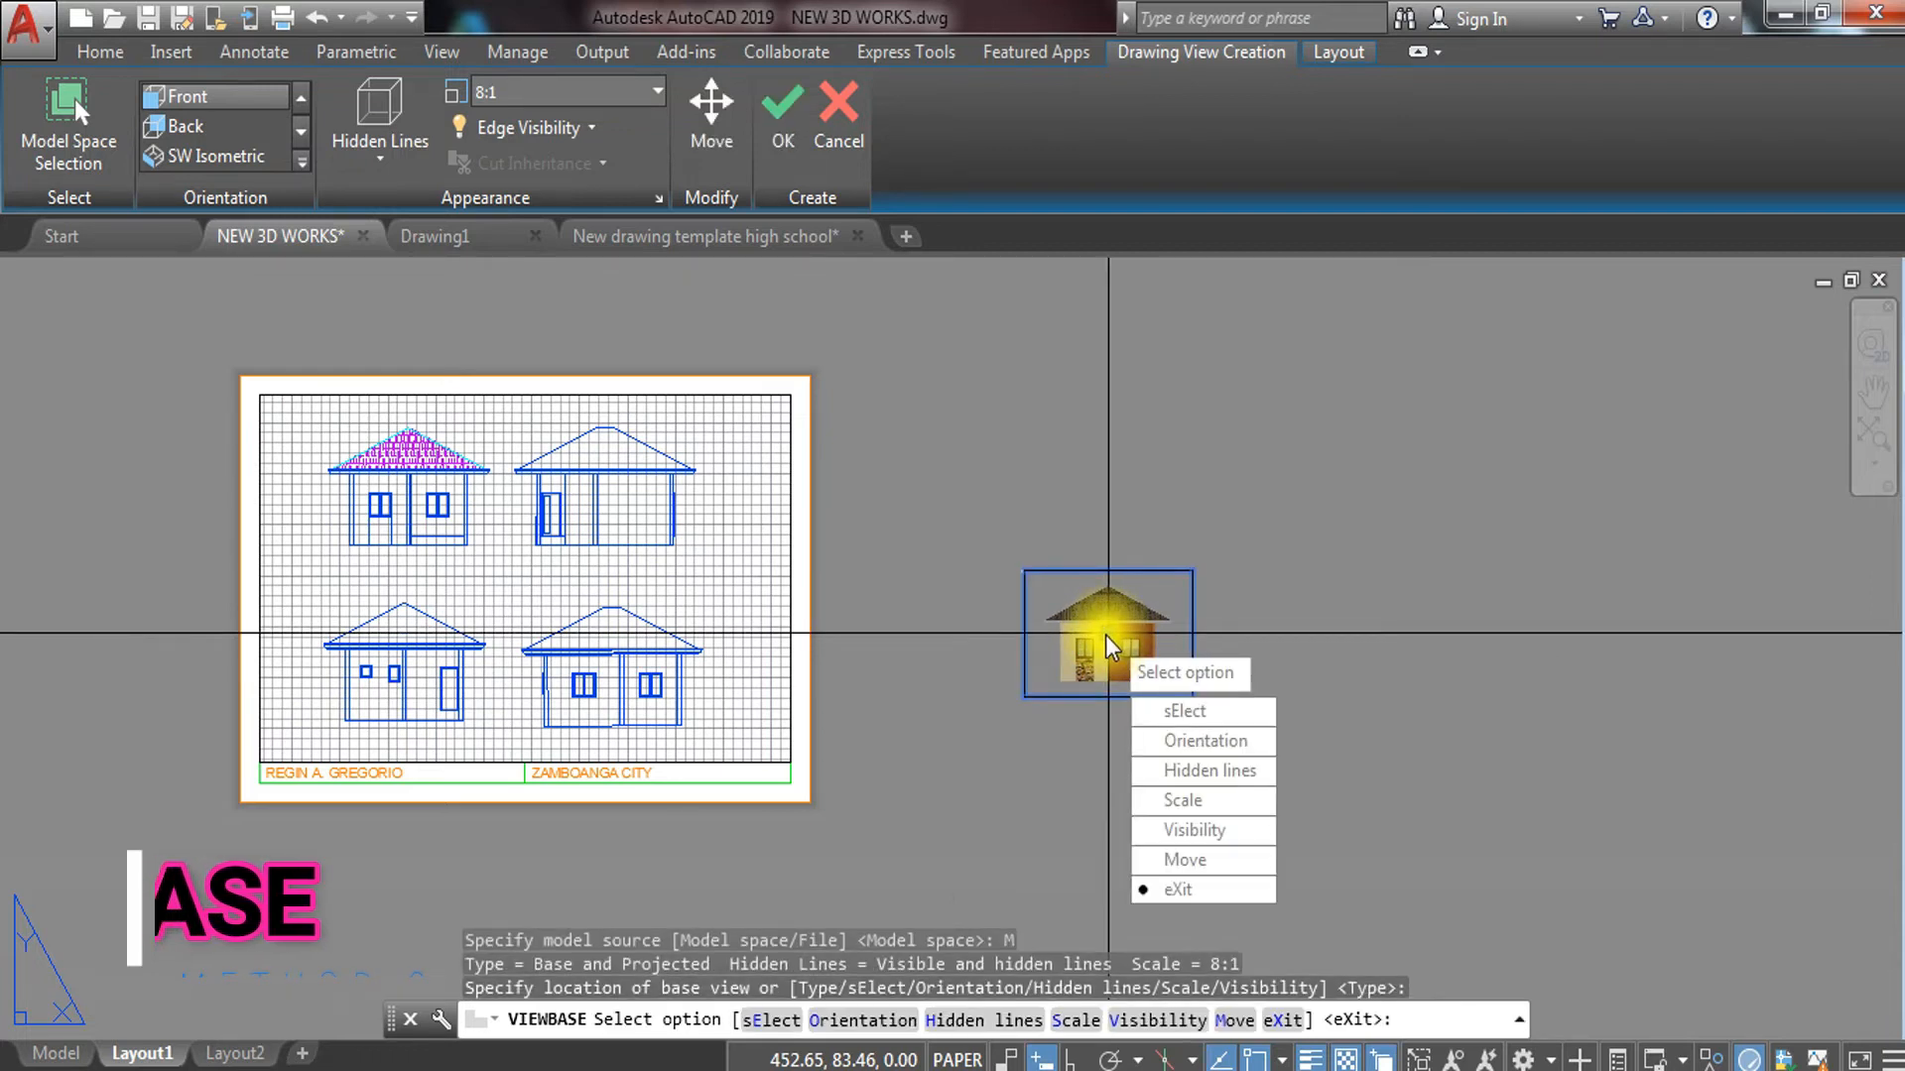
pyautogui.press('Return')
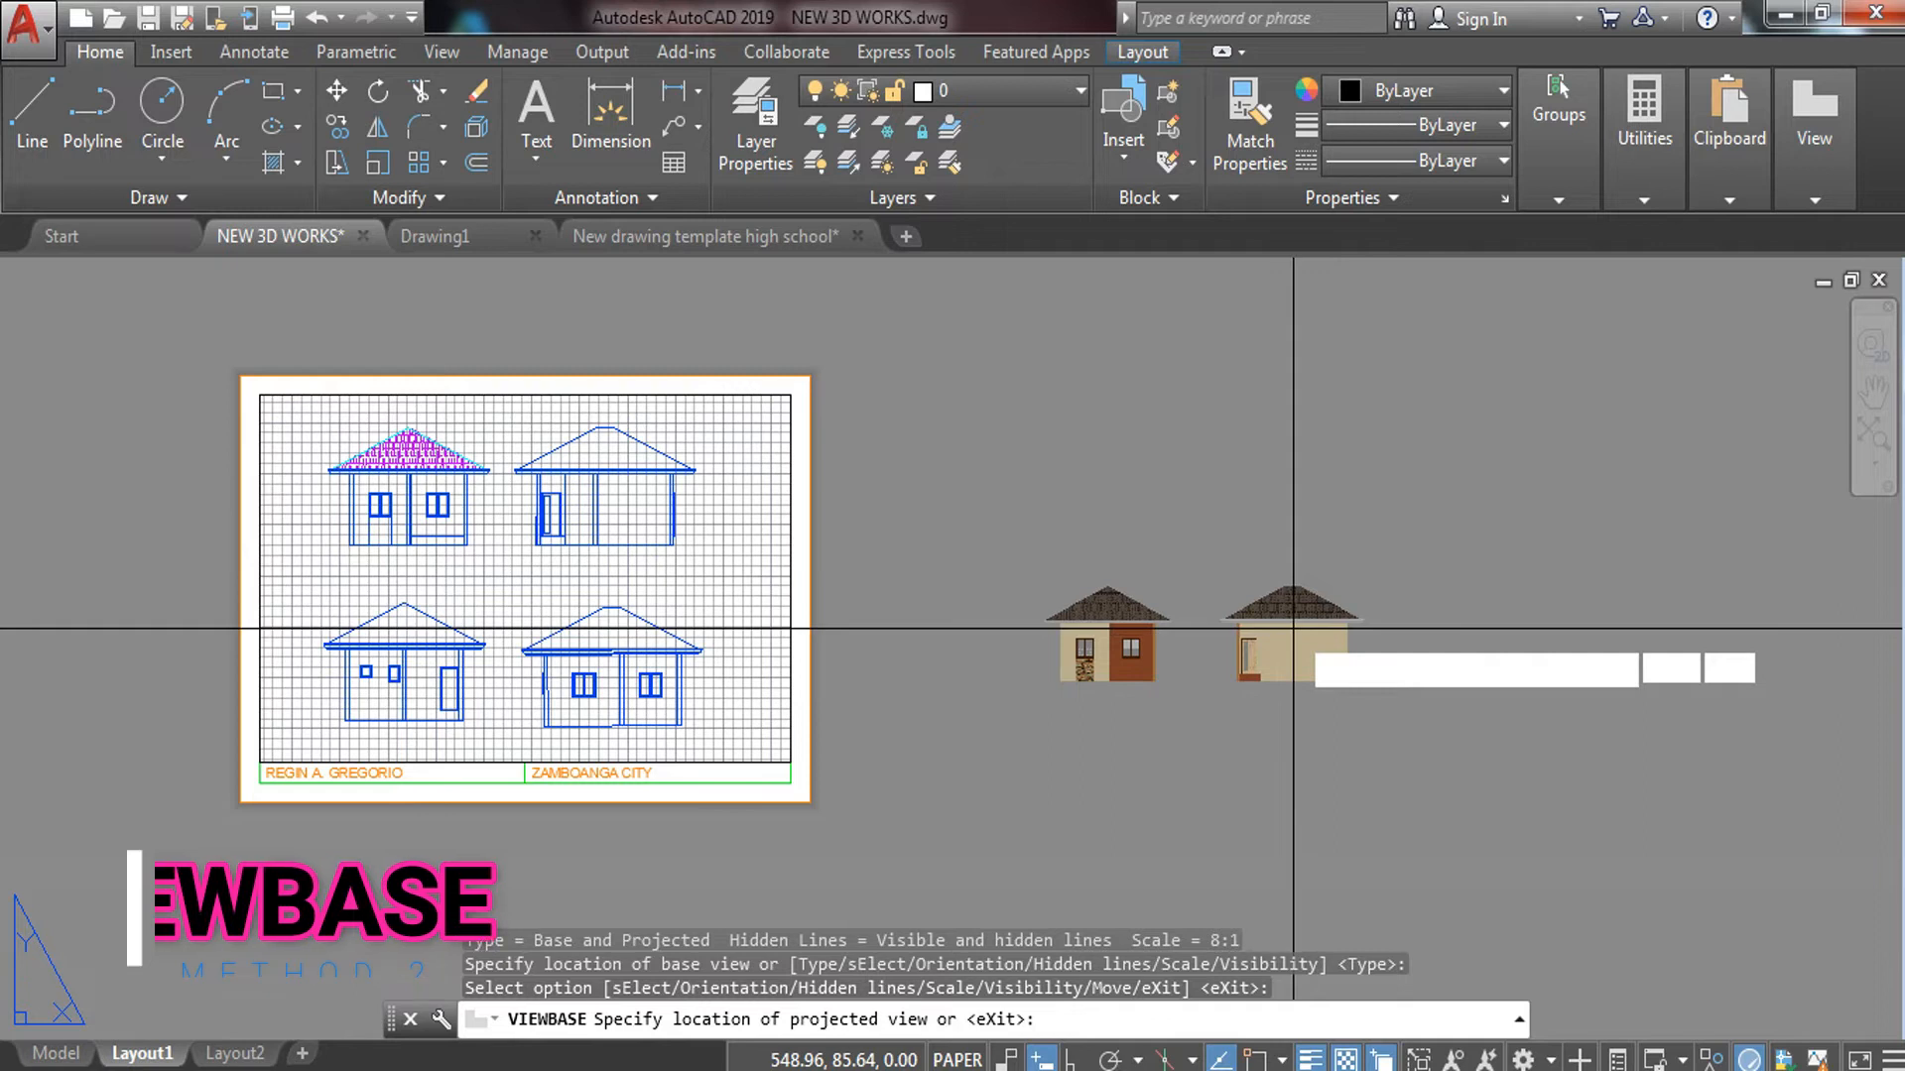
# Place projected elevations beside and left of the base view, then end the command
pyautogui.click(1293, 628)
pyautogui.click(1092, 635)
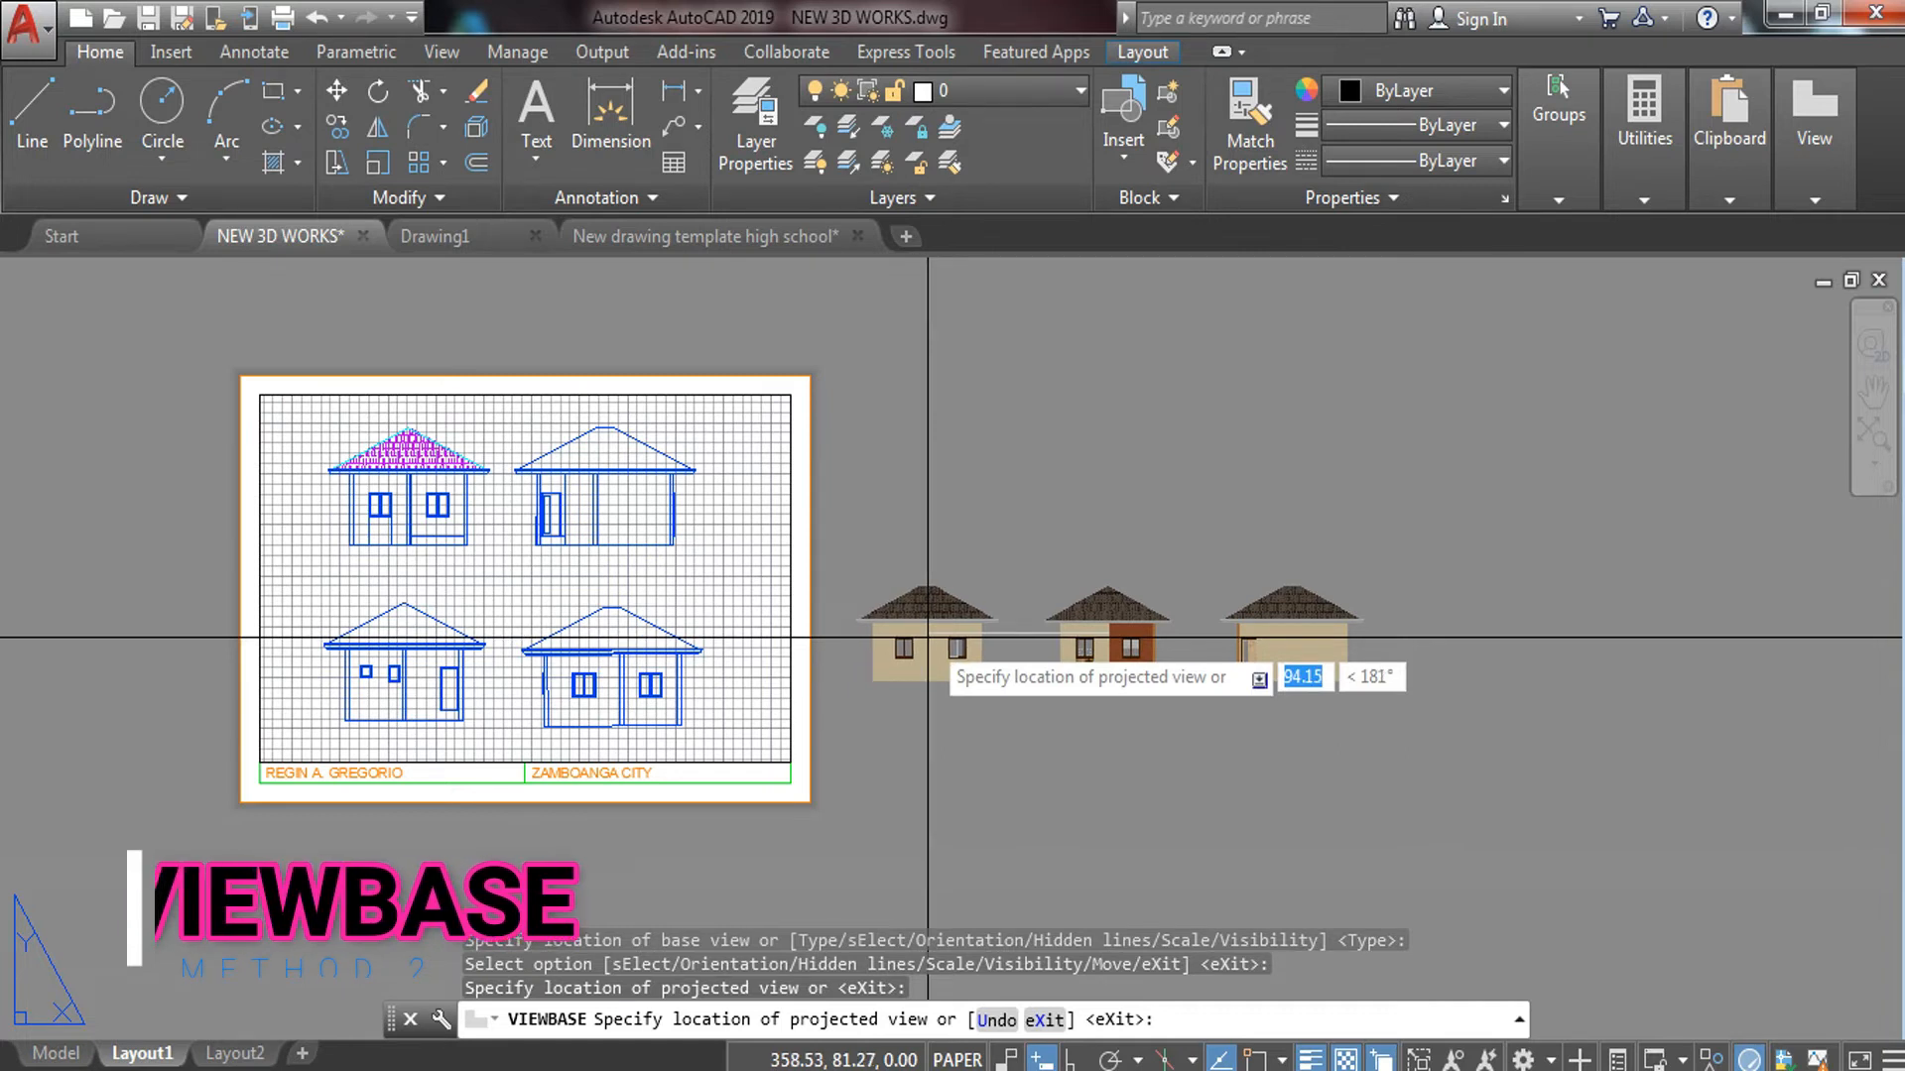
pyautogui.click(927, 637)
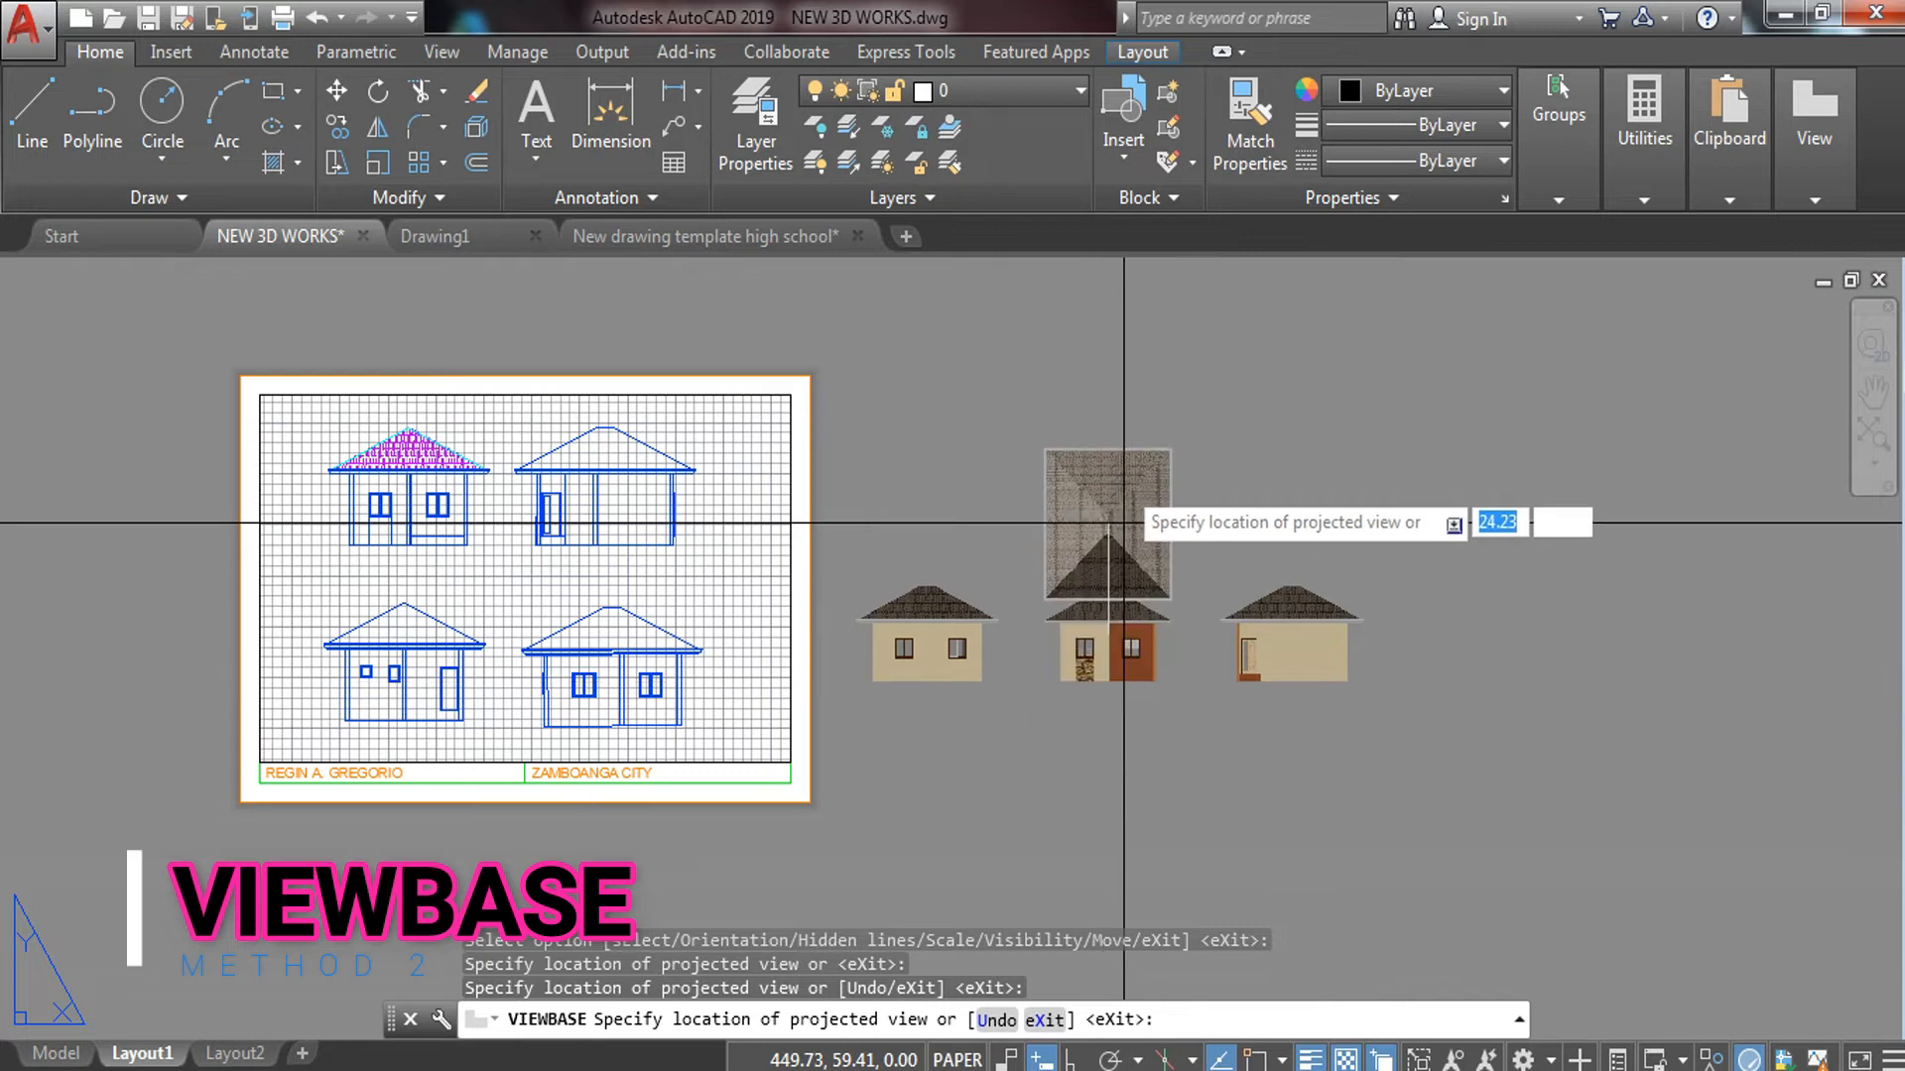
pyautogui.rightClick(1127, 484)
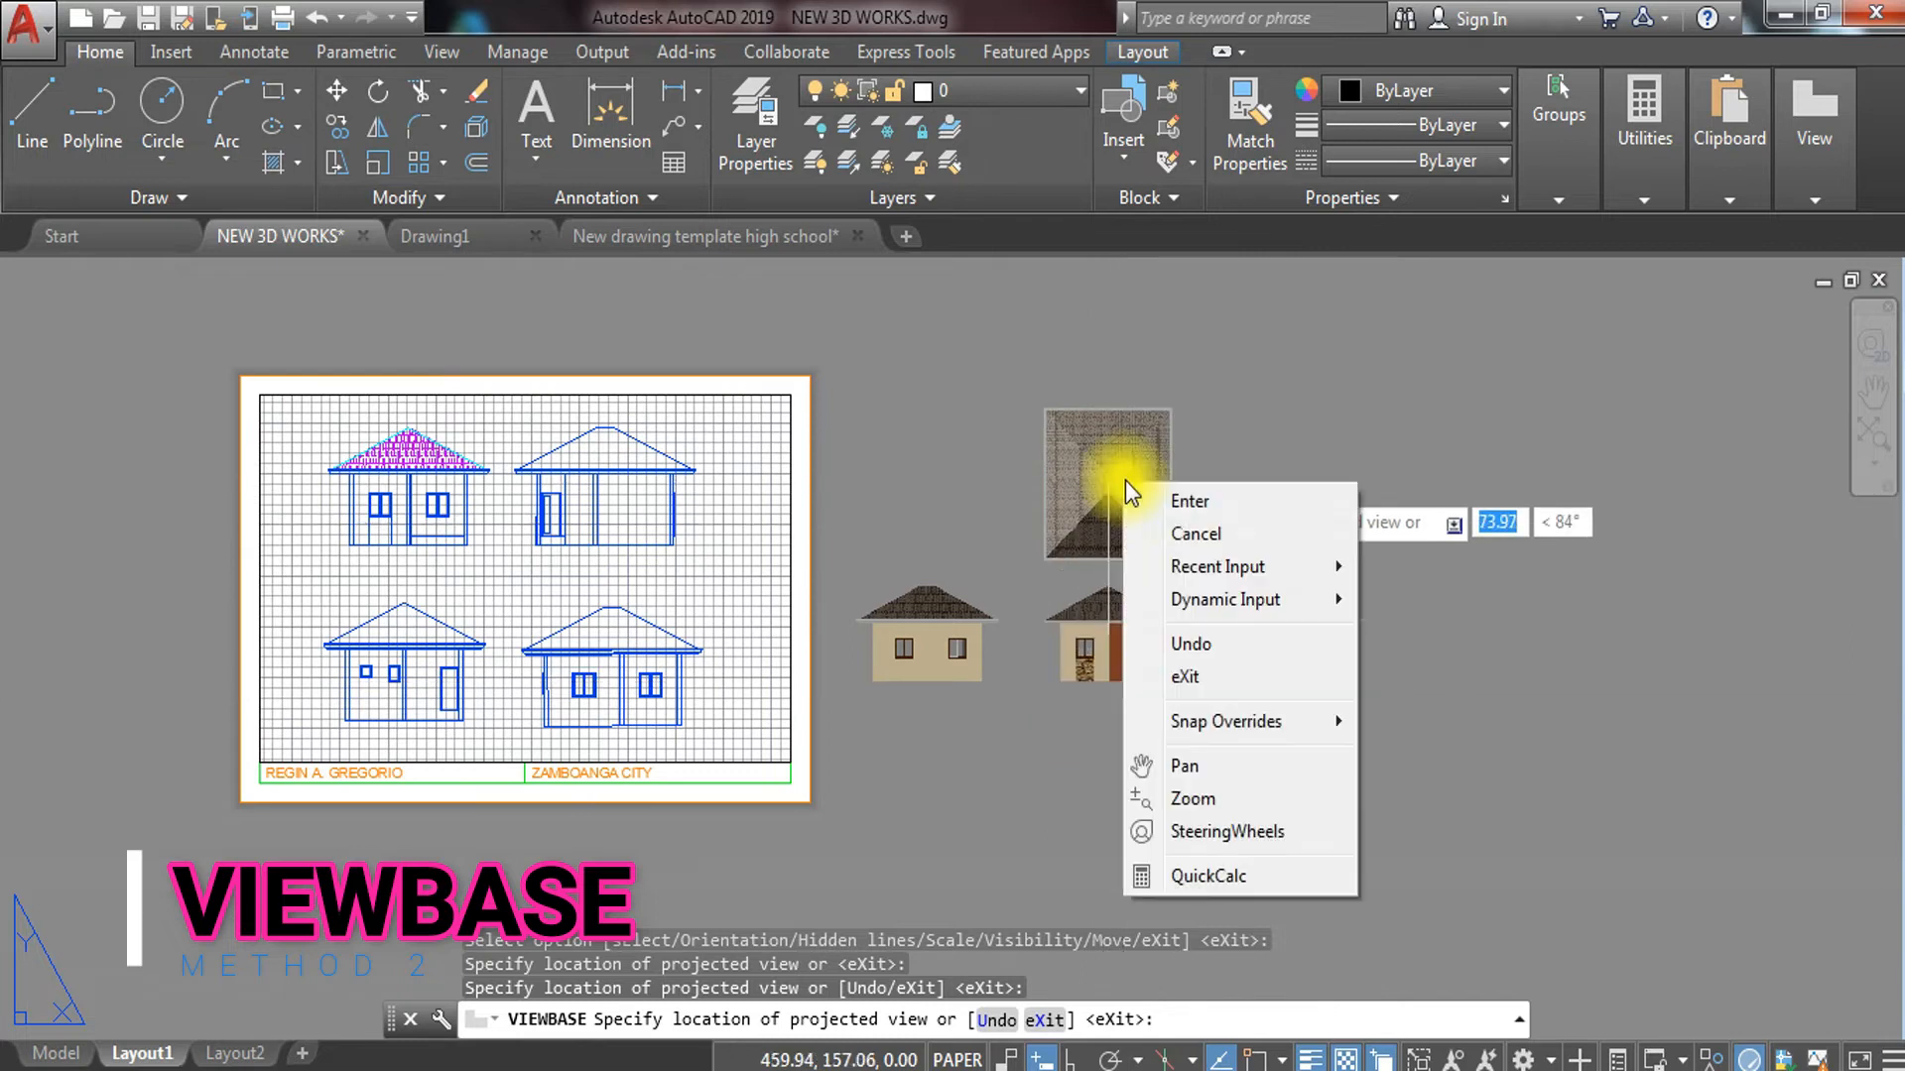
pyautogui.click(1193, 501)
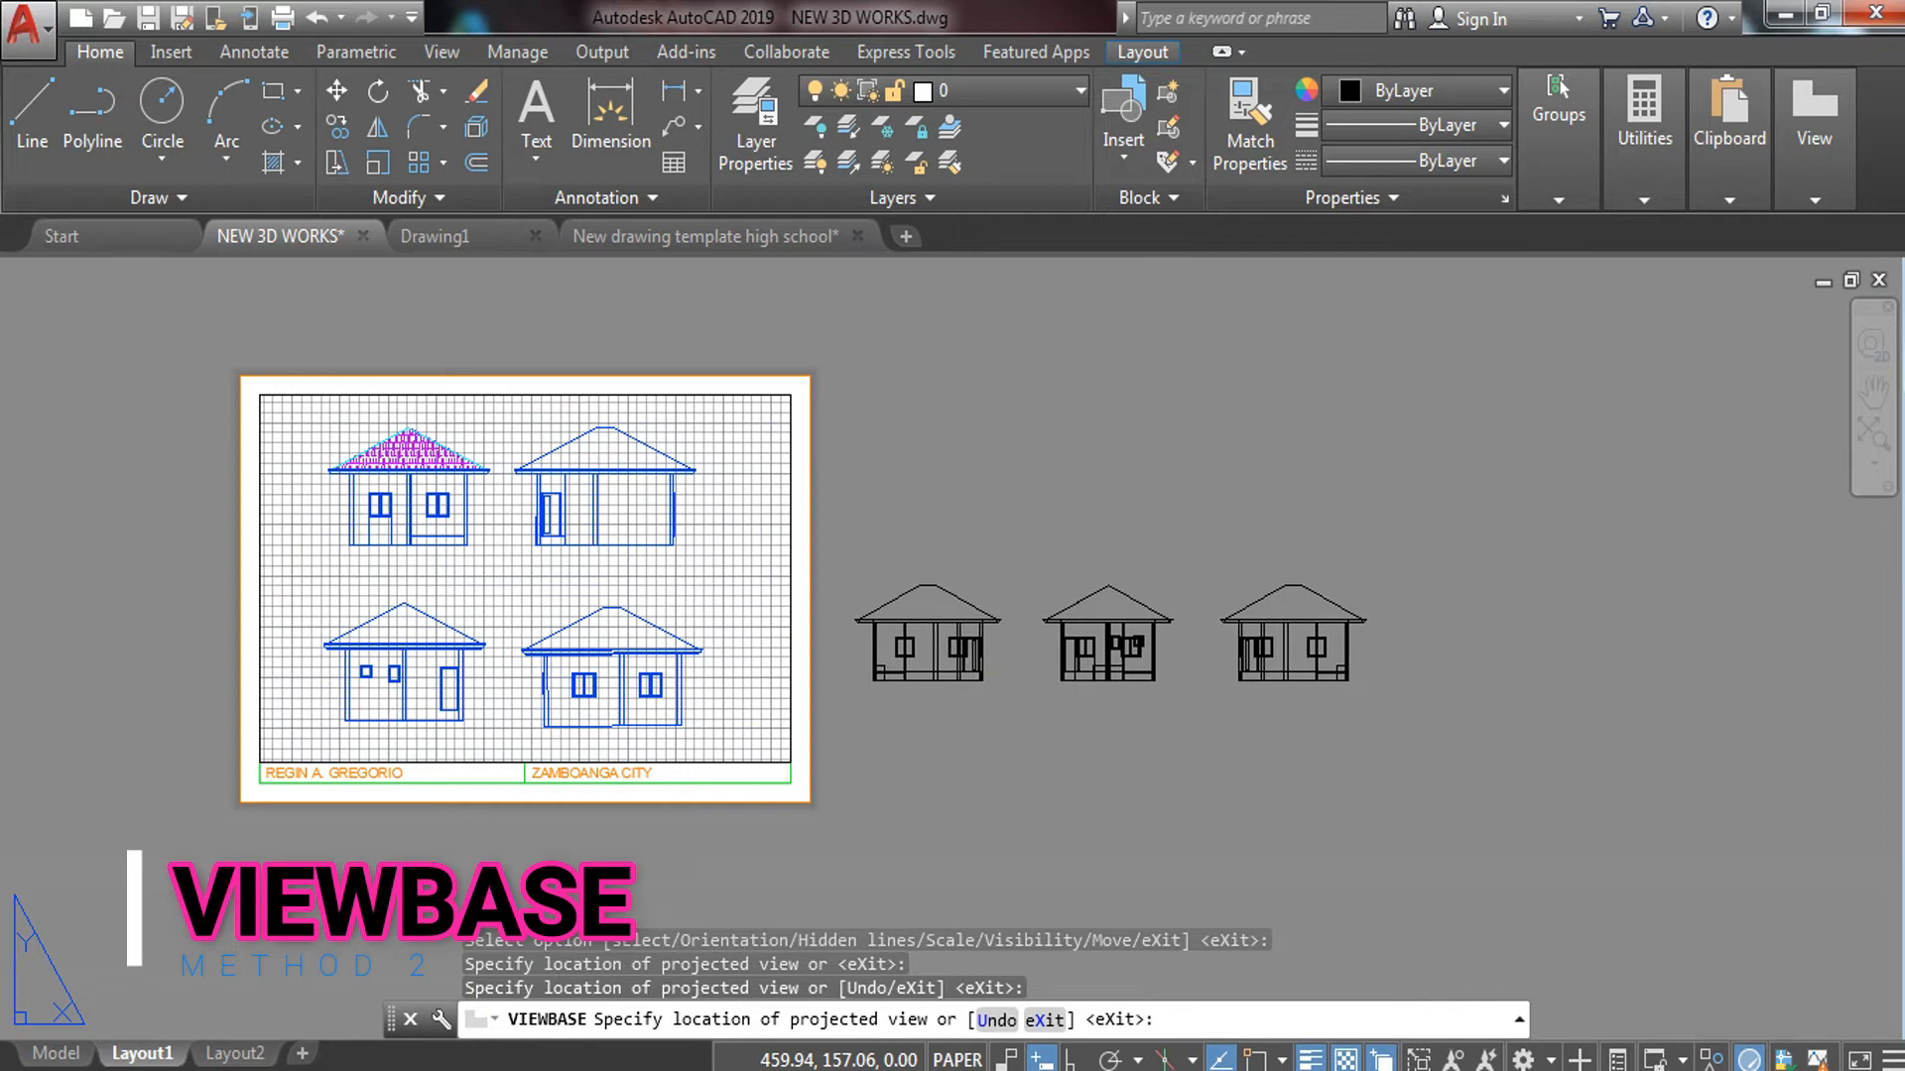
pyautogui.press('Return')
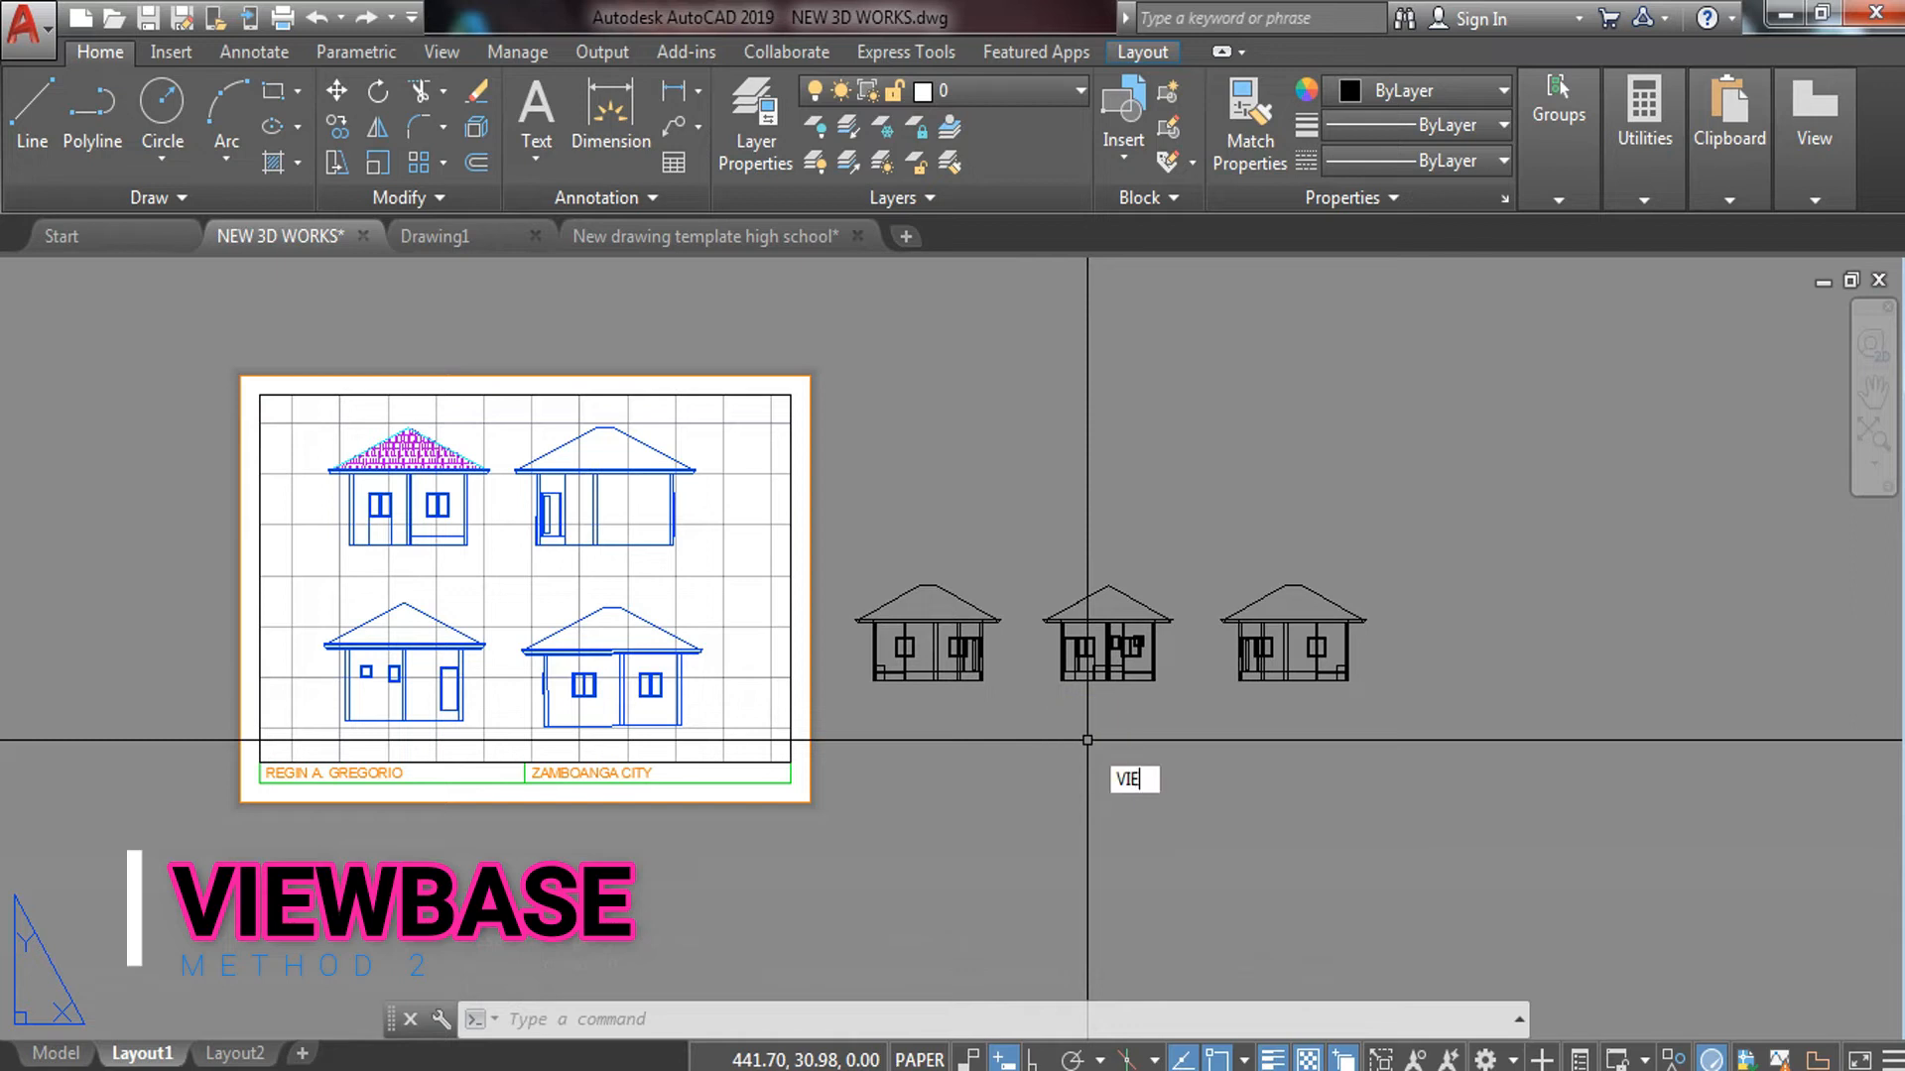
# Place another model-space base view and set its orientation to Back
pyautogui.press('Return')
pyautogui.click(1181, 819)
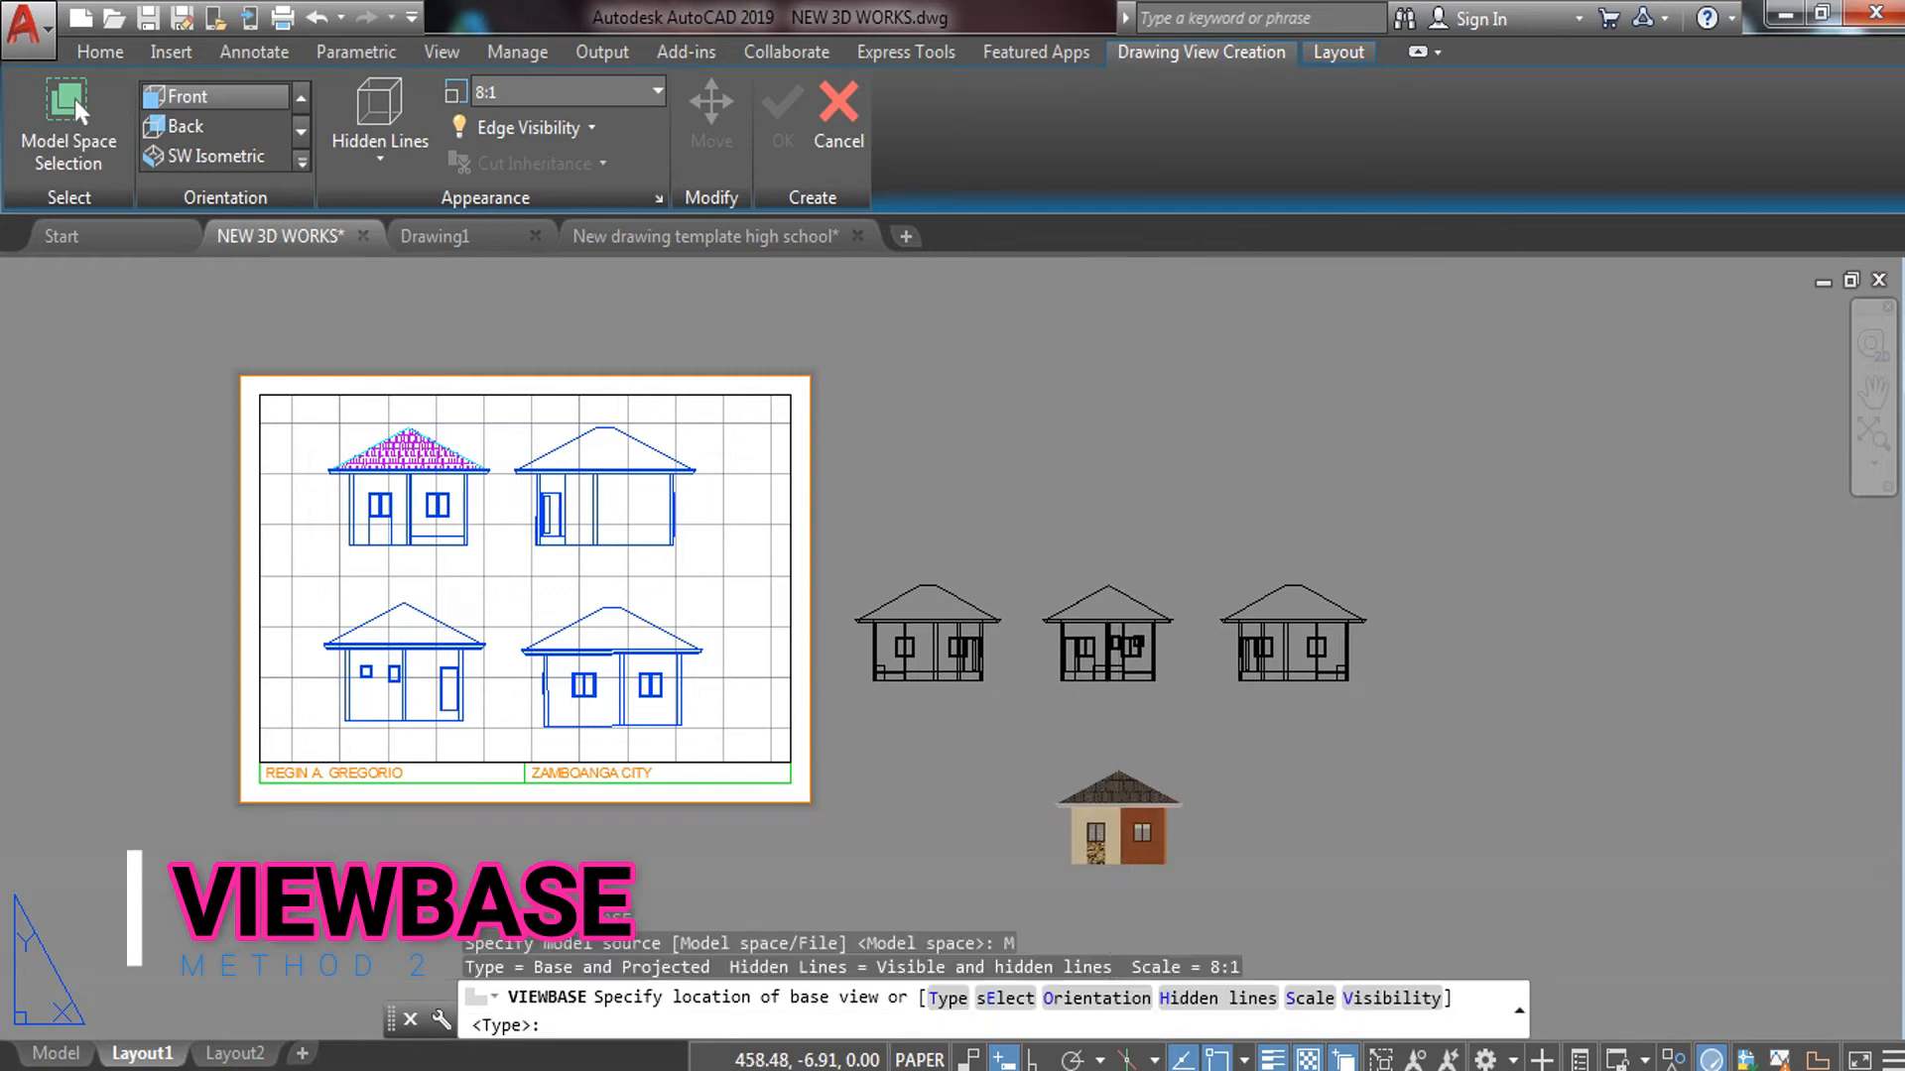
pyautogui.click(1118, 816)
pyautogui.click(1220, 923)
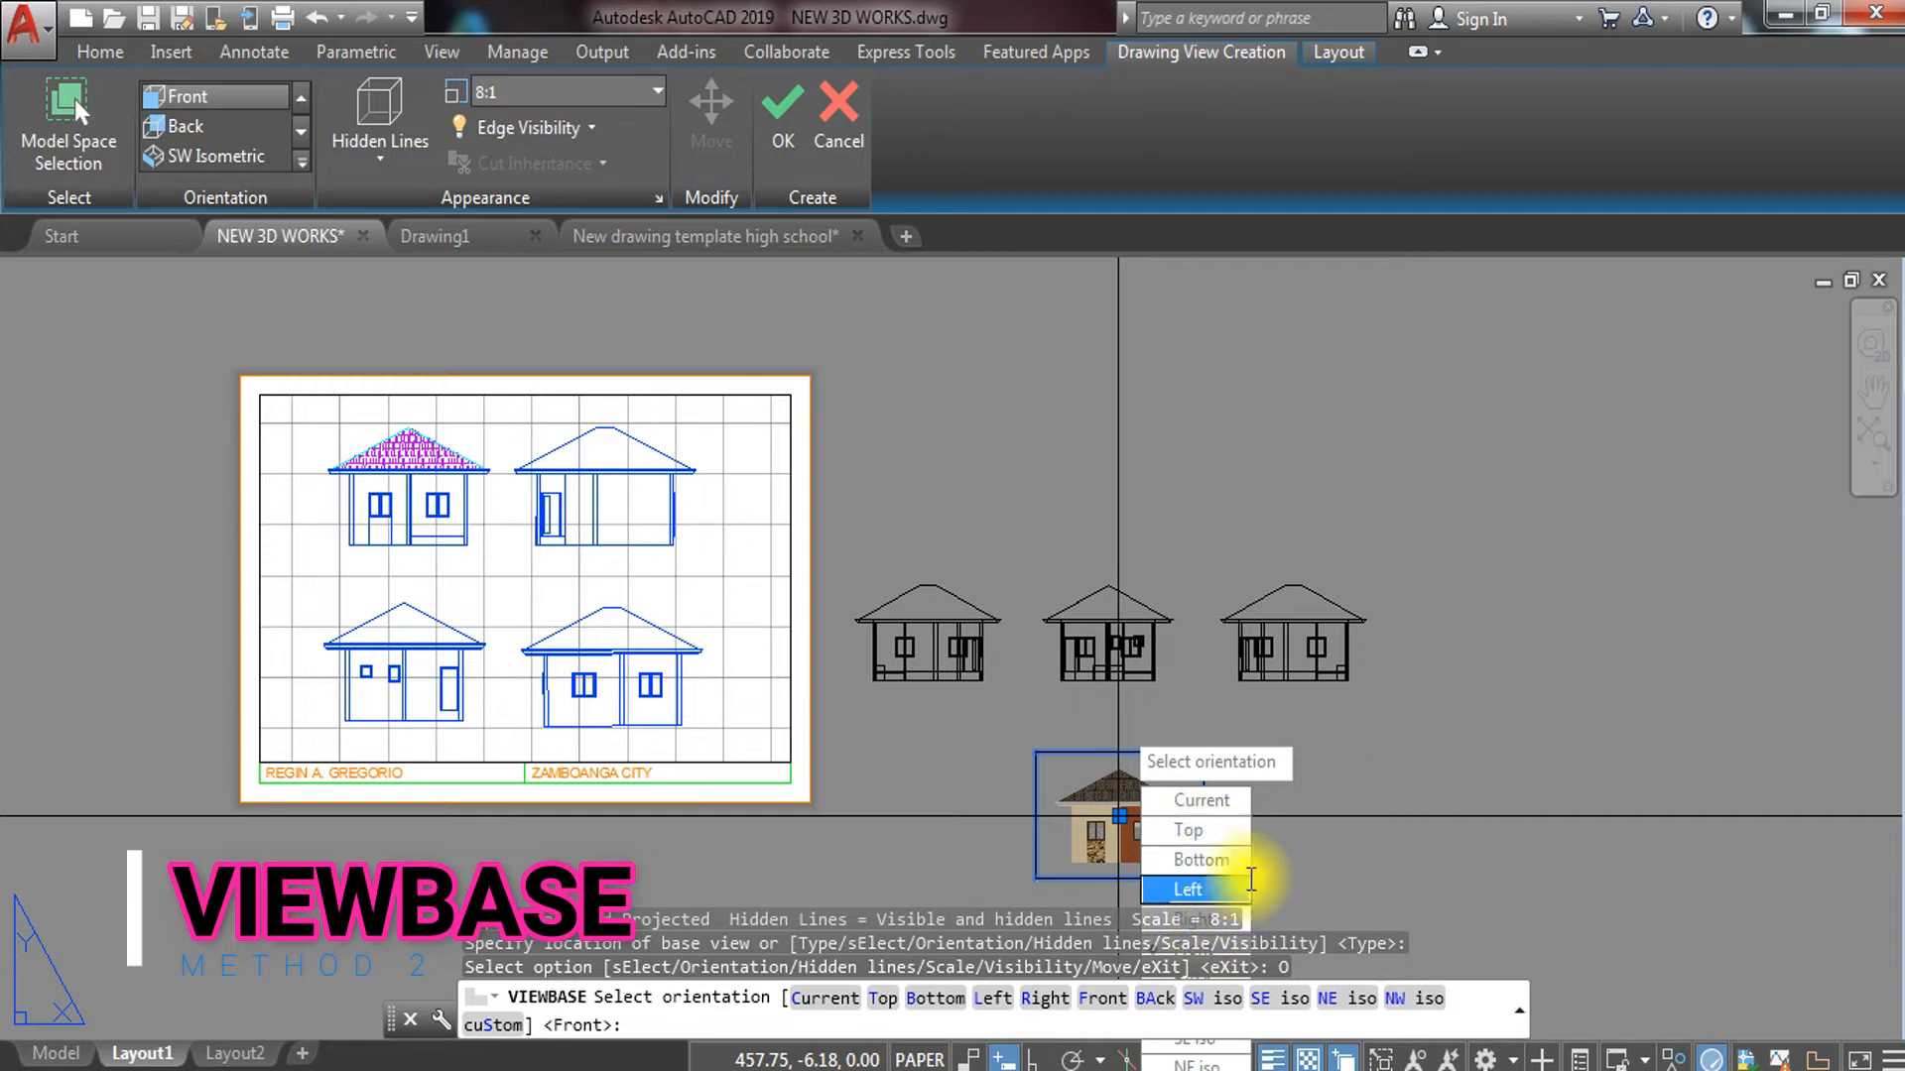
pyautogui.moveTo(1390, 655); pyautogui.dragTo(1526, 280, button='middle')
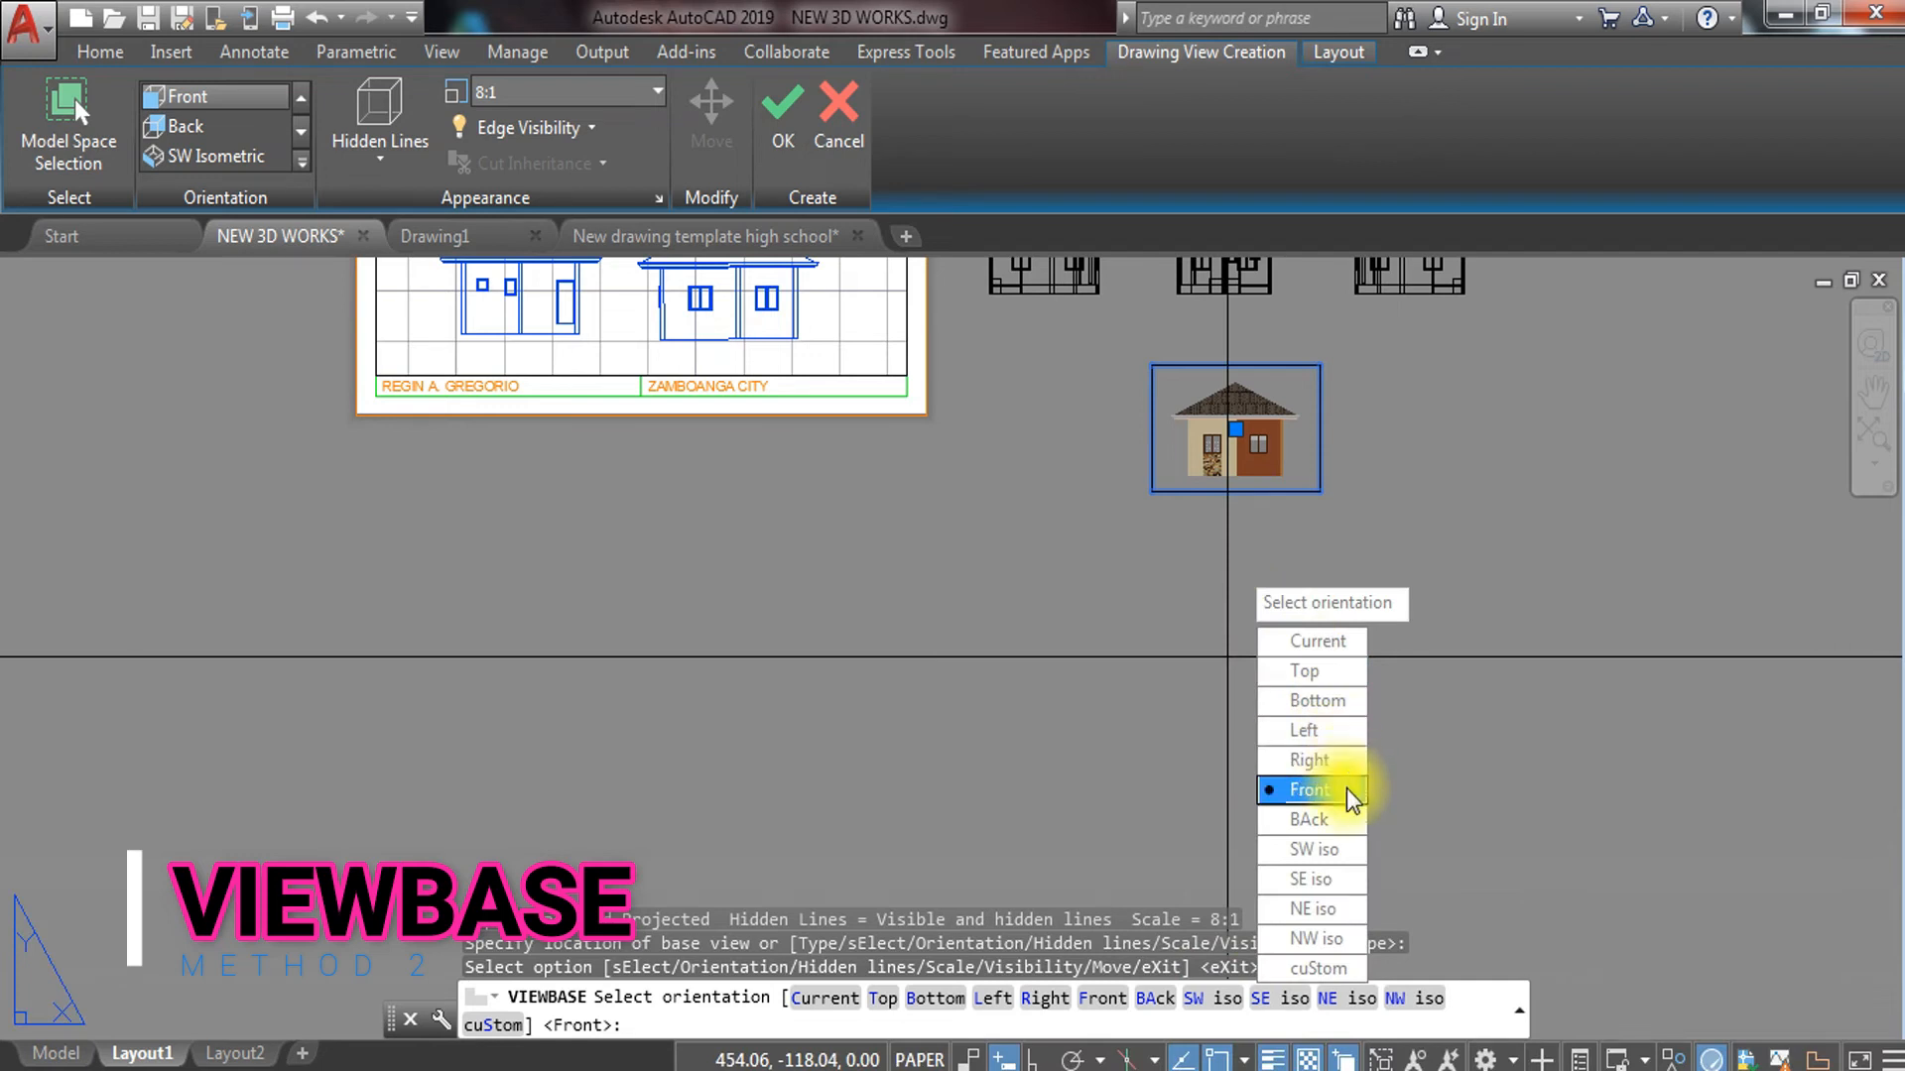
pyautogui.click(1334, 816)
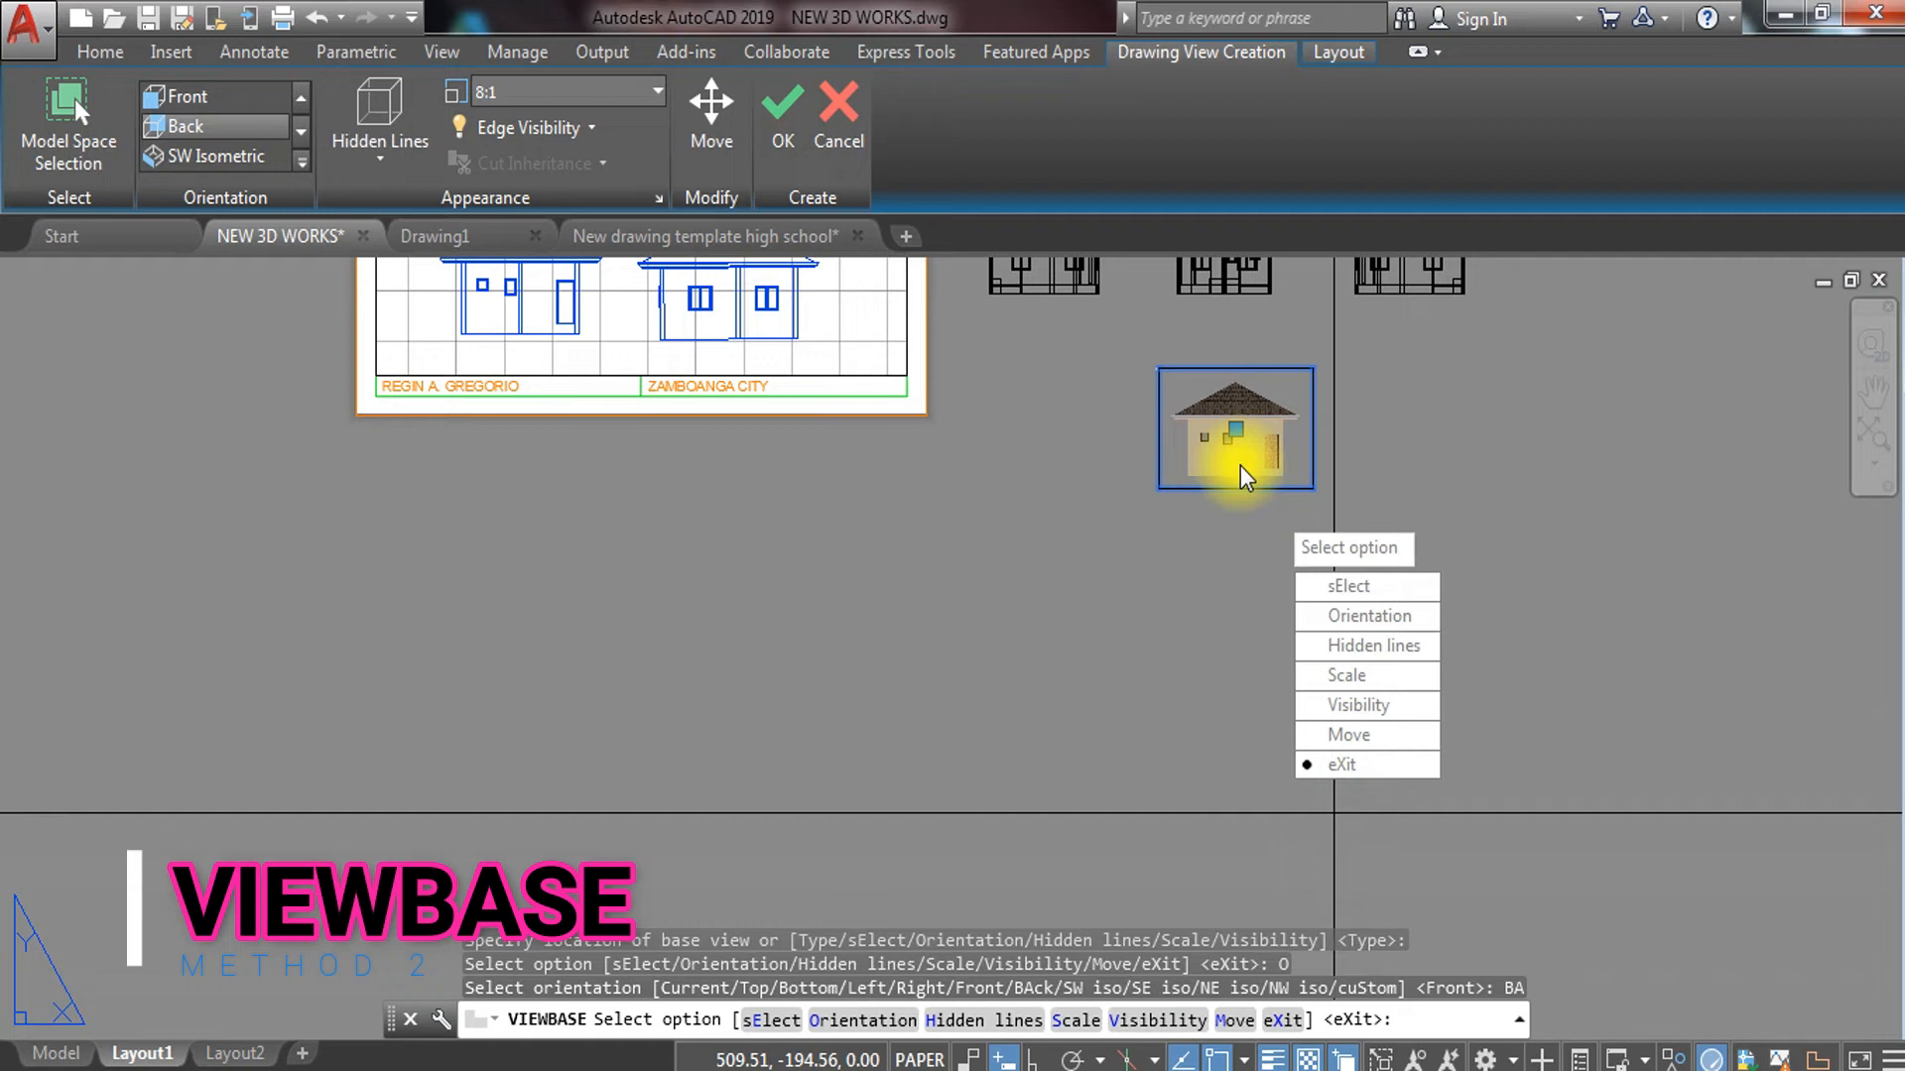
# Accept the Back view without adding projected views
pyautogui.rightClick(1246, 478)
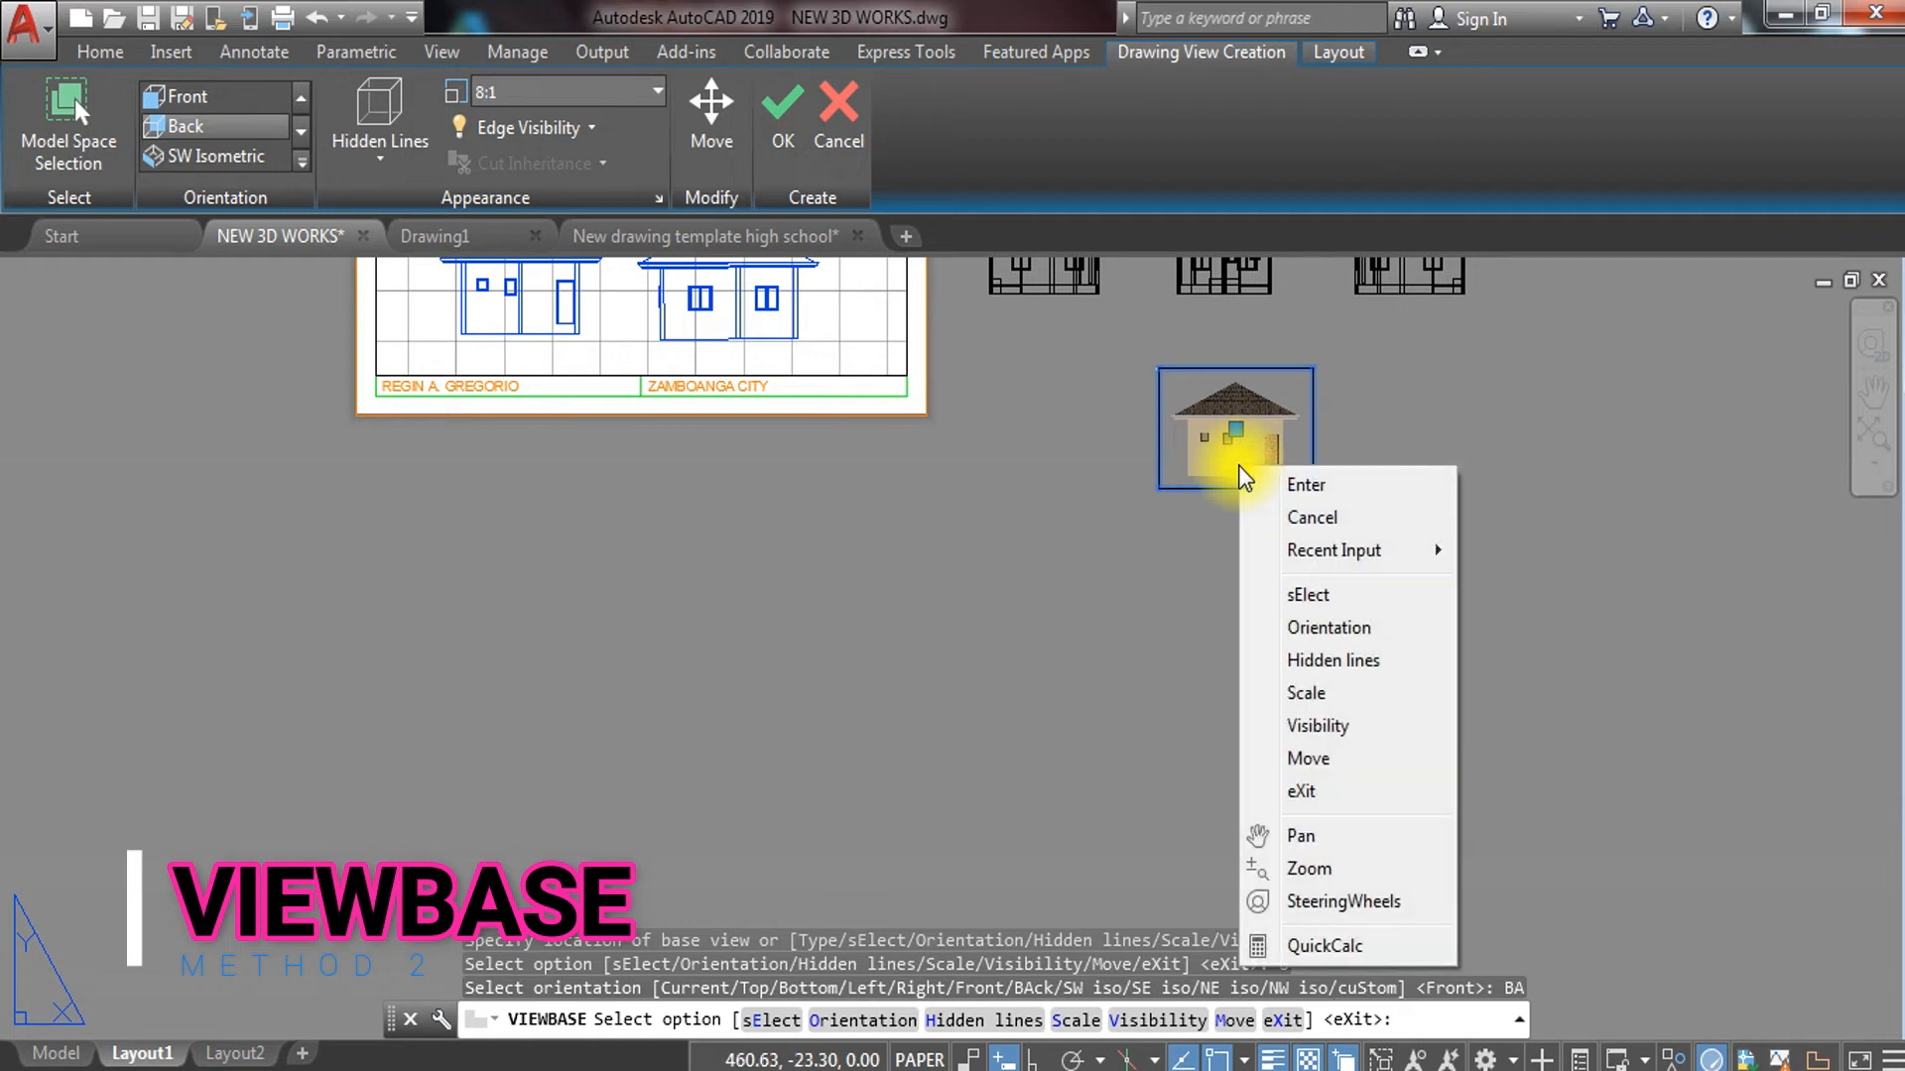
pyautogui.click(1295, 486)
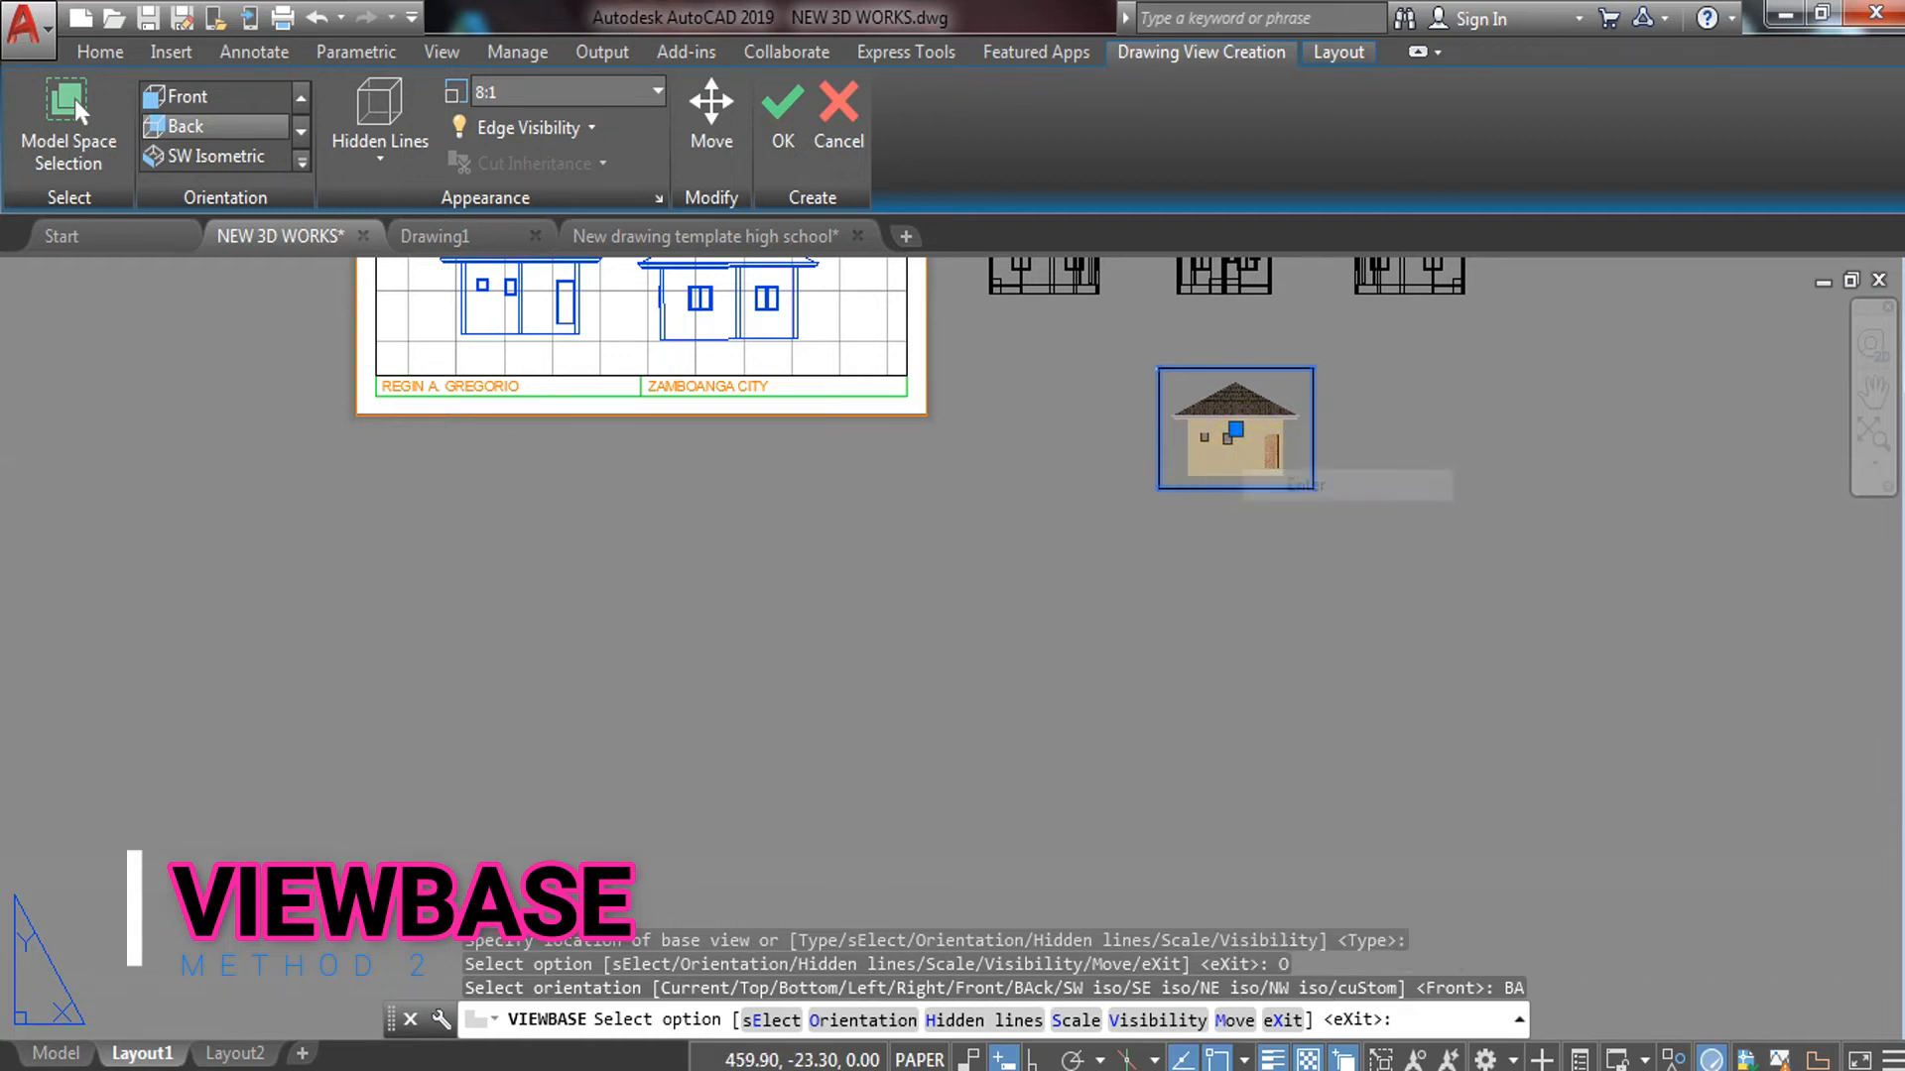
pyautogui.press('Return')
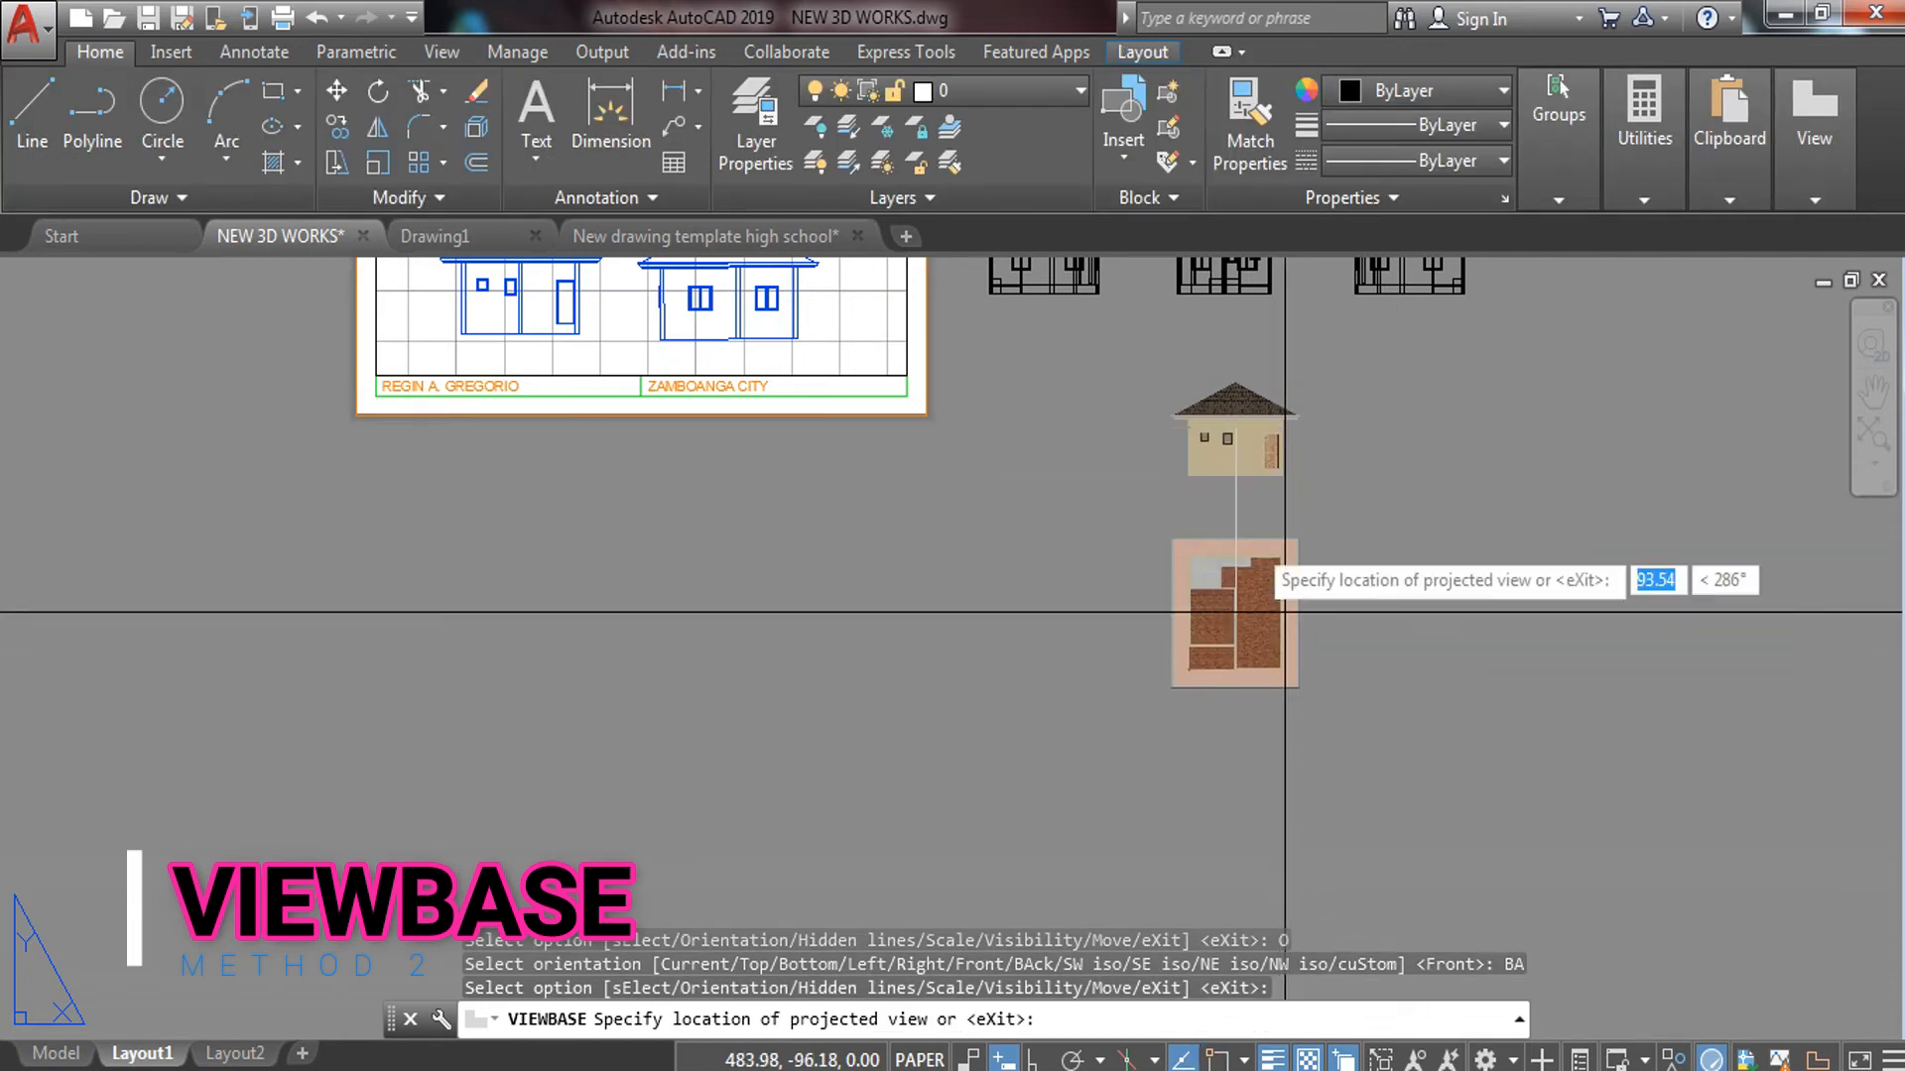
pyautogui.click(1246, 515)
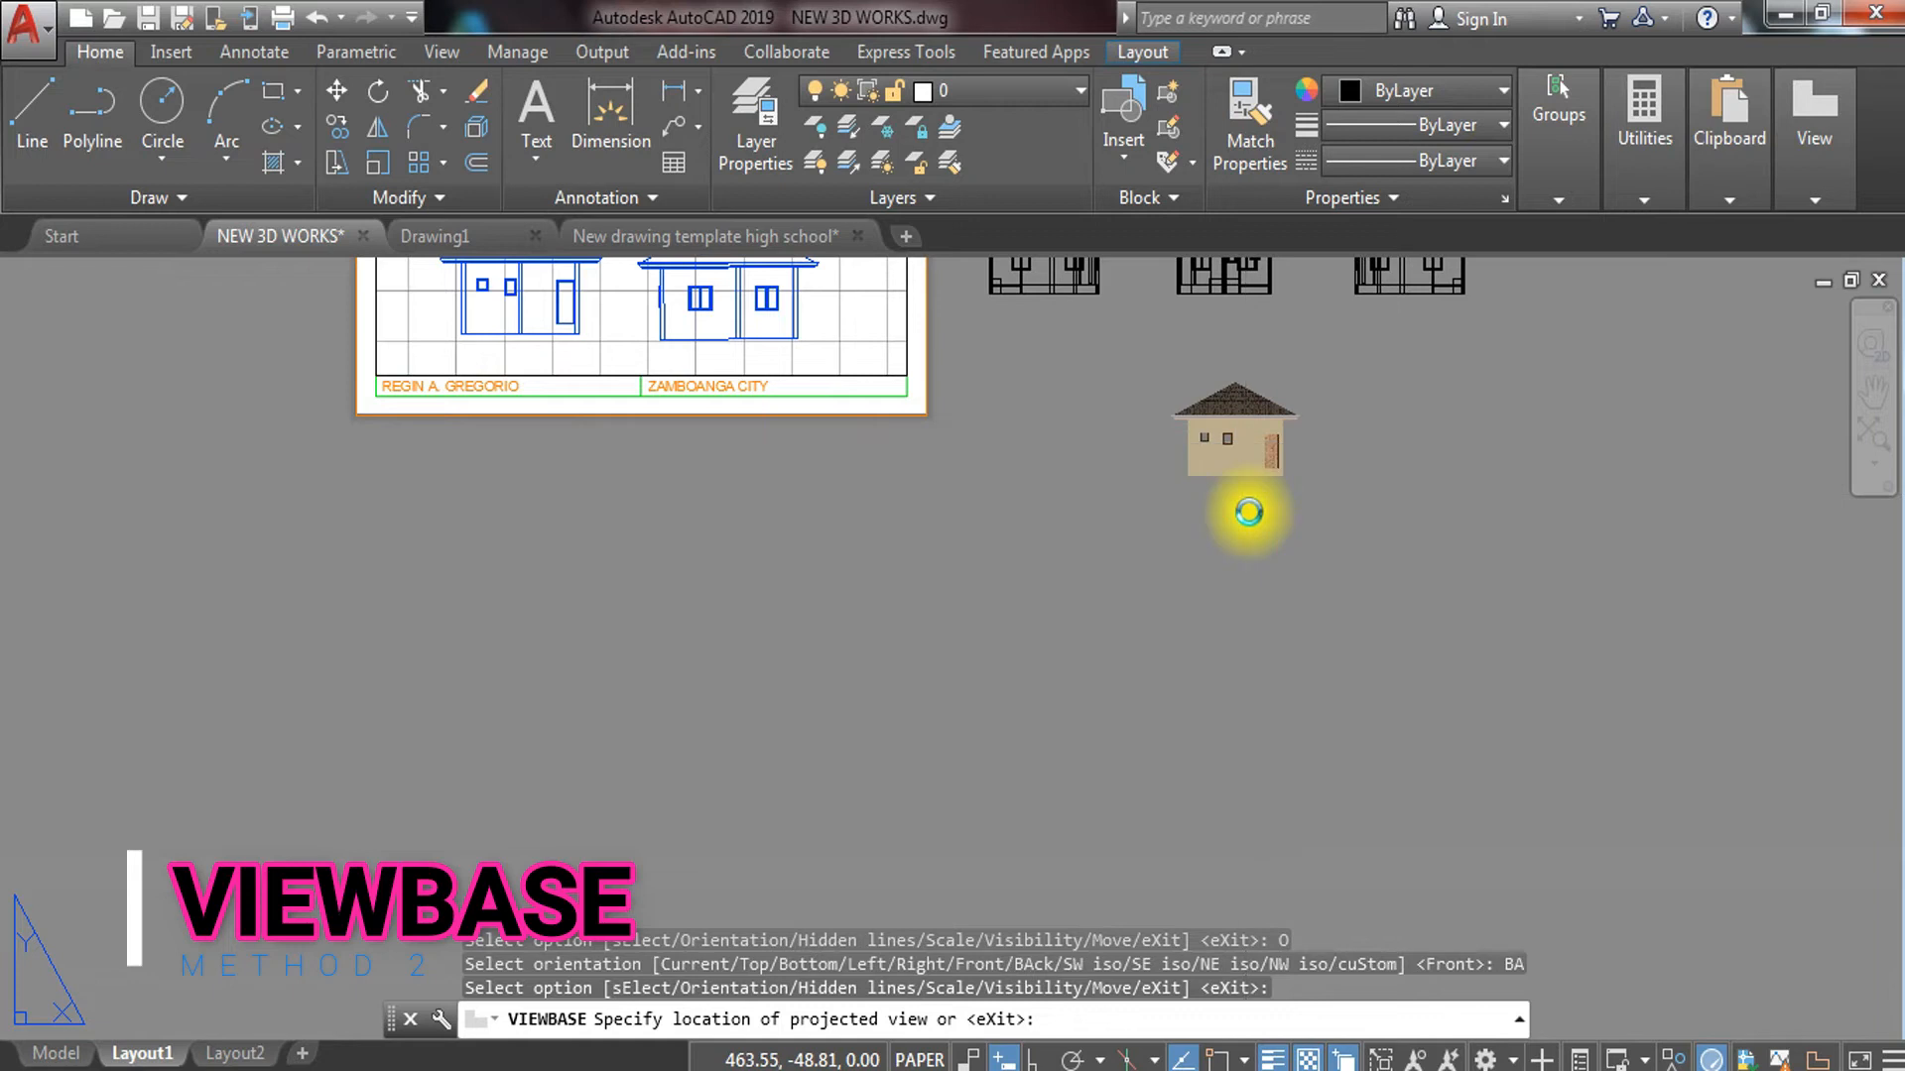
pyautogui.press('Return')
pyautogui.moveTo(1212, 578); pyautogui.dragTo(1182, 741, button='middle')
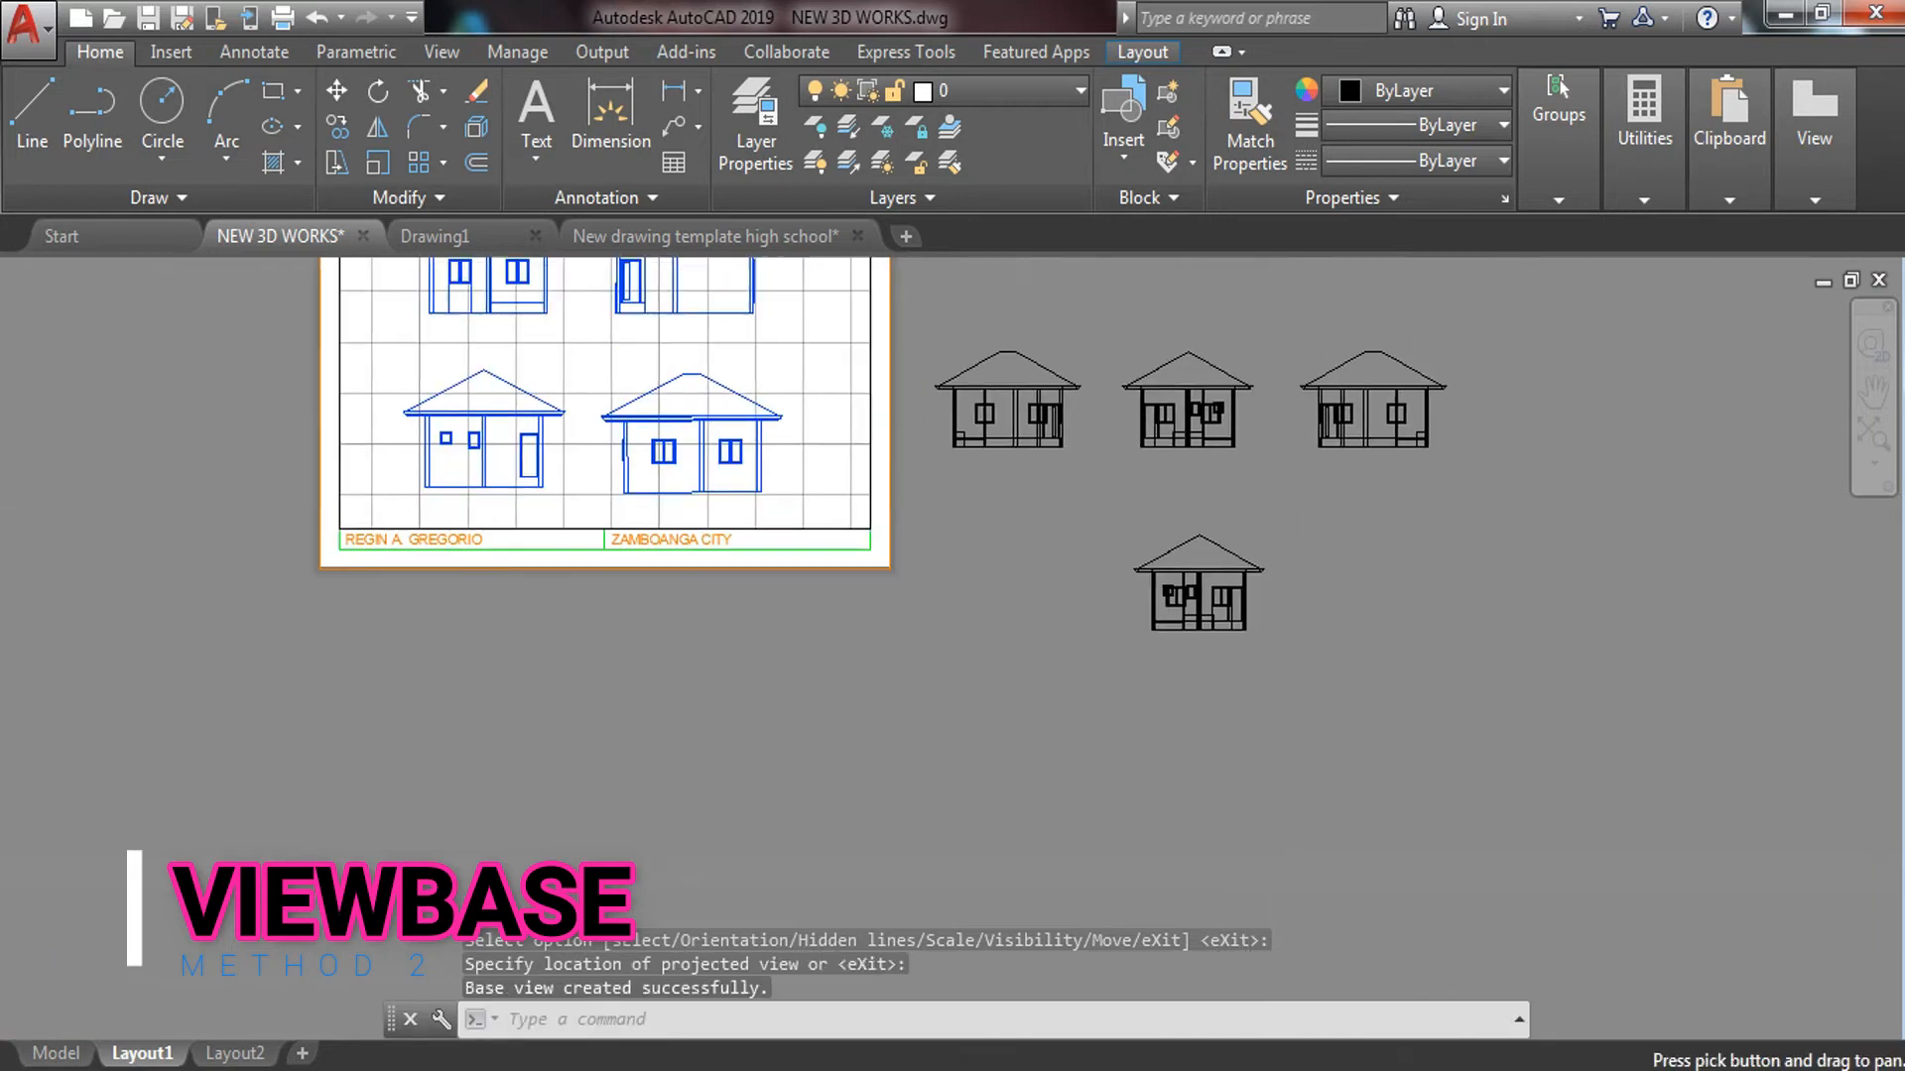
pyautogui.moveTo(1238, 553); pyautogui.dragTo(936, 677, button='middle')
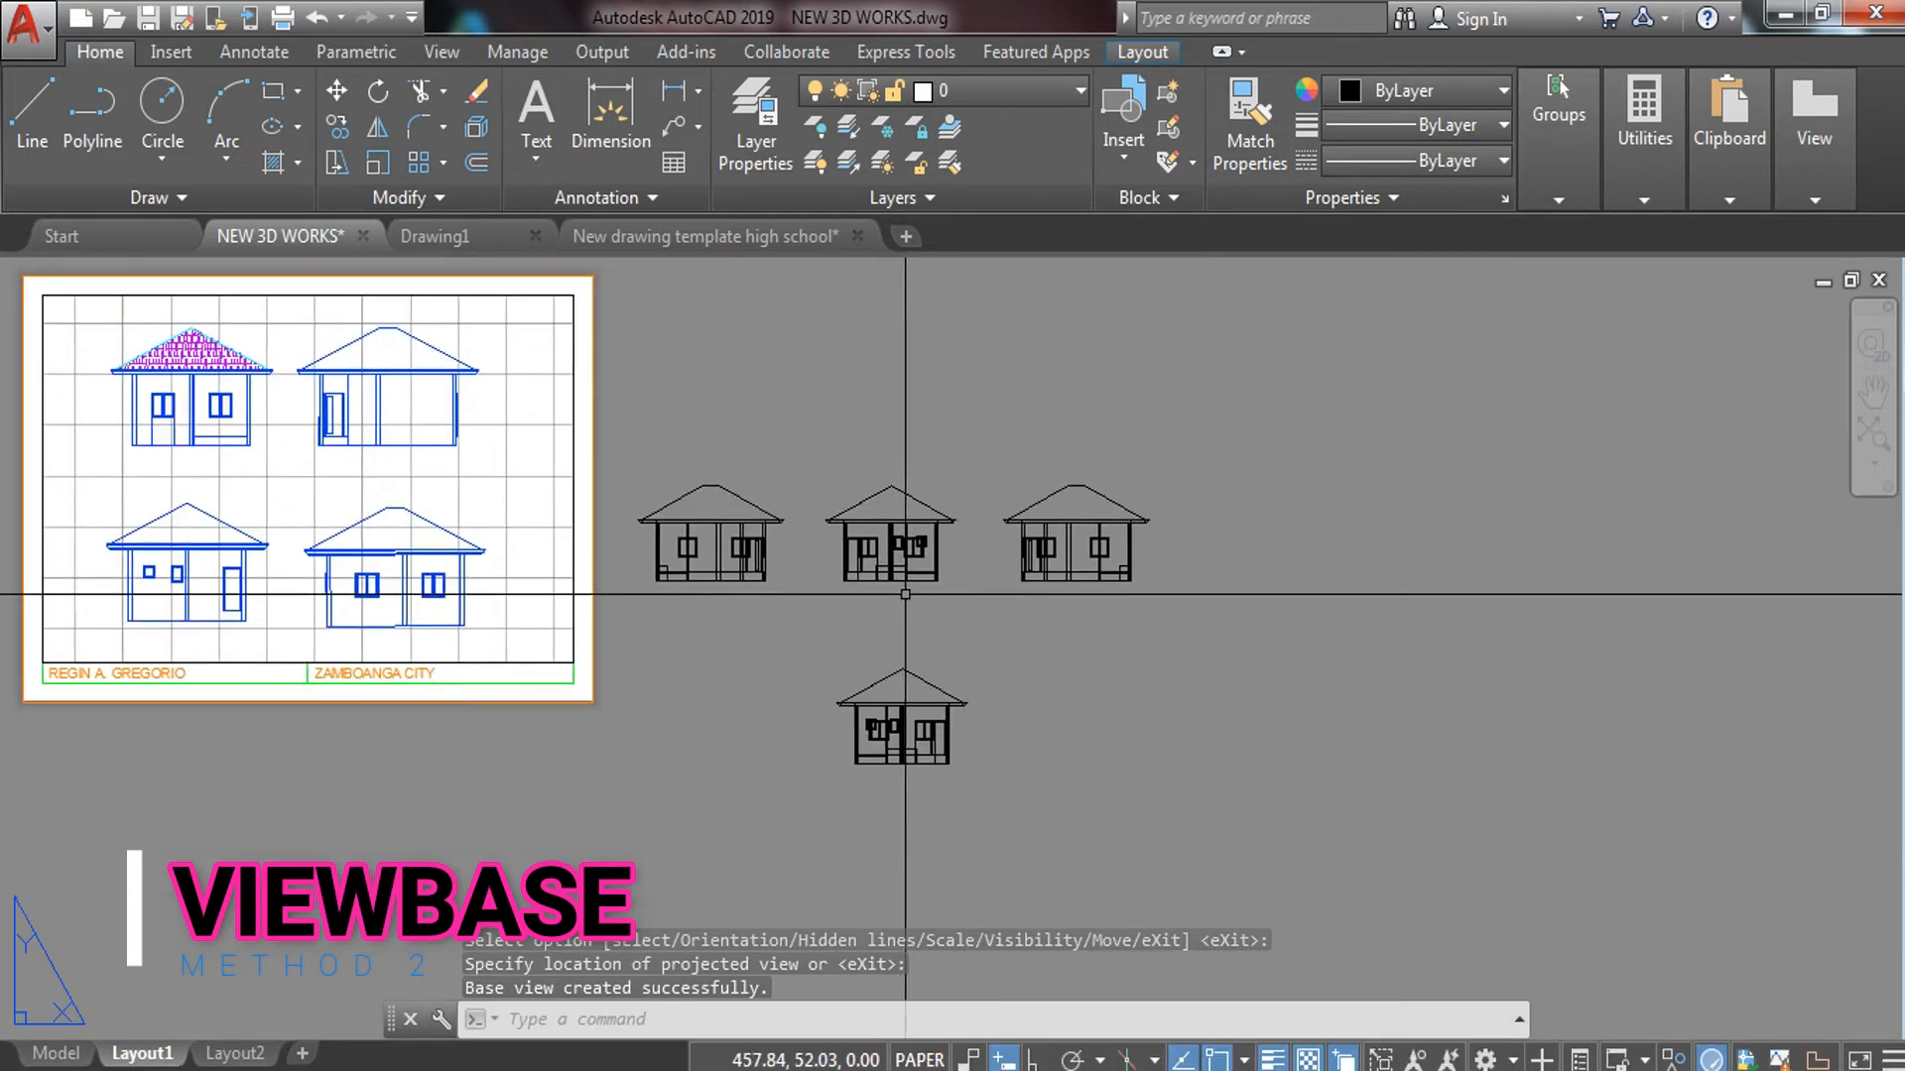
pyautogui.scroll(4, 900, 575)
pyautogui.scroll(-3, 908, 618)
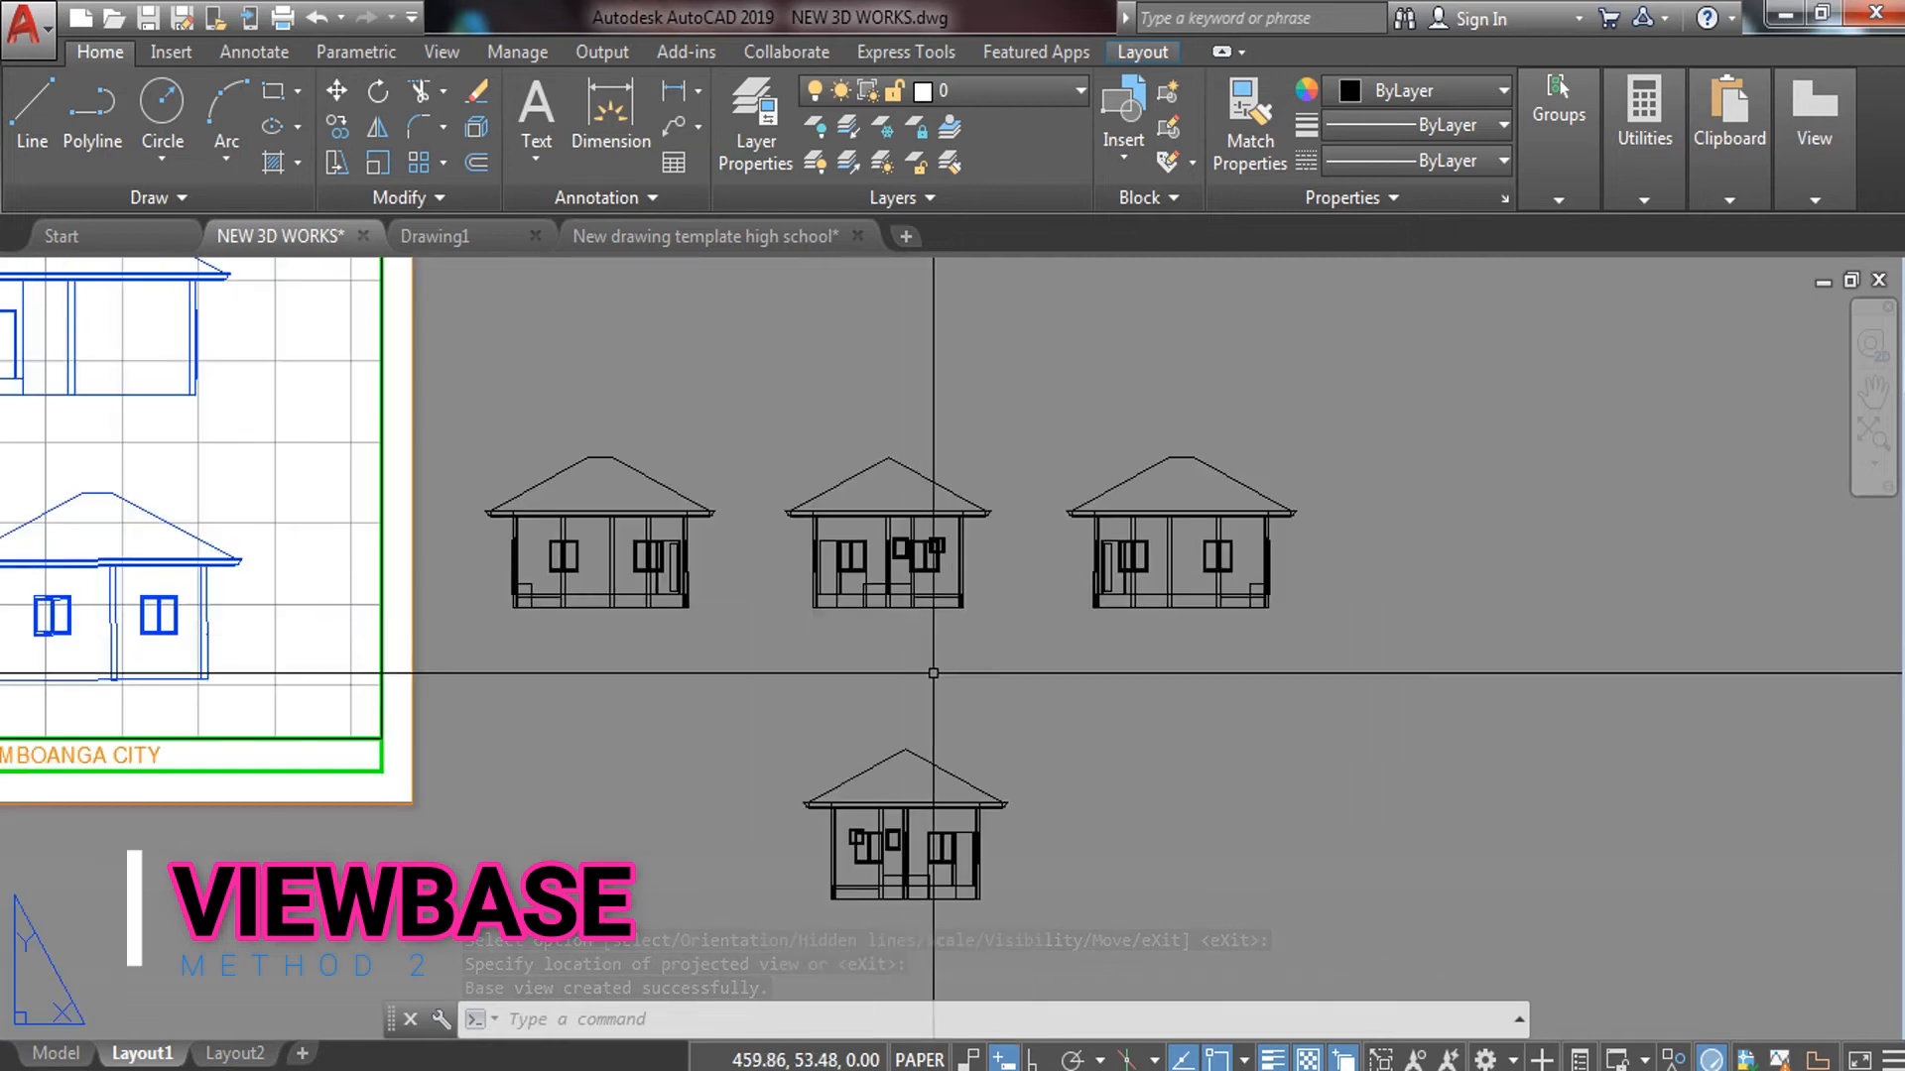
# Edit the middle house view to Shaded with visible lines style at 10:1 scale
pyautogui.click(912, 534)
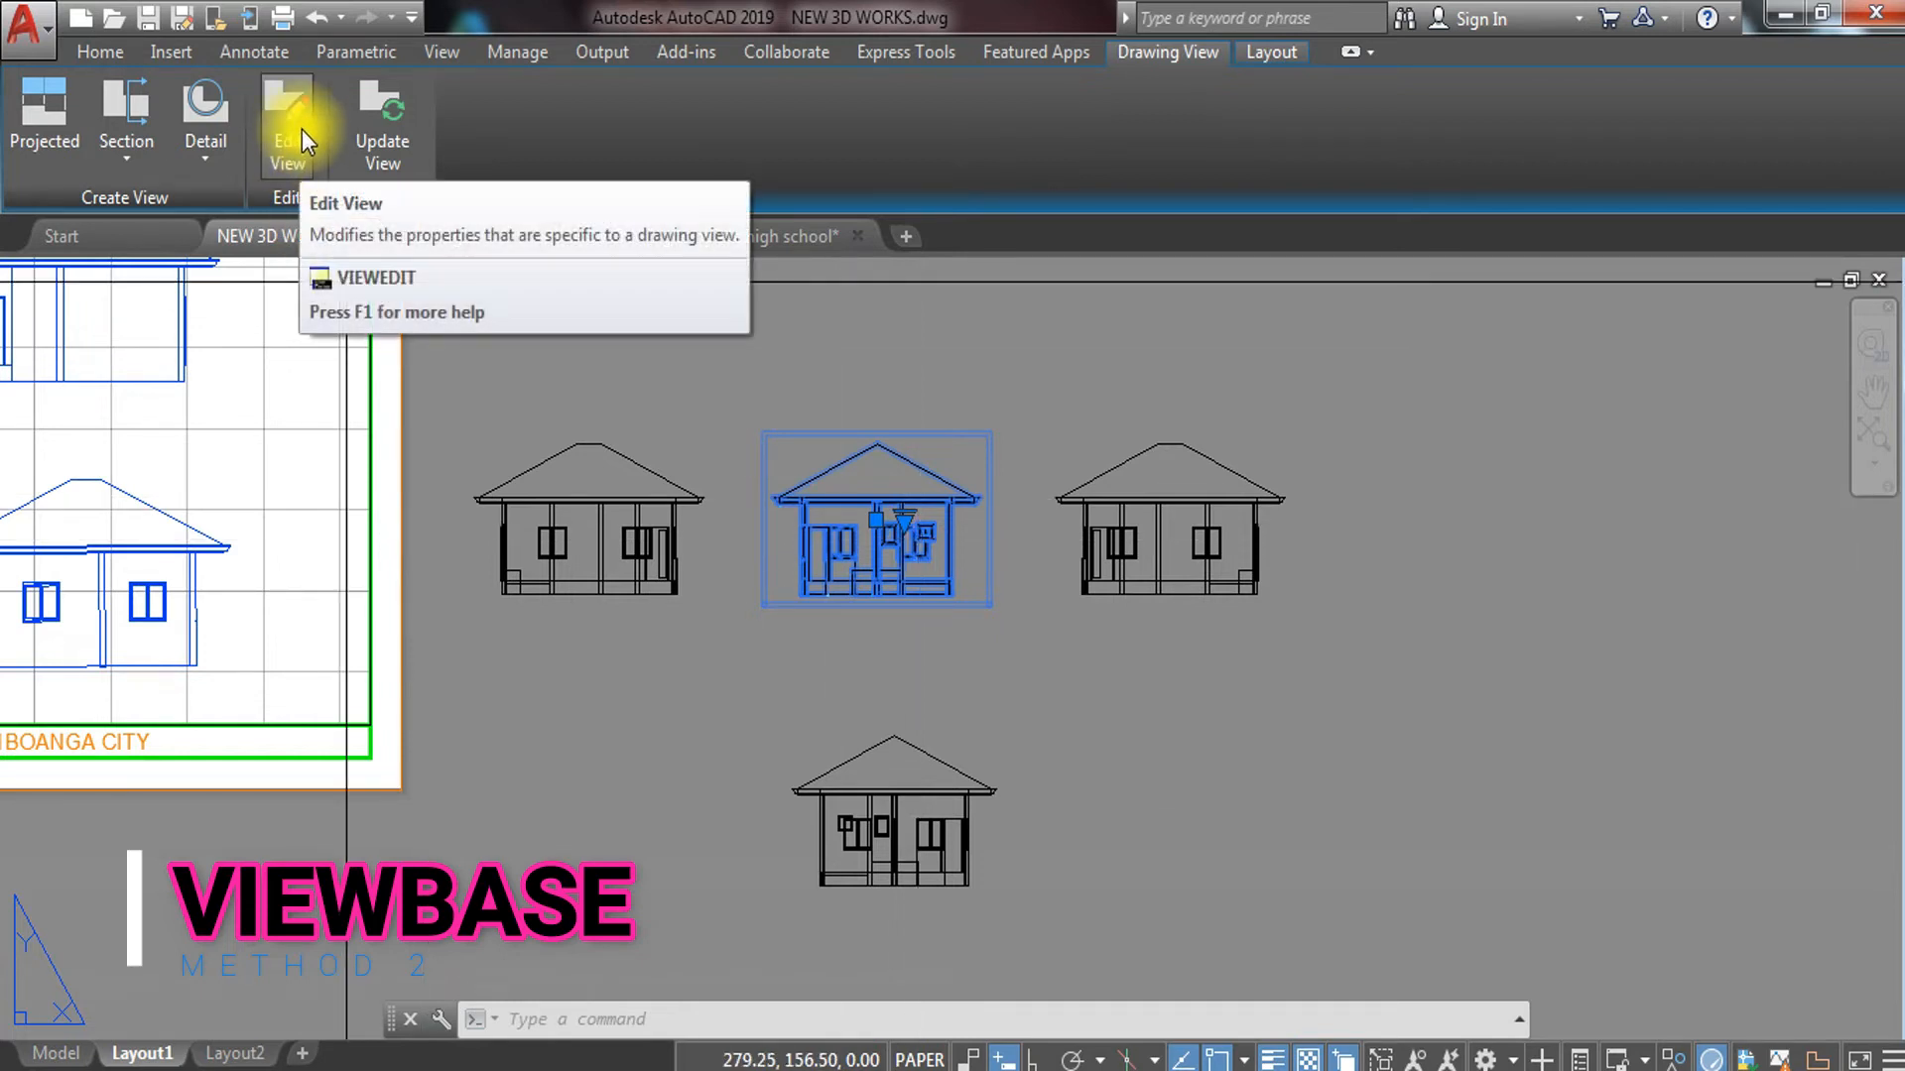
pyautogui.click(285, 149)
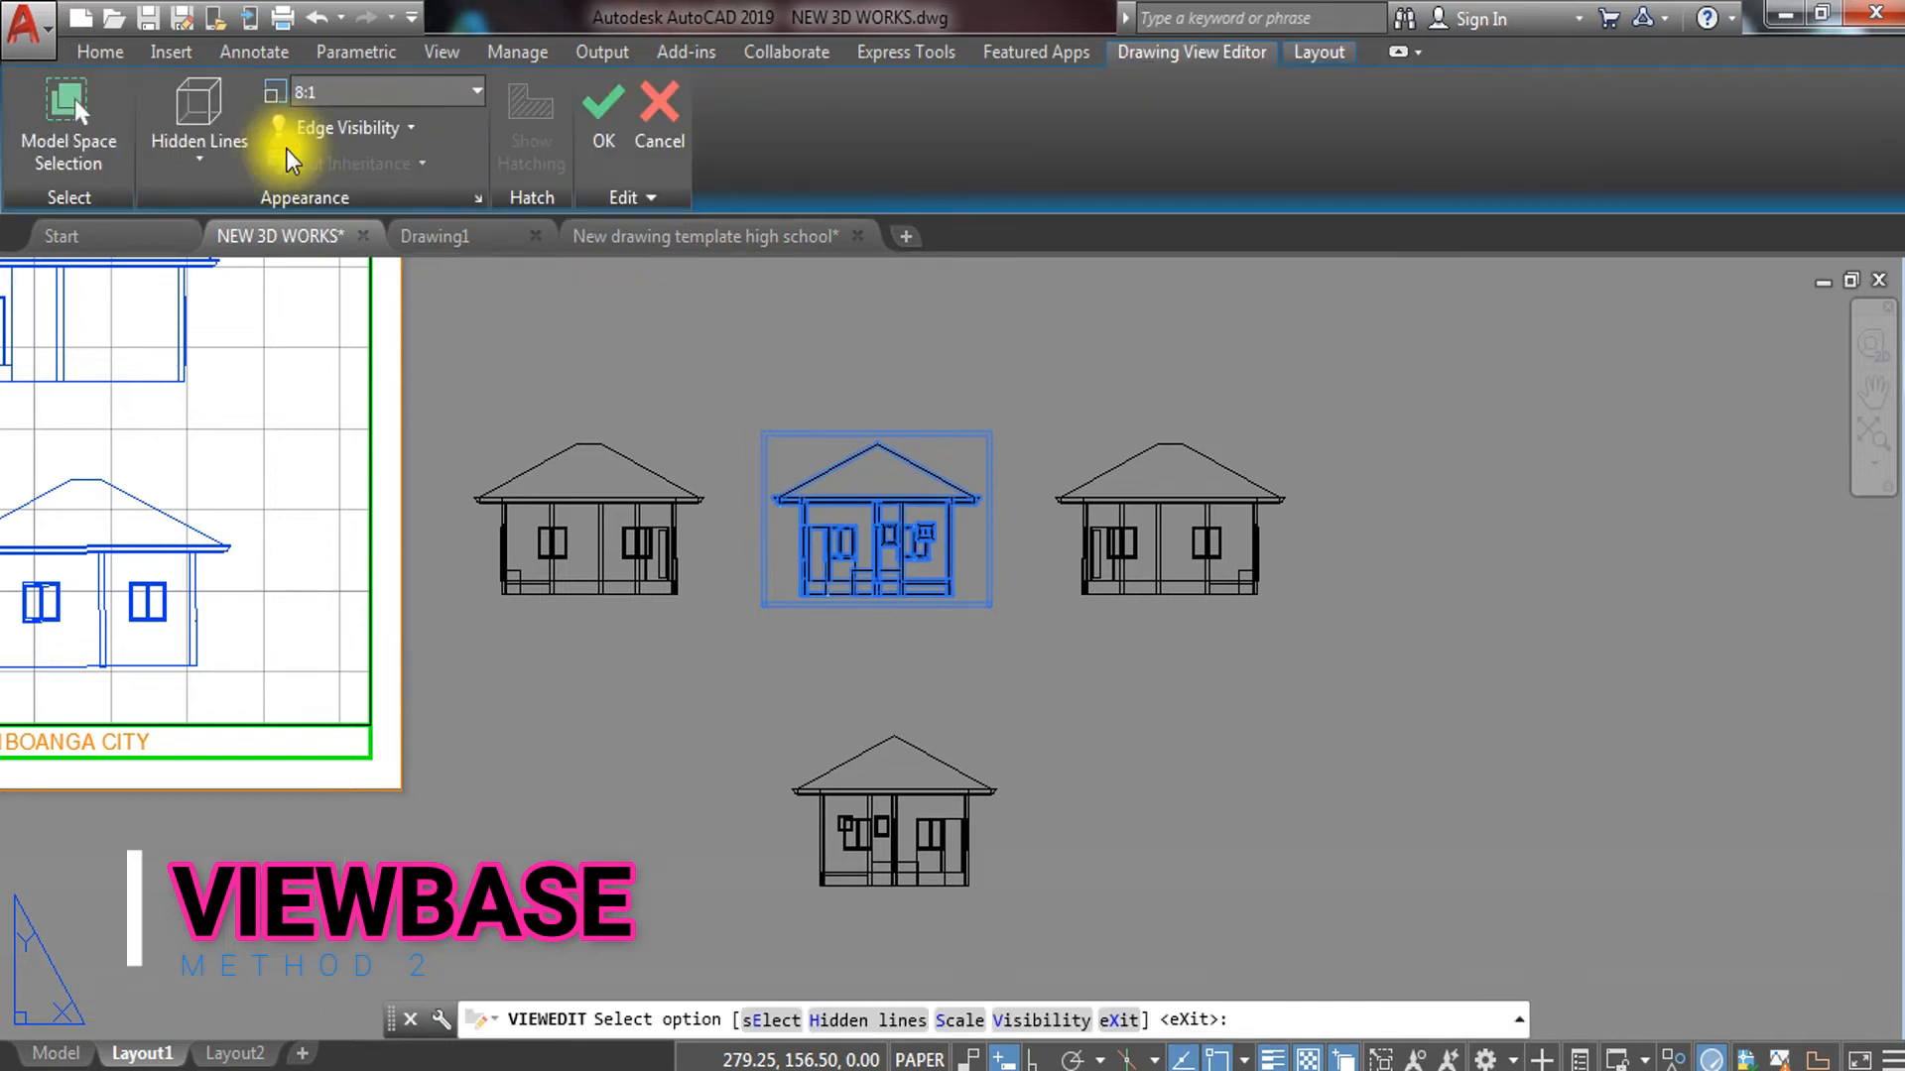
pyautogui.click(188, 167)
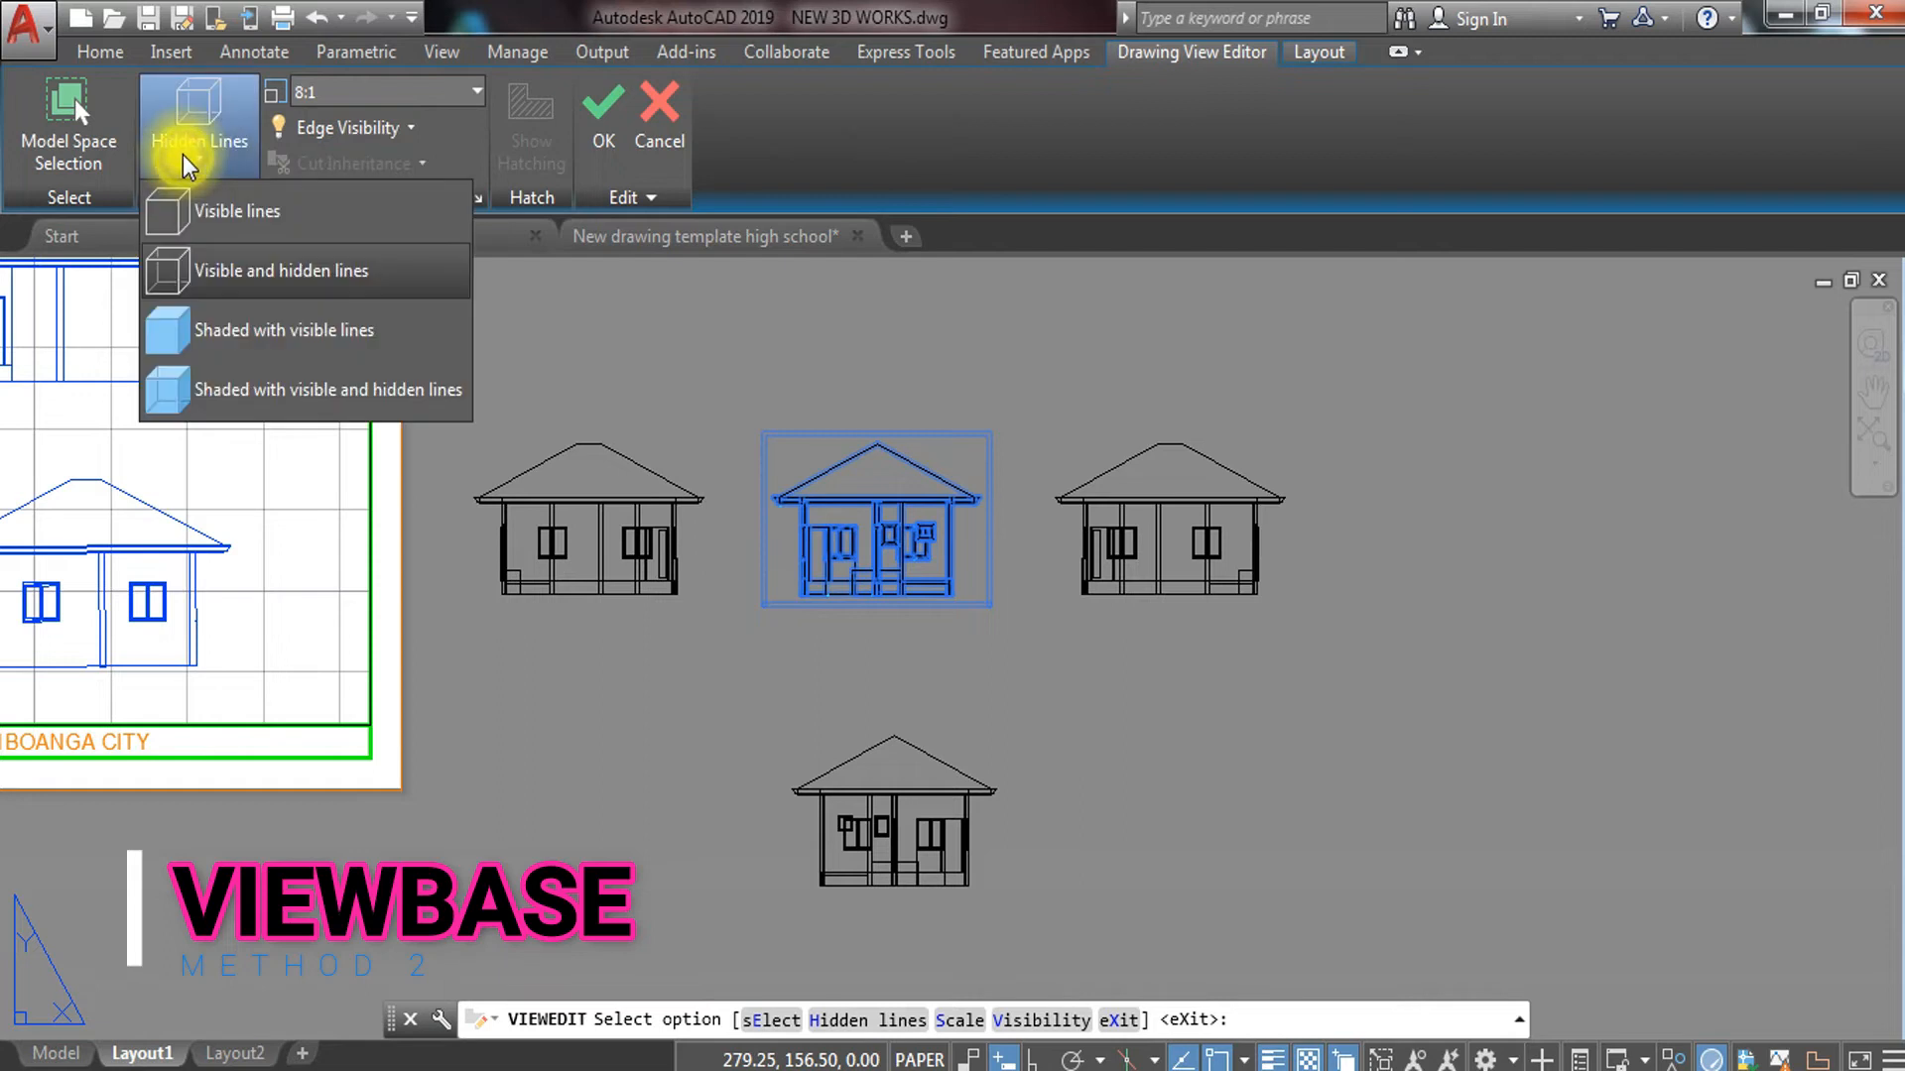
pyautogui.click(256, 342)
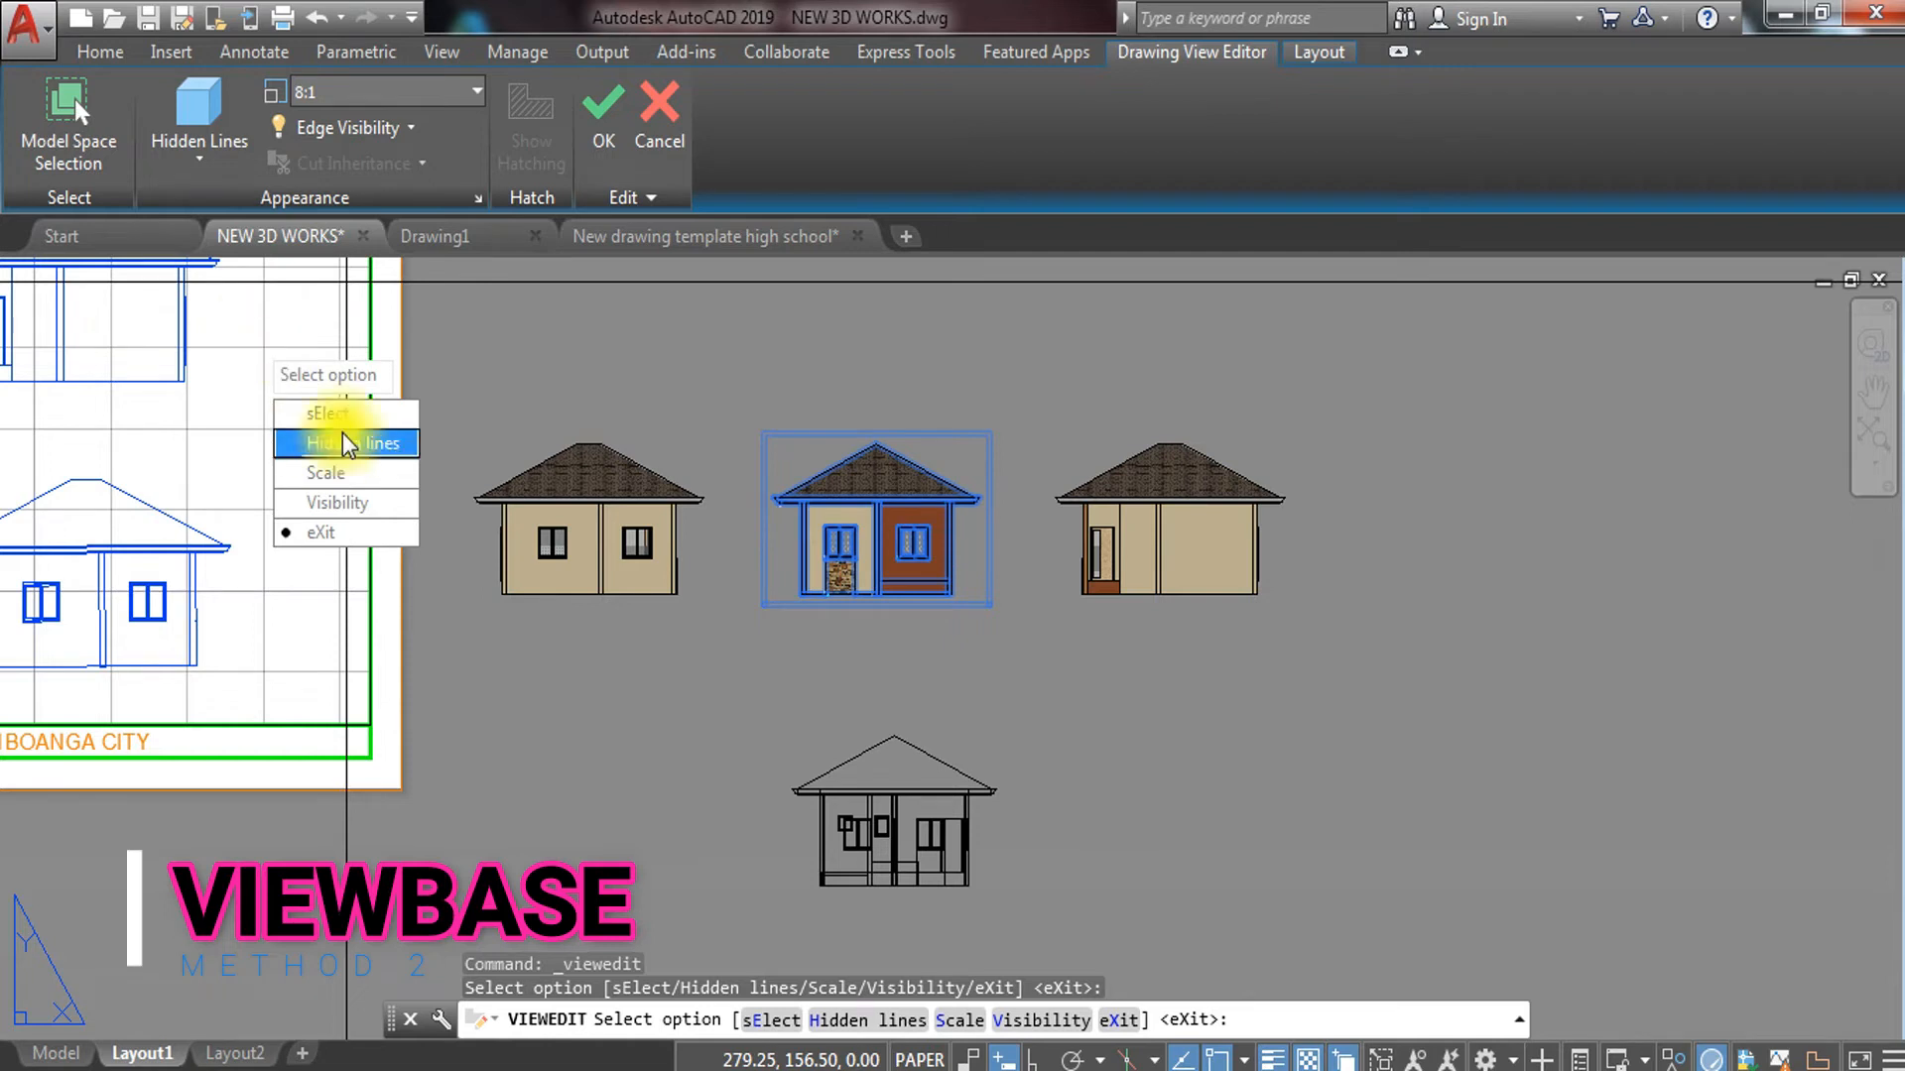
pyautogui.click(474, 99)
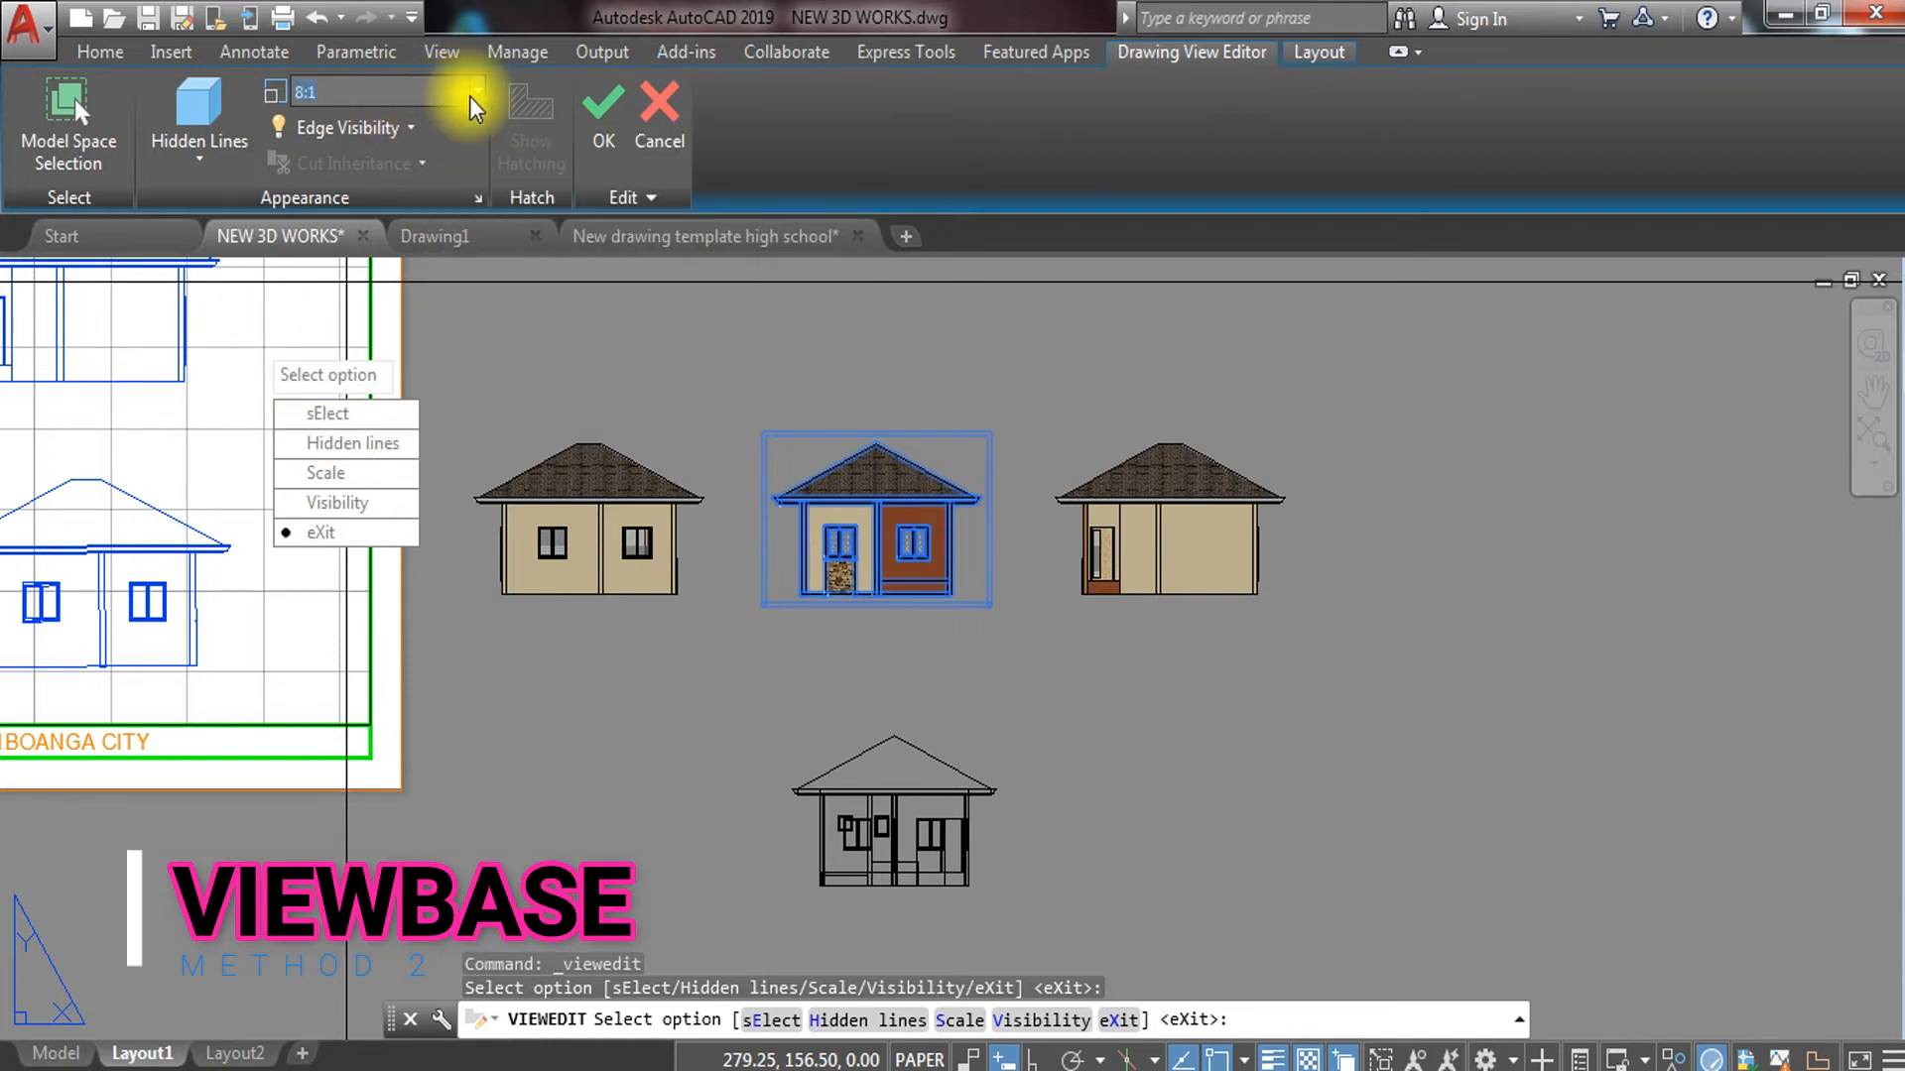
pyautogui.click(474, 99)
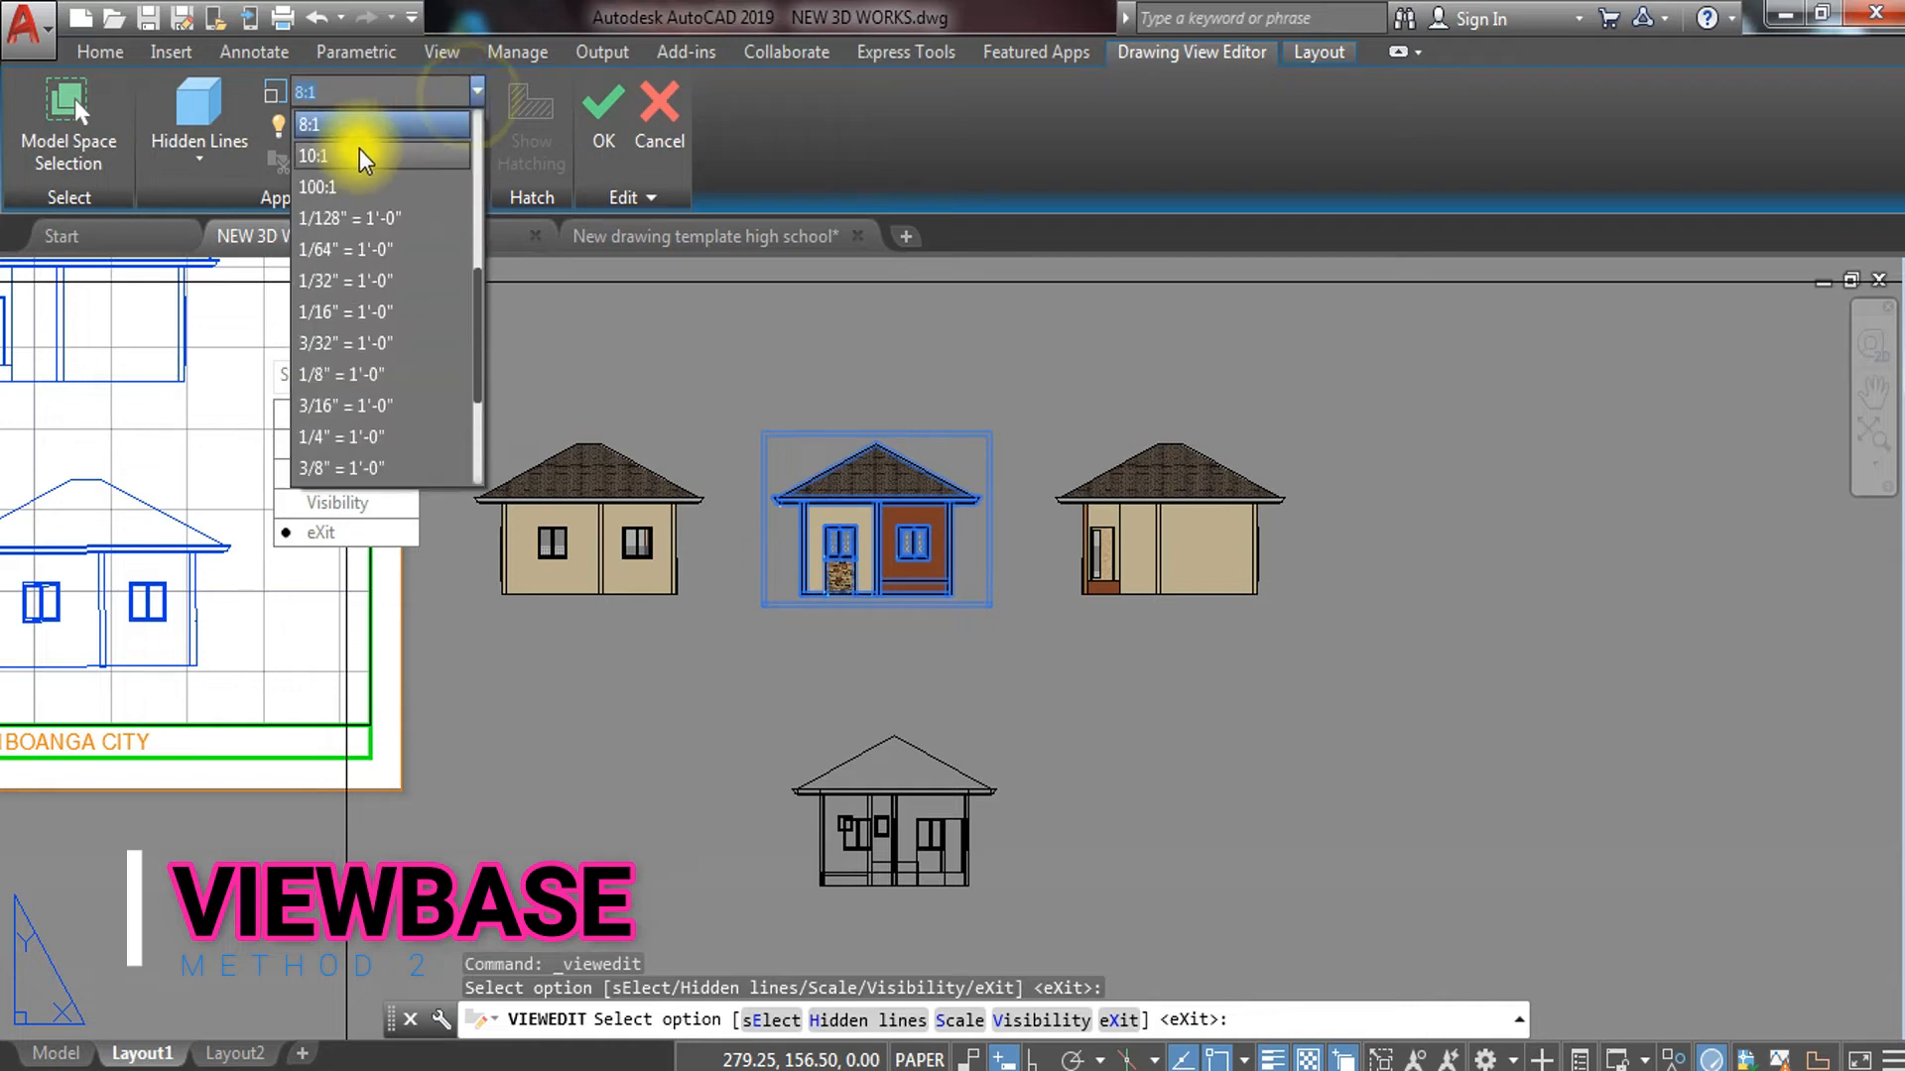
pyautogui.click(332, 158)
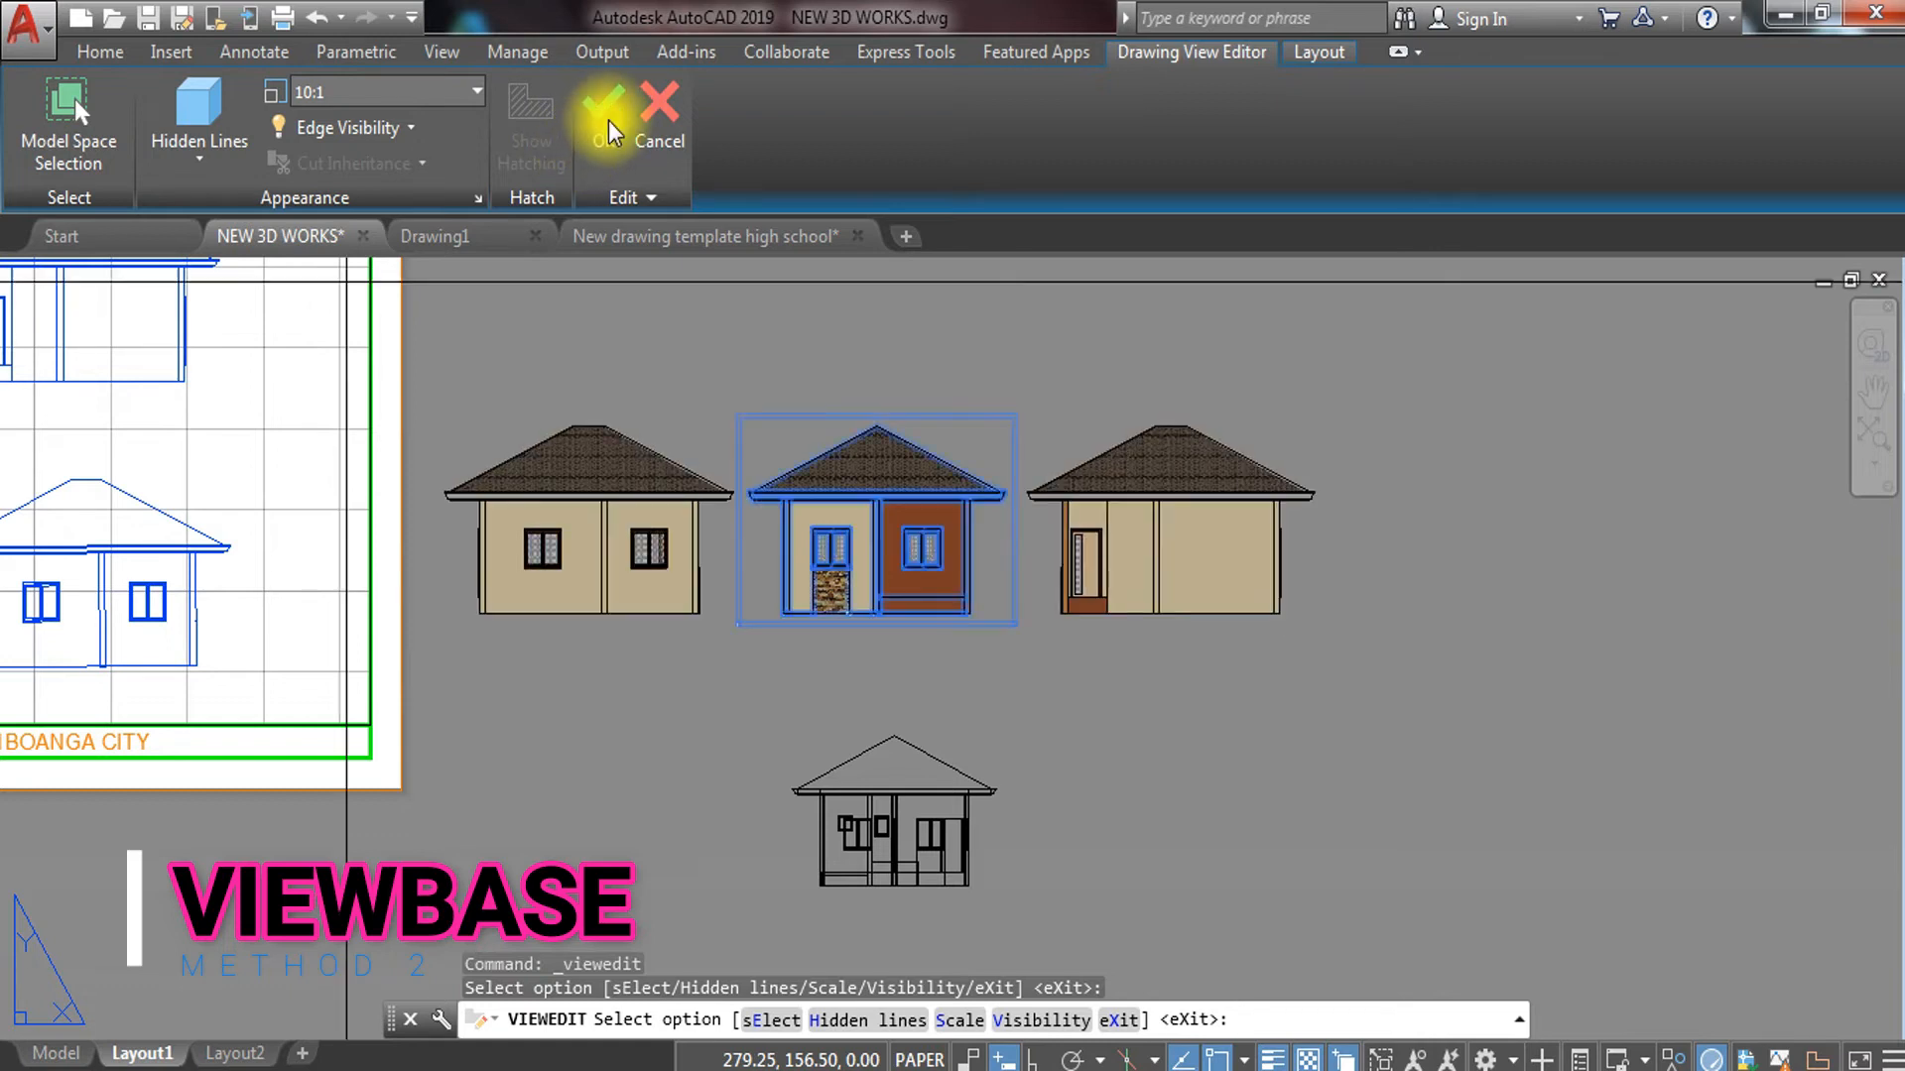
pyautogui.click(608, 119)
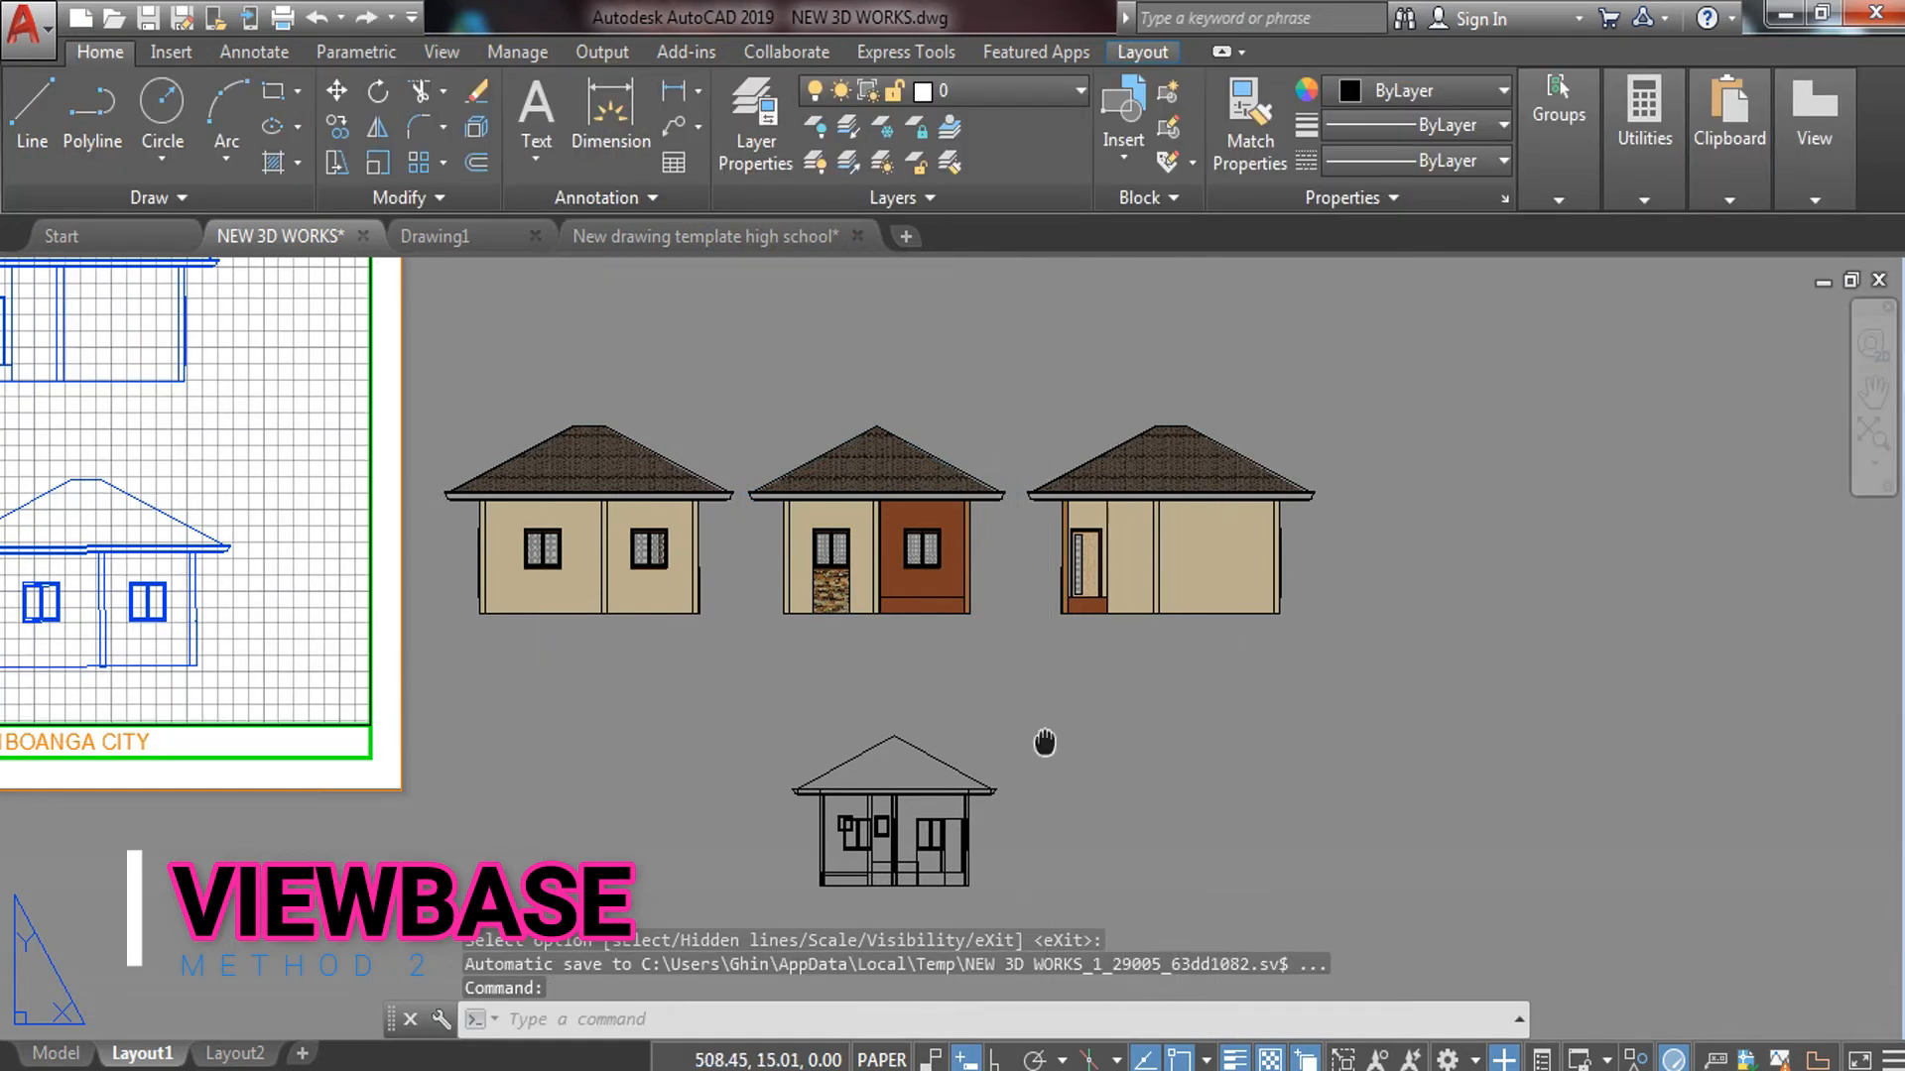
# Set the back elevation's display style to Shaded with visible lines
pyautogui.moveTo(1045, 742); pyautogui.dragTo(1164, 524, button='middle')
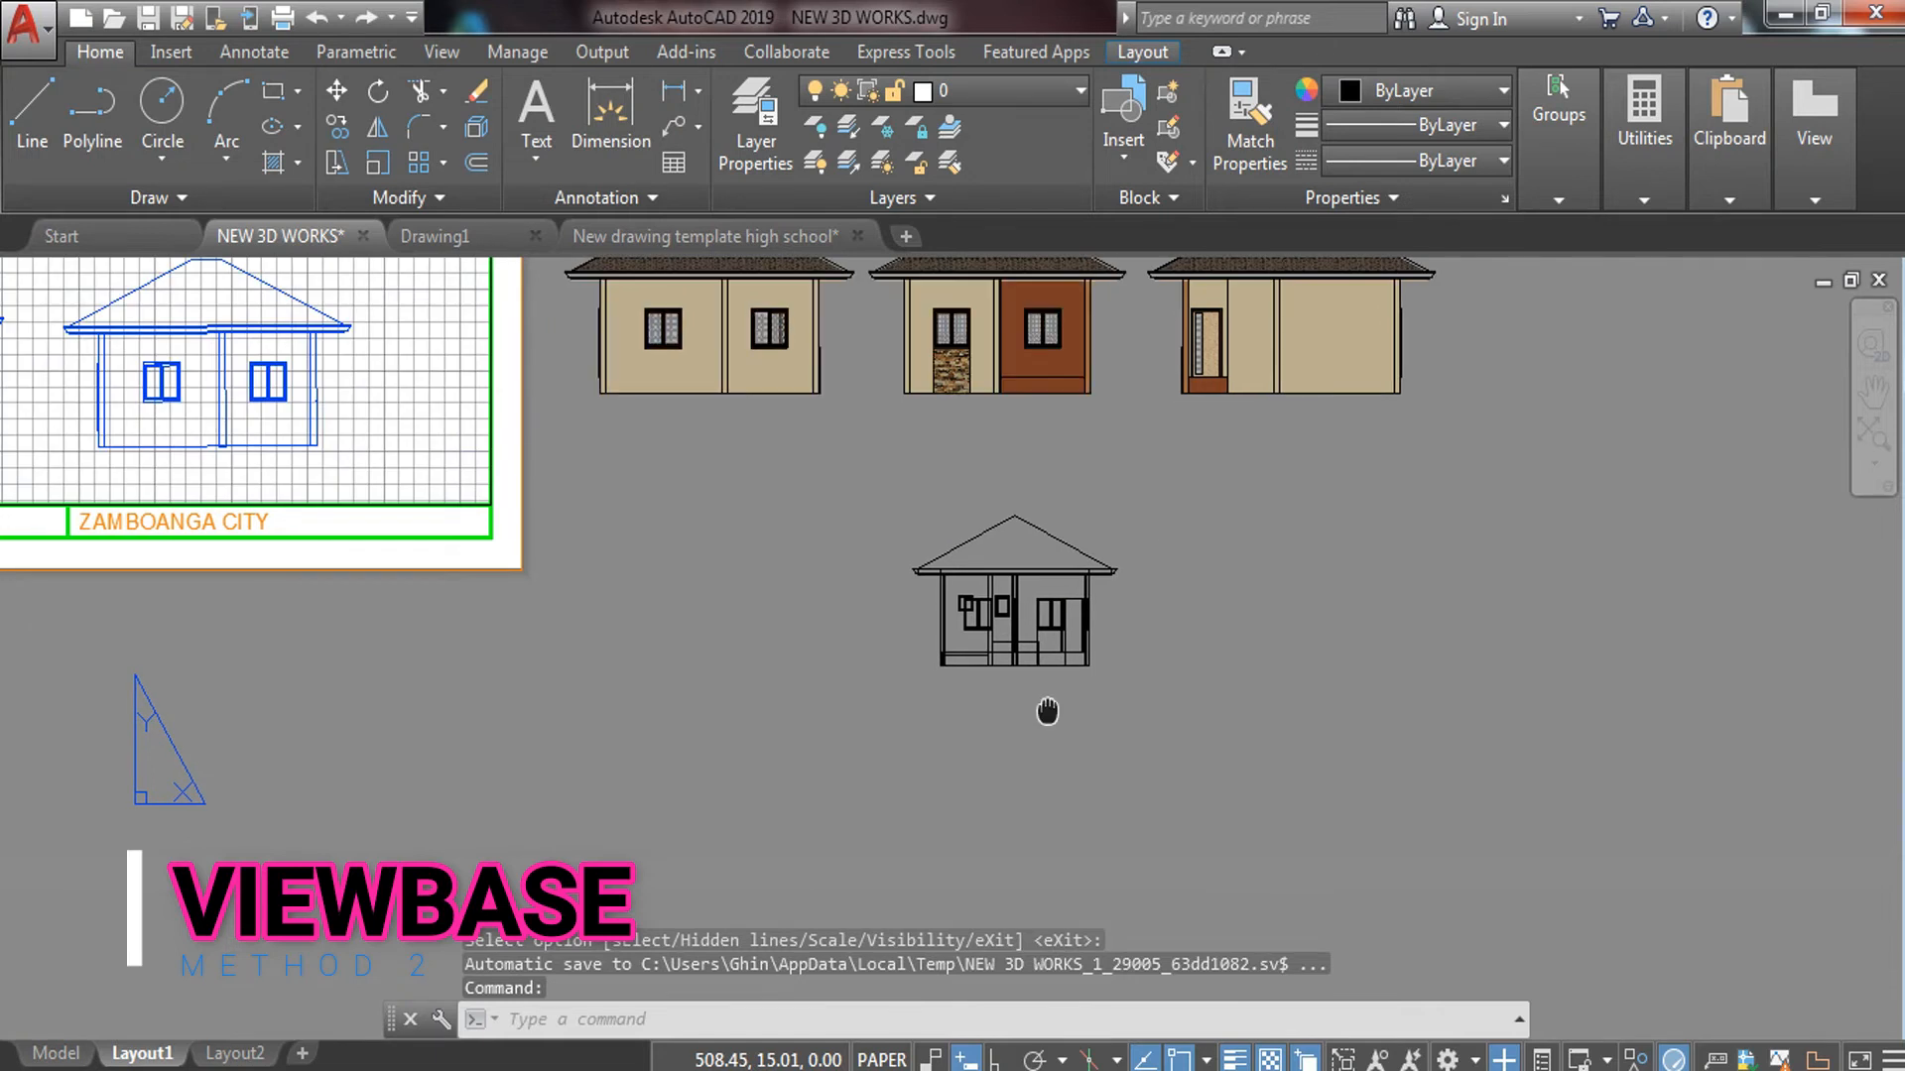
pyautogui.click(1131, 562)
pyautogui.click(901, 746)
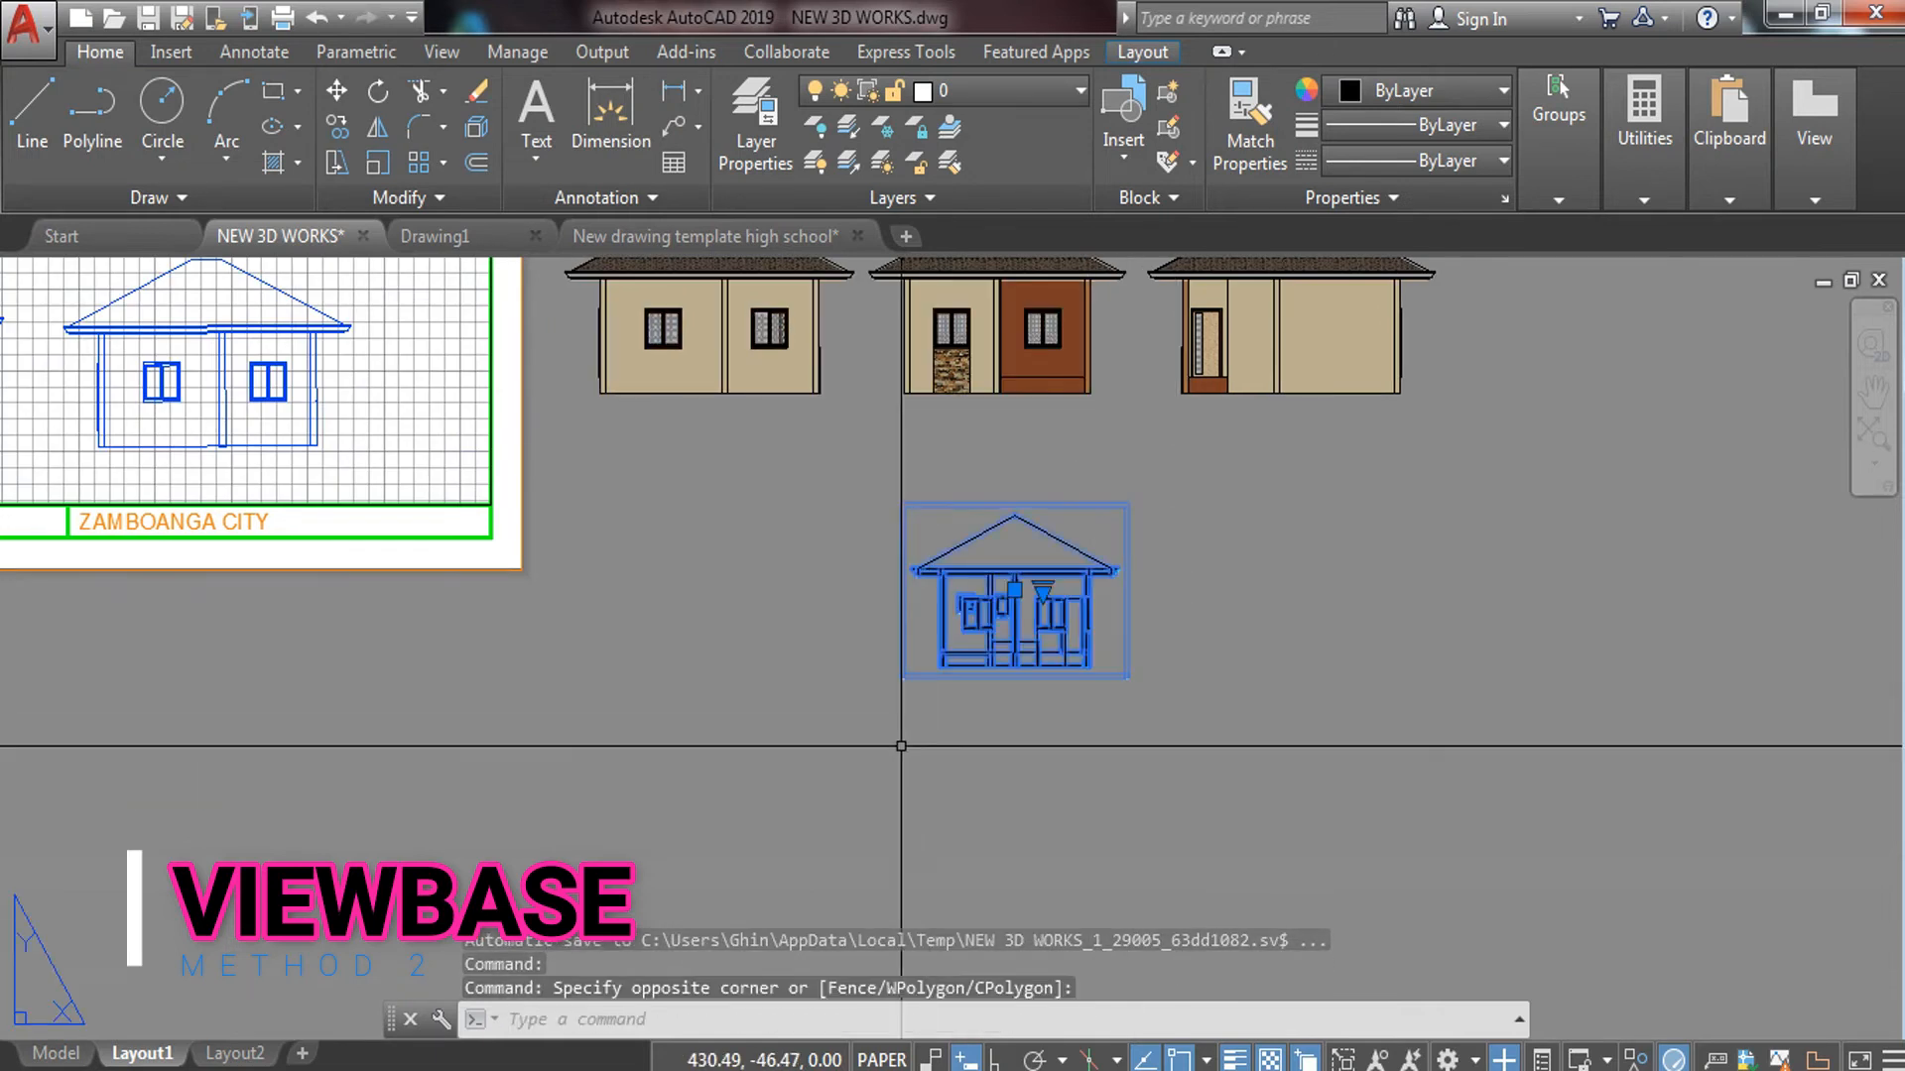
pyautogui.click(313, 162)
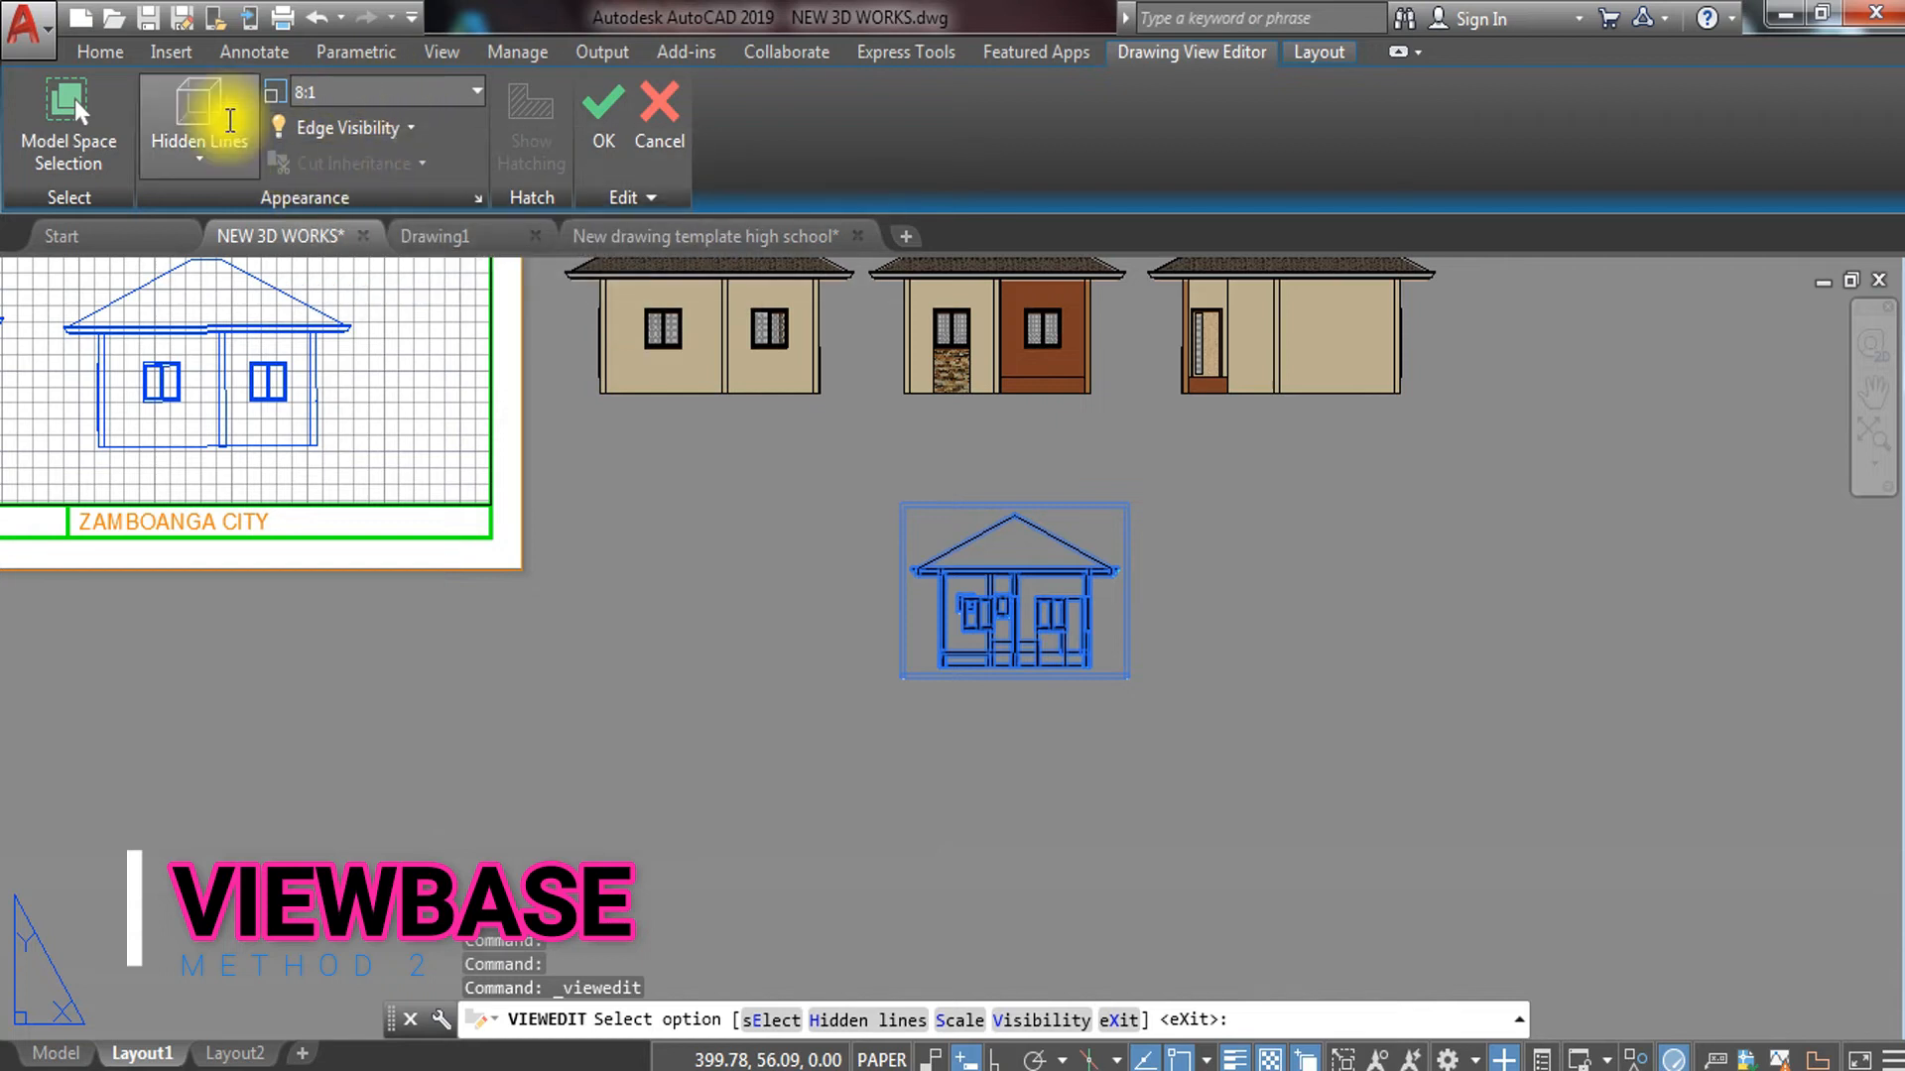
pyautogui.click(195, 149)
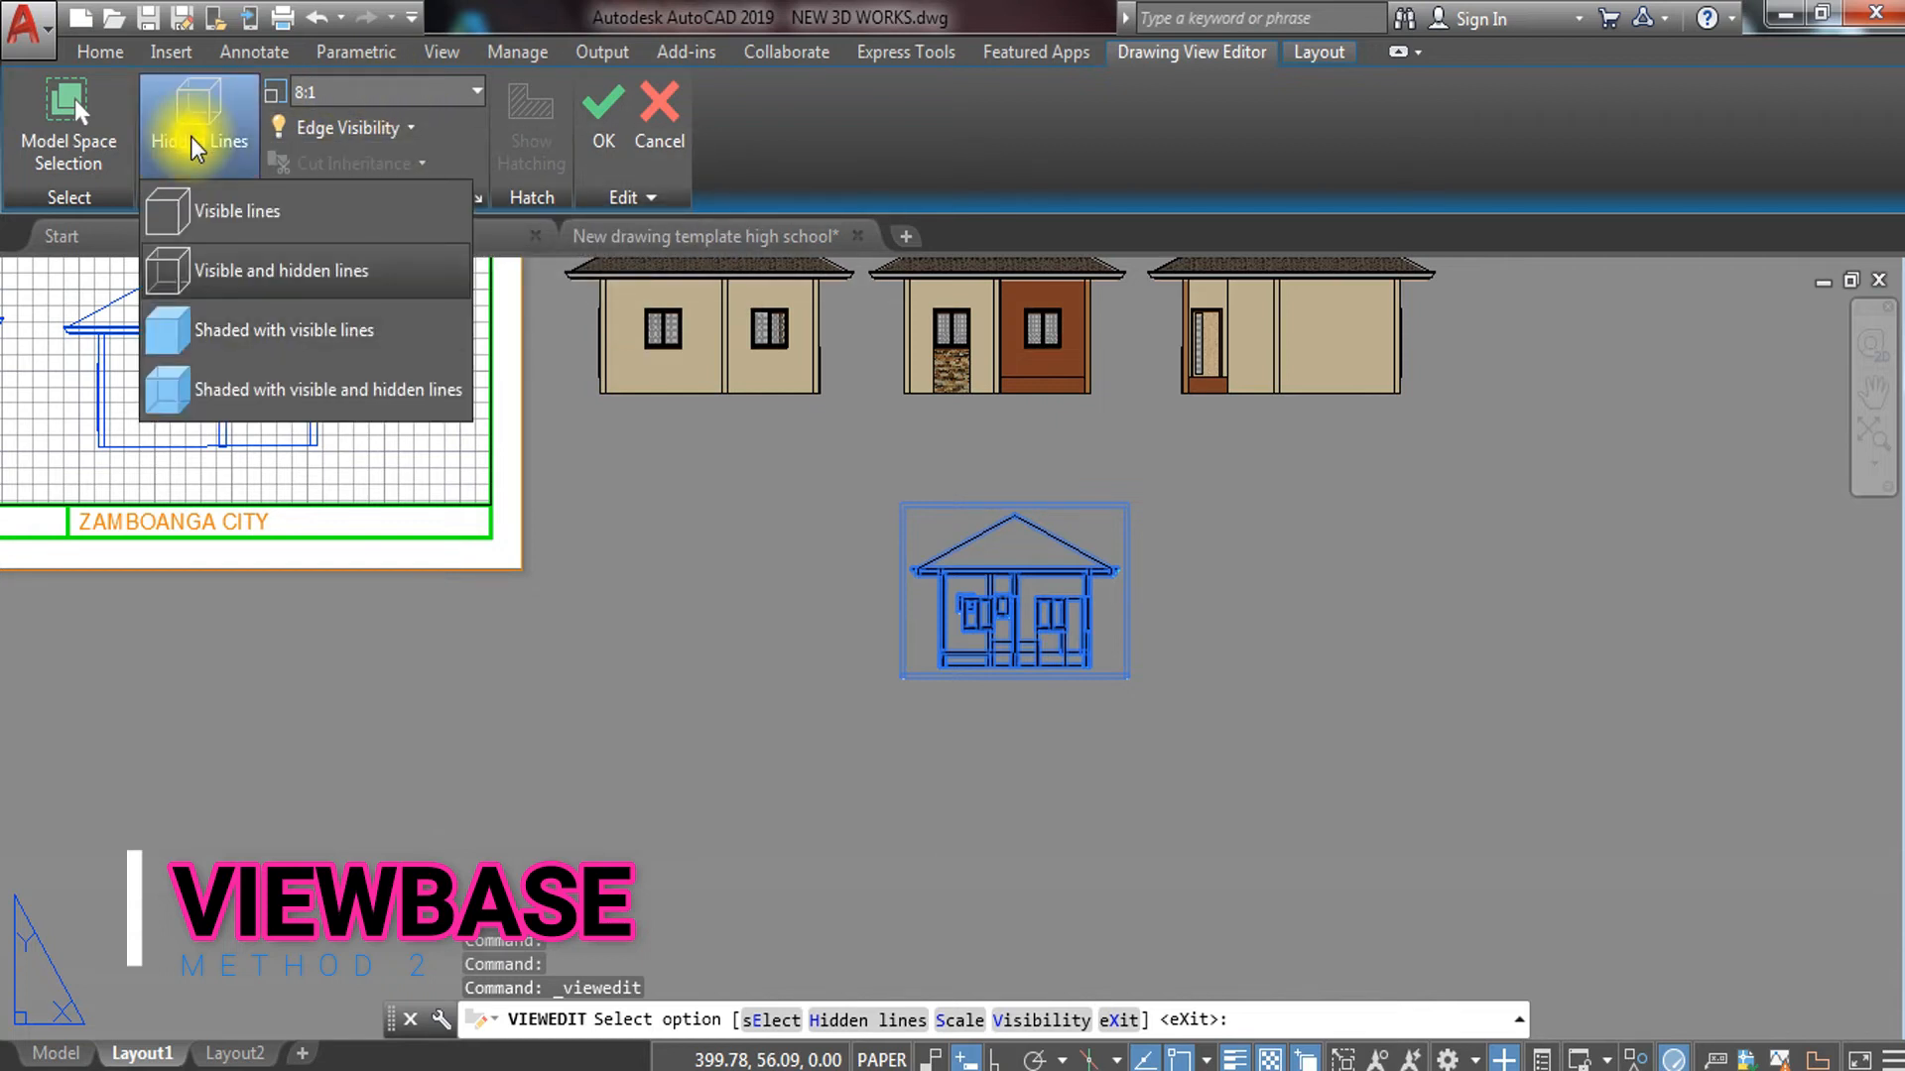
pyautogui.click(288, 407)
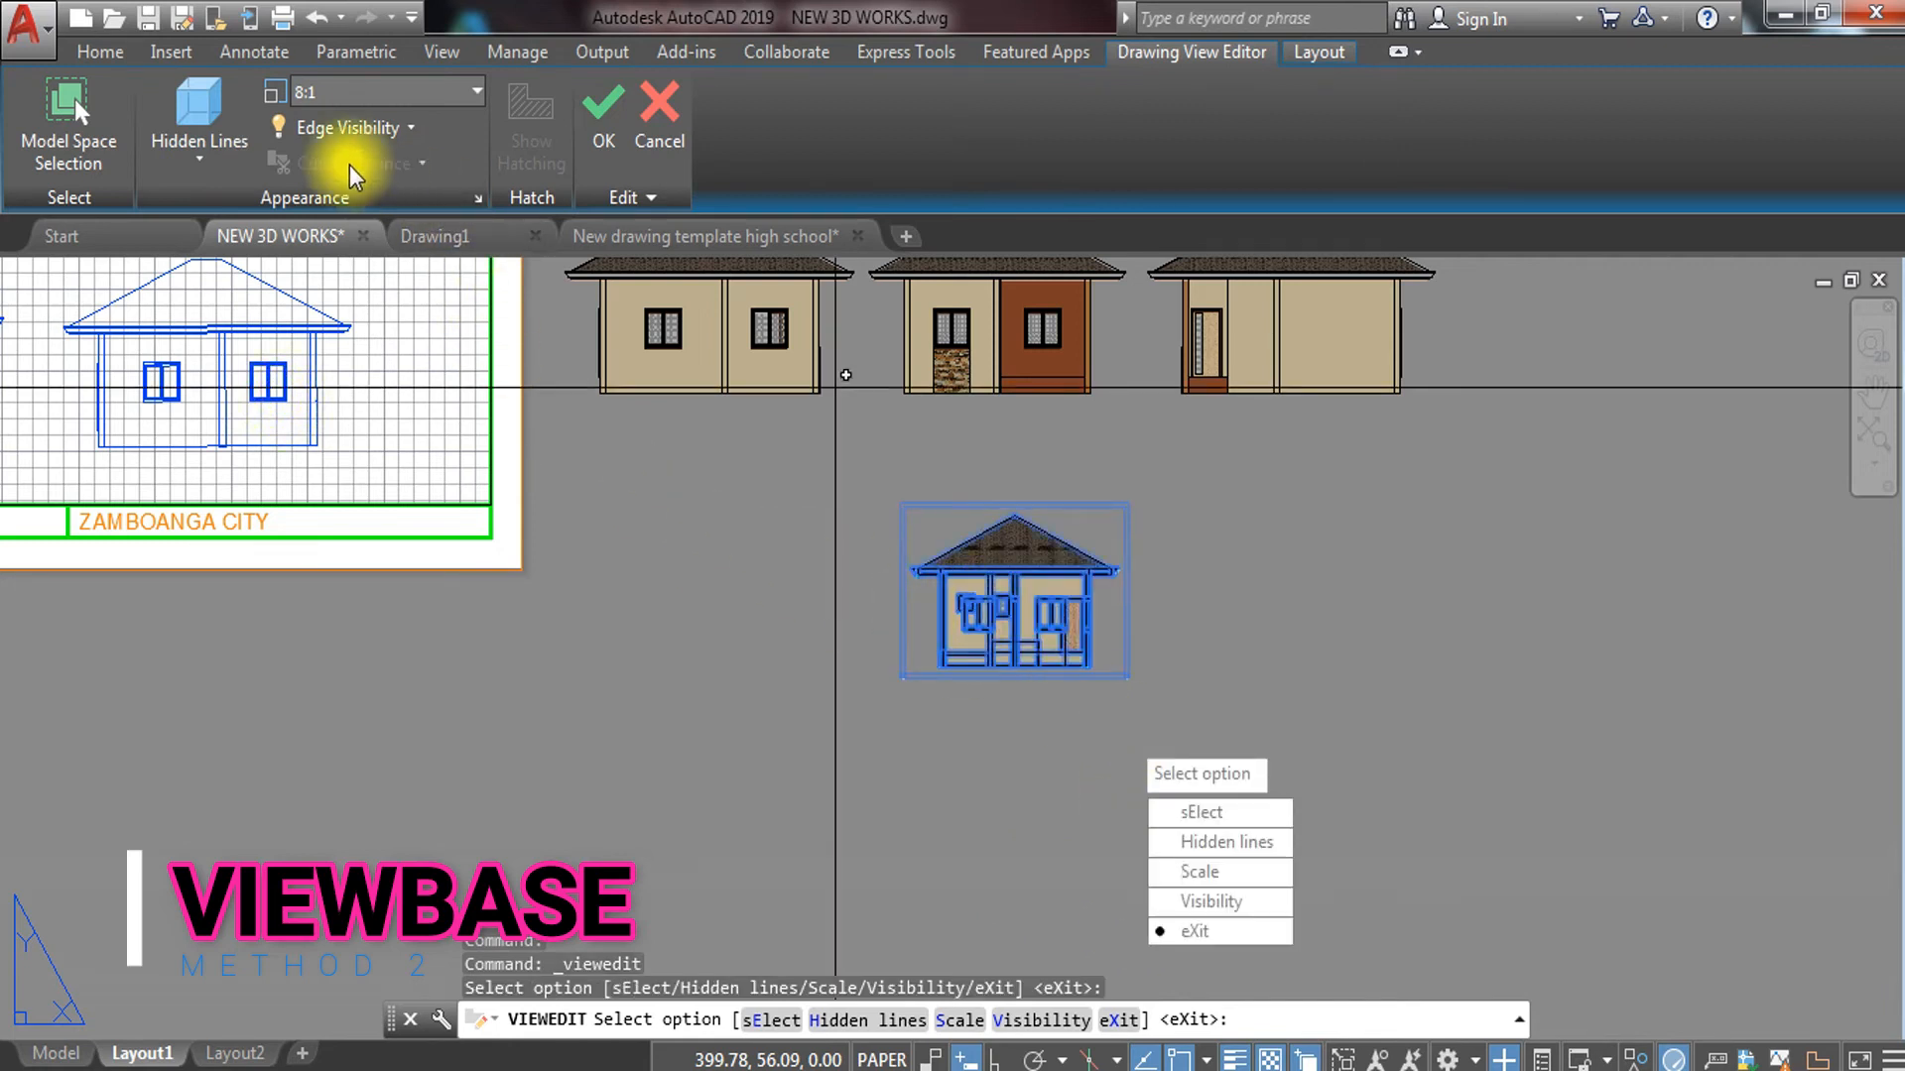
pyautogui.click(204, 146)
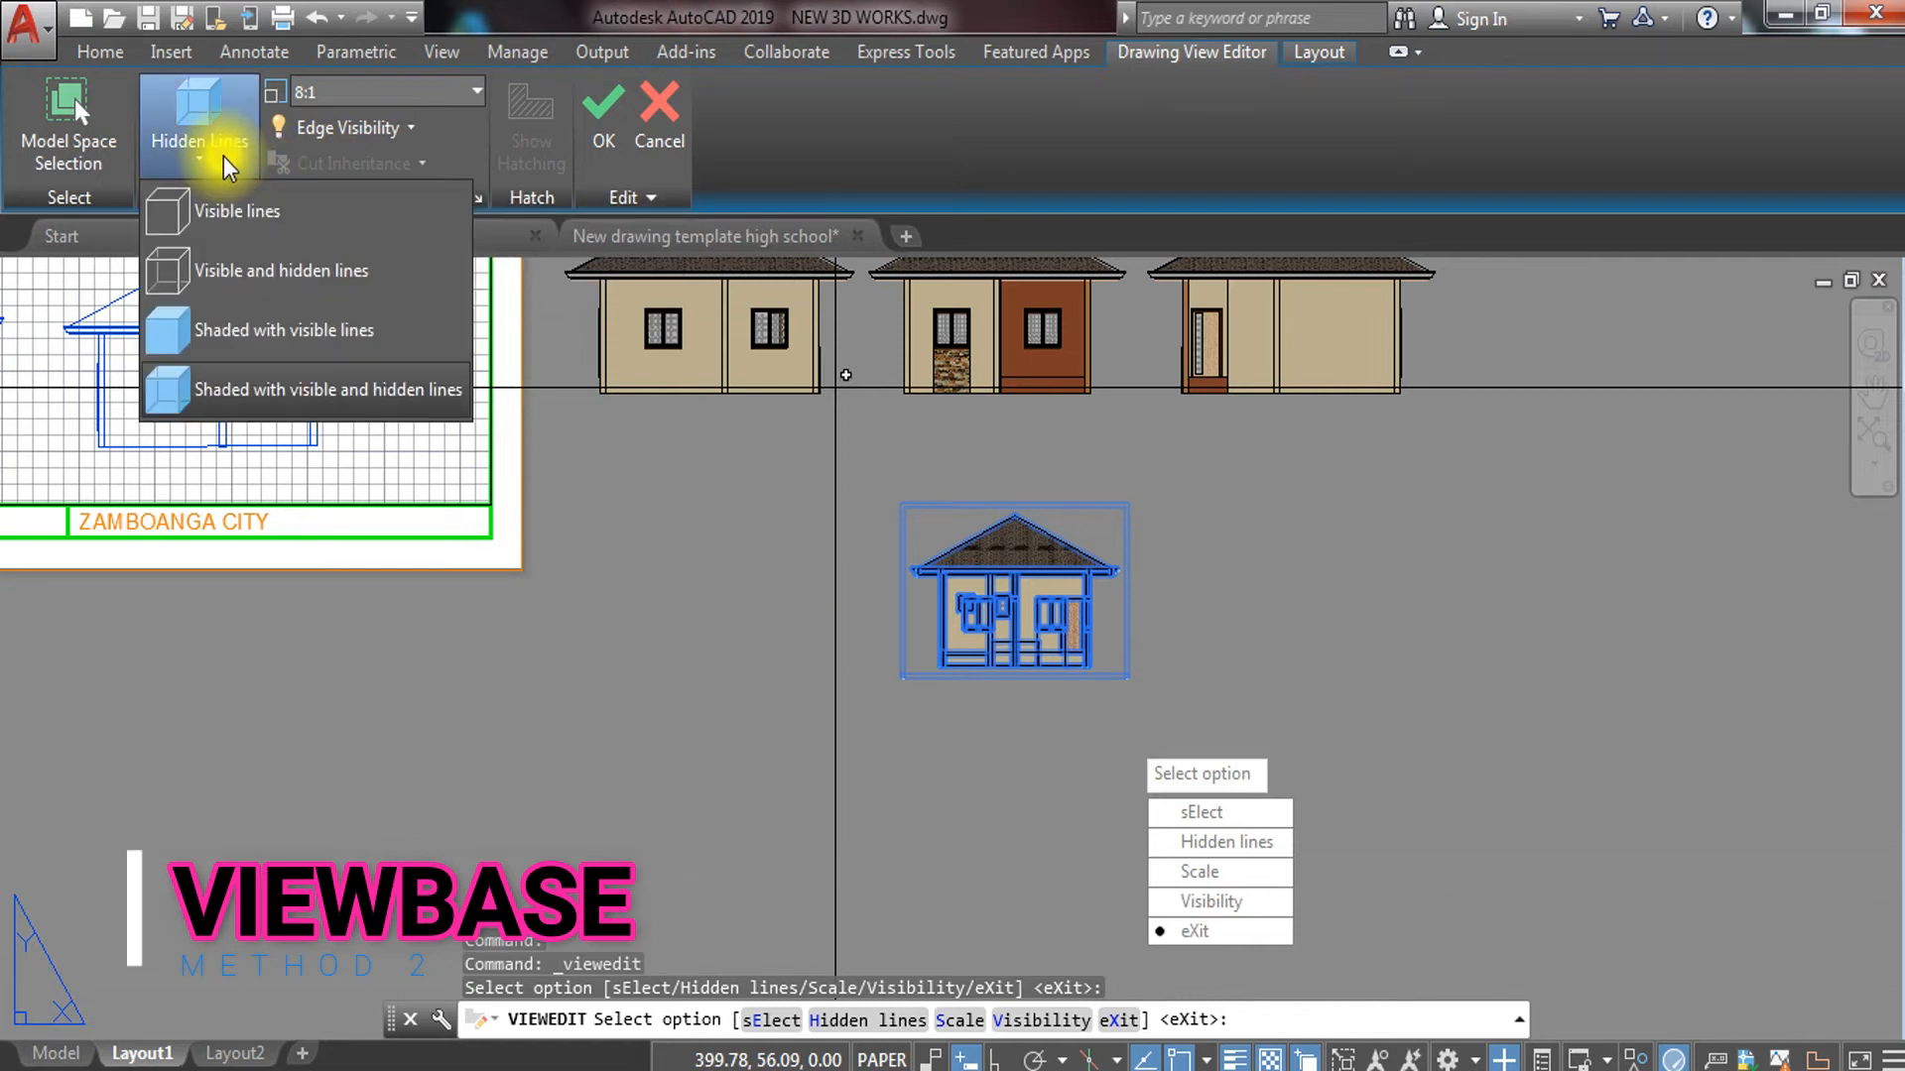
pyautogui.click(315, 331)
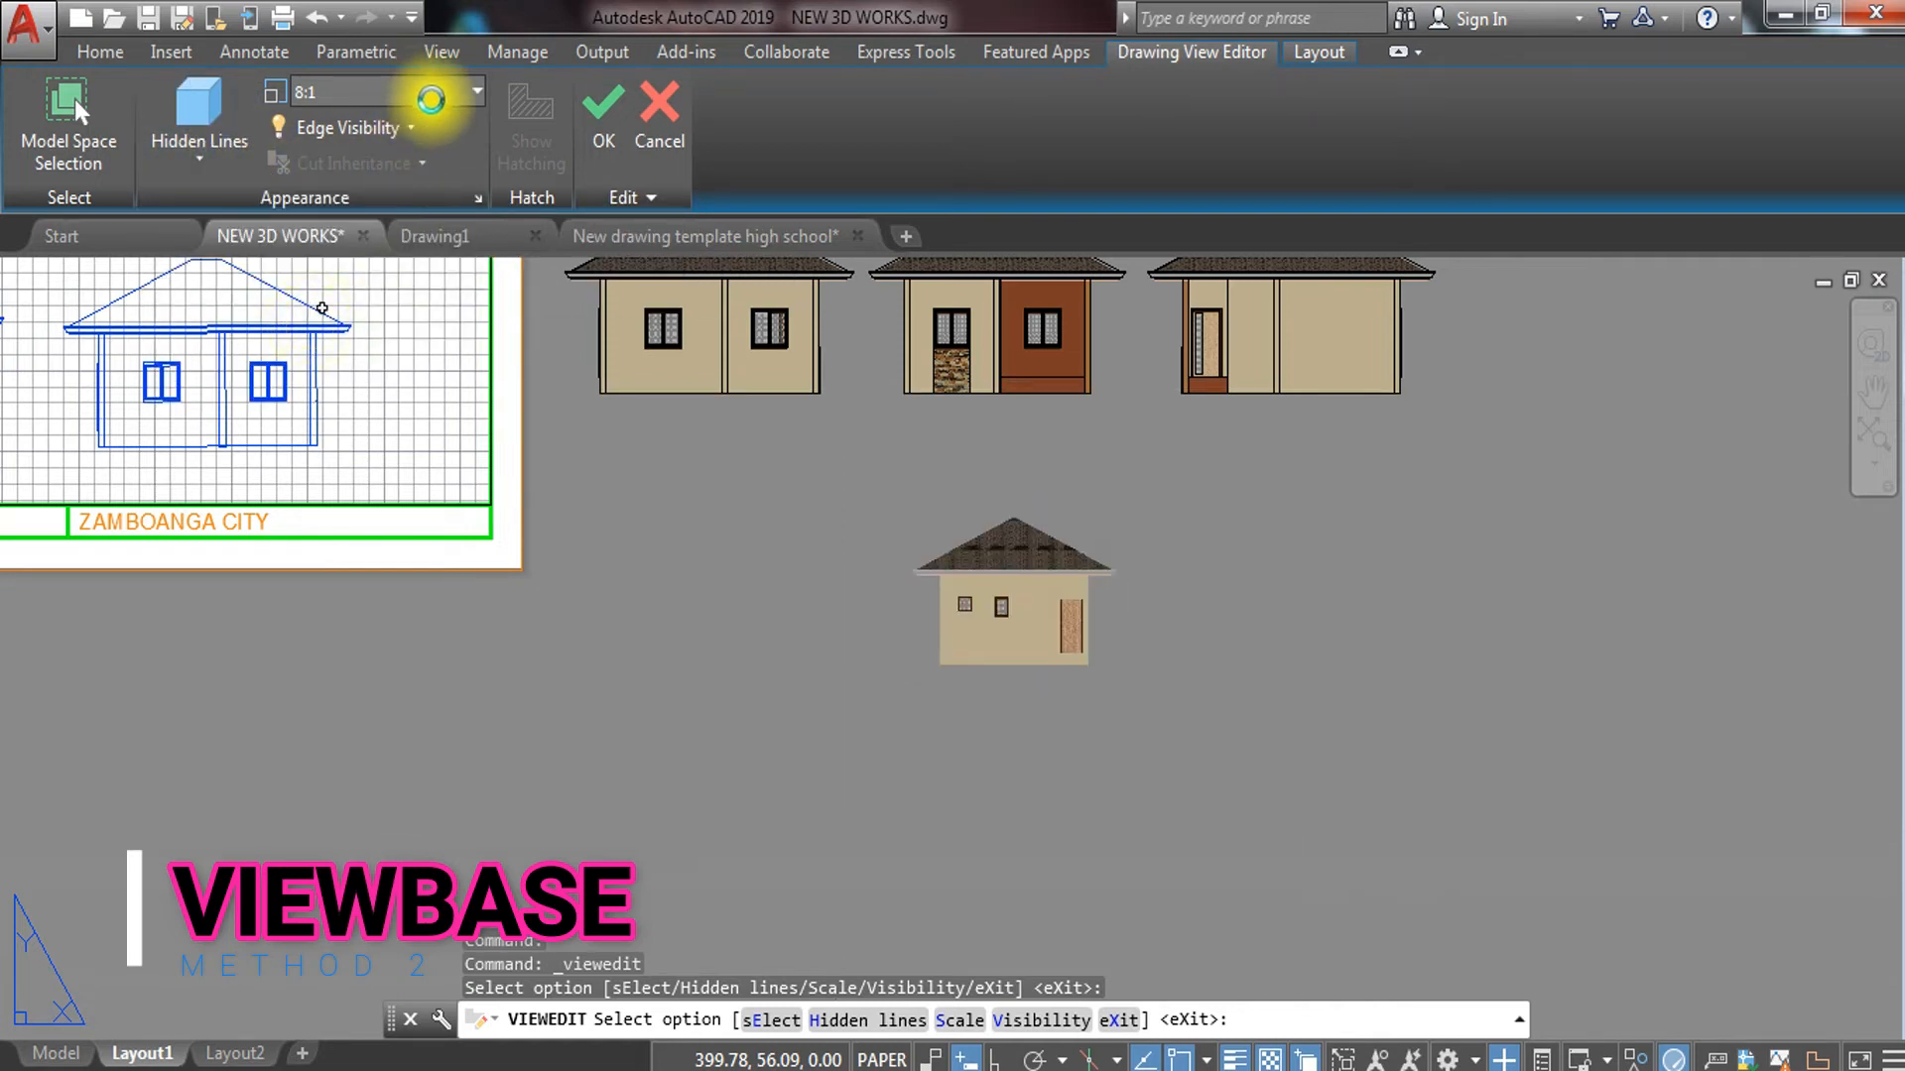
# Set the back elevation's scale to 10:1 and exit view editing
pyautogui.click(435, 102)
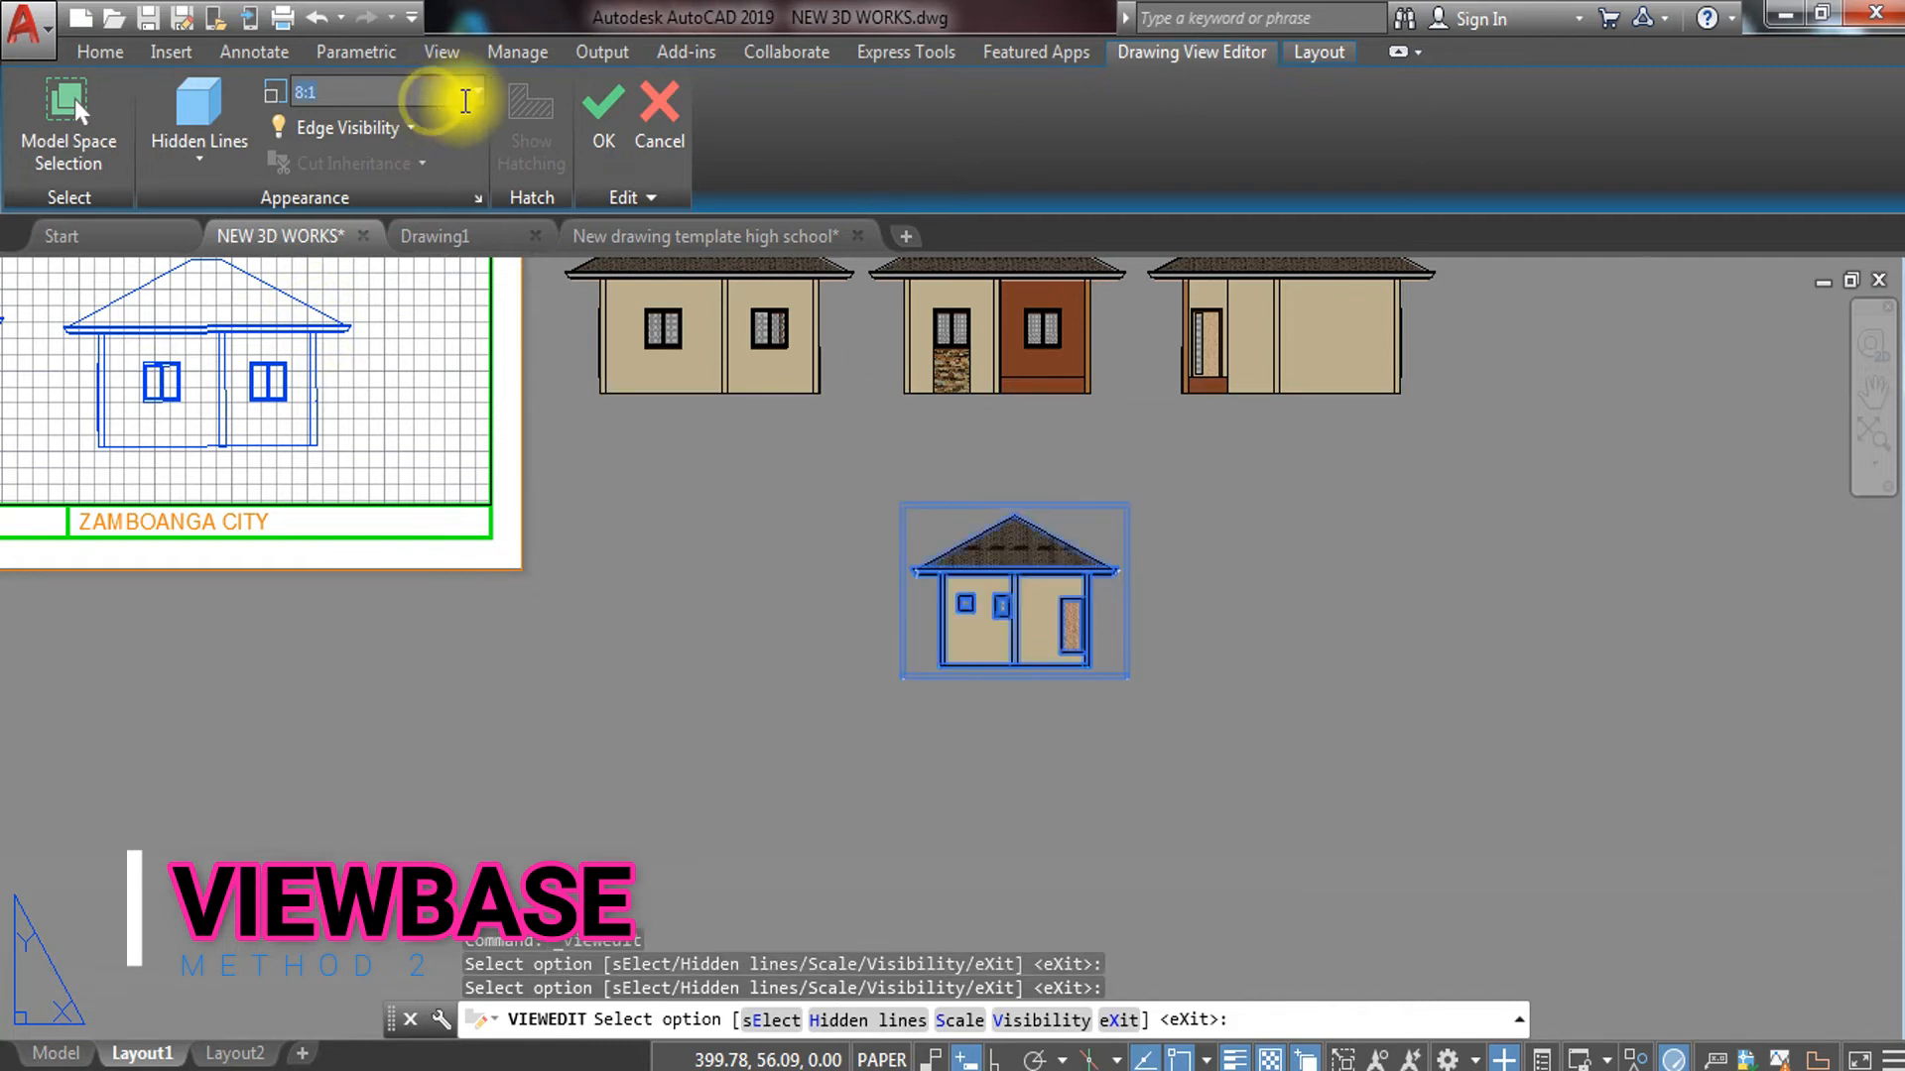
pyautogui.click(474, 94)
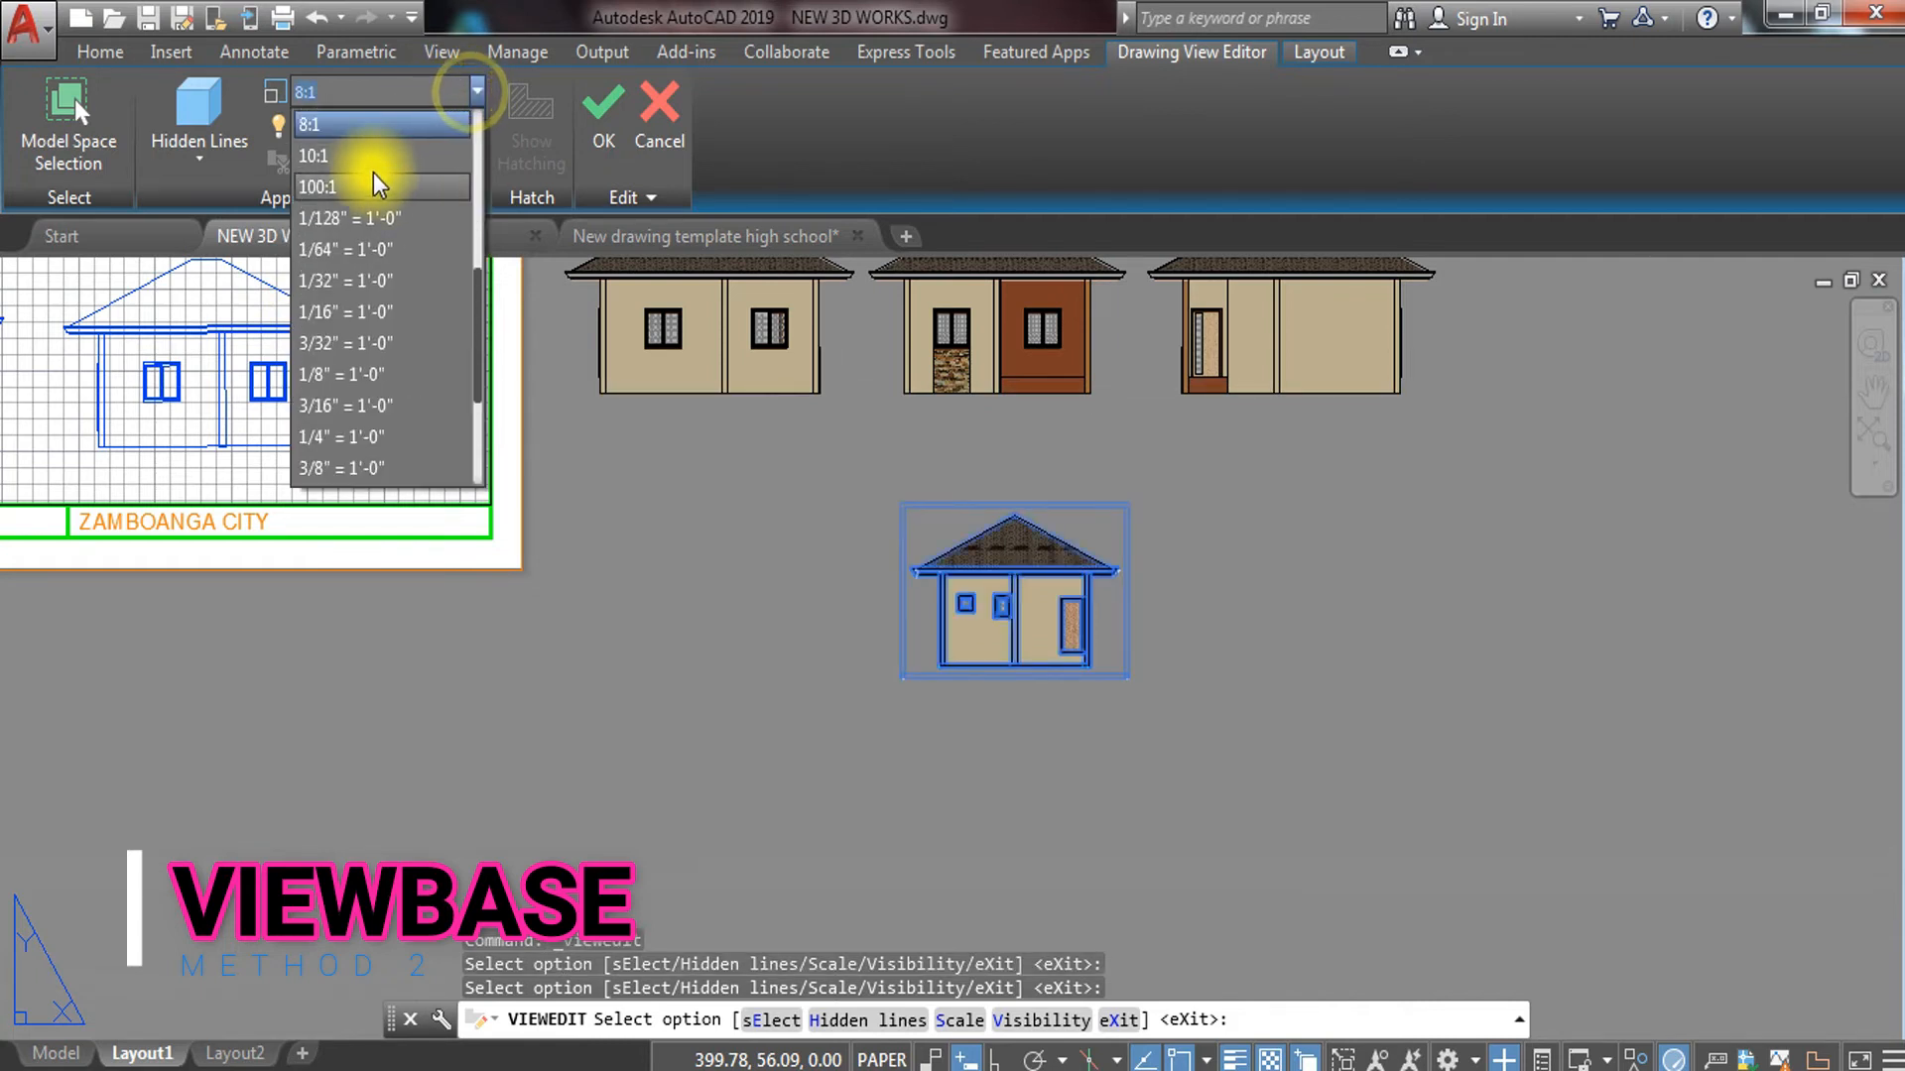
pyautogui.click(366, 153)
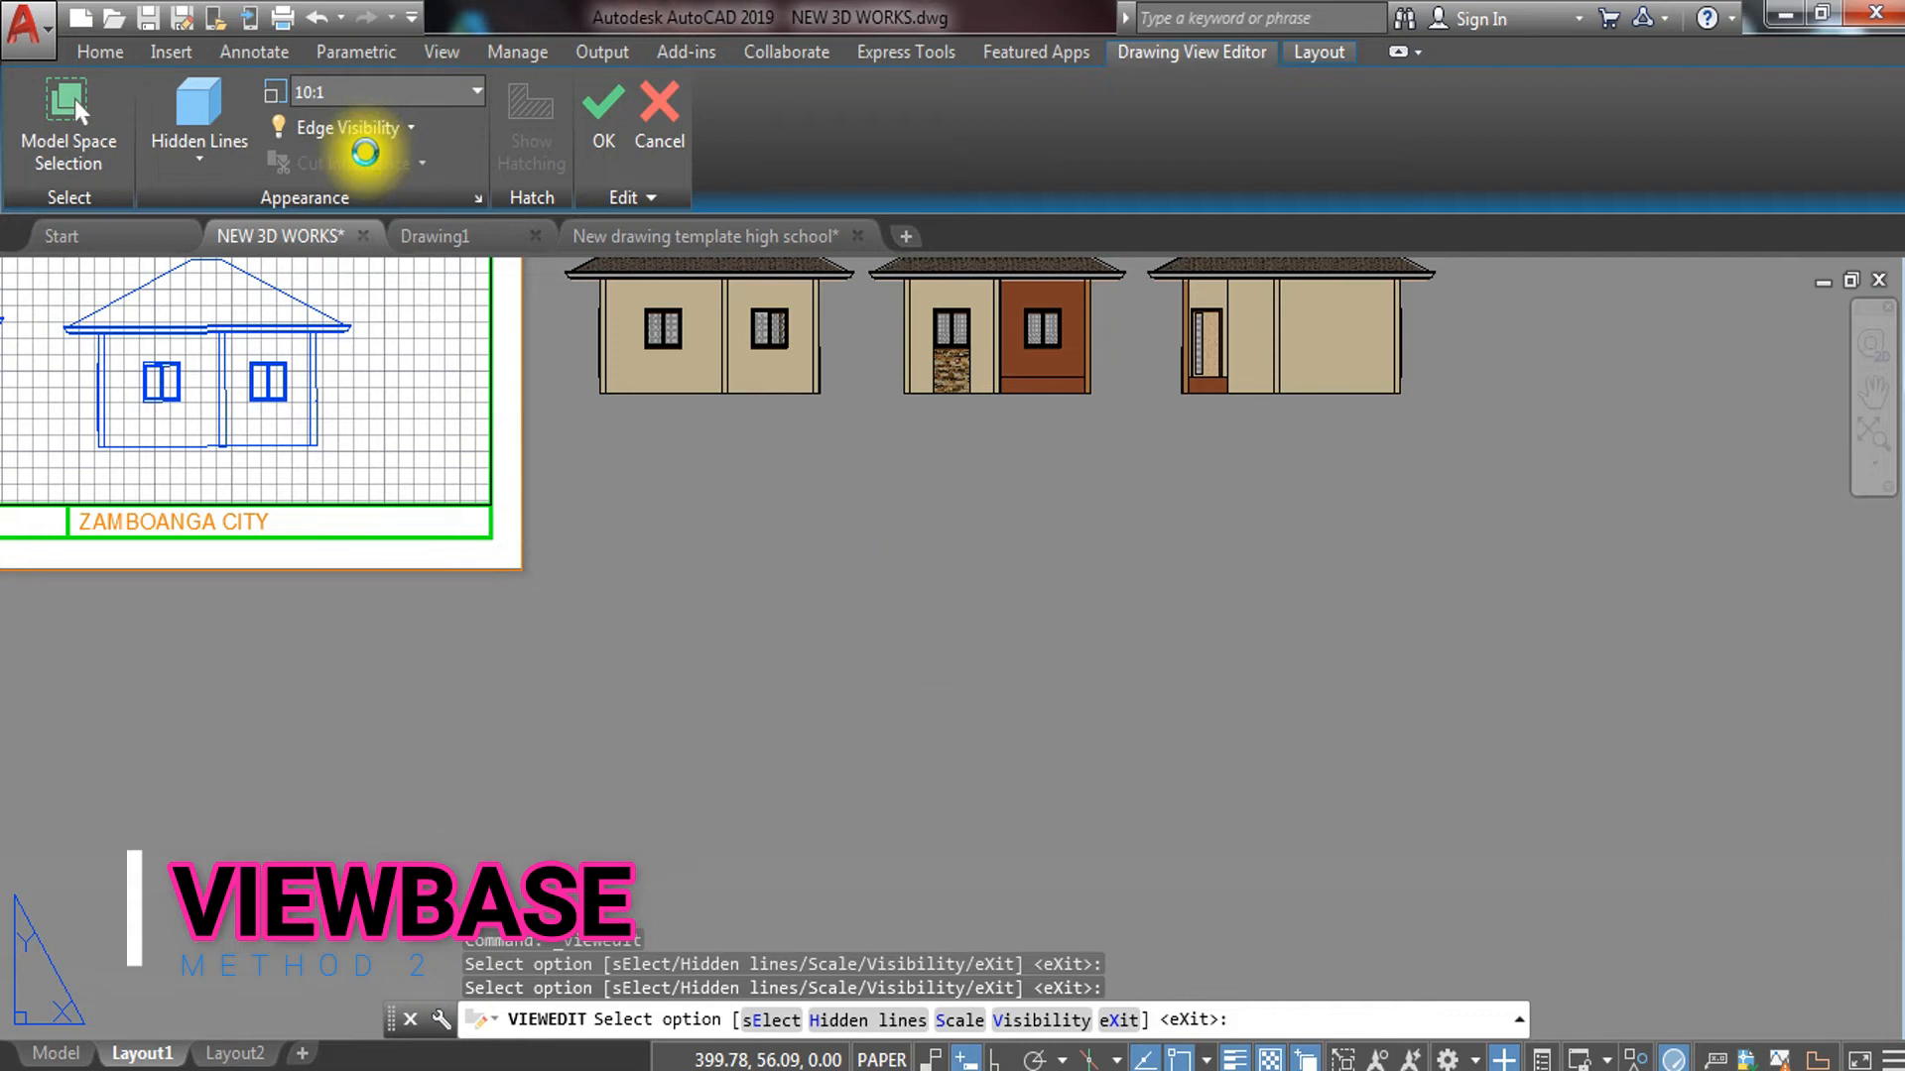
pyautogui.rightClick(776, 613)
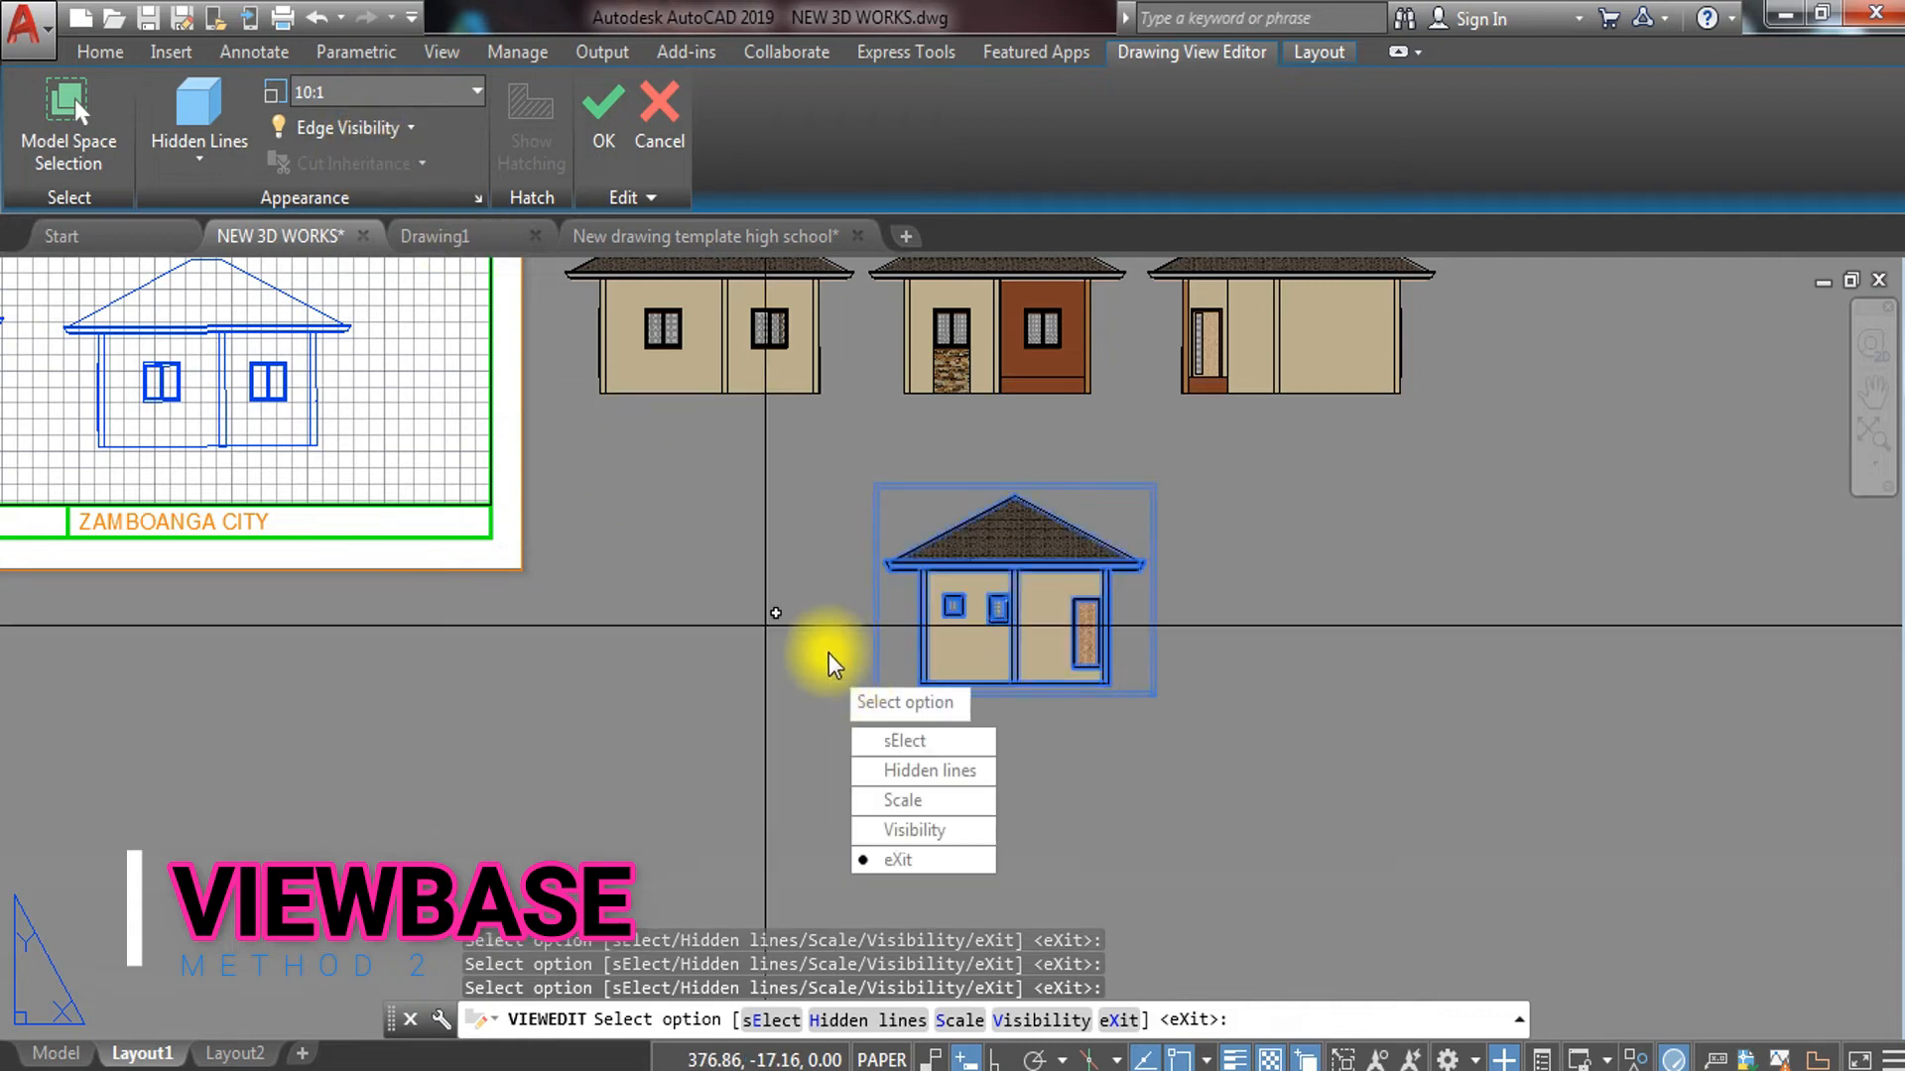
pyautogui.click(919, 861)
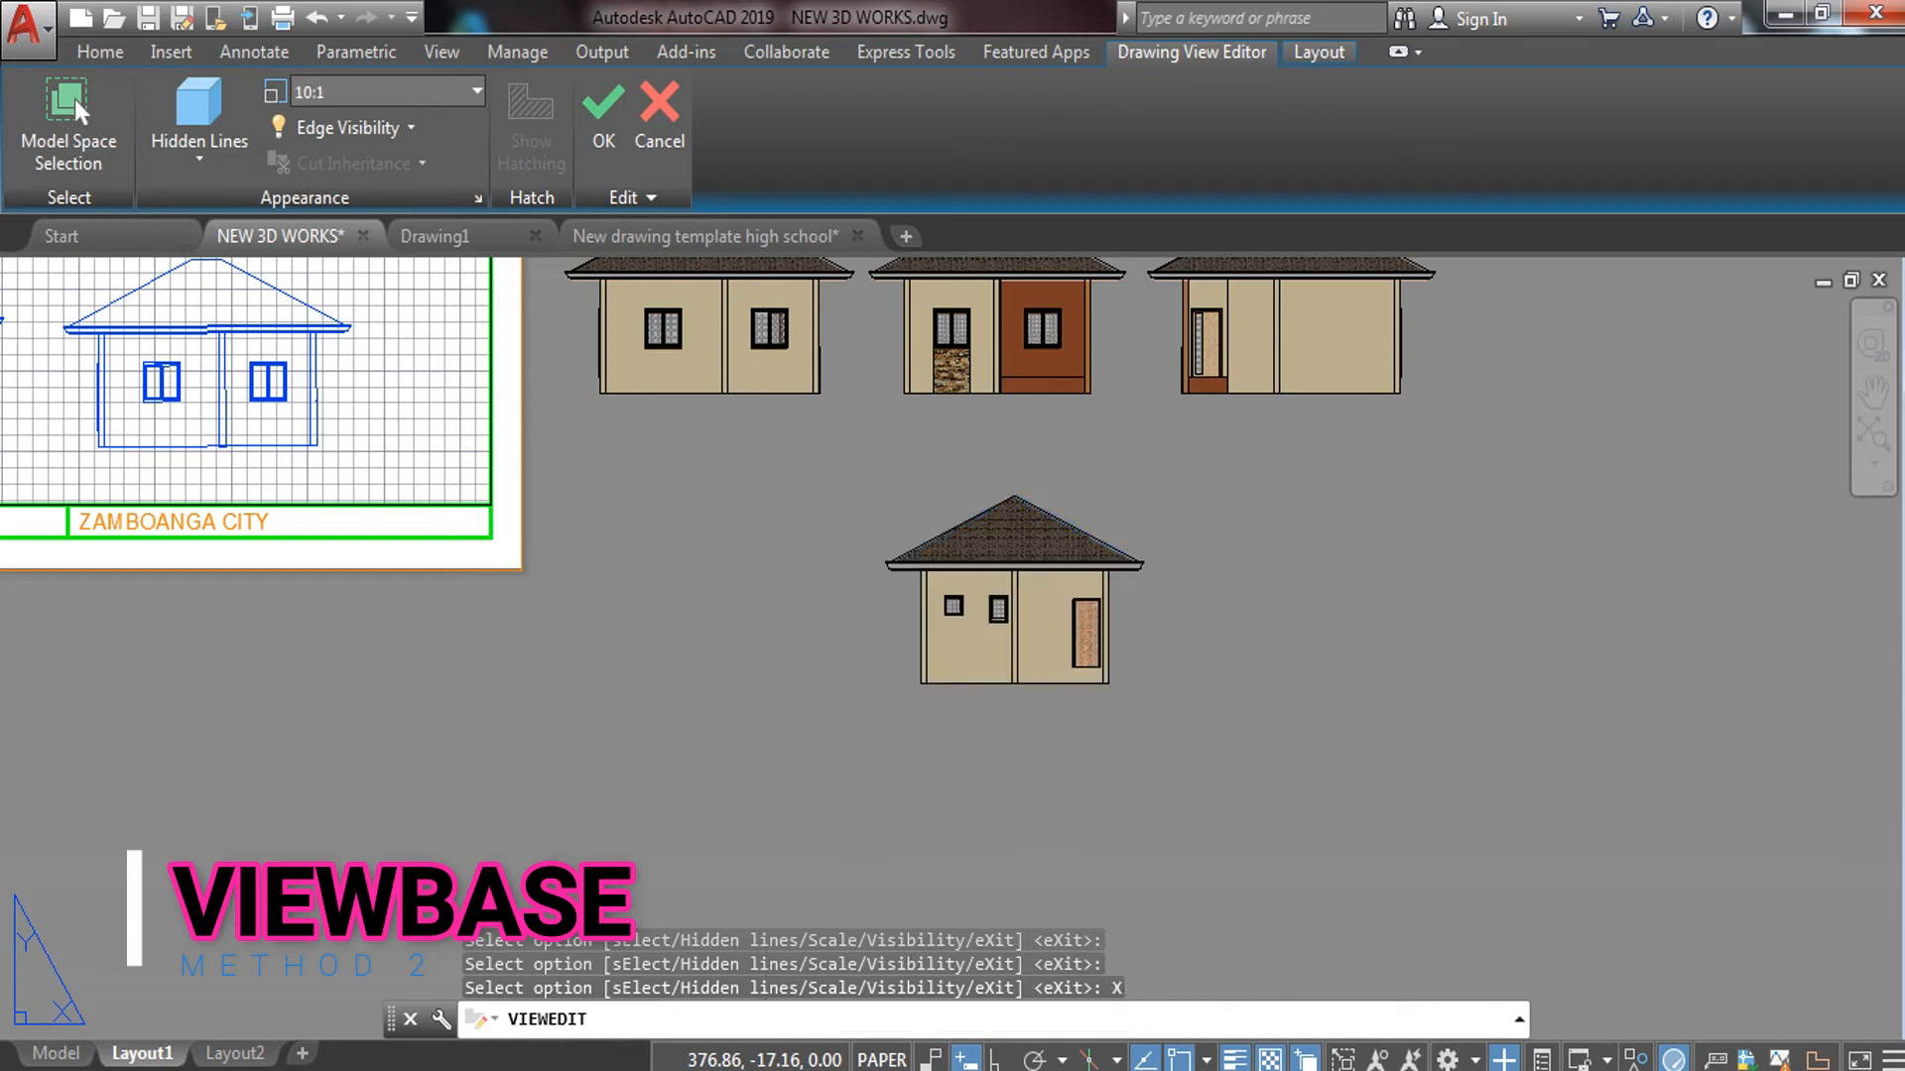
pyautogui.scroll(-2, 933, 402)
pyautogui.scroll(-3, 1080, 566)
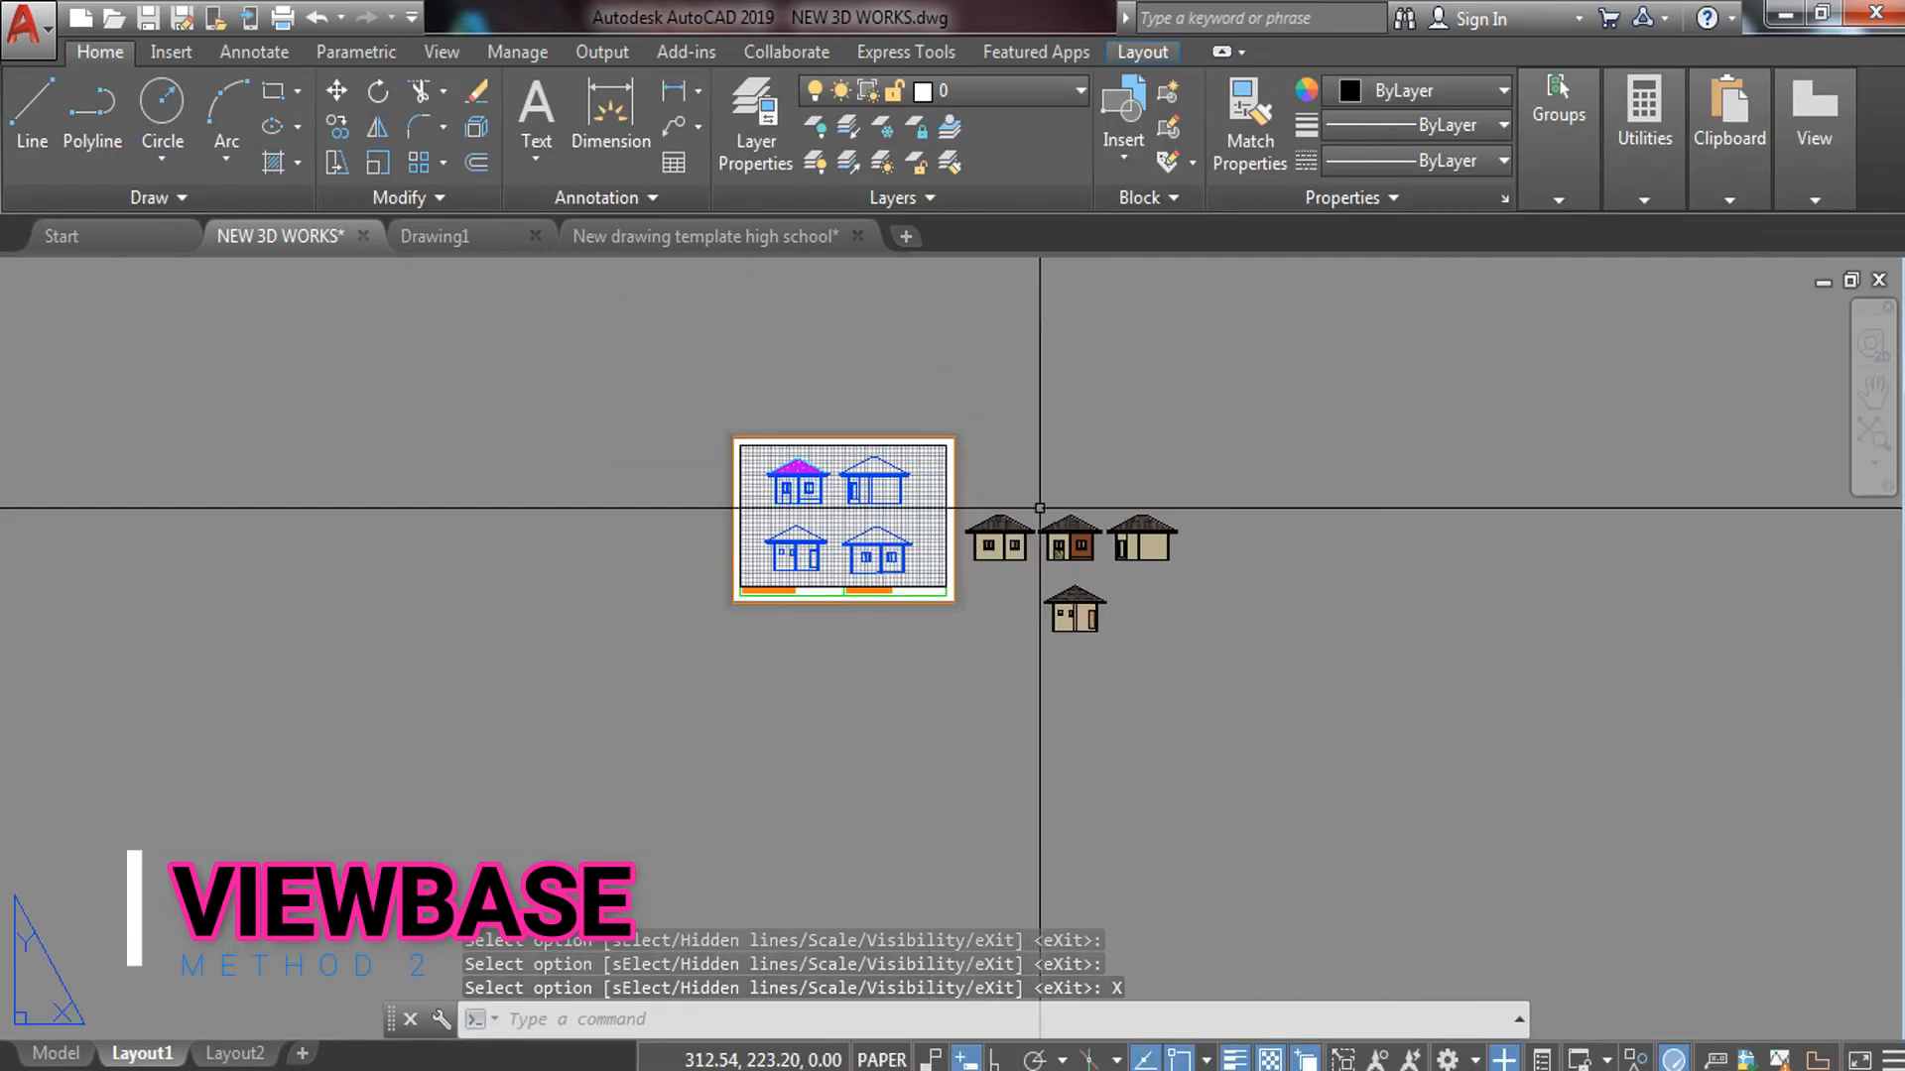
# Select the middle brown-walled house view and begin moving it, then cancel the move
pyautogui.scroll(2, 1073, 566)
pyautogui.scroll(4, 1145, 564)
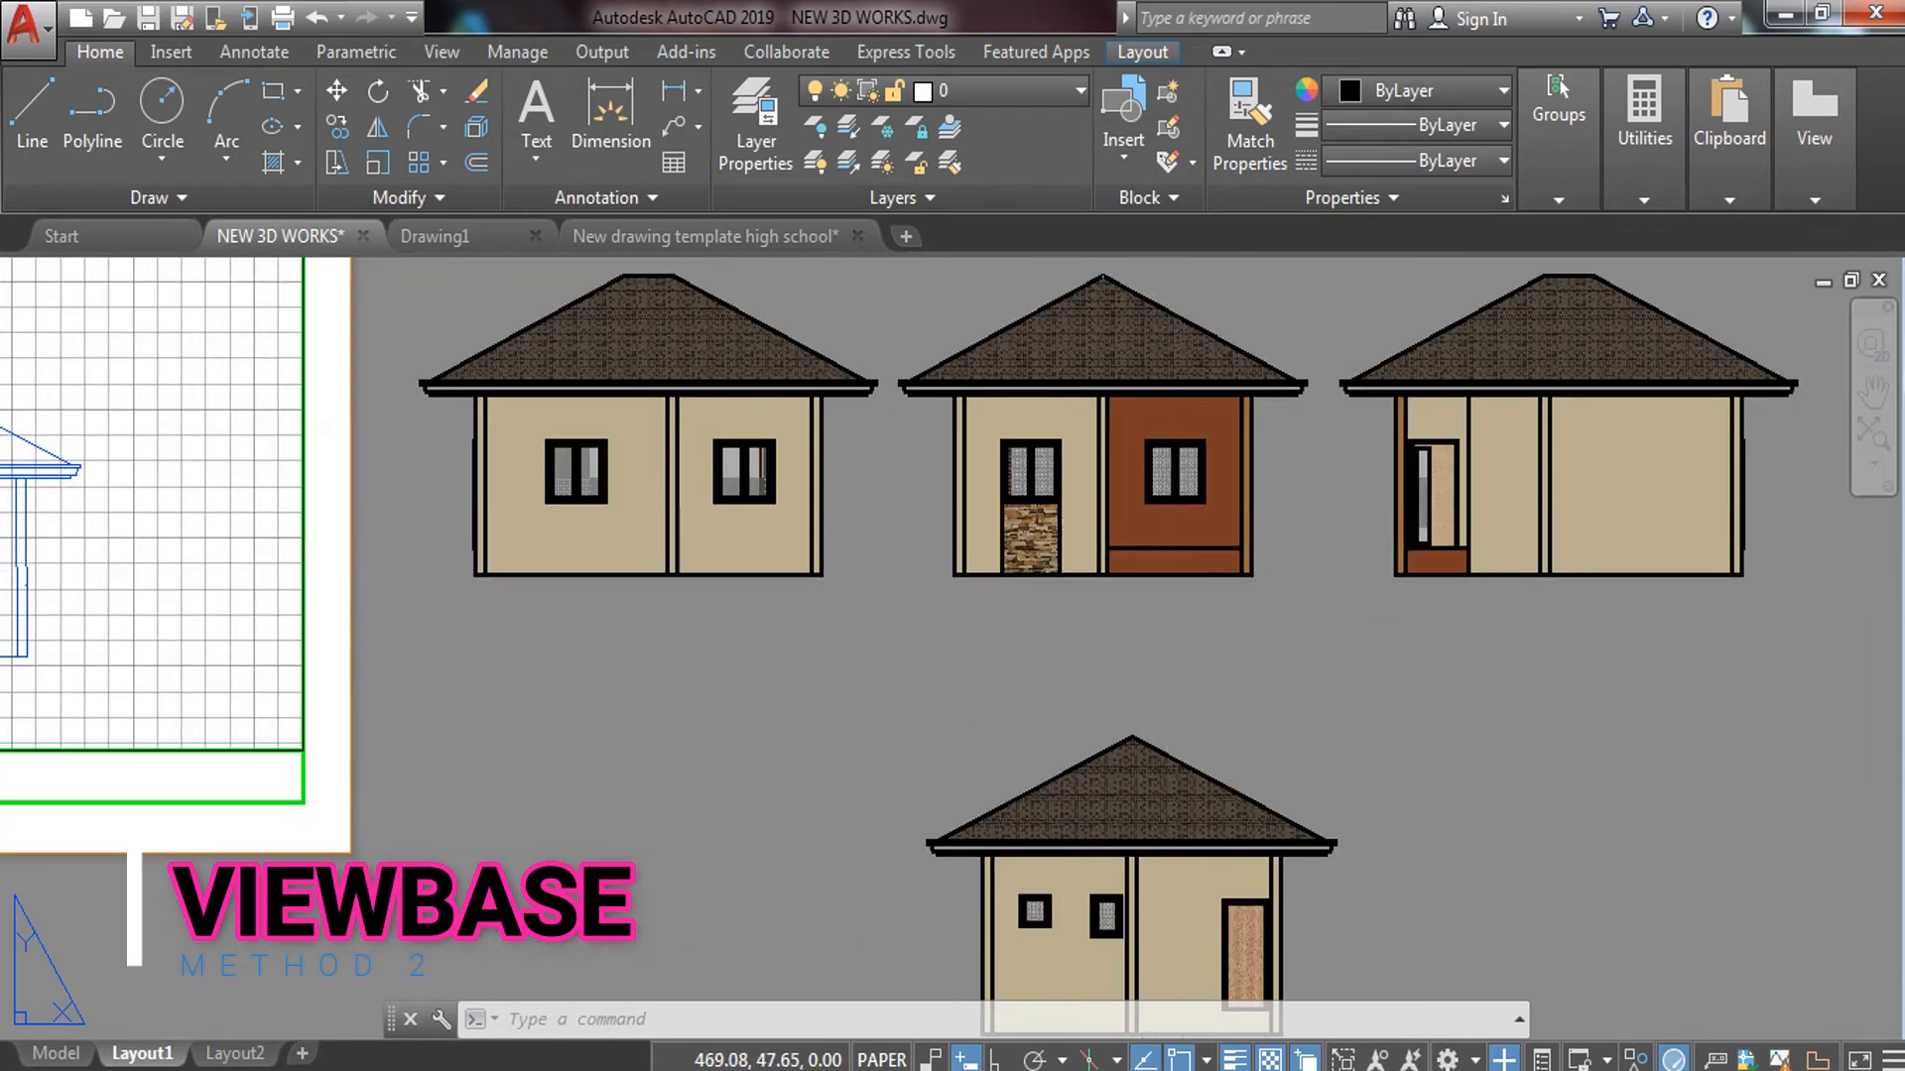
pyautogui.click(1177, 592)
pyautogui.click(1013, 404)
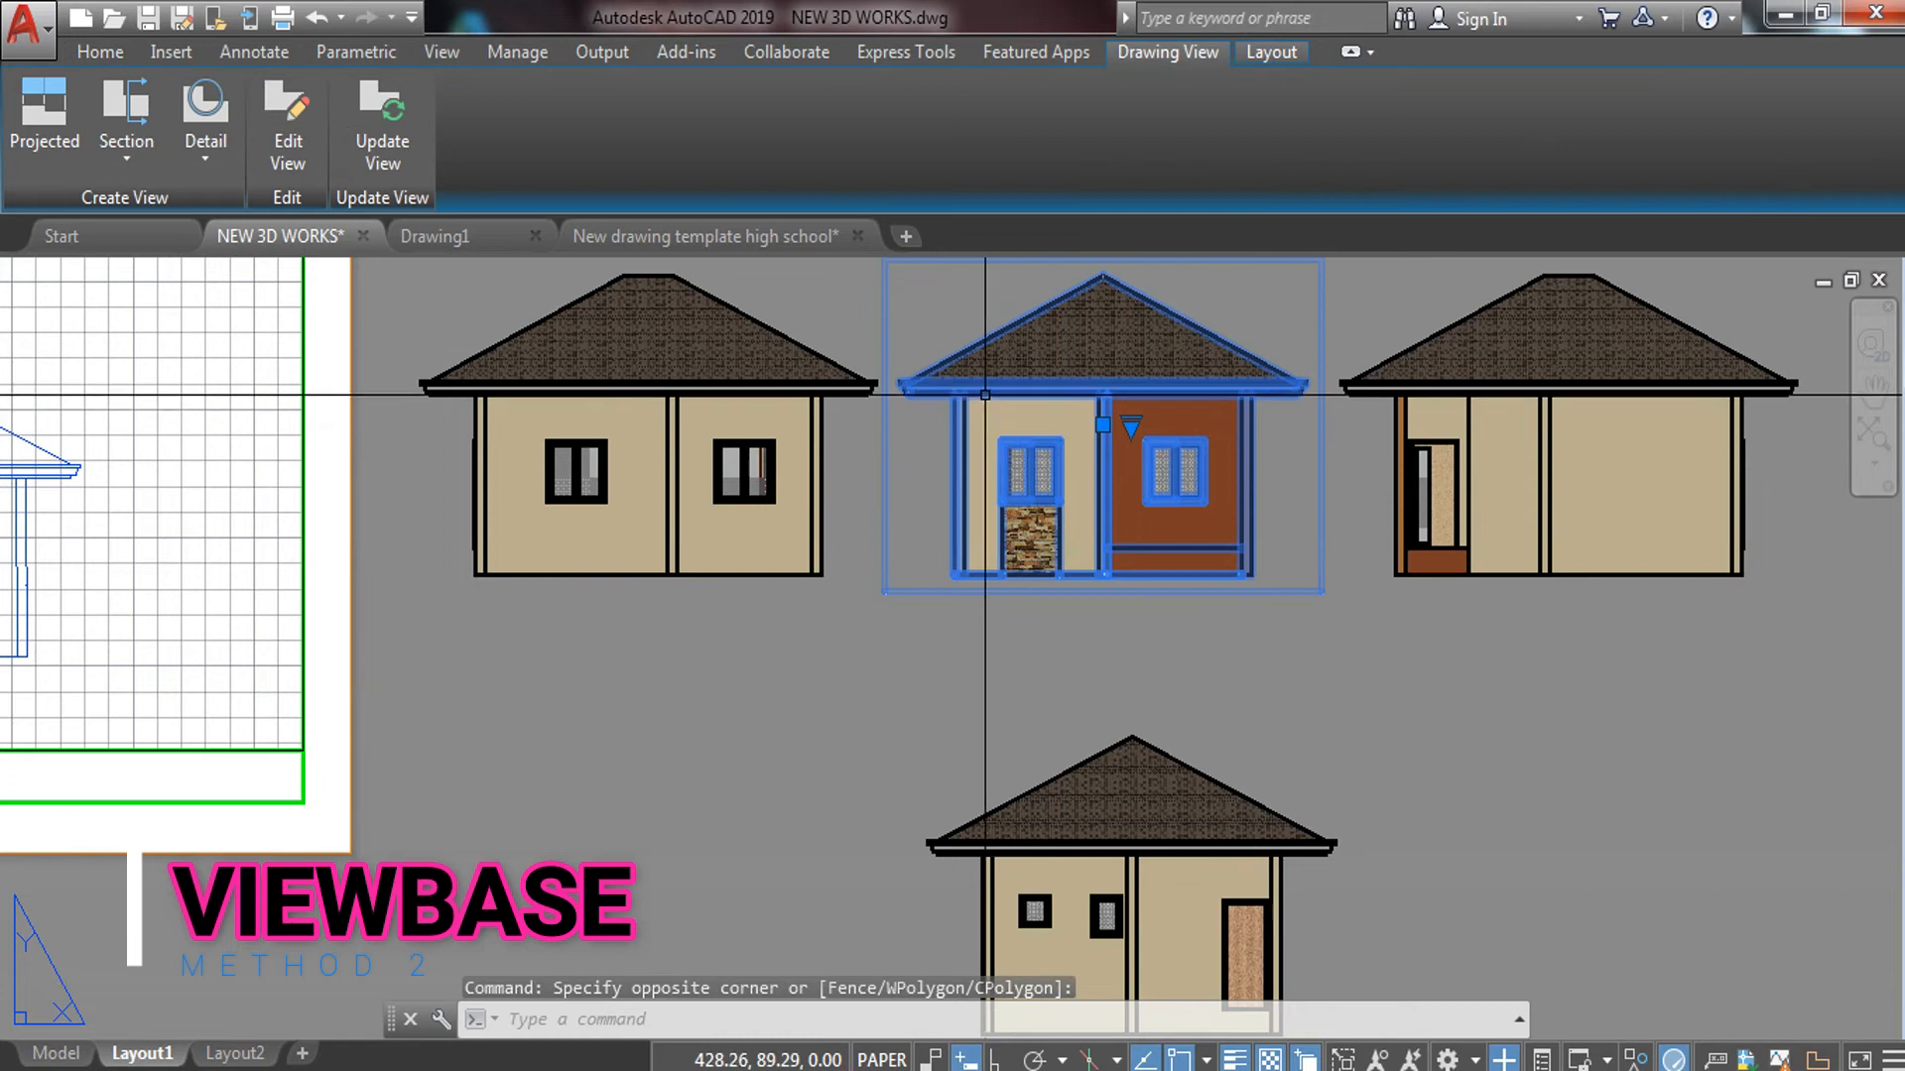
pyautogui.write('m')
pyautogui.press('Return')
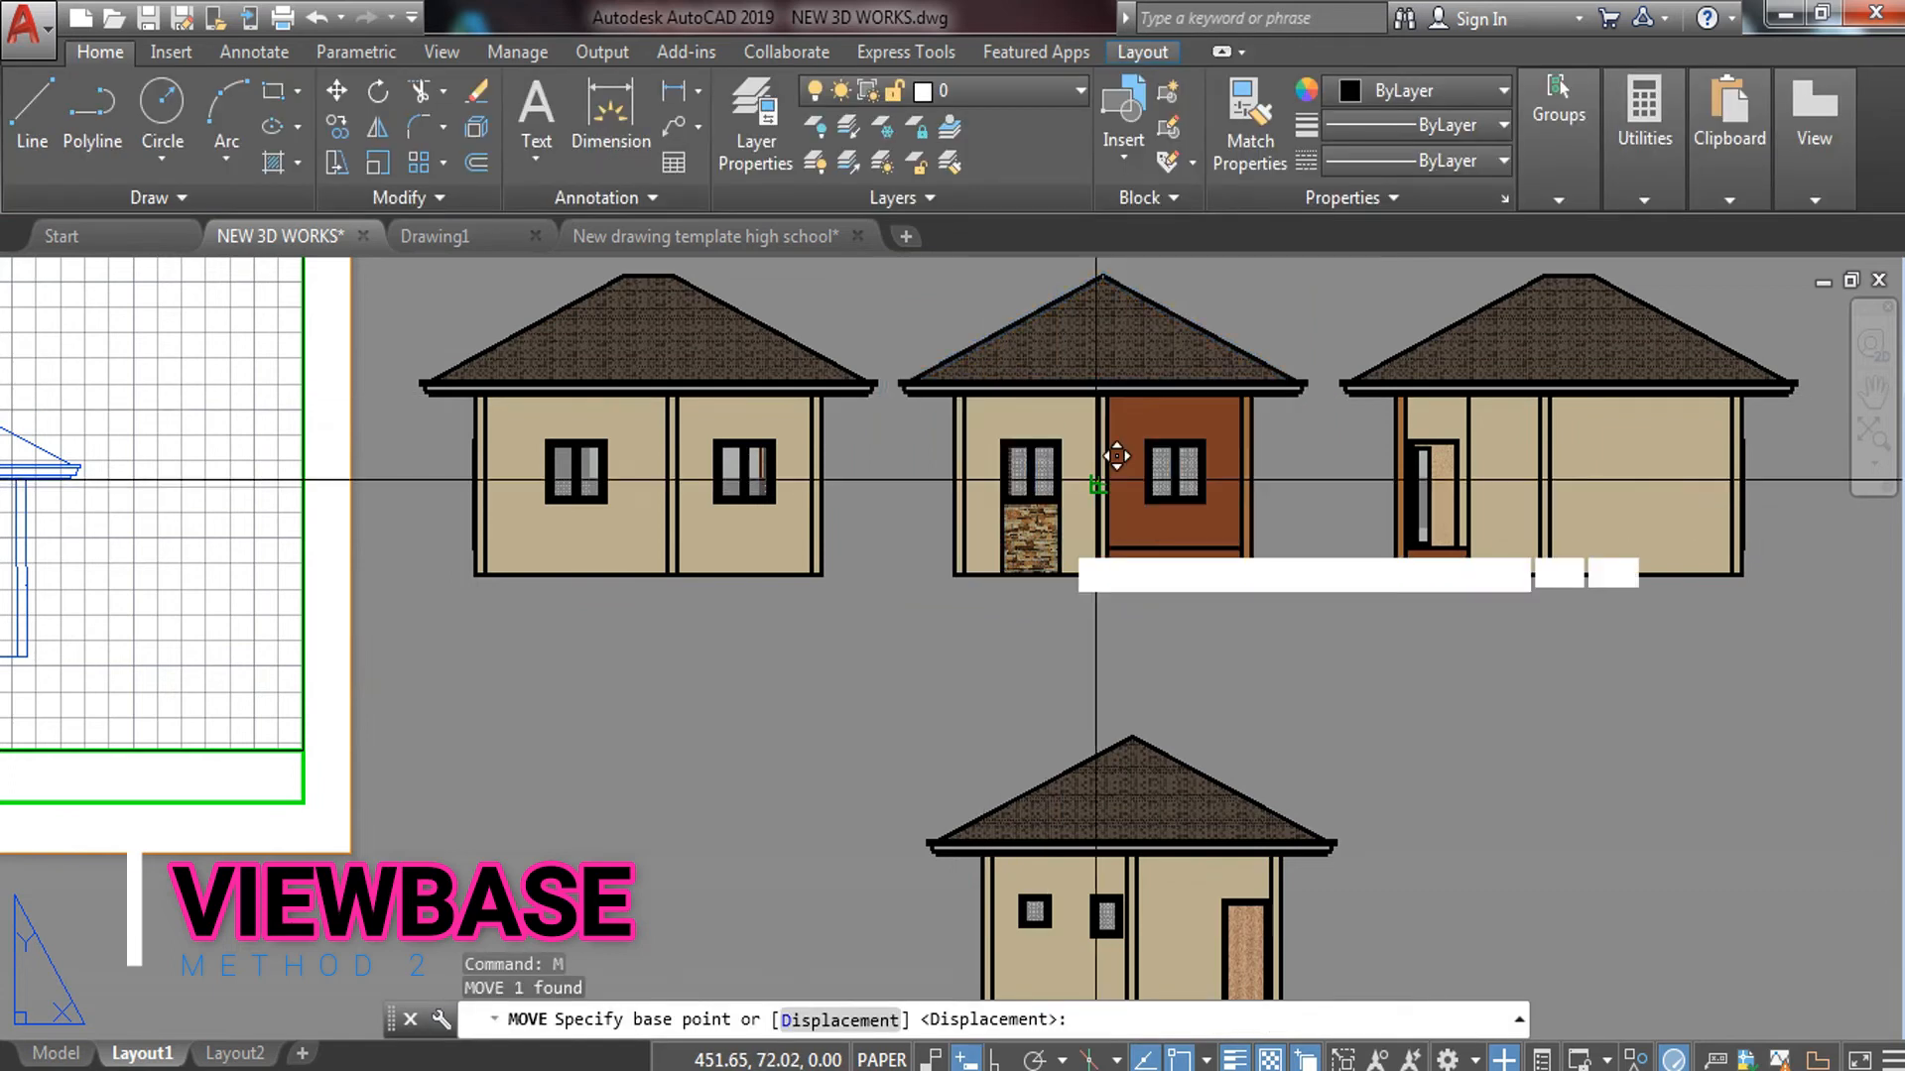
pyautogui.click(1098, 485)
pyautogui.scroll(-3, 1119, 461)
pyautogui.moveTo(1076, 545); pyautogui.dragTo(1522, 651, button='middle')
pyautogui.moveTo(1032, 610); pyautogui.dragTo(1109, 634, button='middle')
pyautogui.moveTo(724, 549); pyautogui.dragTo(780, 566, button='middle')
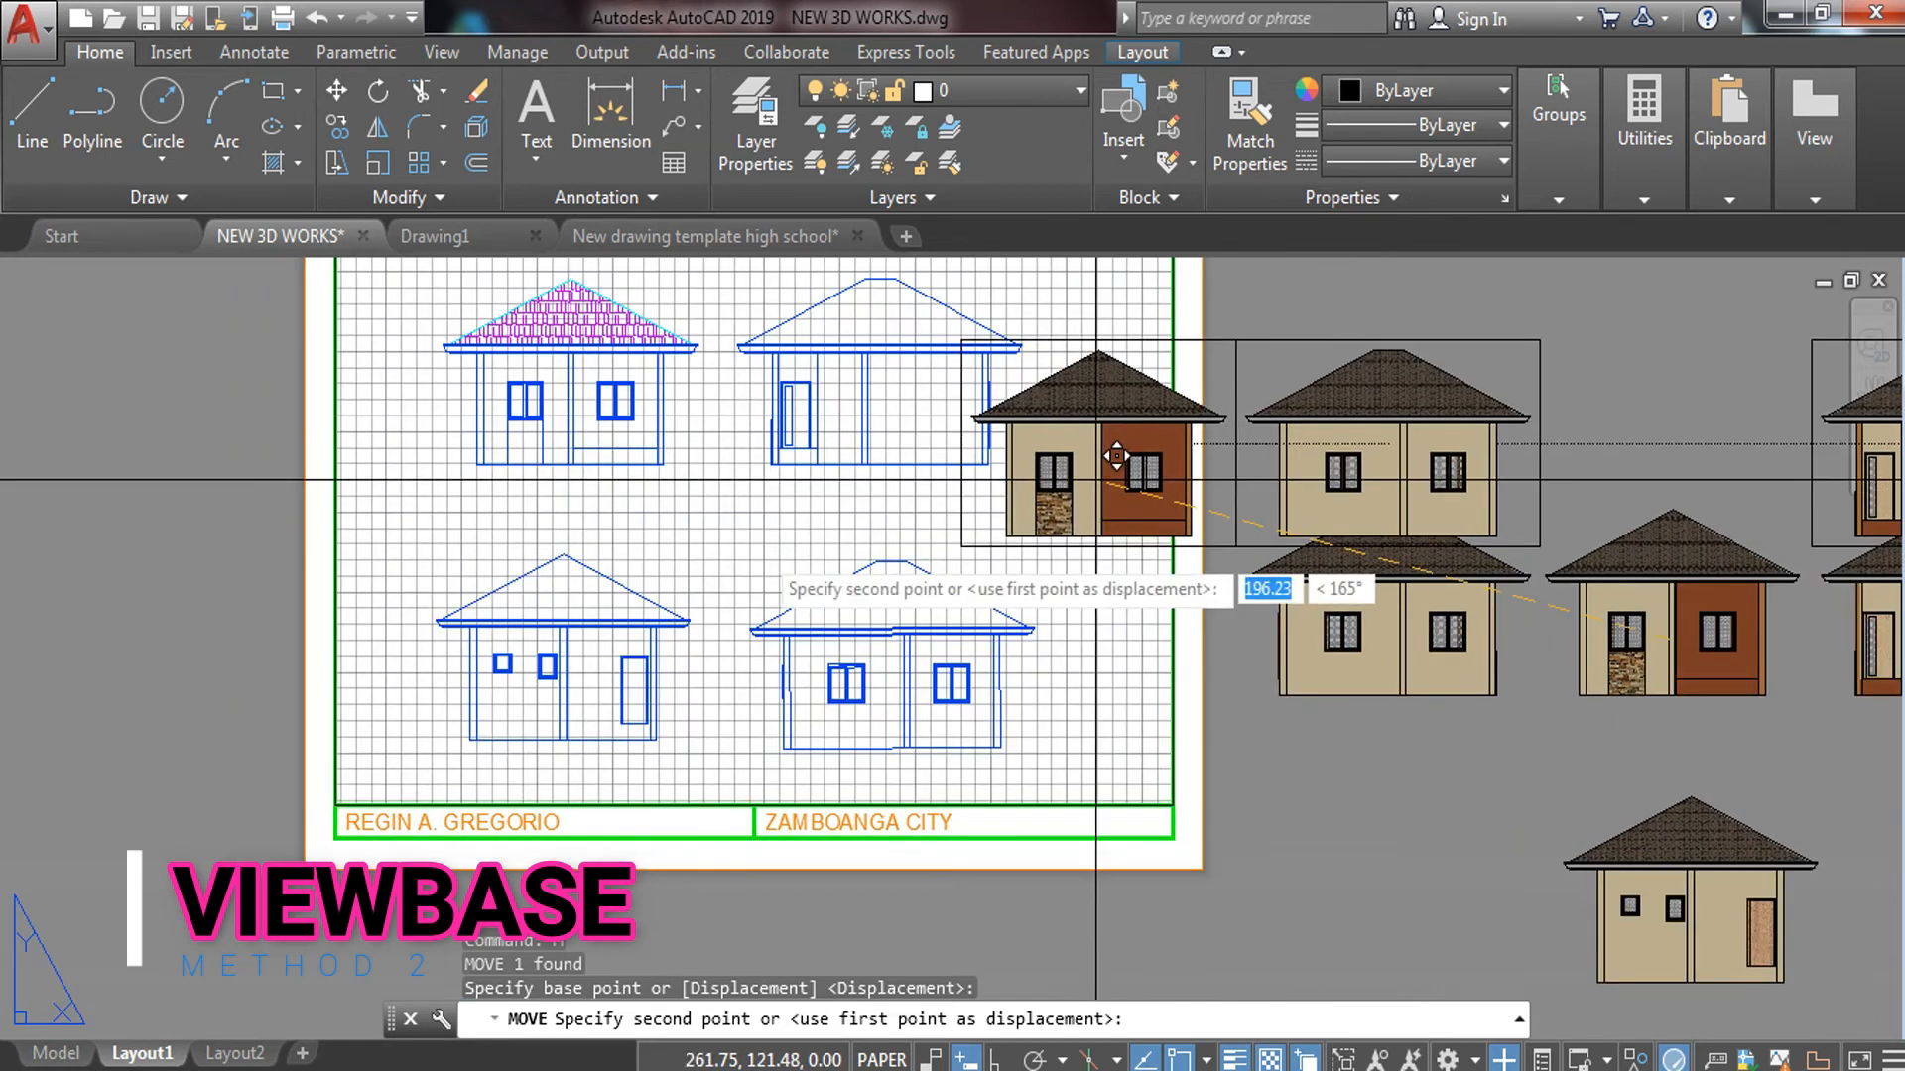
pyautogui.click(760, 548)
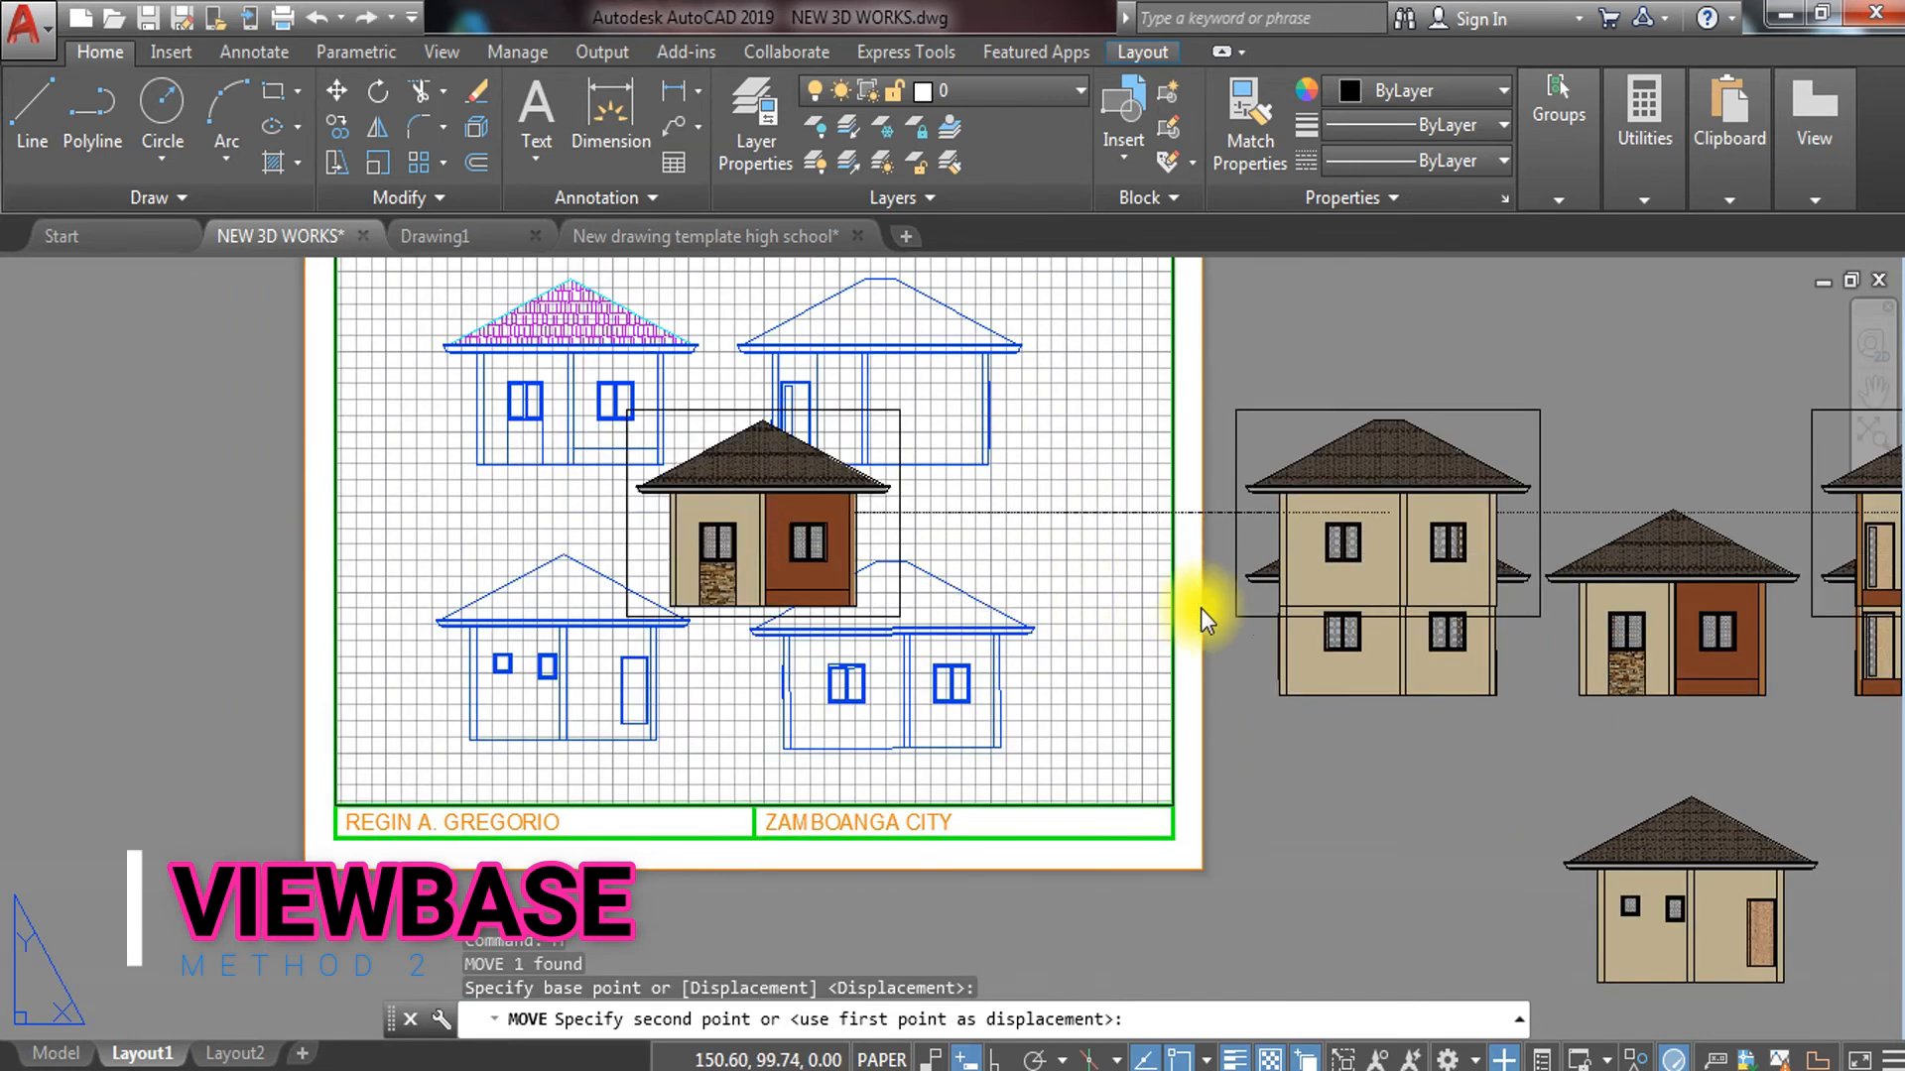
pyautogui.scroll(2, 1190, 623)
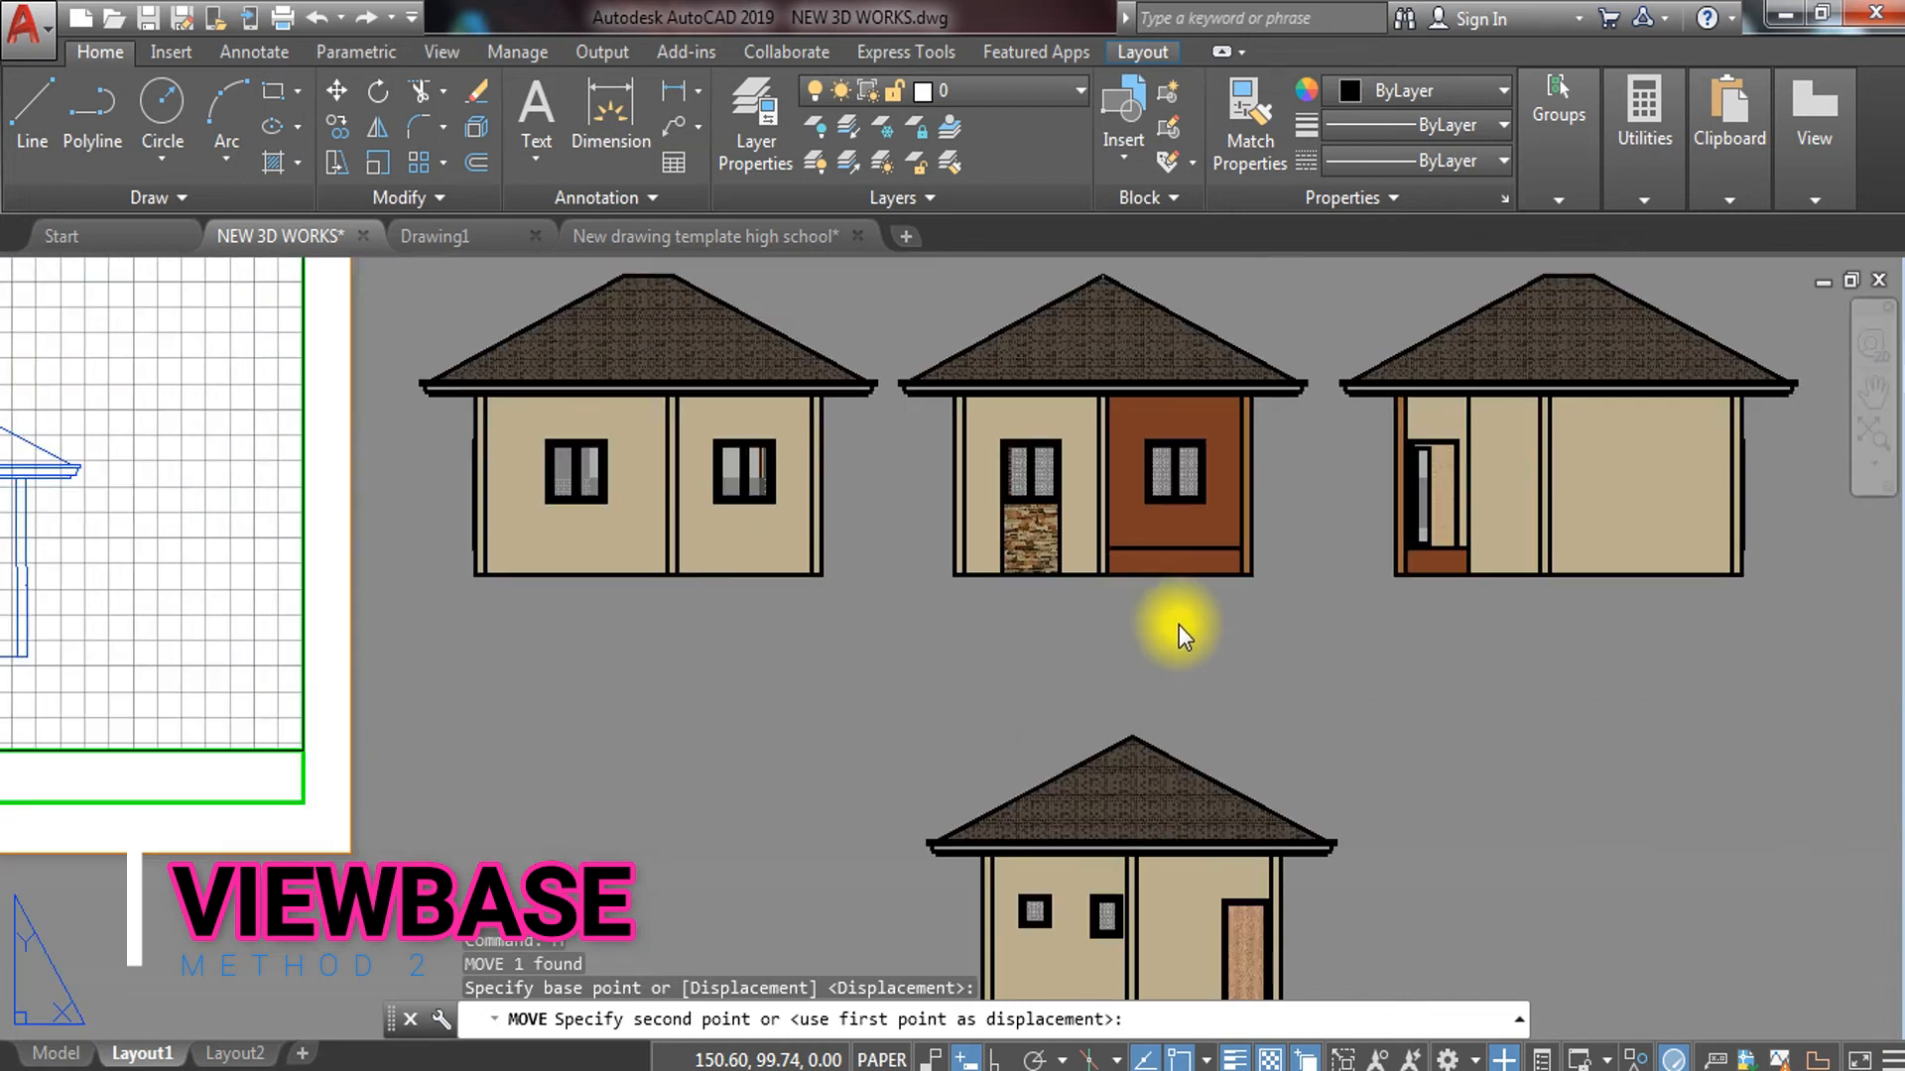
pyautogui.press('Escape')
# Reselect the middle house view and move it to the sheet's left edge
pyautogui.scroll(-4, 1178, 625)
pyautogui.moveTo(1179, 635)
pyautogui.mouseDown(button='middle')
pyautogui.moveTo(1170, 670)
pyautogui.moveTo(1213, 756)
pyautogui.mouseUp(button='middle')
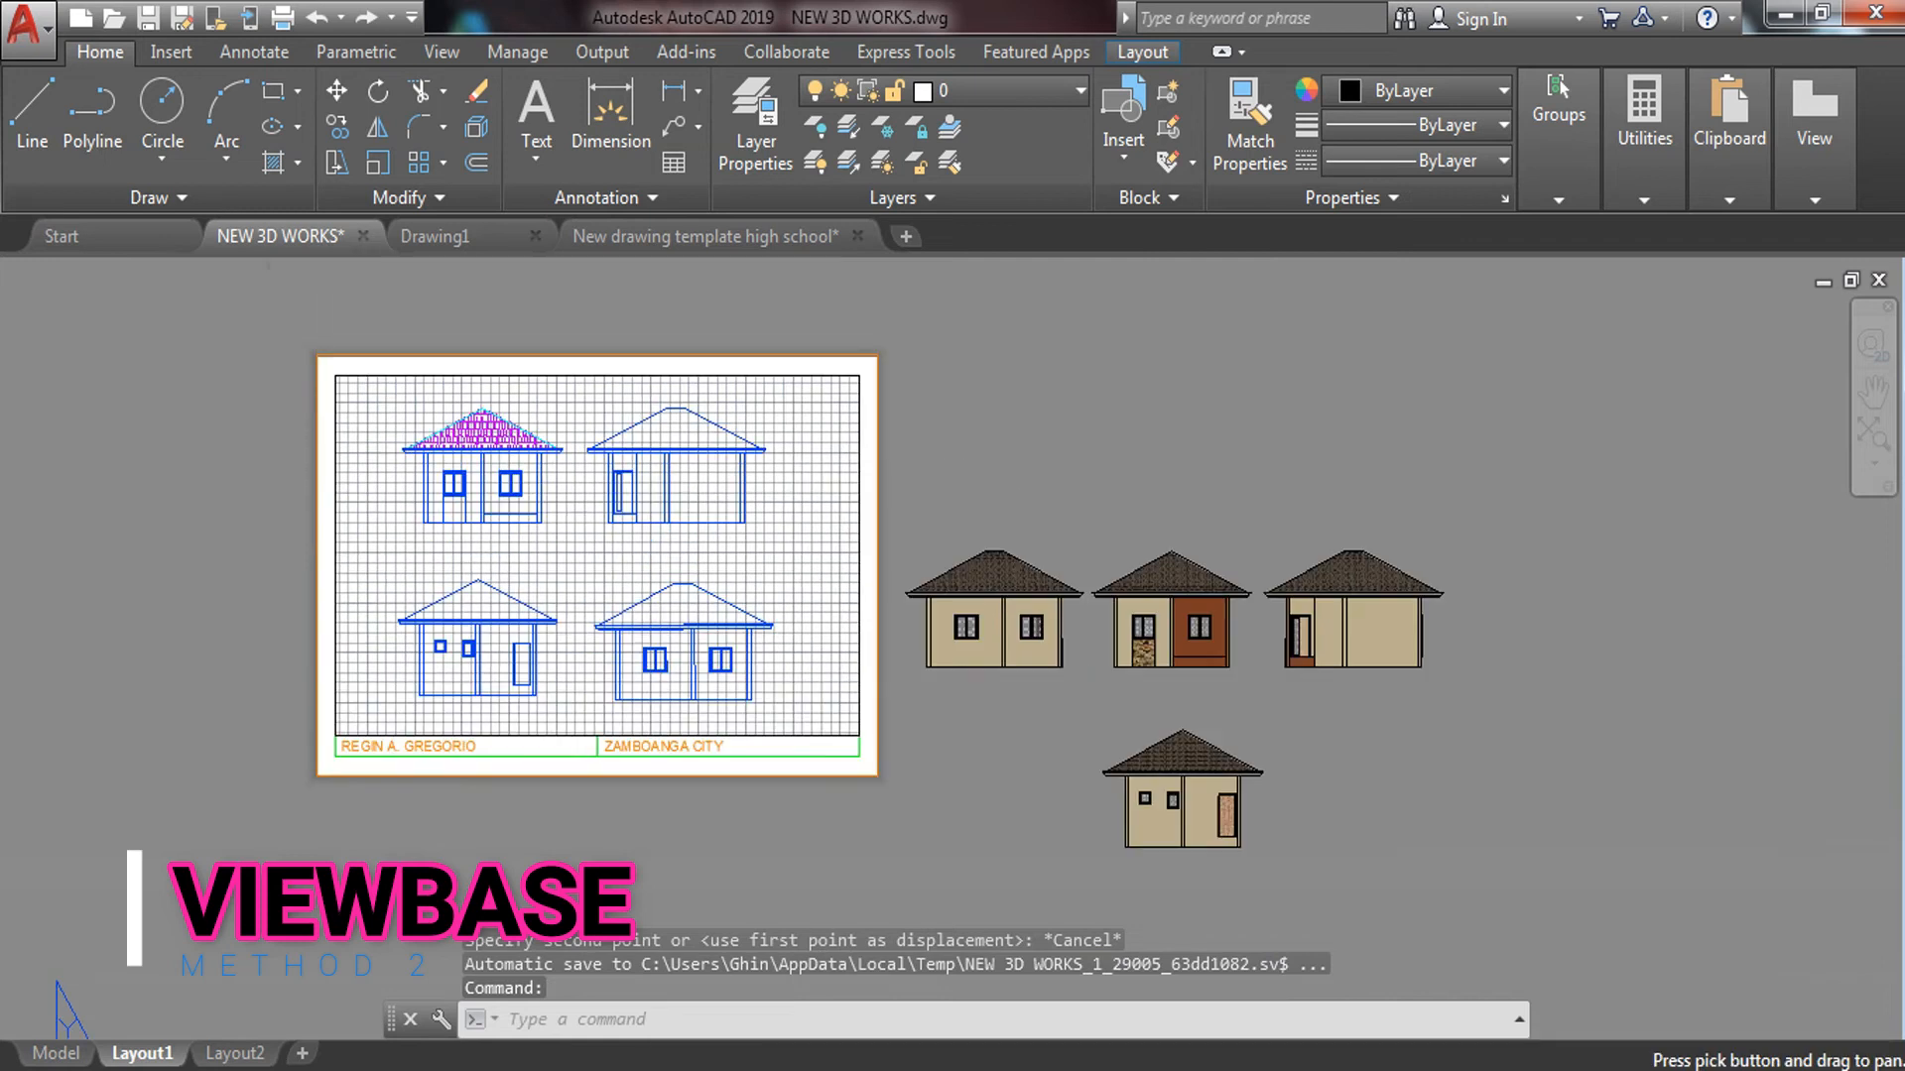
pyautogui.scroll(-2, 1176, 629)
pyautogui.press('Escape')
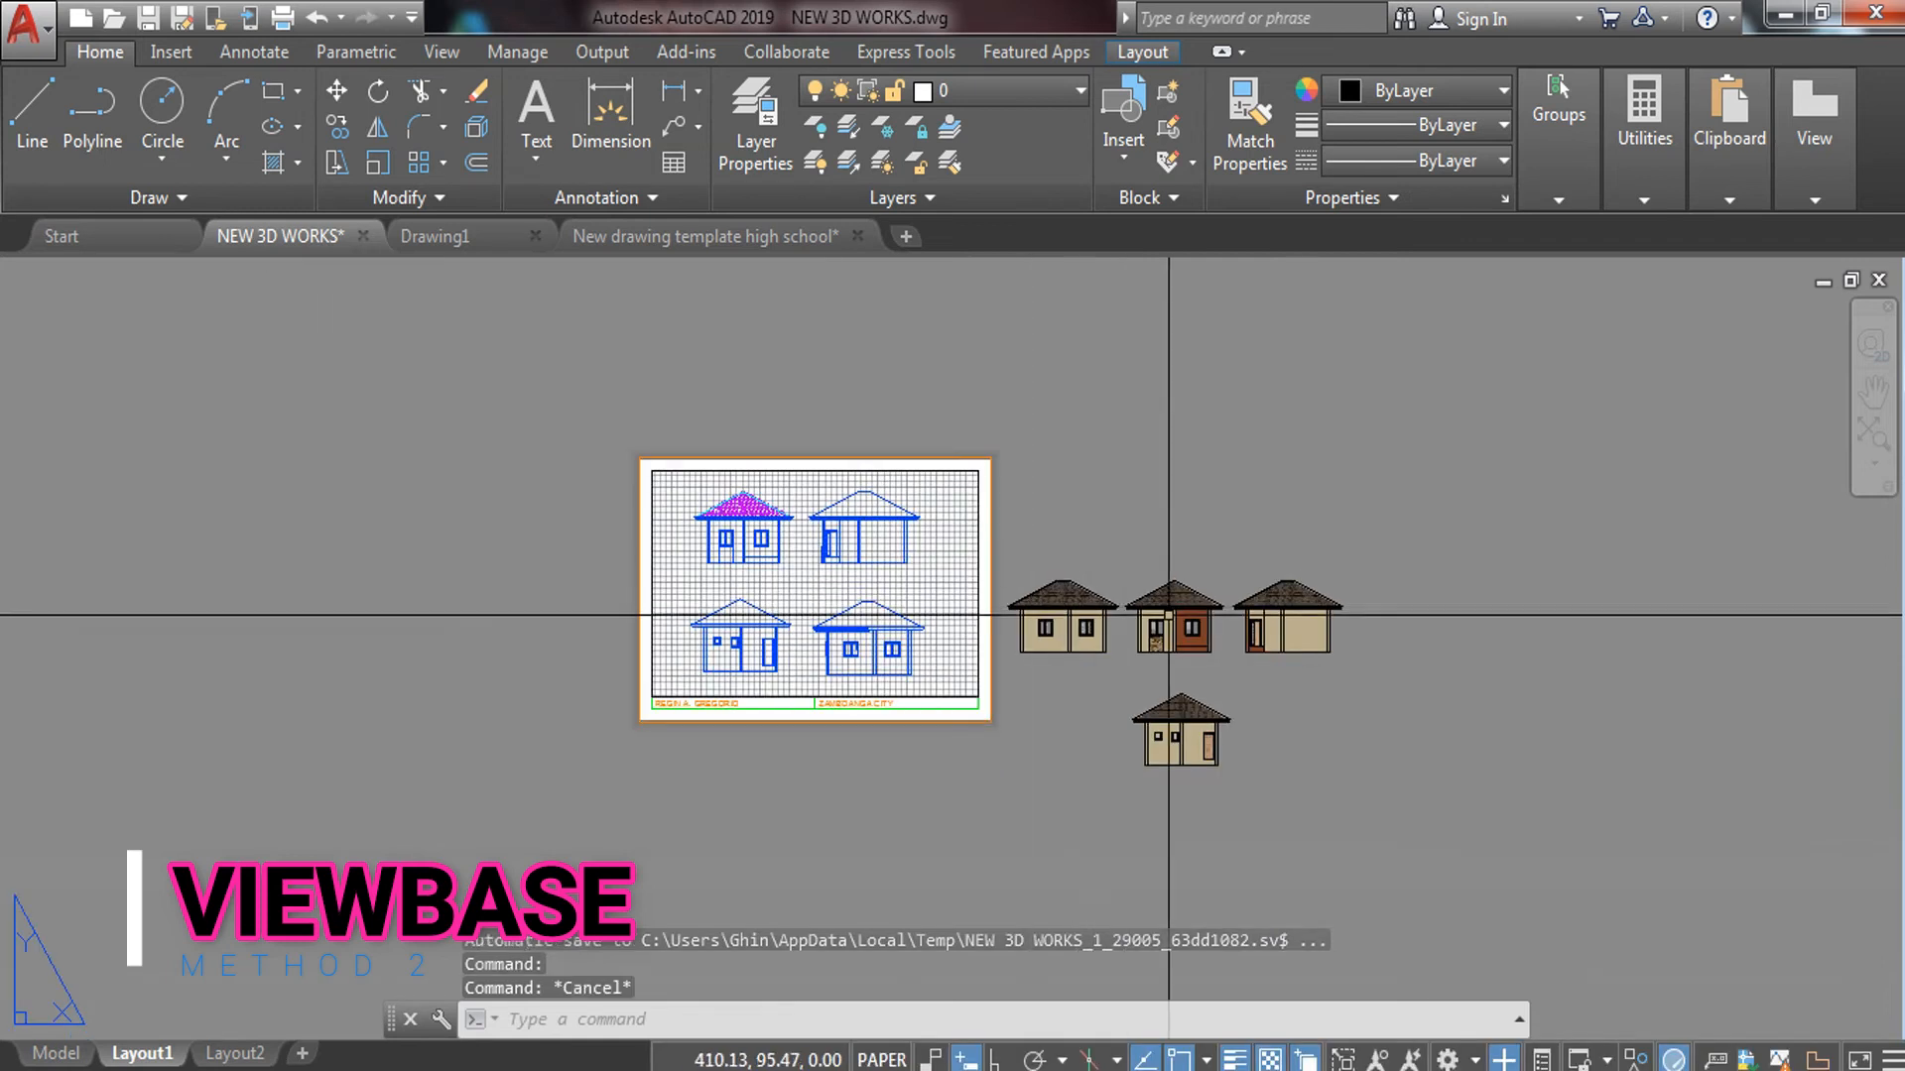
pyautogui.click(1145, 630)
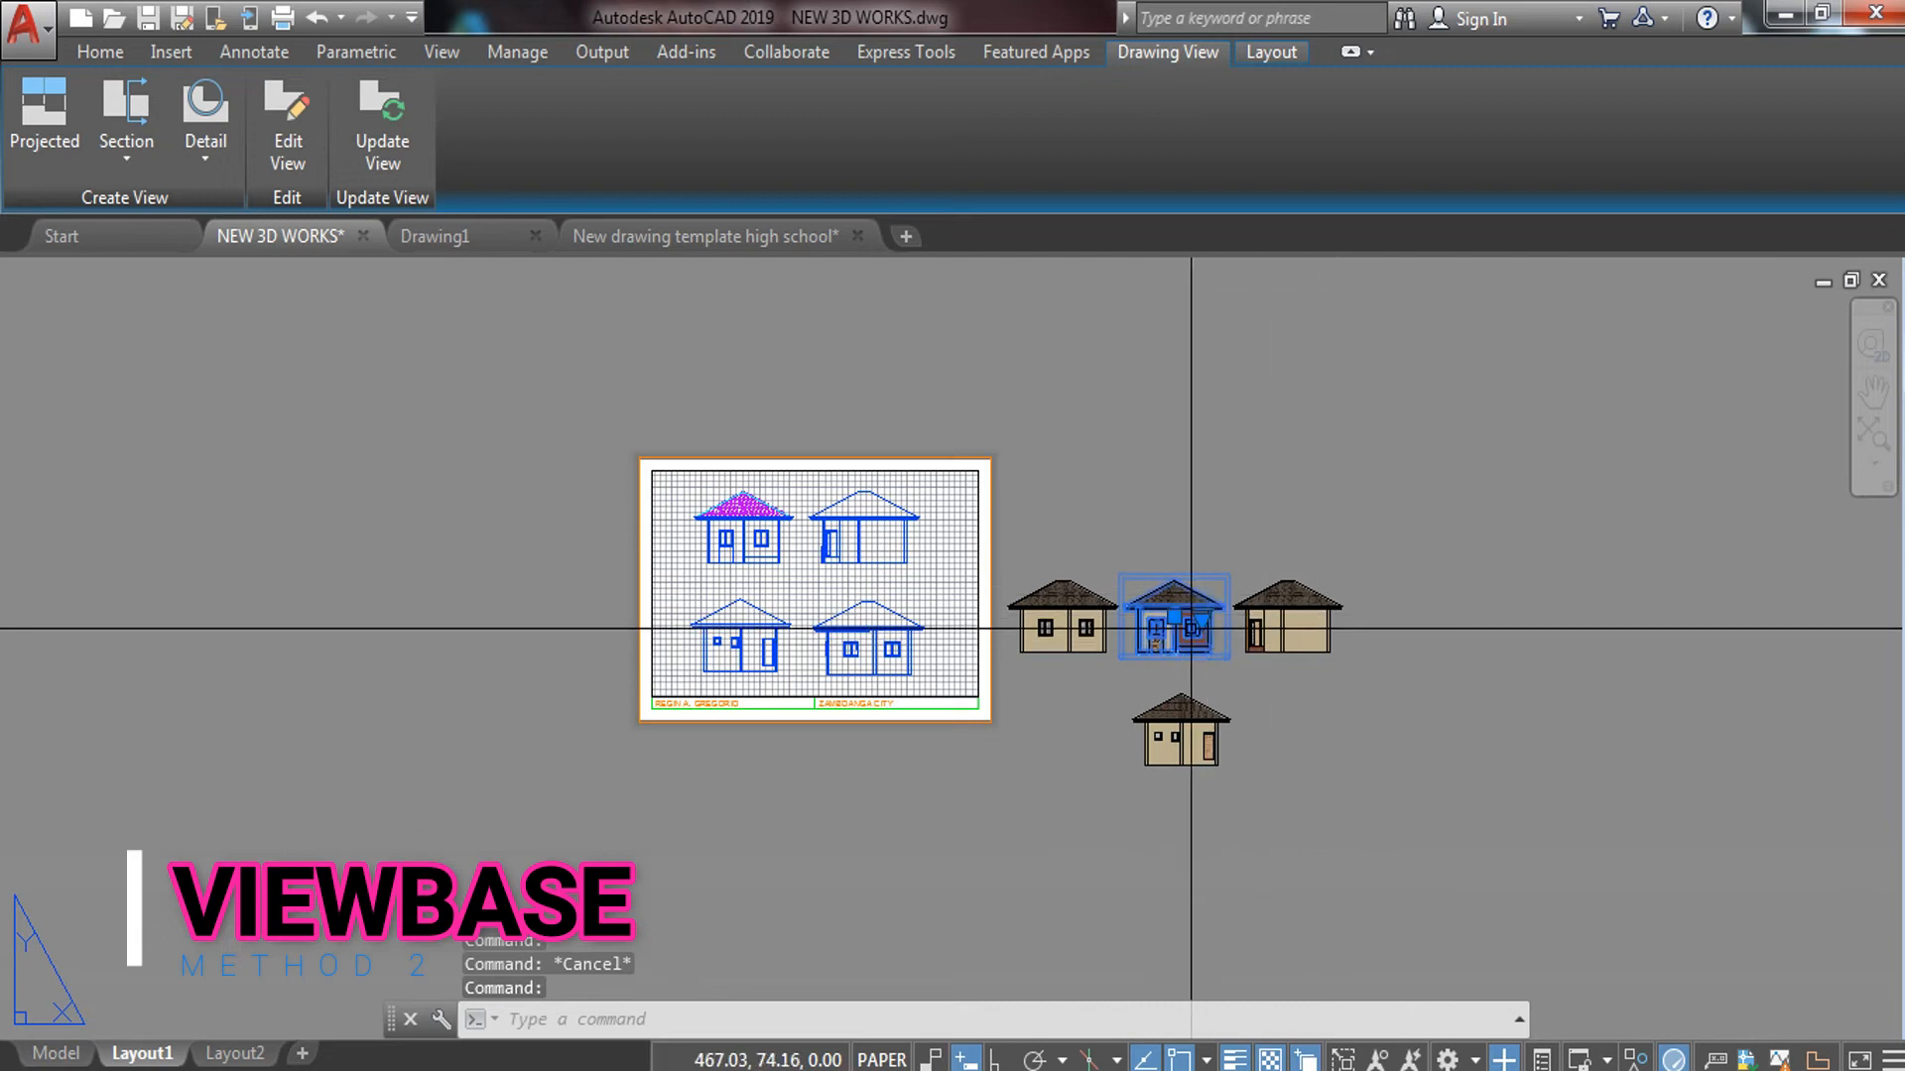
pyautogui.write('m')
pyautogui.press('Return')
pyautogui.scroll(2, 1166, 640)
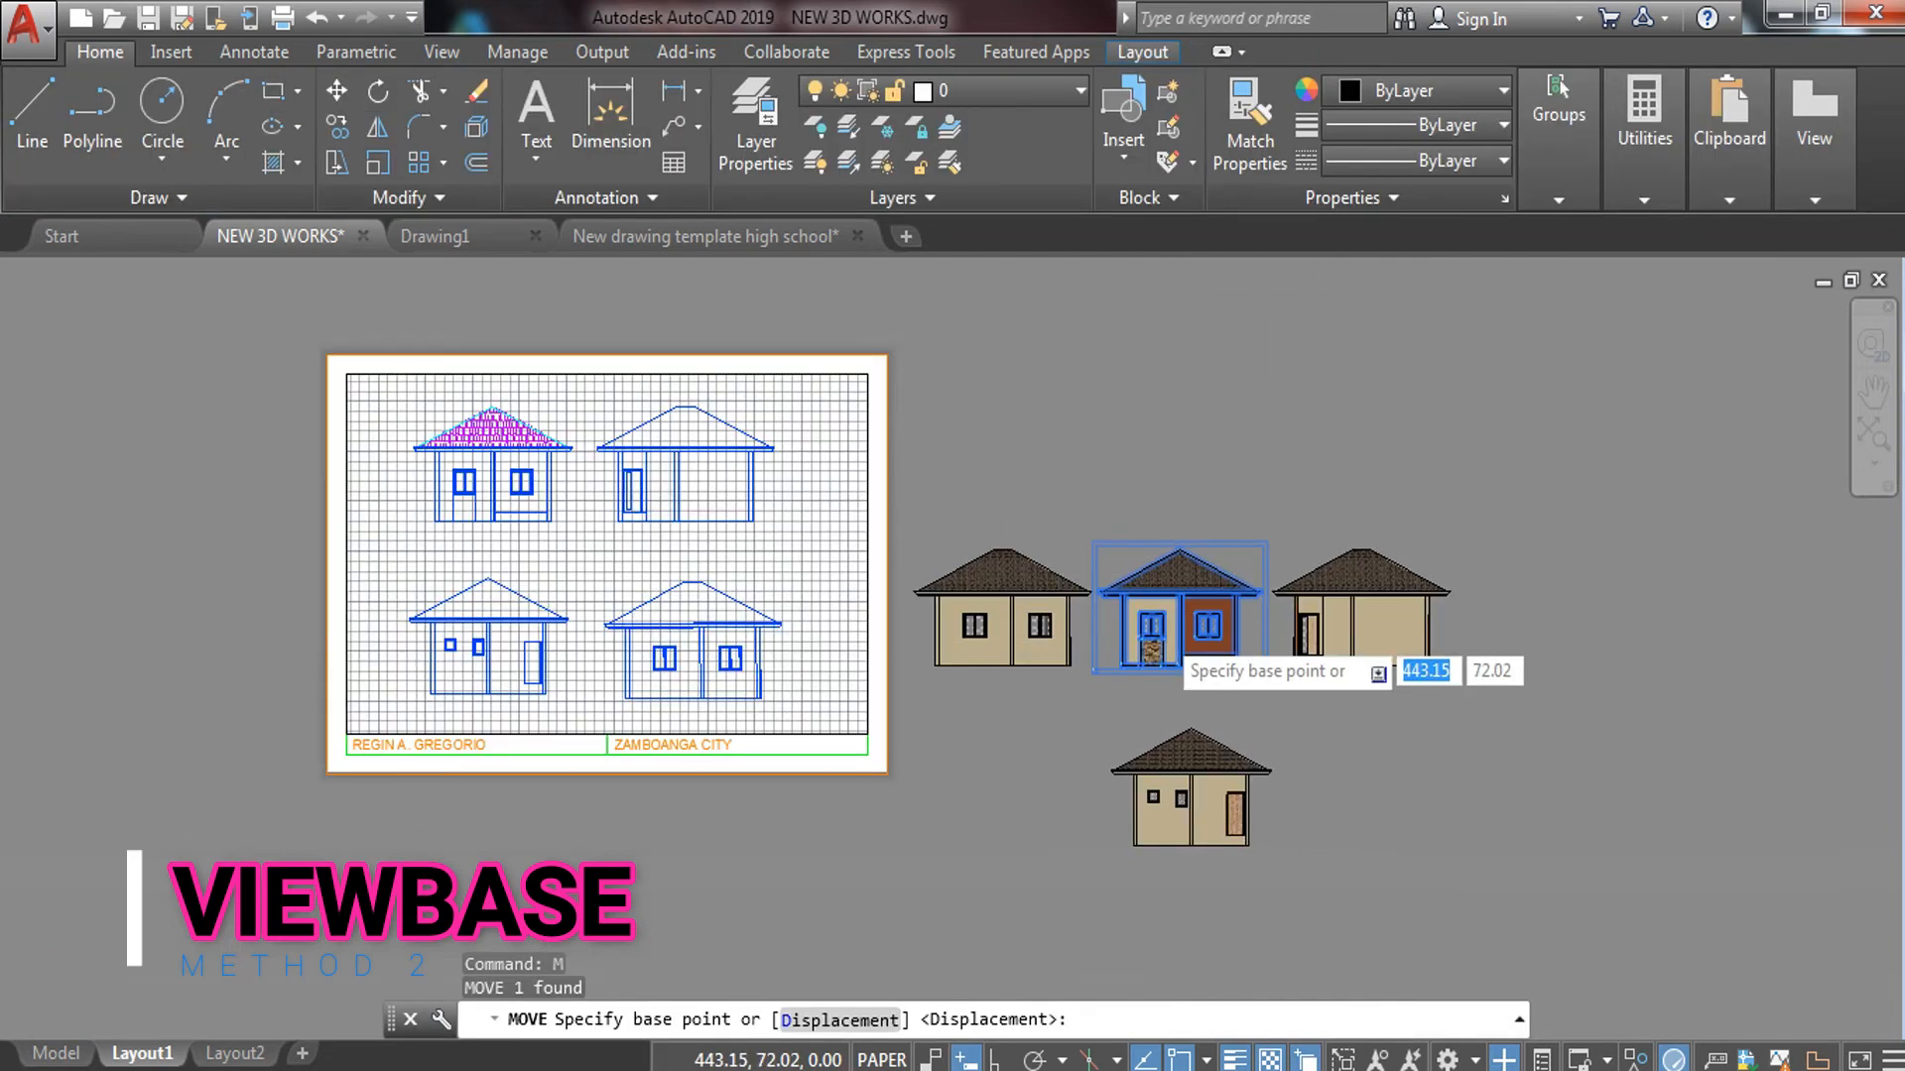
pyautogui.scroll(2, 1162, 631)
pyautogui.click(1194, 612)
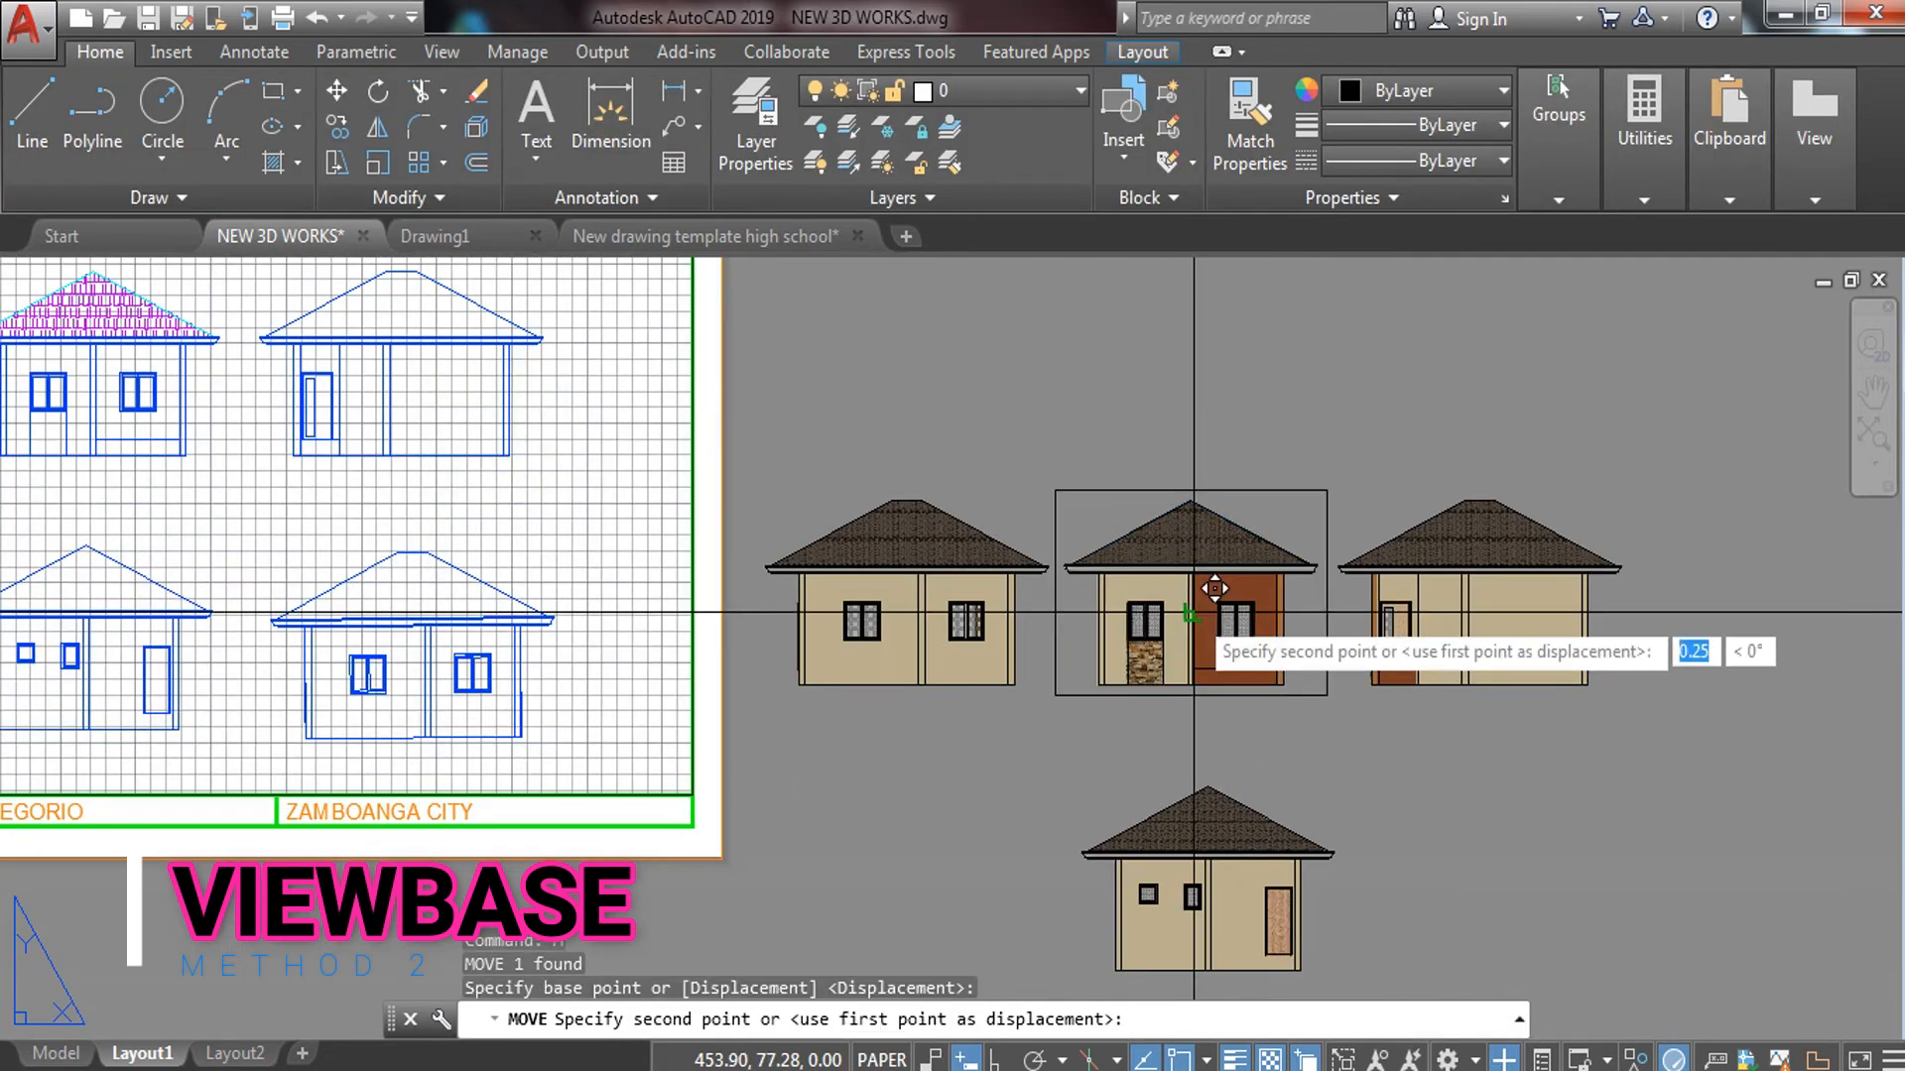
pyautogui.scroll(-2, 1215, 588)
pyautogui.moveTo(846, 618); pyautogui.dragTo(982, 586, button='middle')
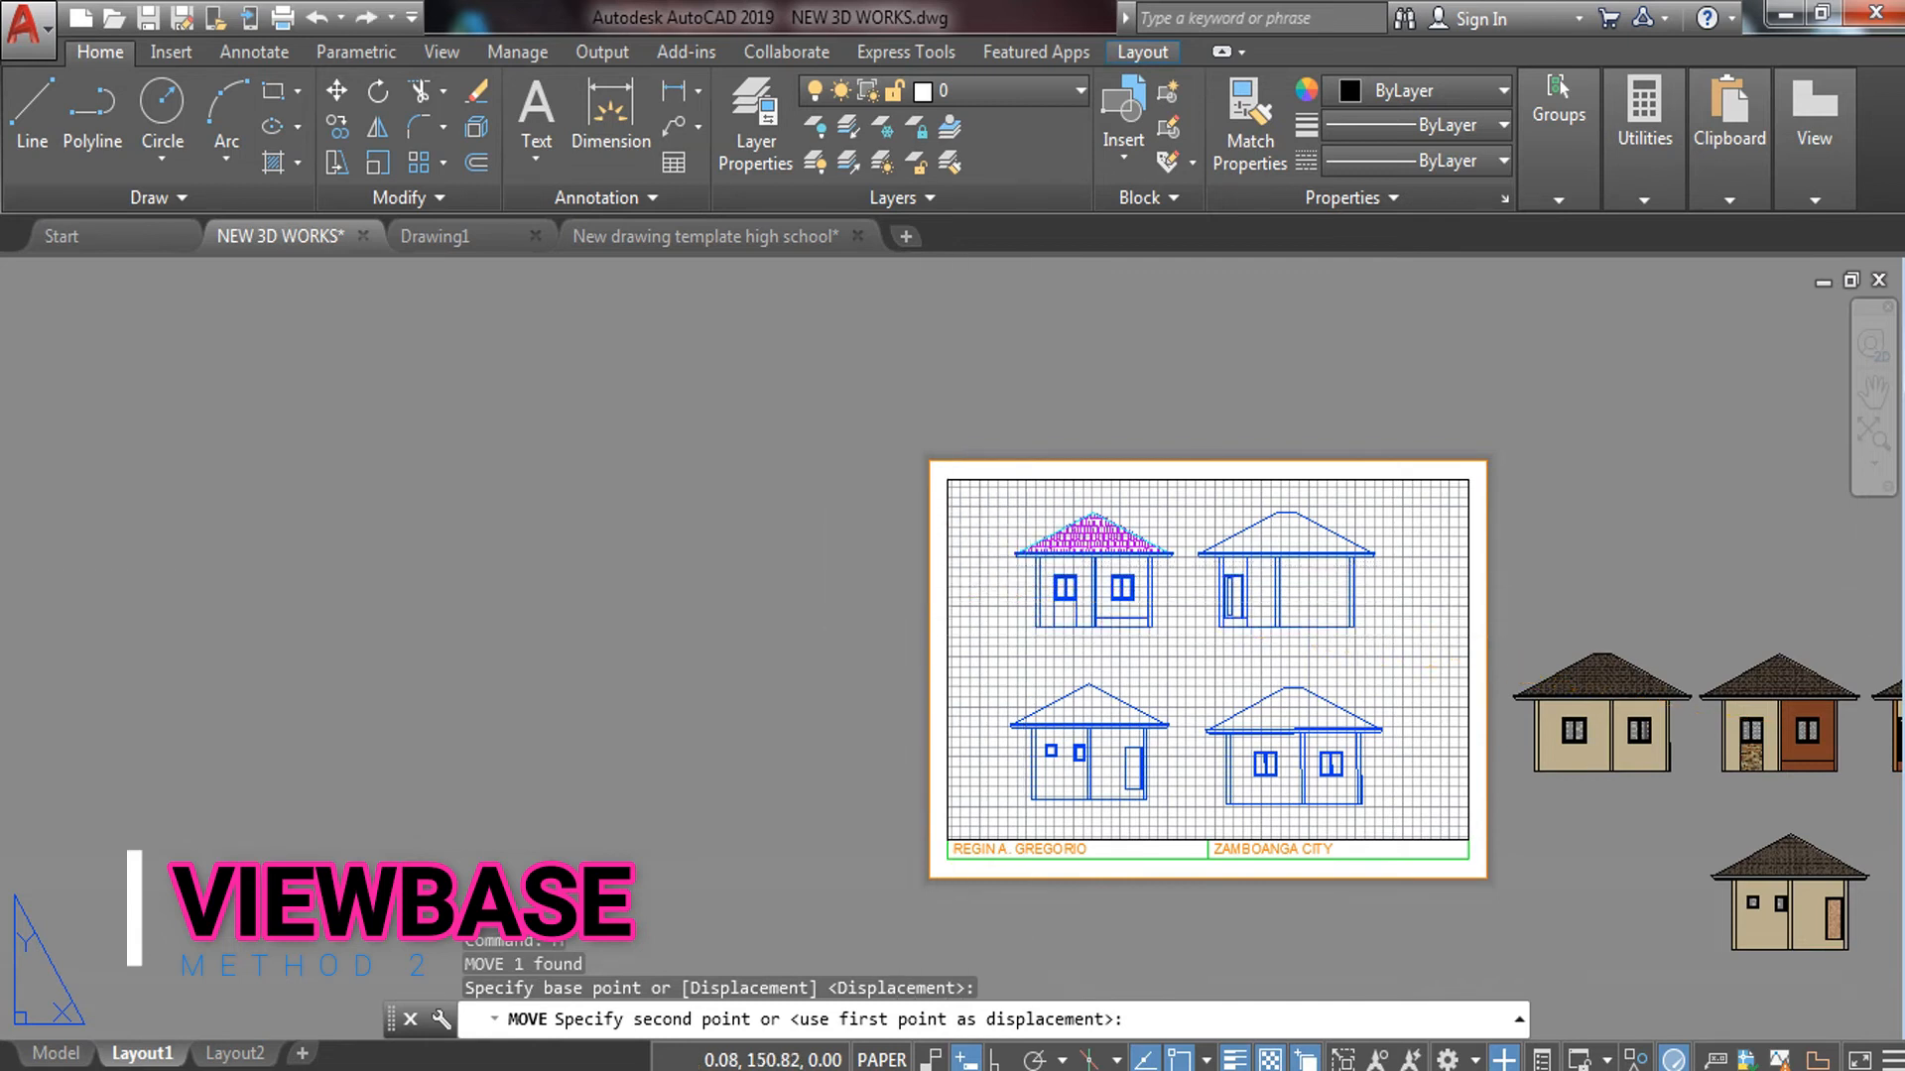
pyautogui.press('Escape')
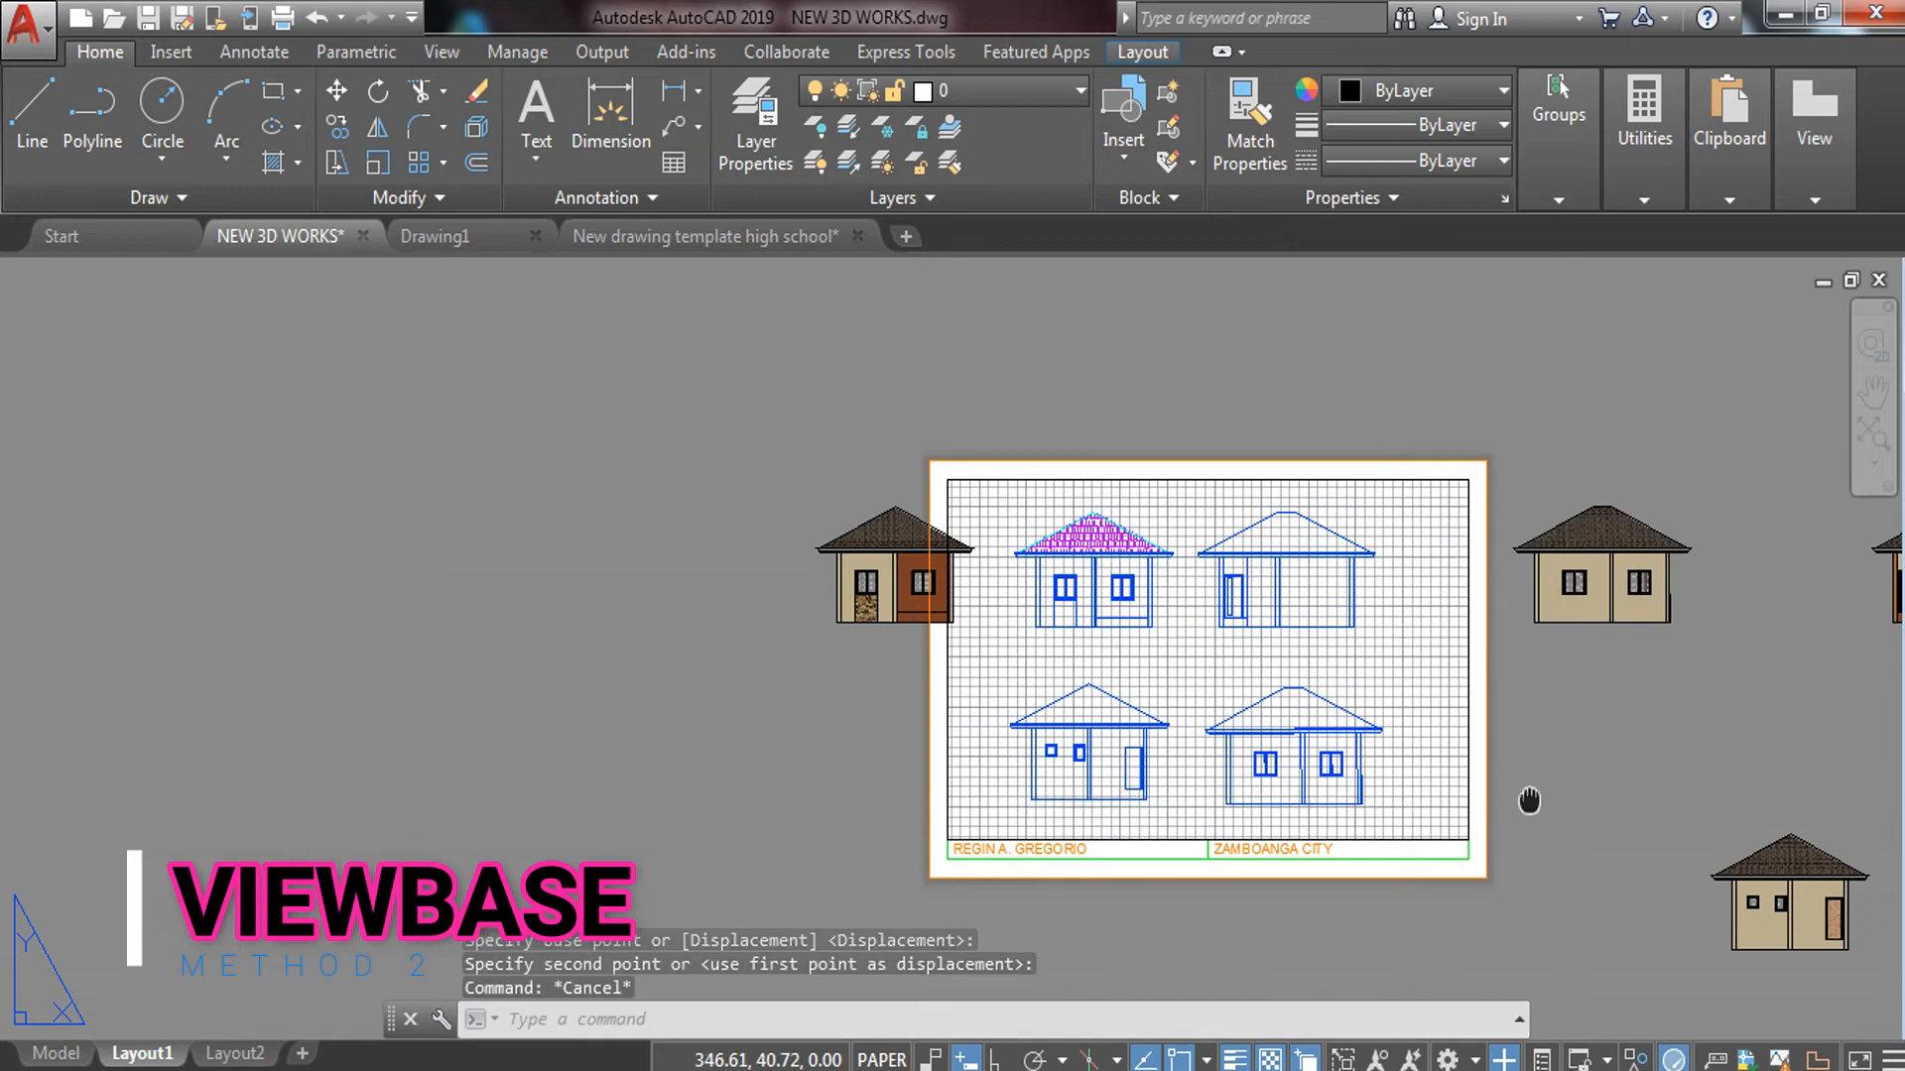
pyautogui.moveTo(1529, 800); pyautogui.dragTo(1071, 756, button='middle')
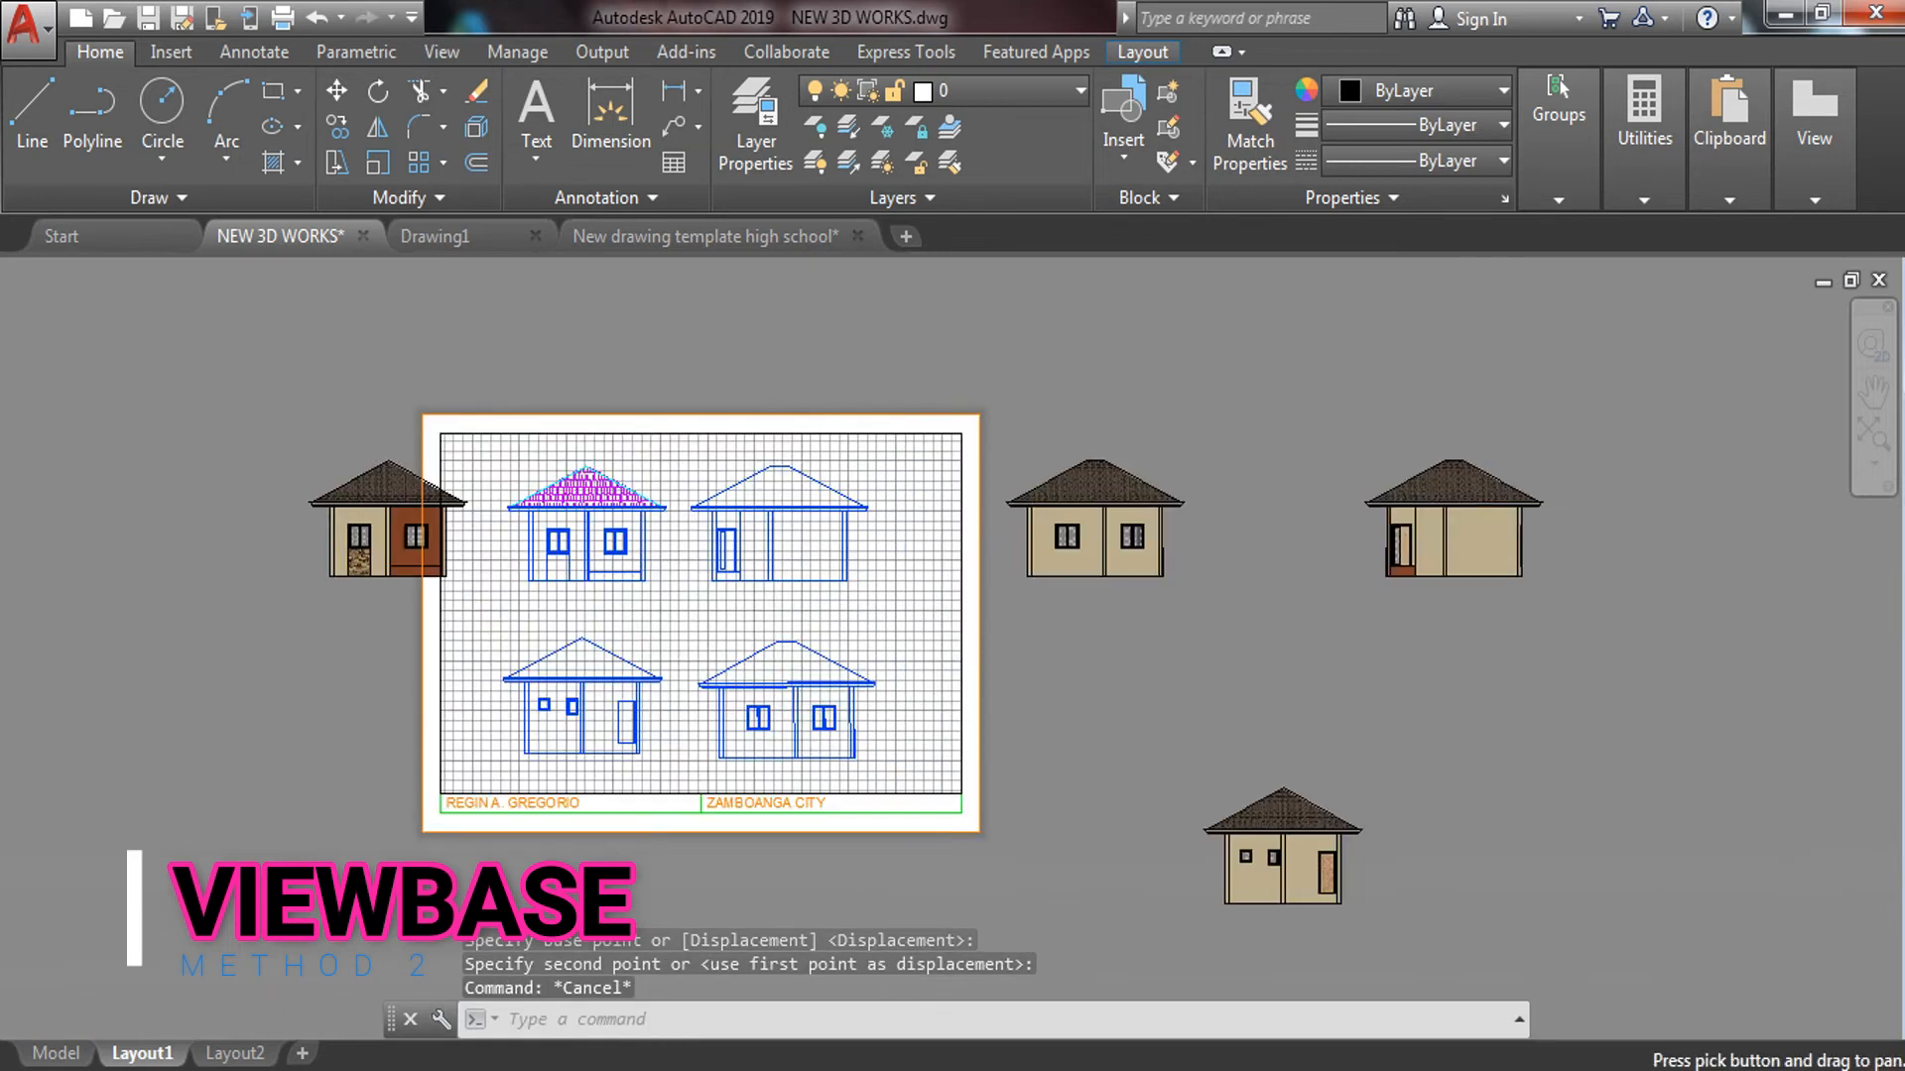
# Try exploding the plain house view with X, then clear the selection
pyautogui.click(1271, 401)
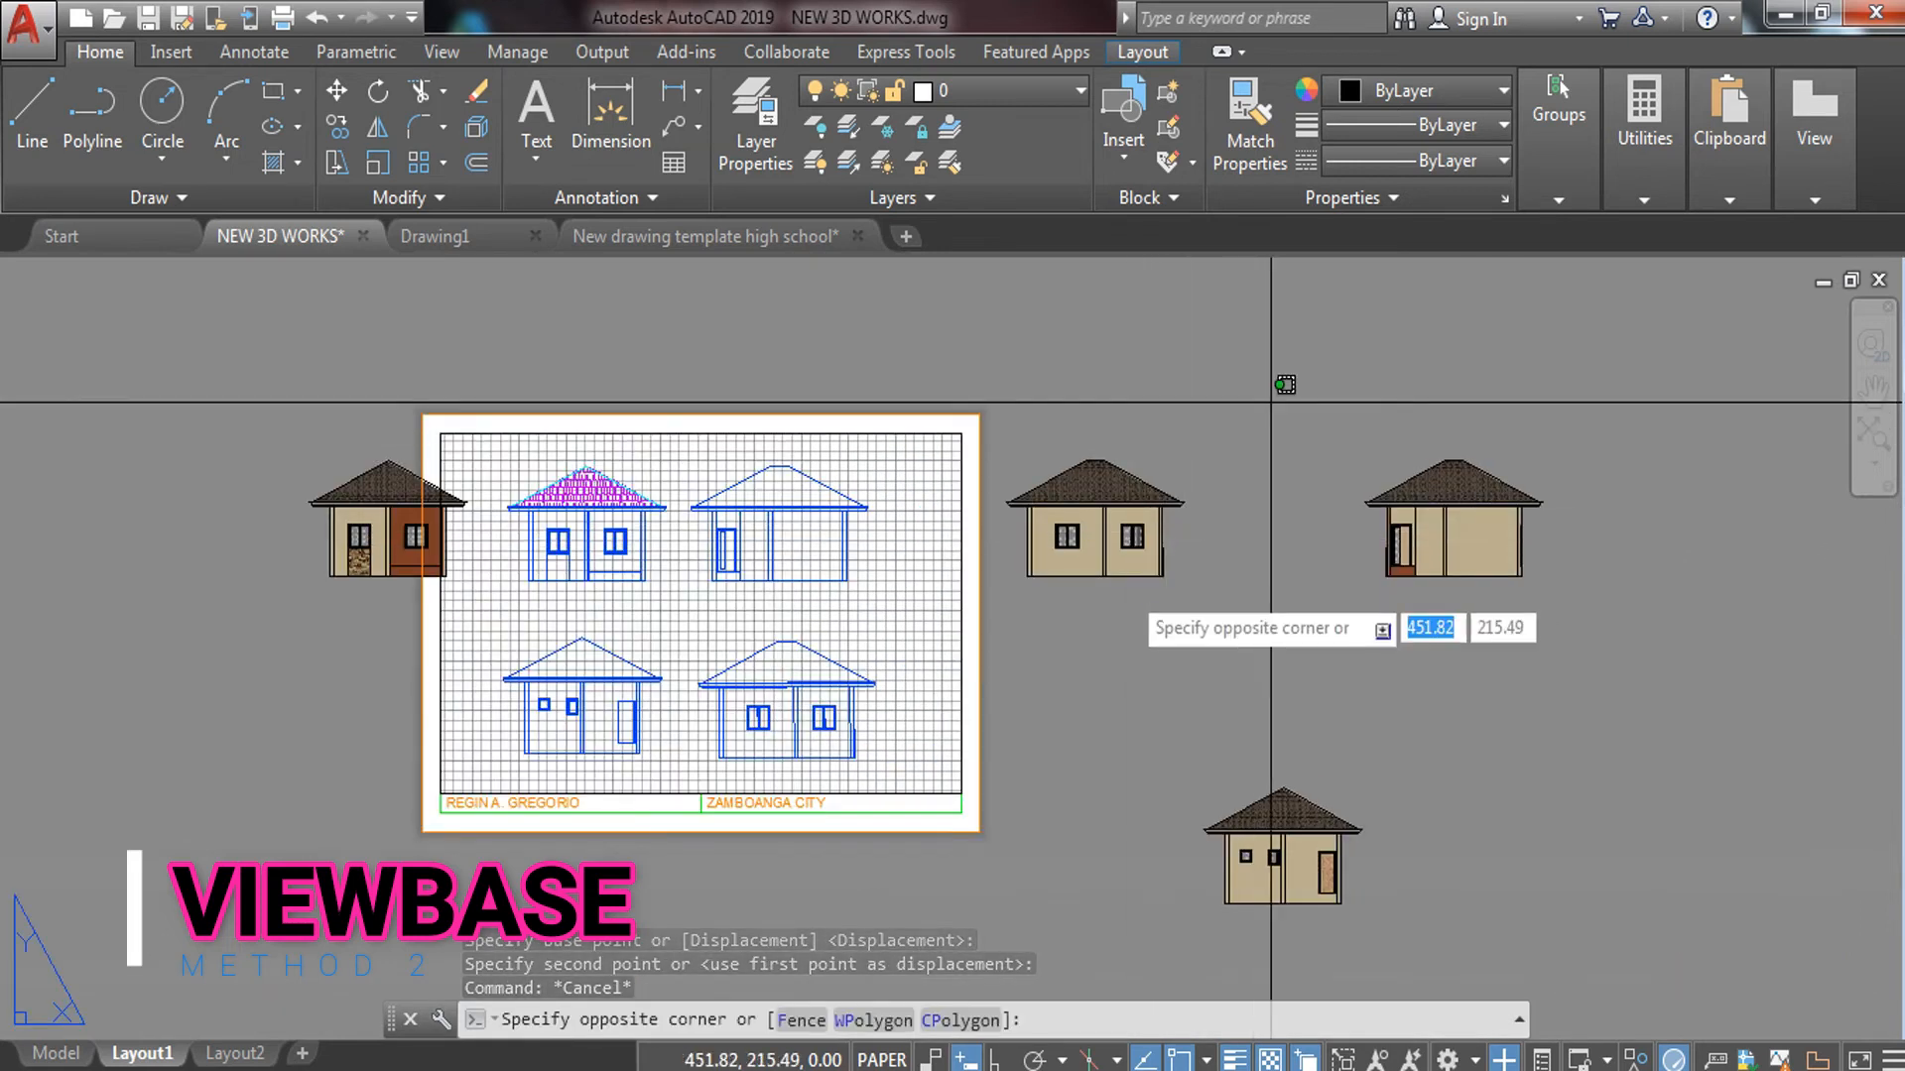
pyautogui.click(1066, 661)
pyautogui.write('x')
pyautogui.press('Return')
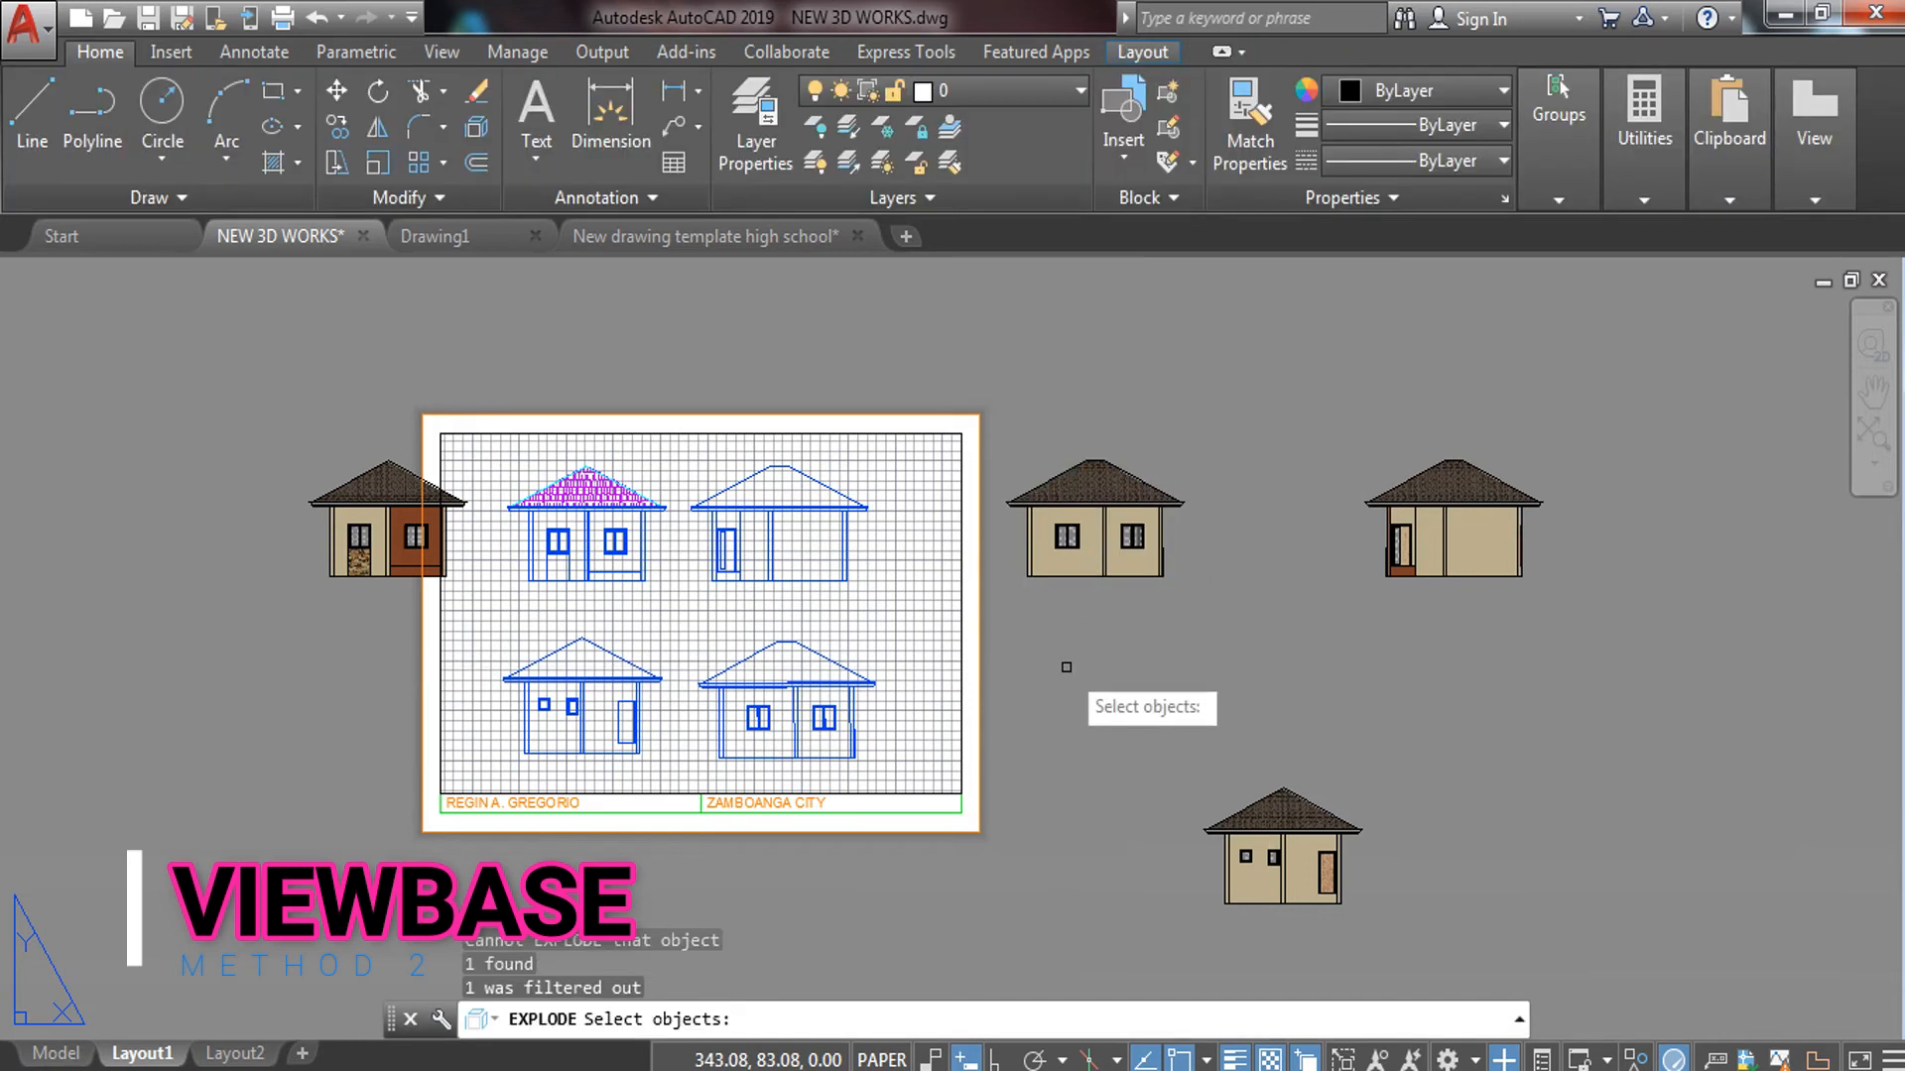
pyautogui.click(1176, 546)
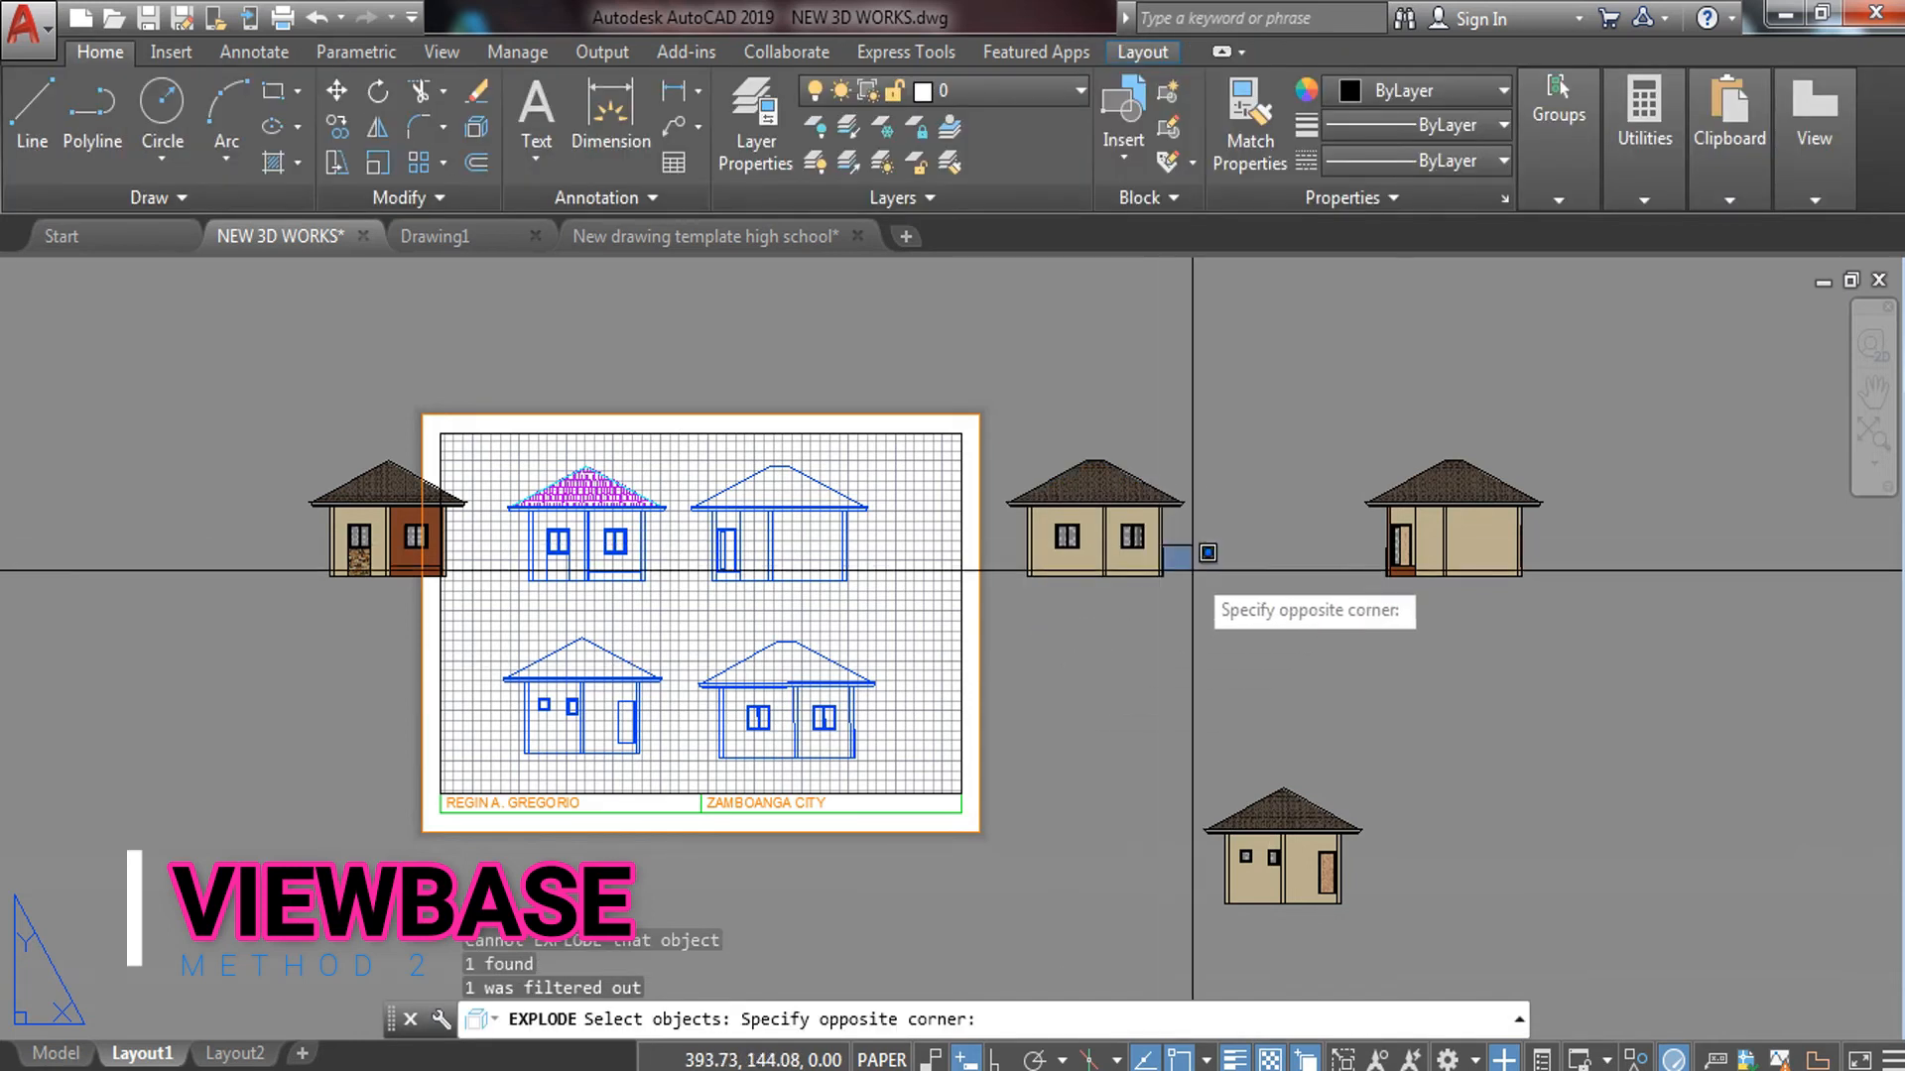
pyautogui.press('Escape')
pyautogui.press('Escape')
pyautogui.click(1245, 434)
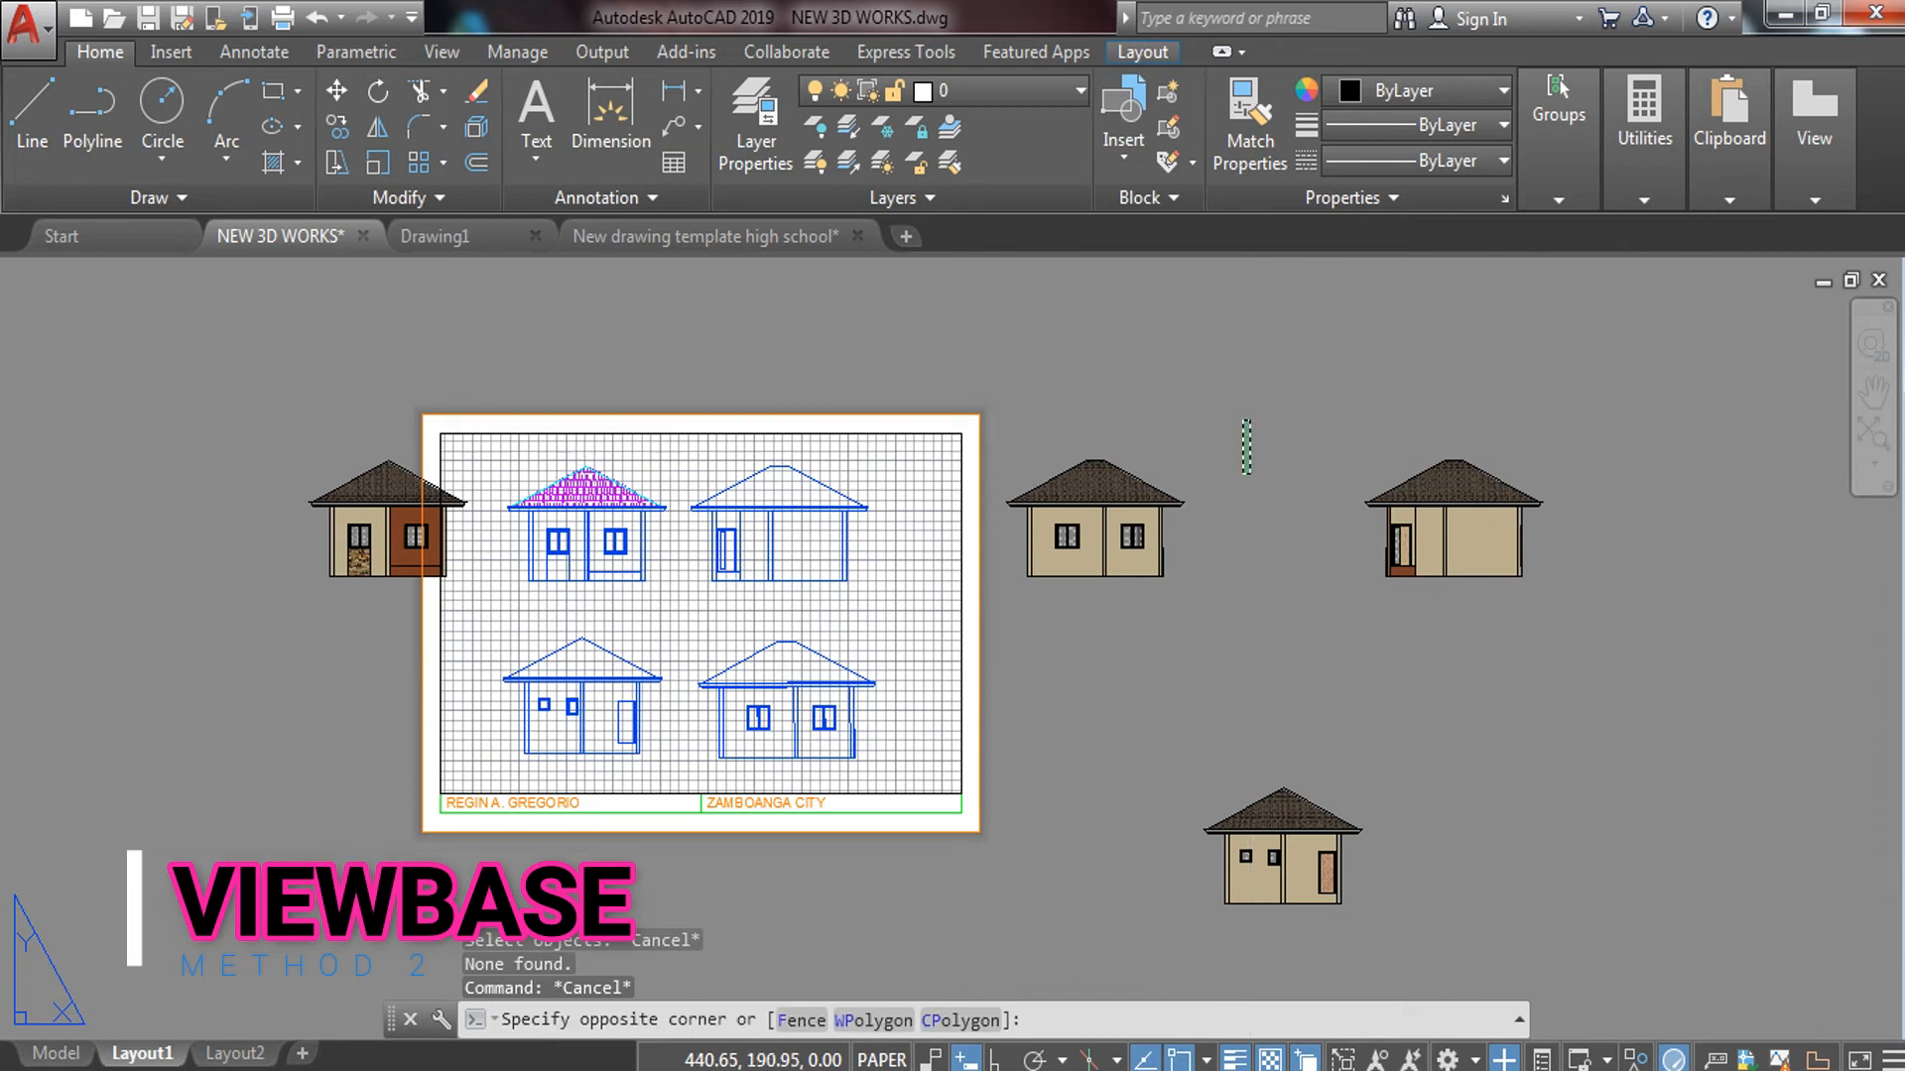
pyautogui.click(1058, 701)
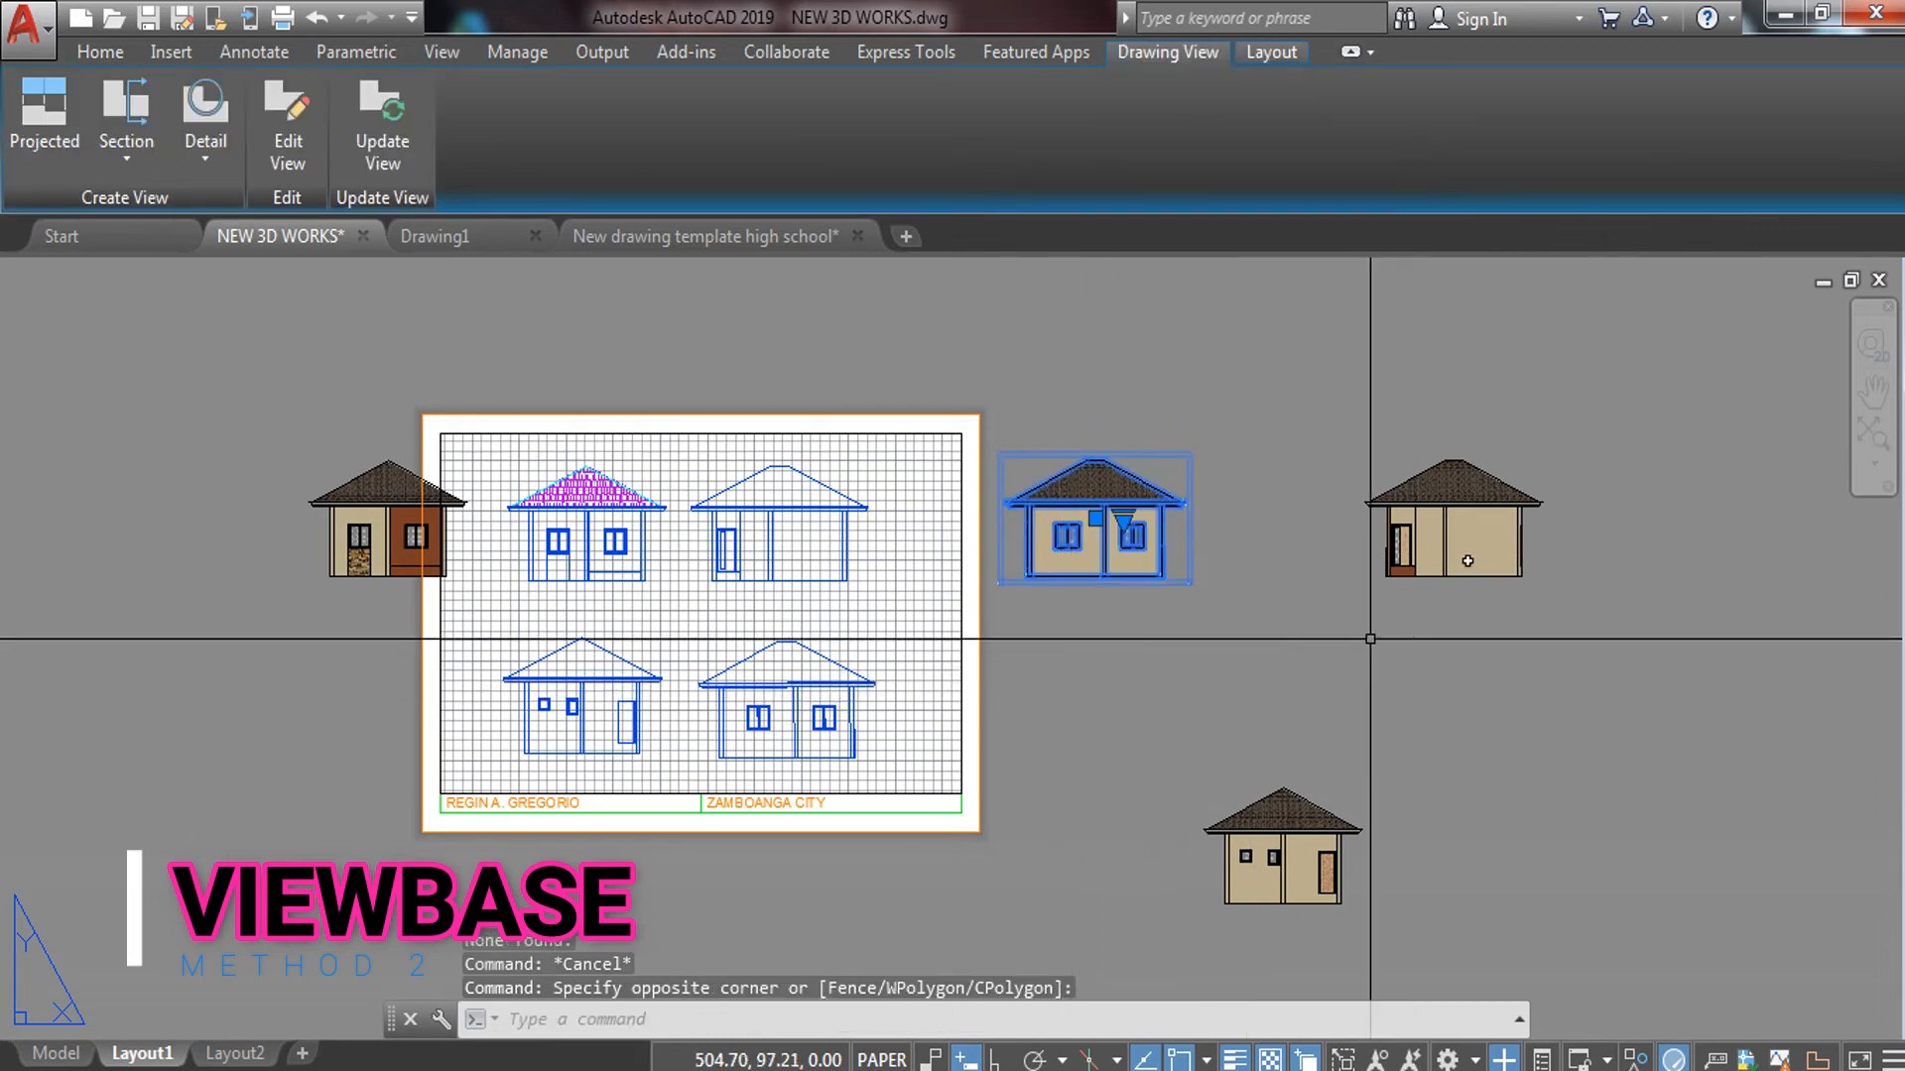
pyautogui.press('Escape')
# Start moving the right house view, then cancel
pyautogui.click(1592, 427)
pyautogui.click(1357, 659)
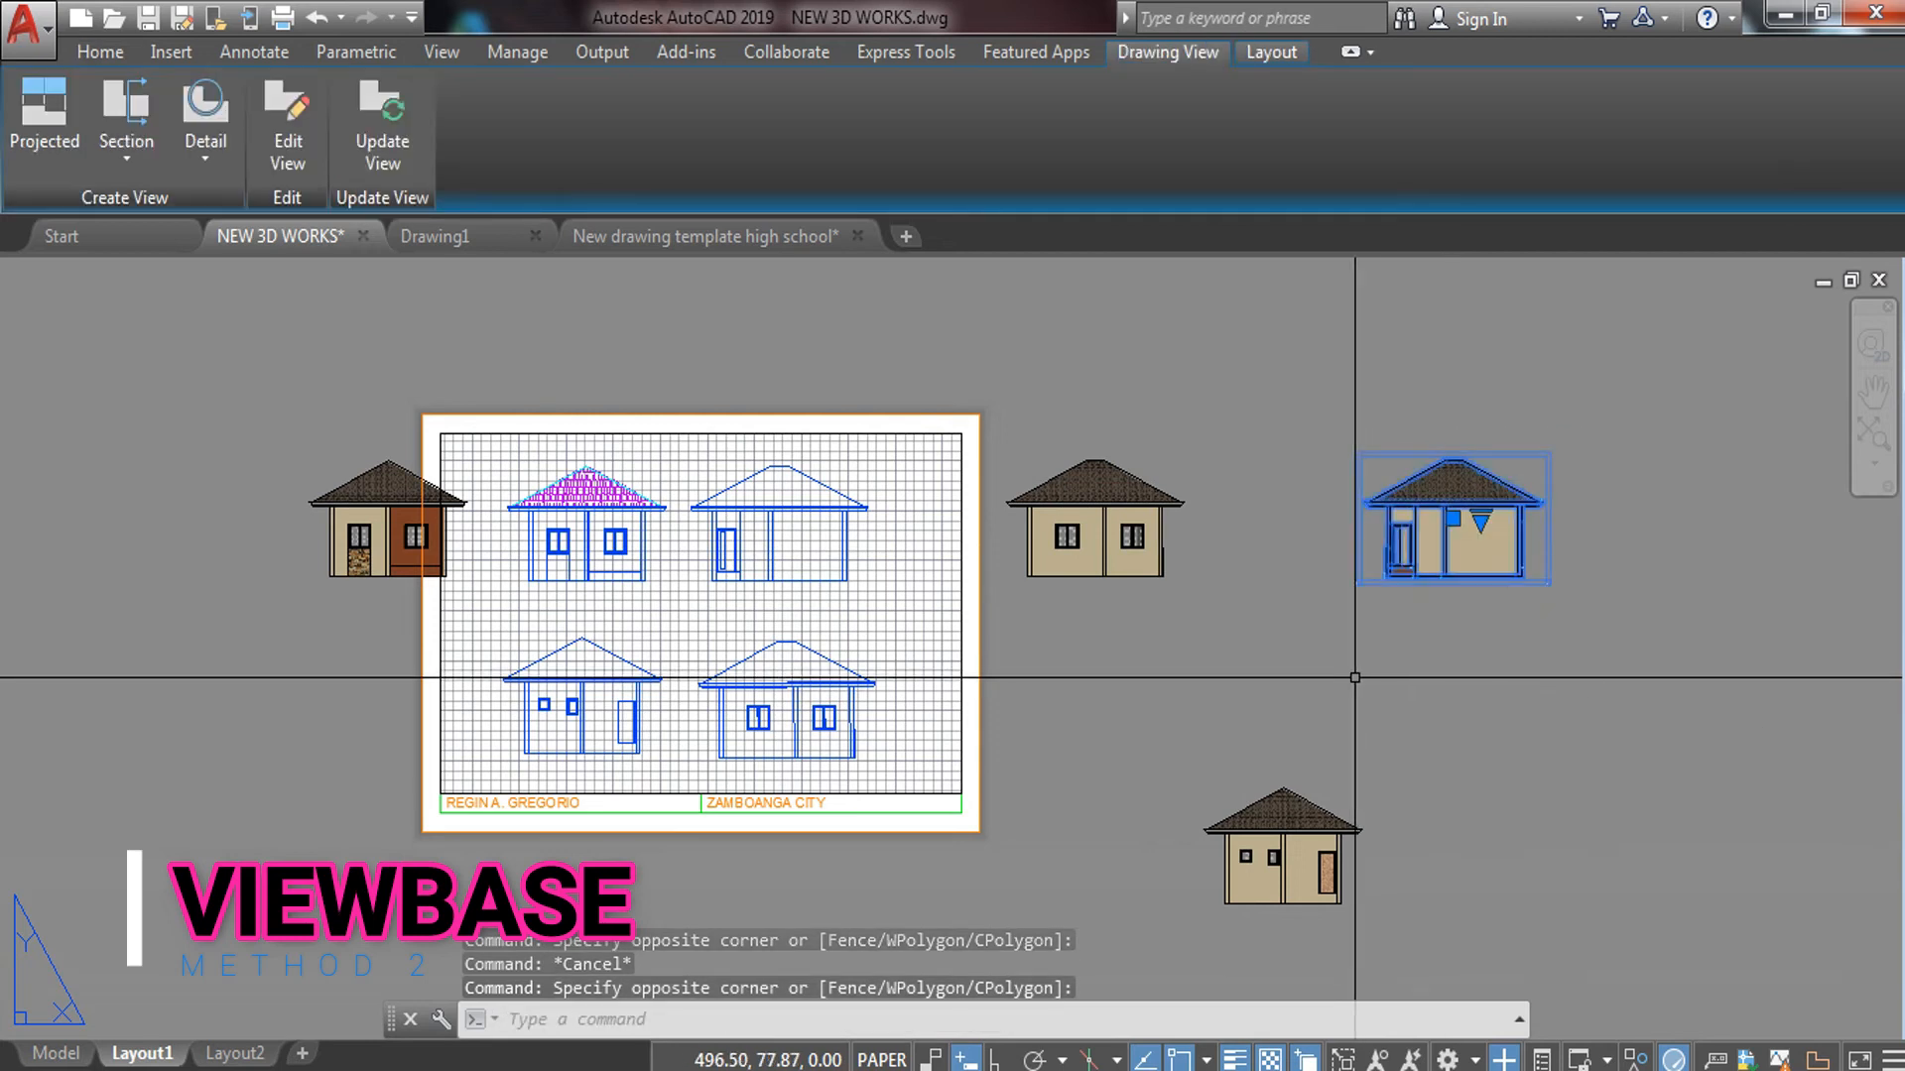
pyautogui.write('m')
pyautogui.press('space')
pyautogui.click(1468, 578)
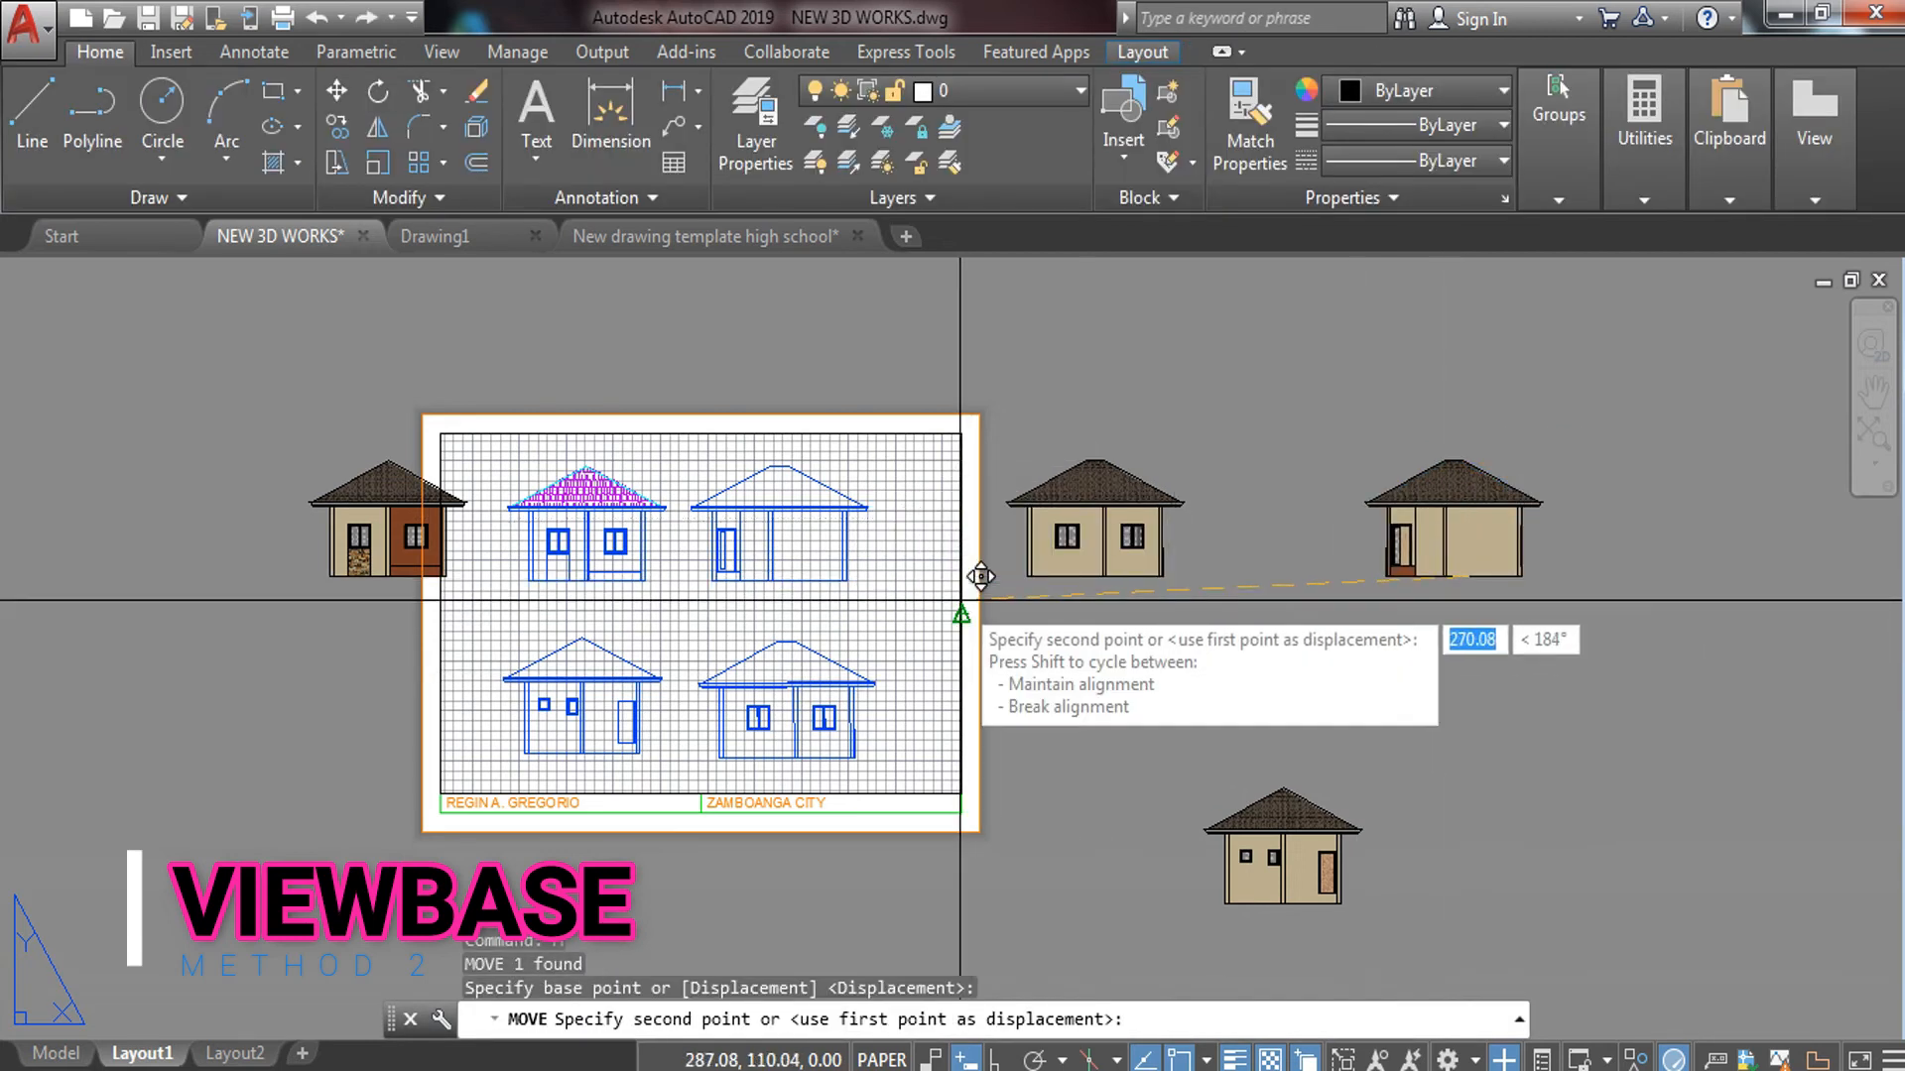
pyautogui.press('Escape')
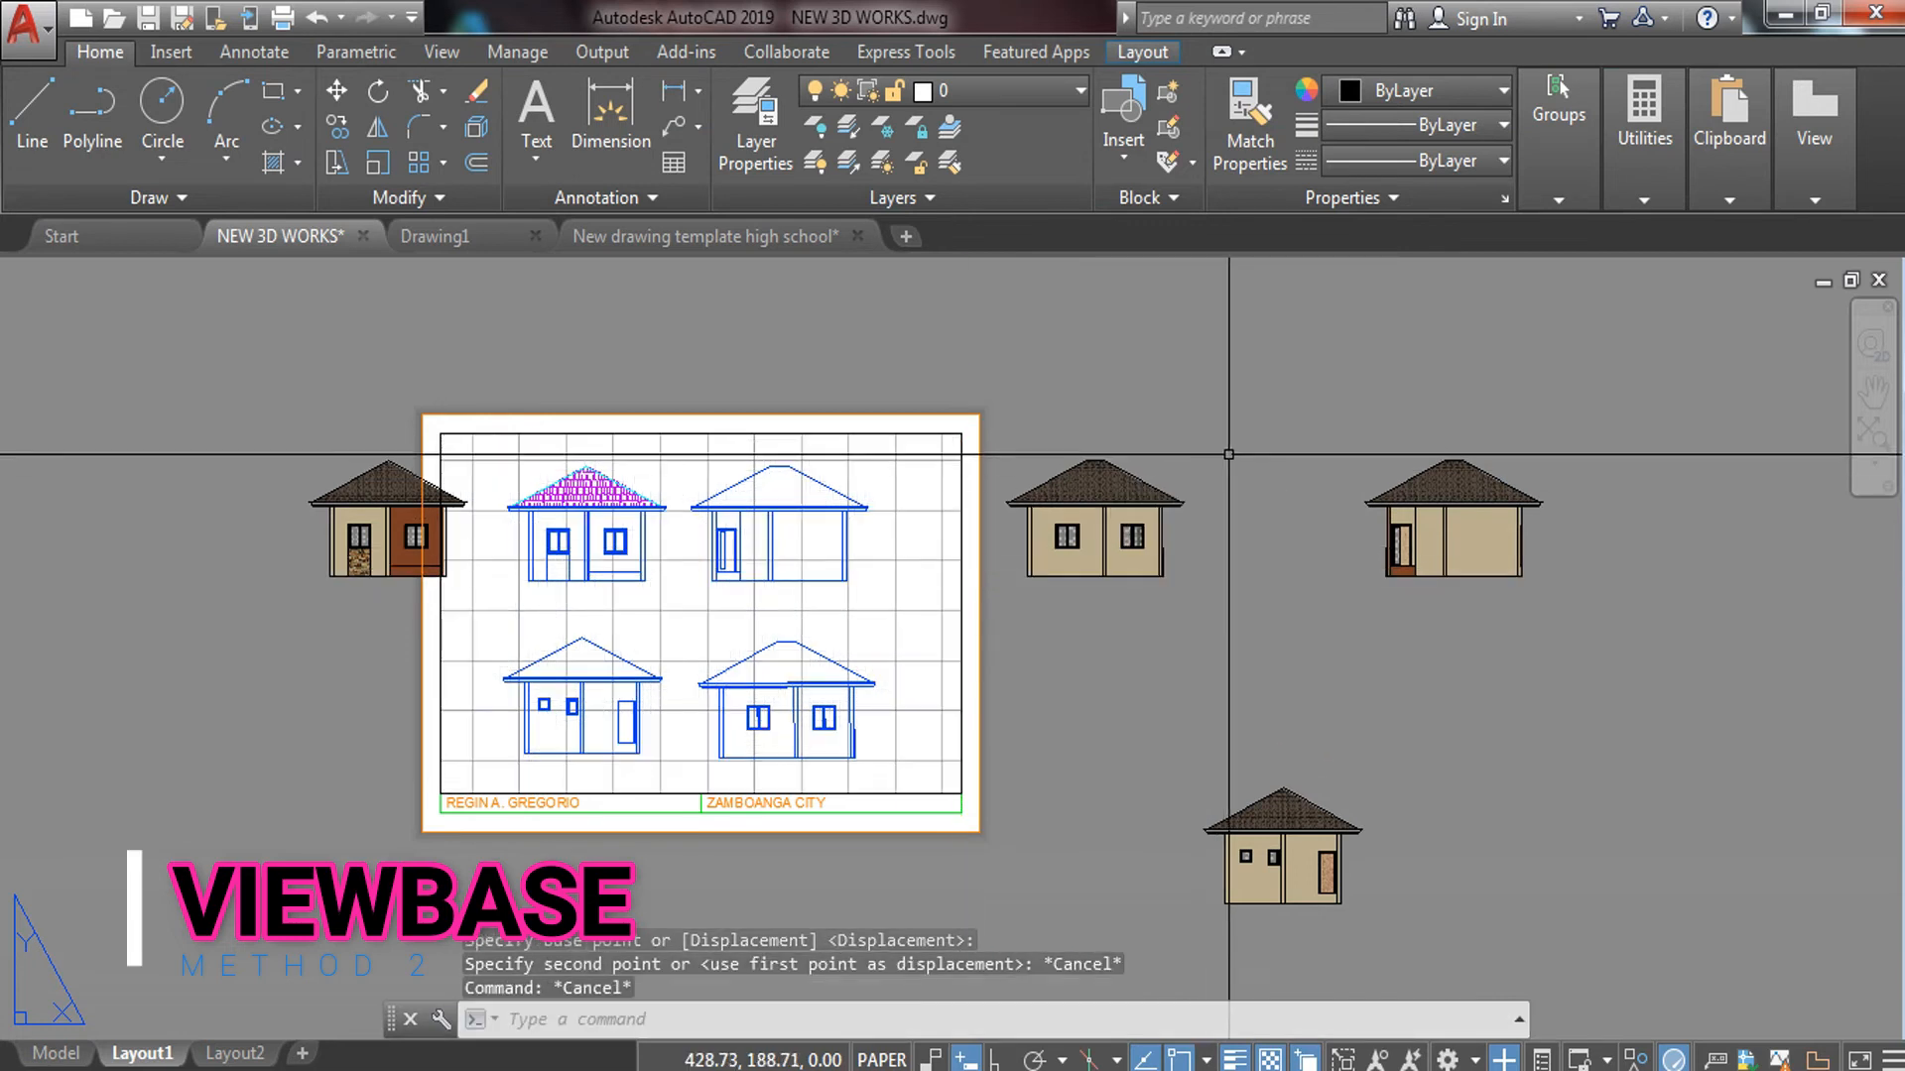
# Move the plain house view to the sheet's upper right
pyautogui.click(1228, 454)
pyautogui.click(1154, 573)
pyautogui.write('m')
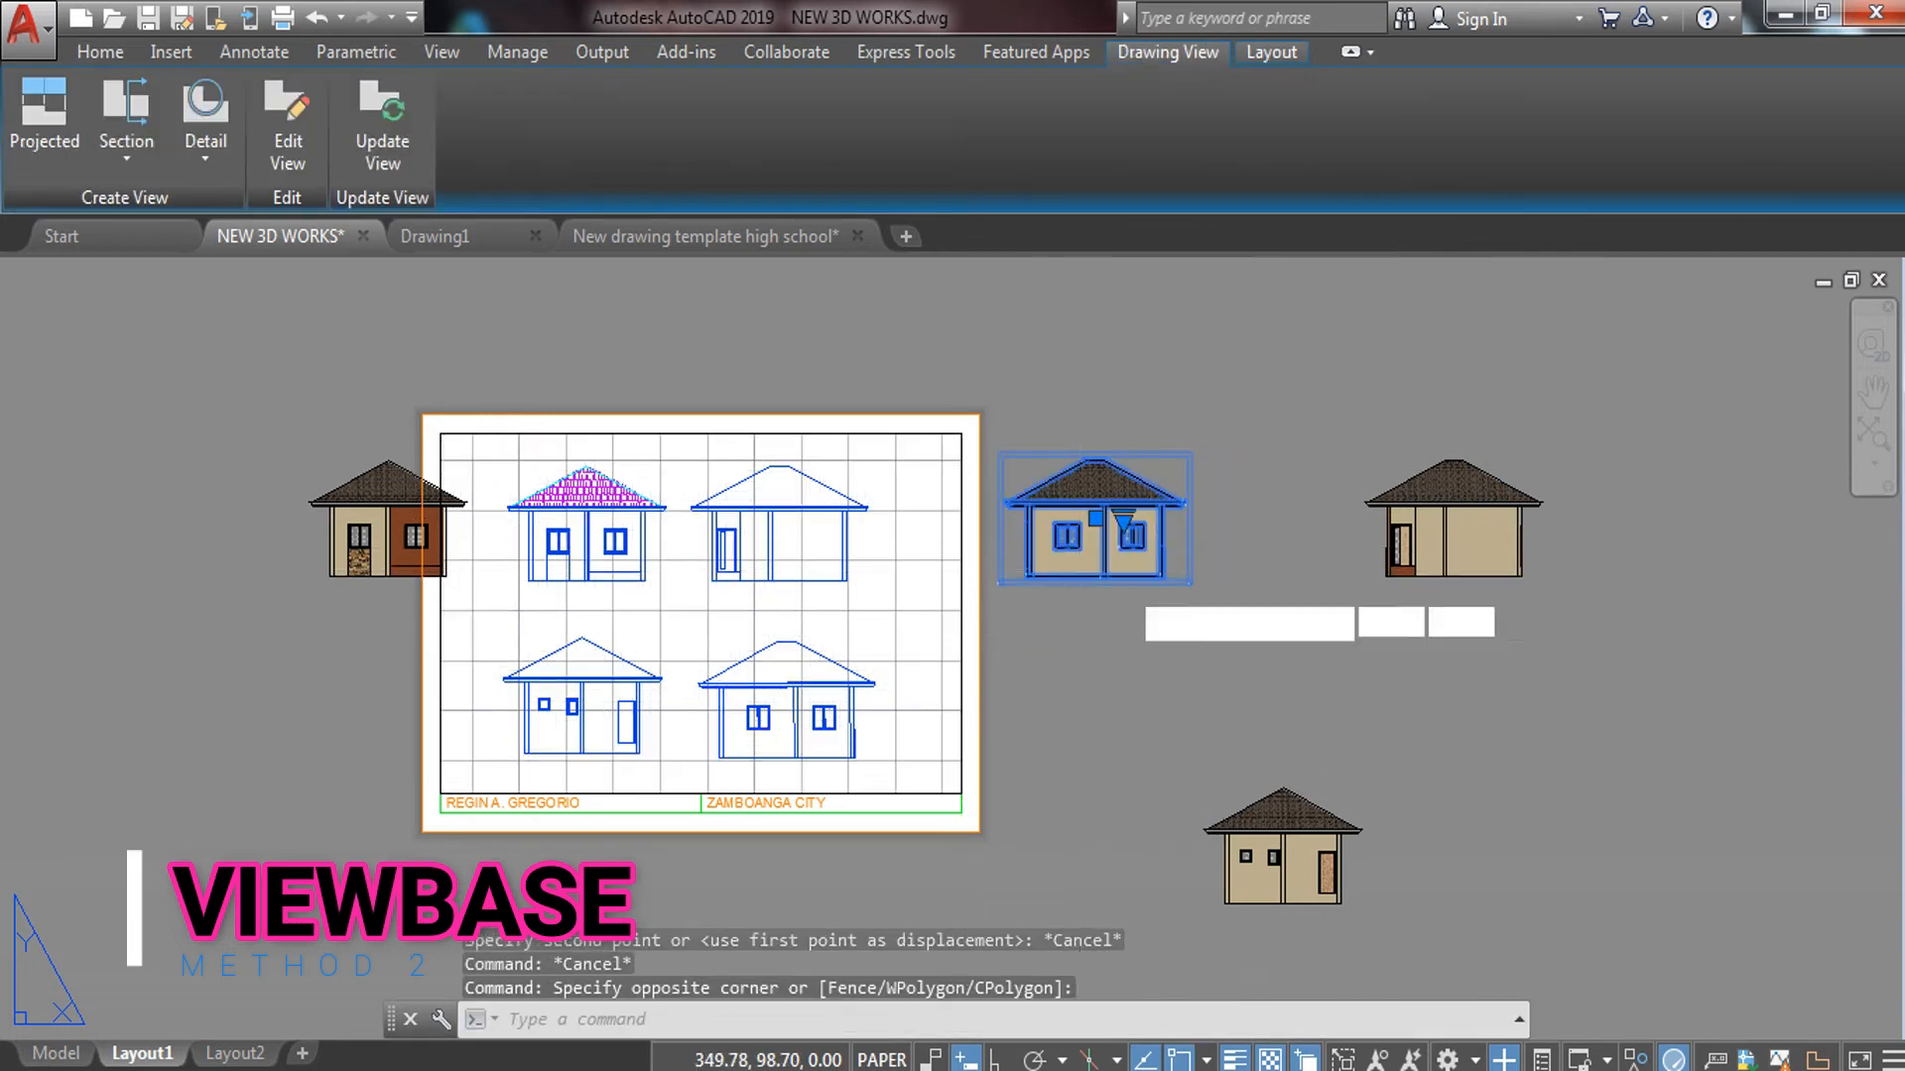
pyautogui.press('space')
pyautogui.click(1102, 558)
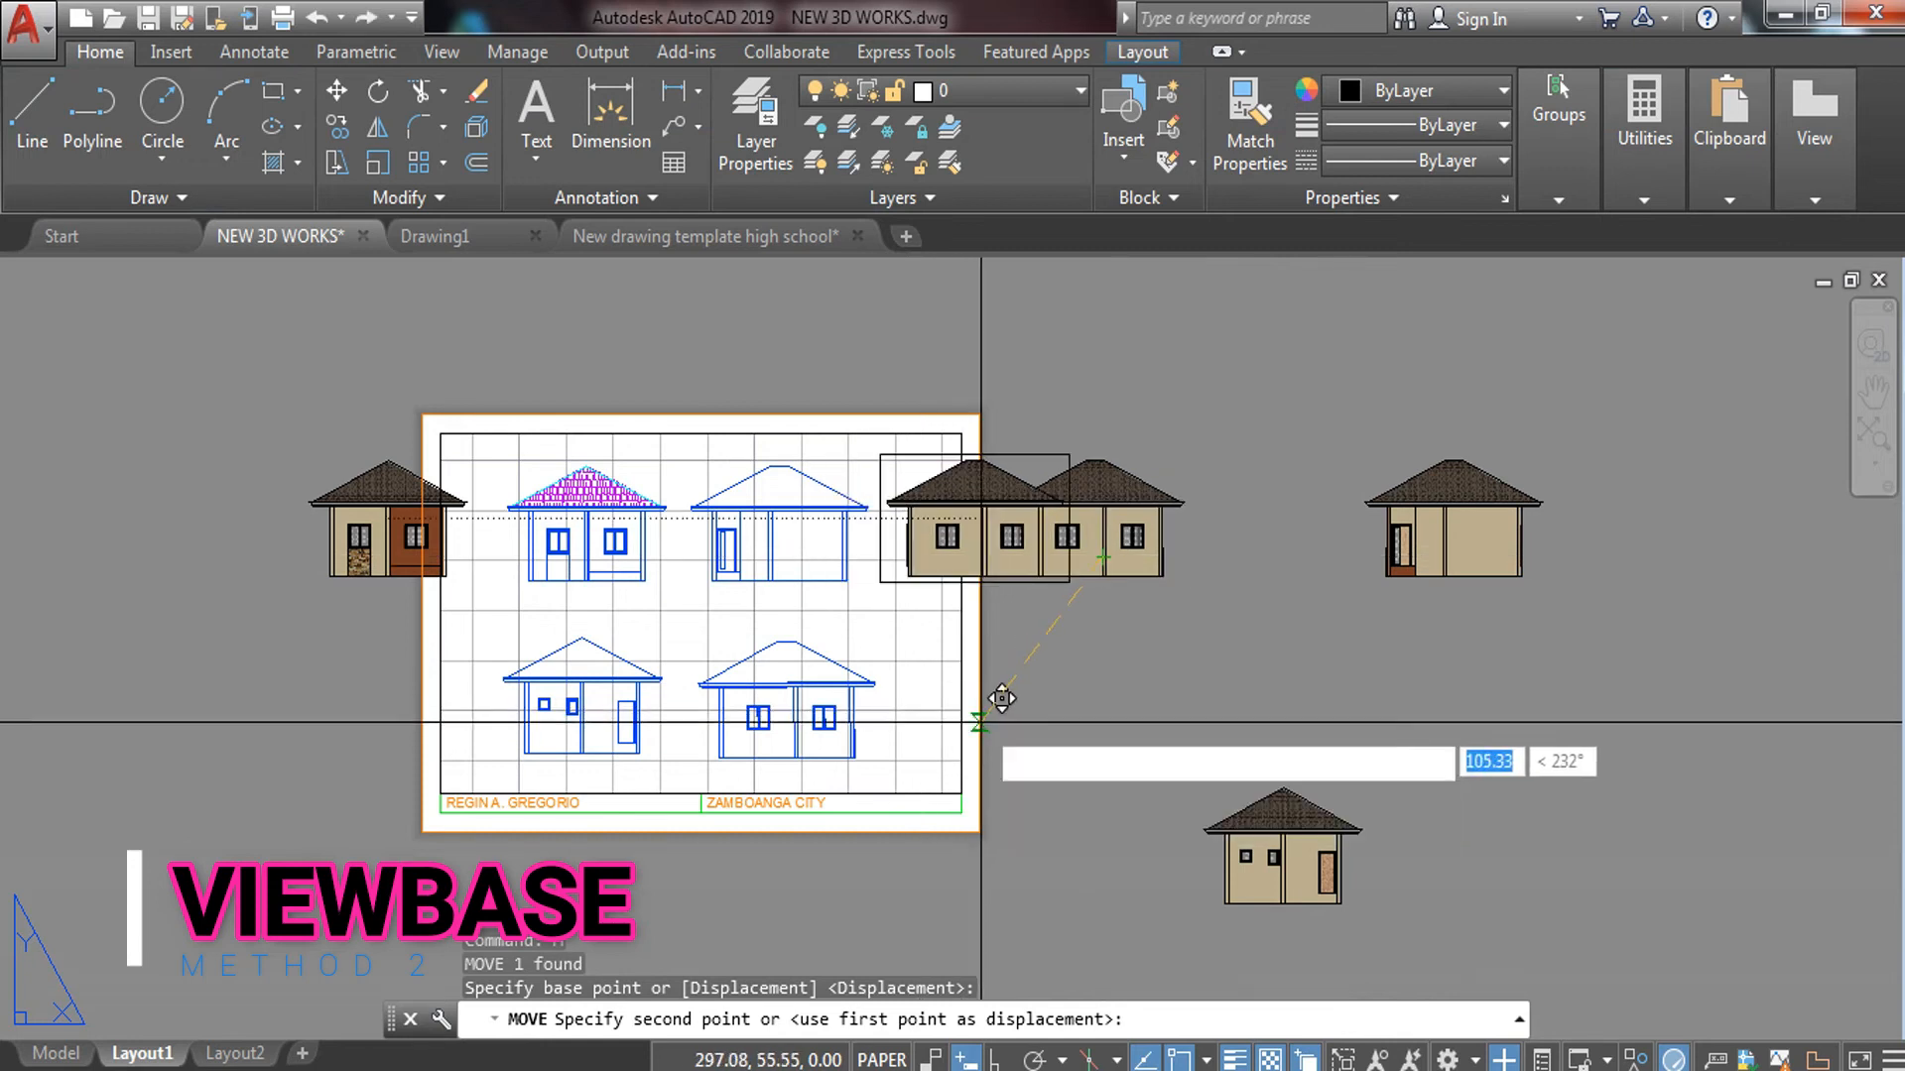
pyautogui.press('F8')
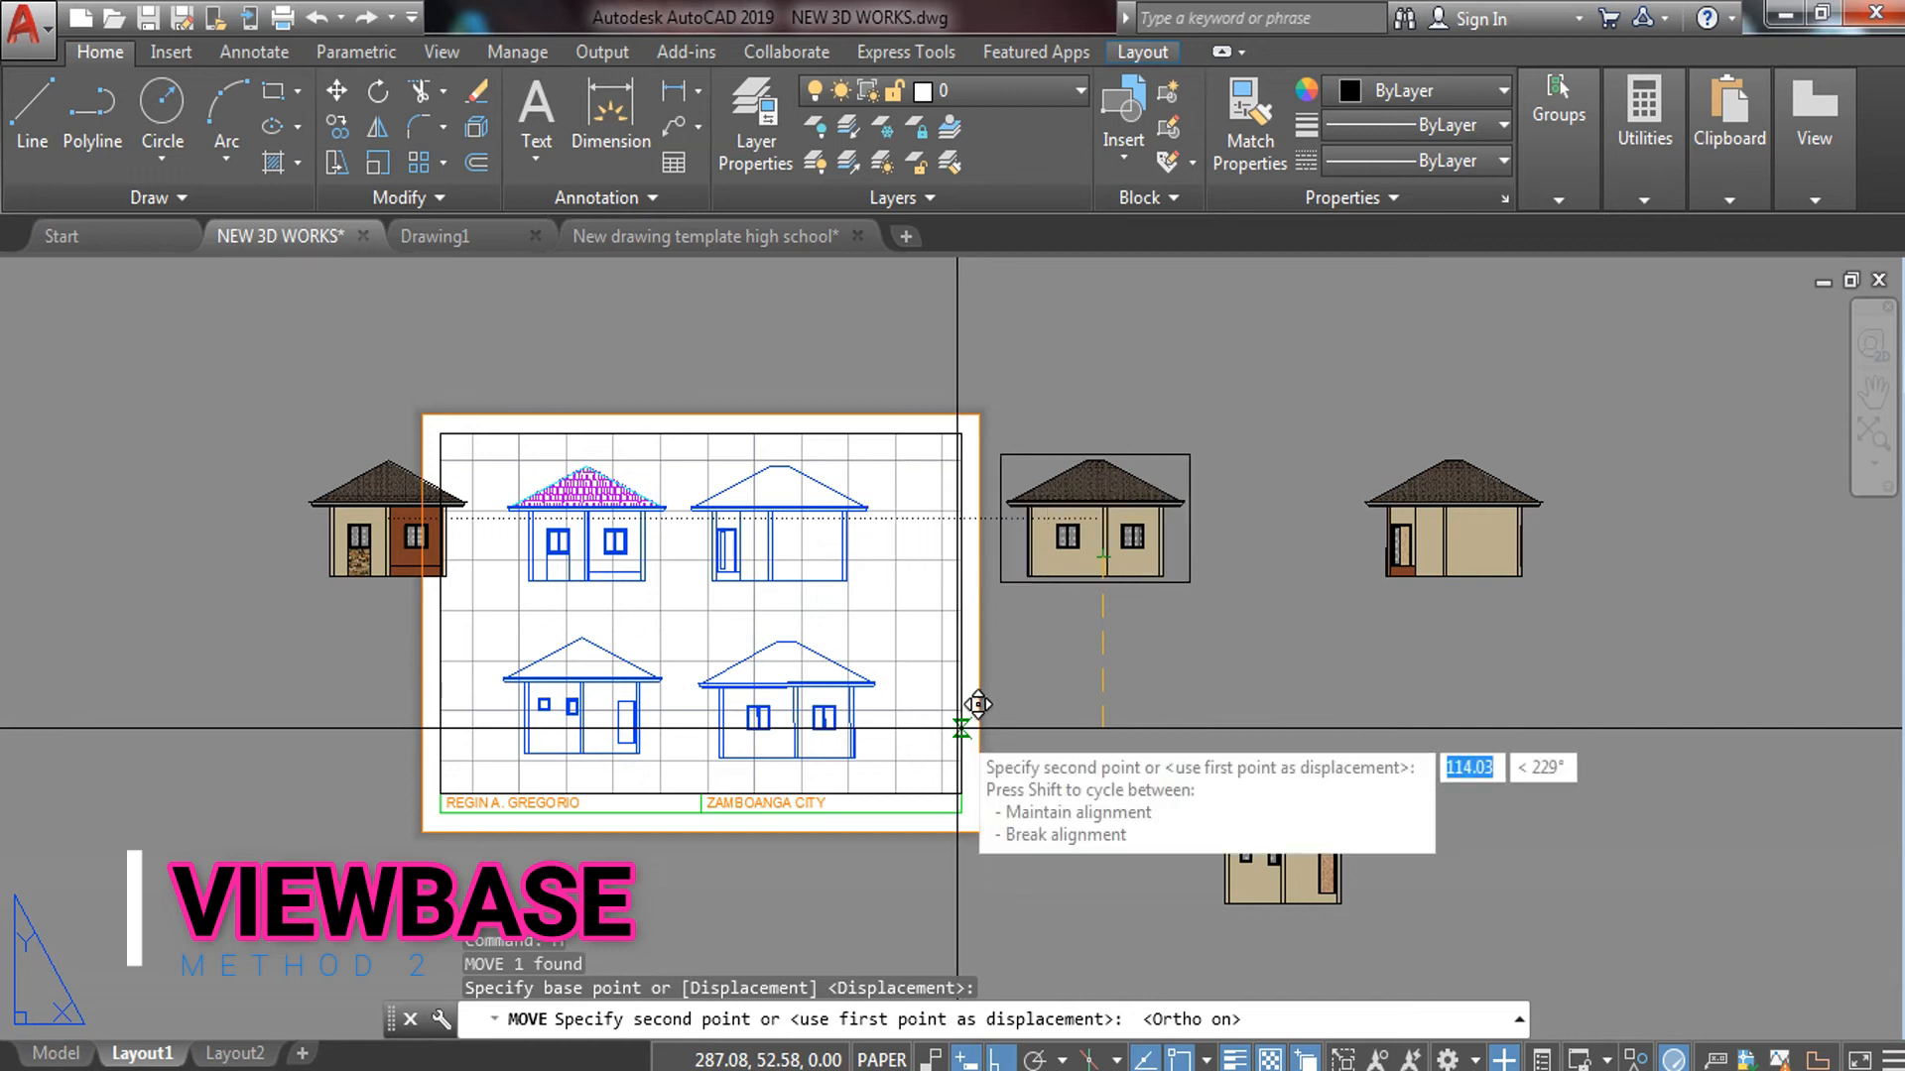
pyautogui.press('F8')
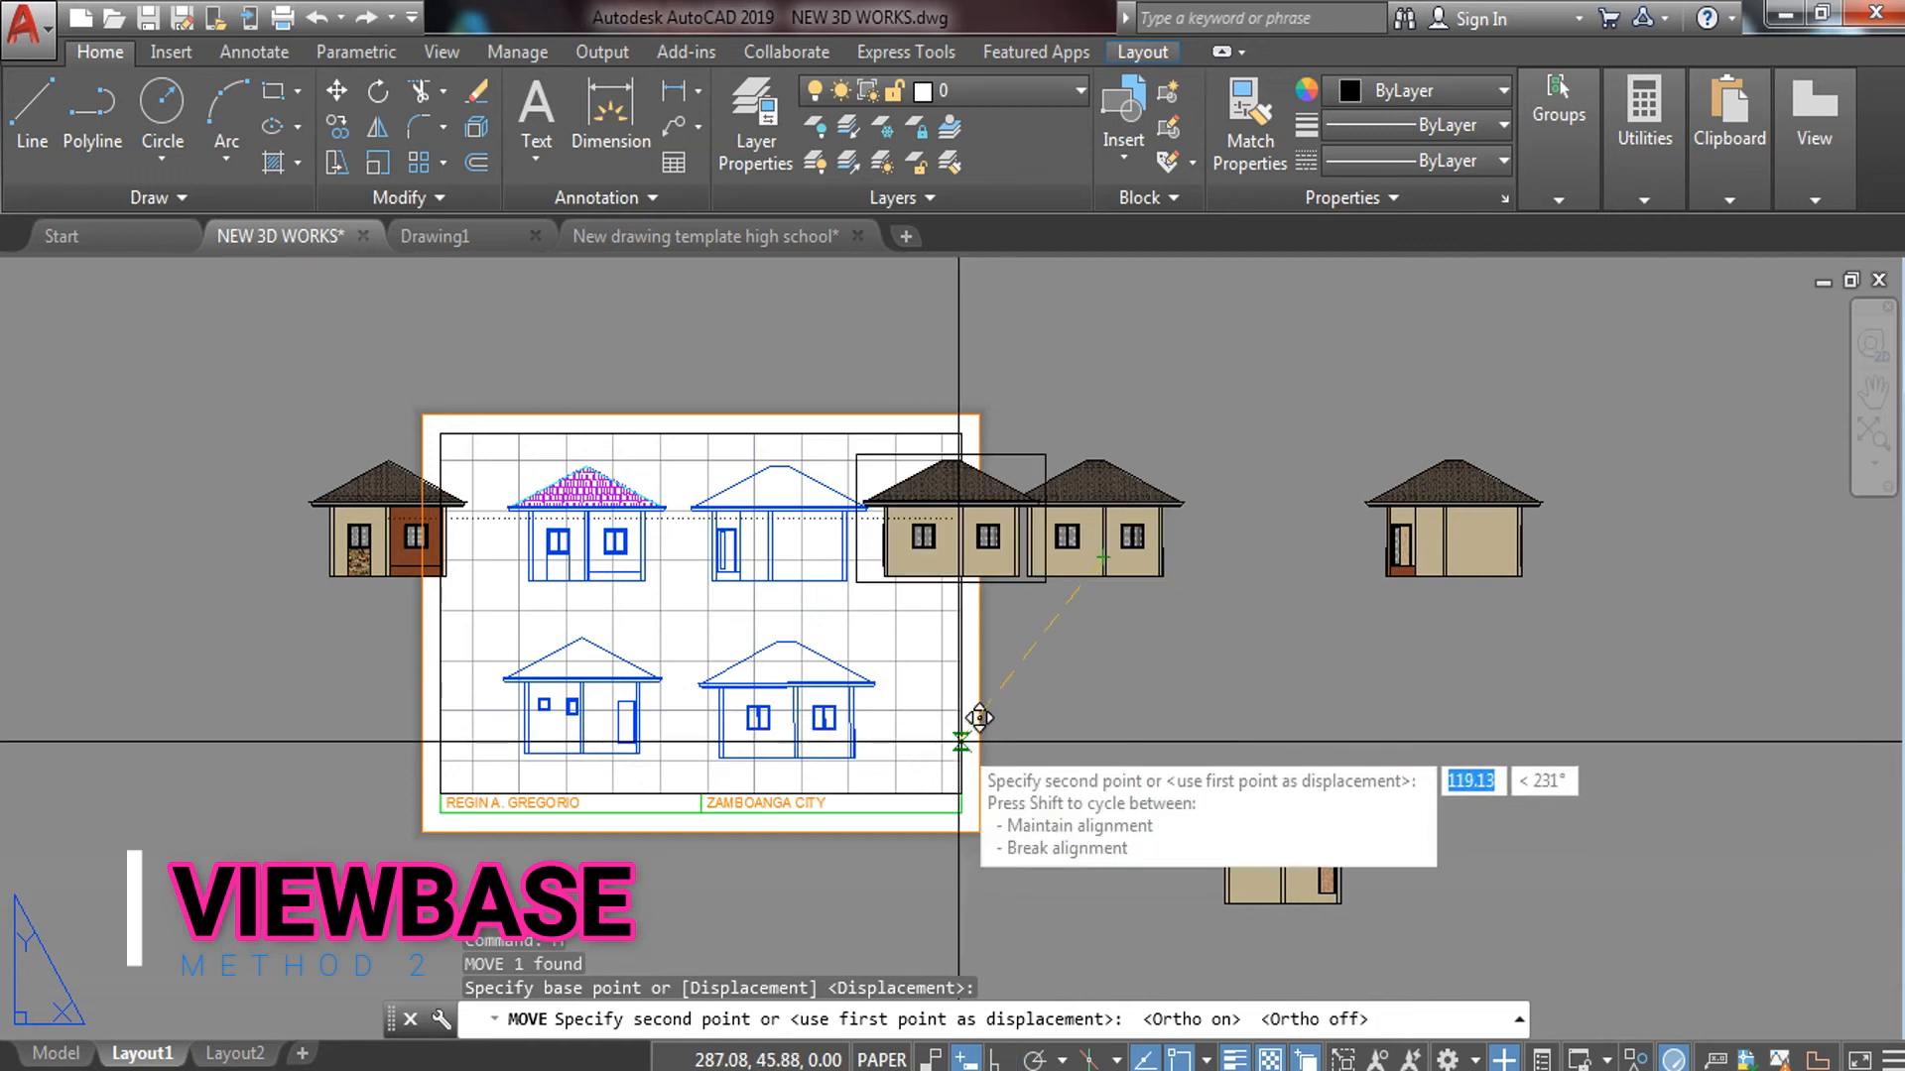
pyautogui.click(958, 741)
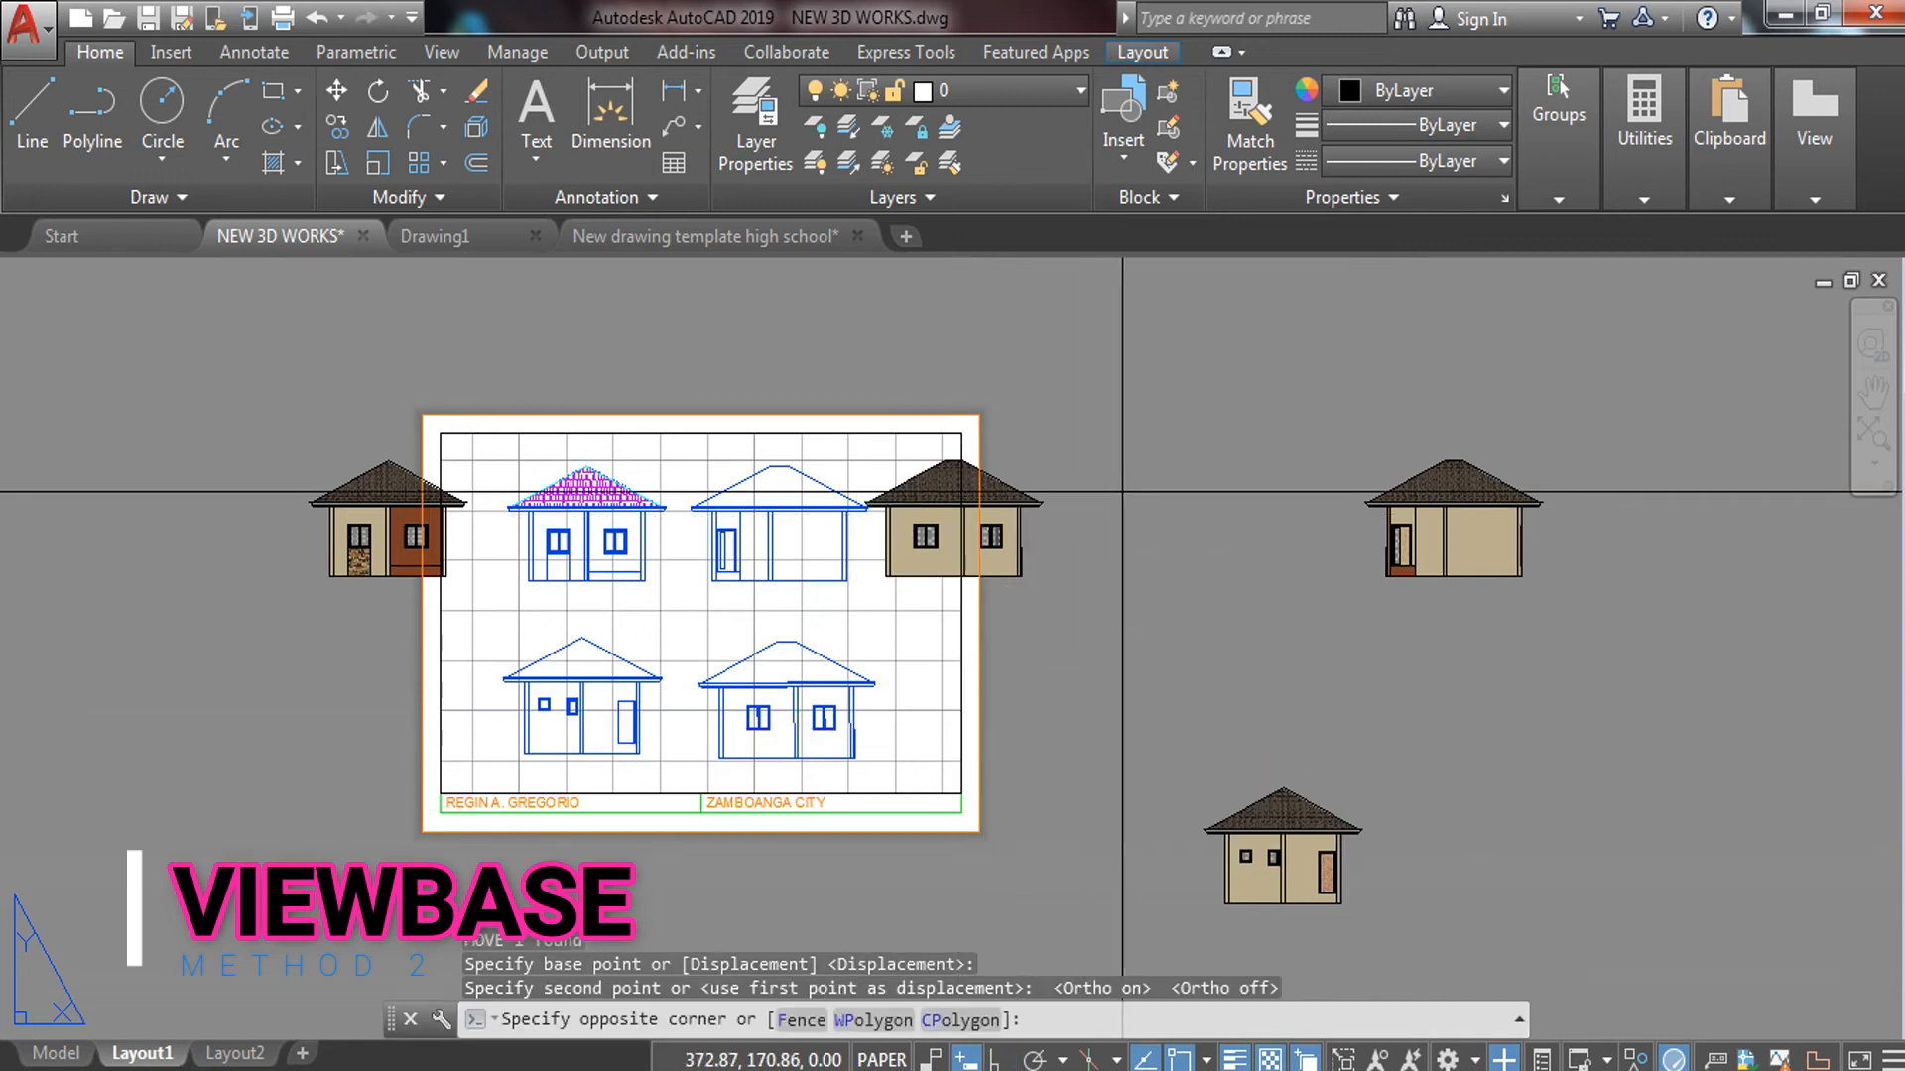
# Begin moving the house at the sheet's right edge, then cancel
pyautogui.click(1007, 658)
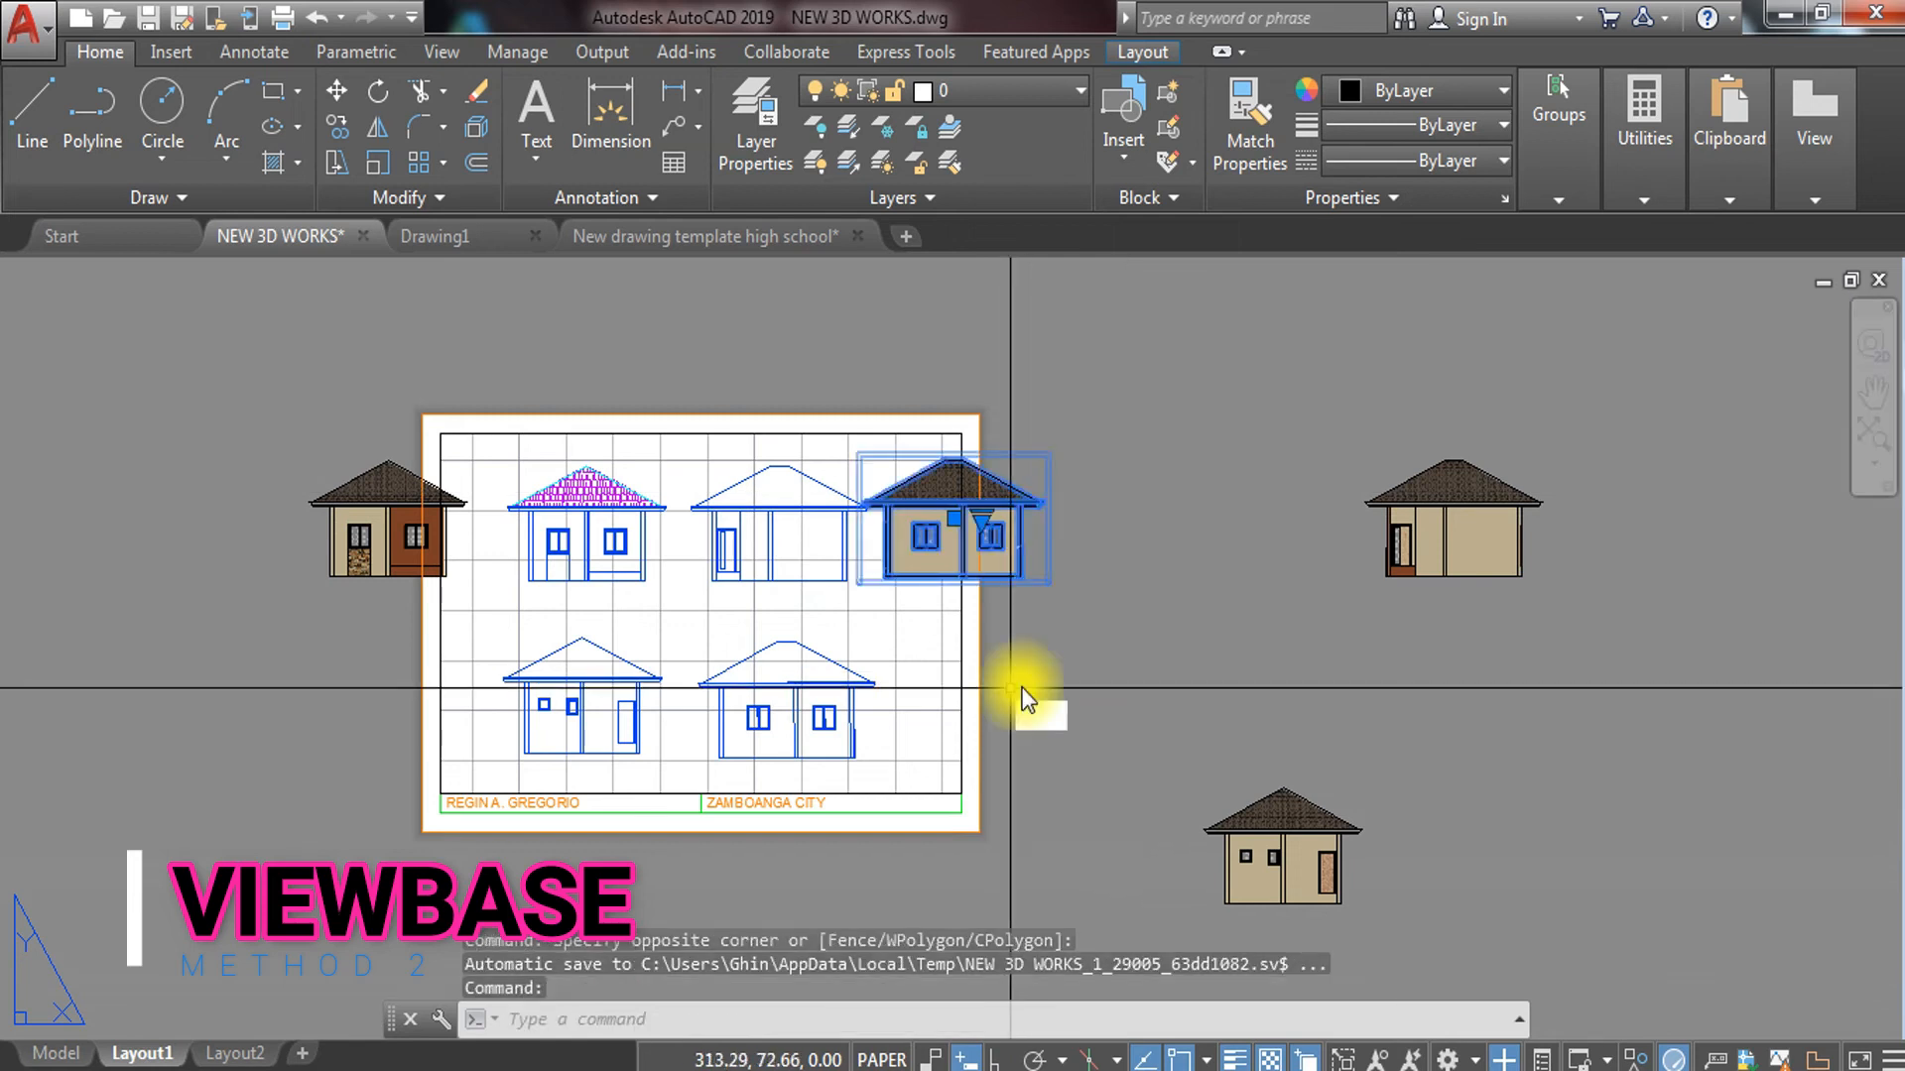
pyautogui.write('m')
pyautogui.press('Return')
pyautogui.click(1111, 511)
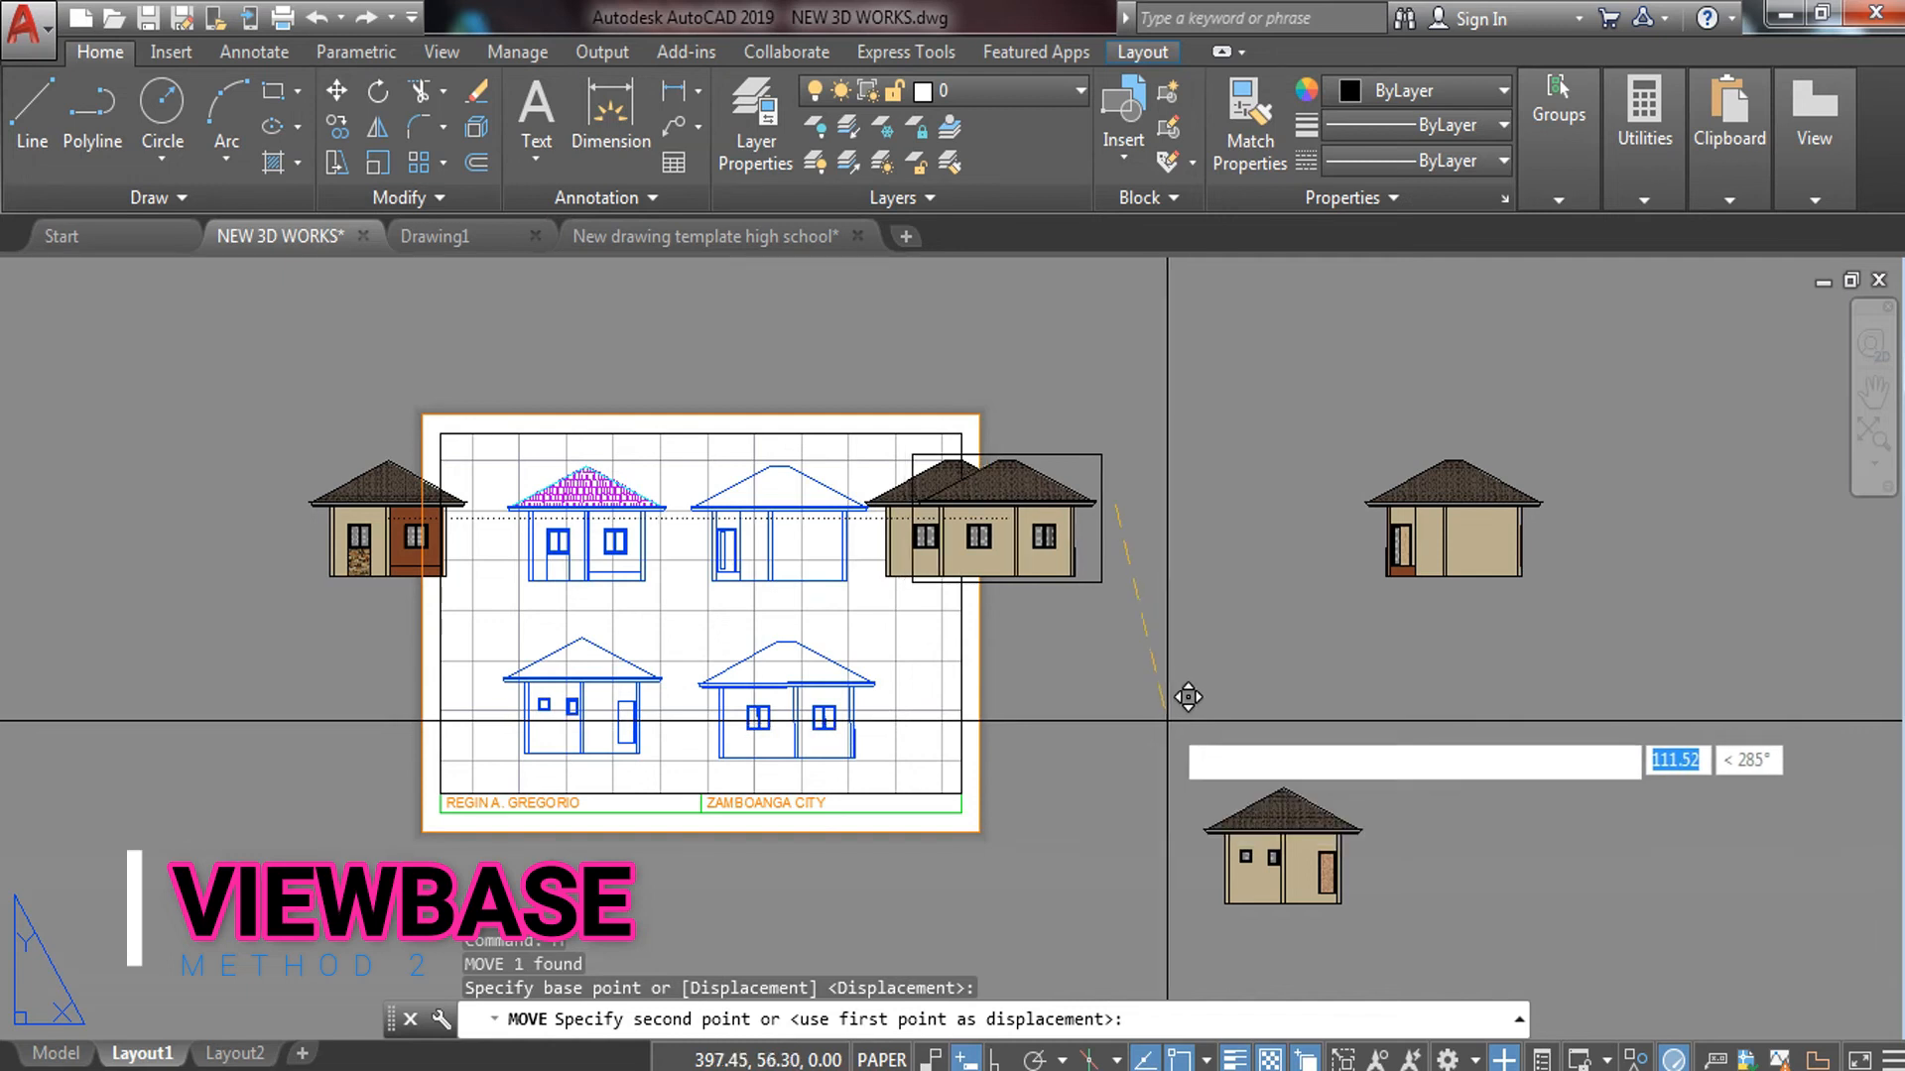
pyautogui.press('Escape')
pyautogui.press('Escape')
# Attempt to explode the house view at the sheet edge, then cancel the command
pyautogui.click(1010, 428)
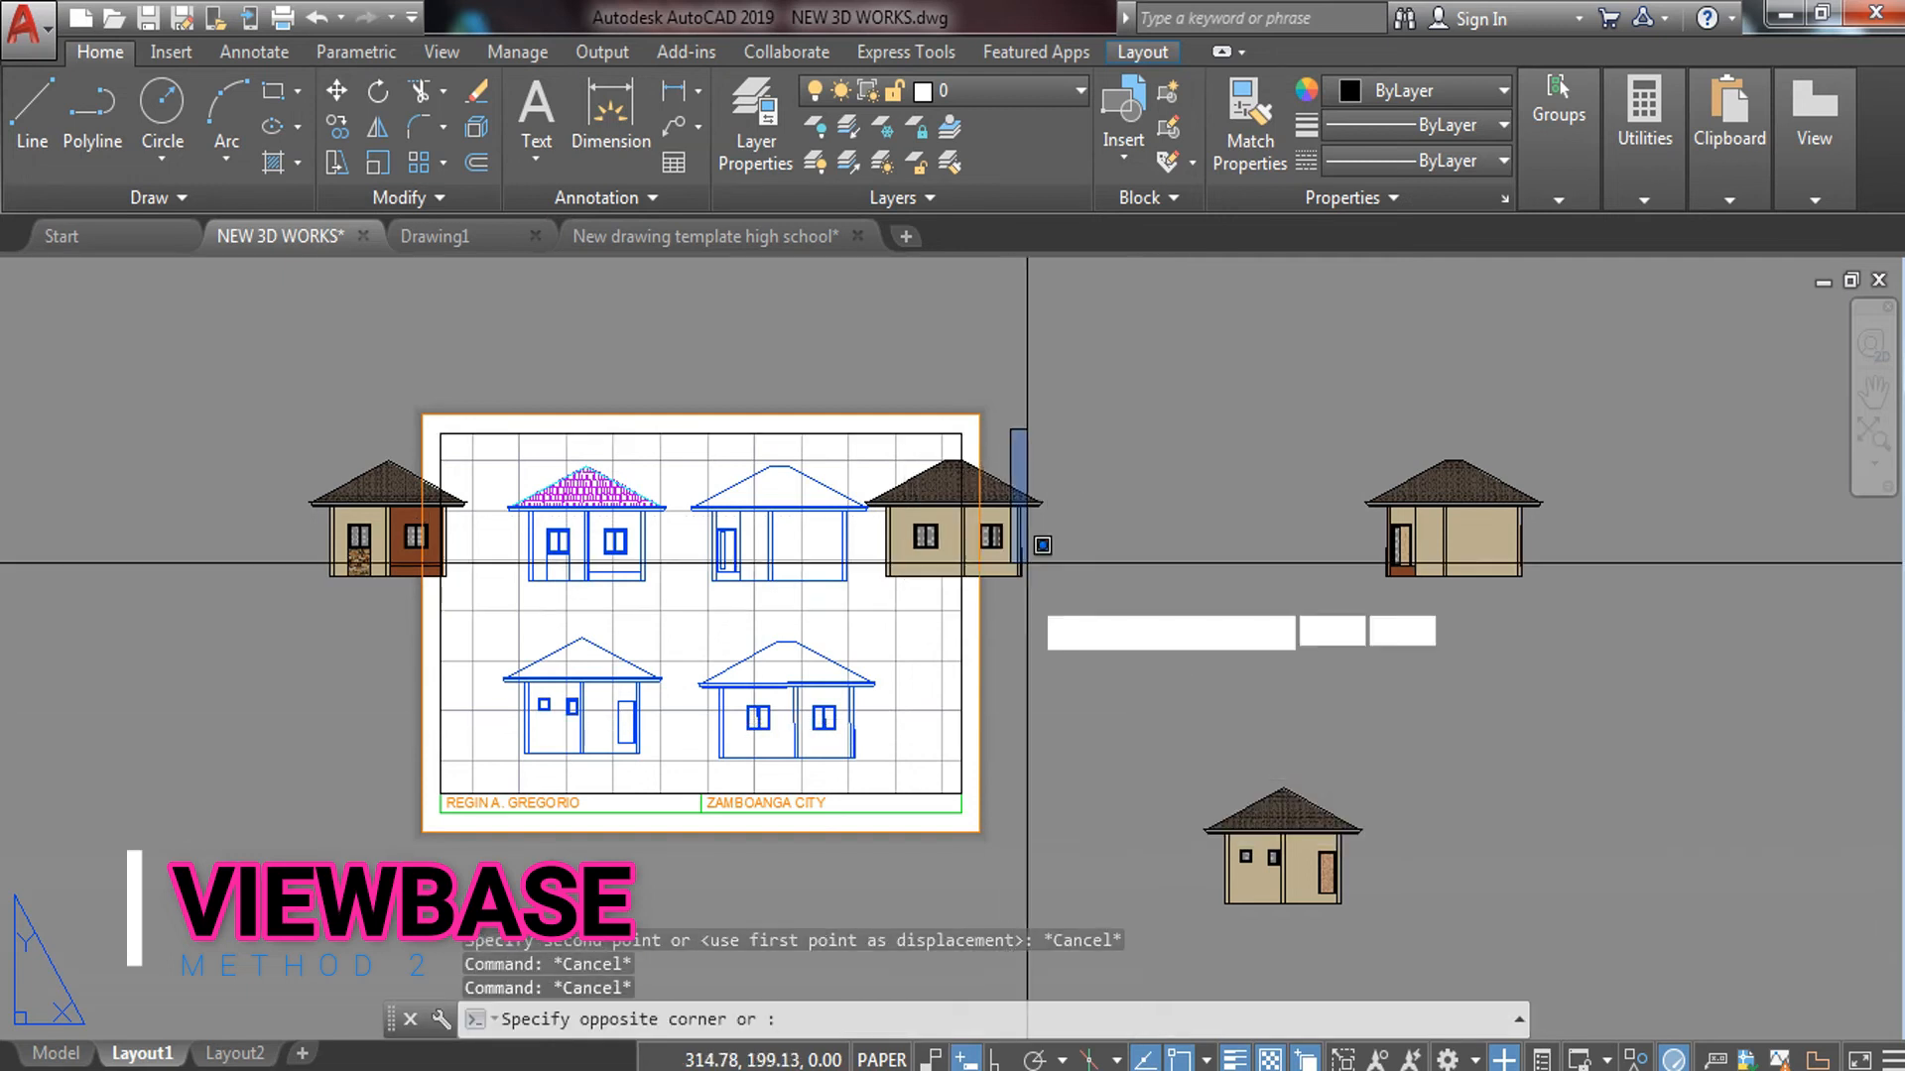
pyautogui.click(1033, 659)
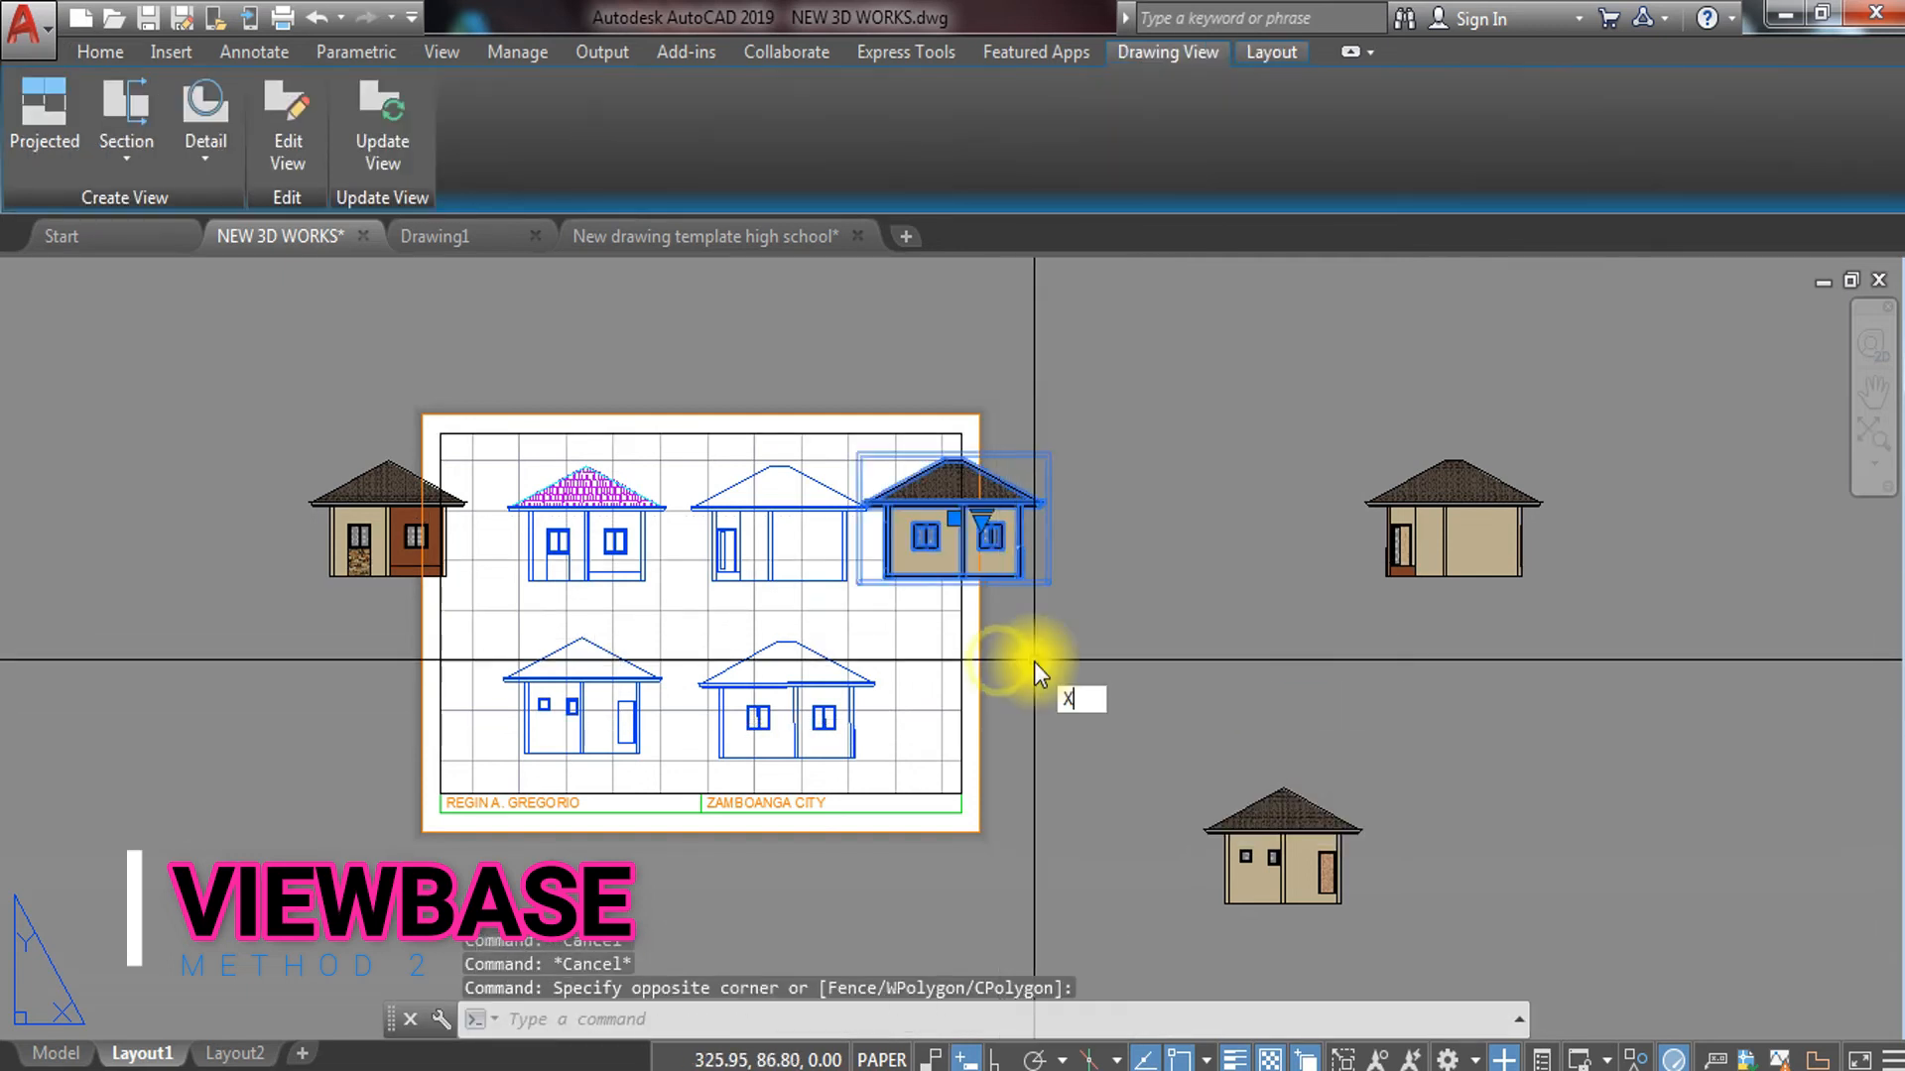
pyautogui.write('X')
pyautogui.press('Return')
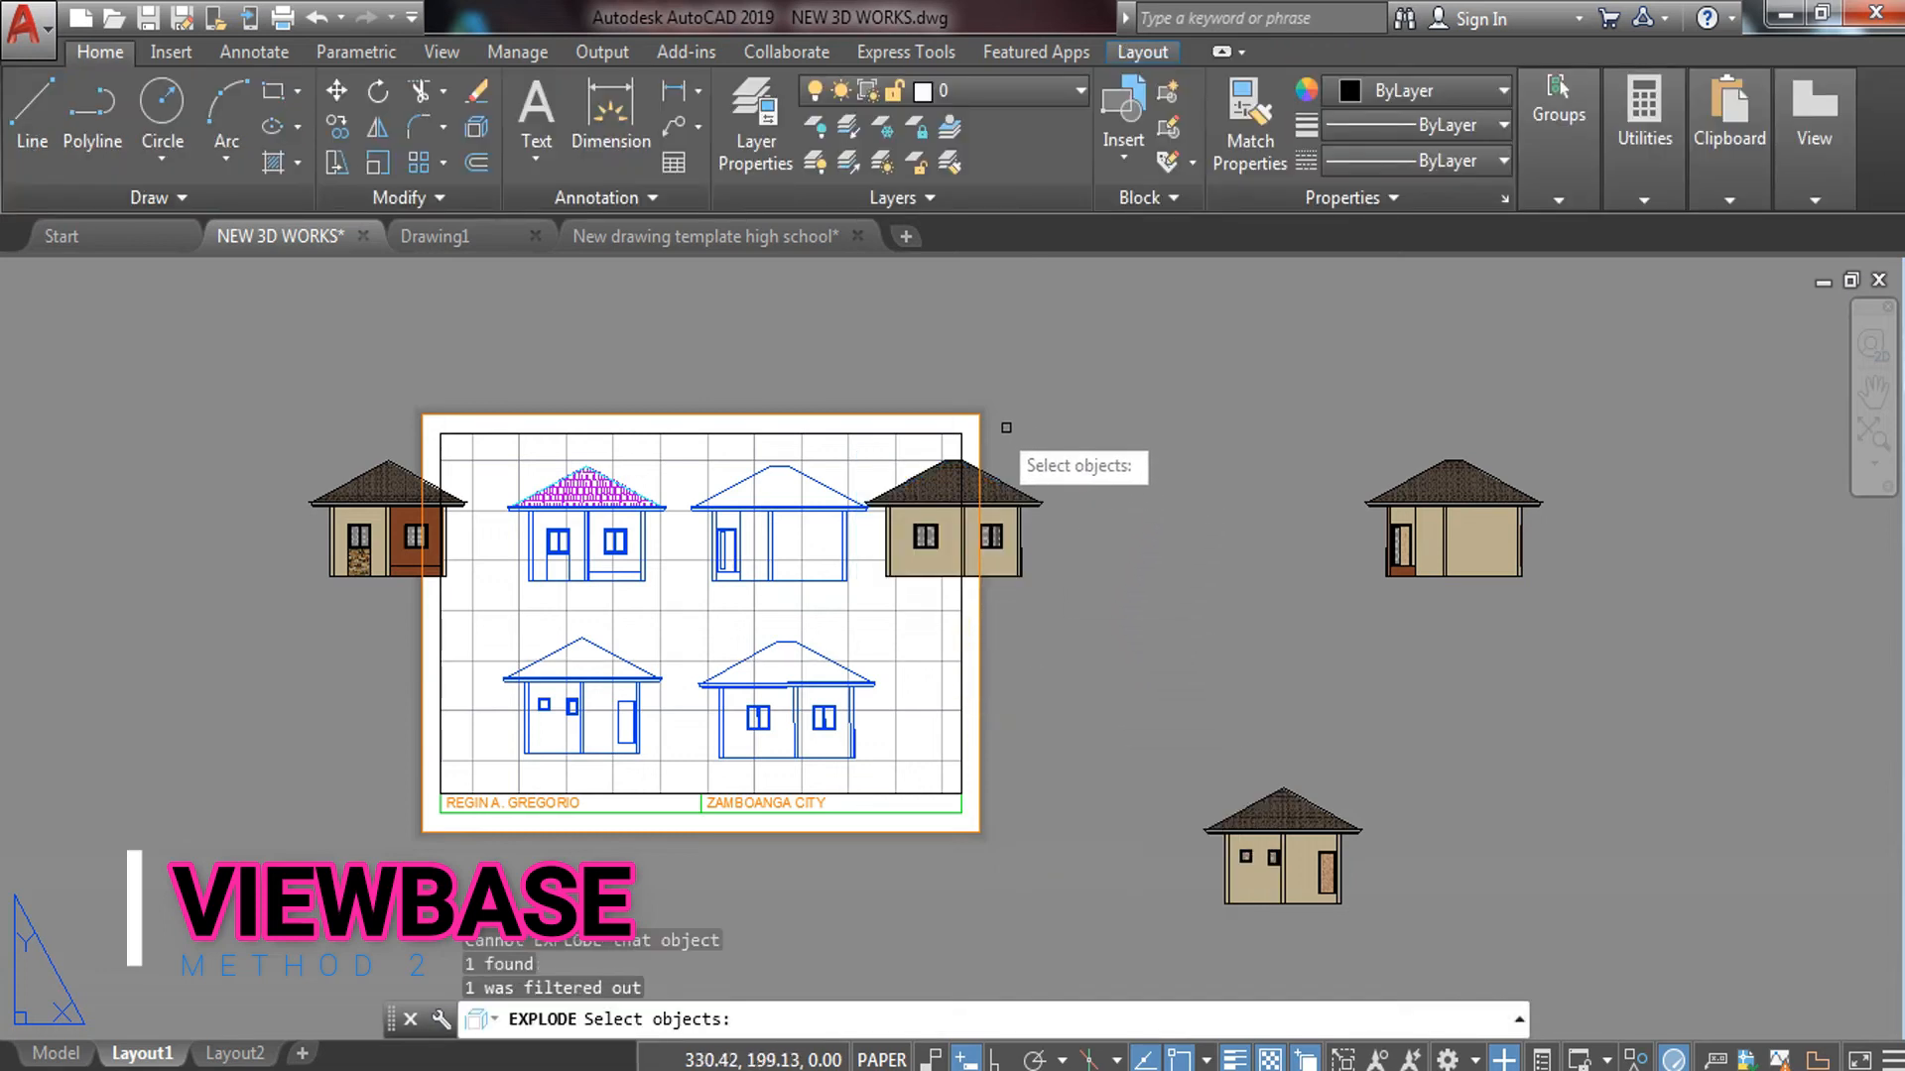
pyautogui.click(860, 351)
pyautogui.click(1183, 672)
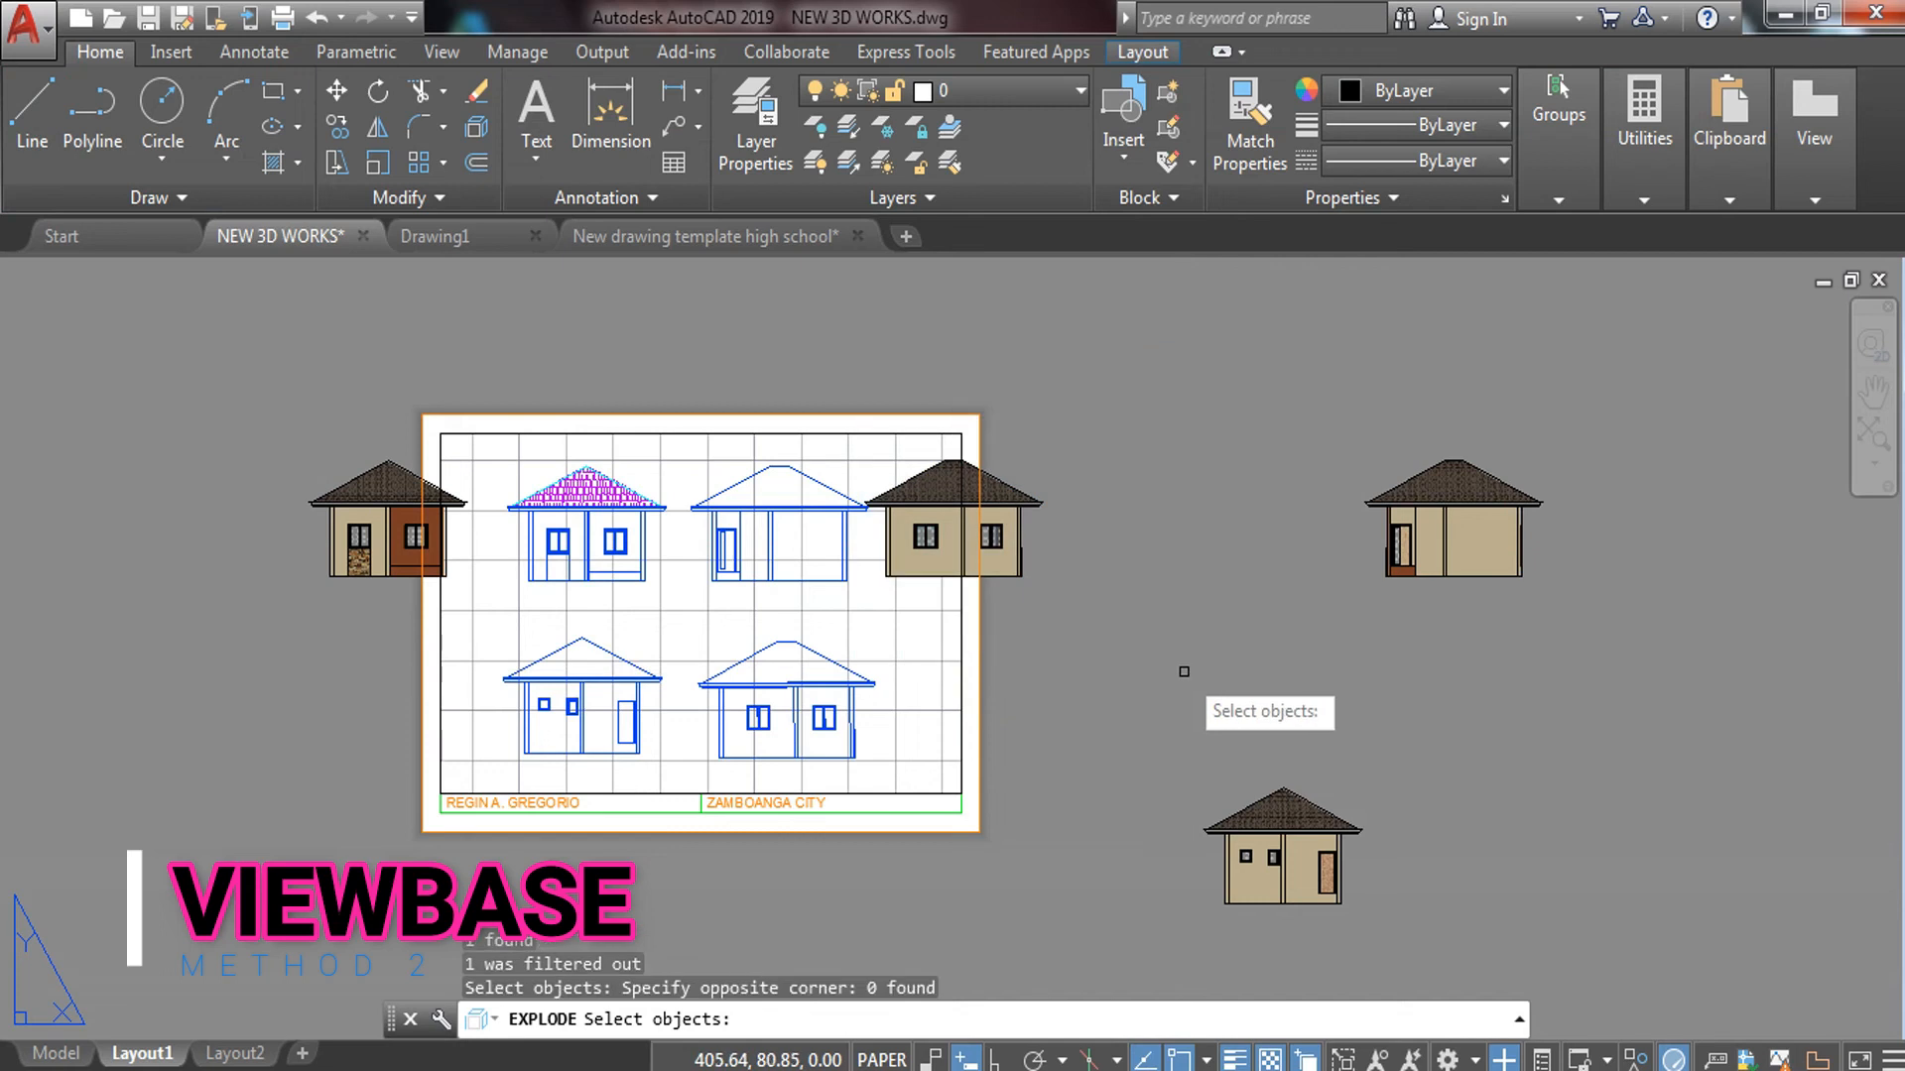
pyautogui.press('Return')
pyautogui.press('Return')
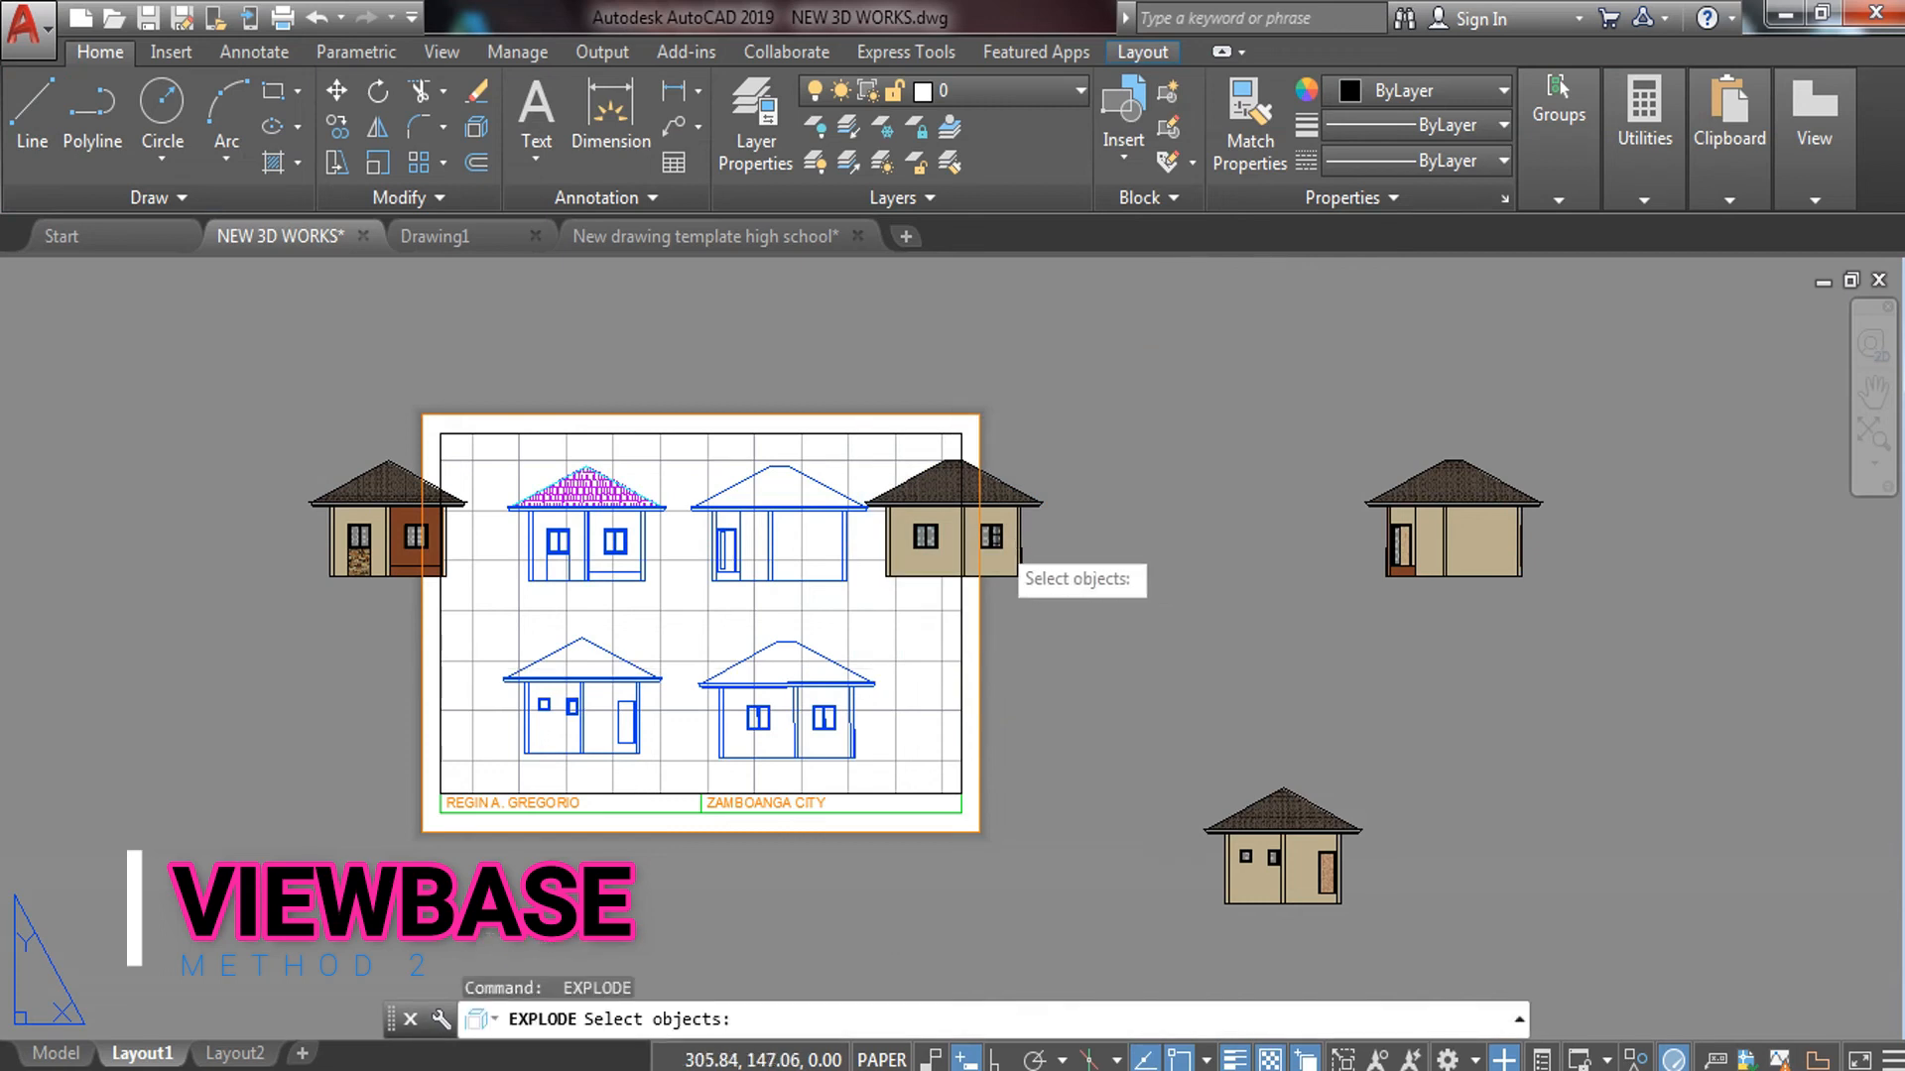
pyautogui.click(979, 481)
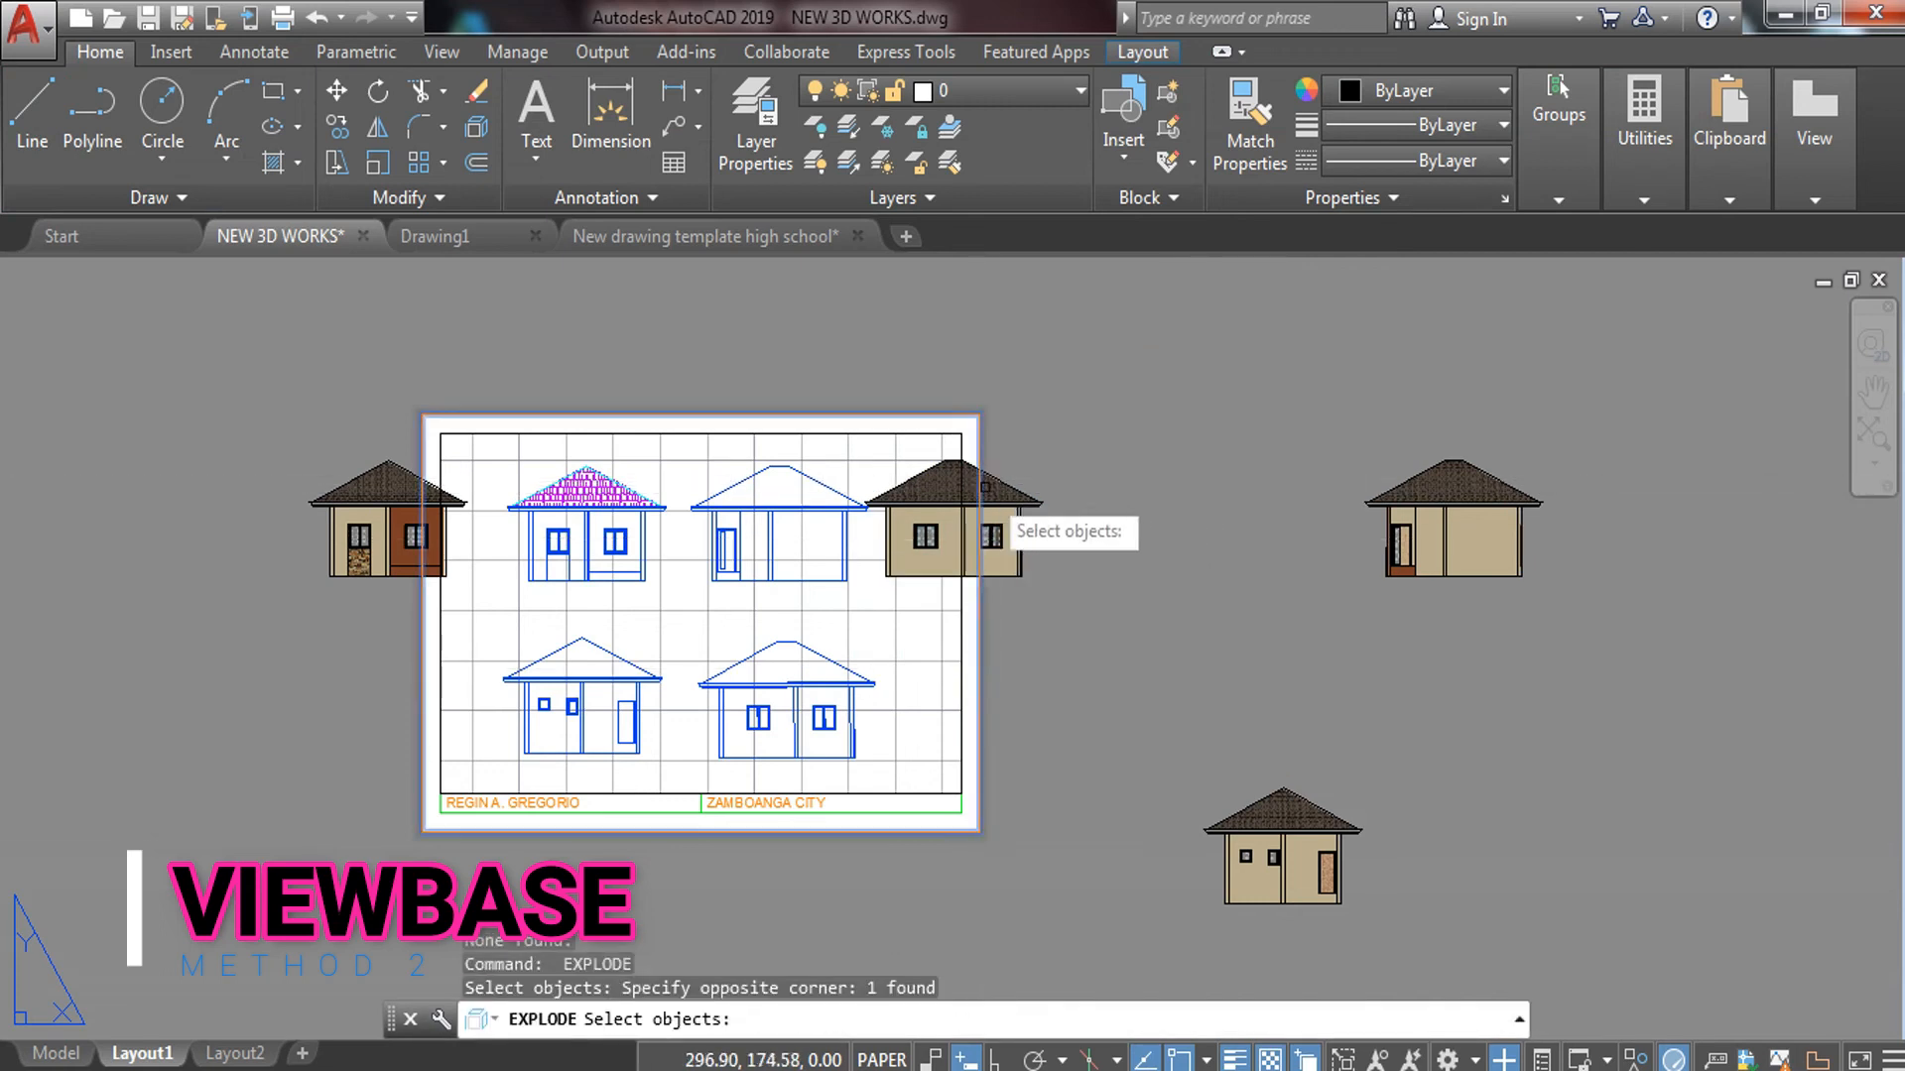
pyautogui.press('Escape')
pyautogui.press('Escape')
# Move the shaded house view at the sheet's right edge to a new position
pyautogui.click(1028, 503)
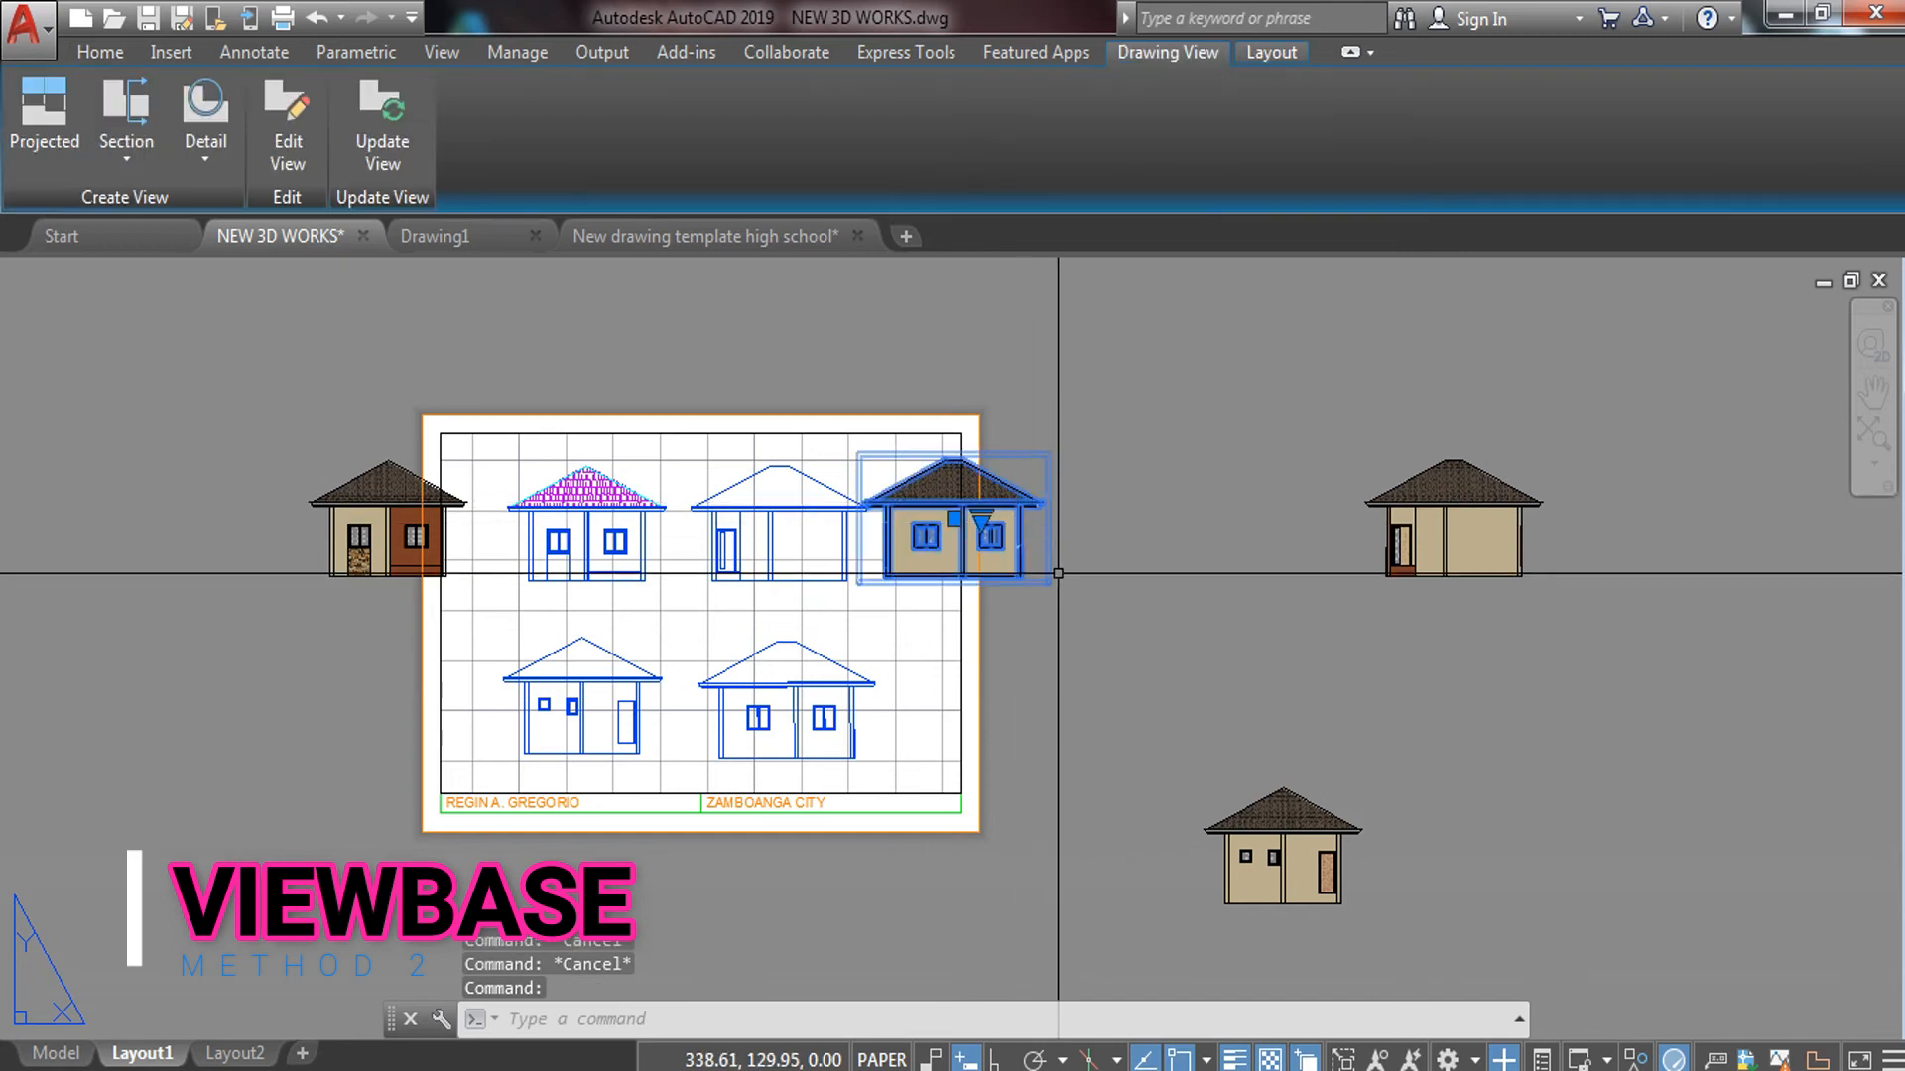
pyautogui.write('M')
pyautogui.press('Return')
pyautogui.click(1000, 544)
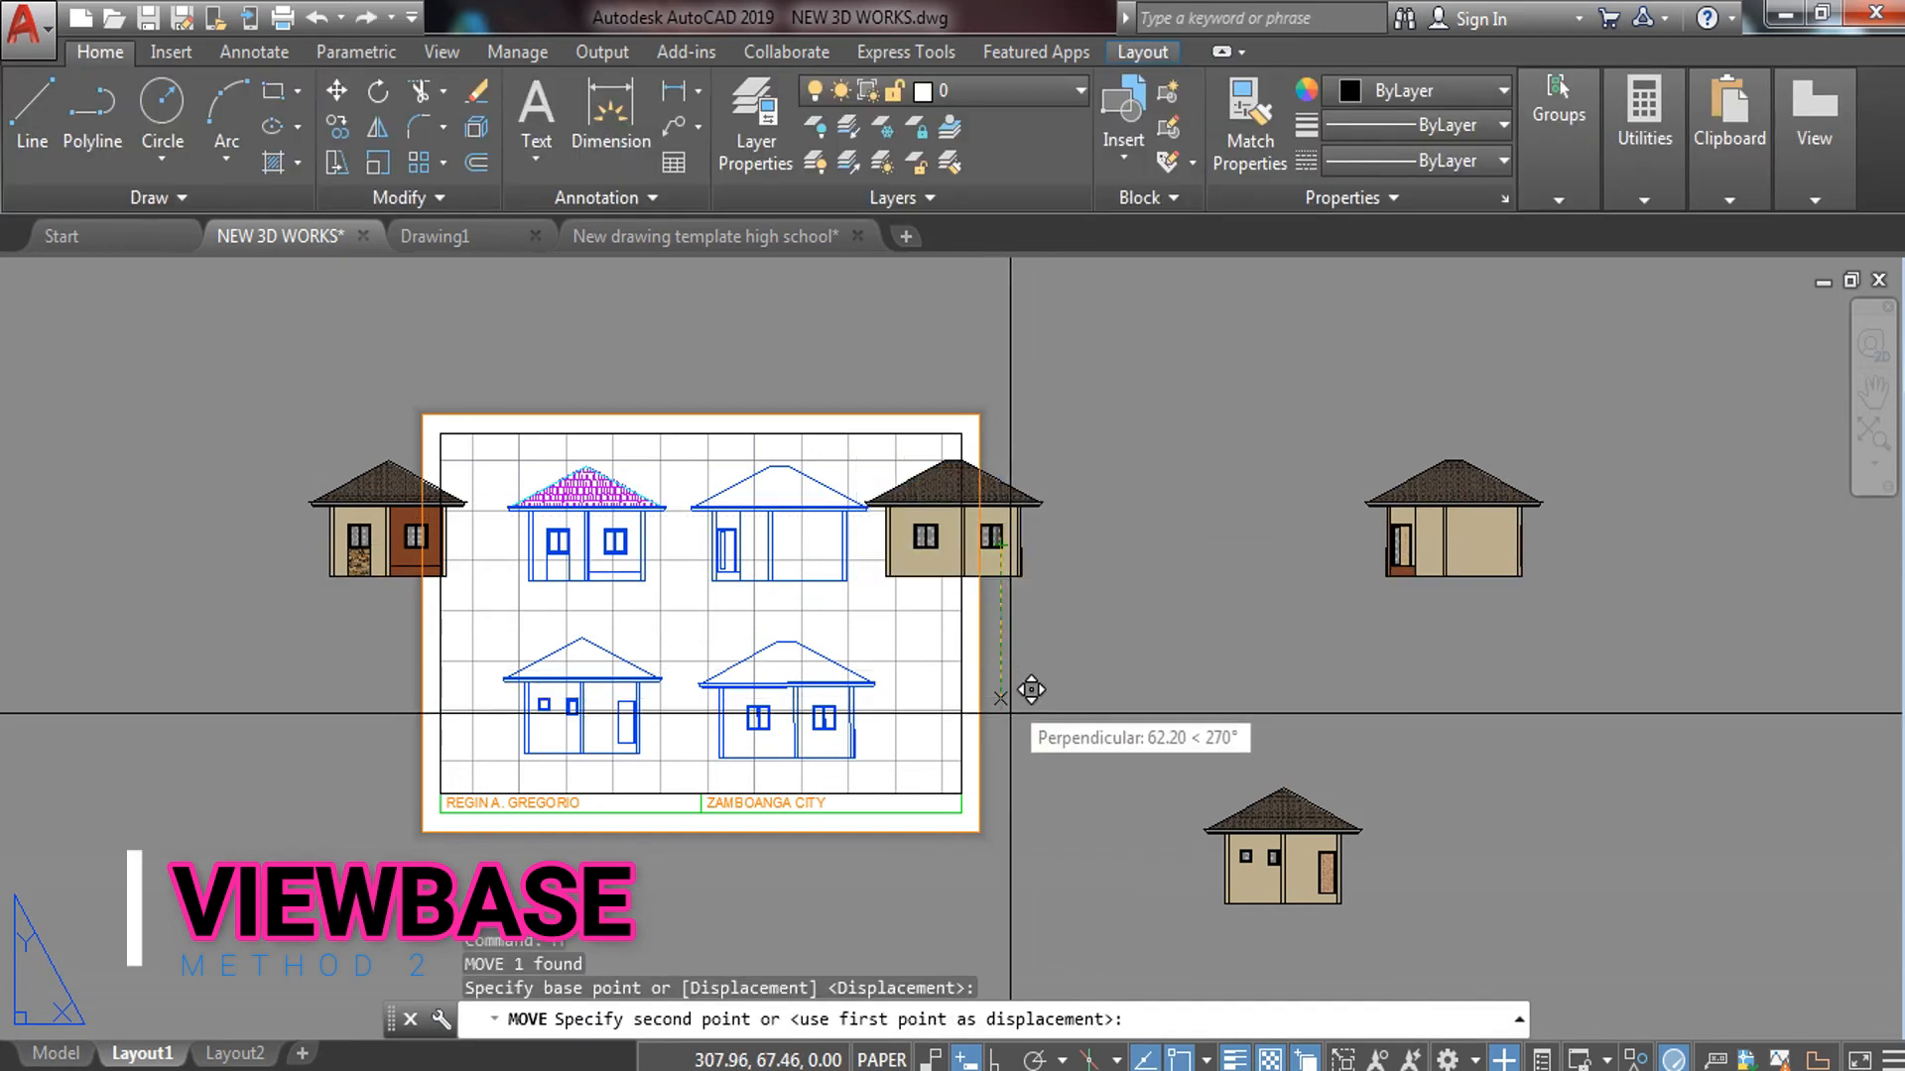
pyautogui.click(1014, 740)
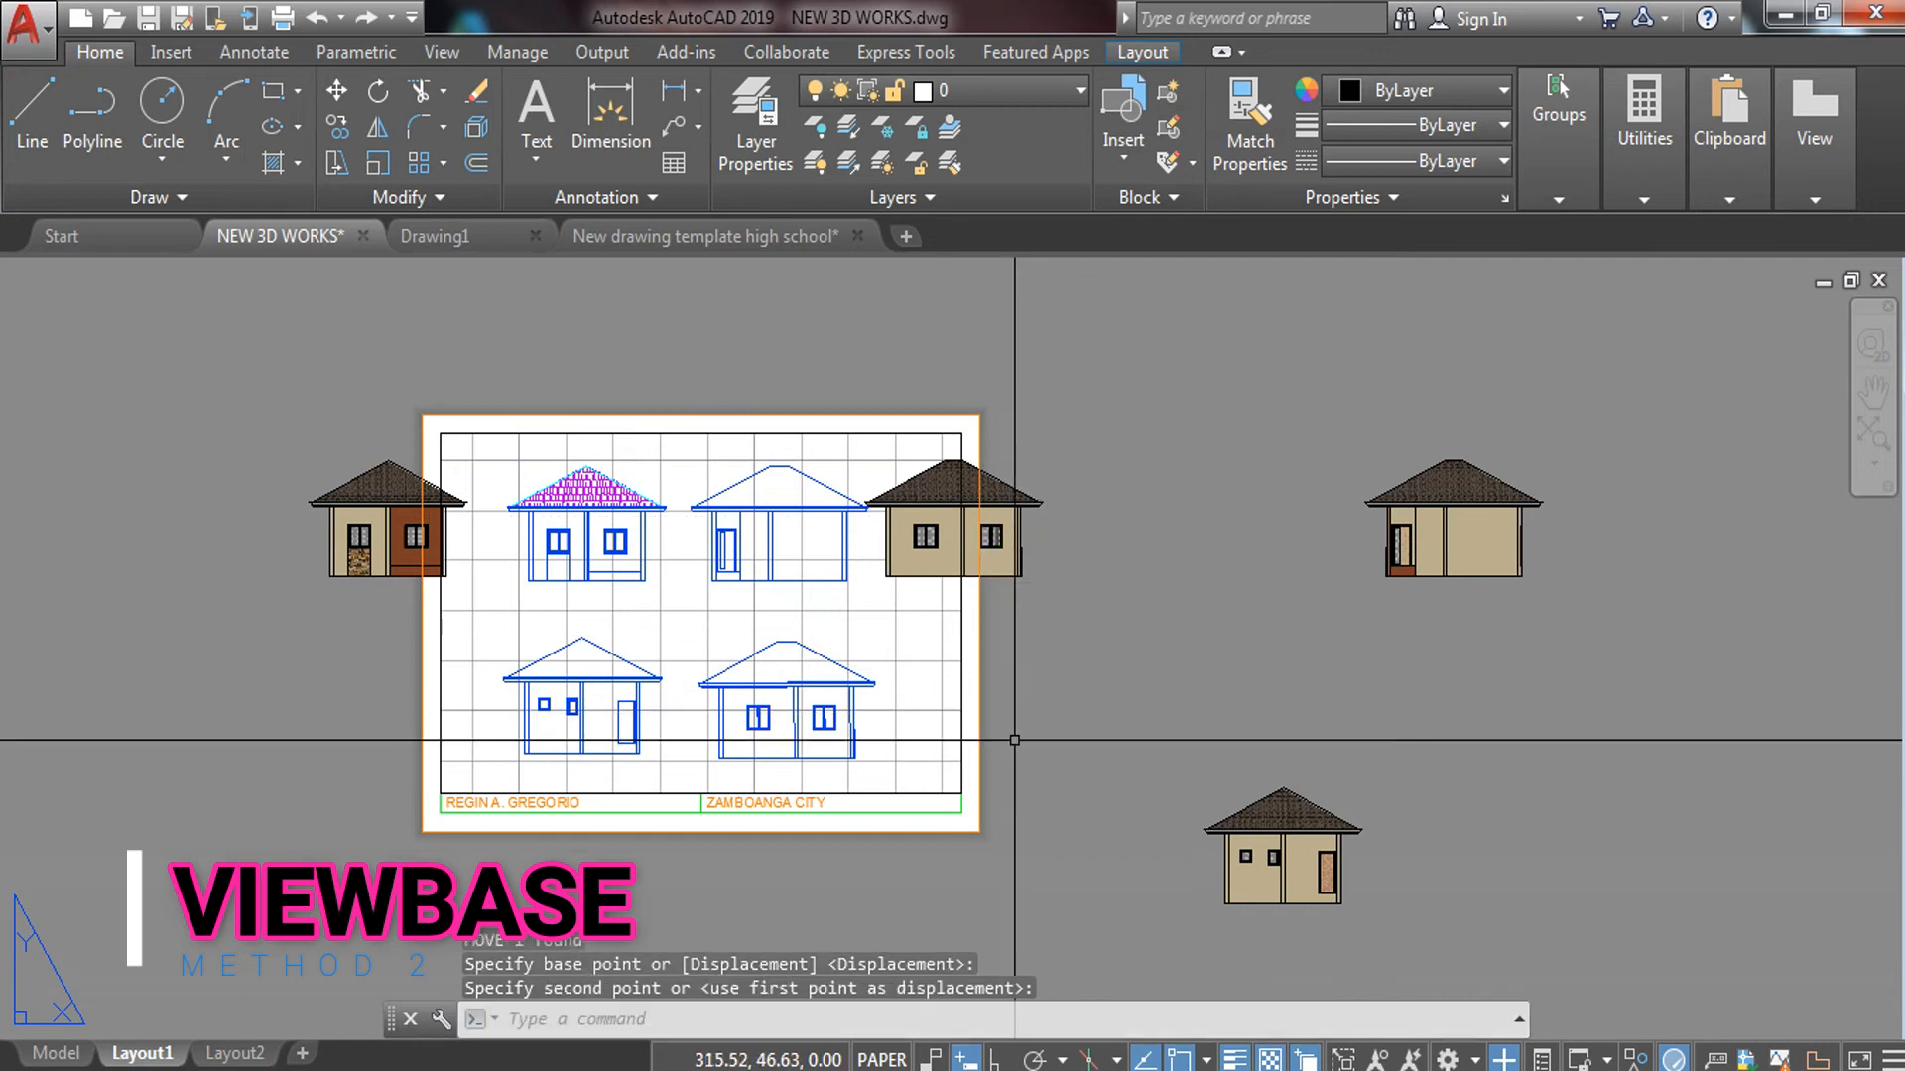
pyautogui.press('Escape')
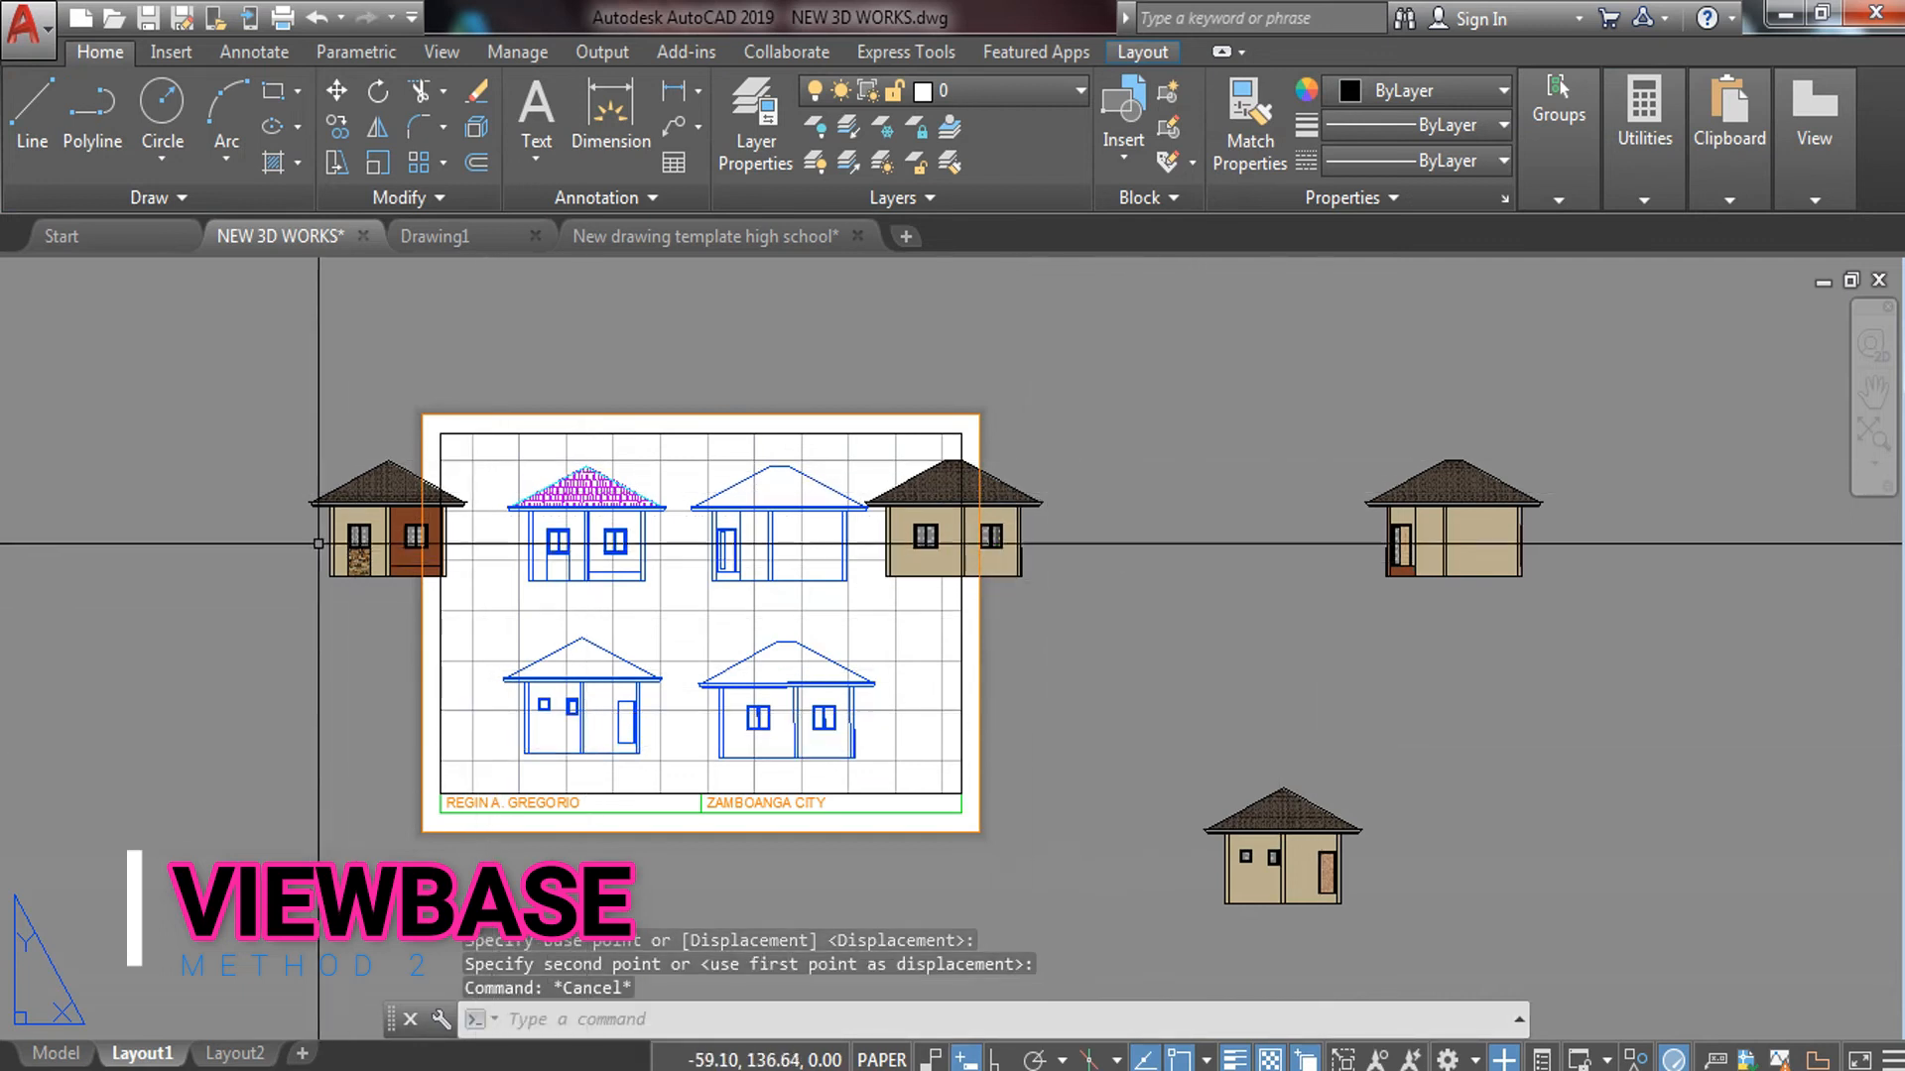
# Move the lower-right shaded house view to the sheet's left edge, below the brown-walled elevation
pyautogui.scroll(6, 347, 537)
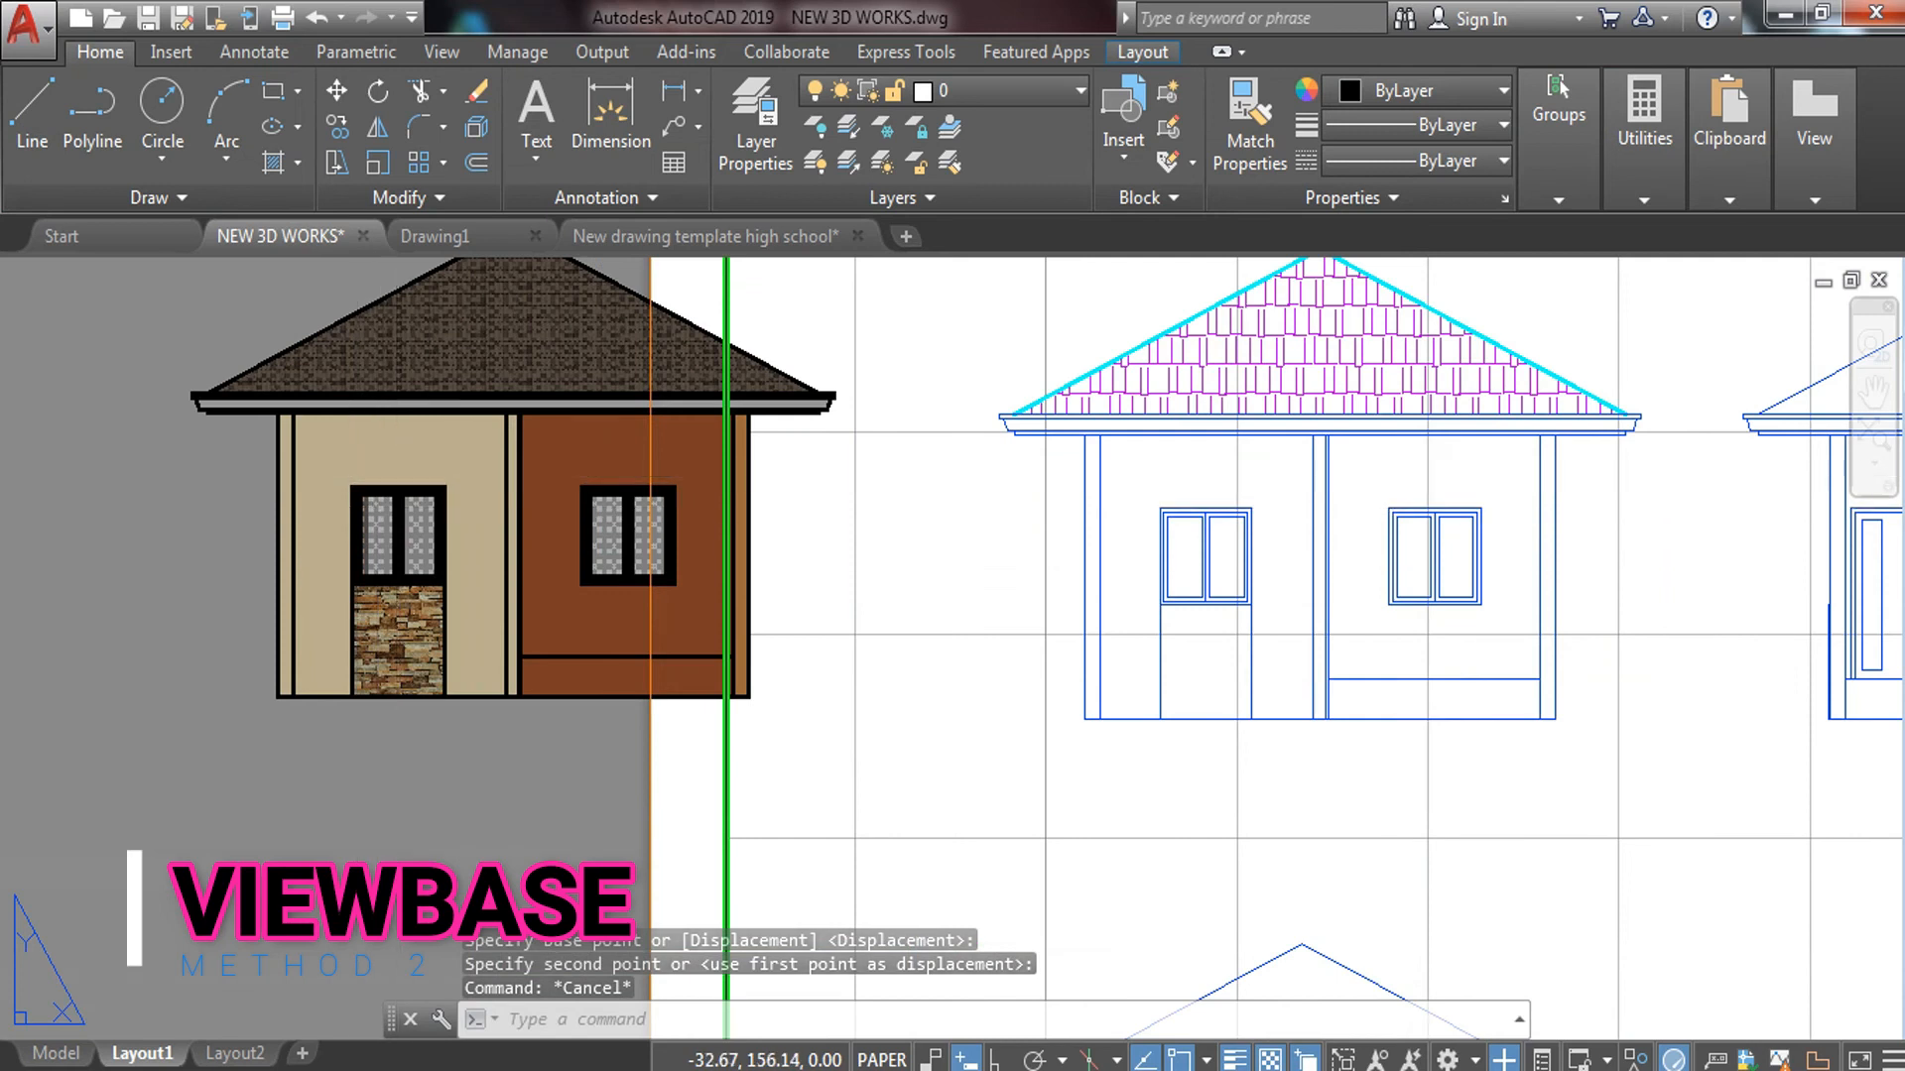
pyautogui.moveTo(414, 460); pyautogui.dragTo(415, 538, button='middle')
pyautogui.scroll(-4, 414, 537)
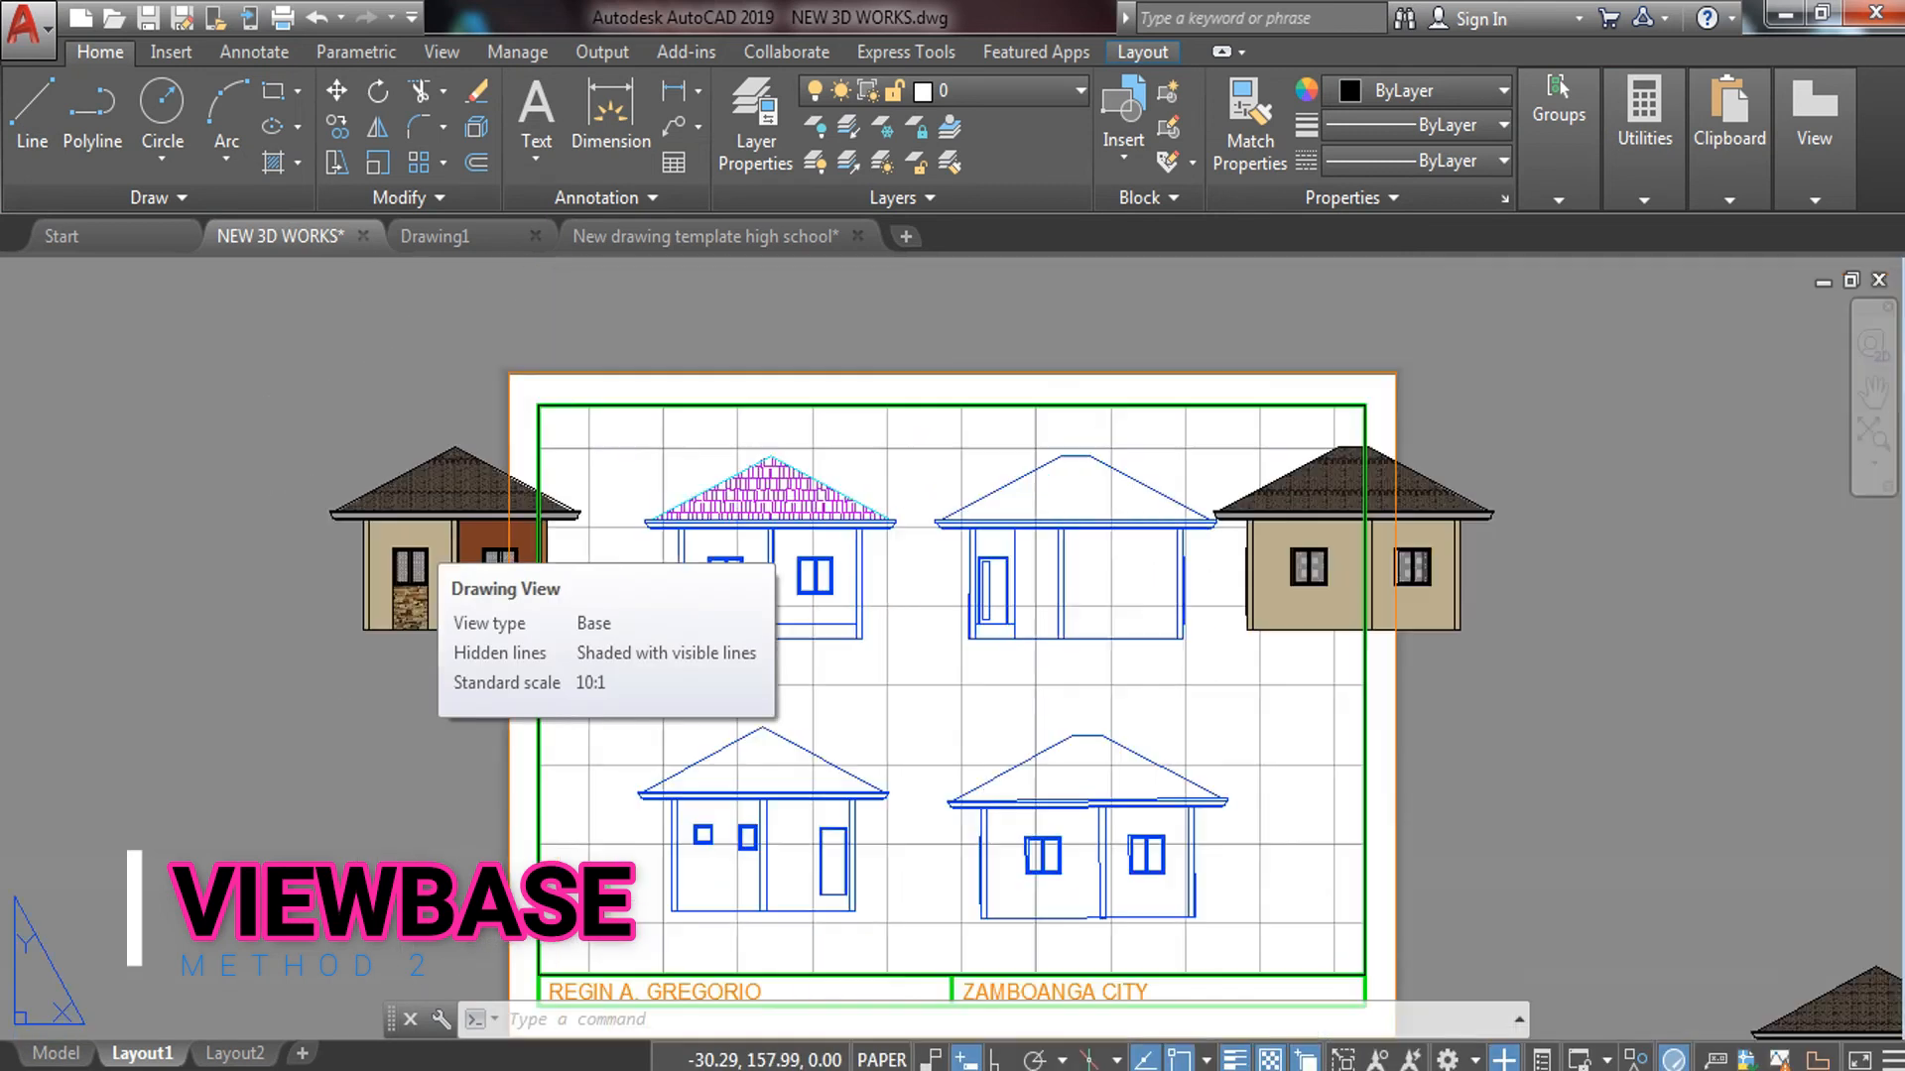
pyautogui.moveTo(784, 625); pyautogui.dragTo(784, 629, button='middle')
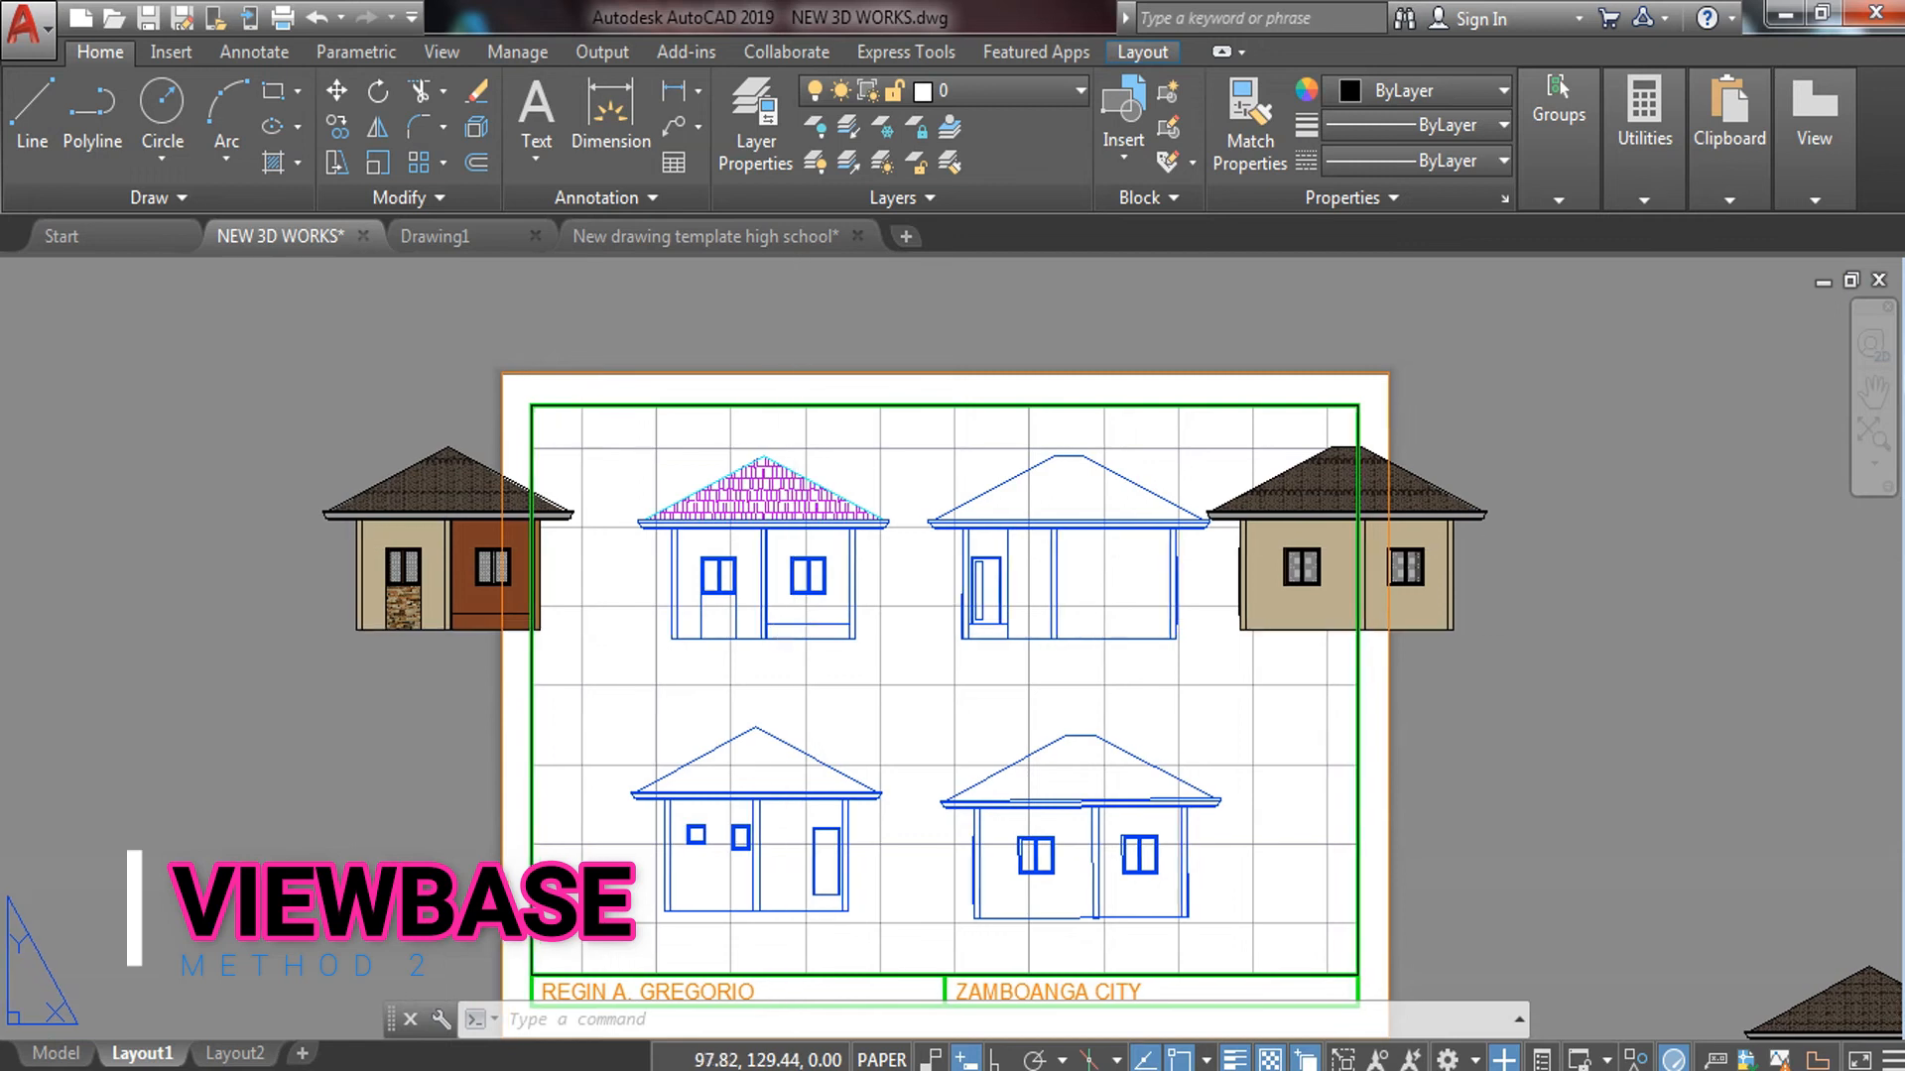
pyautogui.moveTo(517, 452); pyautogui.dragTo(234, 279, button='middle')
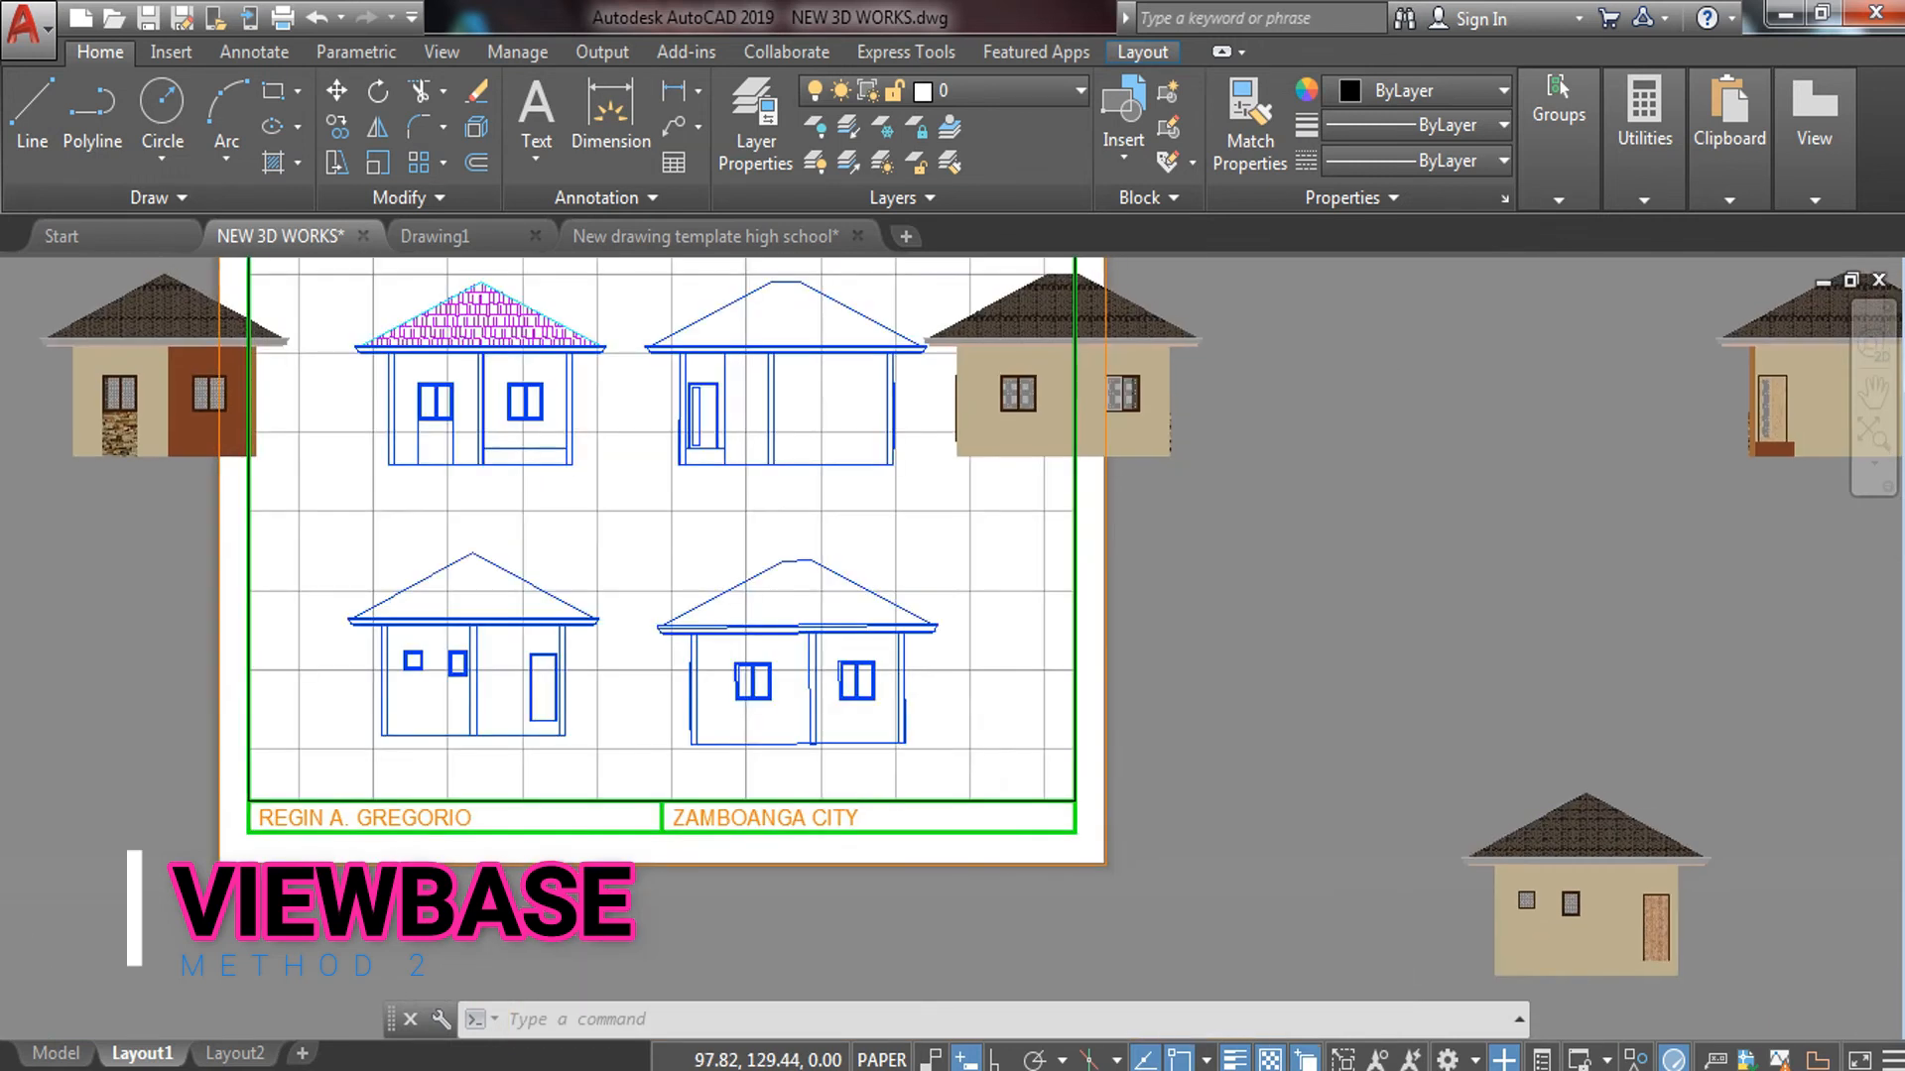
pyautogui.moveTo(1433, 806); pyautogui.dragTo(1352, 634, button='middle')
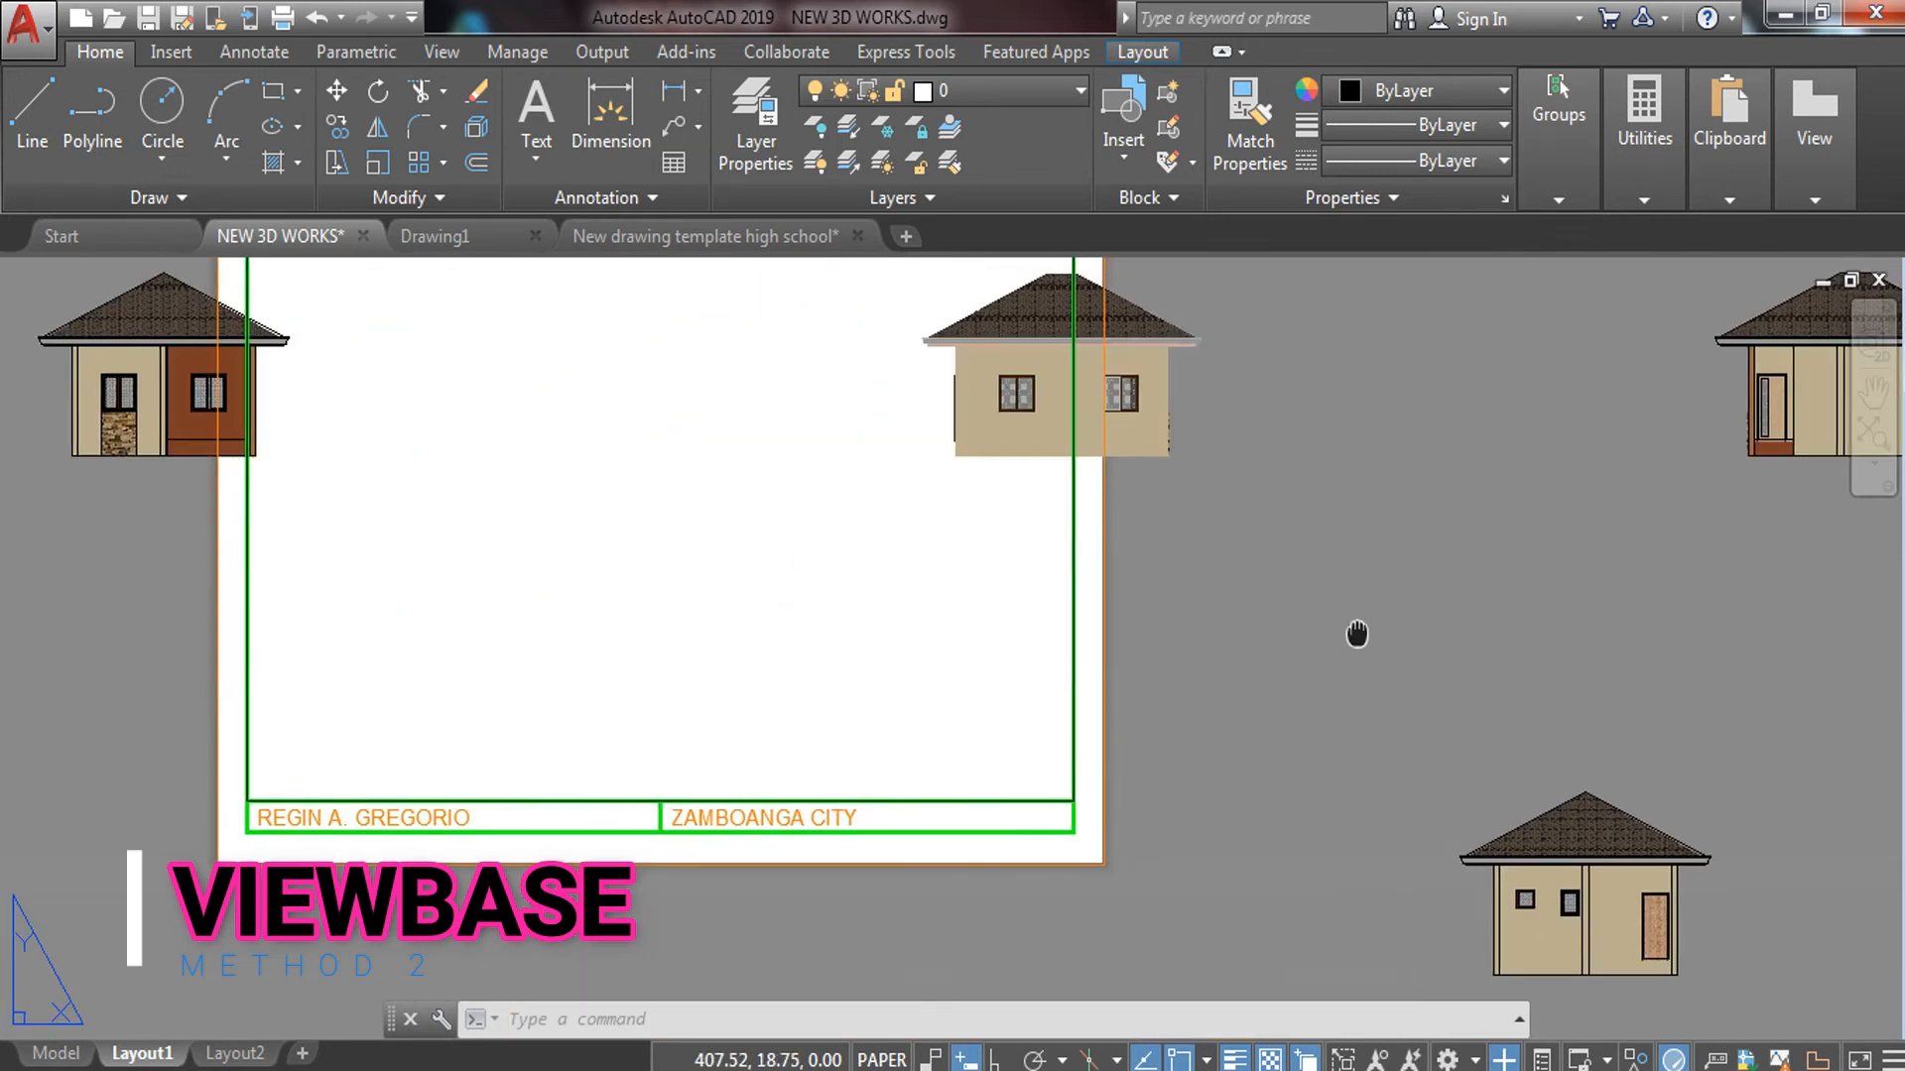
pyautogui.click(1649, 640)
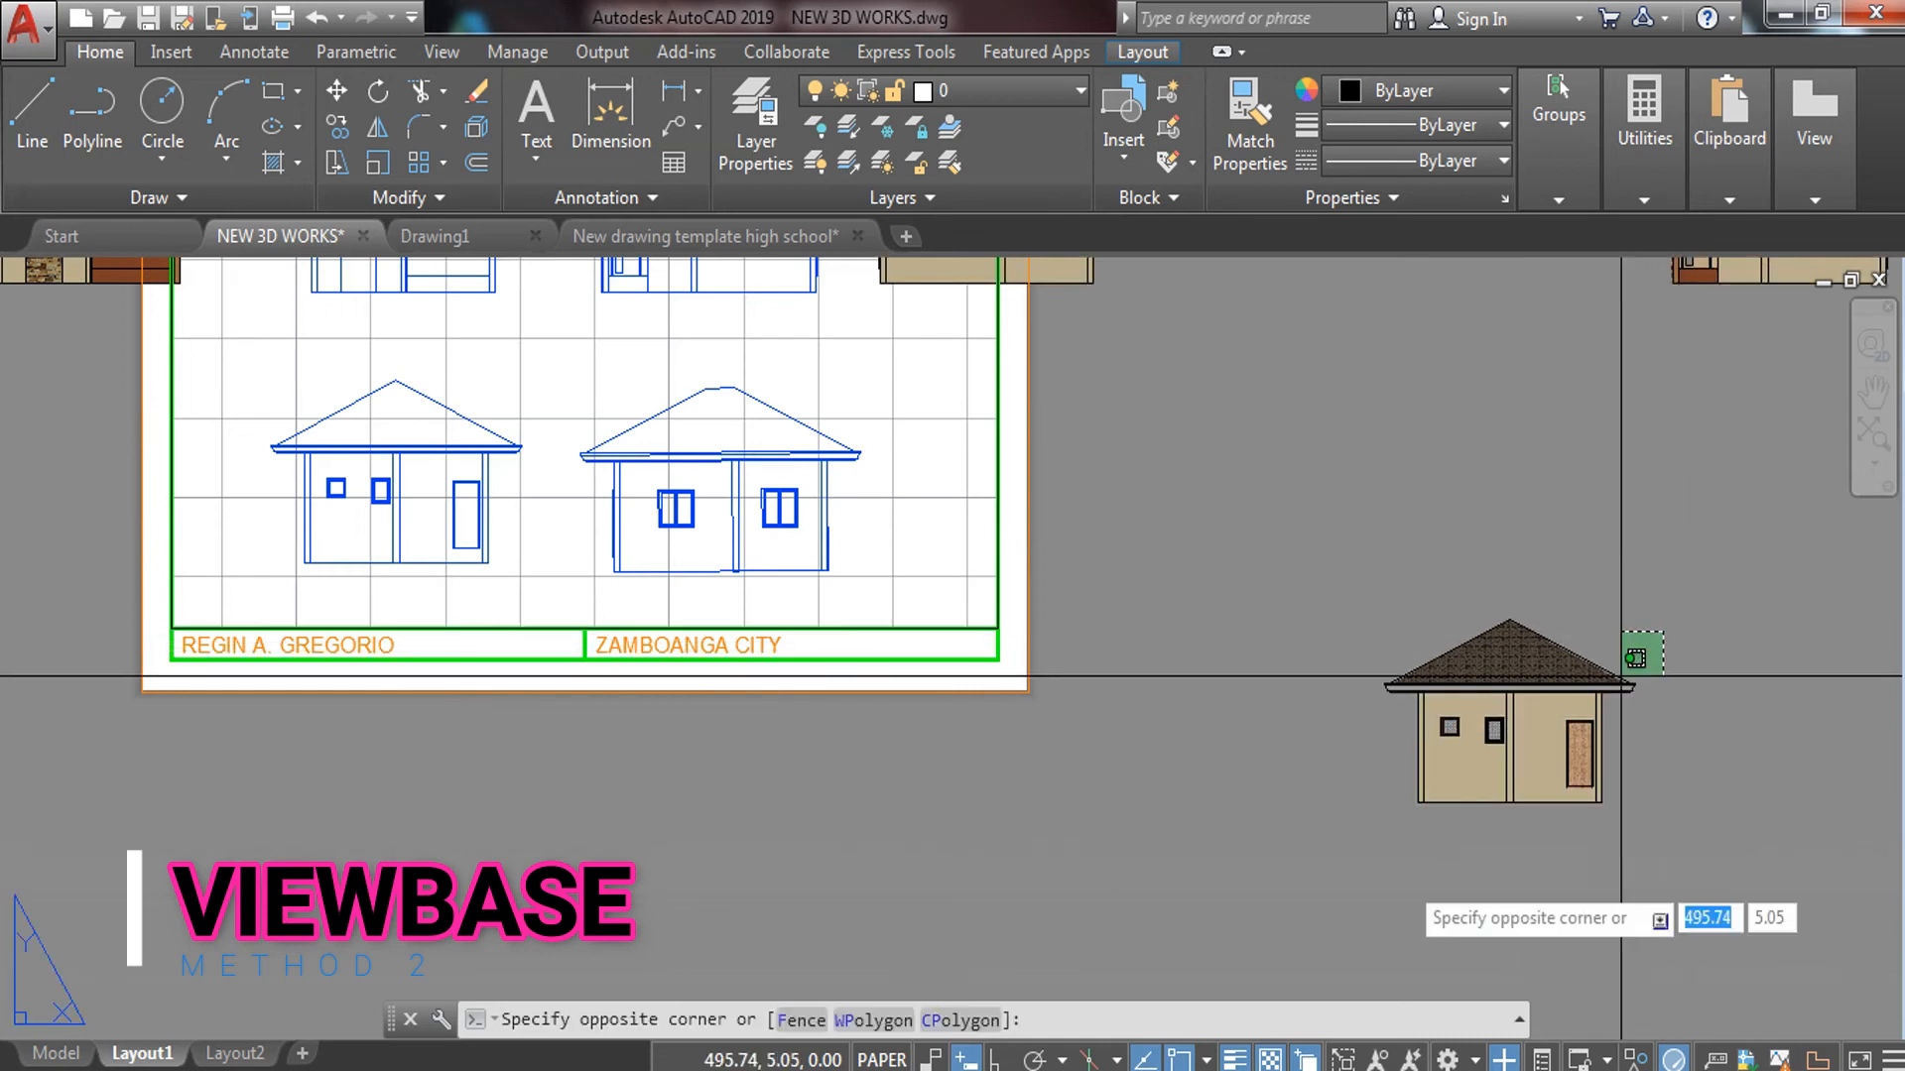
pyautogui.click(1315, 904)
pyautogui.press('Return')
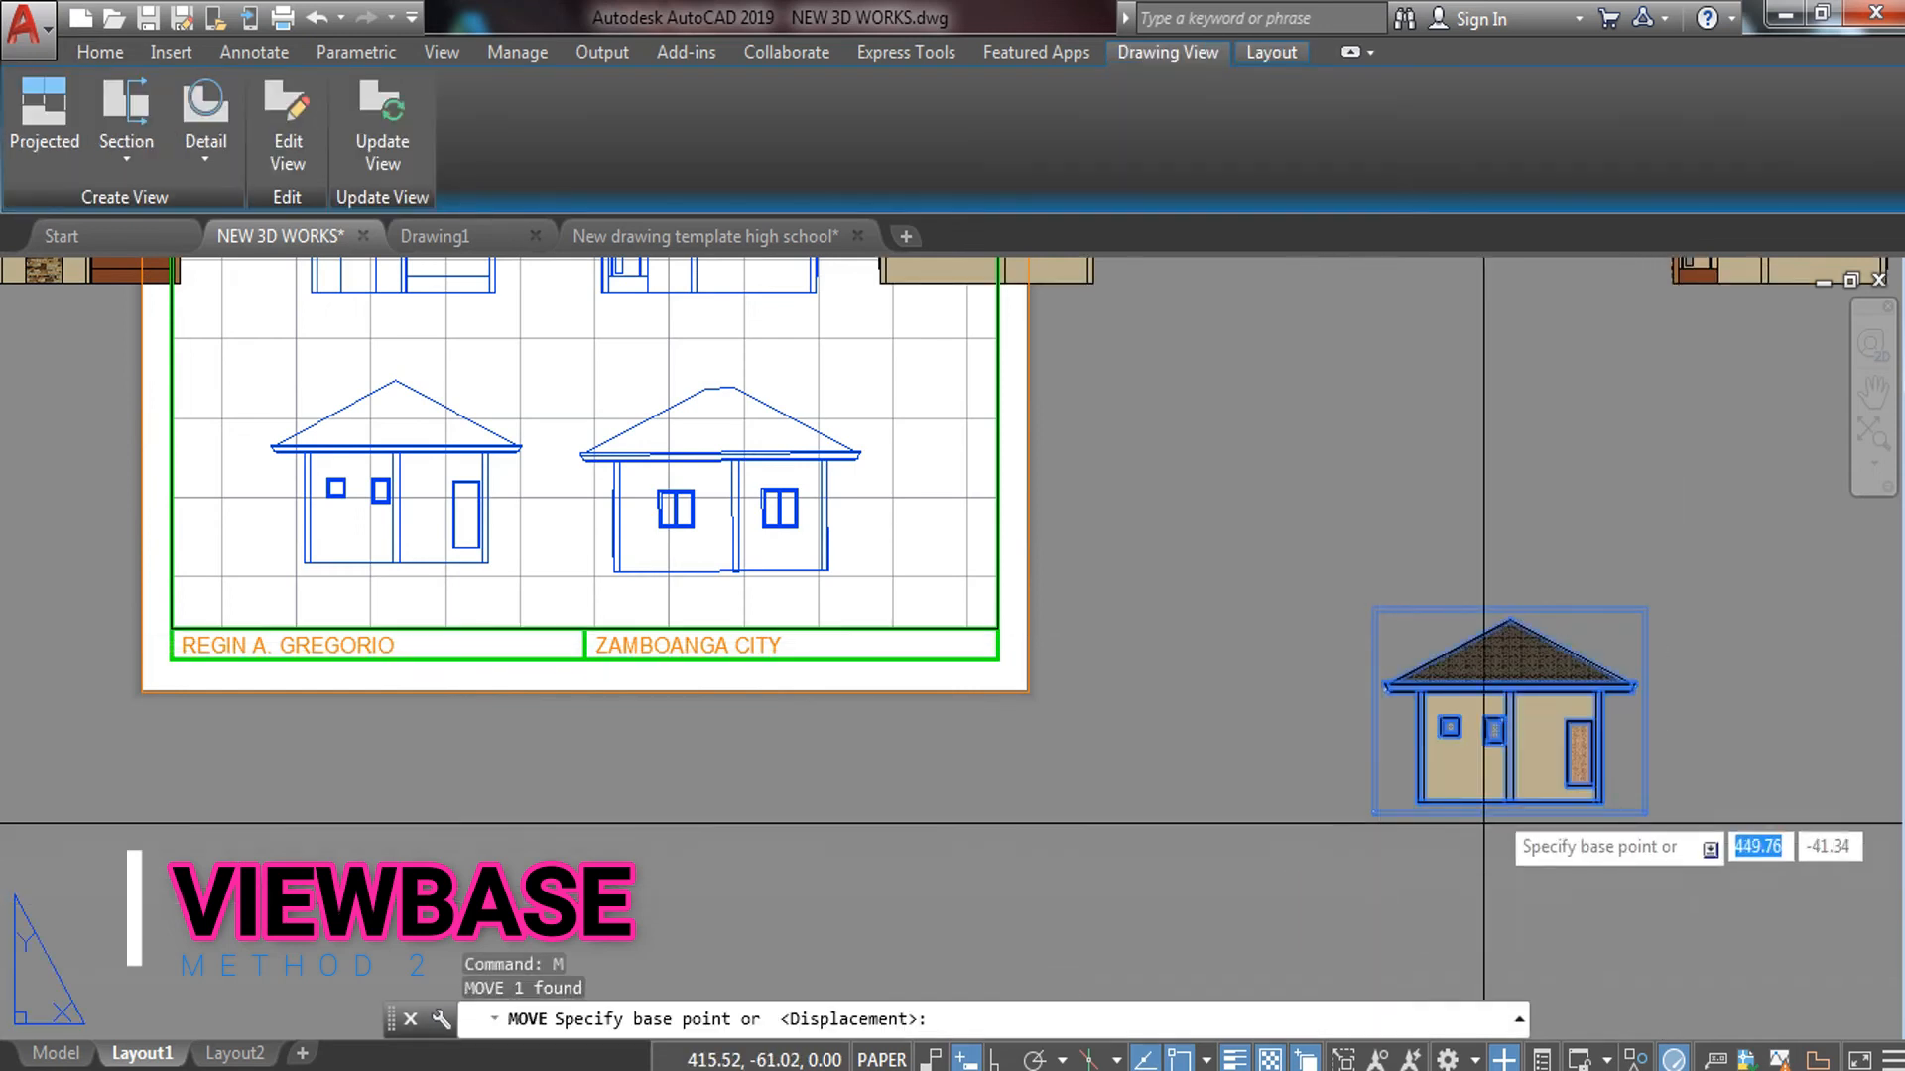
pyautogui.click(1493, 776)
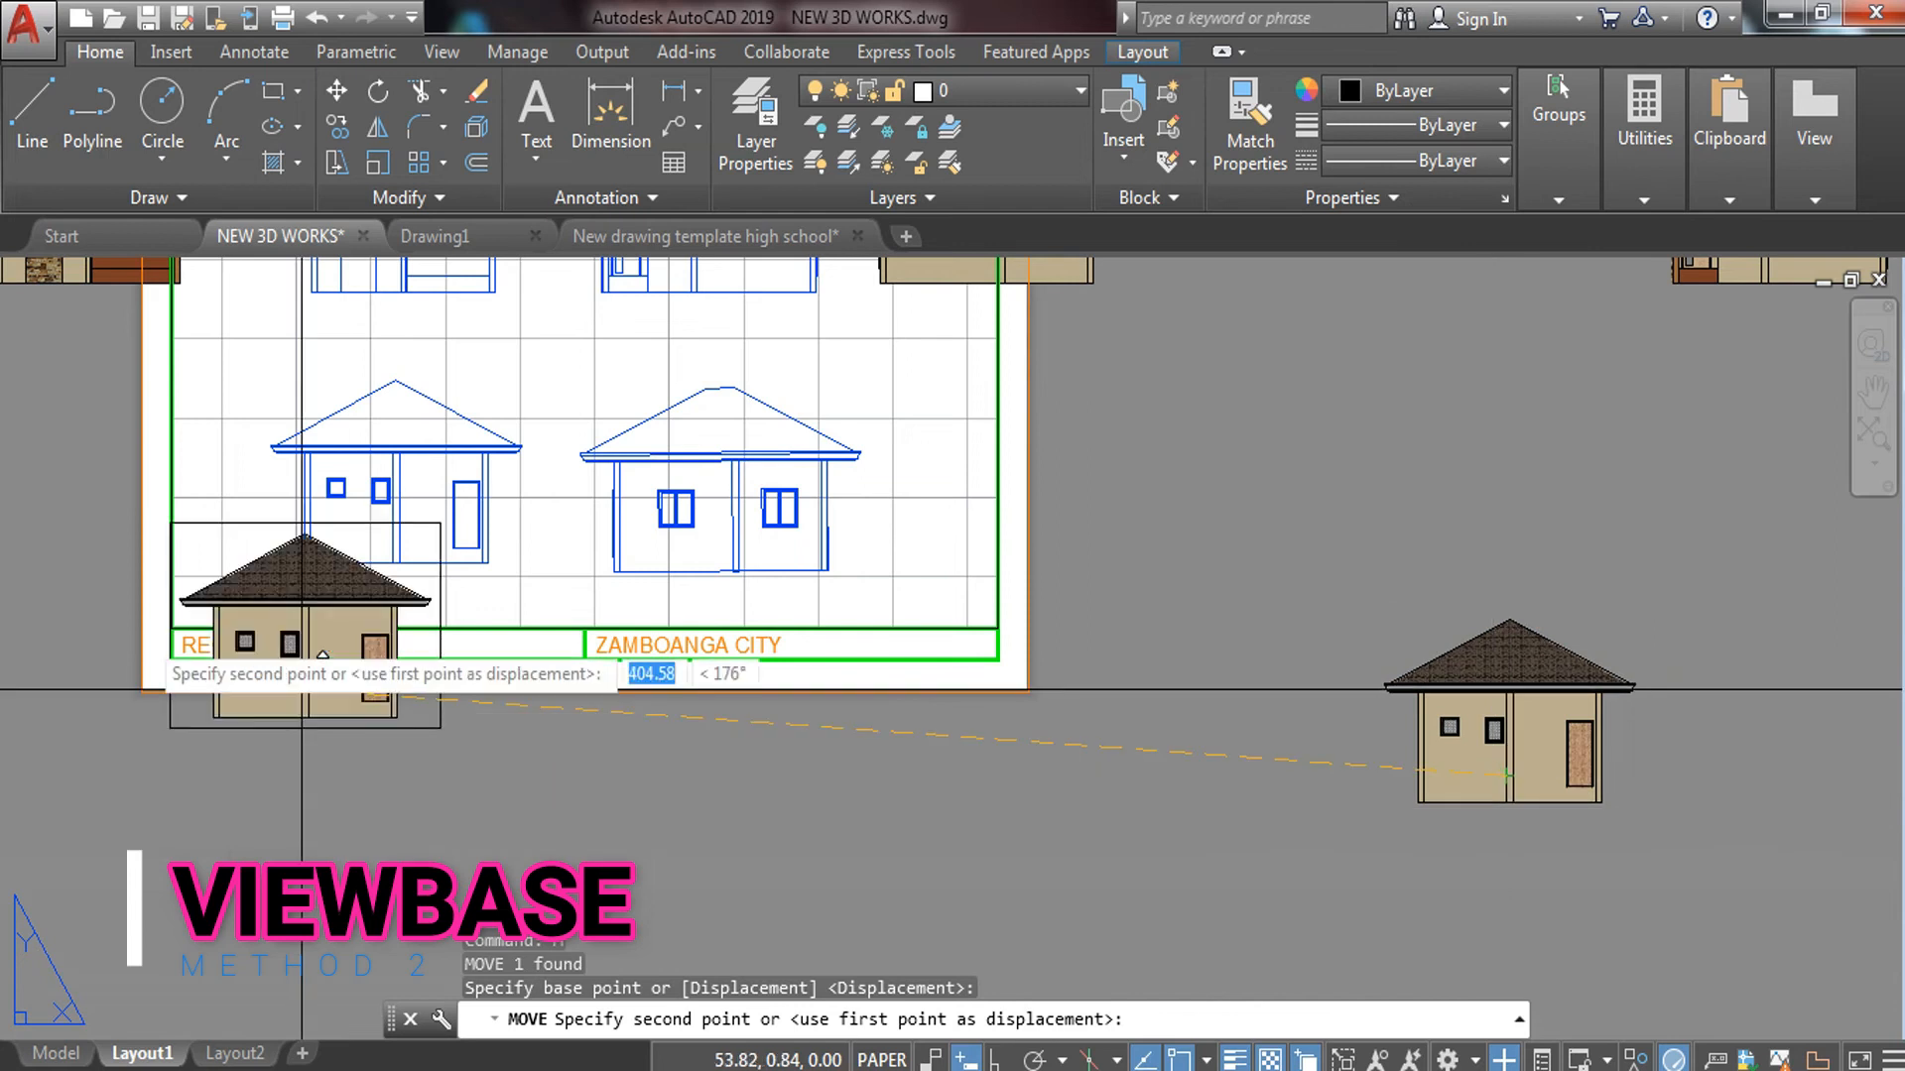
pyautogui.moveTo(437, 736); pyautogui.dragTo(487, 751, button='middle')
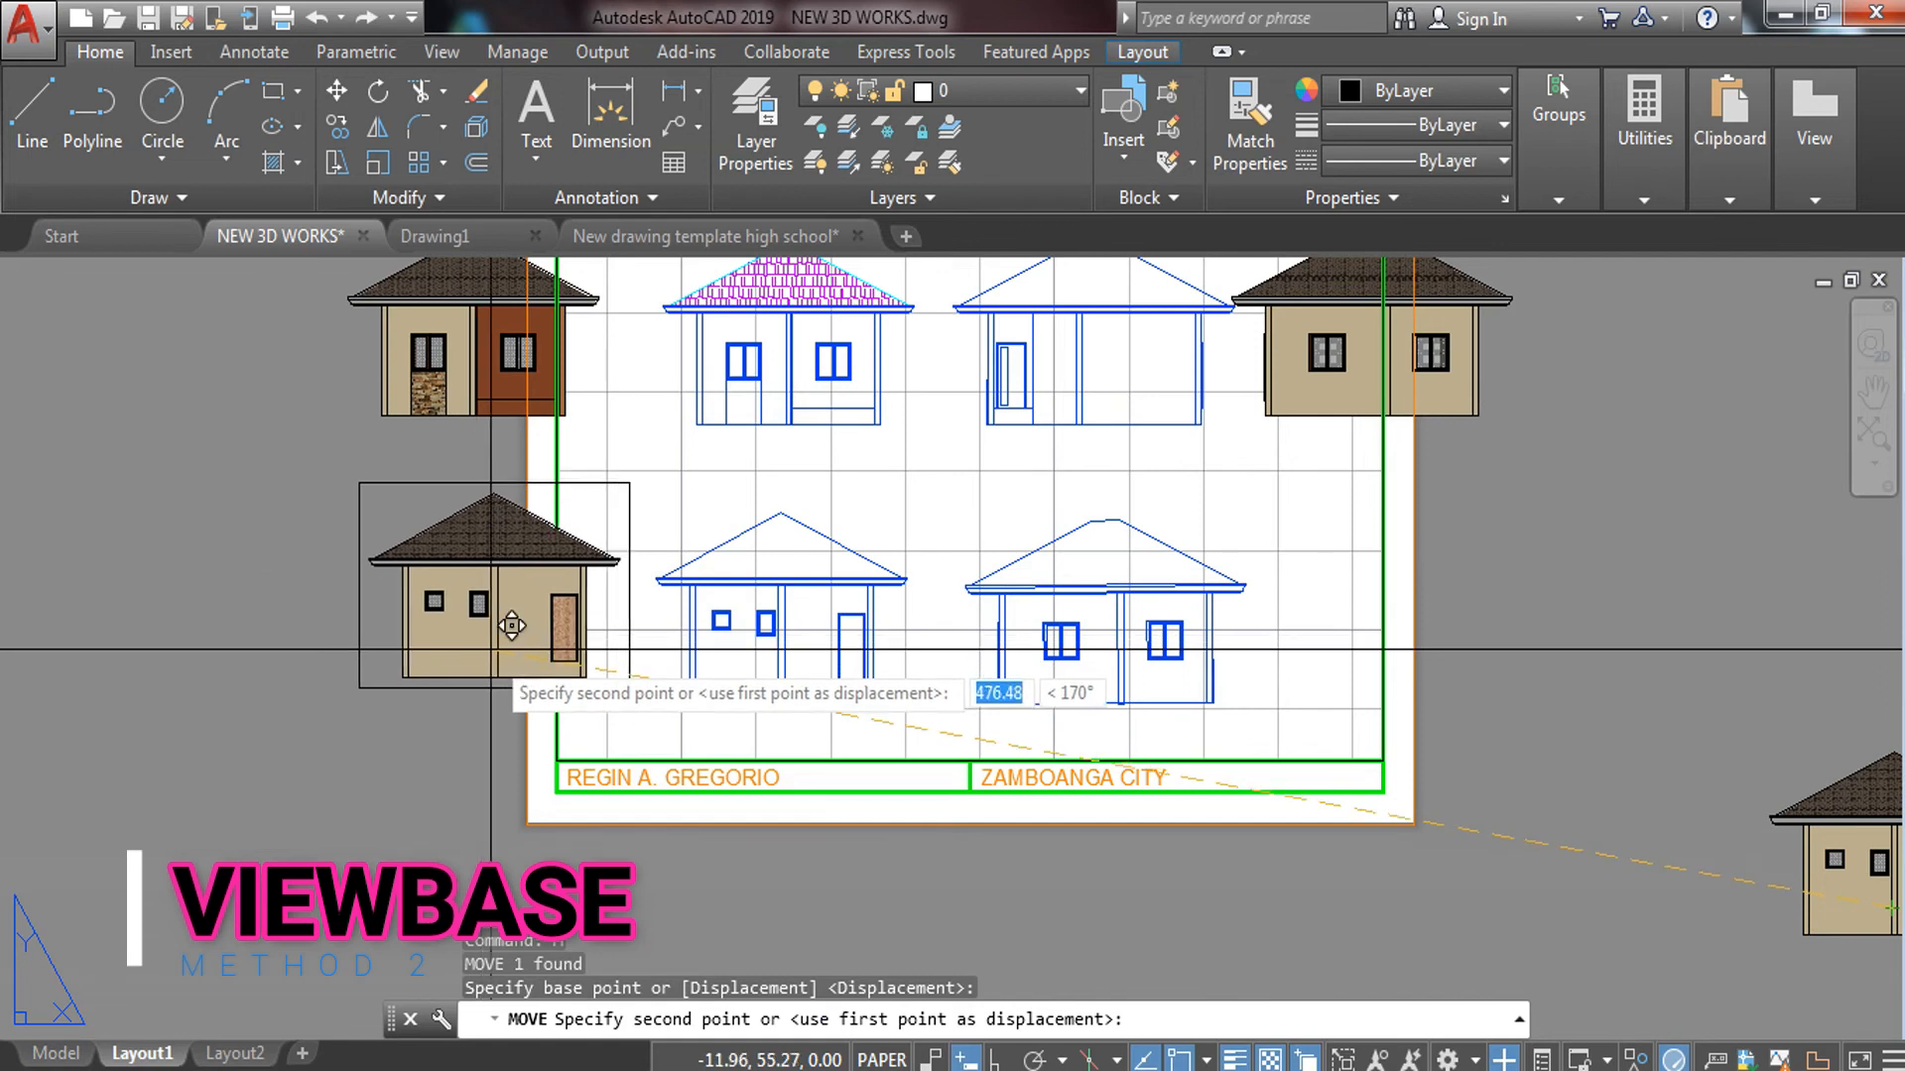
pyautogui.click(493, 666)
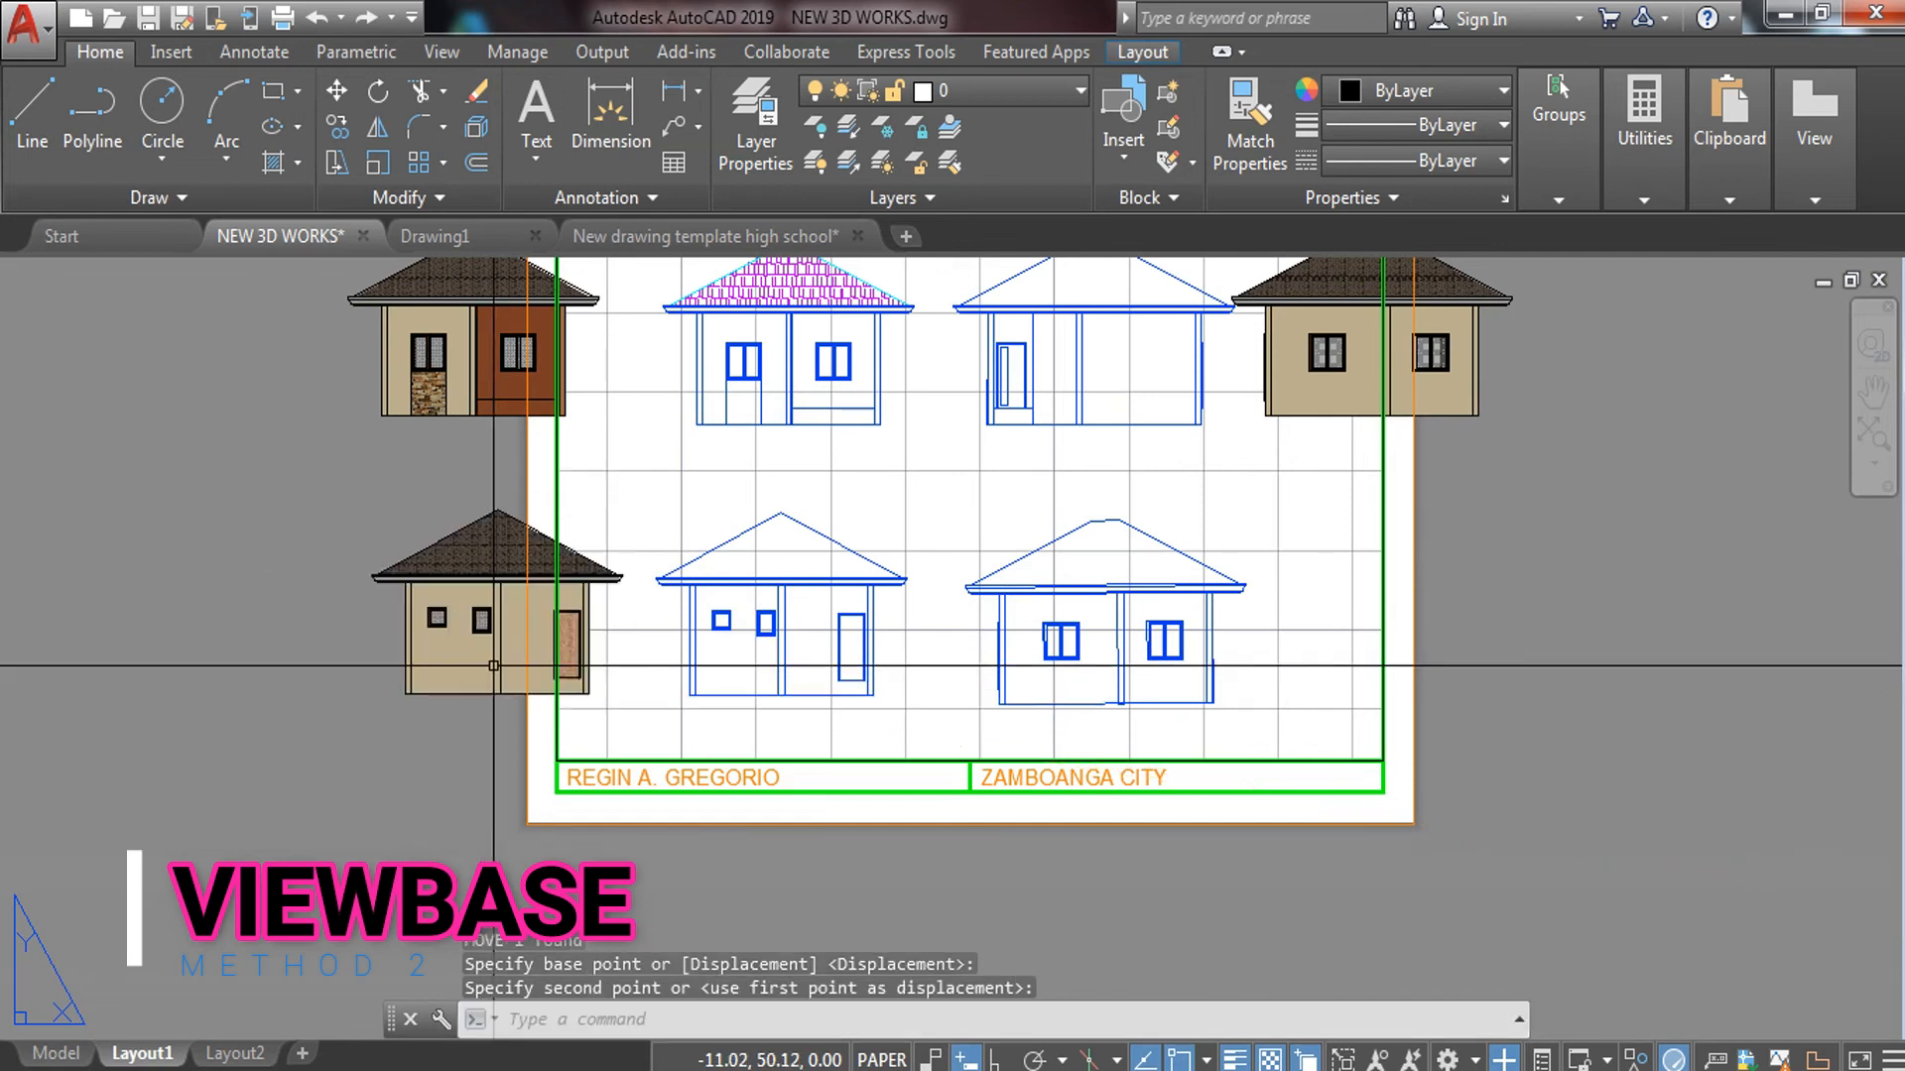
# Move the far-right house view with MOVE to sit beside the upper-right elevation
pyautogui.scroll(-4, 501, 665)
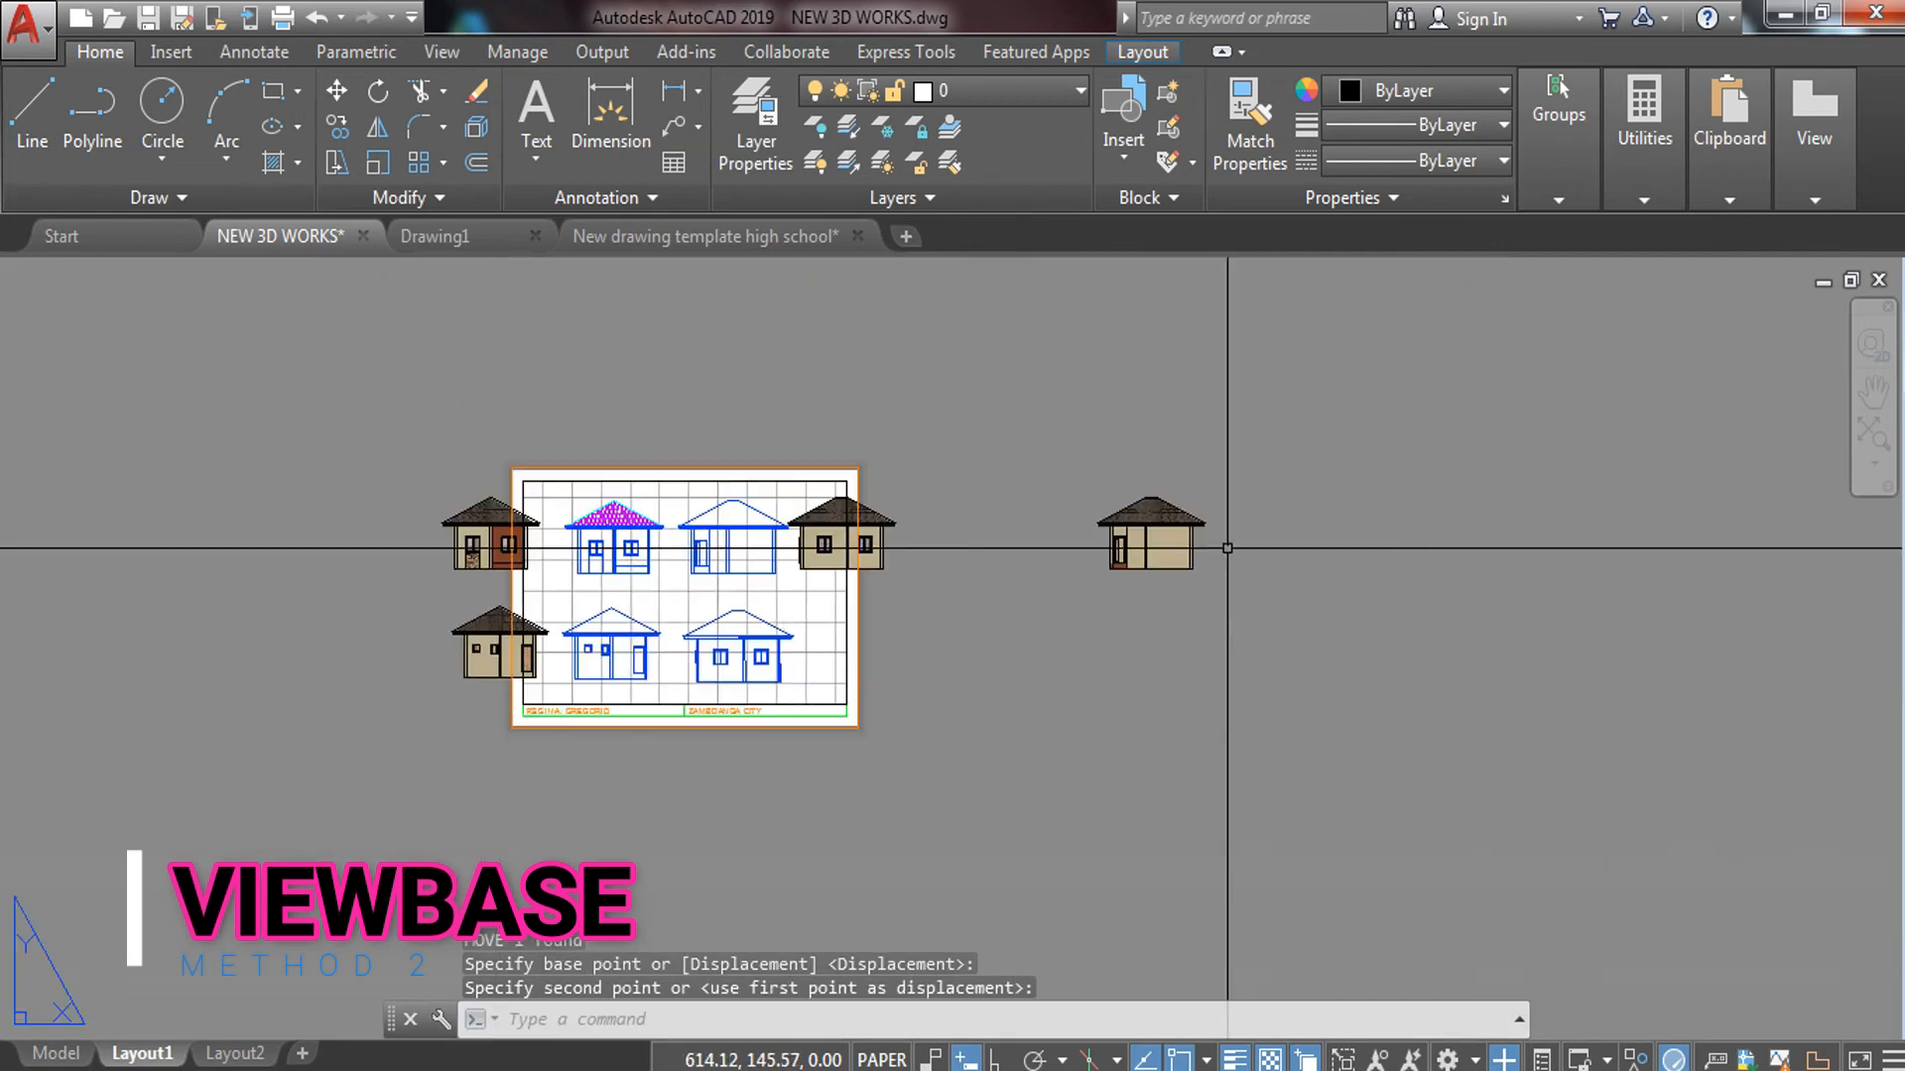
pyautogui.click(1265, 465)
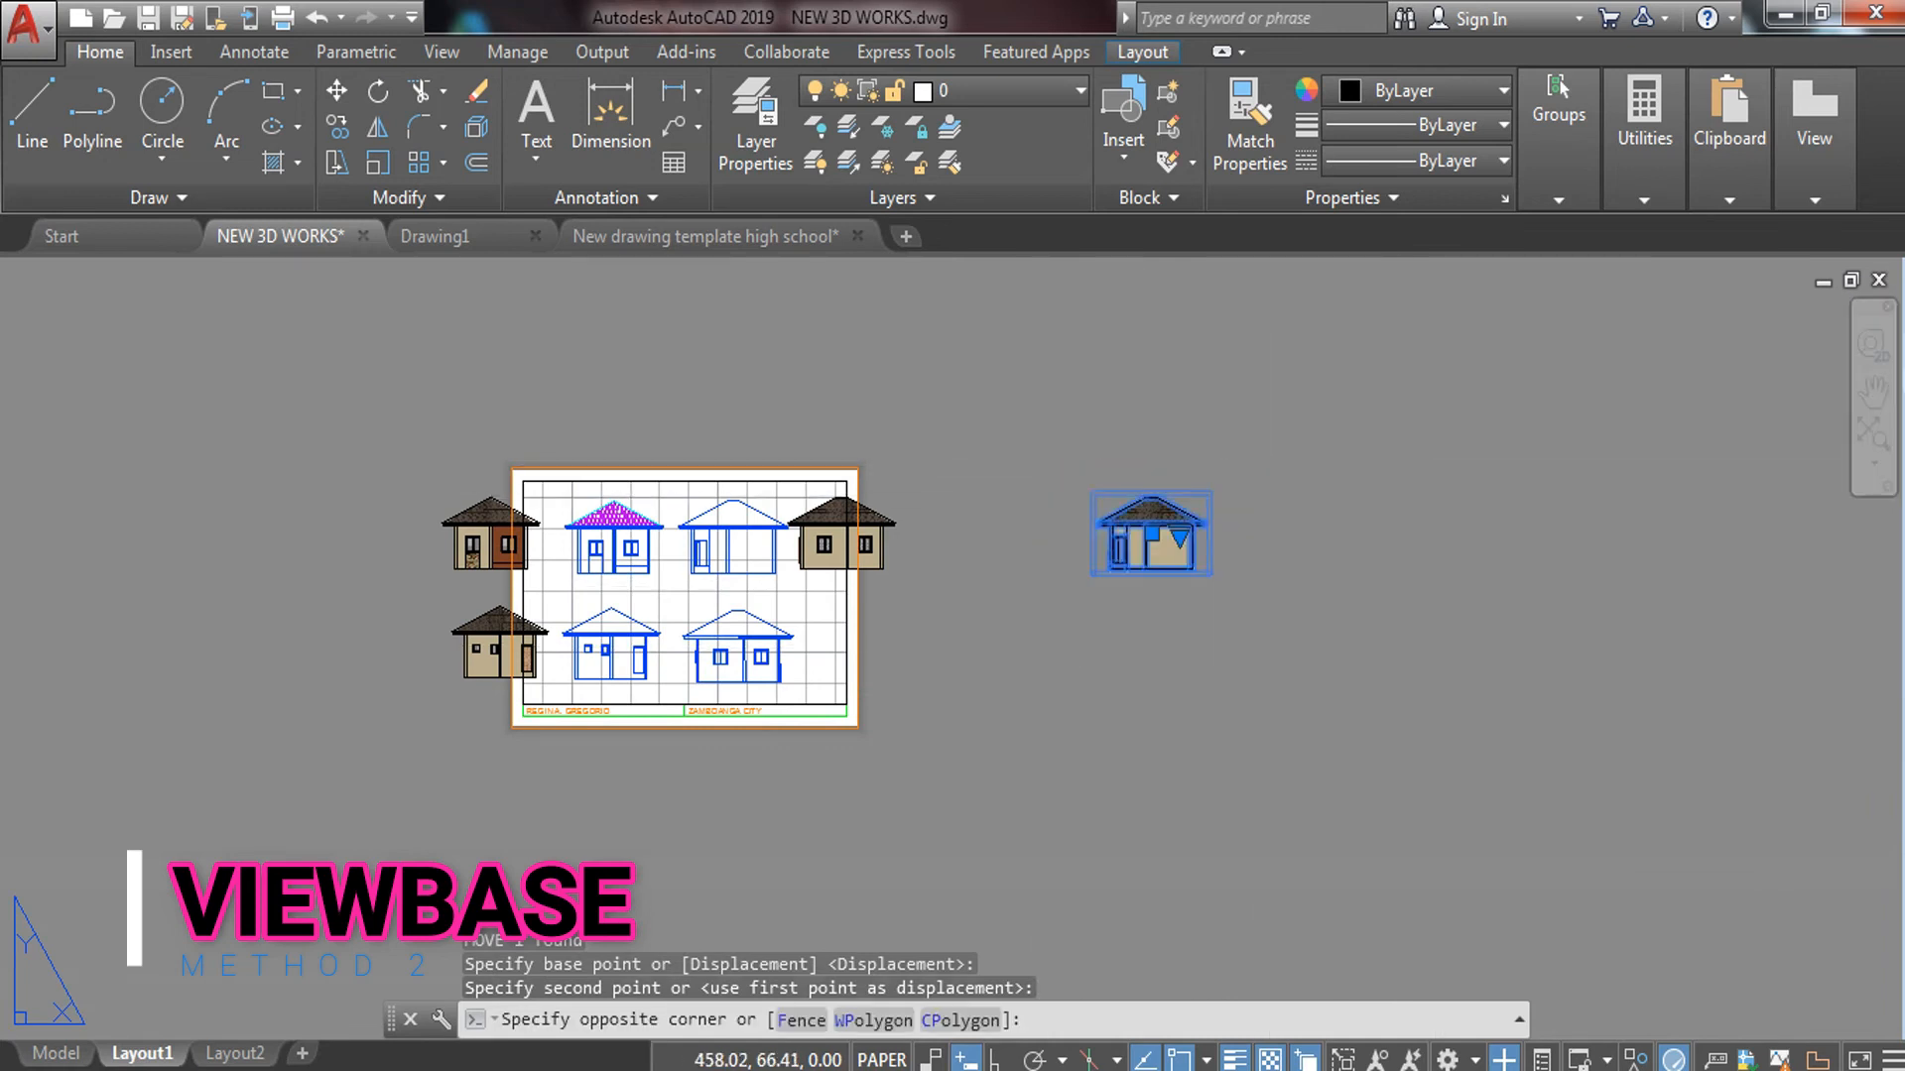
pyautogui.click(1092, 575)
pyautogui.write('m')
pyautogui.press('Return')
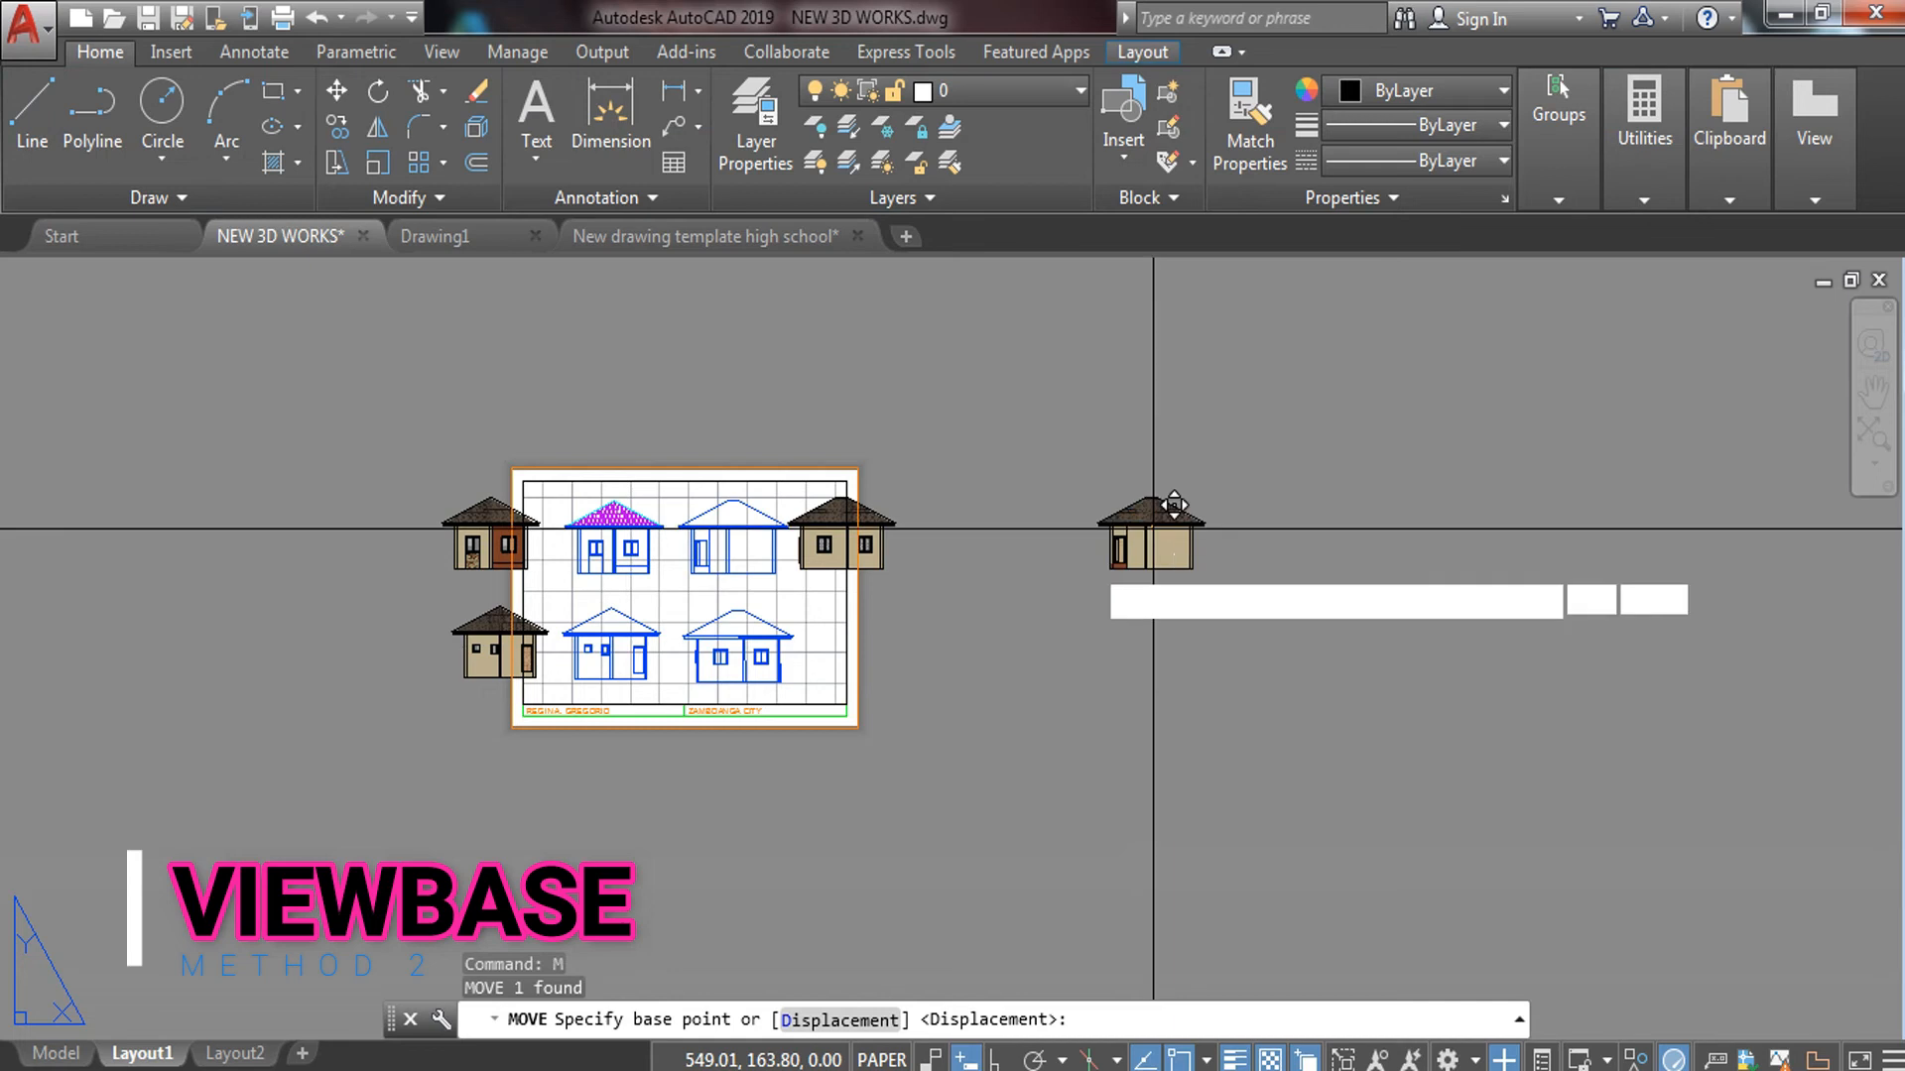
pyautogui.click(1173, 505)
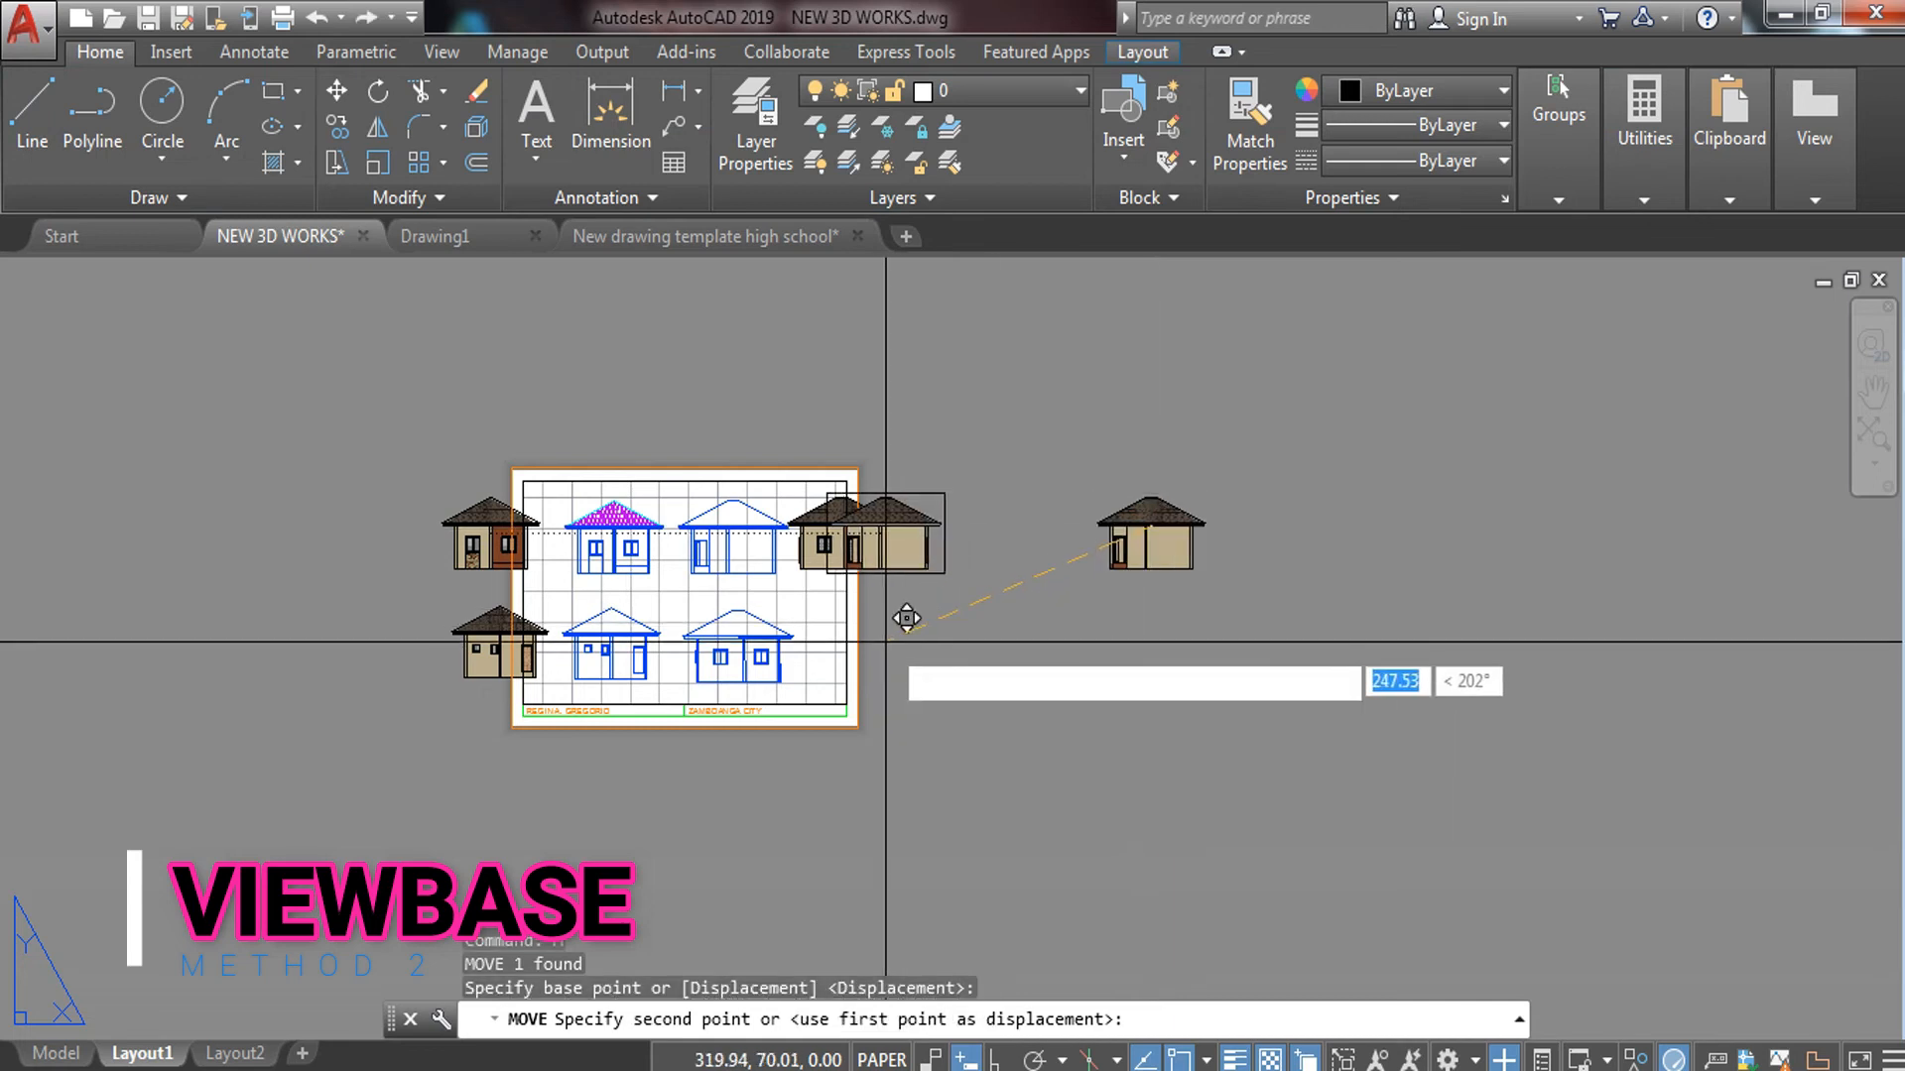
pyautogui.press('F8')
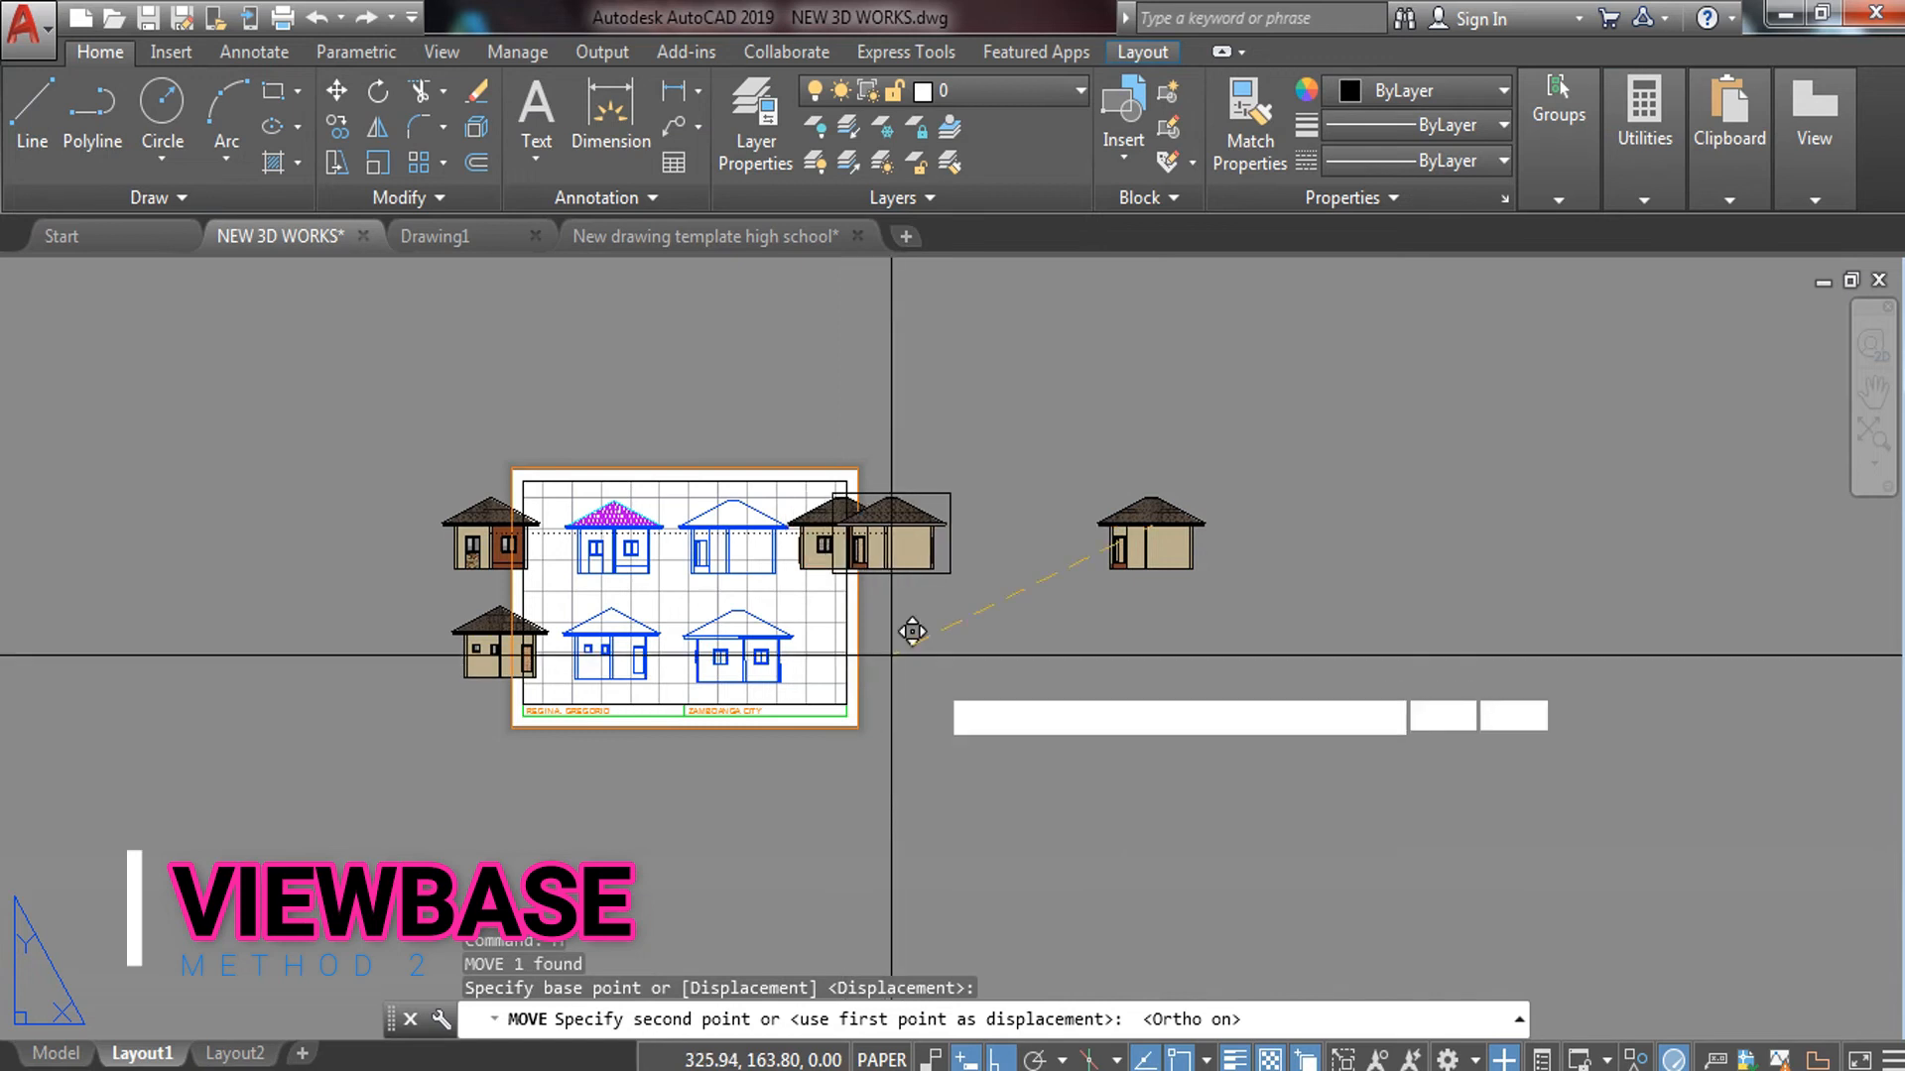
pyautogui.press('F8')
pyautogui.click(934, 683)
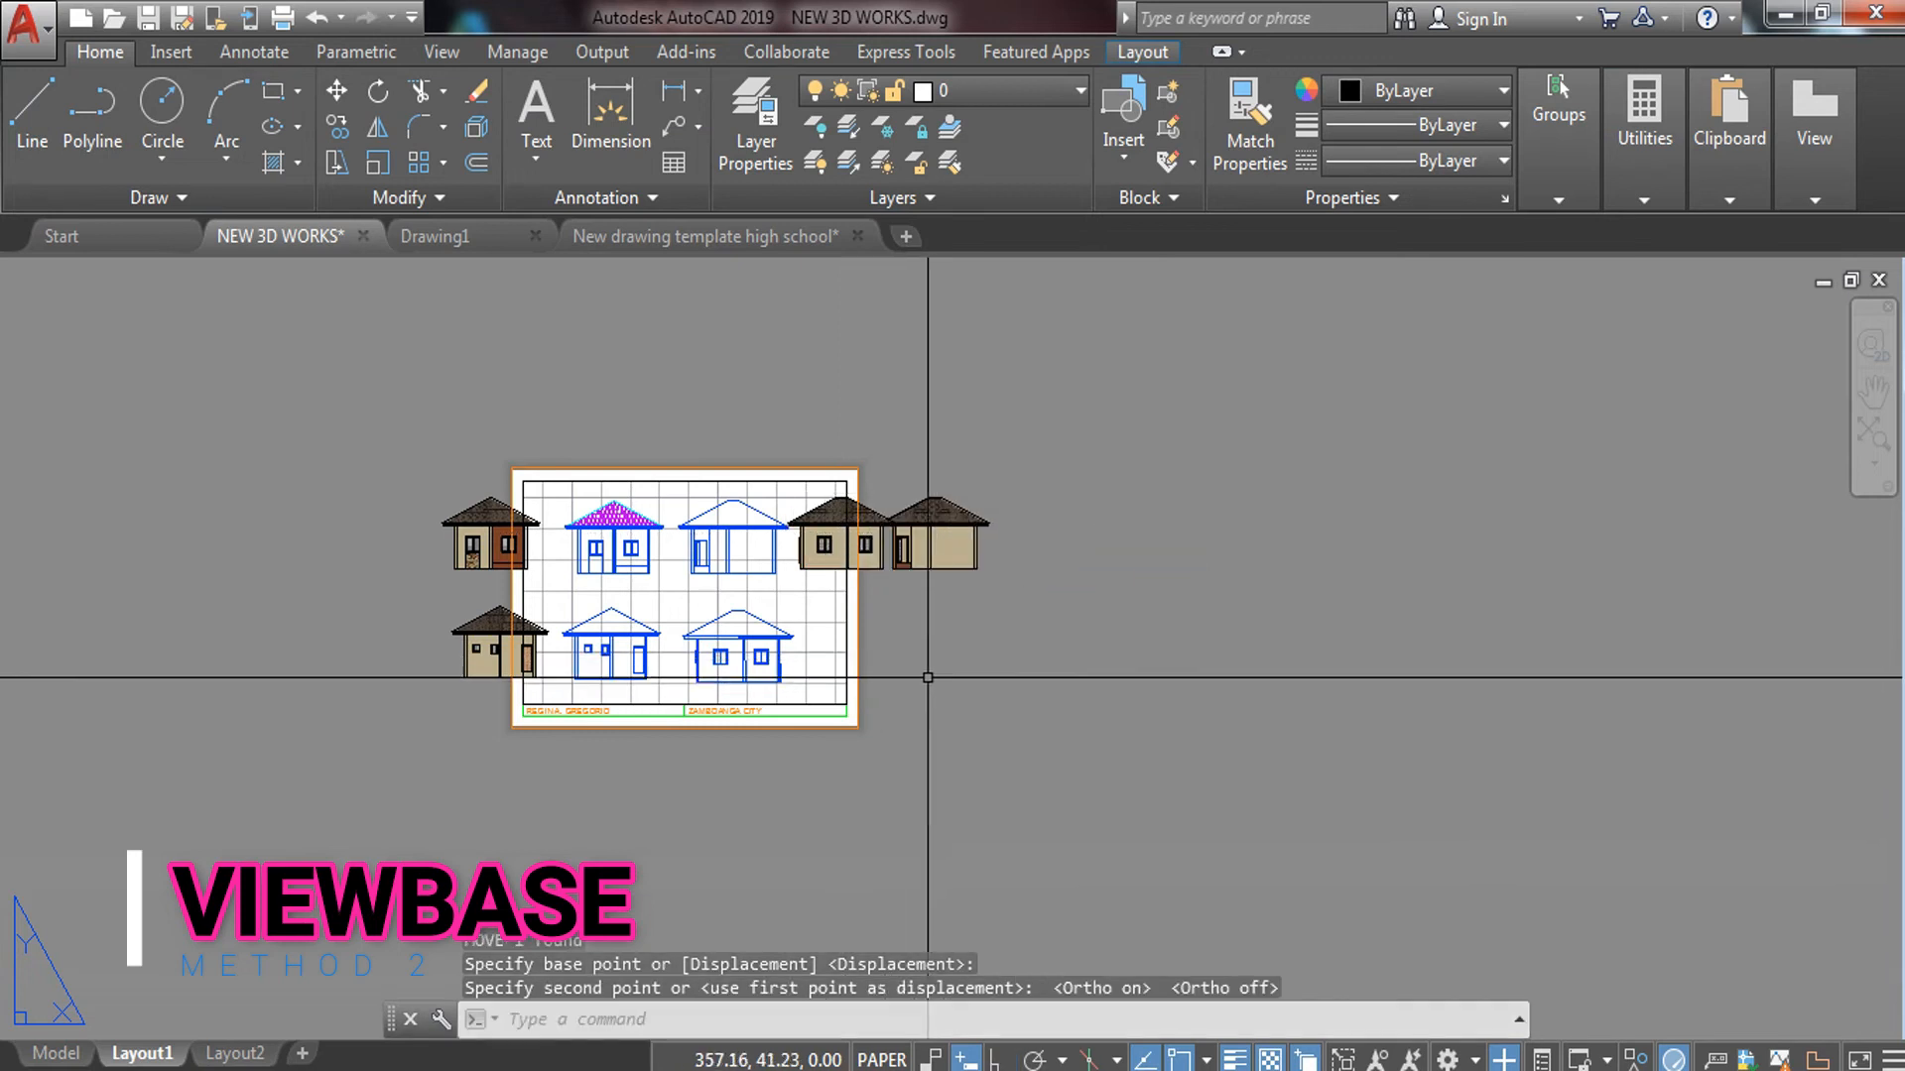
# Window-select the newly placed house view, then cancel the selection
pyautogui.scroll(4, 770, 594)
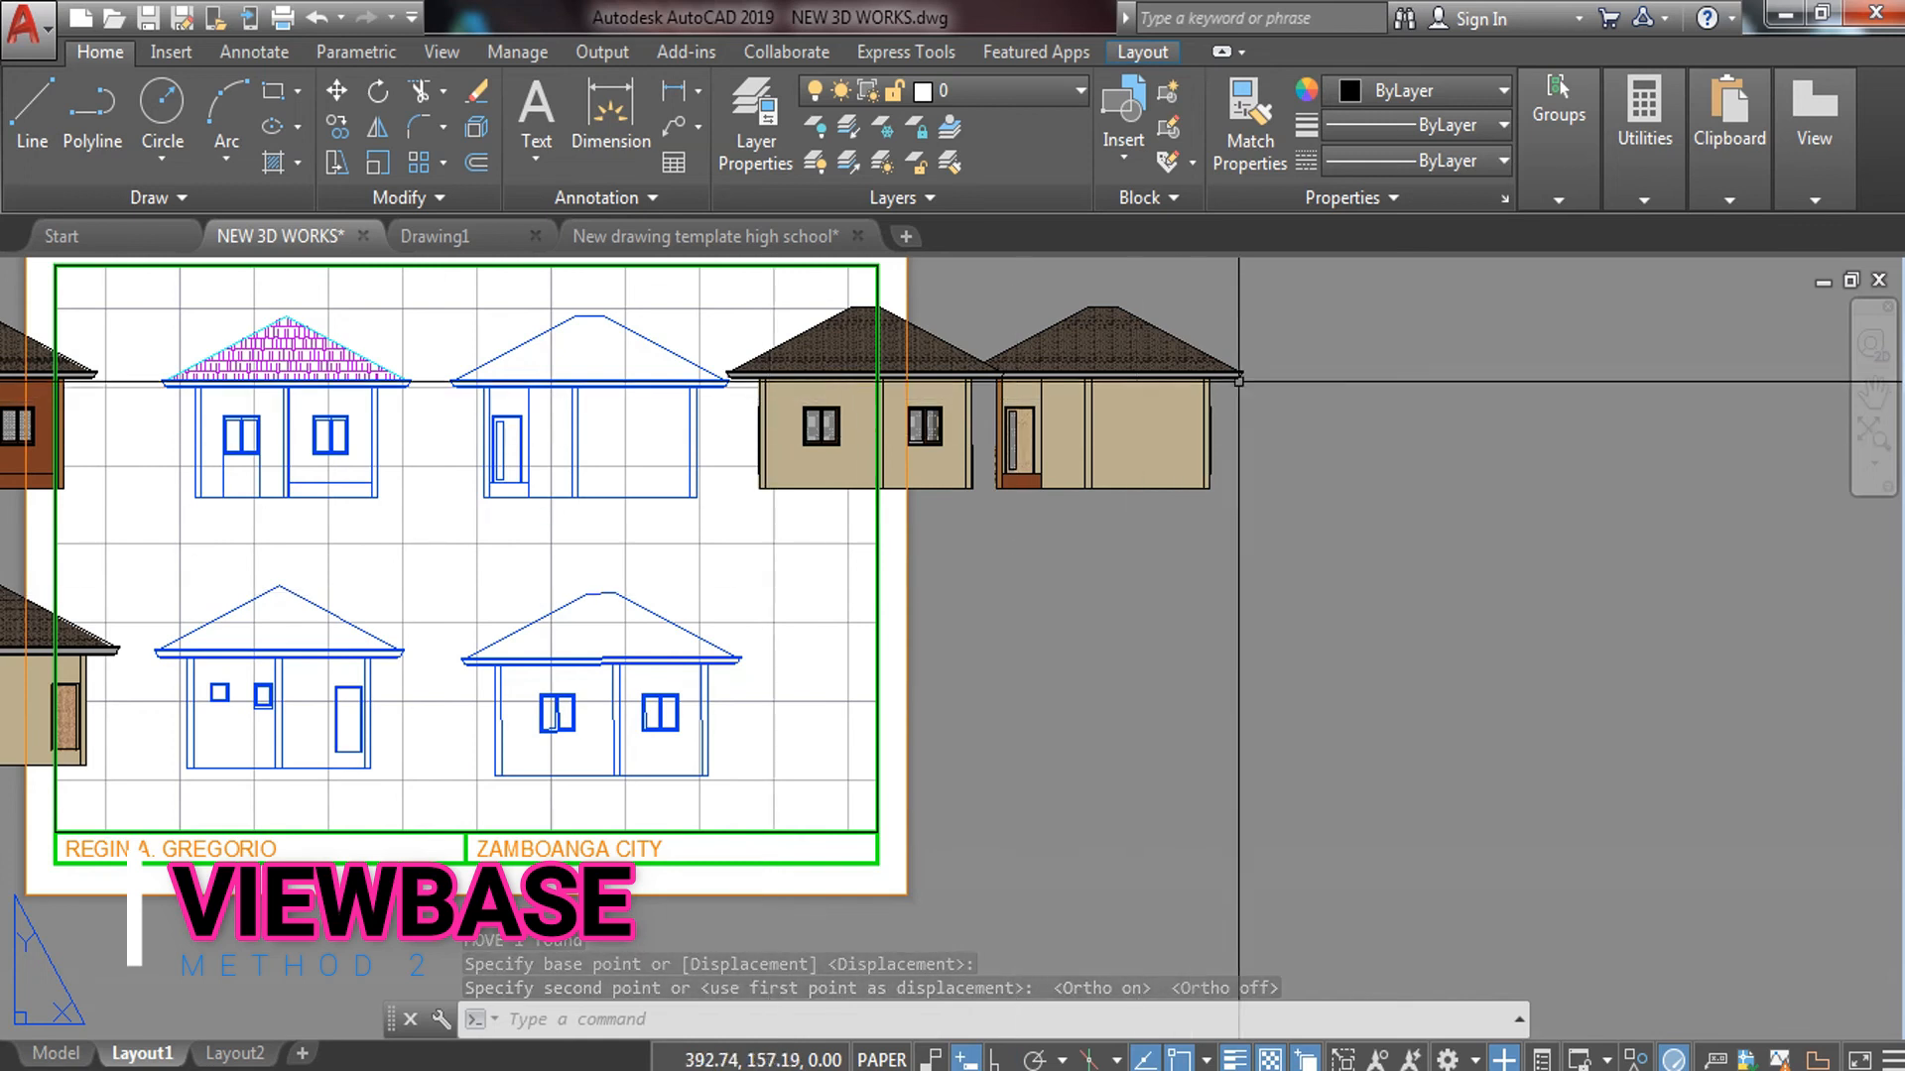
pyautogui.click(1298, 323)
pyautogui.click(1039, 668)
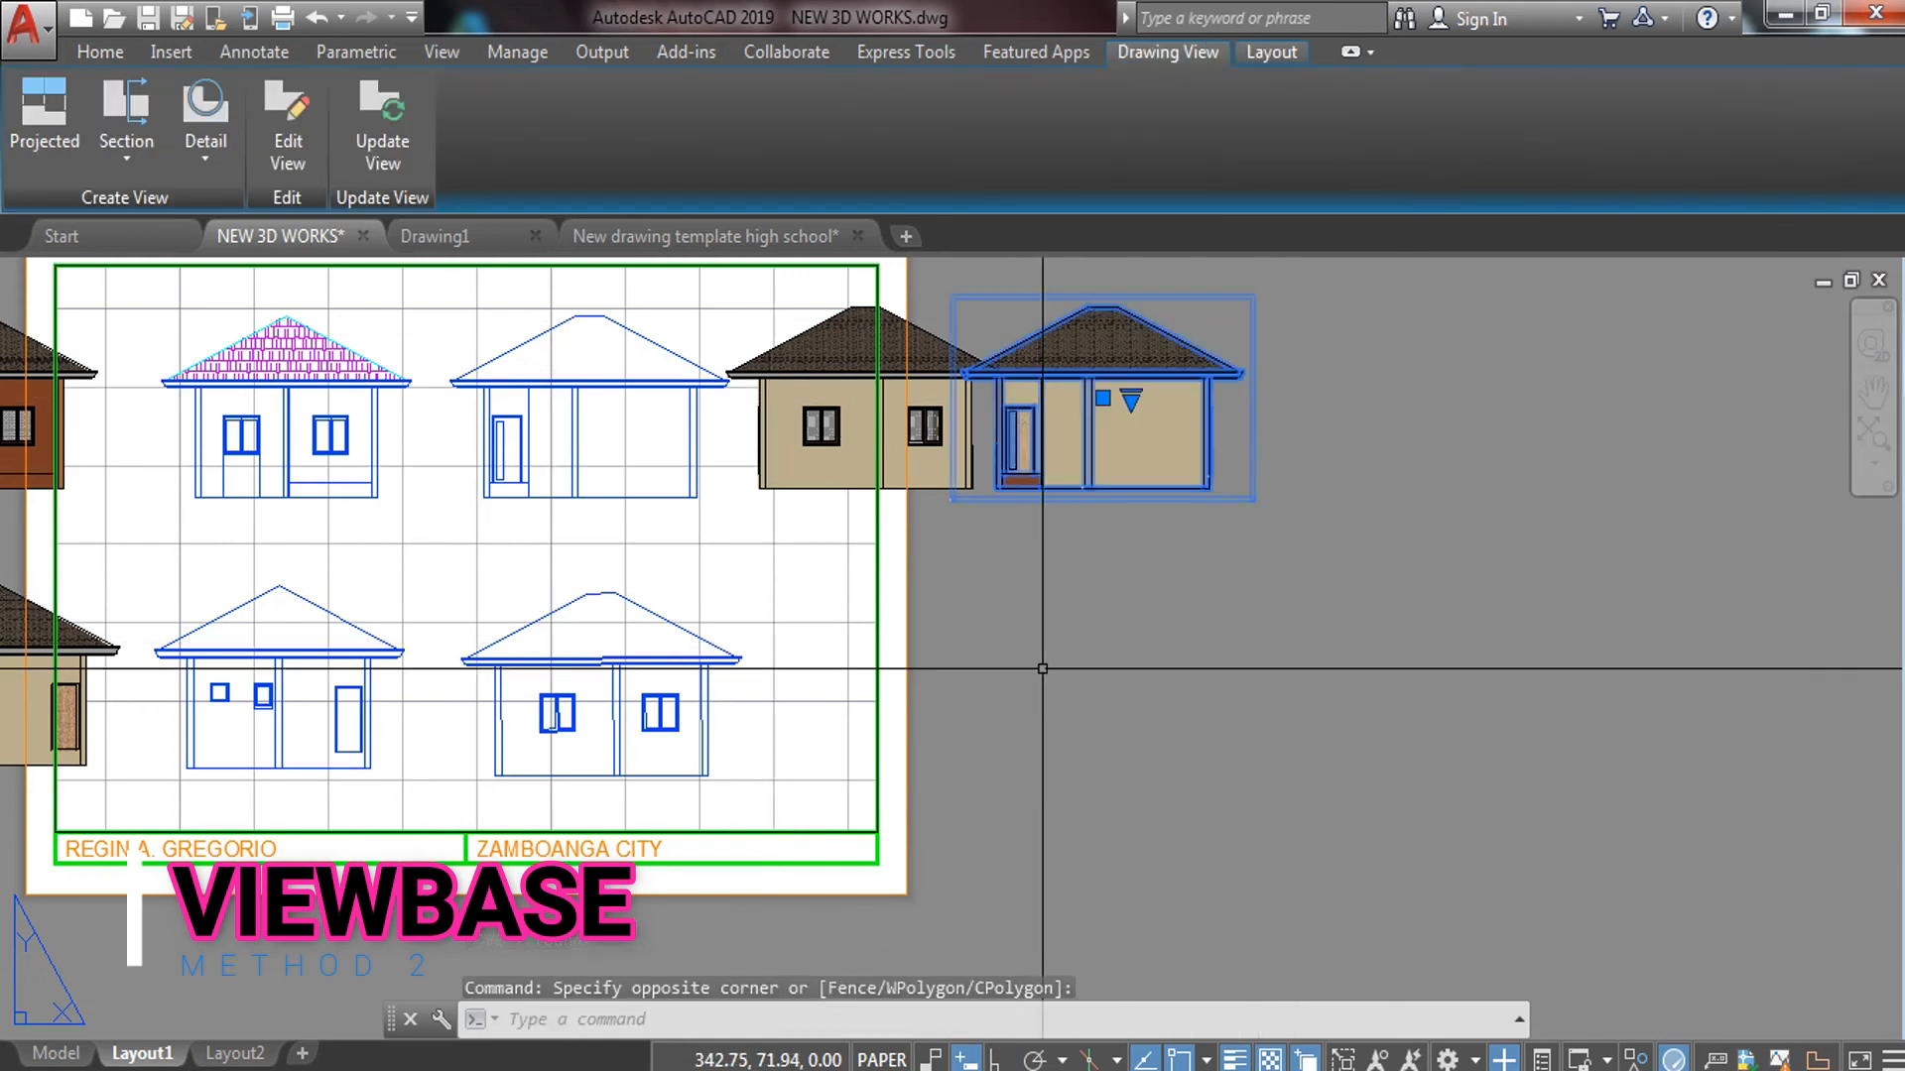
pyautogui.scroll(-2, 1032, 660)
pyautogui.press('Escape')
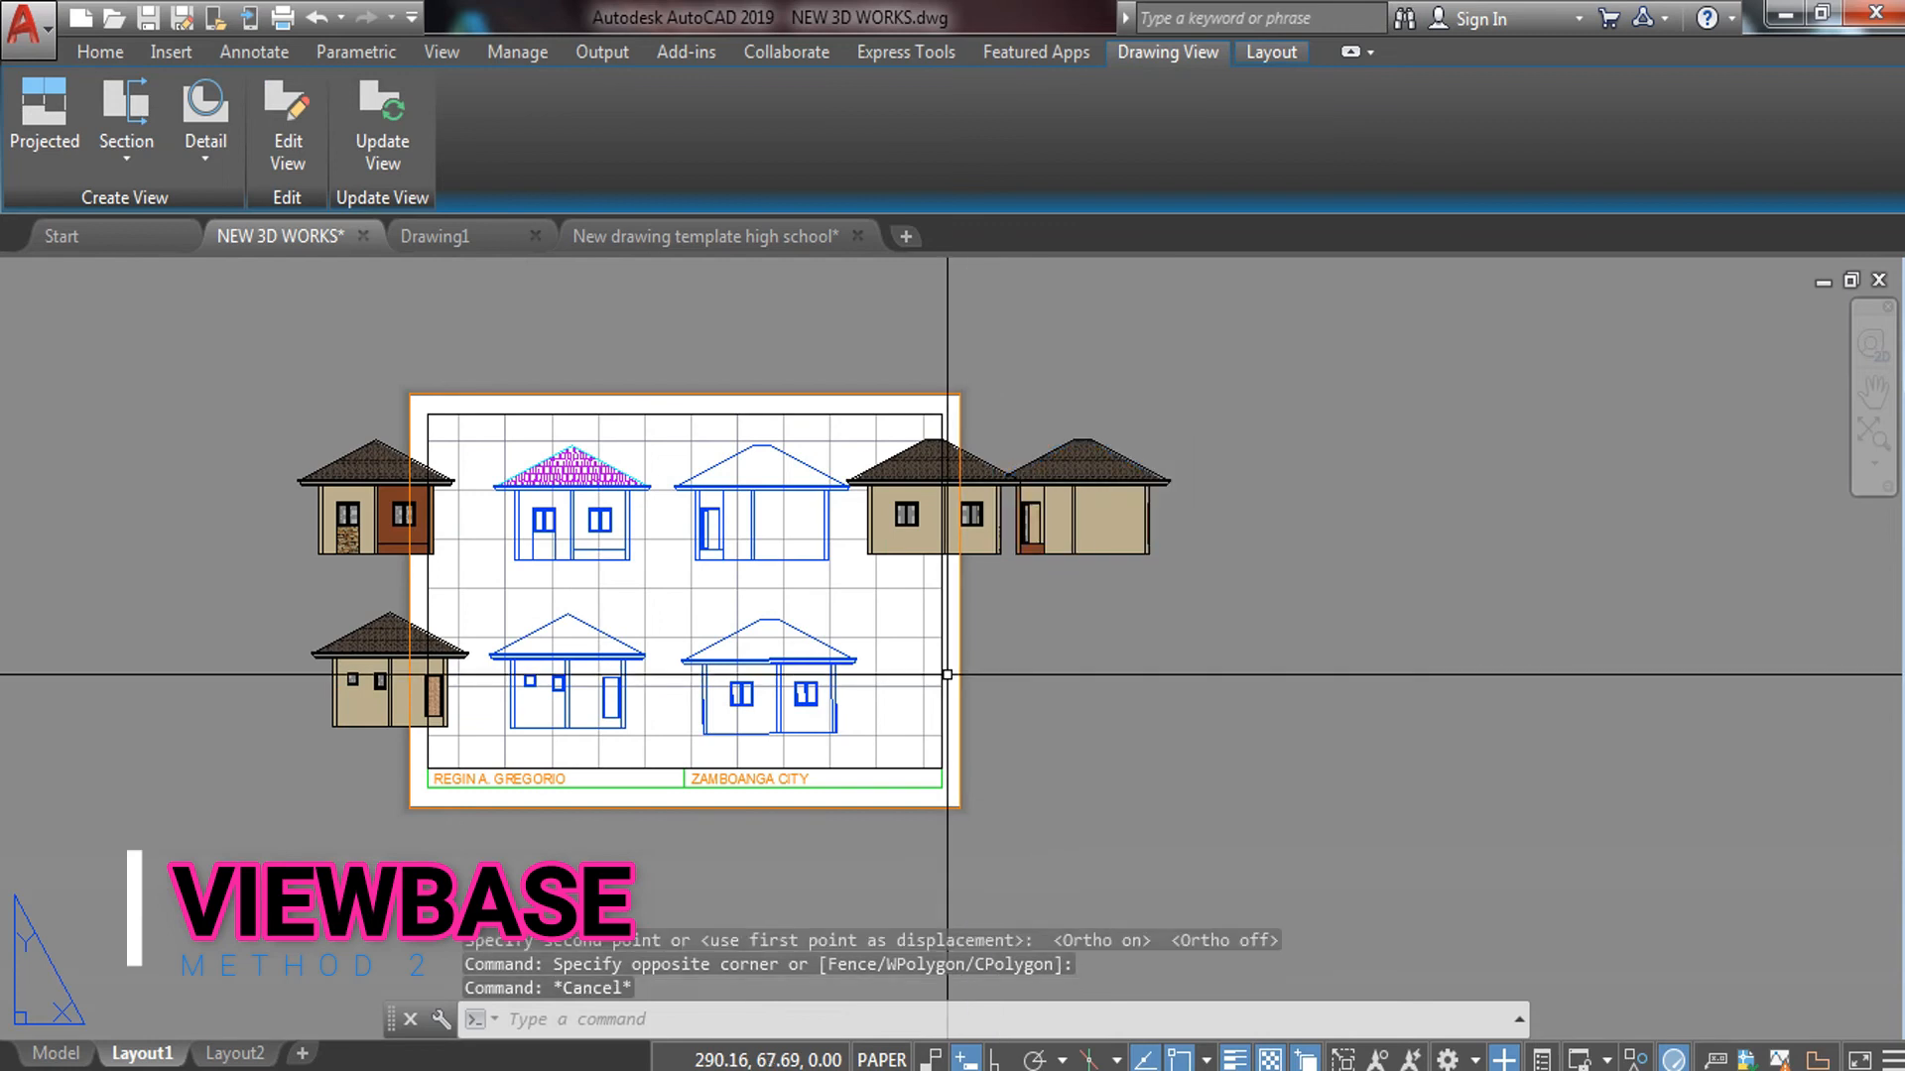
pyautogui.click(230, 369)
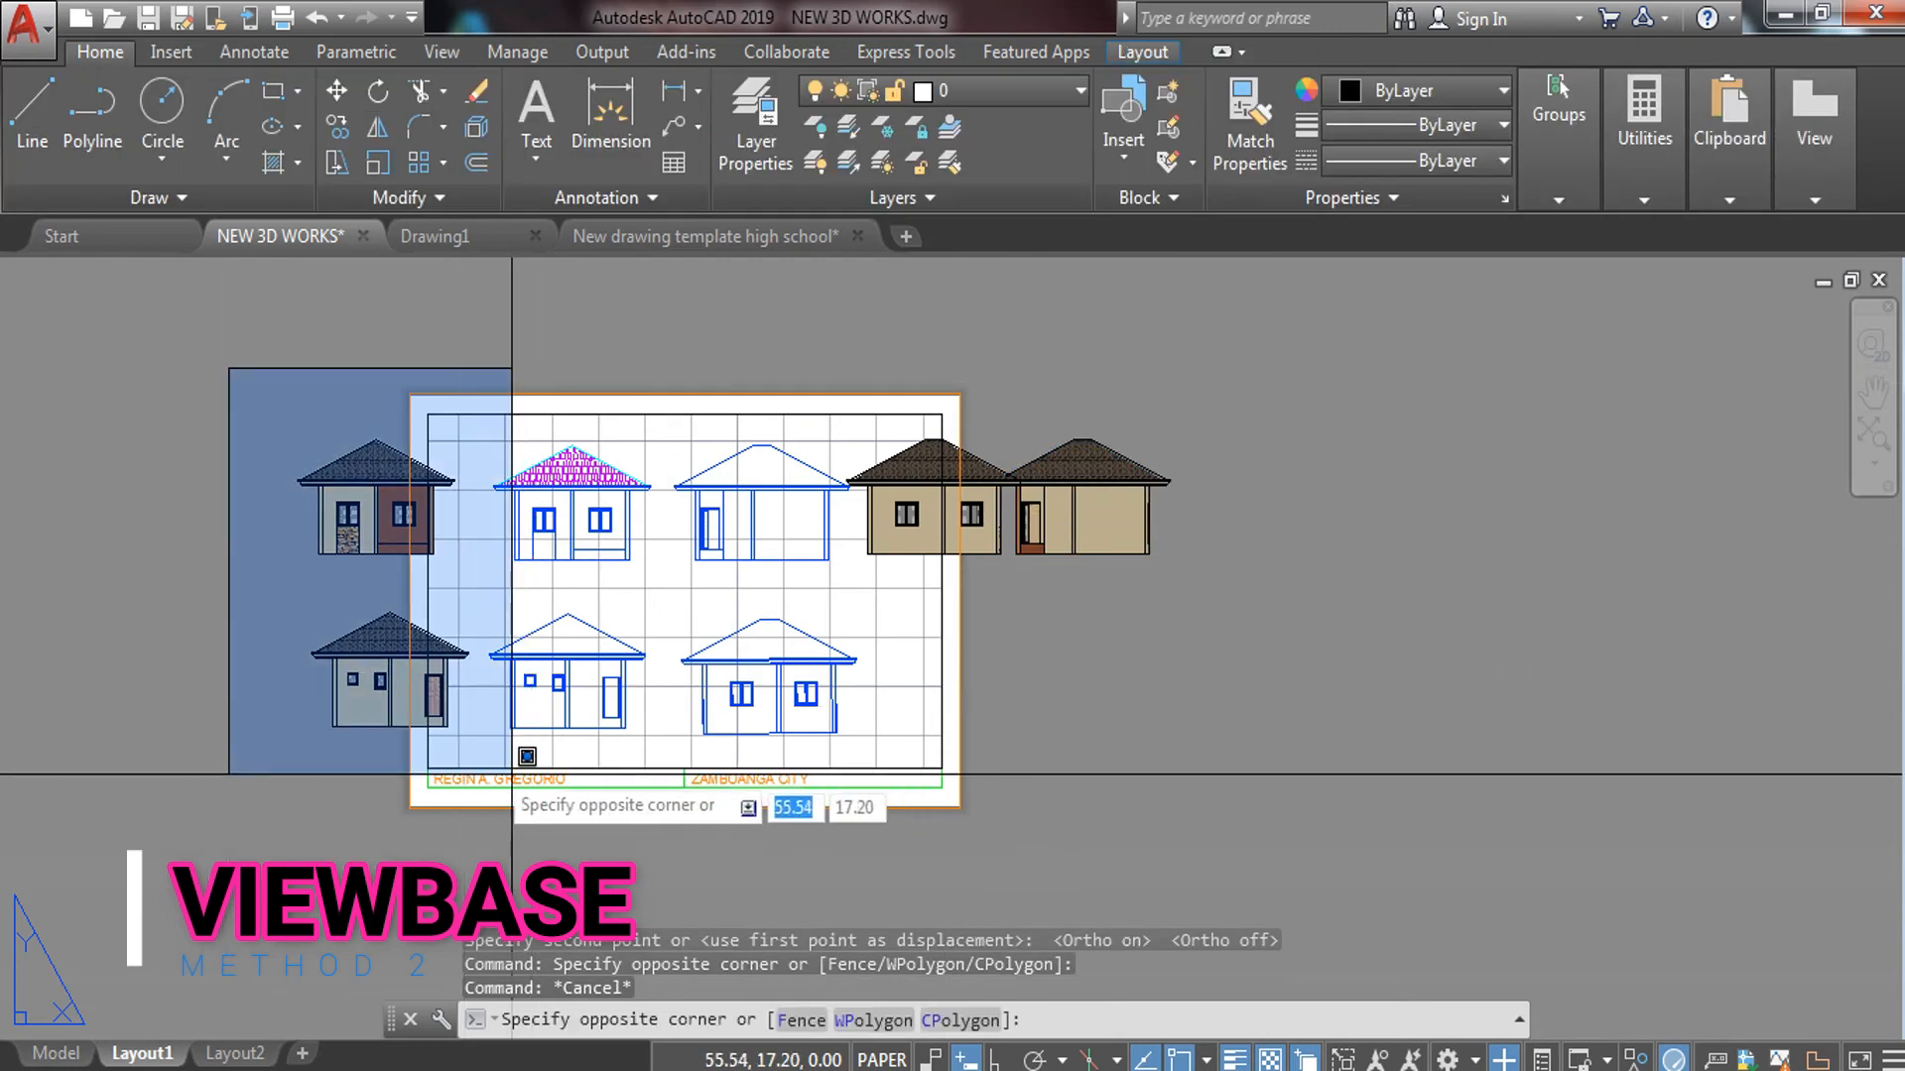
pyautogui.click(483, 737)
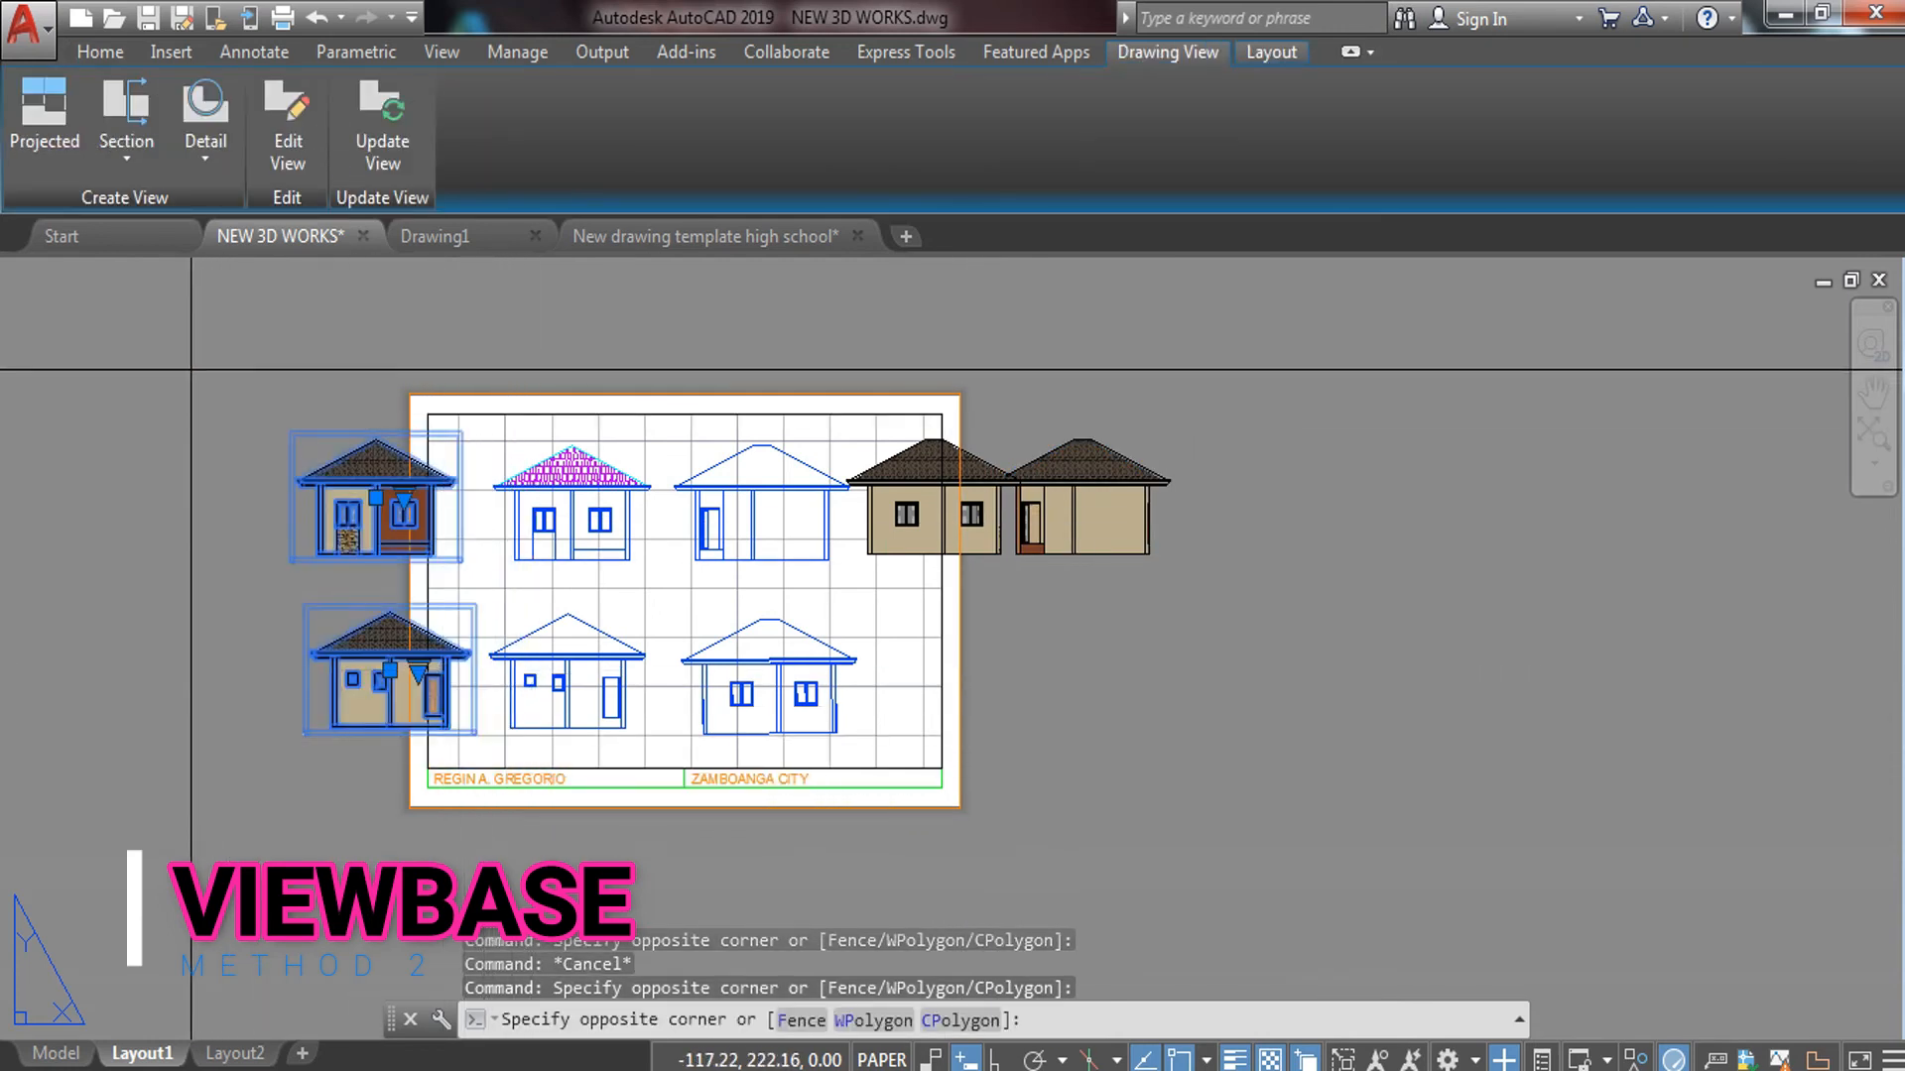
pyautogui.click(1299, 751)
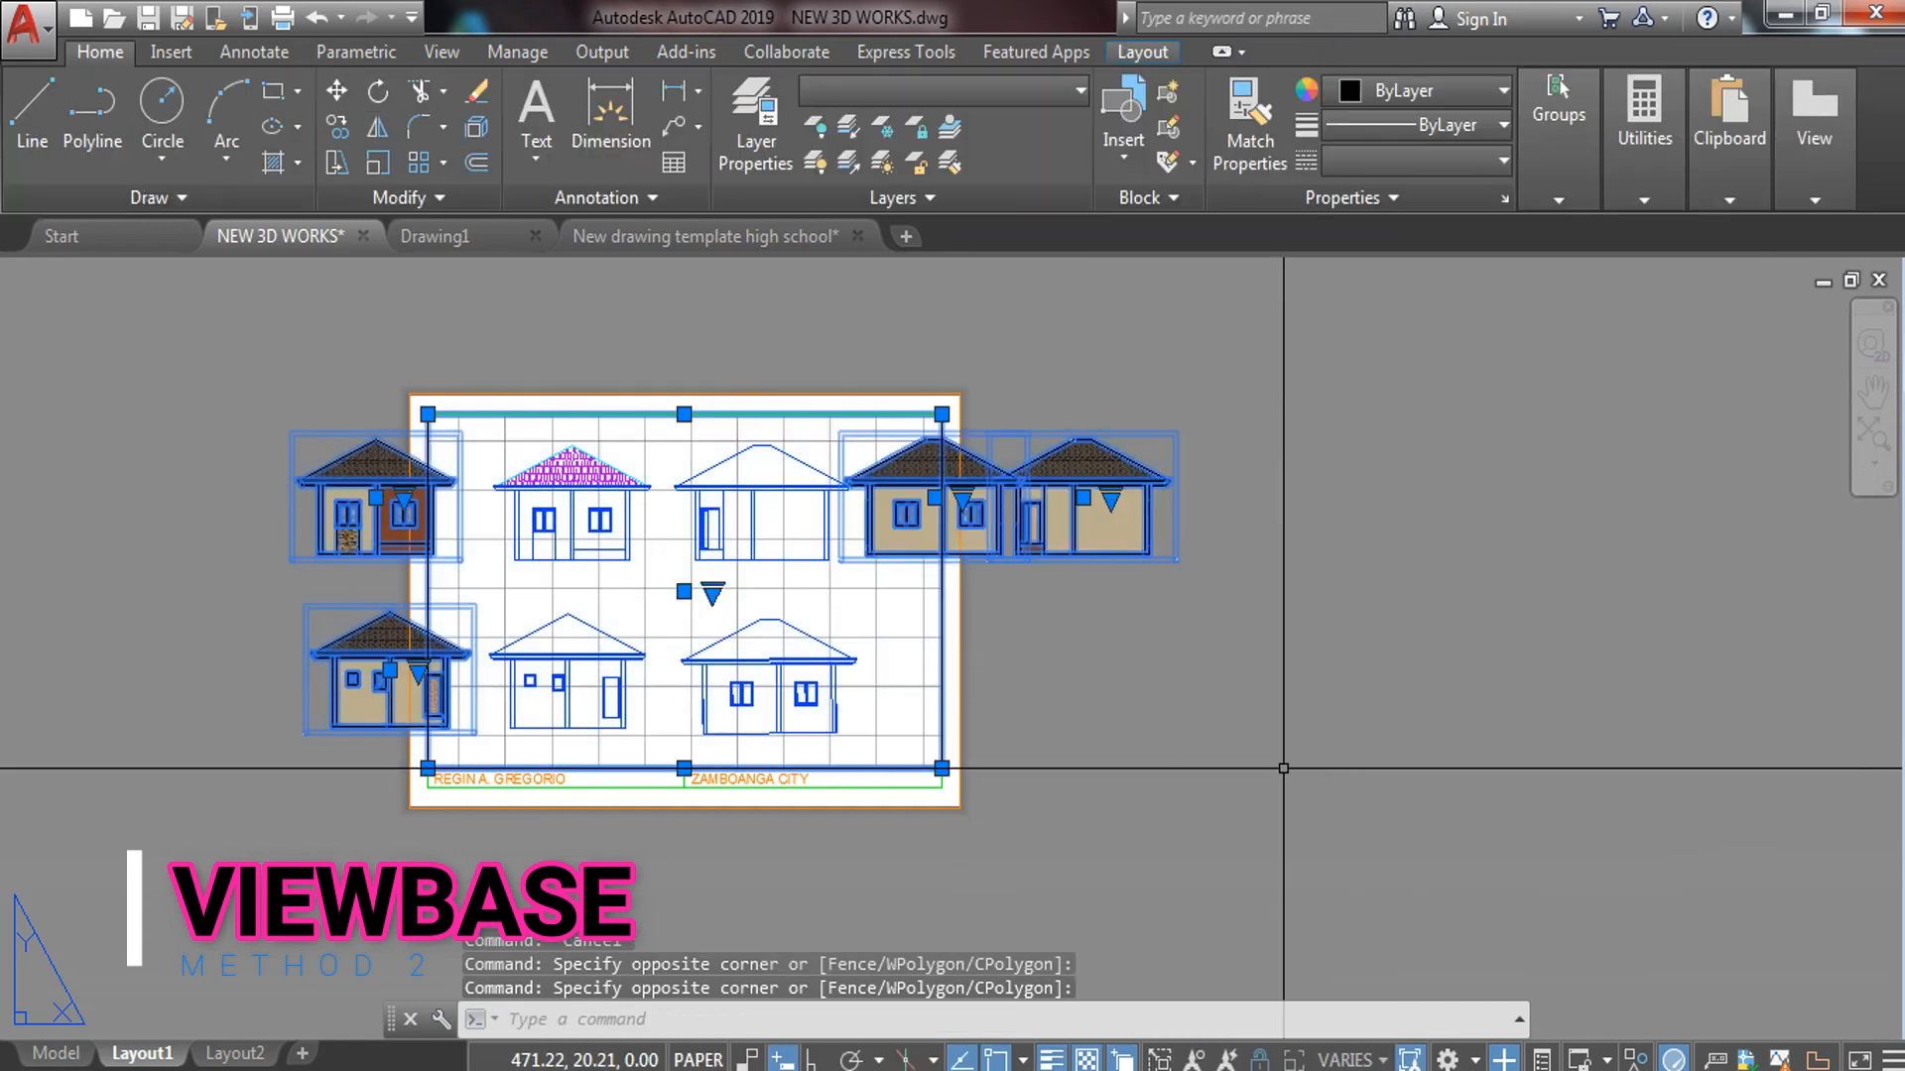
pyautogui.write('m')
pyautogui.press('Return')
pyautogui.click(617, 626)
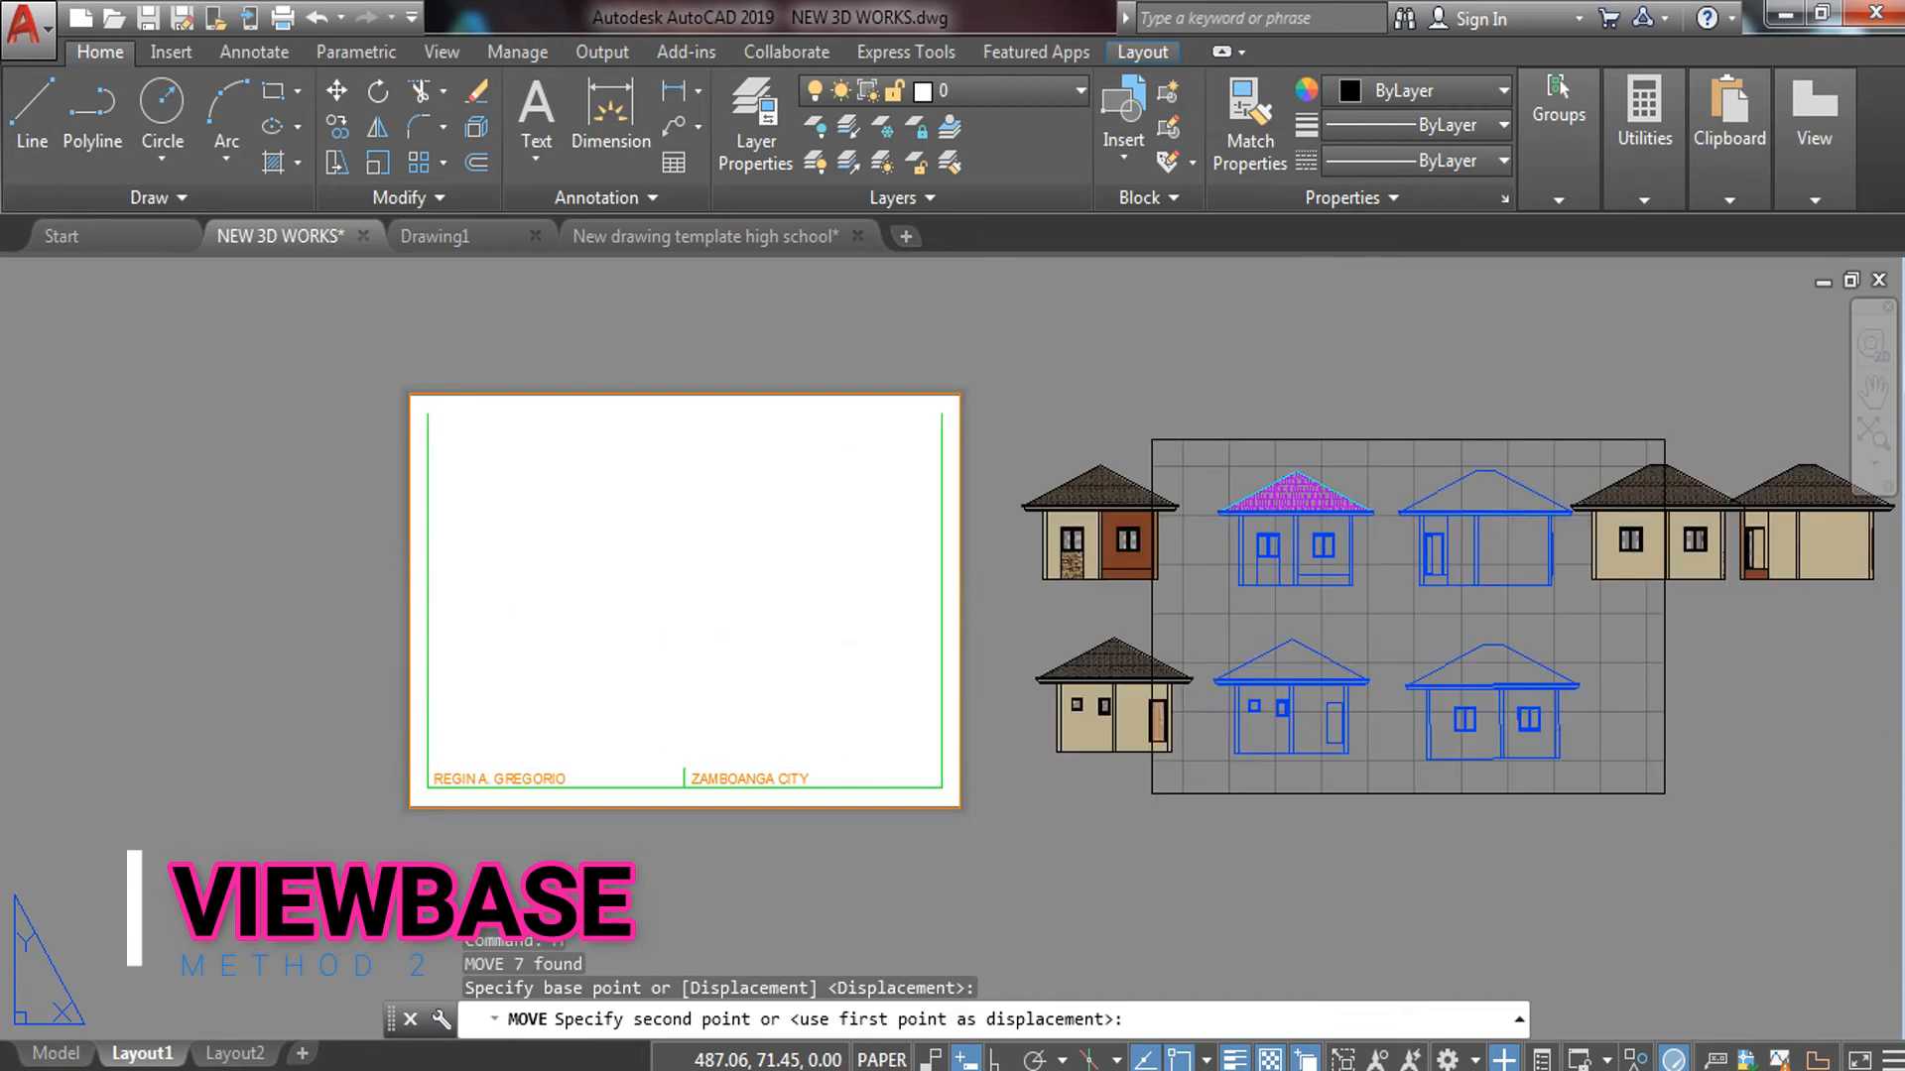
pyautogui.click(1329, 658)
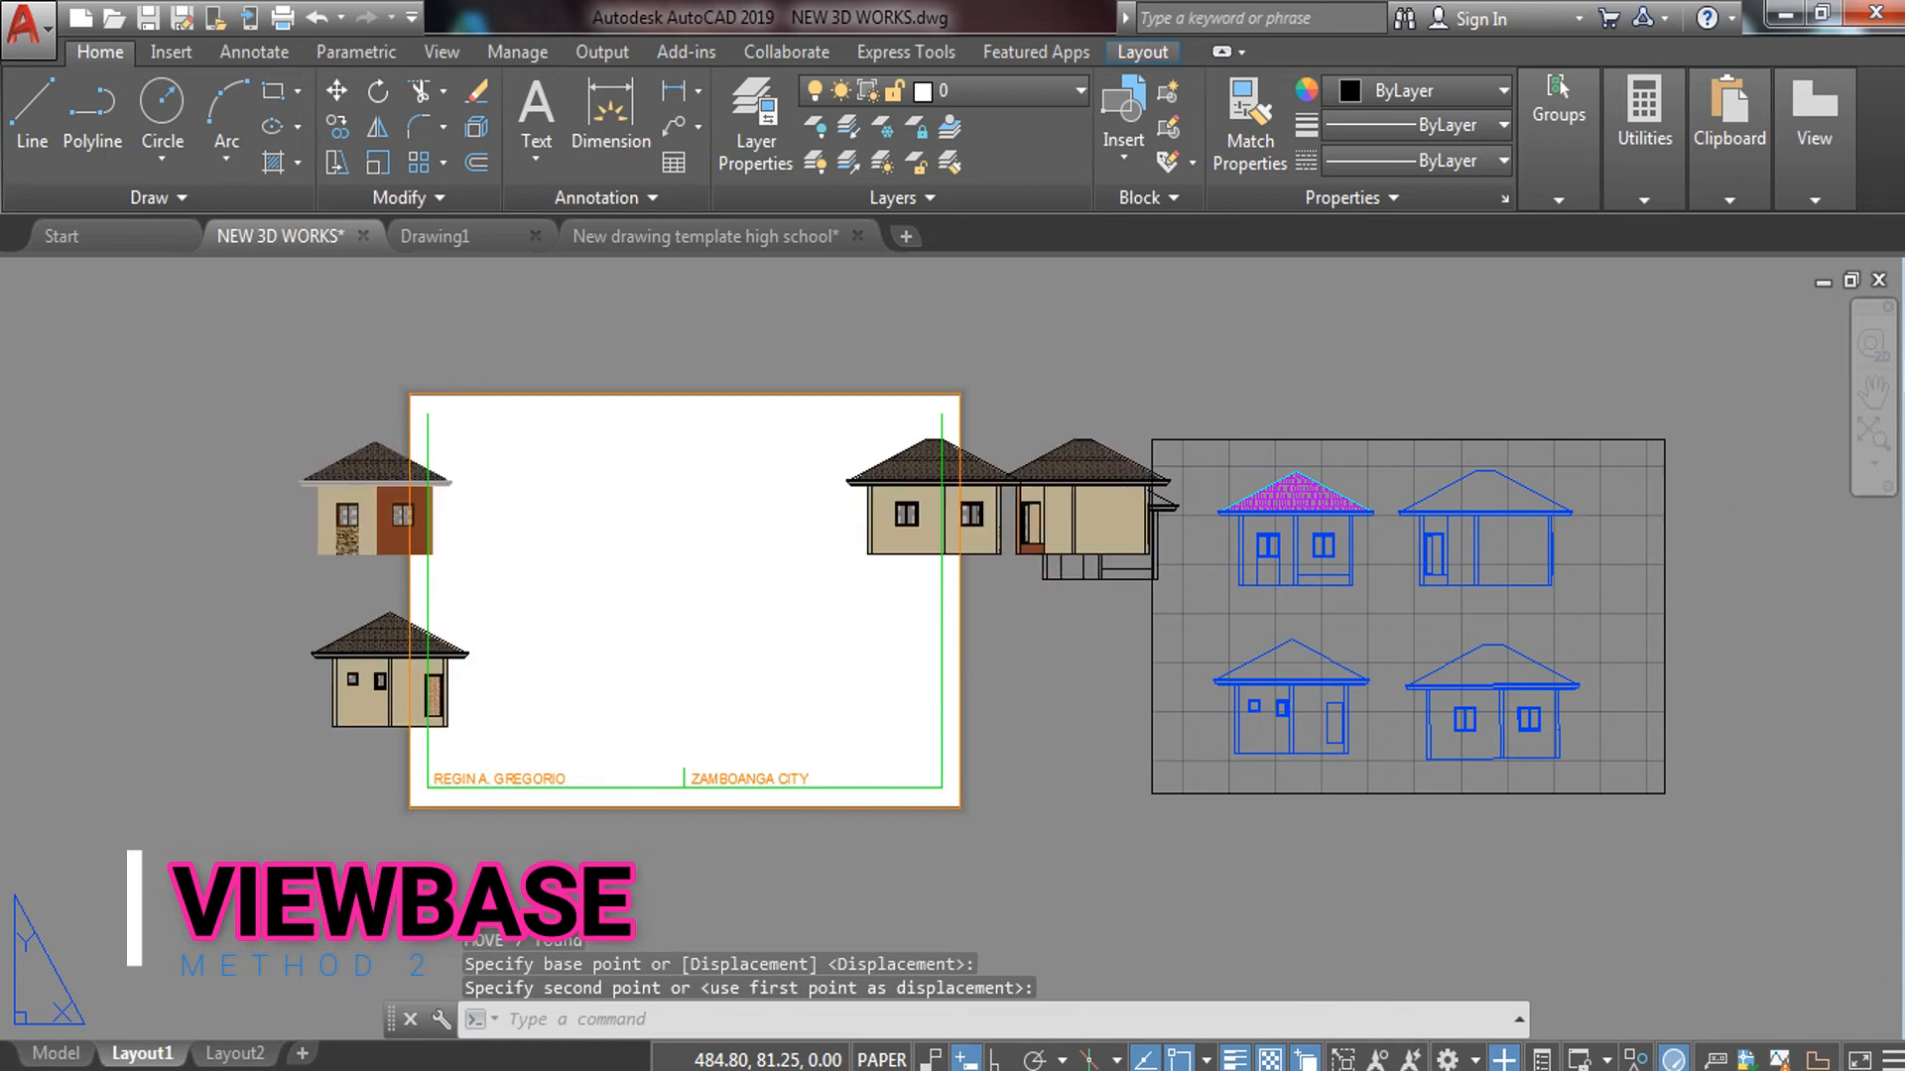
pyautogui.hotkey('ctrl', 'z')
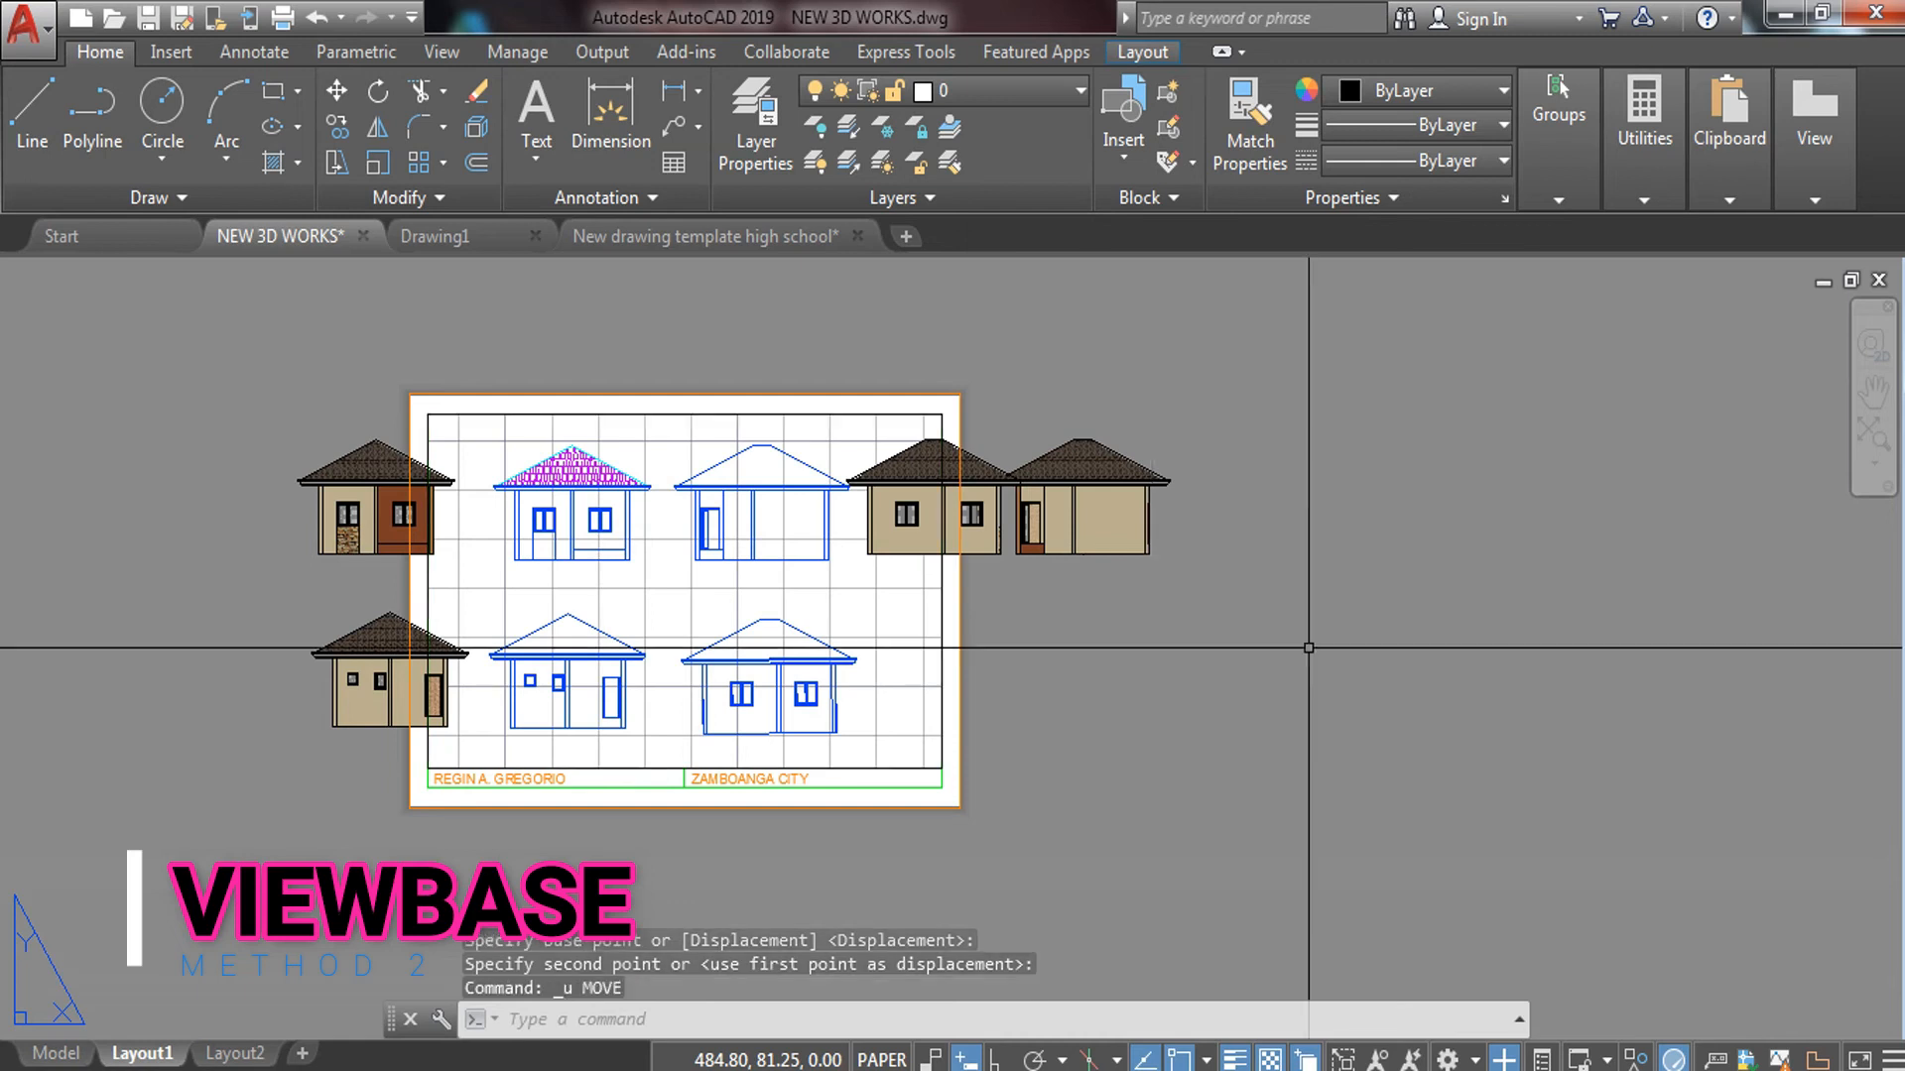
pyautogui.click(508, 416)
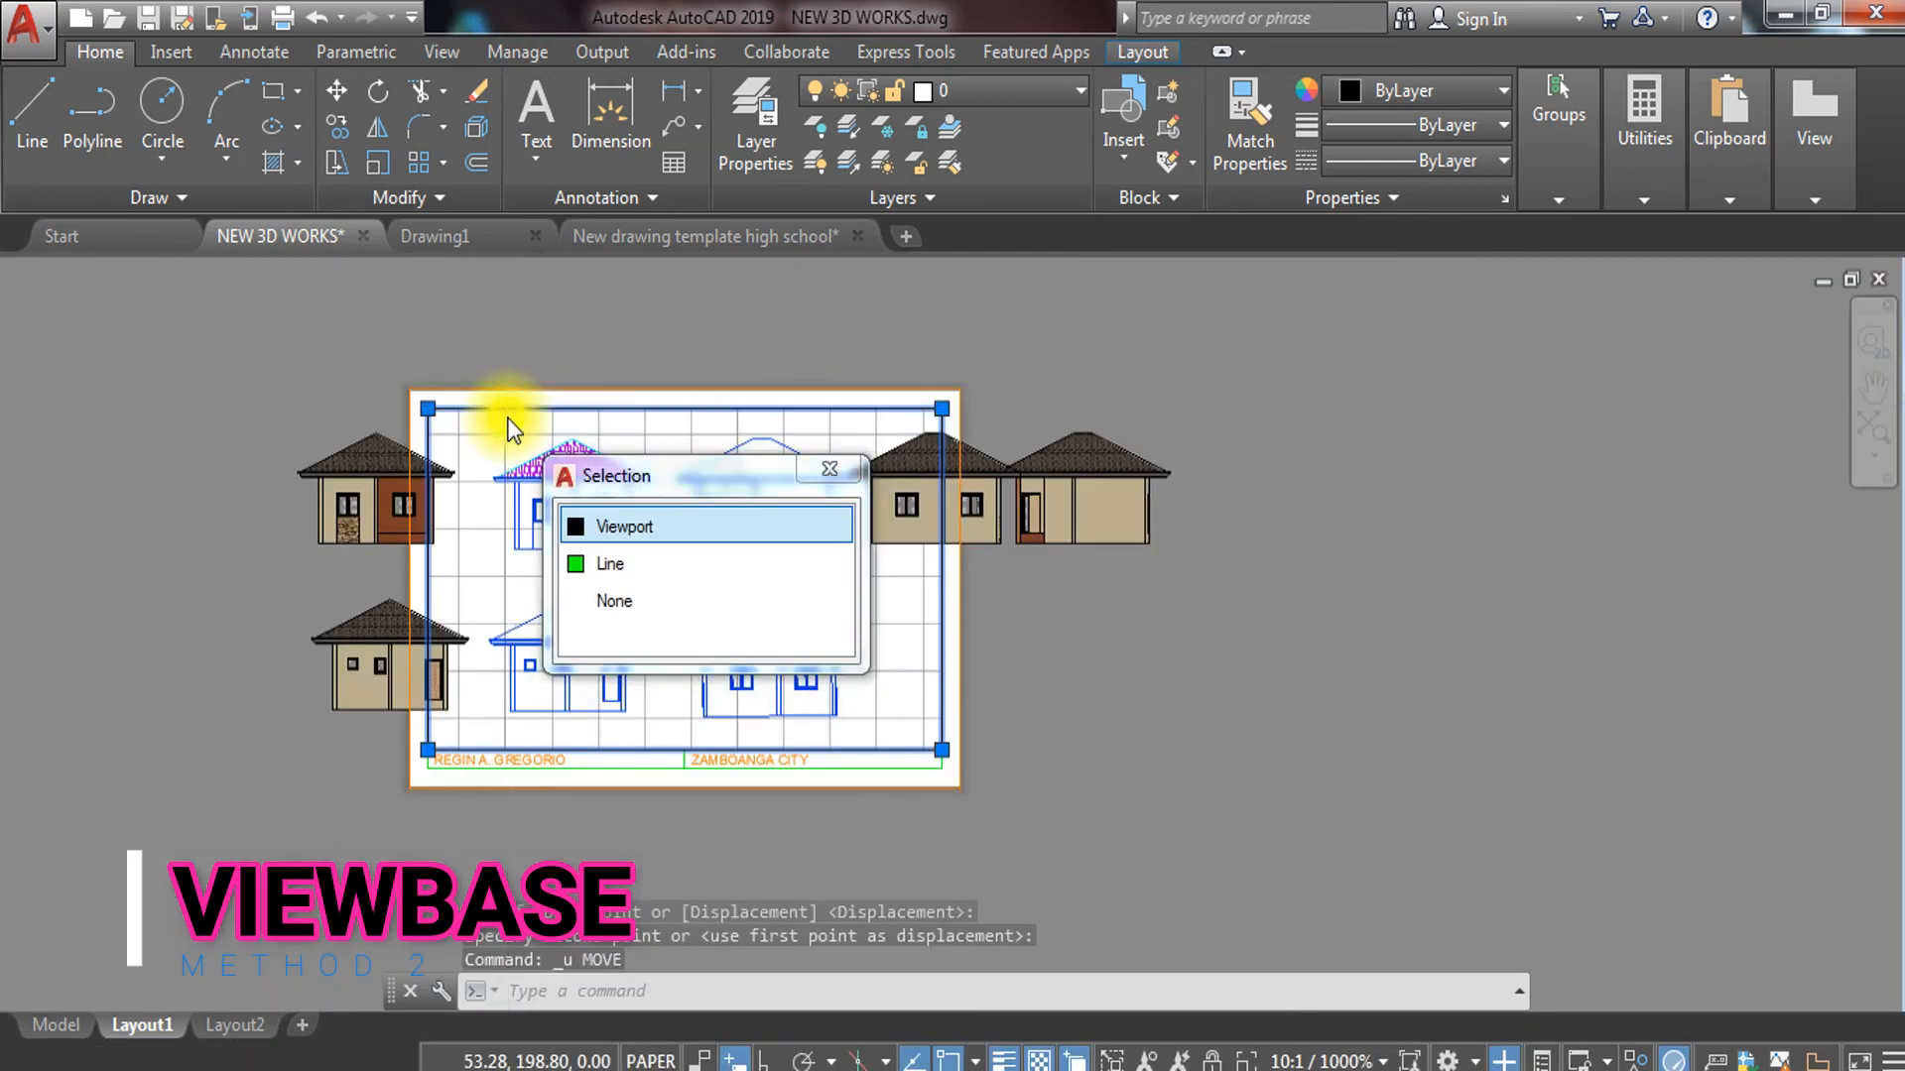
# Erase the old viewport picked from the overlapping objects
pyautogui.click(605, 522)
pyautogui.write('E')
pyautogui.press('Return')
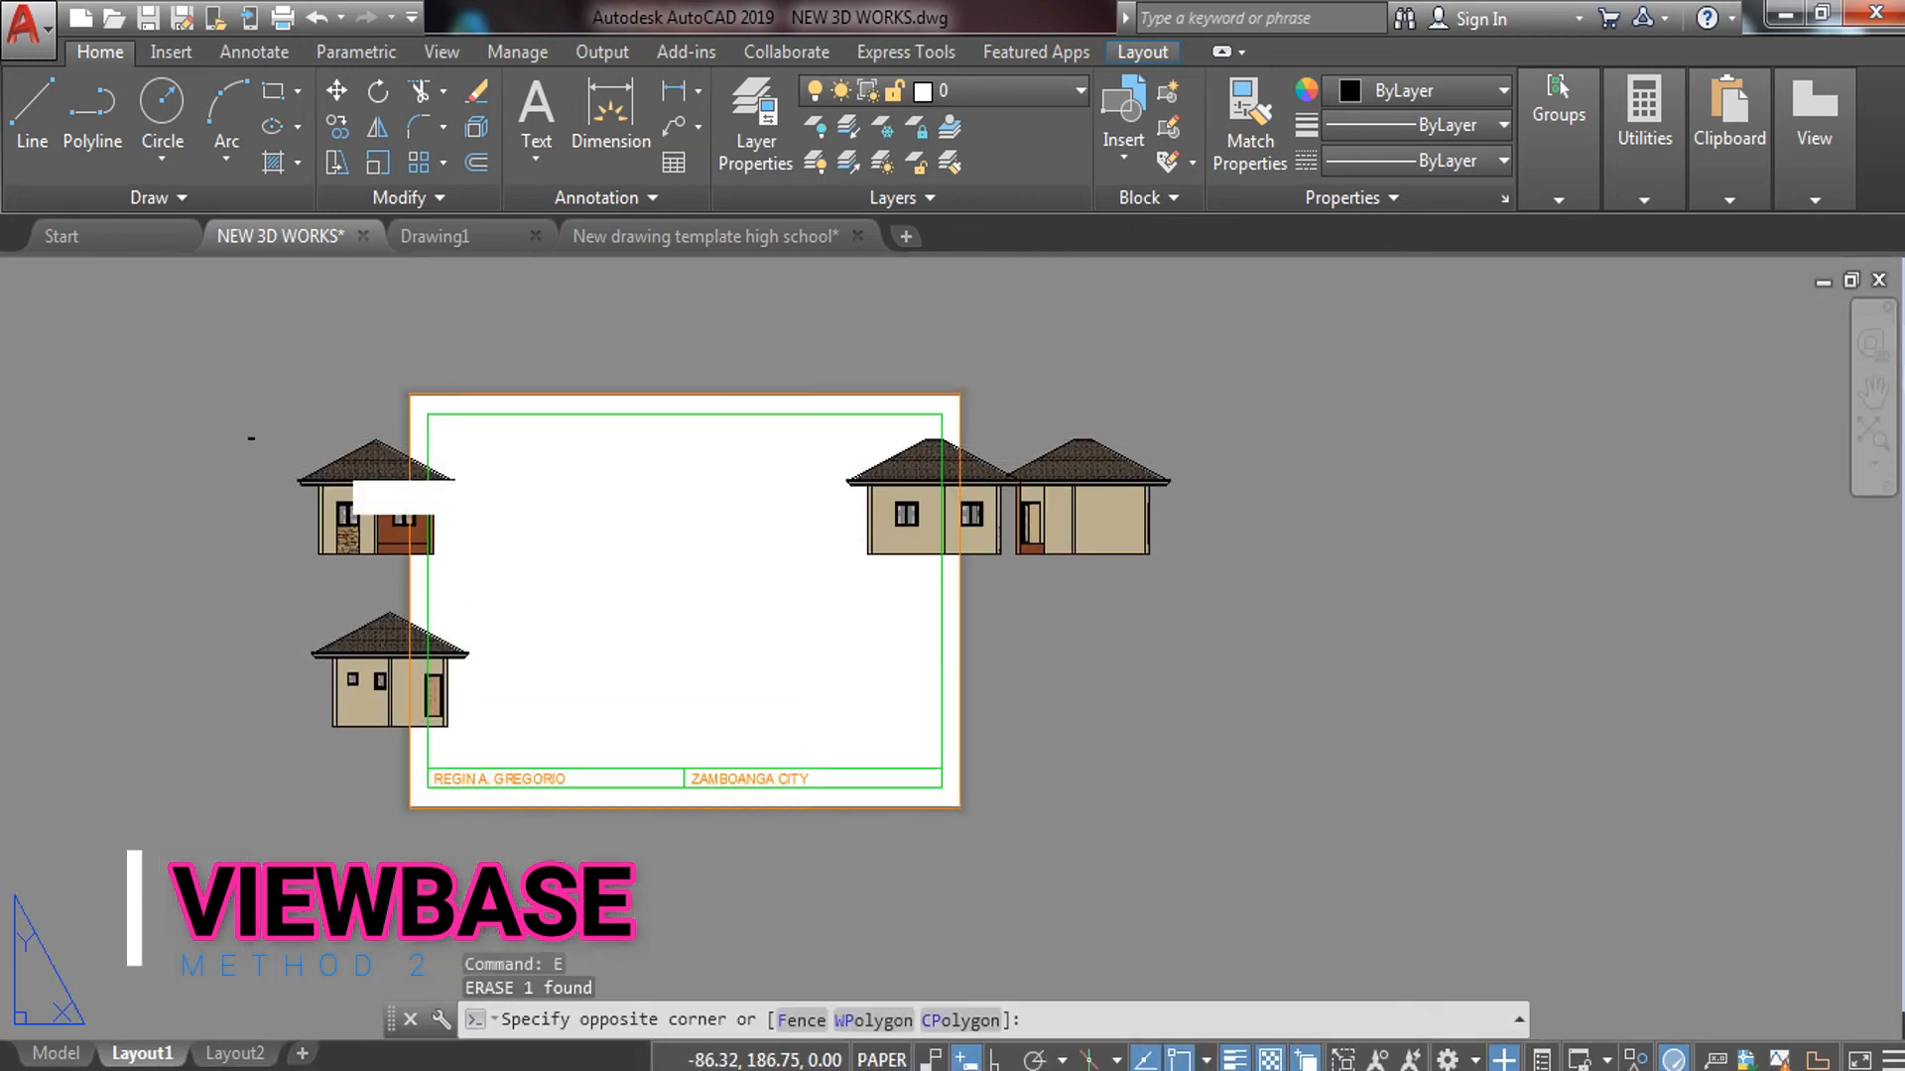
# Move the left house elevation inside the sheet's upper-left corner
pyautogui.click(502, 544)
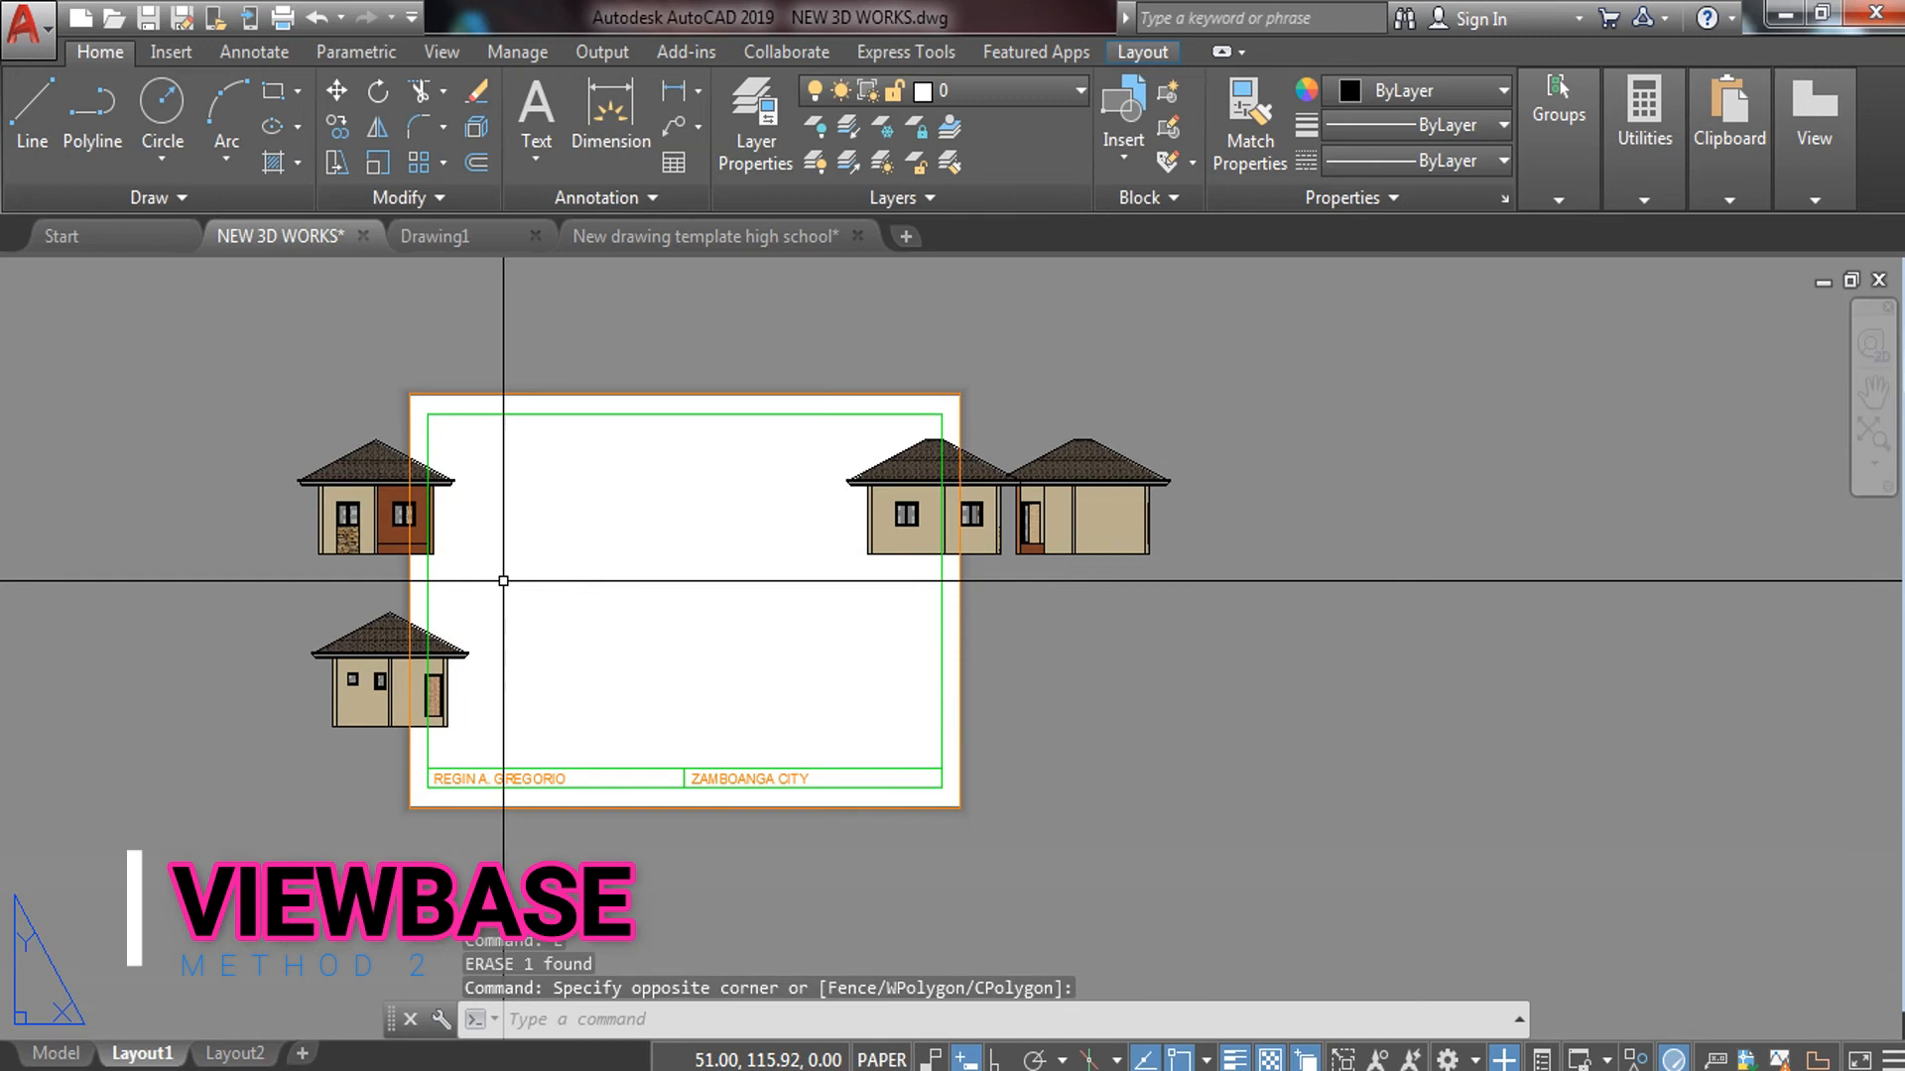
pyautogui.click(359, 504)
pyautogui.write('M')
pyautogui.press('Return')
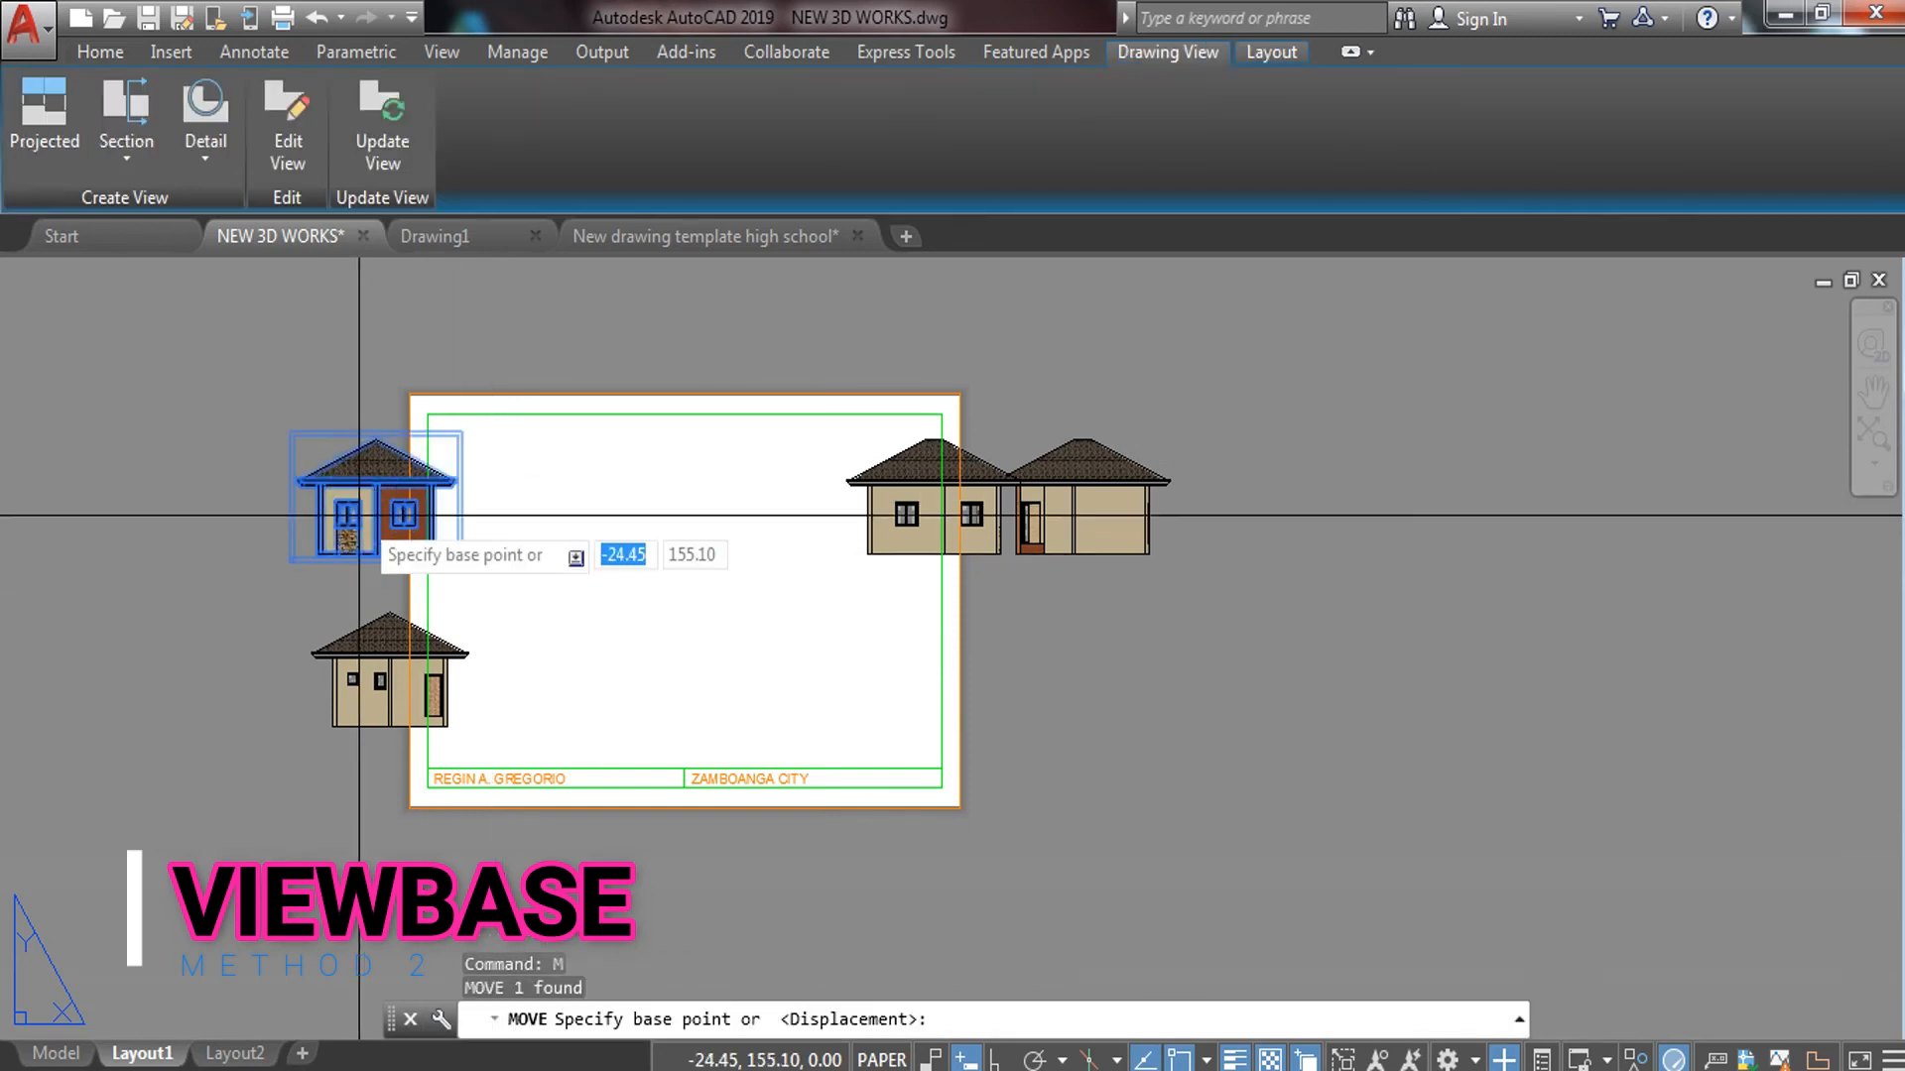
pyautogui.click(378, 491)
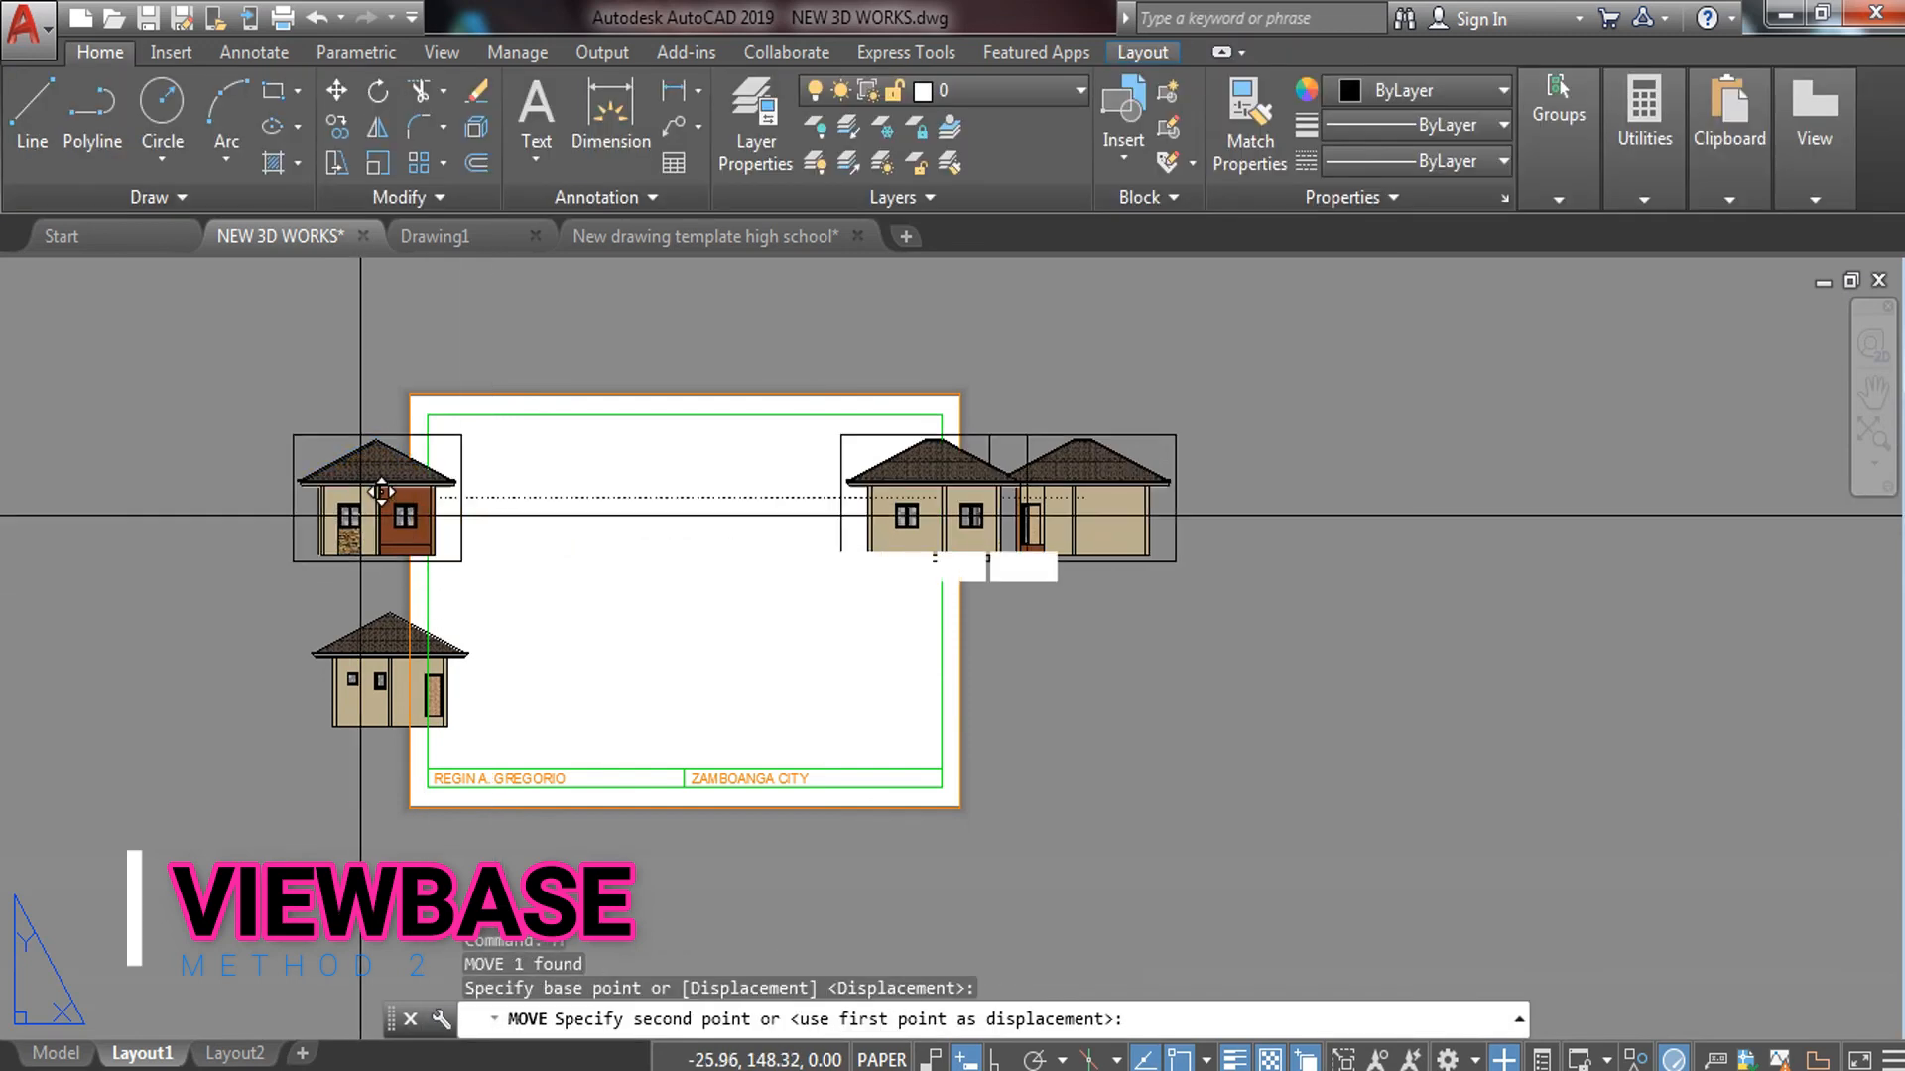
pyautogui.click(541, 531)
# Move the front elevation beside the first one inside the sheet, then select the side elevation
pyautogui.scroll(4, 965, 578)
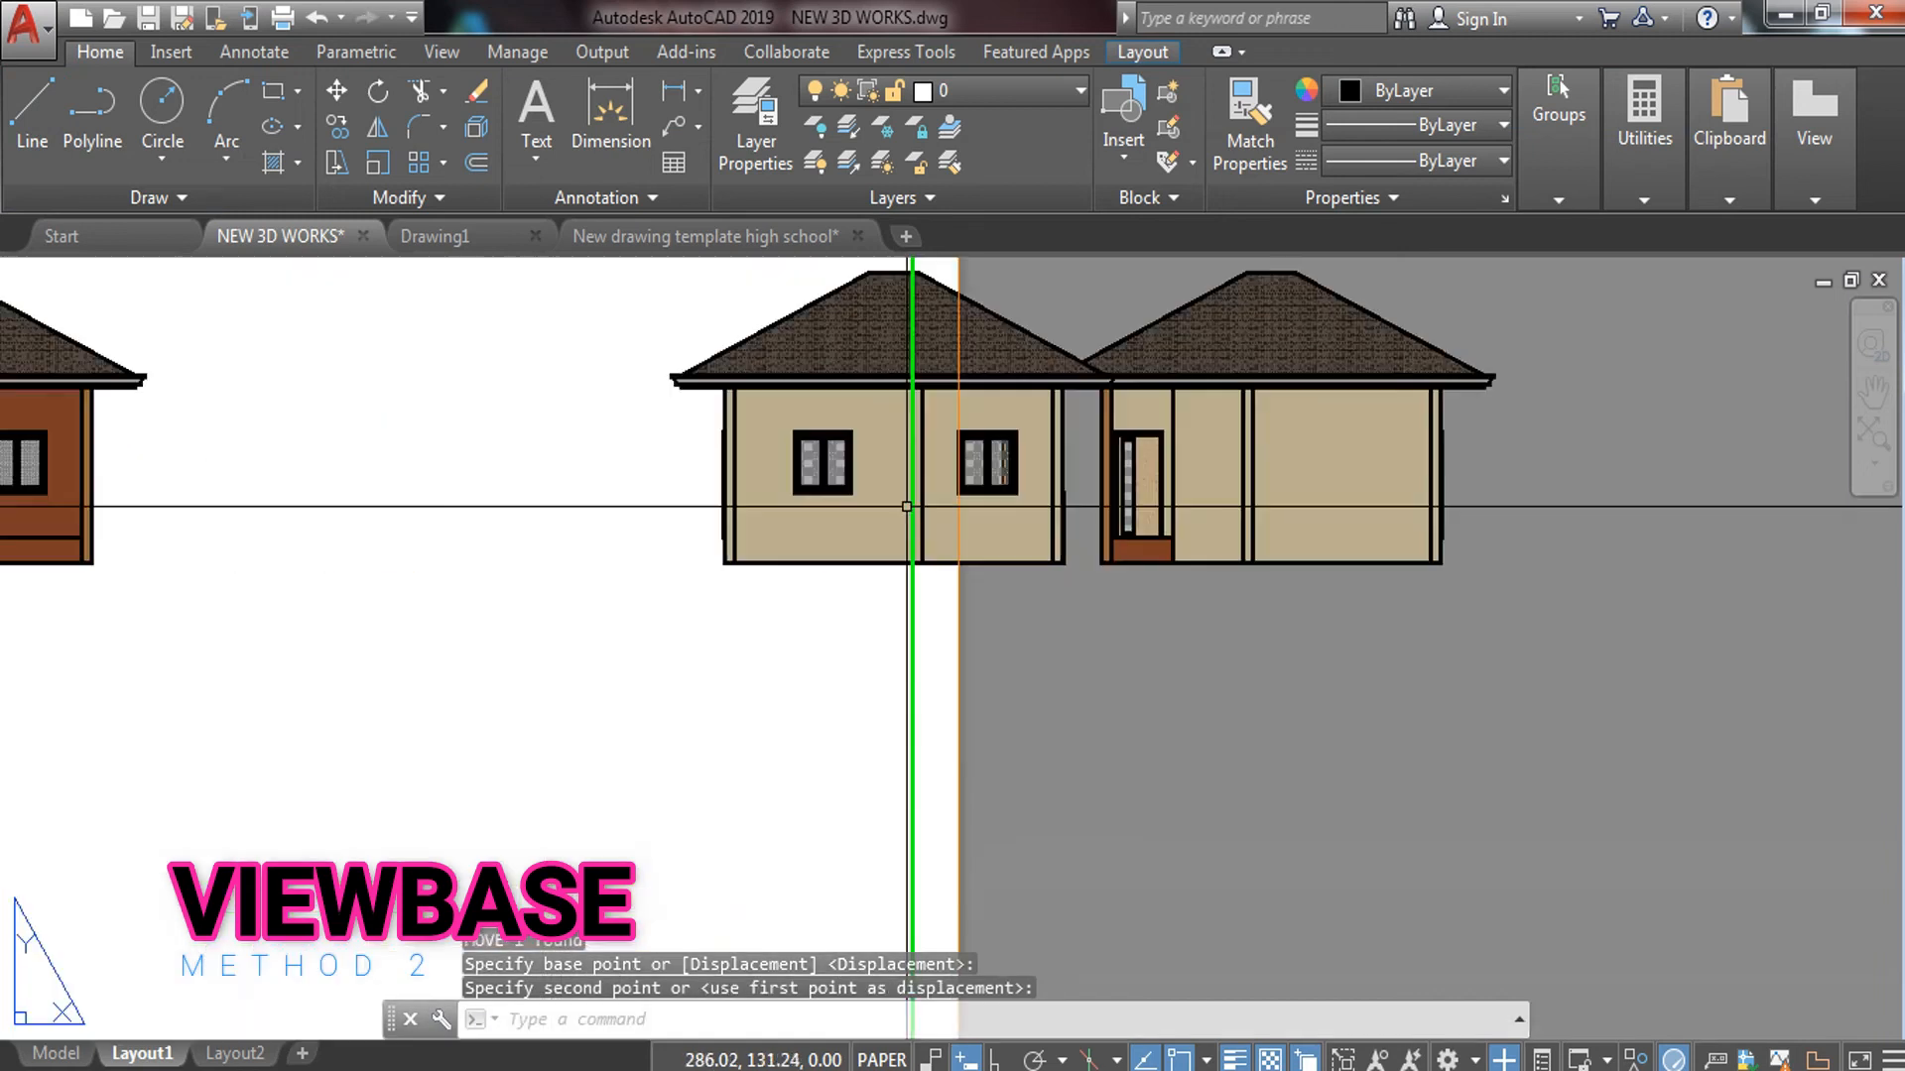
pyautogui.click(796, 501)
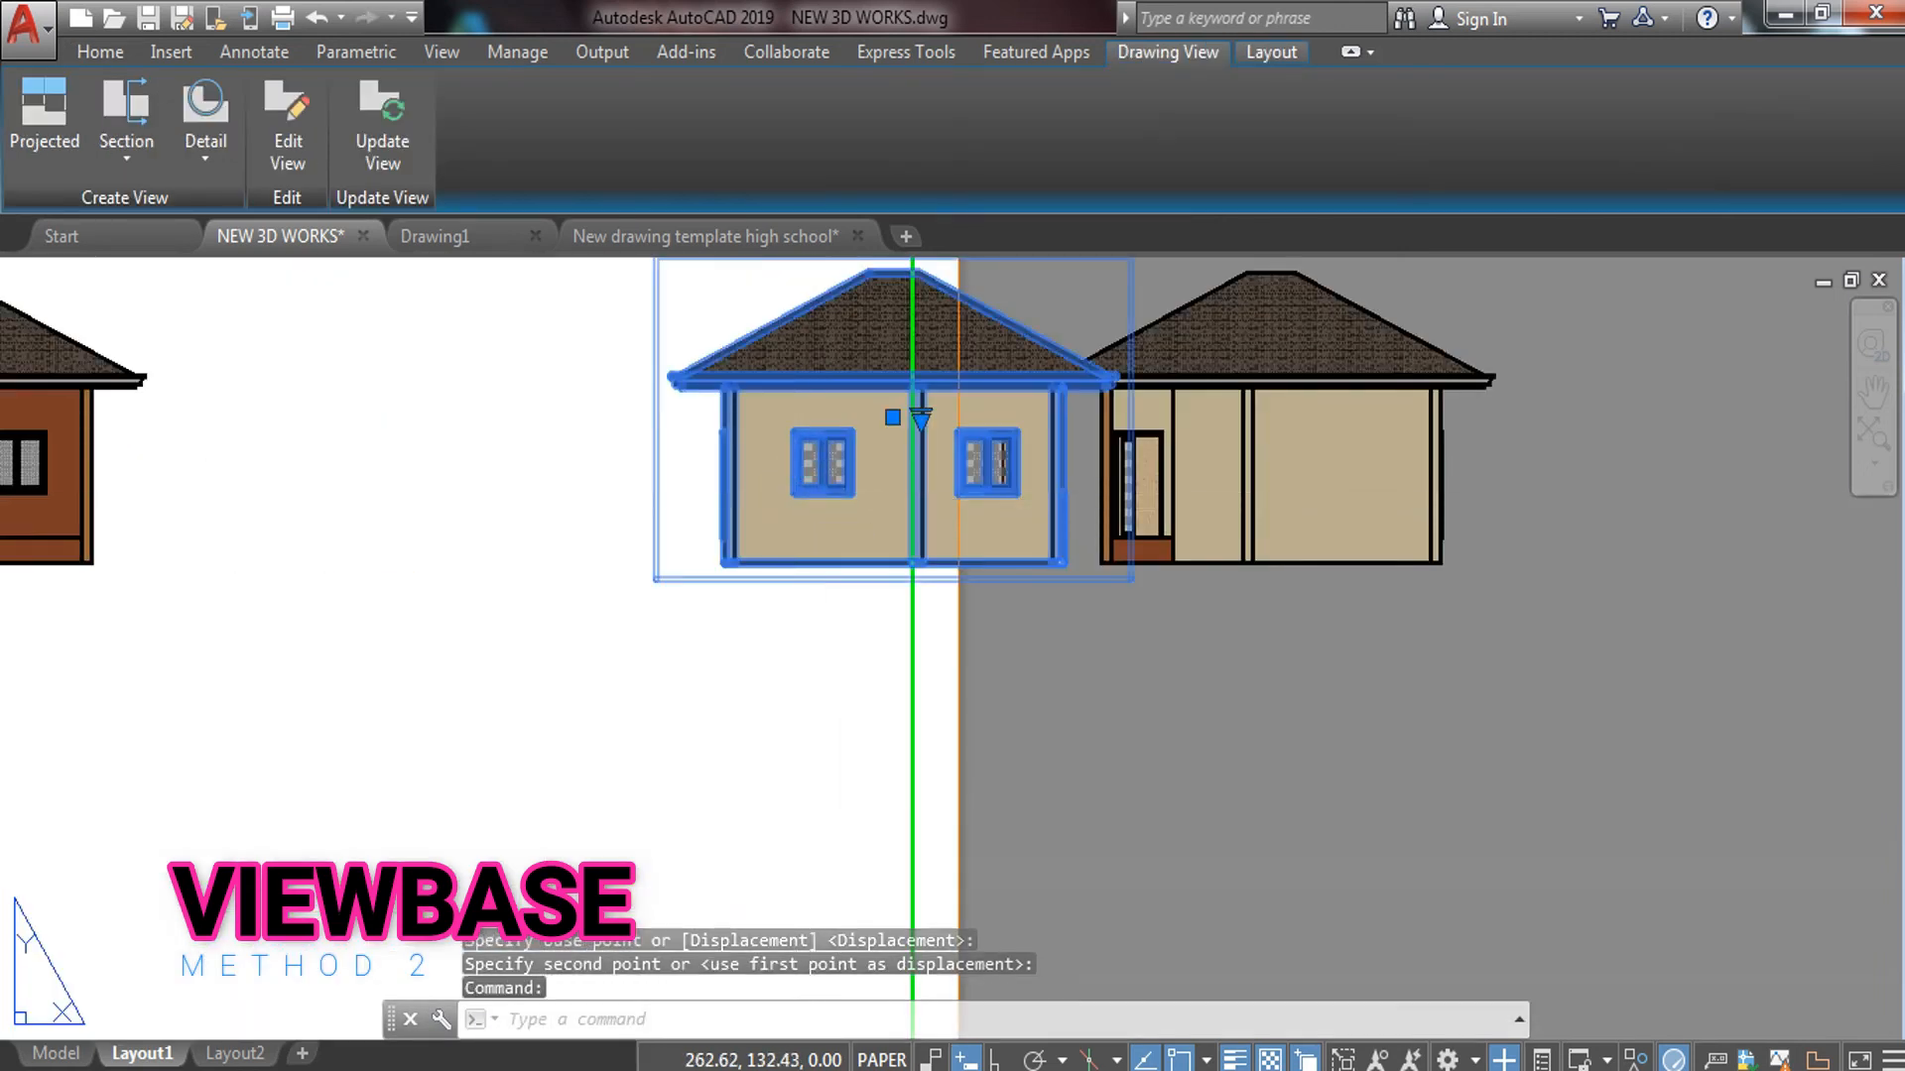
pyautogui.write('m')
pyautogui.press('Return')
pyautogui.click(809, 490)
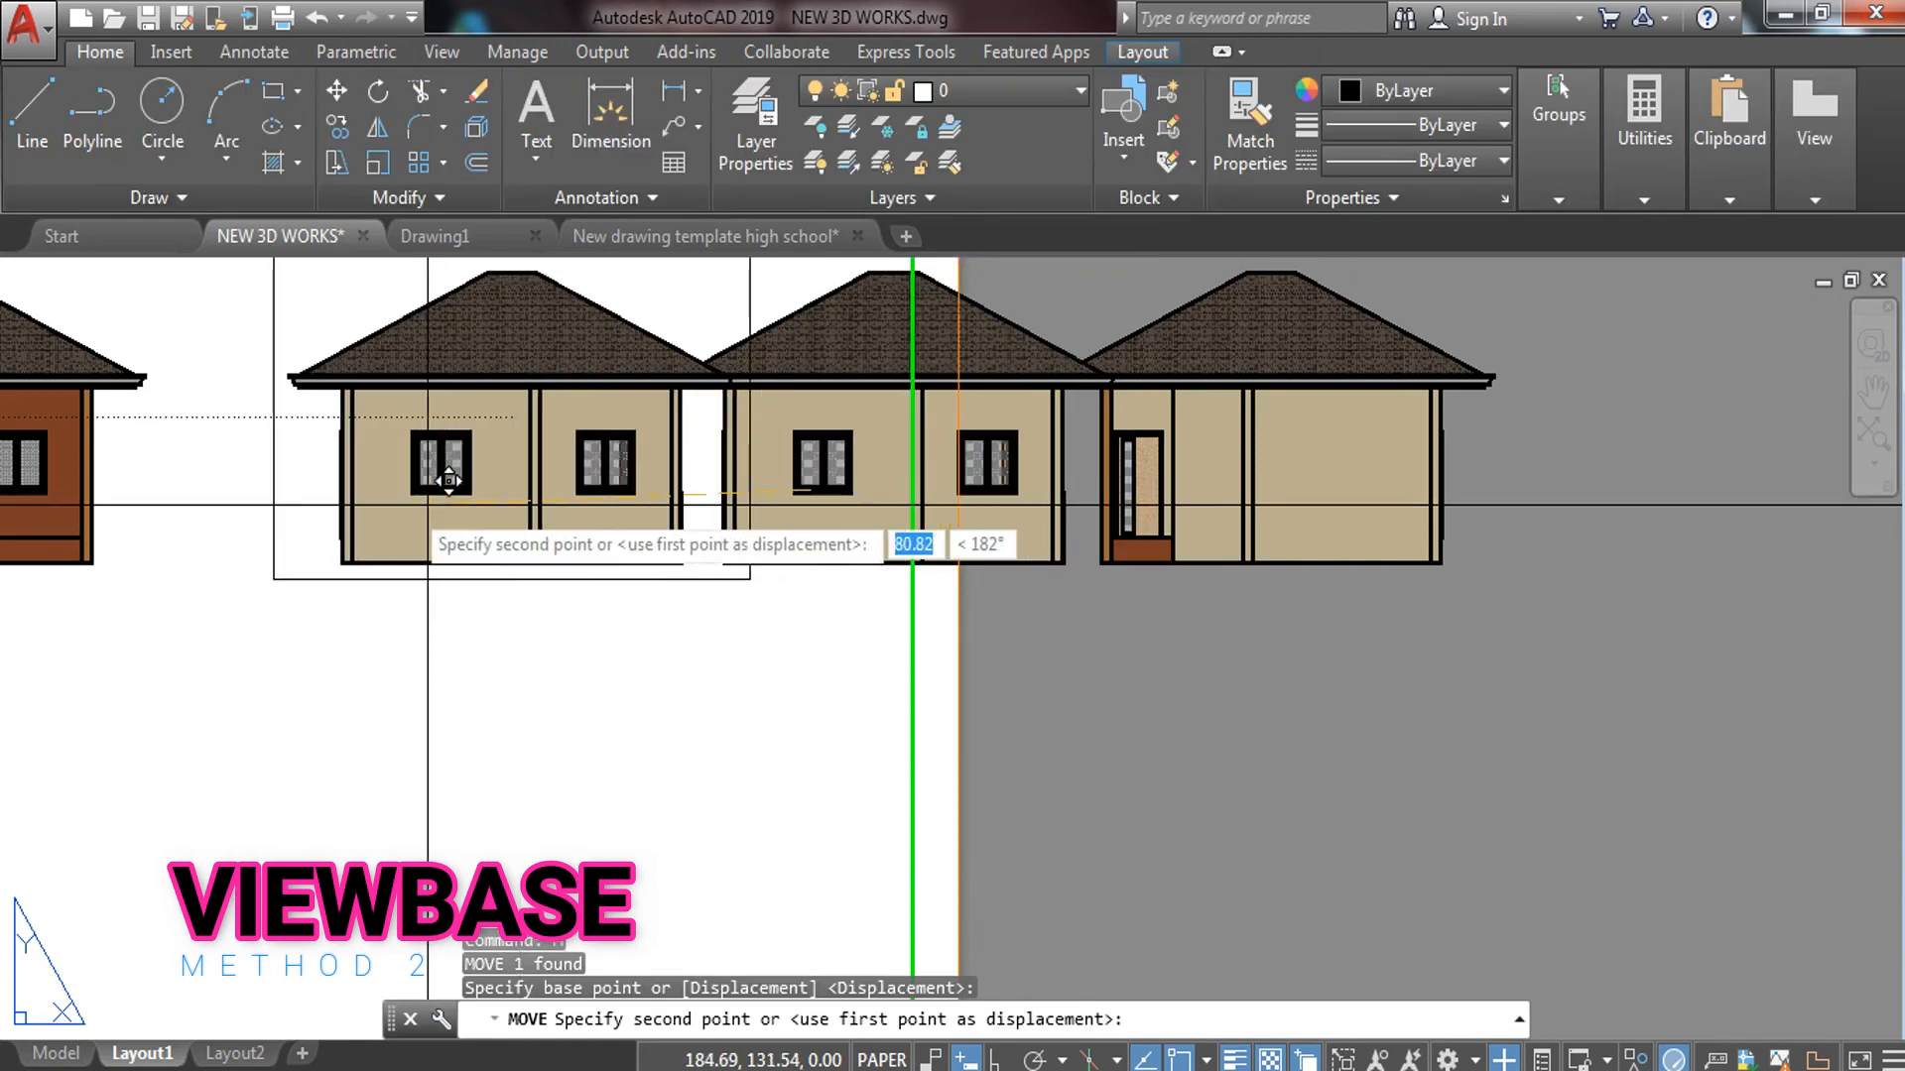
pyautogui.click(434, 481)
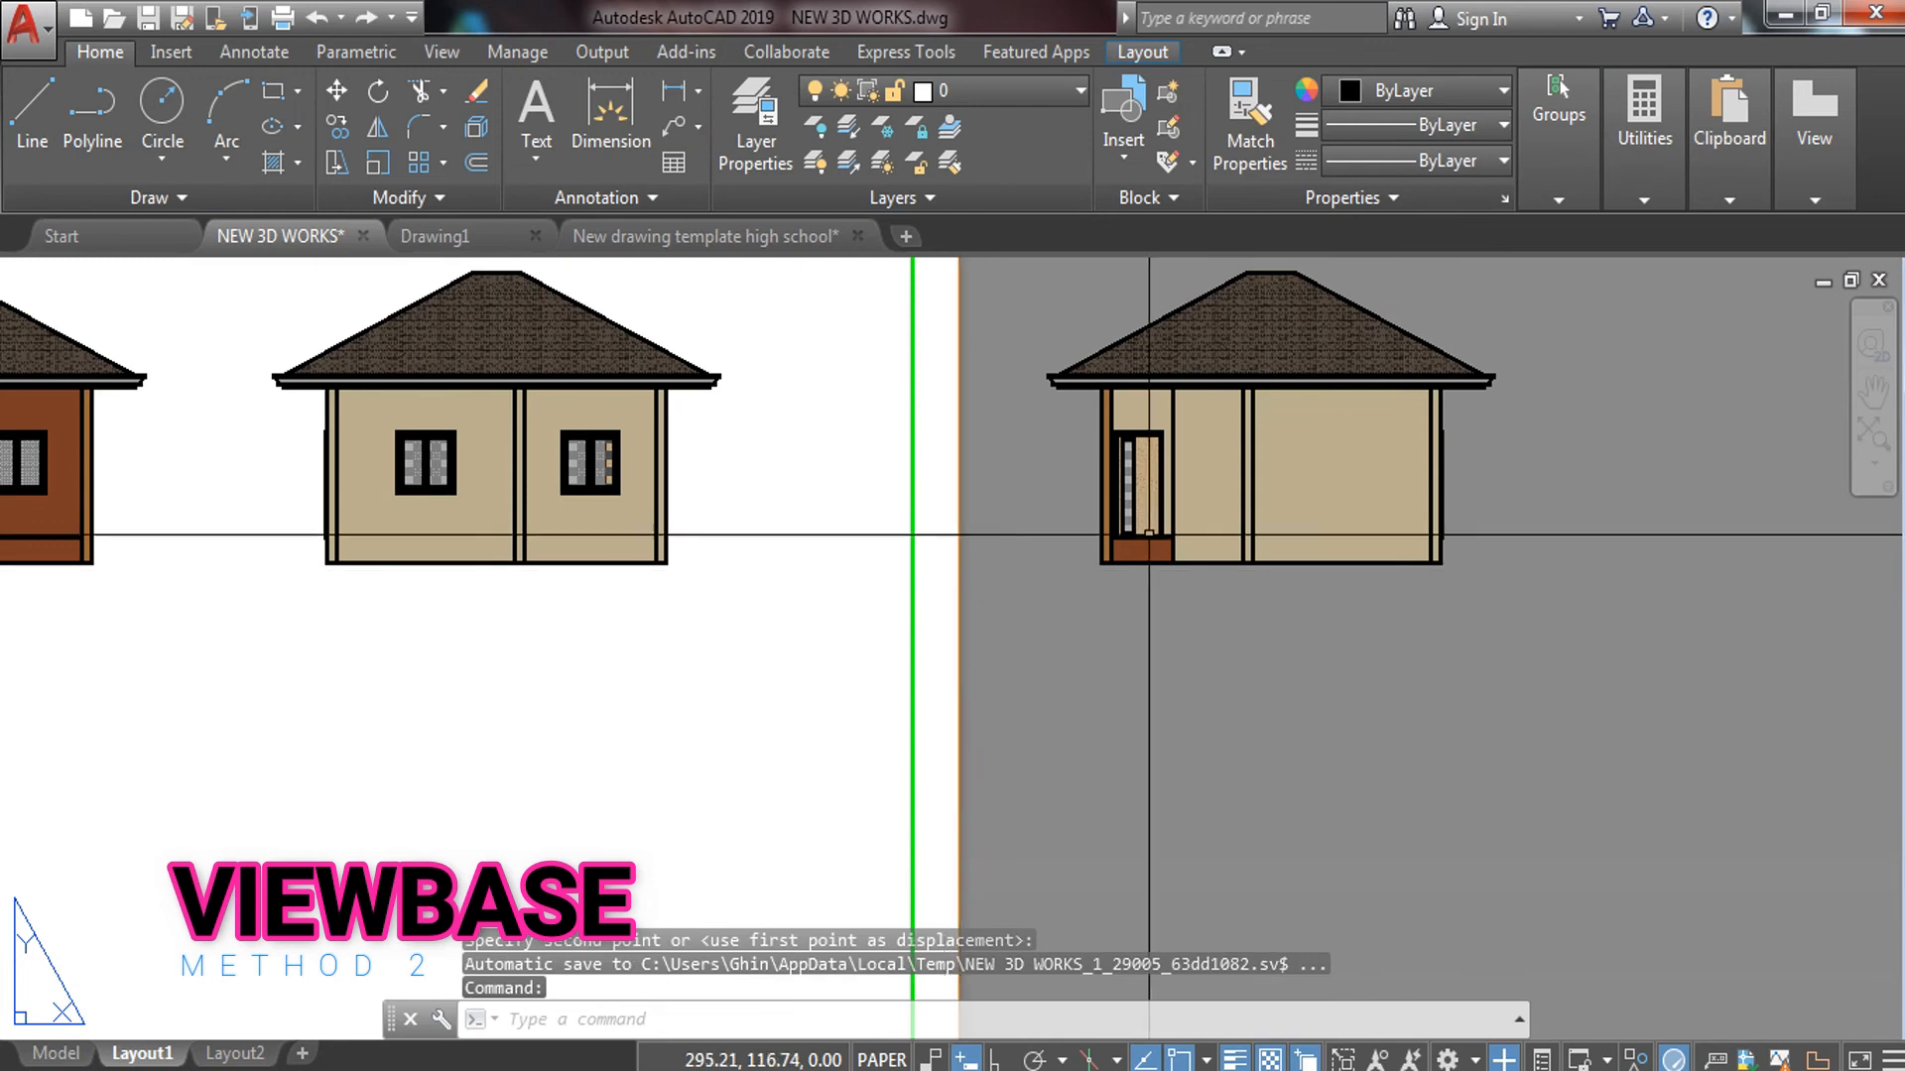
pyautogui.click(1225, 548)
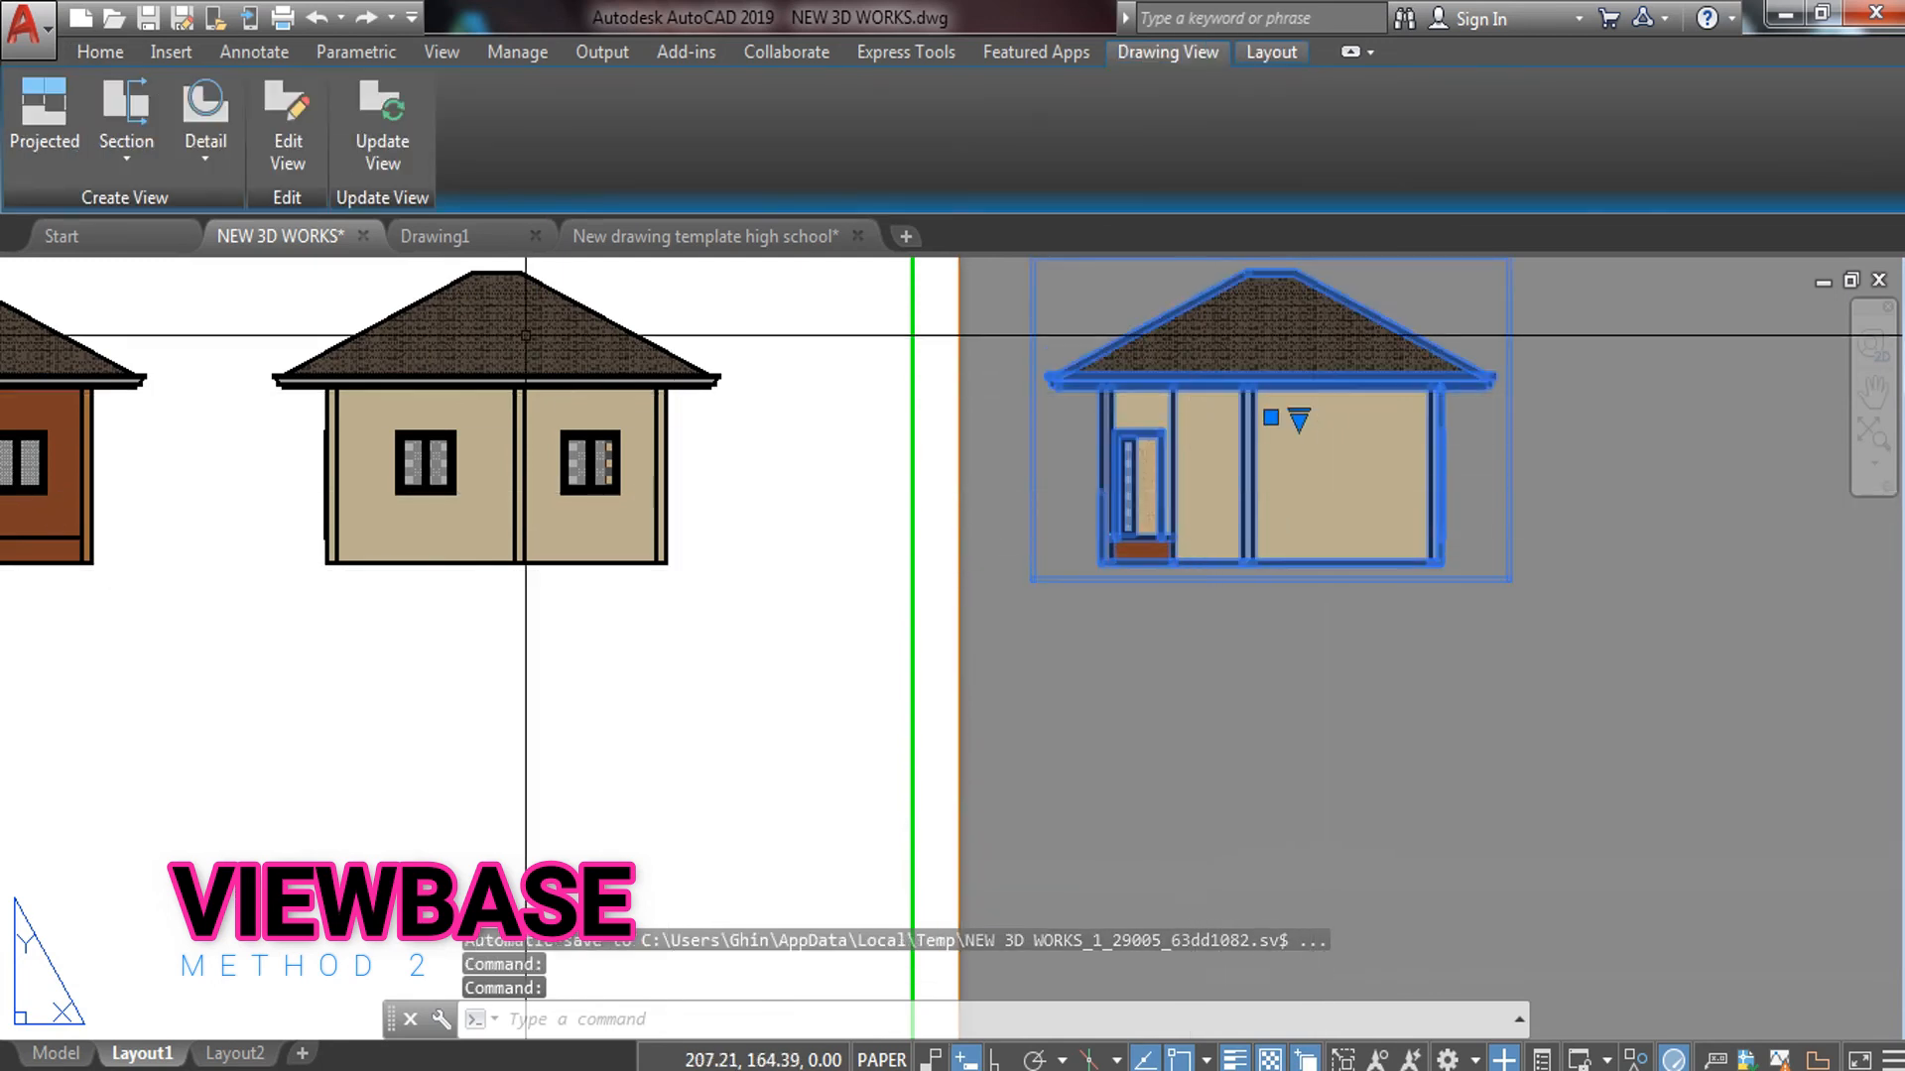
pyautogui.write('X')
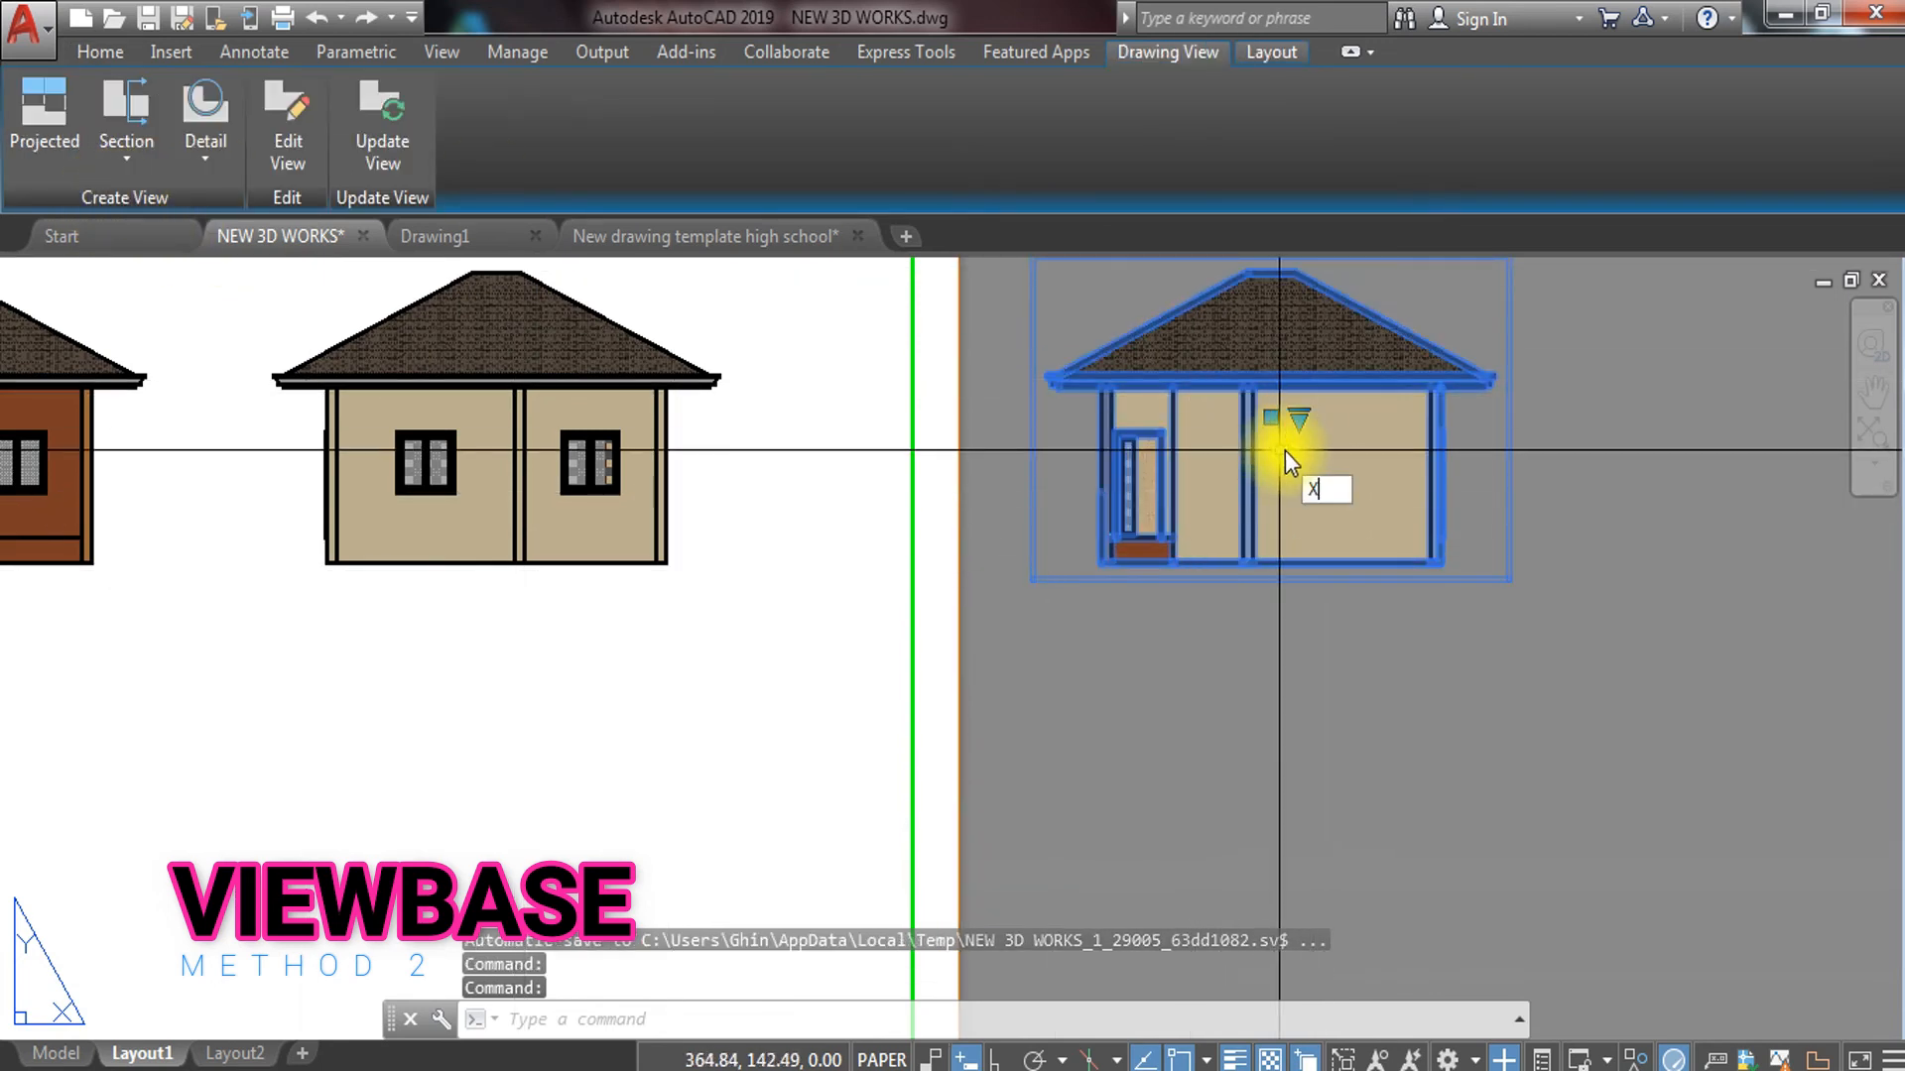
pyautogui.press('Return')
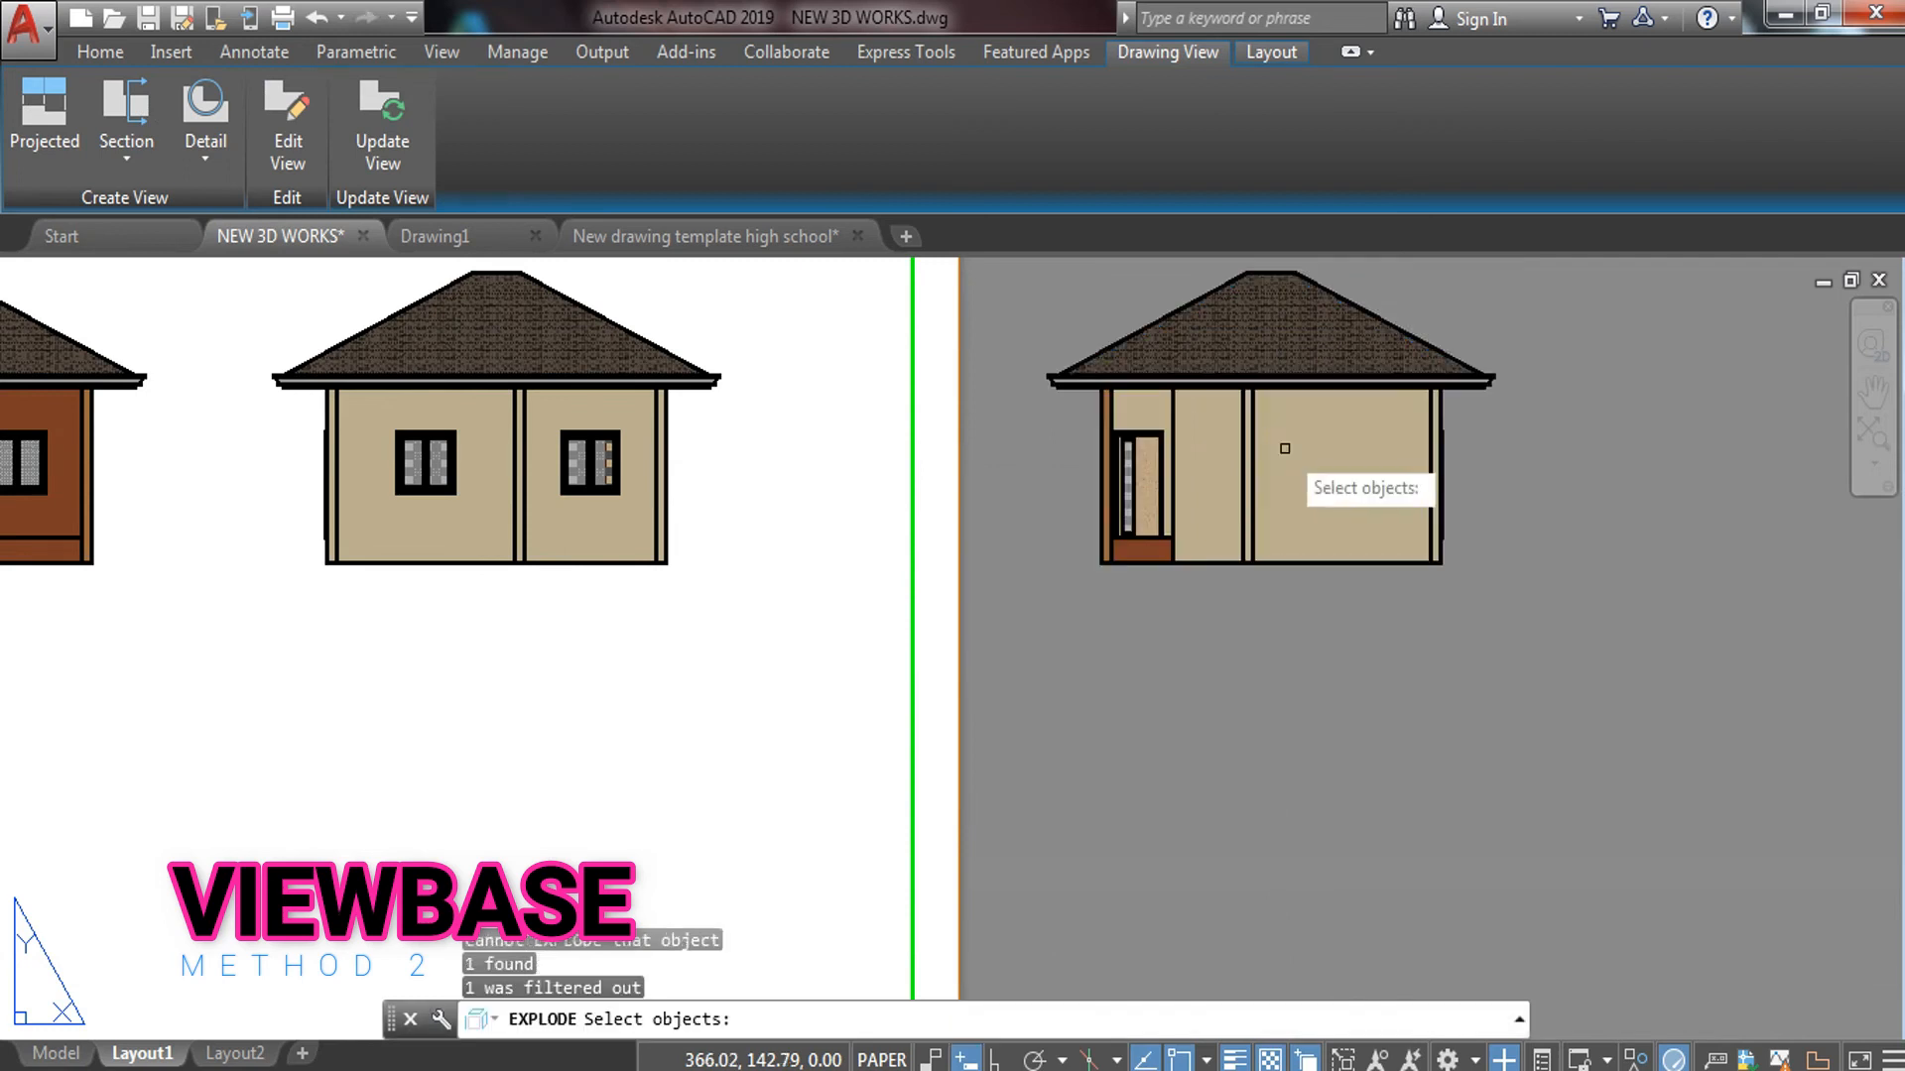
pyautogui.click(1448, 299)
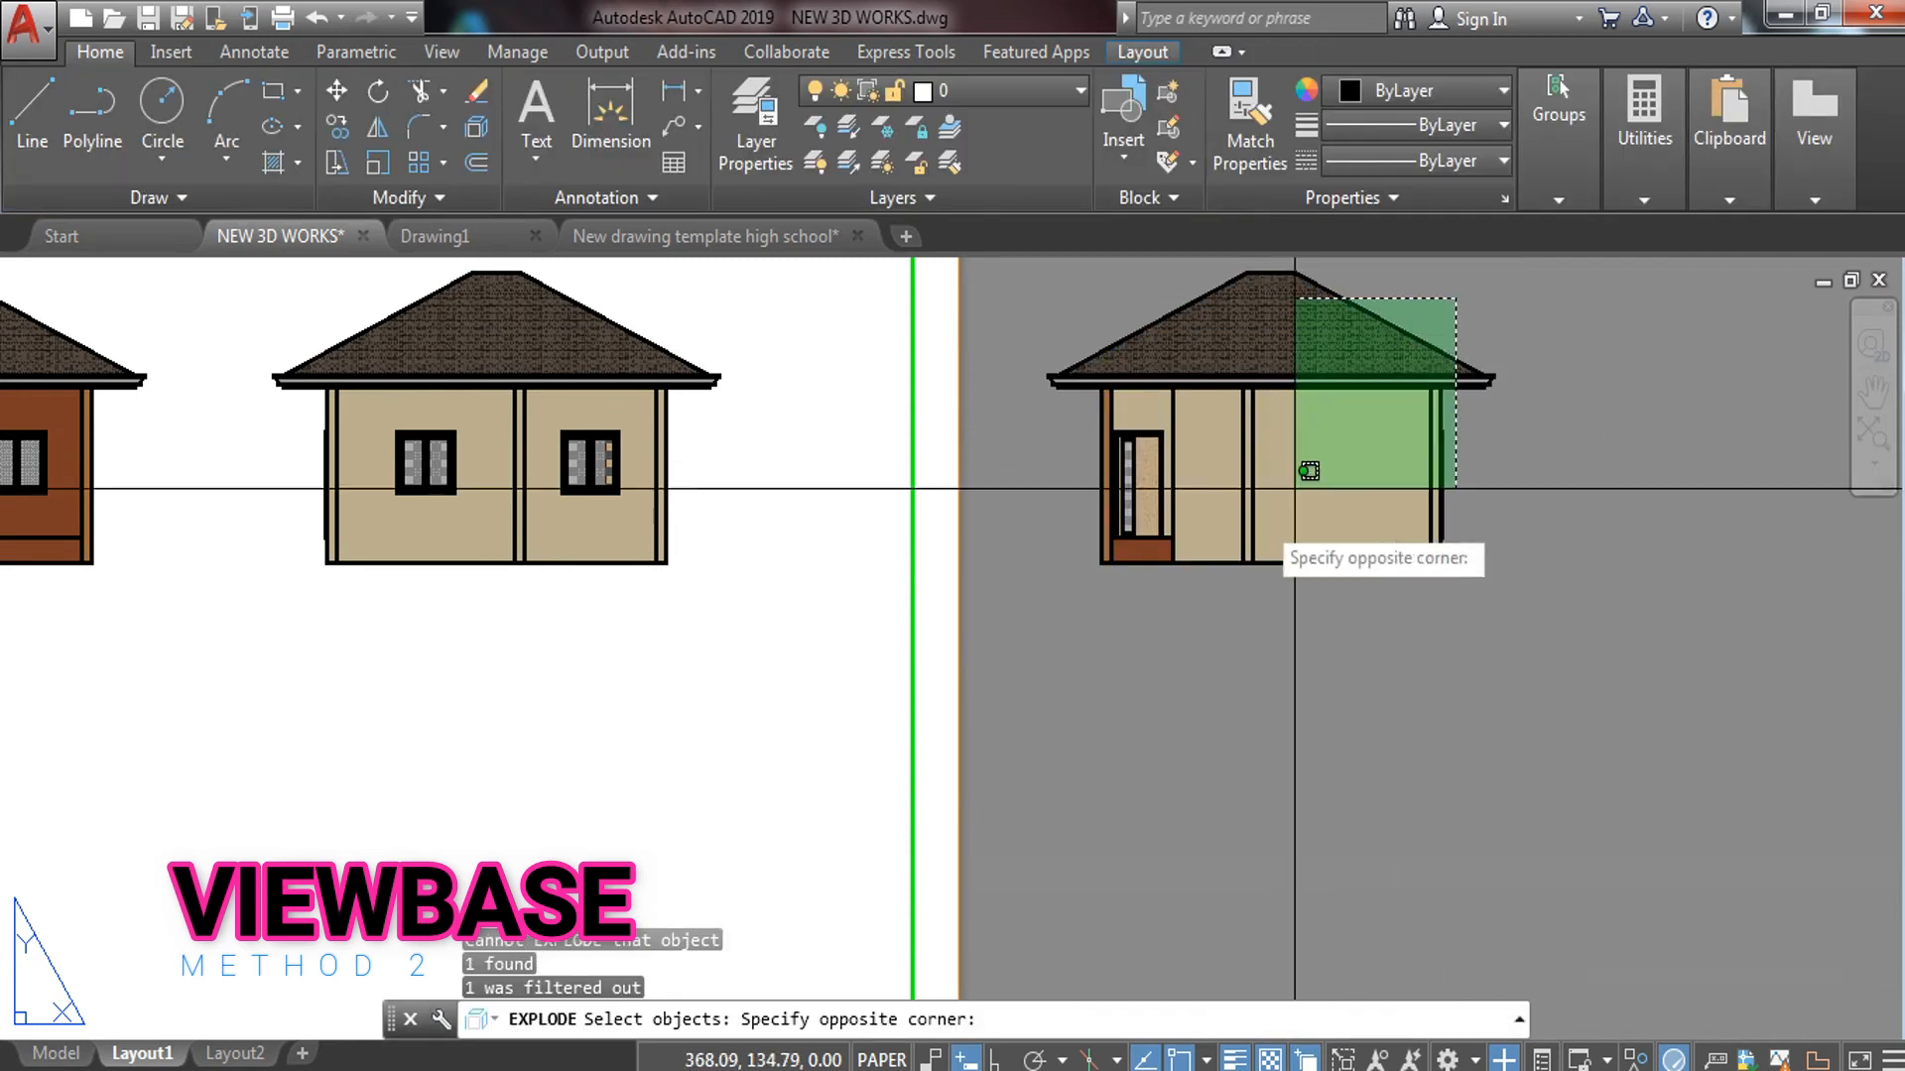
pyautogui.click(1060, 616)
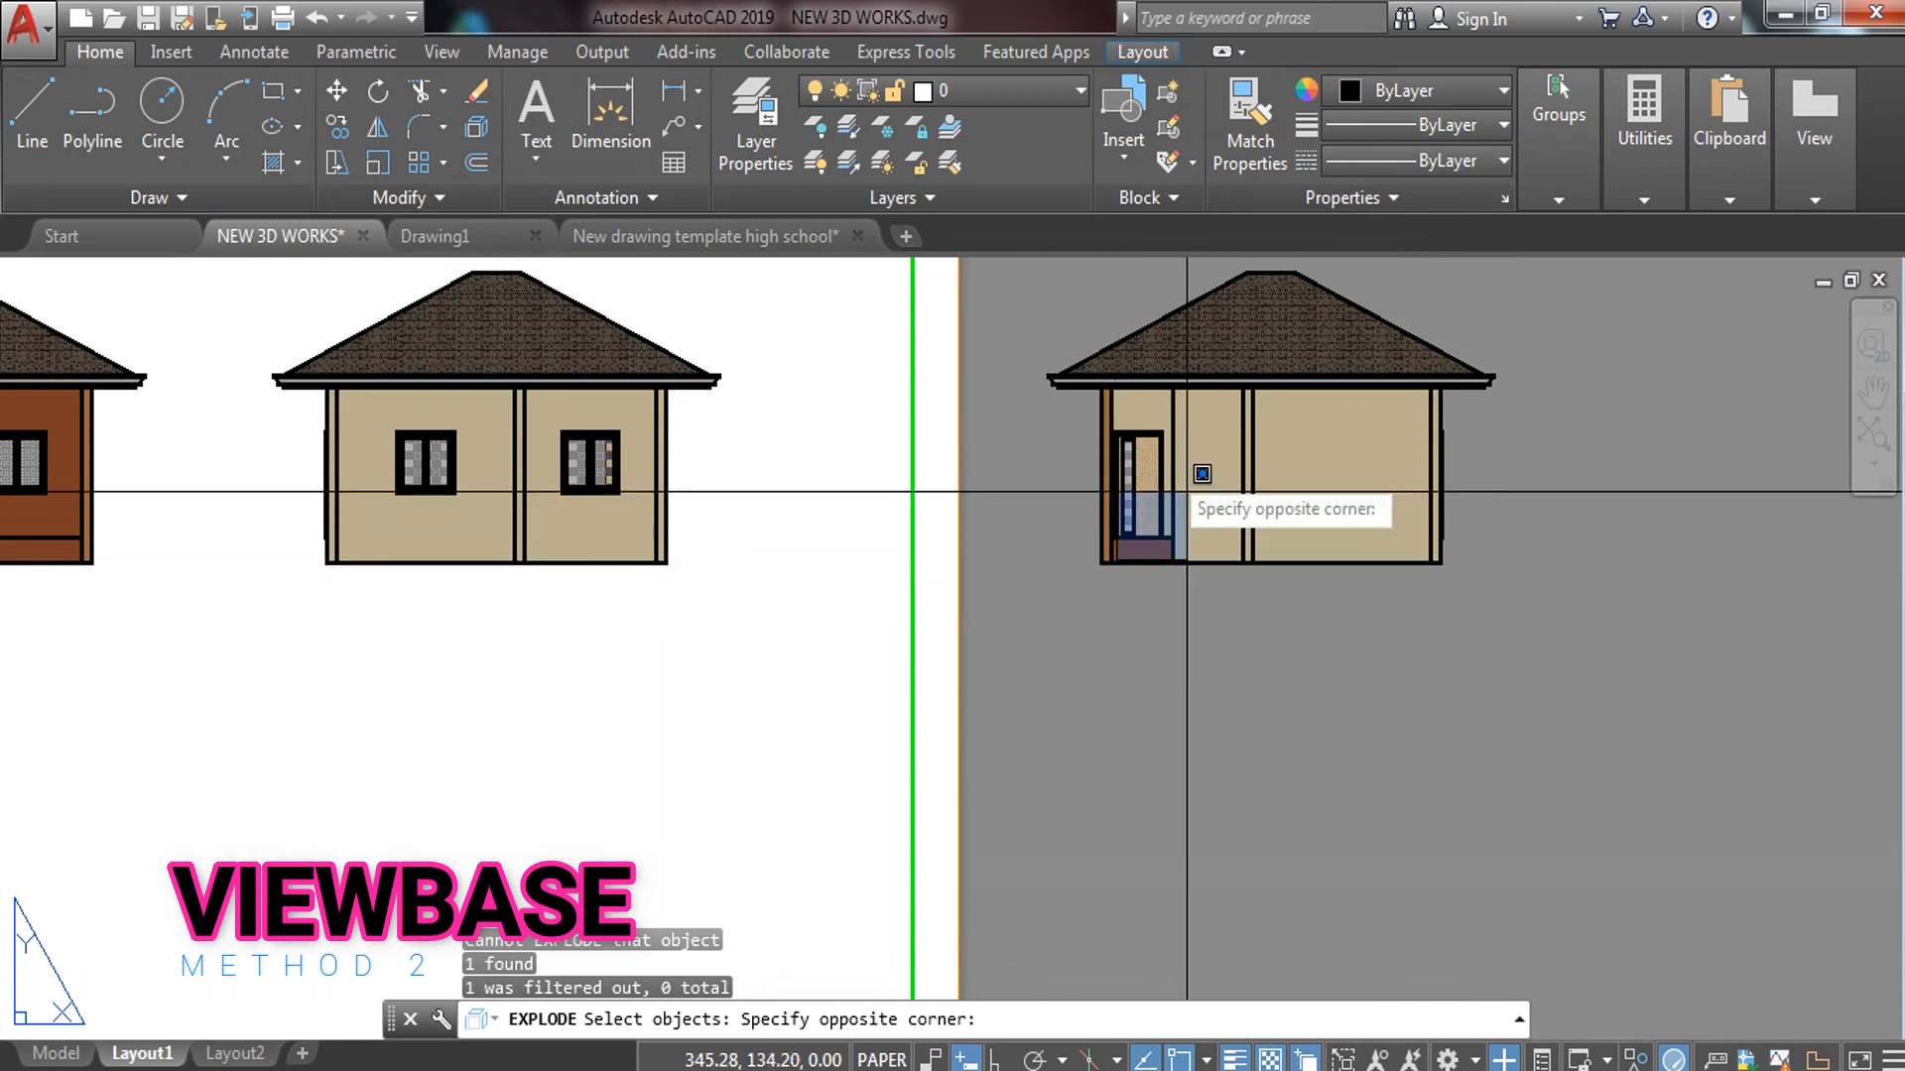
pyautogui.click(1117, 435)
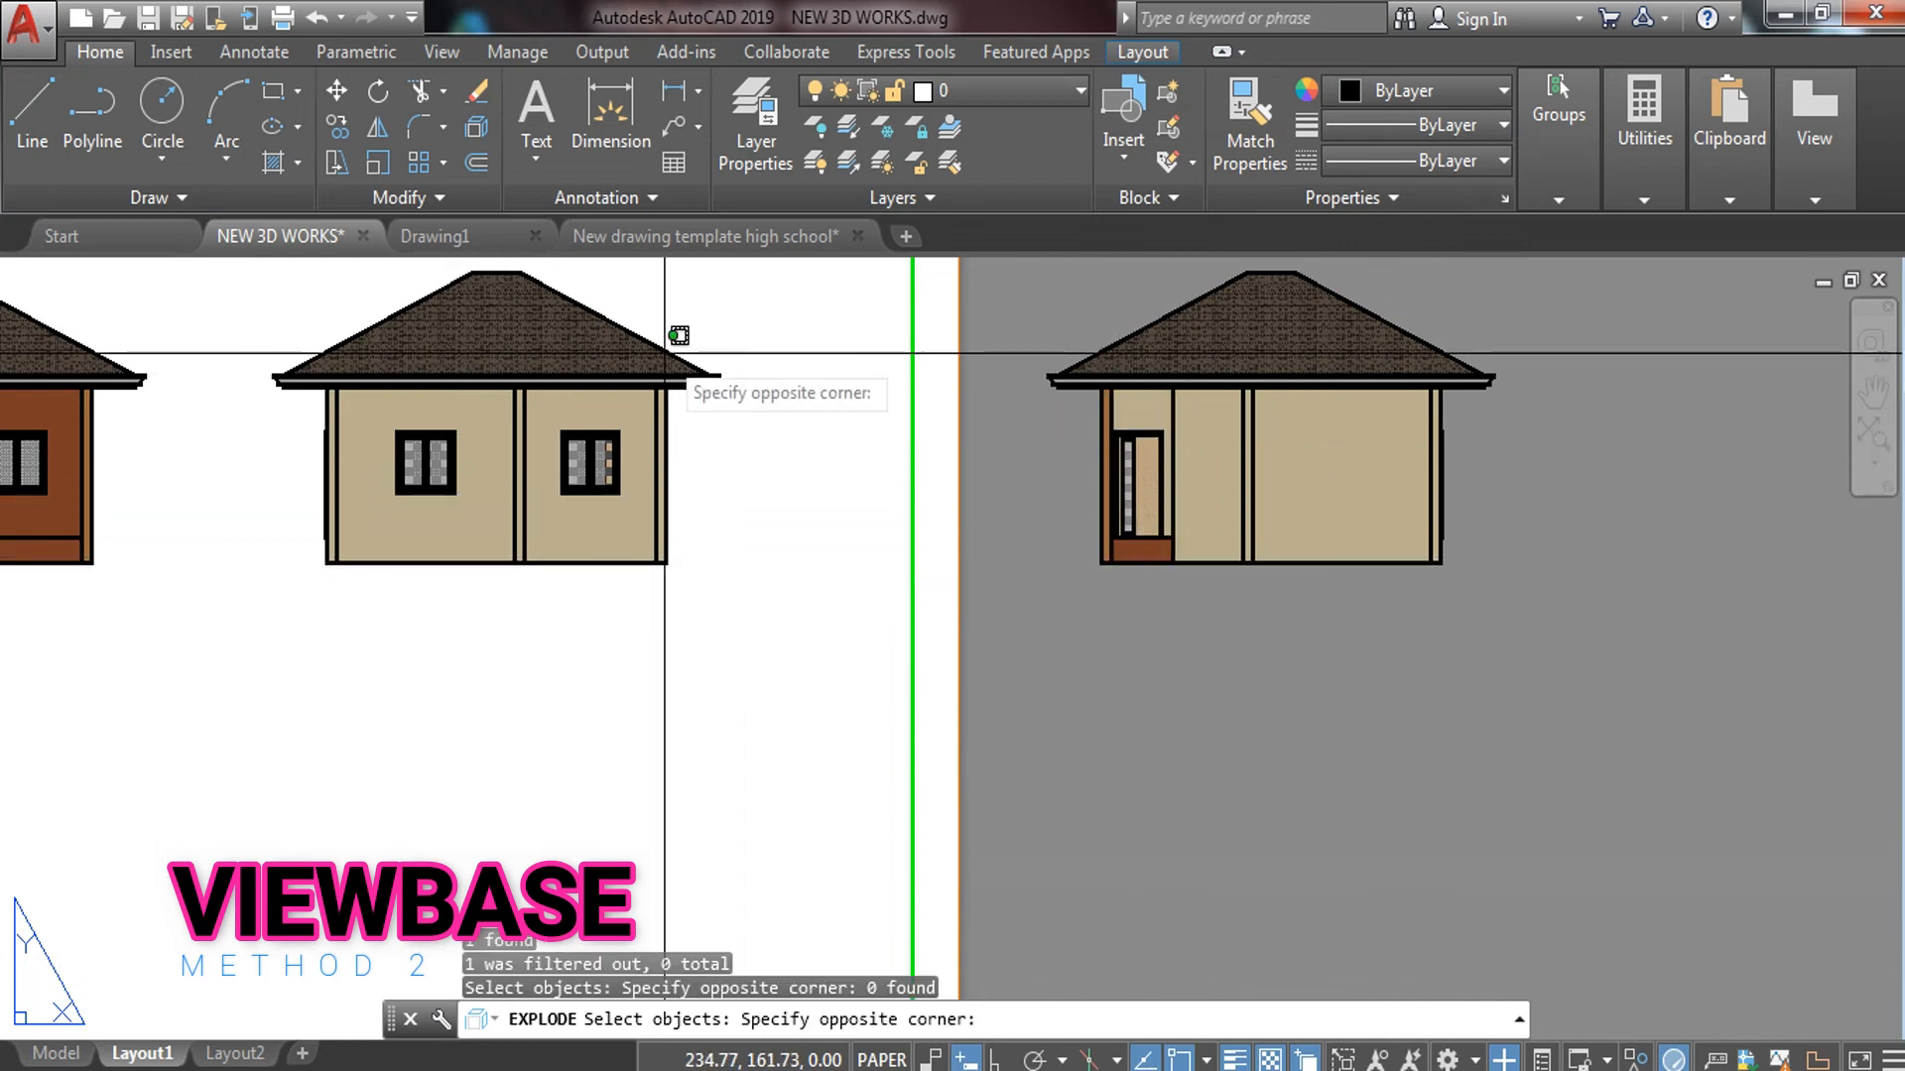
pyautogui.press('Escape')
pyautogui.click(1241, 392)
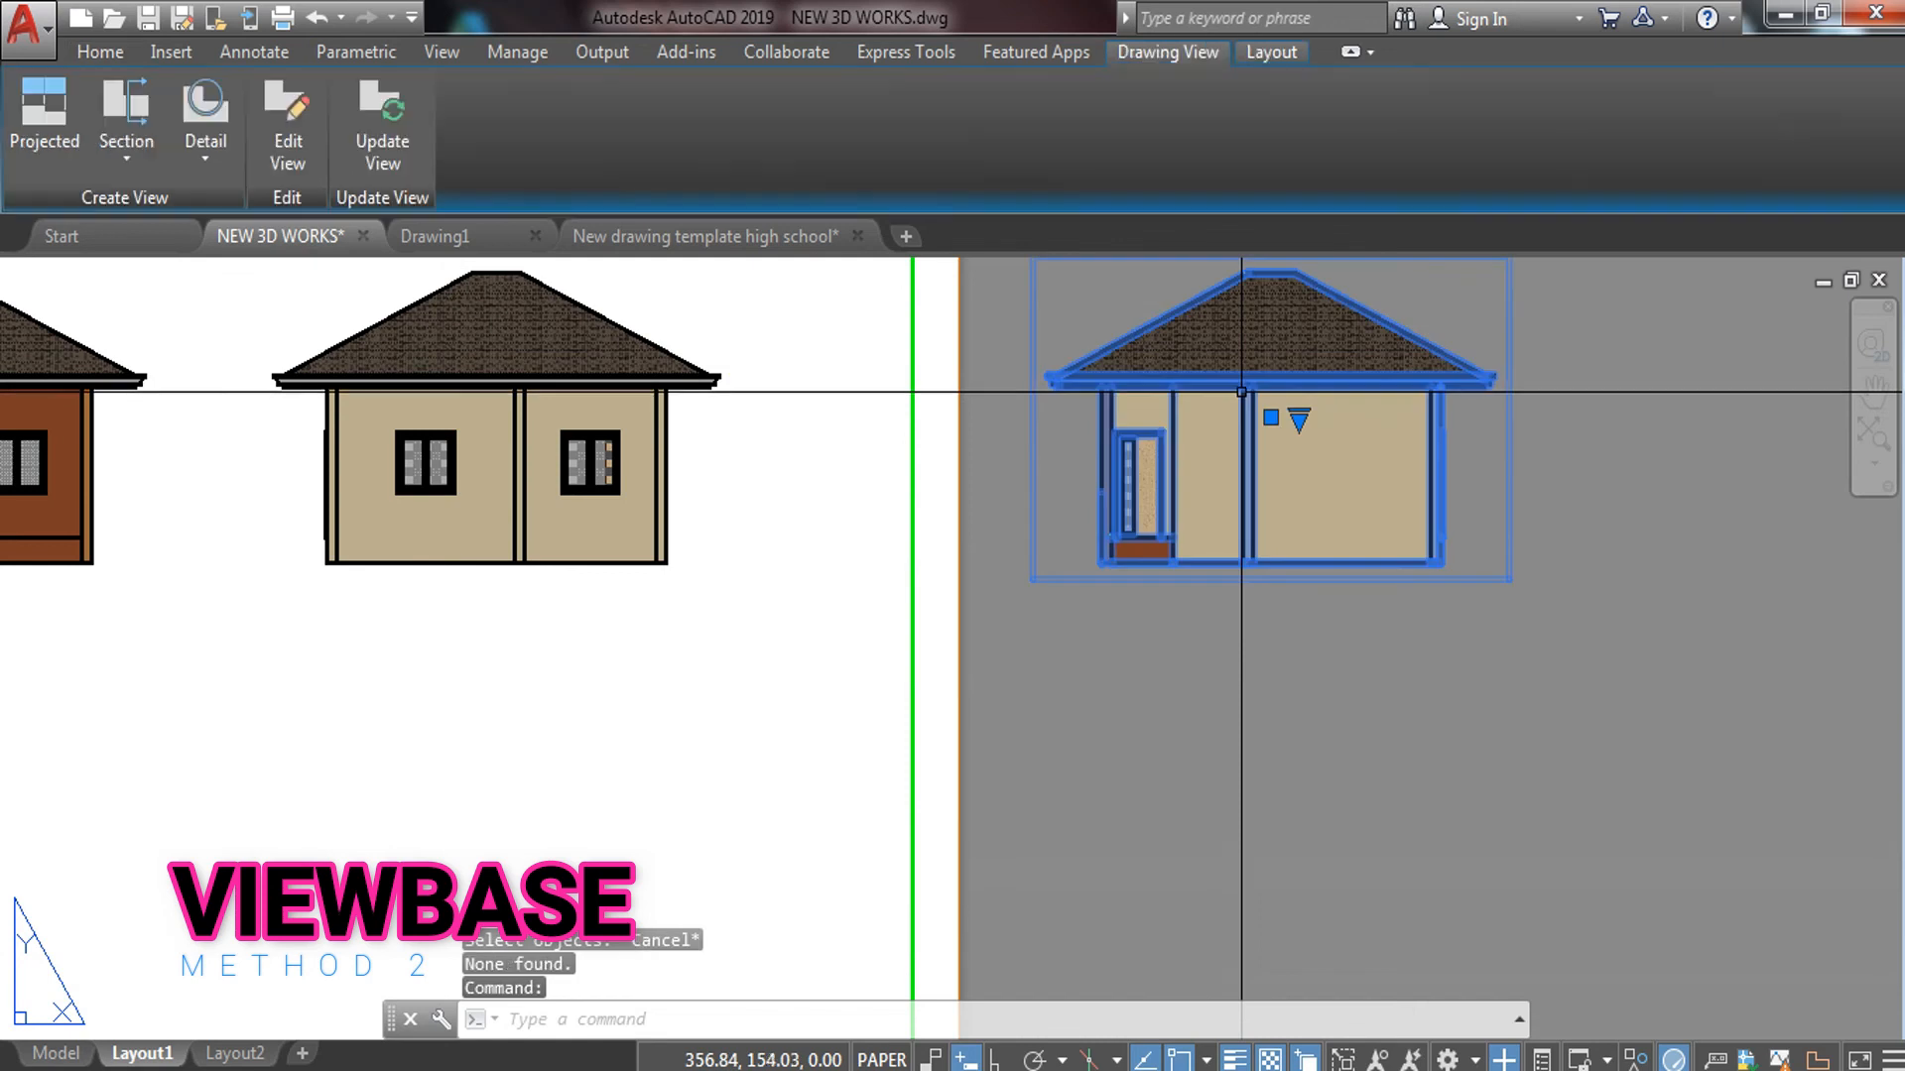
pyautogui.write('B')
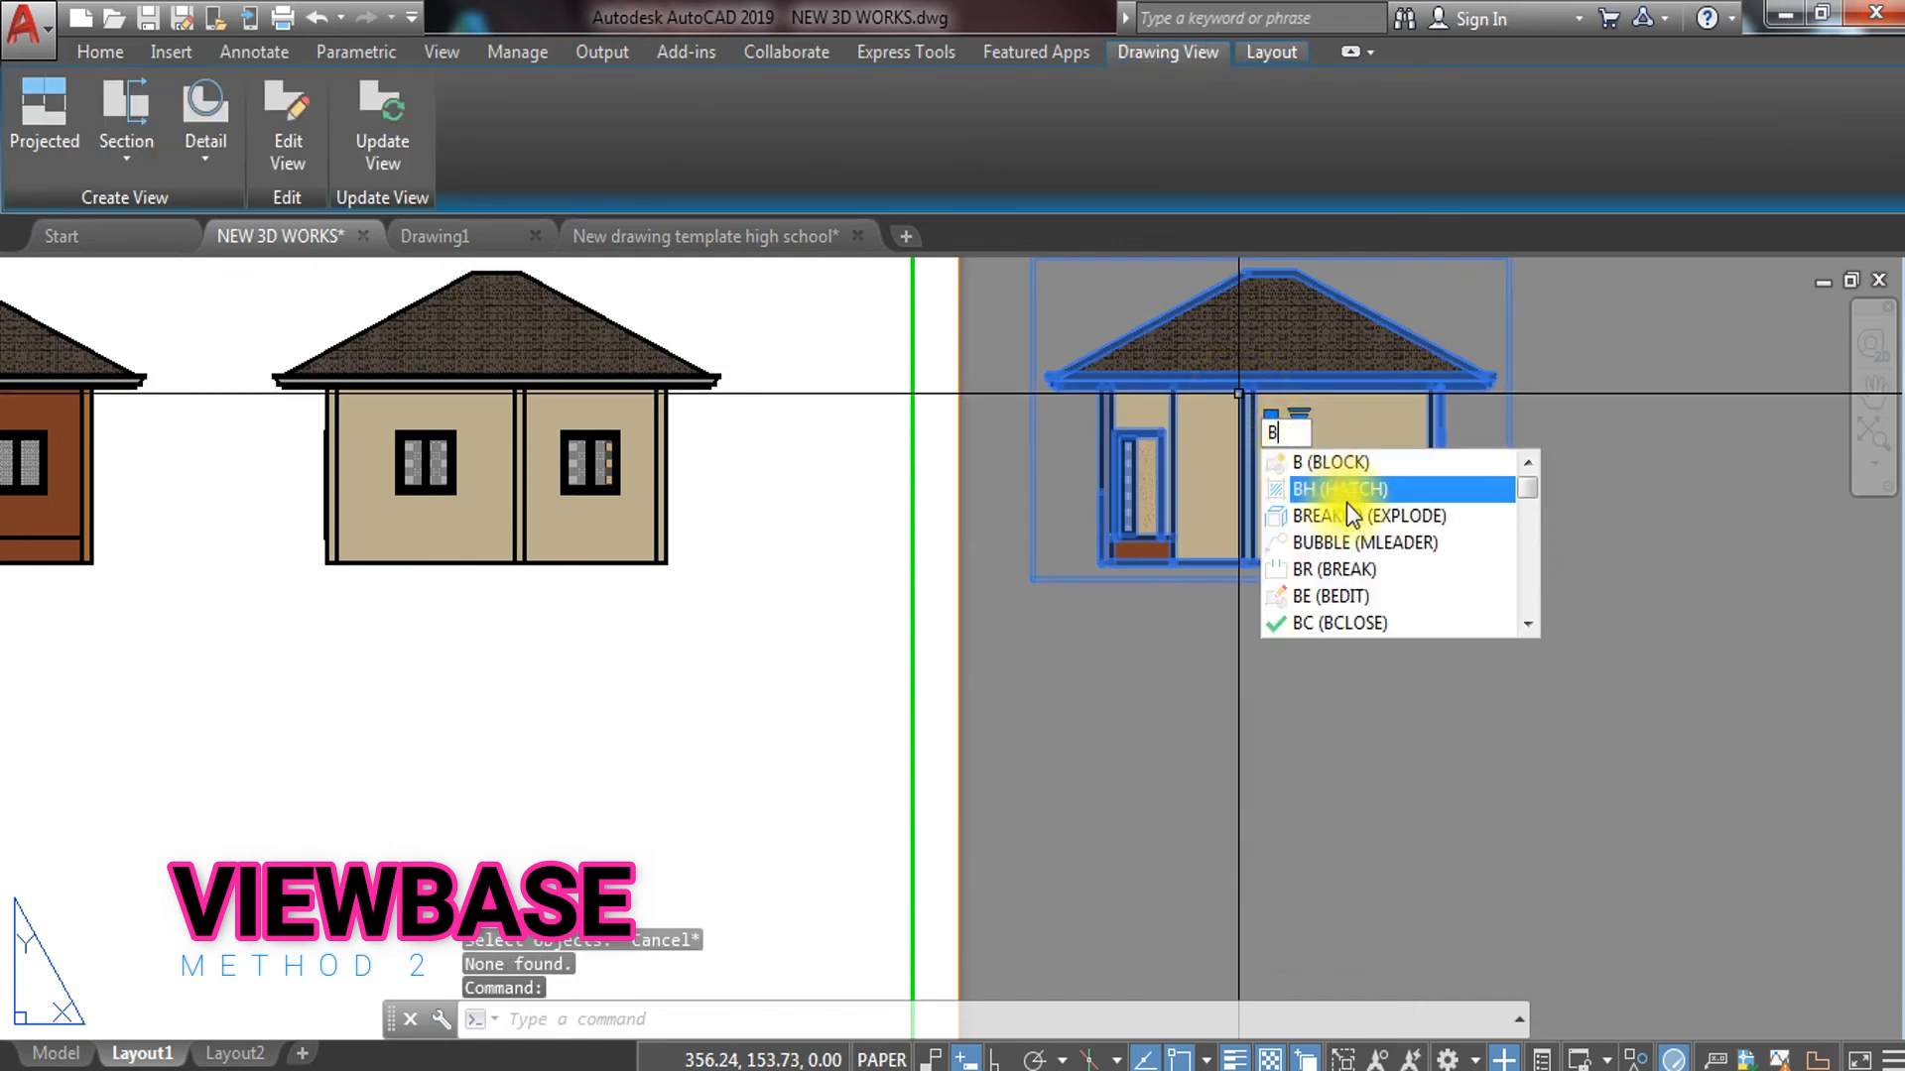
pyautogui.write('REA')
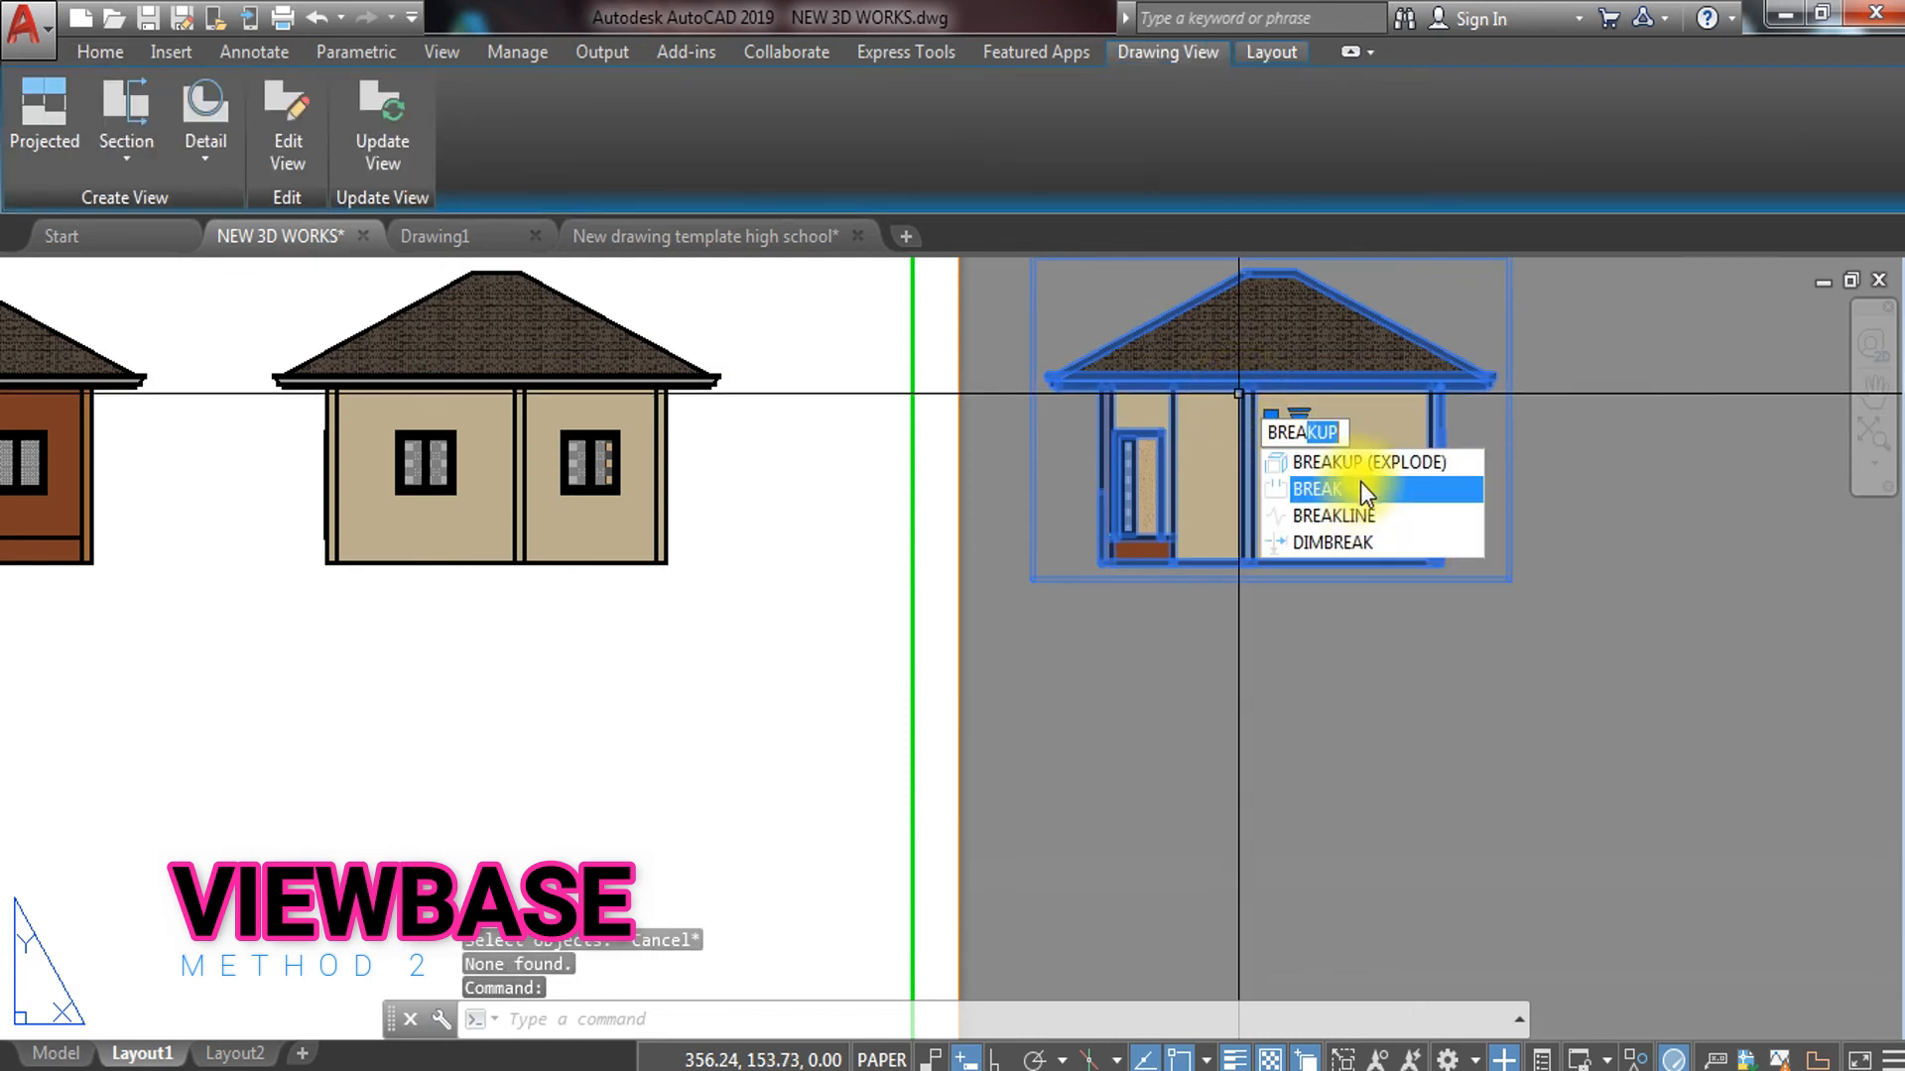
pyautogui.click(1367, 462)
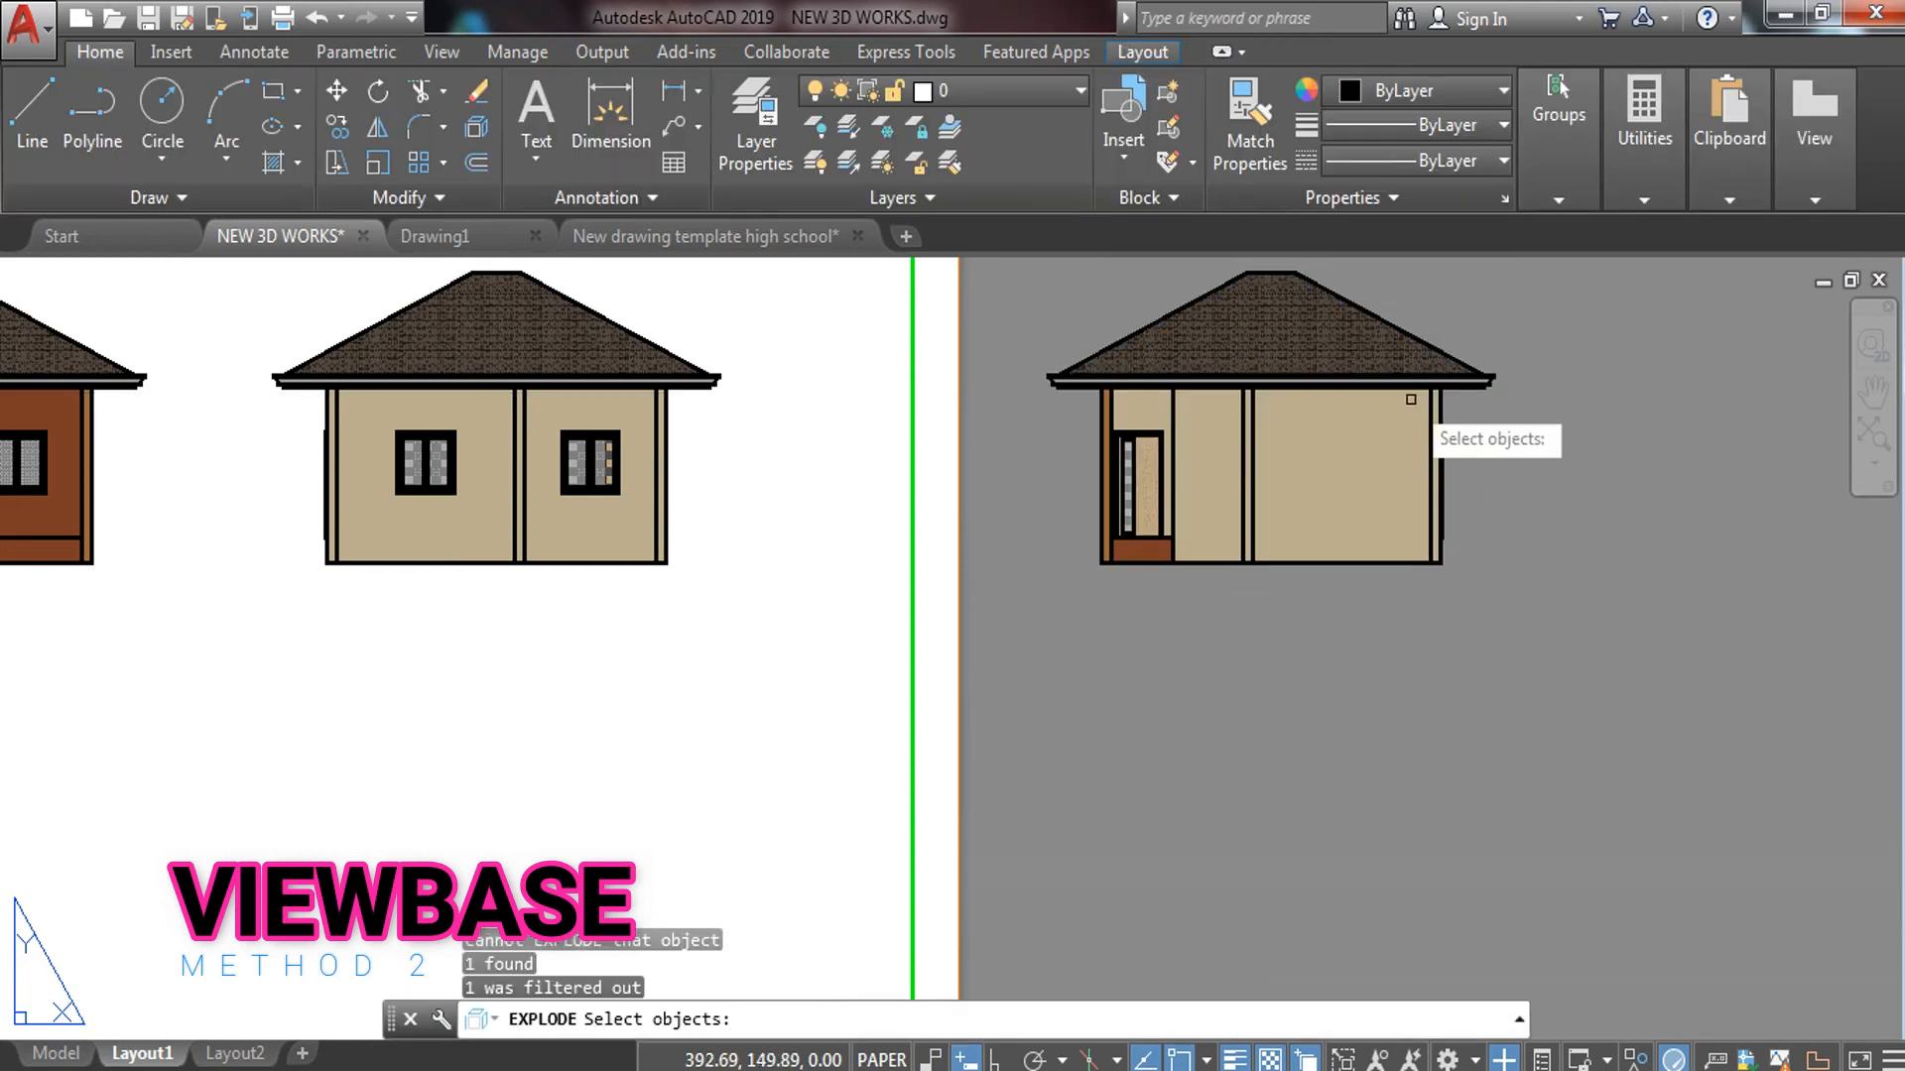
pyautogui.click(1240, 262)
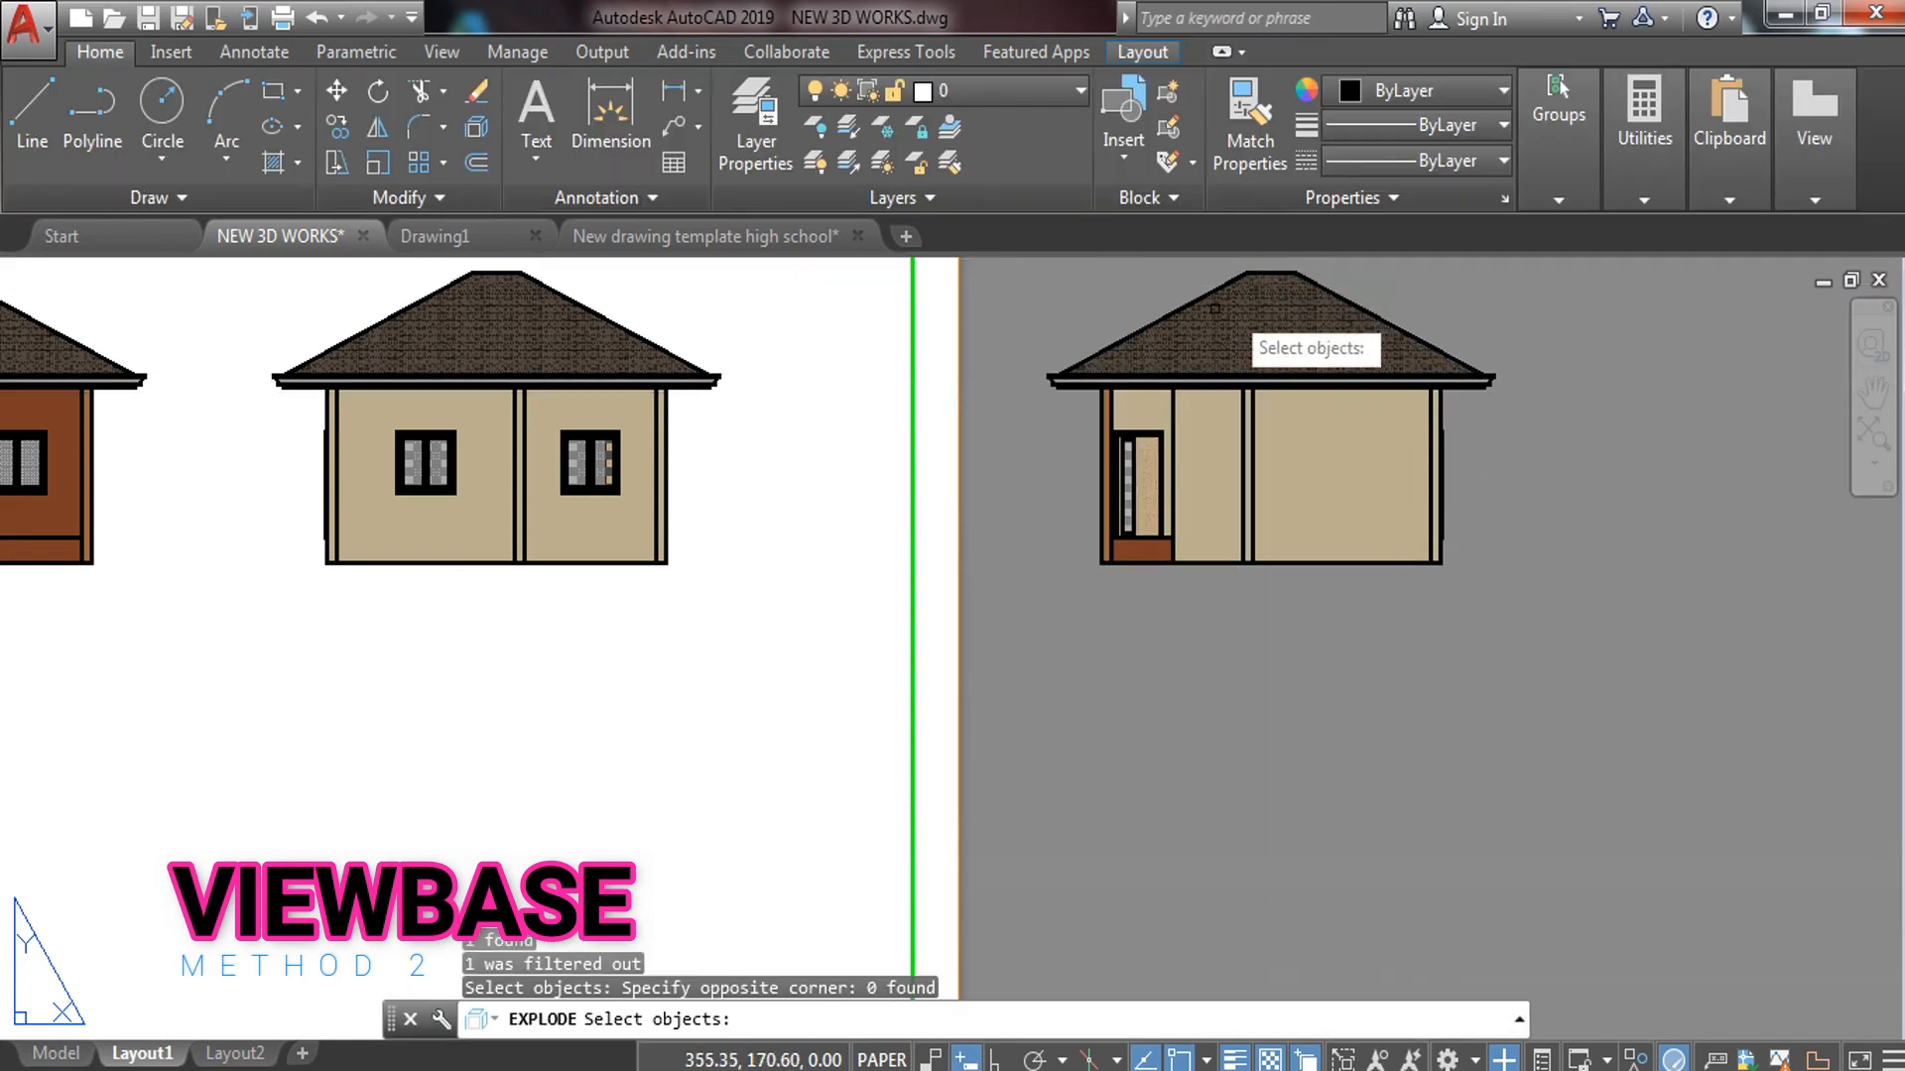
pyautogui.click(1151, 298)
pyautogui.press('Escape')
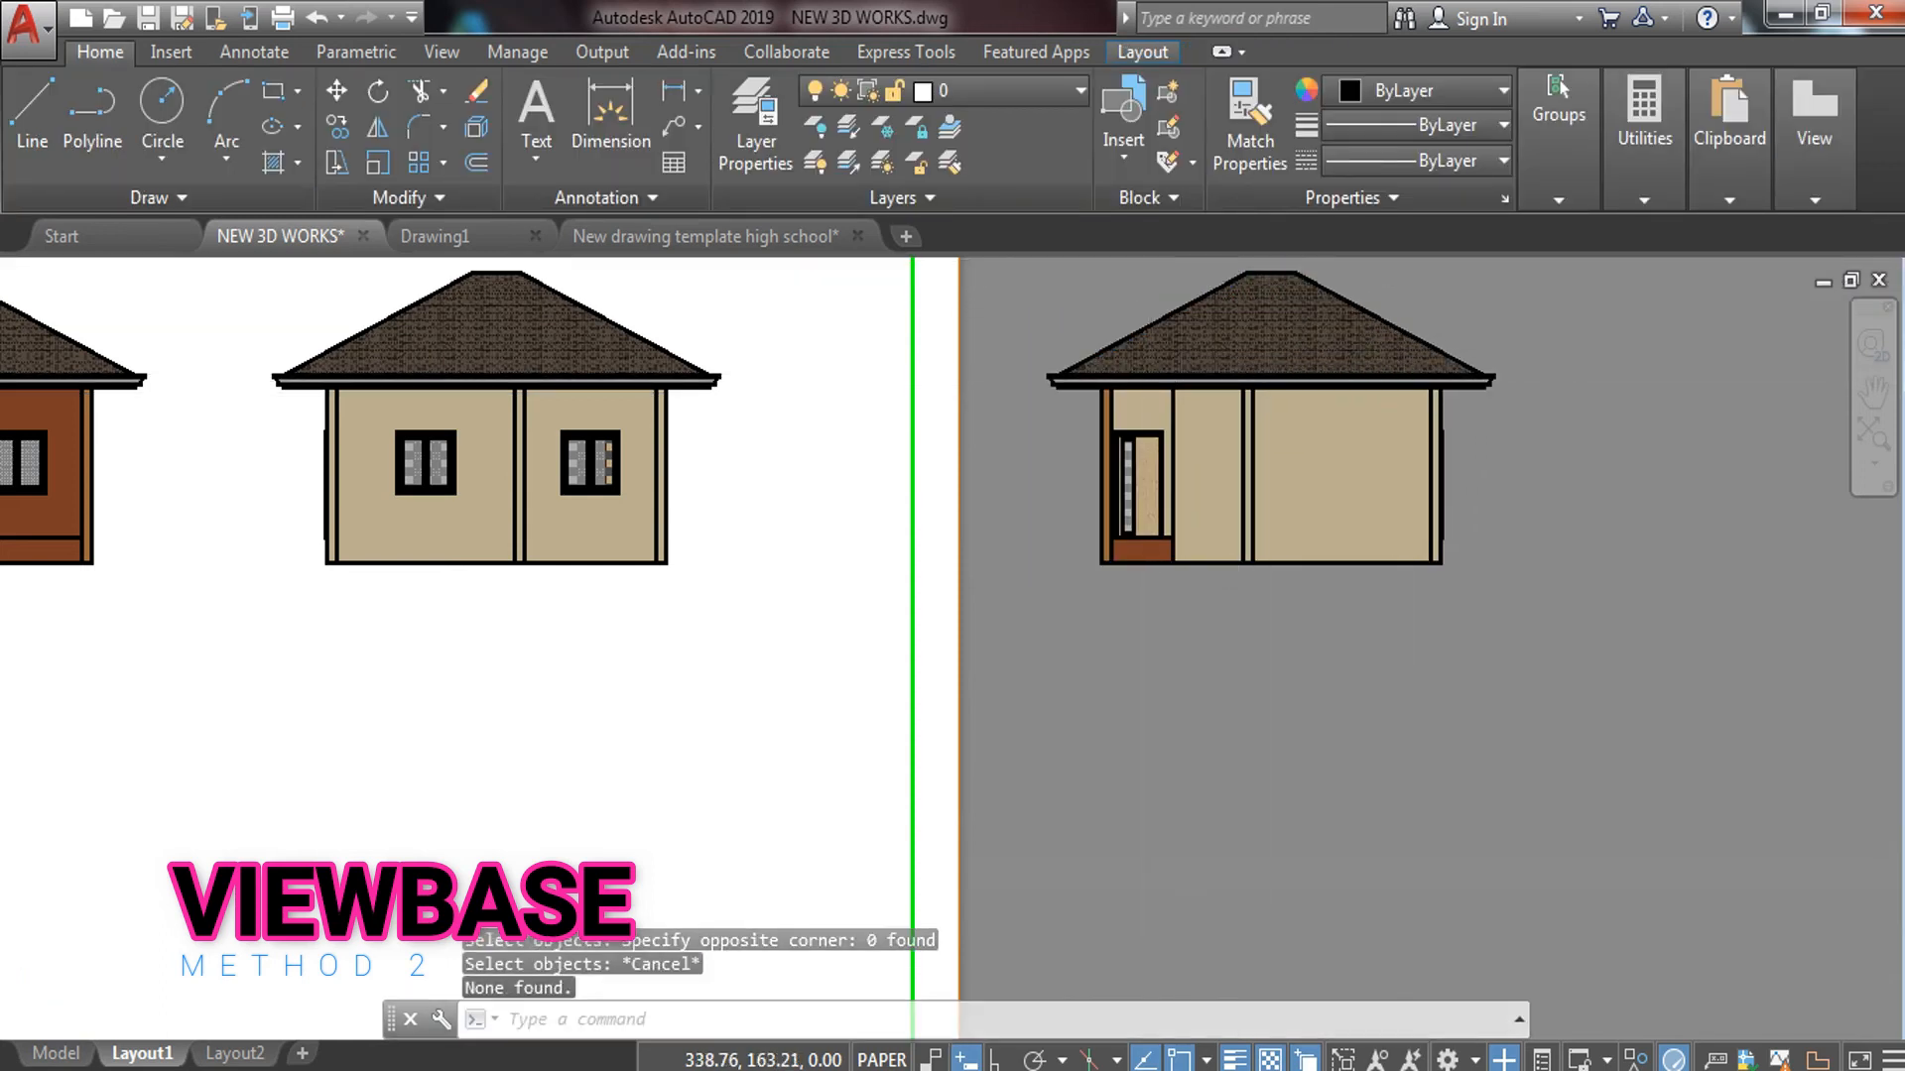
pyautogui.scroll(-2, 1151, 338)
pyautogui.scroll(-2, 1159, 381)
# Move the lower-left house view inside the border below the first elevation
pyautogui.moveTo(665, 650); pyautogui.dragTo(732, 624, button='middle')
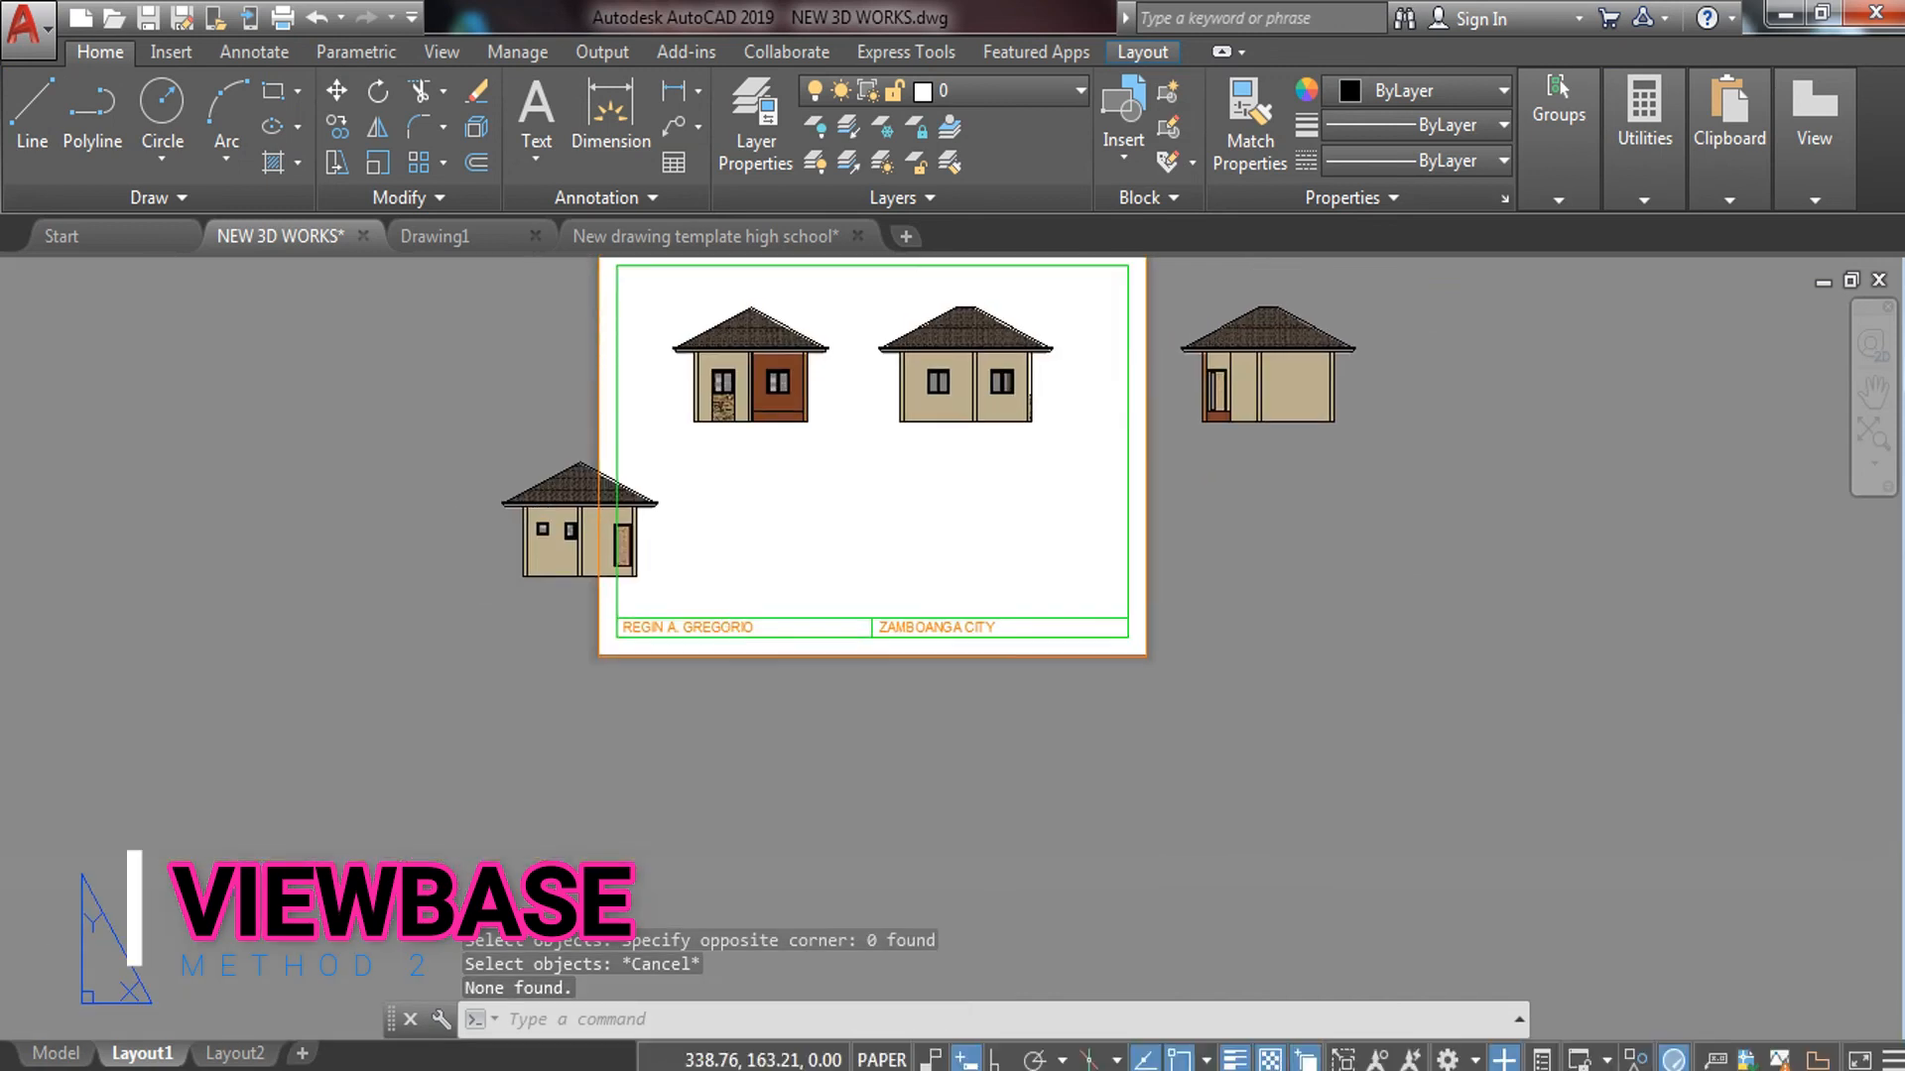
pyautogui.click(450, 445)
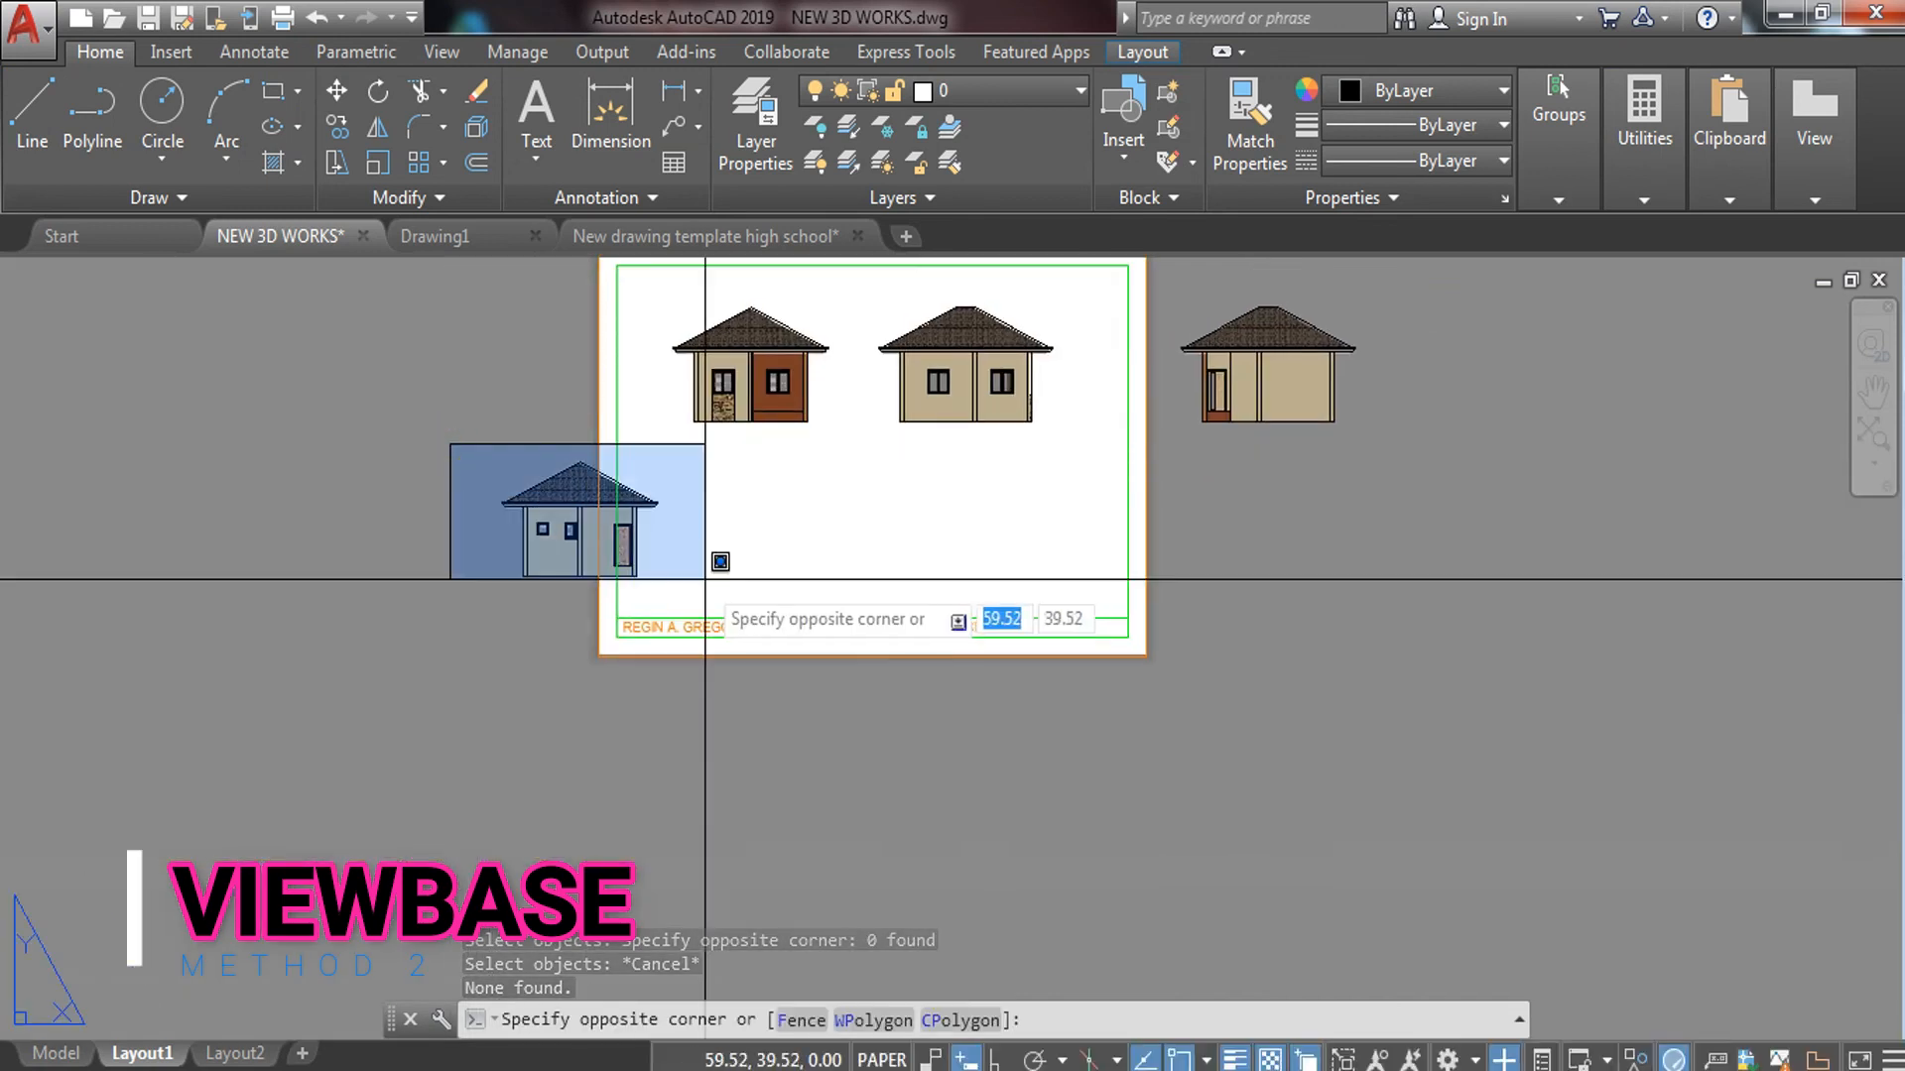
pyautogui.click(659, 584)
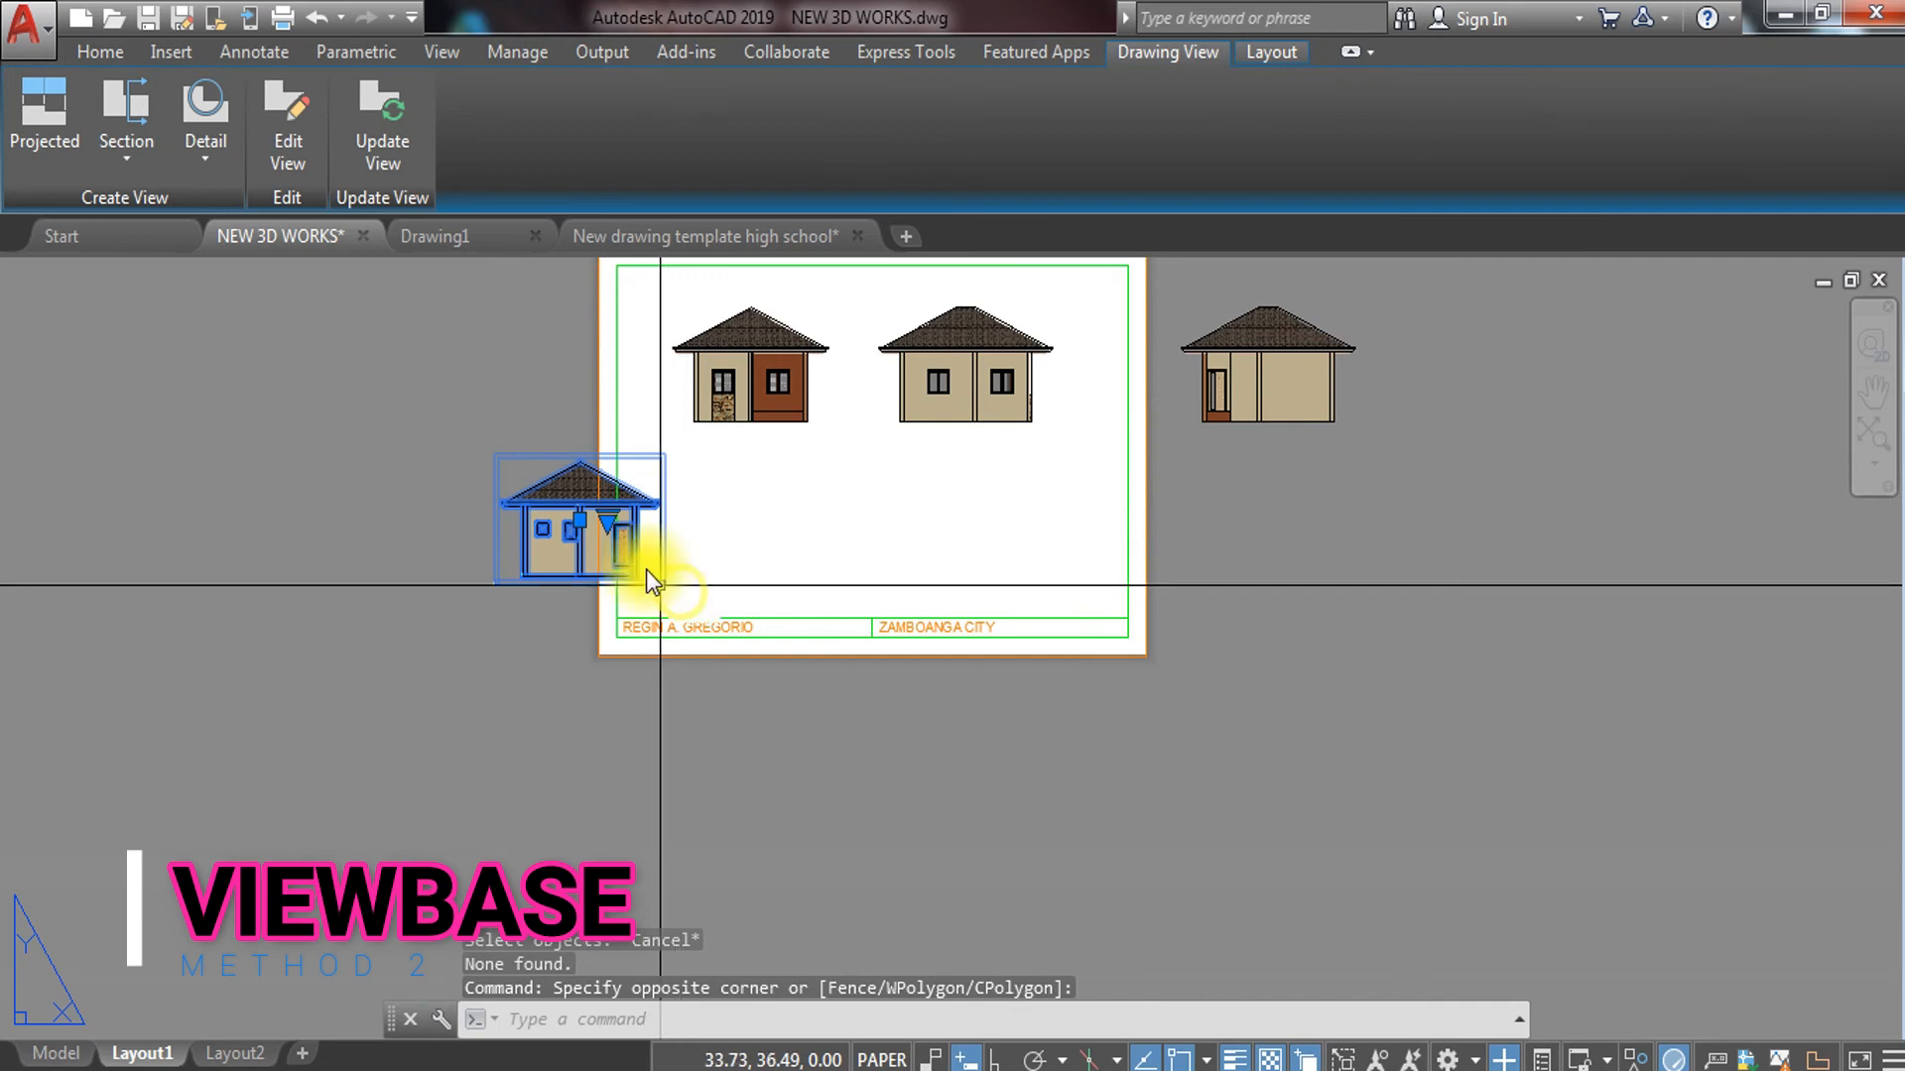
pyautogui.write('m')
pyautogui.press('Return')
pyautogui.click(655, 513)
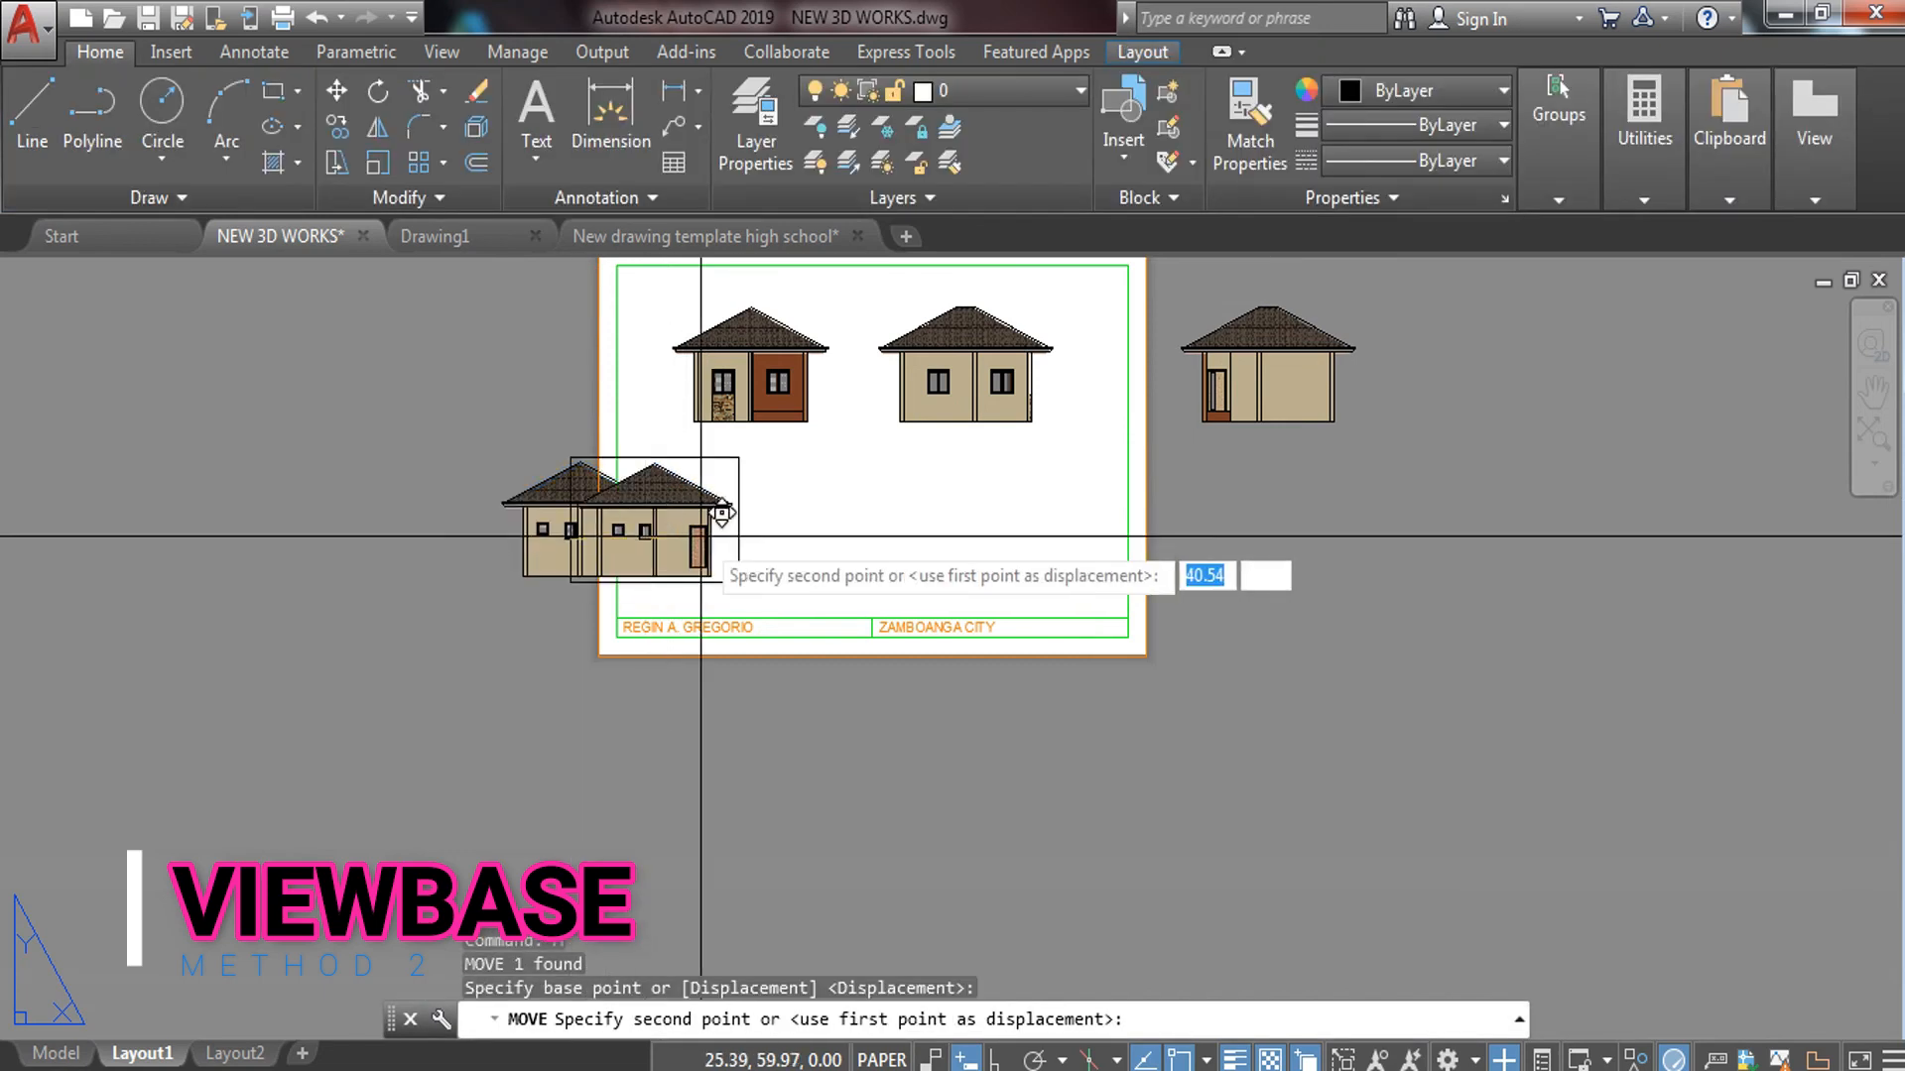
pyautogui.click(762, 509)
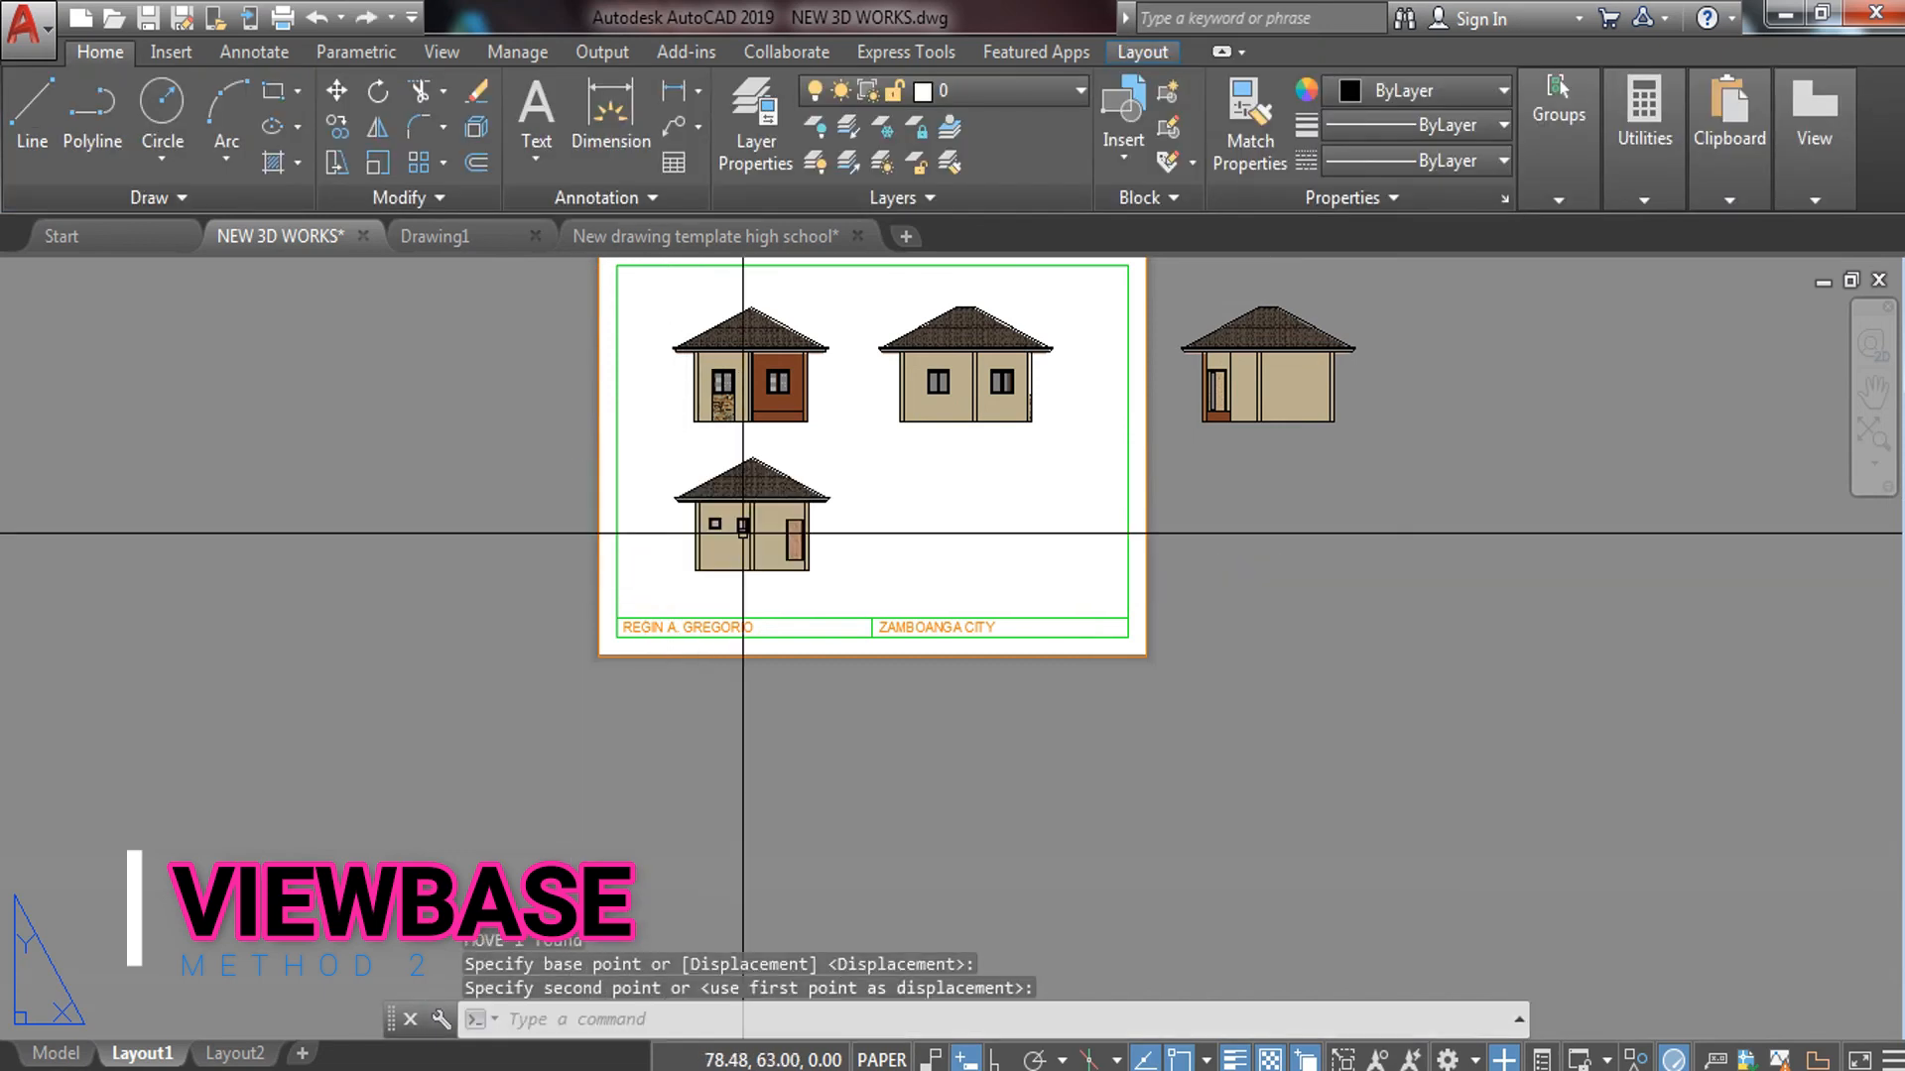
pyautogui.press('Escape')
# Erase the side elevation left outside the sheet
pyautogui.click(1393, 335)
pyautogui.click(1262, 464)
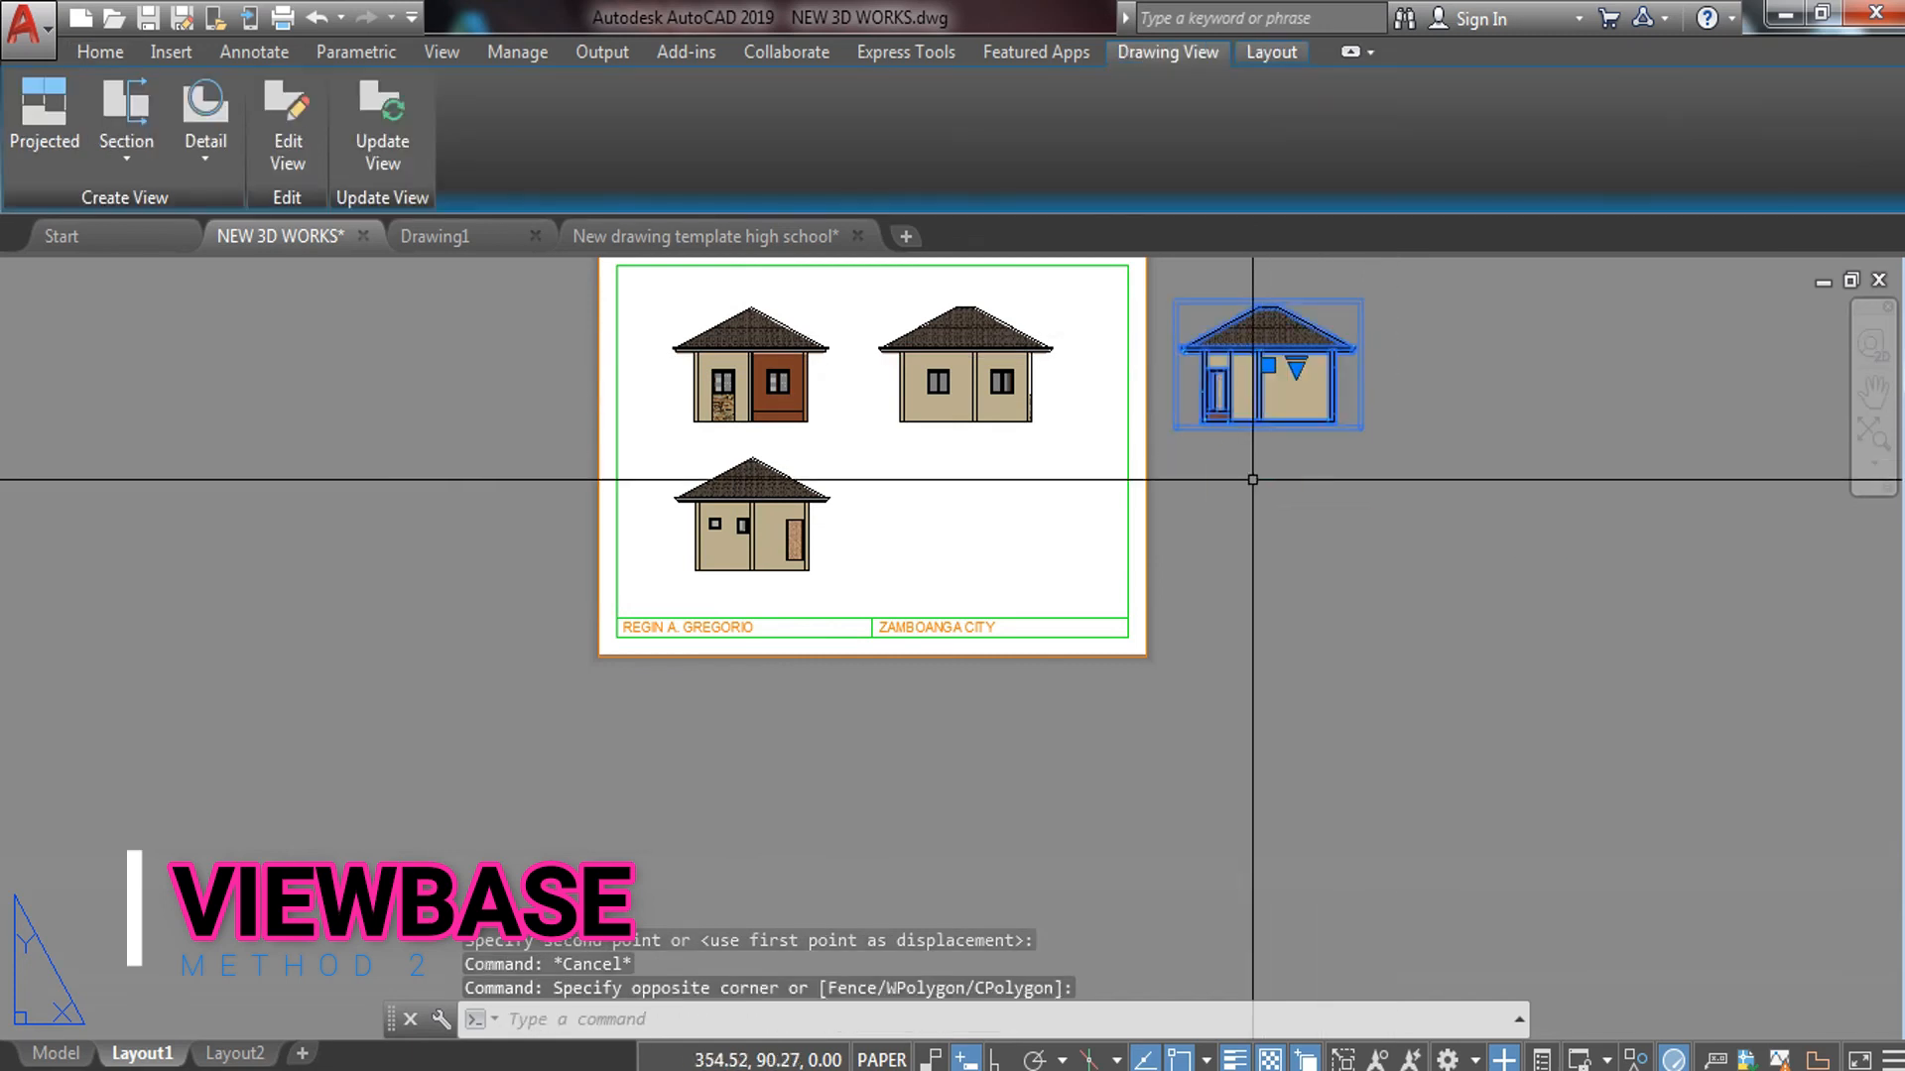
pyautogui.write('e')
pyautogui.press('Return')
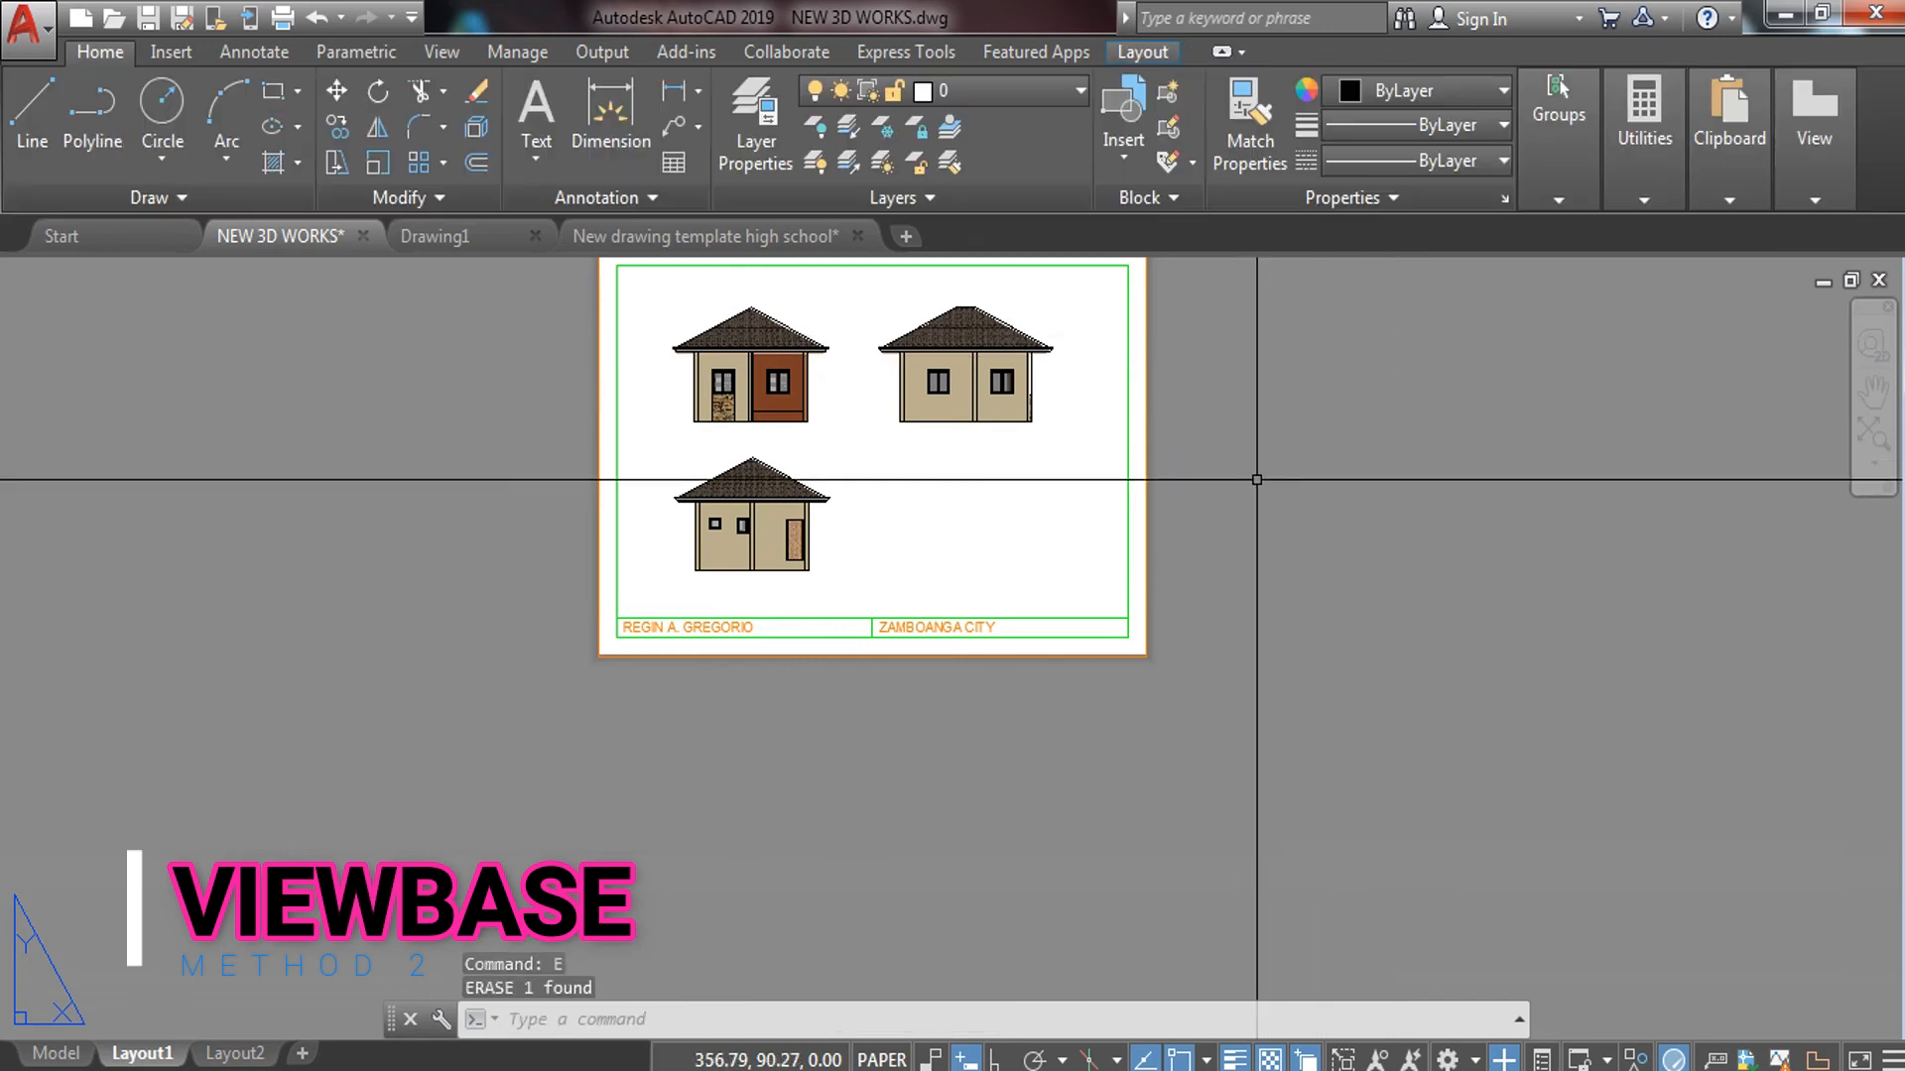
pyautogui.press('Escape')
# Start a VIEWBASE base view from model space, placed to the right of the sheet
pyautogui.moveTo(851, 480); pyautogui.dragTo(907, 562, button='middle')
pyautogui.write('VIEW')
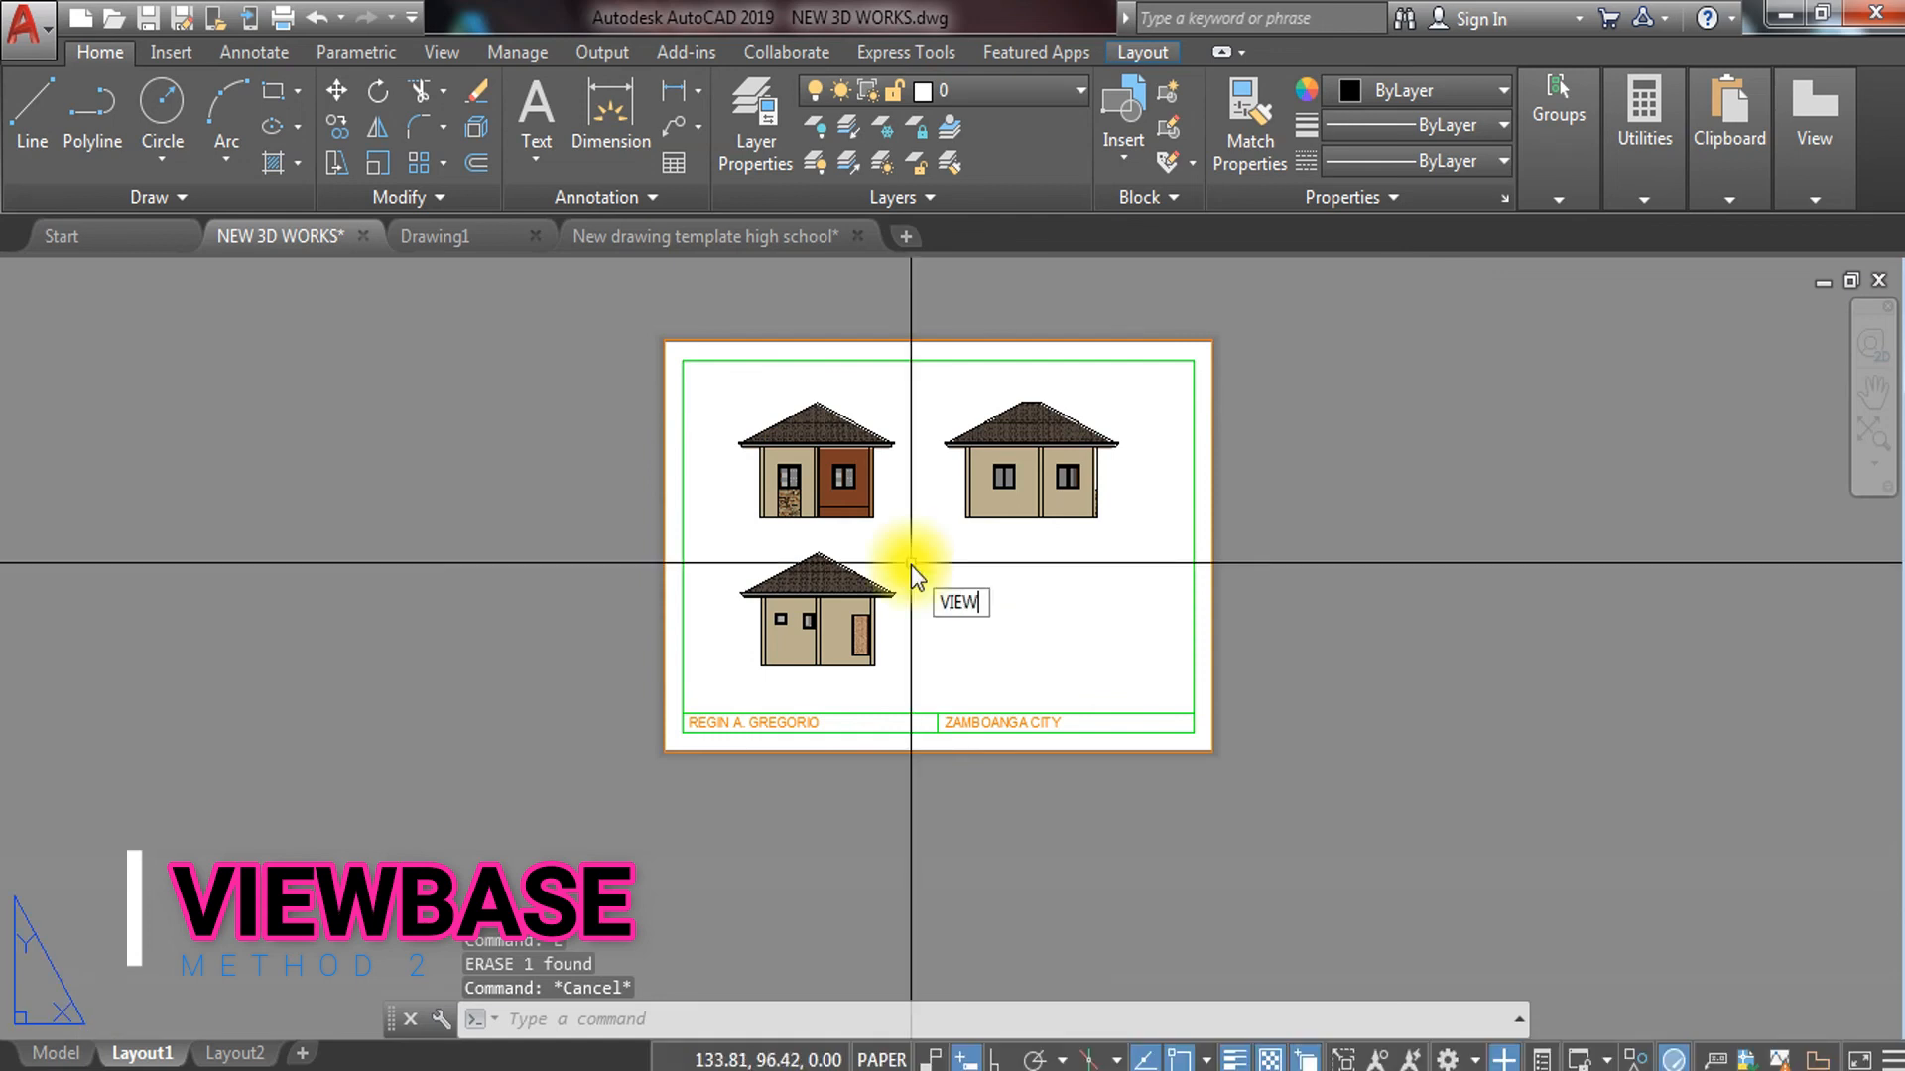
pyautogui.click(1010, 669)
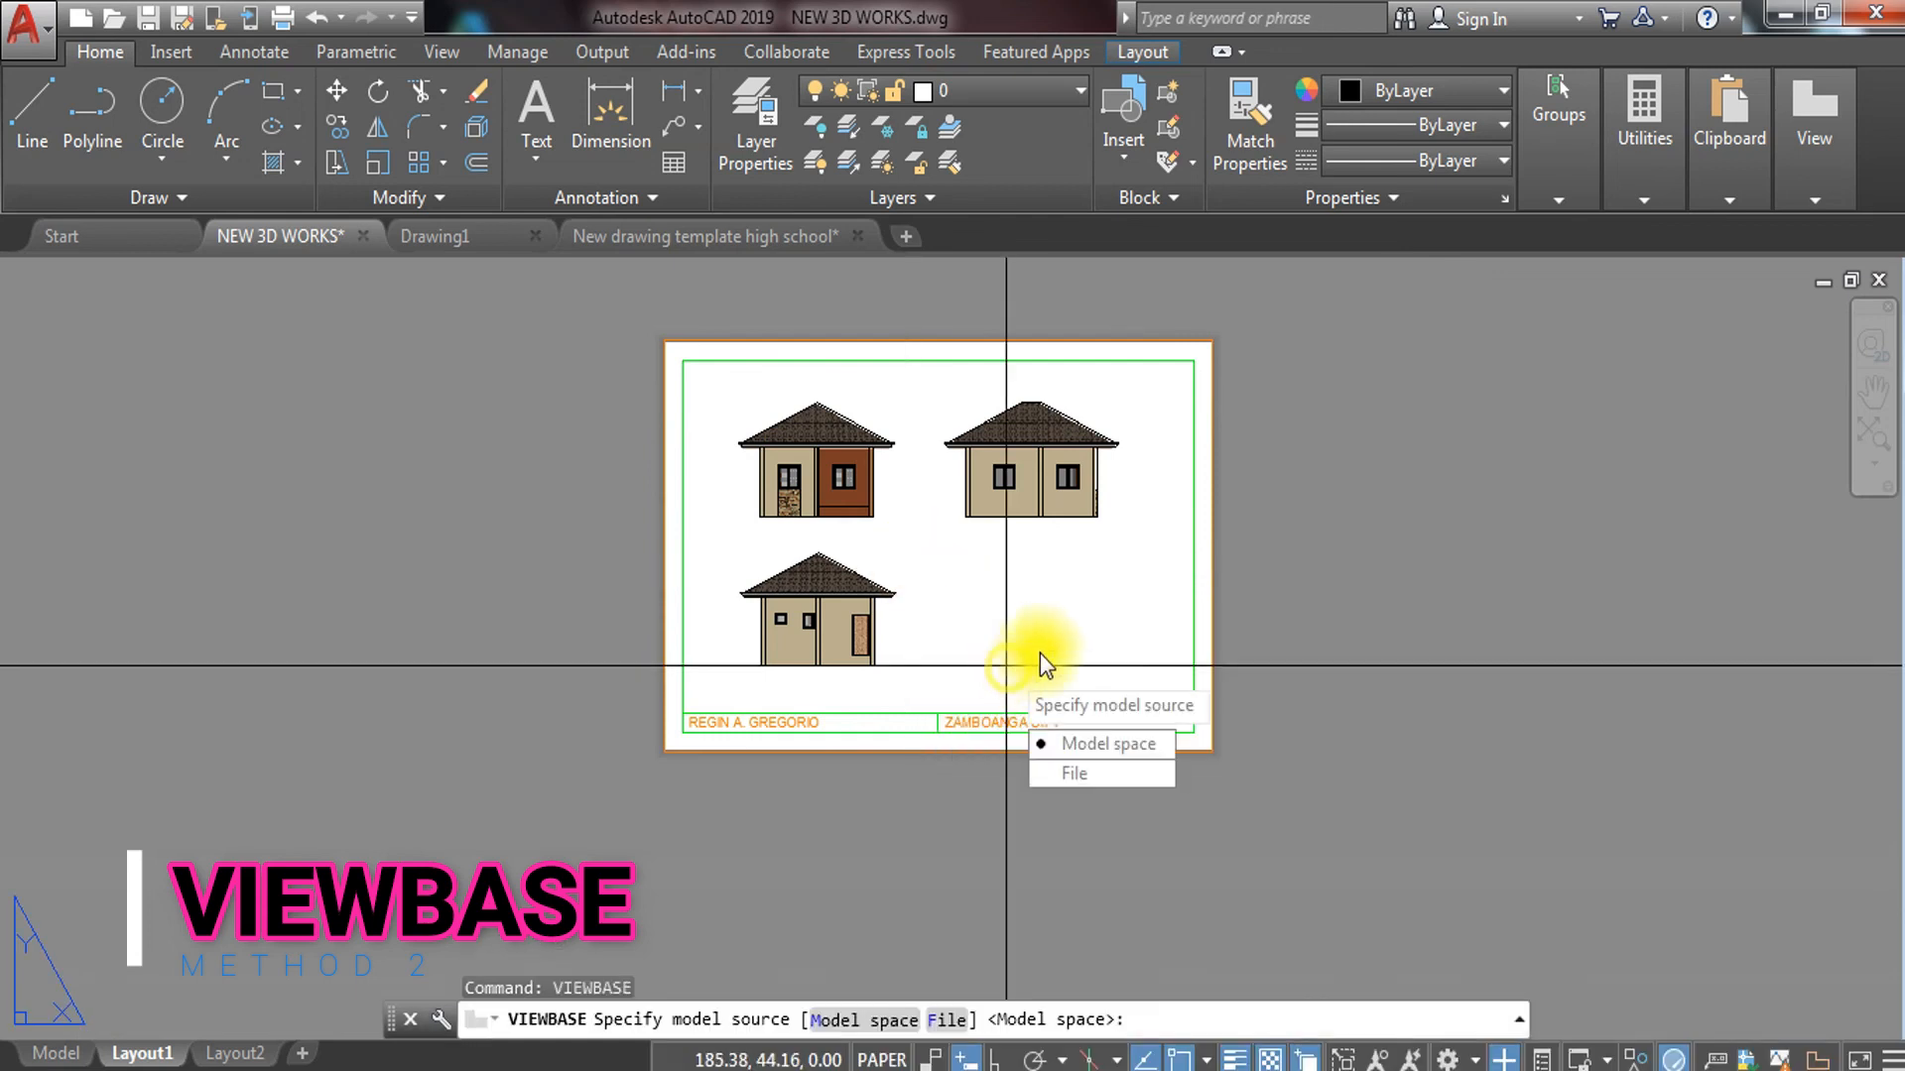
pyautogui.click(1082, 743)
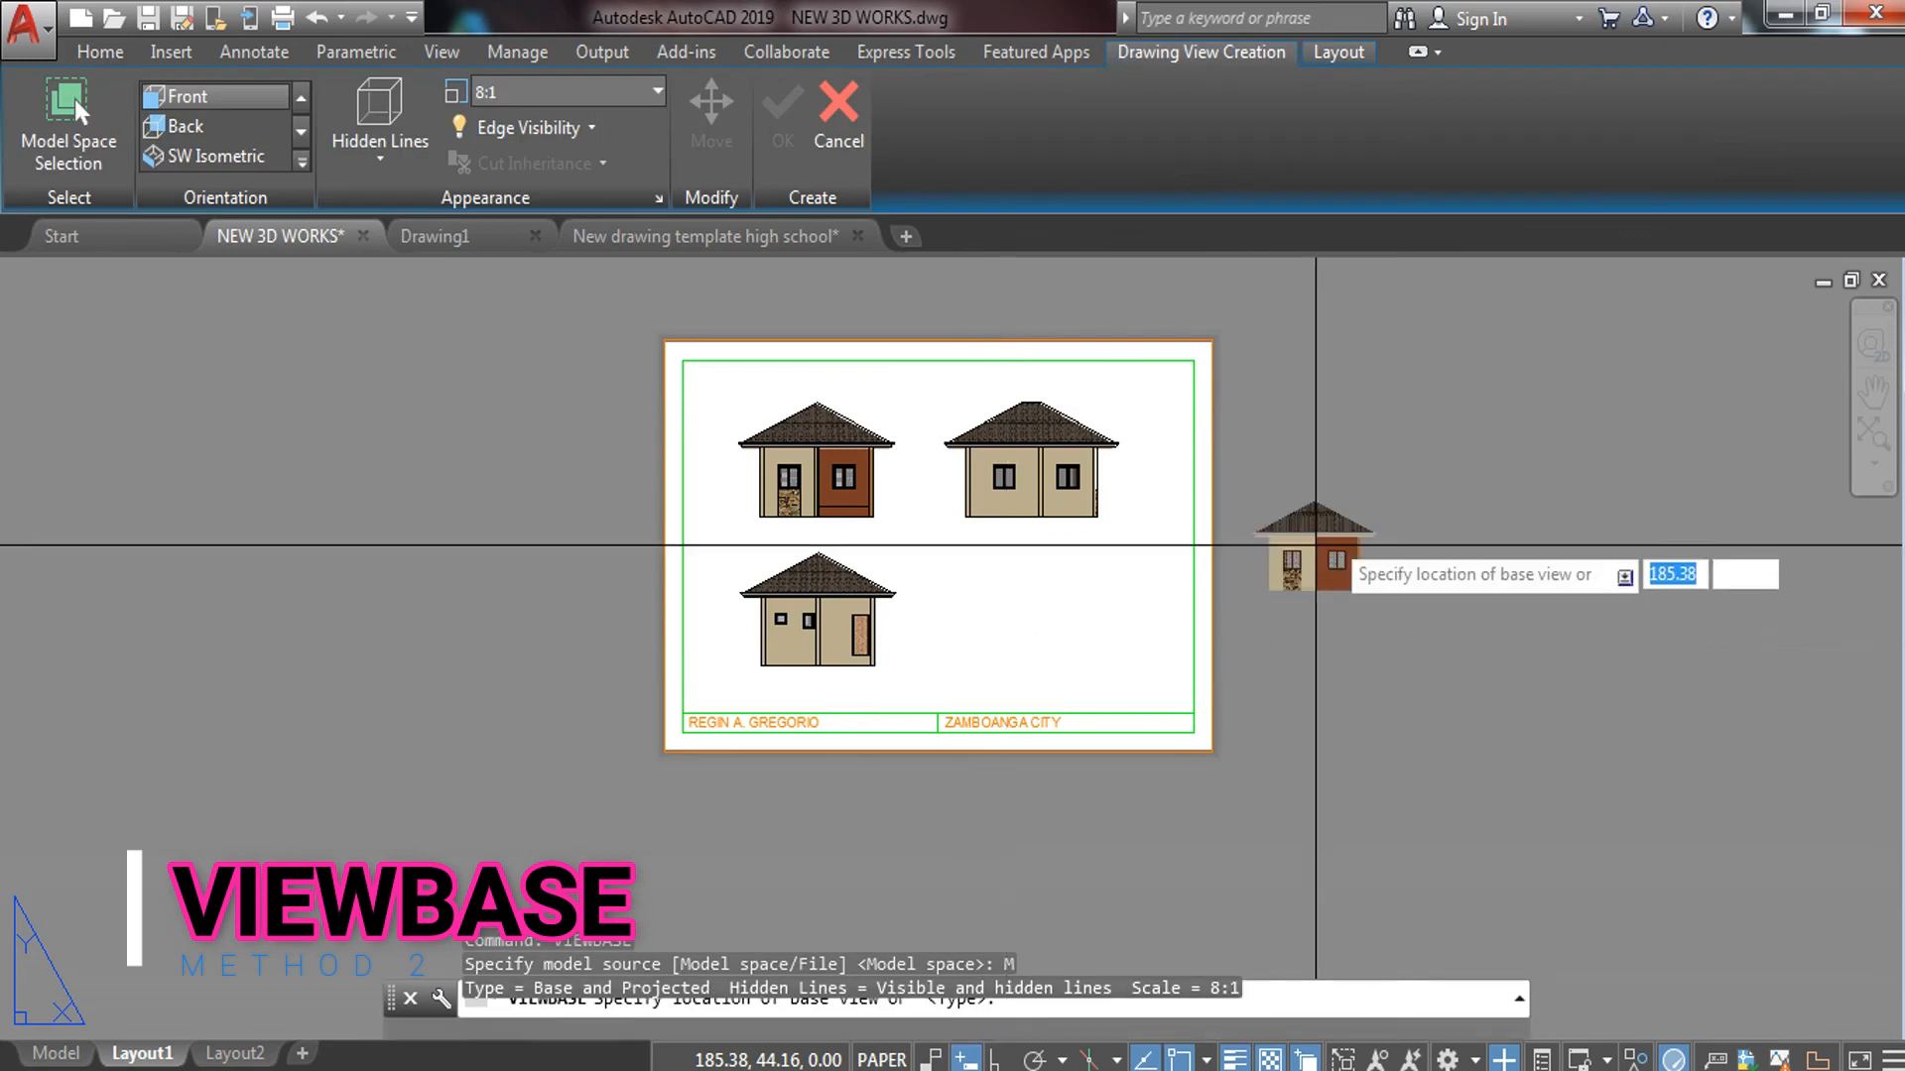
pyautogui.click(1329, 510)
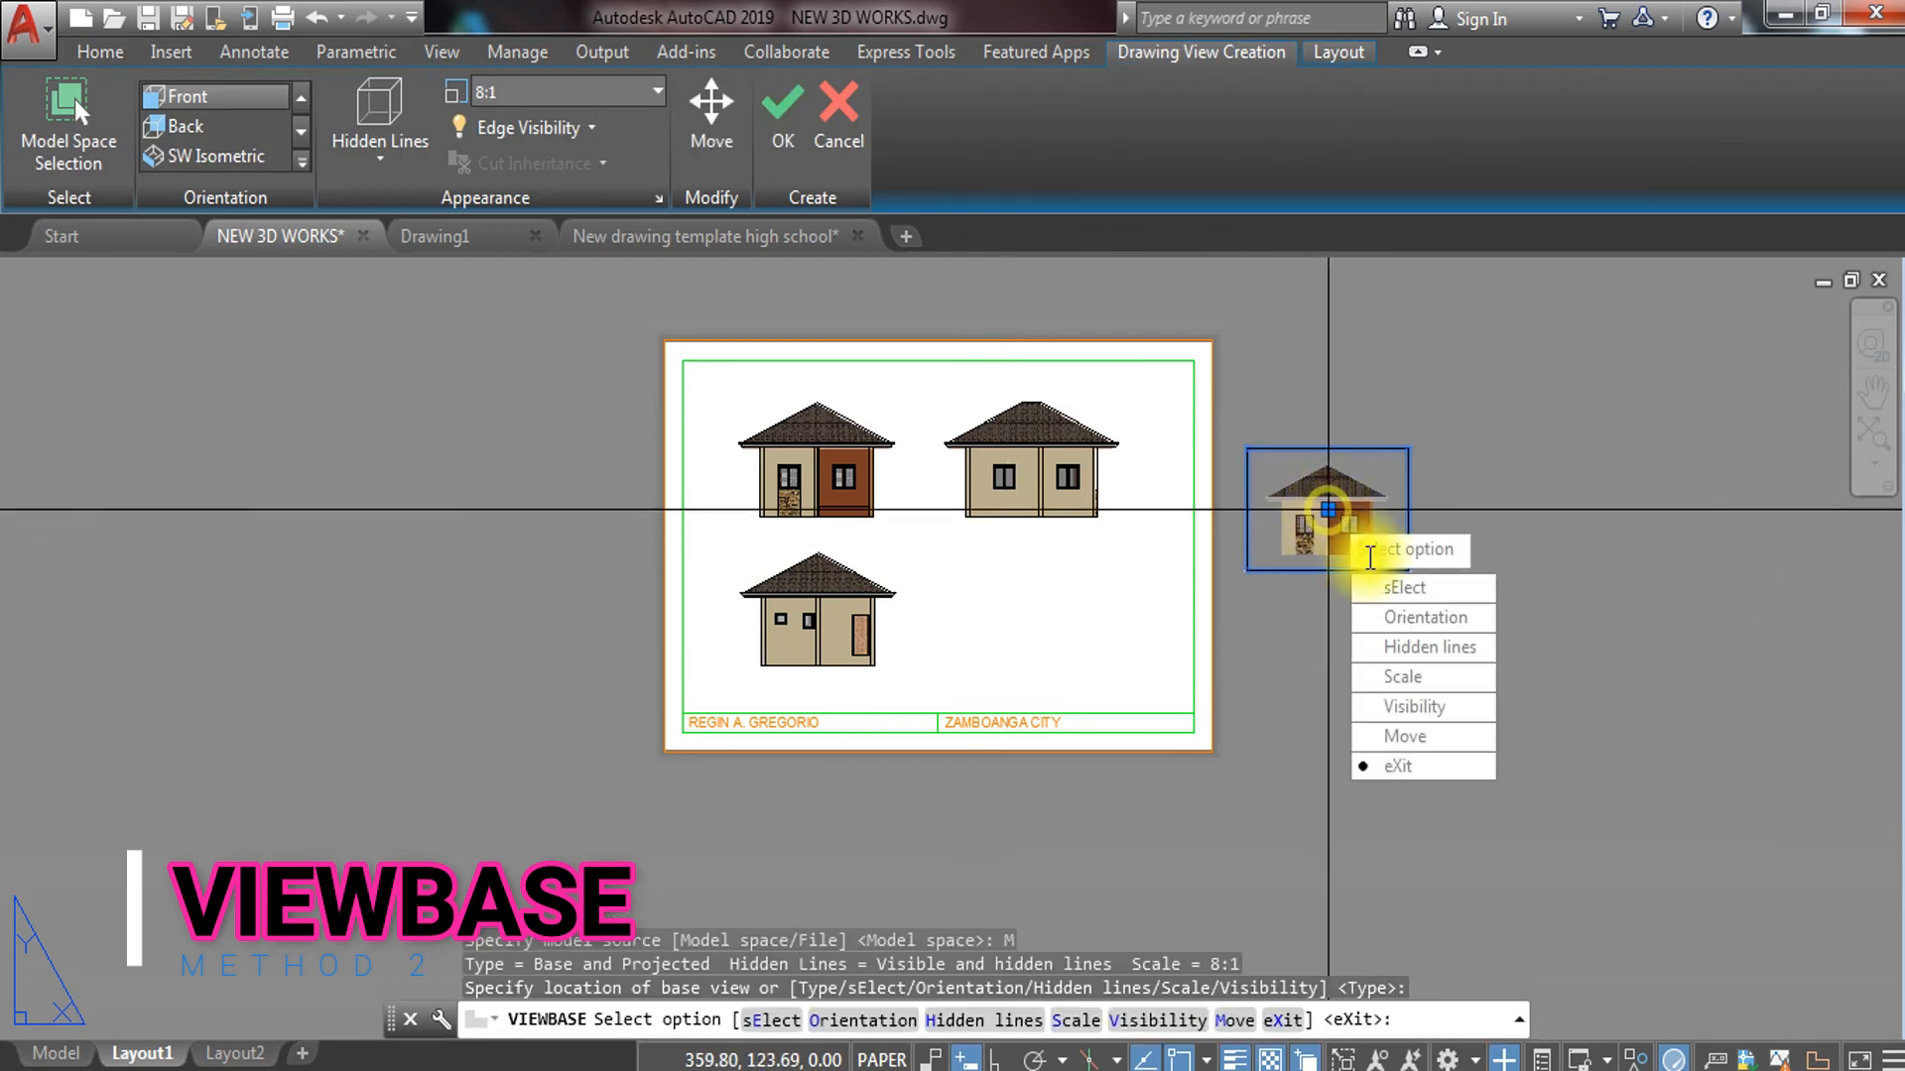
# Set the base view orientation to Right and finish without projected views
pyautogui.click(1396, 618)
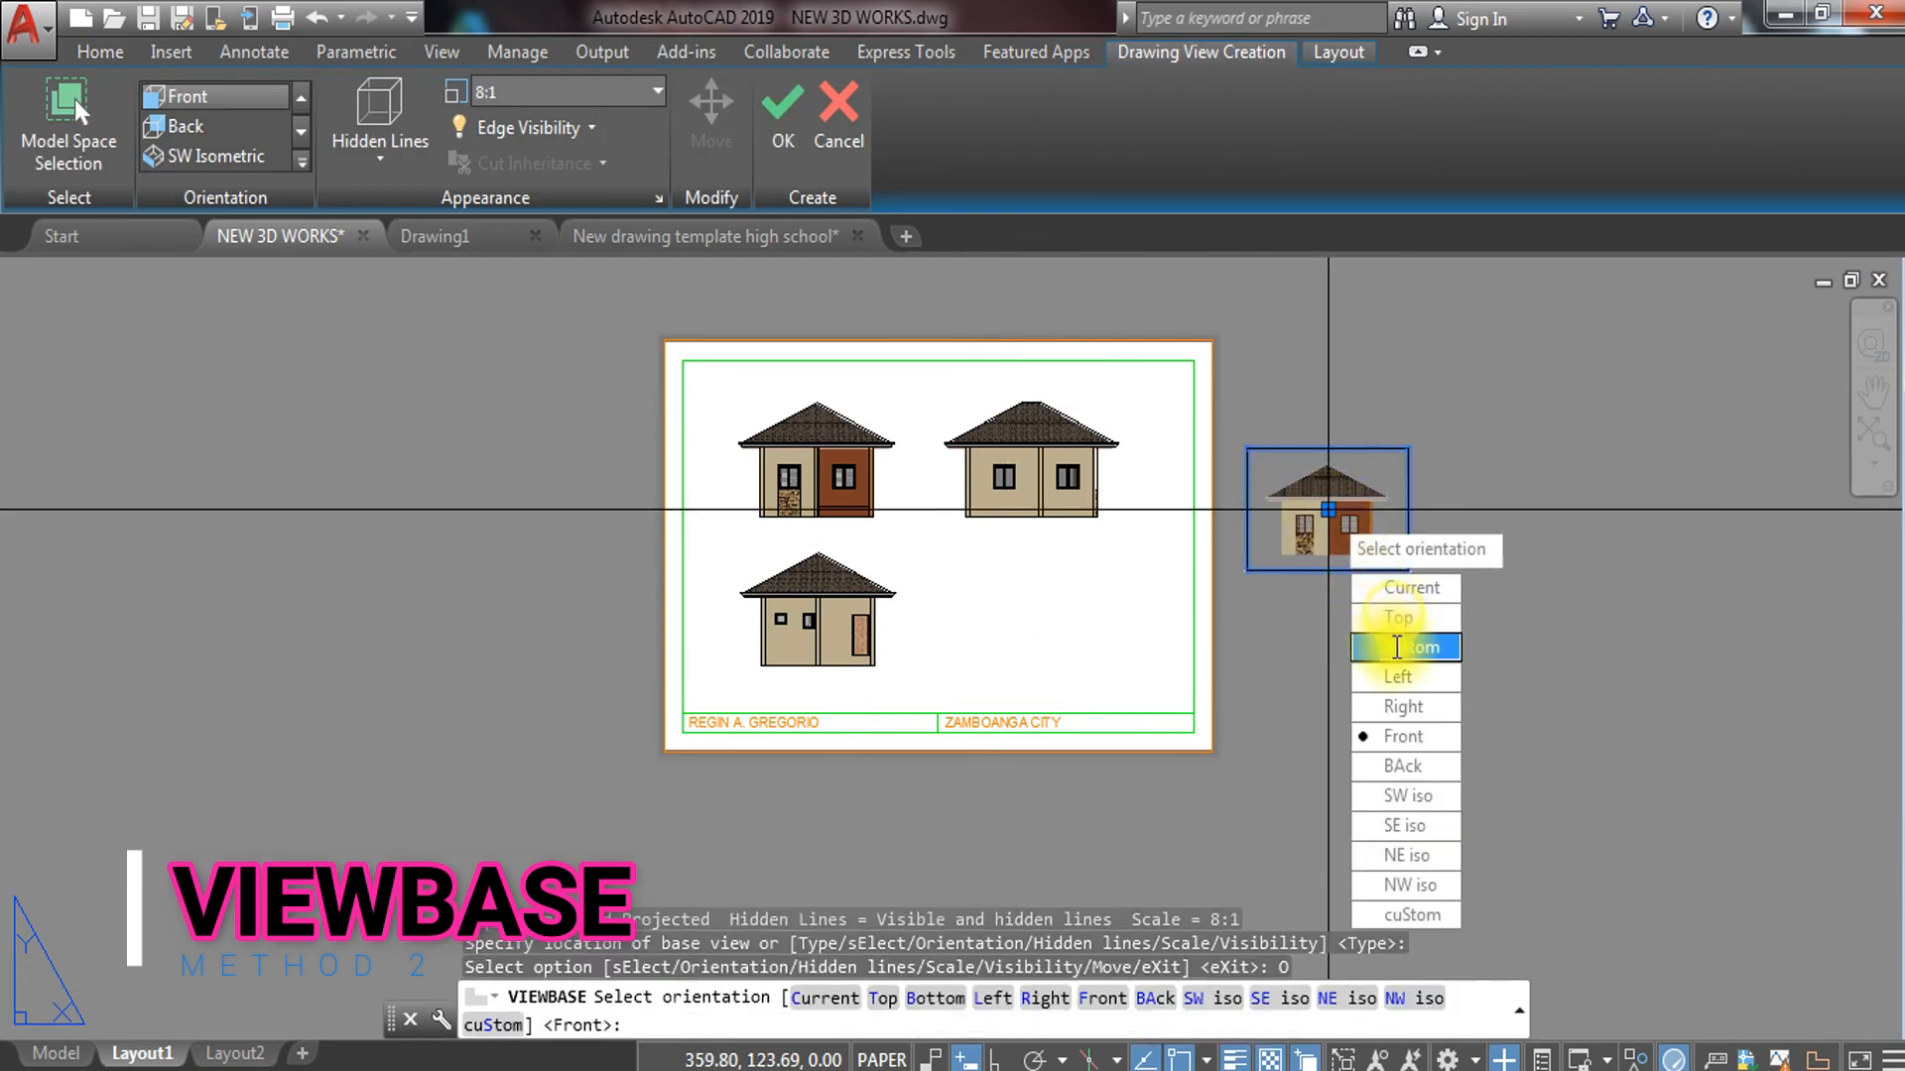
pyautogui.click(1400, 737)
pyautogui.click(1395, 704)
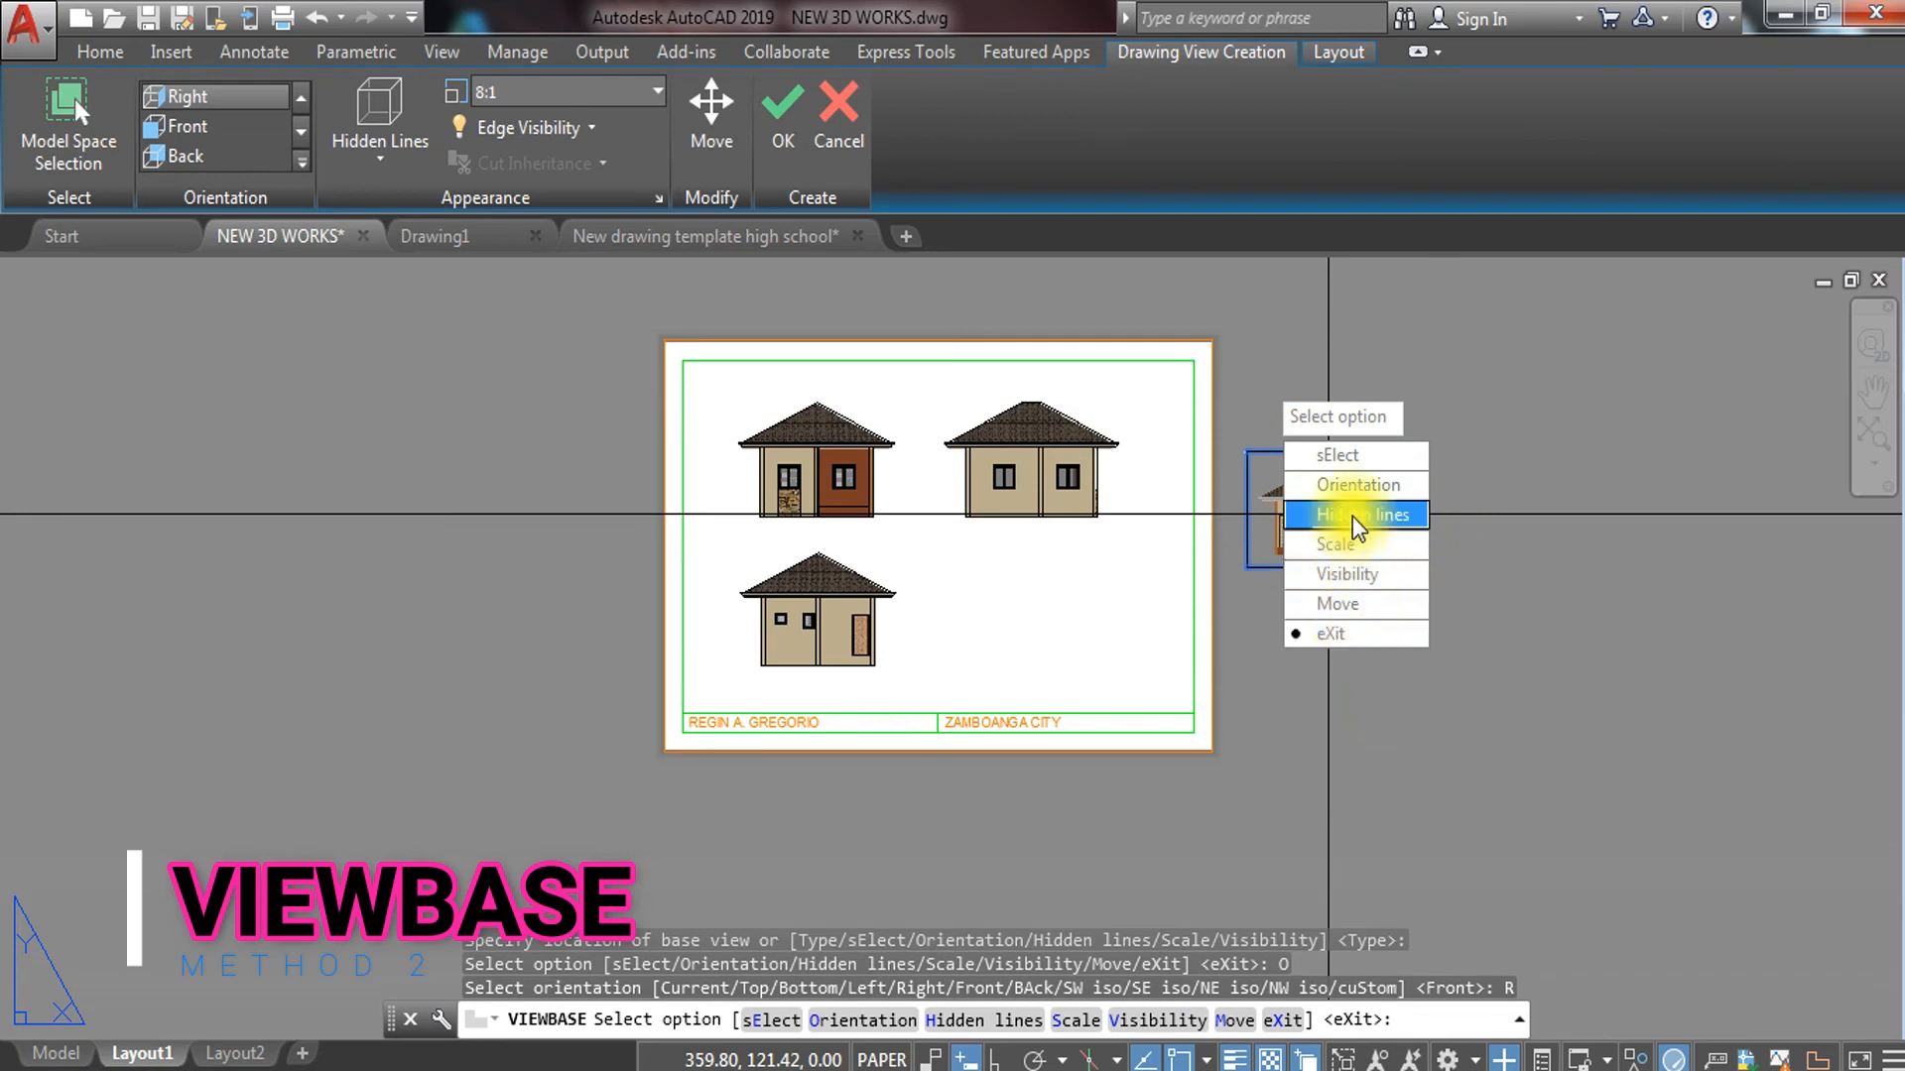
pyautogui.click(1240, 511)
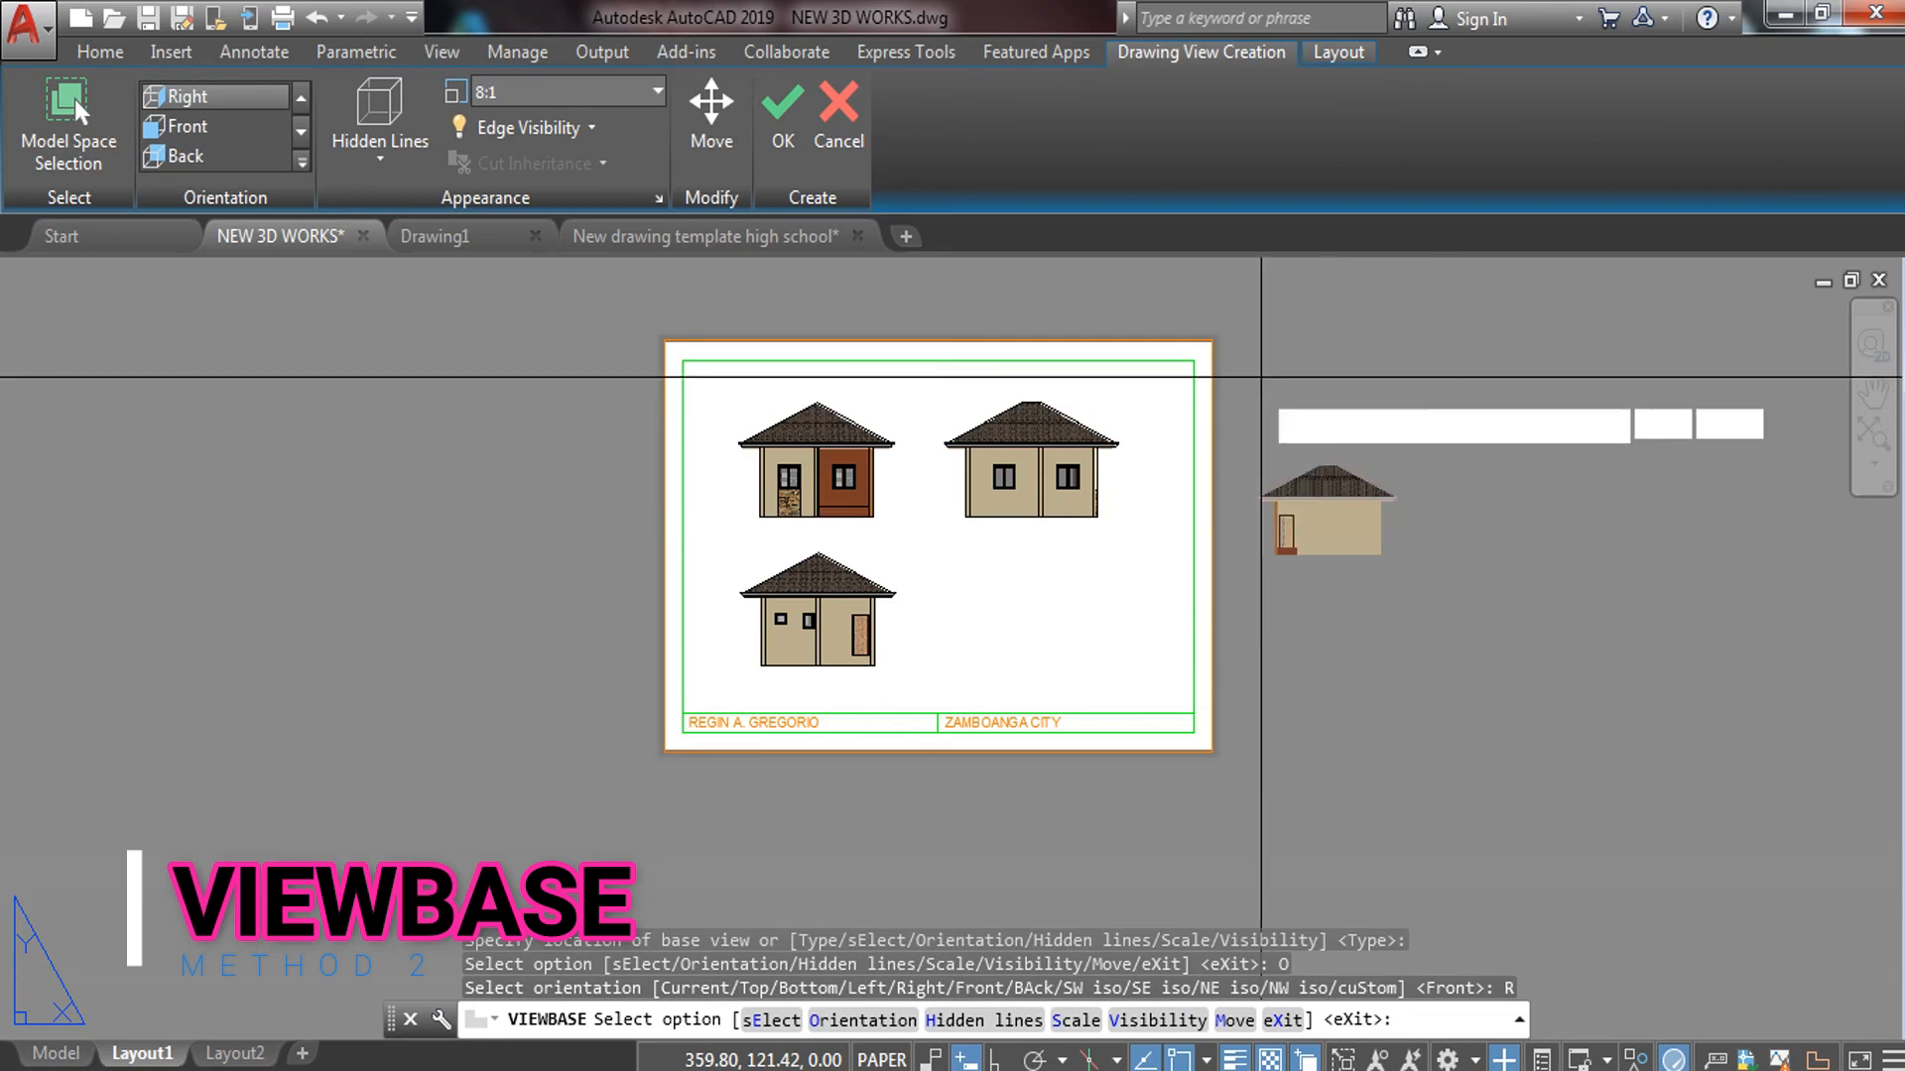
pyautogui.press('Return')
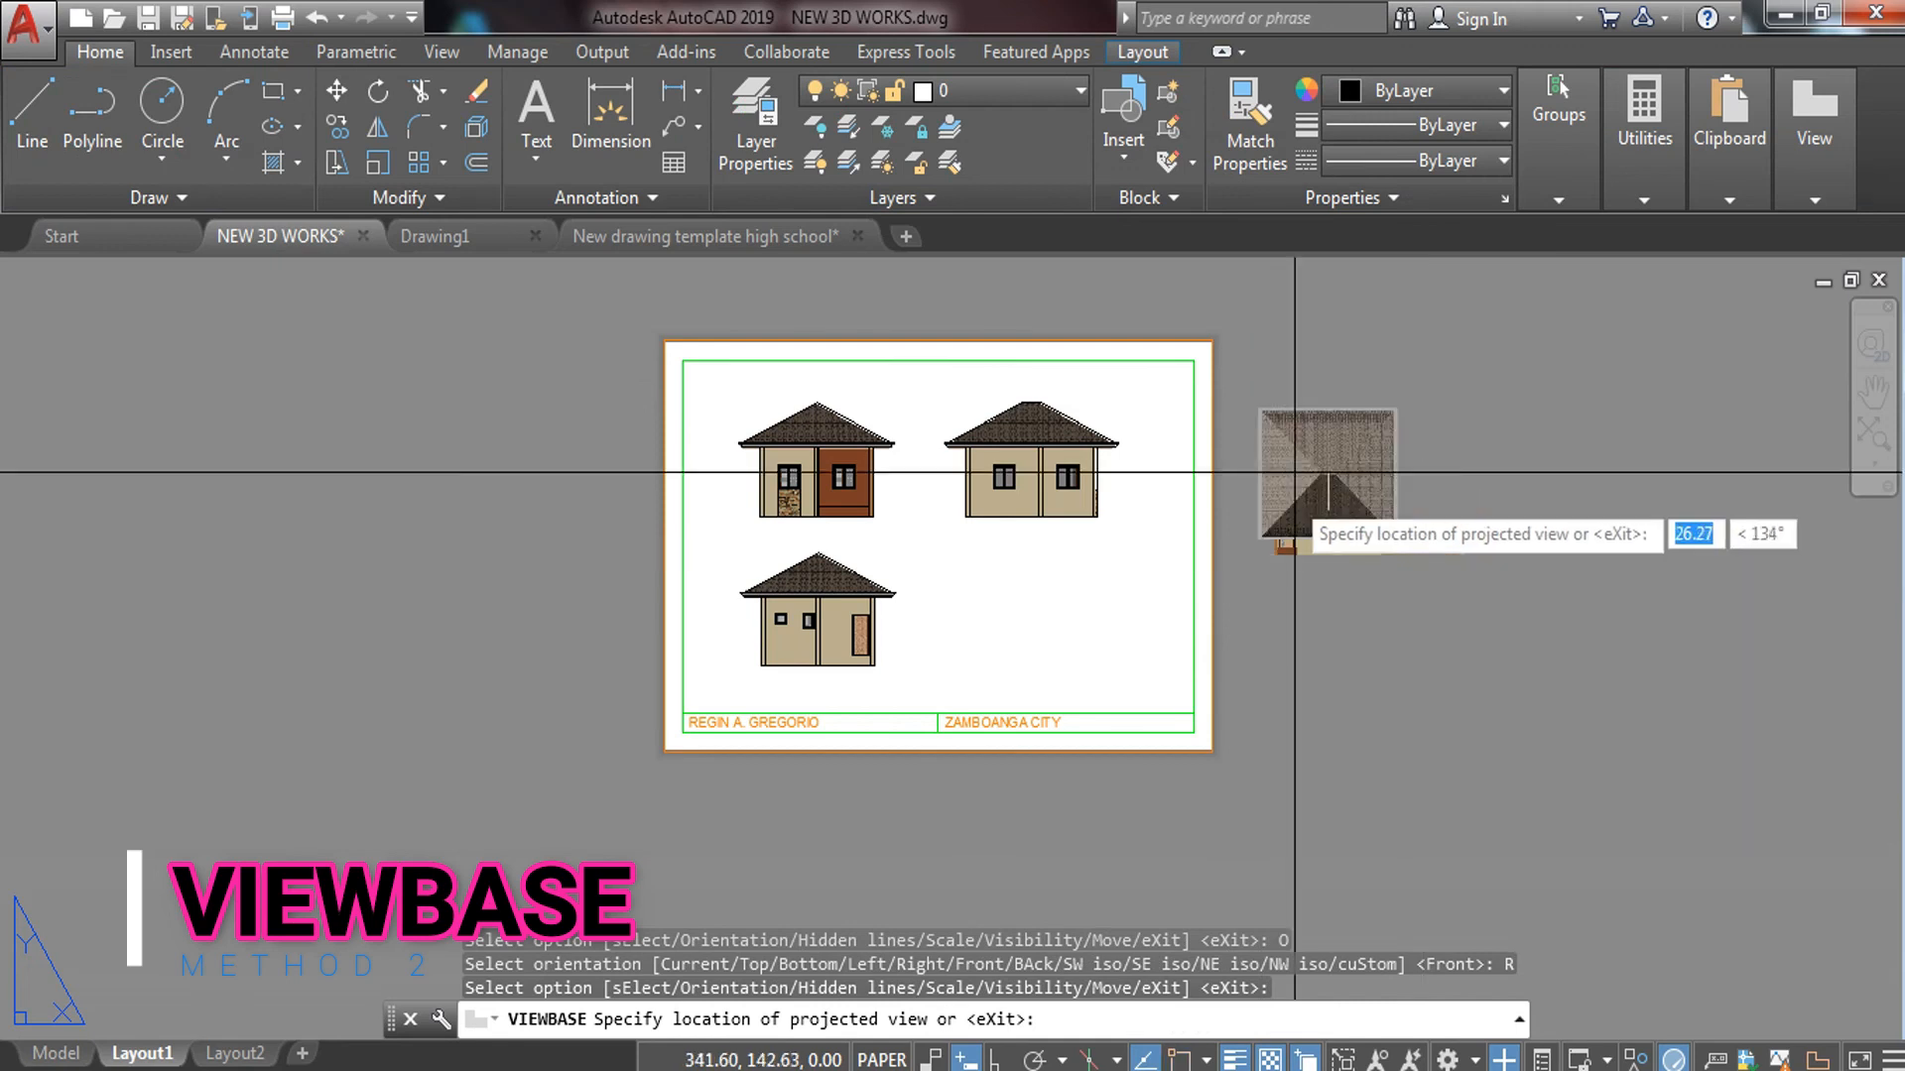
pyautogui.press('Return')
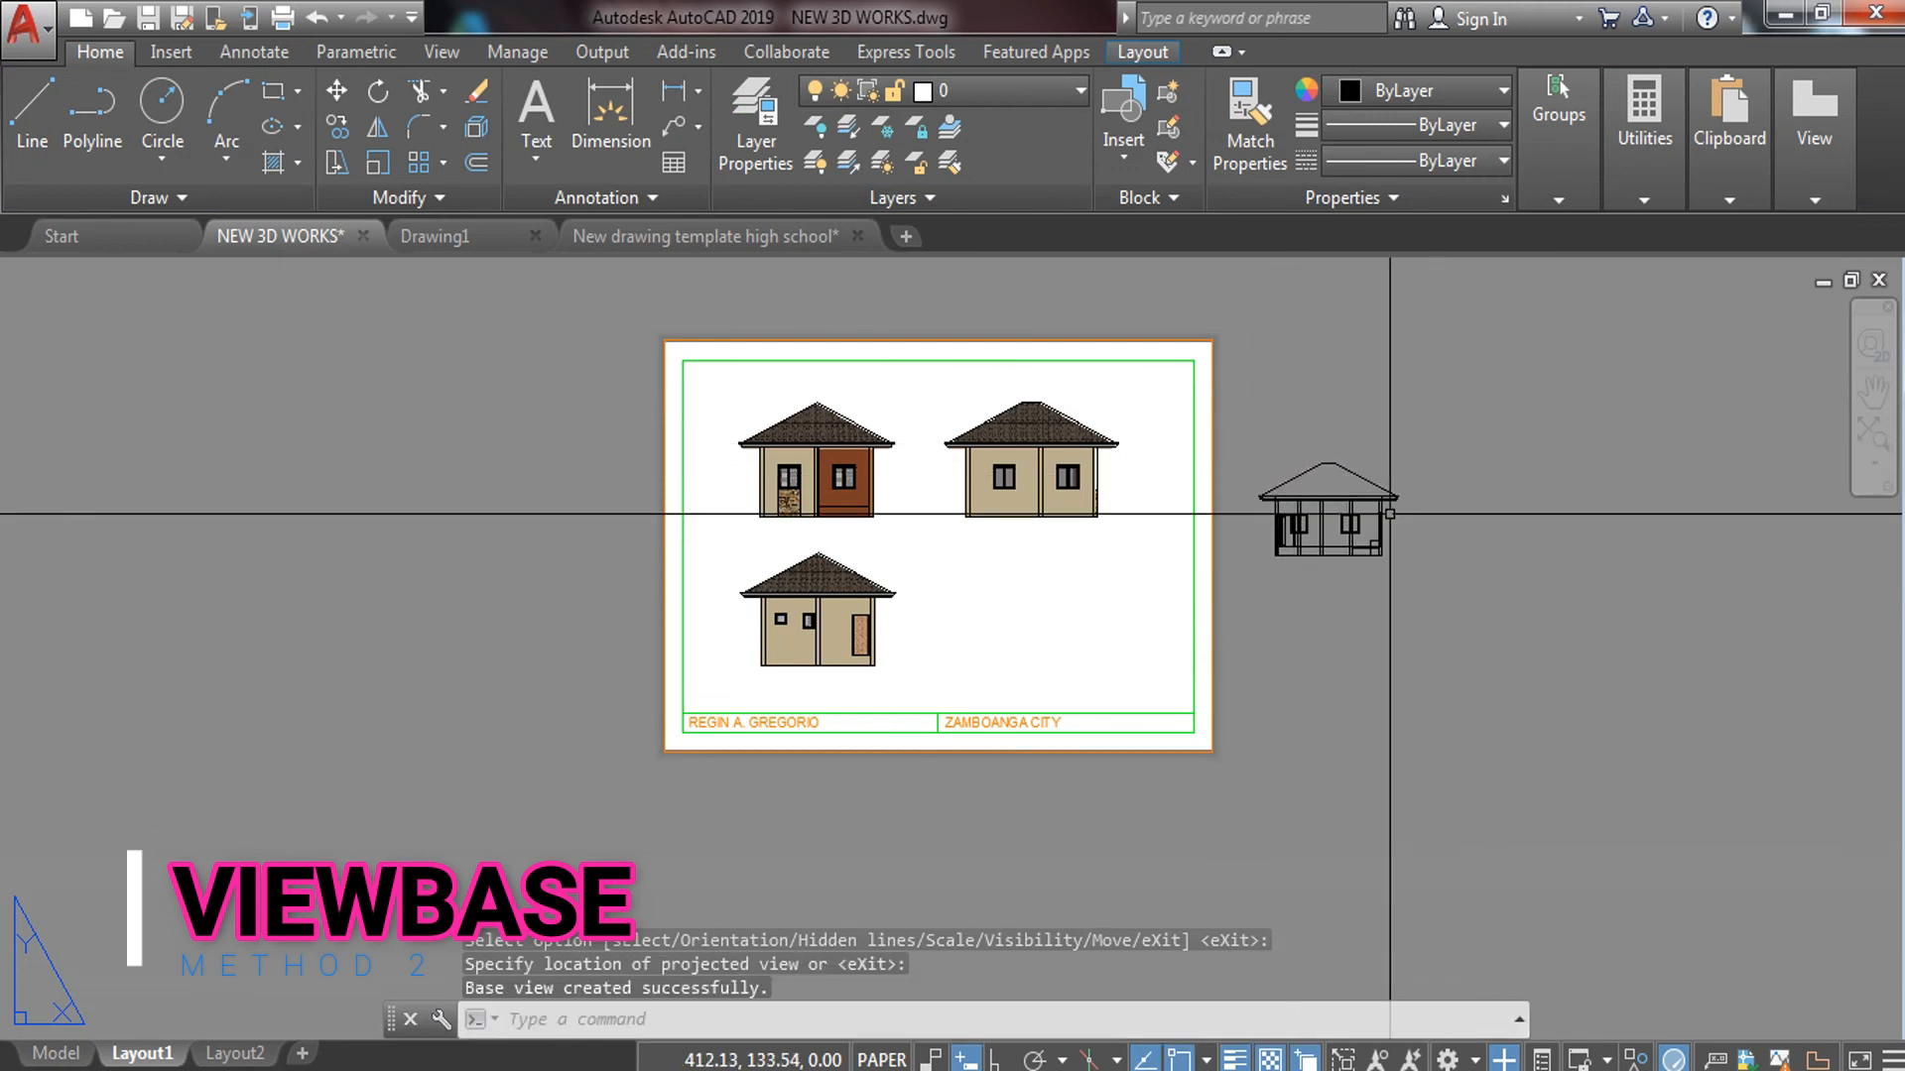
pyautogui.scroll(6, 1300, 496)
pyautogui.scroll(-6, 1457, 383)
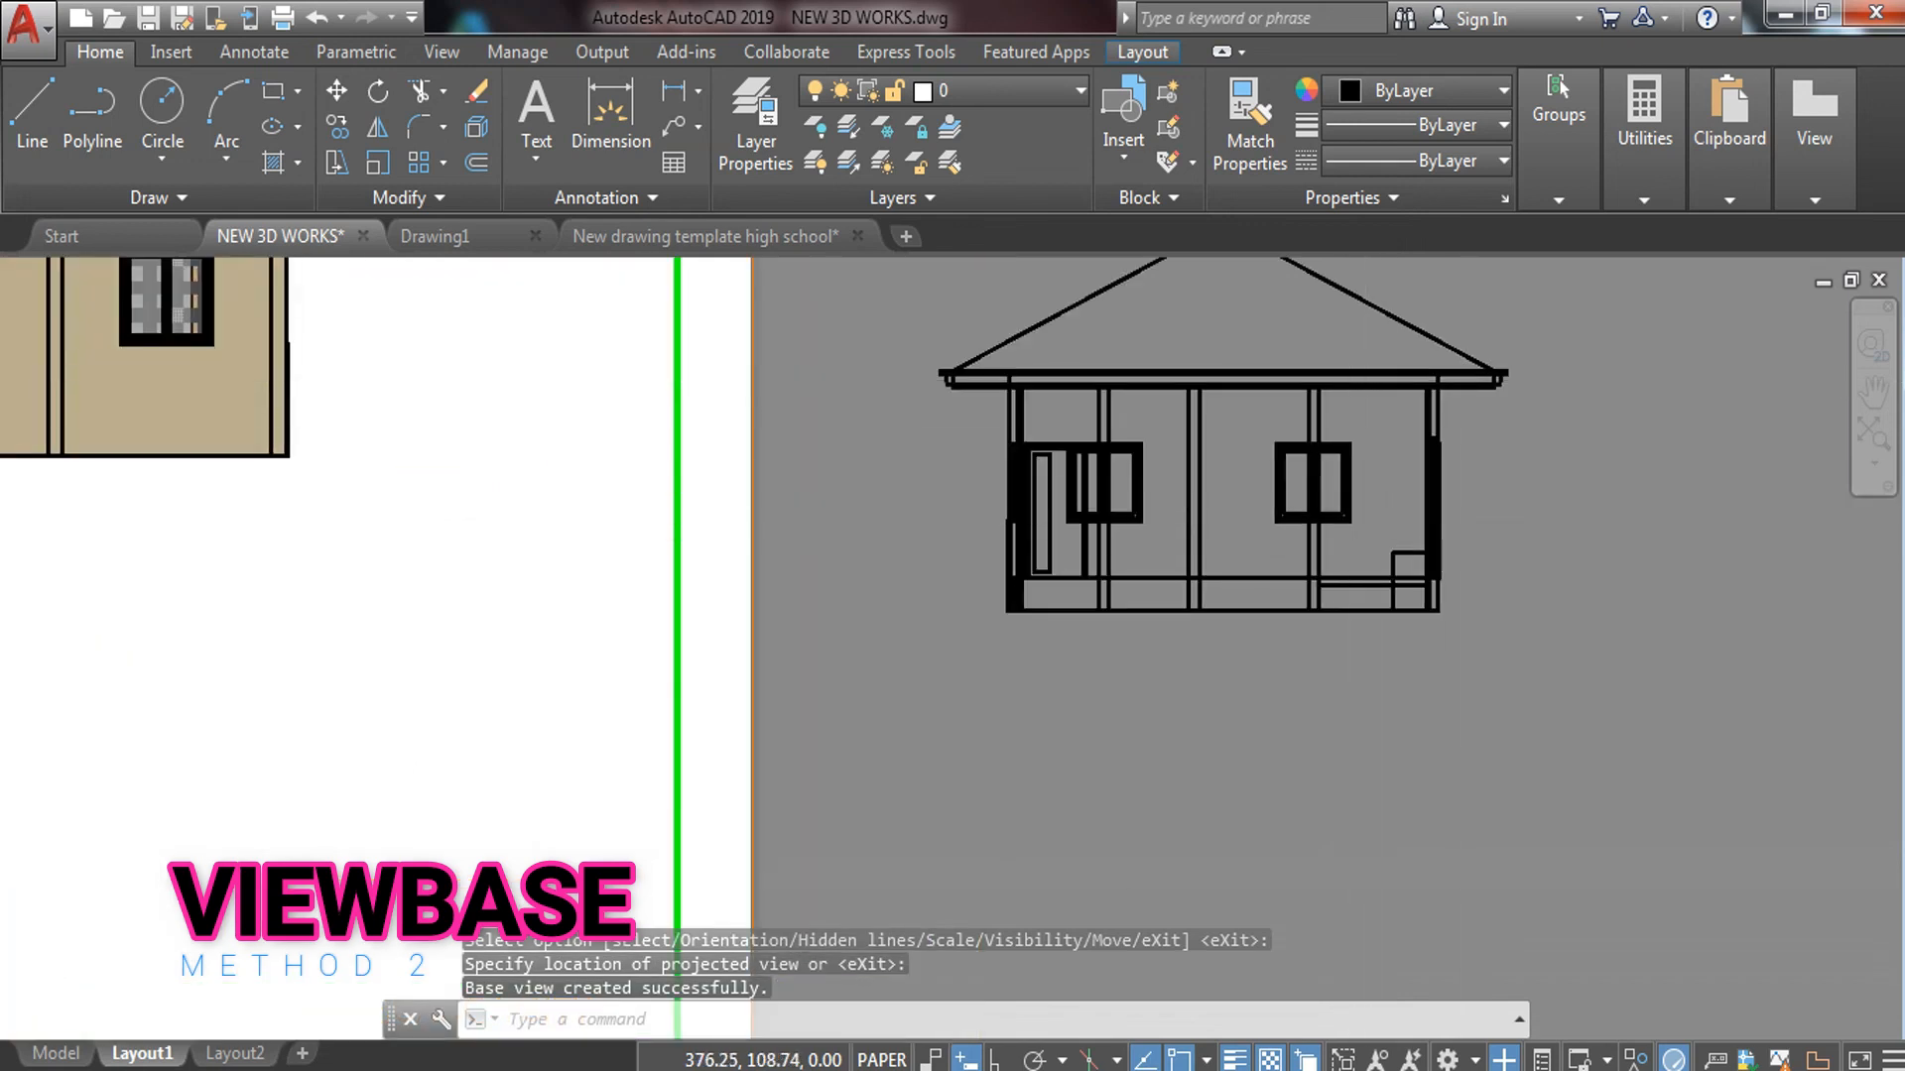
# Edit the right-side house view to 10:1 scale and Shaded with visible lines
pyautogui.click(1454, 394)
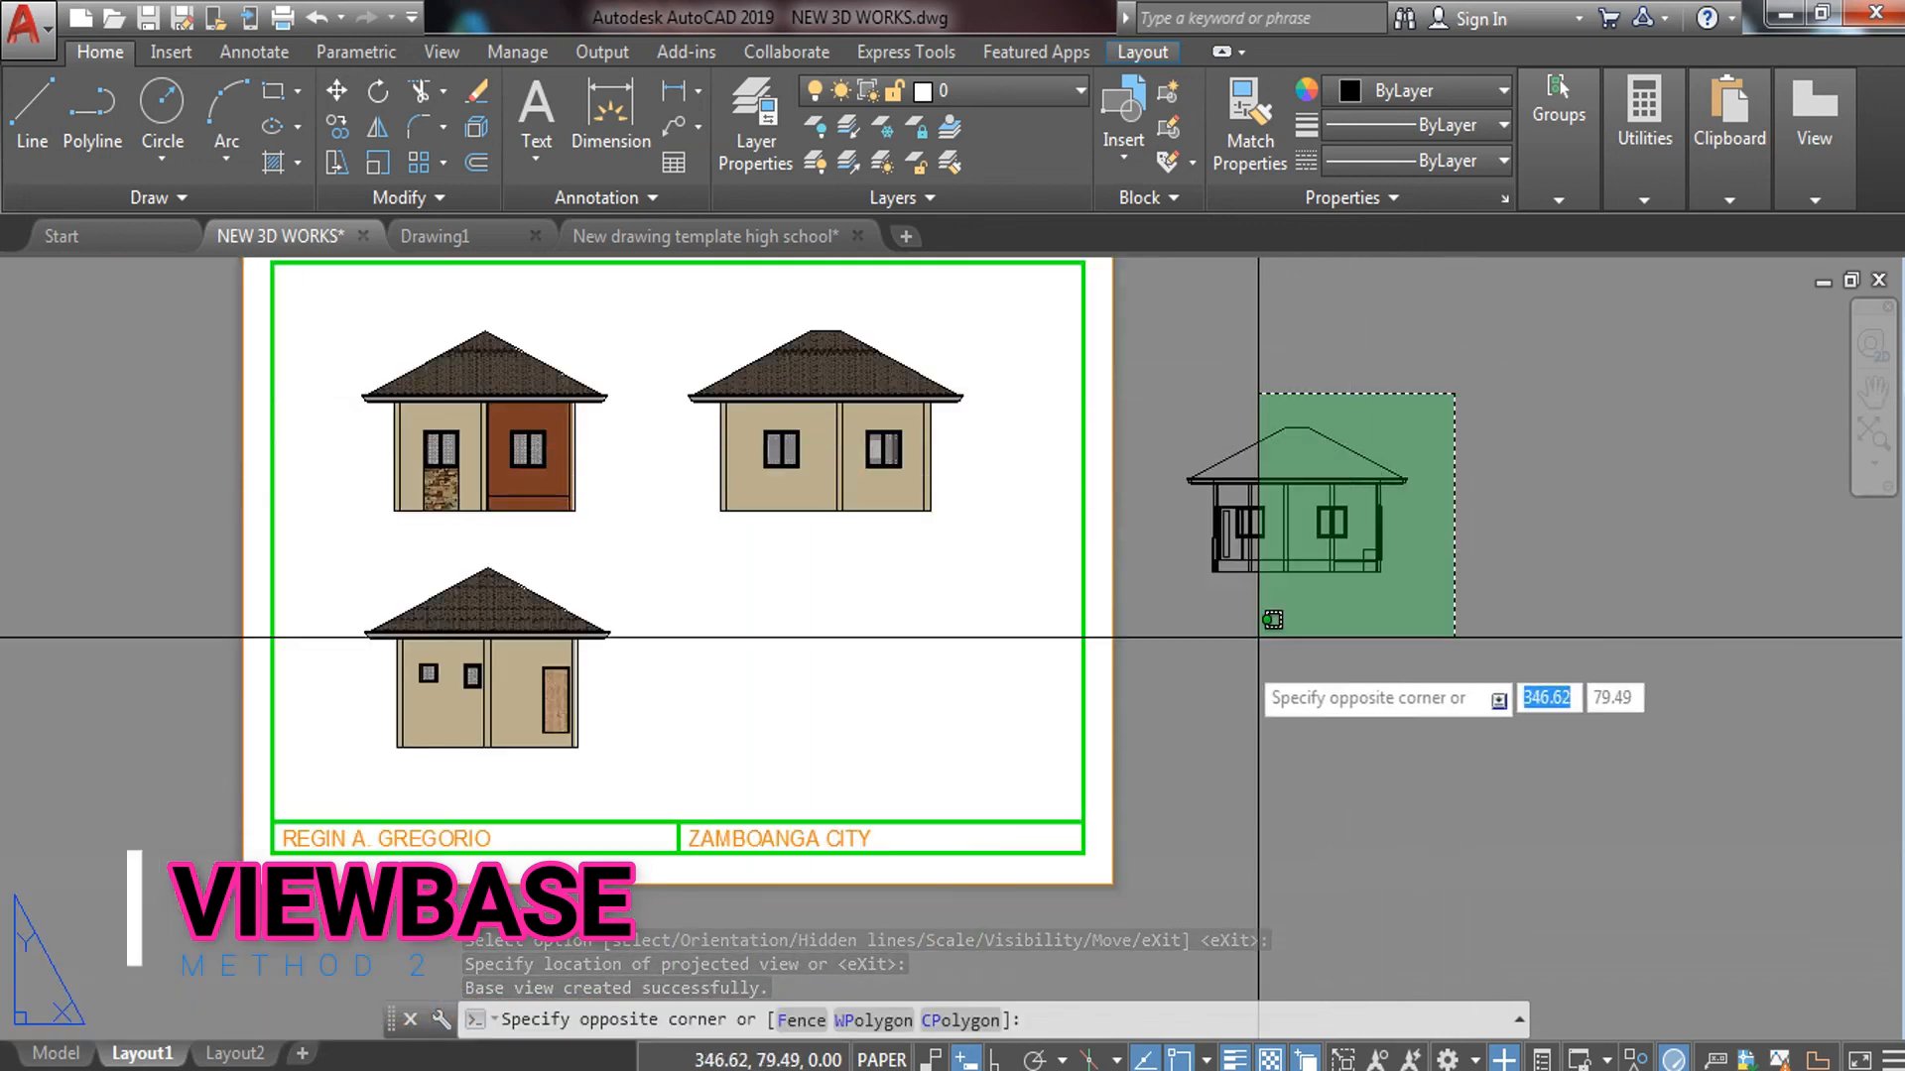
pyautogui.click(1231, 663)
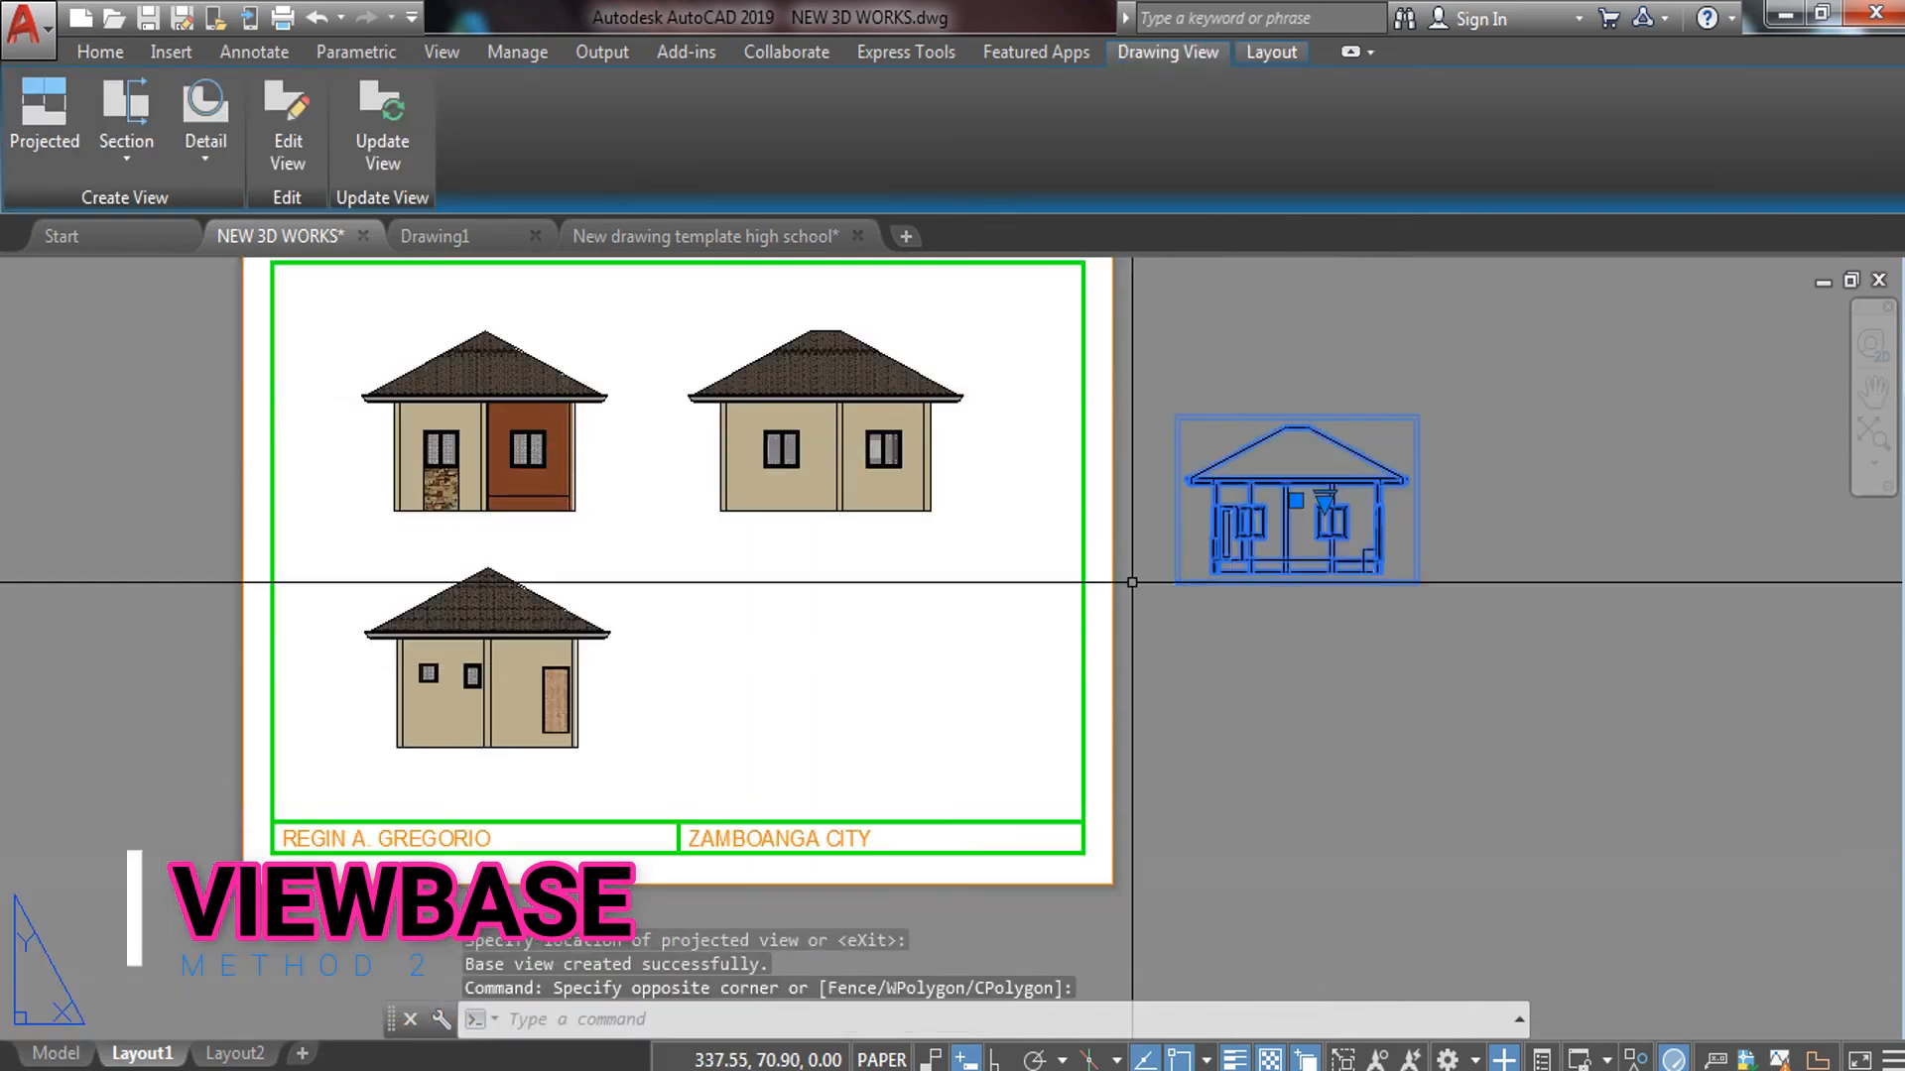
pyautogui.click(205, 159)
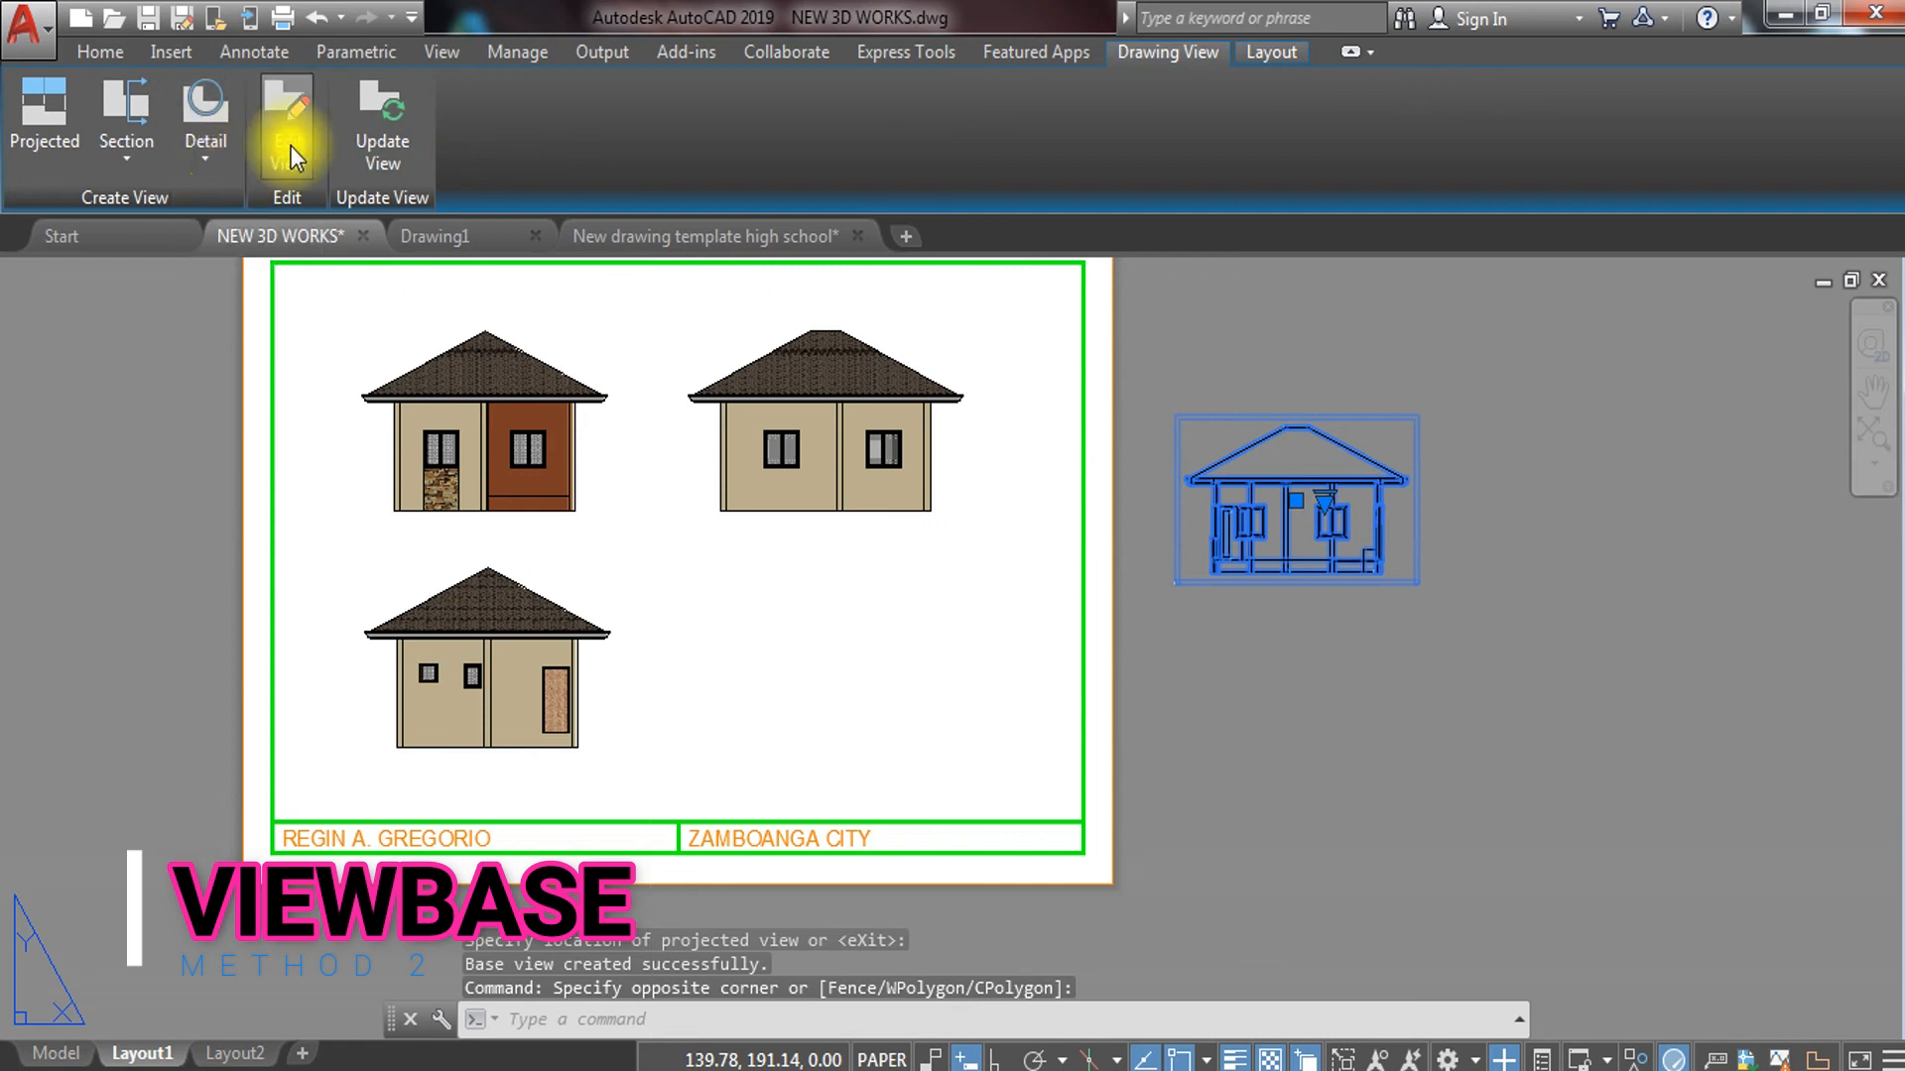
pyautogui.click(289, 146)
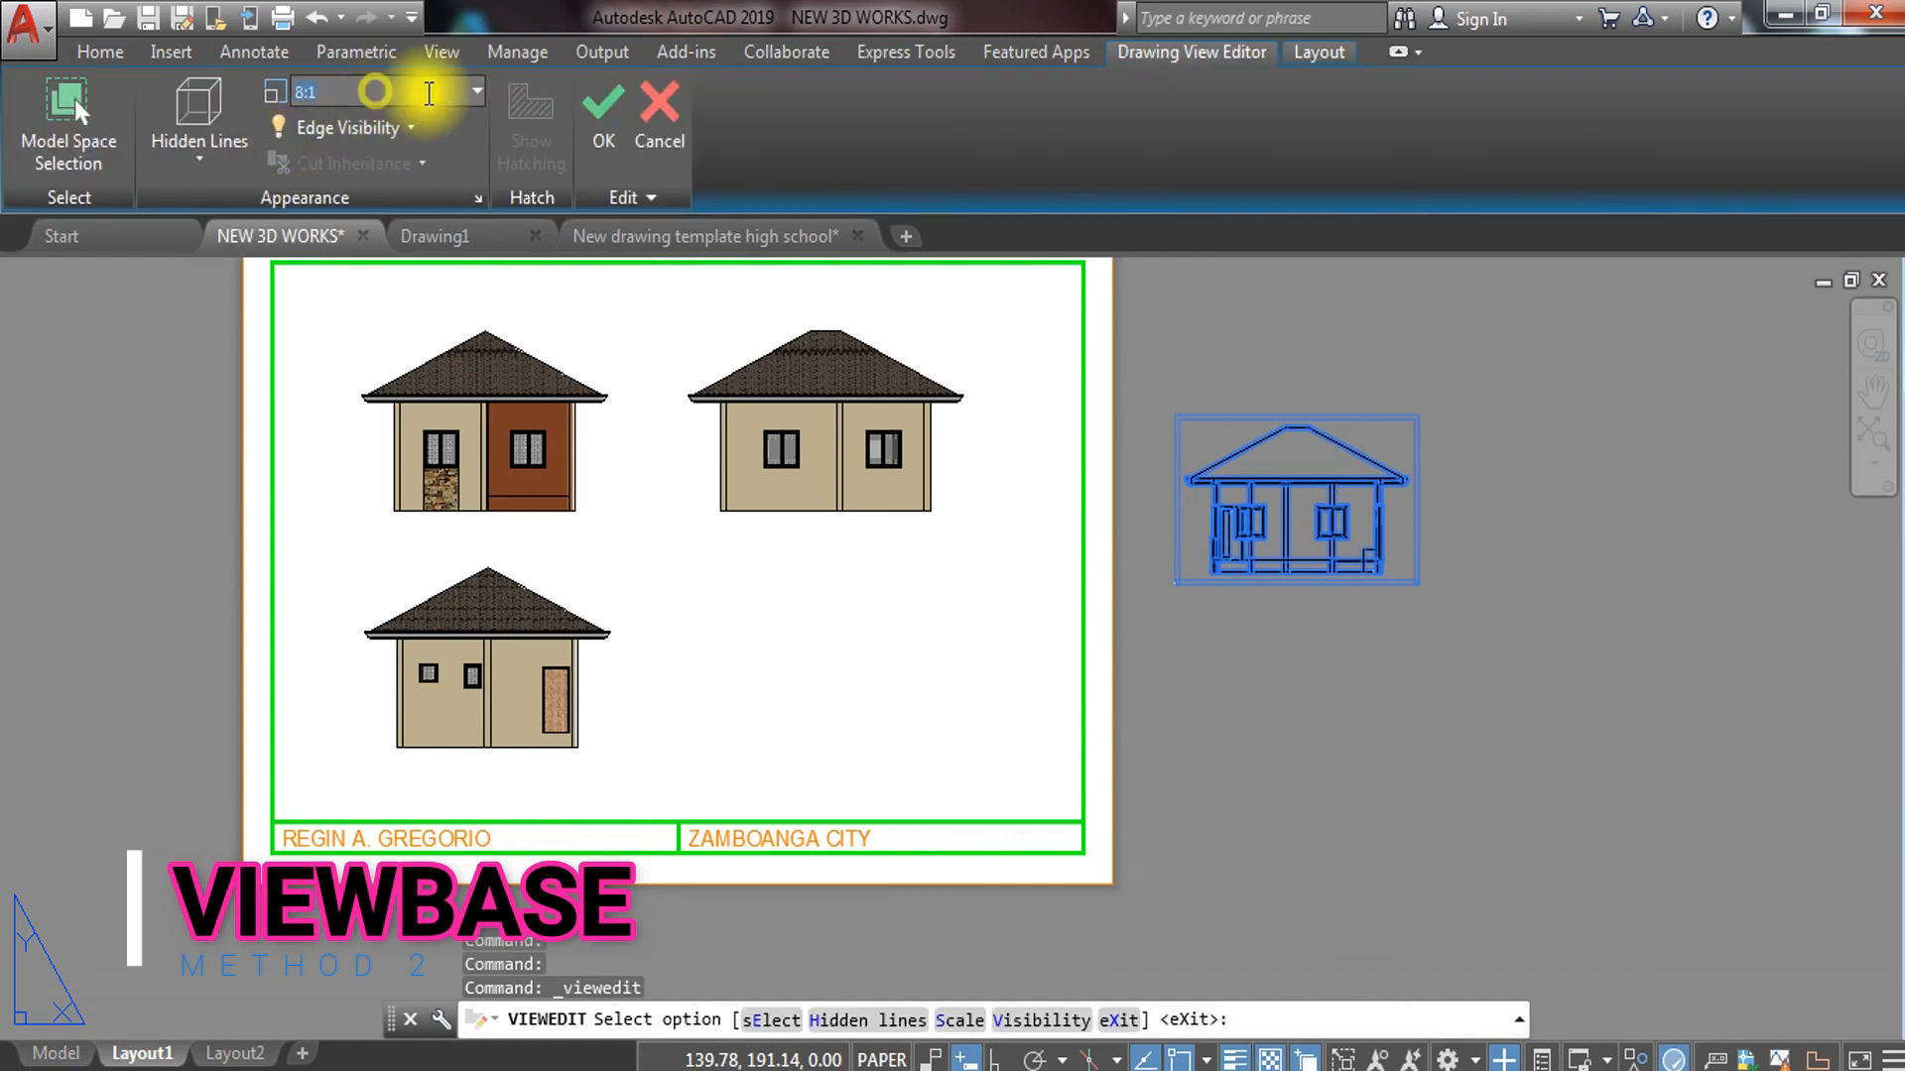
pyautogui.click(478, 91)
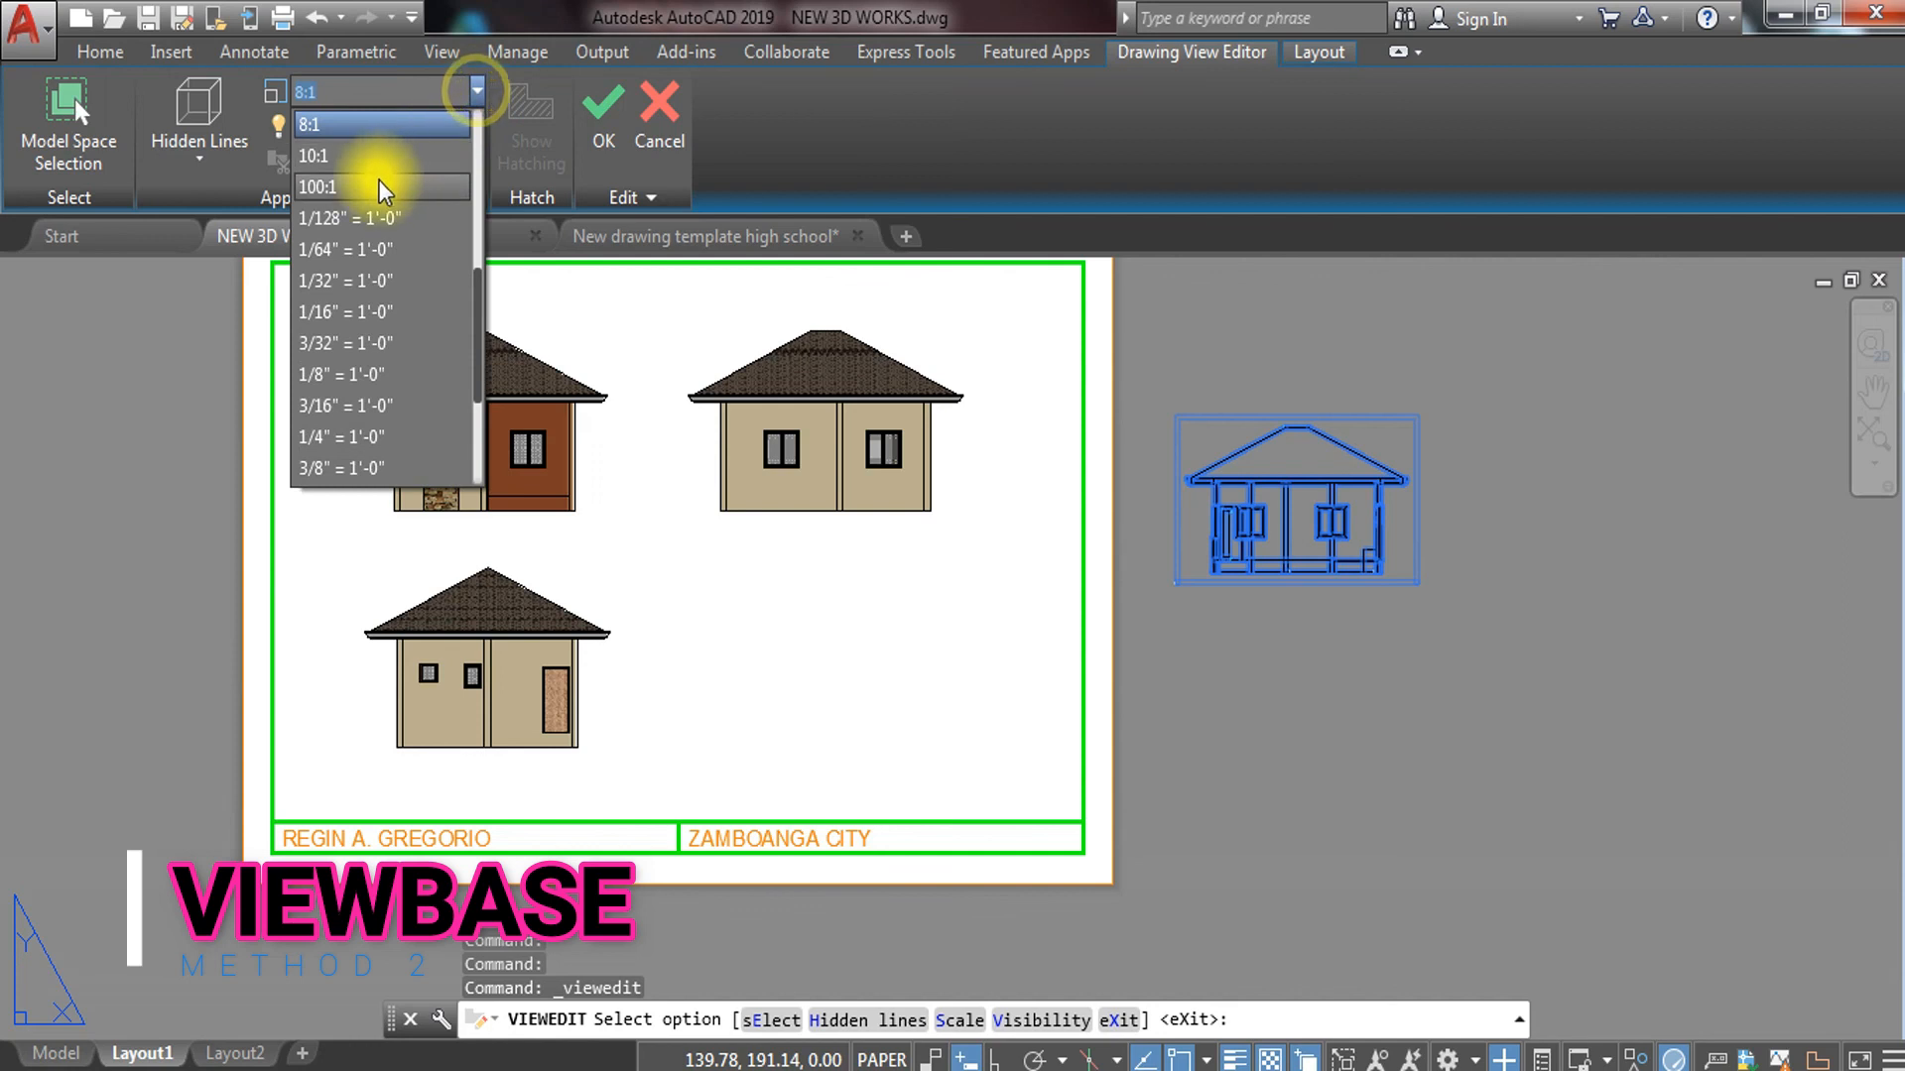
pyautogui.click(359, 157)
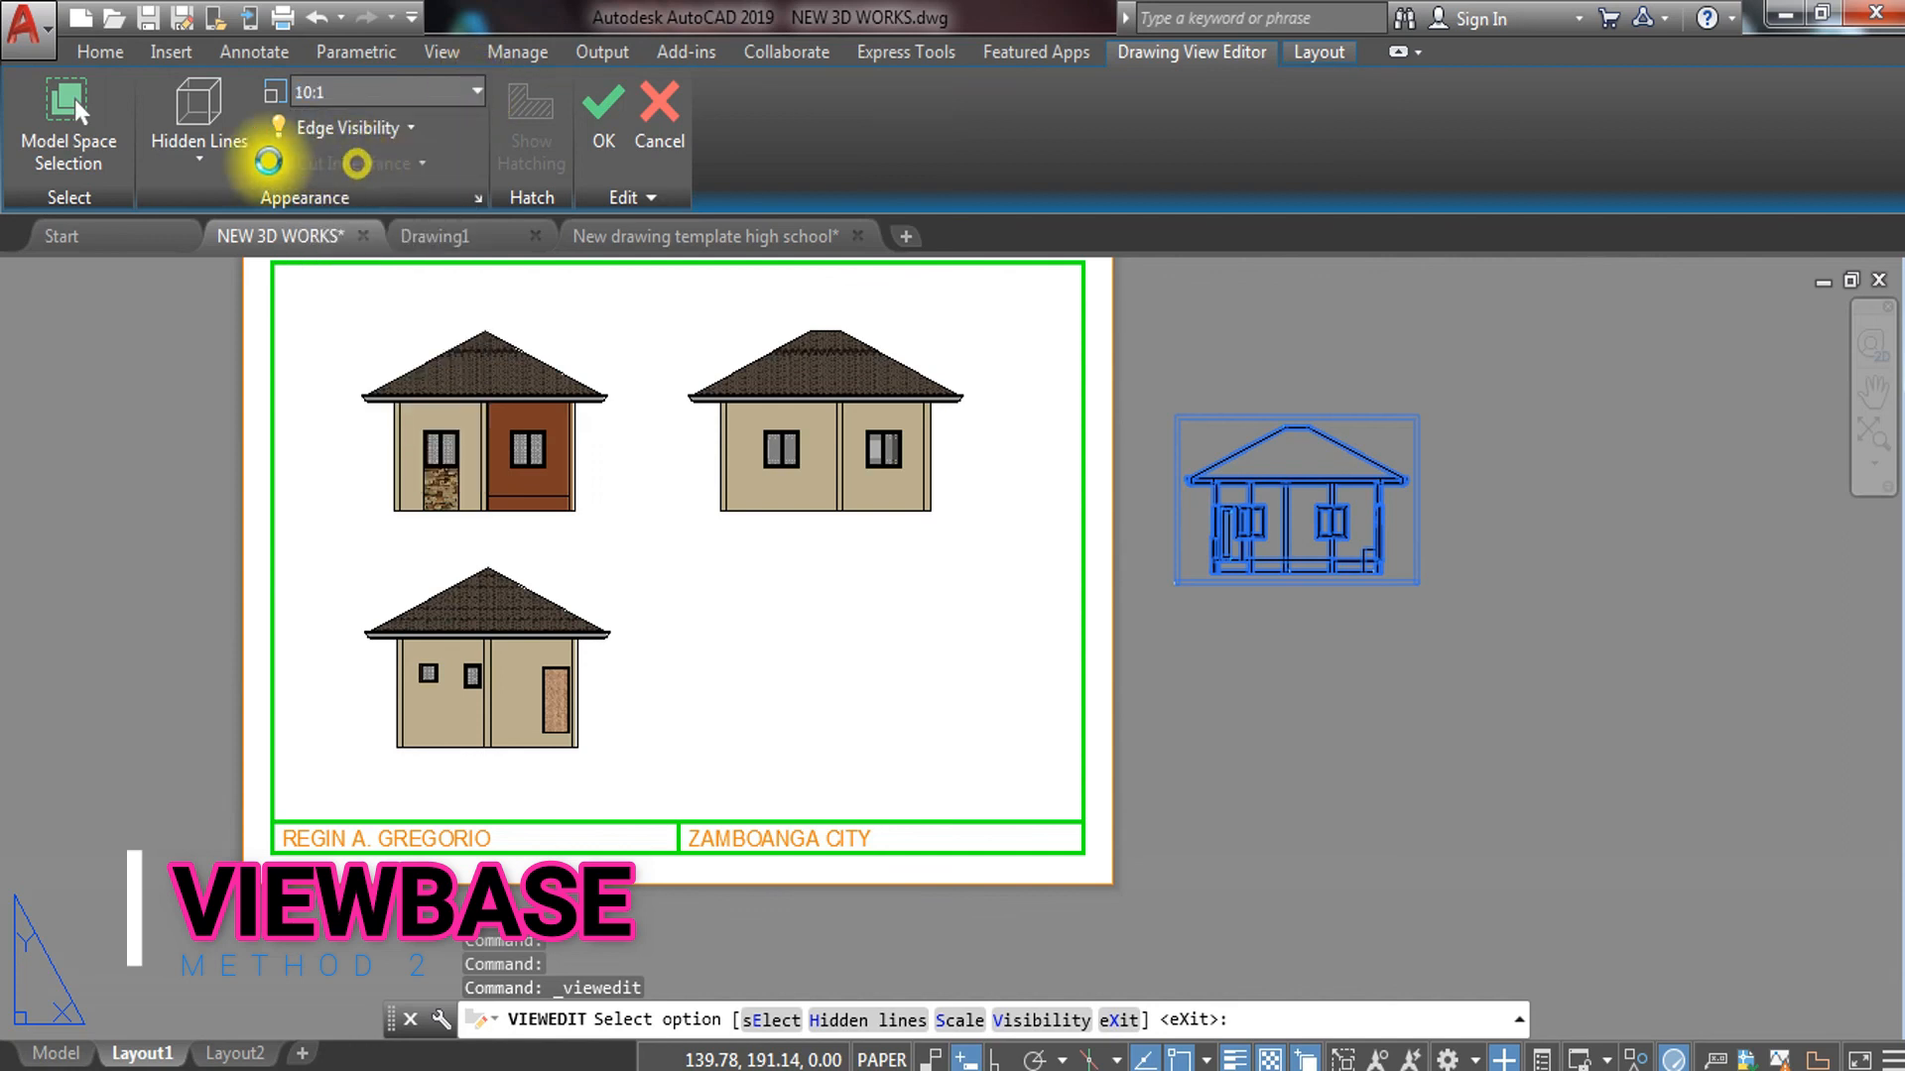
pyautogui.click(205, 171)
pyautogui.click(253, 329)
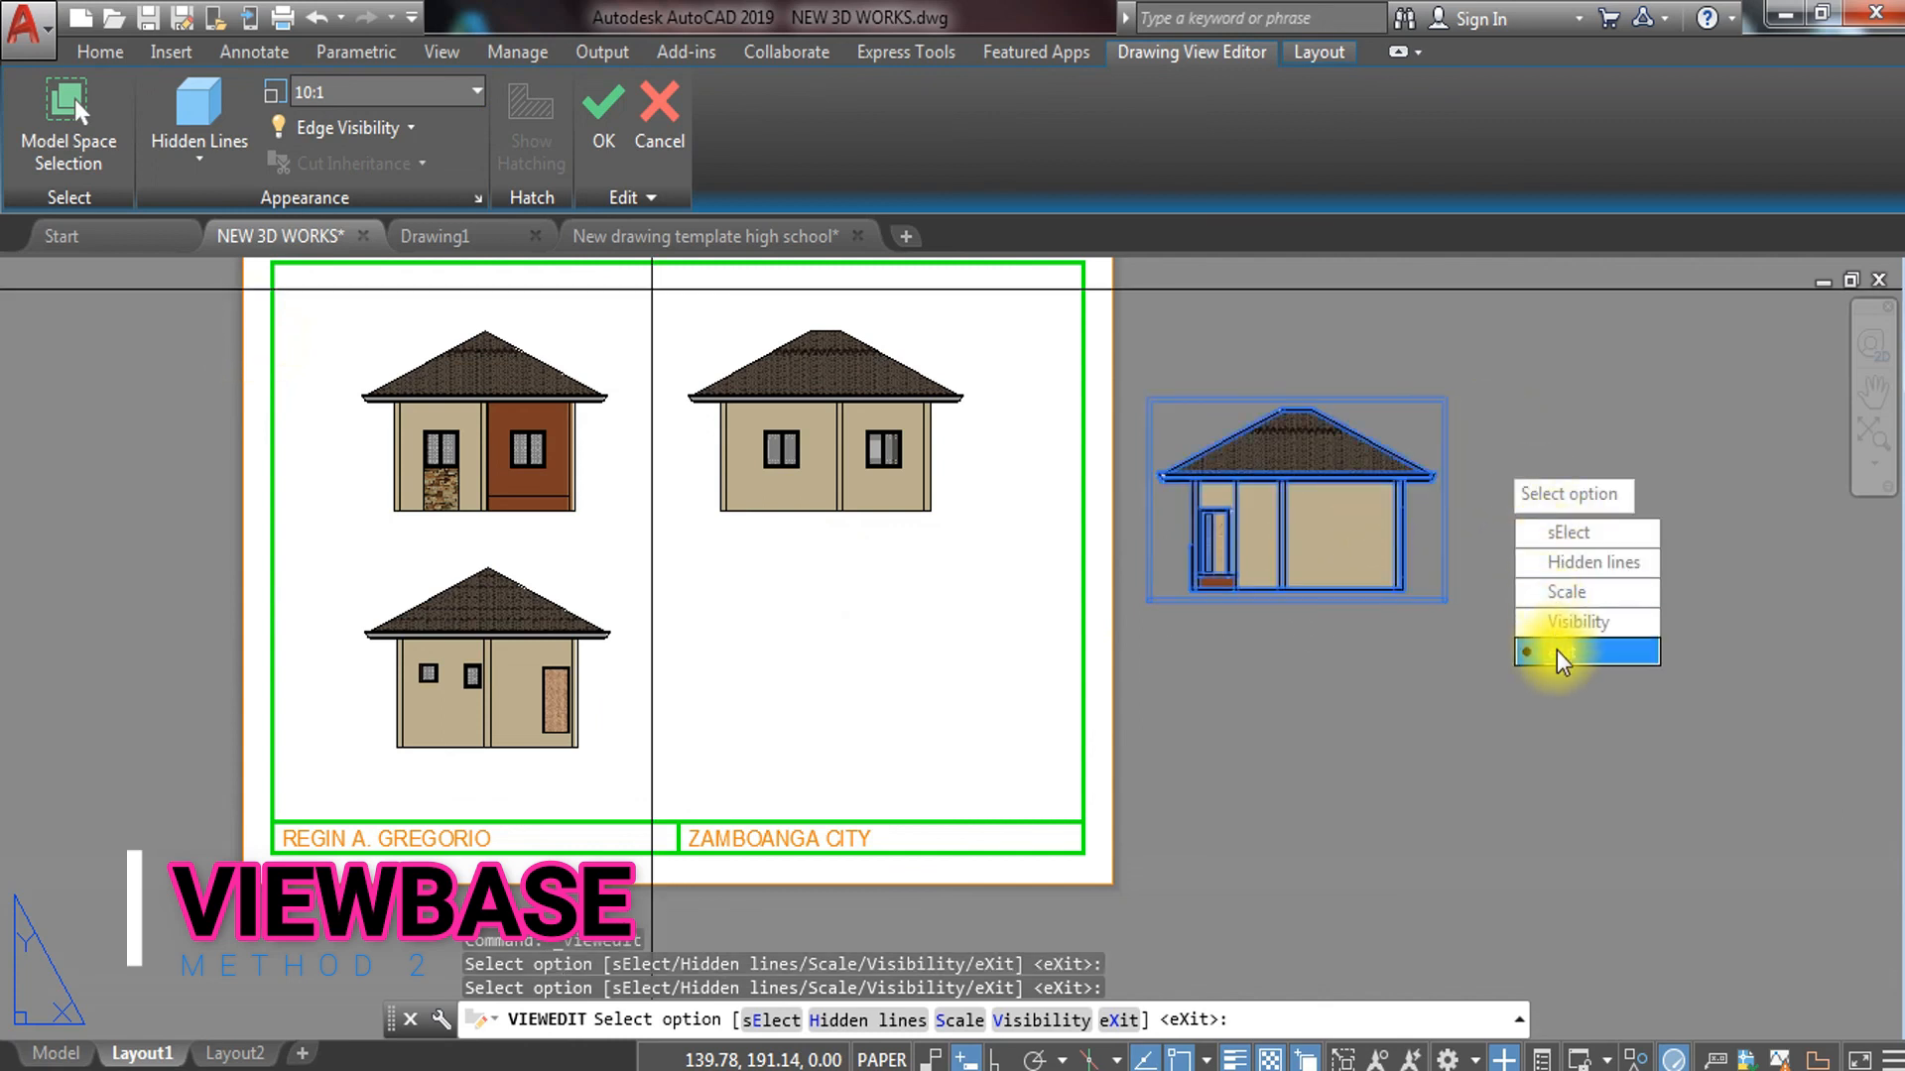
pyautogui.click(1559, 655)
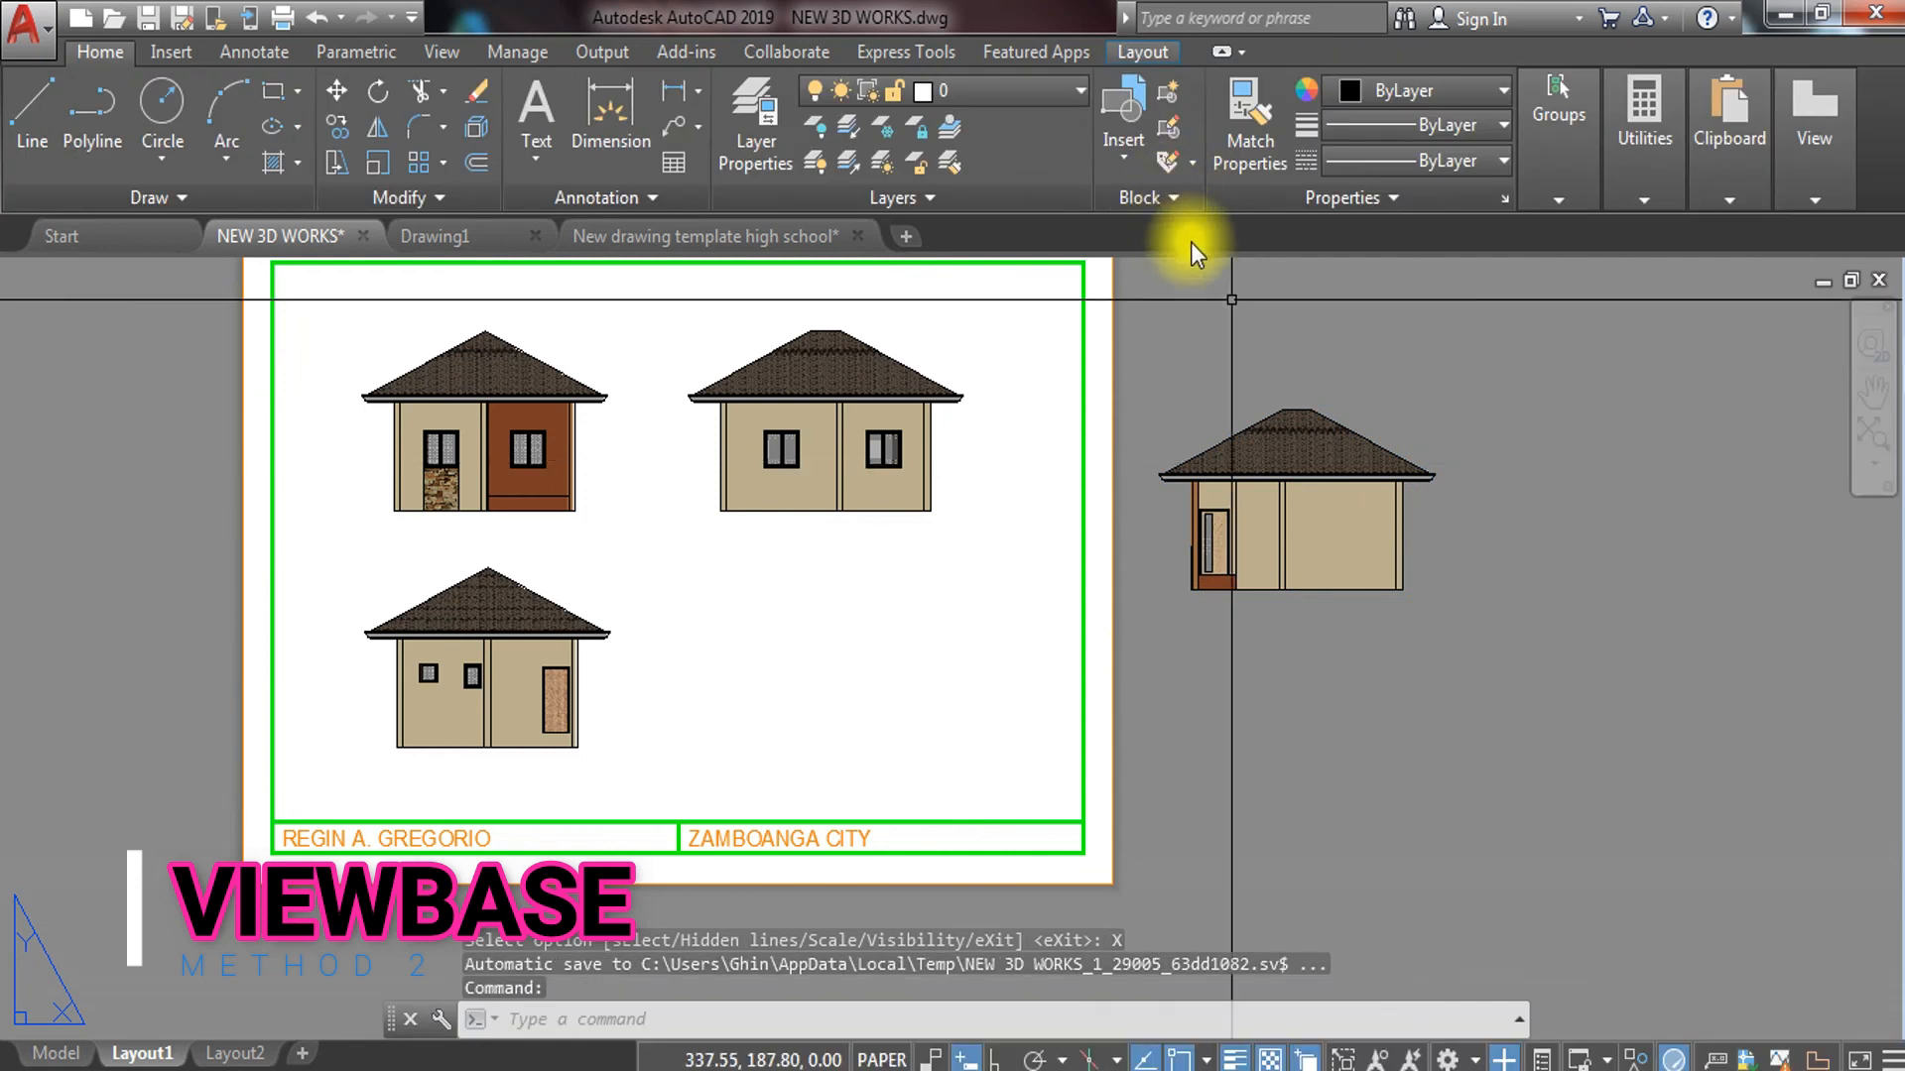
# Move the shaded right-side house view into the sheet's empty lower-right space
pyautogui.click(1435, 406)
pyautogui.click(1252, 627)
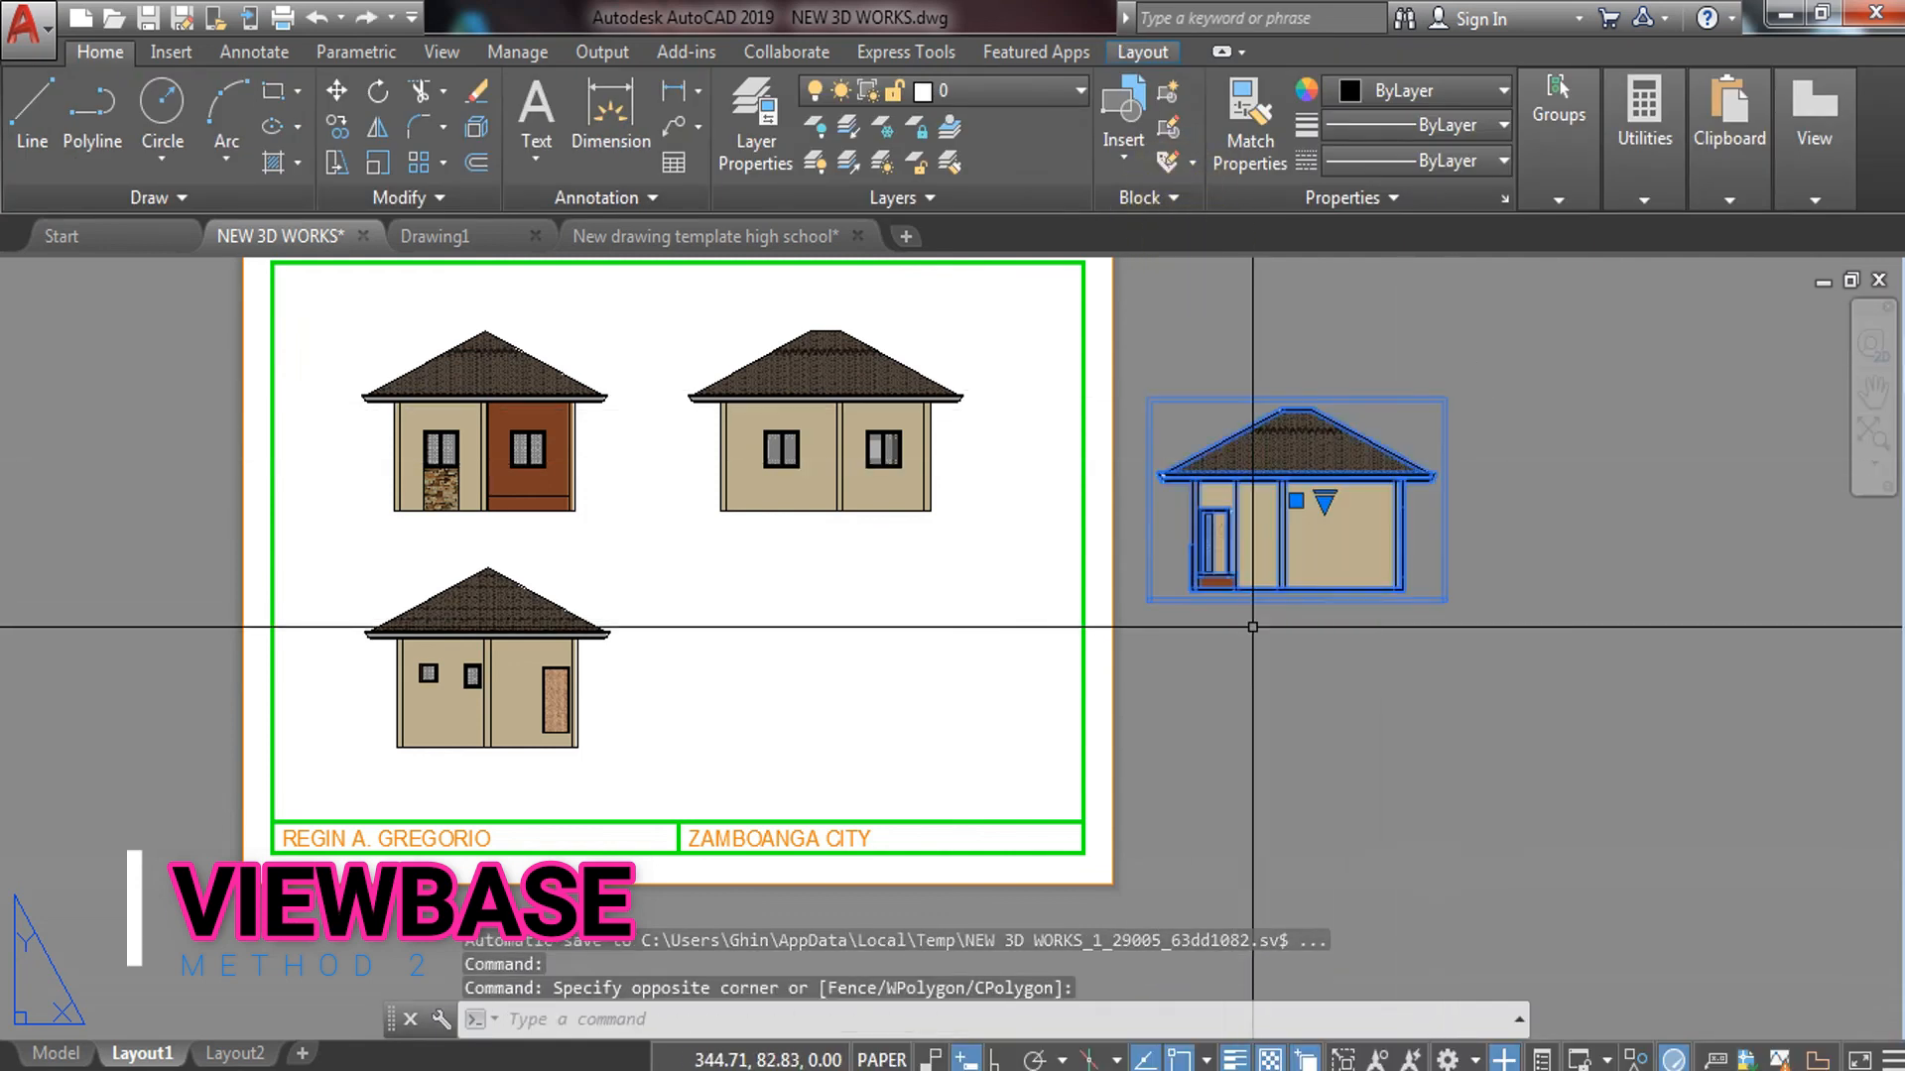
pyautogui.write('m')
pyautogui.press('Return')
pyautogui.click(1309, 566)
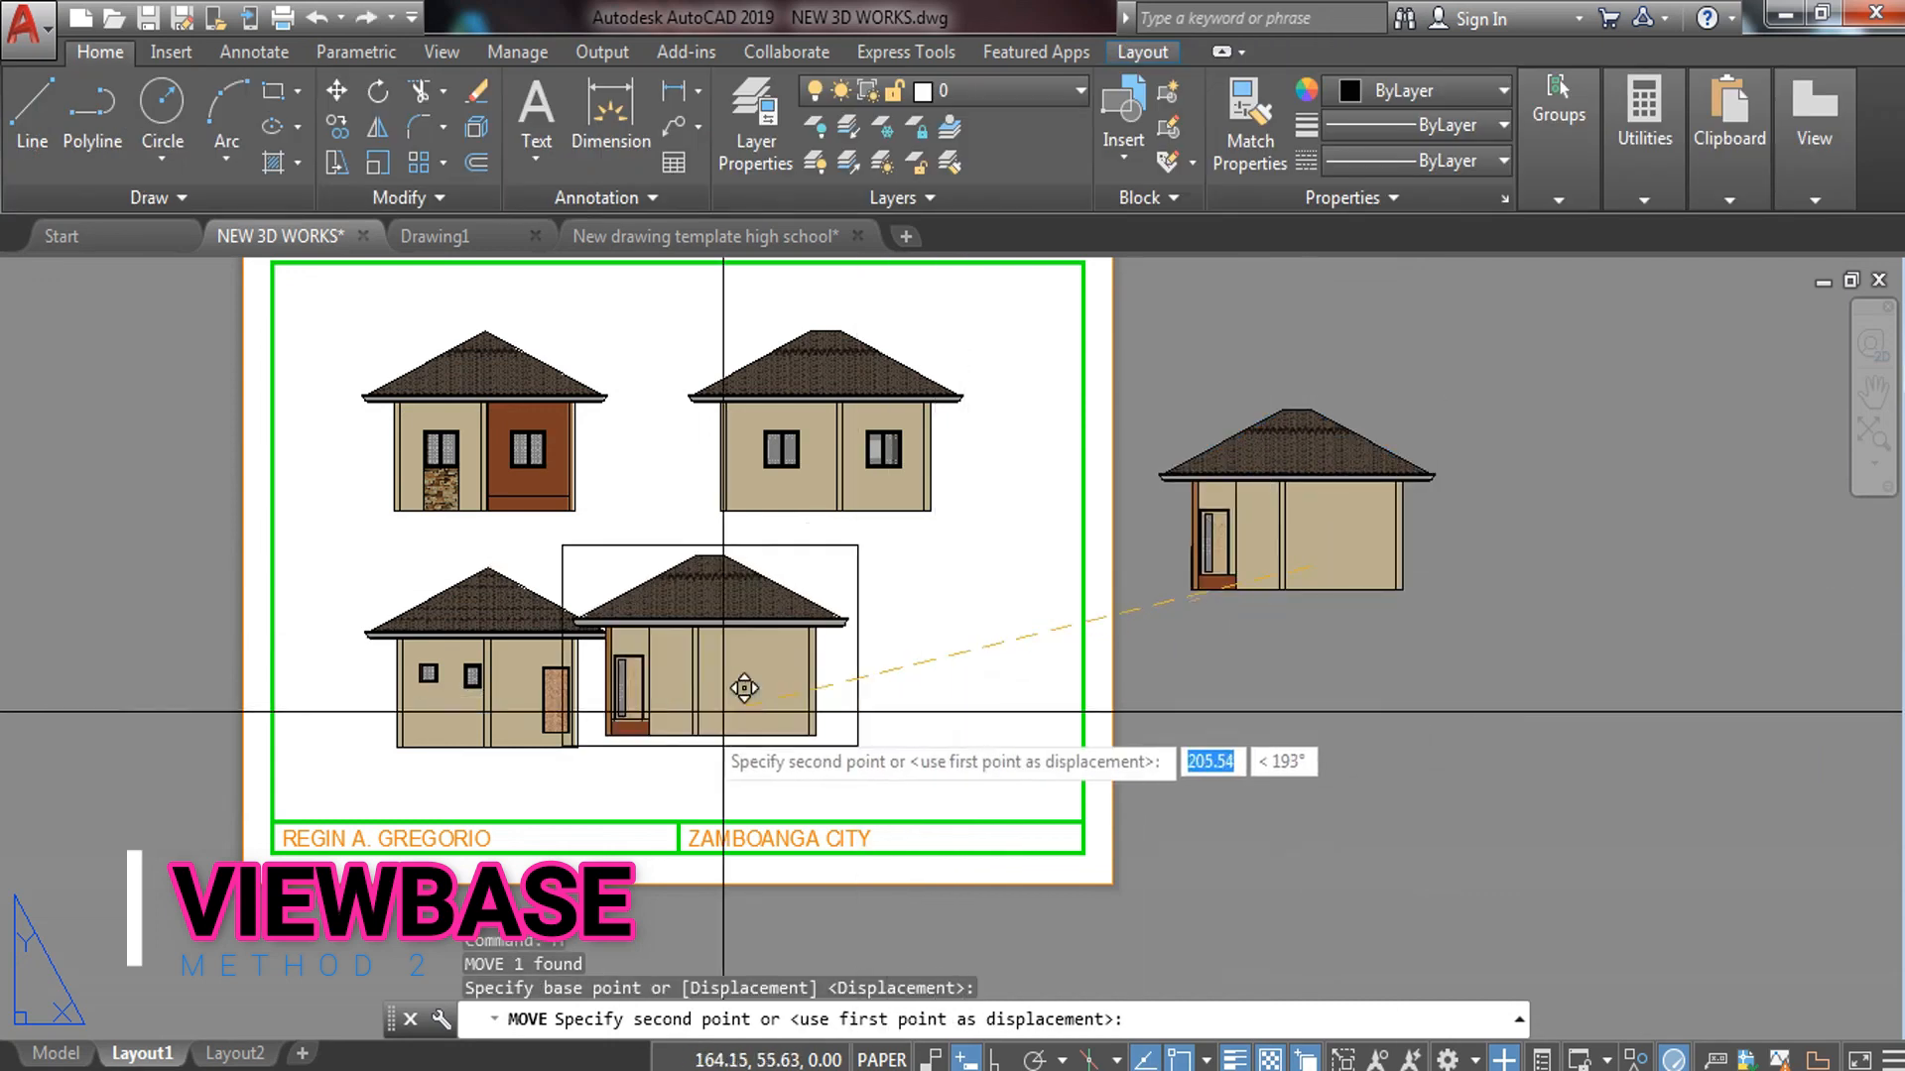
pyautogui.click(832, 724)
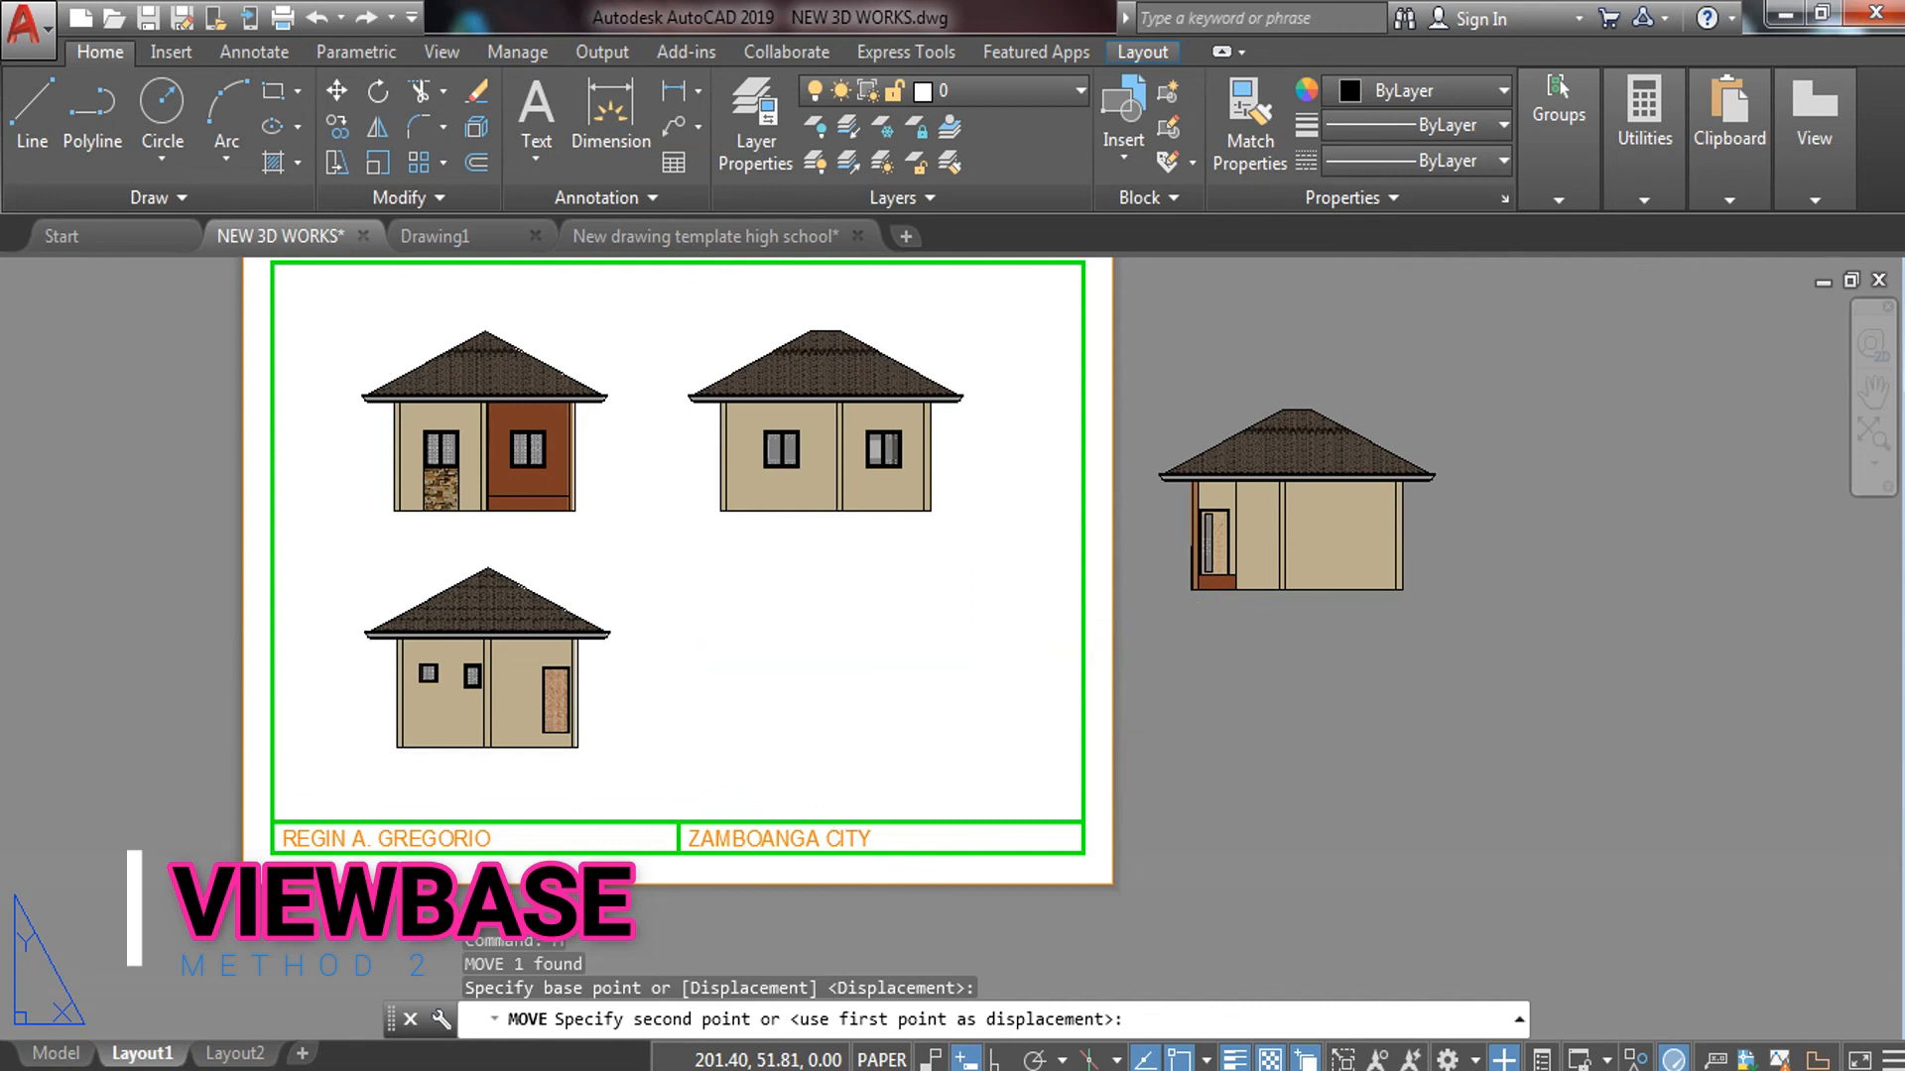
pyautogui.press('Escape')
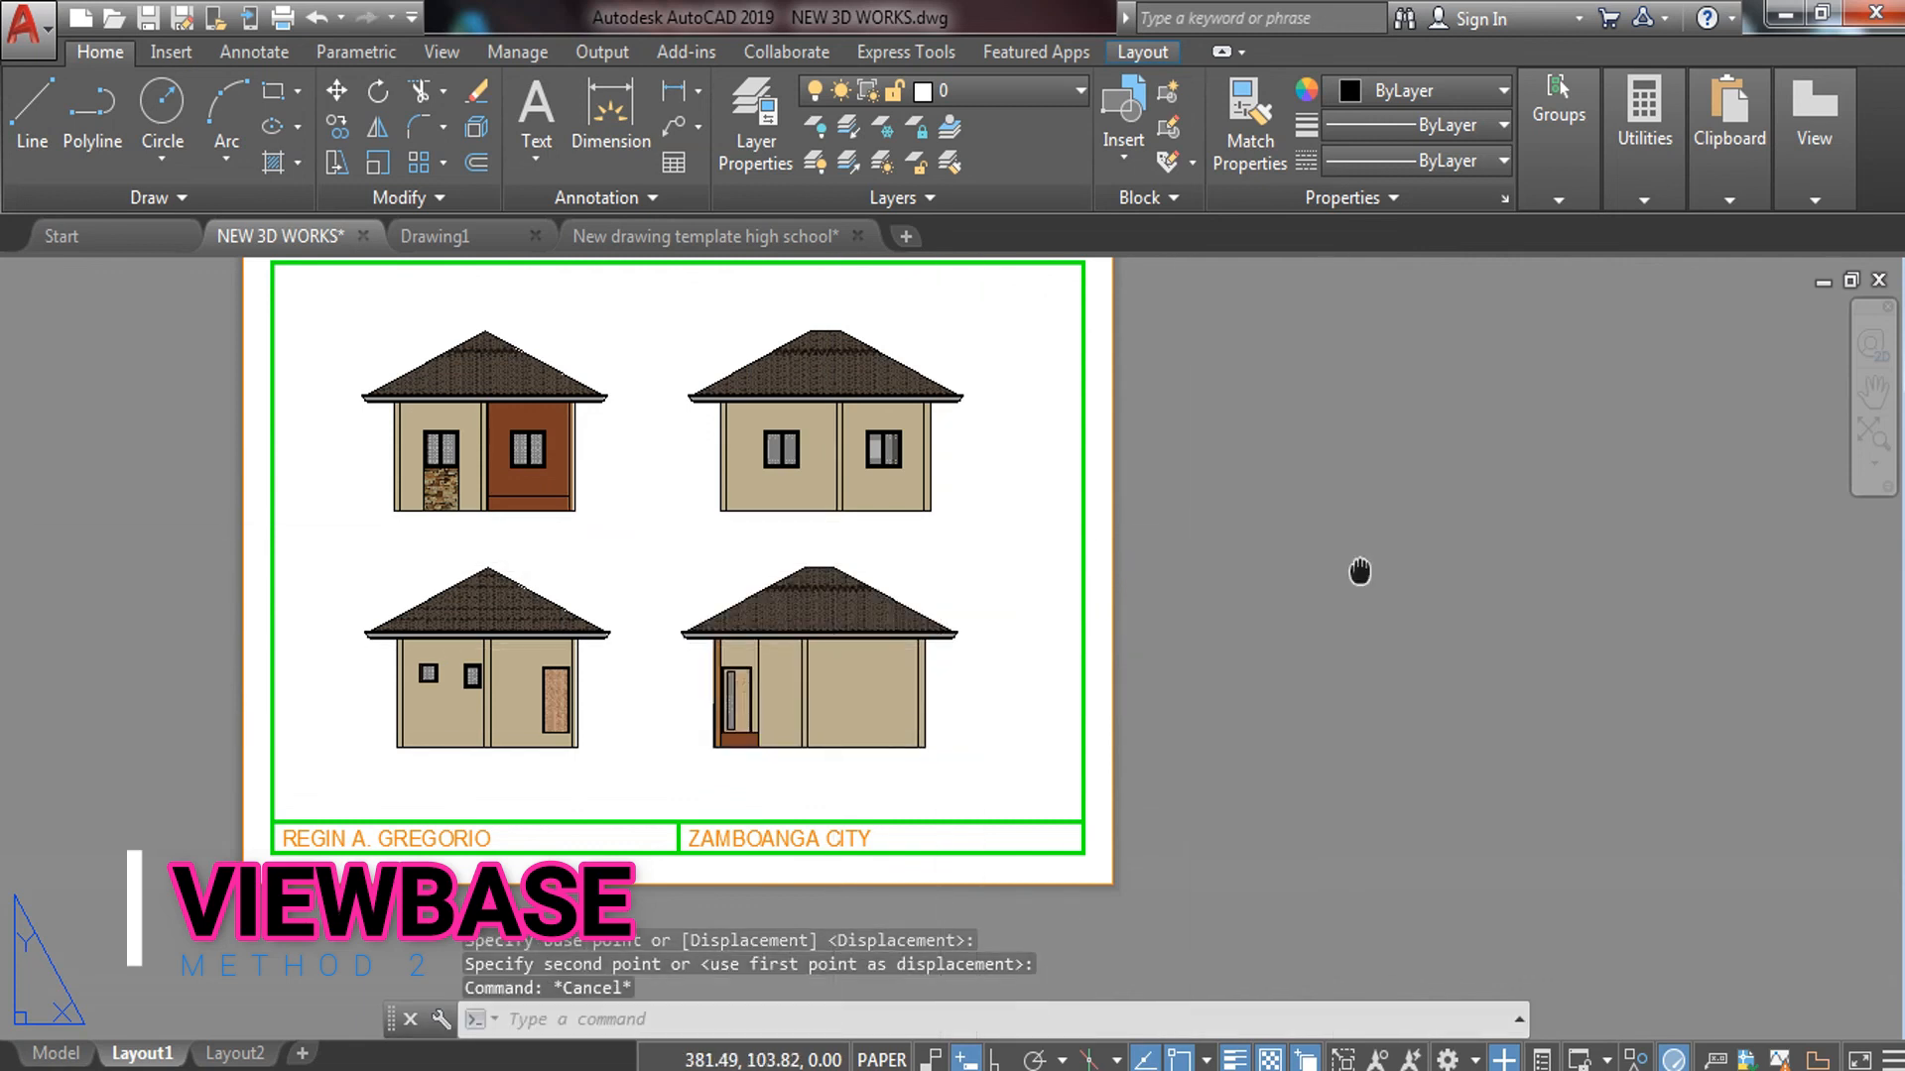
pyautogui.moveTo(1360, 572); pyautogui.dragTo(1348, 658, button='middle')
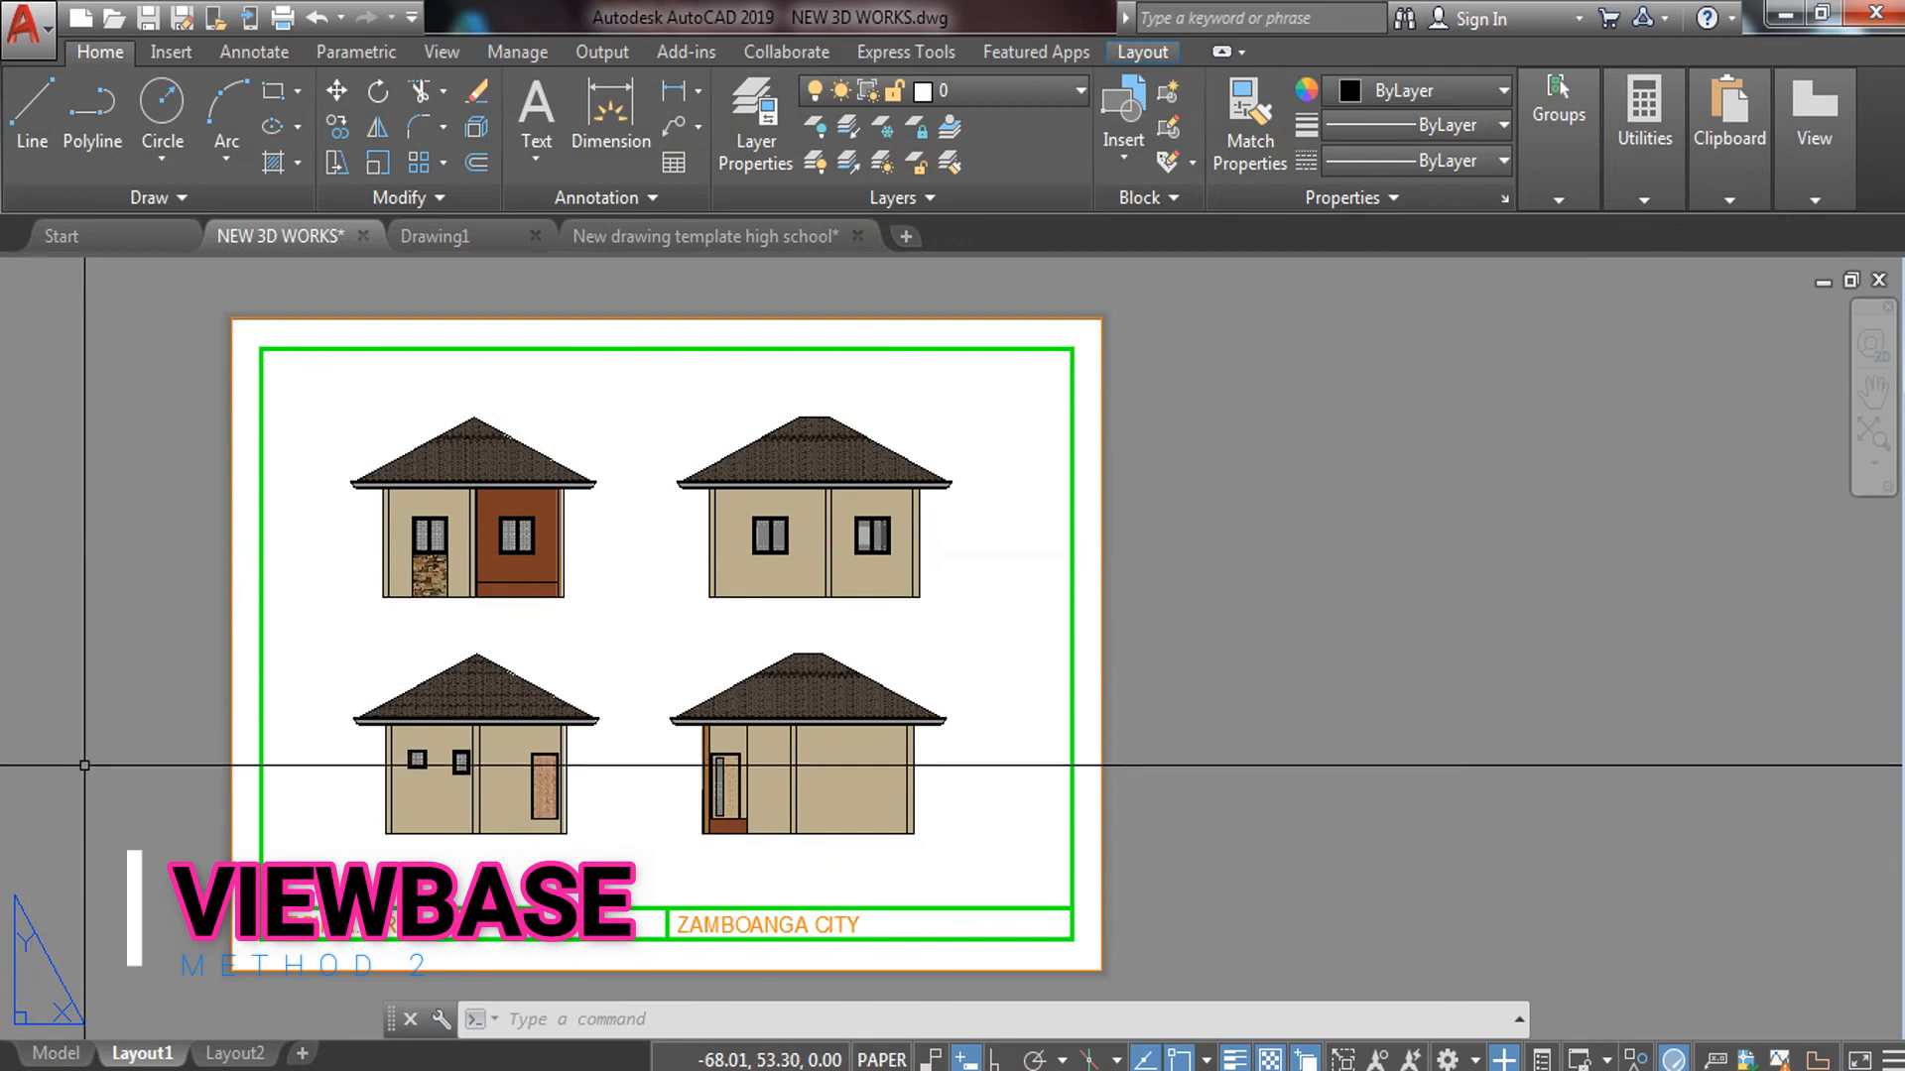
# Plot with acad.ctb, a window from border top-left to paper bottom-right, centred, and preview
pyautogui.write('PLOT')
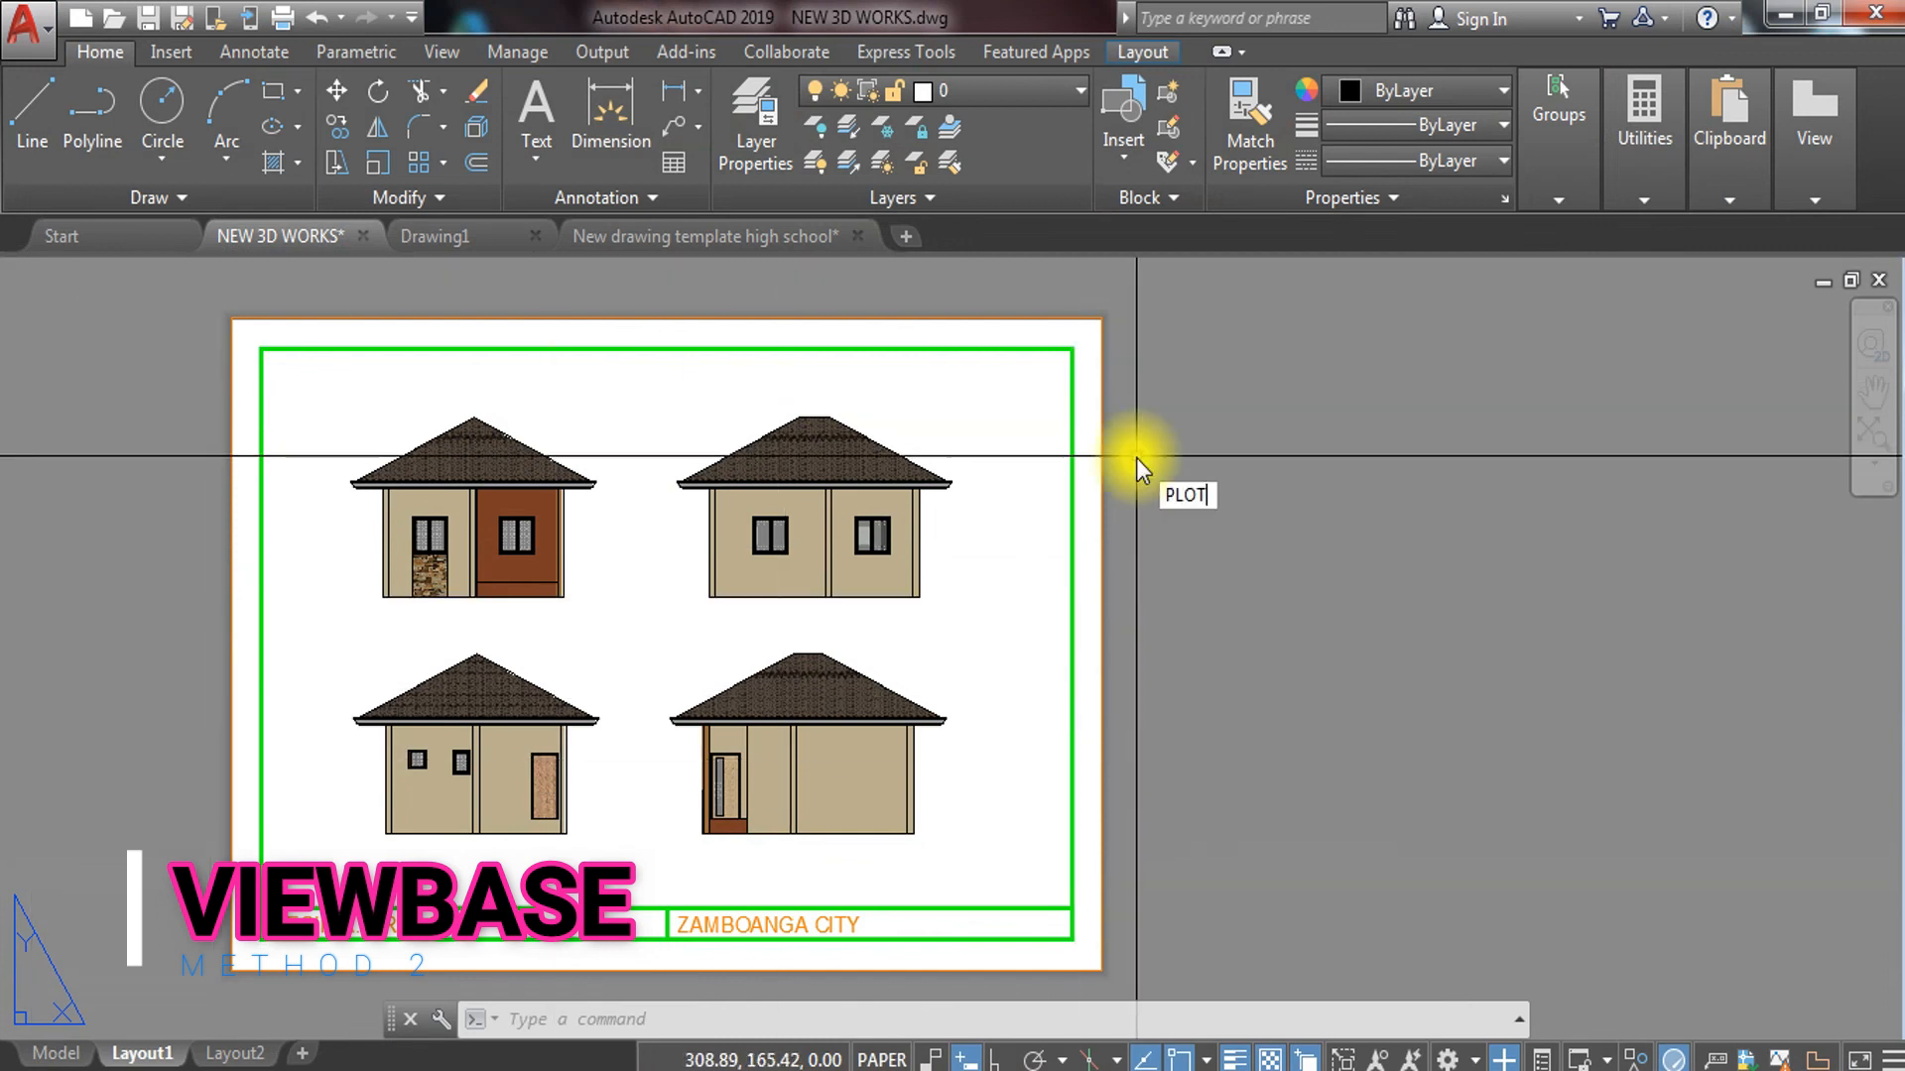
pyautogui.press('Return')
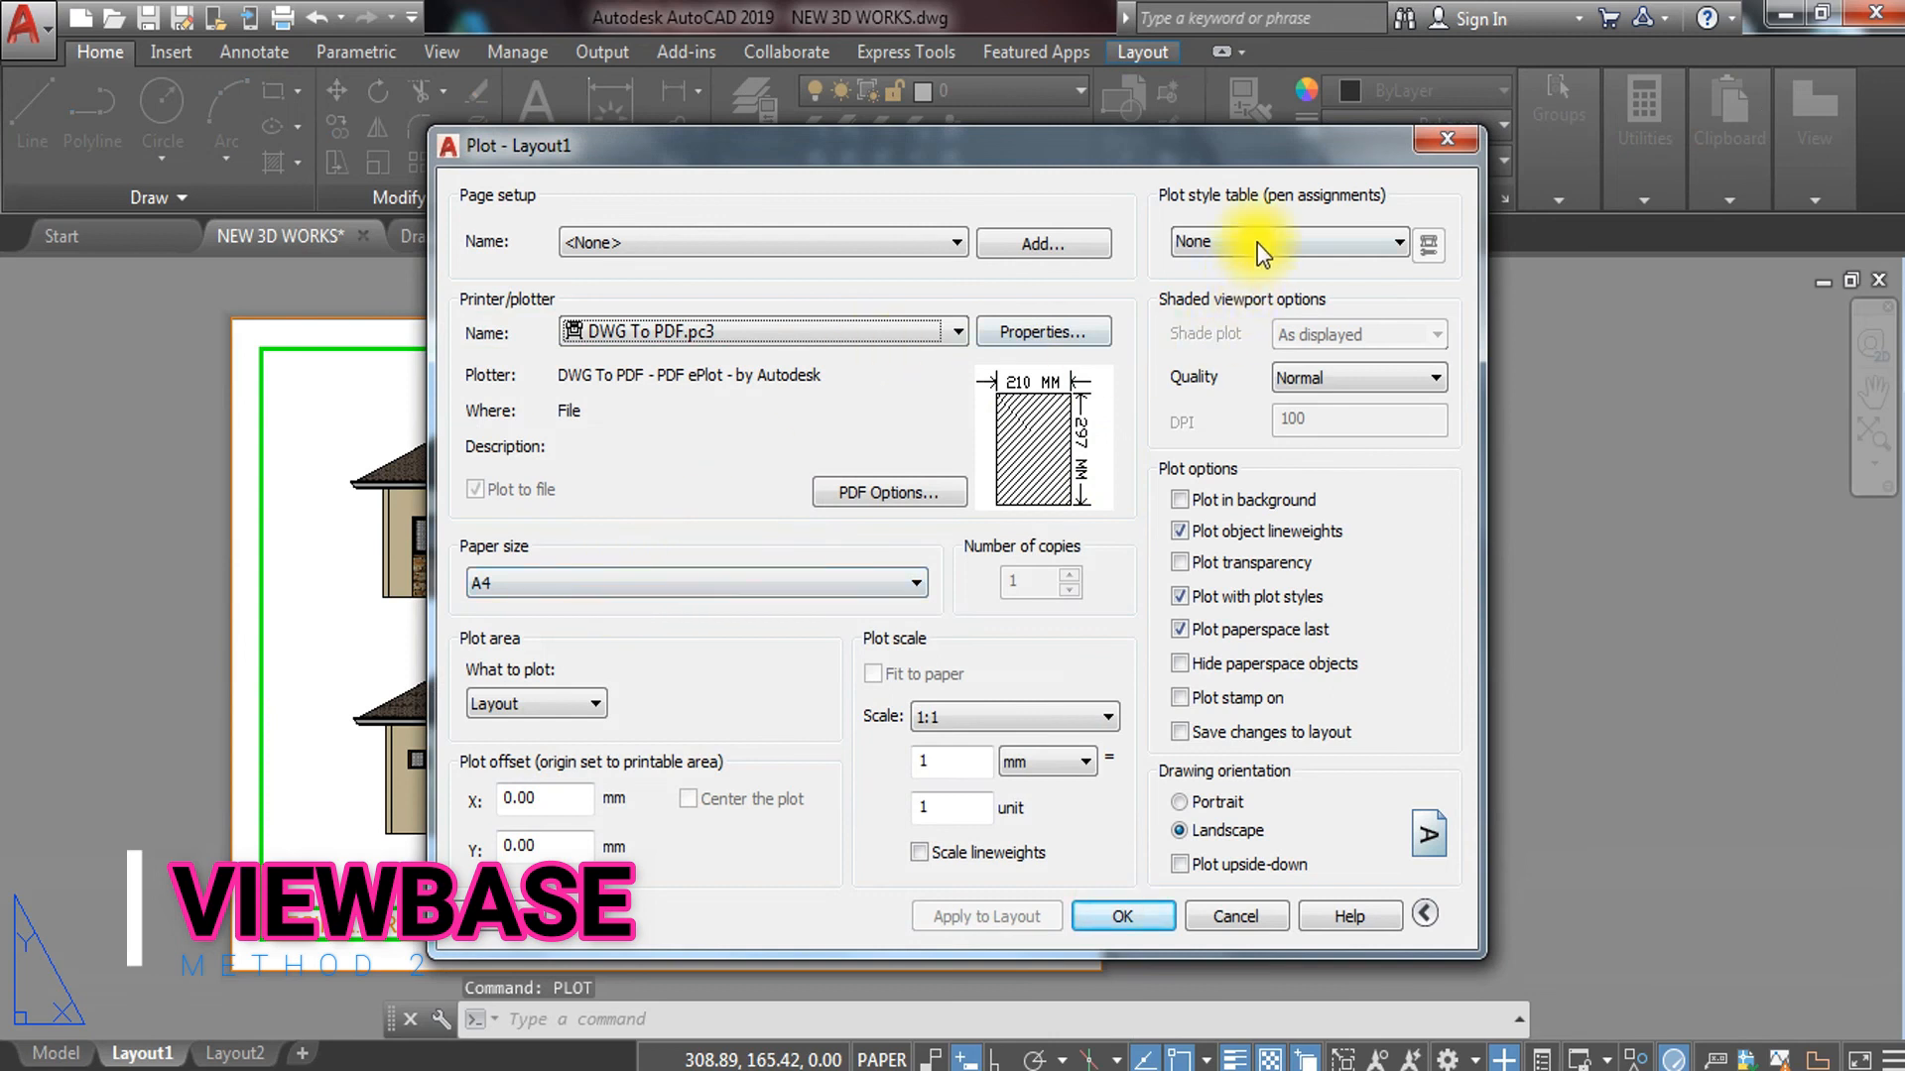
pyautogui.click(1258, 242)
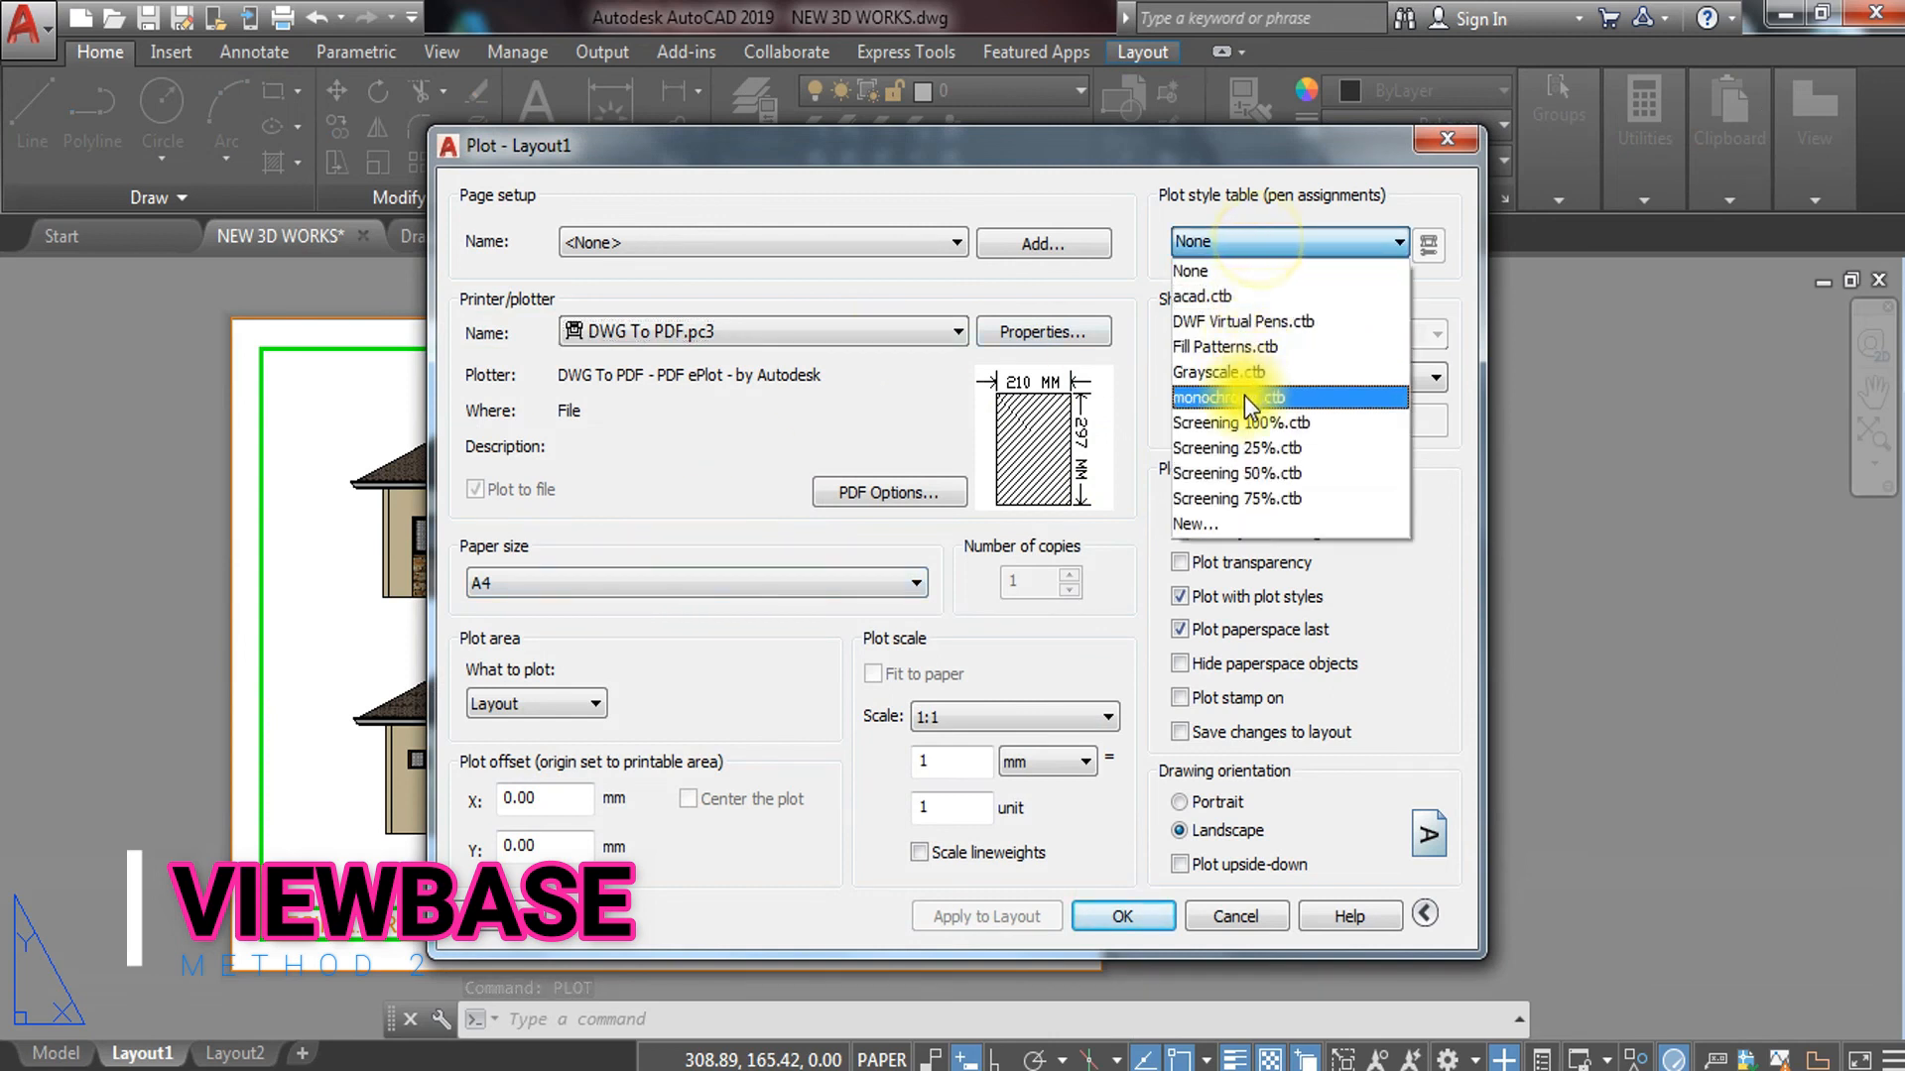
pyautogui.click(1203, 296)
pyautogui.click(592, 706)
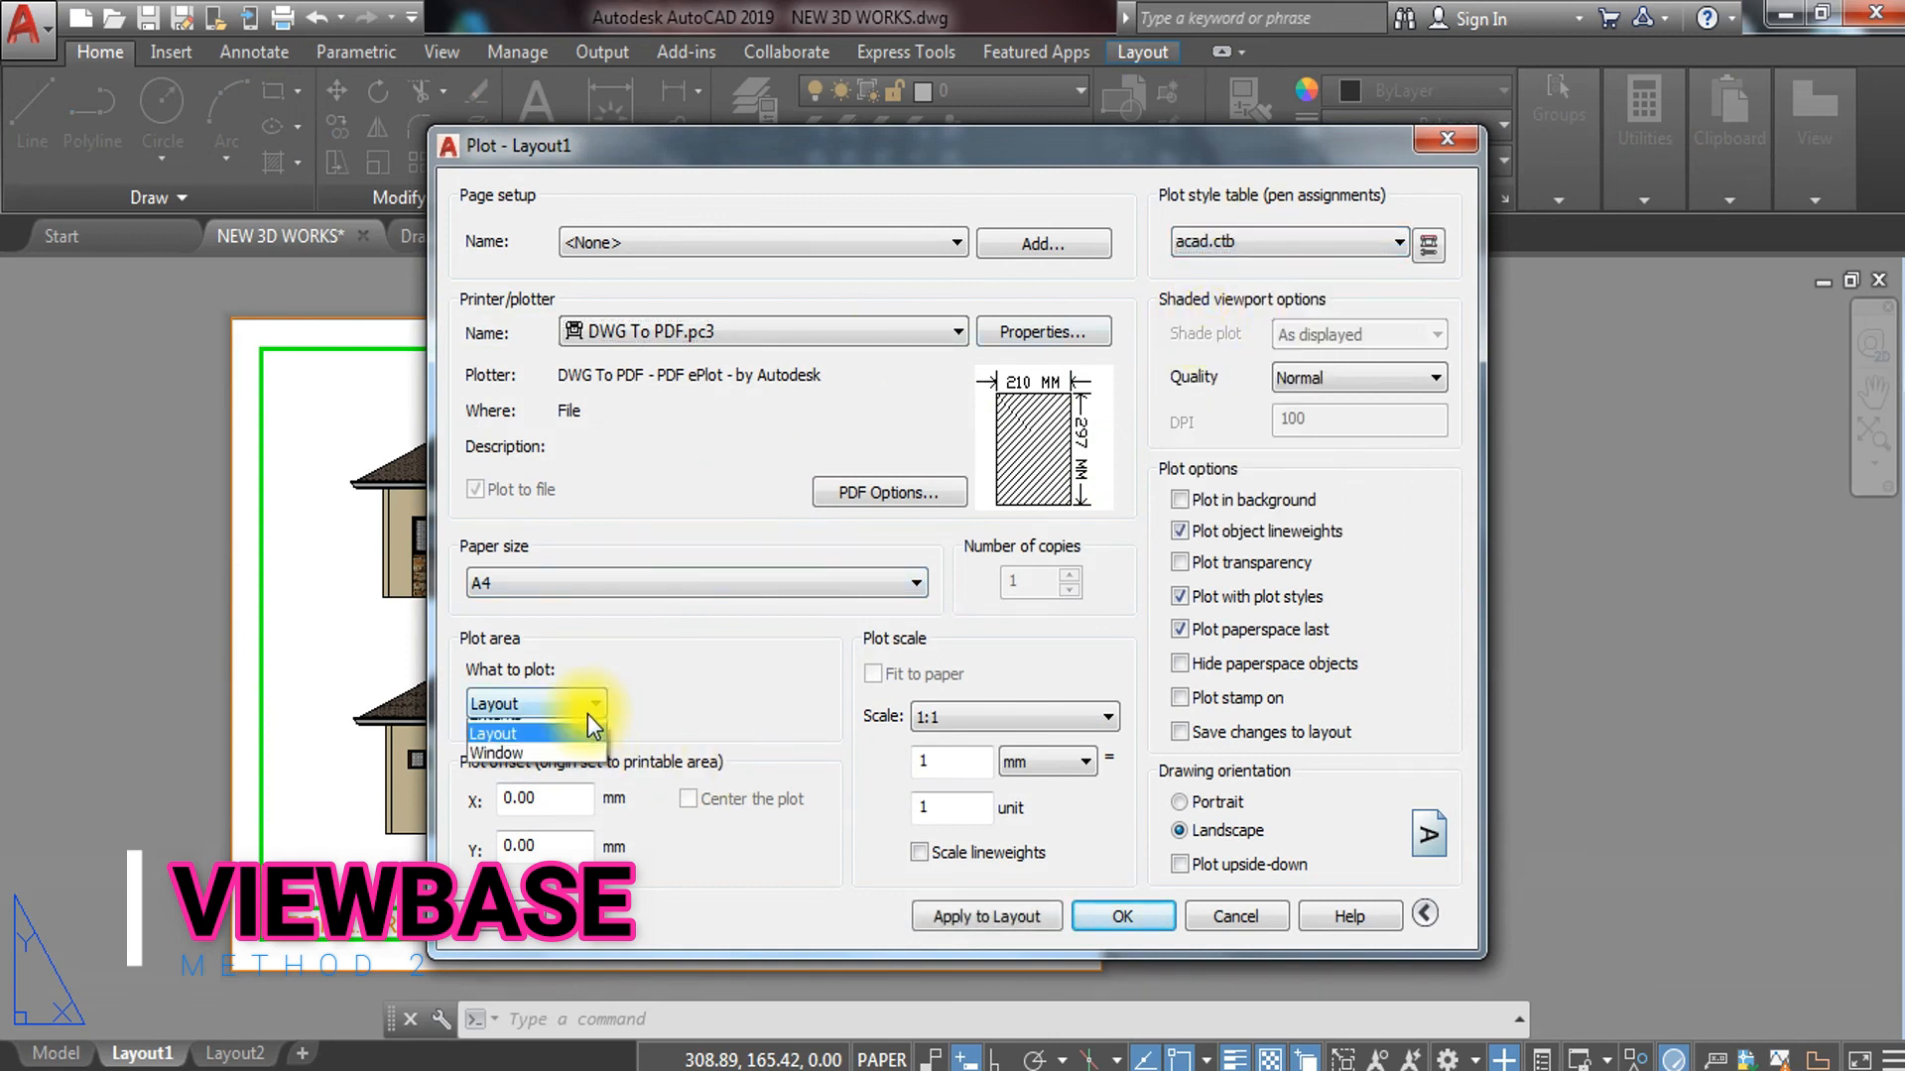
pyautogui.click(516, 788)
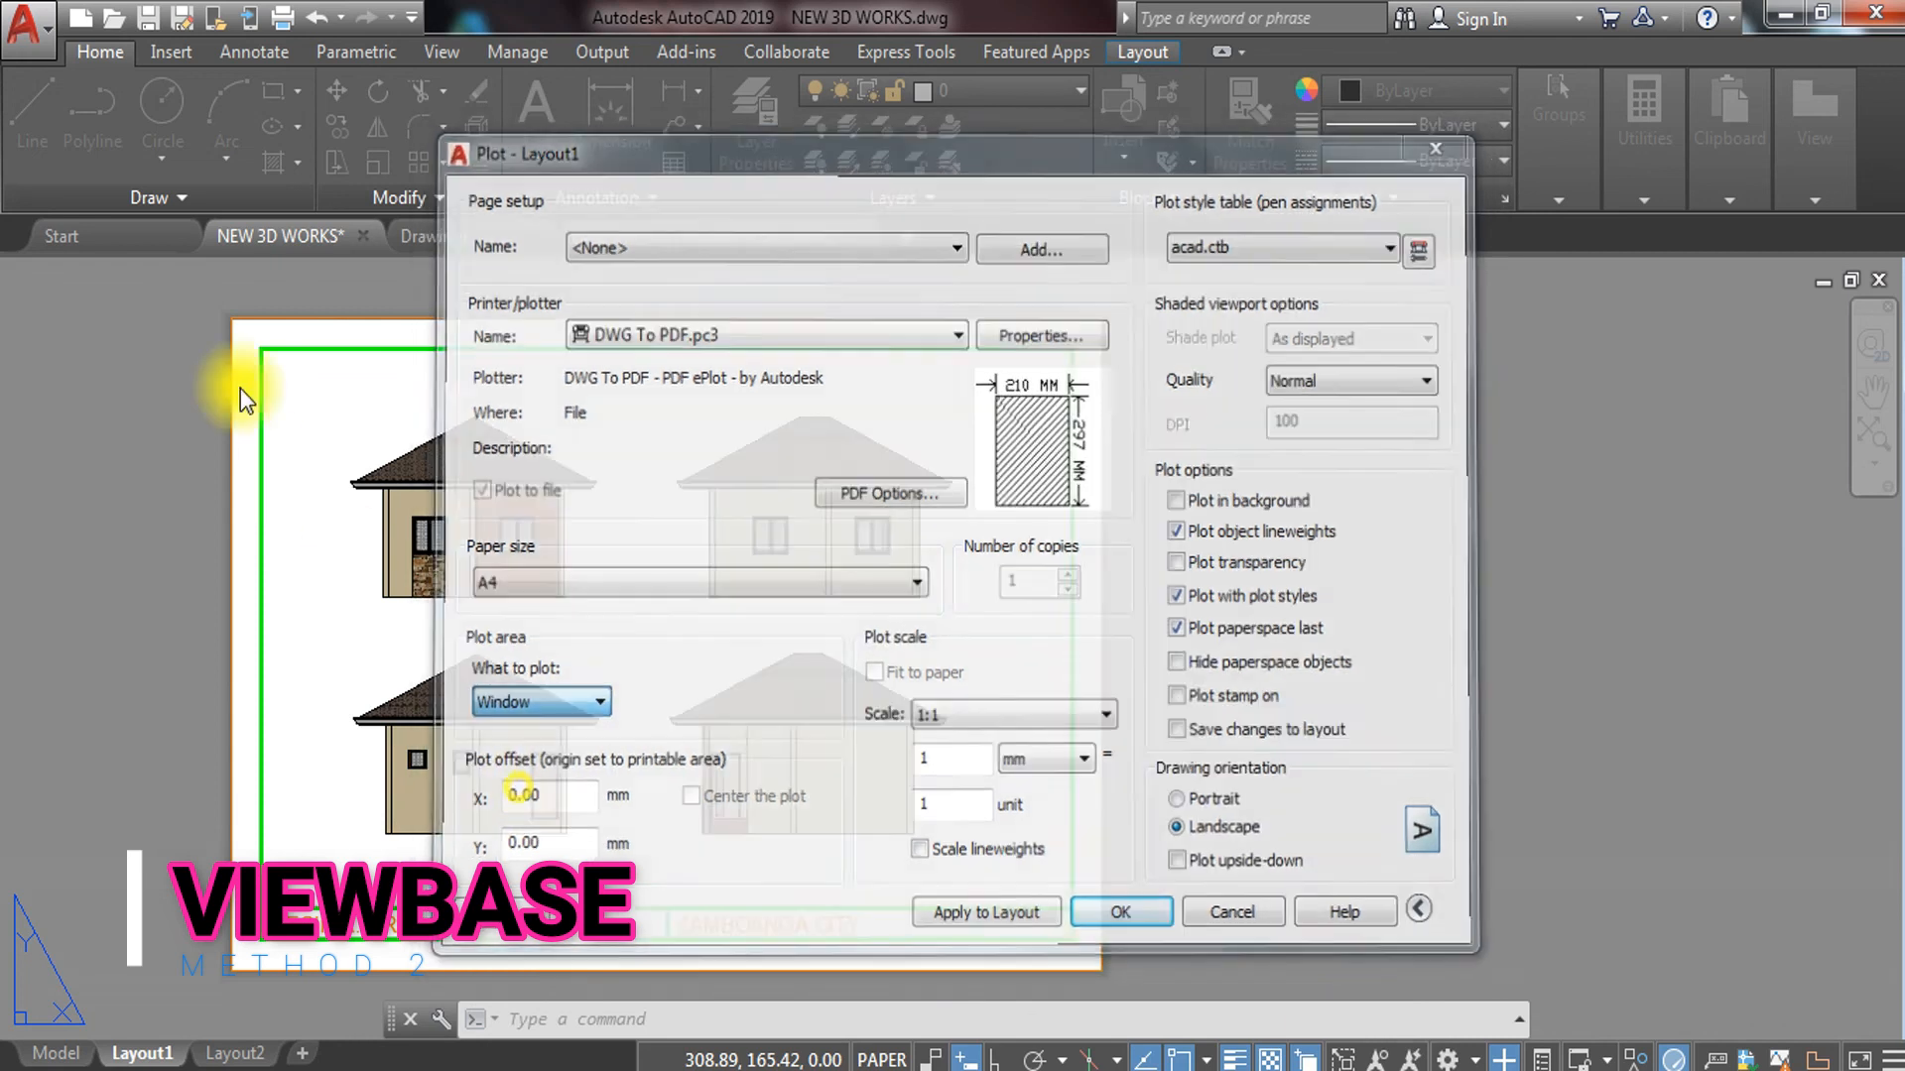
pyautogui.click(262, 349)
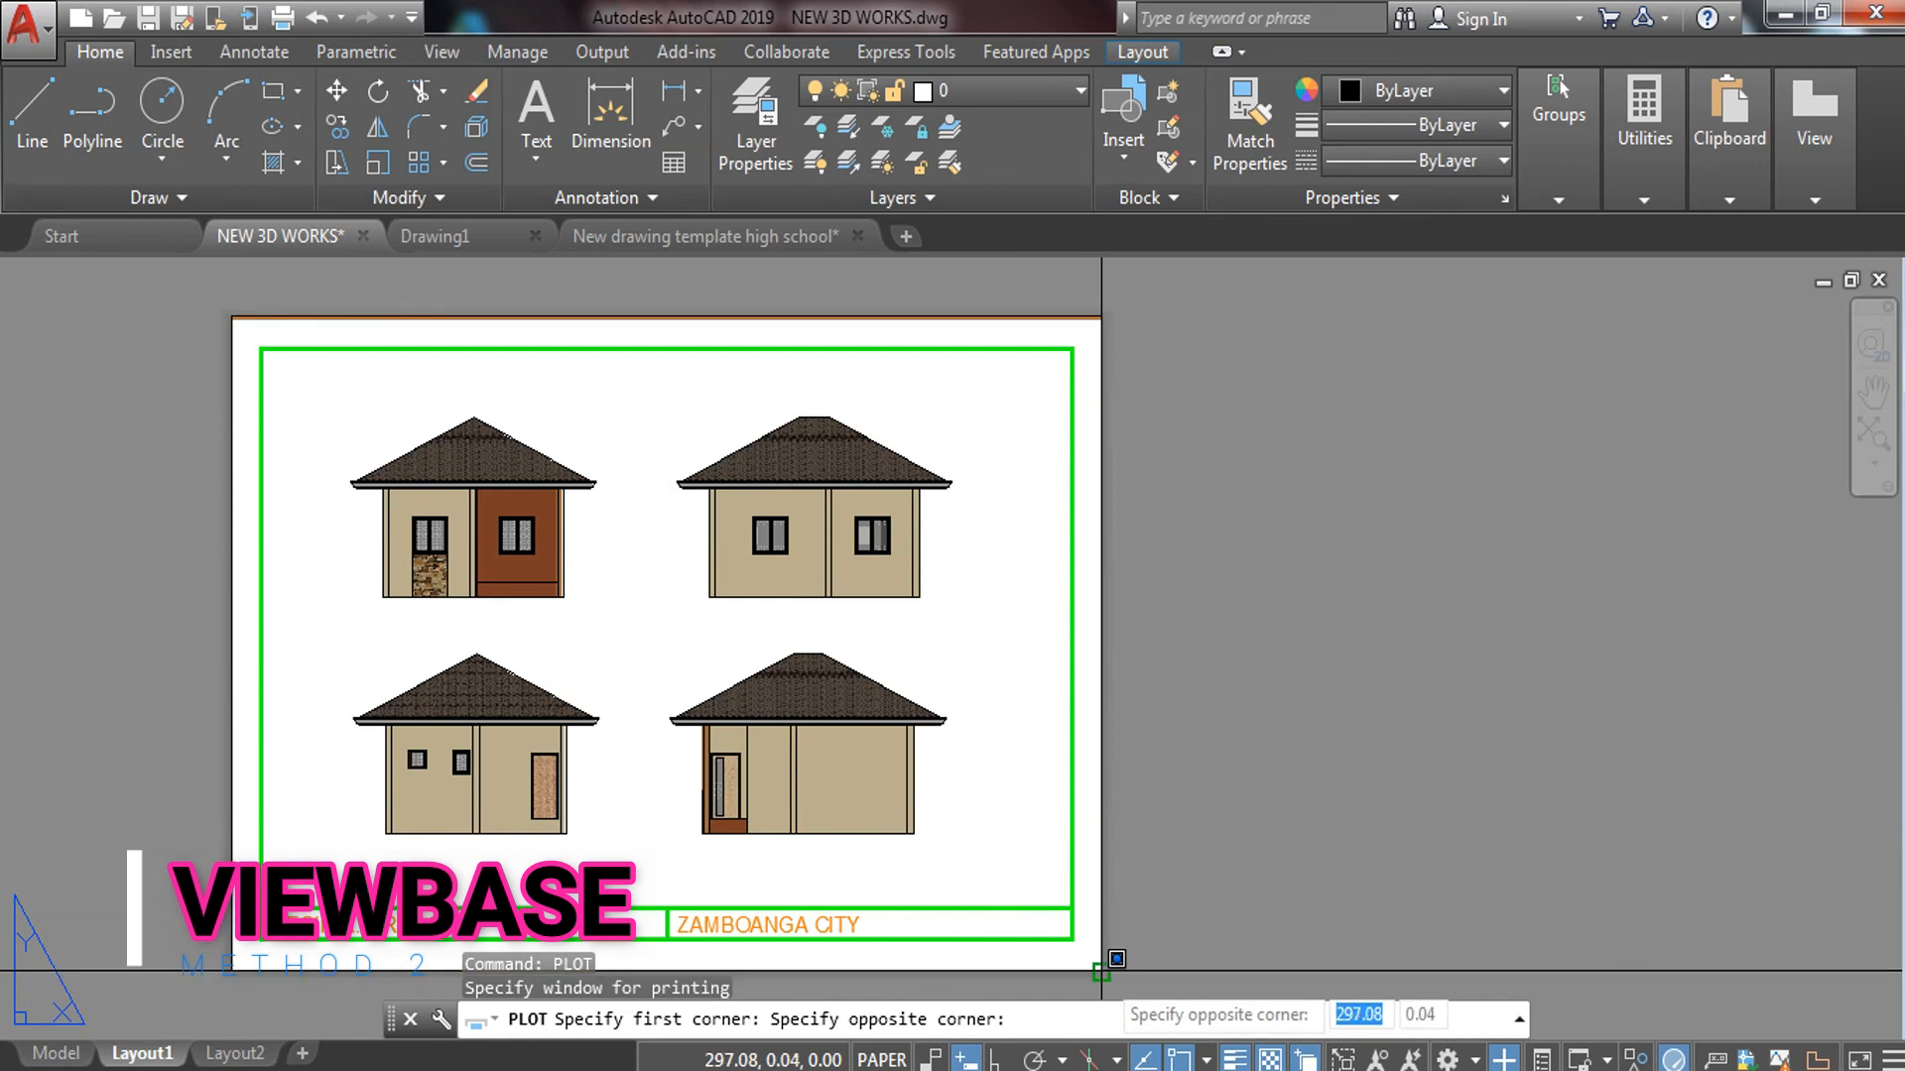
pyautogui.click(1102, 972)
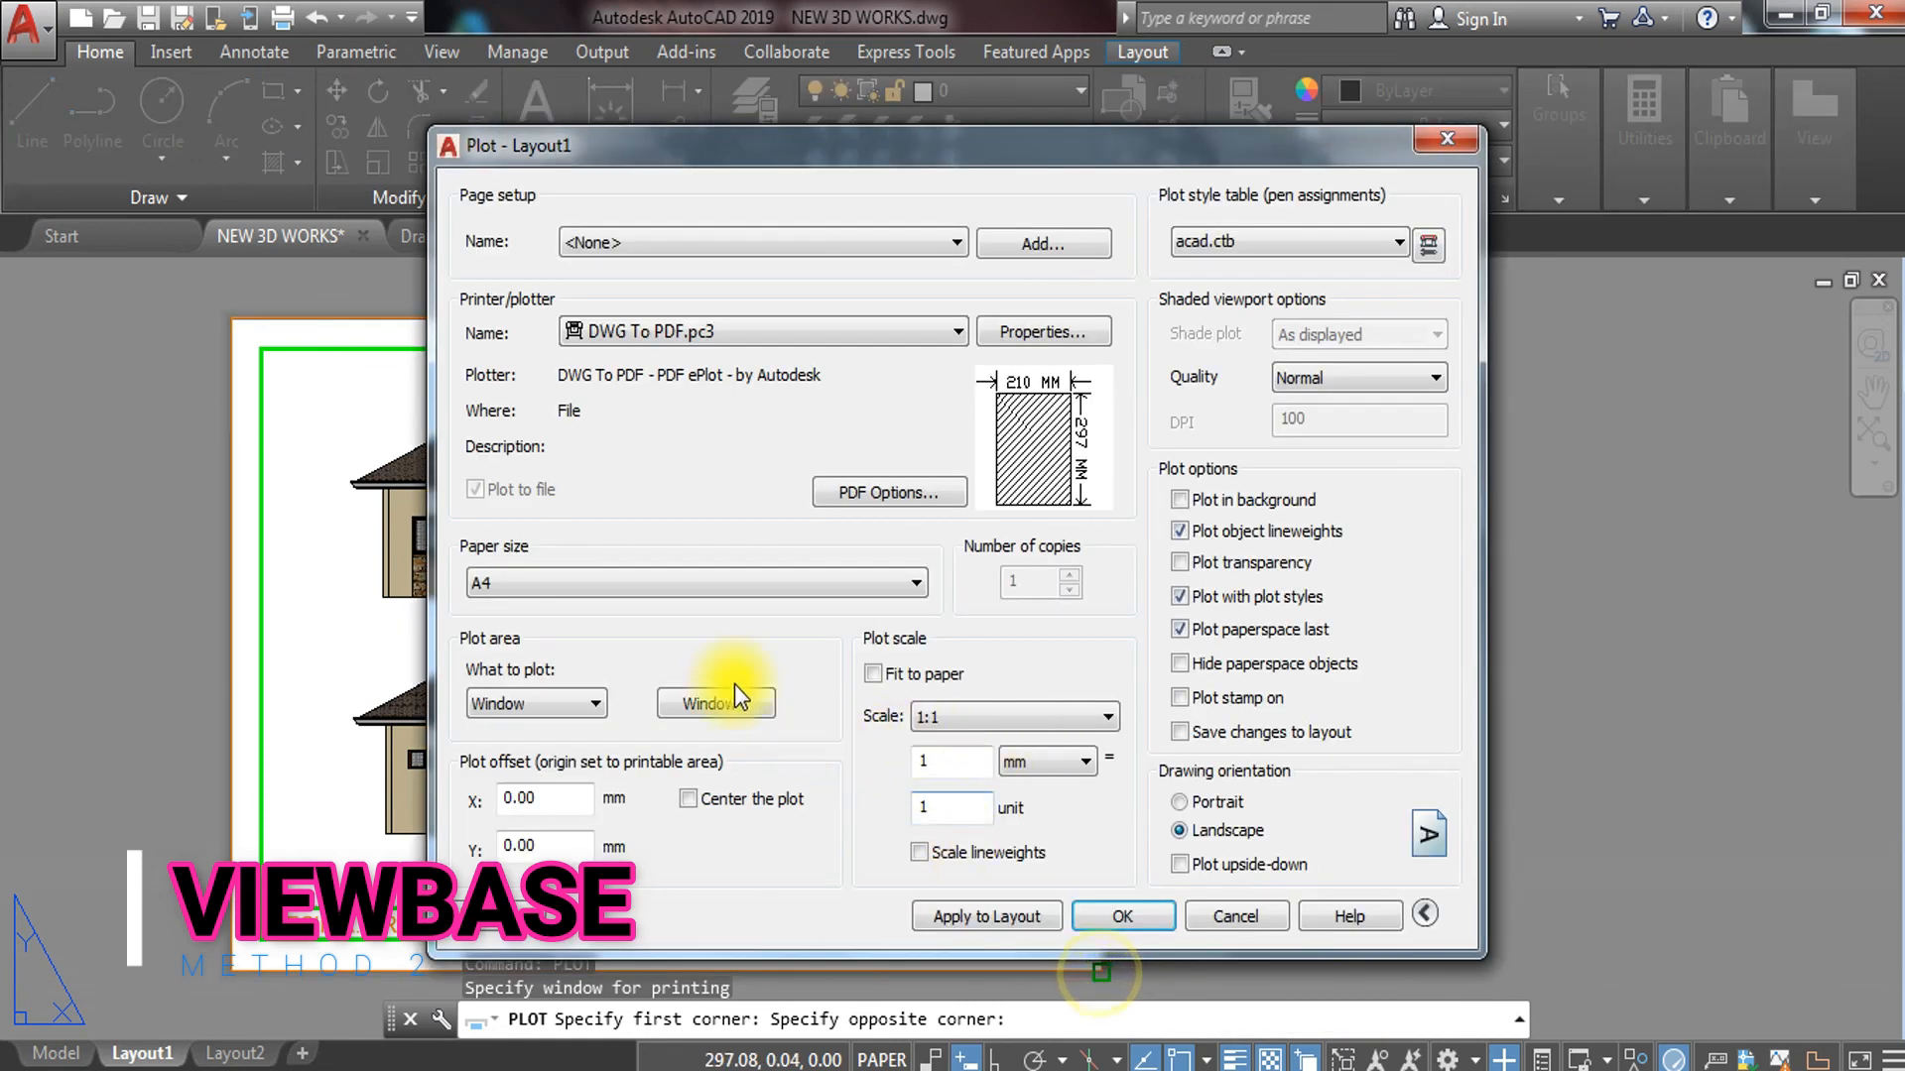
pyautogui.click(695, 802)
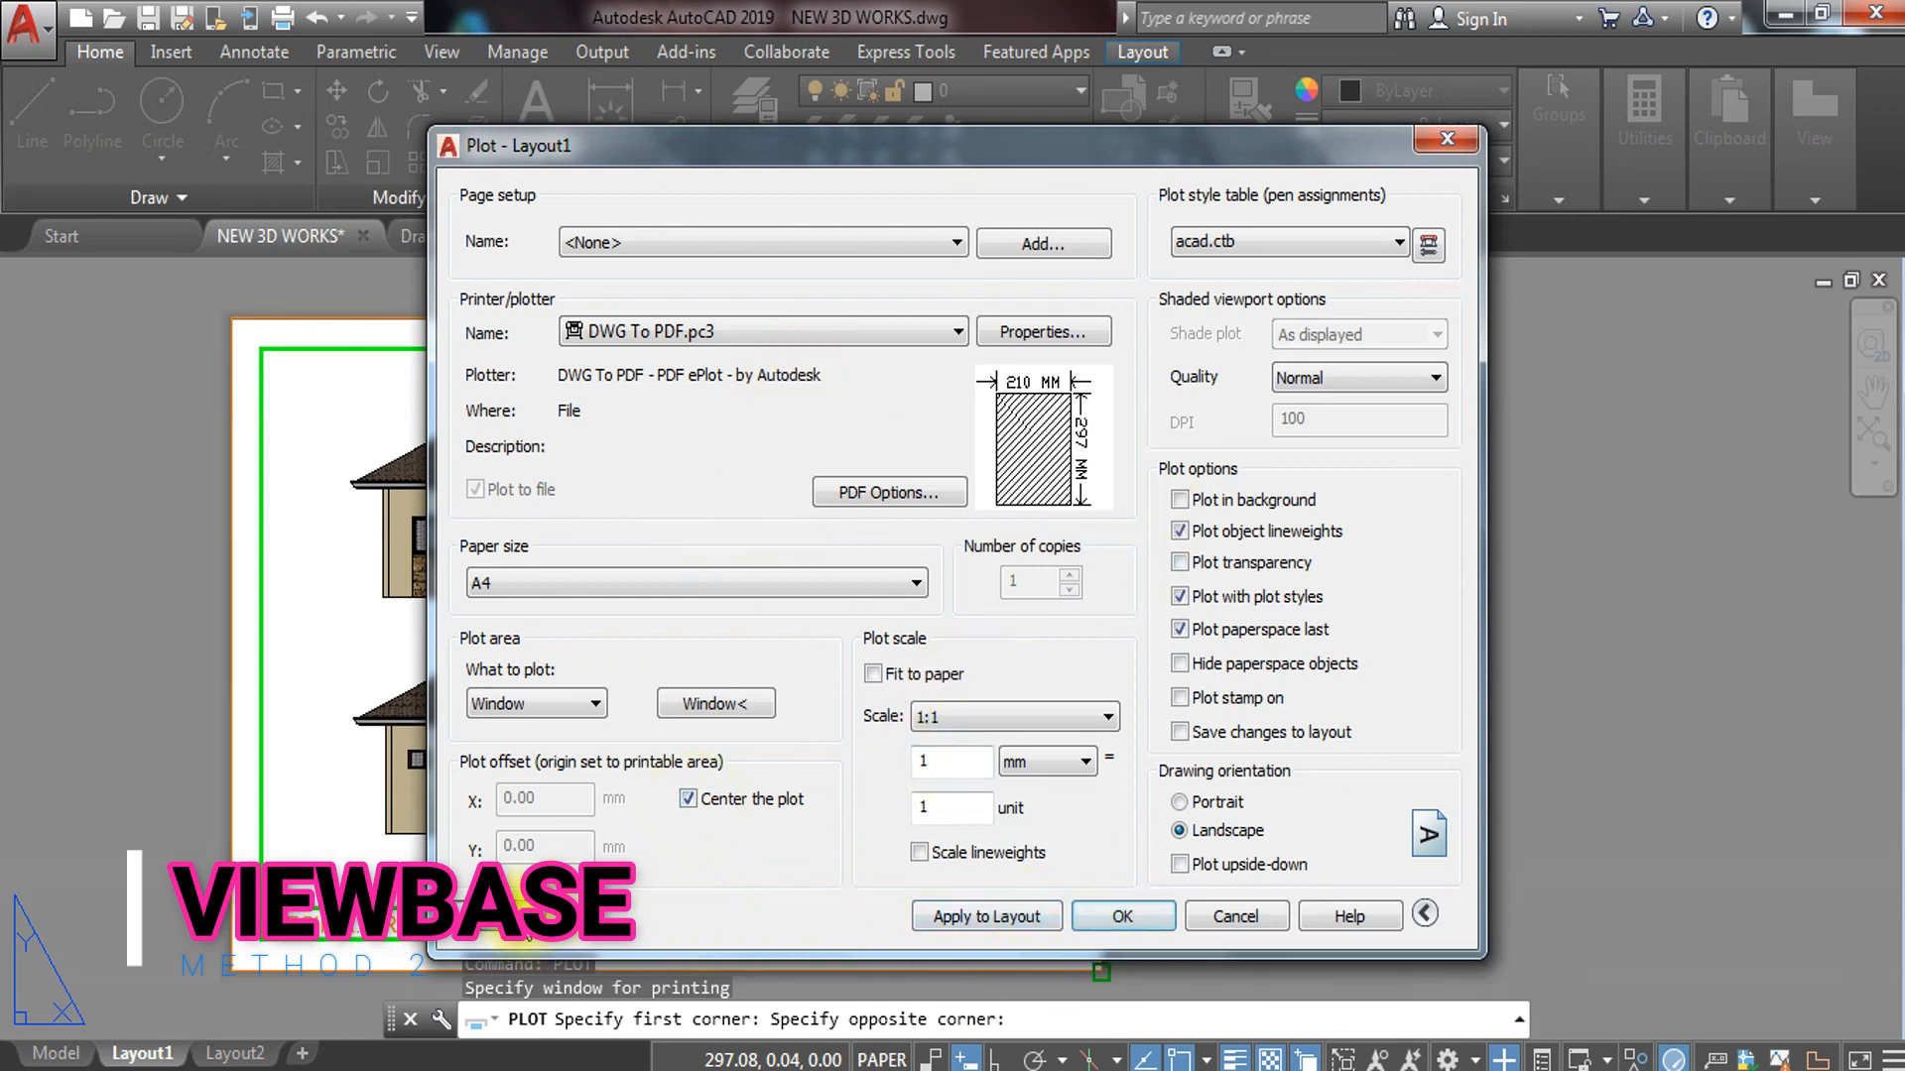
pyautogui.click(515, 915)
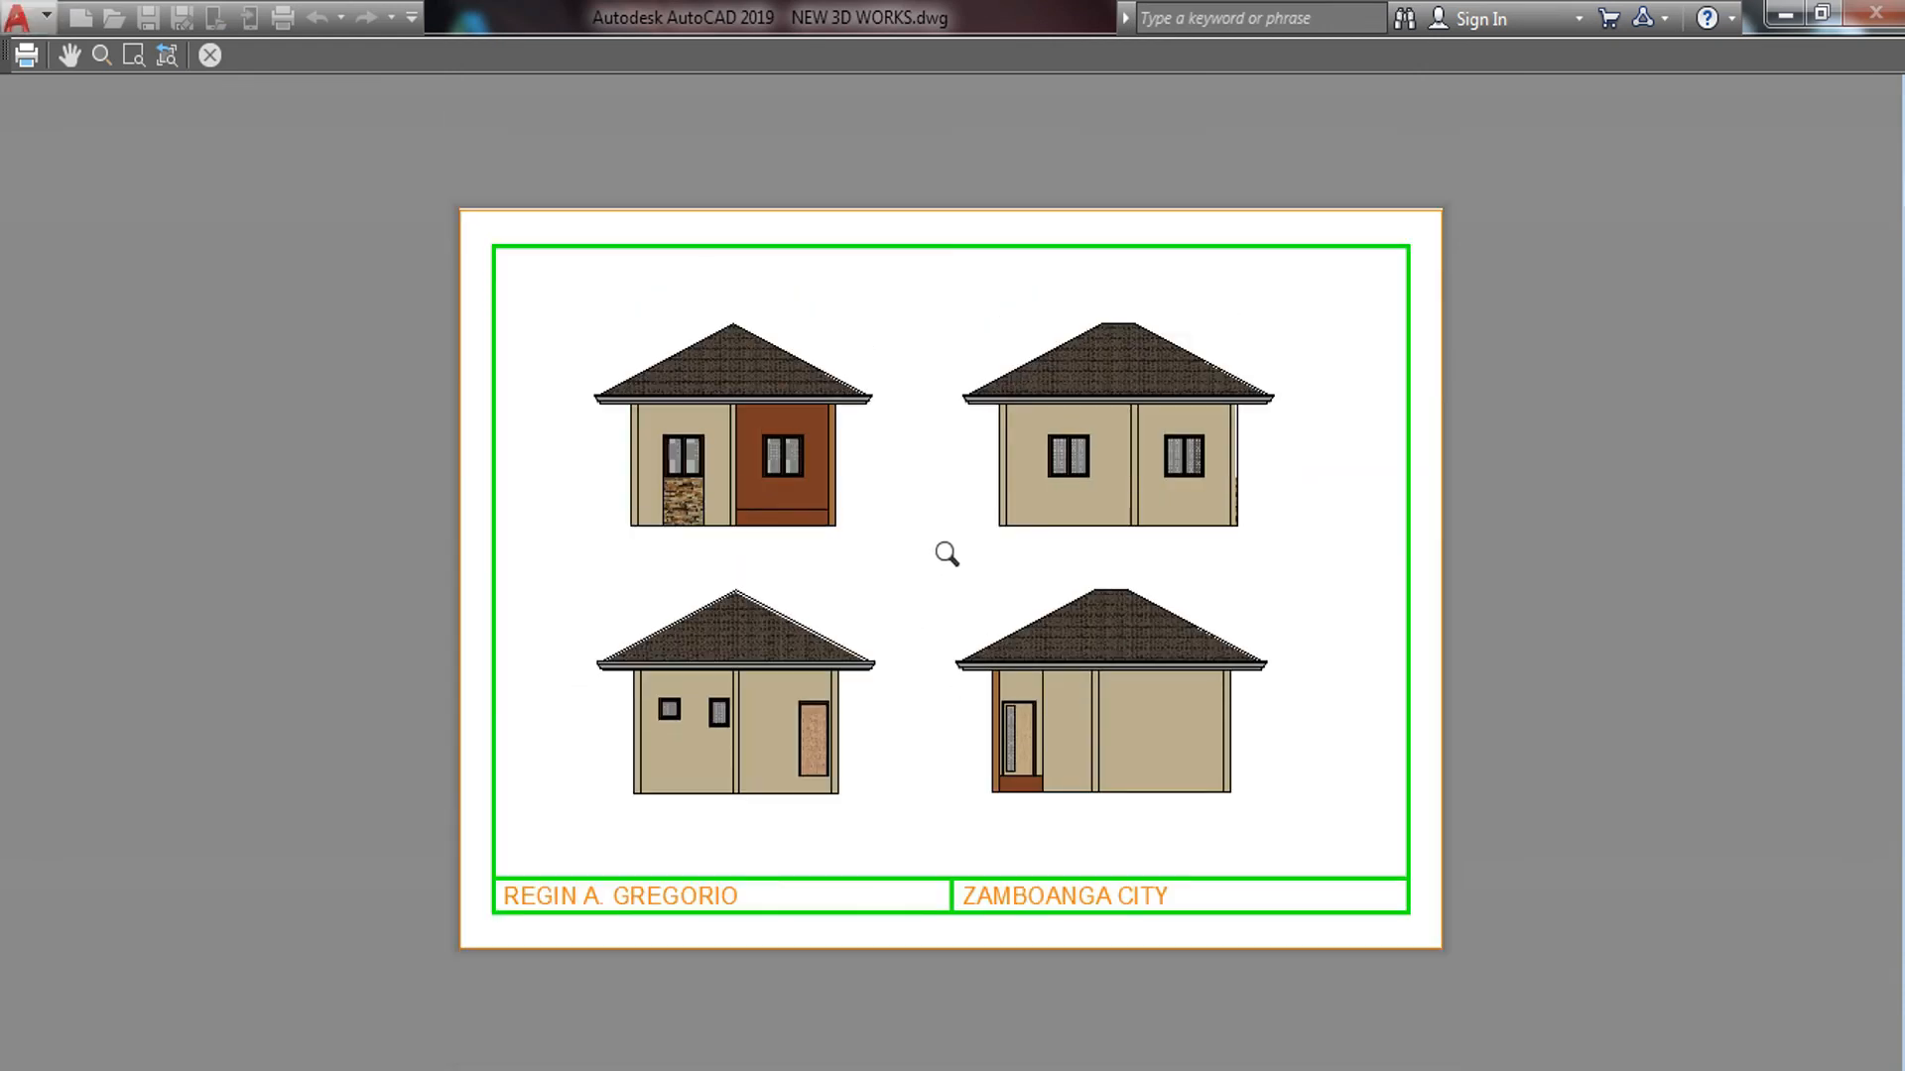
pyautogui.moveTo(927, 522); pyautogui.dragTo(782, 343)
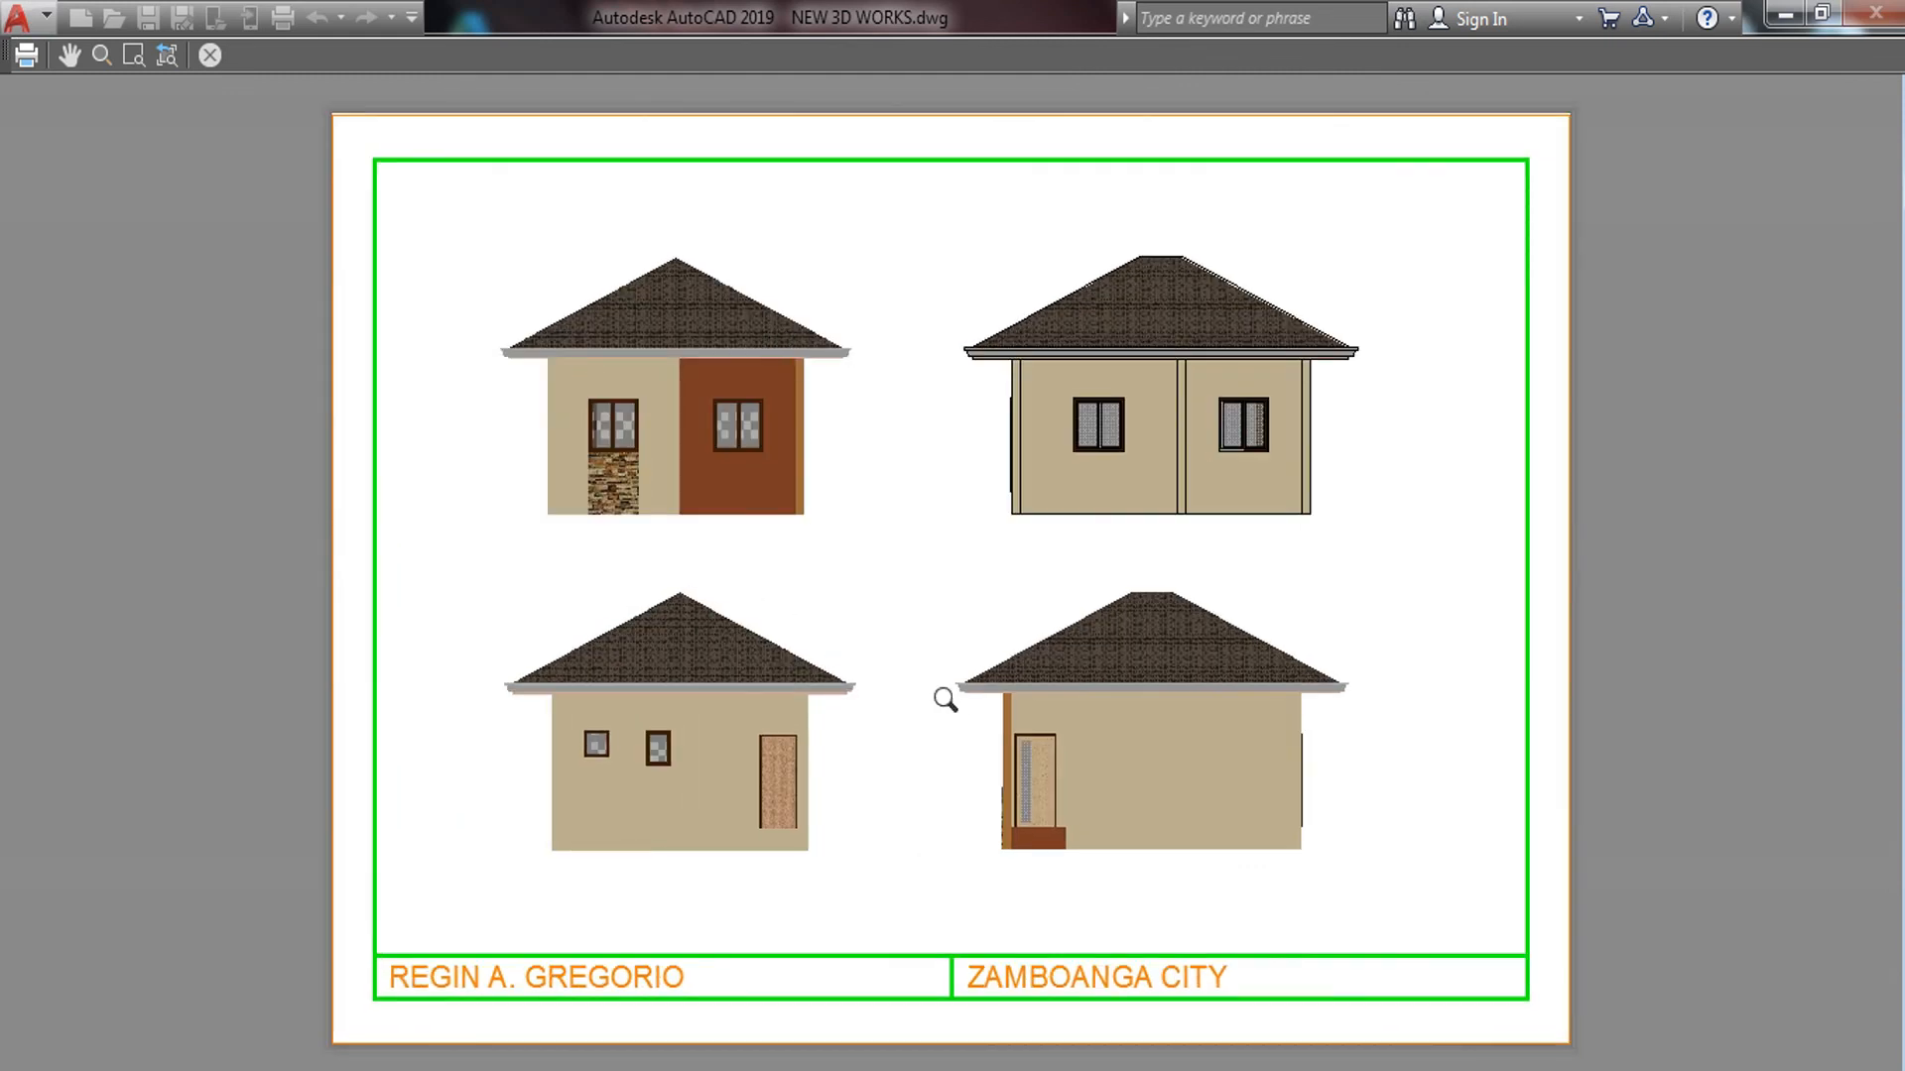
pyautogui.moveTo(947, 706); pyautogui.dragTo(899, 605)
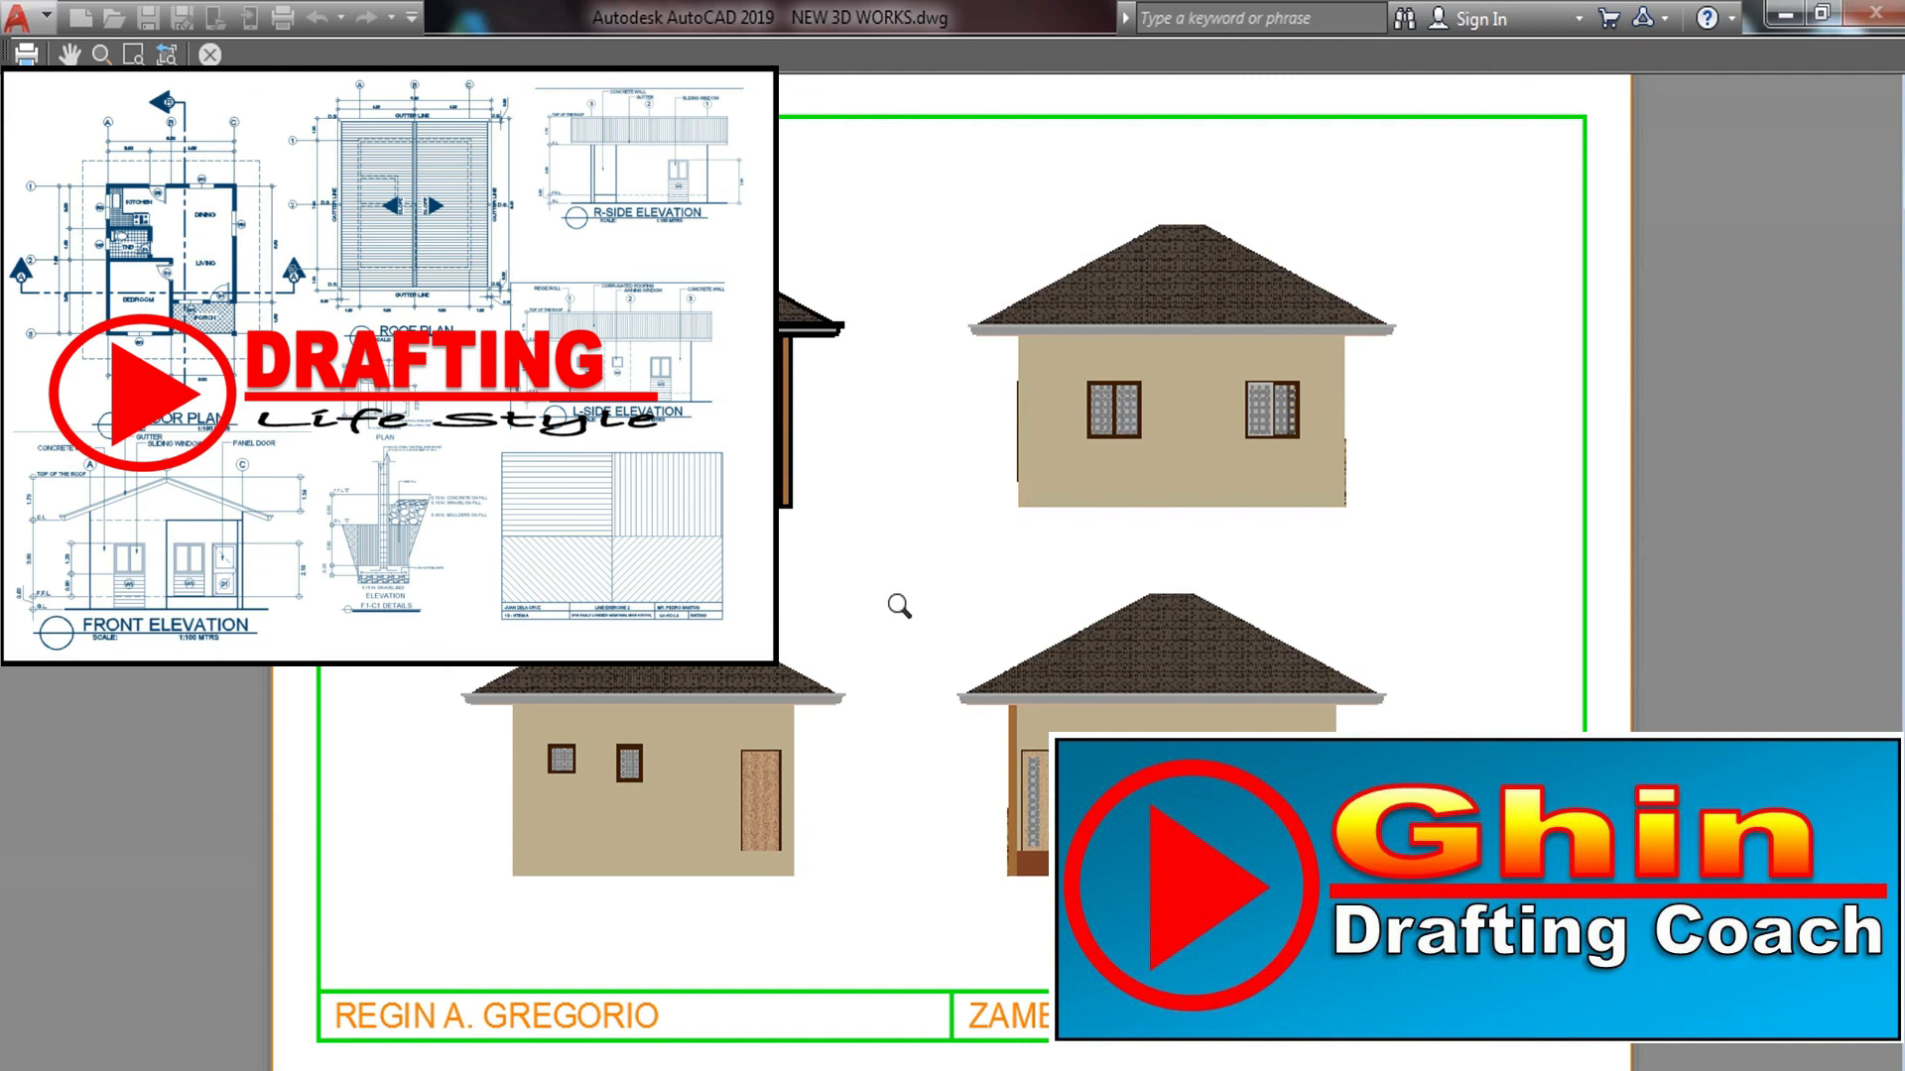